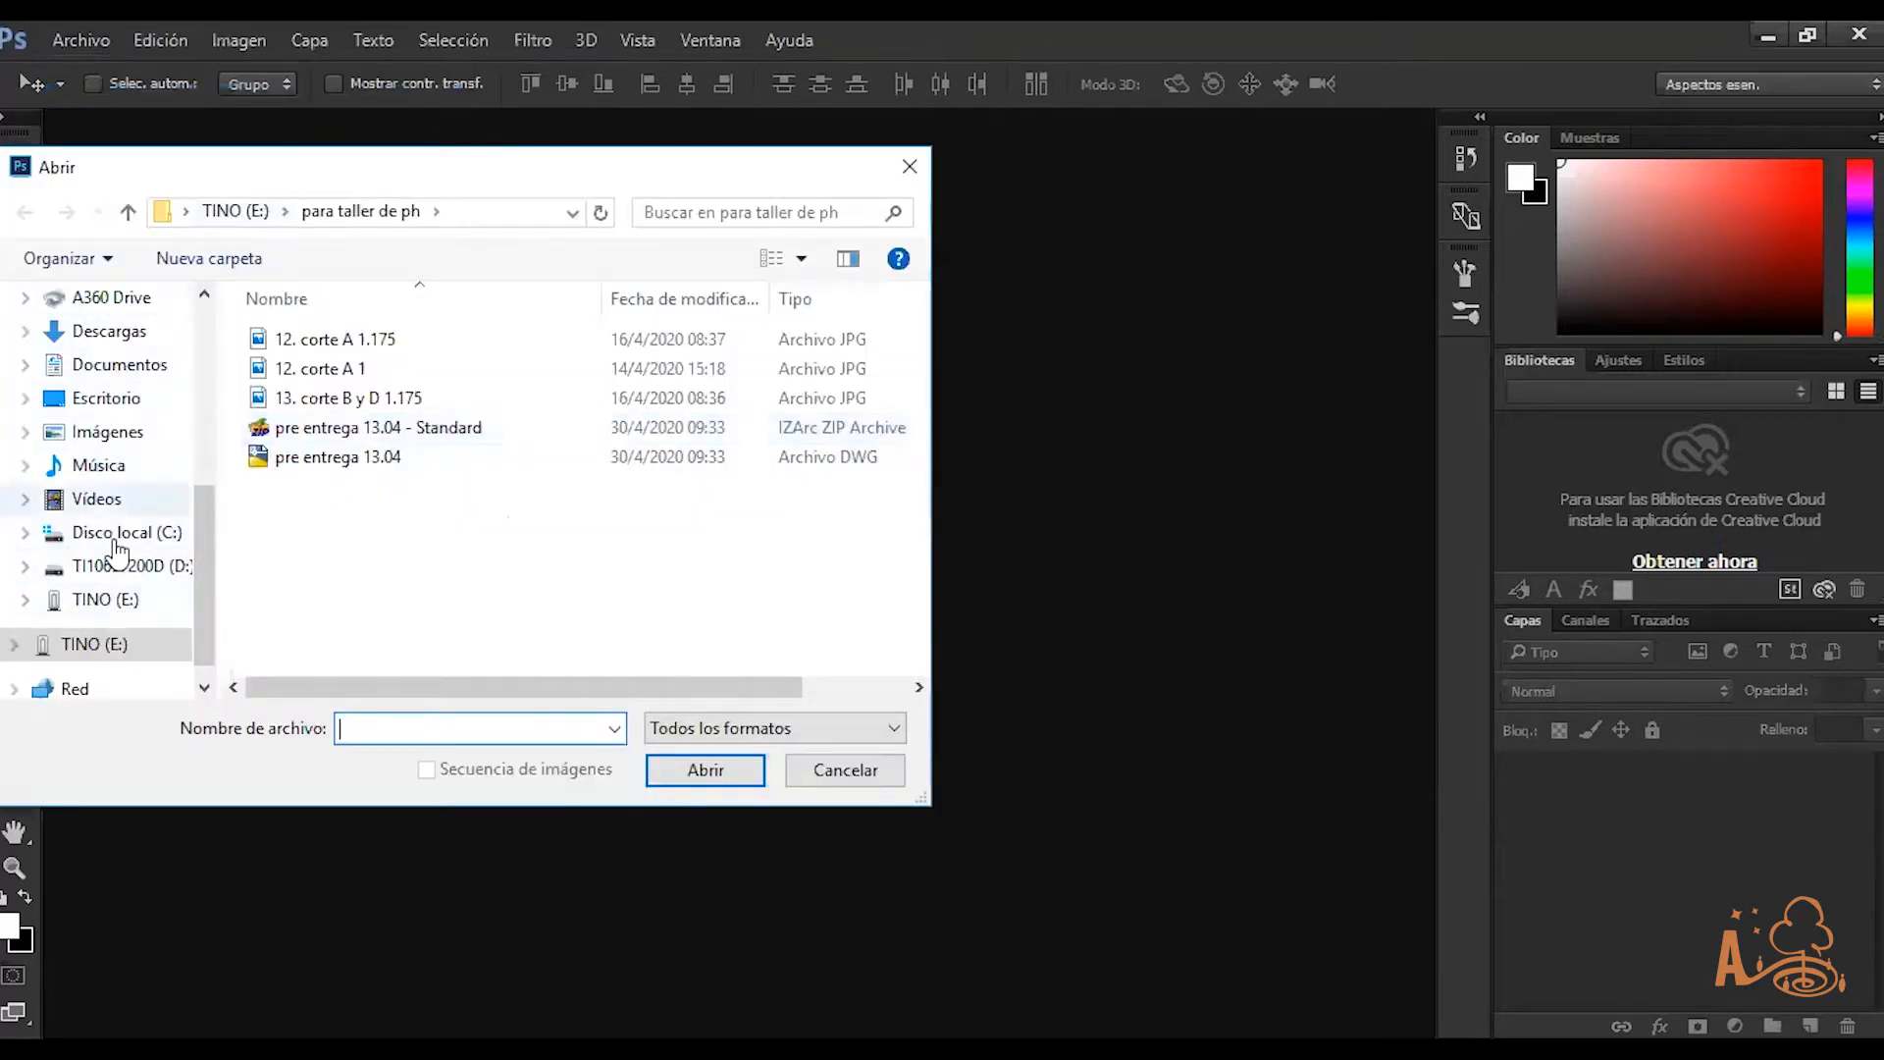
Open the PDF file "vista casa del puente" from the Escritorio folder
left_click(108, 398)
scroll(461, 462, "down", 3)
scroll(484, 481, "down", 2)
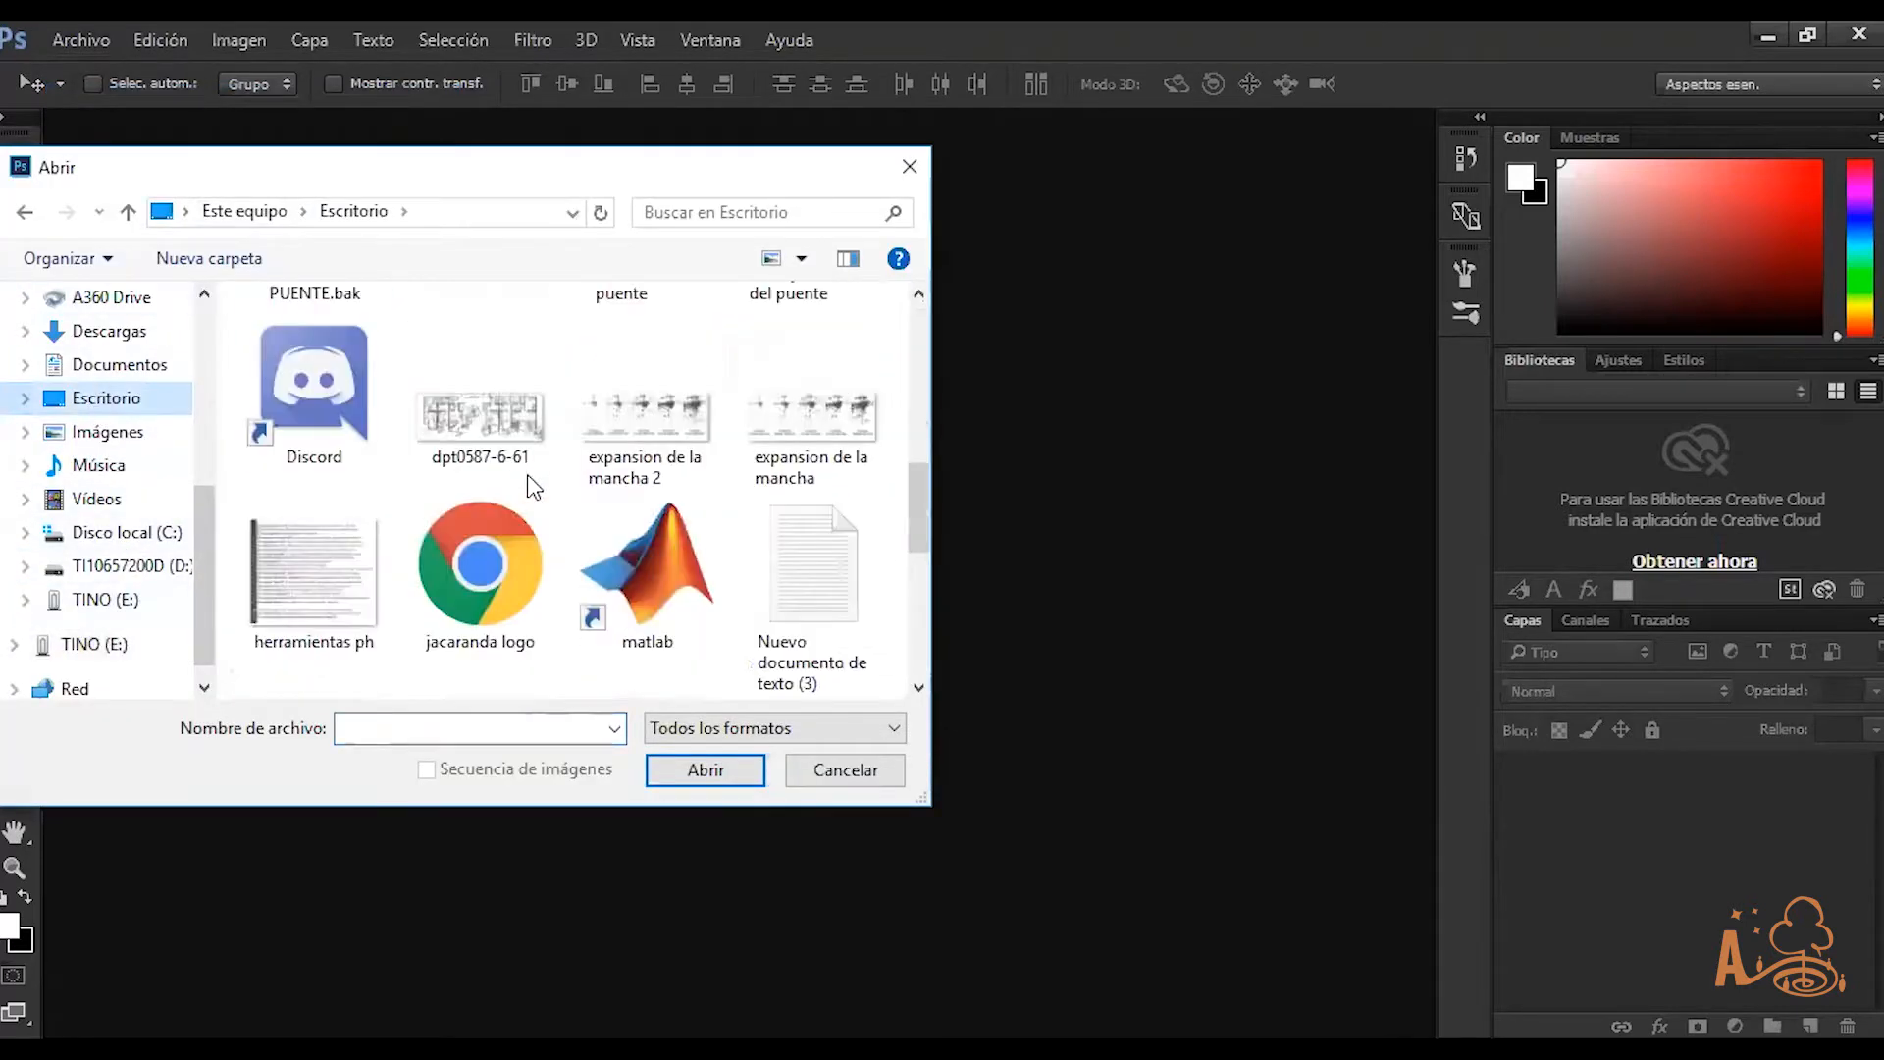
scroll(486, 546, "down", 5)
left_click(508, 555)
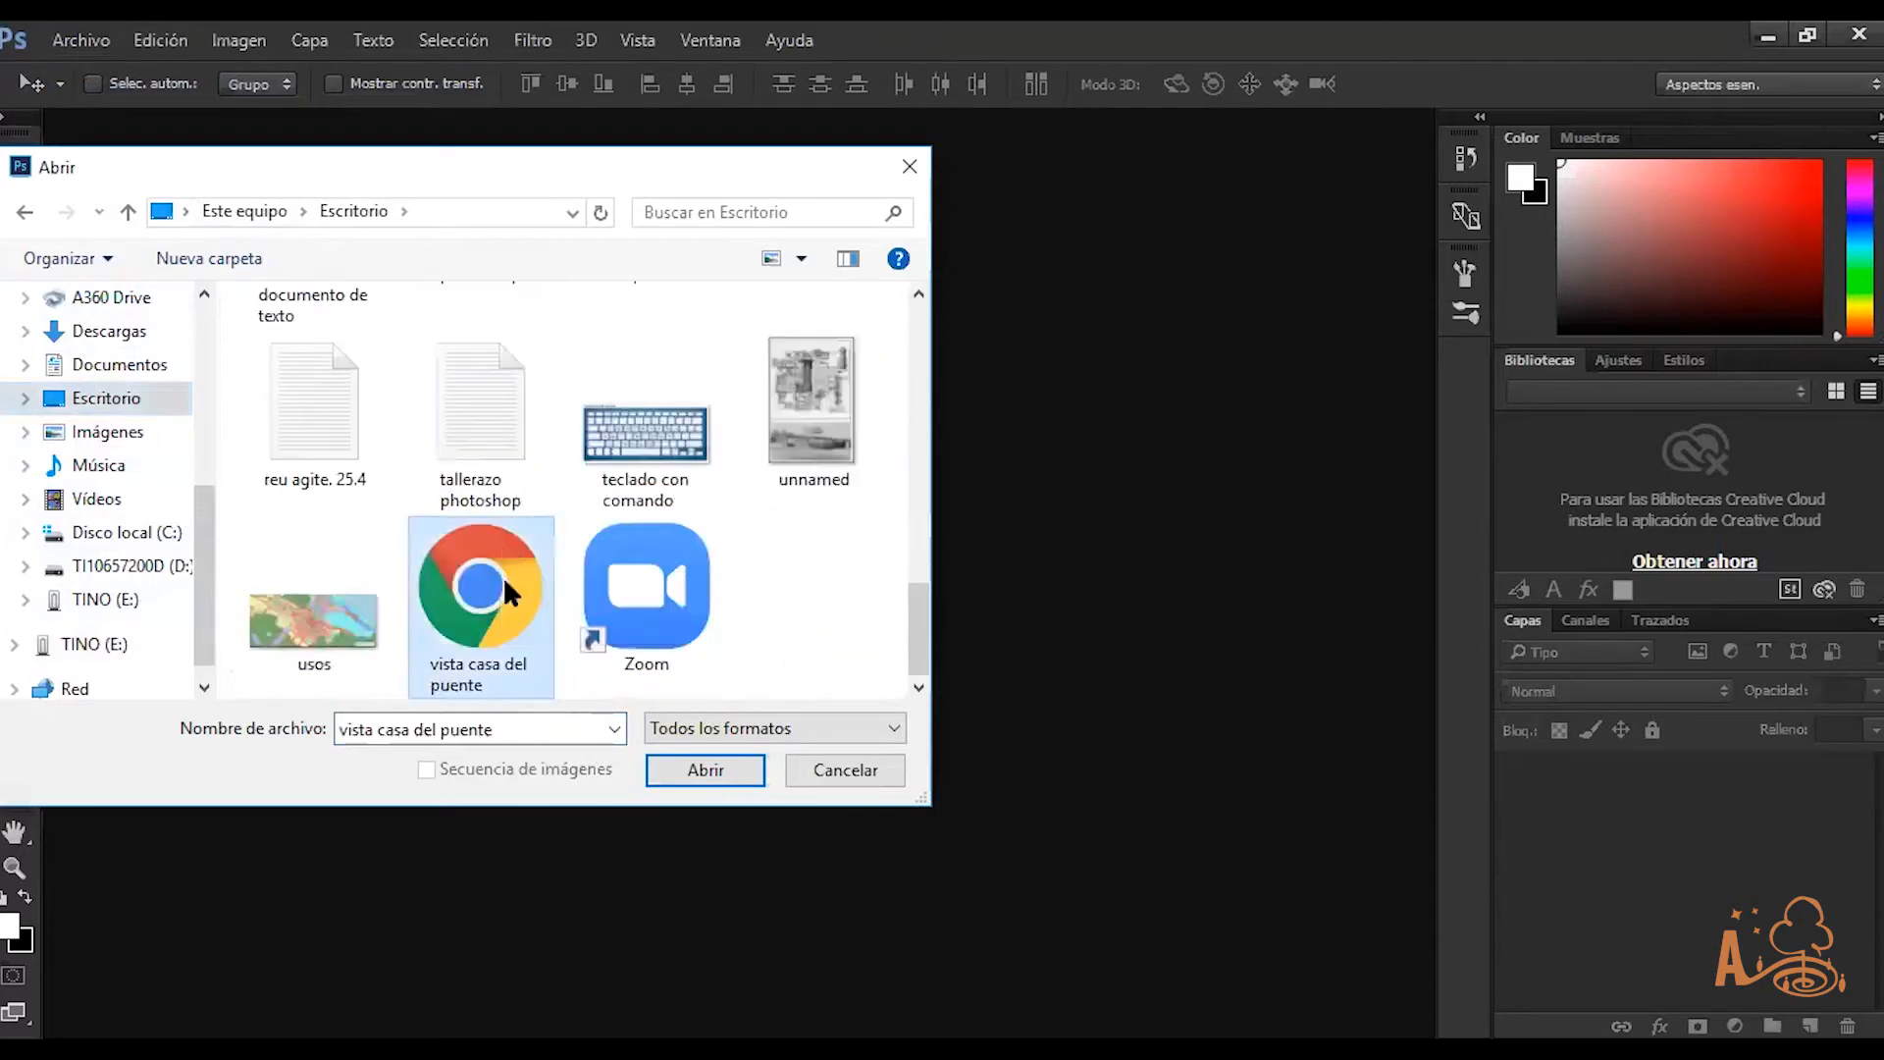
left_click(687, 780)
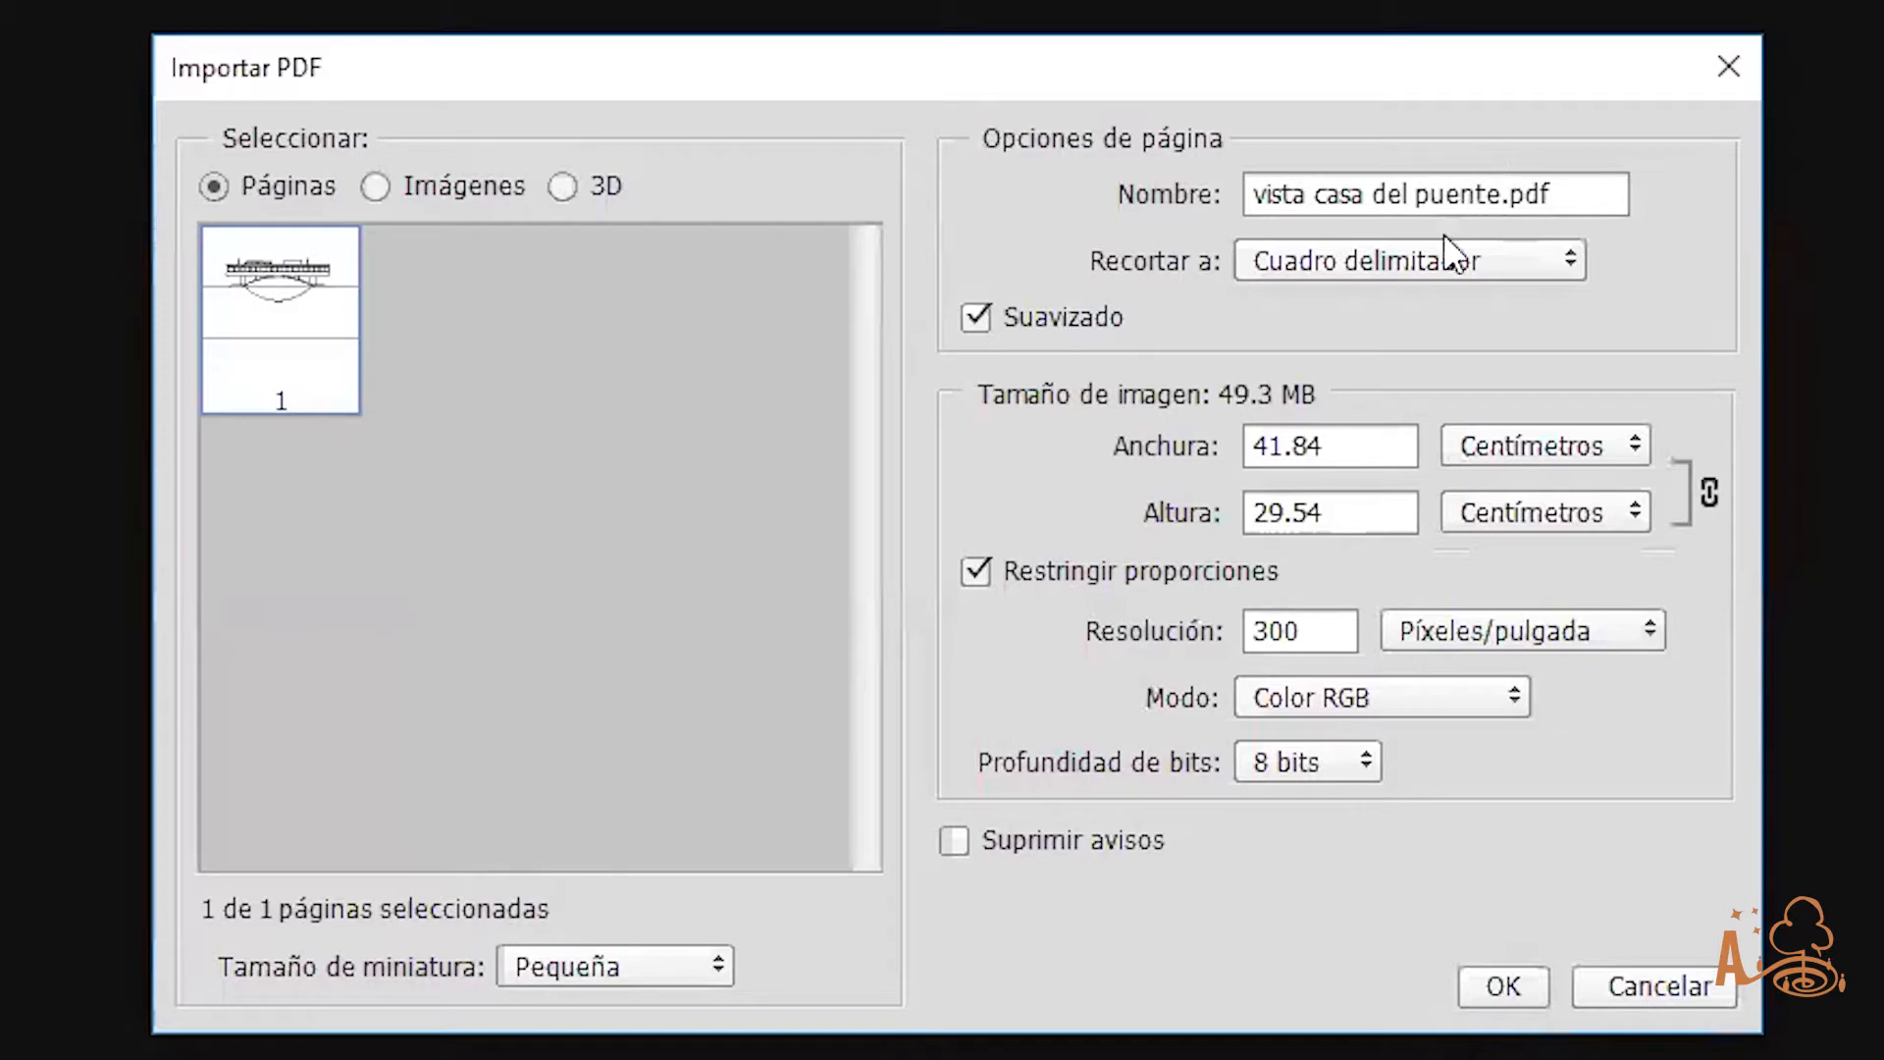
Import the PDF page cropped to Cuadro delimitador, with the resolution set to 200 pixels per inch
left_click(1432, 260)
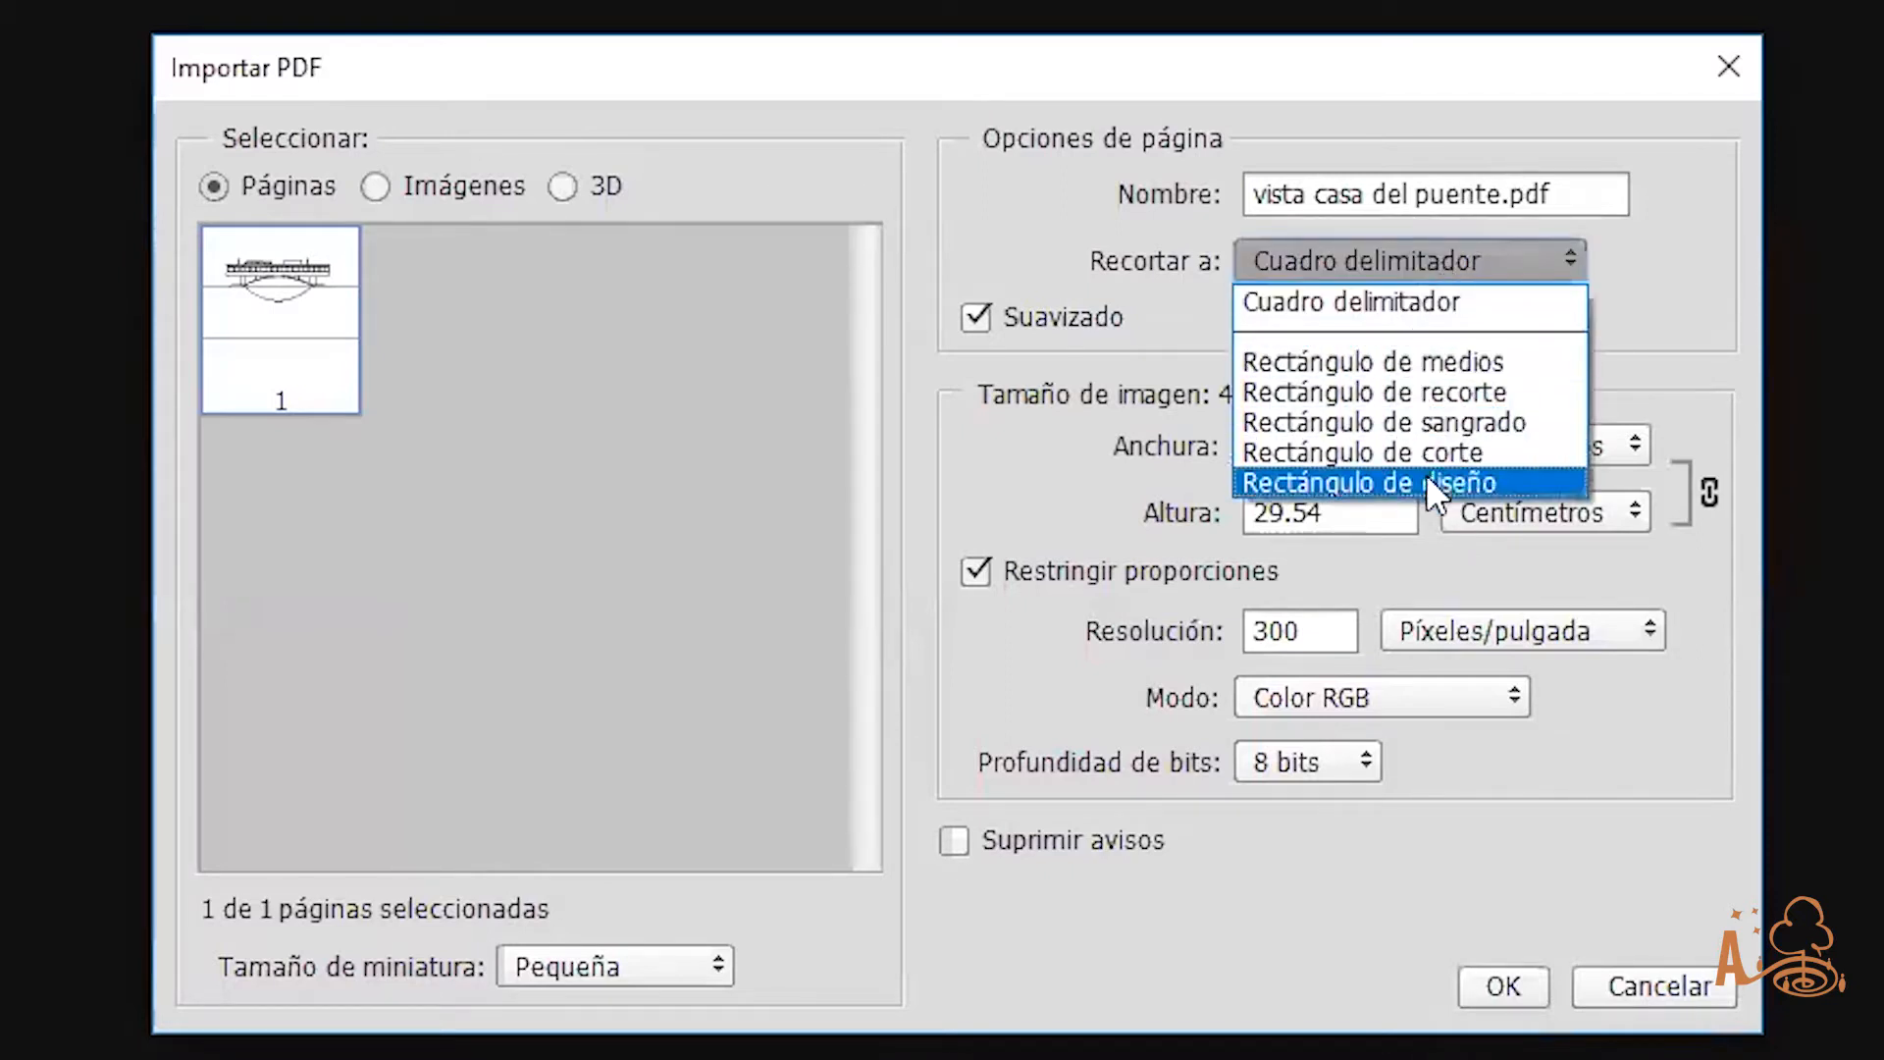
left_click(1423, 292)
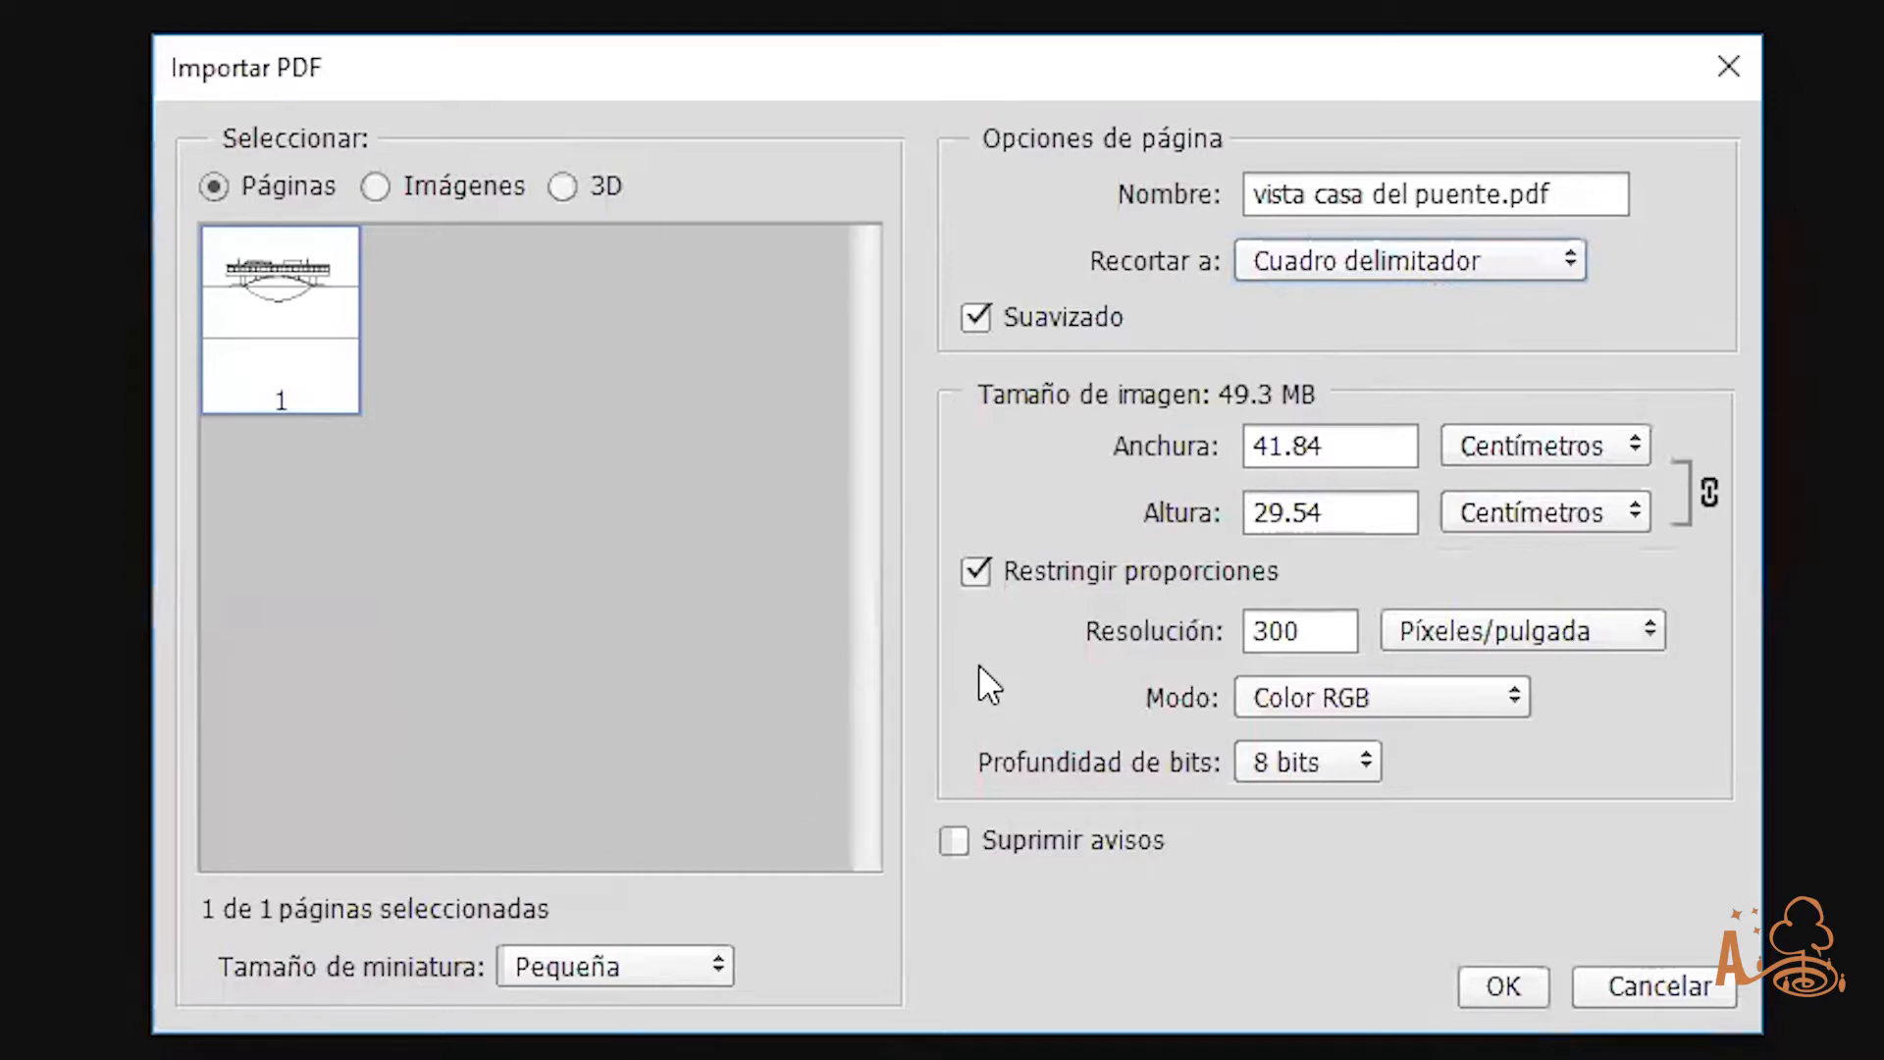
left_click(1366, 443)
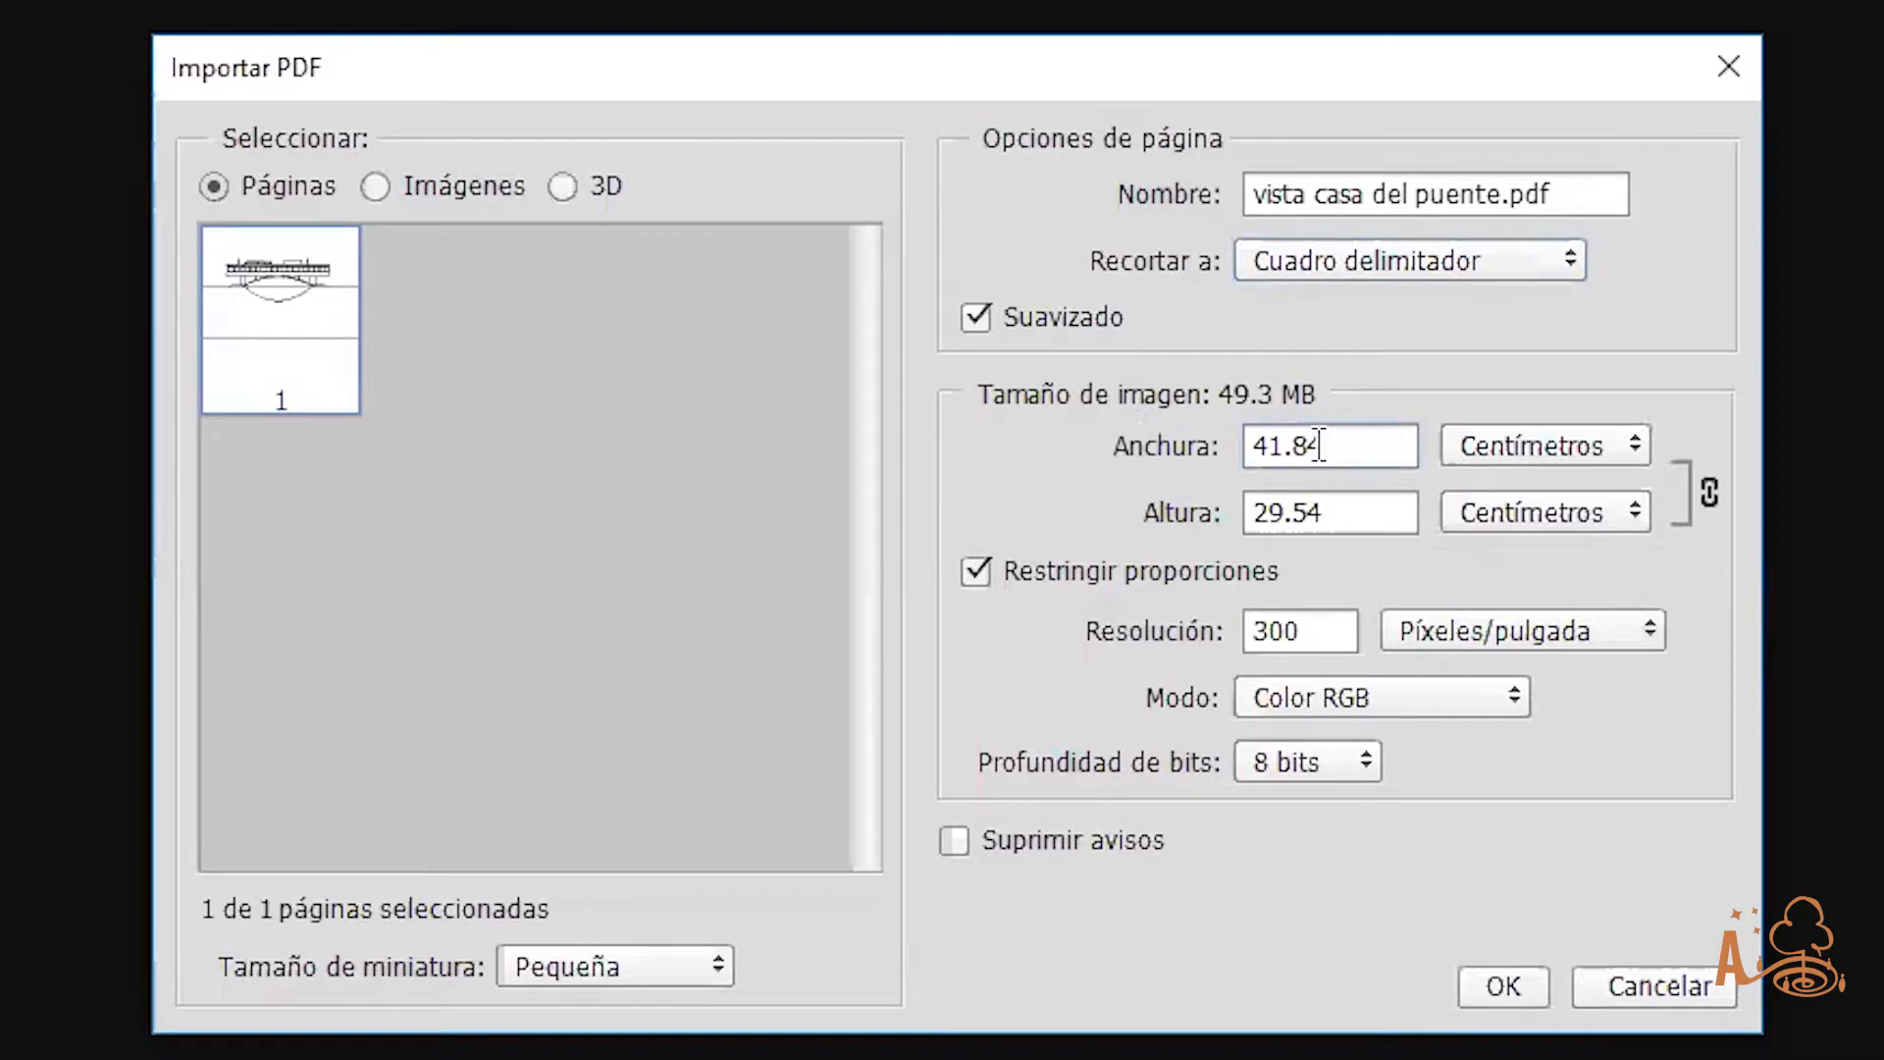
left_click_drag(1291, 515, 1312, 521)
left_click(1348, 520)
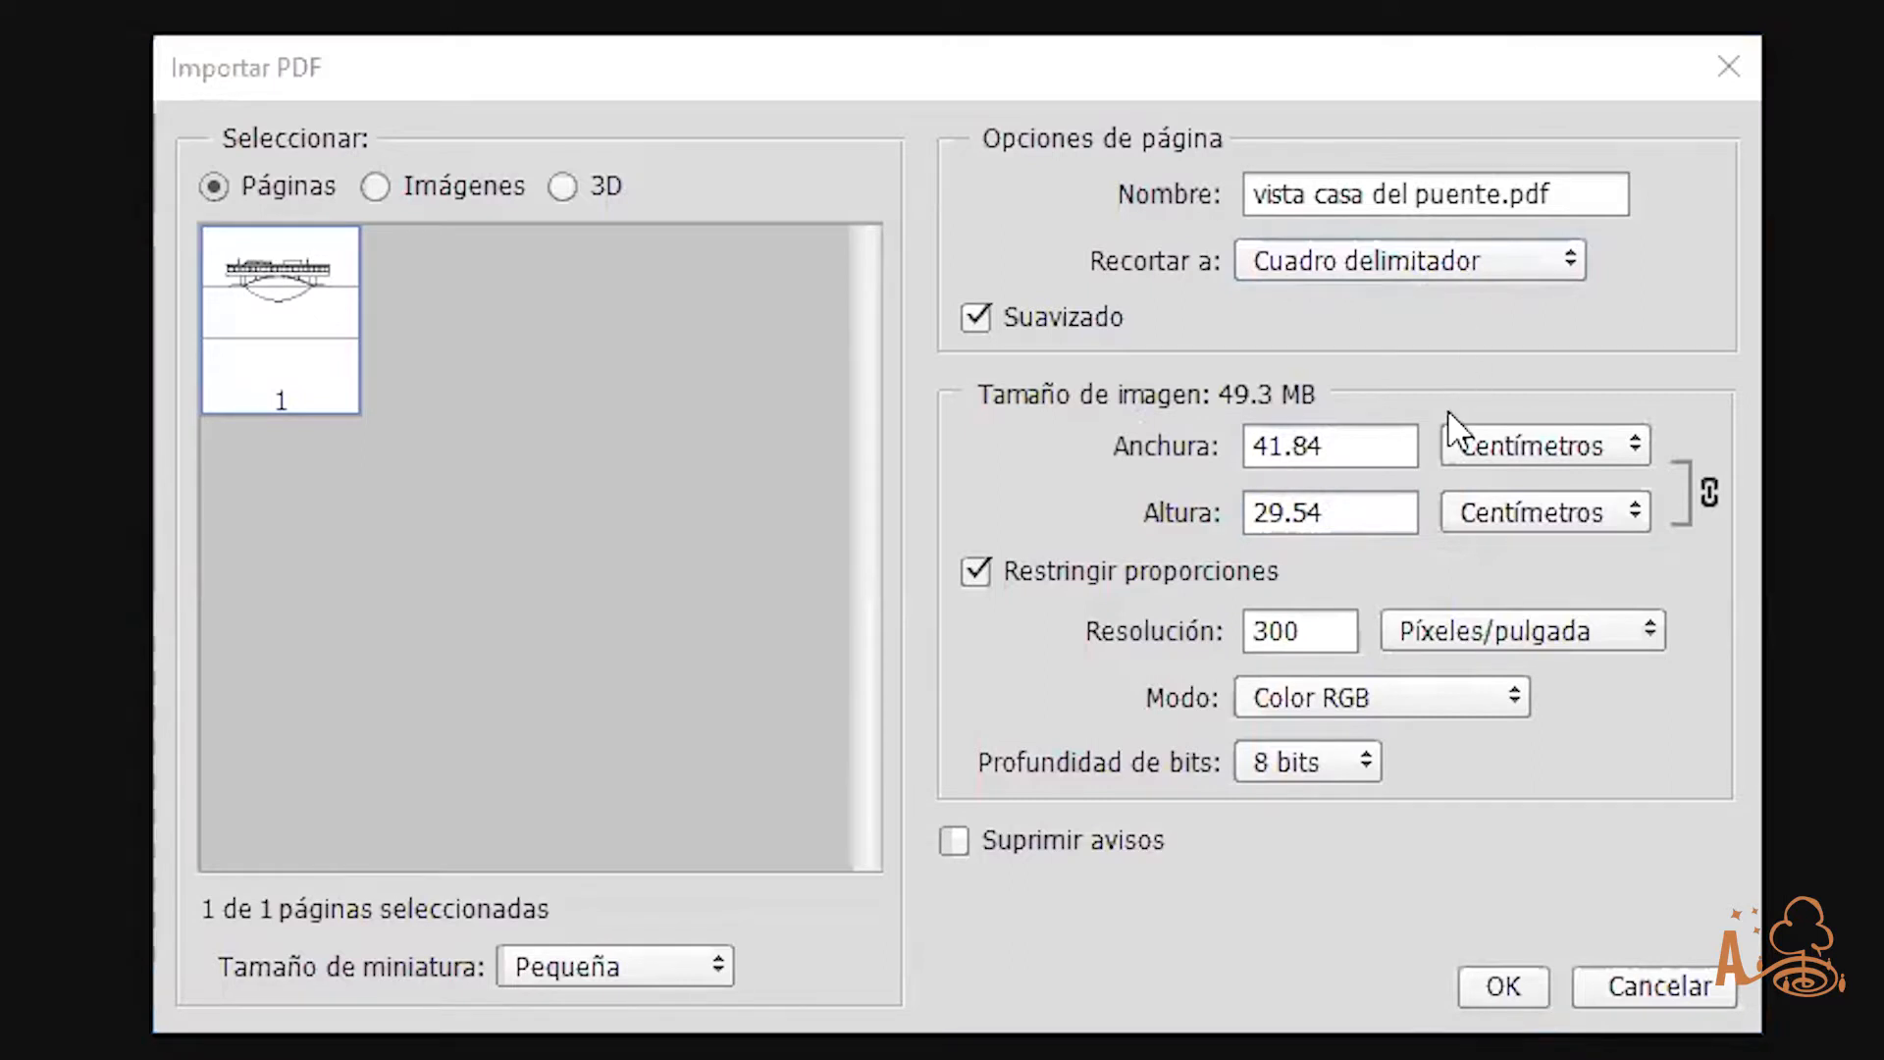
left_click(1330, 446)
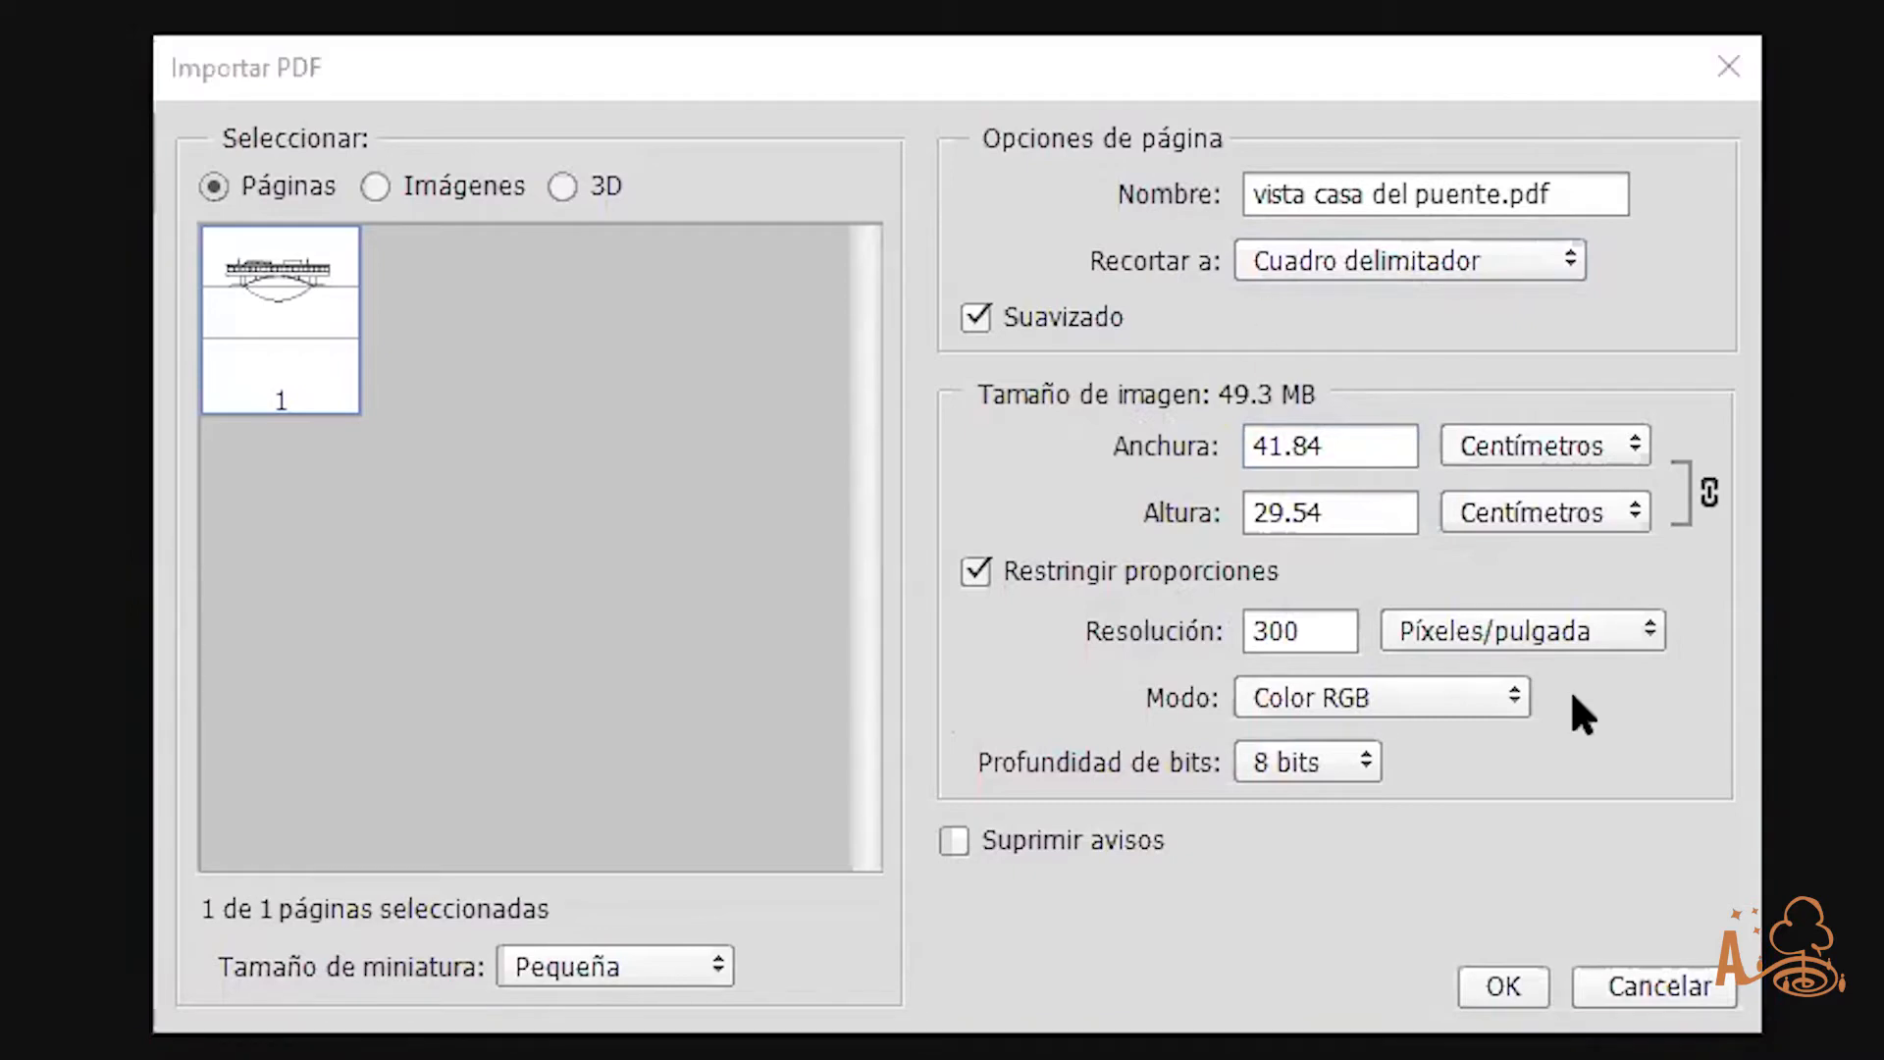
left_click(1319, 628)
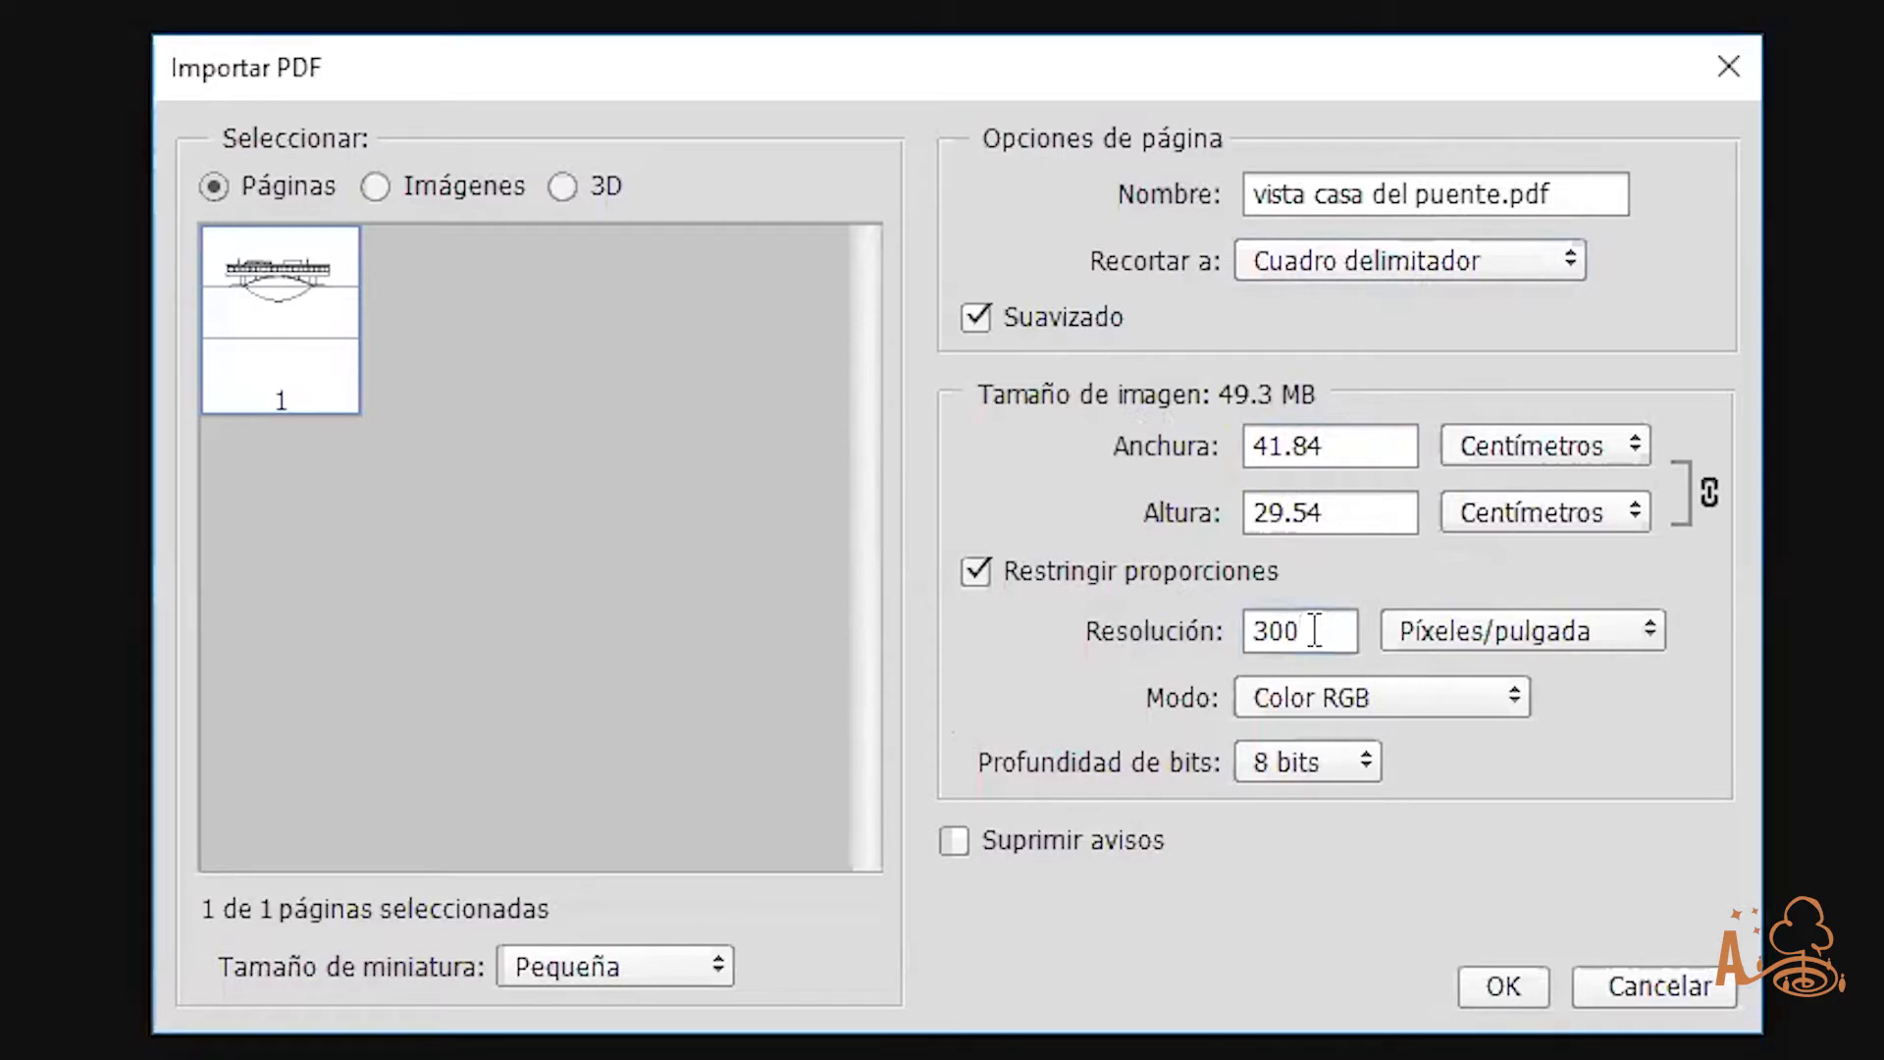
left_click_drag(1295, 626, 1228, 624)
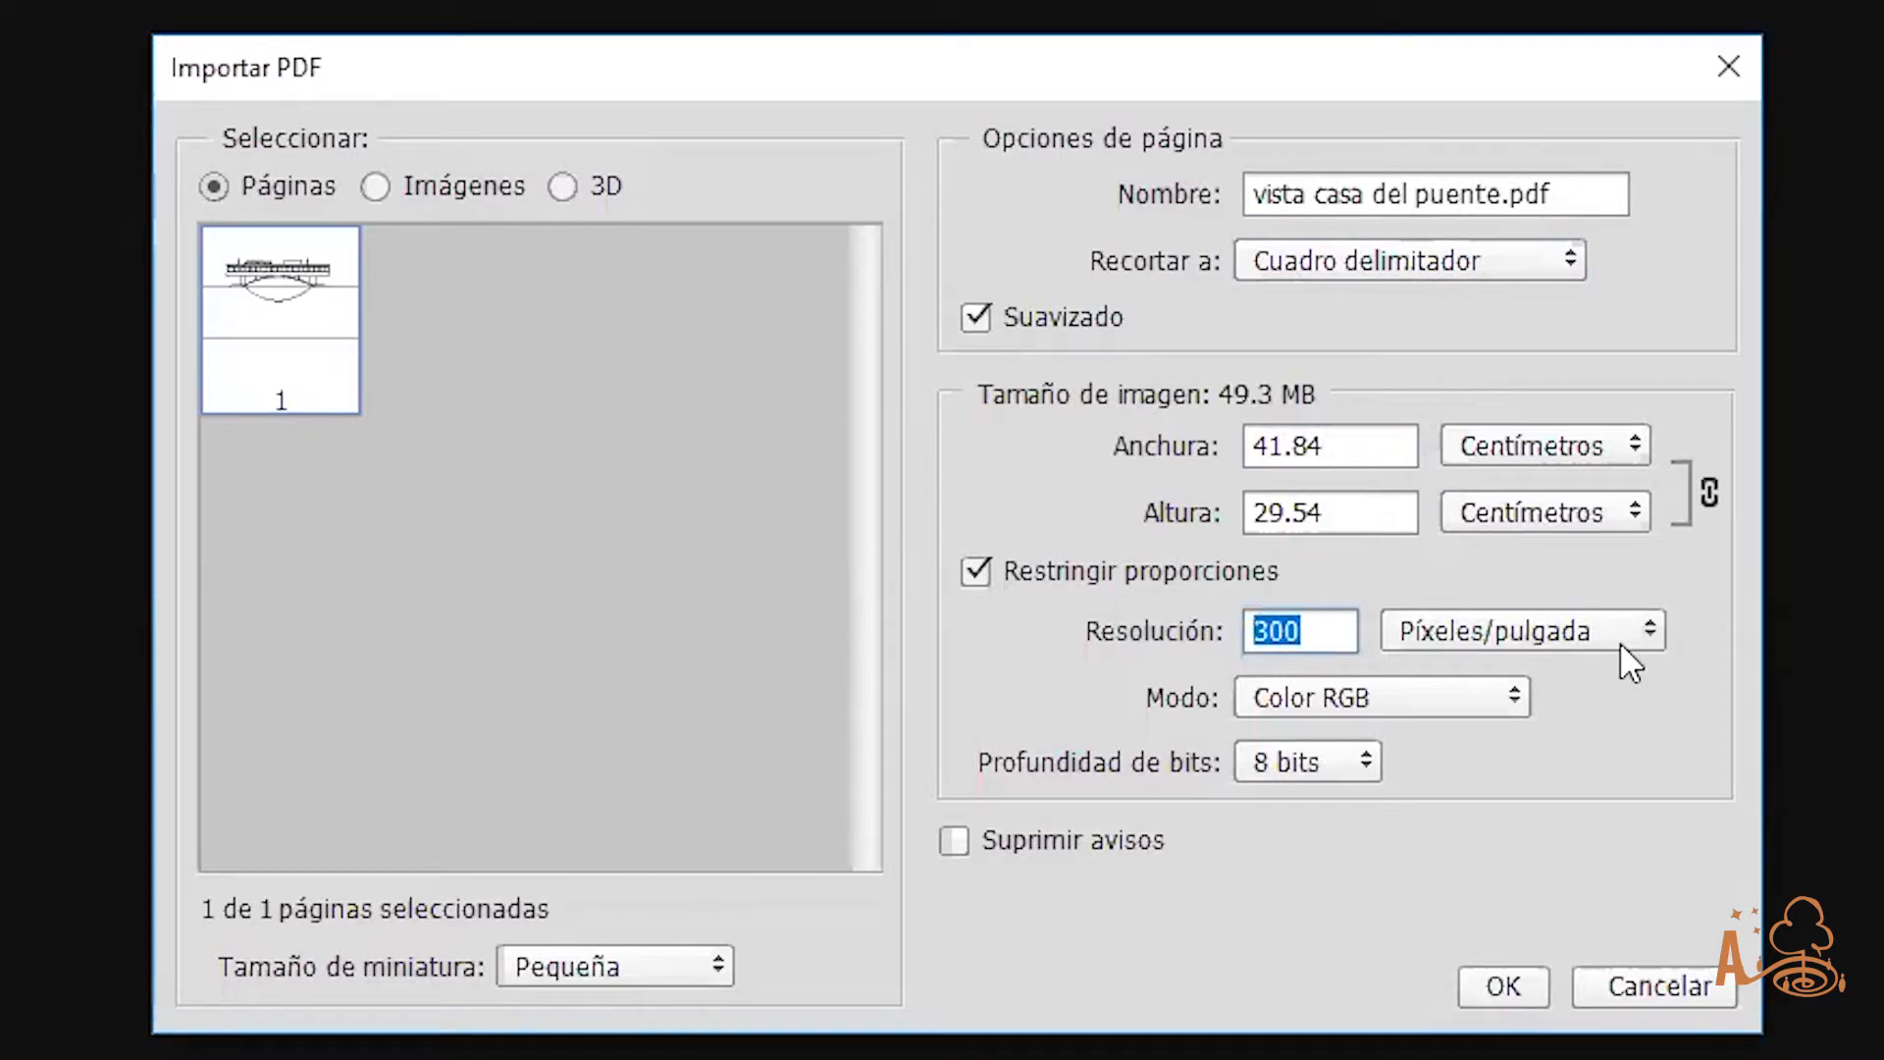
type("200")
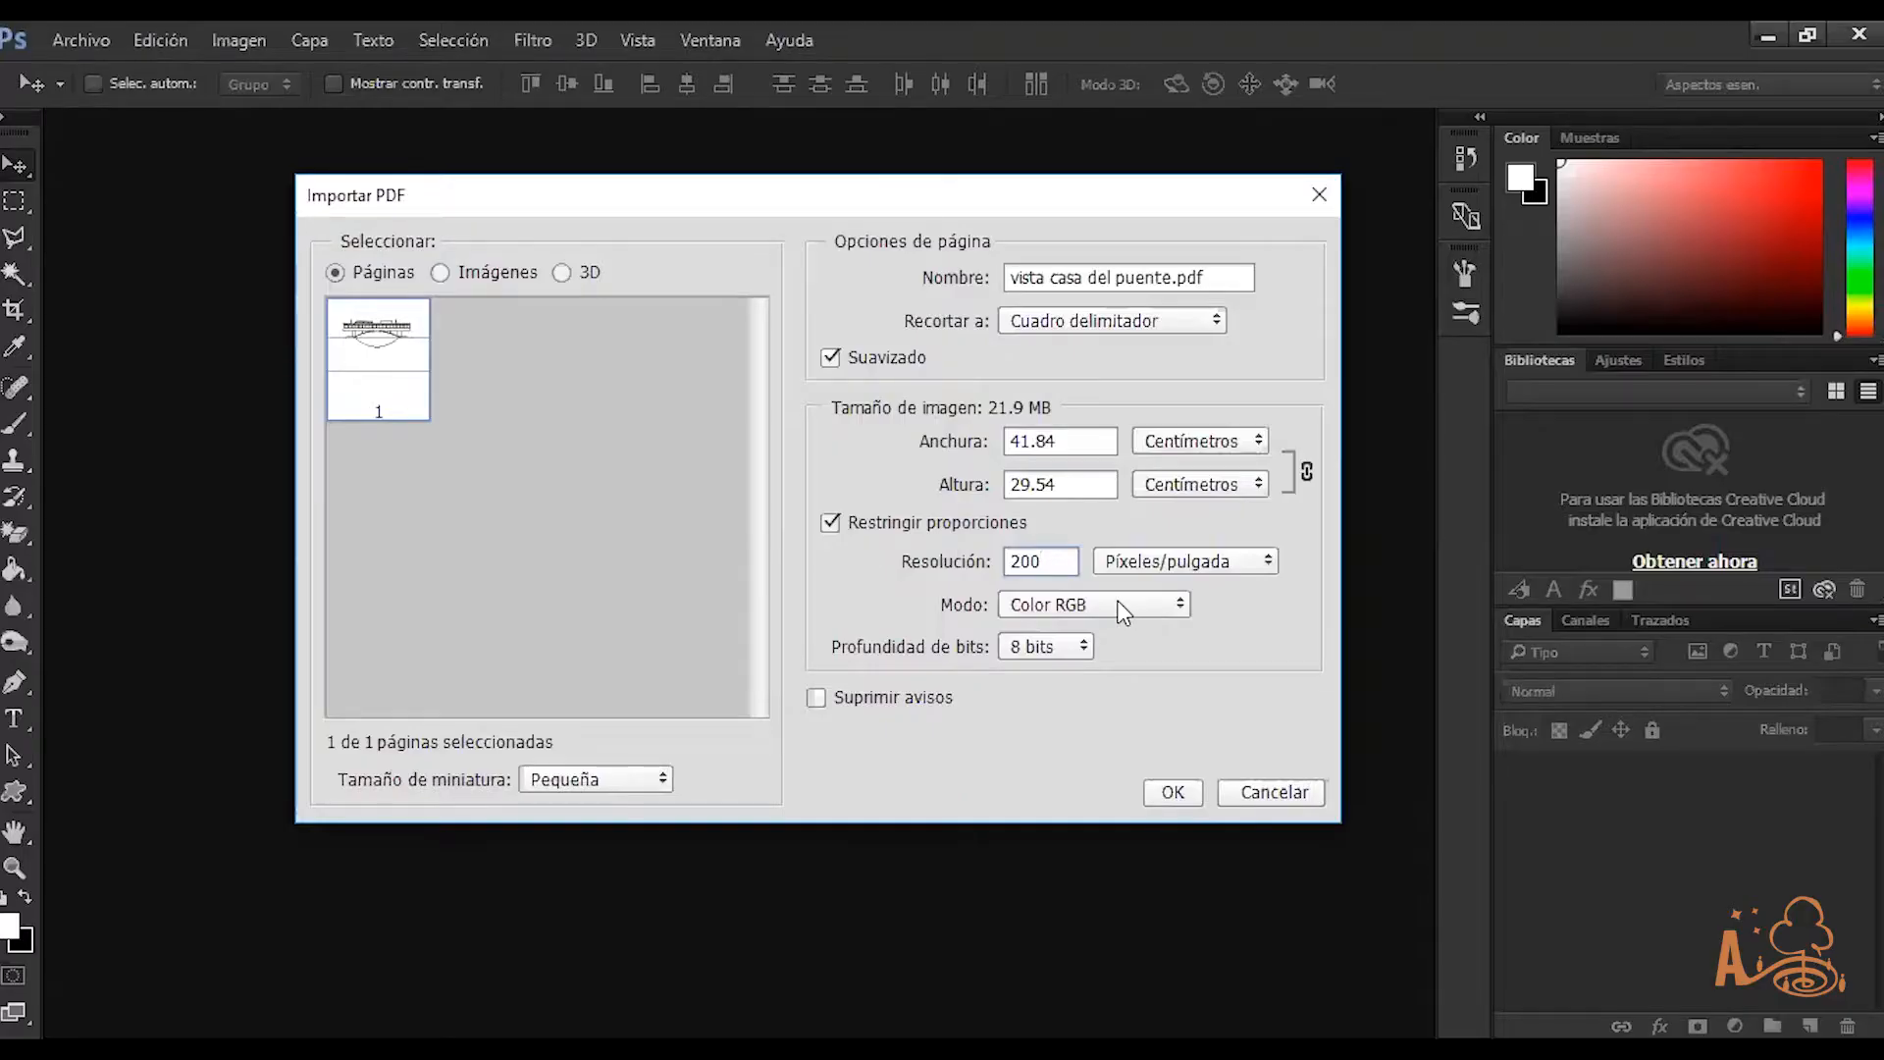
left_click(1172, 794)
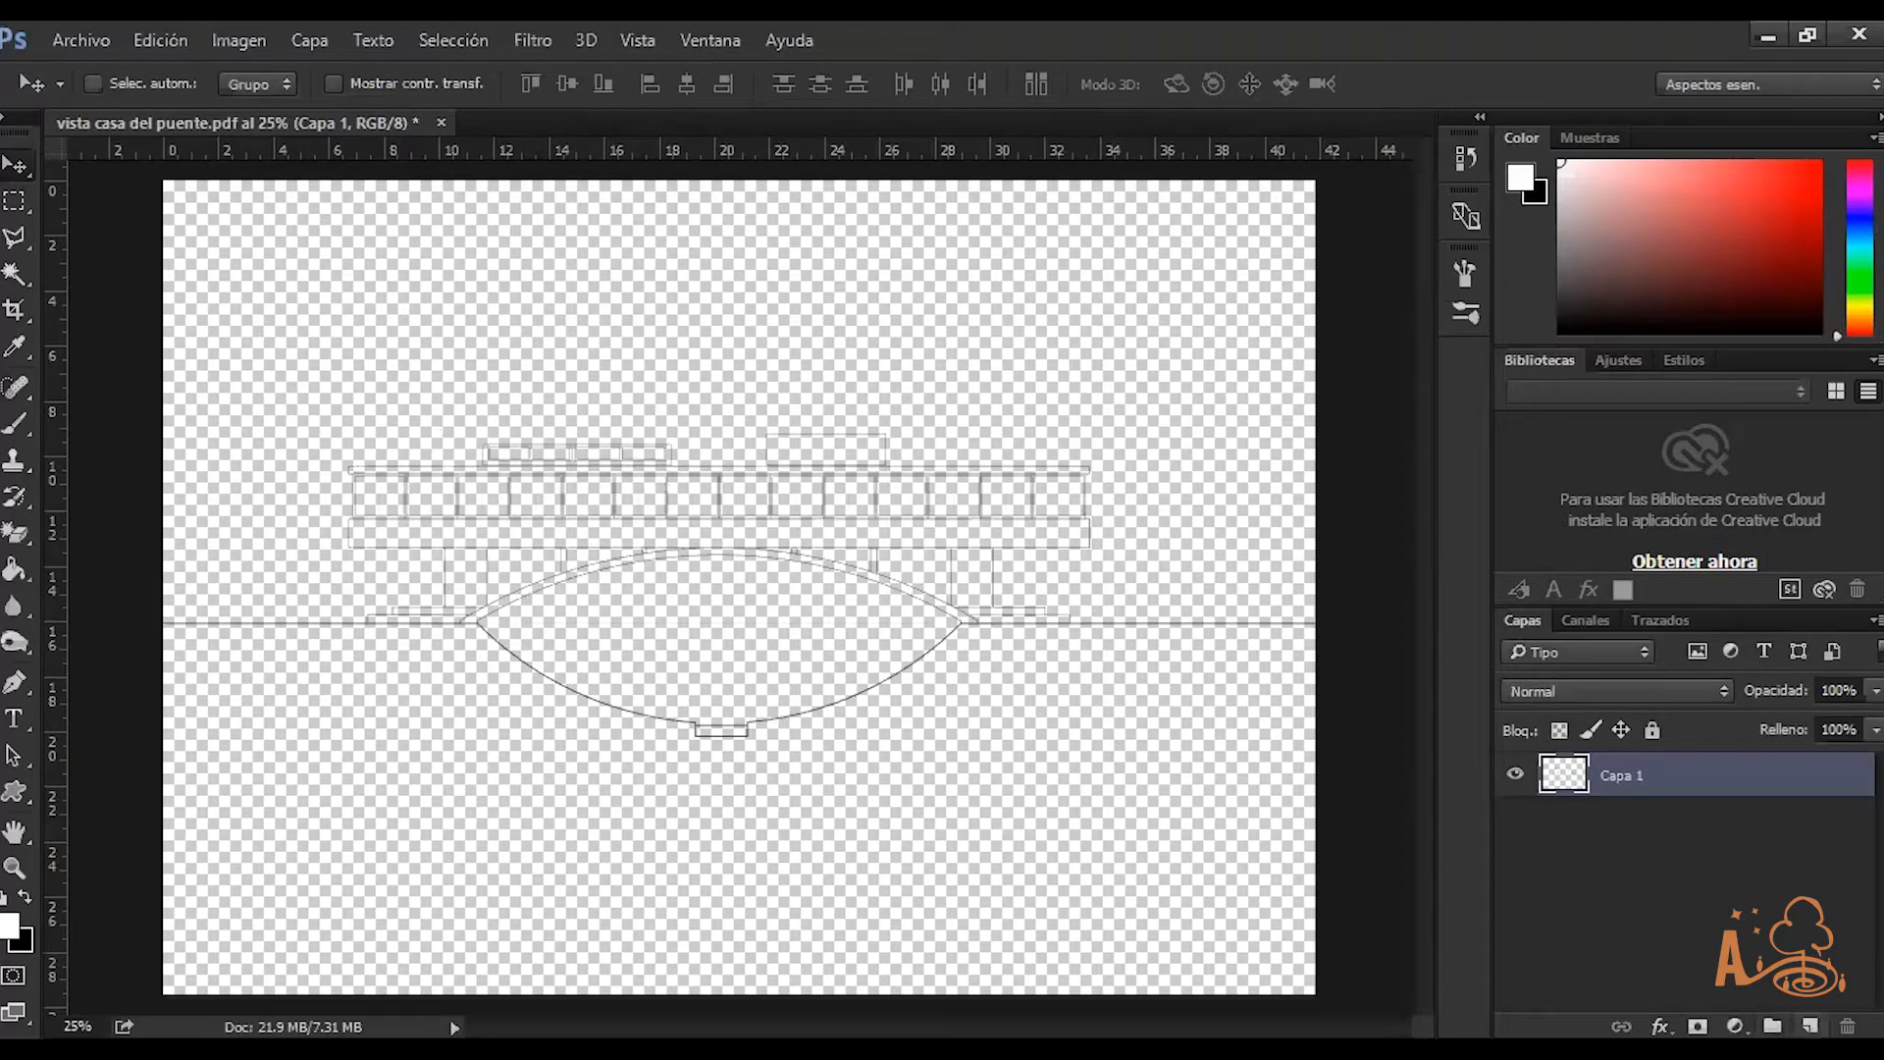
Rename the imported drawing's layer as "lineas"
double_click(1623, 775)
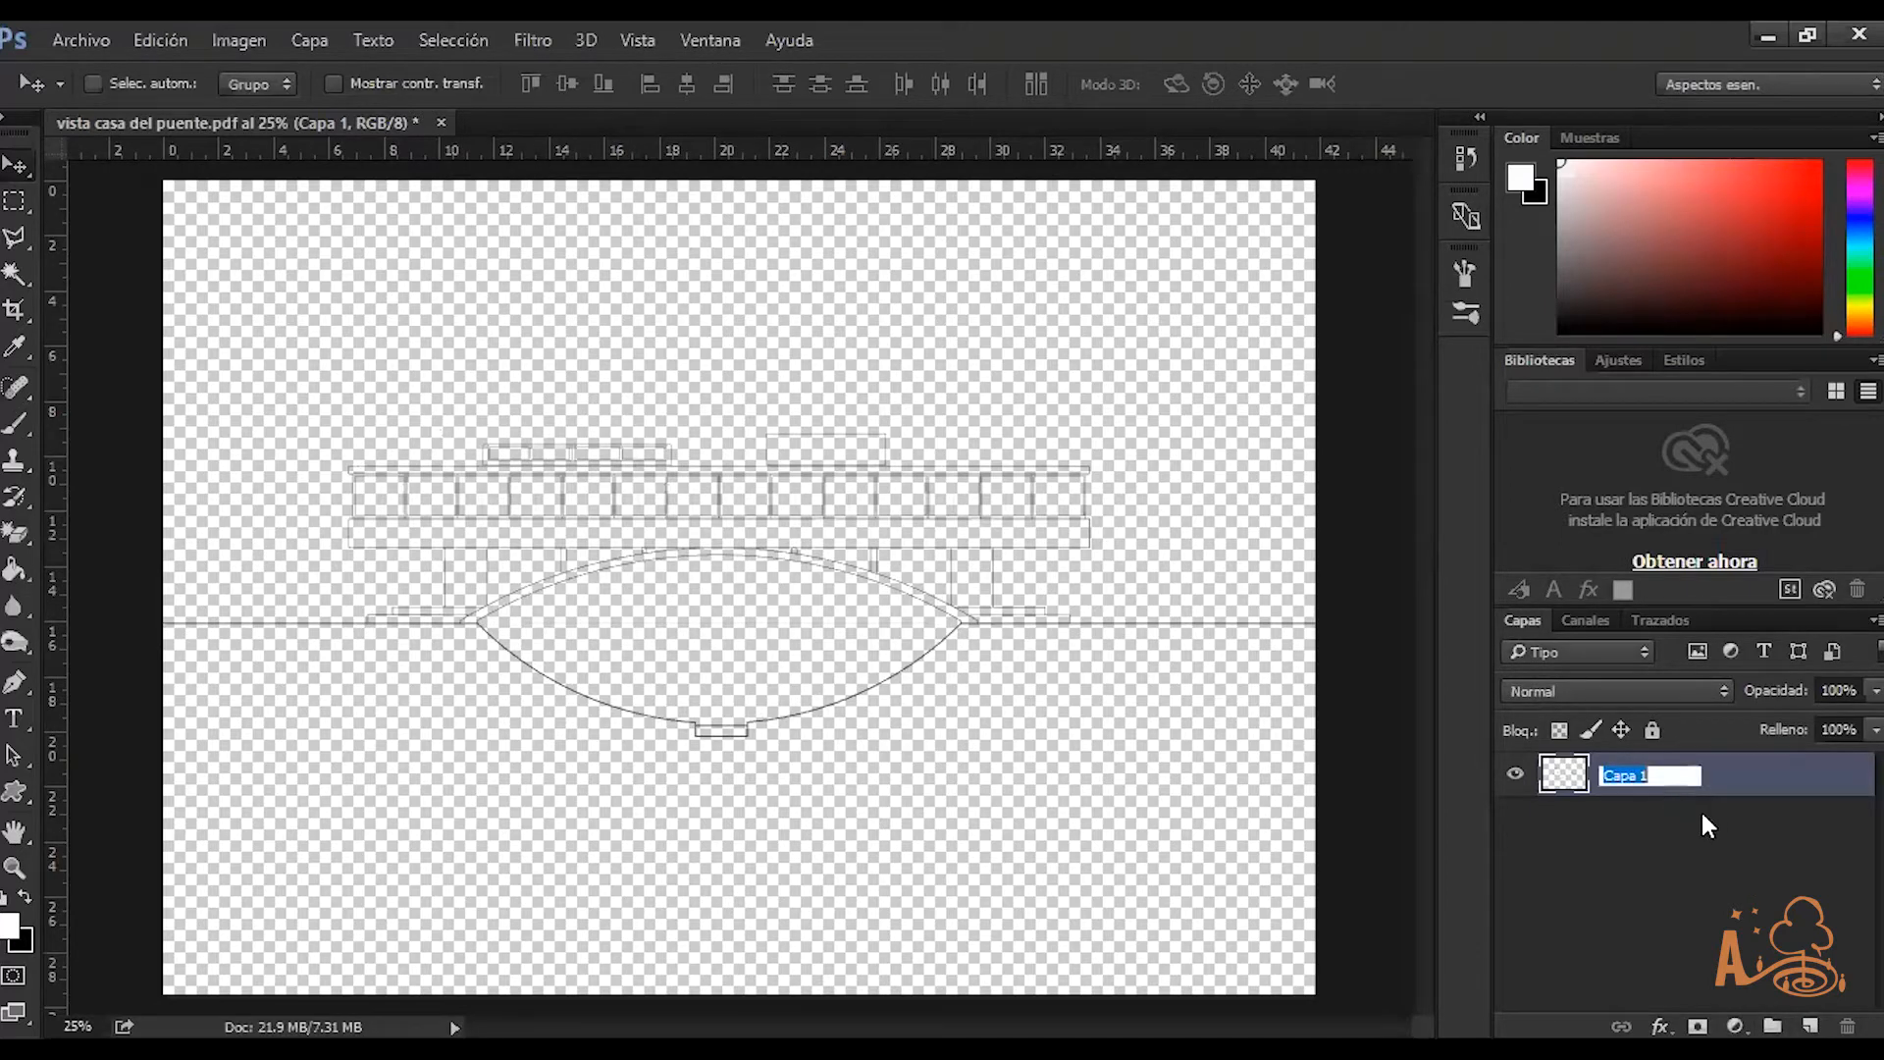
type("line")
key("Return")
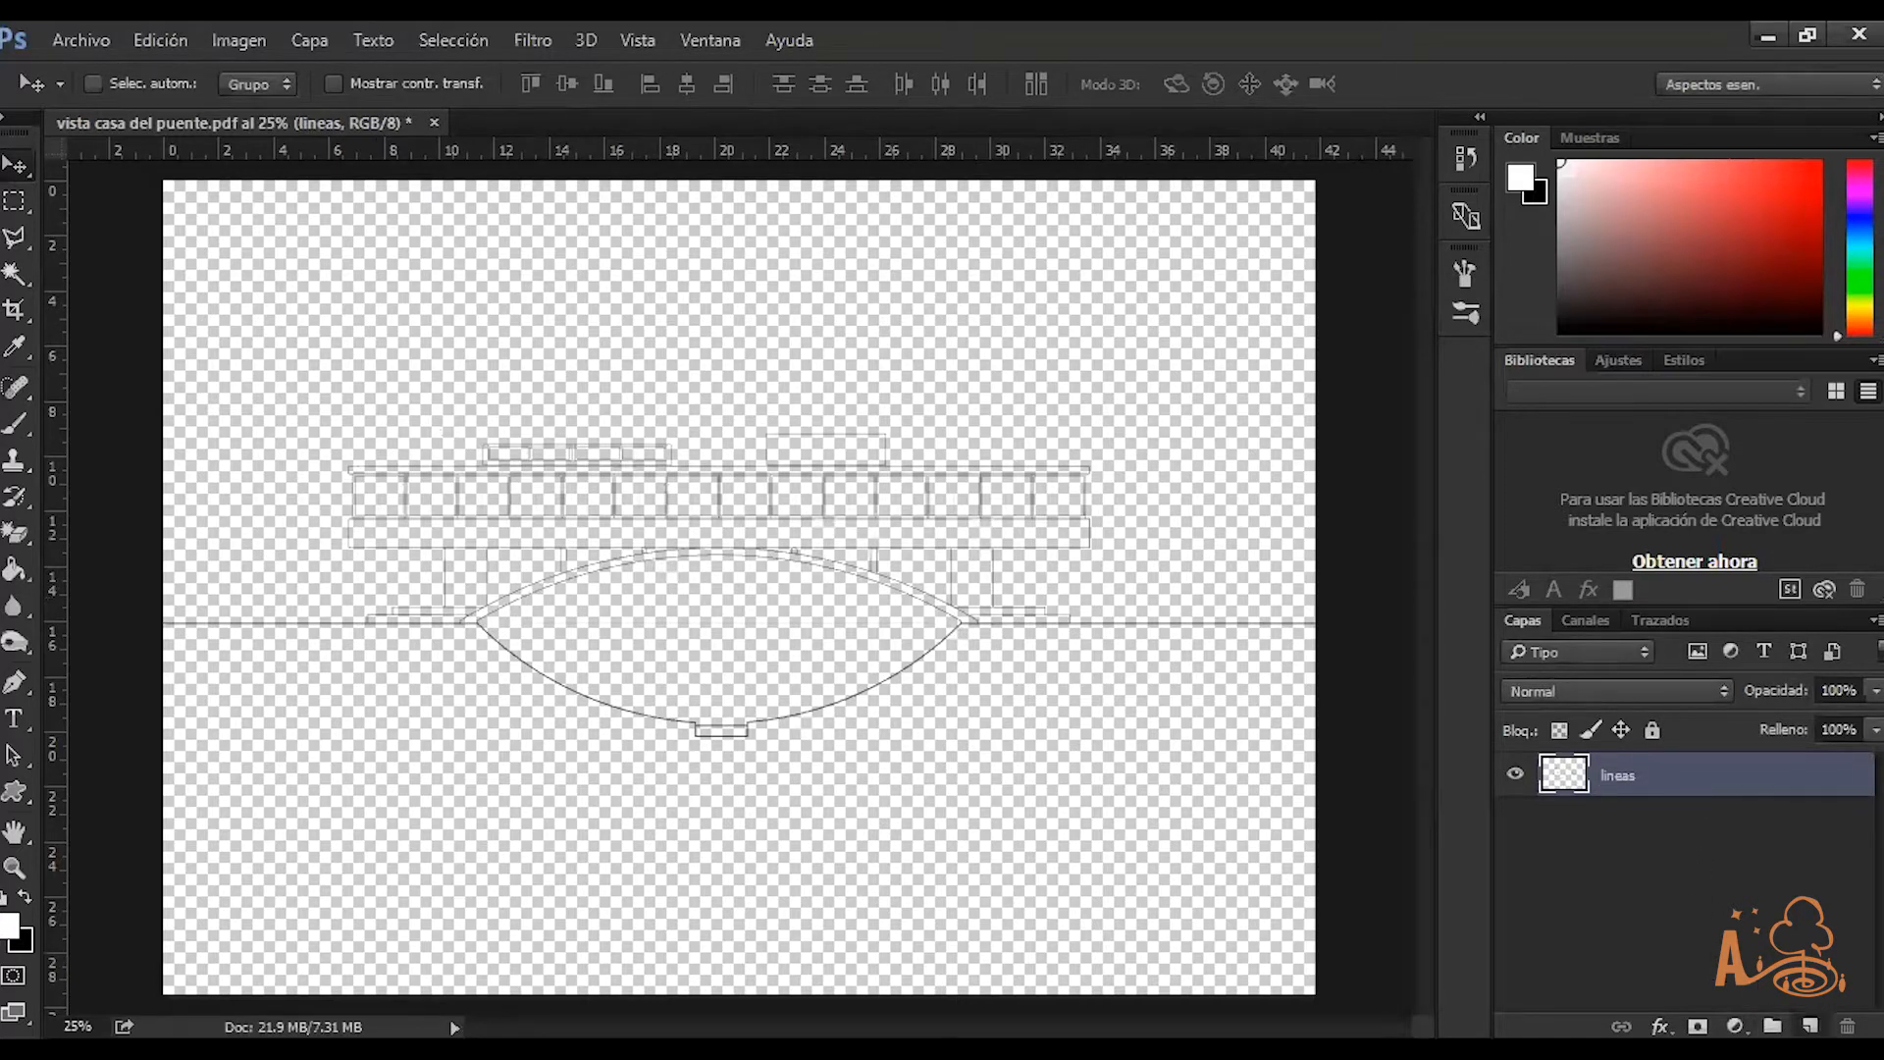
Add a new layer, place it below the lineas layer and name it "fondo"
left_click(1809, 1025)
left_click_drag(1724, 789, 1724, 863)
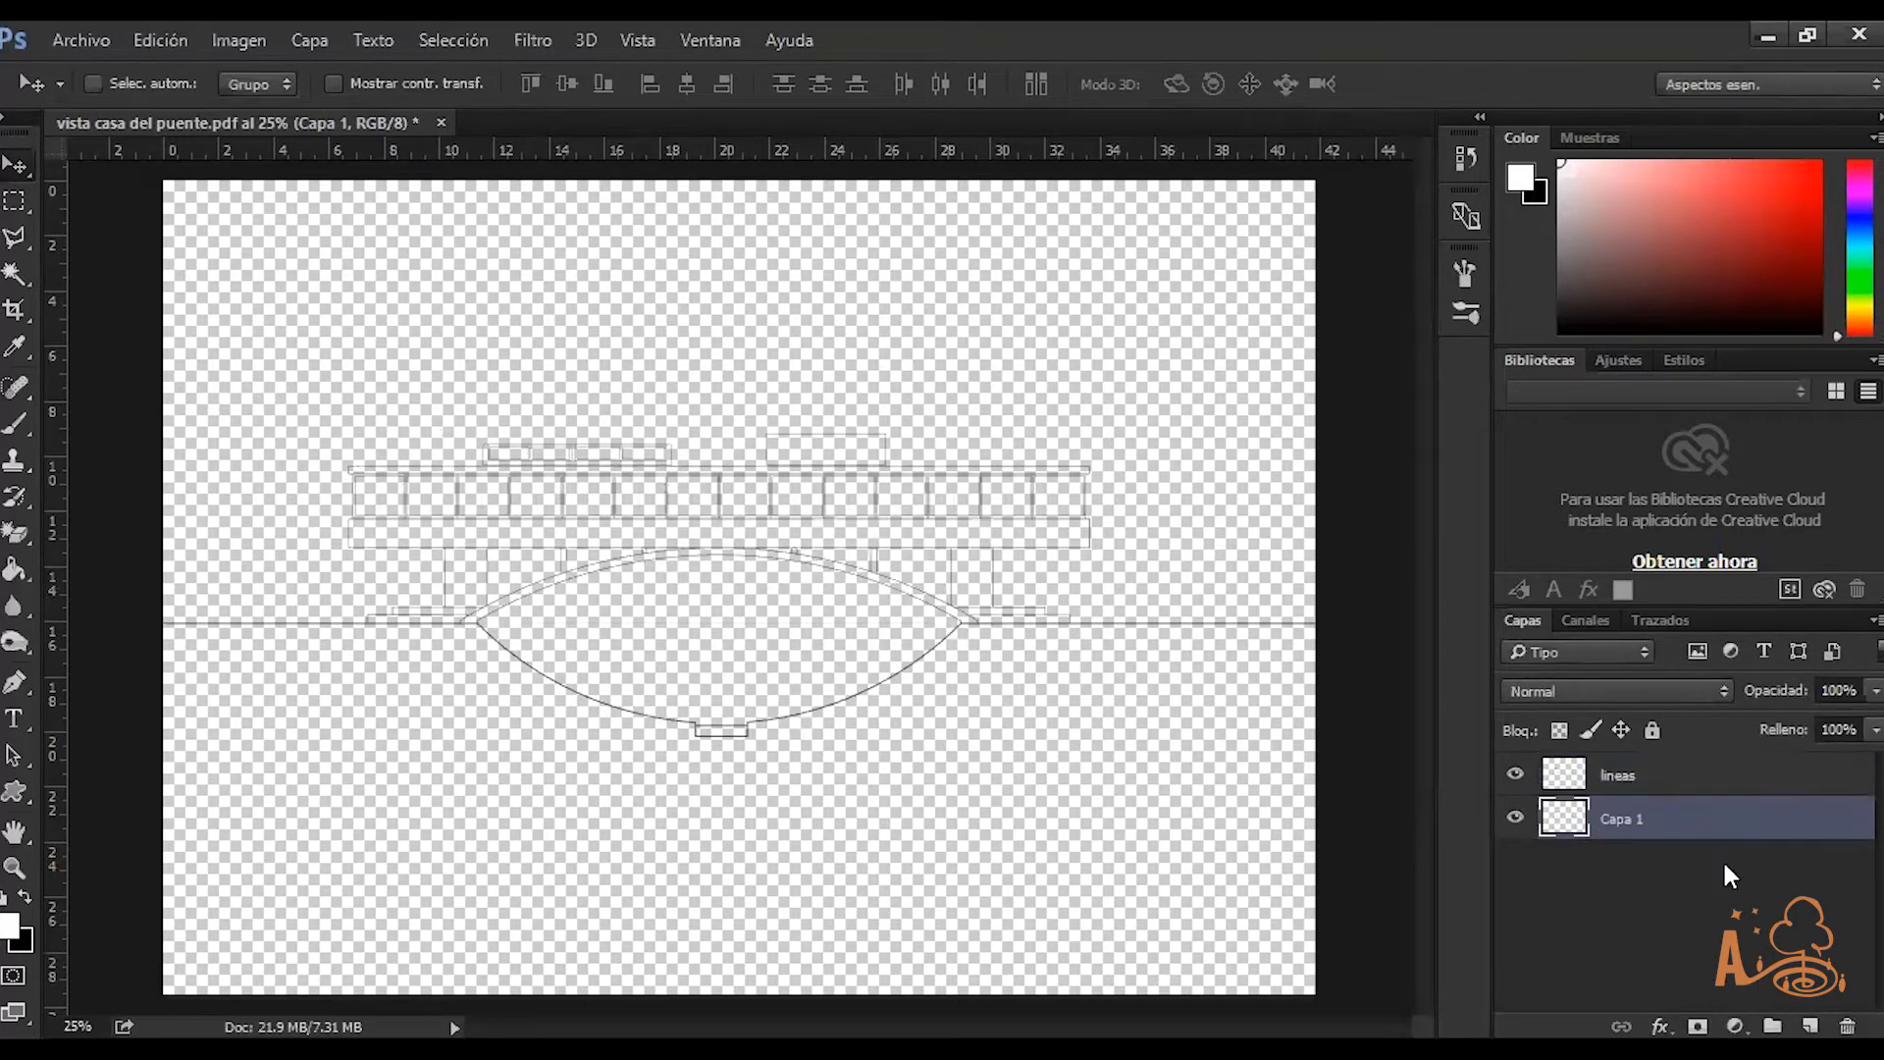
double_click(1629, 819)
type("fondo")
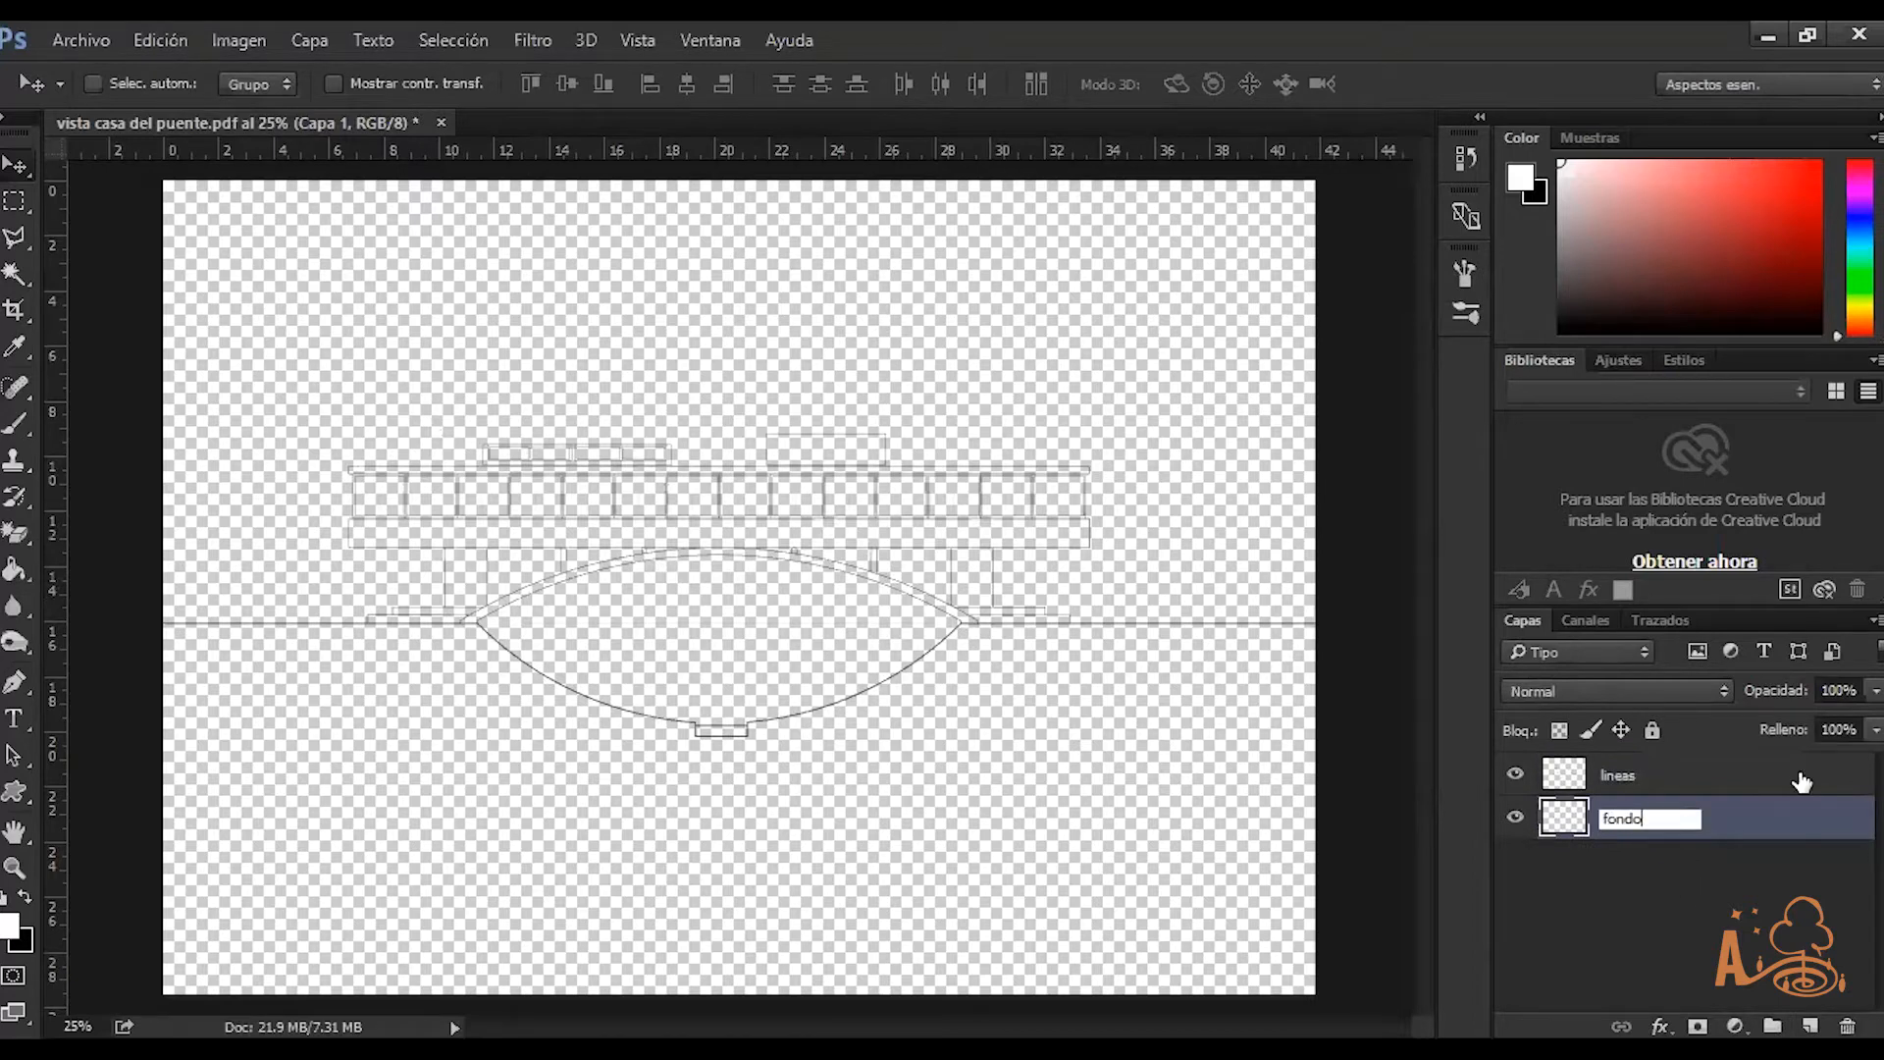
left_click(1668, 886)
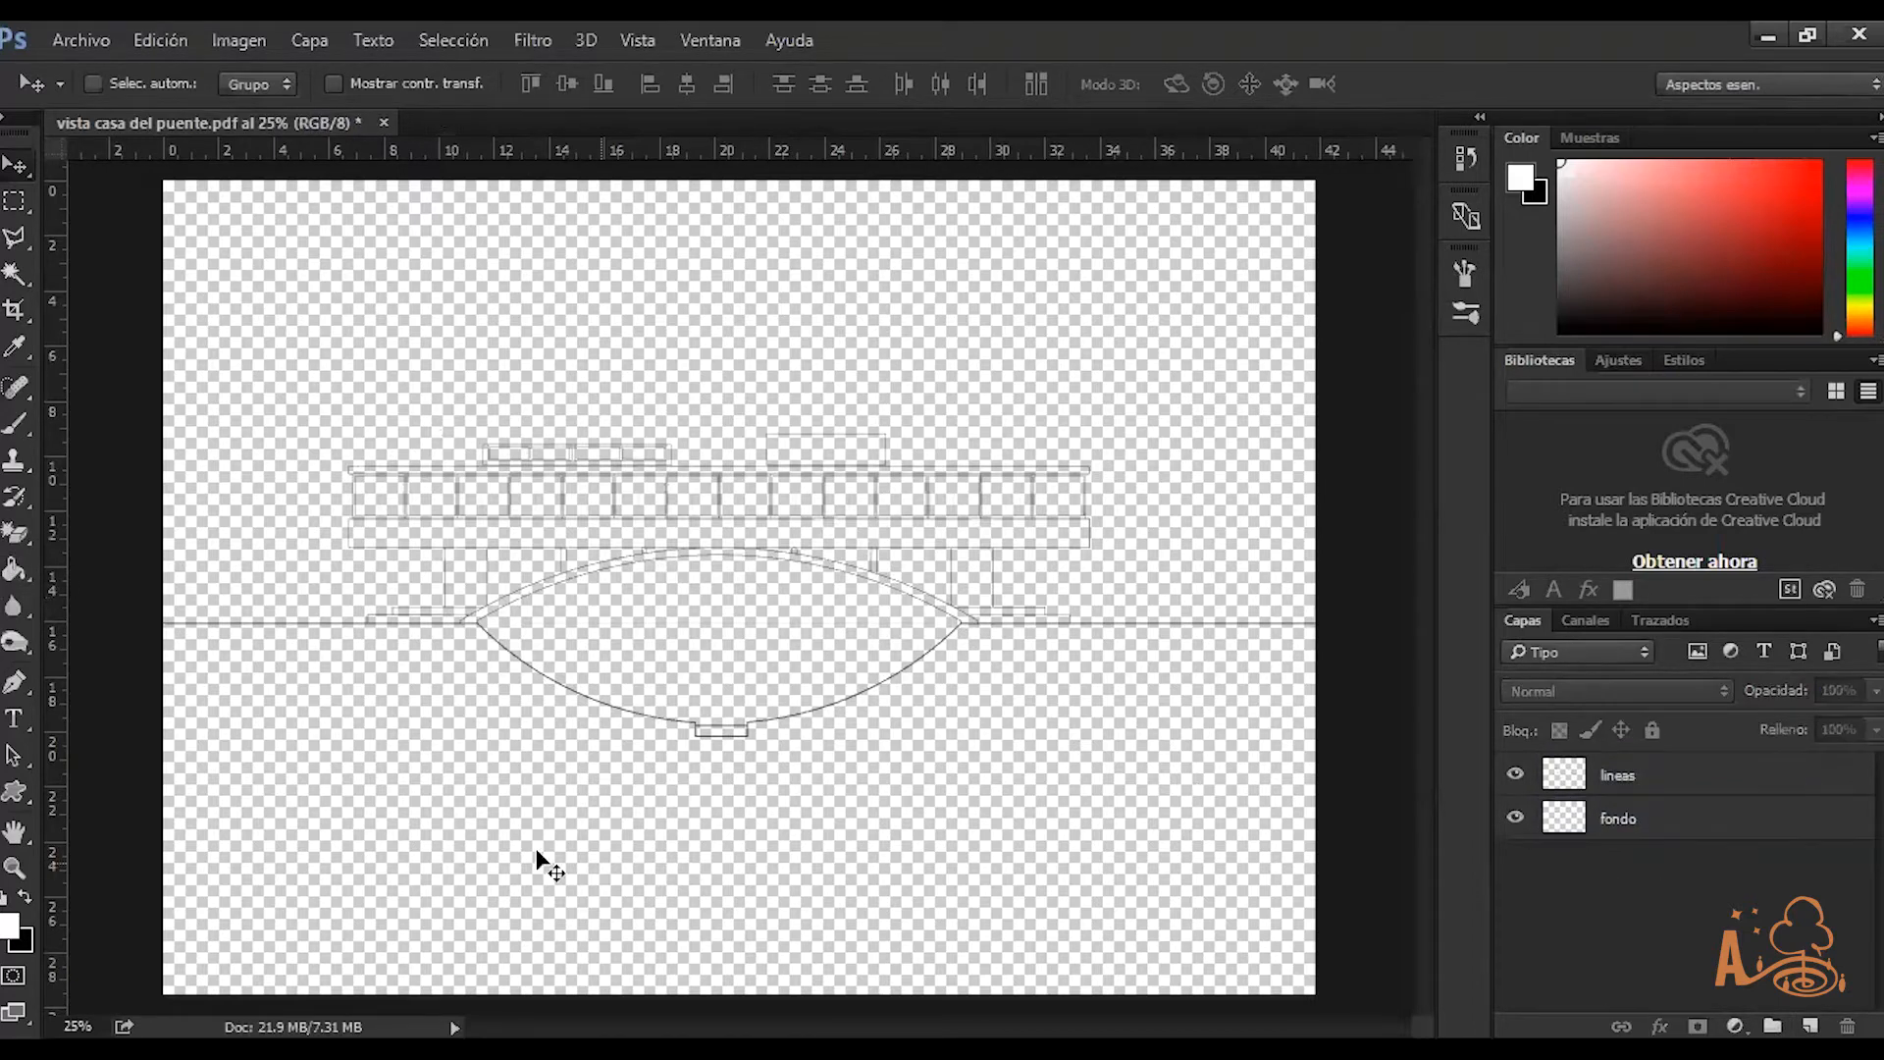
Fill the whole fondo layer with white using the Paint Bucket tool
left_click(13, 574)
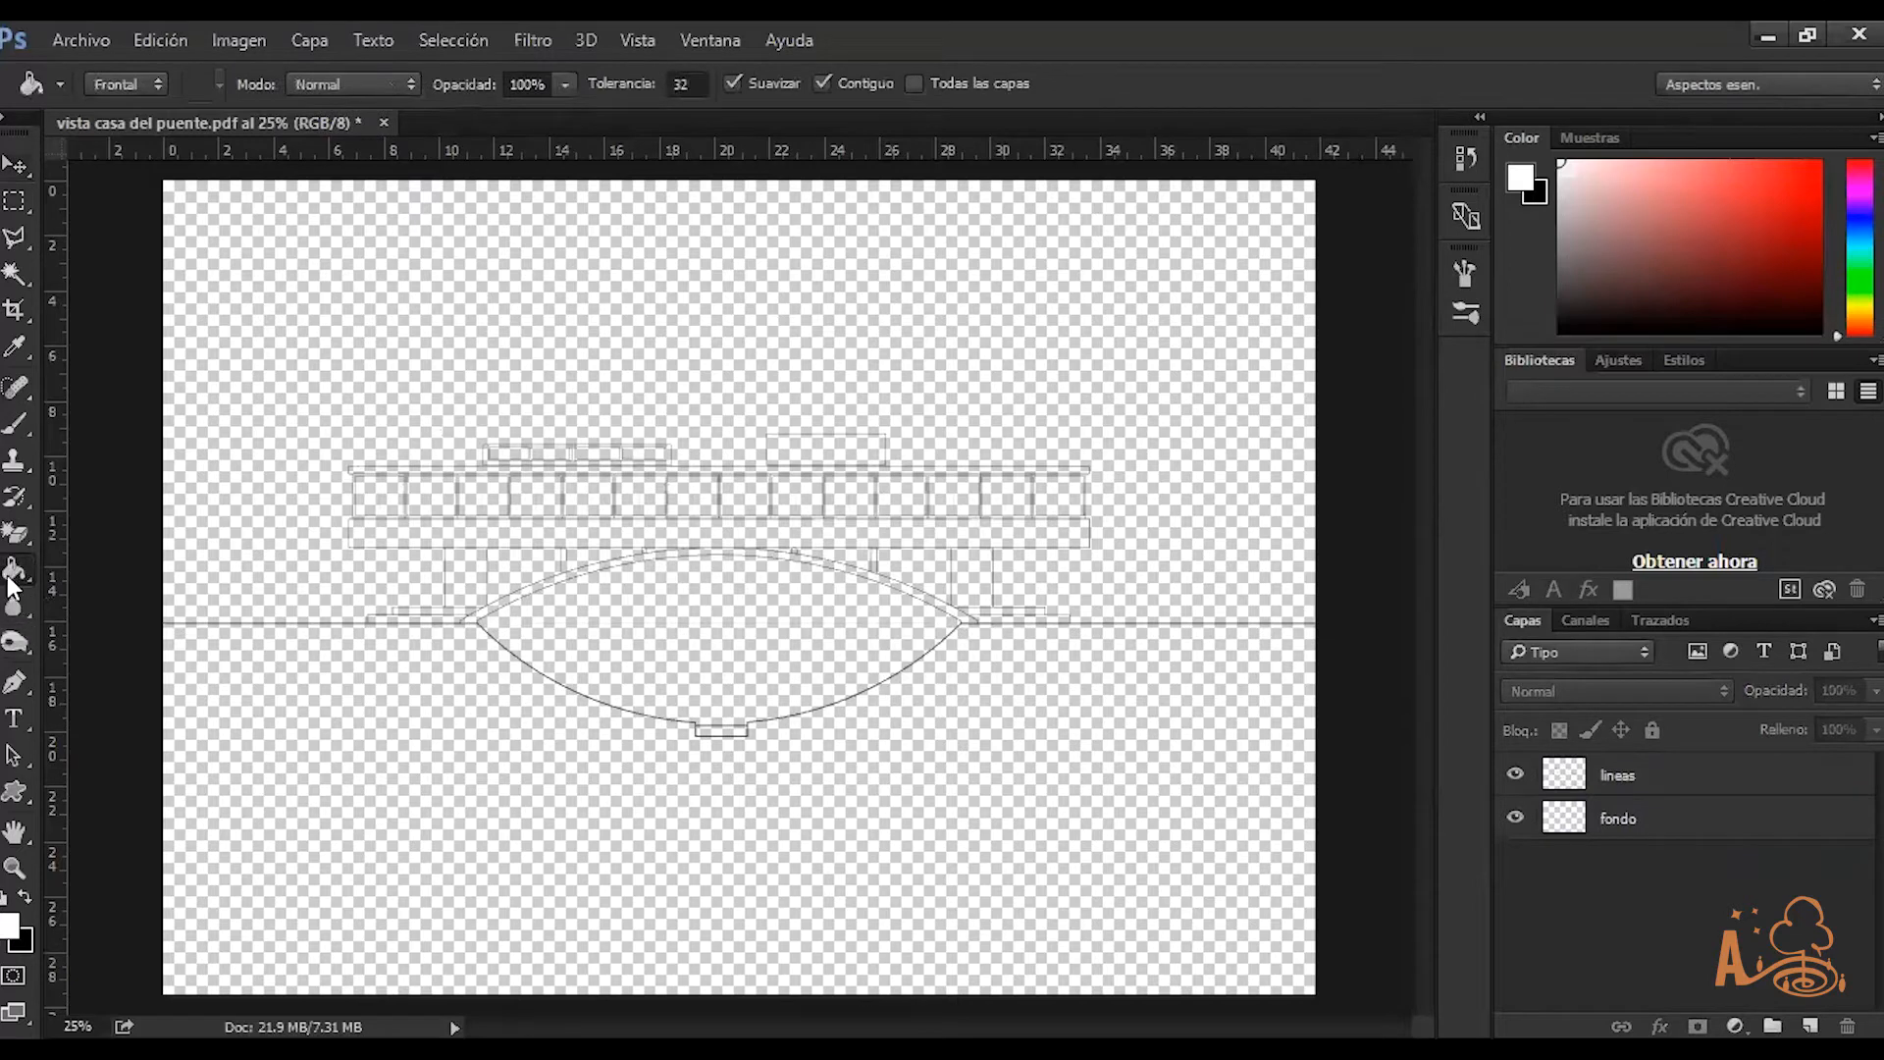
left_click(1624, 818)
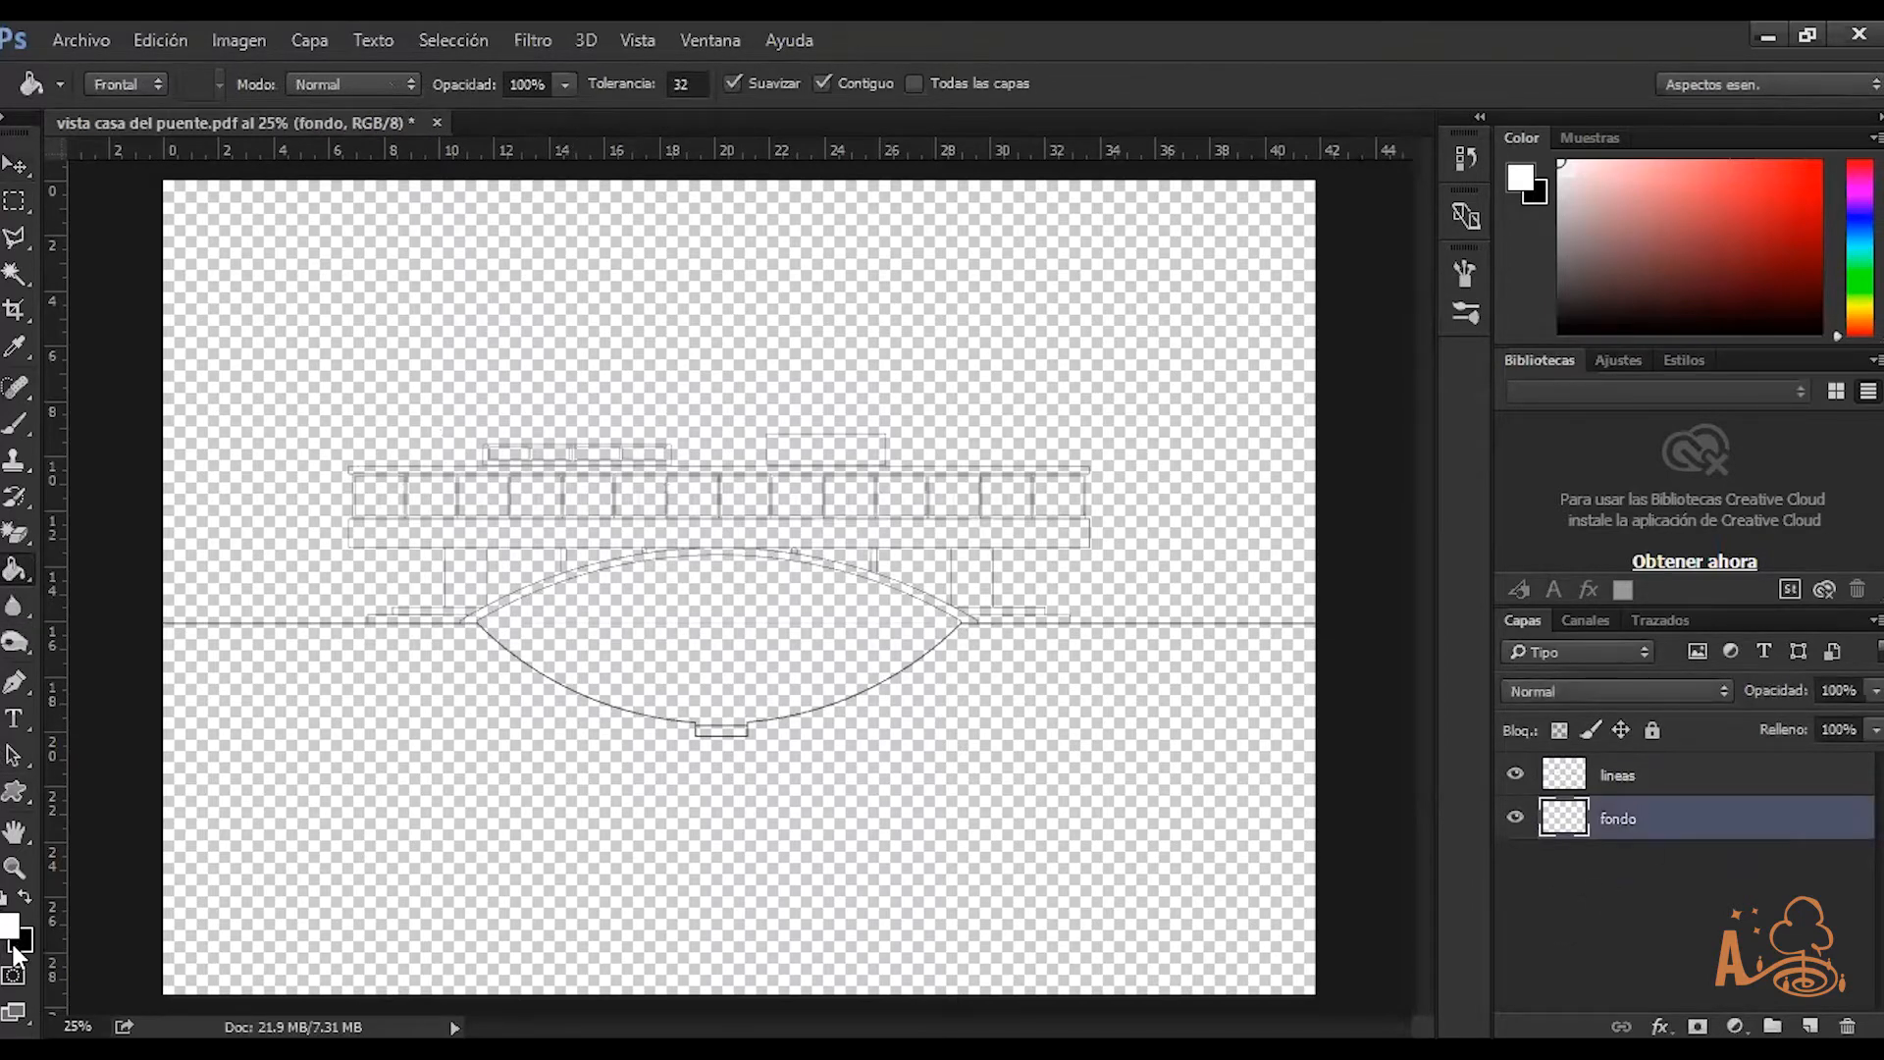
left_click(715, 840)
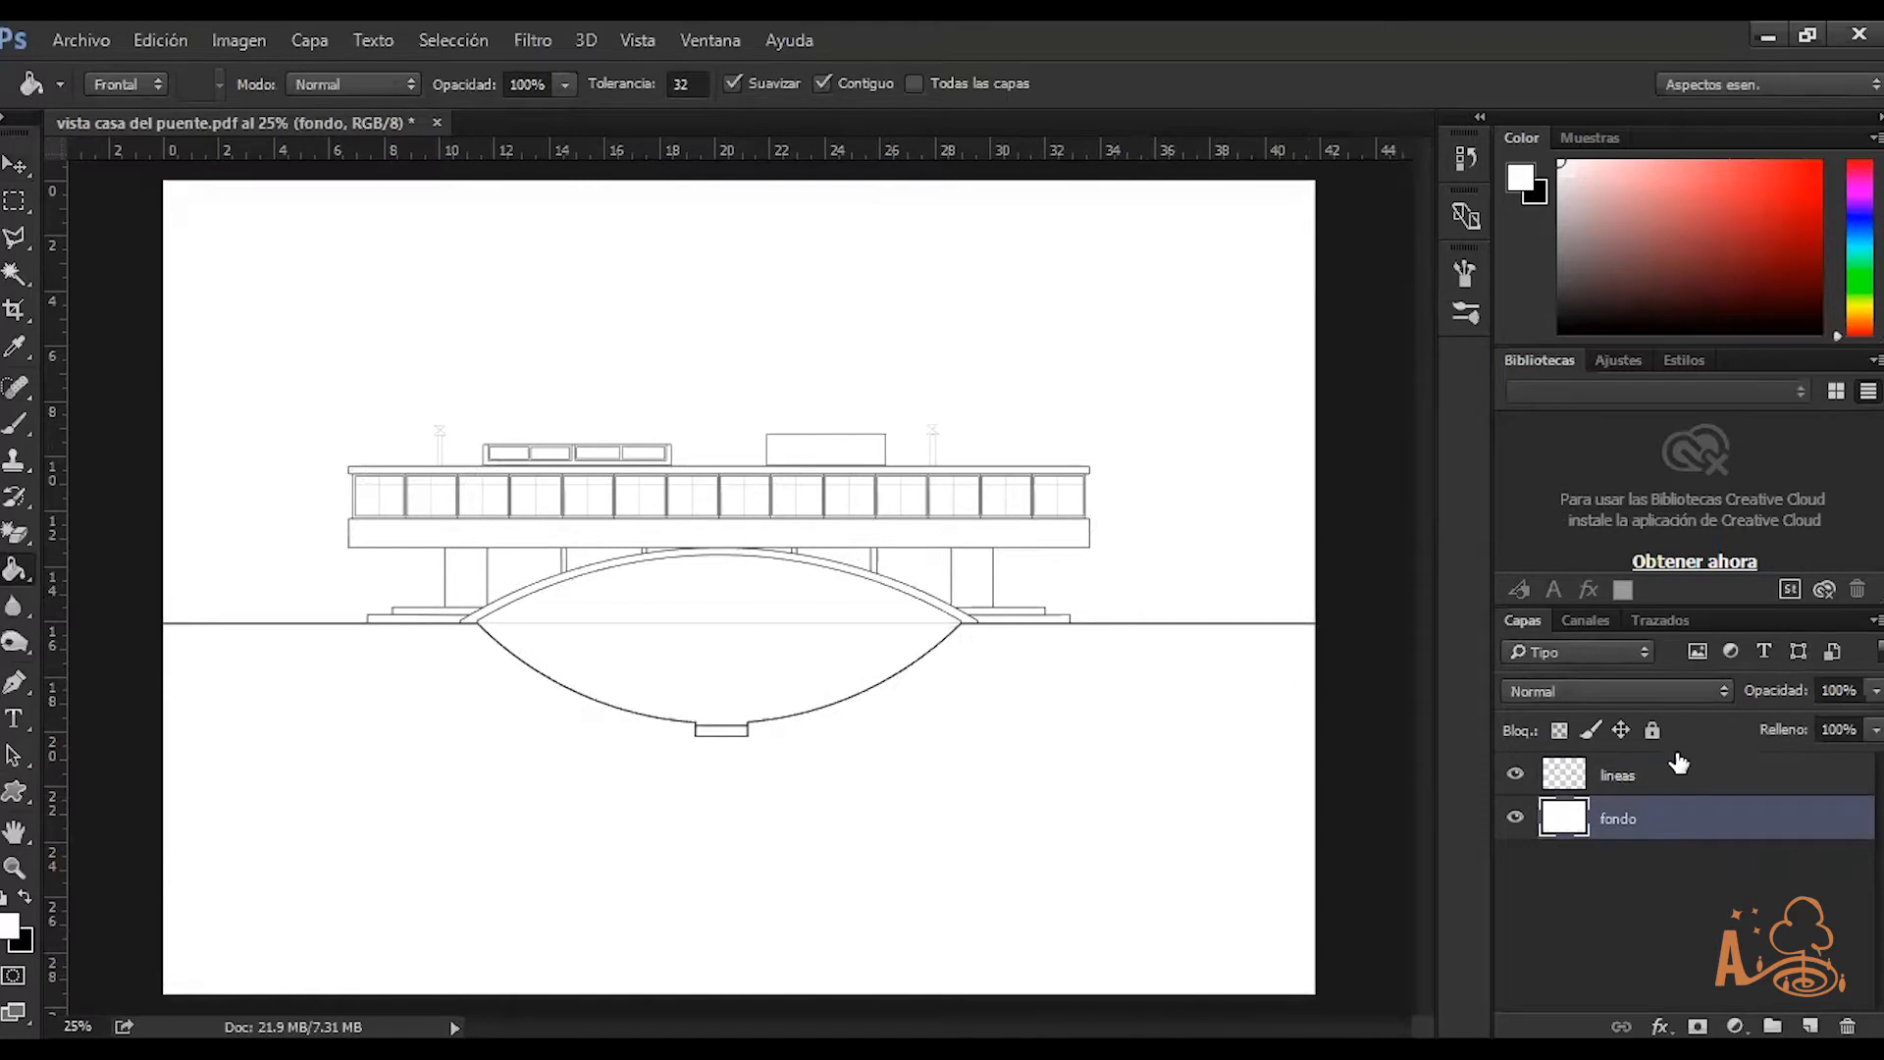
Make the lineas layer active and examine the line weights of the bridge house's facade, windows and roof up close
left_click(1667, 781)
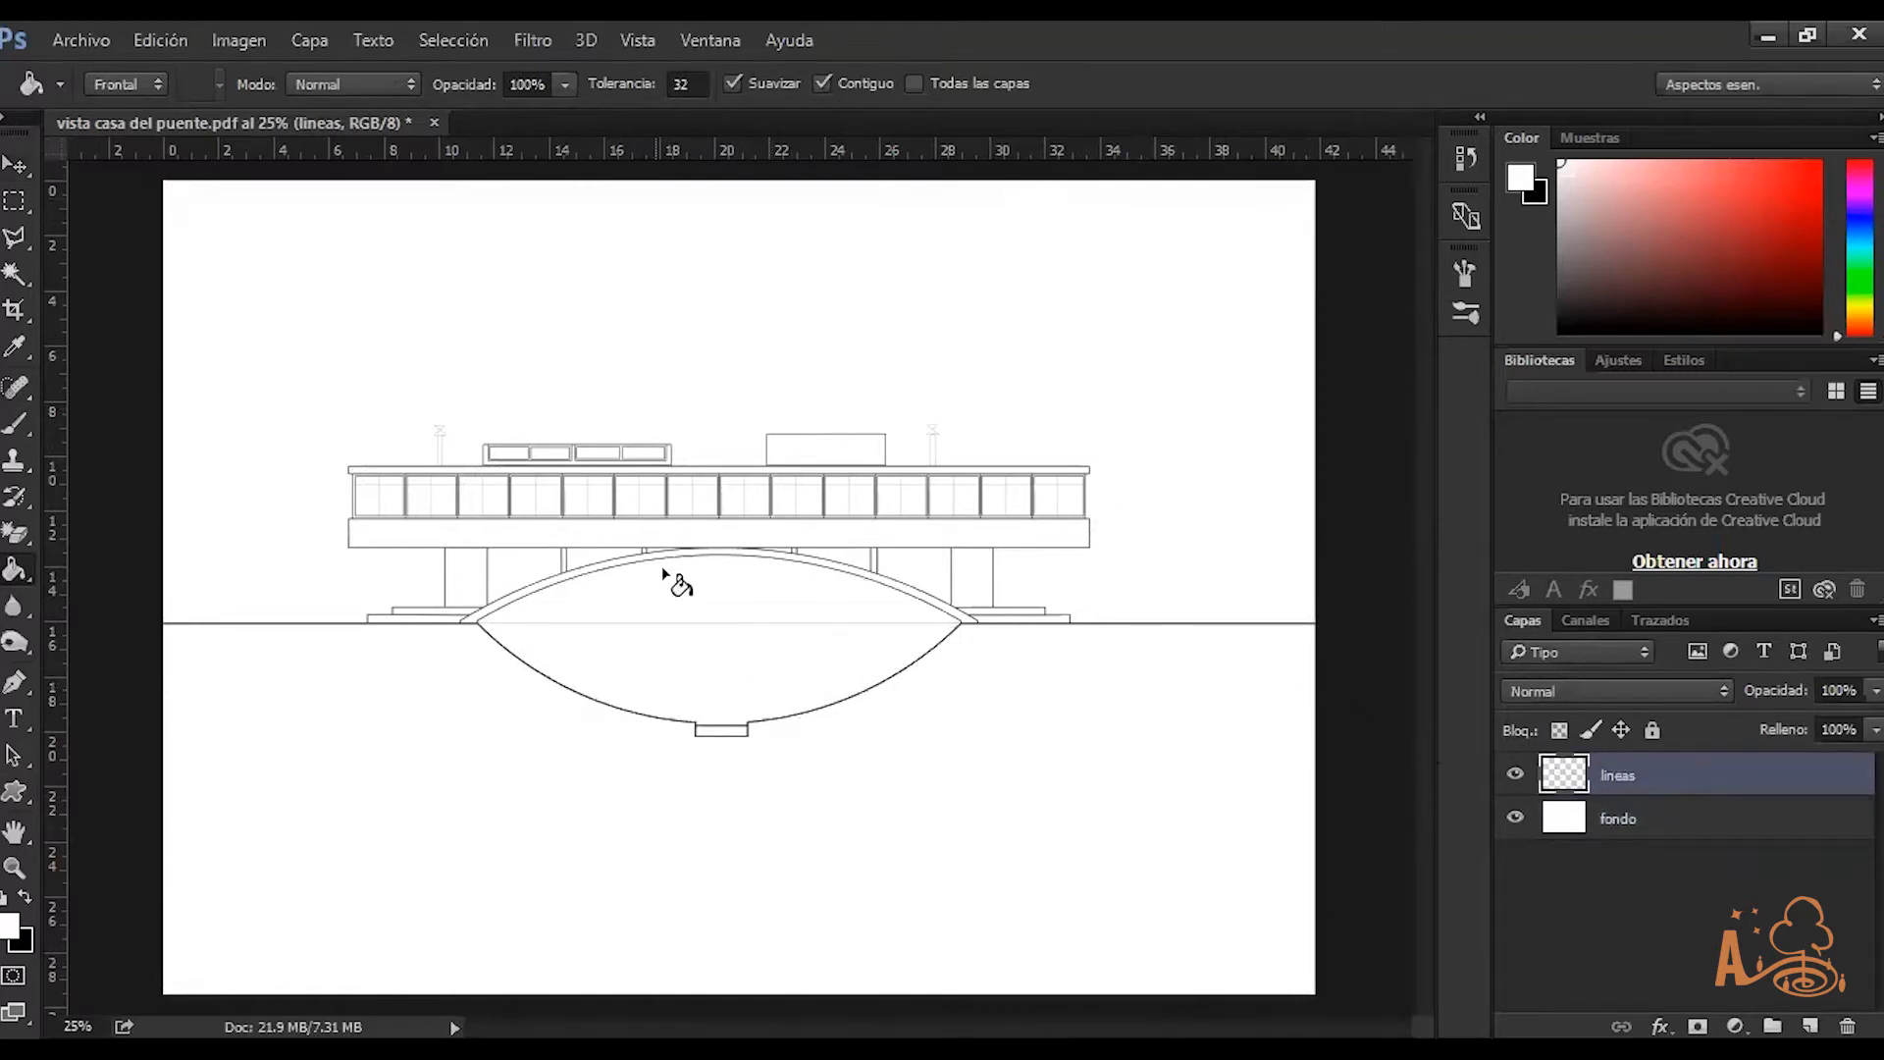
left_click(12, 167)
scroll(504, 467, "up", 3)
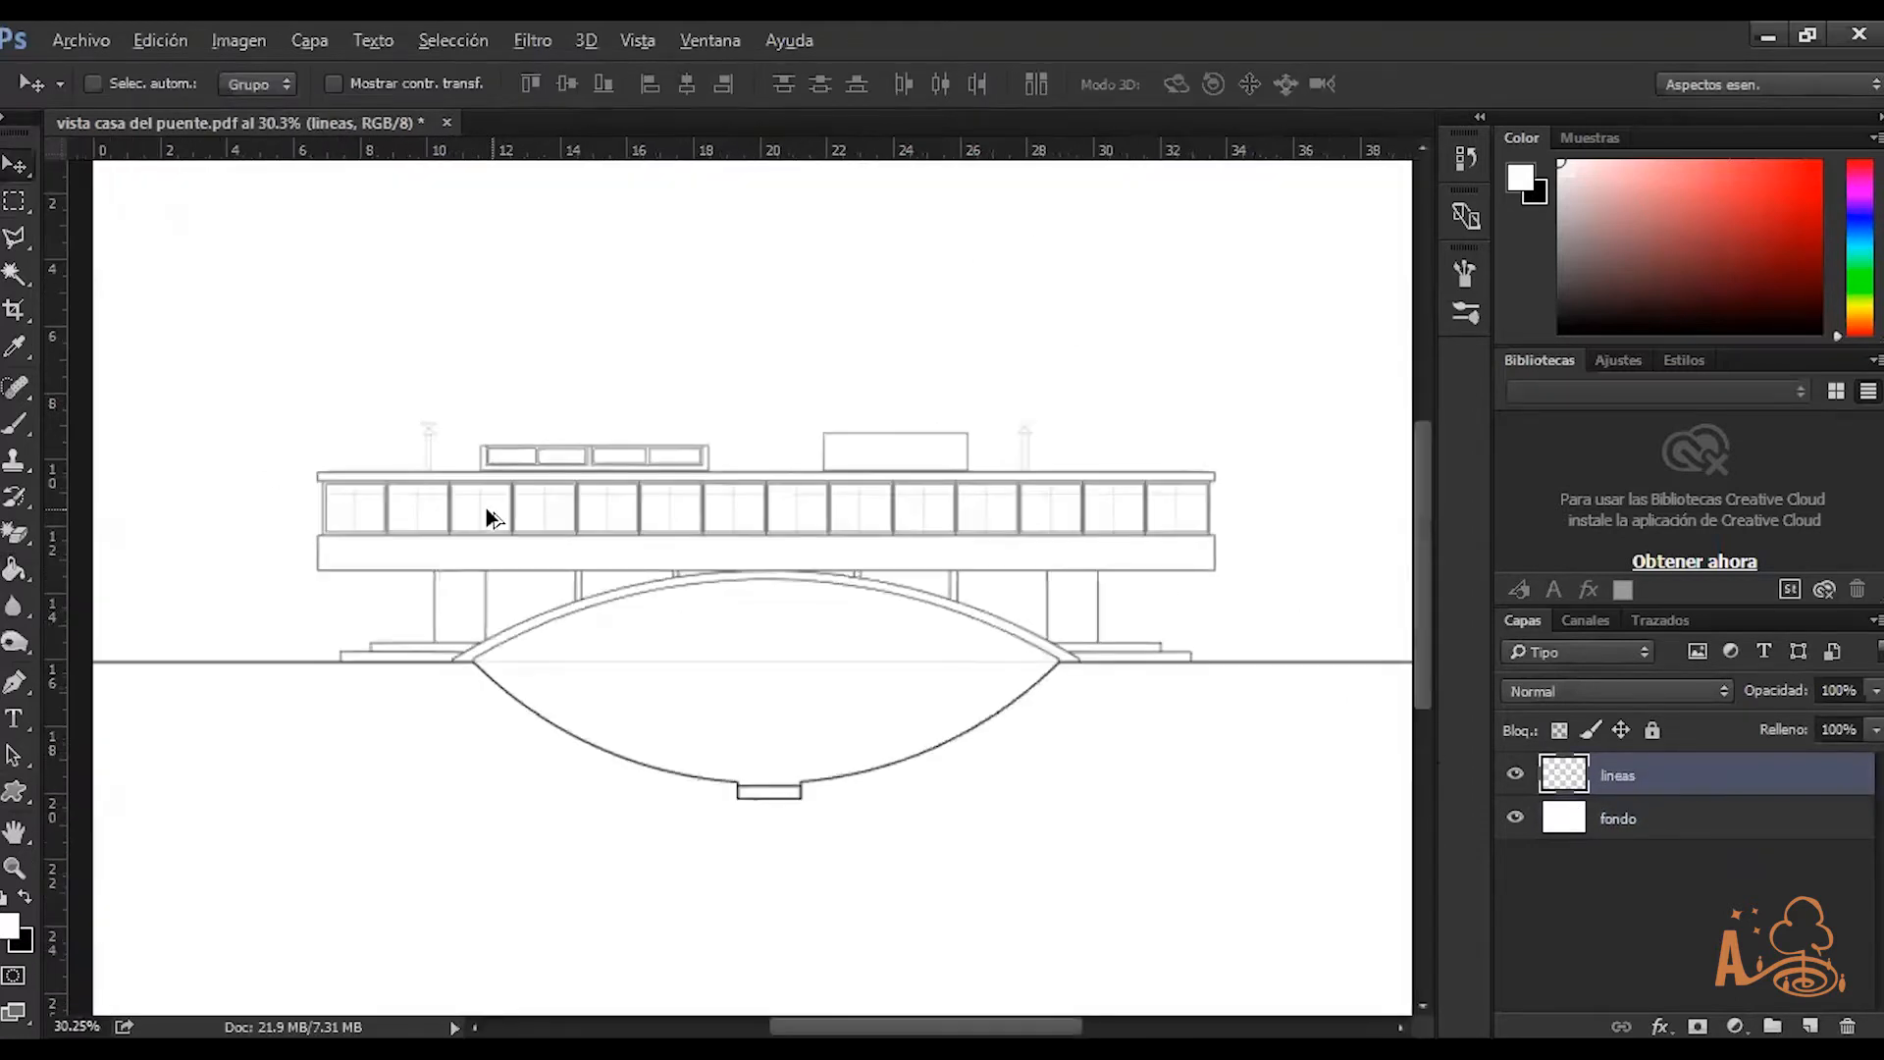
scroll(514, 487, "up", 6)
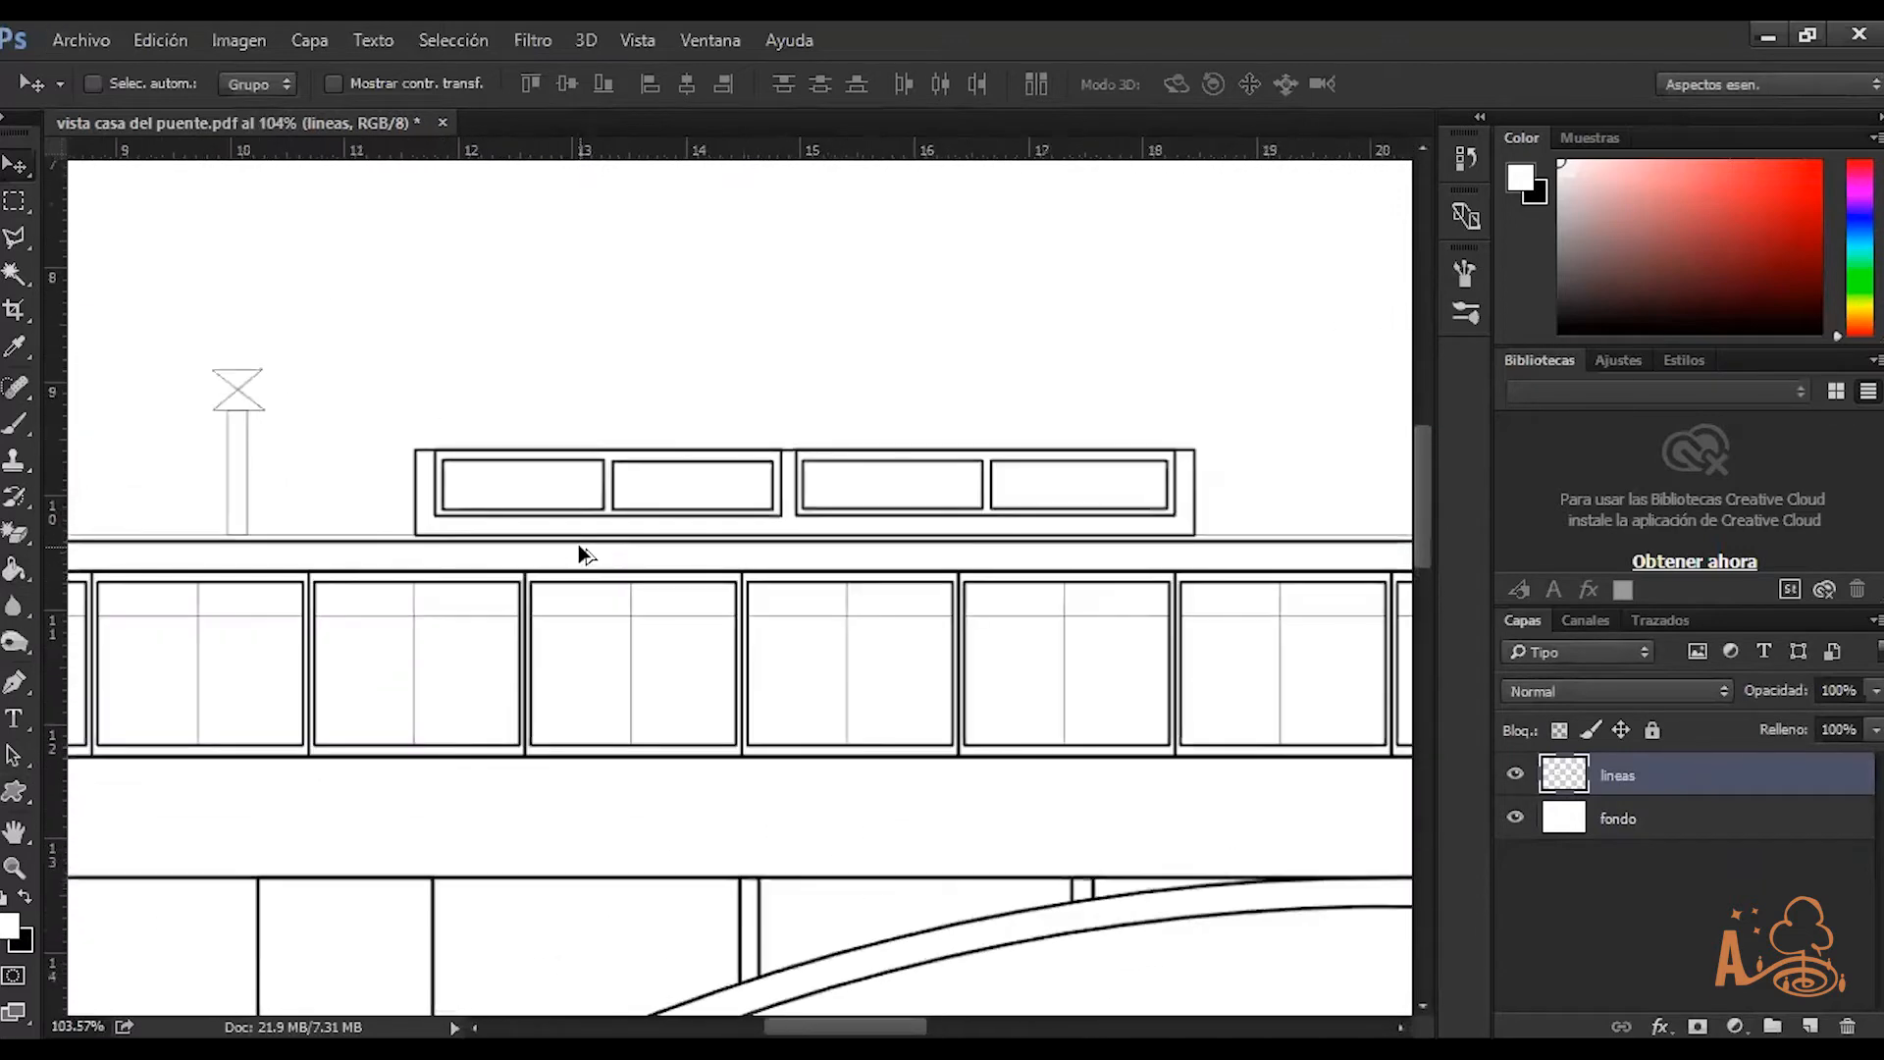
scroll(535, 675, "up", 1)
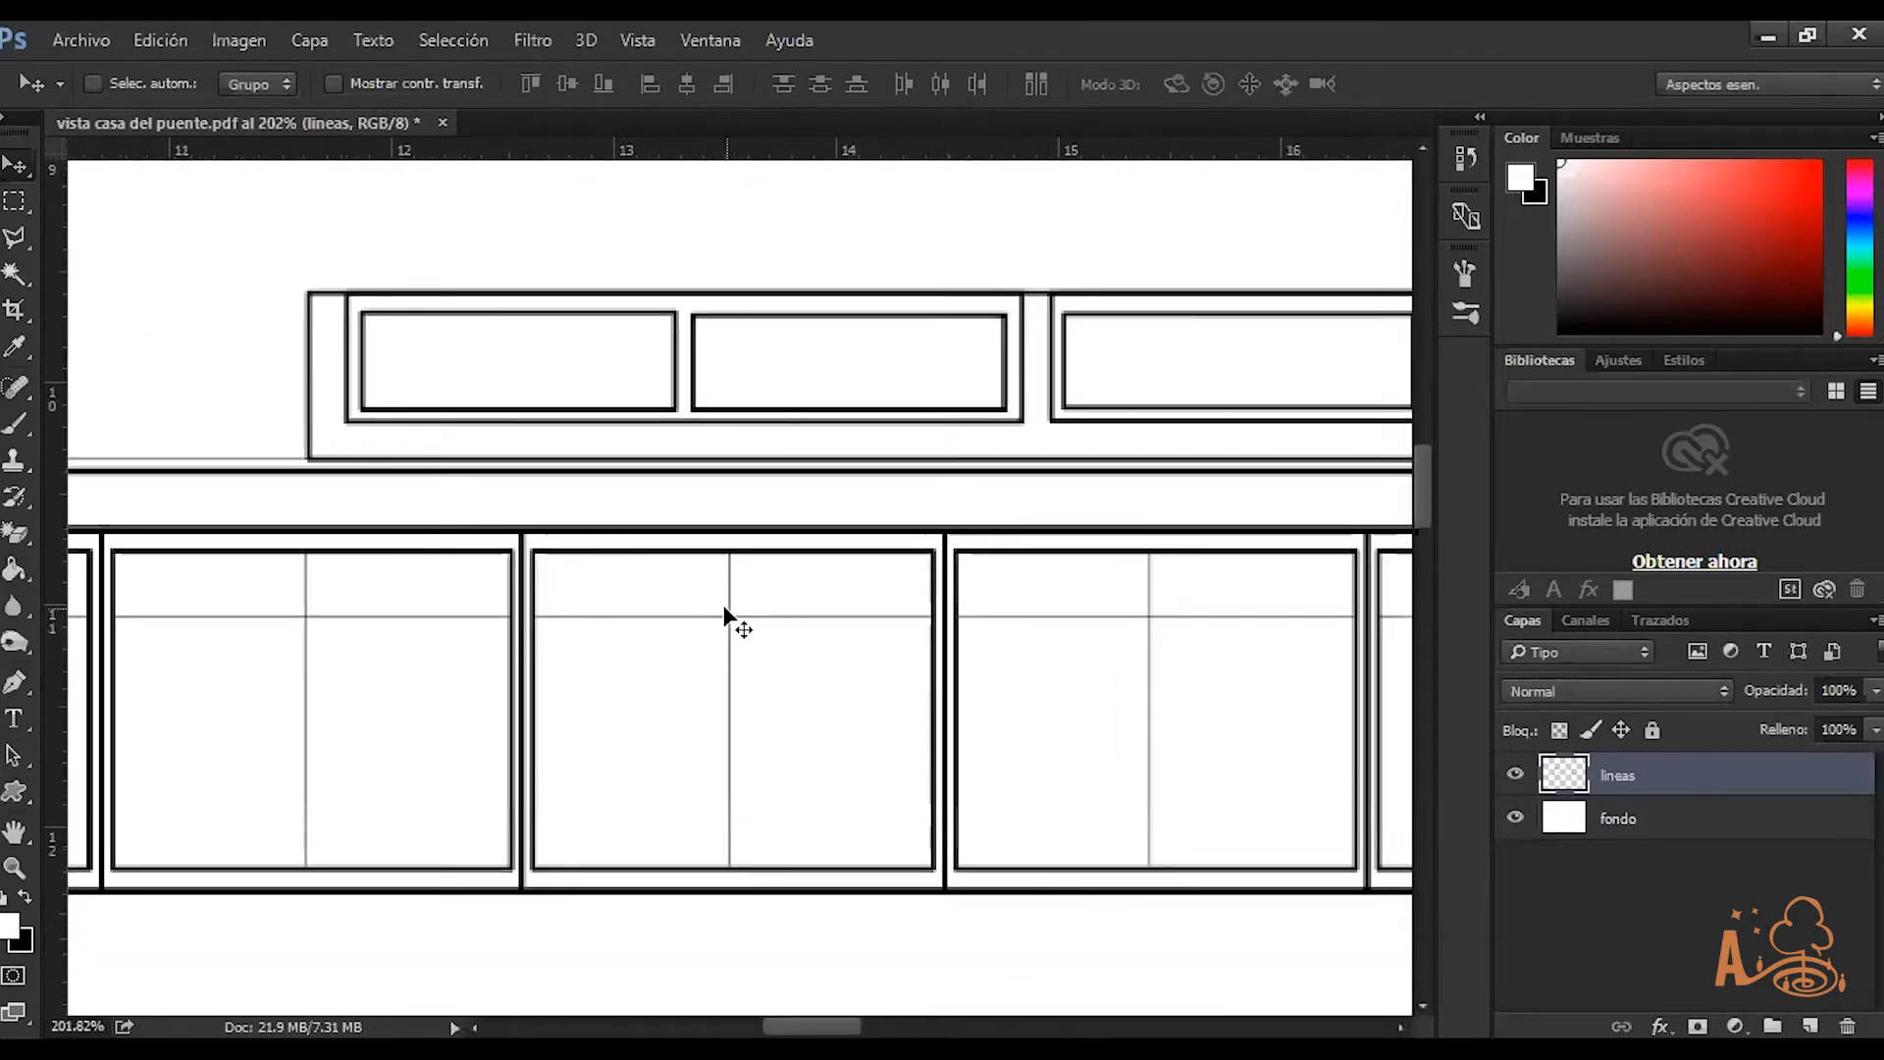
scroll(732, 616, "down", 1)
scroll(730, 608, "down", 5)
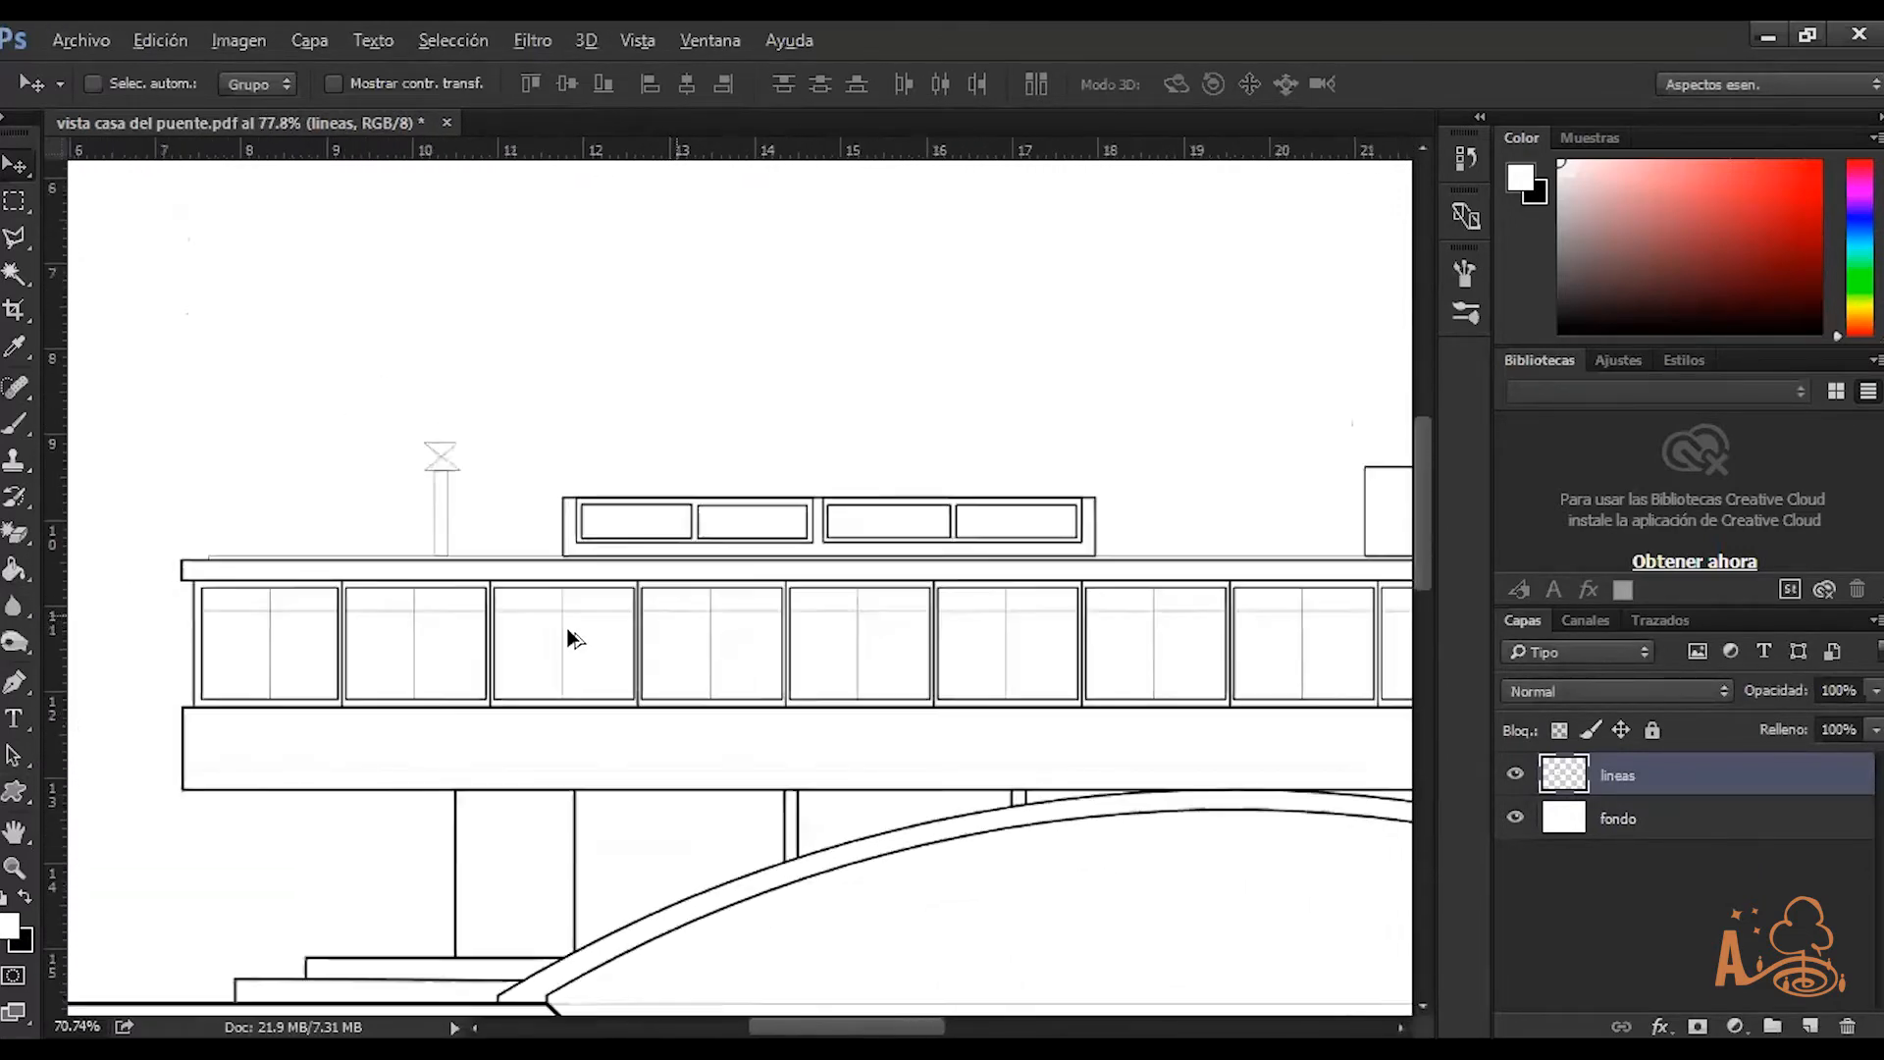
scroll(483, 583, "up", 3)
scroll(428, 520, "down", 2)
scroll(452, 461, "up", 1)
scroll(462, 438, "up", 1)
scroll(469, 501, "down", 4)
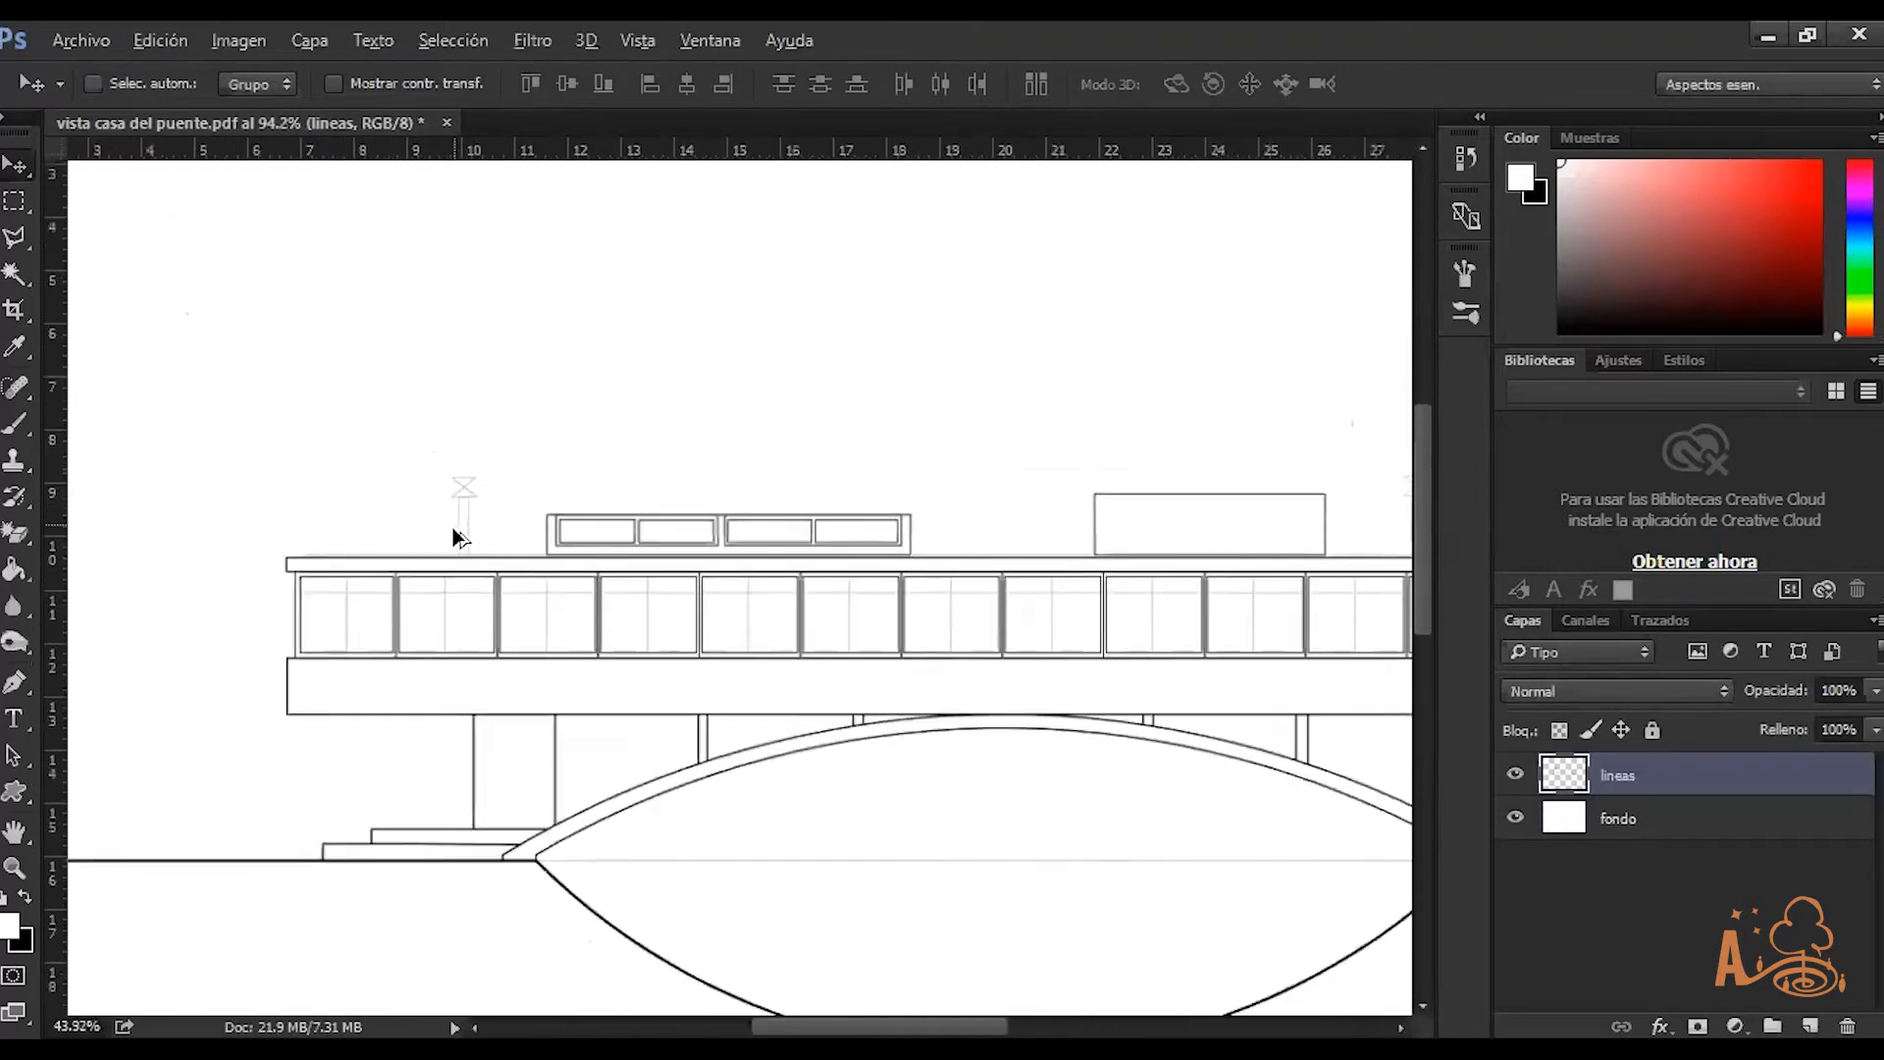
scroll(1031, 694, "down", 3)
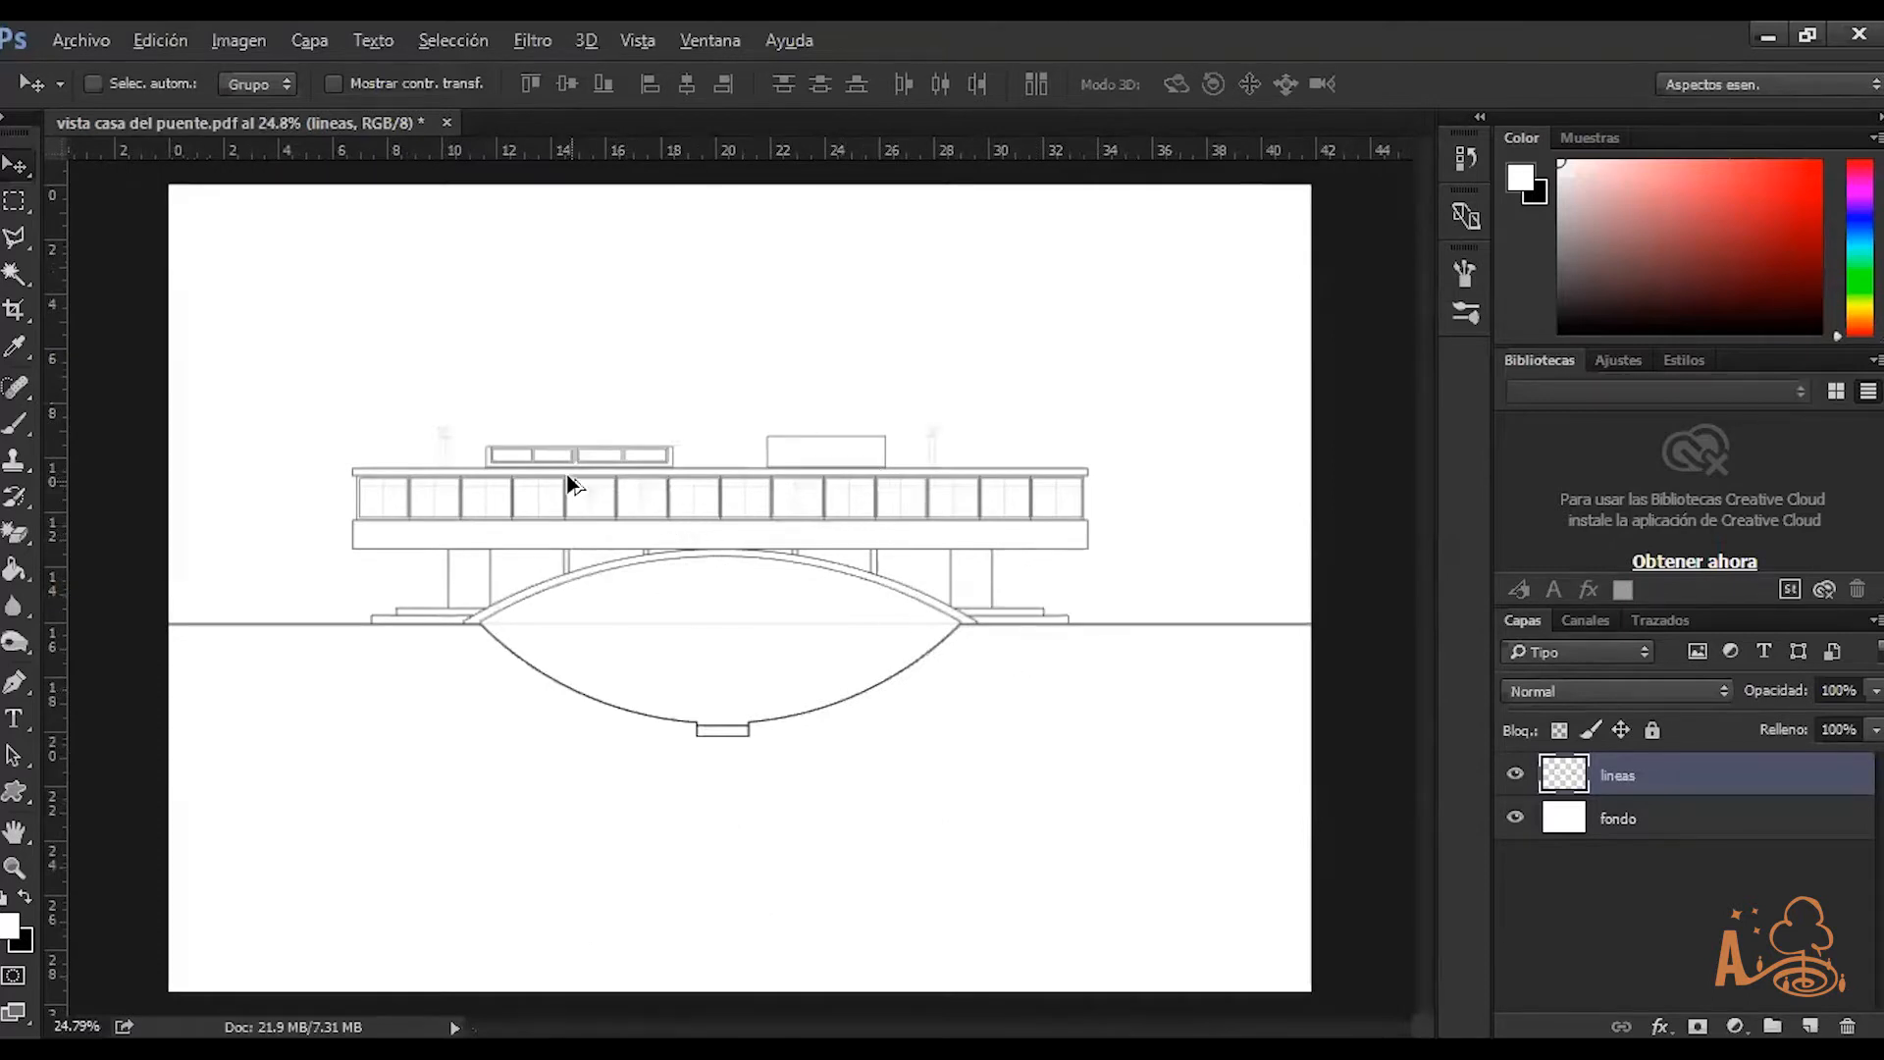
scroll(576, 497, "up", 1)
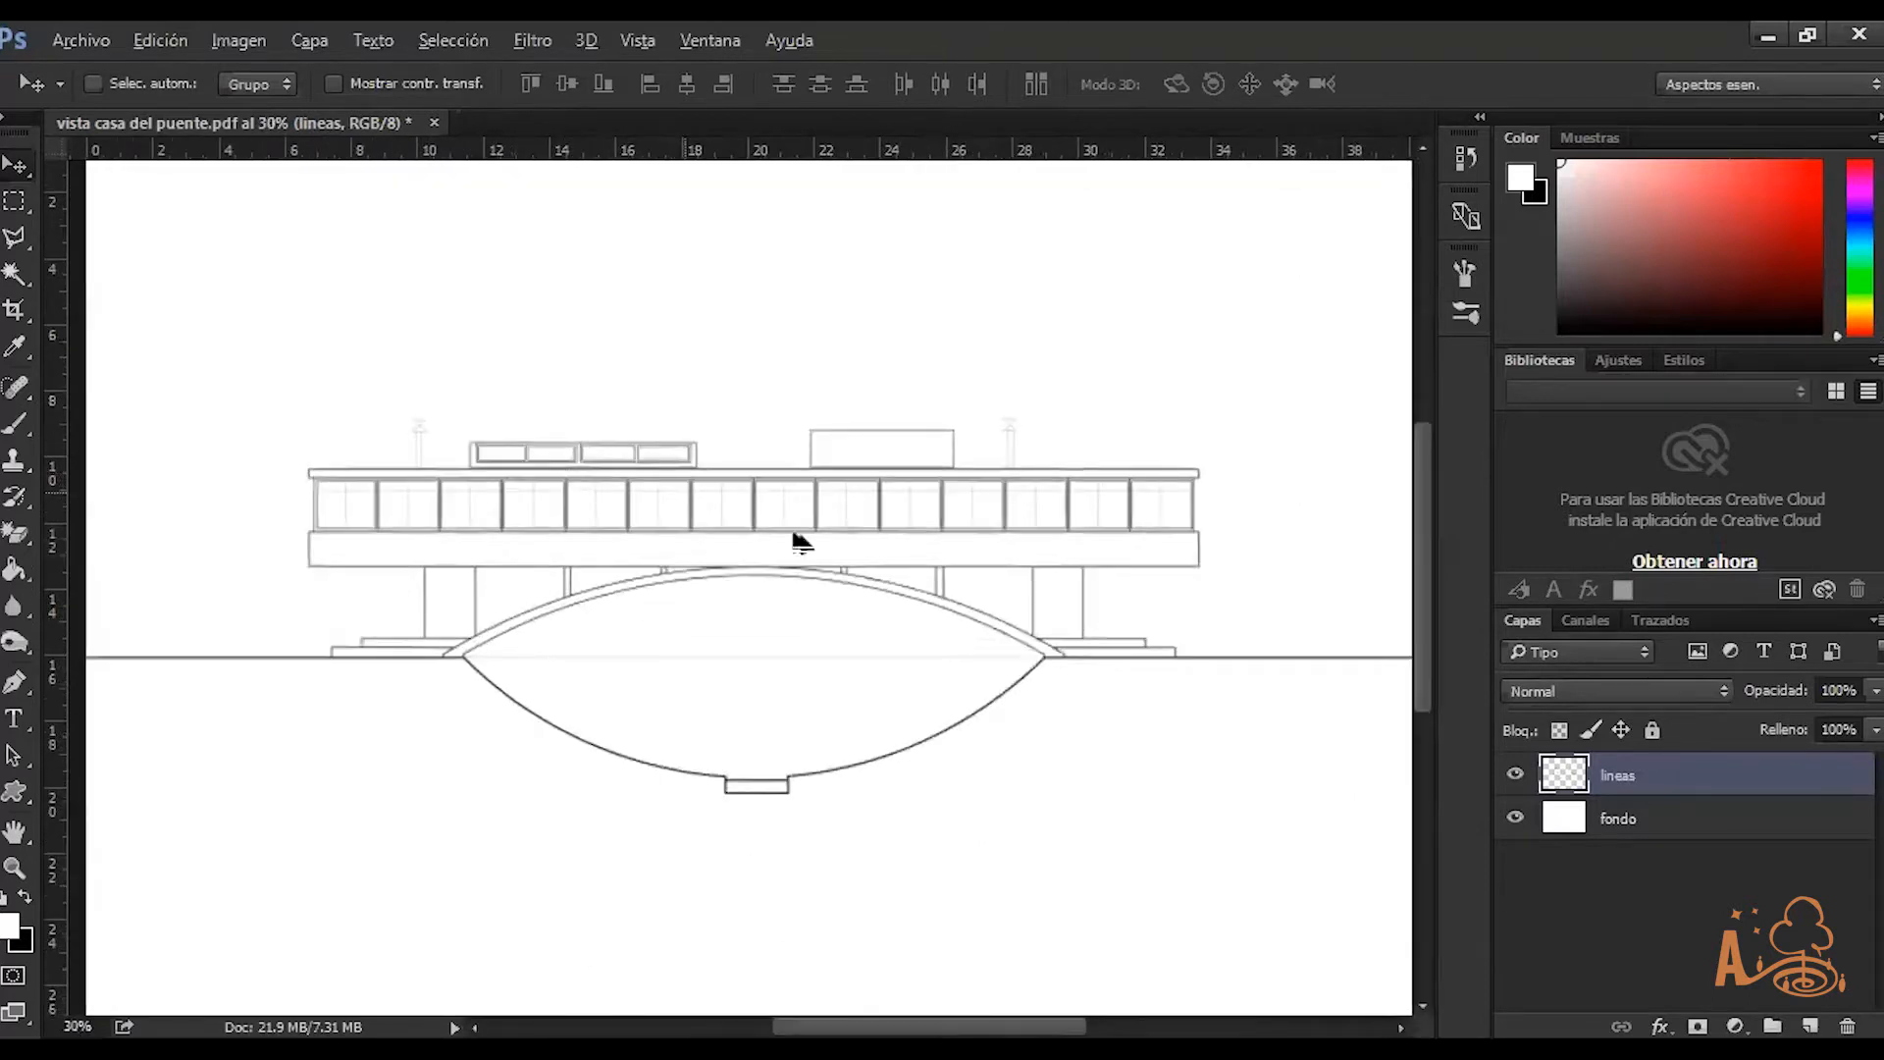
Duplicate the lineas layer within the same document as "lineas copia"
right_click(1624, 778)
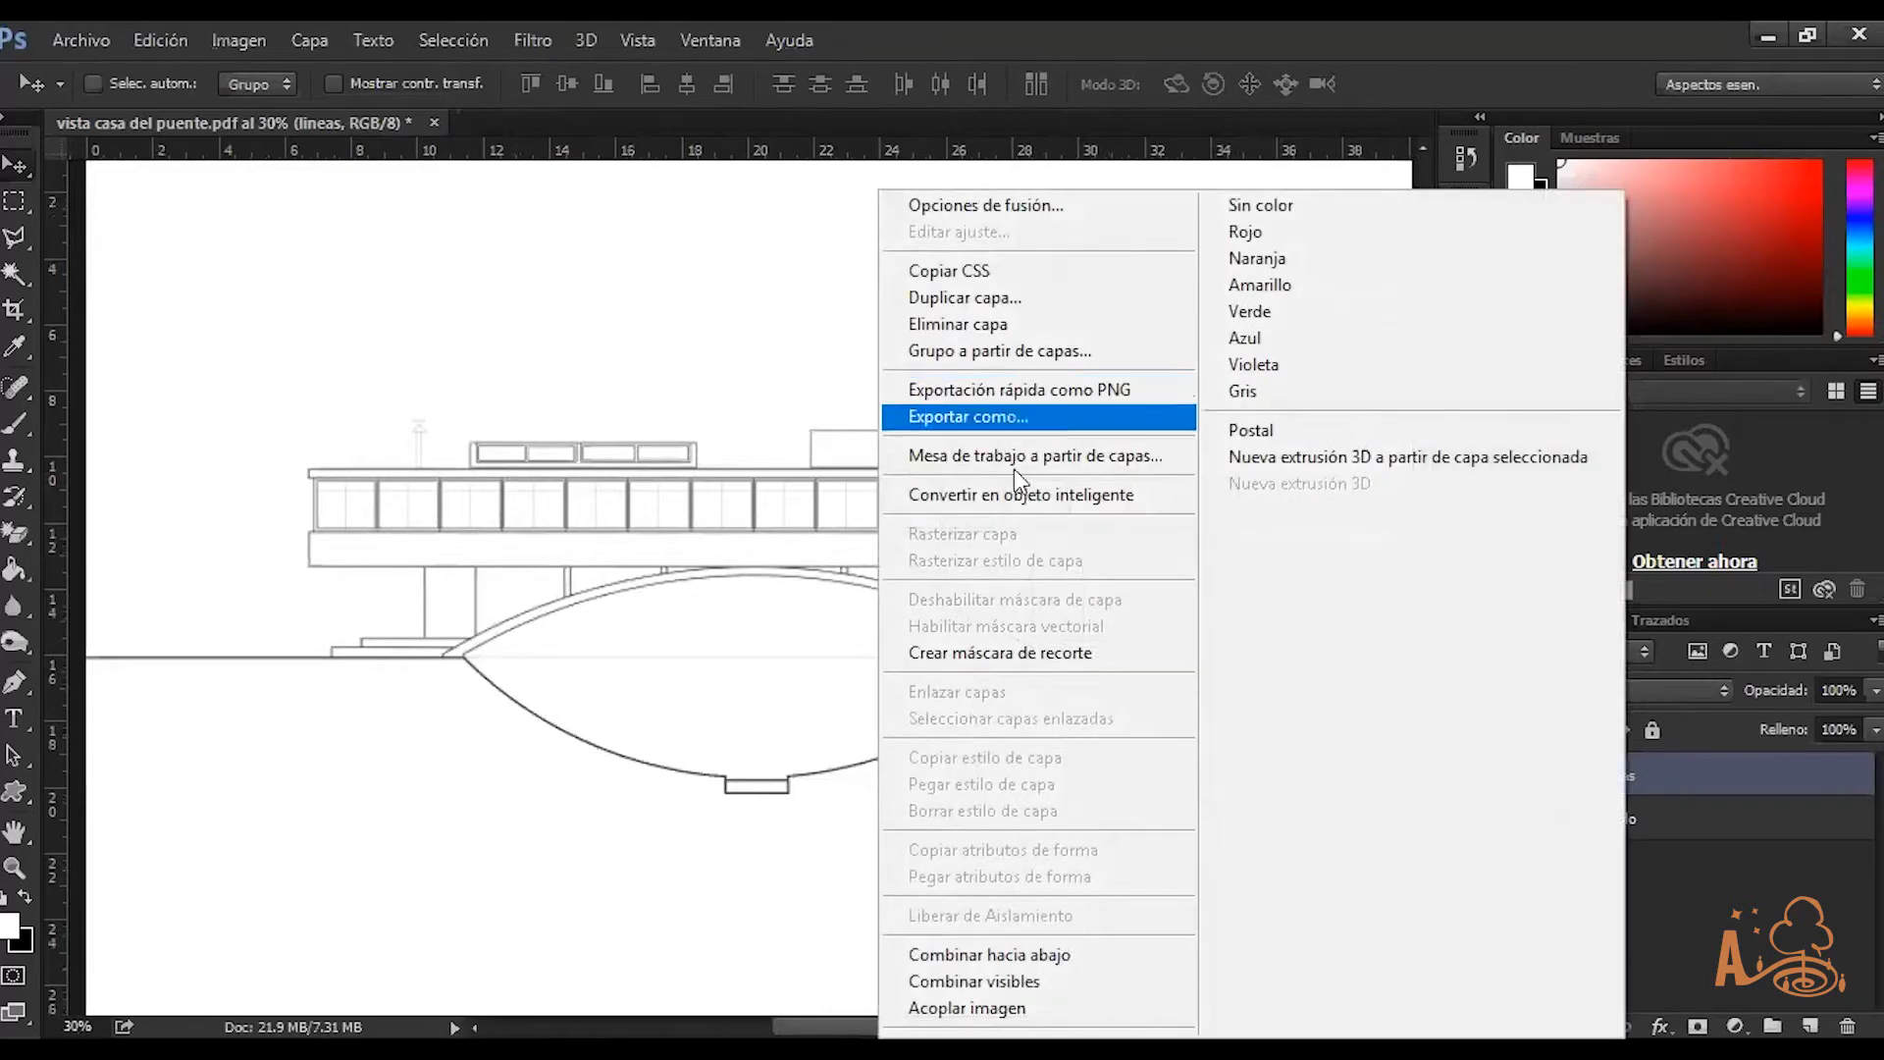
left_click(1707, 774)
right_click(1705, 769)
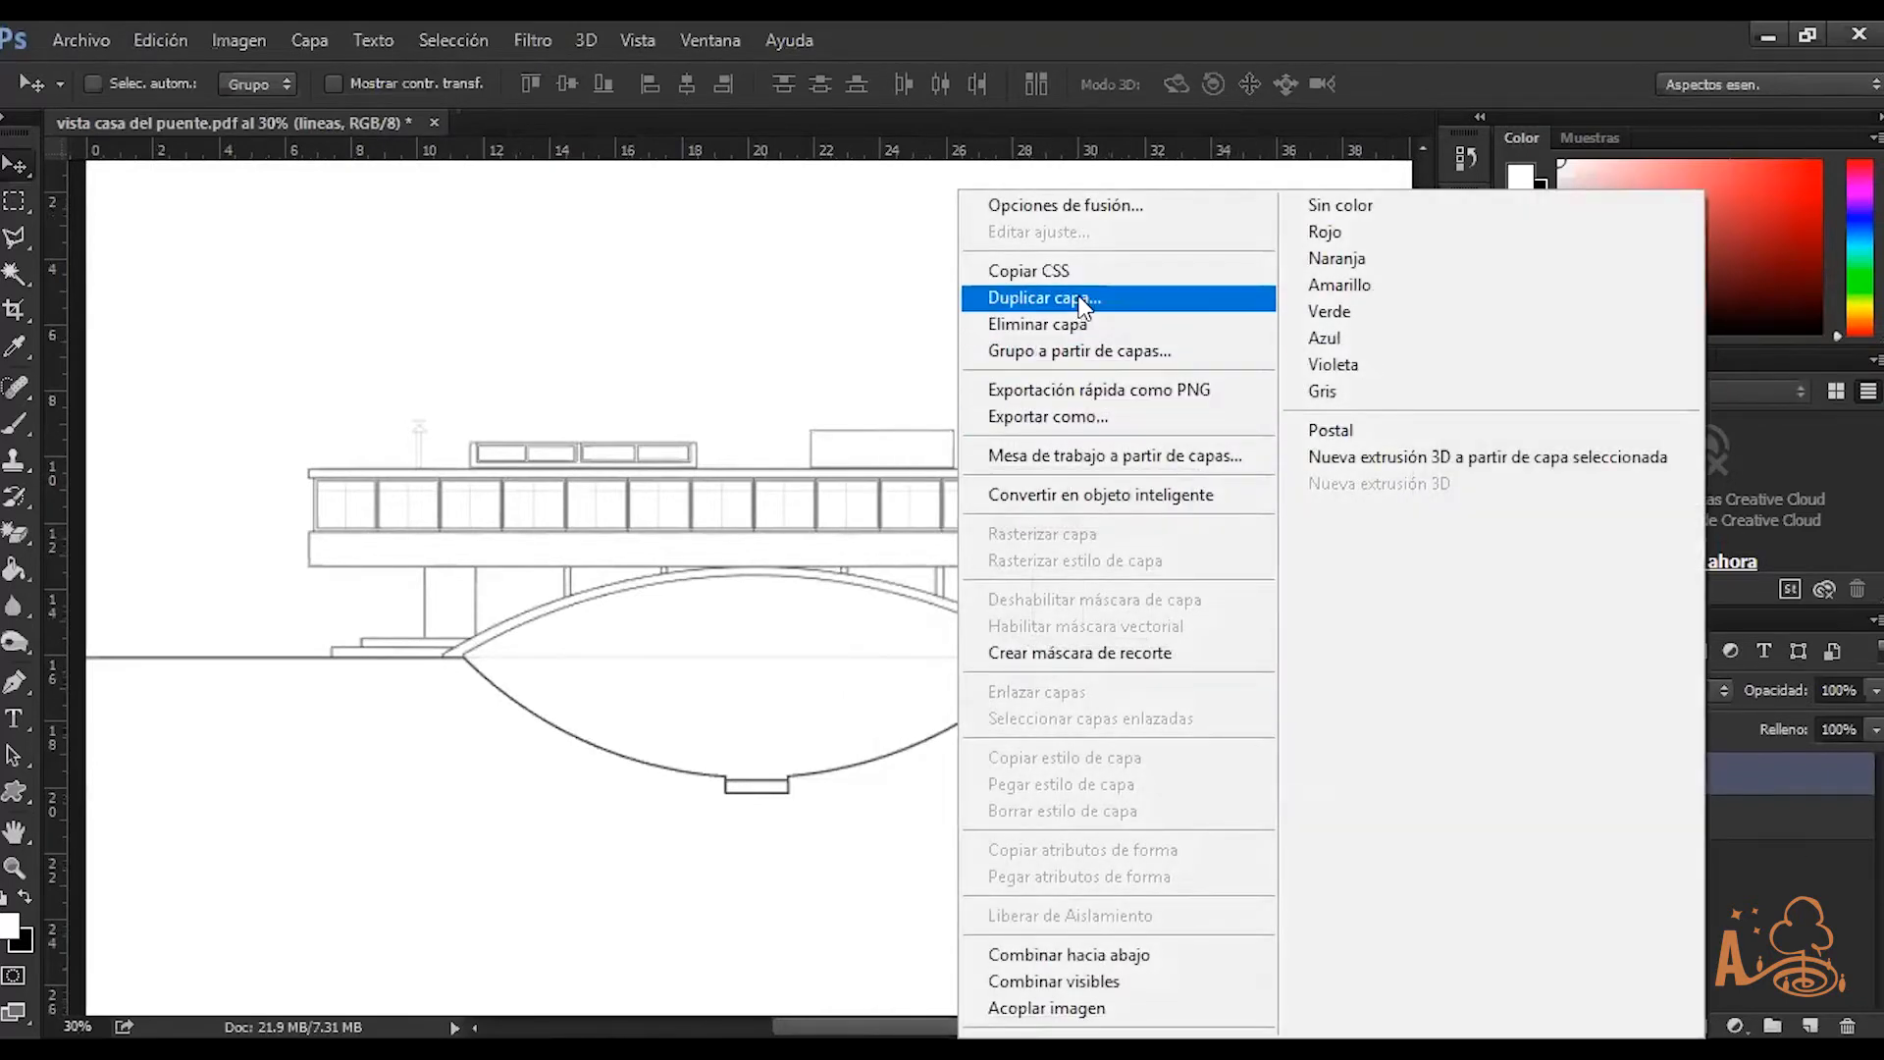
left_click(1054, 297)
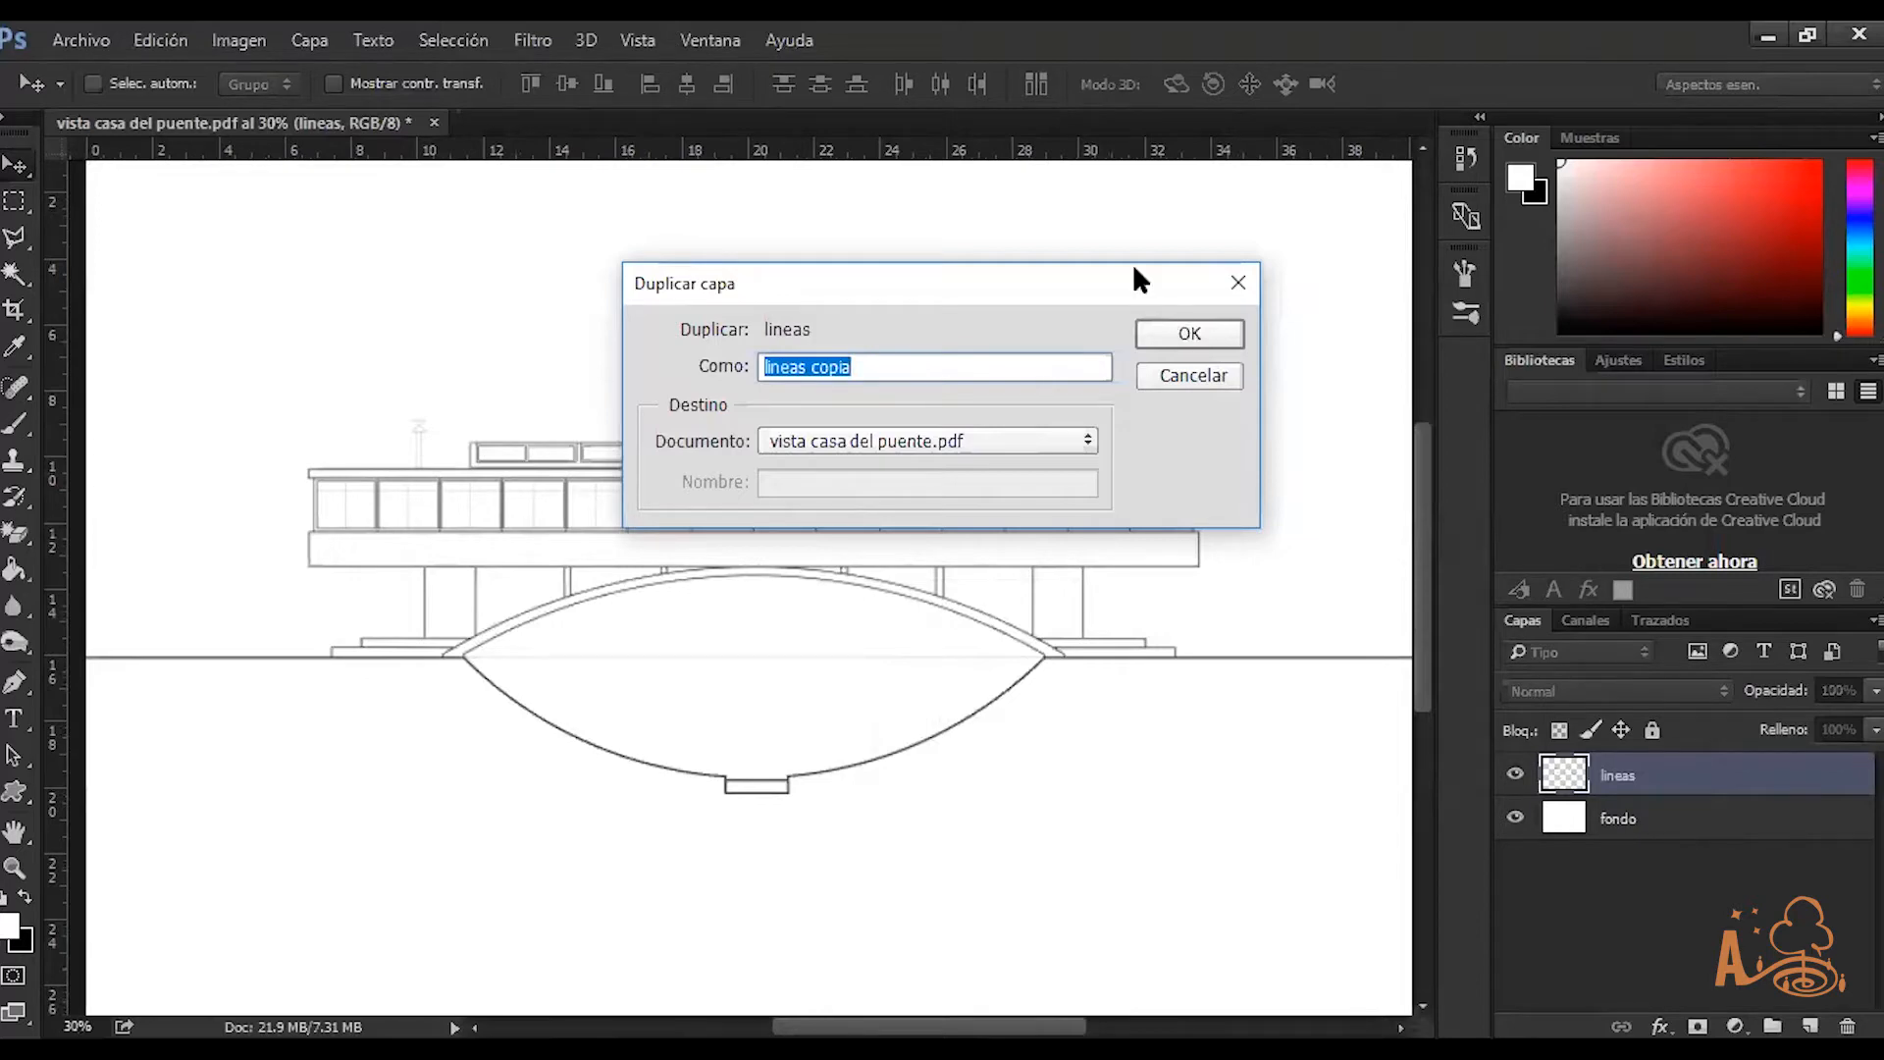
left_click_drag(1132, 273, 1119, 208)
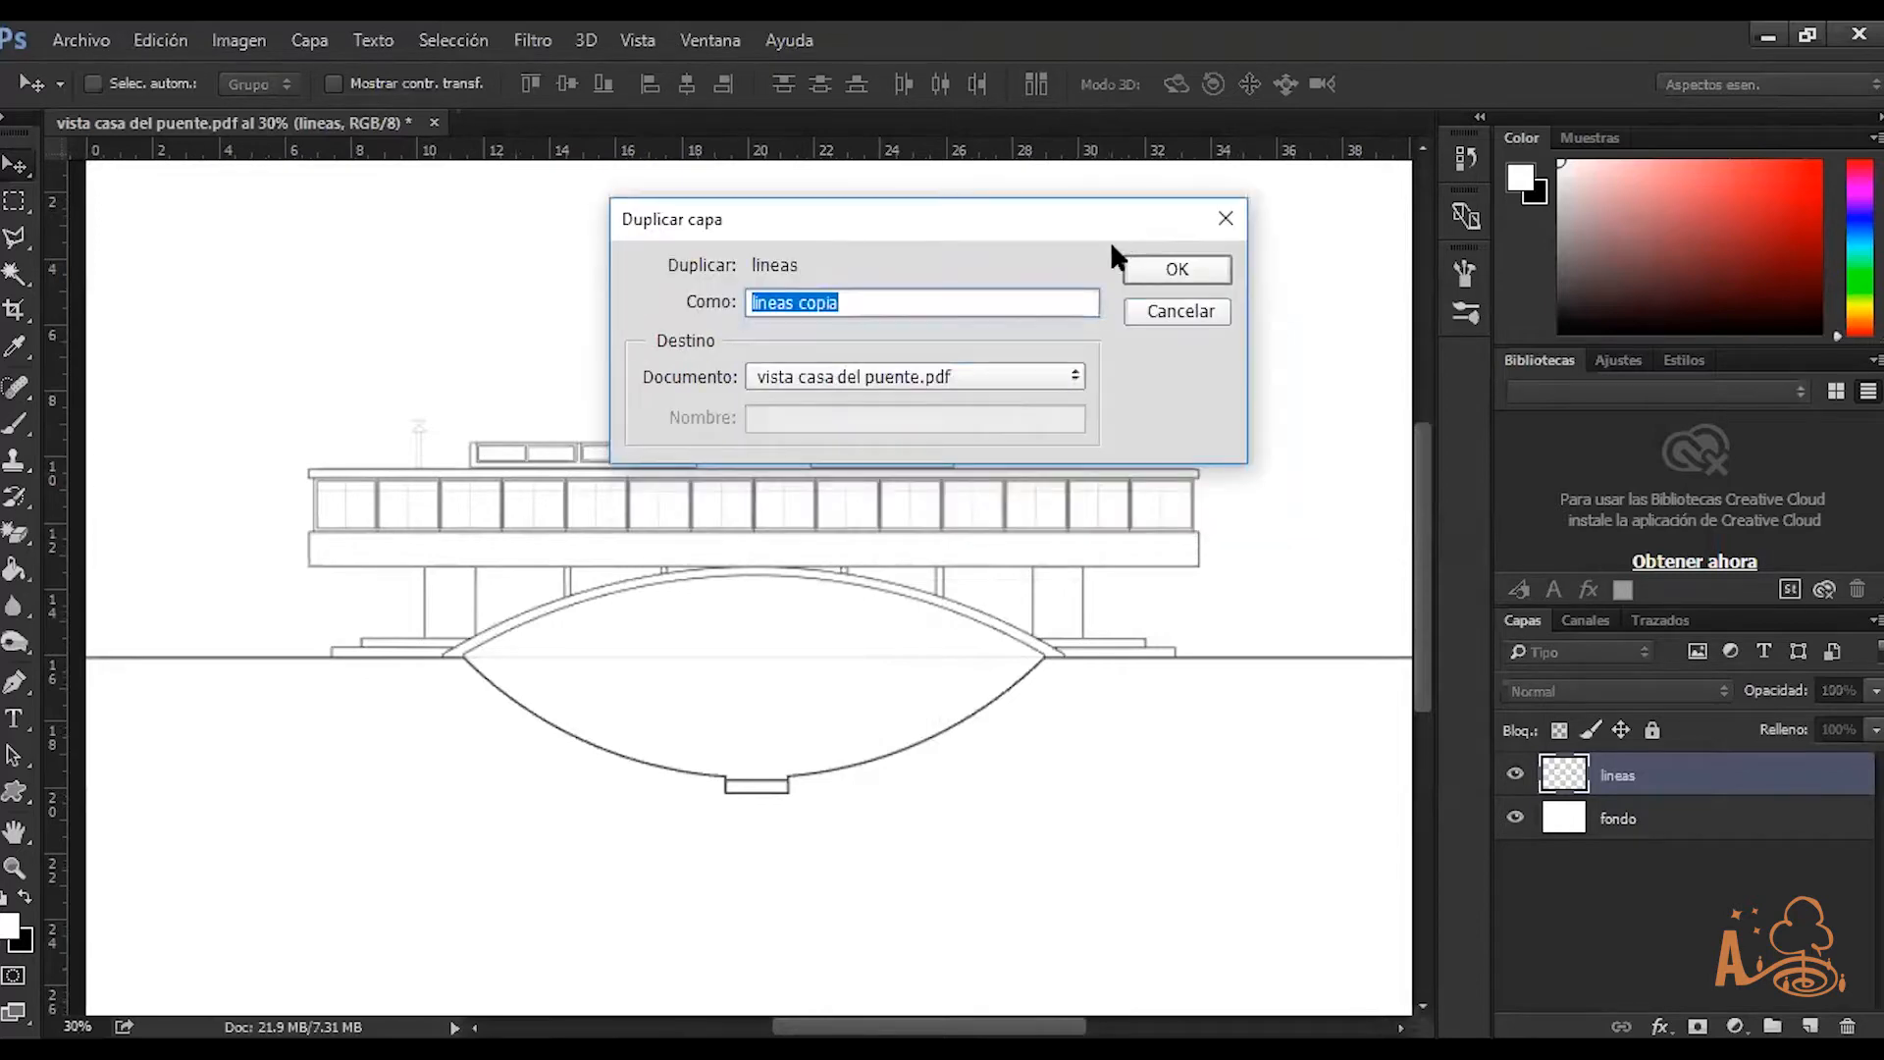
left_click(974, 306)
left_click(1145, 272)
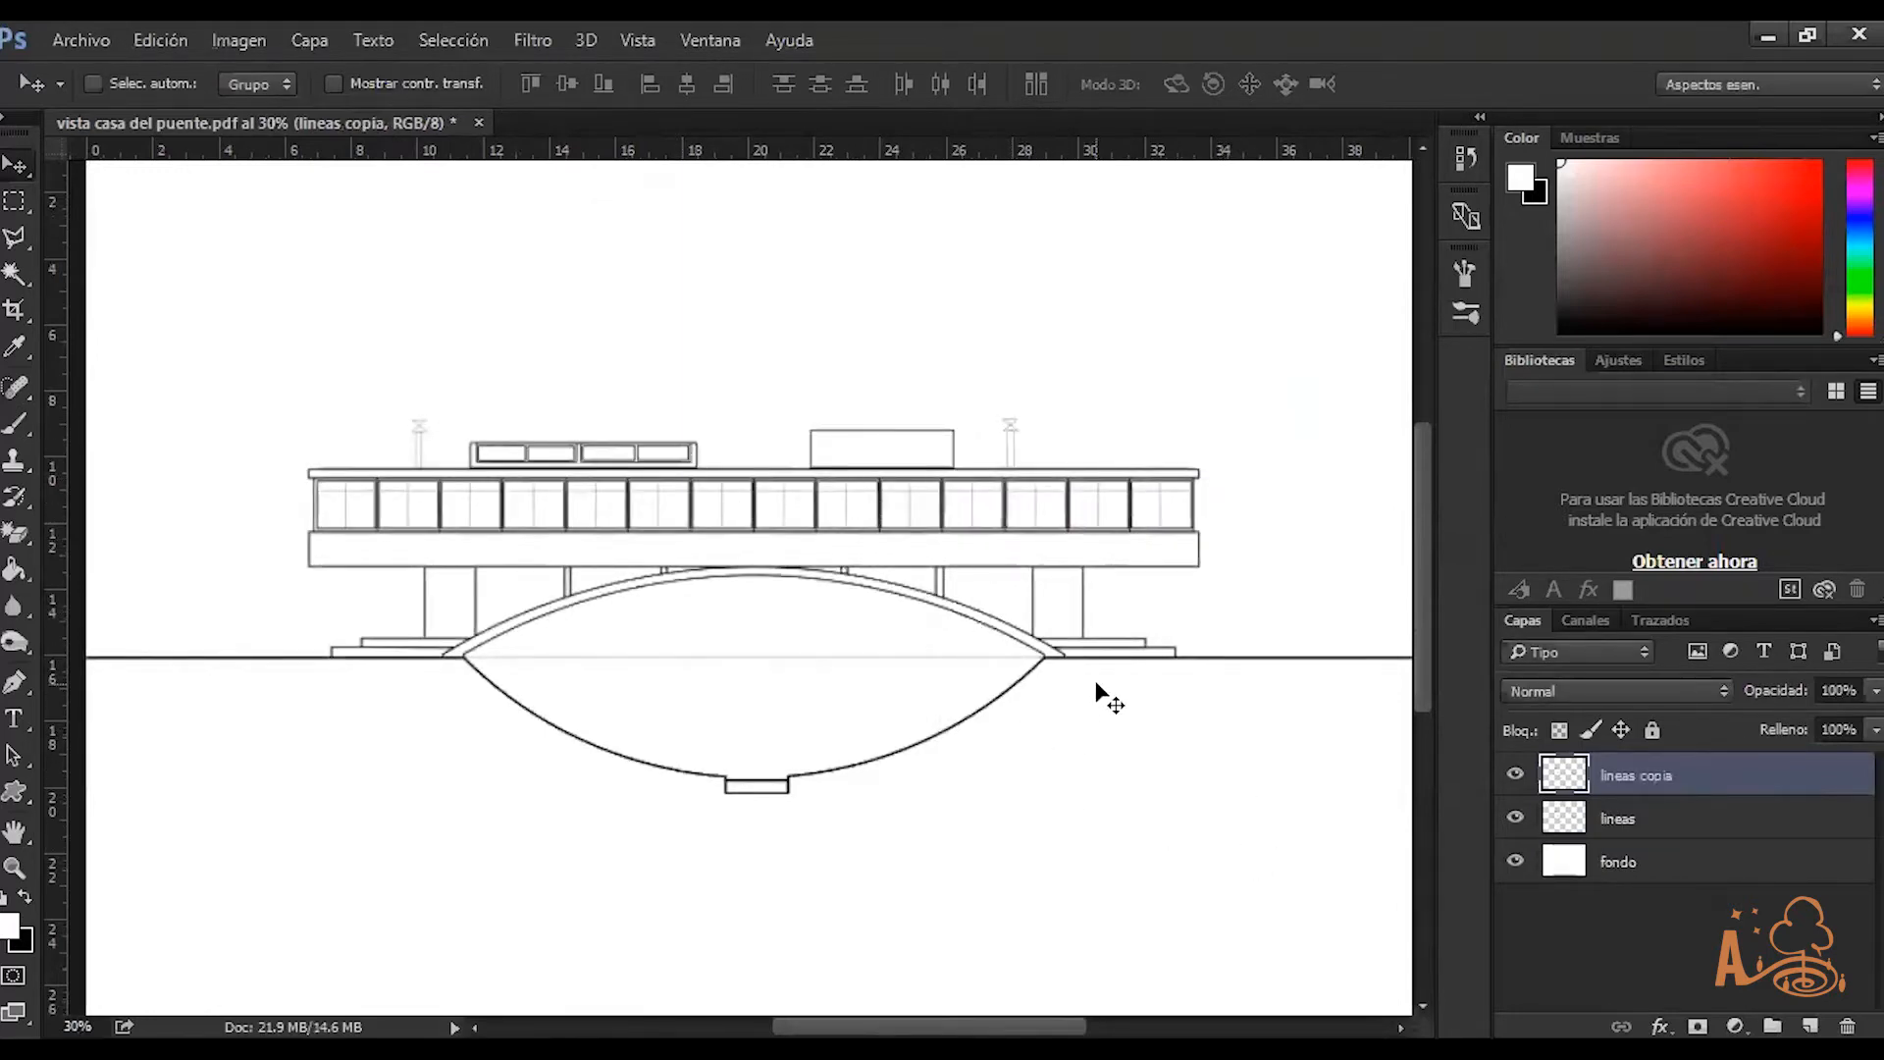
scroll(875, 618, "down", 1)
left_click(1673, 842)
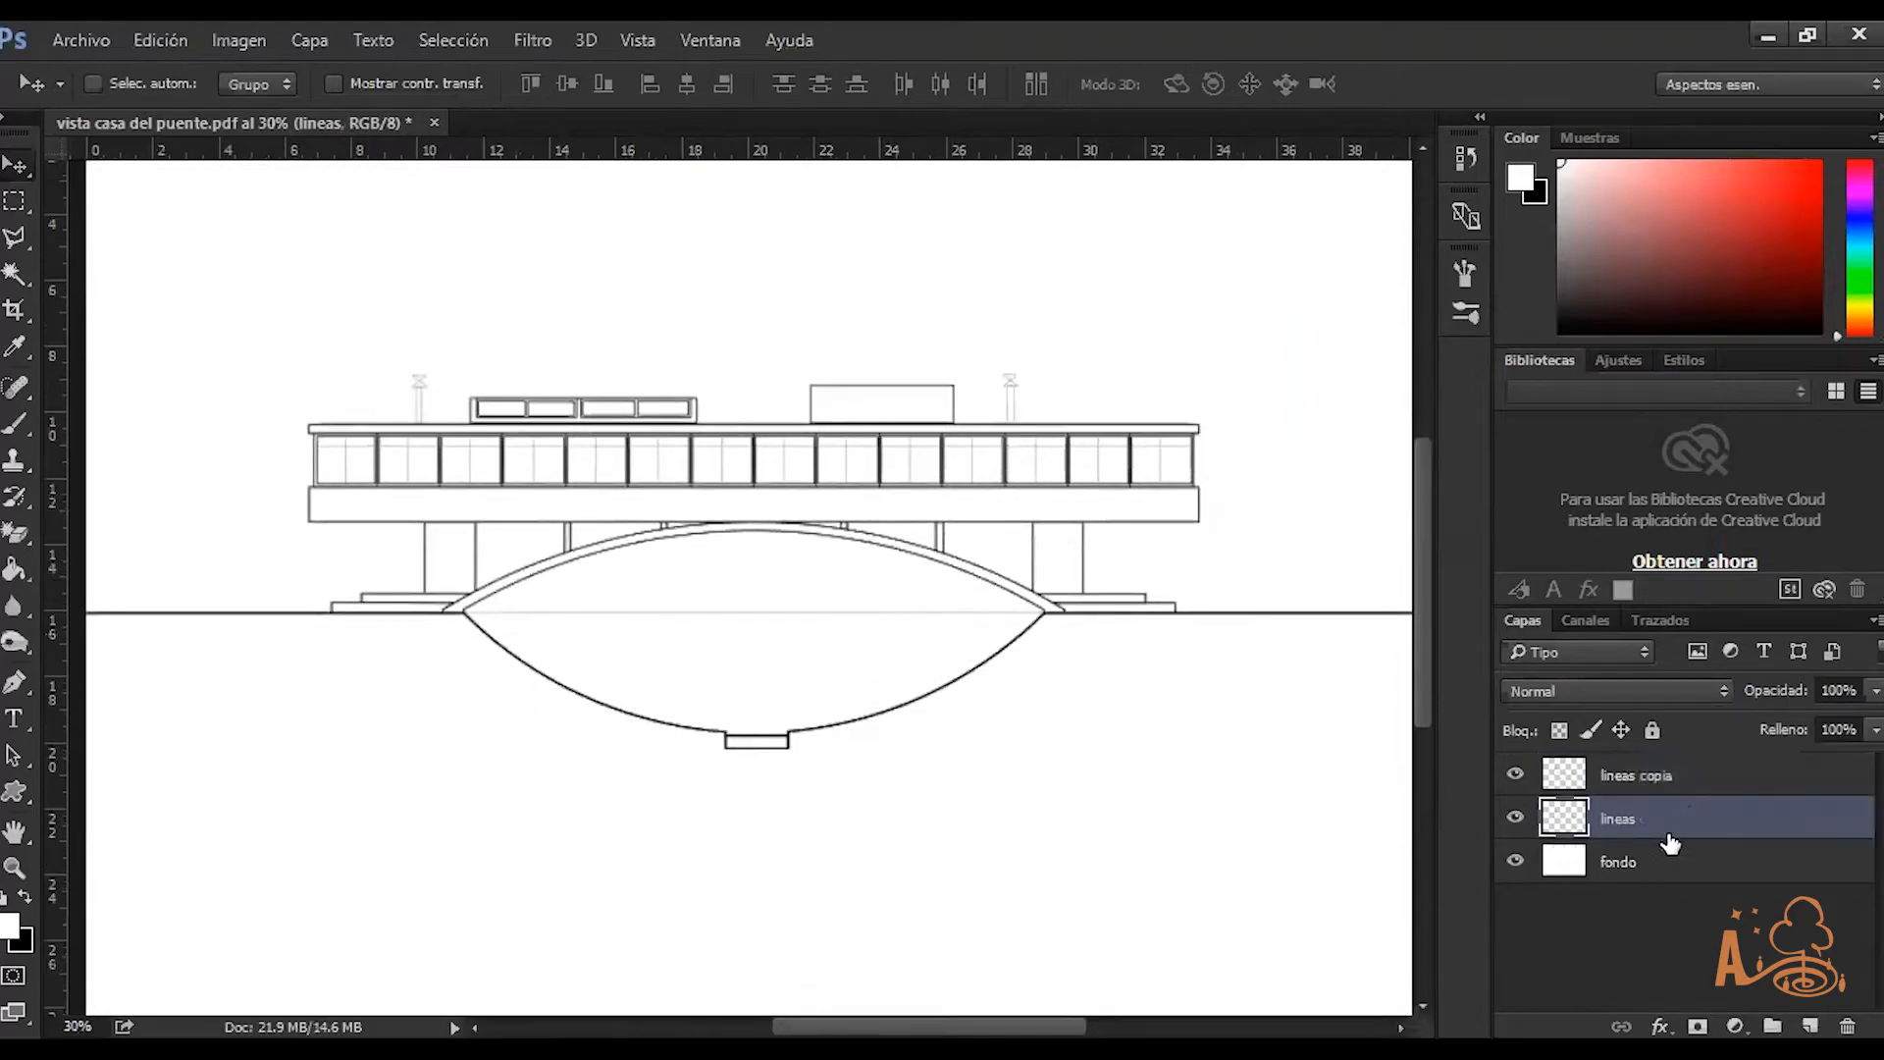
right_click(1668, 822)
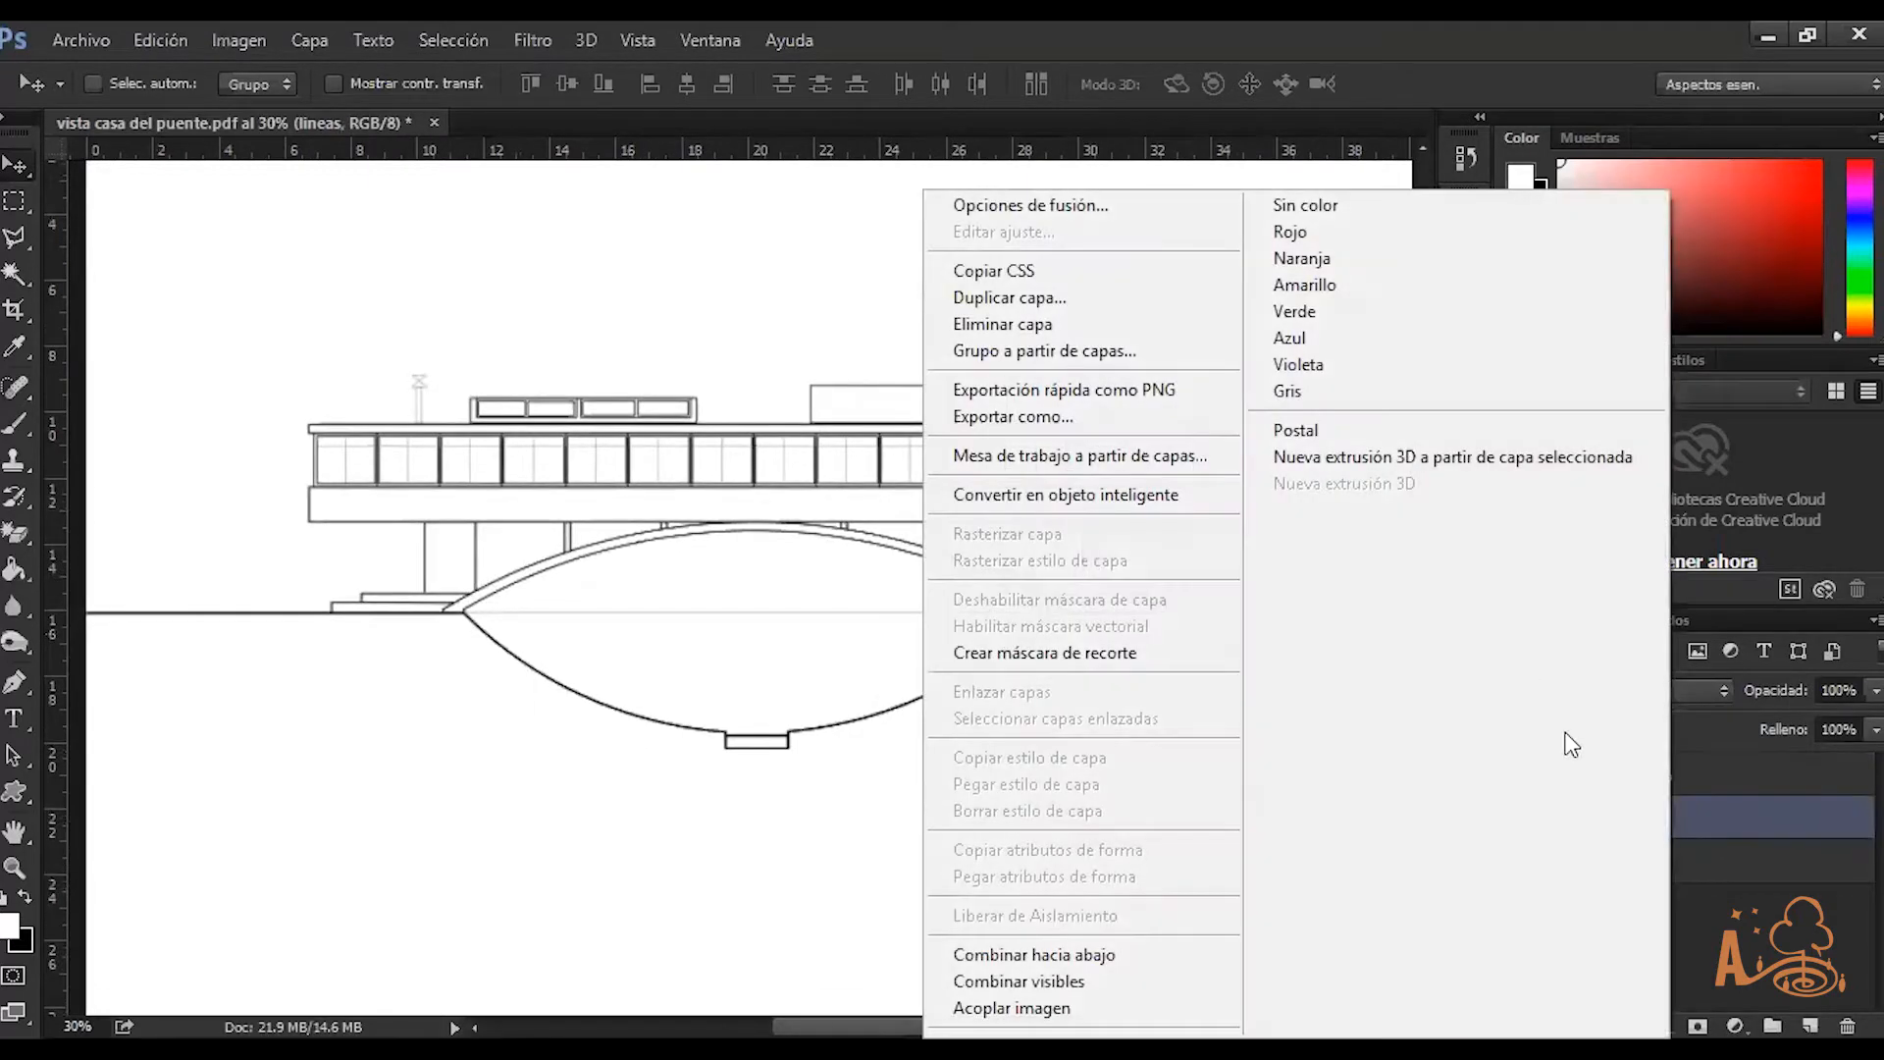
left_click(1774, 887)
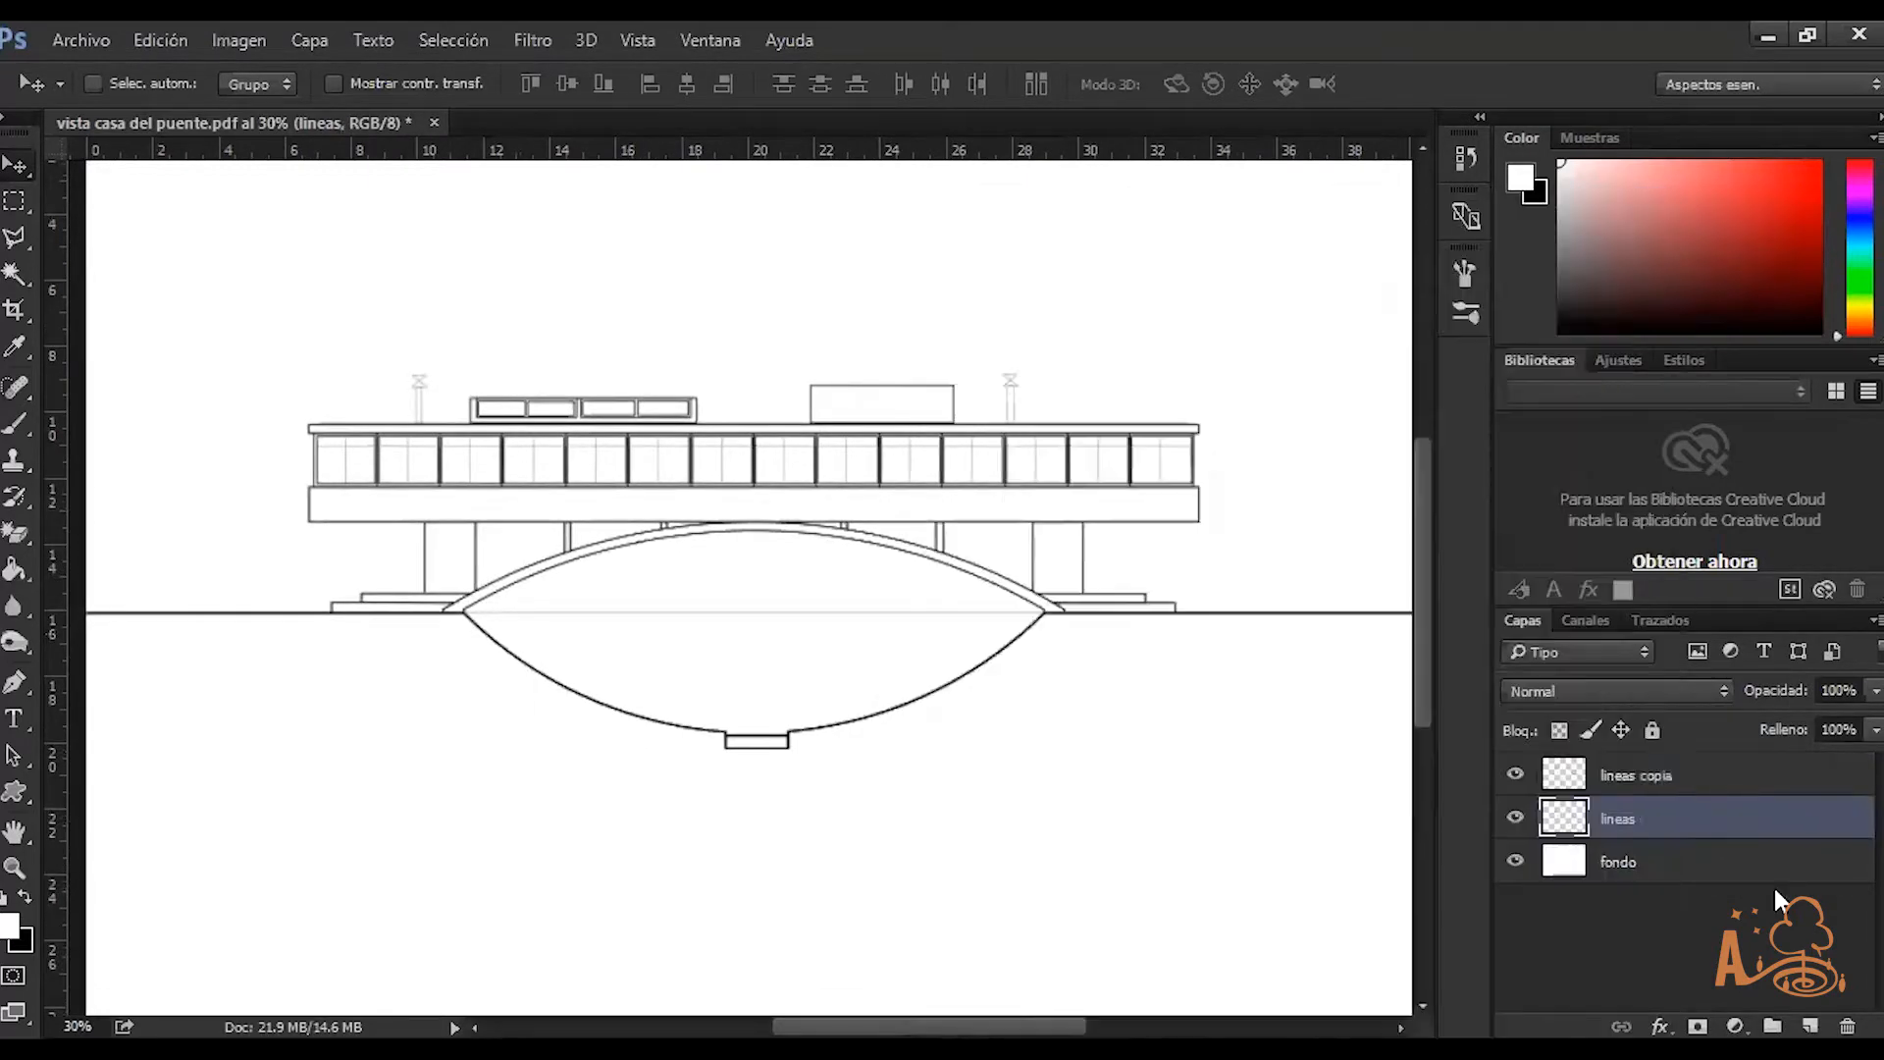
left_click(1738, 778)
scroll(856, 603, "down", 2)
scroll(862, 644, "up", 1)
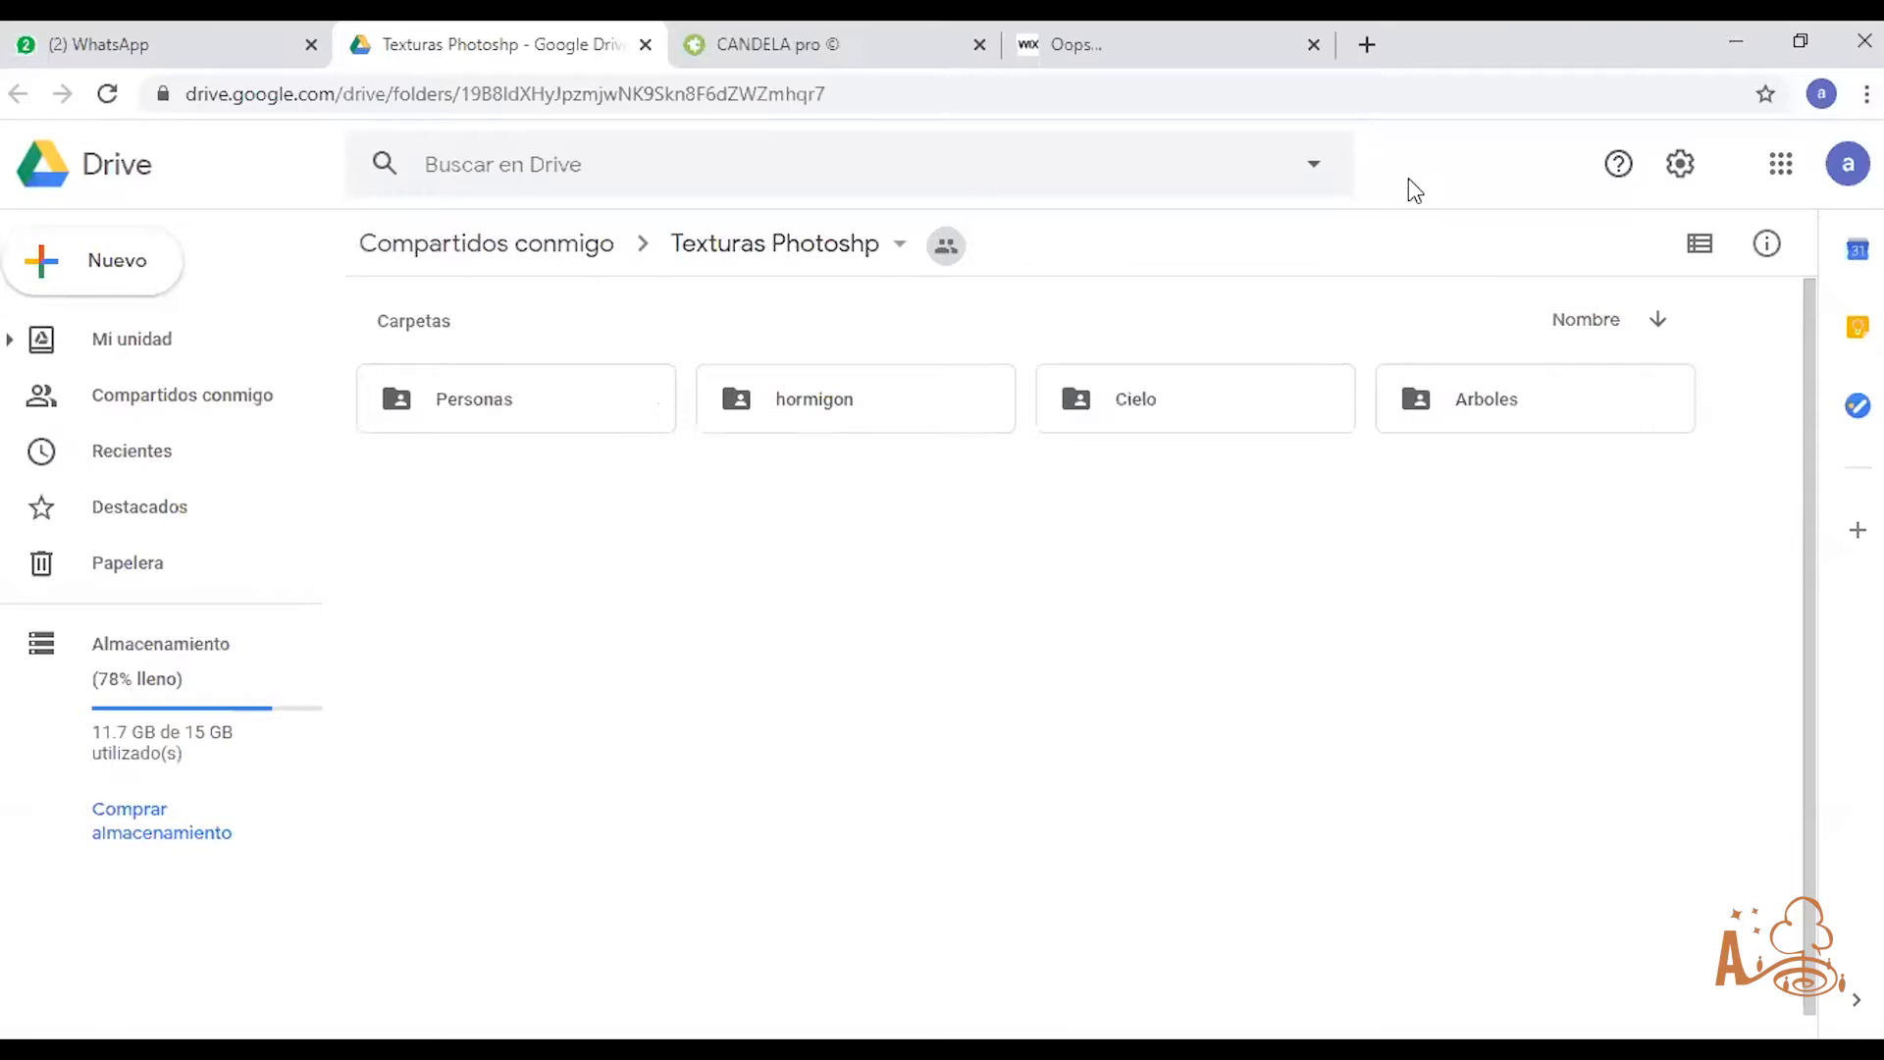
Switch to Google Drive in the browser, open the hormigon folder within Texturas Photoshp and choose the hormigon2.jpg concrete texture
left_click(1079, 407)
left_click(913, 425)
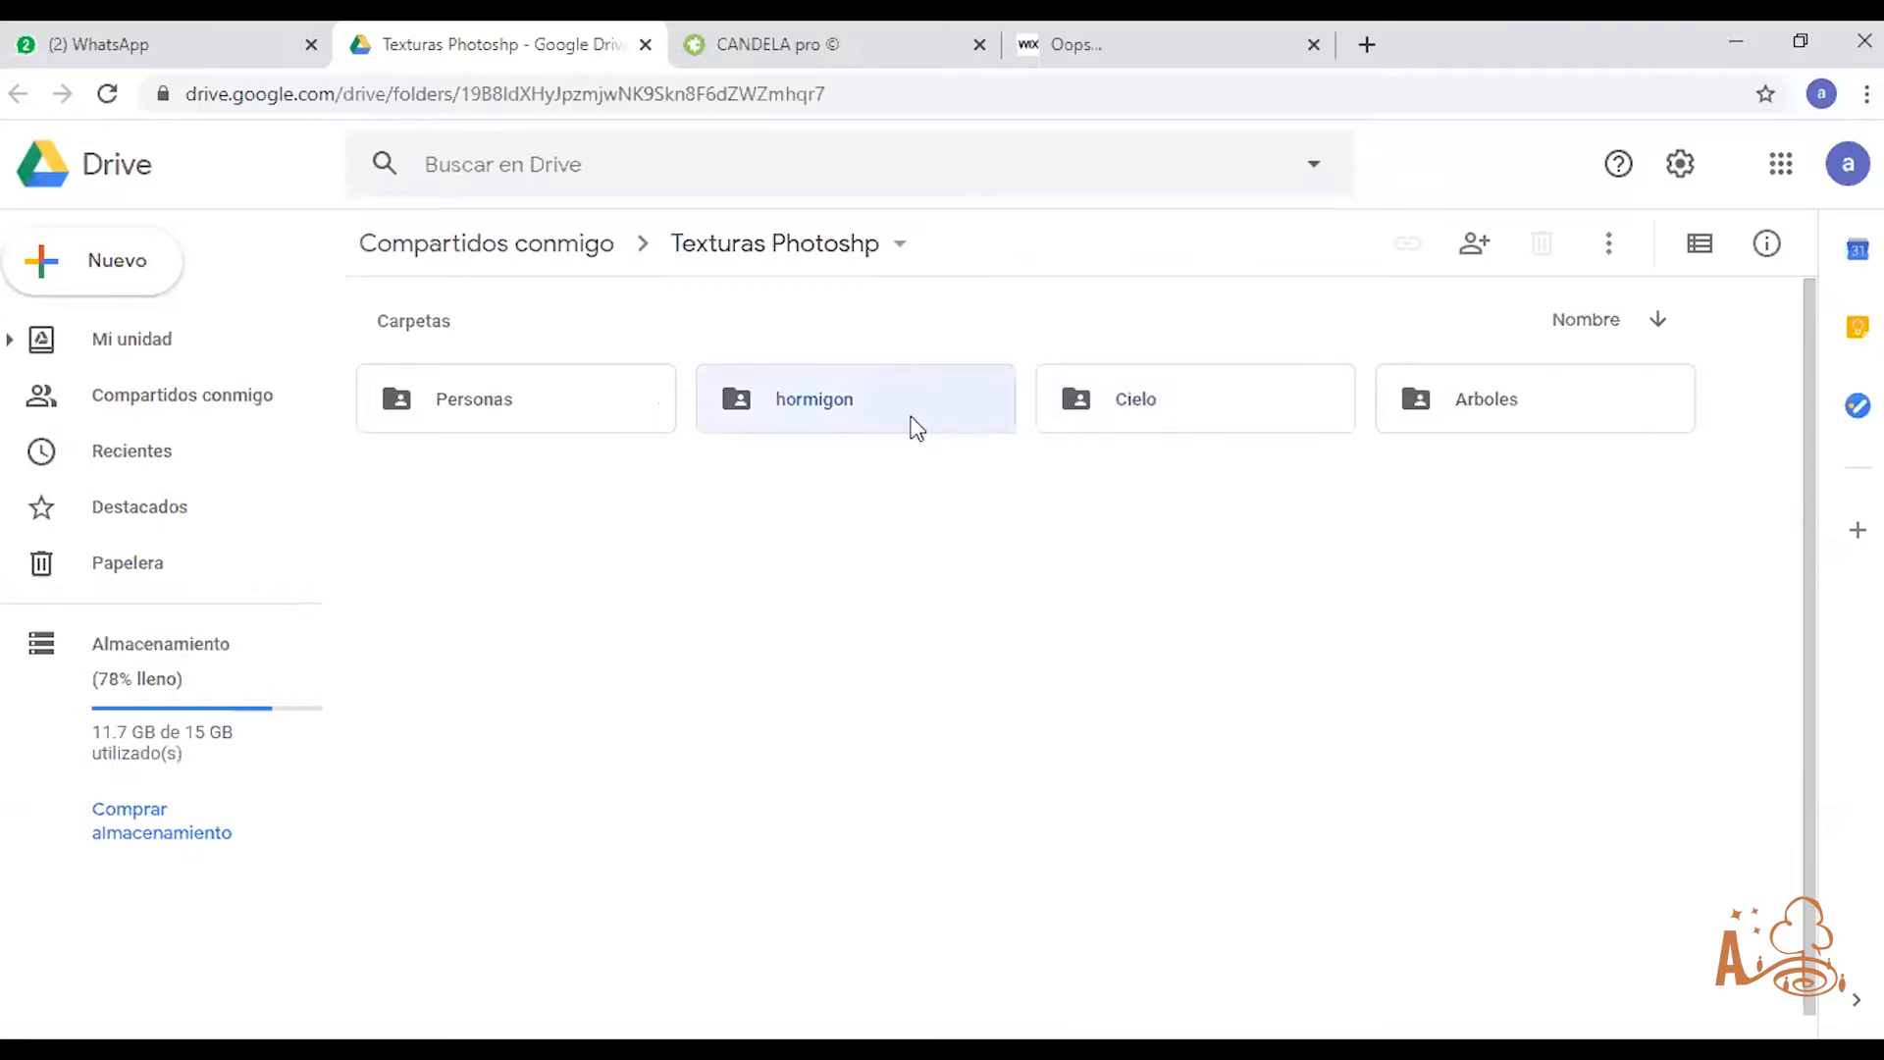
left_click(480, 416)
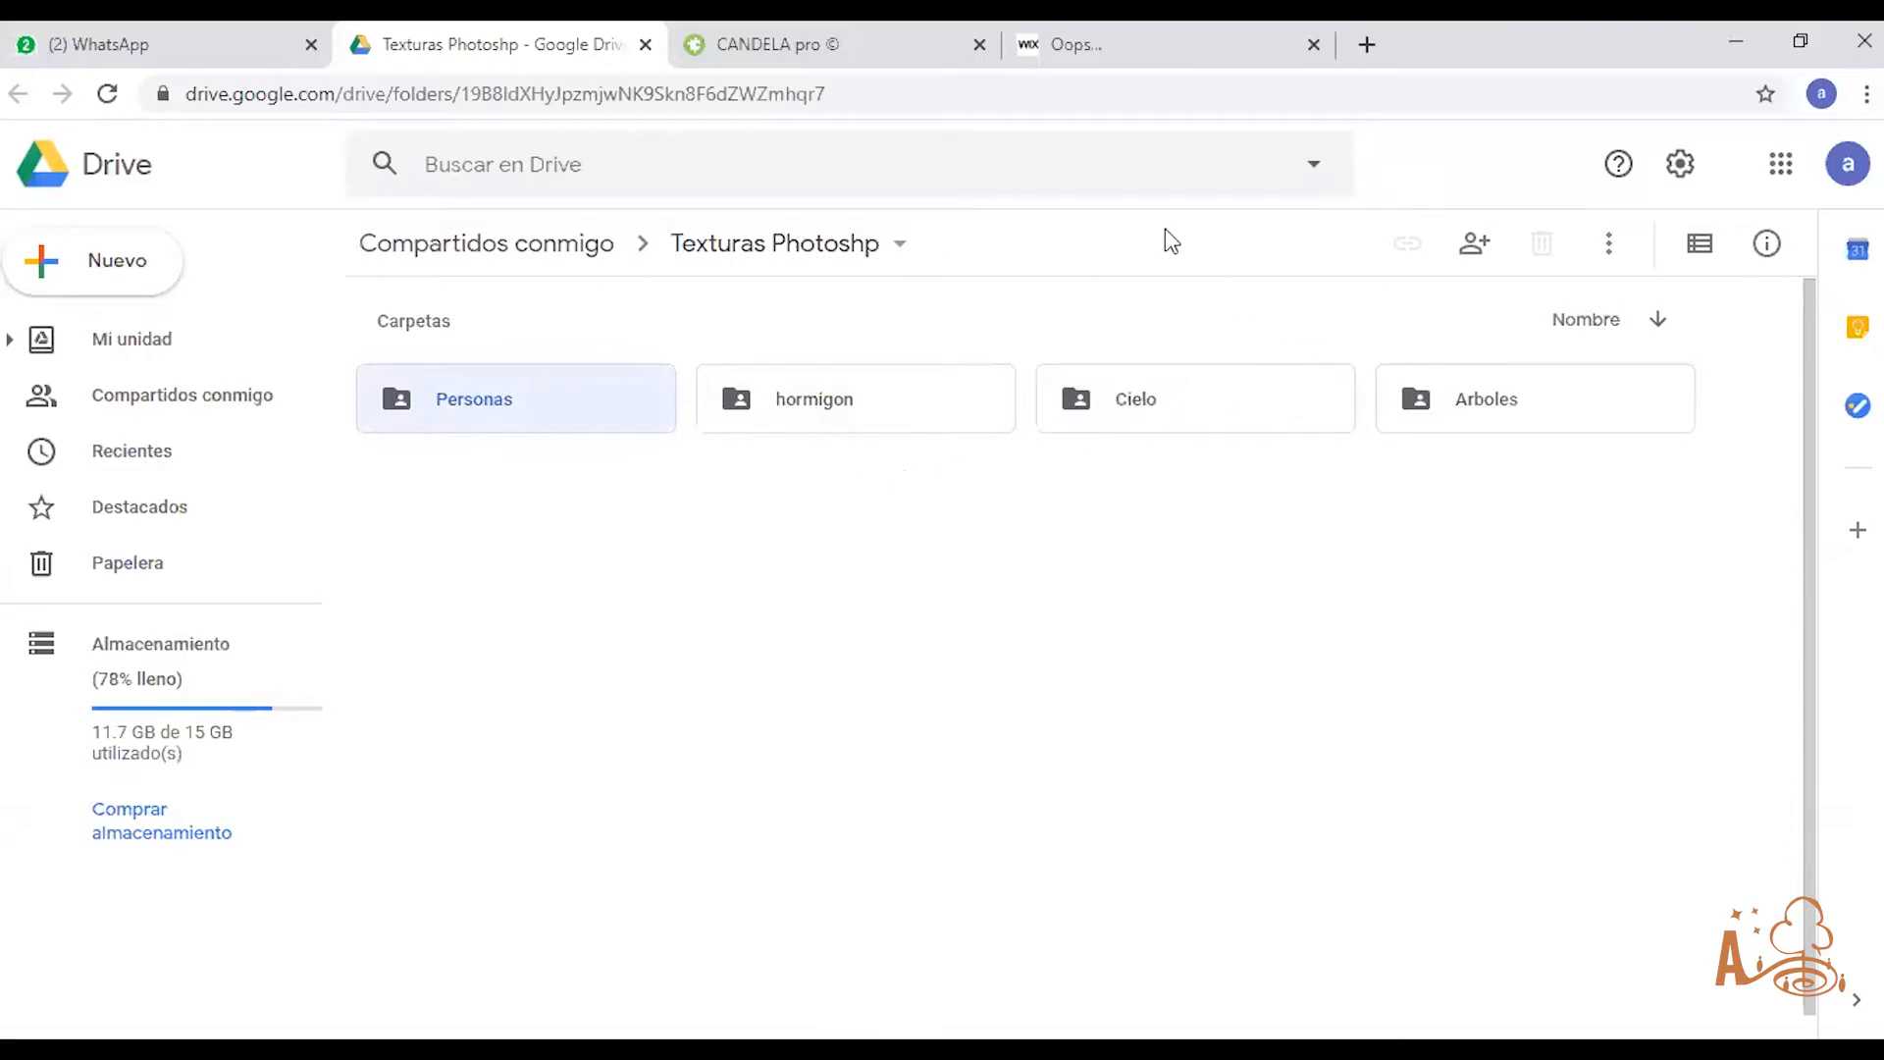
left_click(1312, 46)
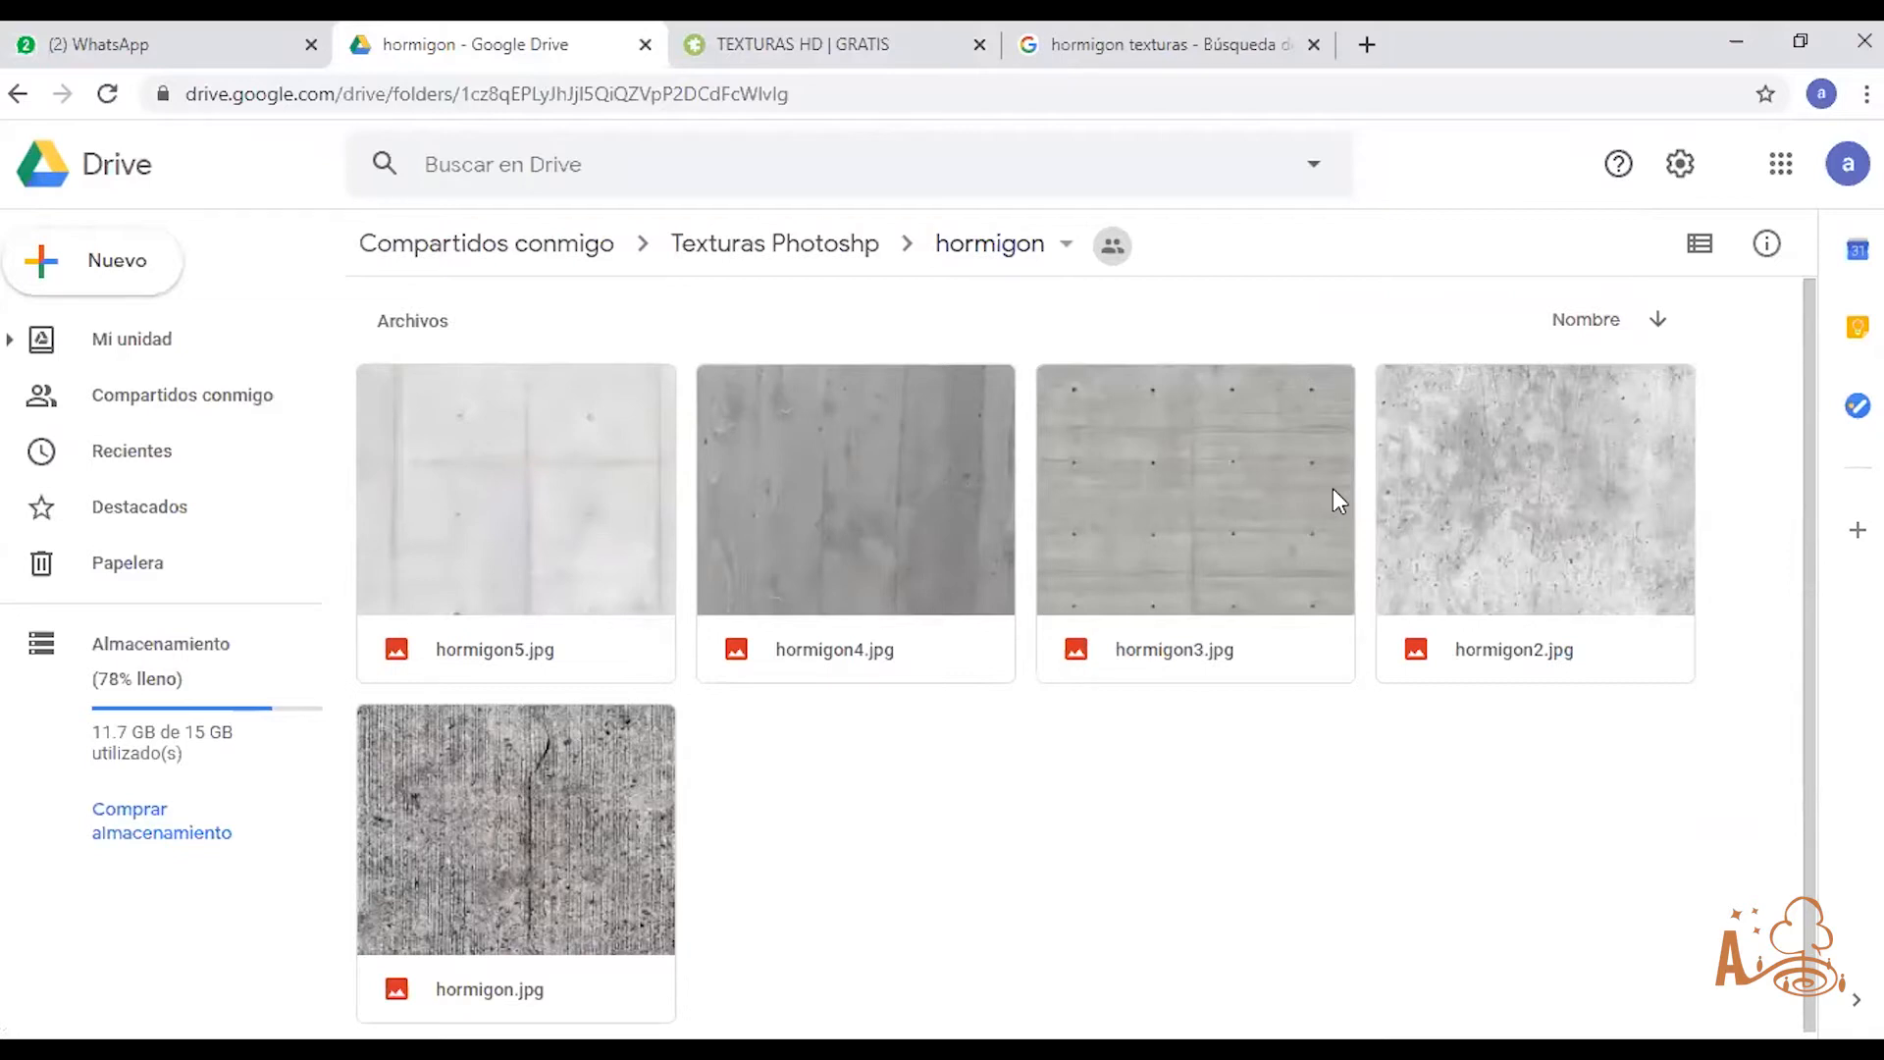
left_click(1447, 599)
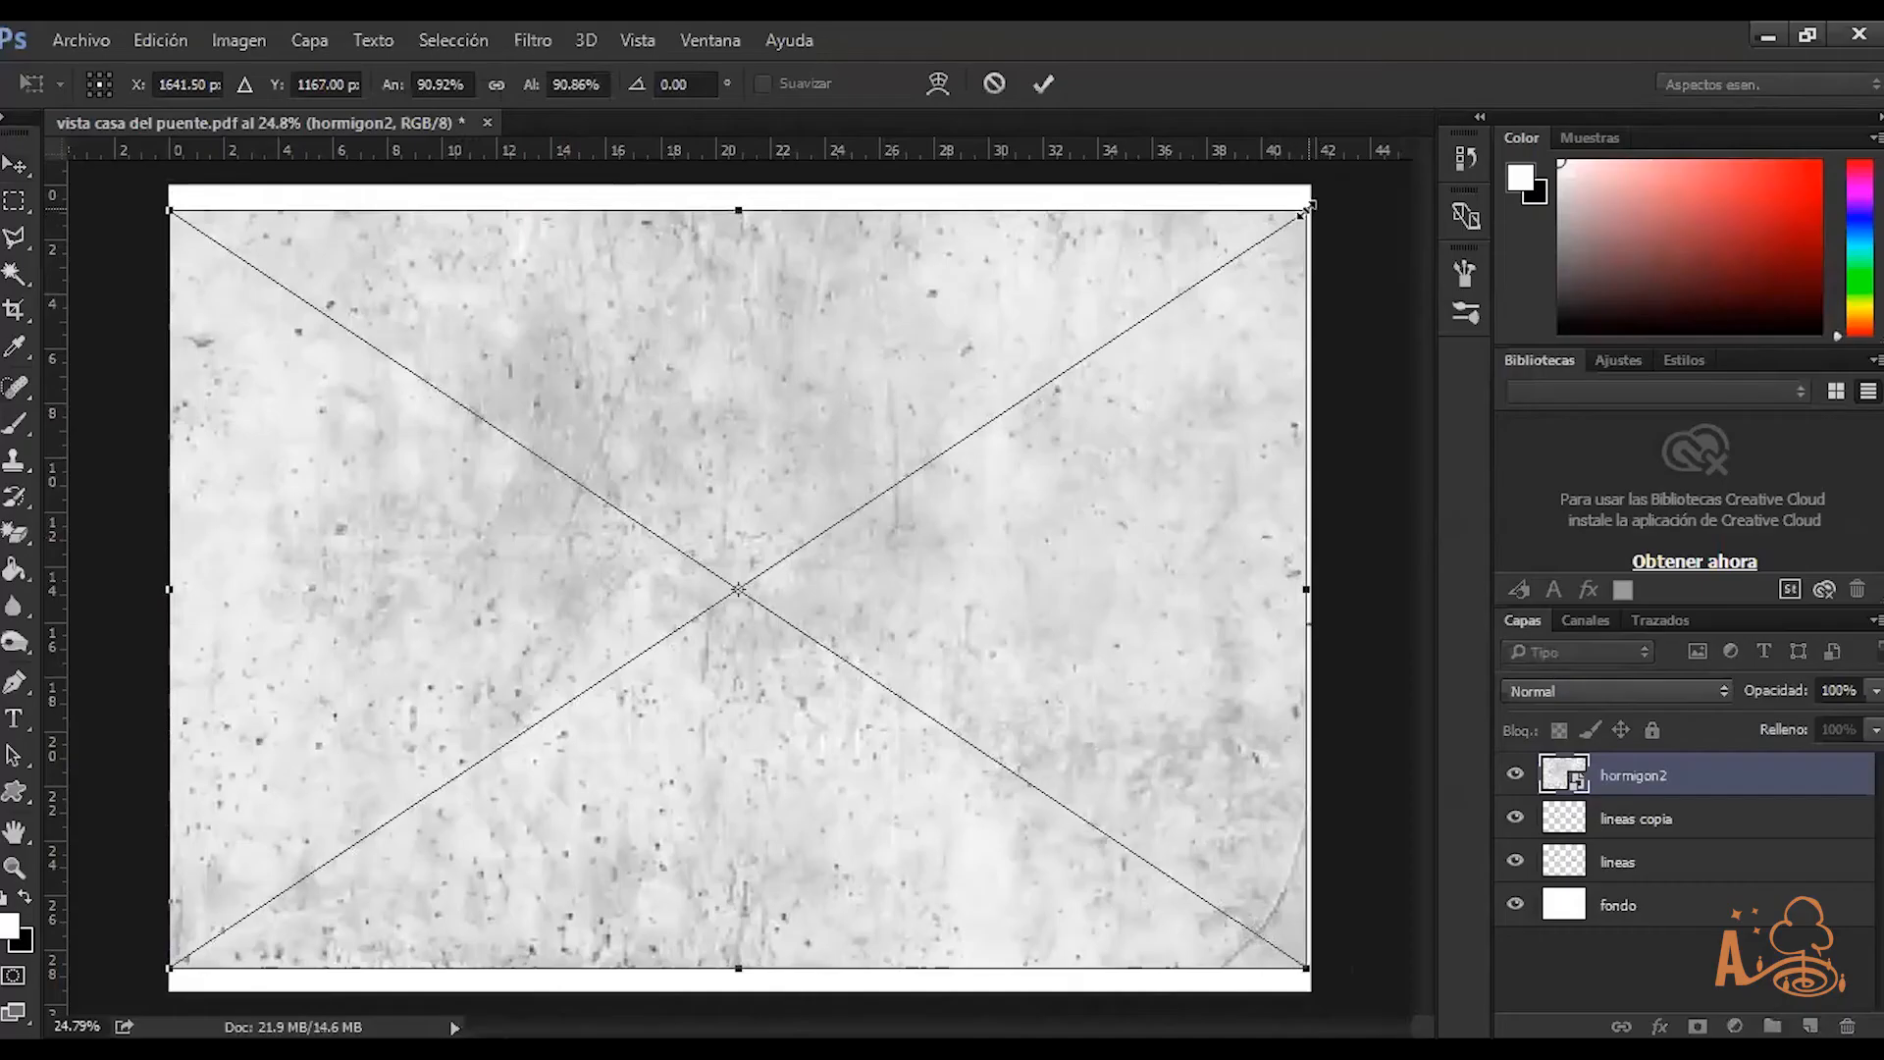
Place the hormigon2 texture in the Photoshop elevation, scale it to about 19% and move it just below the ground line beside the arch
left_click_drag(1306, 209, 710, 607)
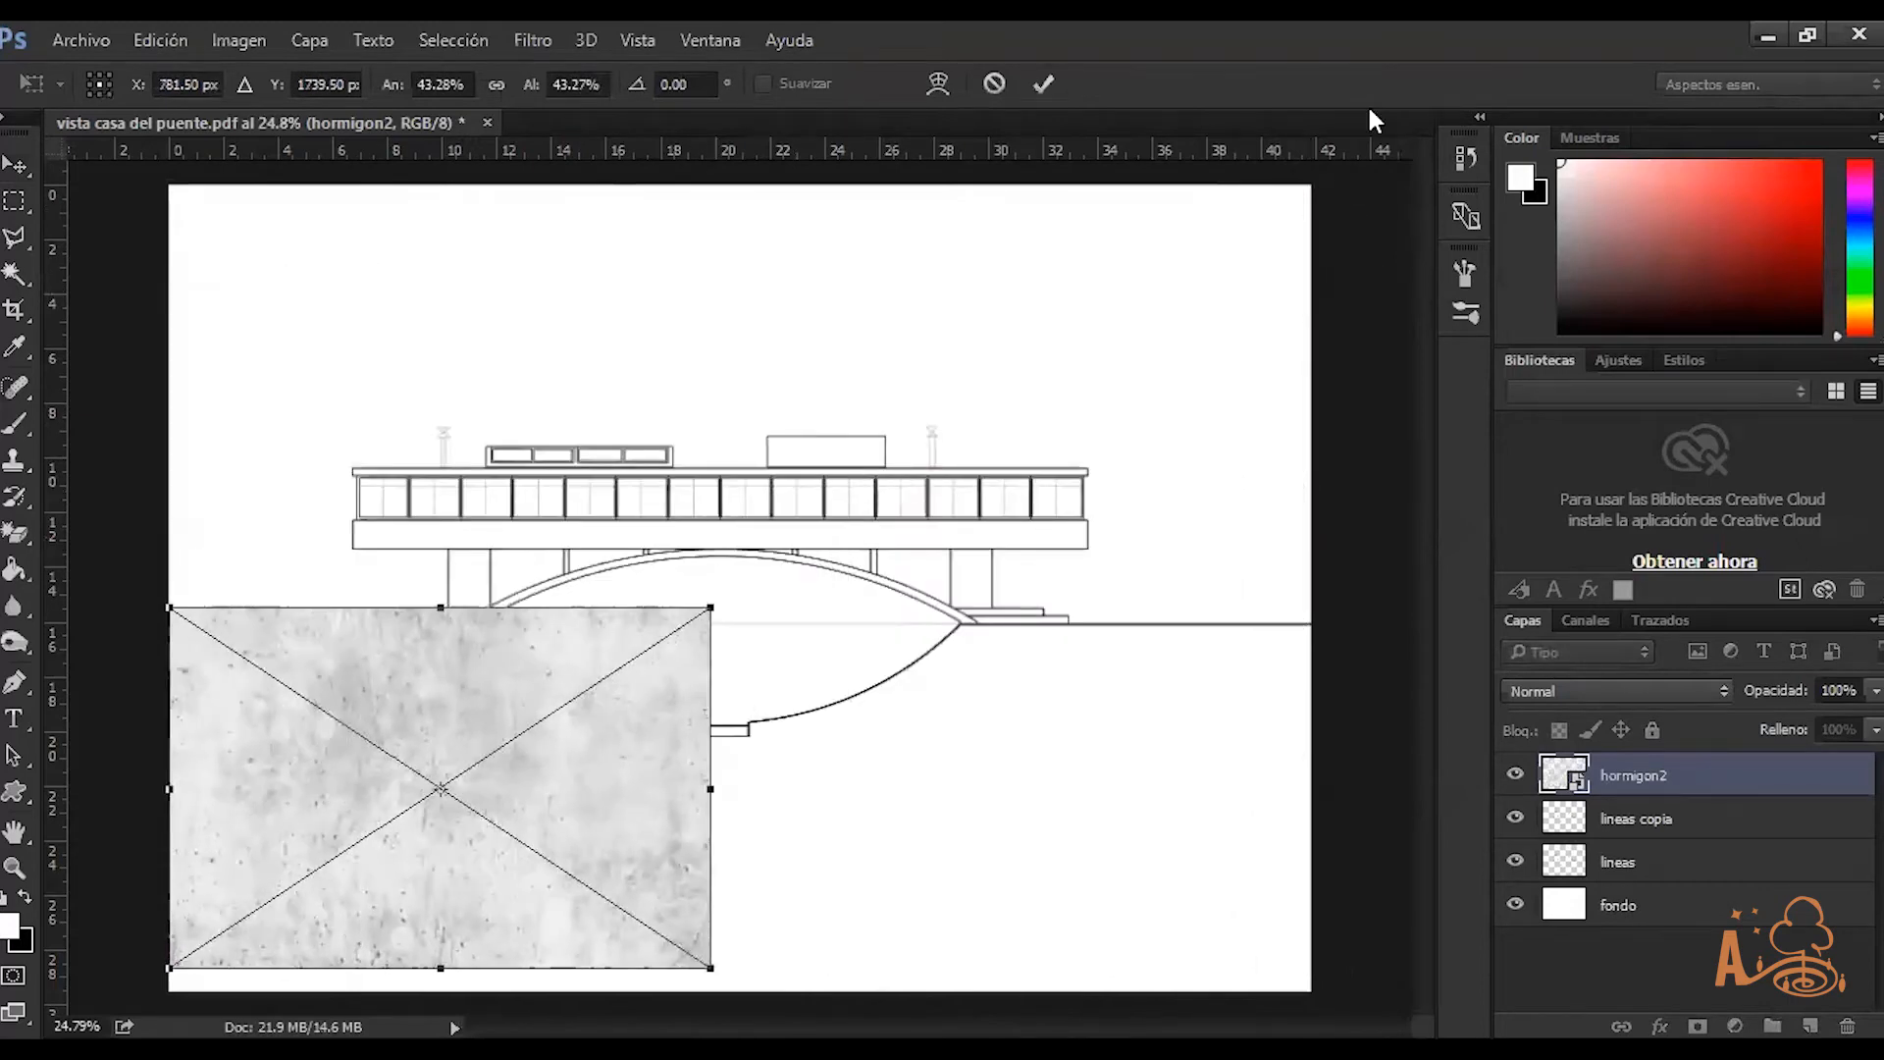
key("Return")
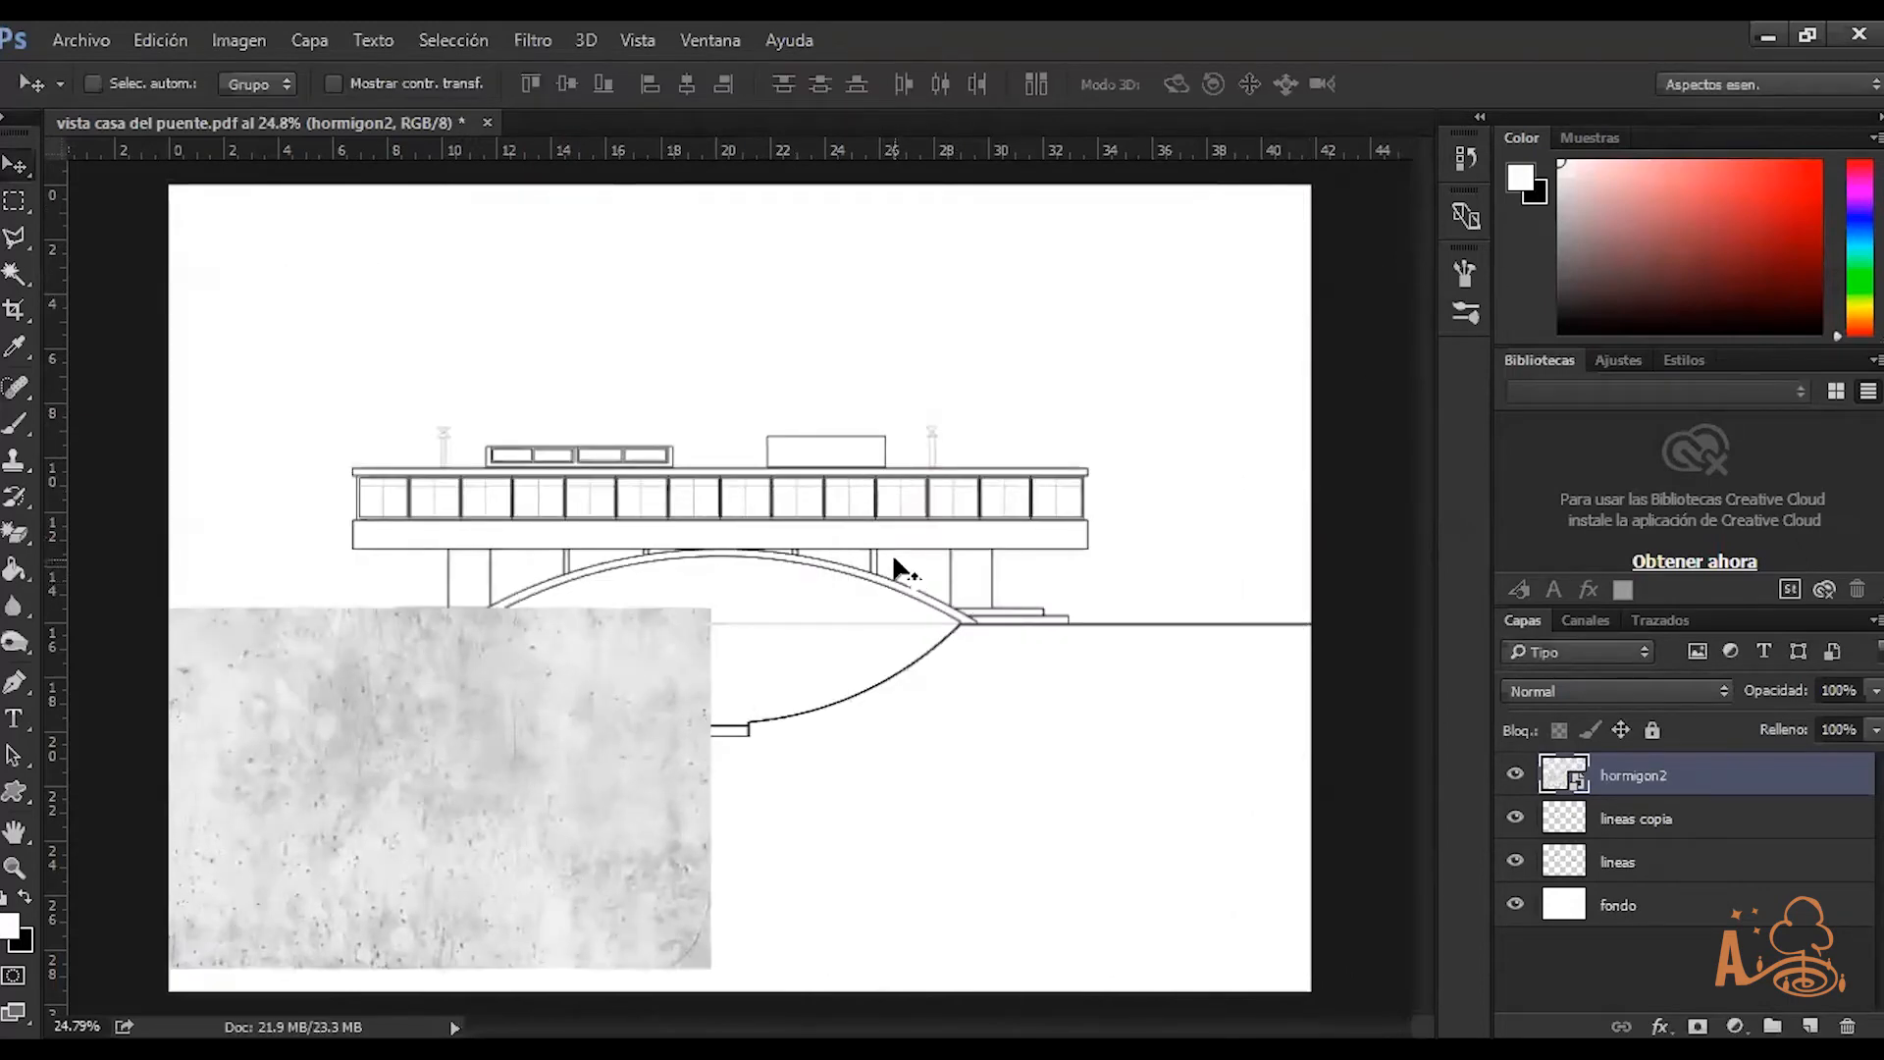
key("ctrl+t")
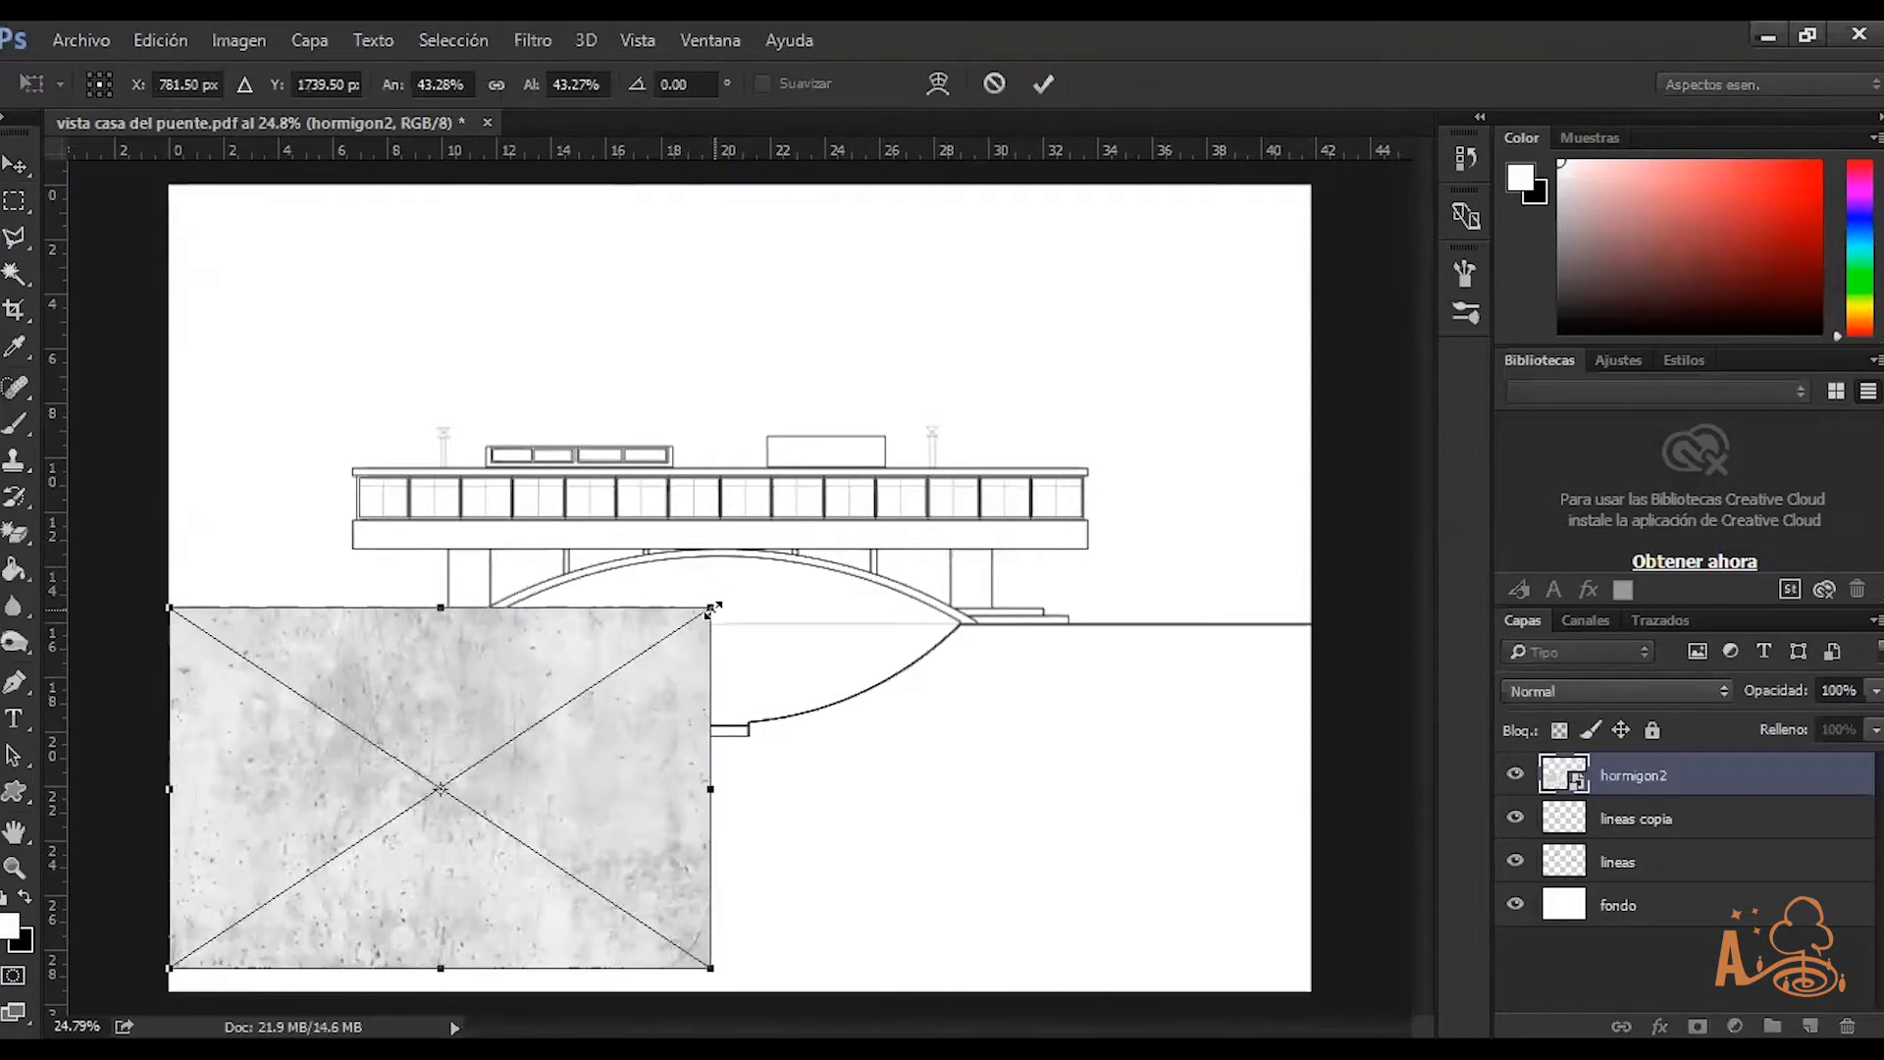
left_click_drag(696, 631, 388, 784)
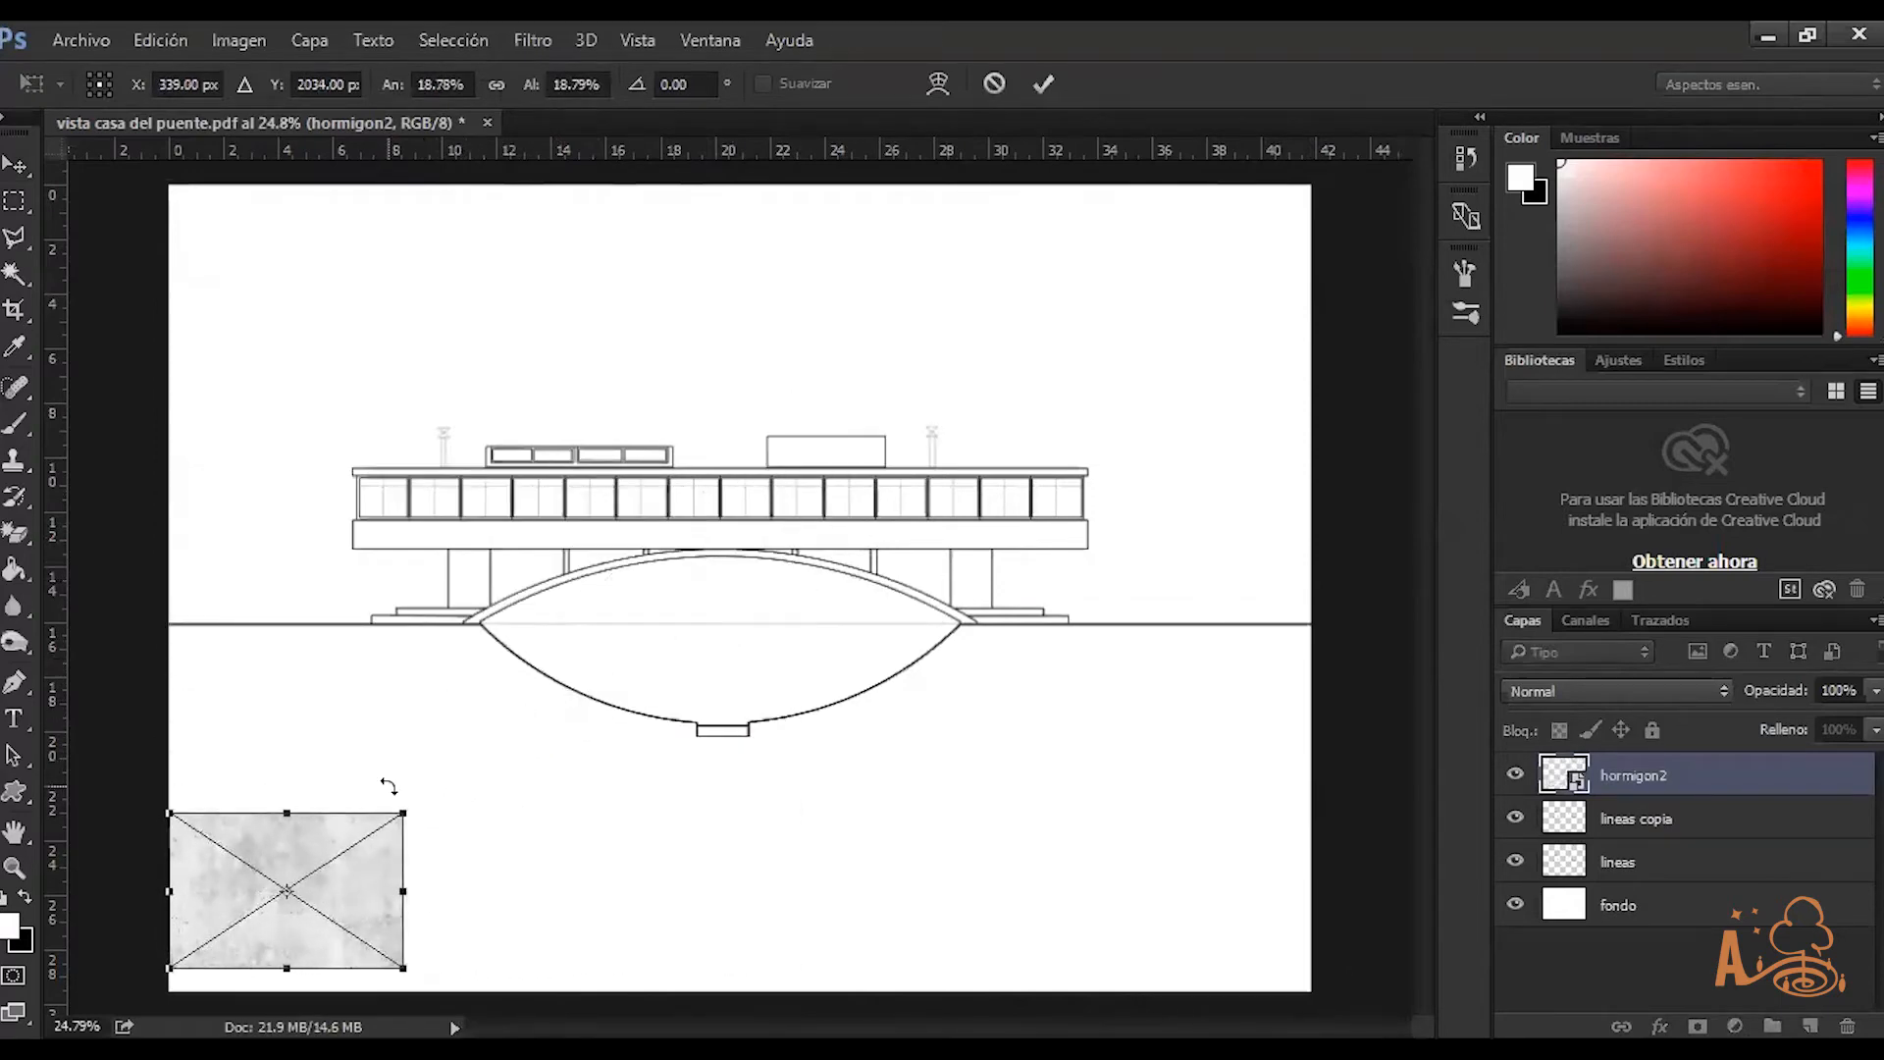
key("Return")
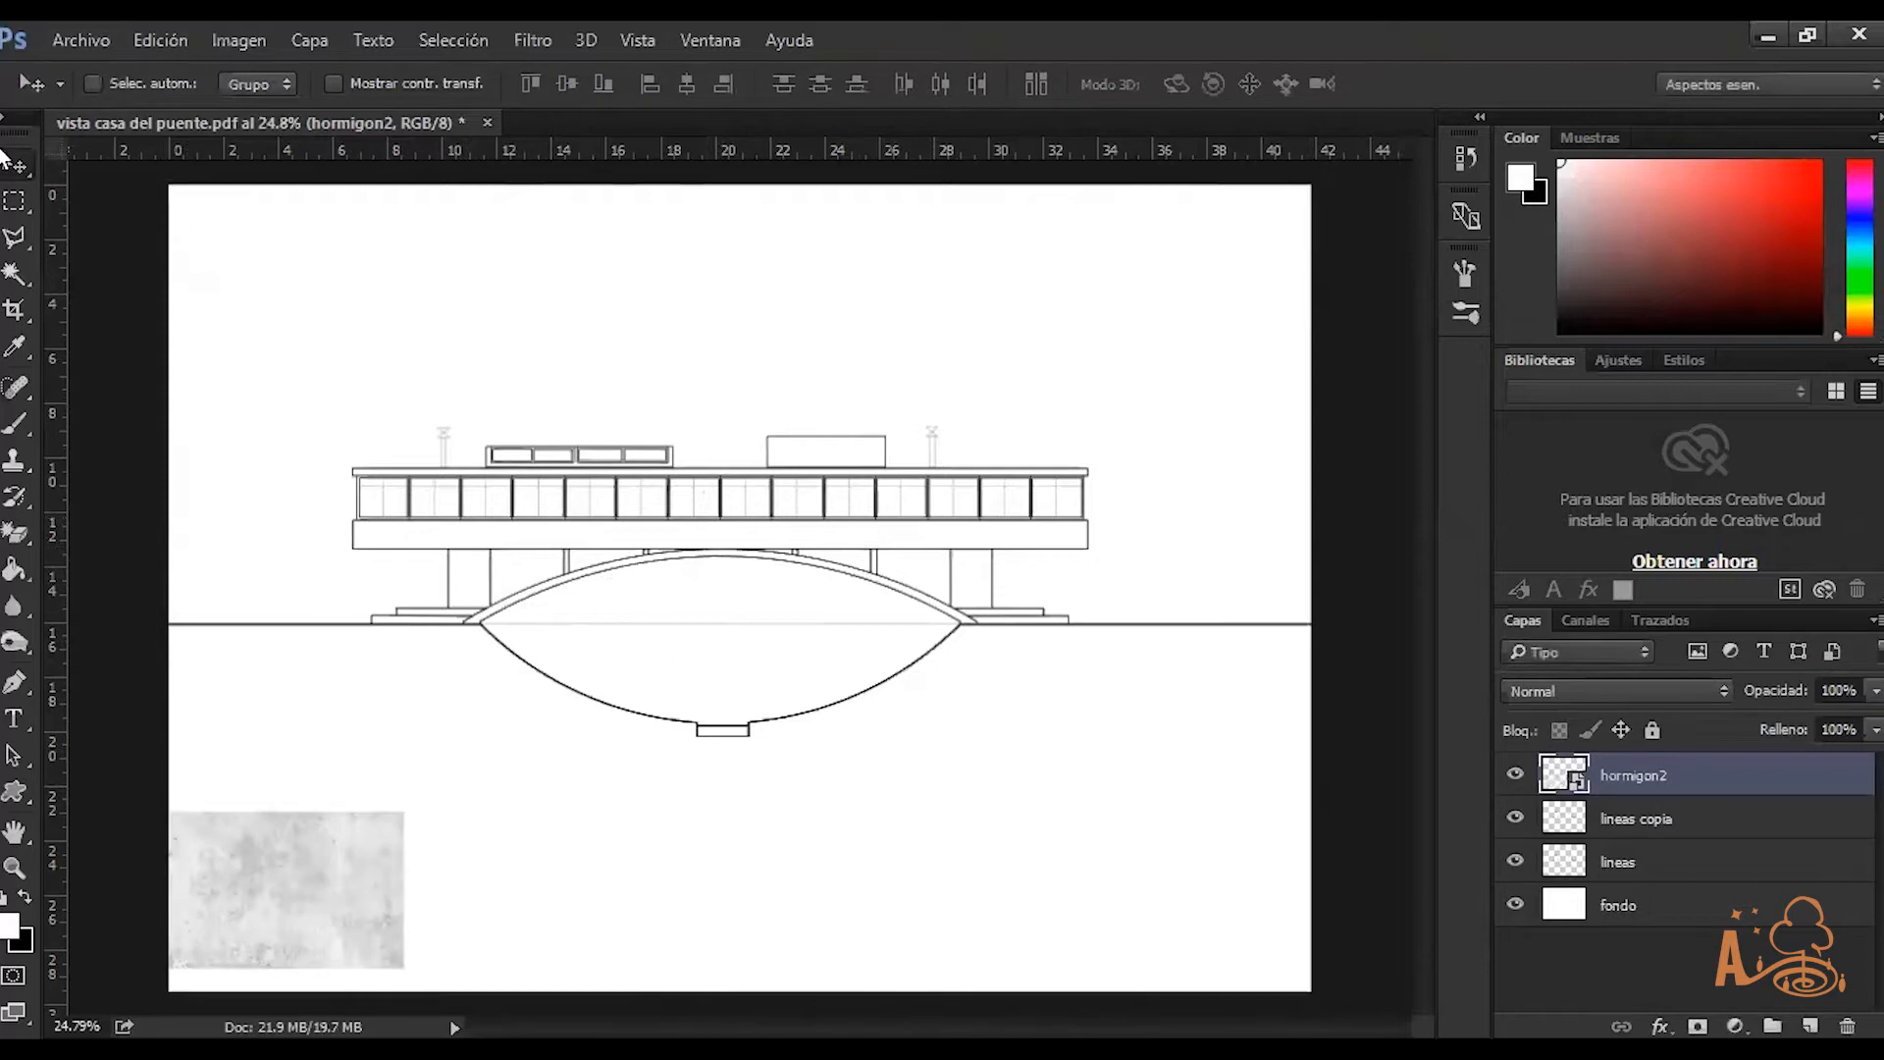
left_click_drag(280, 880, 339, 734)
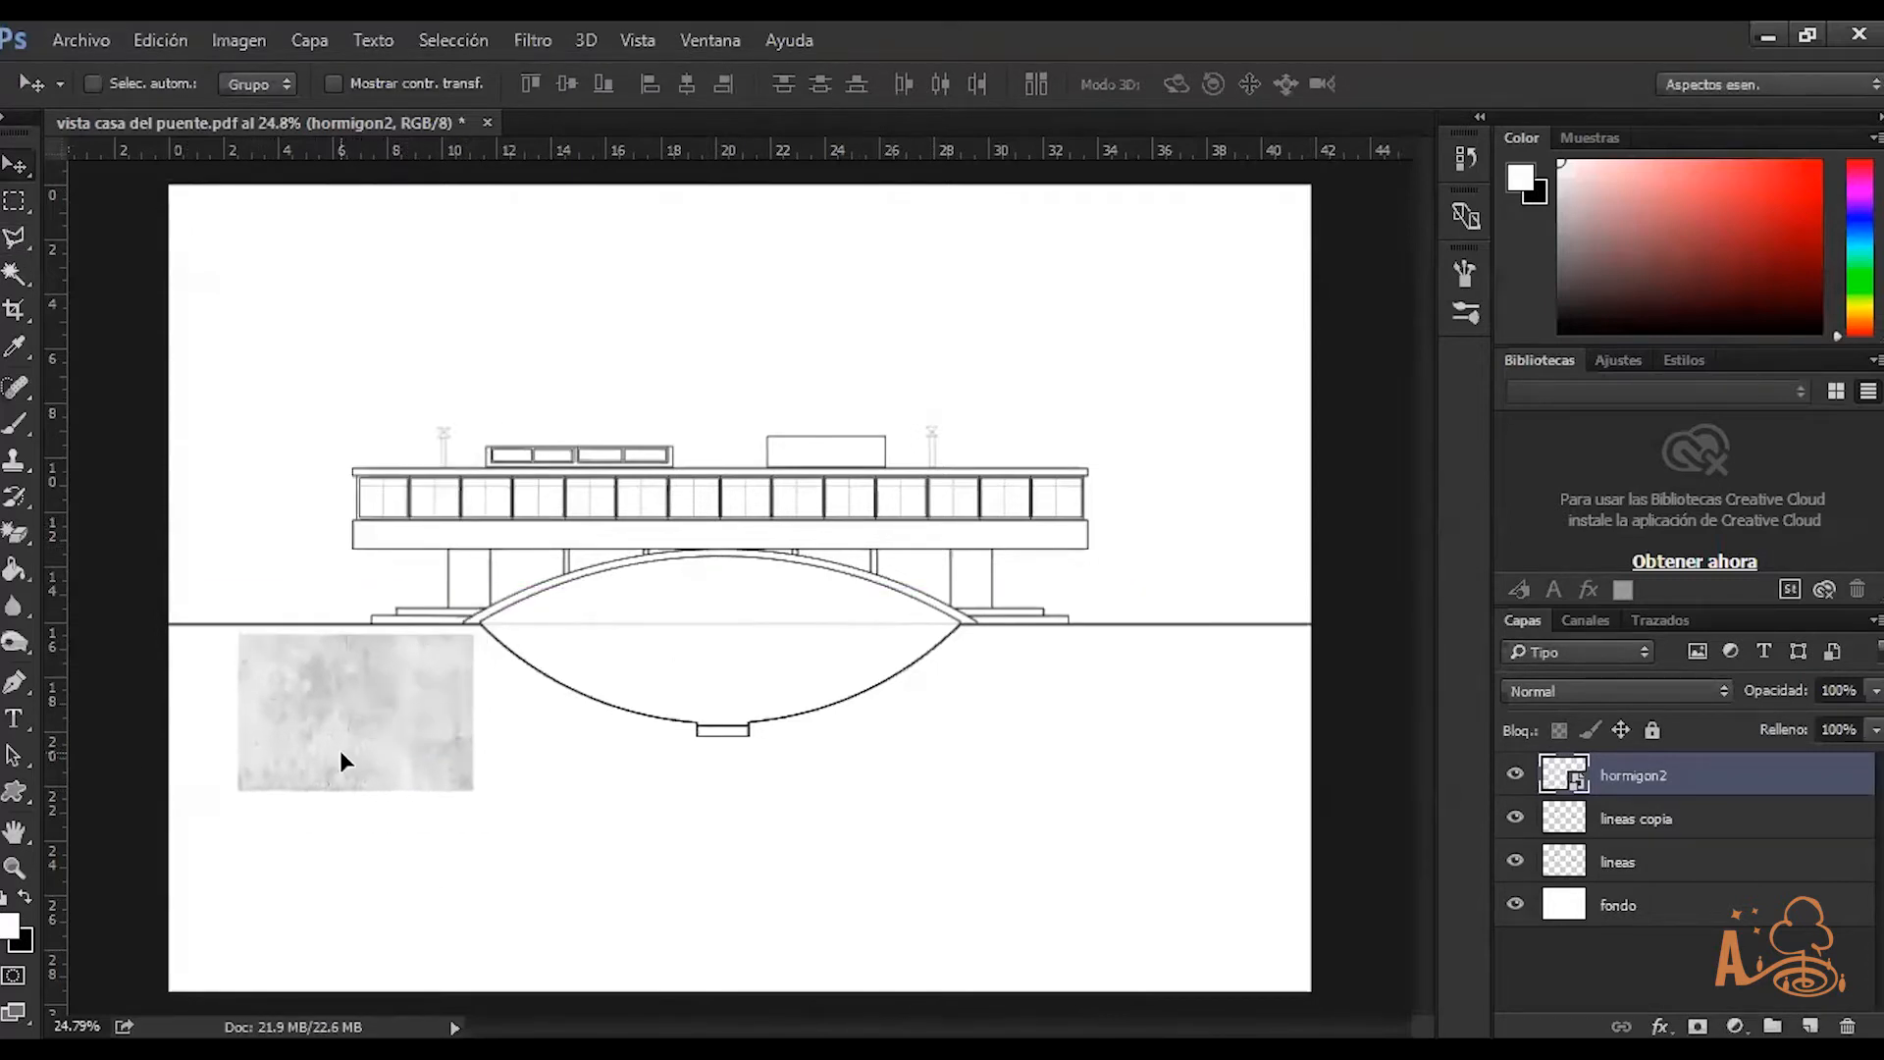
Rasterize the hormigon2 texture layer
right_click(1619, 793)
left_click(1652, 779)
right_click(1621, 779)
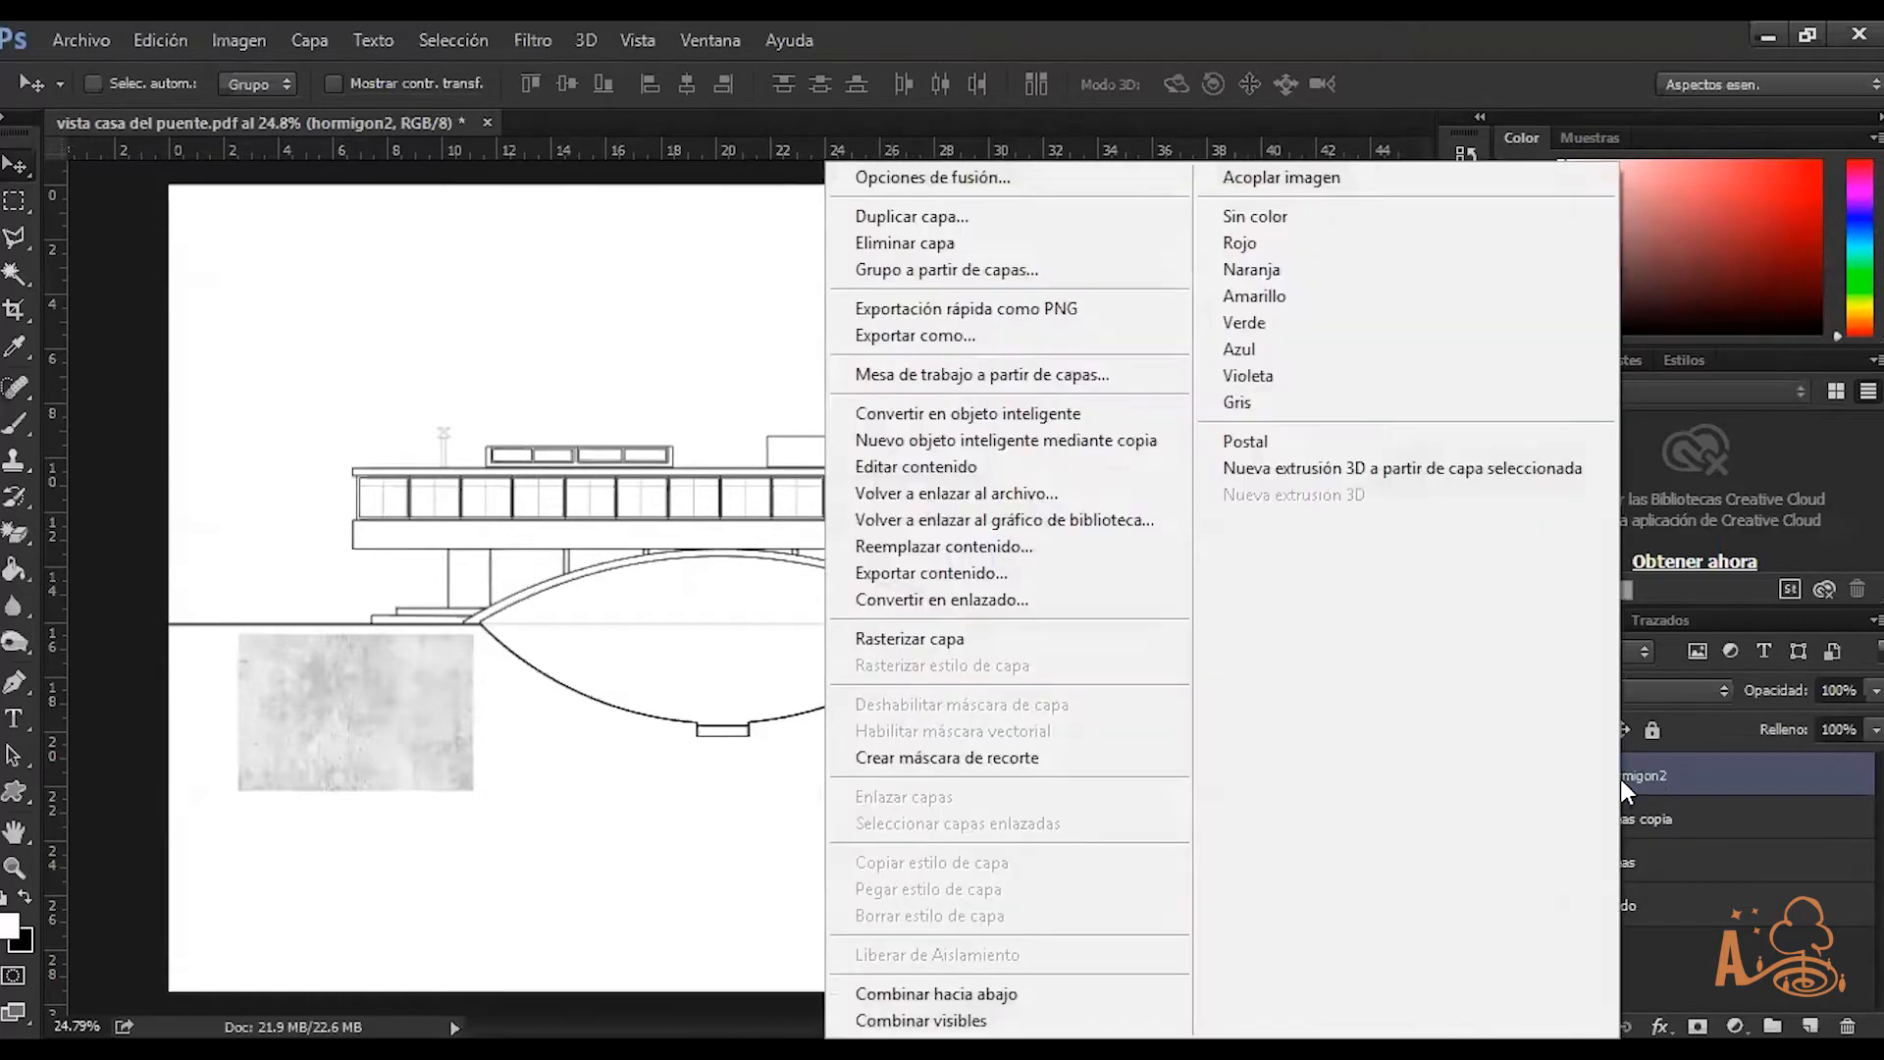
left_click(934, 642)
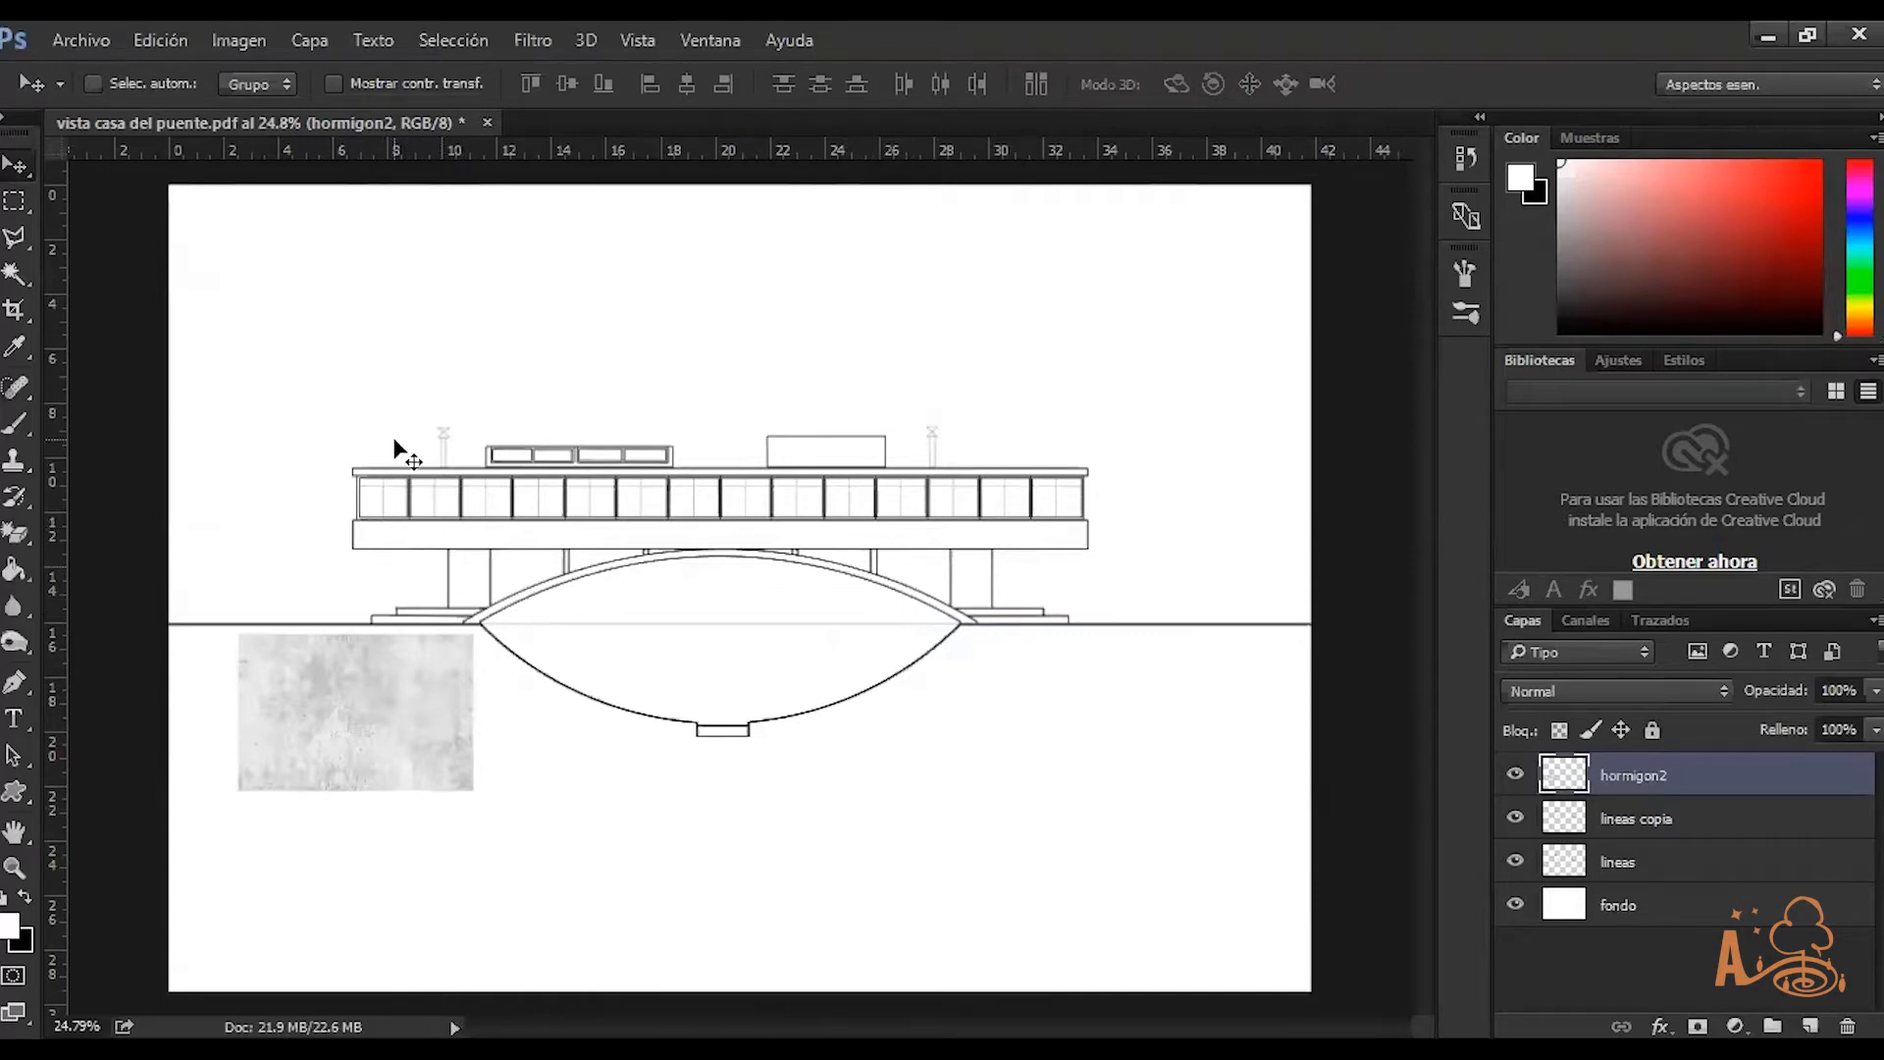
Make the lineas copia layer active and select the facade's long band below the windows with the Magic Wand
scroll(381, 535, "up", 5)
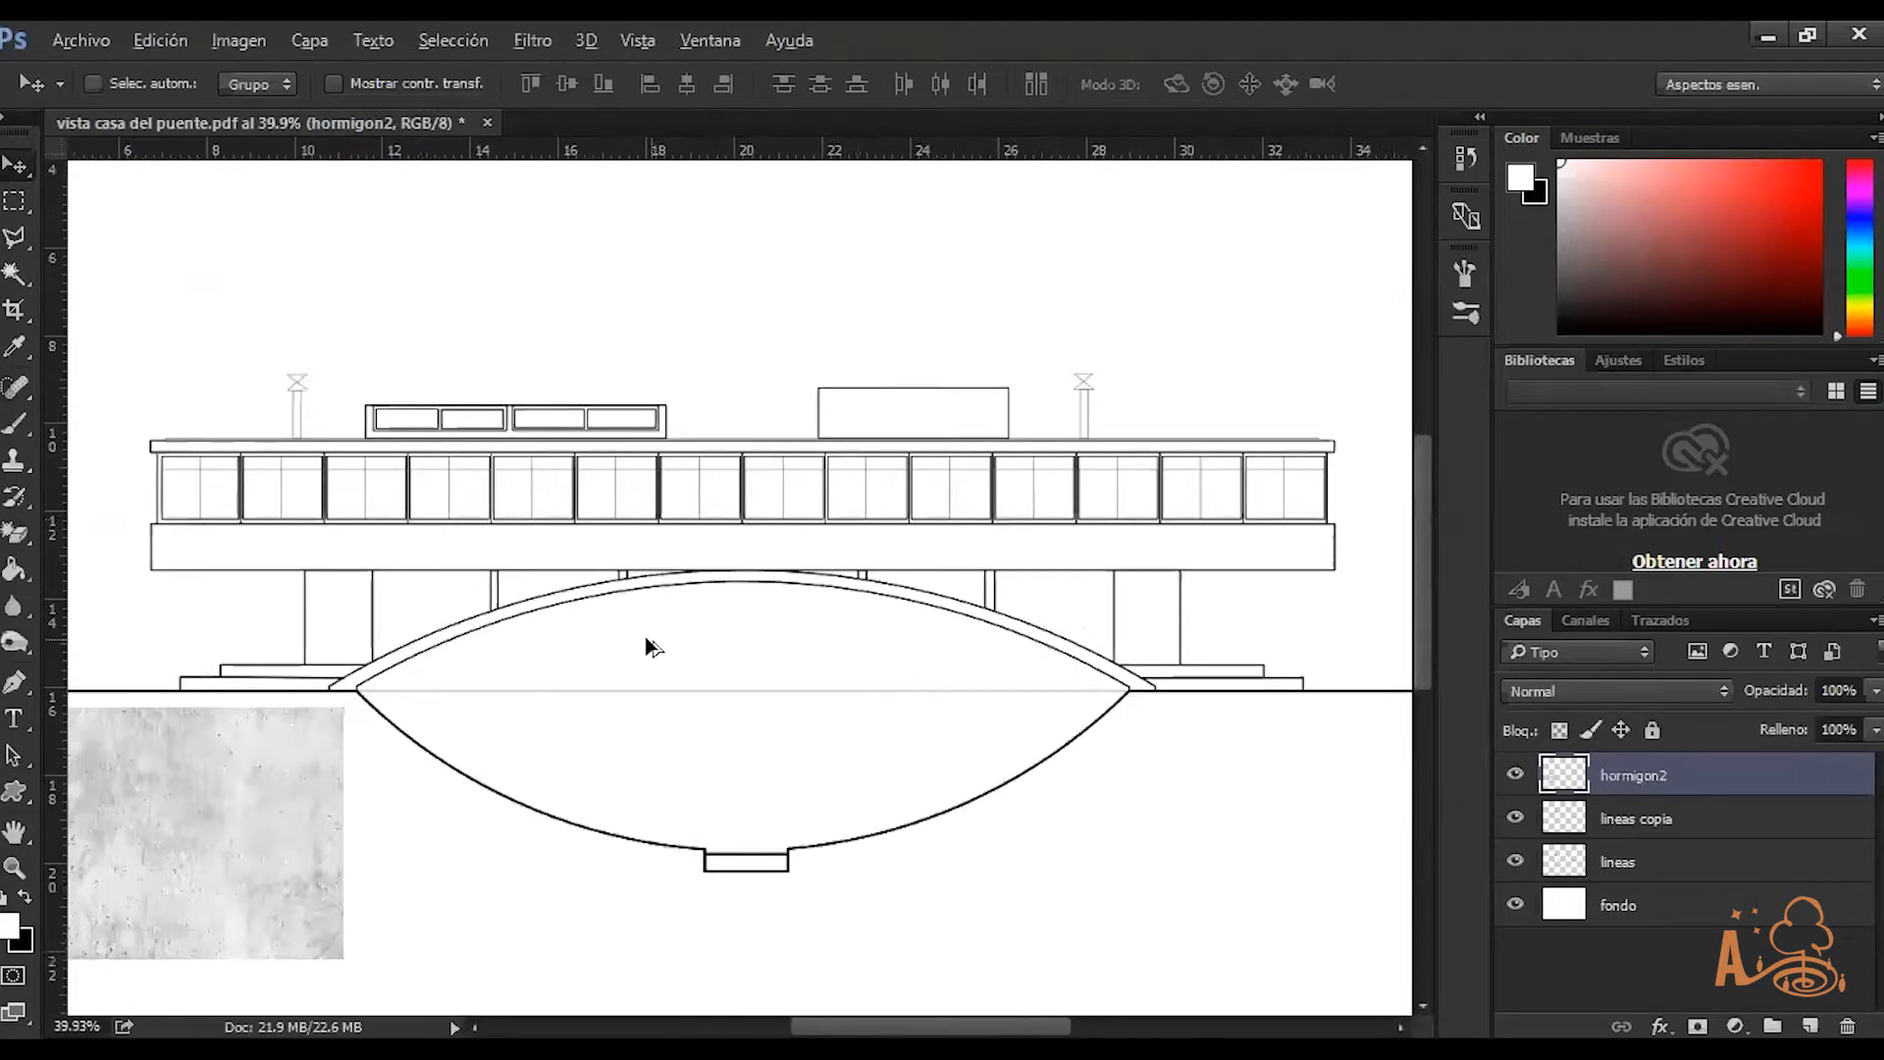
scroll(1008, 512, "up", 1)
scroll(942, 622, "down", 1)
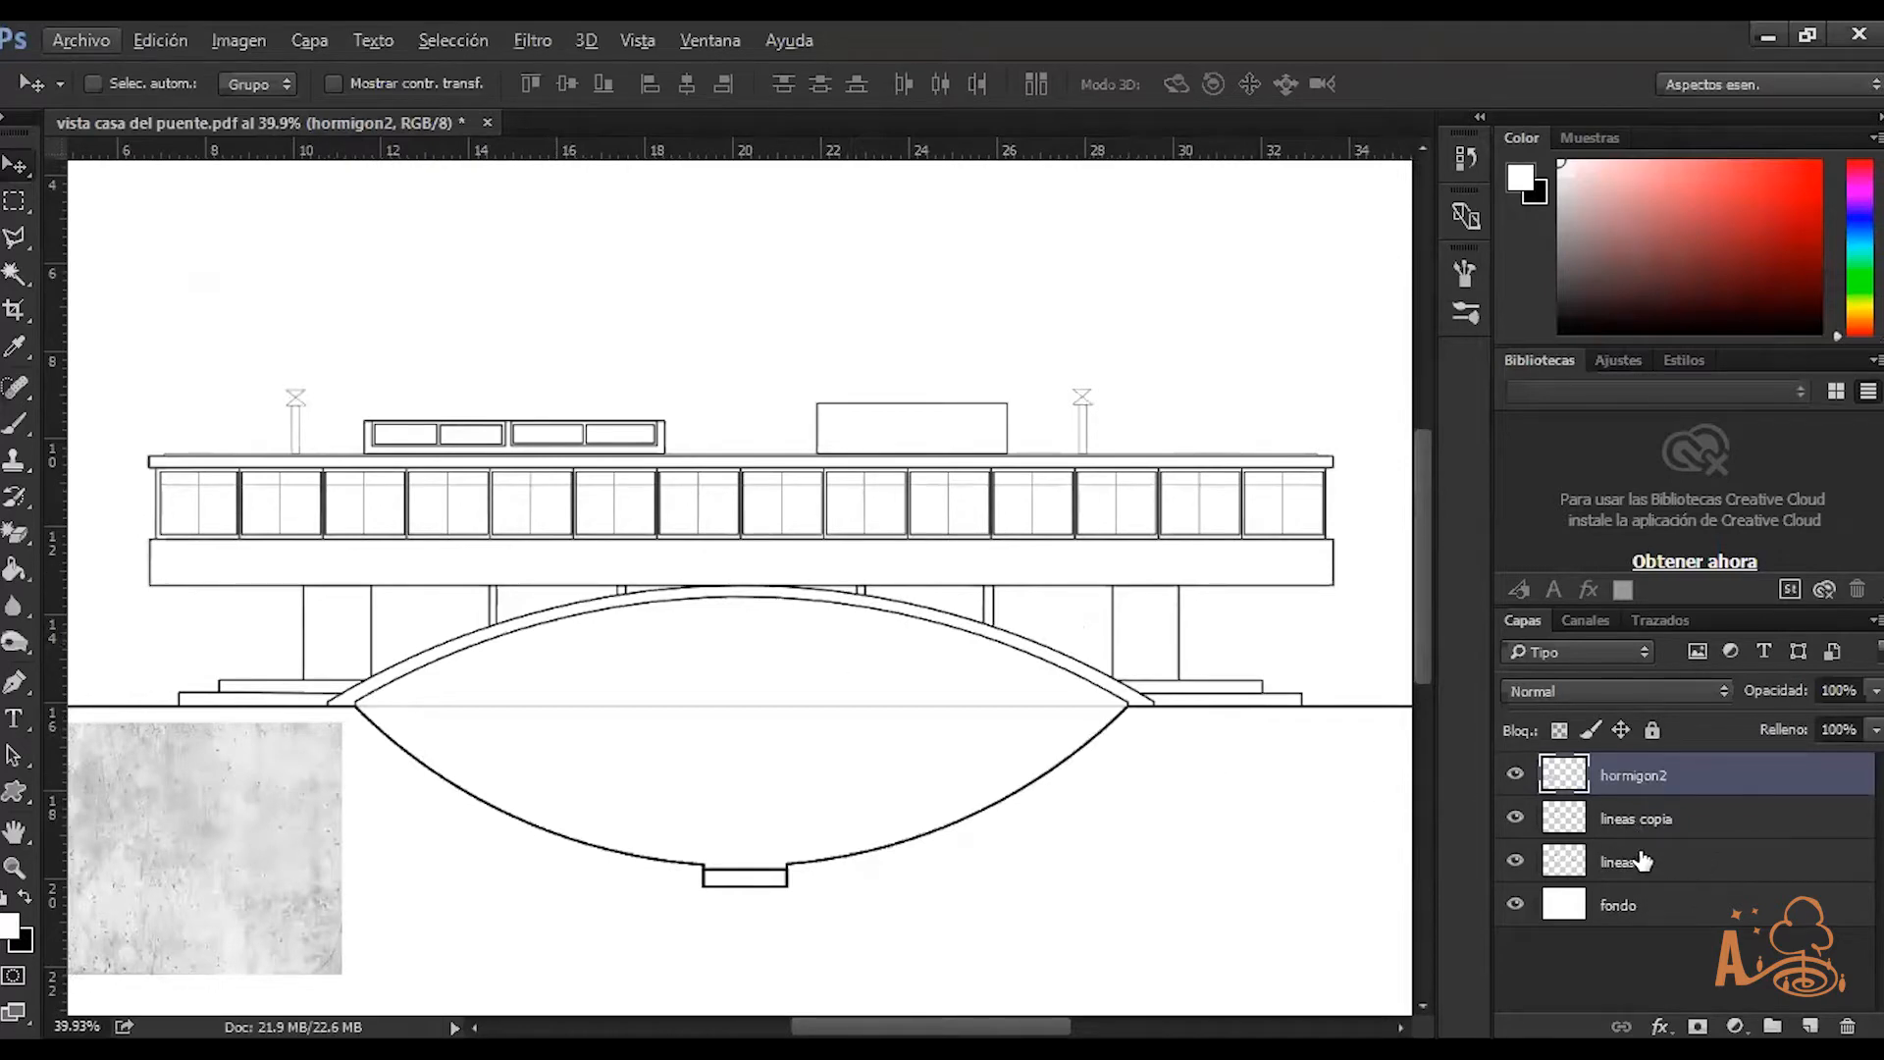
left_click(1657, 829)
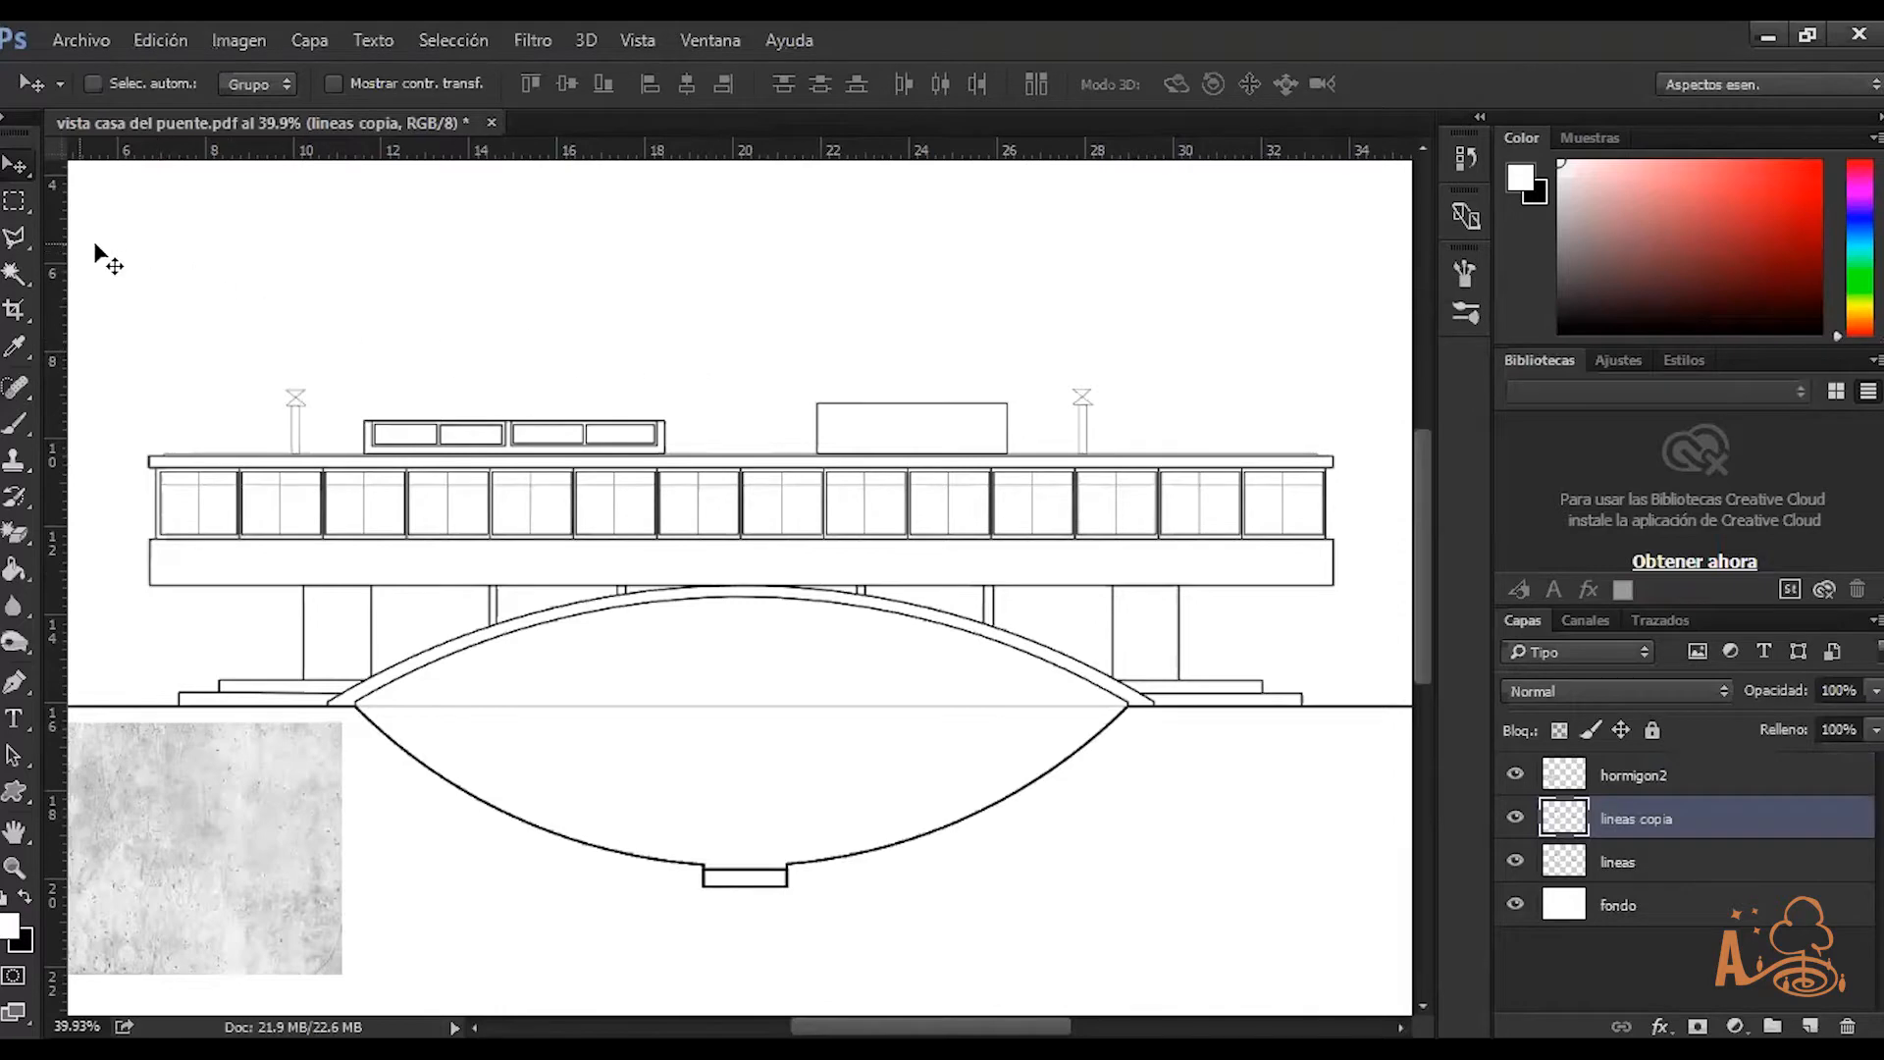
left_click(20, 275)
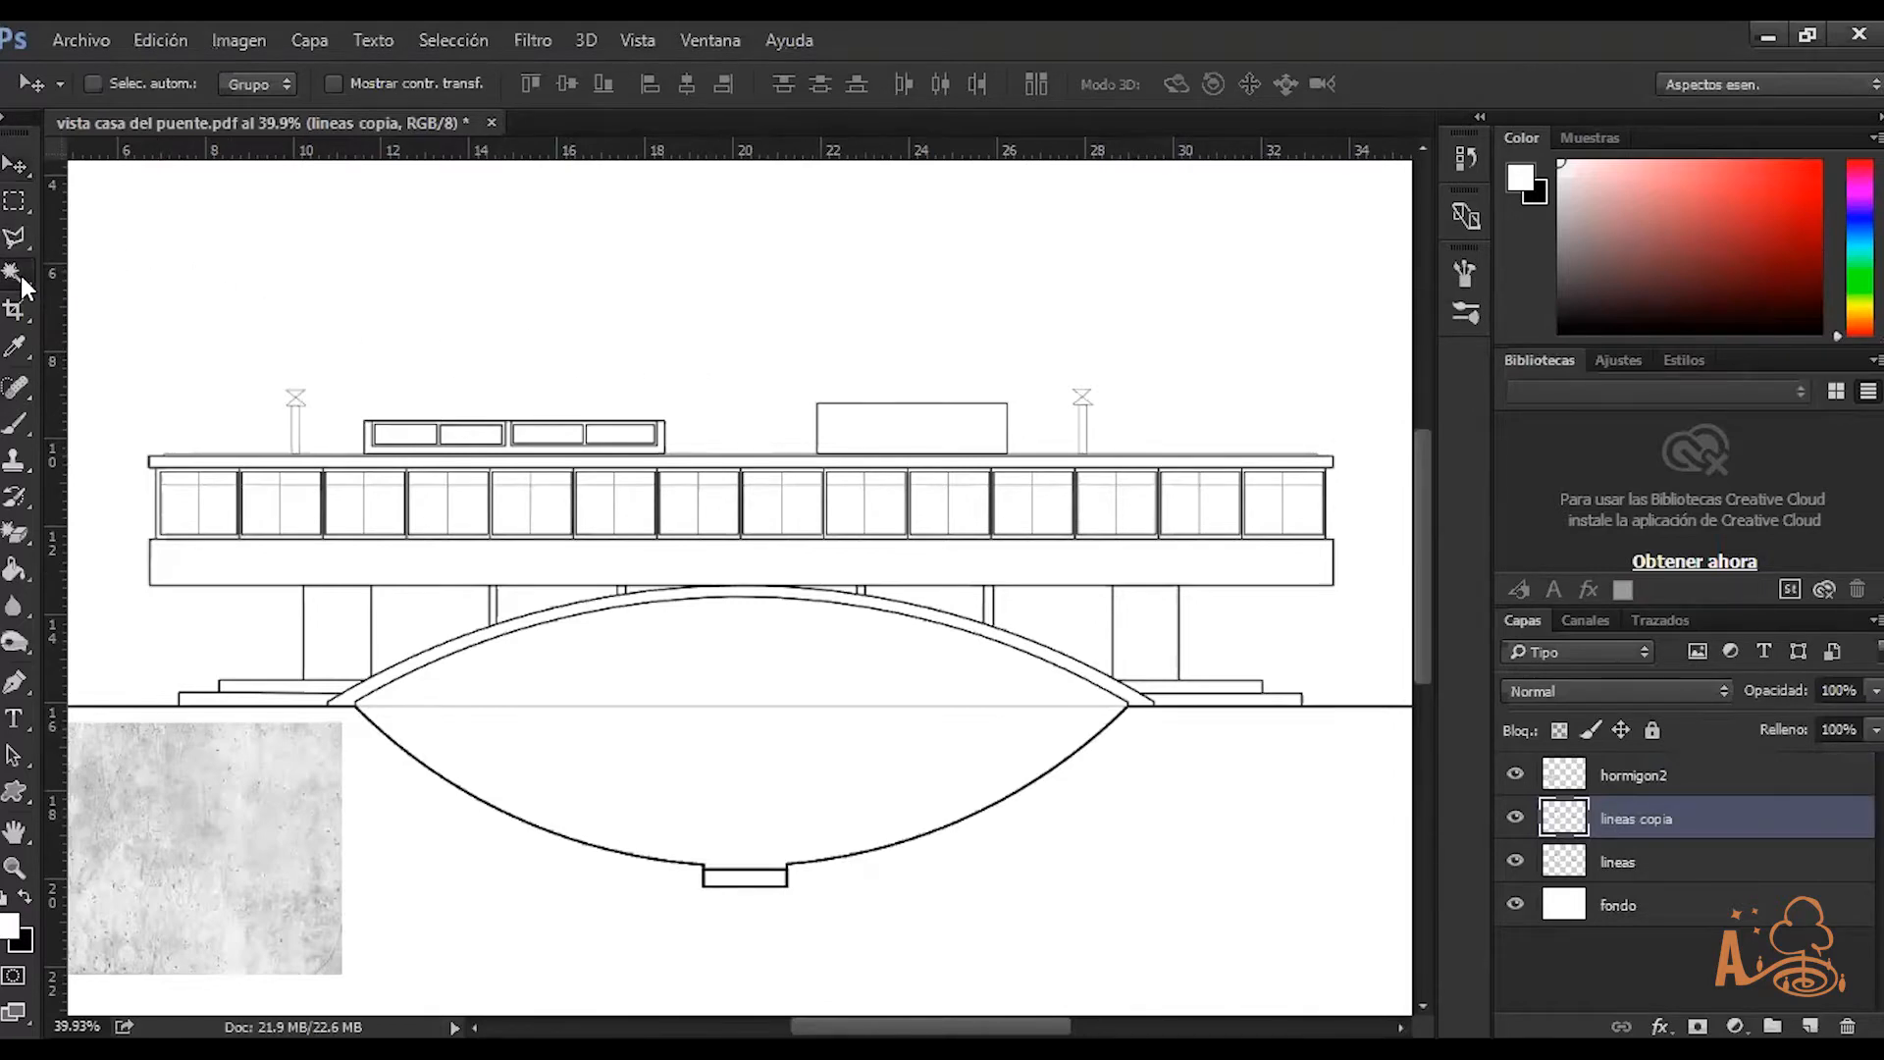
left_click(92, 269)
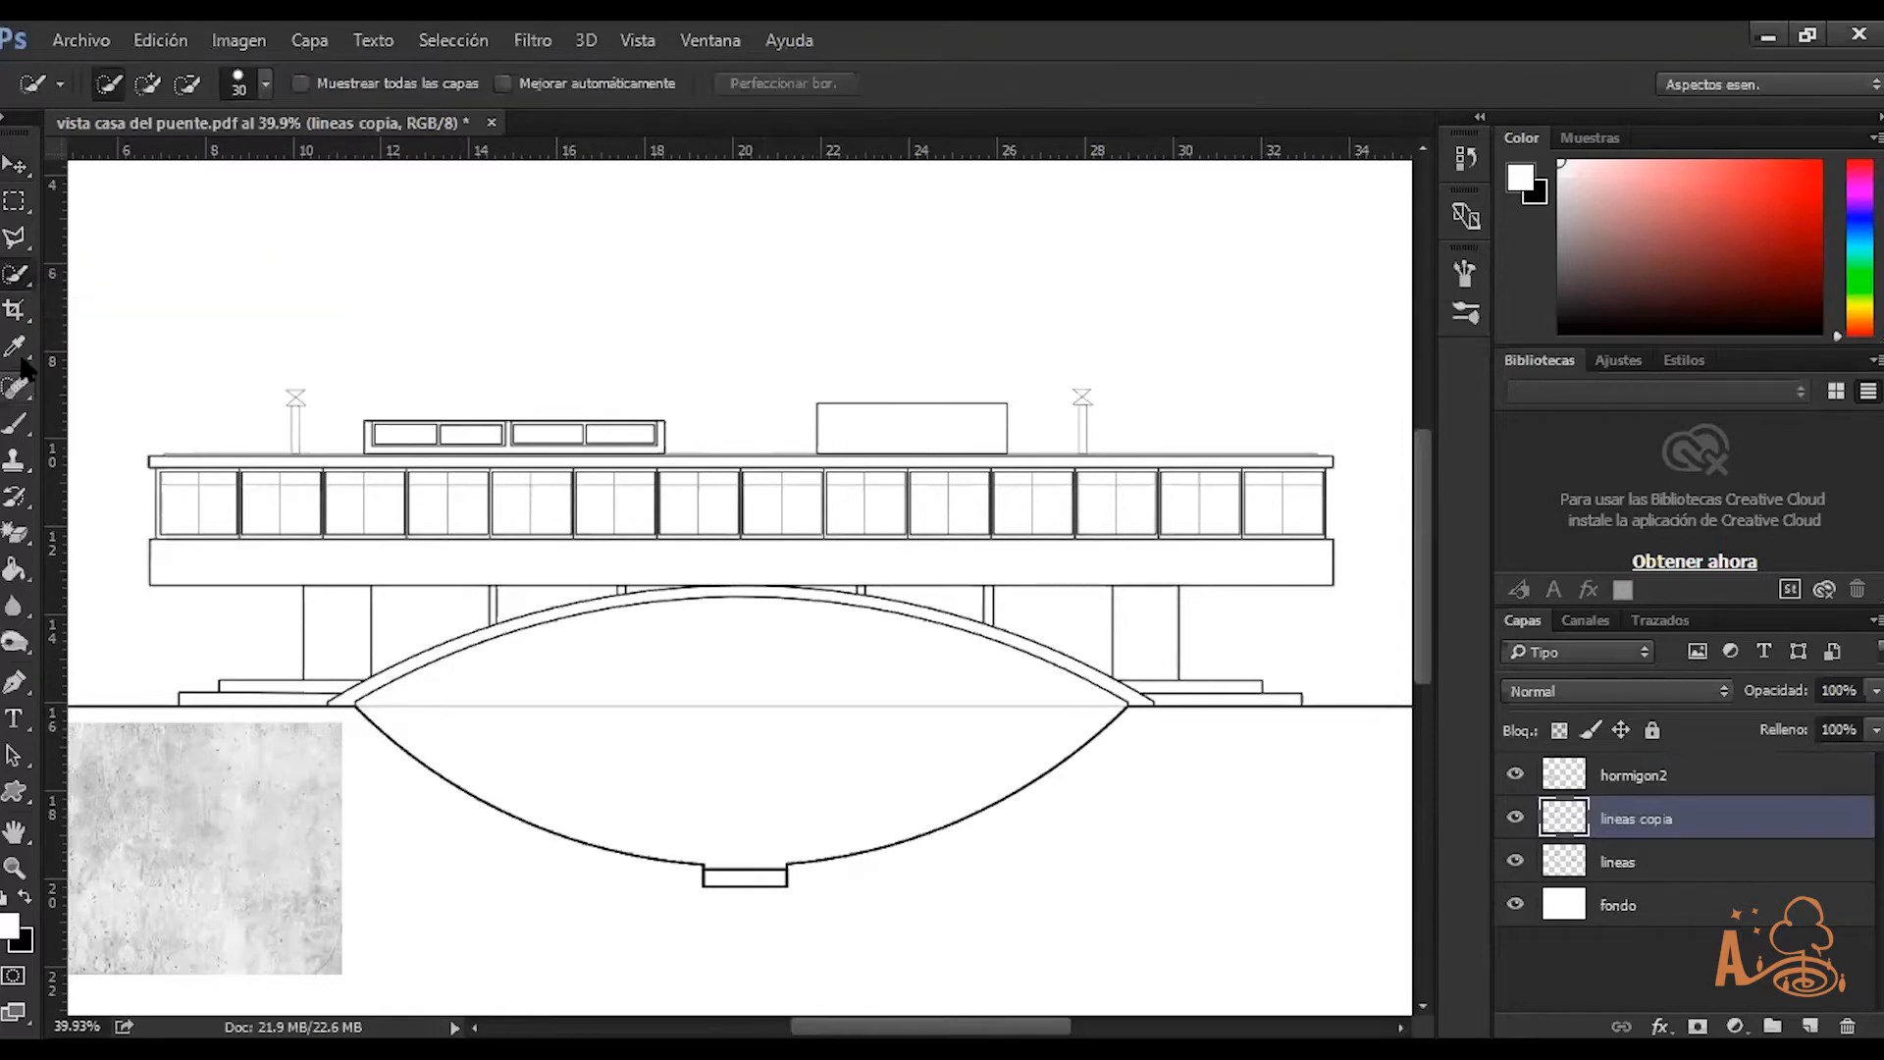
left_click(17, 275)
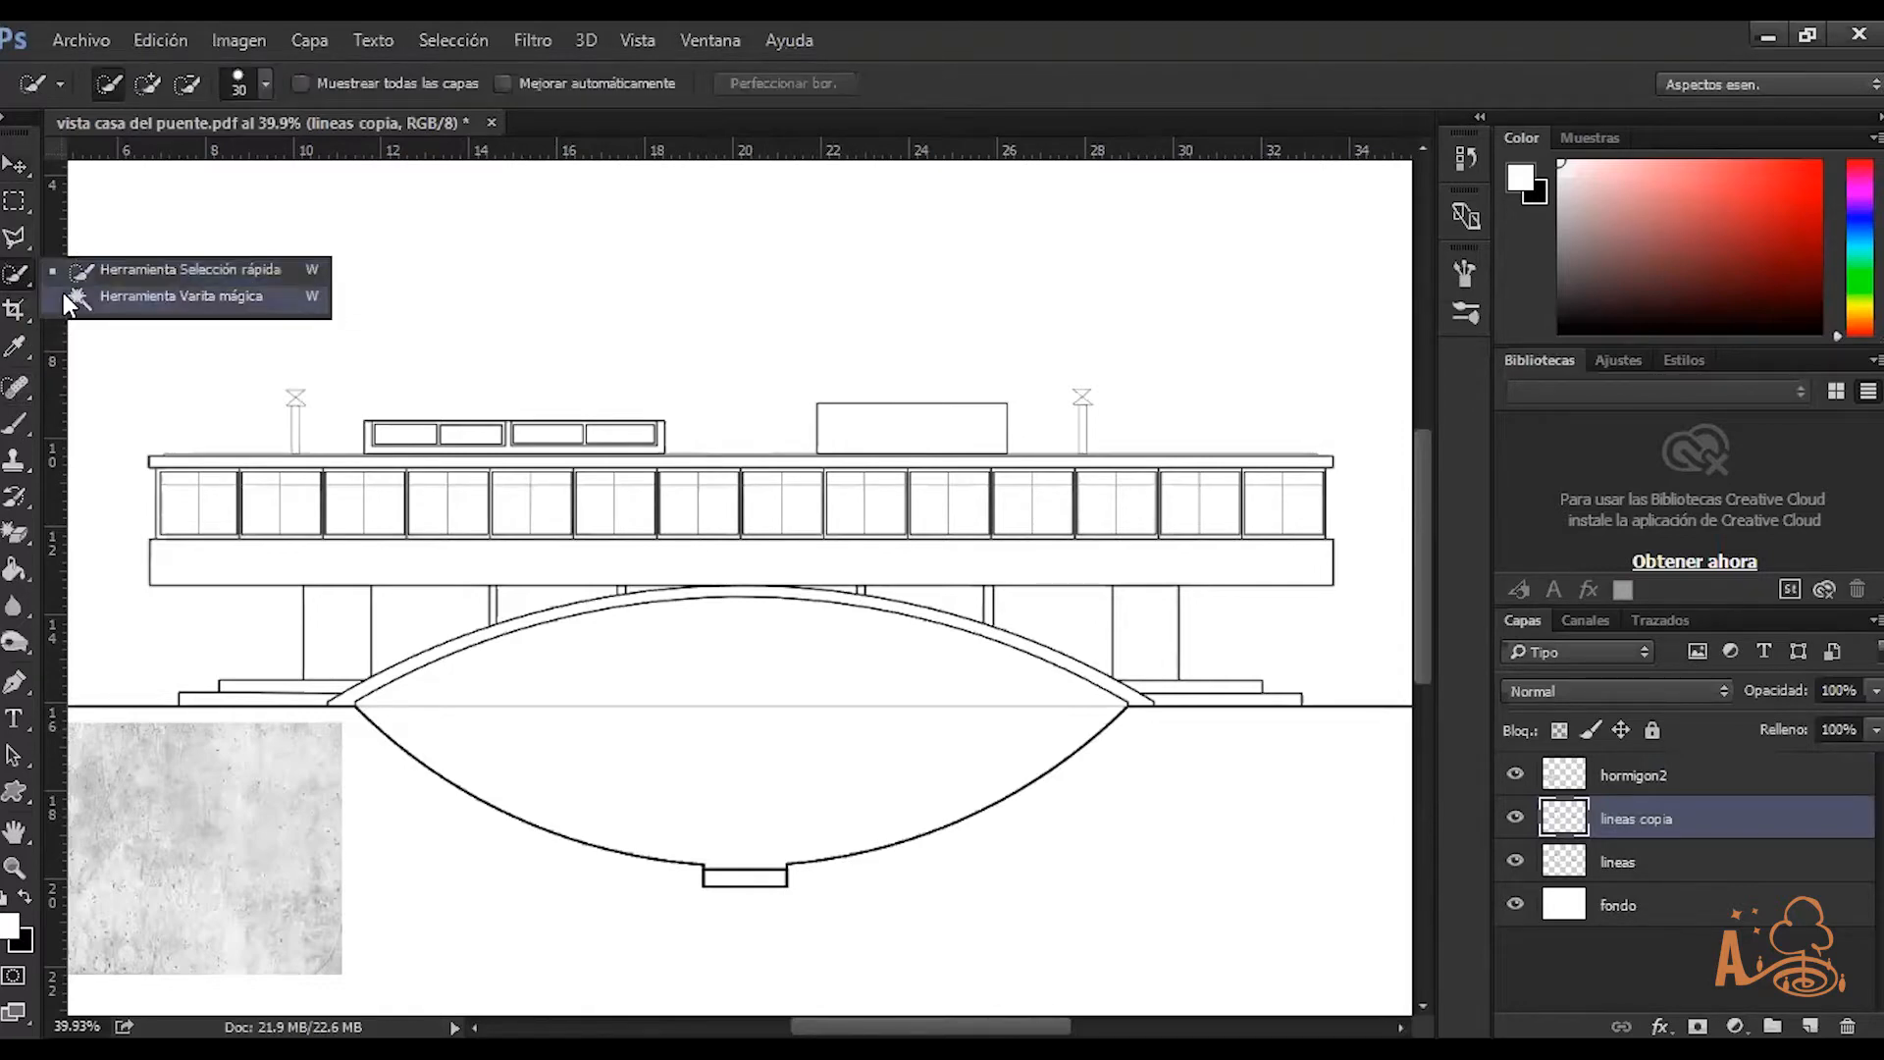
left_click(76, 296)
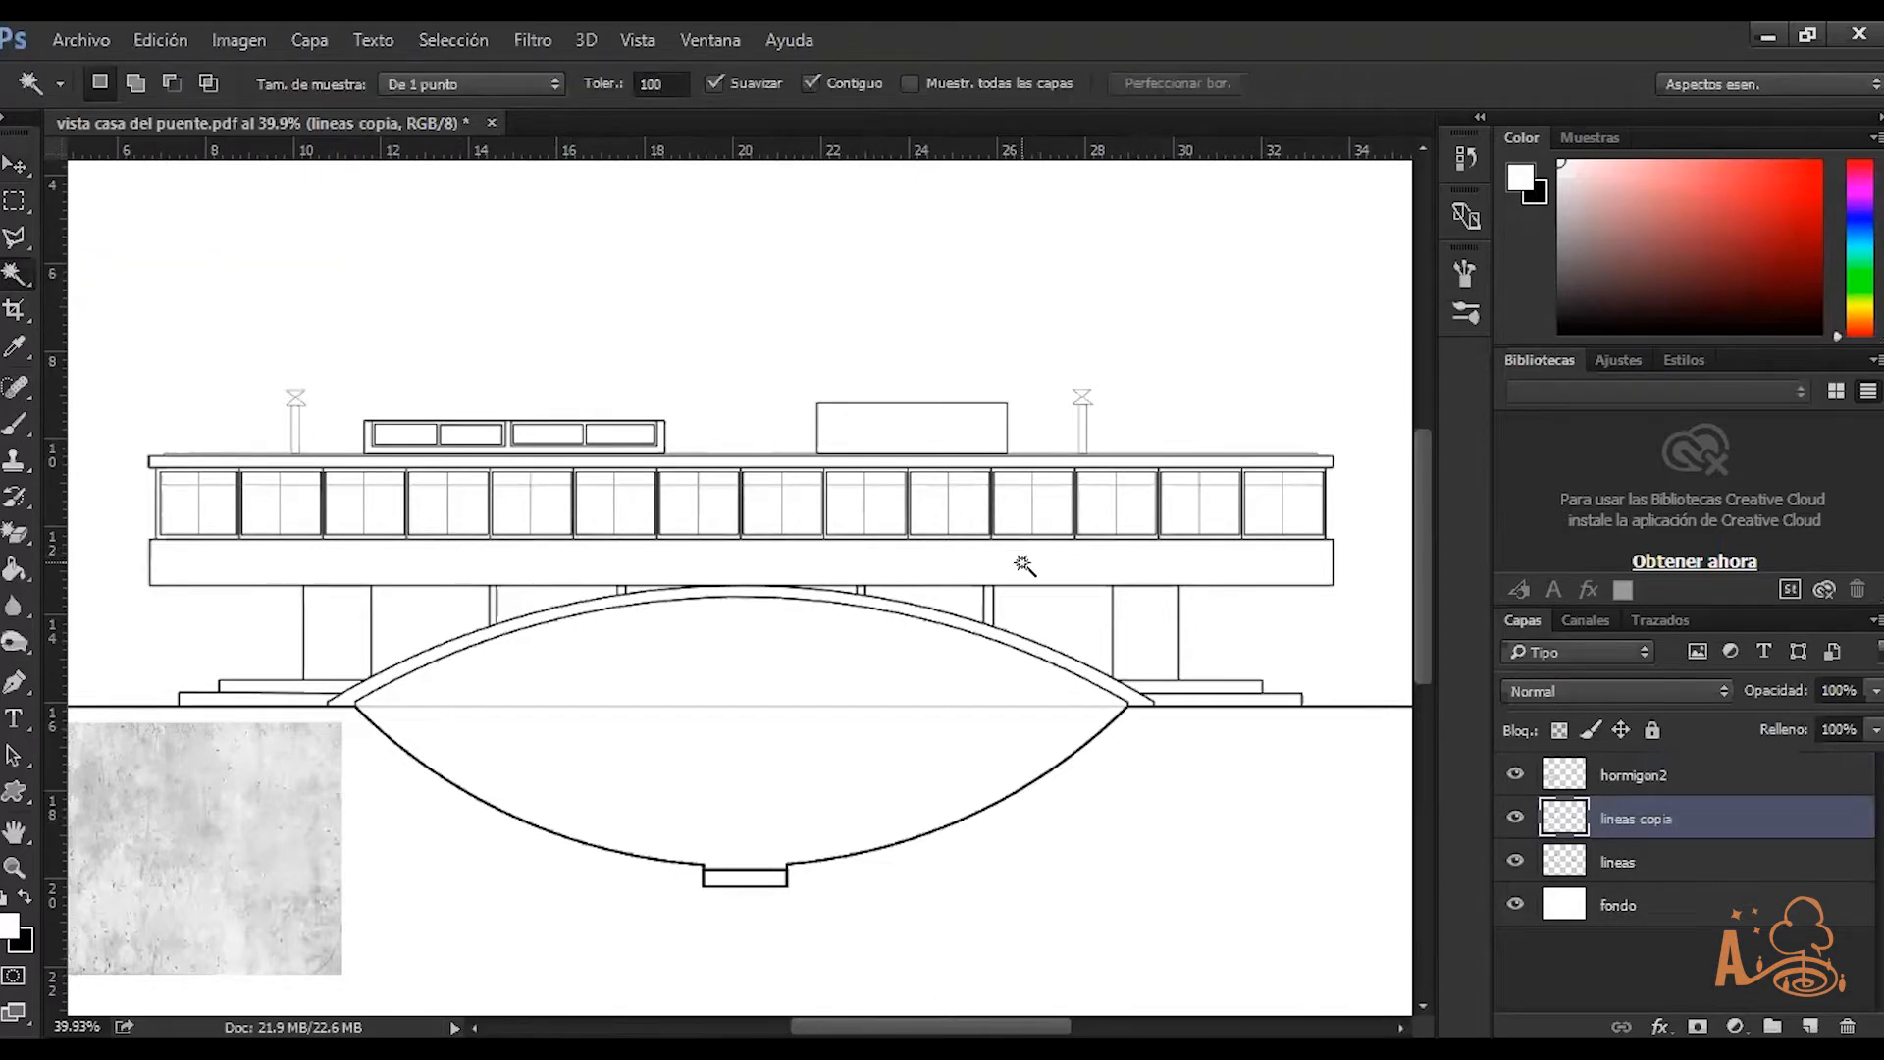
left_click(1025, 571)
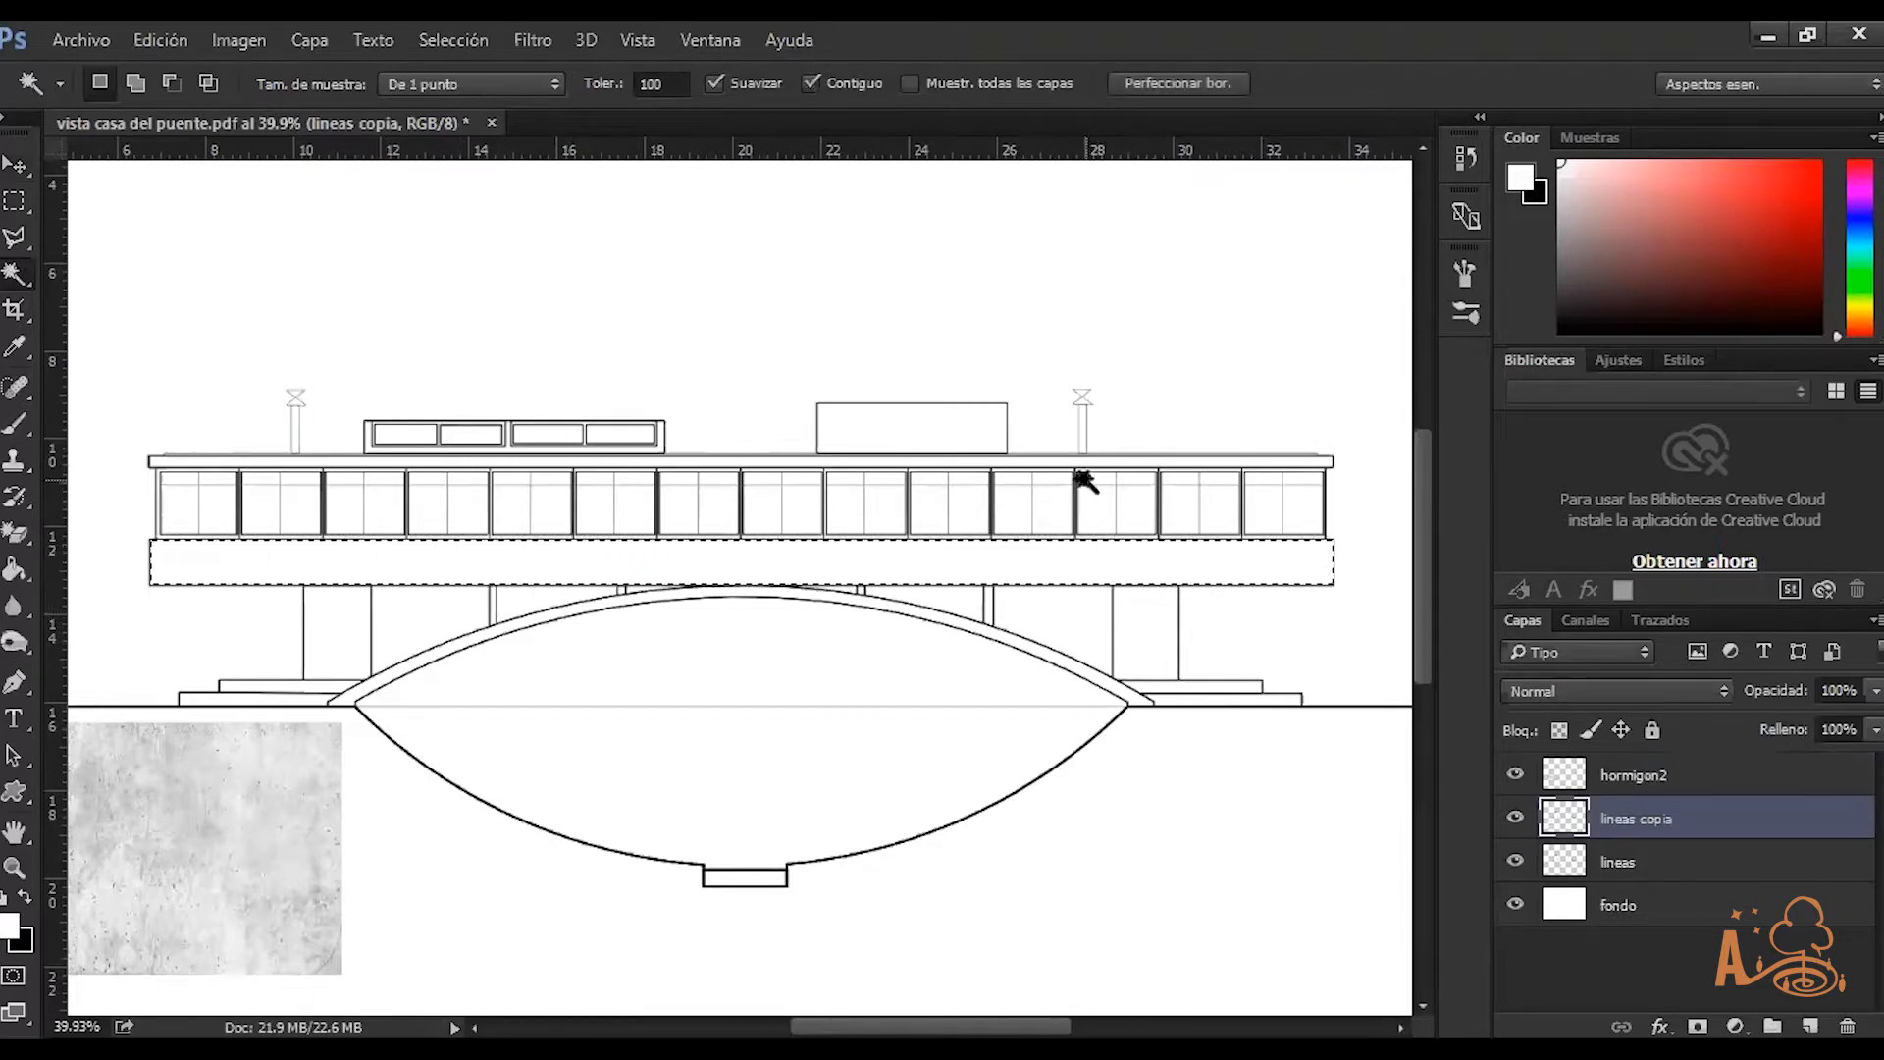
Add the thin roof slab strip above the windows and the wide left pillar to the selection
scroll(1021, 447, "up", 6)
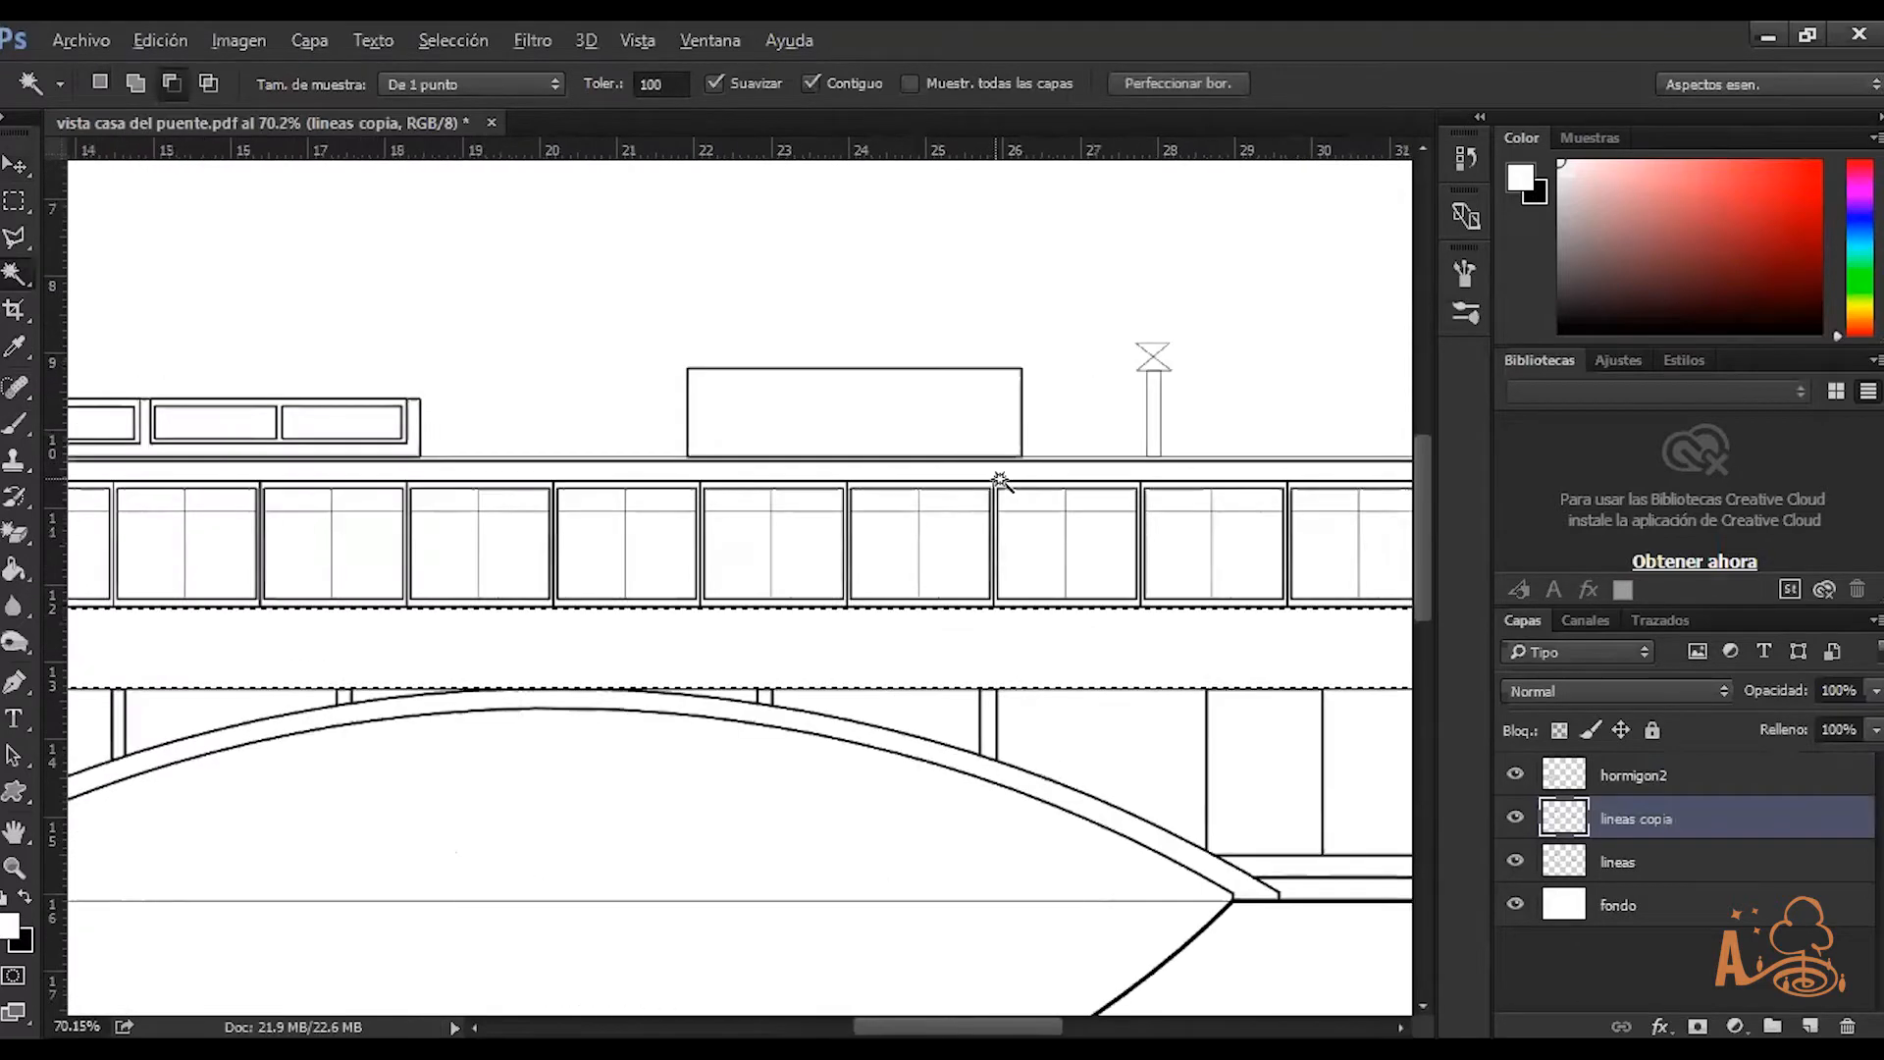
left_click(1013, 469, "shift")
scroll(1027, 497, "down", 6)
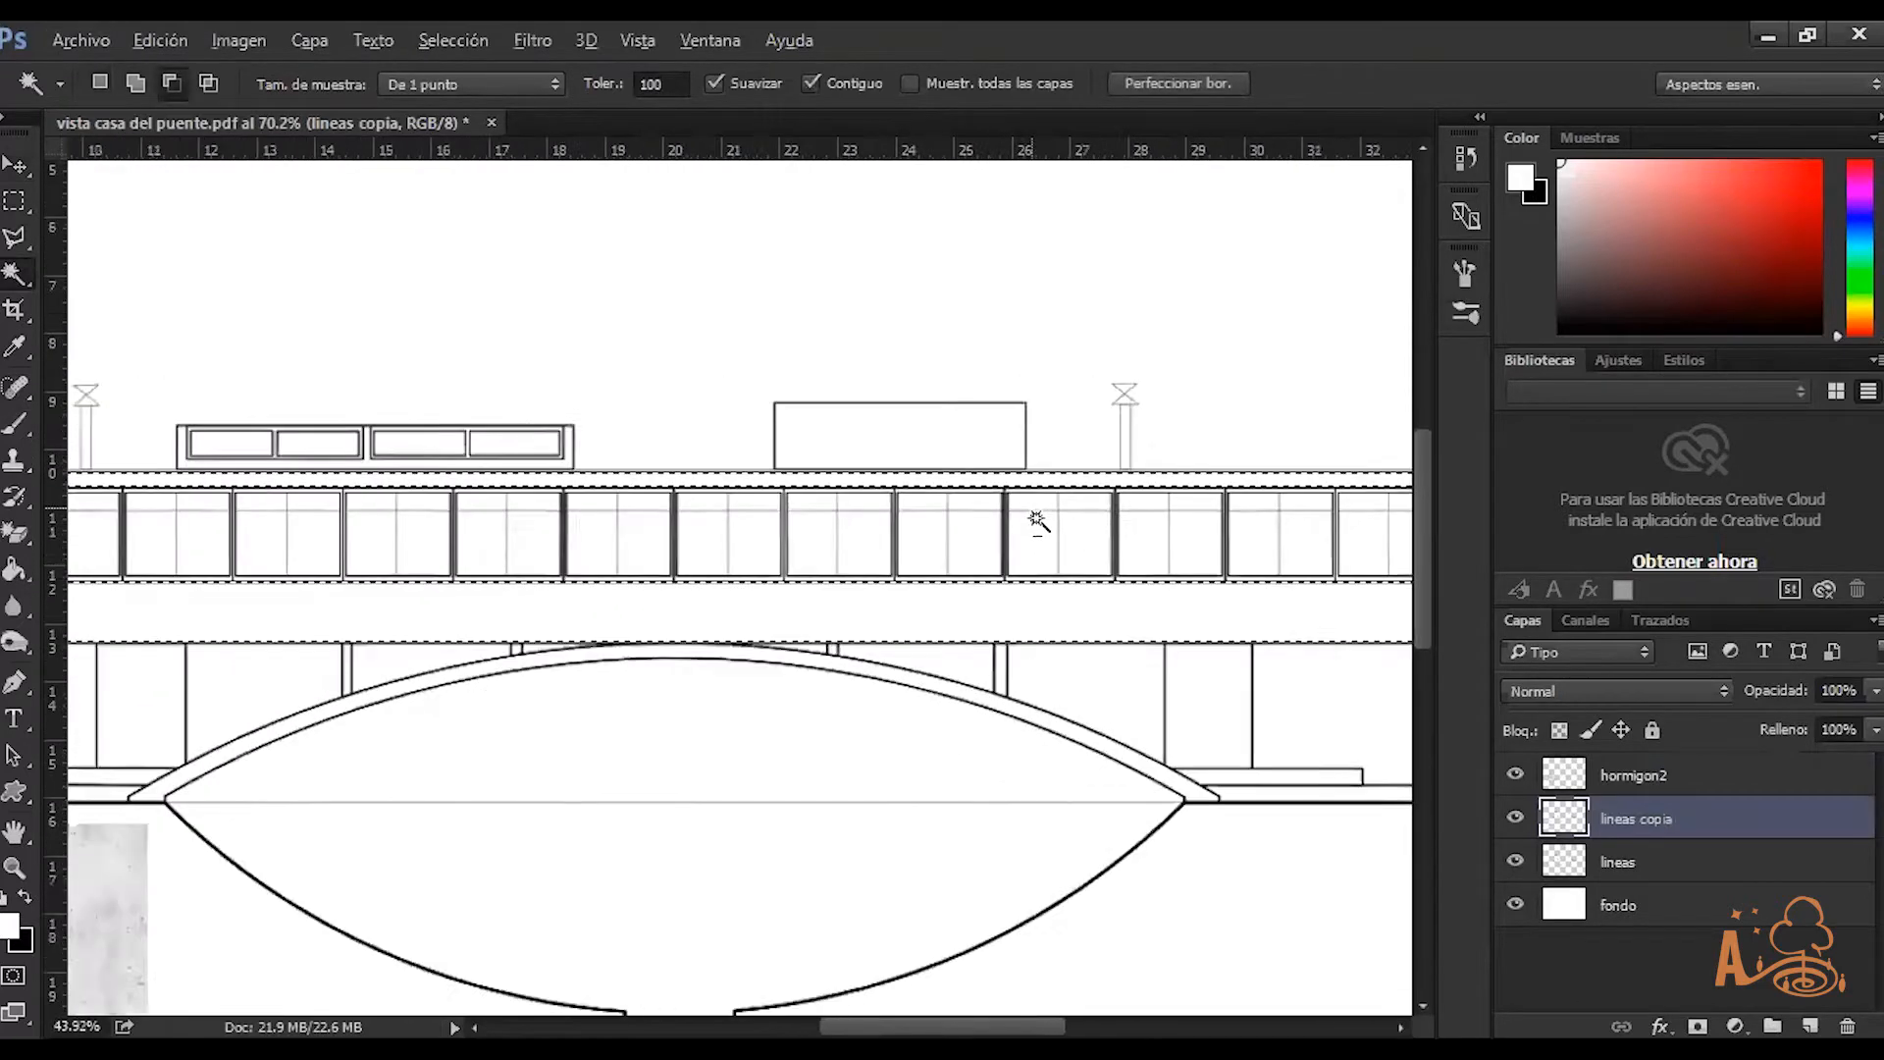
scroll(667, 645, "up", 3)
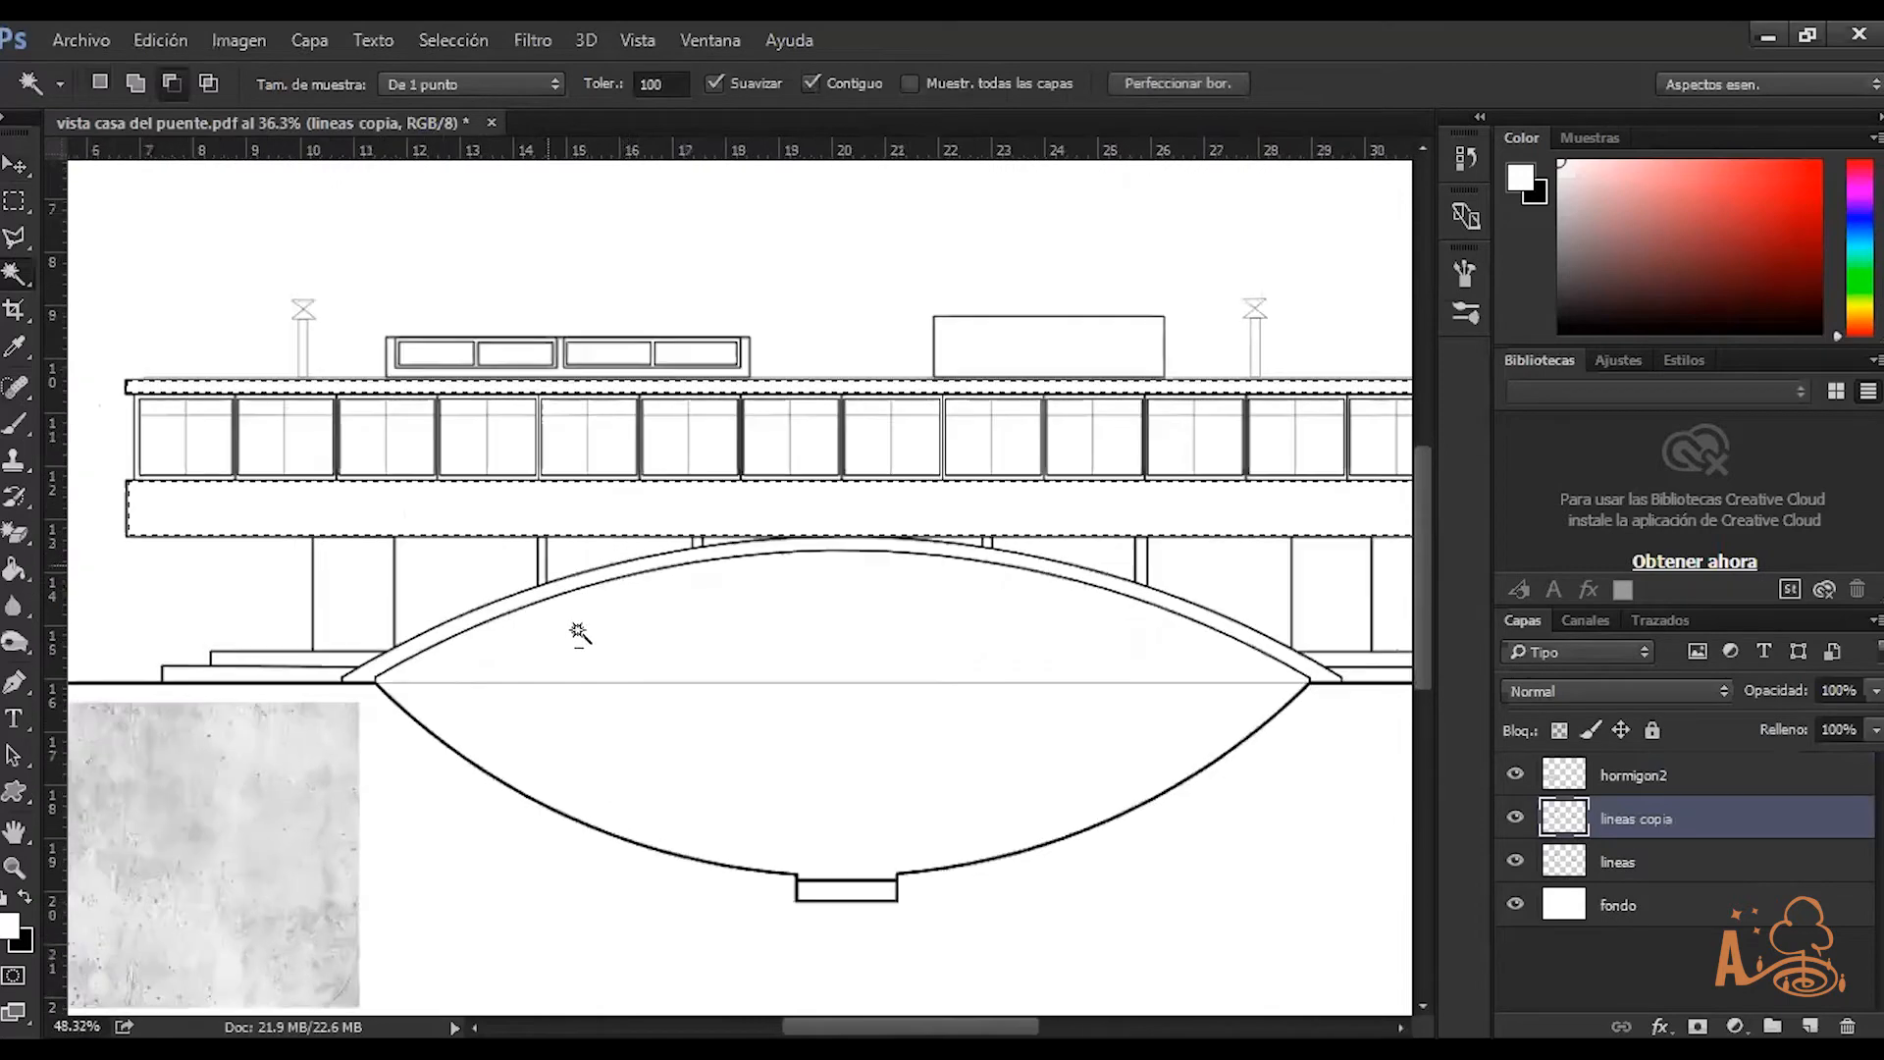
key("shift")
left_click(335, 581, "shift")
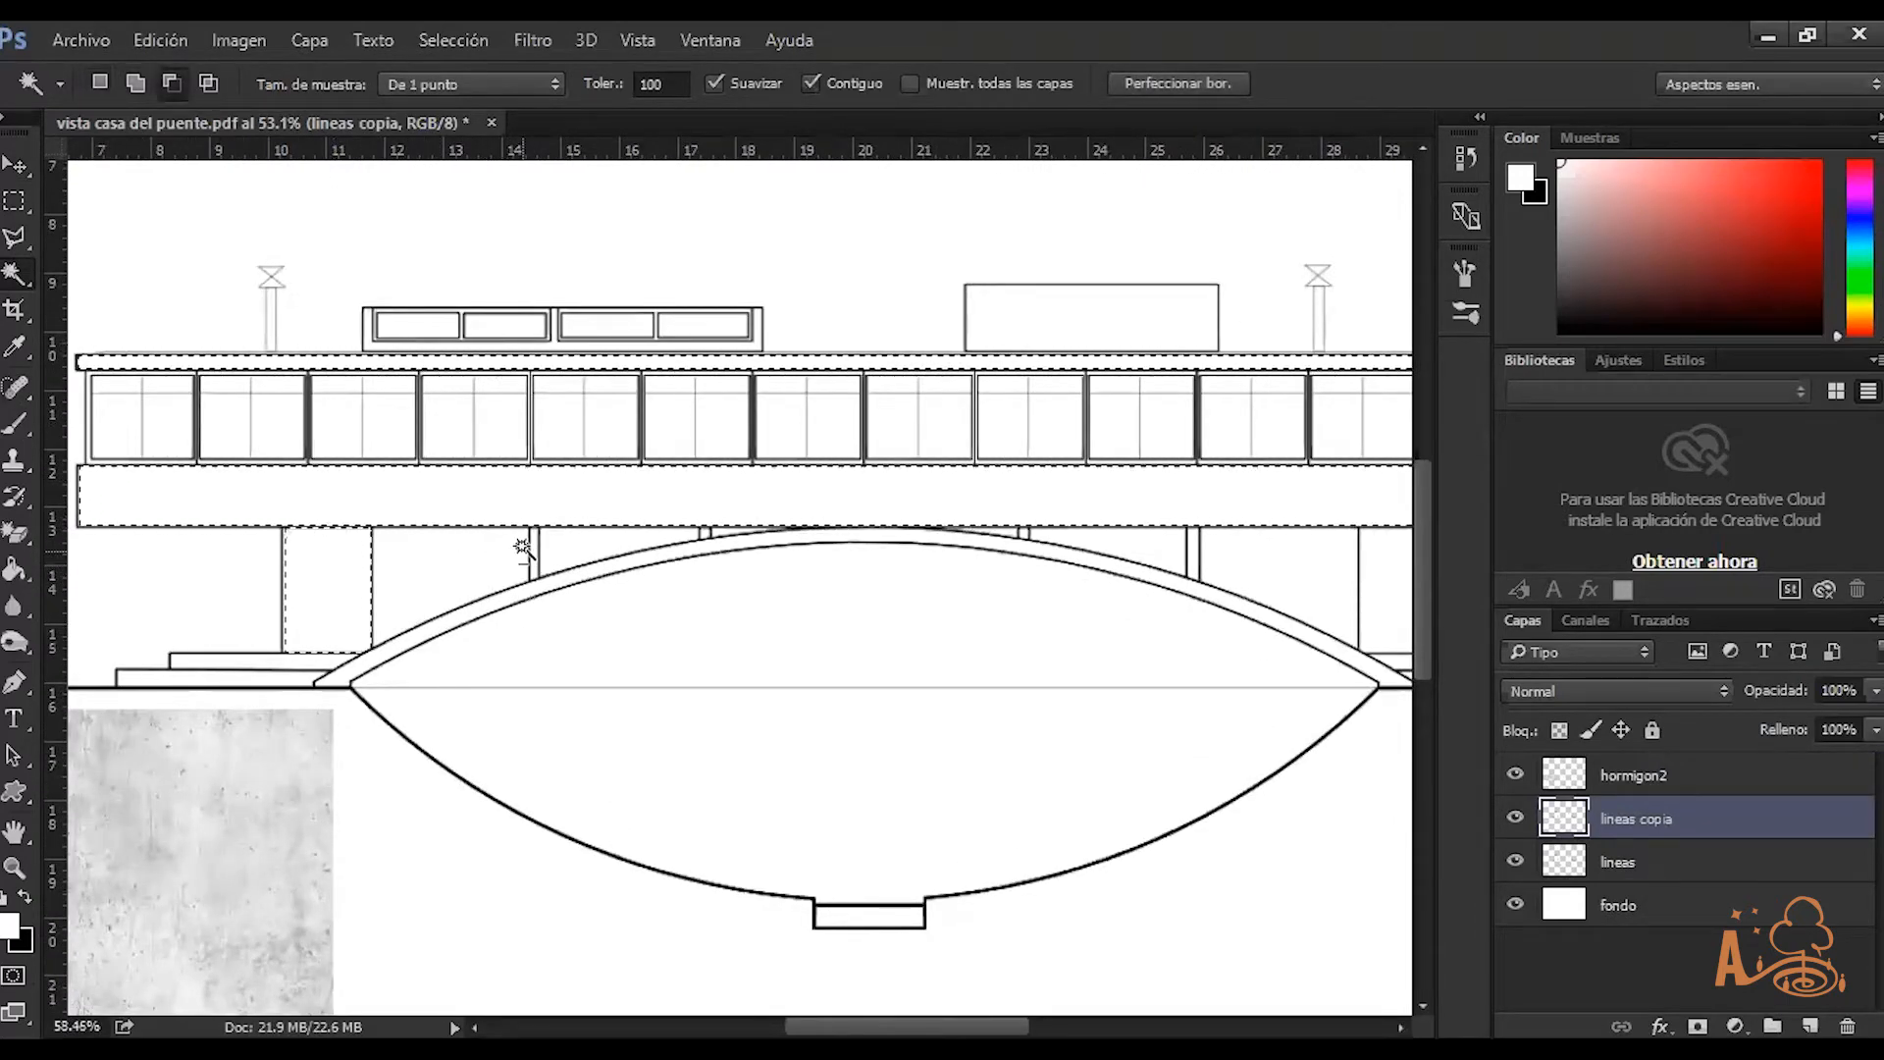
Add the two narrow supports on the left half of the arch to the selection
scroll(530, 555, "up", 2)
left_click(538, 554, "shift")
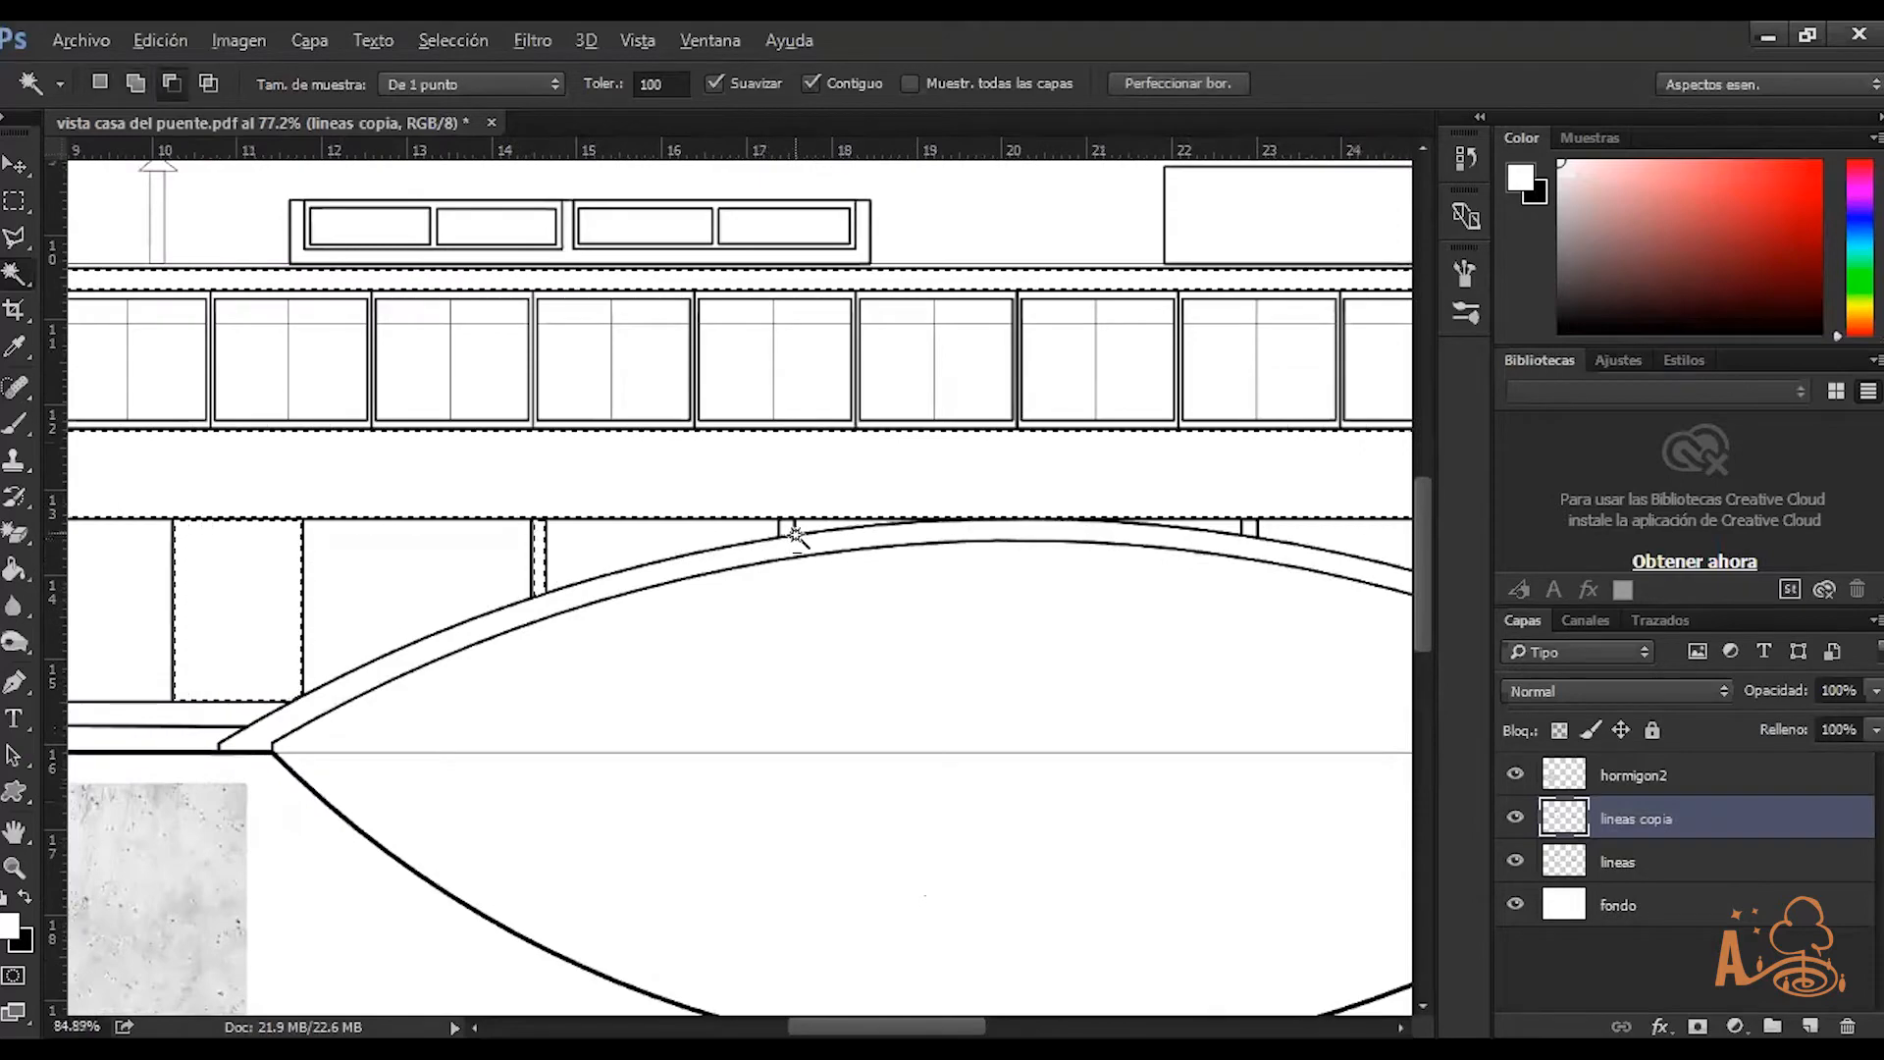
scroll(775, 554, "up", 3)
scroll(777, 550, "down", 4)
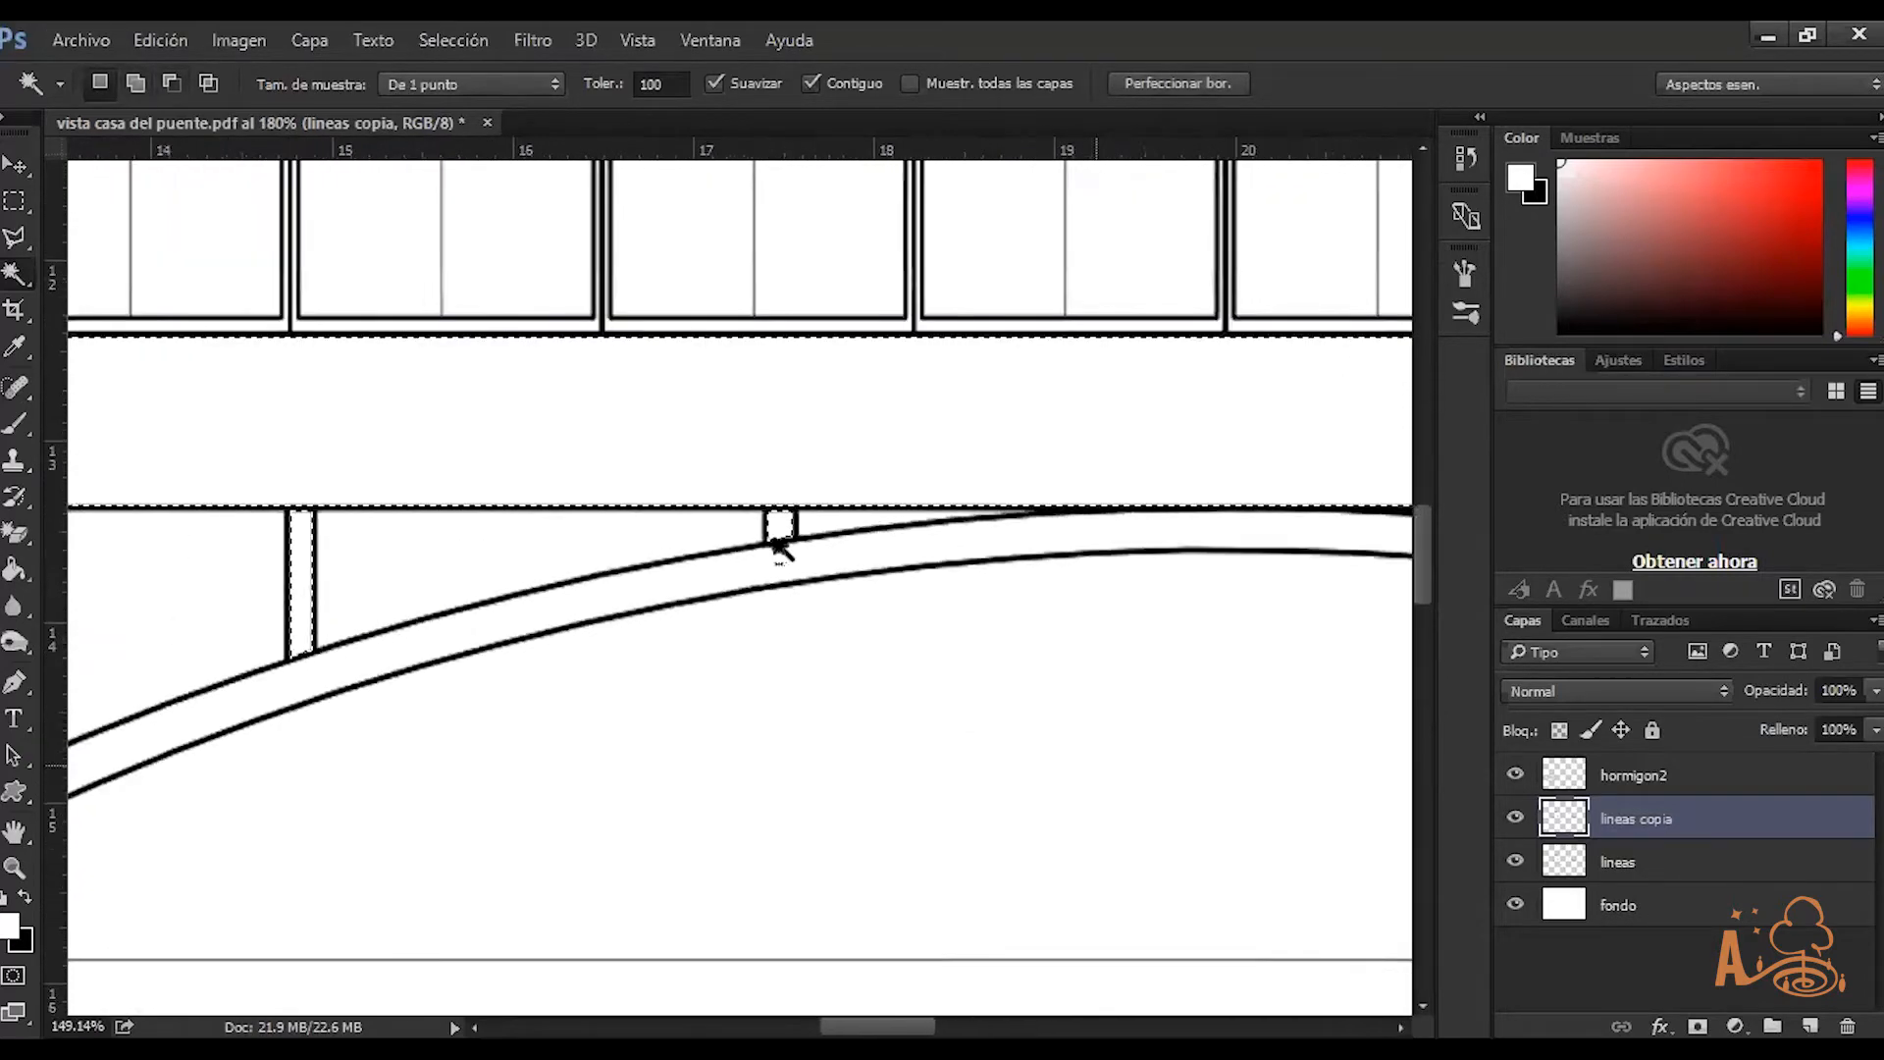
Set the Magic Wand tolerance to 50 and add the small support just right of the arch's crown to the selection
scroll(1178, 535, "up", 3)
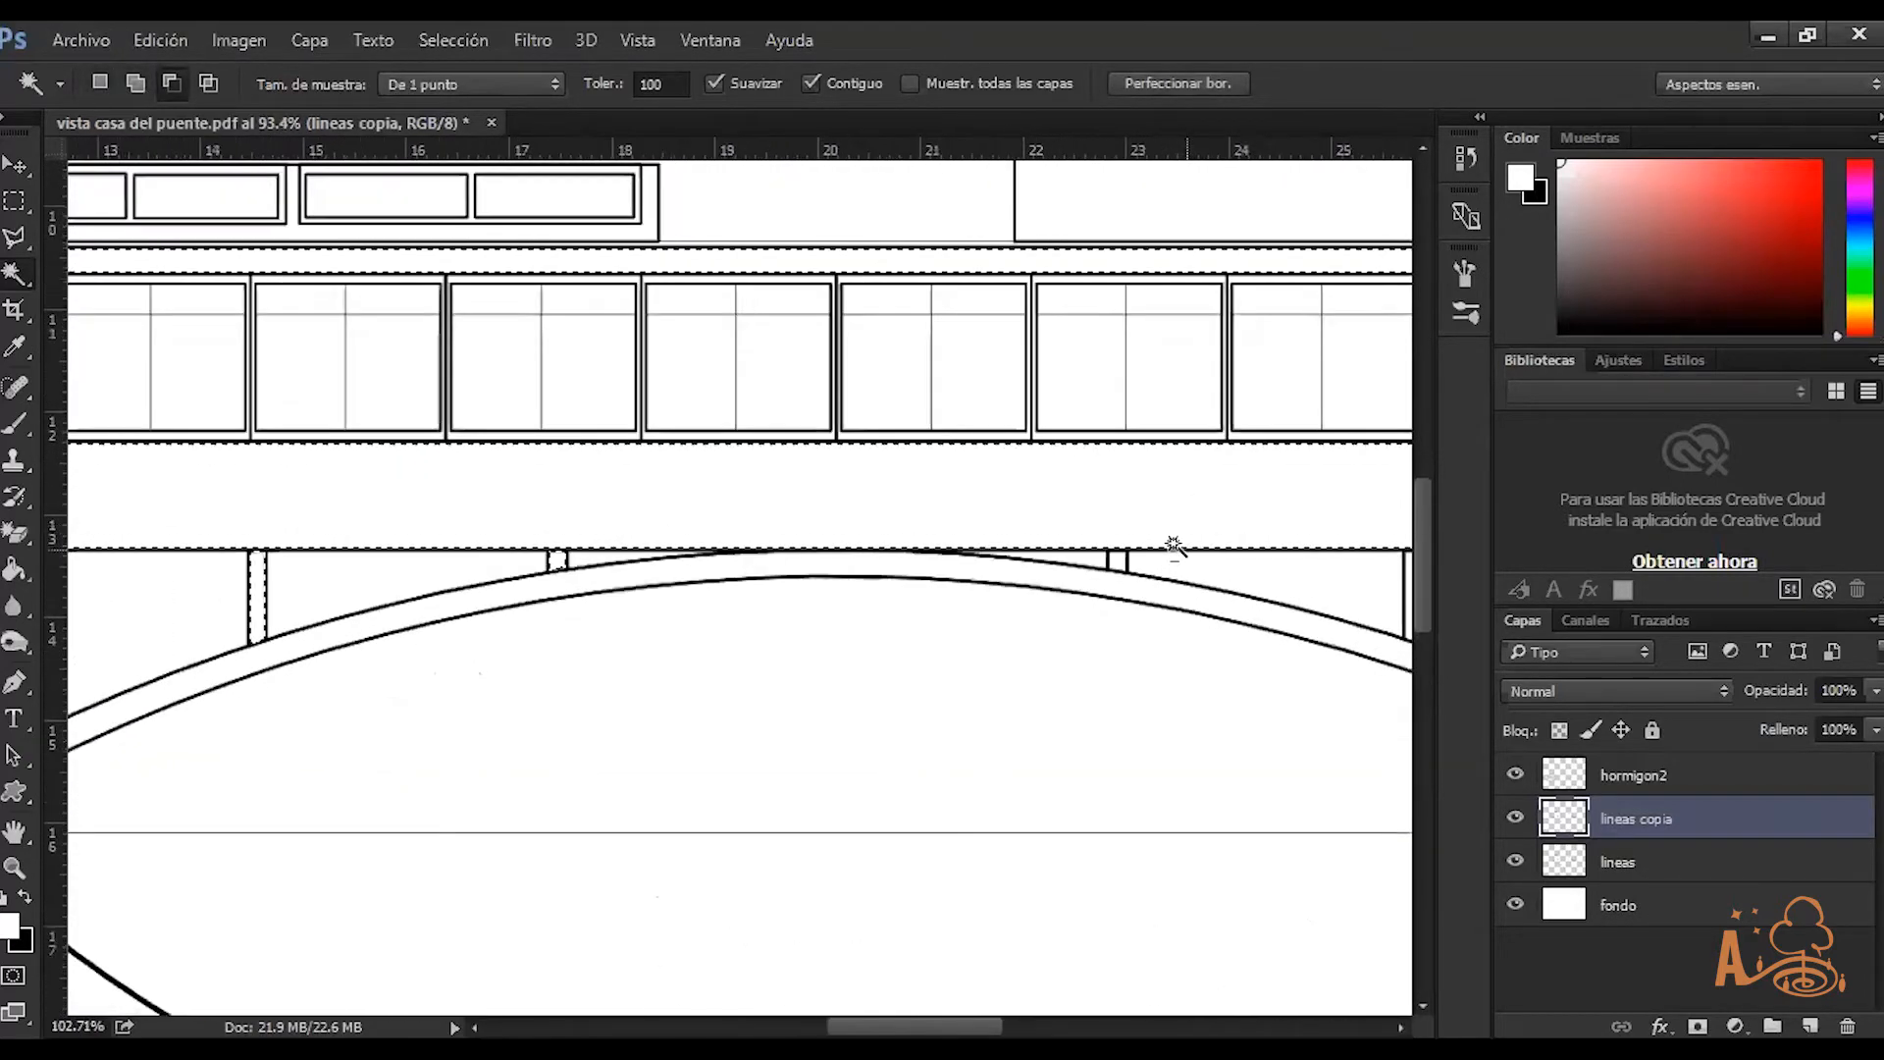
left_click(672, 88)
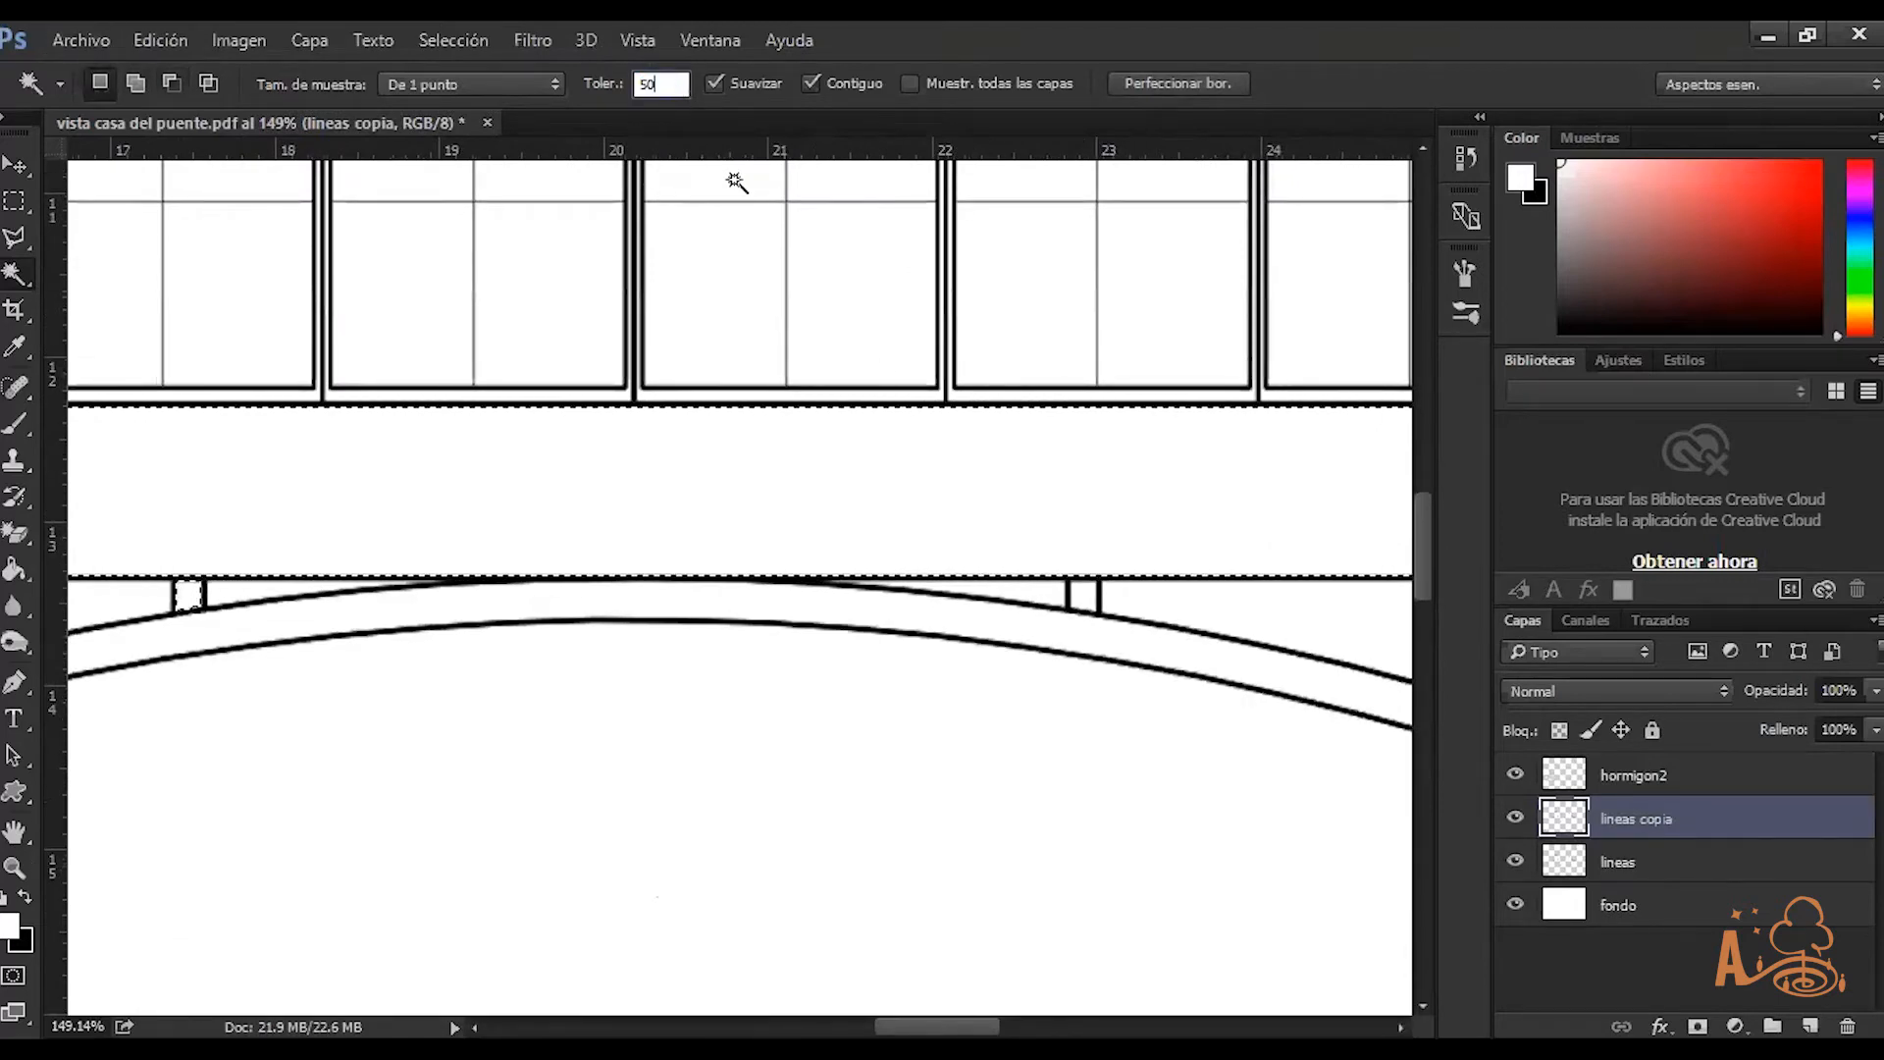
scroll(1122, 589, "up", 3)
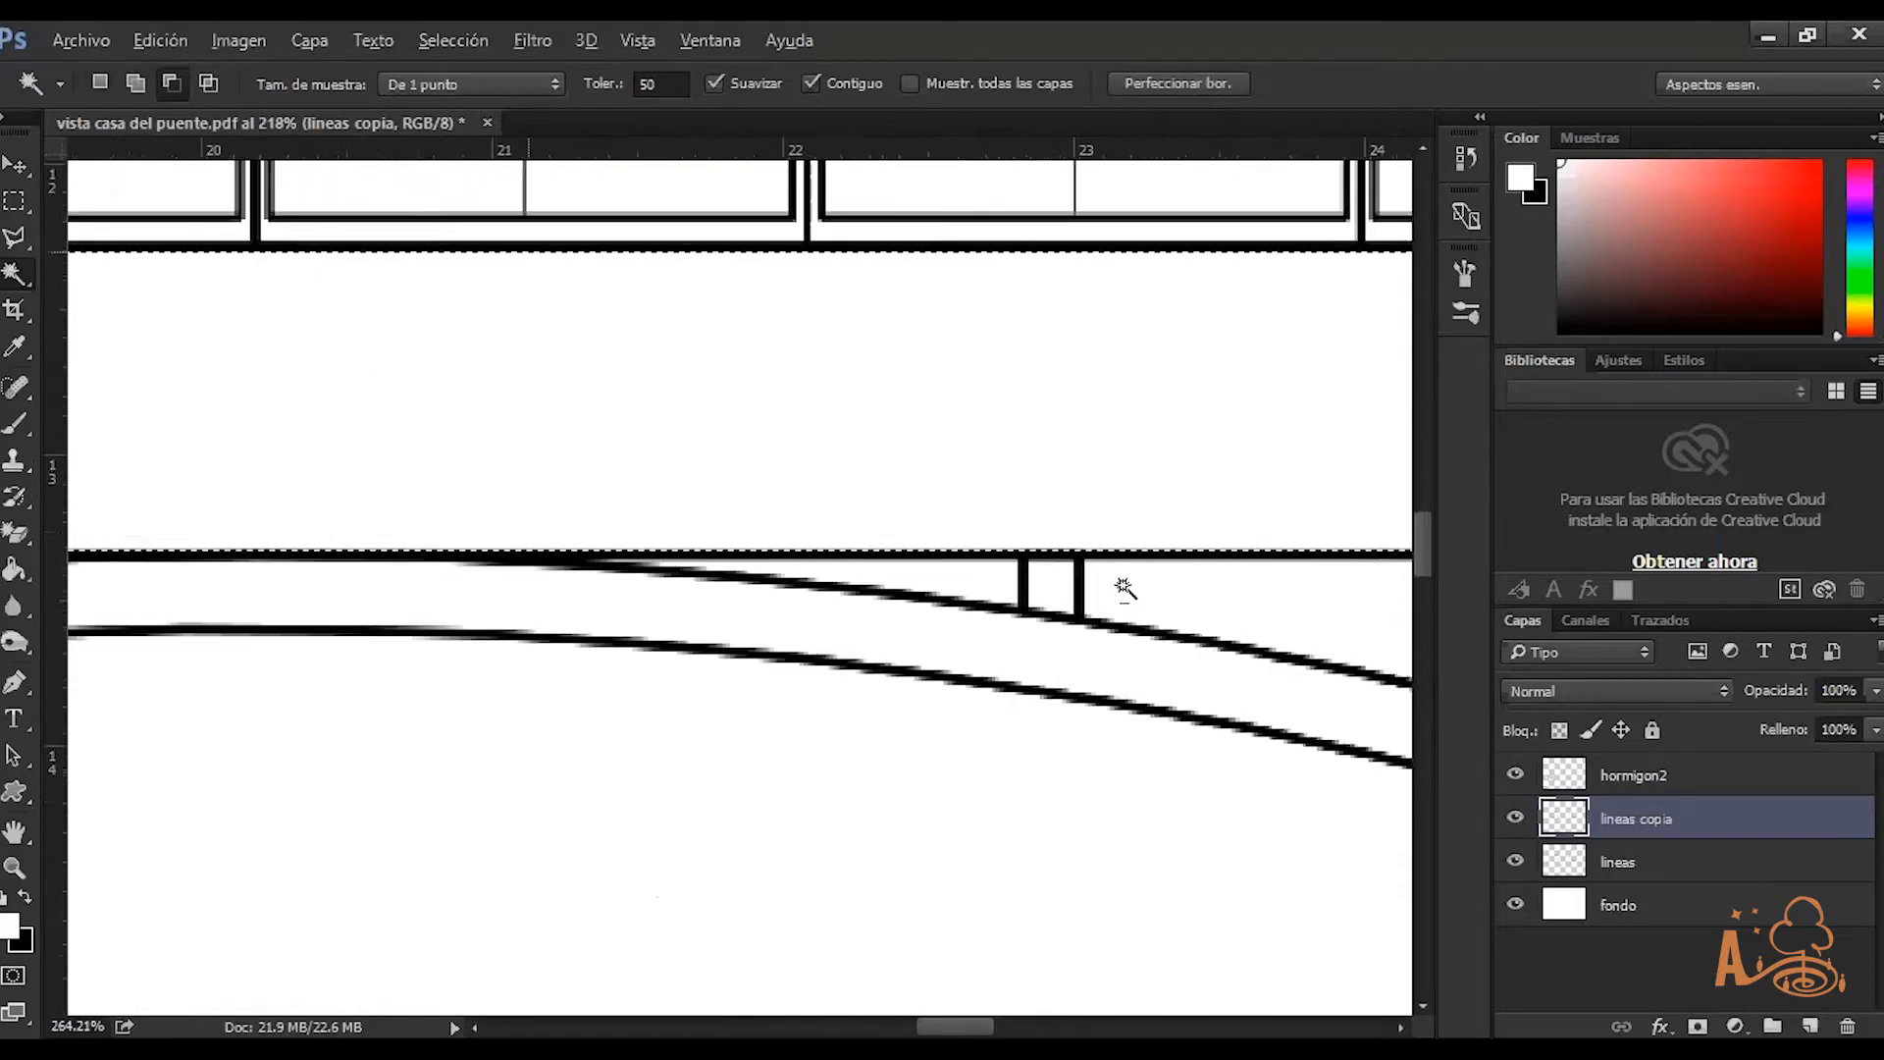
scroll(1053, 586, "down", 6)
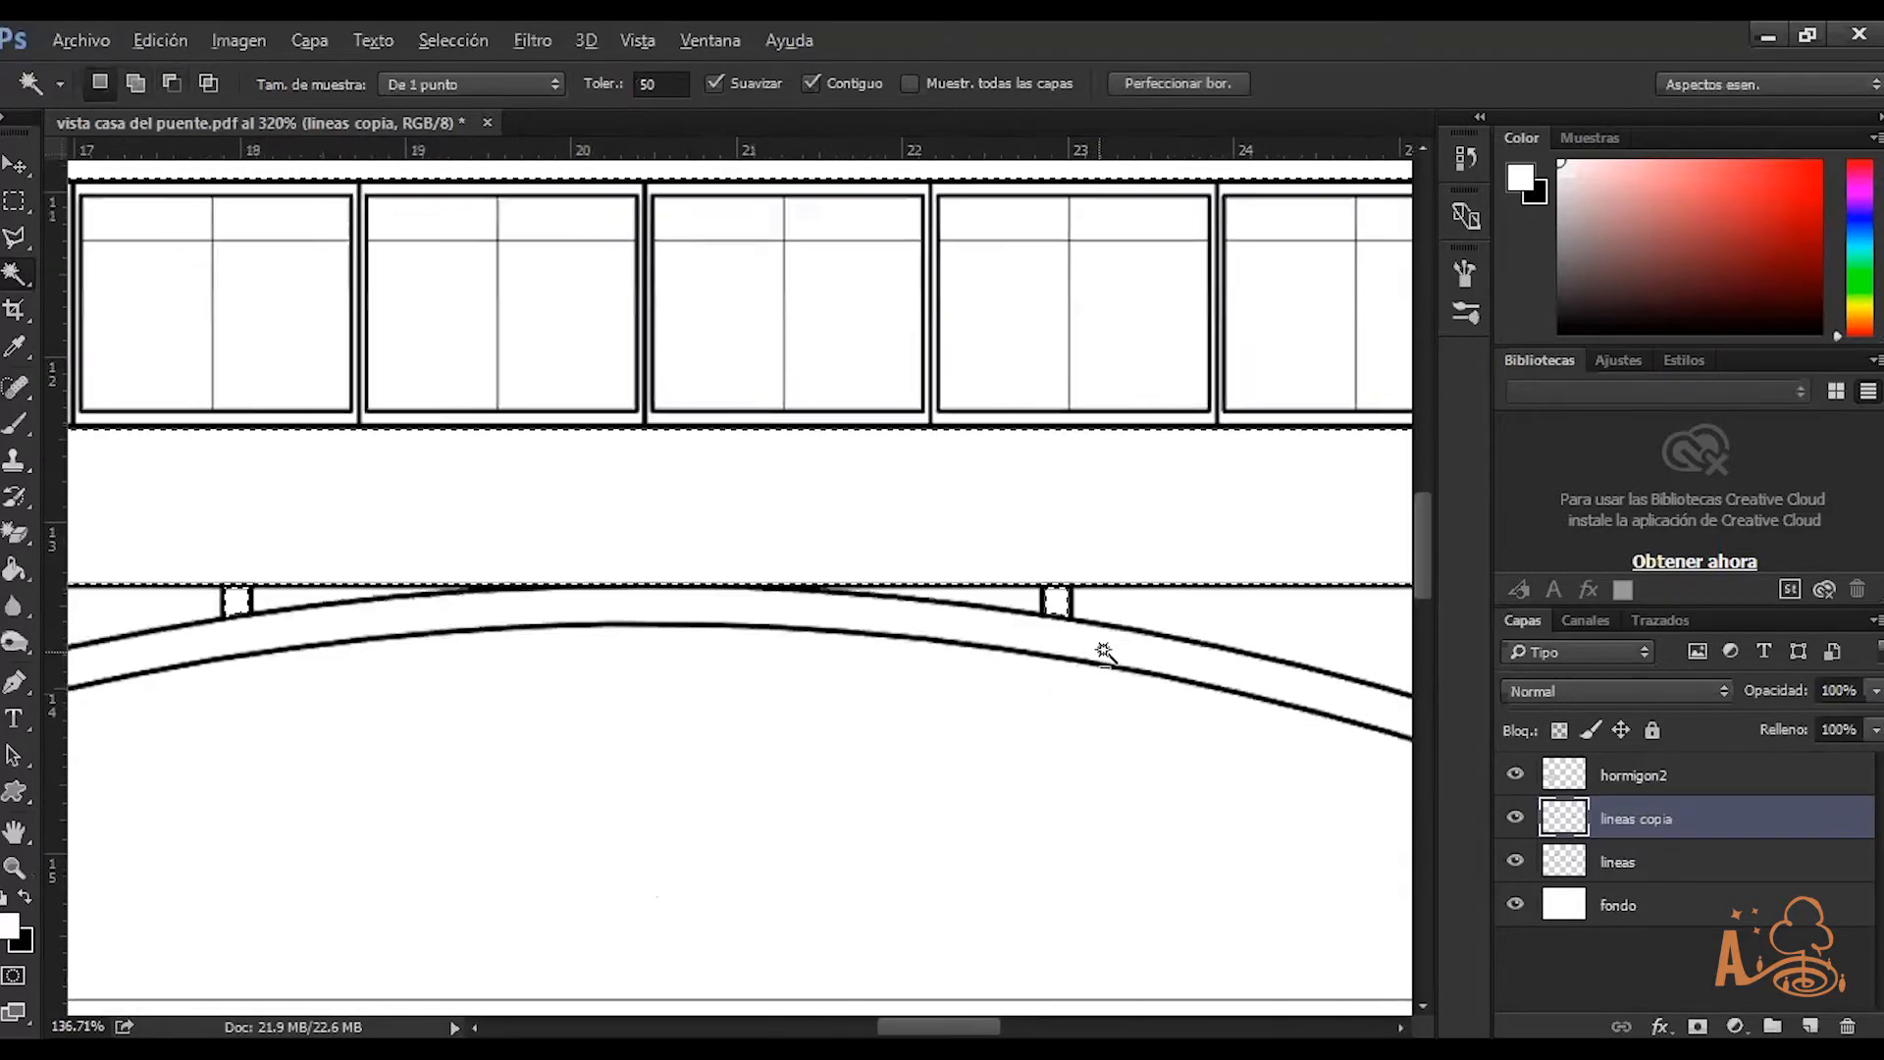
scroll(1342, 673, "up", 2)
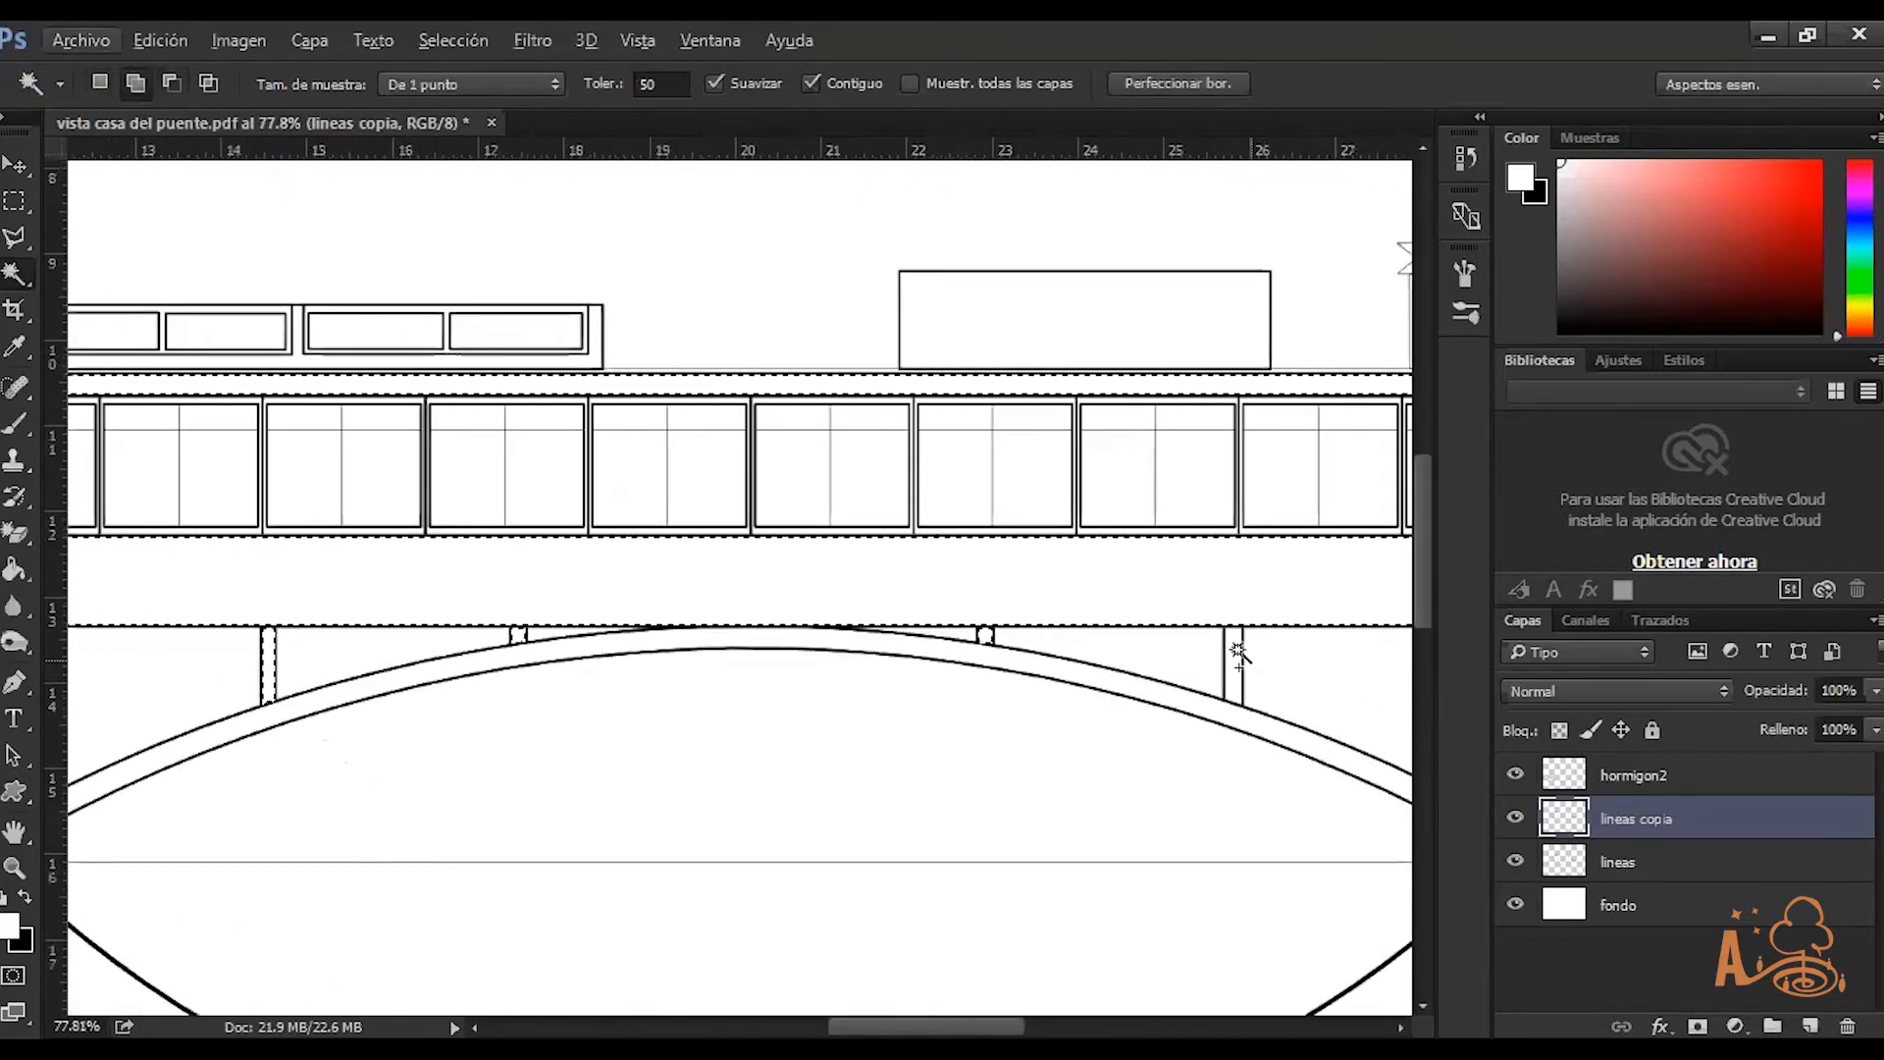
Add the narrow support on the right half of the arch and the wide right pillar to the selection
scroll(1224, 714, "down", 2)
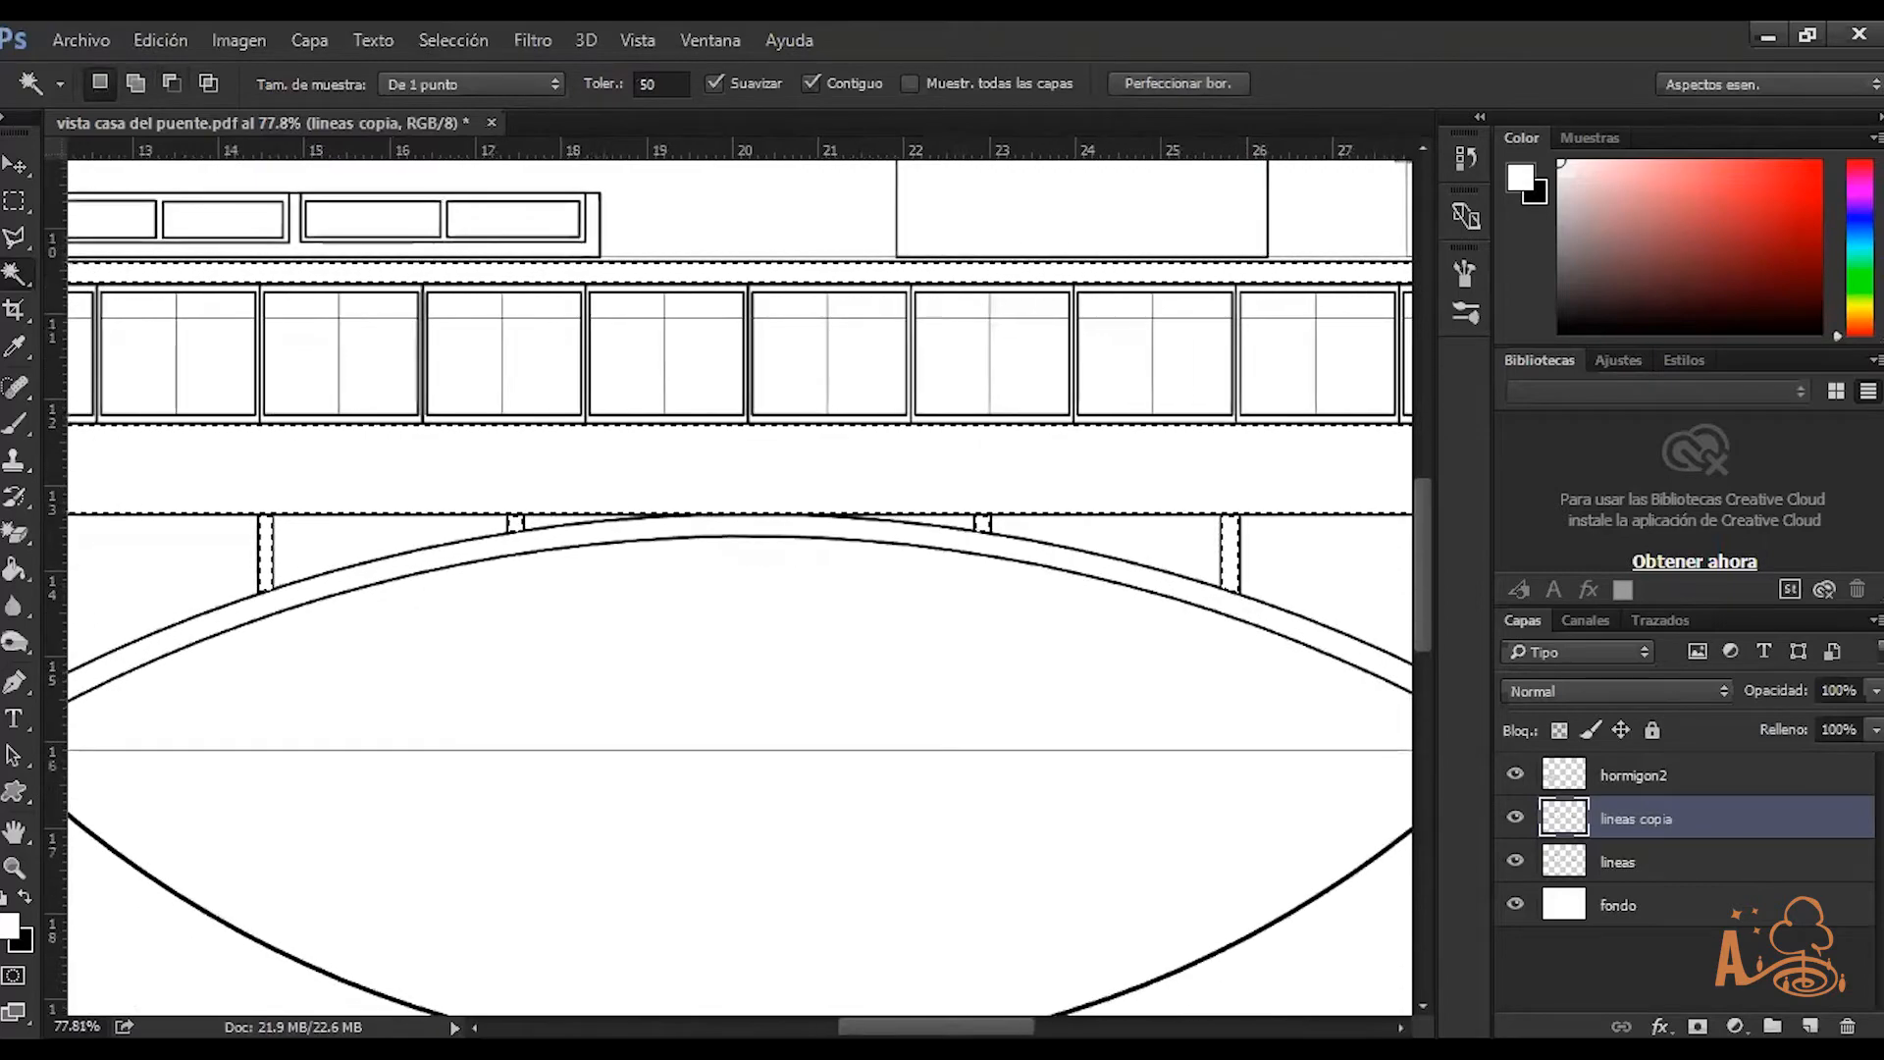
scroll(1052, 577, "right", 5)
left_click(1061, 613, "shift")
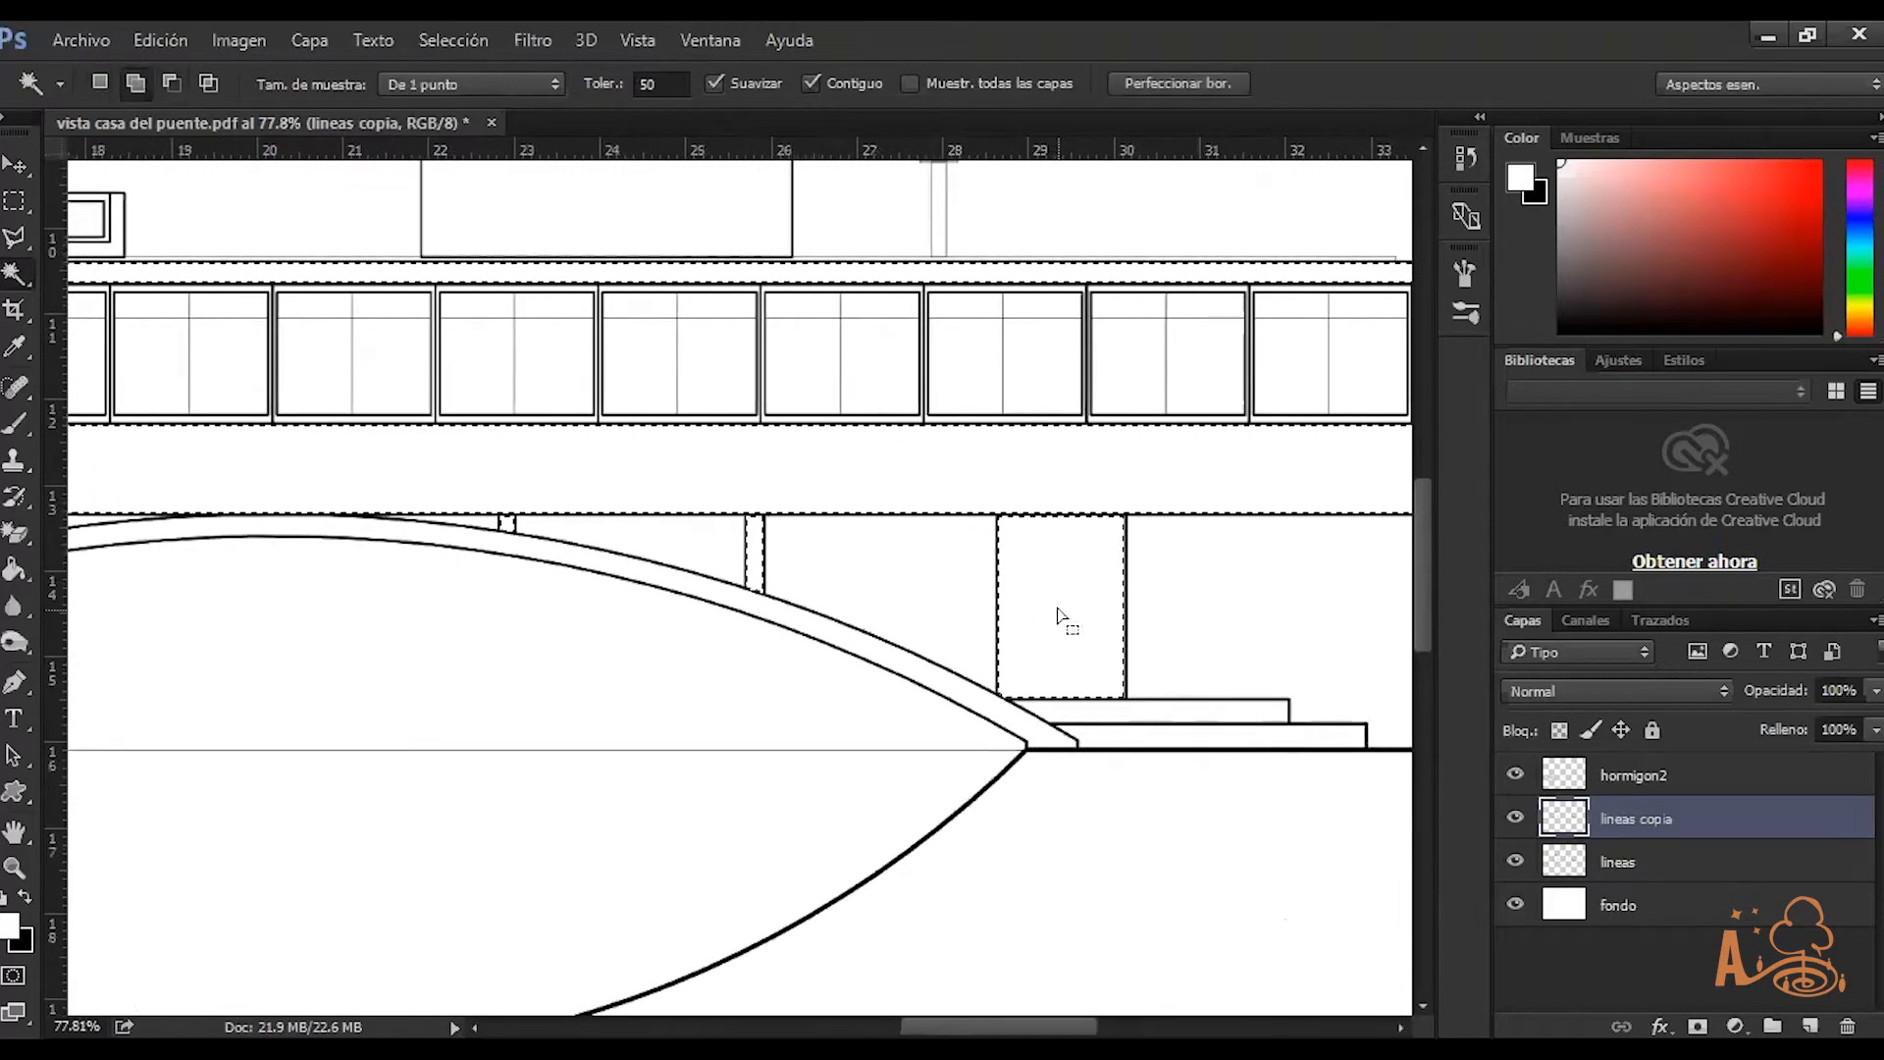
Add the curved arch band beneath the supports to the selection
scroll(1055, 663, "down", 2)
scroll(1079, 701, "up", 1)
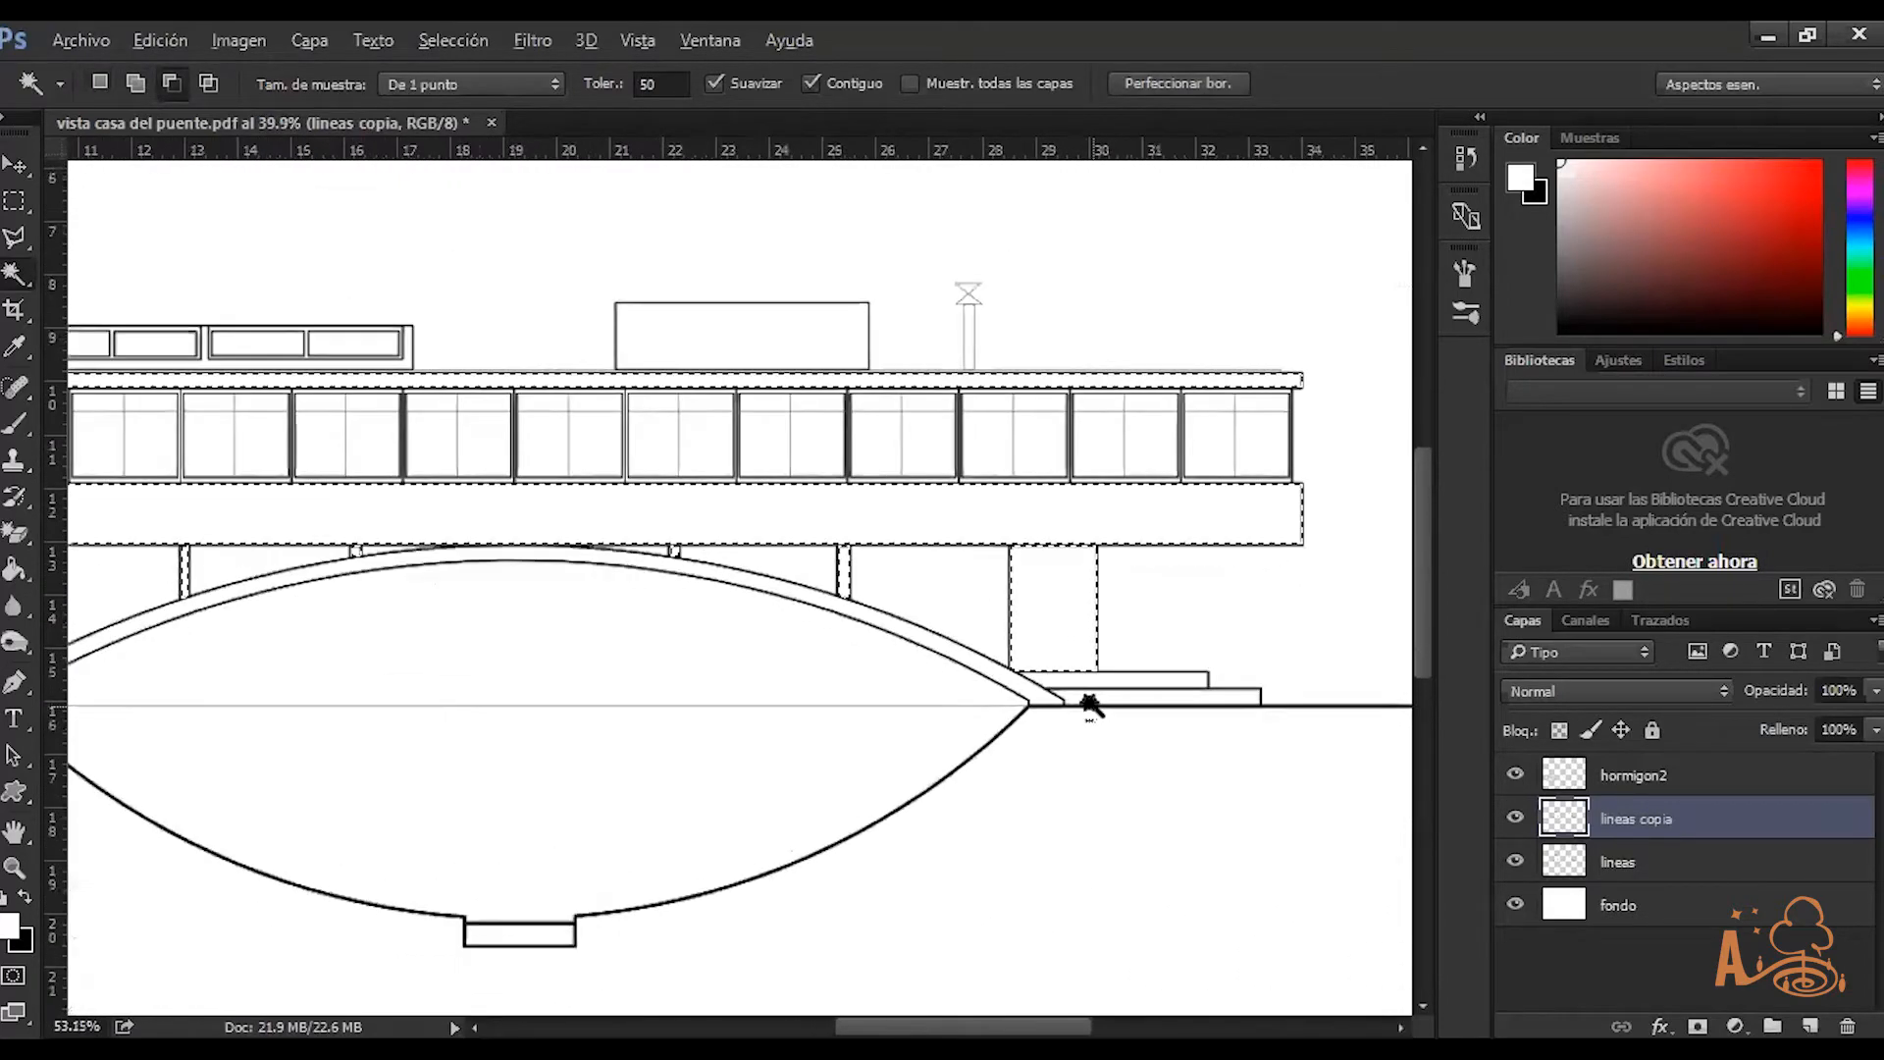
scroll(819, 595, "up", 1)
left_click(840, 616, "shift")
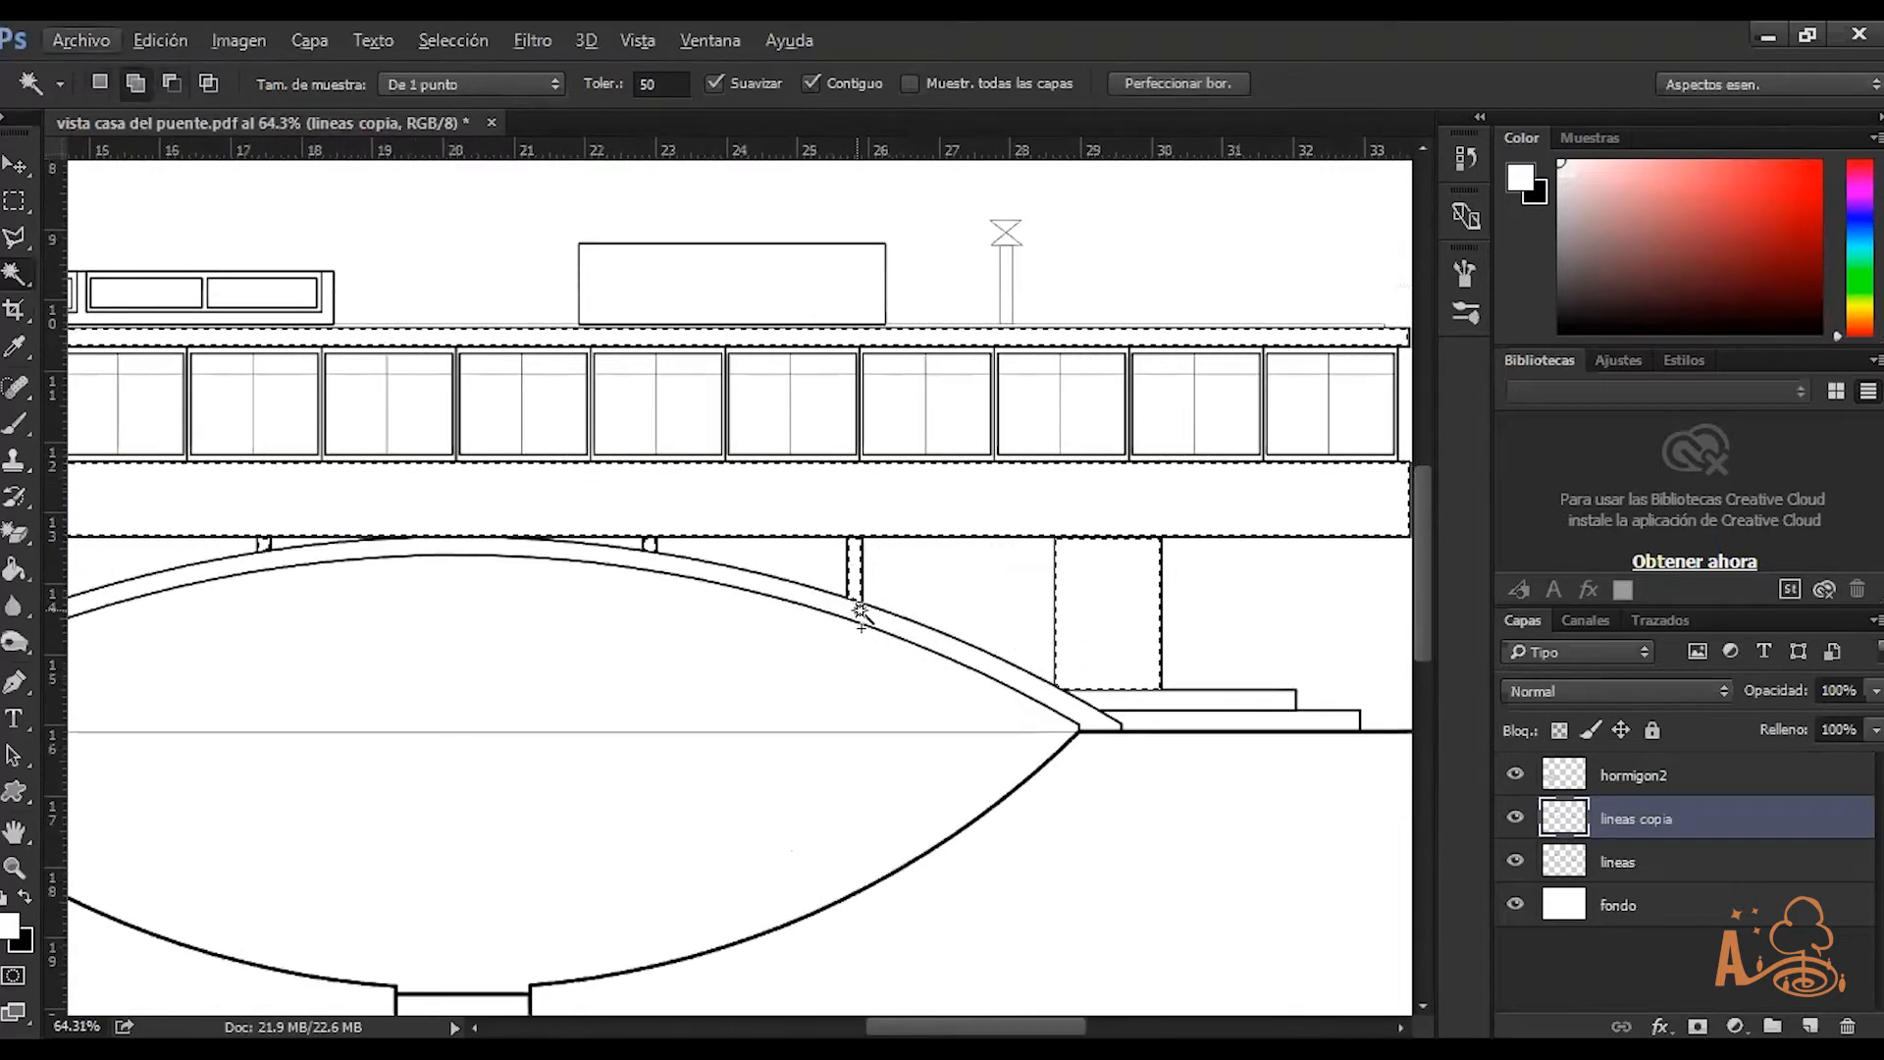
scroll(889, 587, "down", 2)
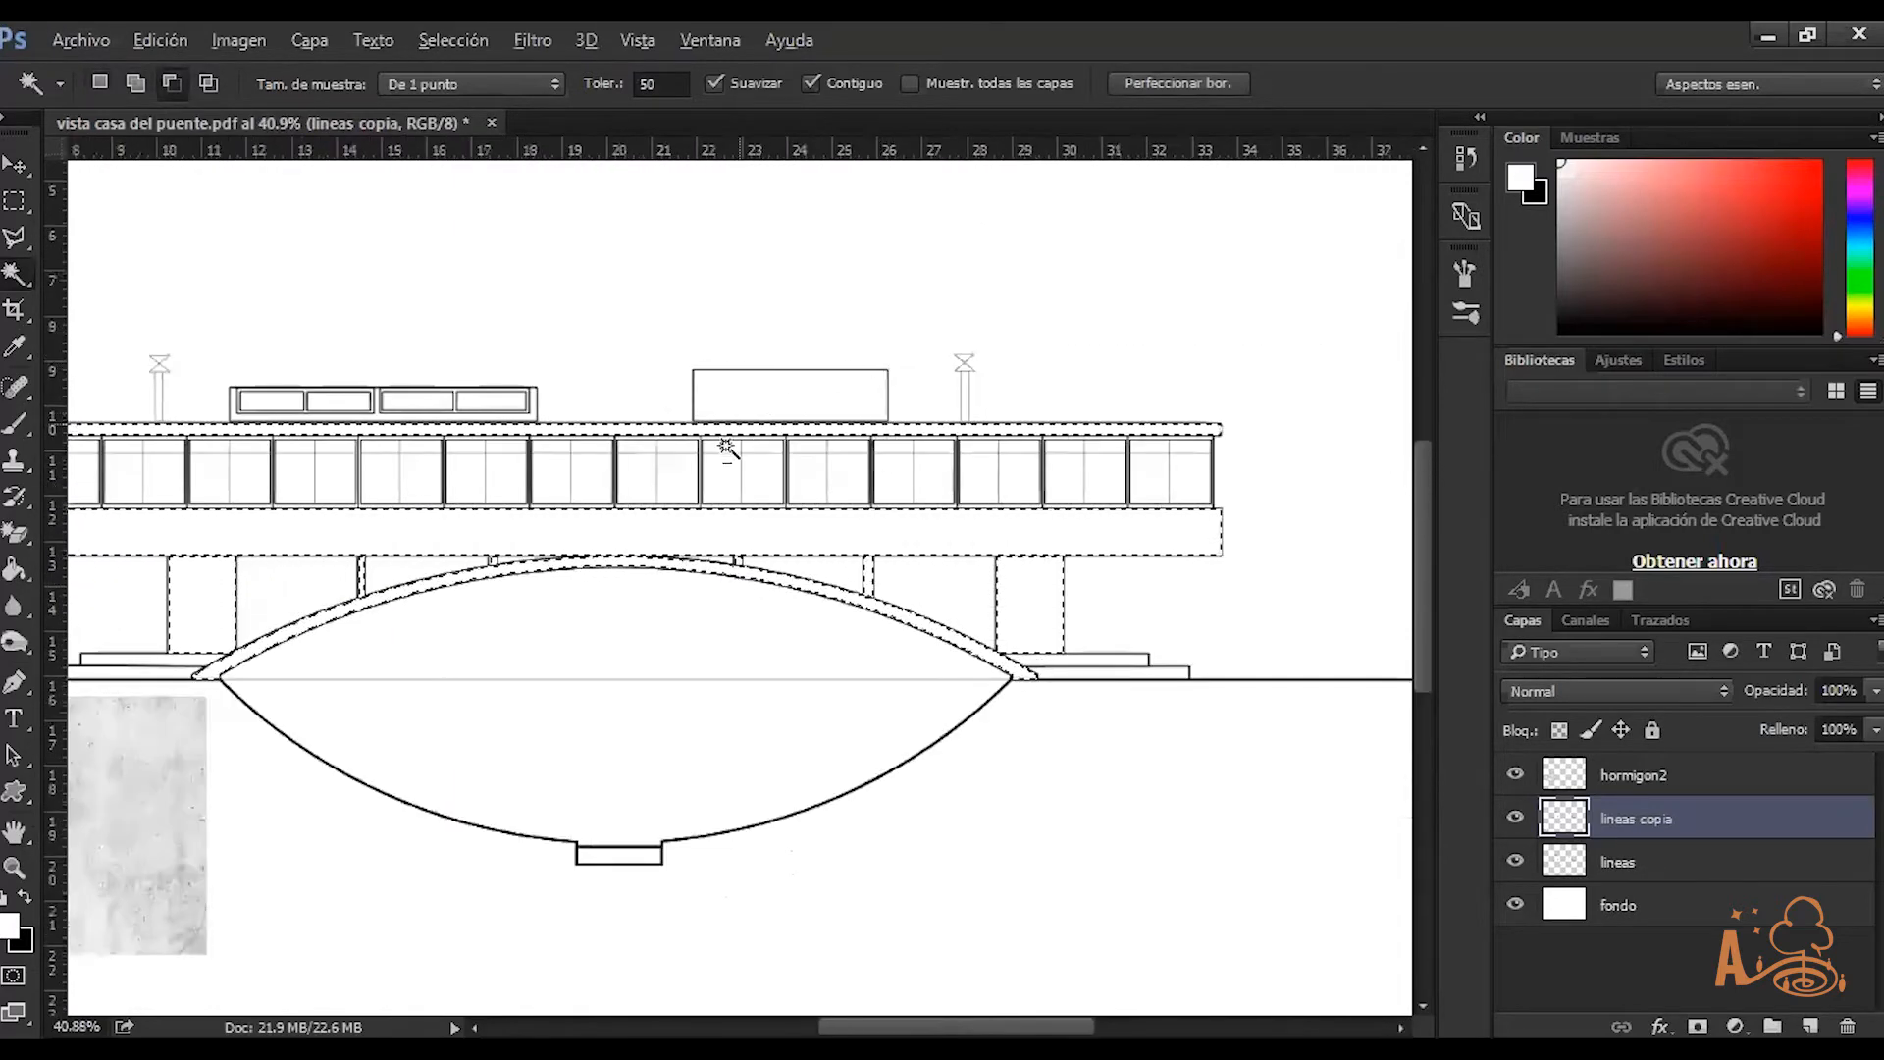
scroll(726, 447, "down", 1)
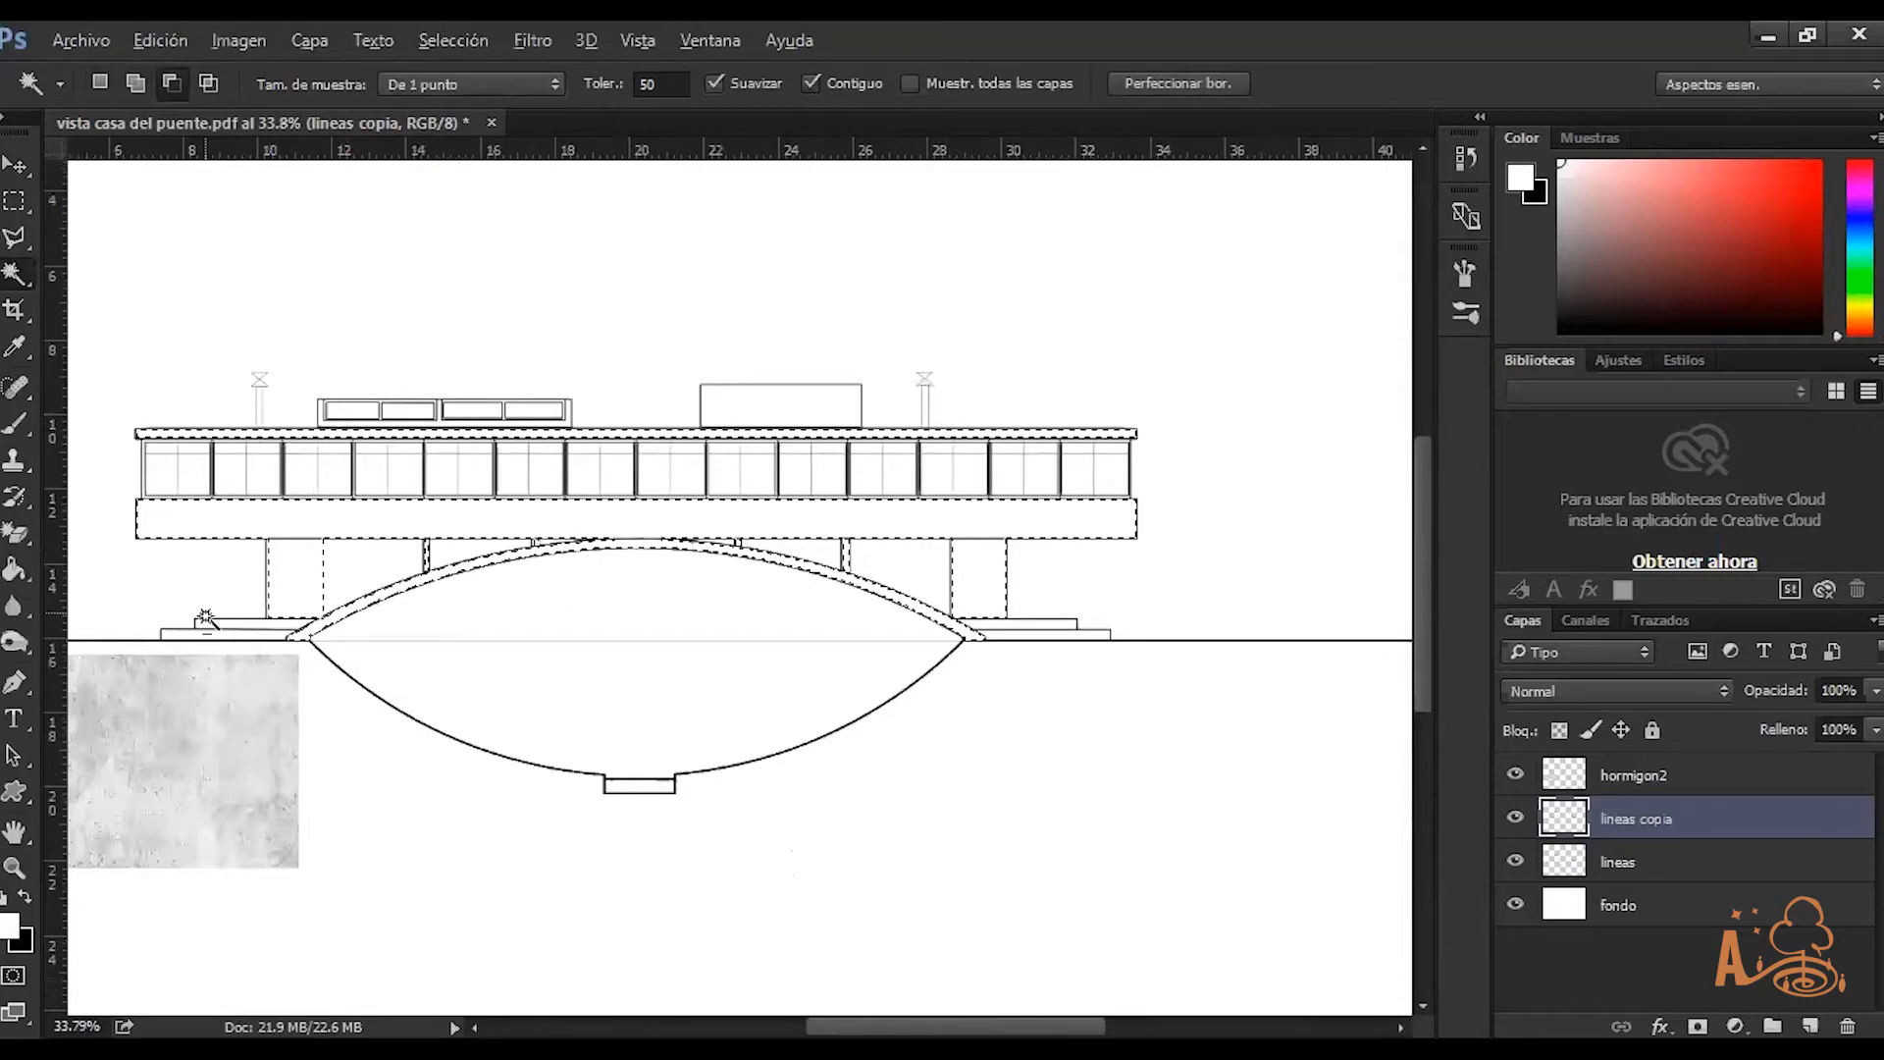
Add the stepped base slabs at both ends of the arch to the selection
scroll(206, 621, "up", 5)
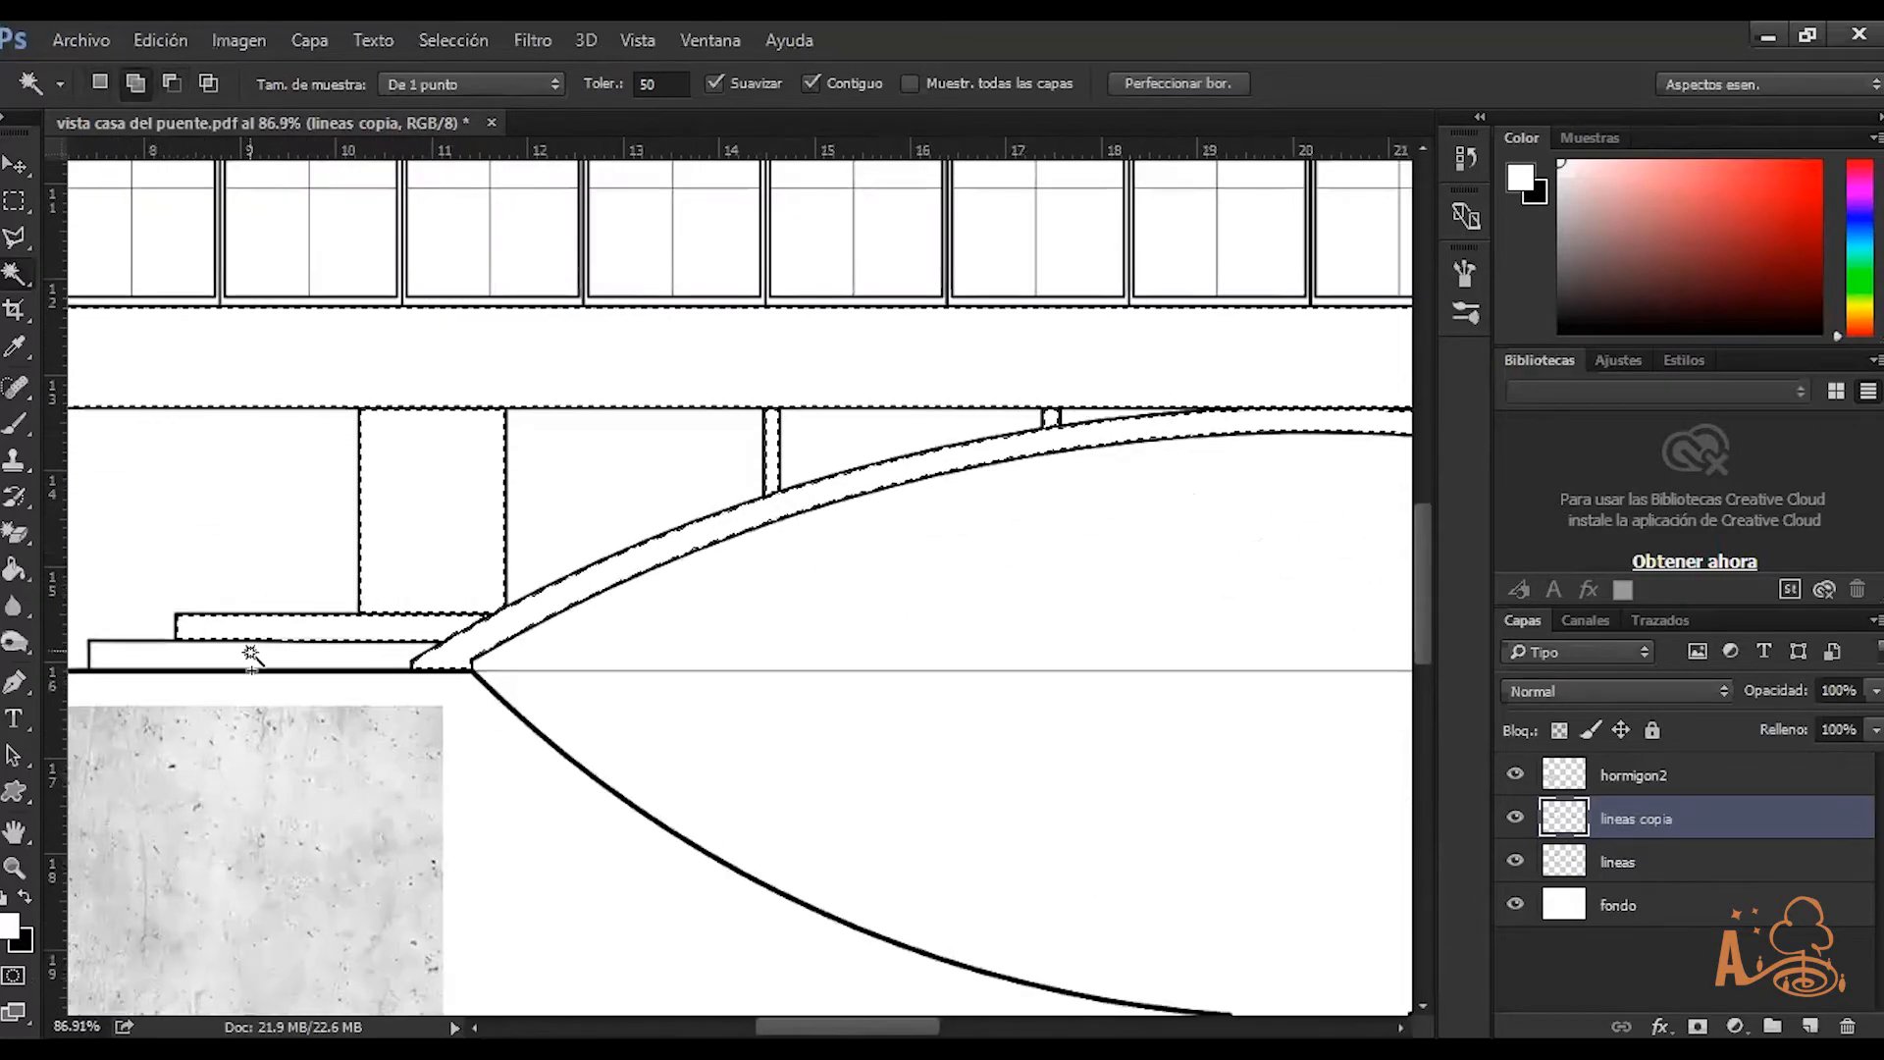
scroll(402, 651, "down", 3)
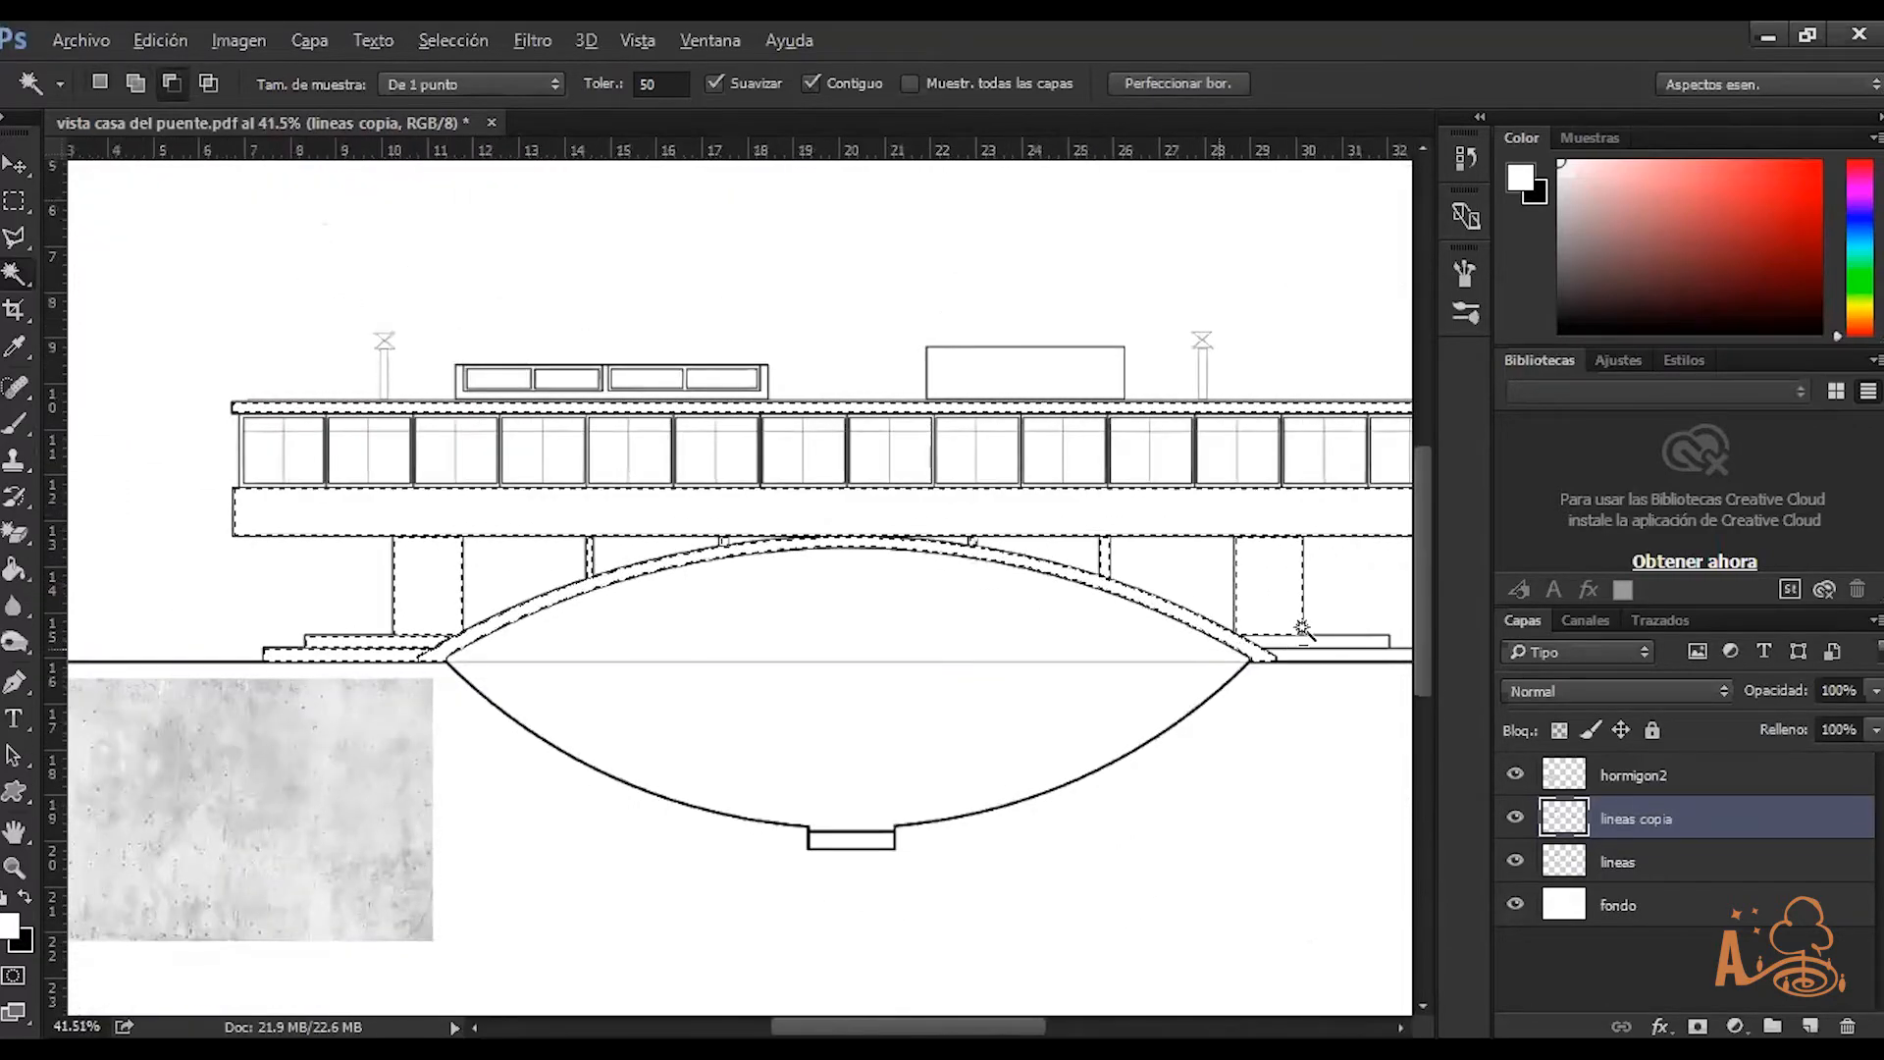
scroll(1302, 628, "up", 2)
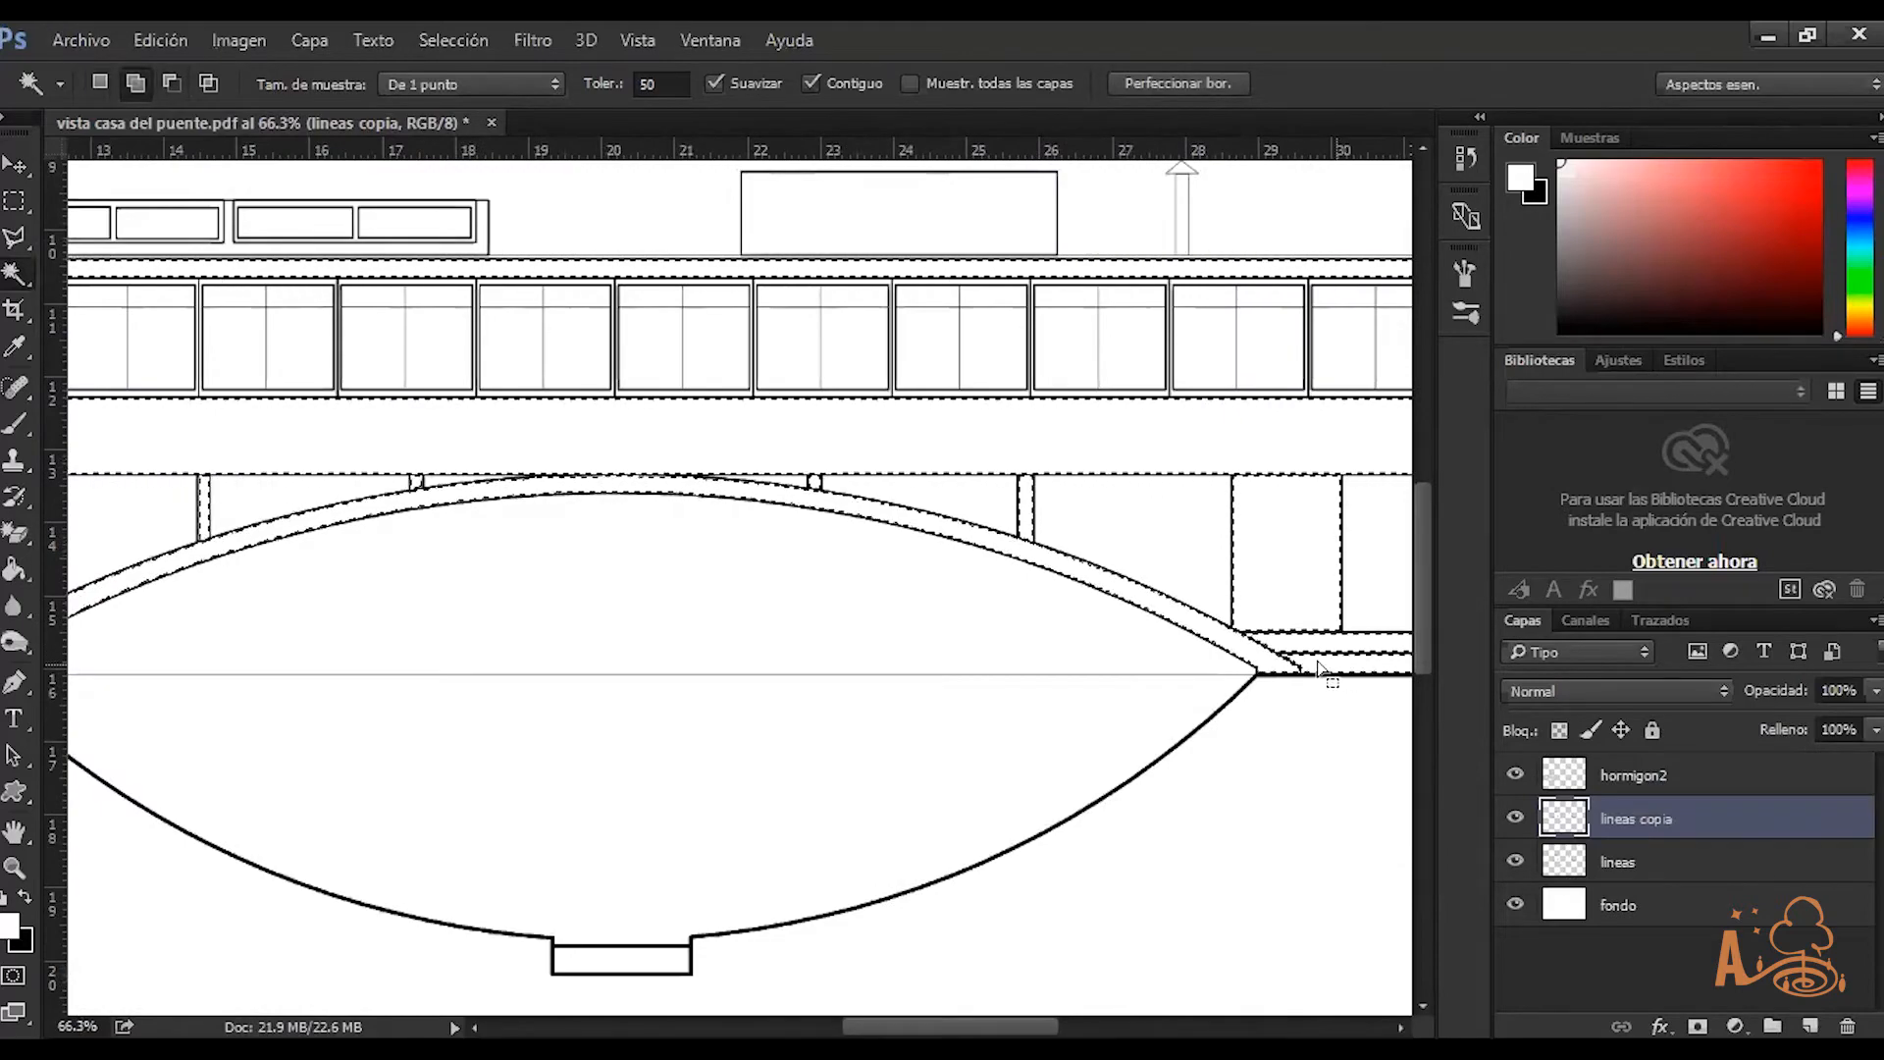
scroll(1085, 546, "down", 3)
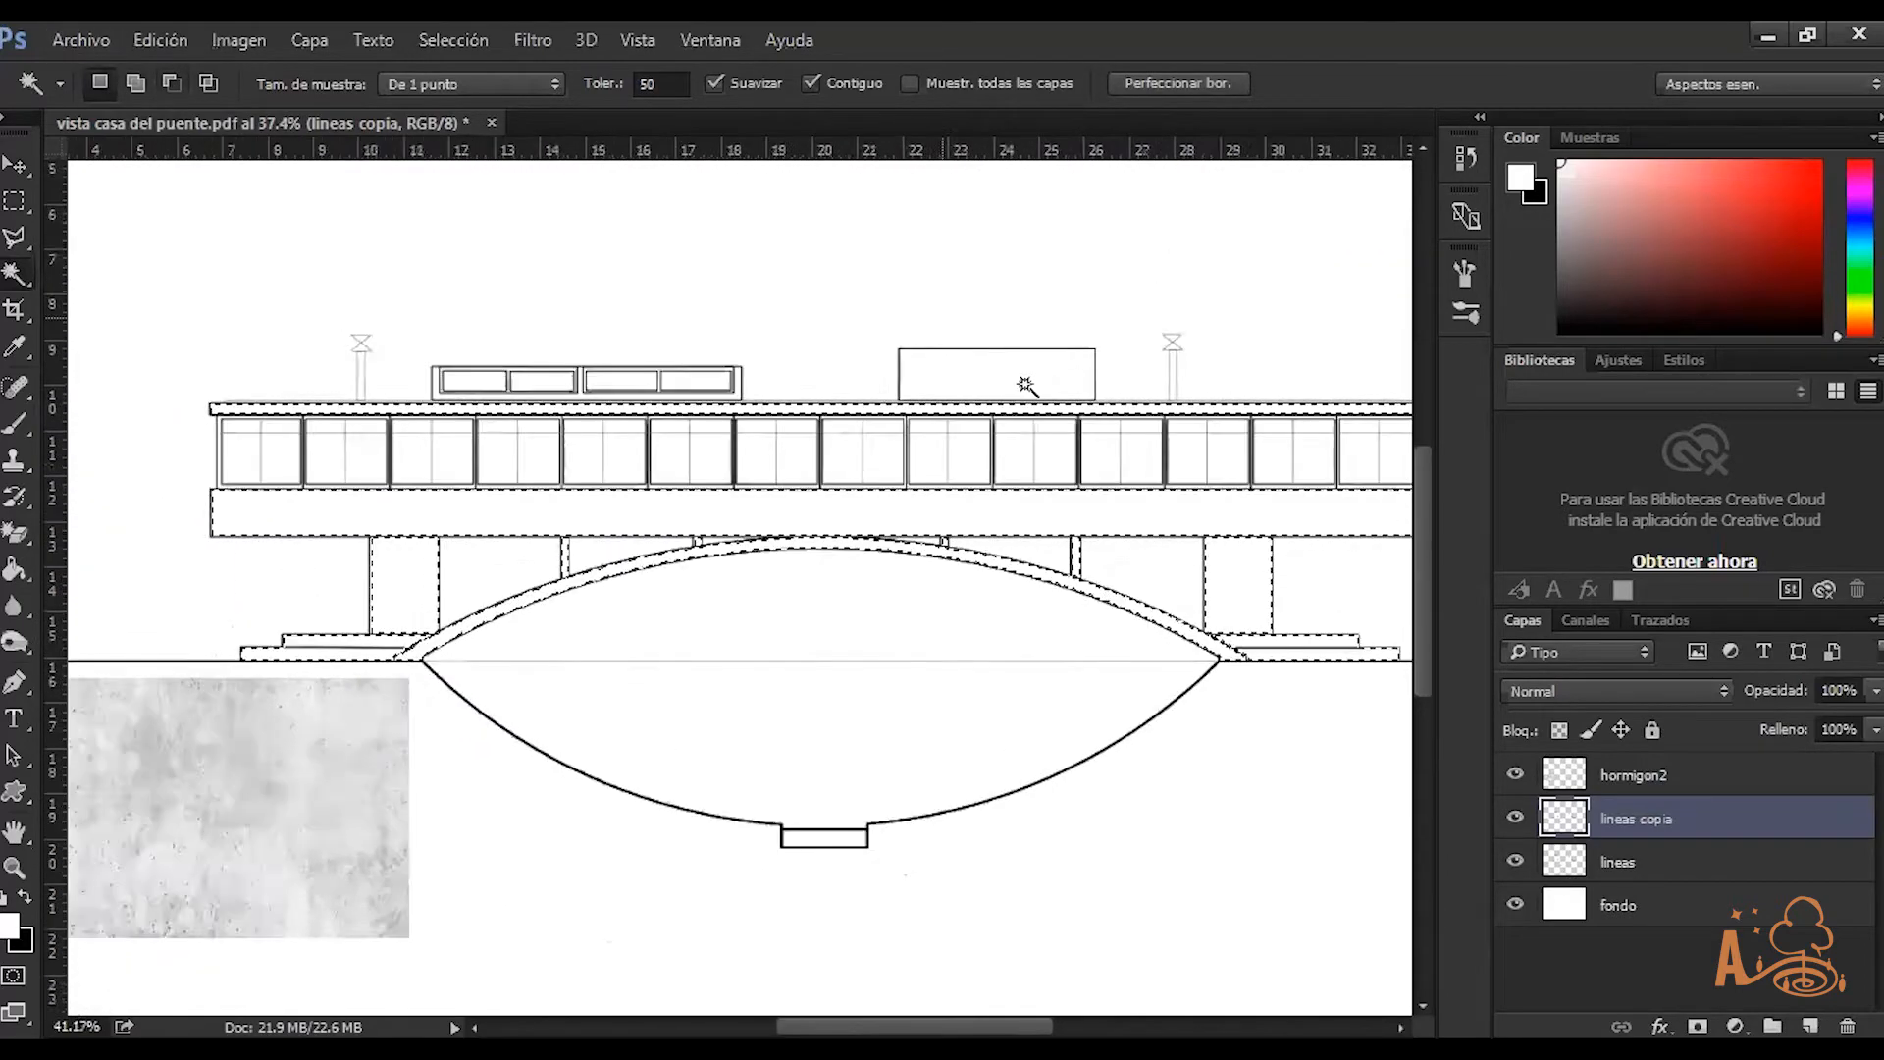
Add the plain rooftop box and the frame around the rooftop windows to the selection
scroll(1032, 371, "up", 2)
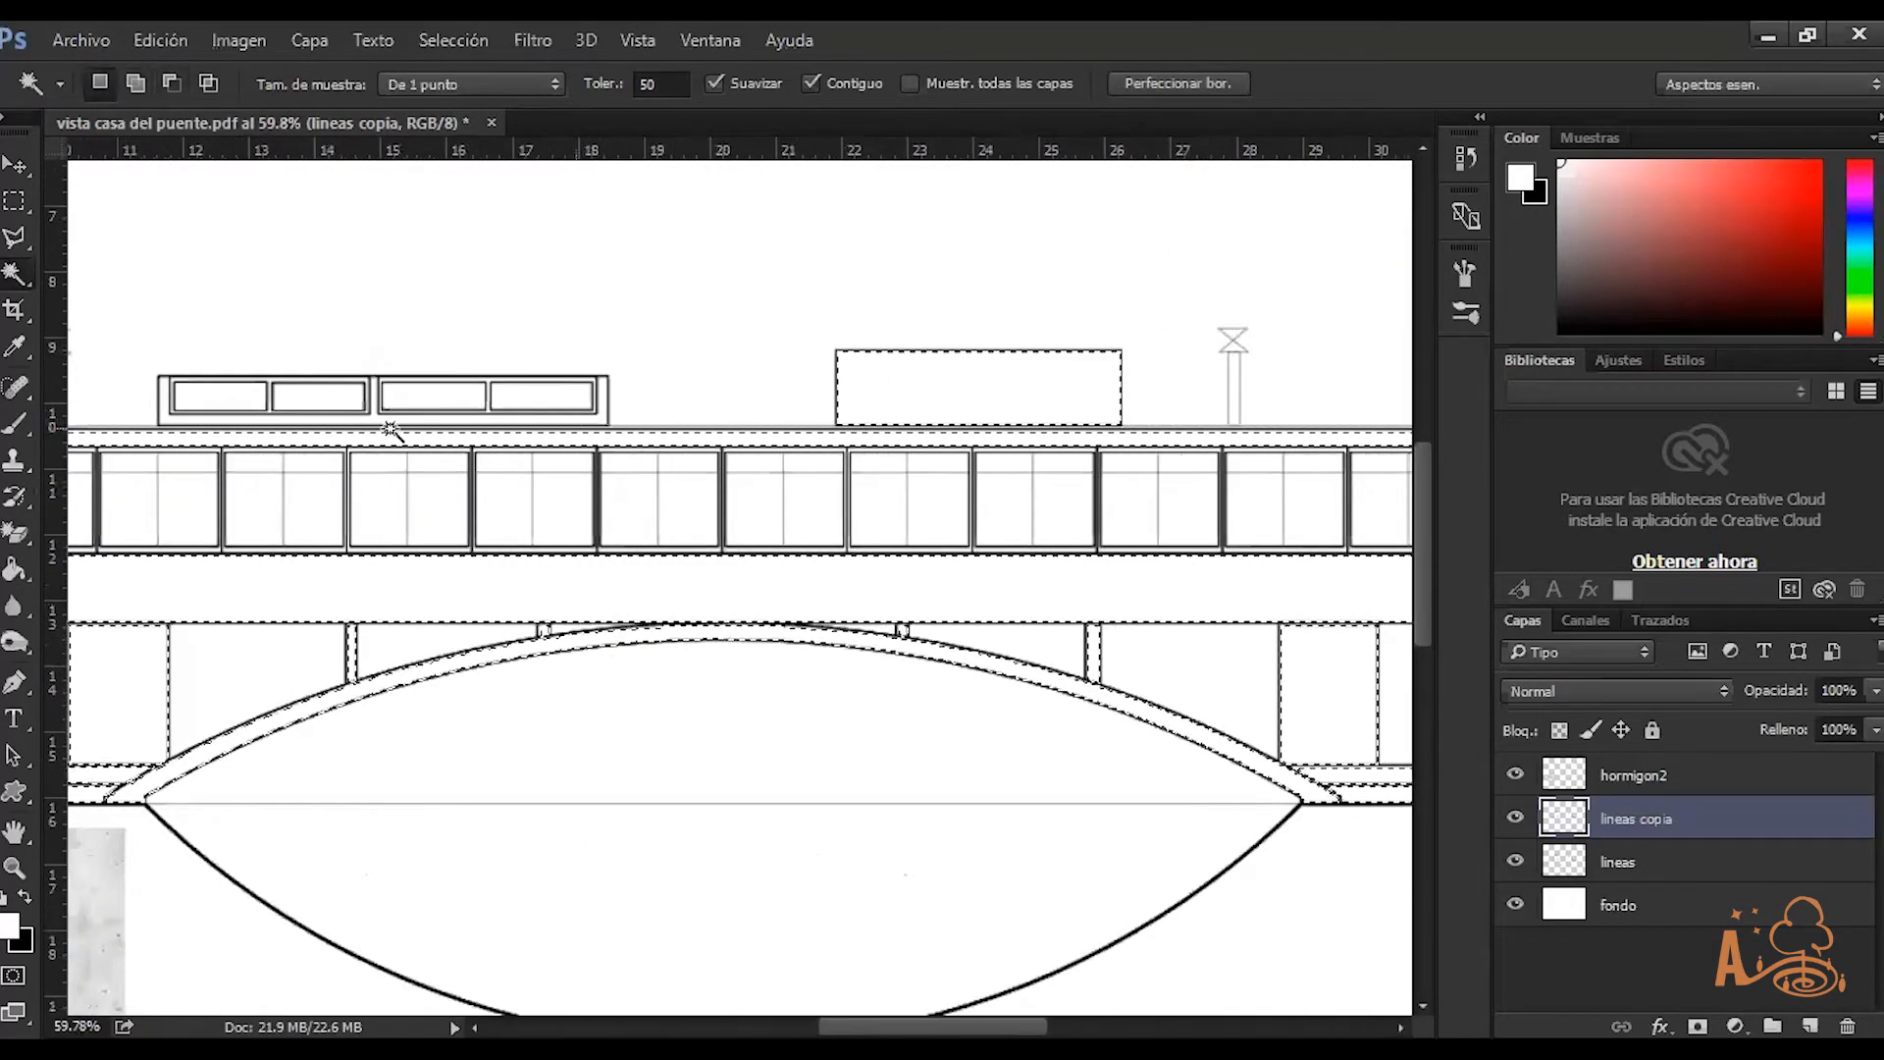
scroll(390, 429, "up", 3)
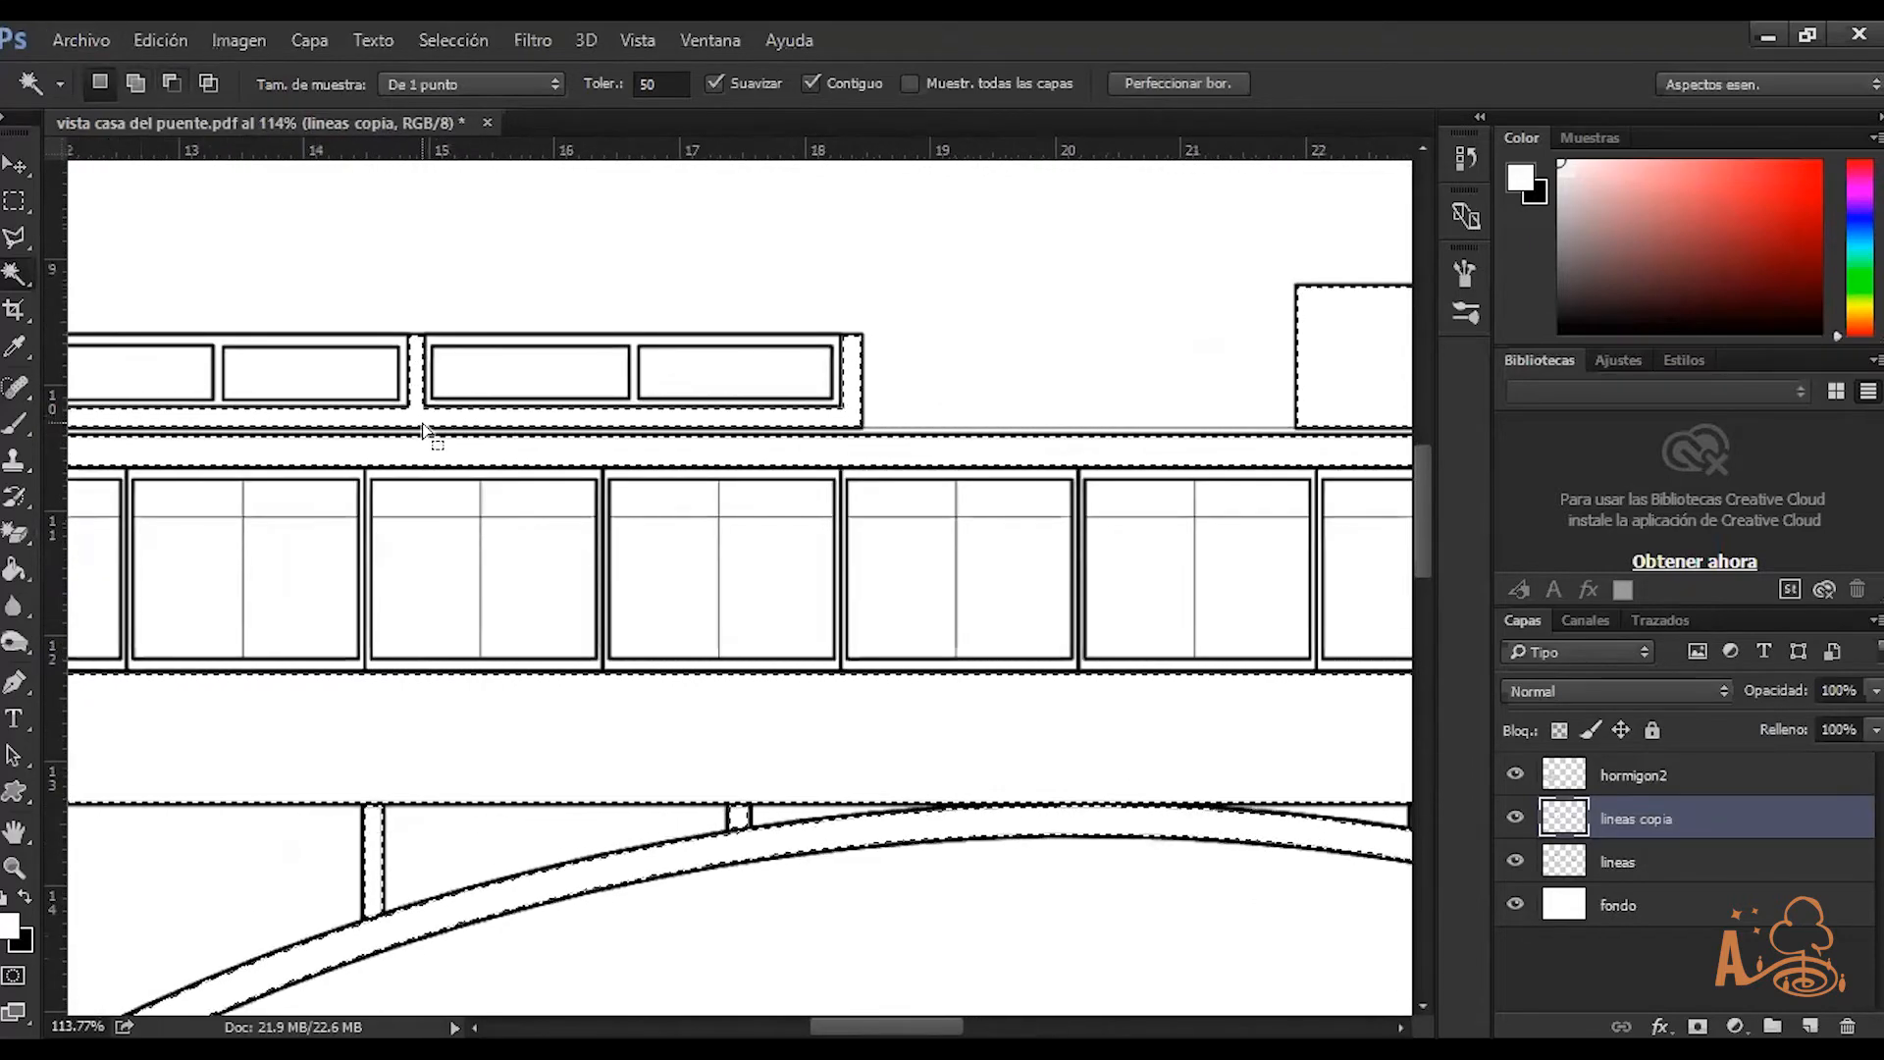
scroll(424, 431, "down", 4)
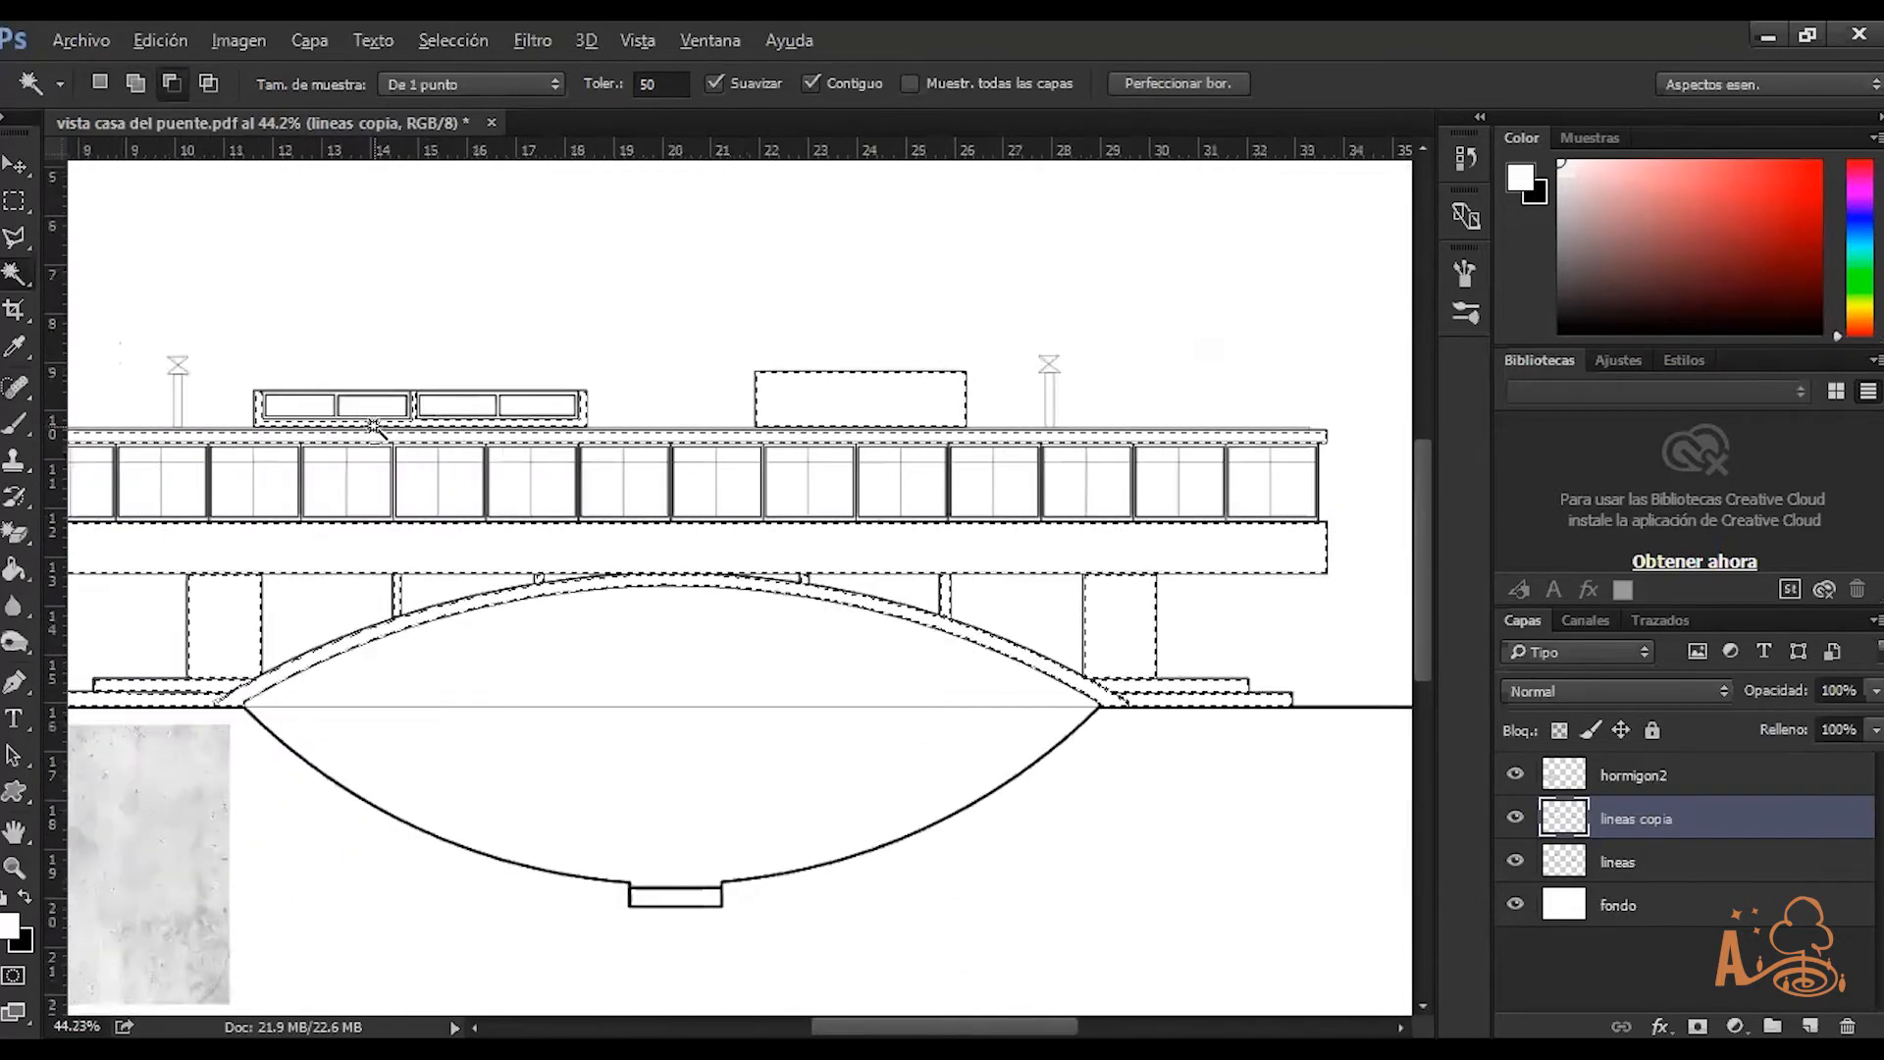
scroll(373, 425, "down", 2)
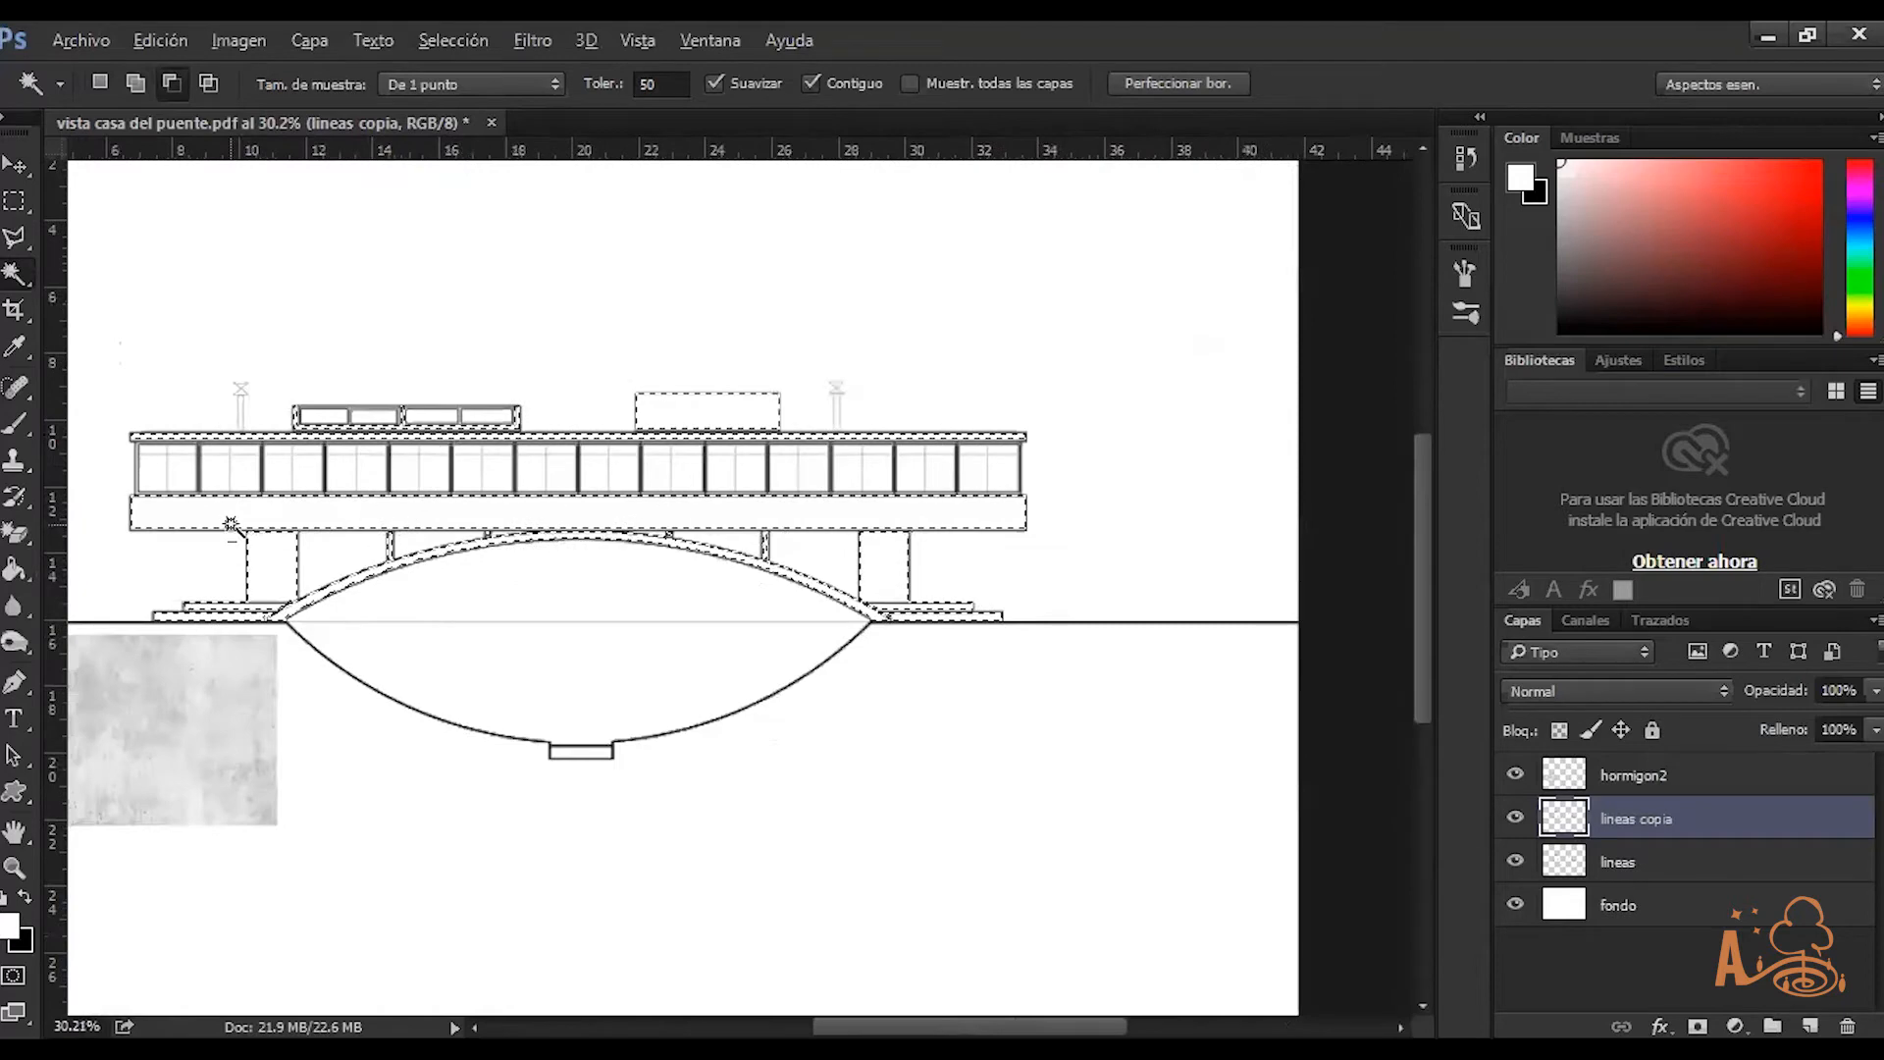
scroll(235, 550, "down", 1)
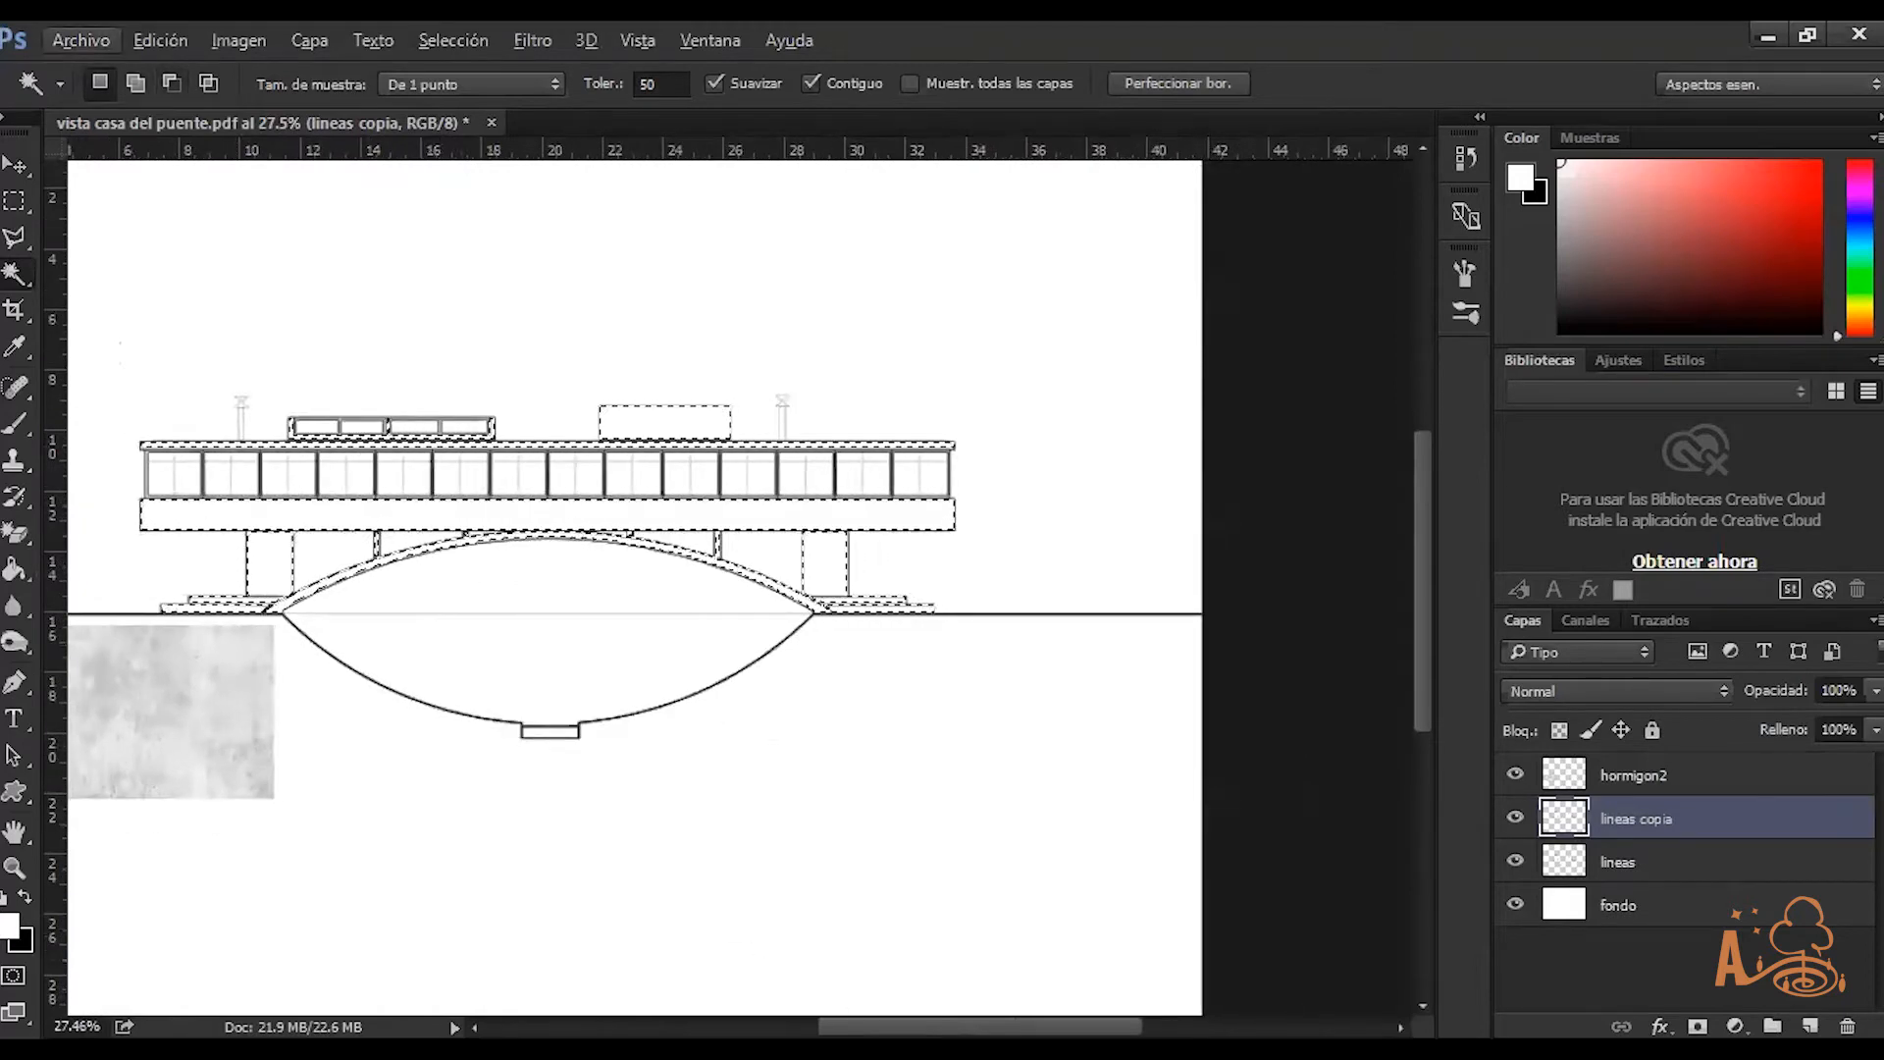
left_click_drag(885, 1026, 831, 1026)
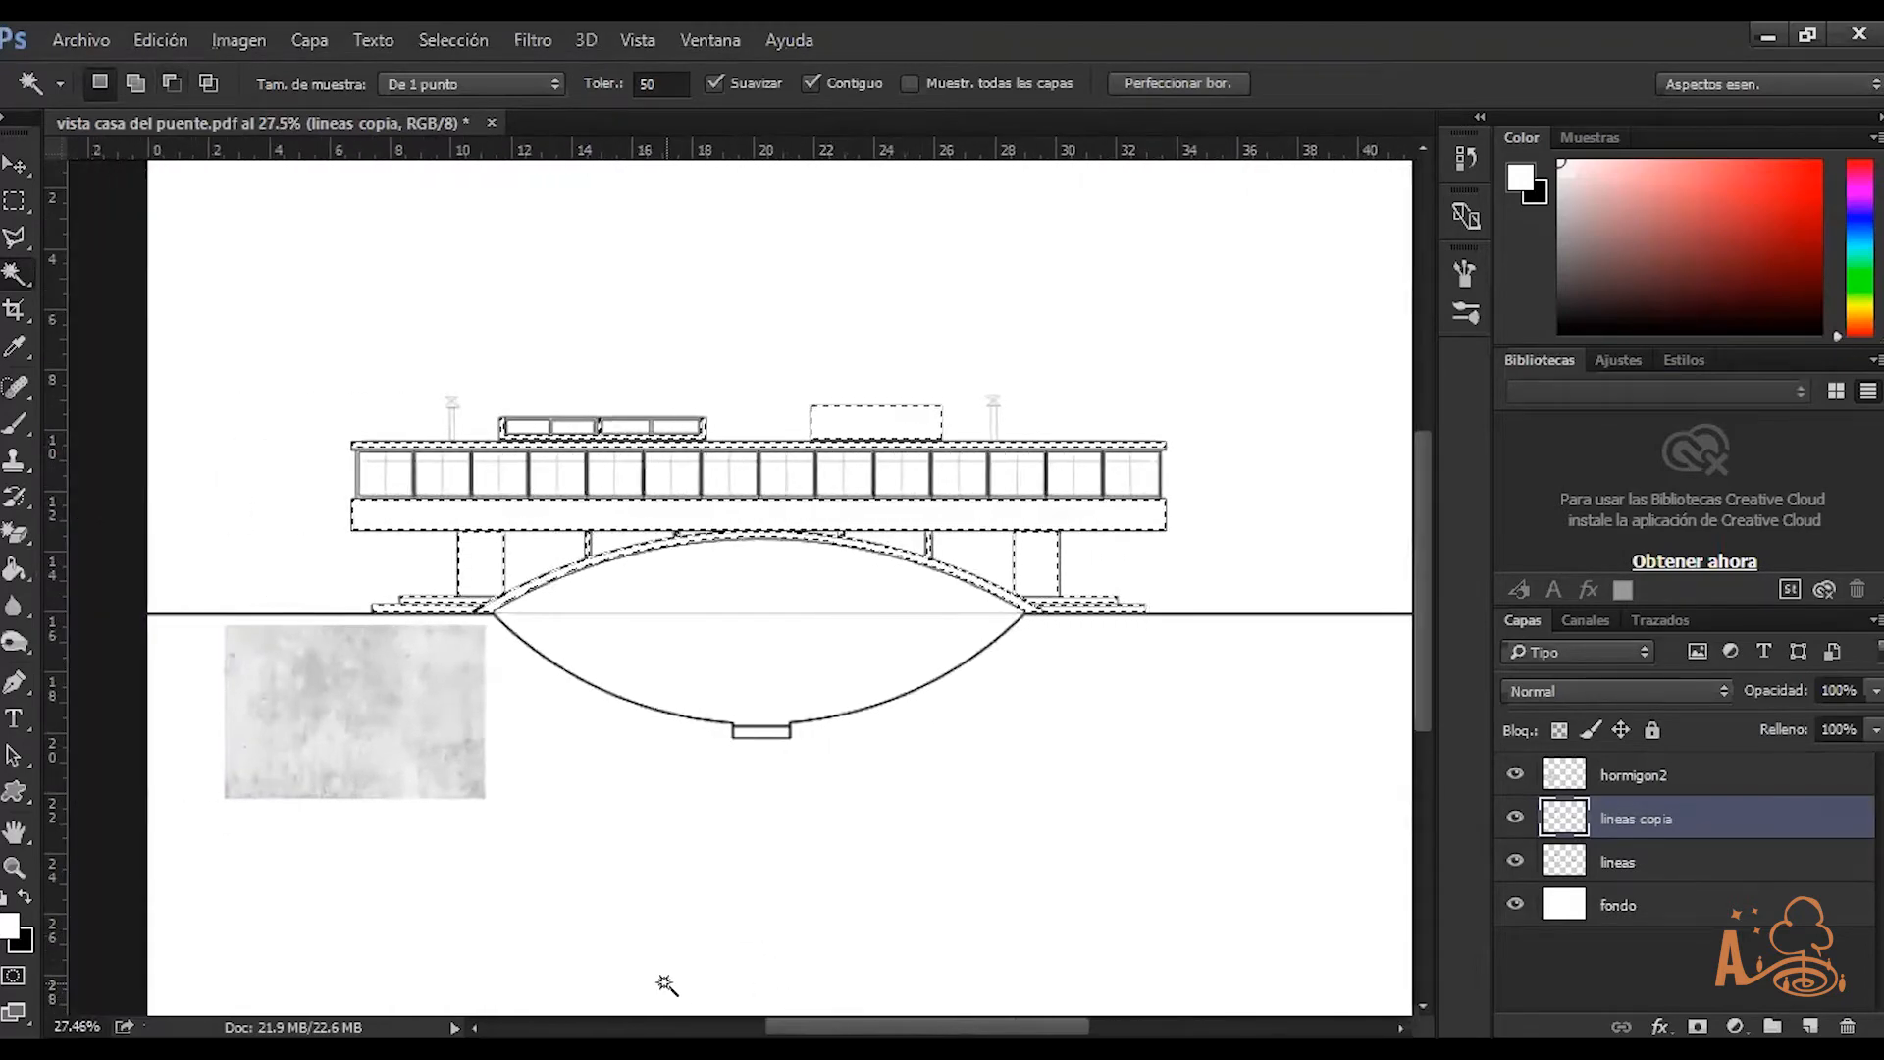
scroll(526, 538, "up", 3)
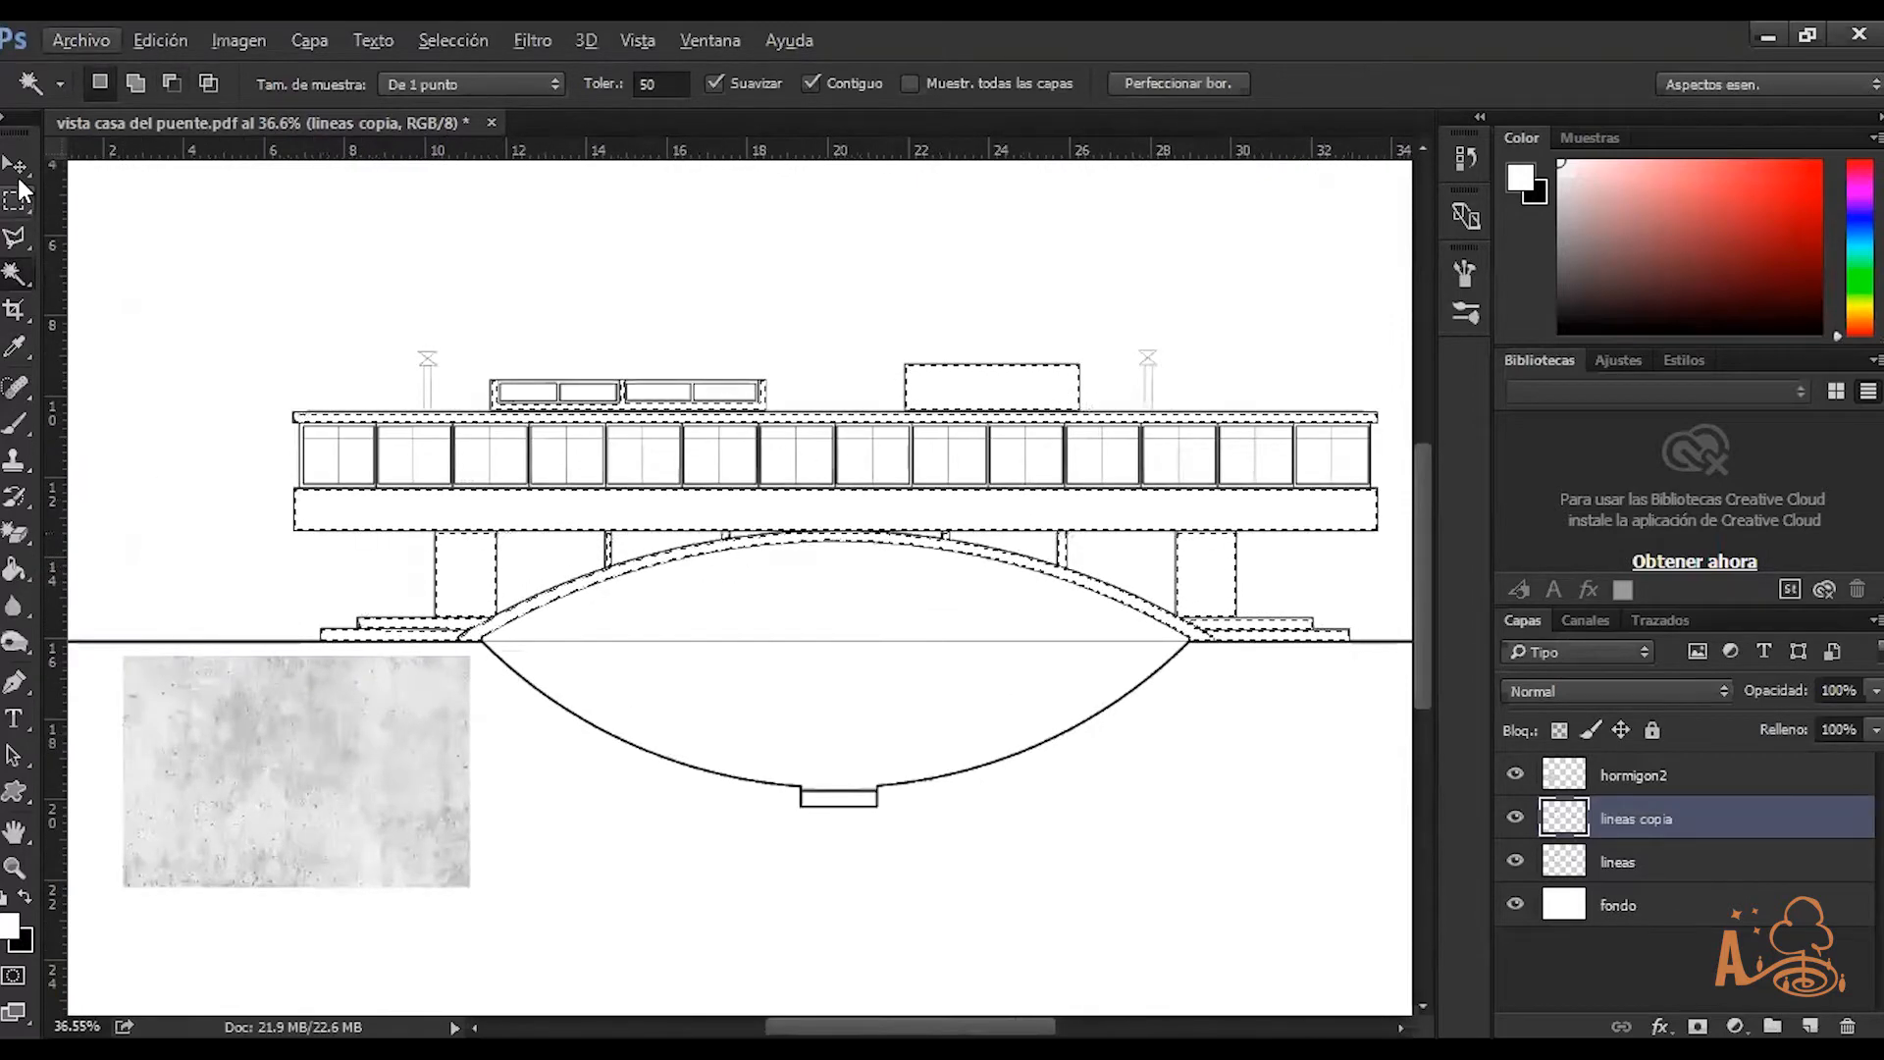
Make the hormigon2 layer active, clear the selection and move the concrete texture up onto the facade's left end
key("v")
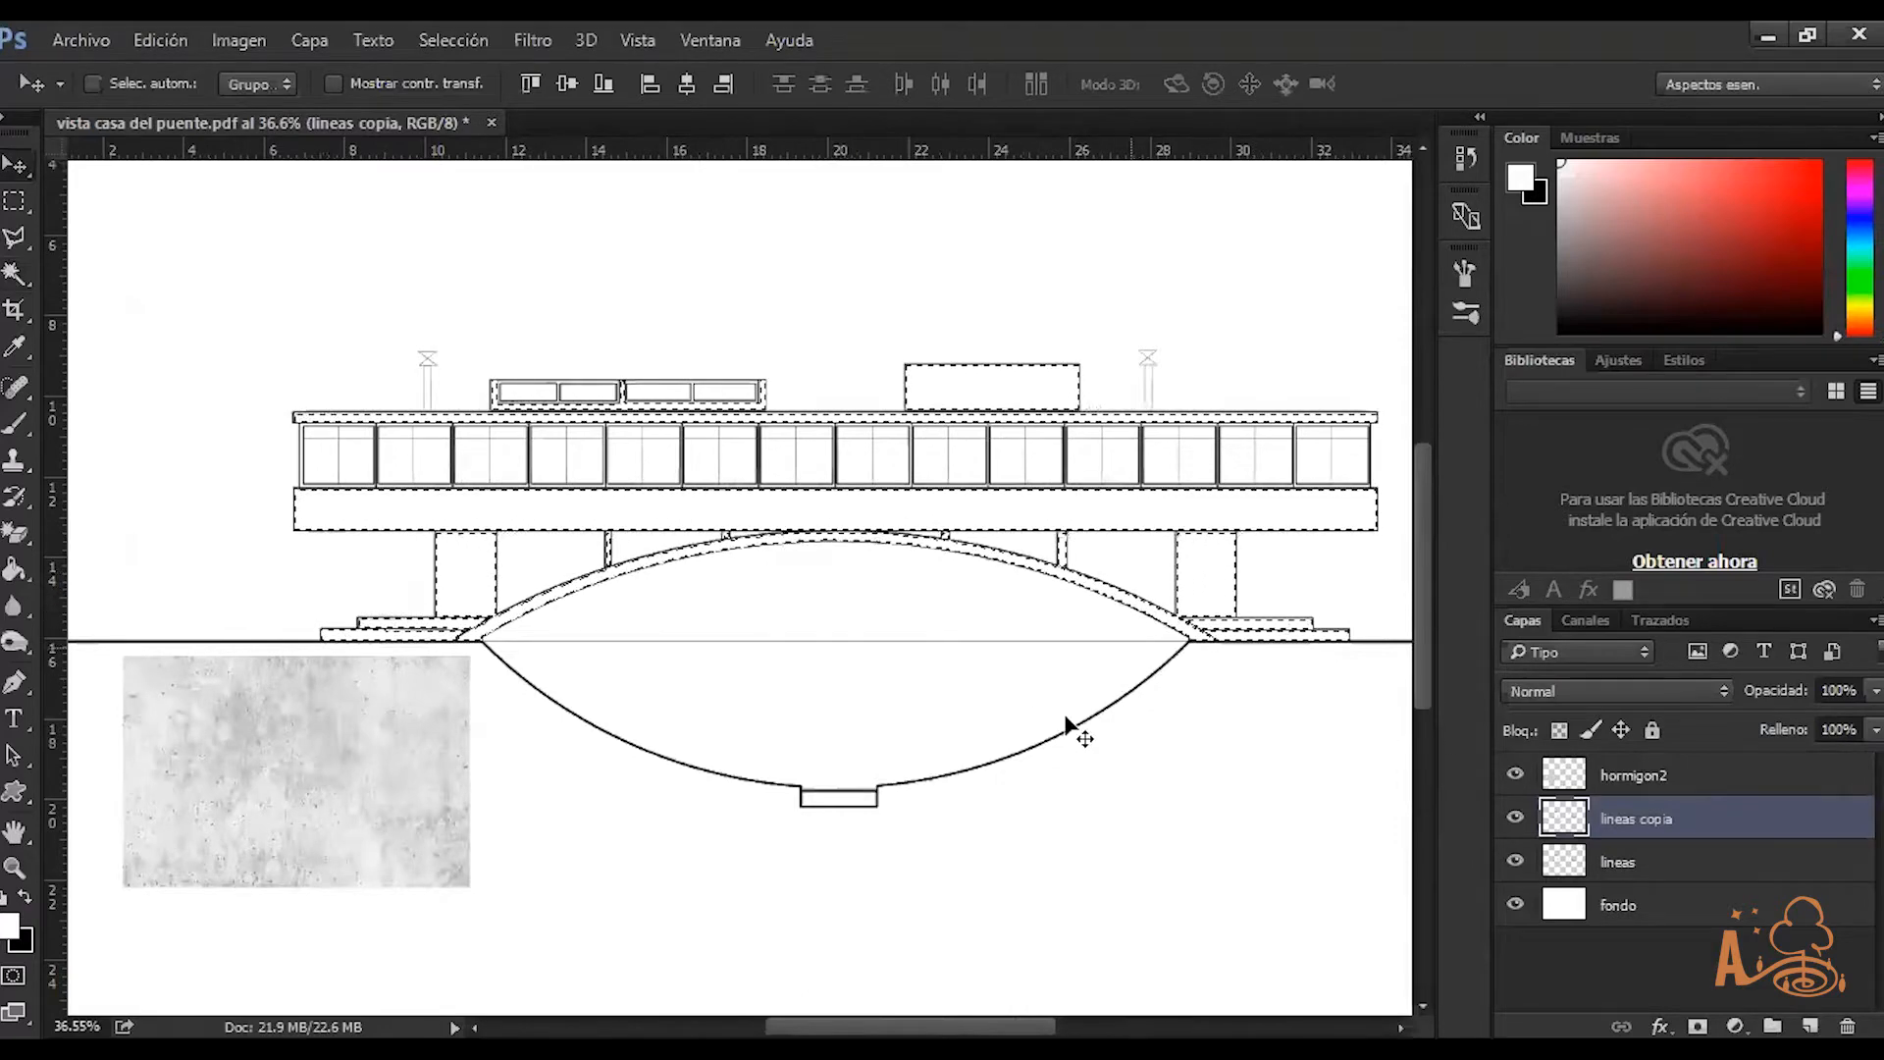
right_click(343, 779)
right_click(298, 720)
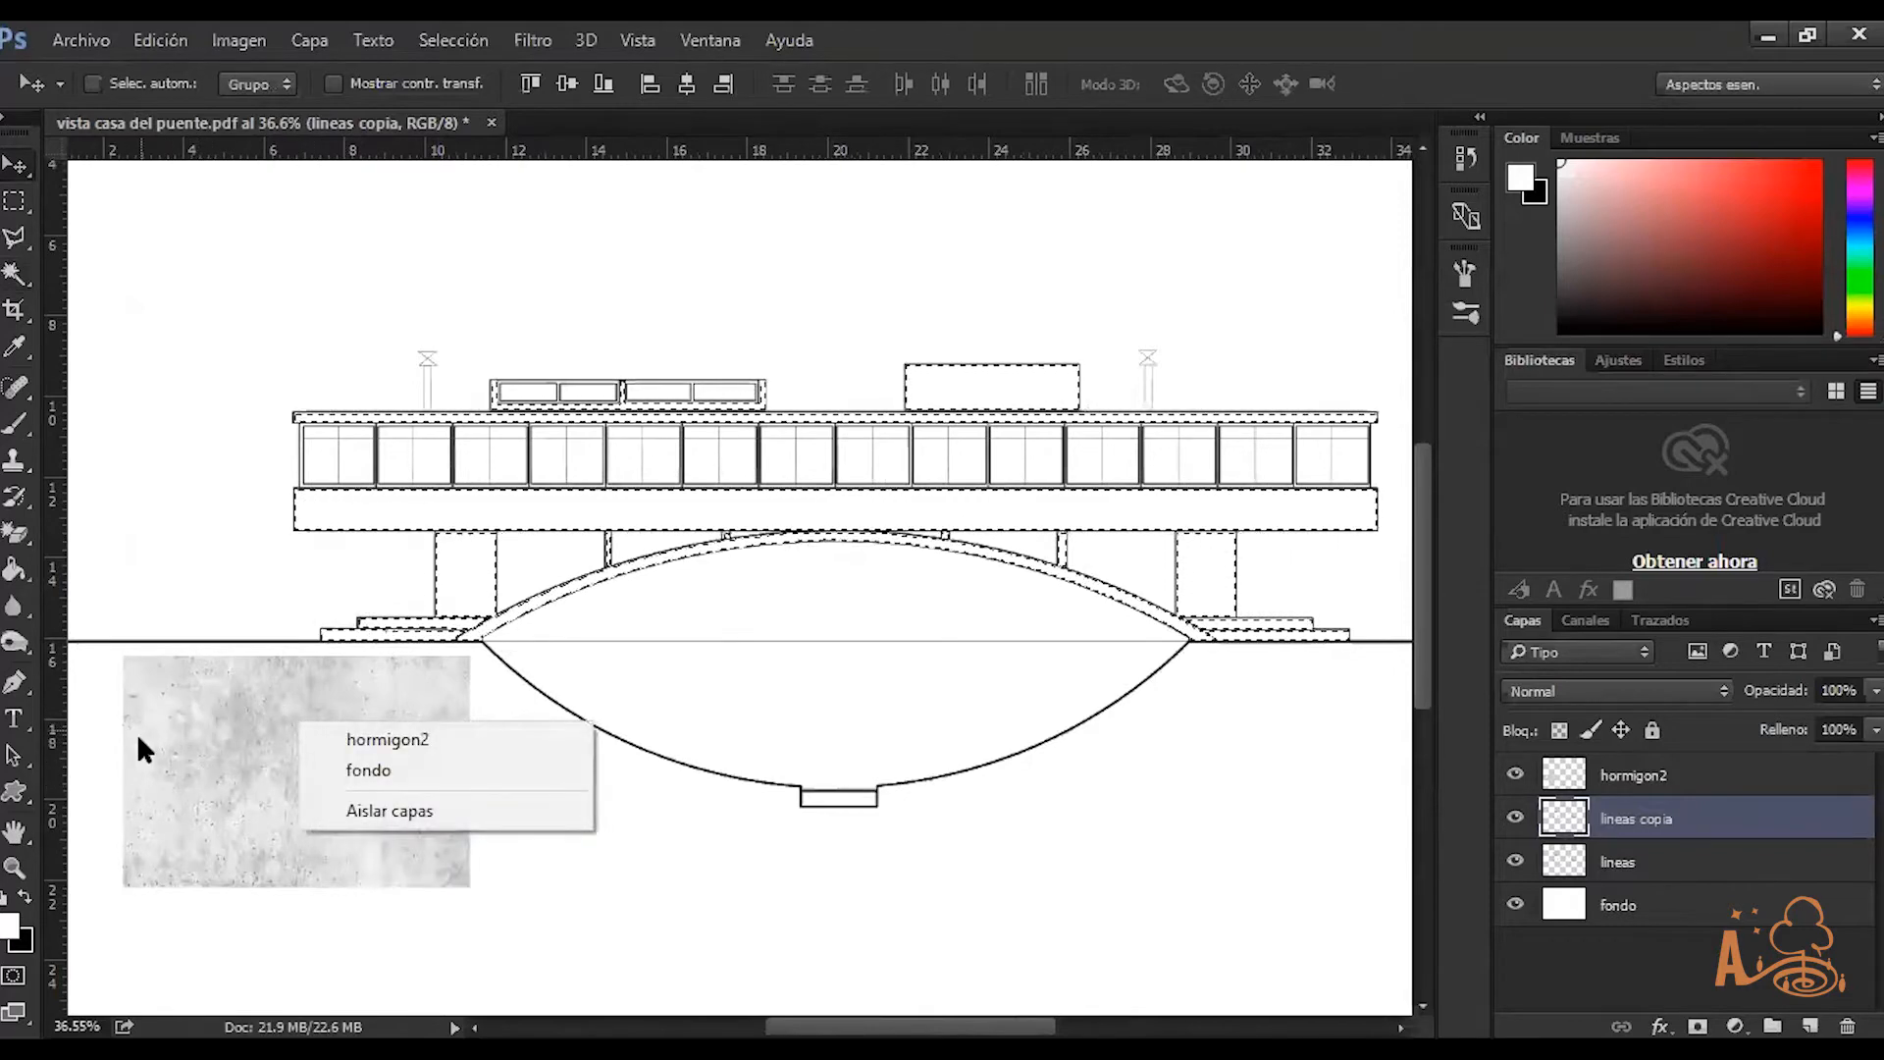
left_click(365, 736)
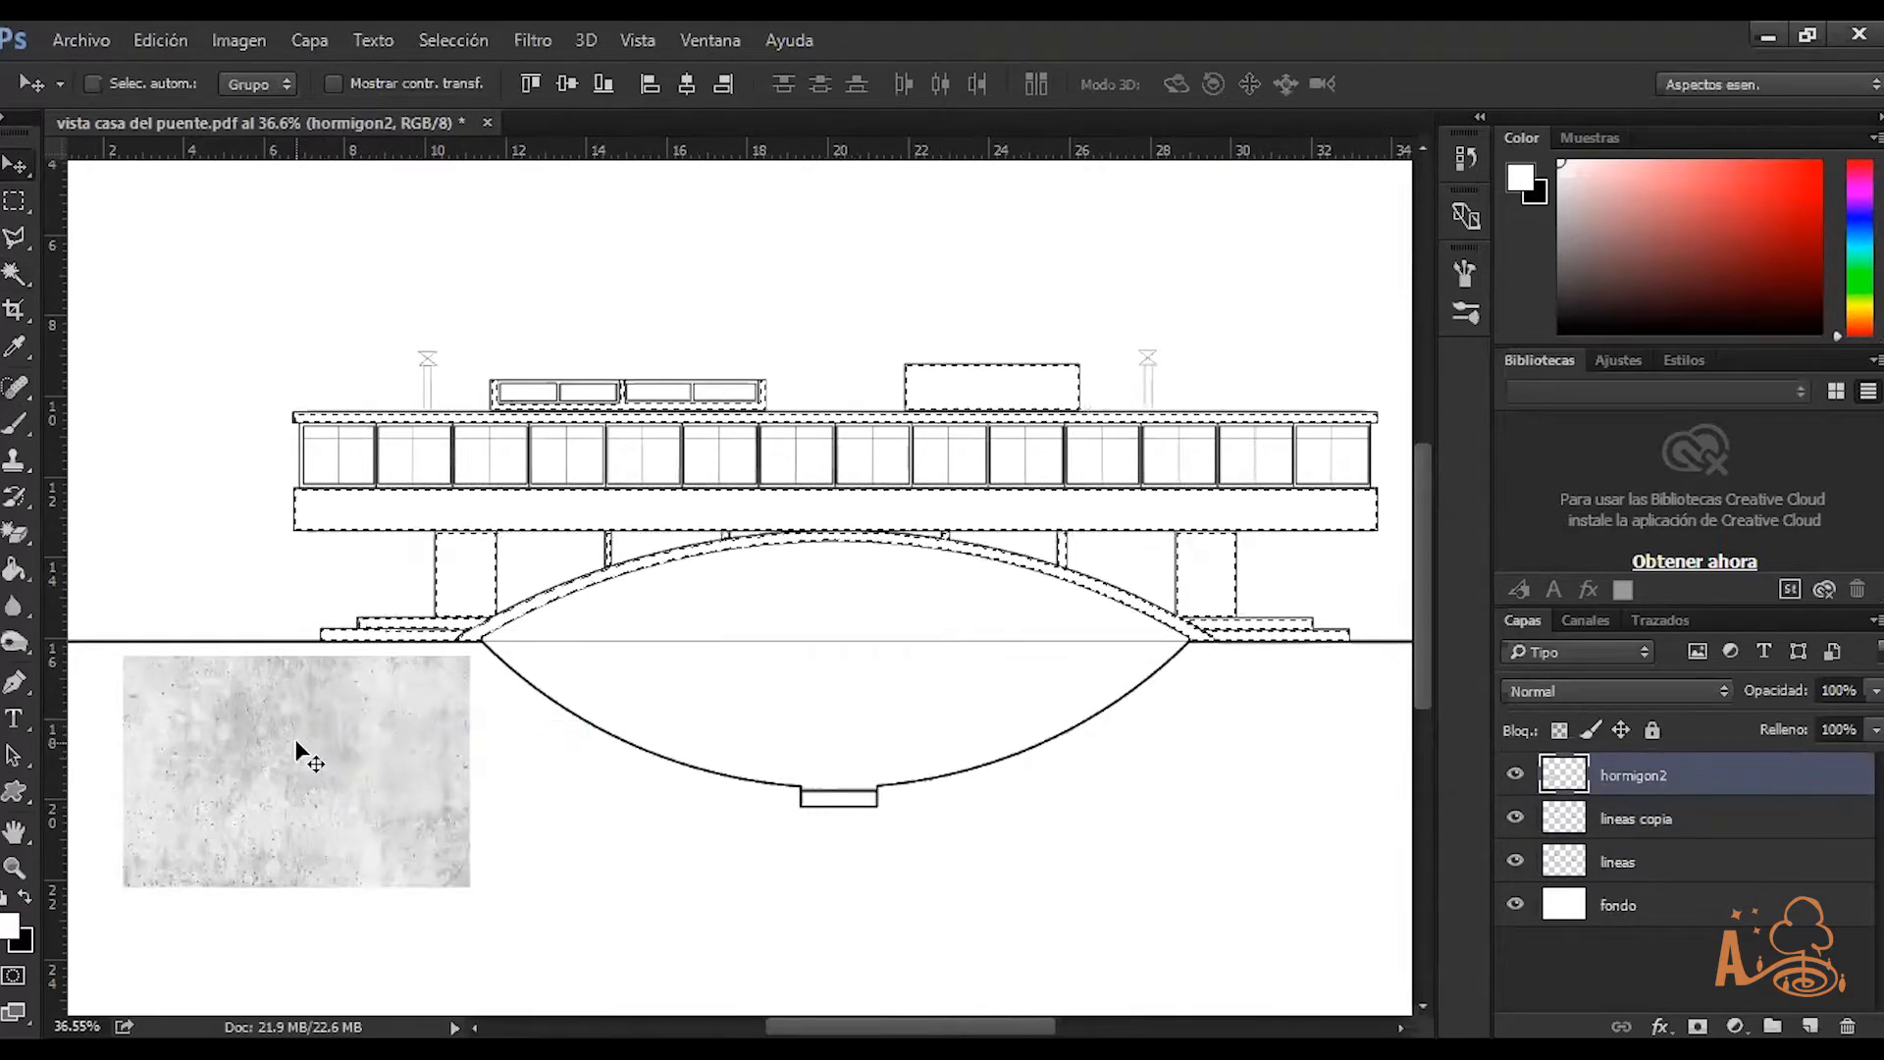
left_click_drag(265, 708, 221, 491)
key("ctrl+d")
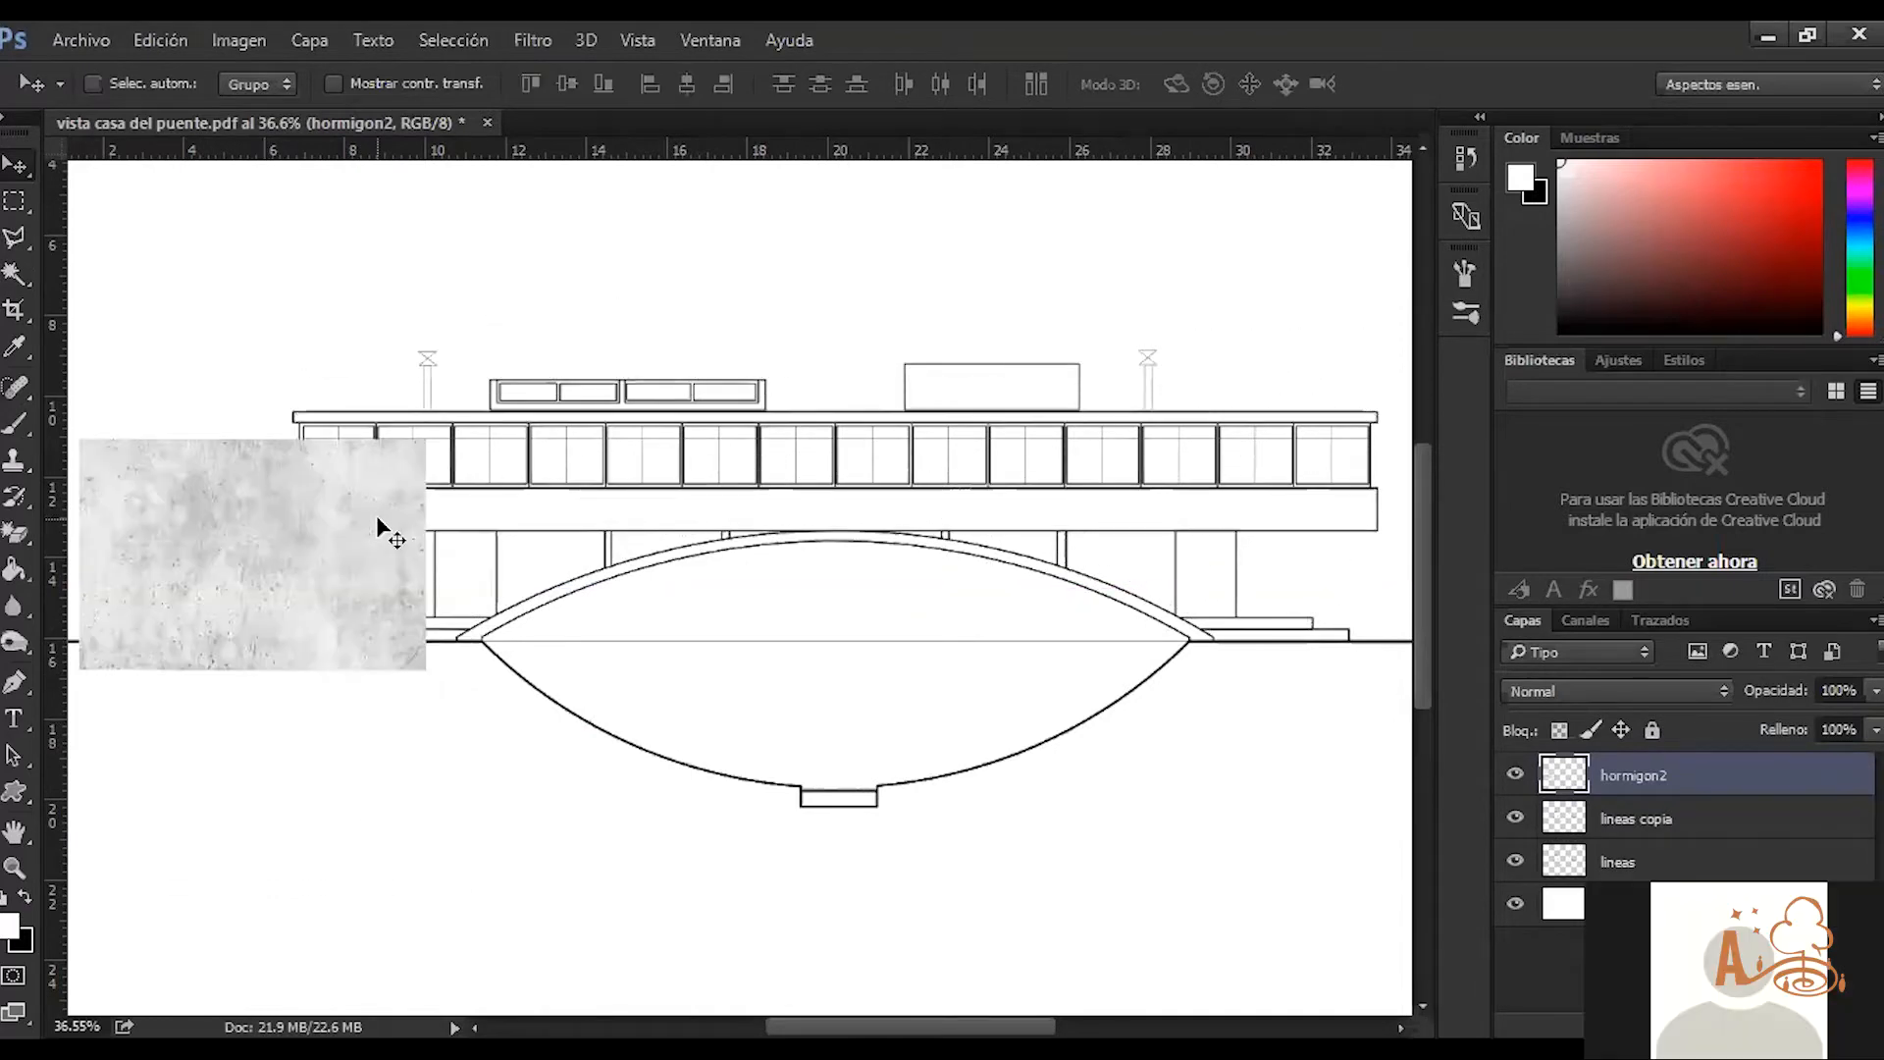
Scale the concrete texture proportionally to 56.19% so it covers the left end of the facade from roof slab to lower band
key("ctrl+t")
left_click_drag(425, 440, 493, 410)
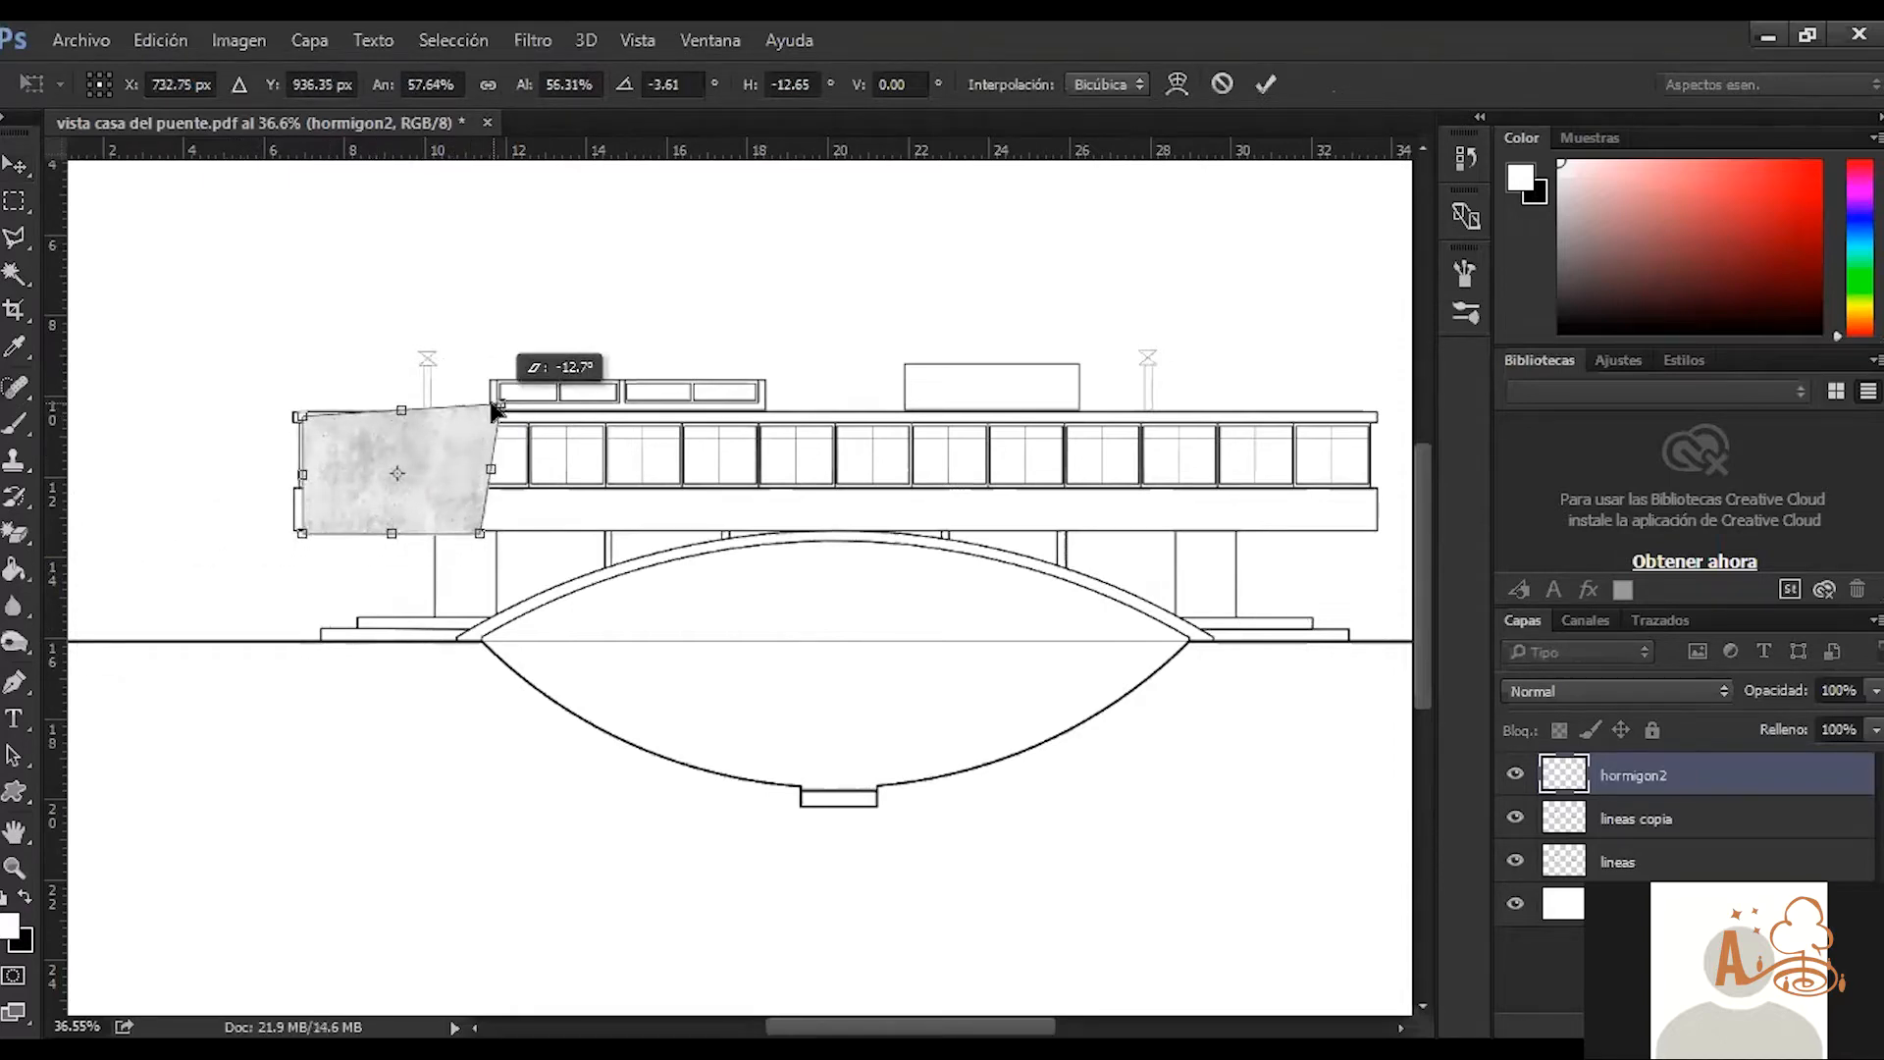
key("ctrl+z")
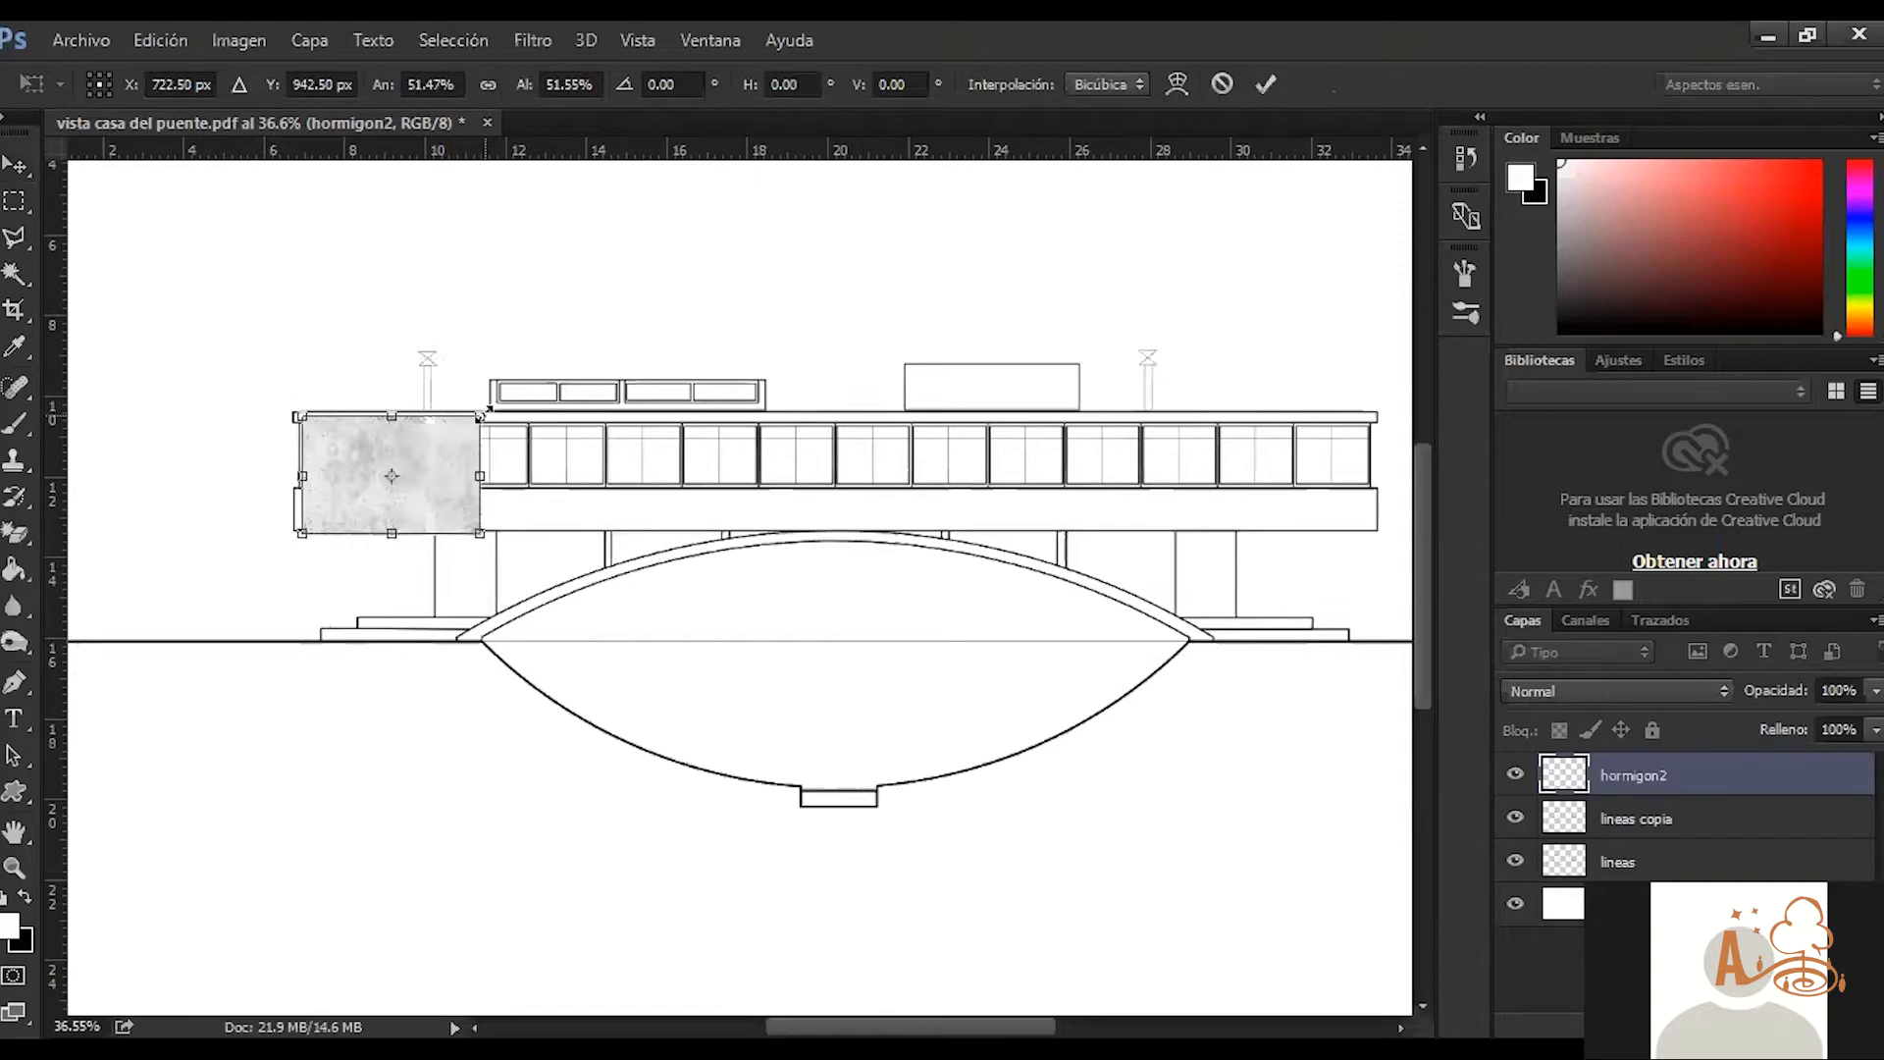
left_click_drag(482, 411, 443, 428)
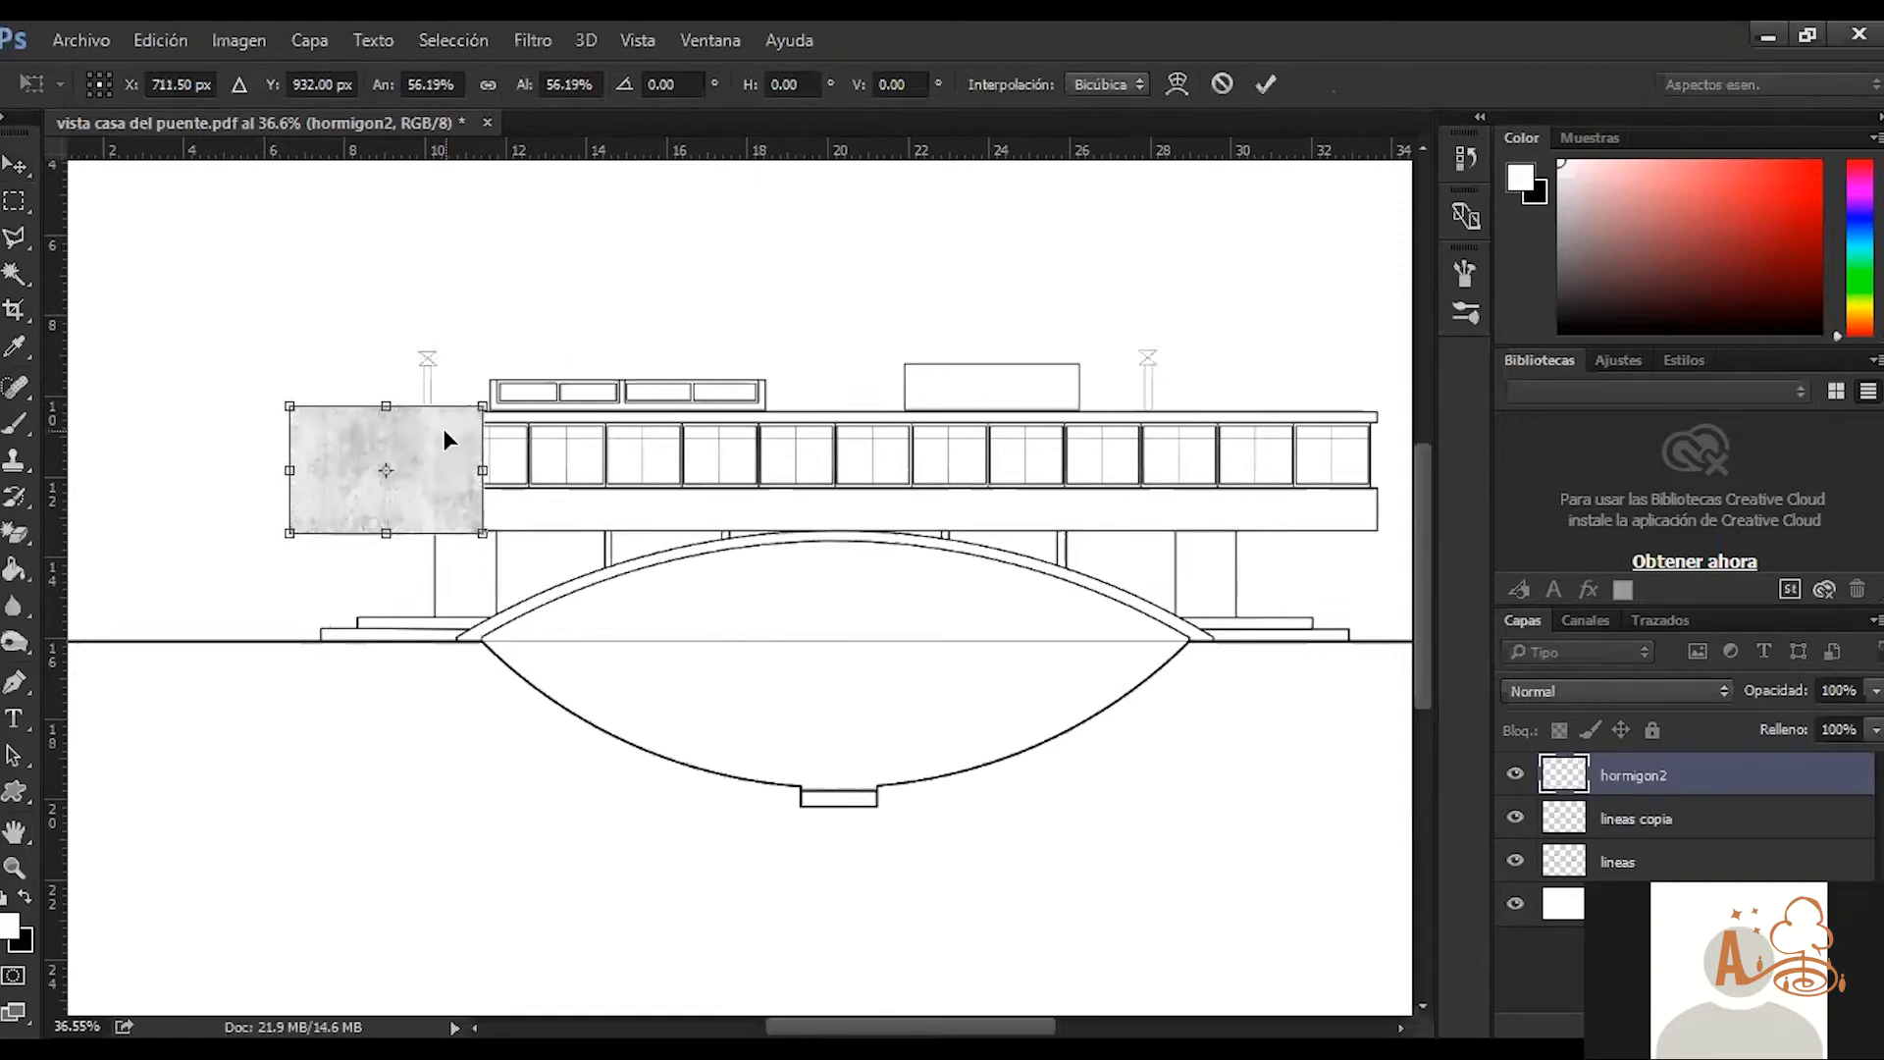
scroll(428, 418, "up", 7)
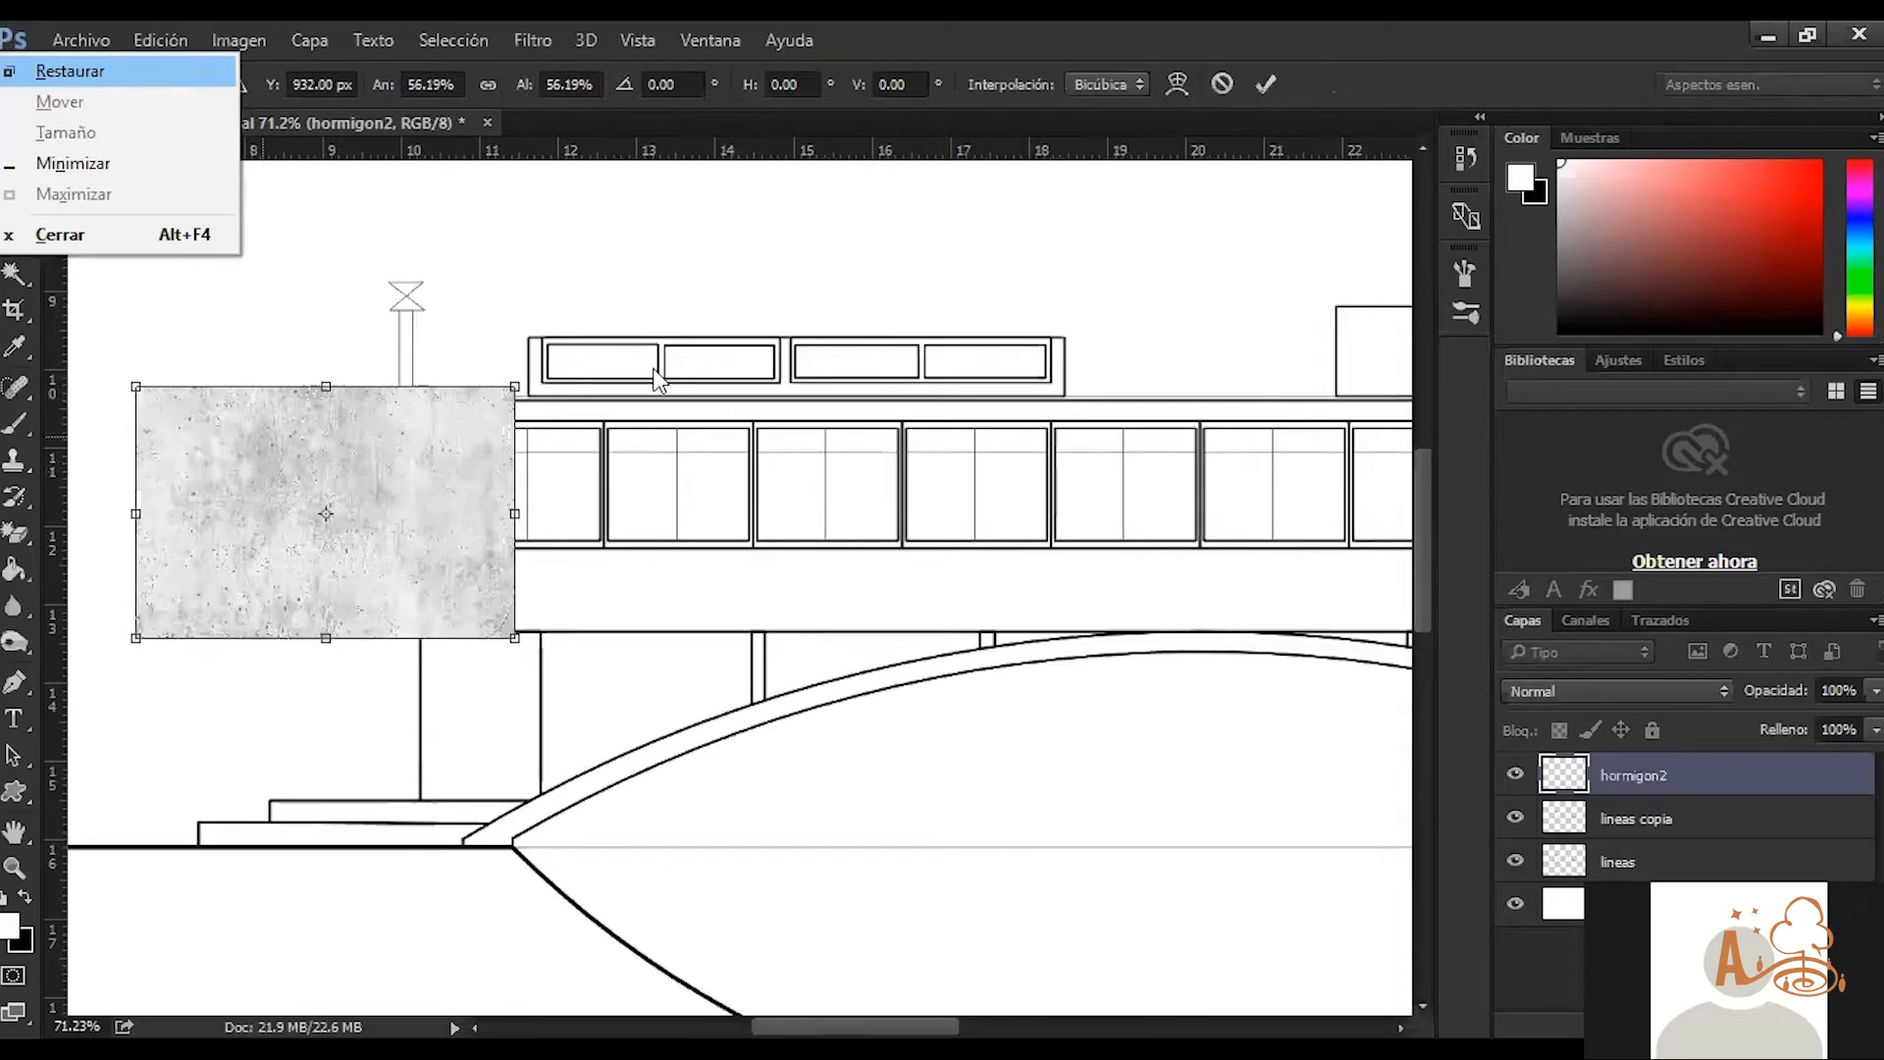
key("Escape")
key("Return")
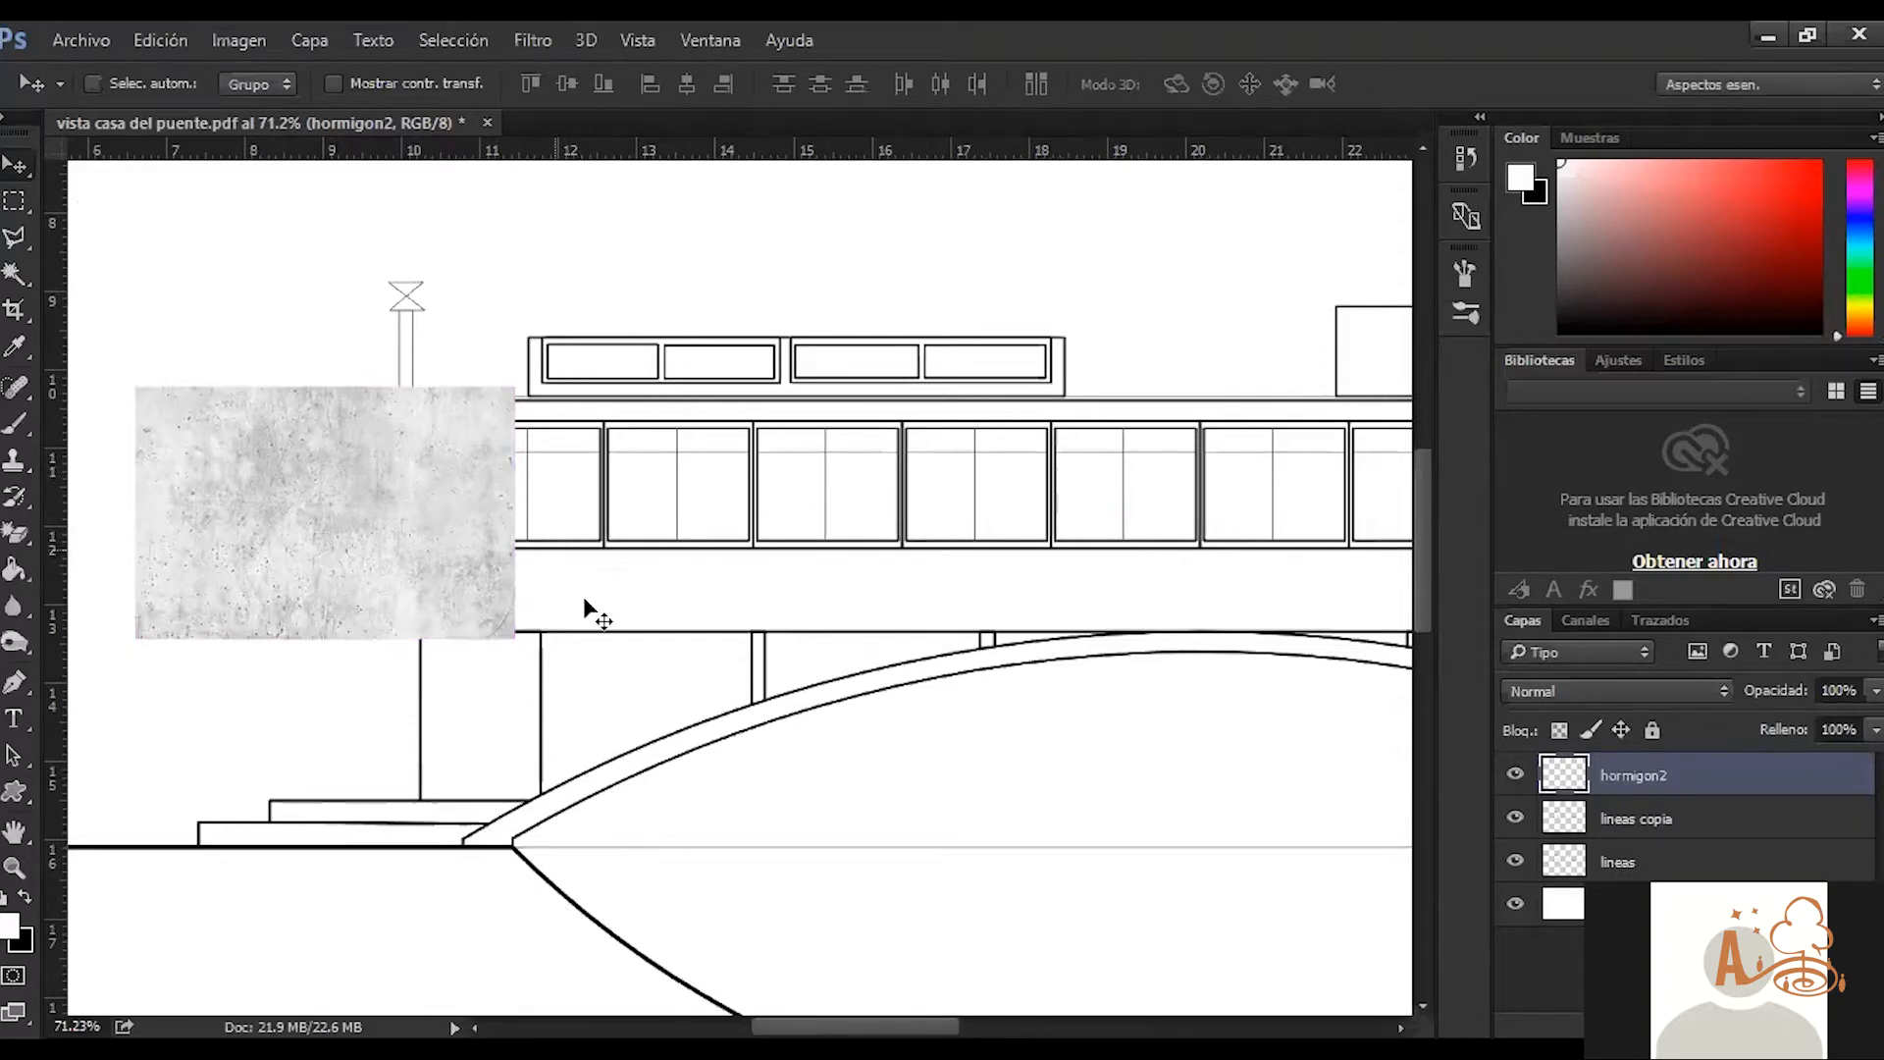
Move the hormigon2 layer directly below the lineas copia layer in the layer order
scroll(589, 609, "down", 3)
scroll(650, 597, "up", 4)
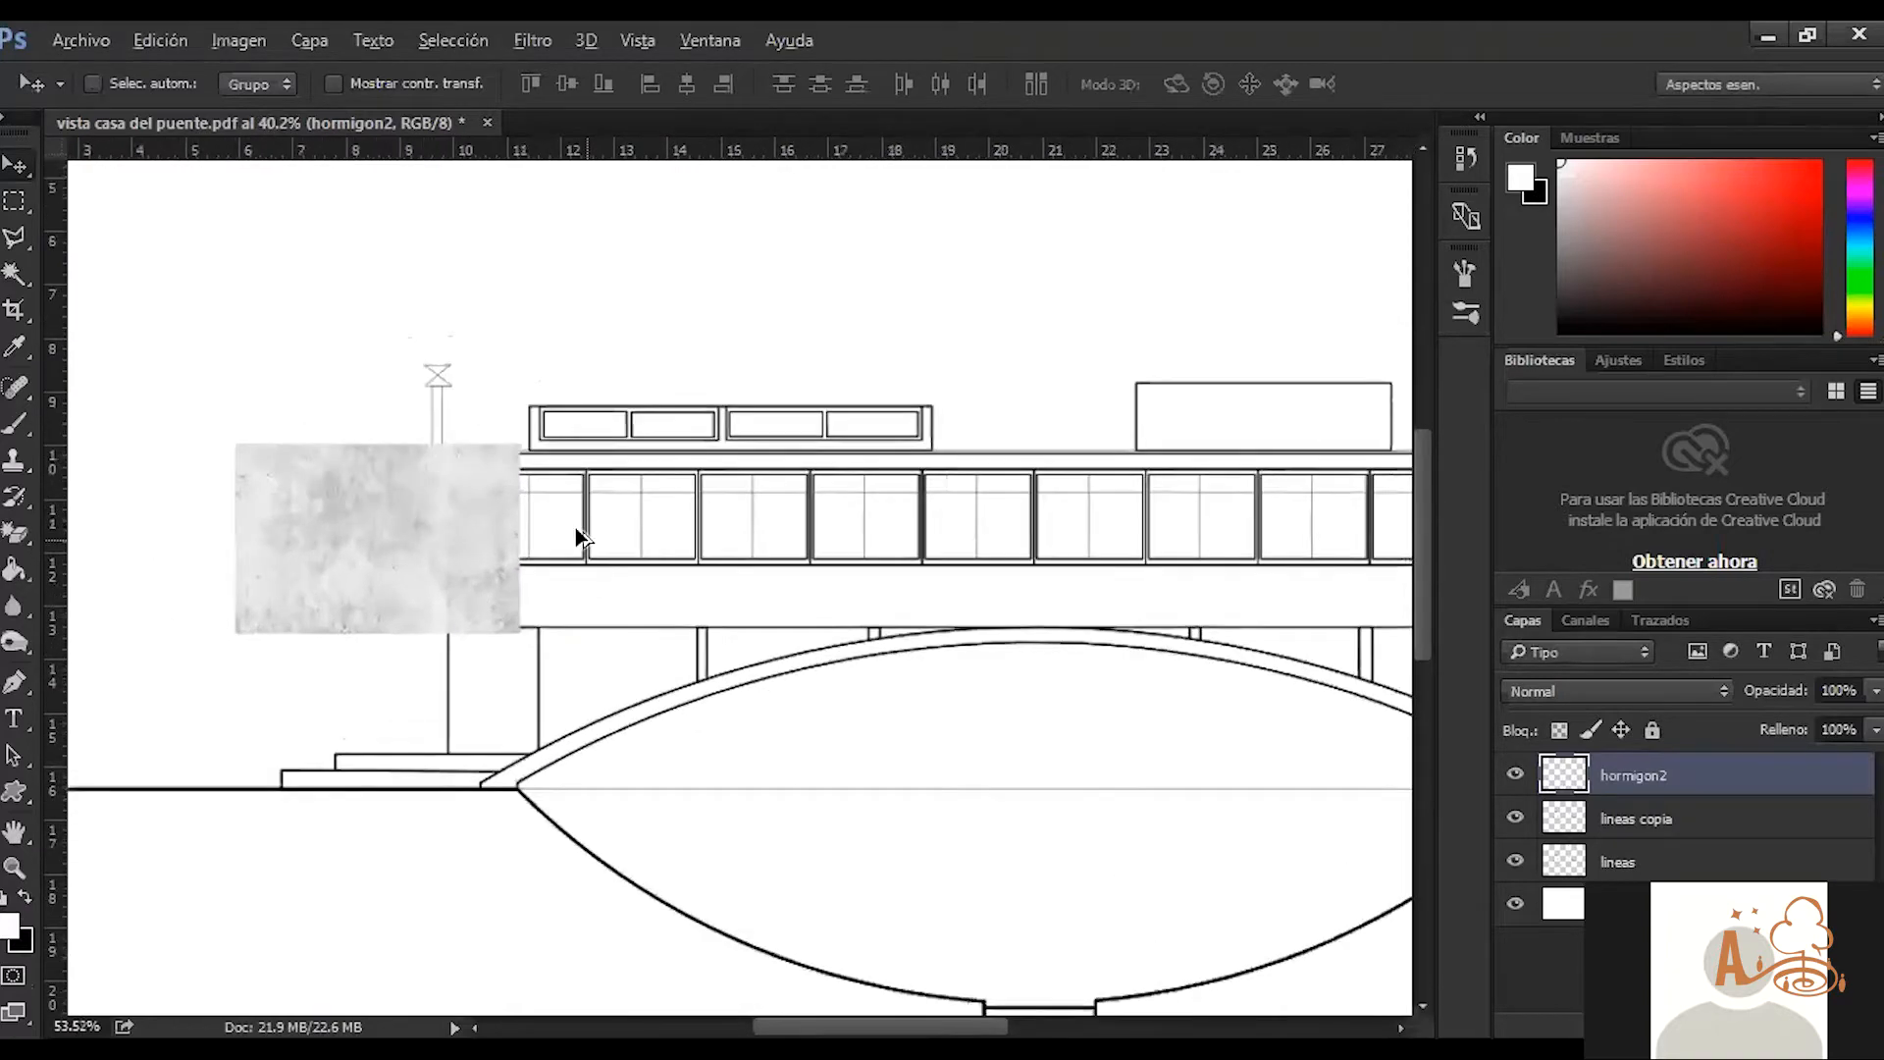
scroll(980, 484, "down", 5)
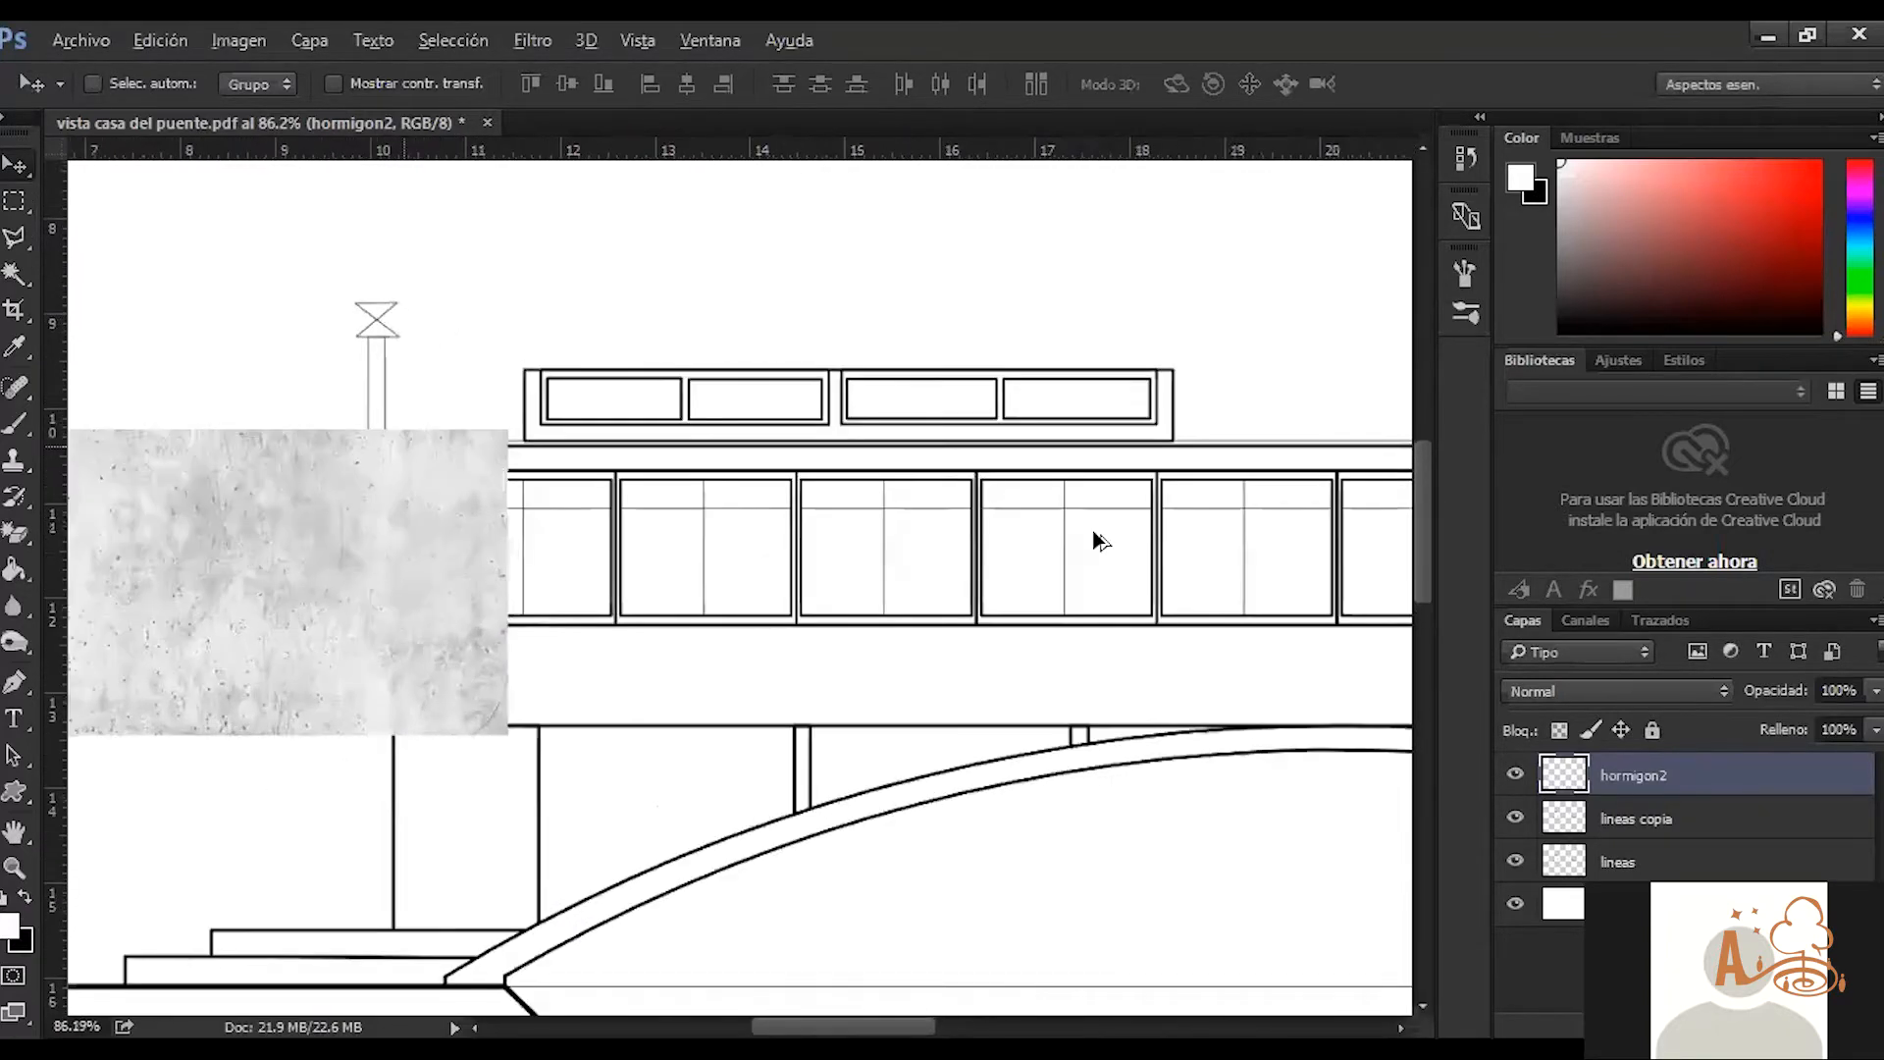
scroll(901, 479, "up", 4)
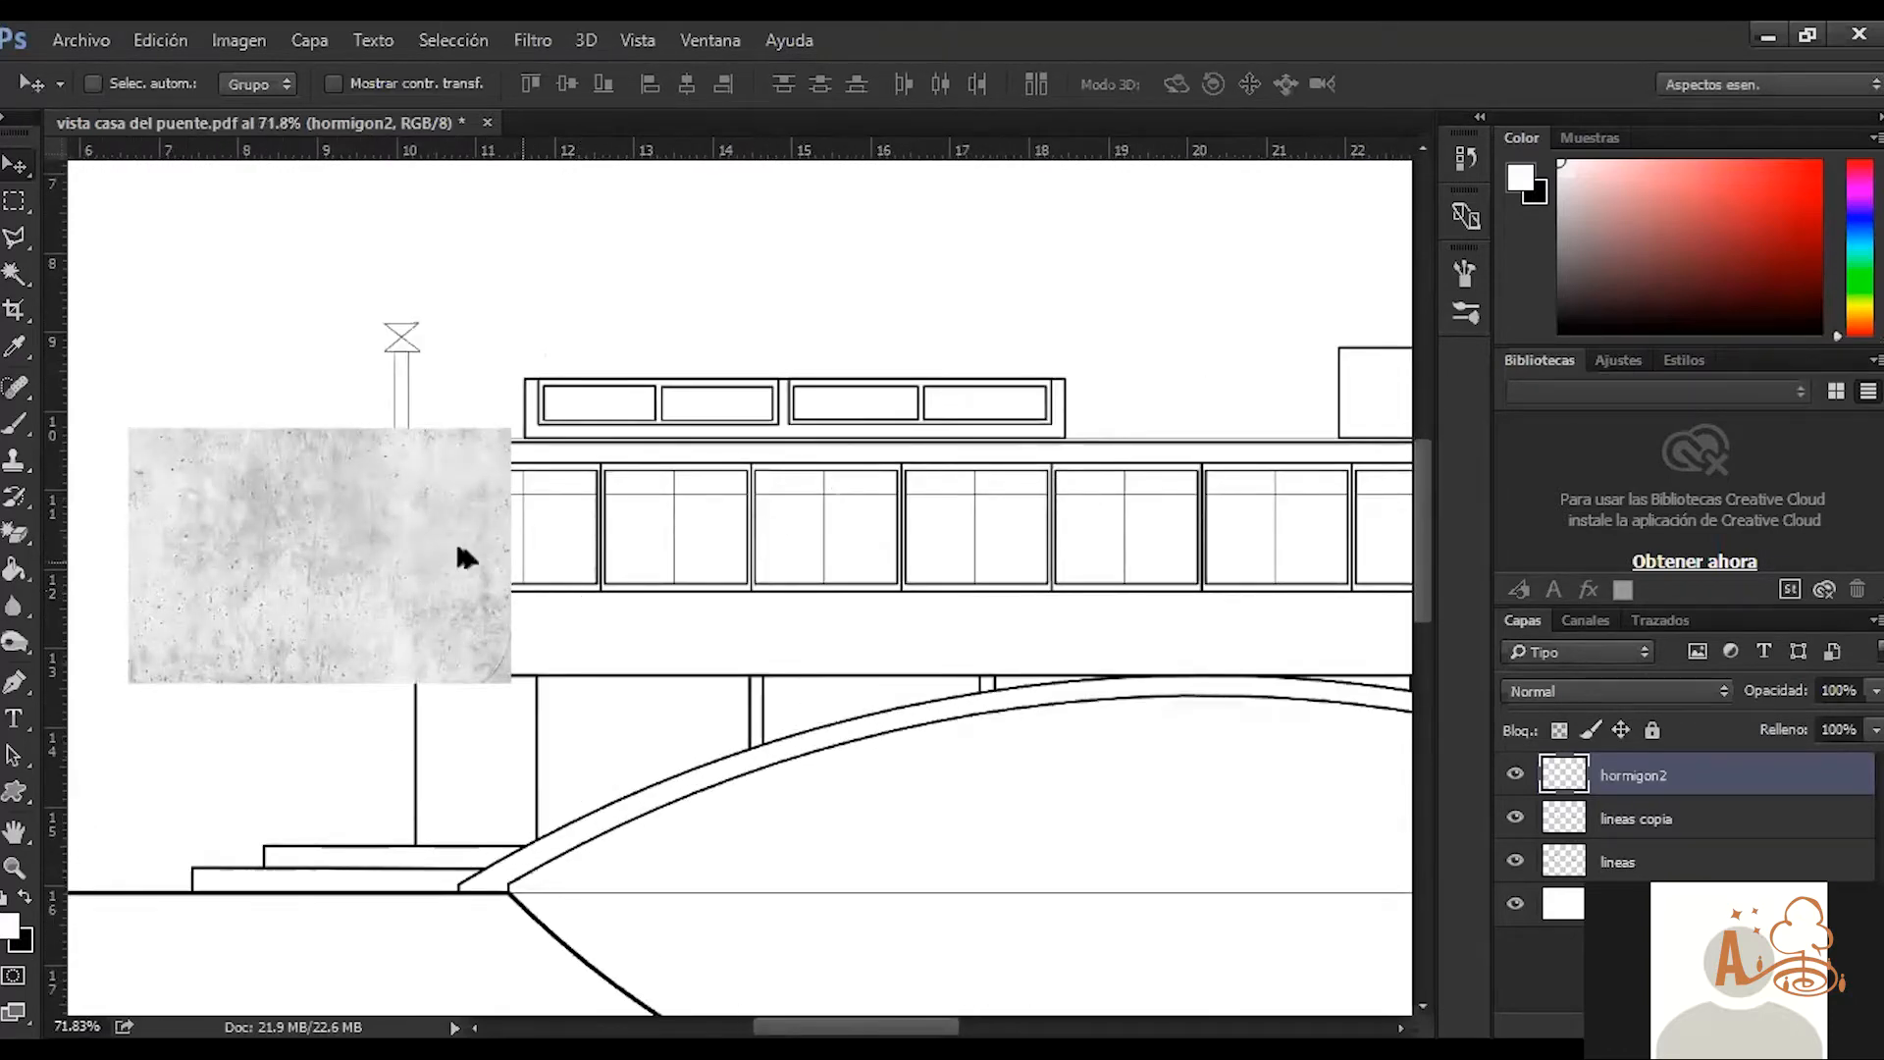
left_click_drag(1632, 781, 1652, 834)
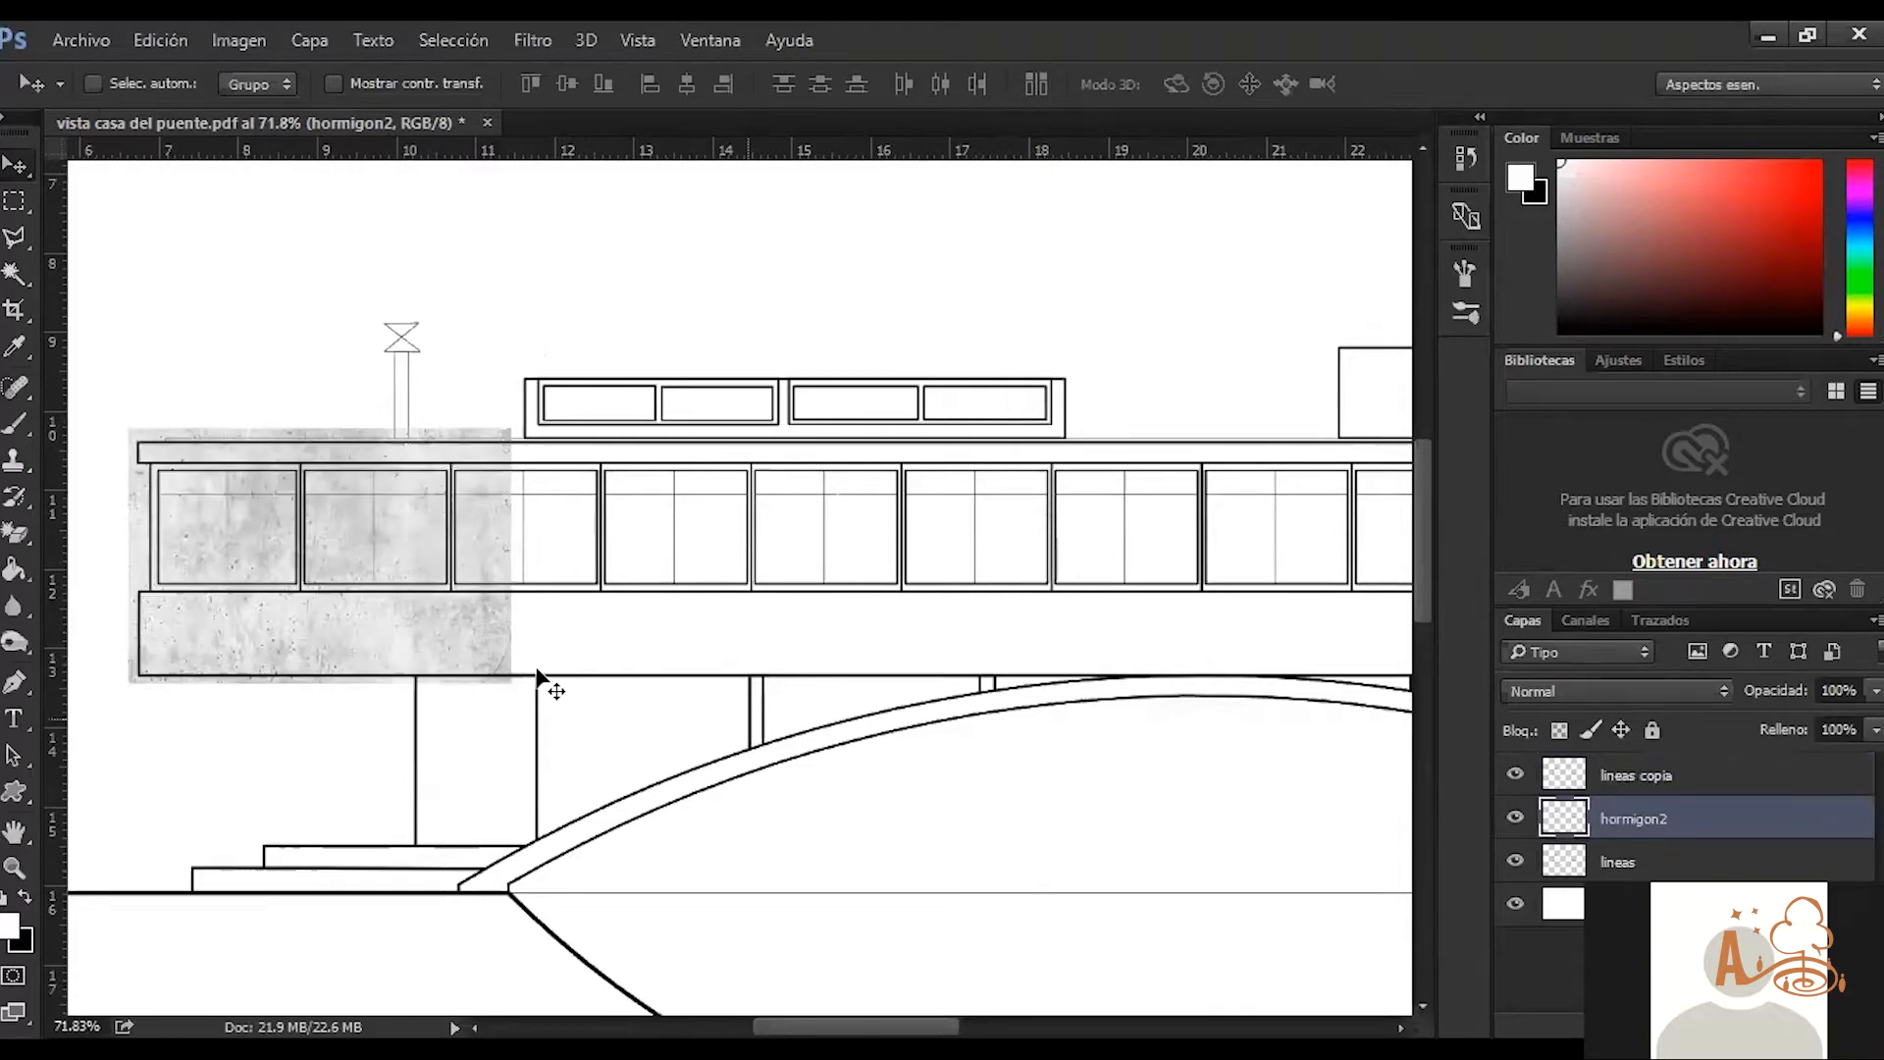
Duplicate the concrete texture side by side along the facade until the copies extend past its right end
right_click(341, 525)
left_click(383, 544)
left_click_drag(337, 540, 714, 585)
left_click_drag(692, 579, 1074, 562)
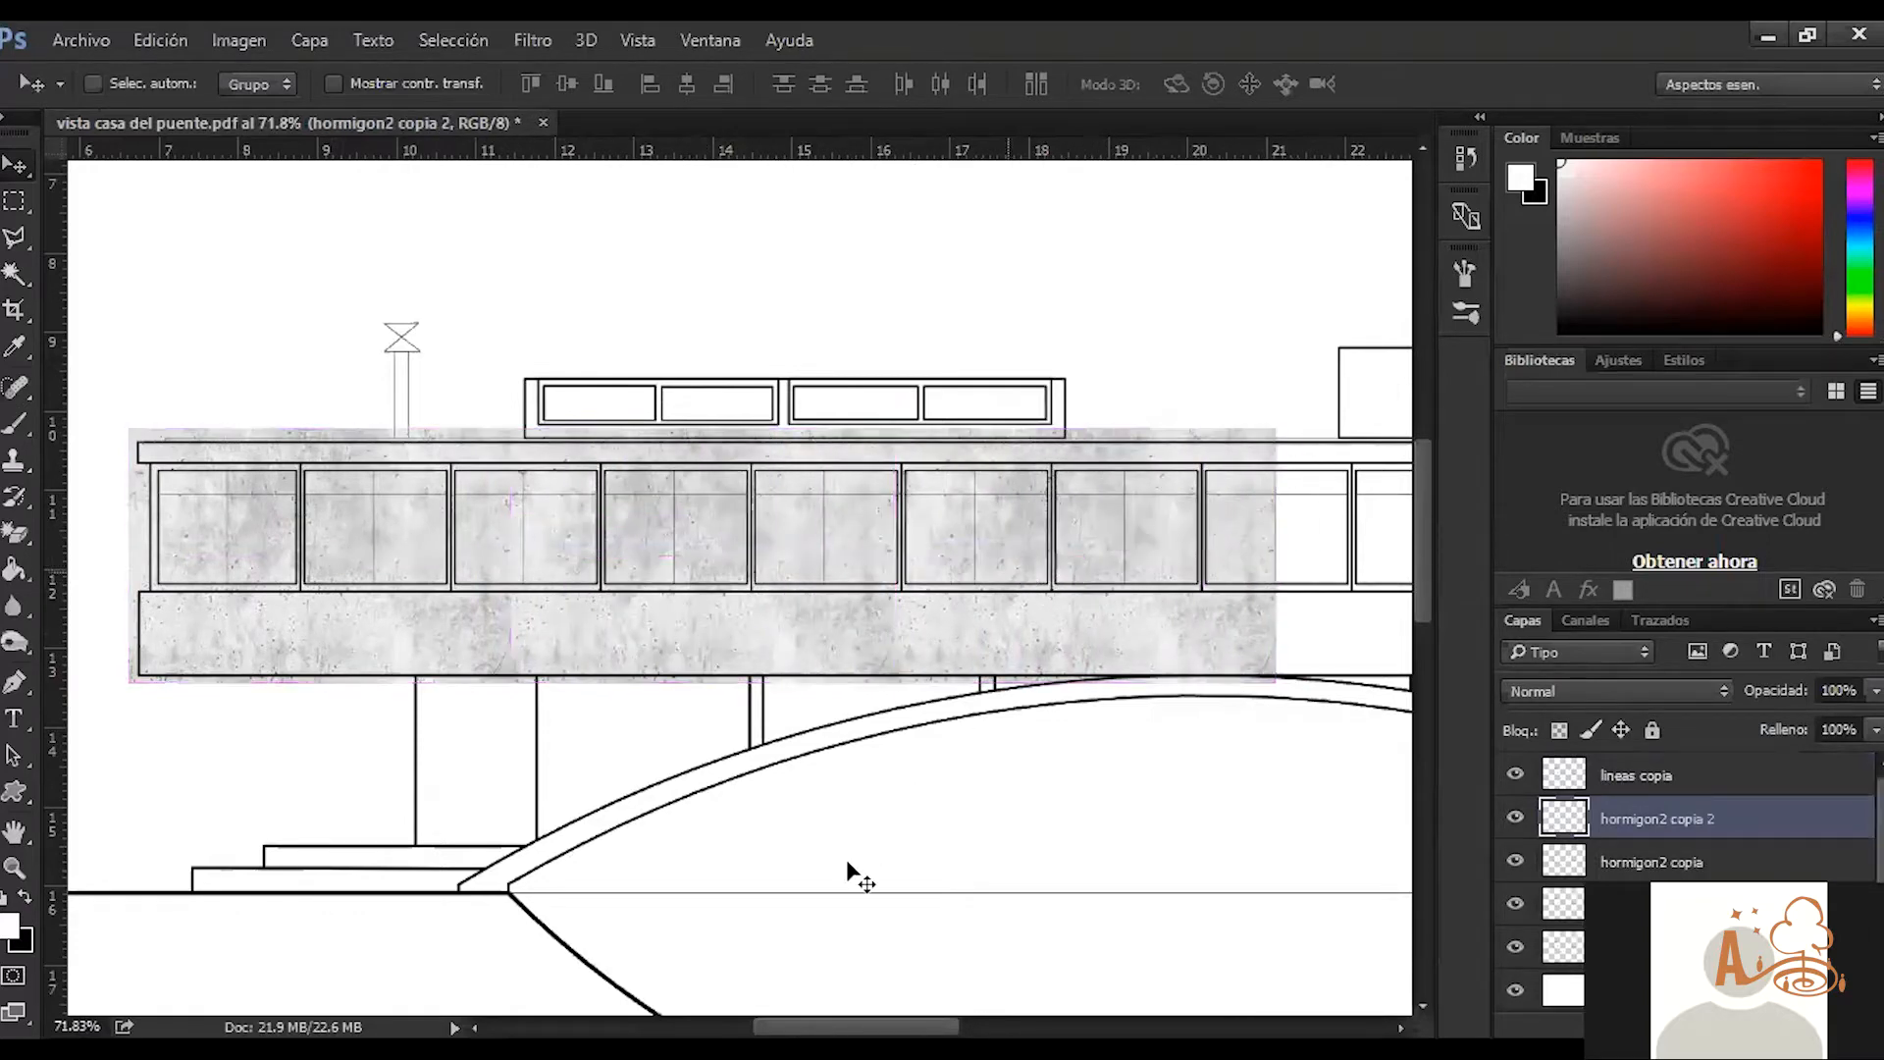
scroll(832, 579, "right", 5)
left_click_drag(832, 584, 1216, 536)
scroll(1168, 631, "right", 7)
left_click_drag(966, 501, 1293, 514)
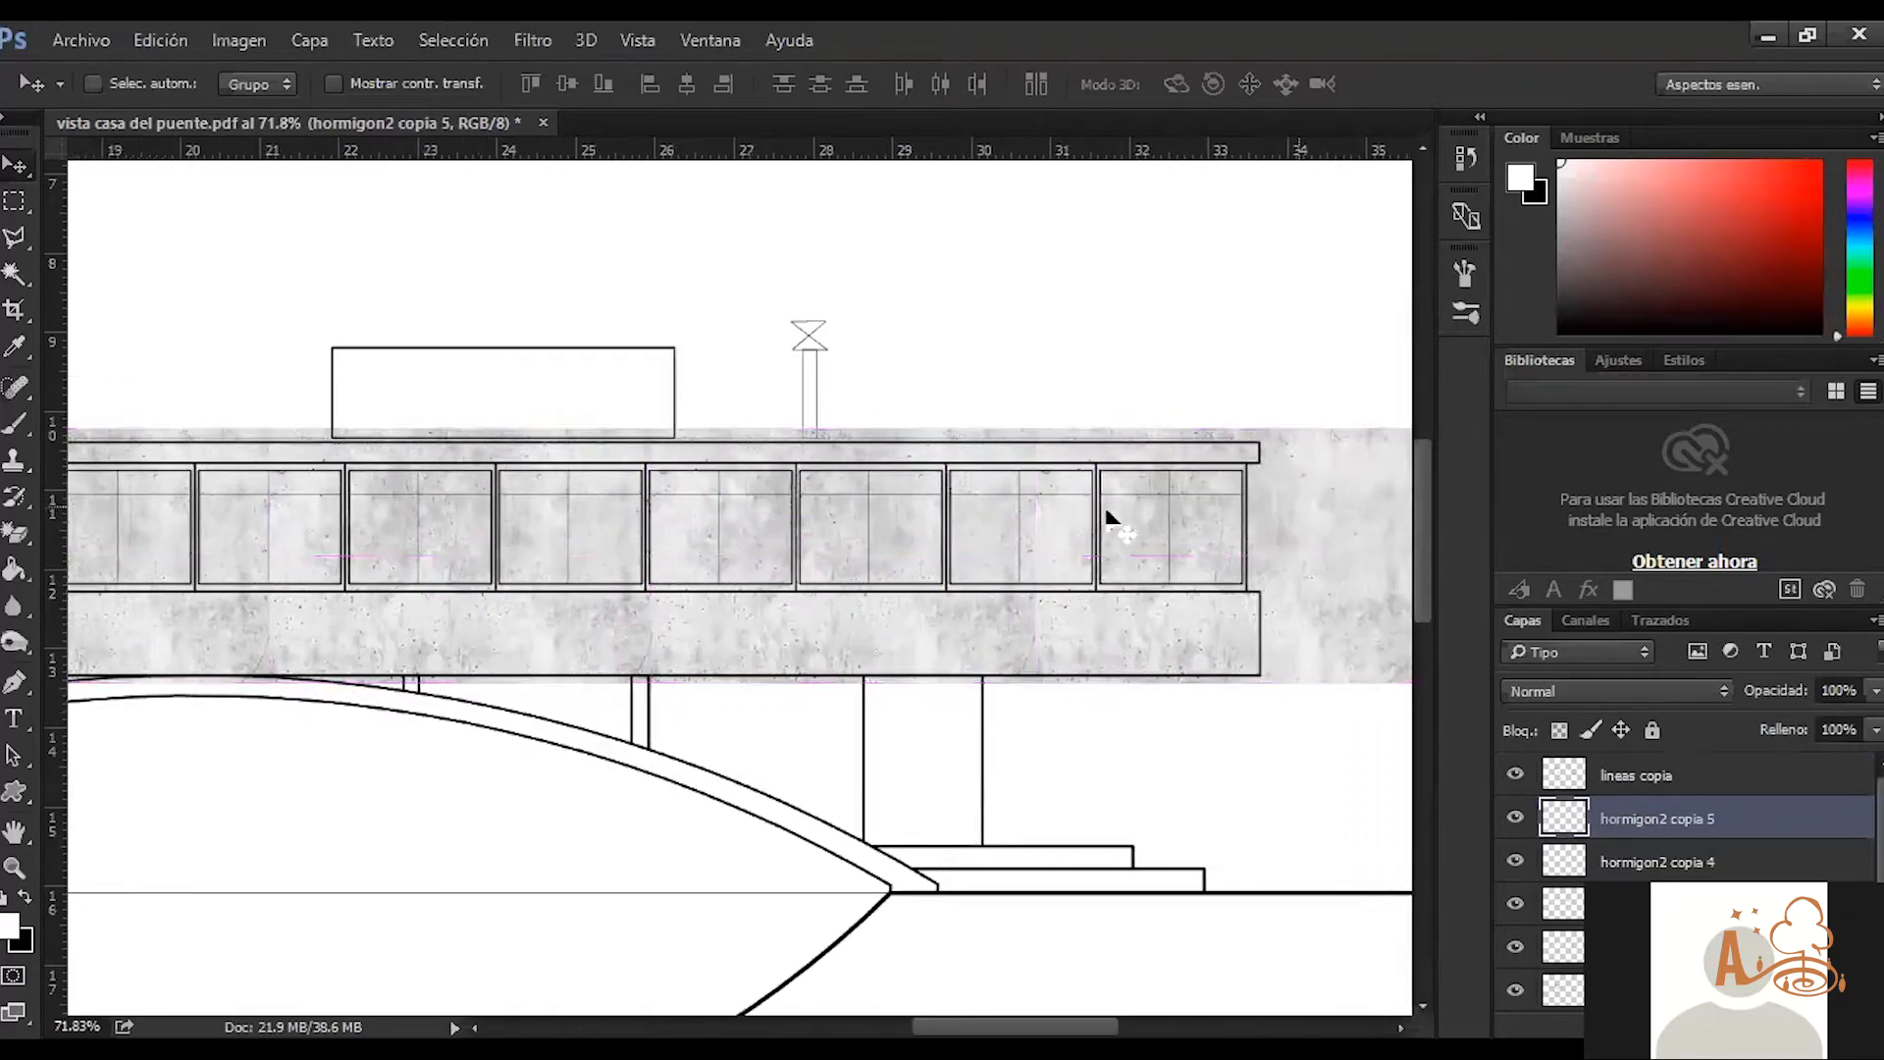
Duplicate the concrete tile beneath the plain rooftop box and place the copy over the box
scroll(529, 490, "up", 1)
right_click(549, 555)
left_click(597, 566)
left_click_drag(543, 546, 589, 308)
Place two side-by-side copies of the rooftop concrete tile over the windowed rooftop structure on the left
scroll(588, 361, "down", 3)
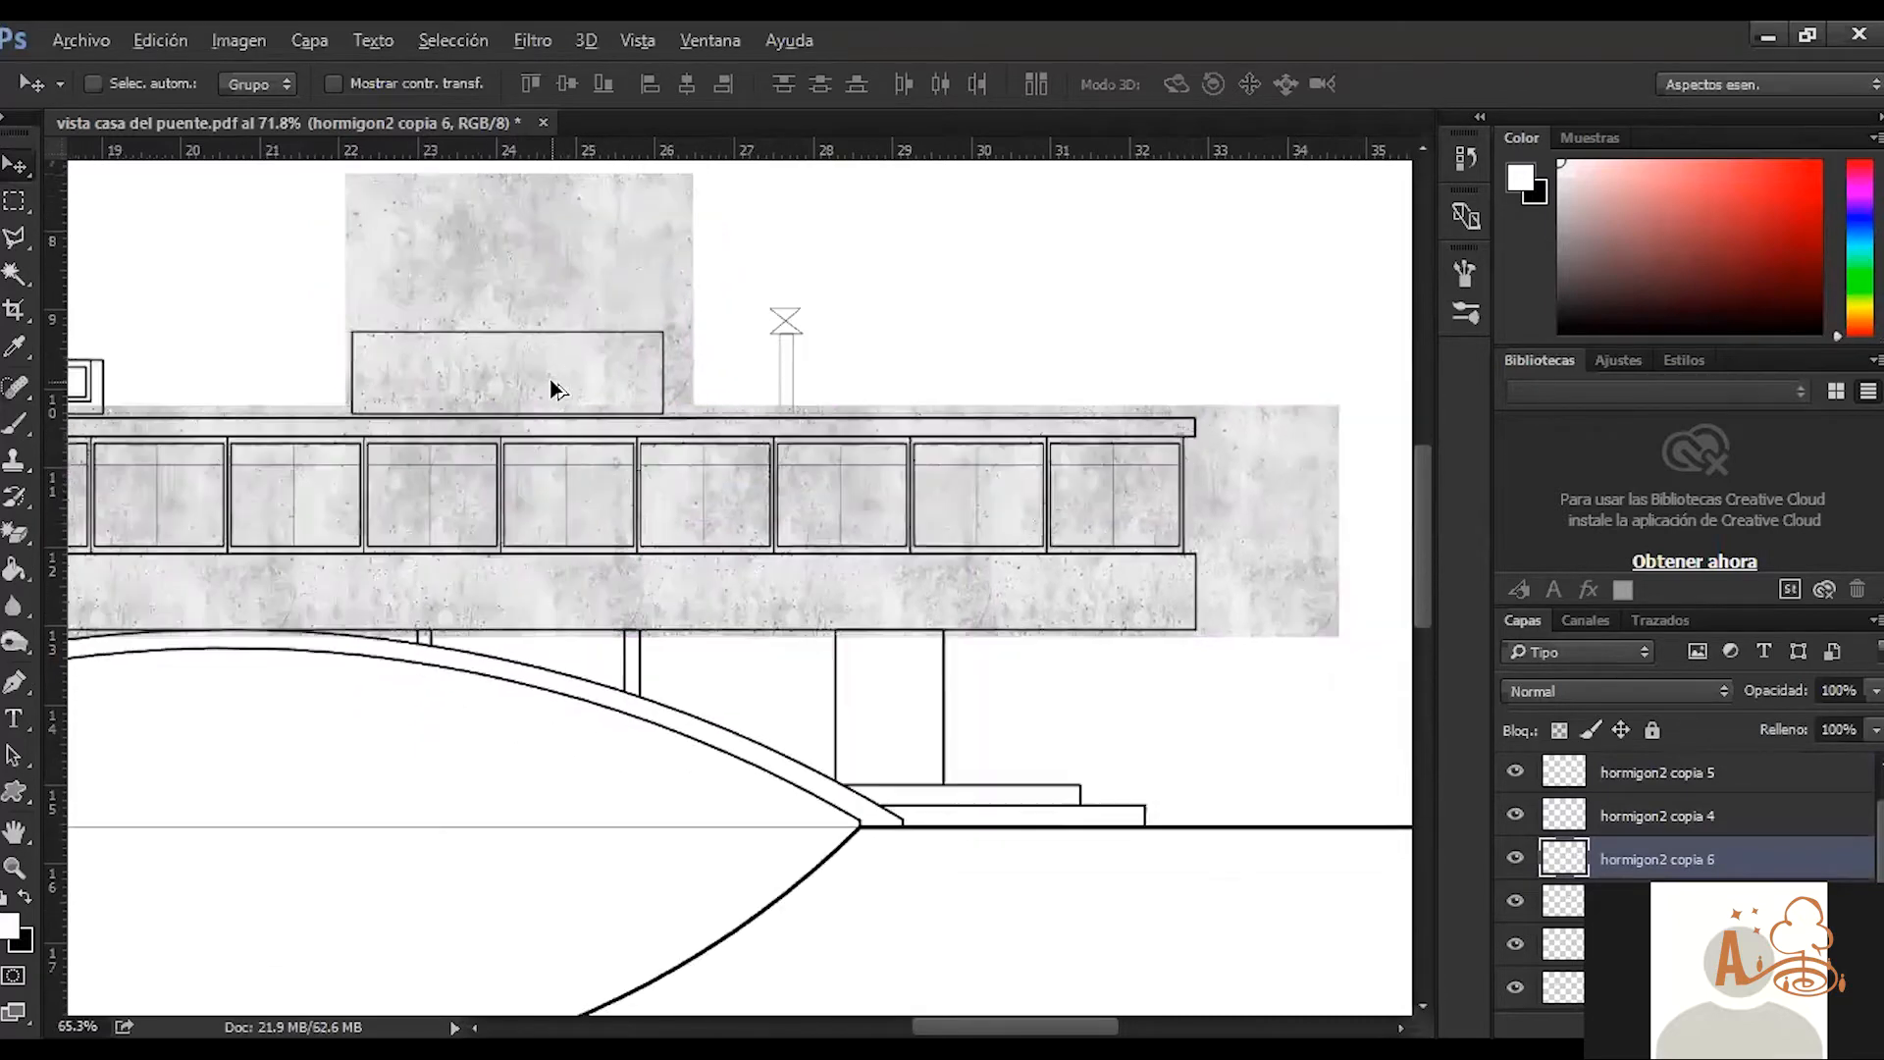
scroll(469, 387, "down", 2)
scroll(540, 362, "down", 2)
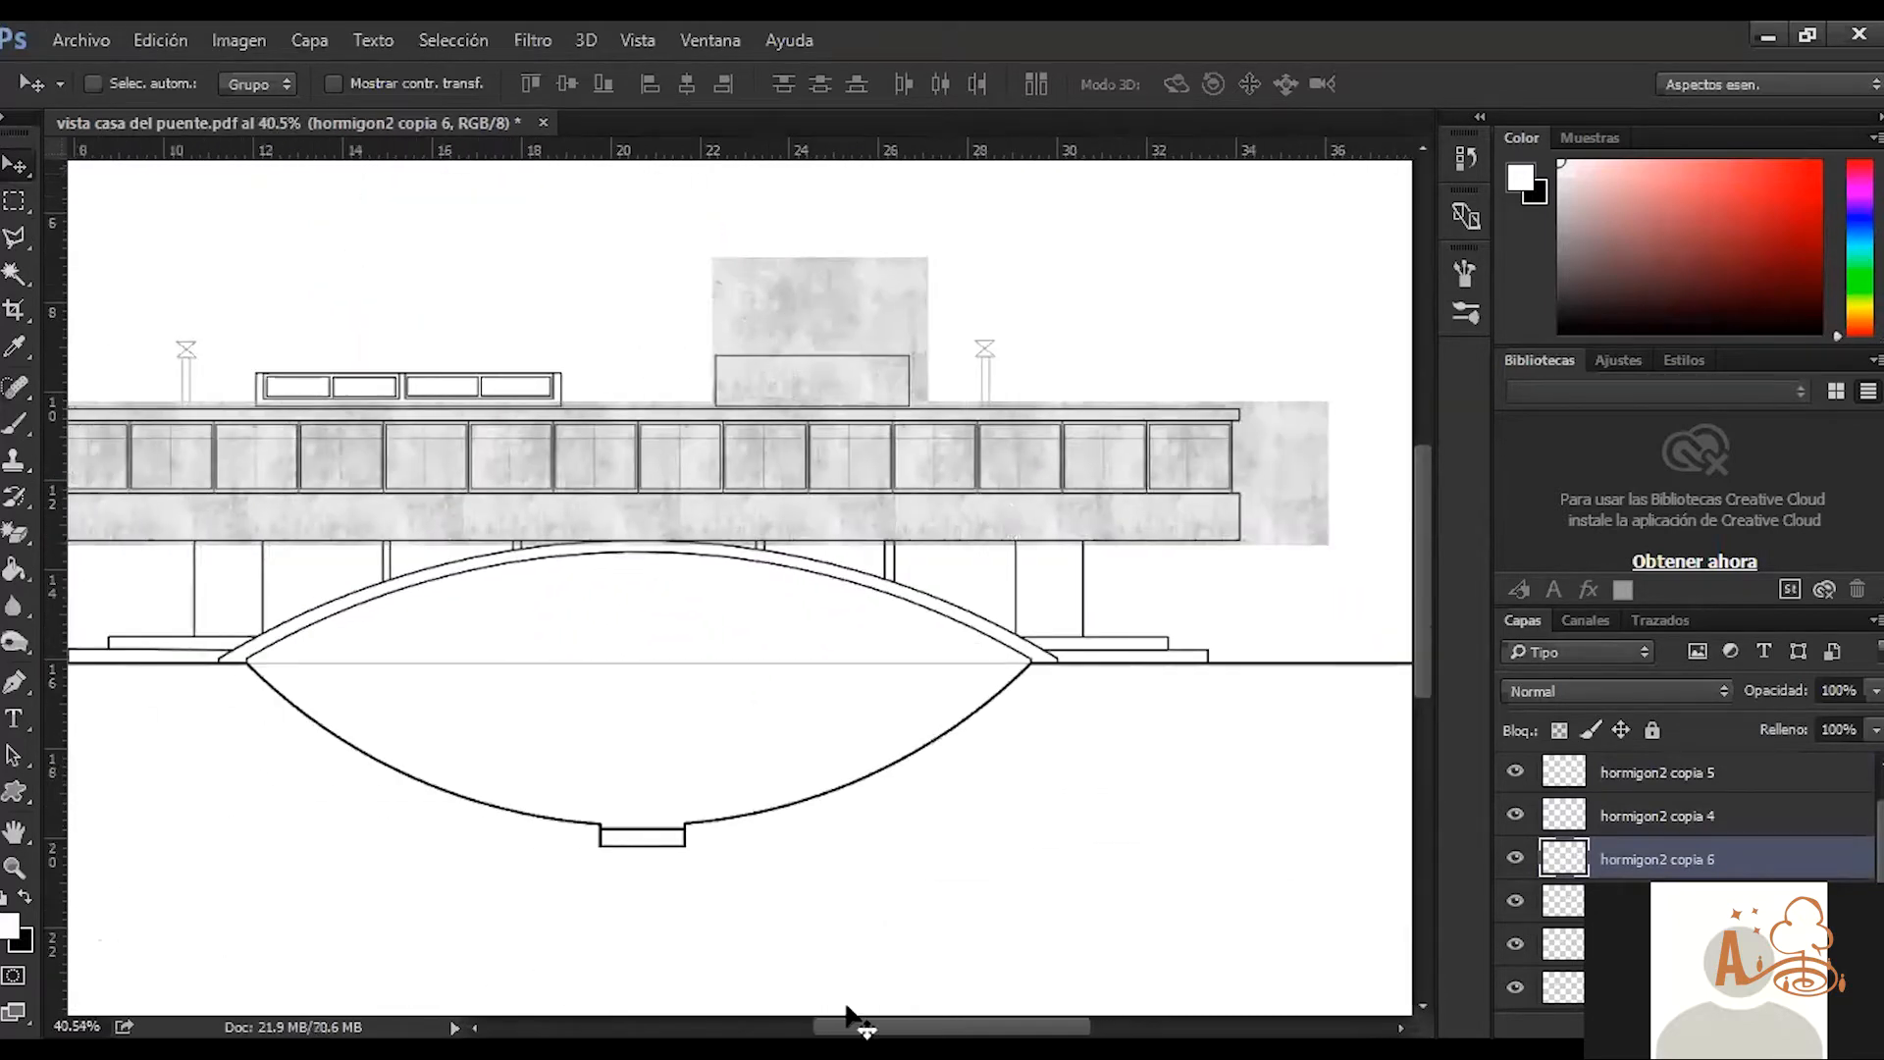
scroll(667, 432, "up", 1)
left_click_drag(776, 422, 254, 429)
scroll(268, 542, "down", 1)
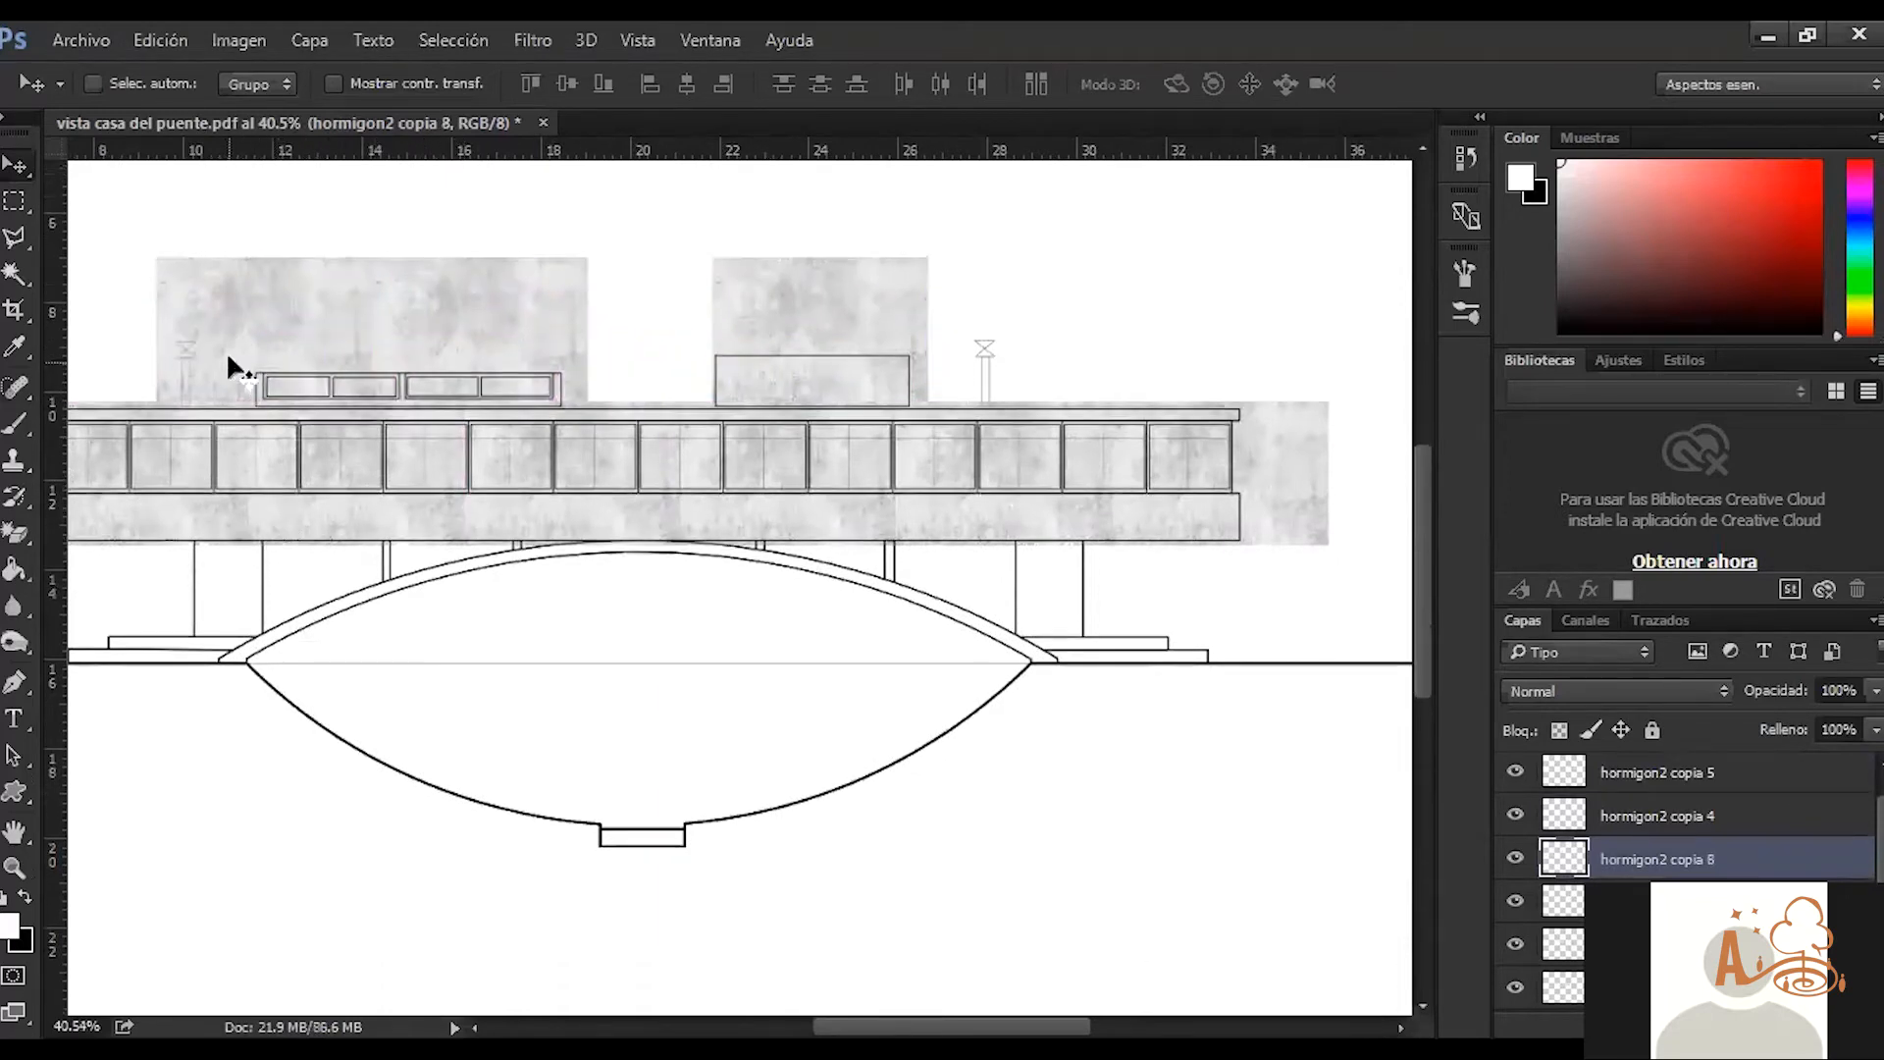
Duplicate the hormigon2 concrete tile in a row beneath the facade so the copies cover the pillars, steps and arch
right_click(227, 508)
left_click(247, 525)
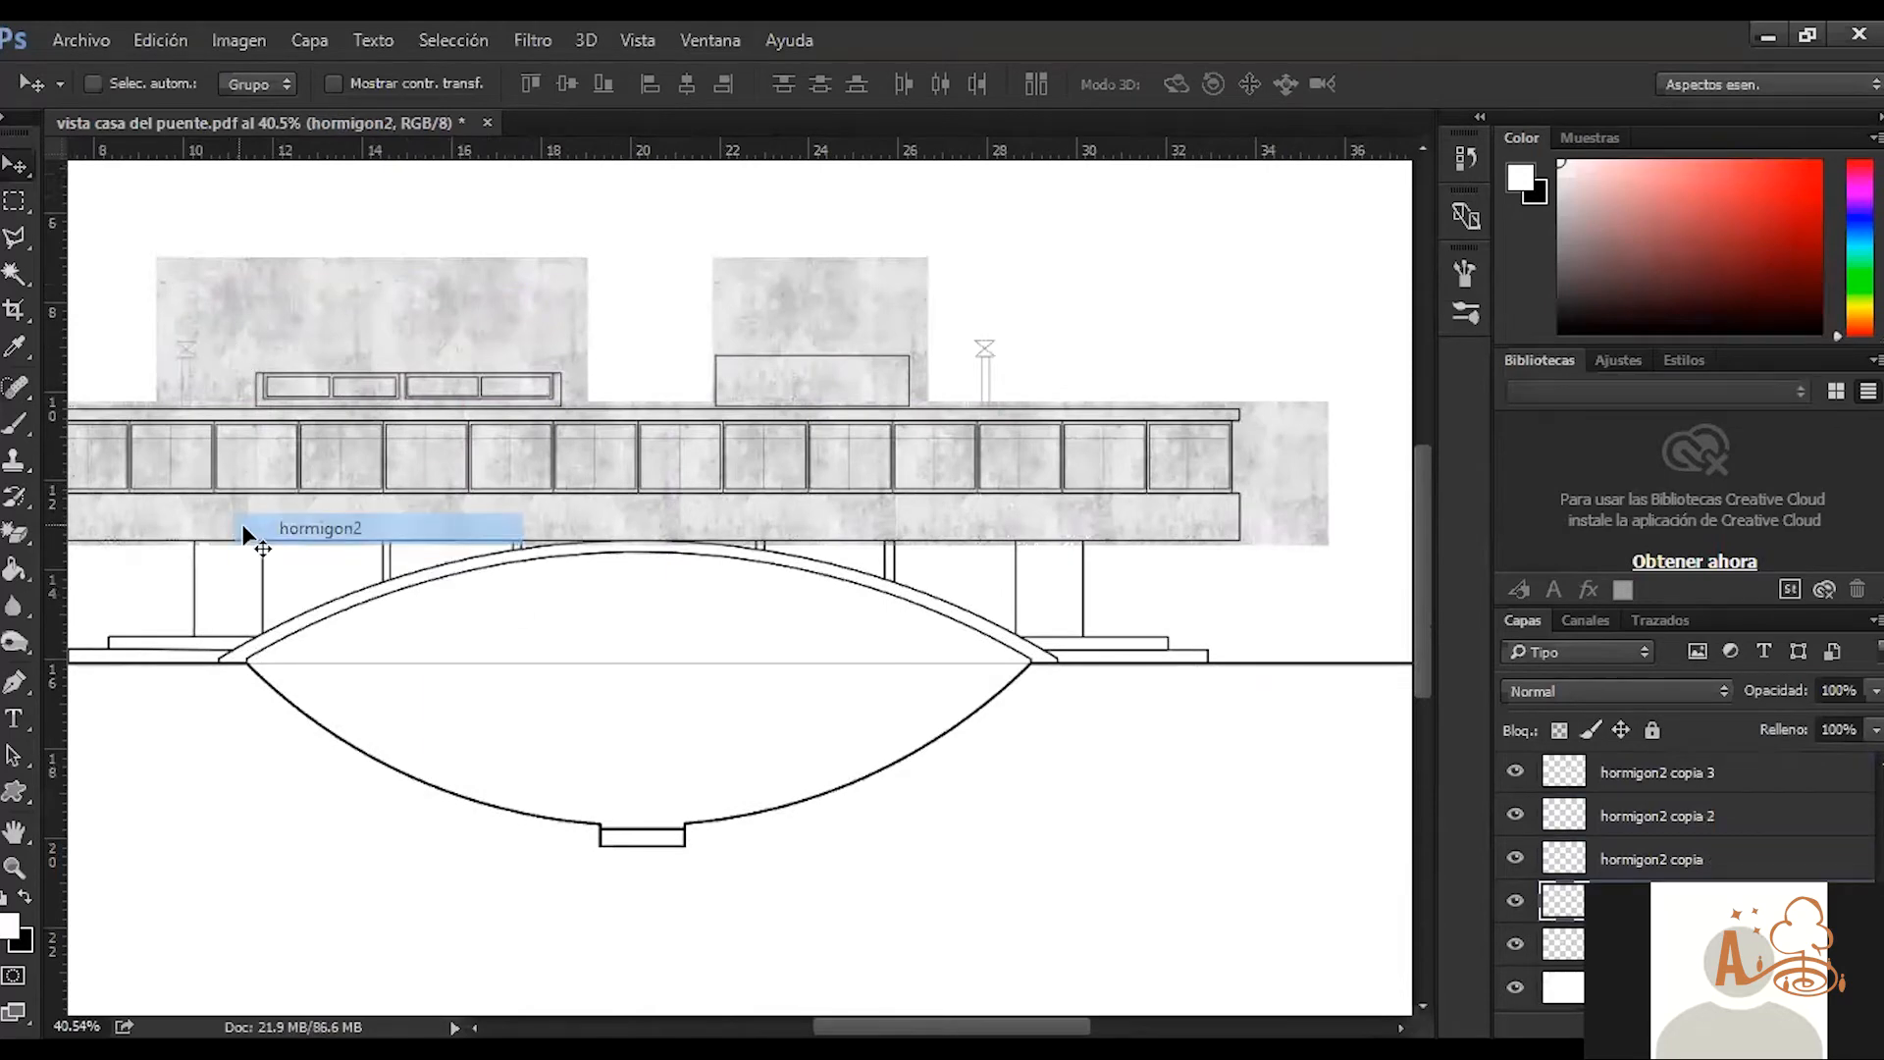
left_click_drag(223, 552, 233, 688)
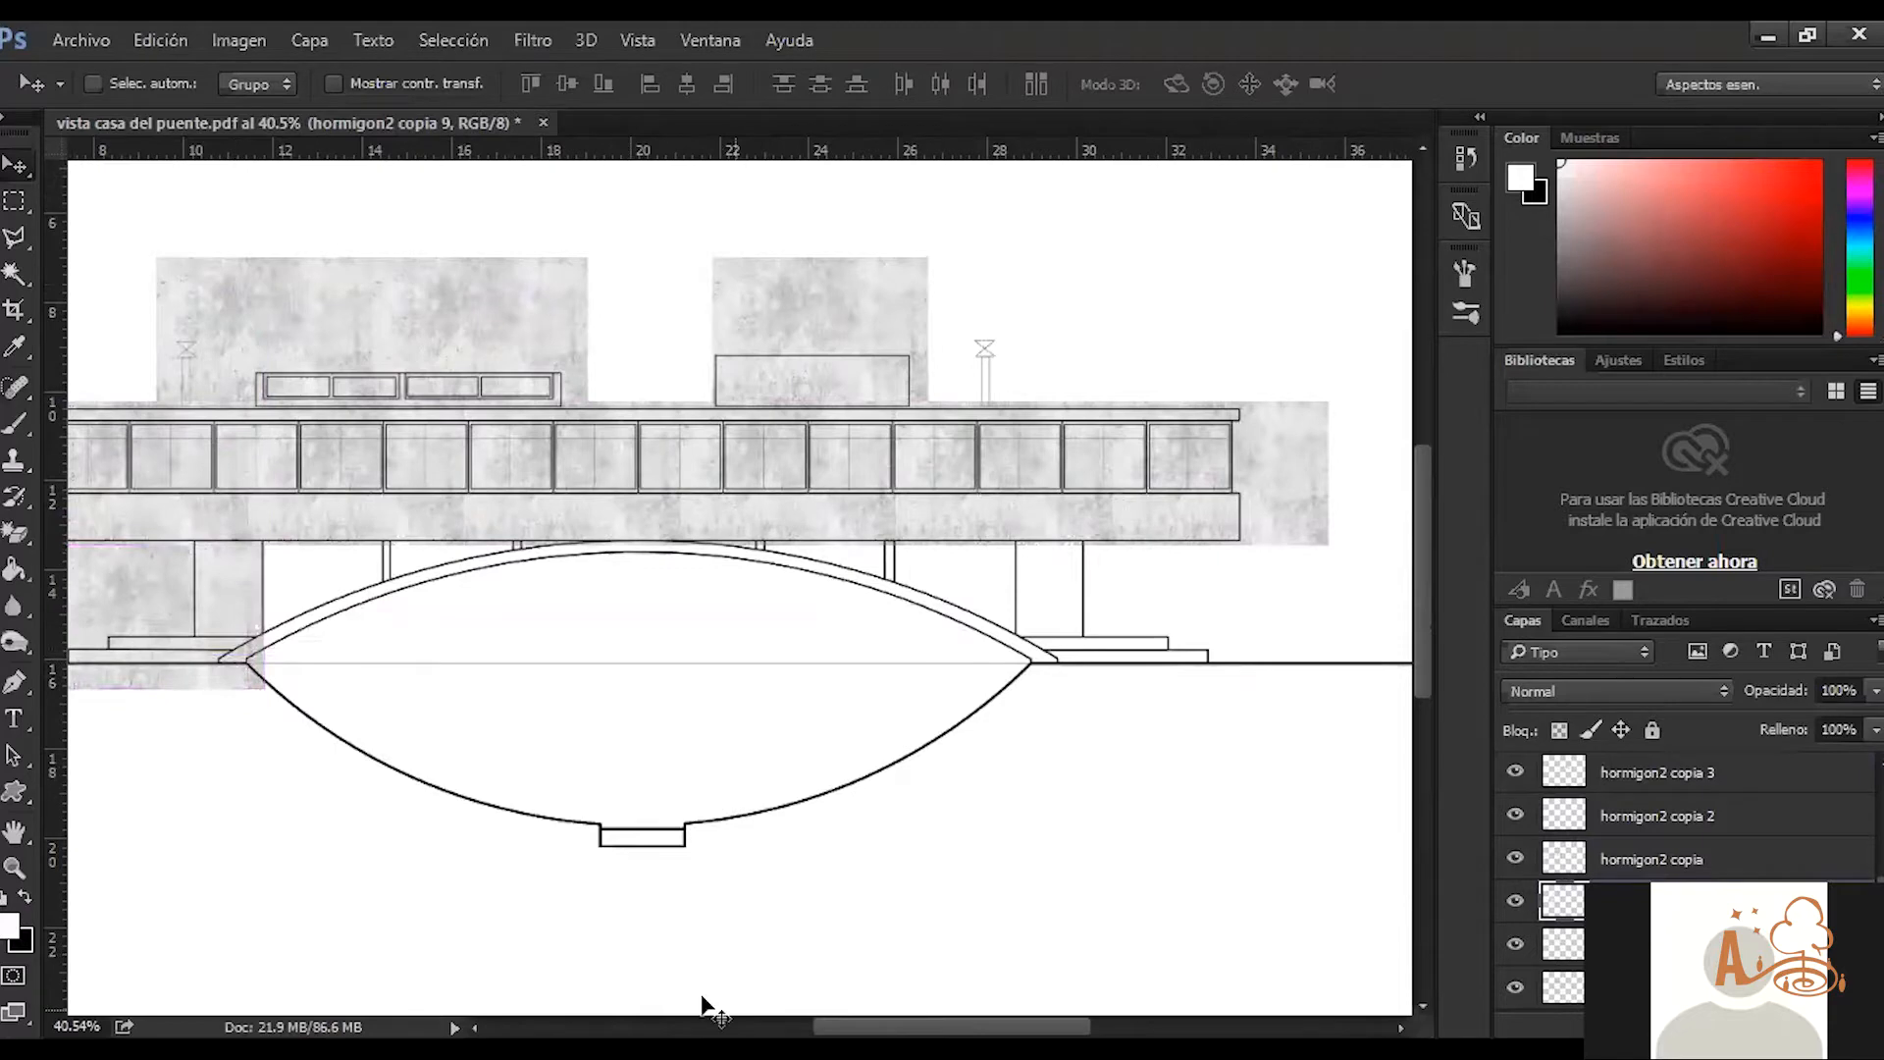
scroll(668, 886, "left", 5)
left_click_drag(439, 597, 1122, 590)
scroll(1109, 595, "right", 6)
left_click_drag(779, 622, 1238, 599)
scroll(991, 579, "down", 3)
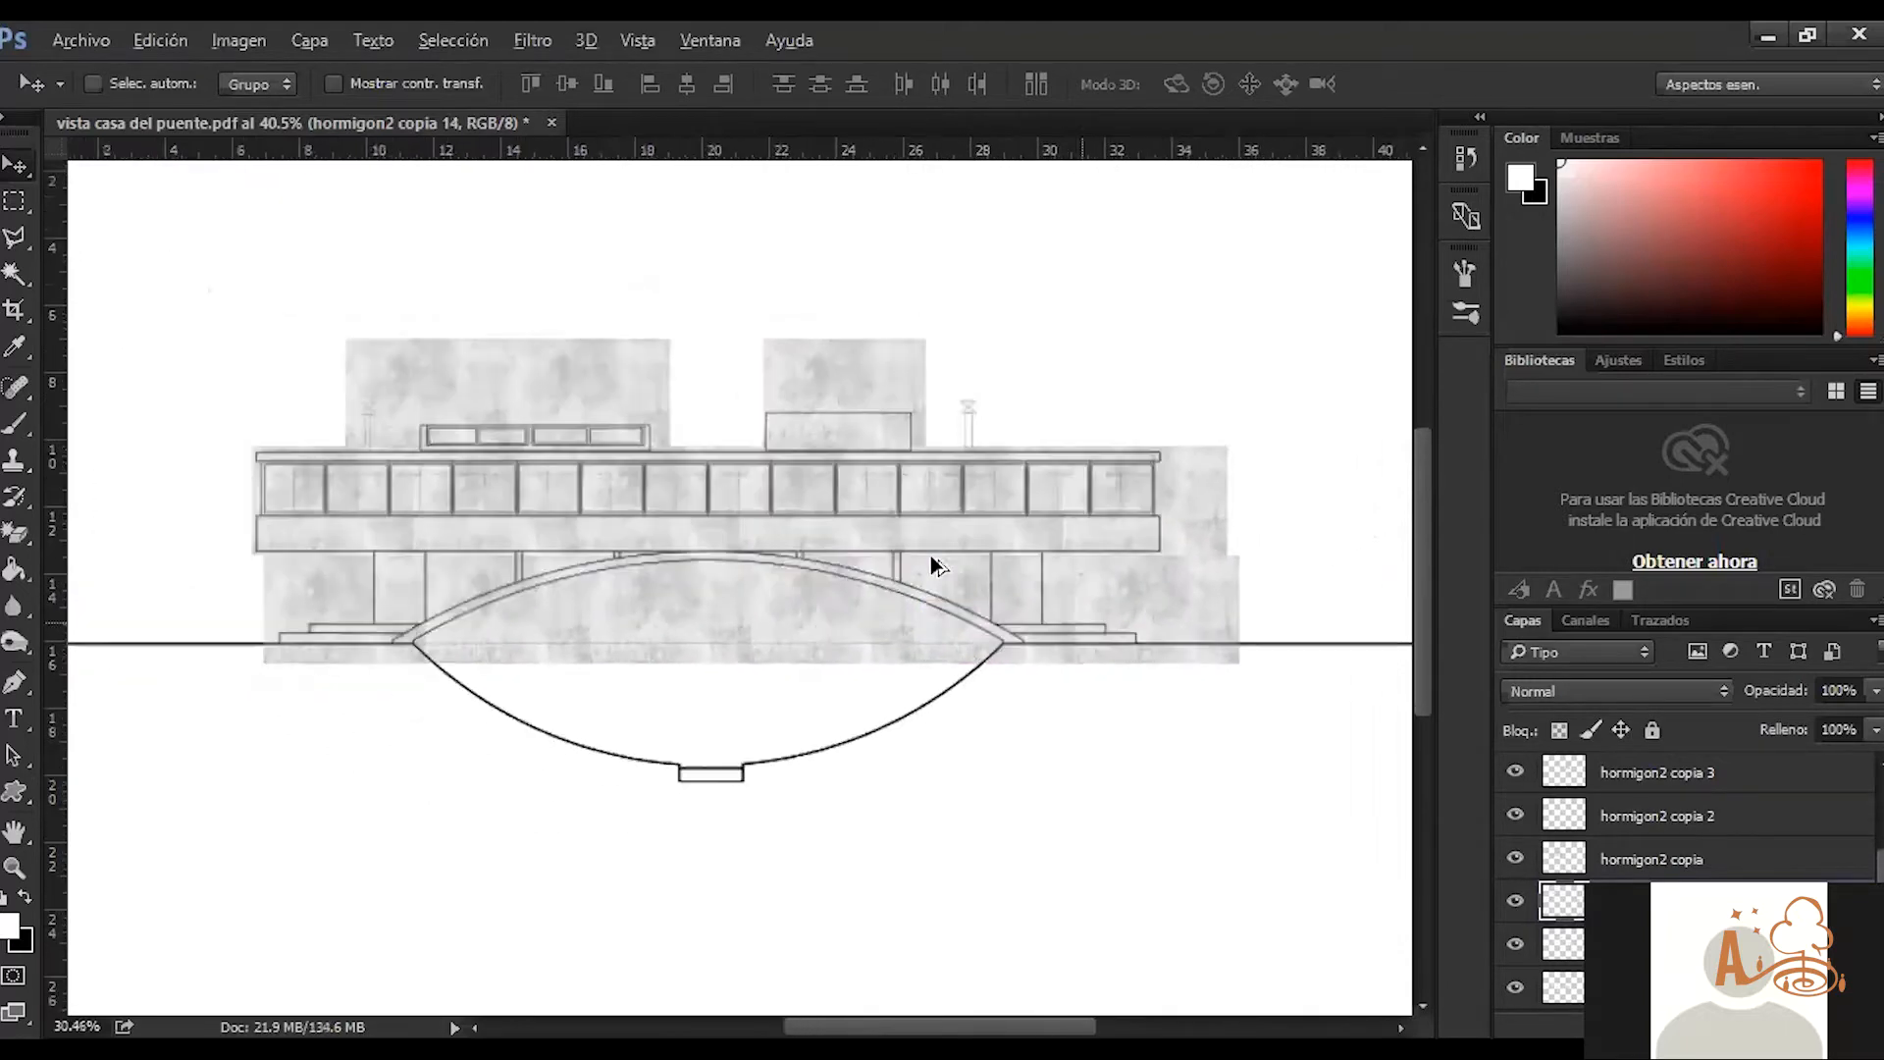
scroll(453, 574, "up", 2)
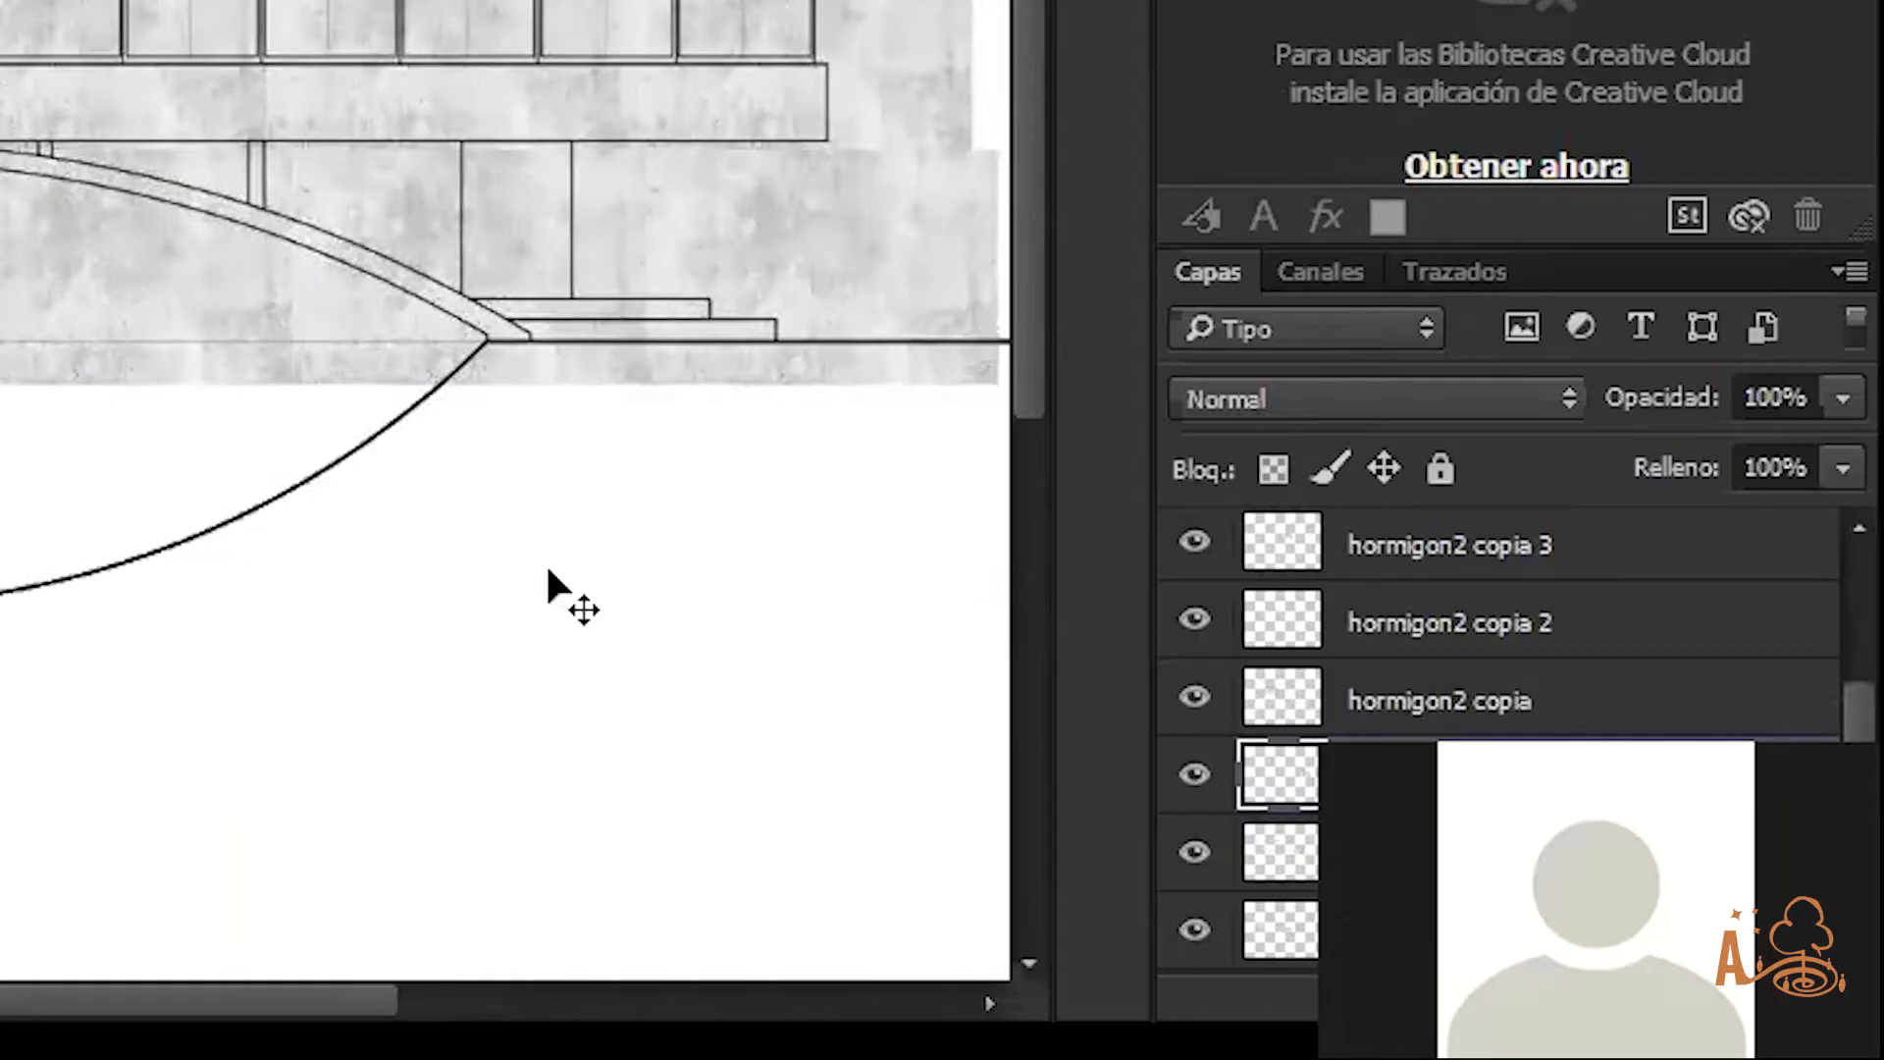
Select all the hormigon2 texture layers, from hormigon2 copia 5 down to the lowest one, and merge them into one layer
scroll(1273, 748, "down", 9)
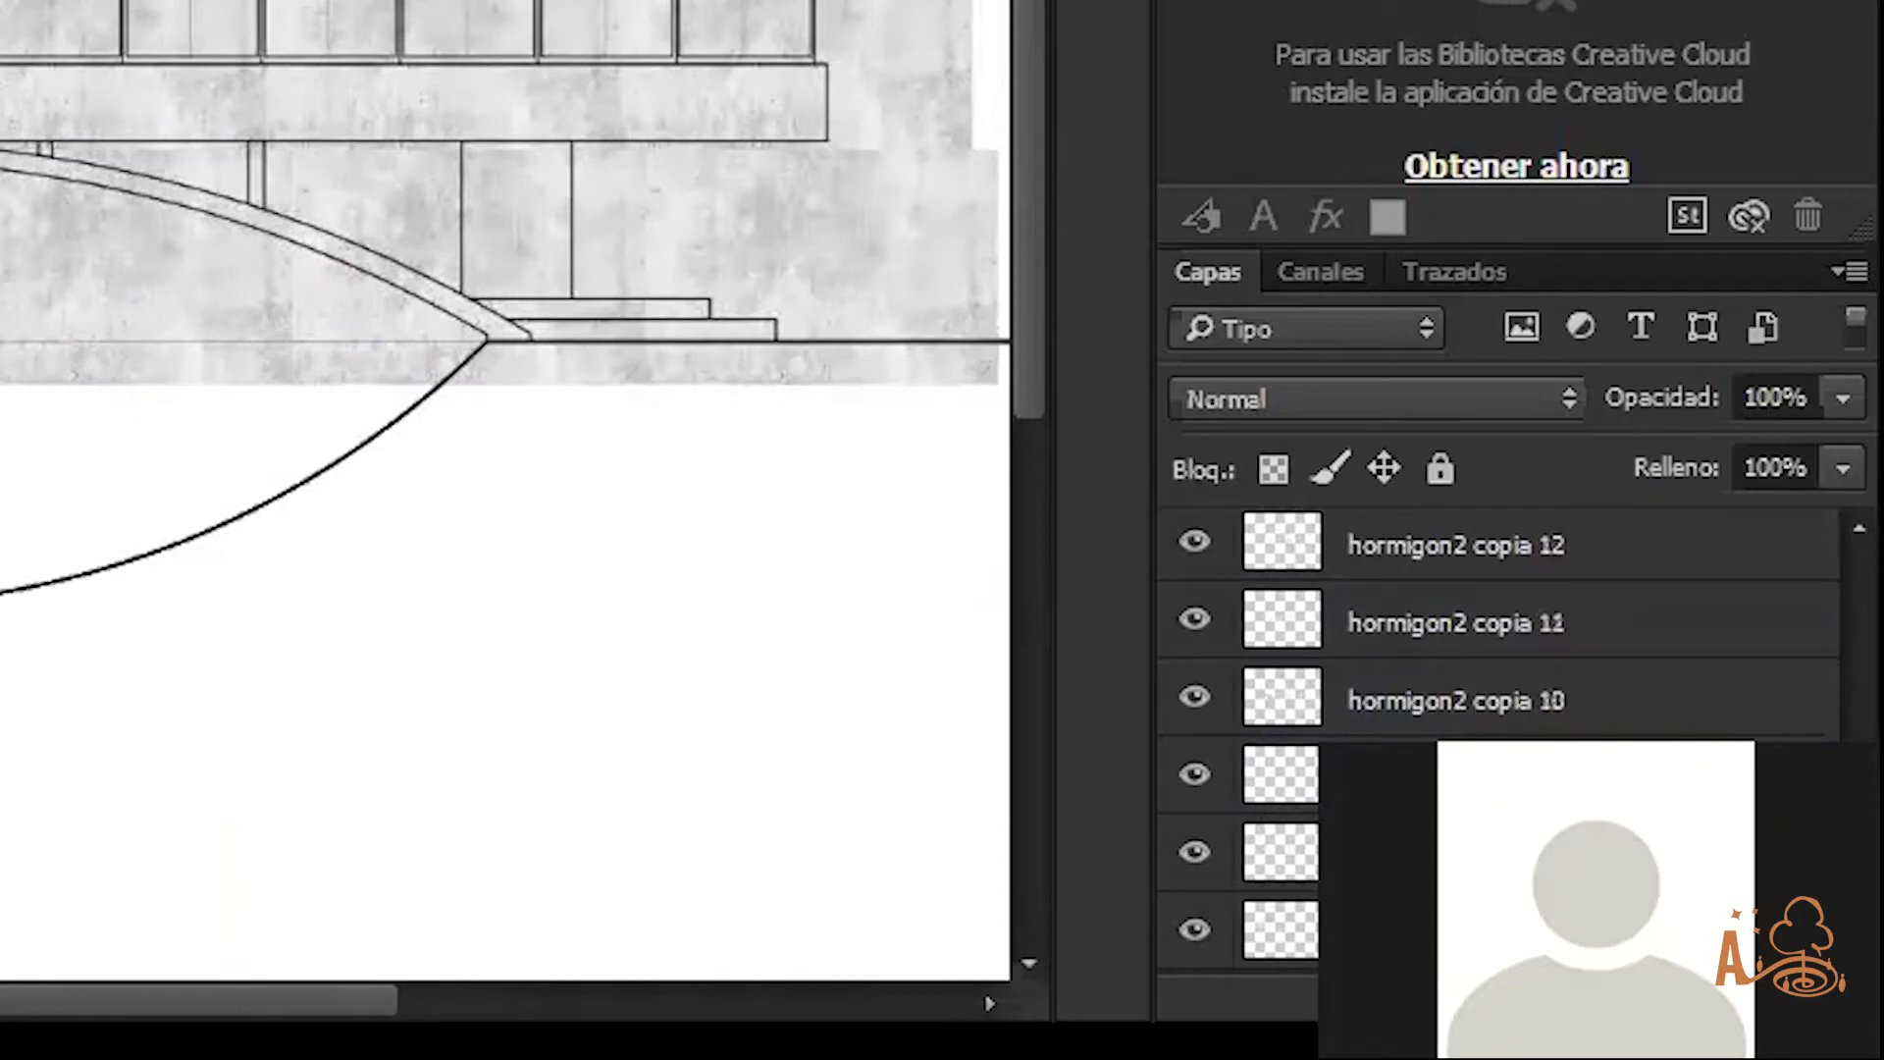
scroll(1575, 731, "up", 10)
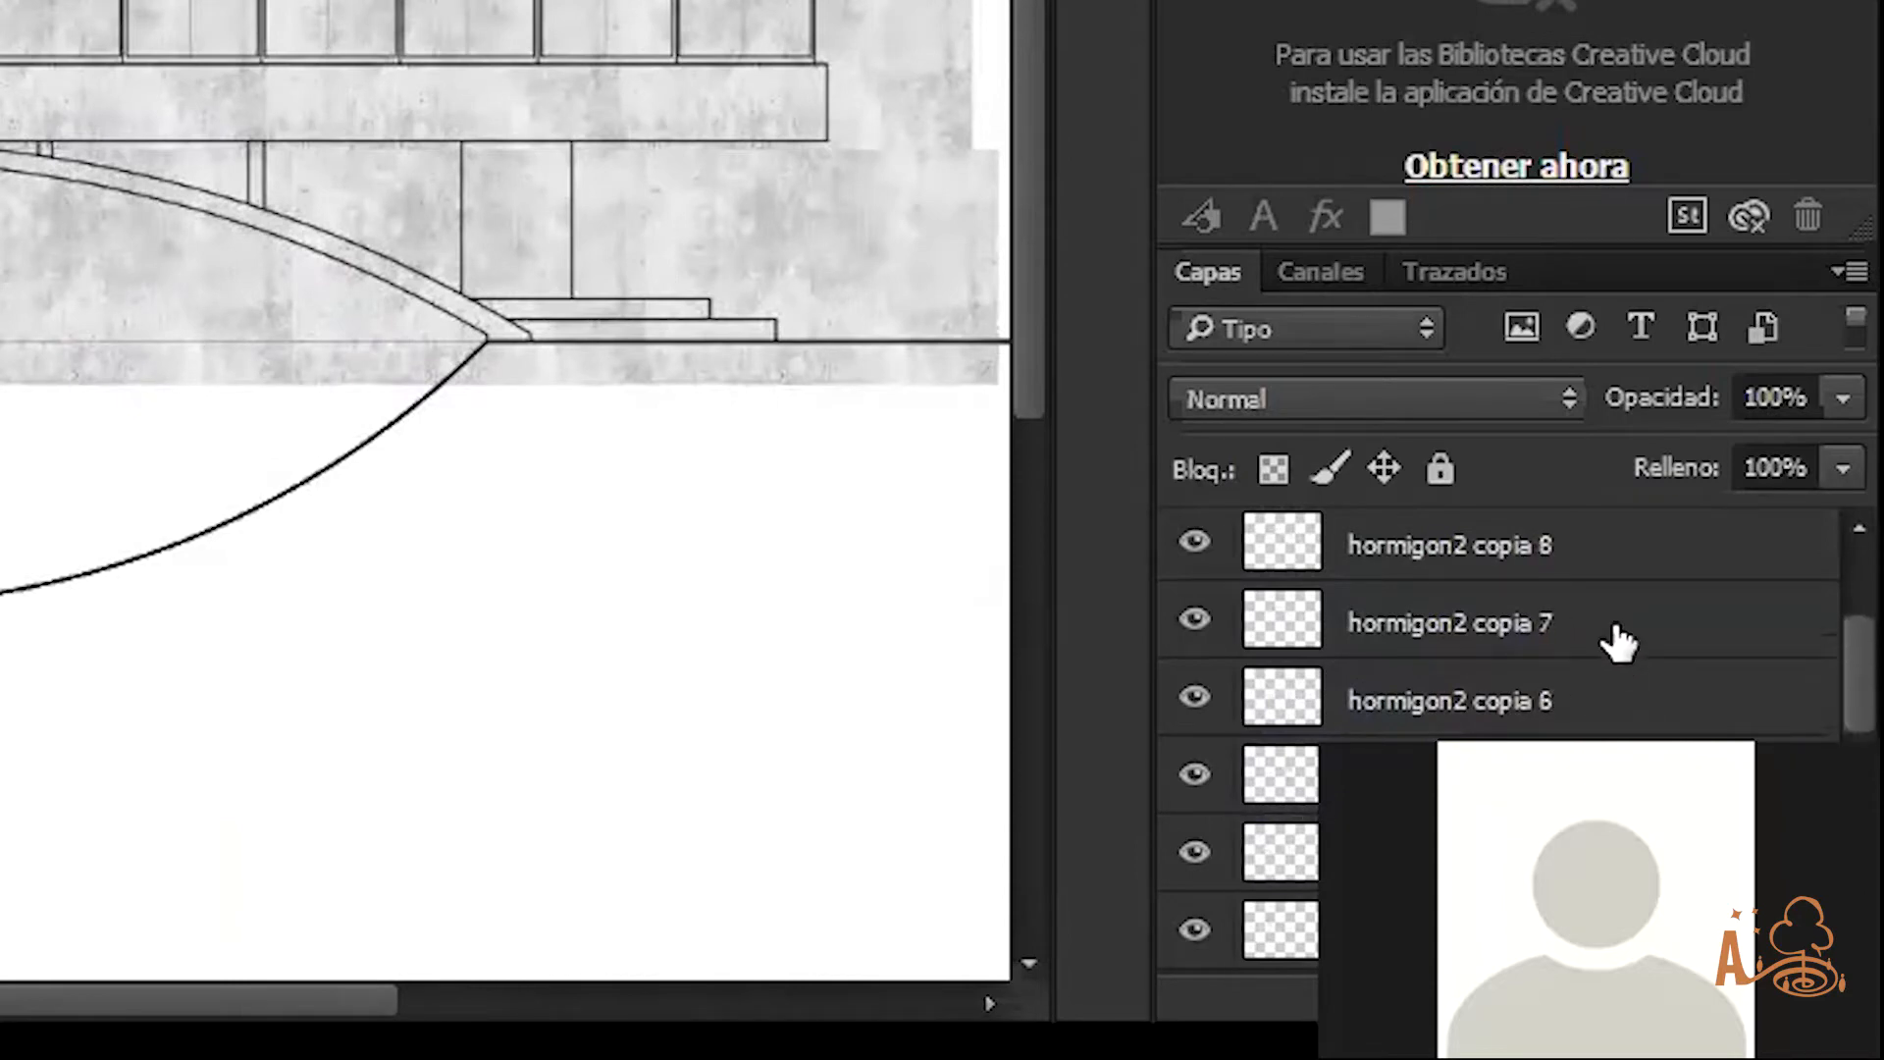
scroll(1610, 644, "up", 2)
scroll(1539, 694, "down", 6)
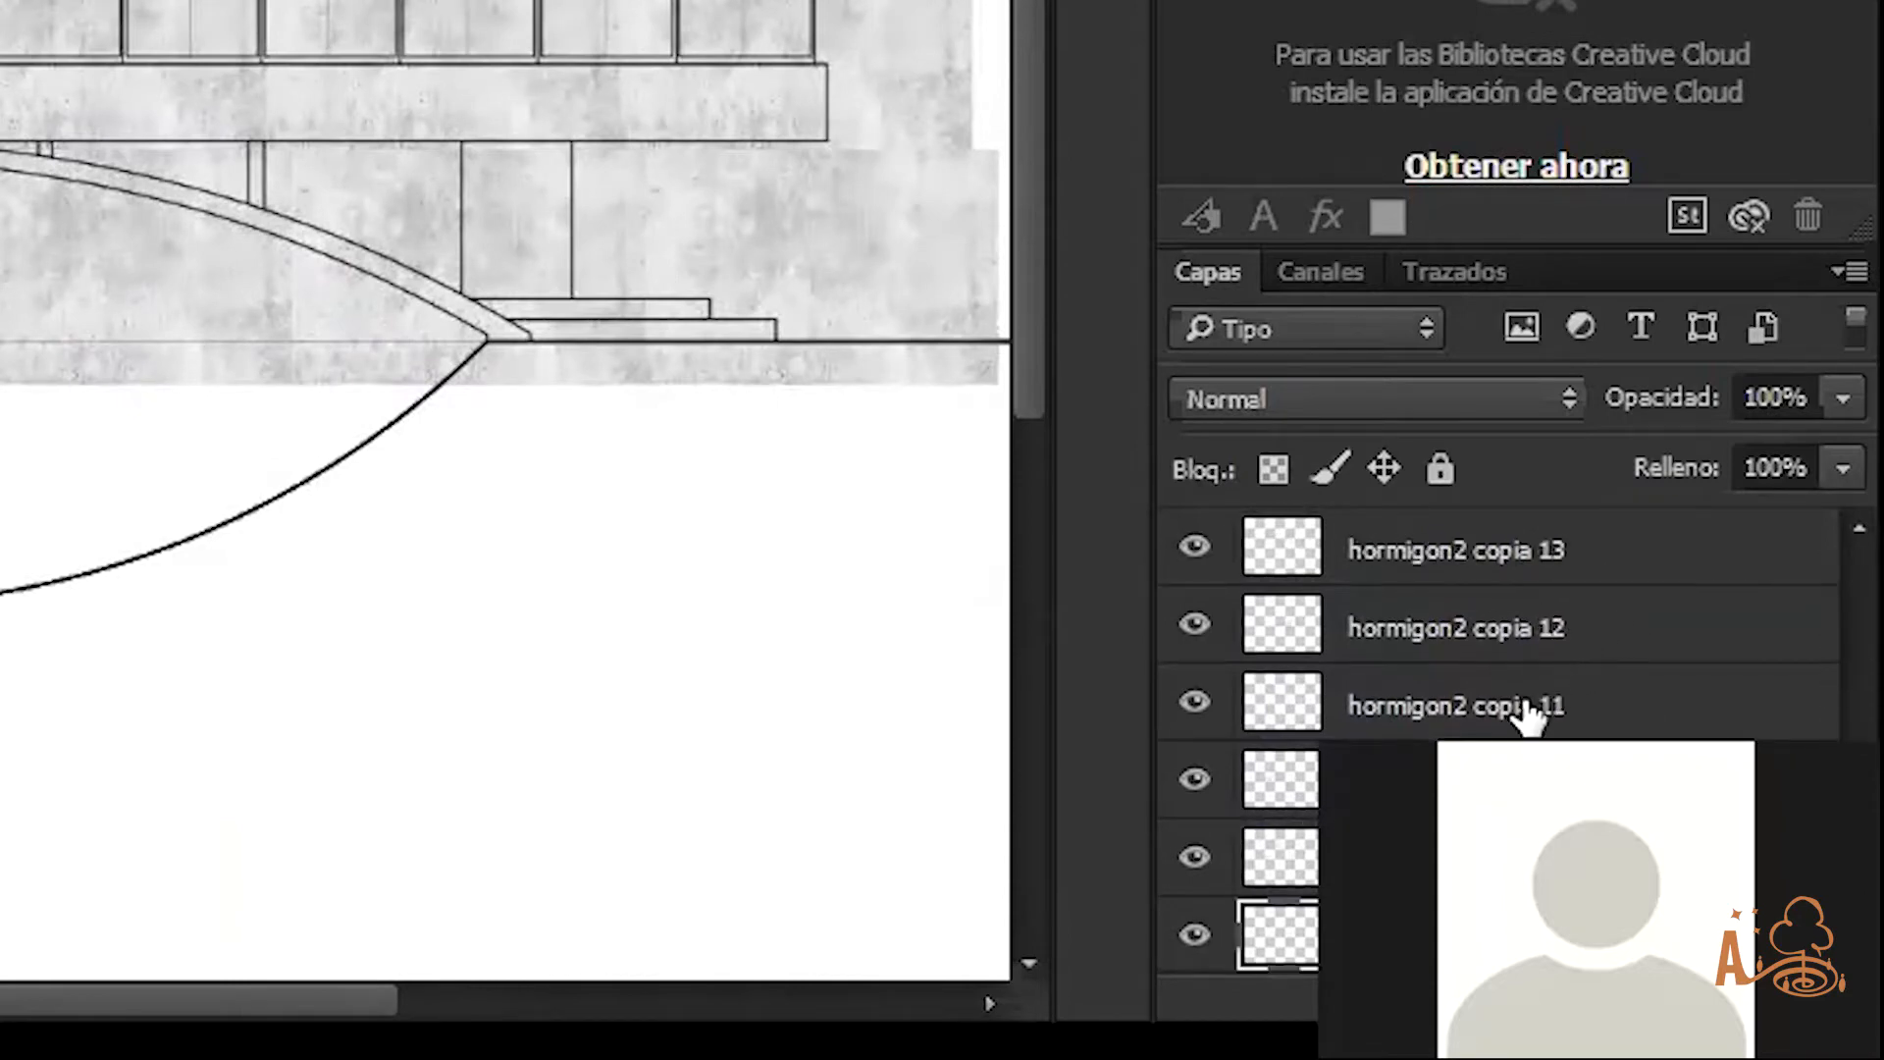
scroll(1498, 628, "down", 2)
scroll(1452, 712, "up", 10)
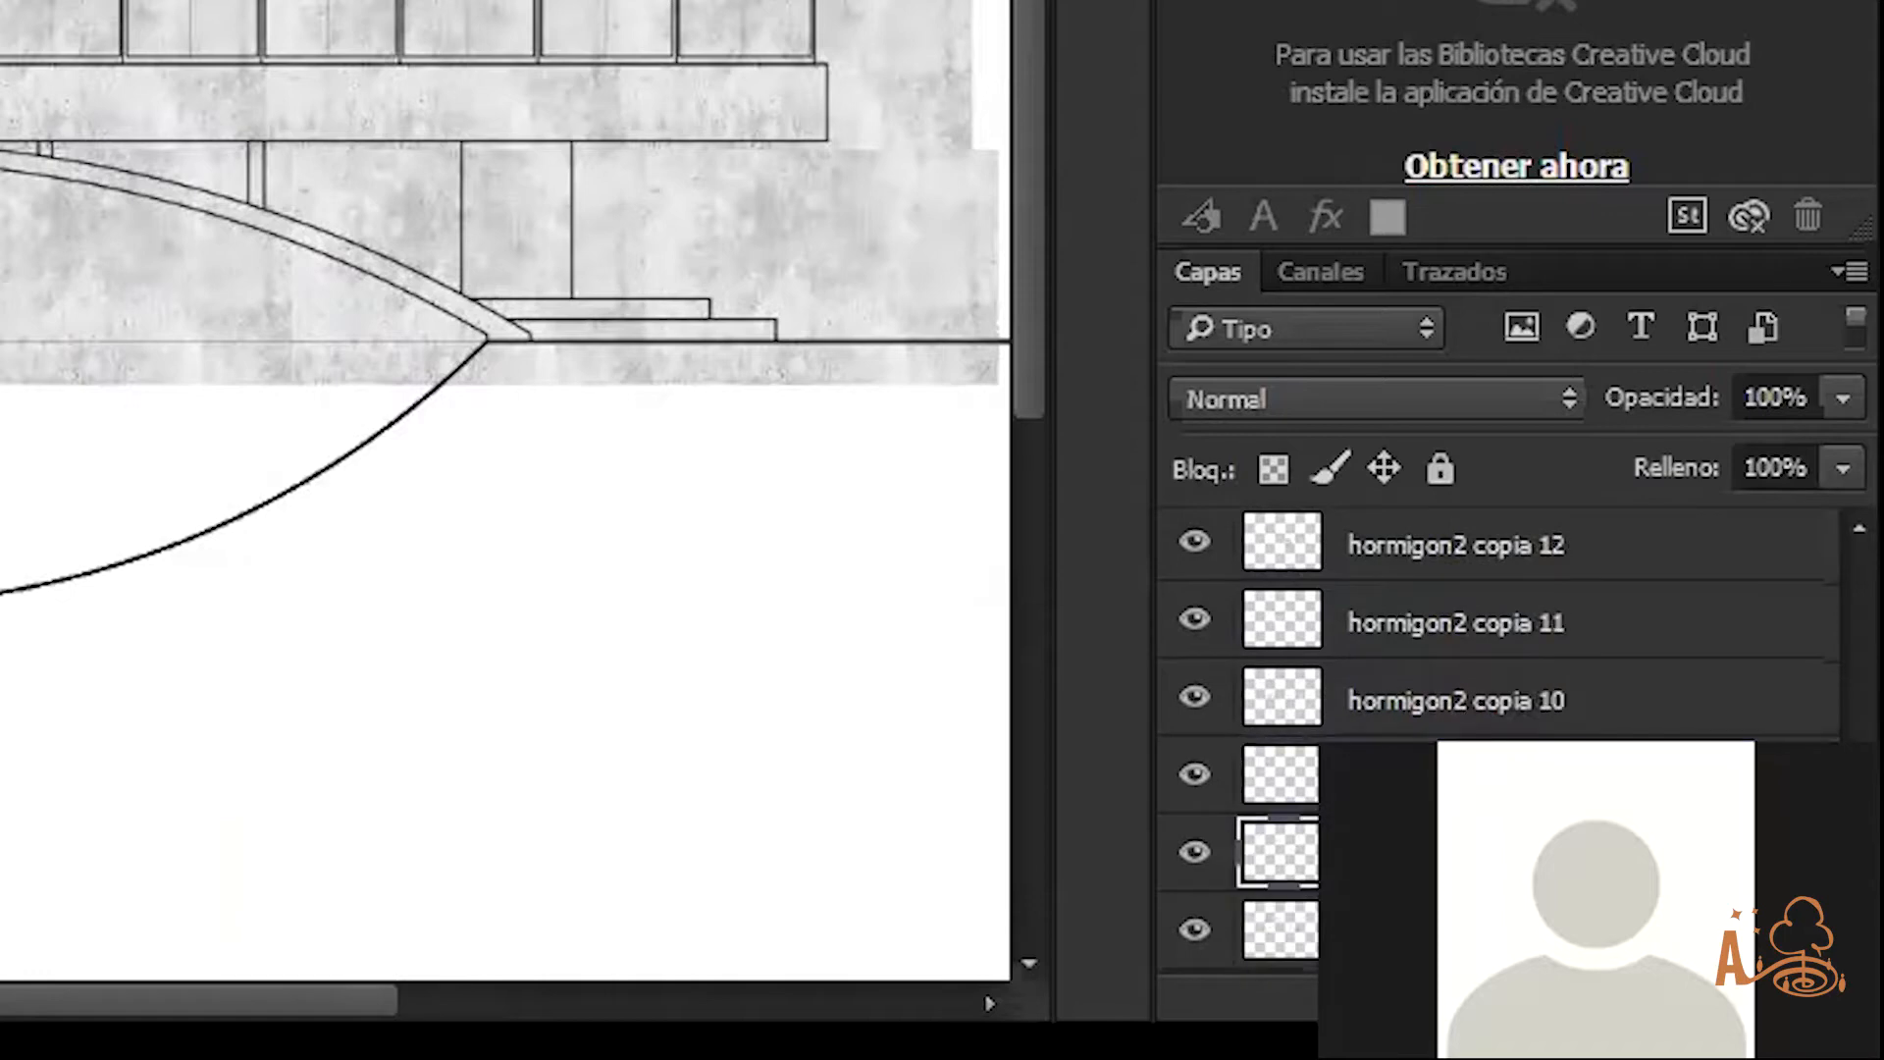
scroll(1538, 616, "up", 2)
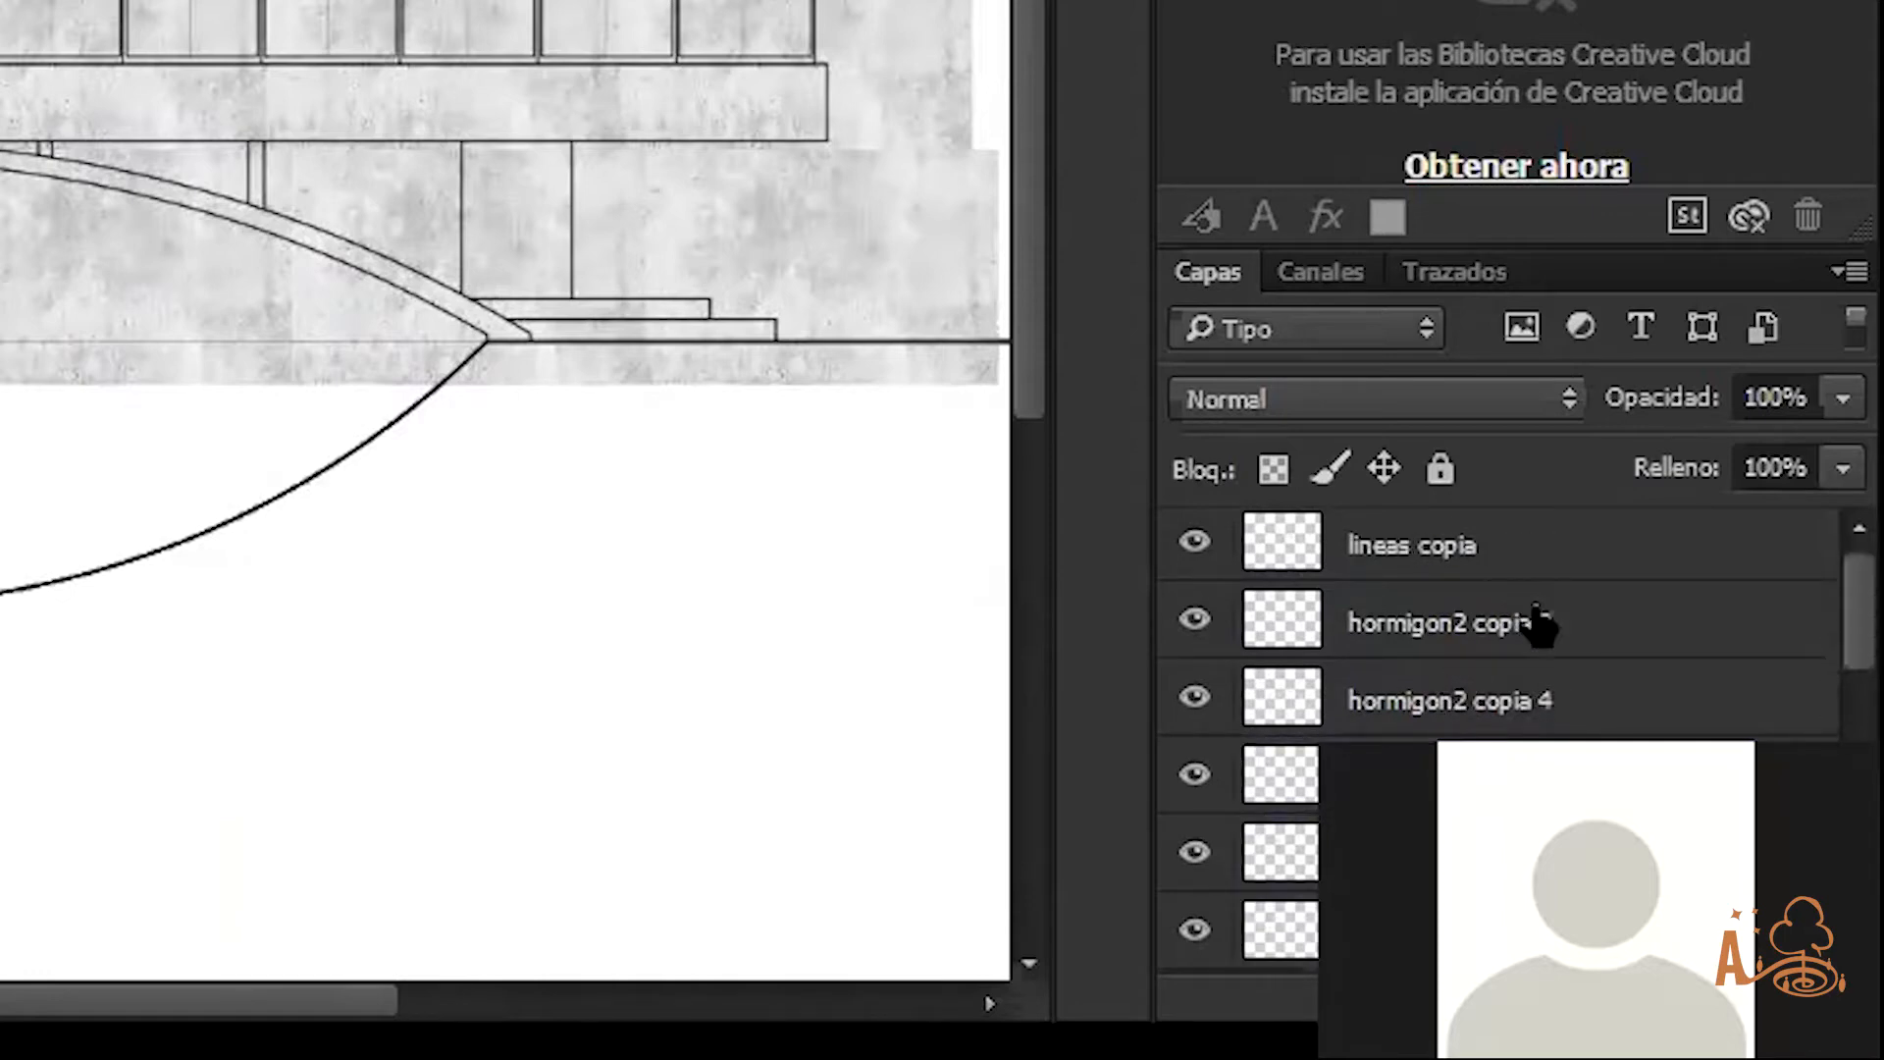
scroll(1530, 620, "down", 8)
scroll(1536, 620, "up", 5)
scroll(1522, 715, "up", 2)
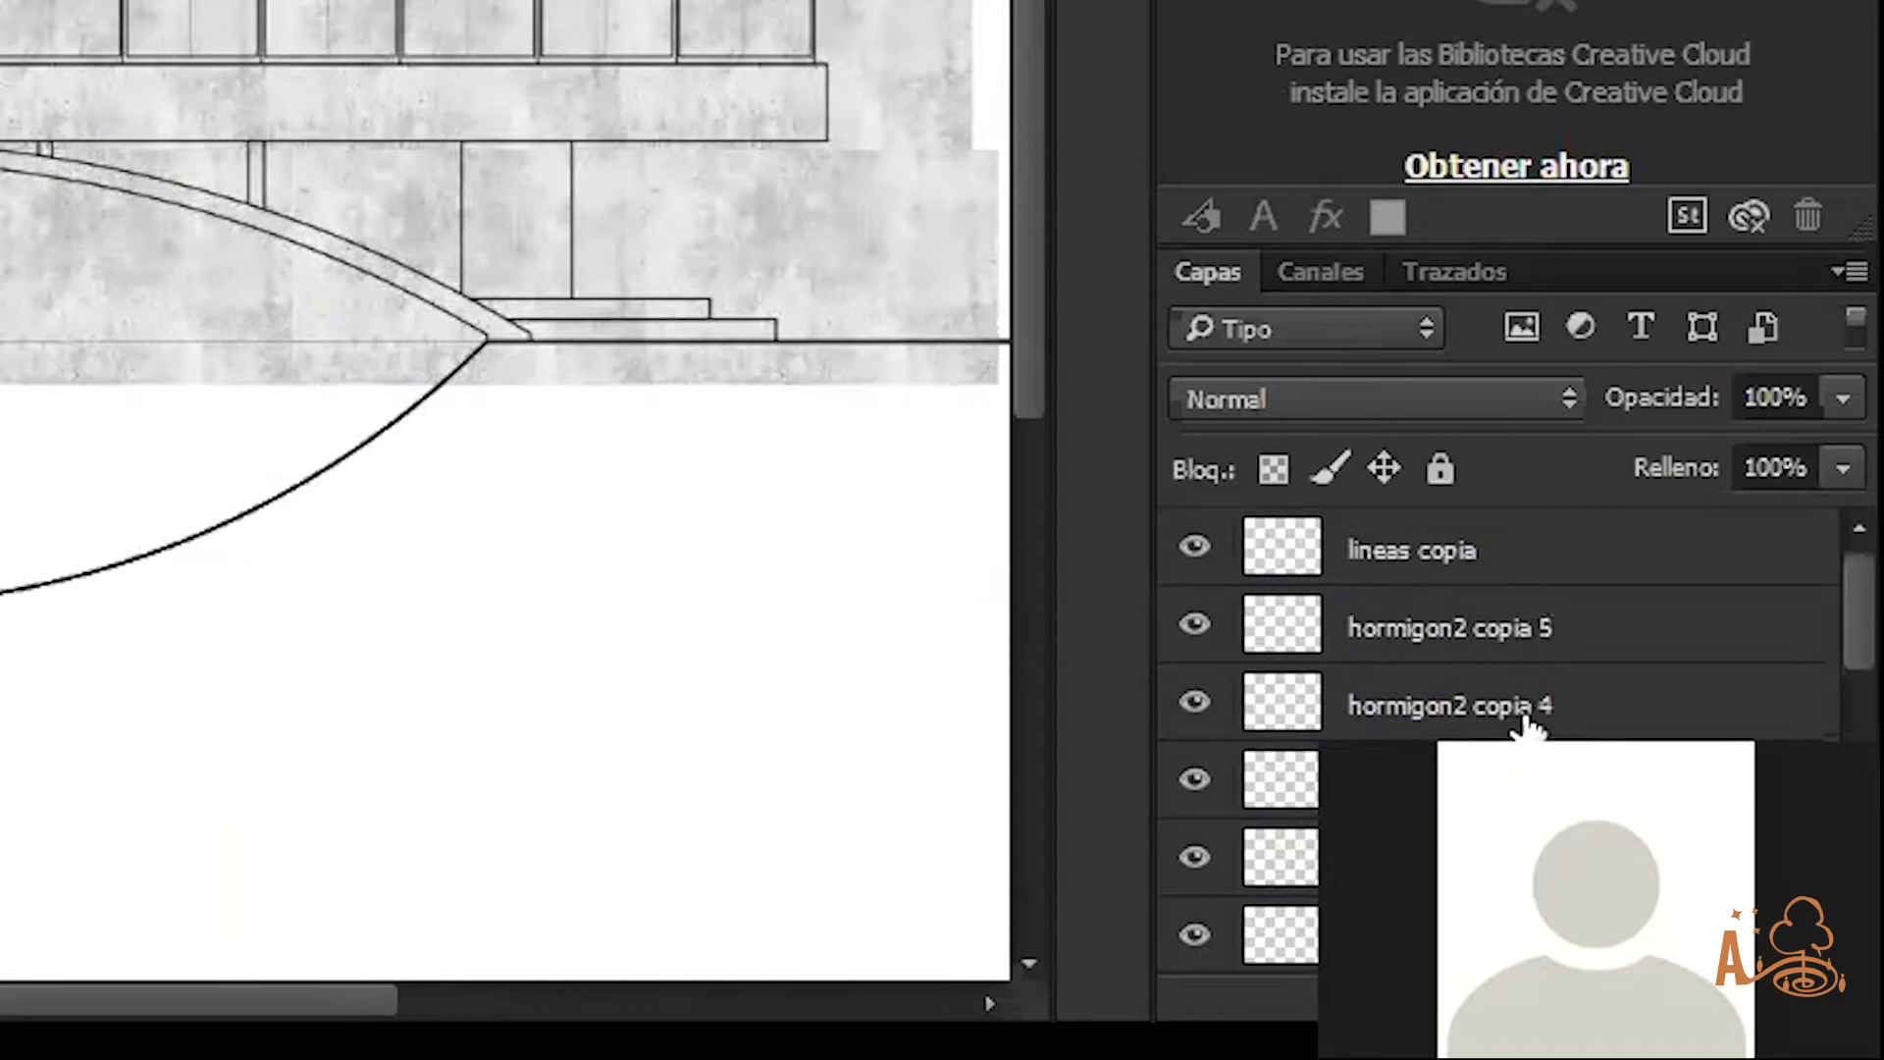
left_click(1542, 633, "shift")
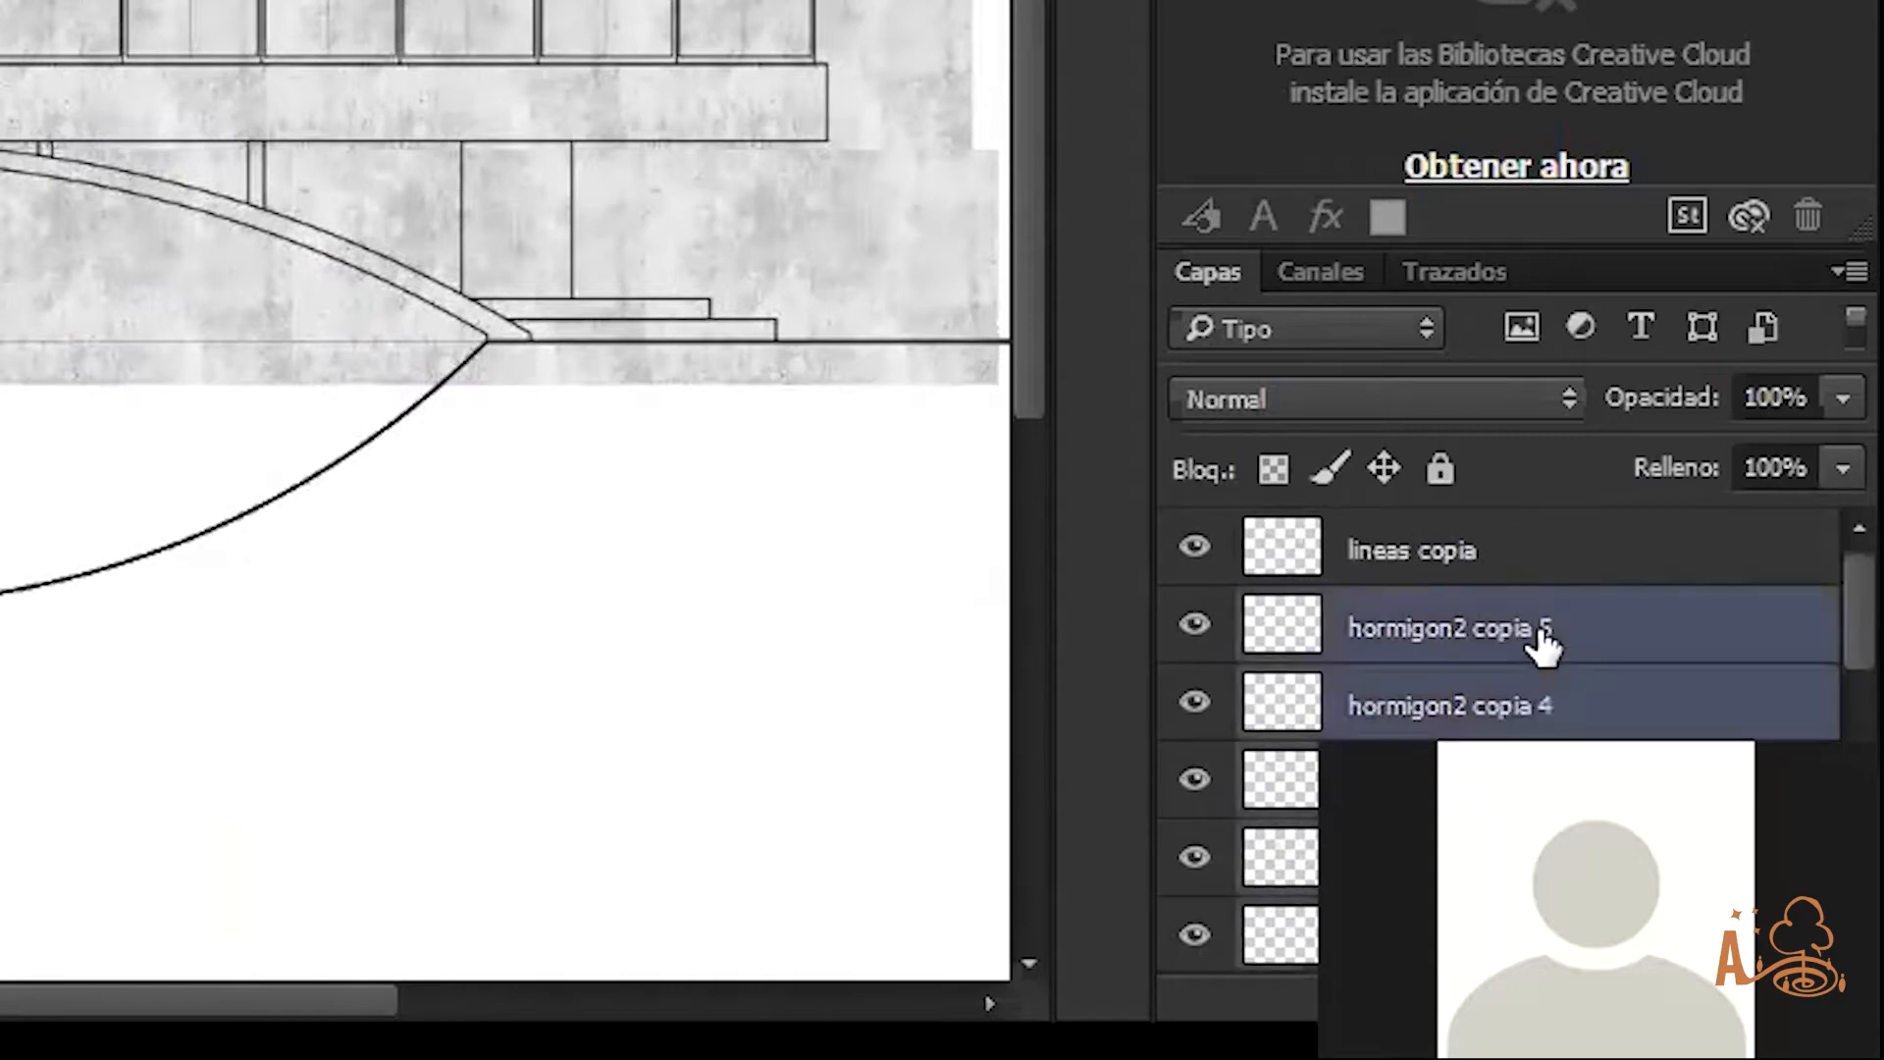
scroll(1512, 716, "down", 11)
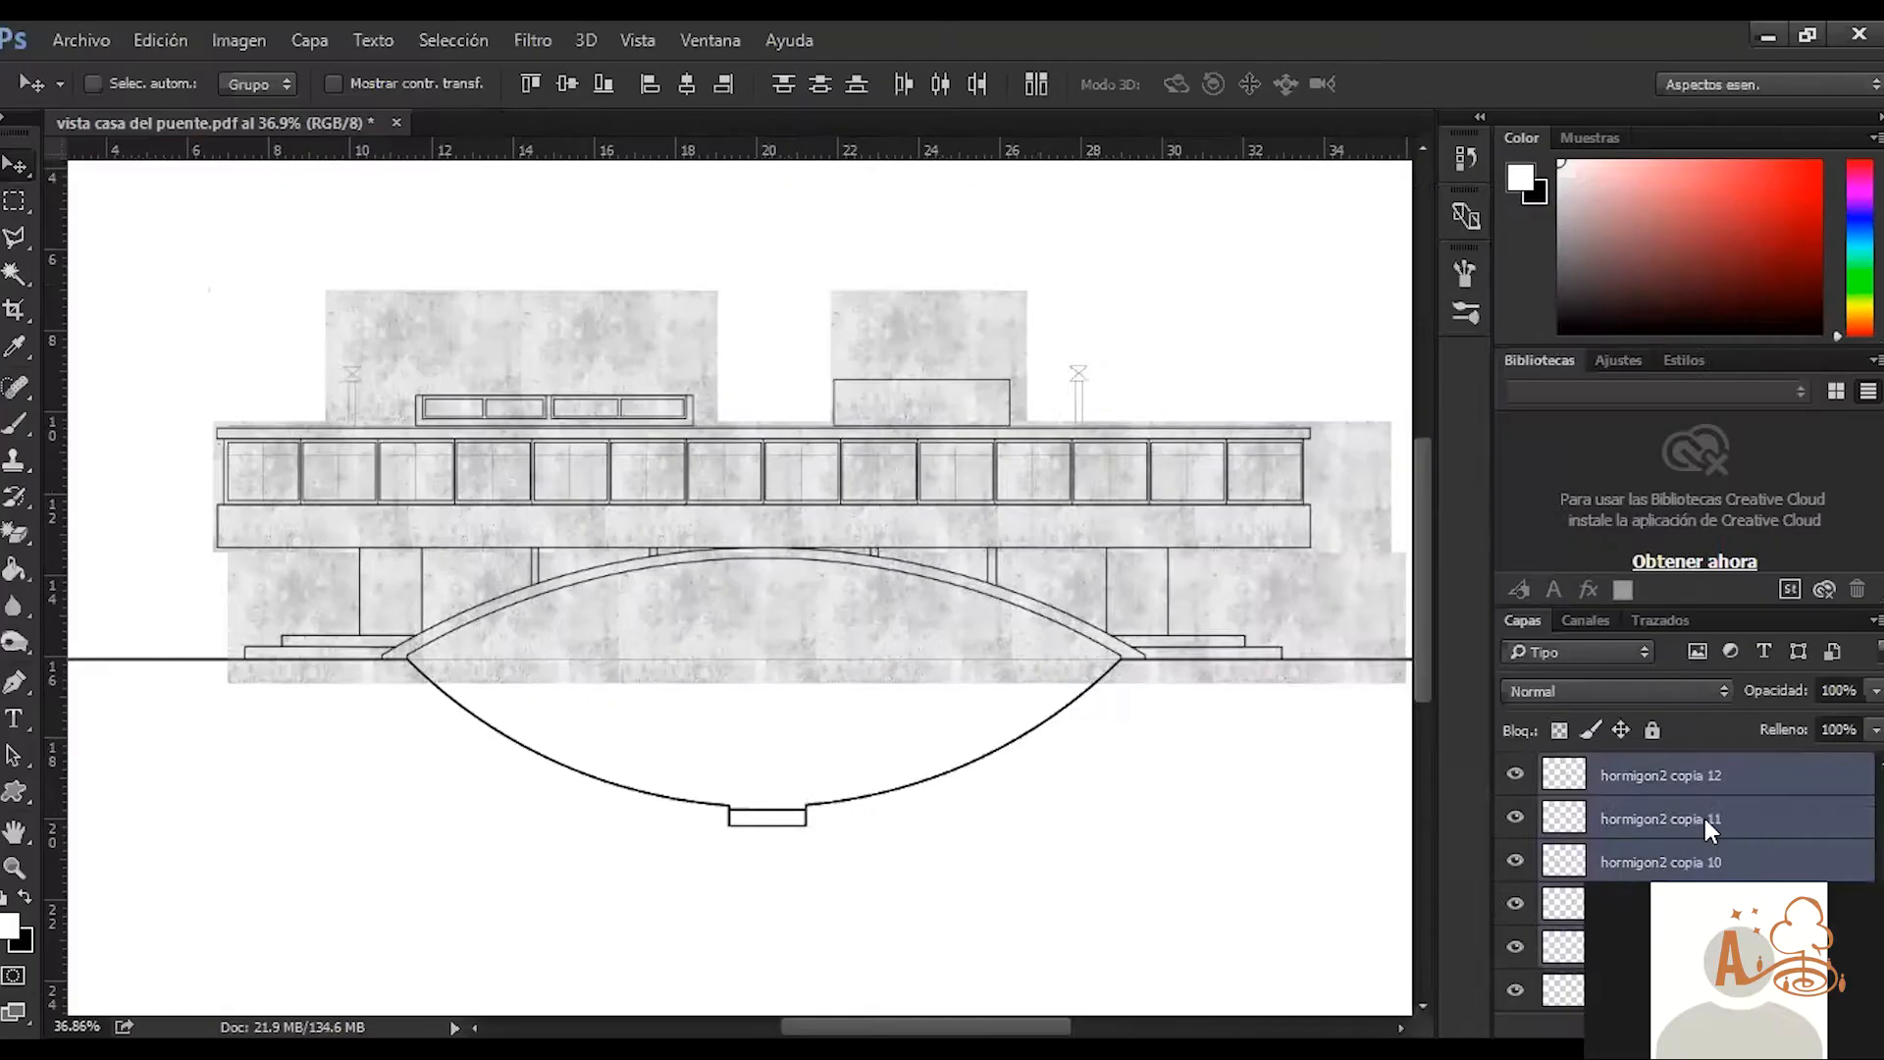
right_click(1533, 642)
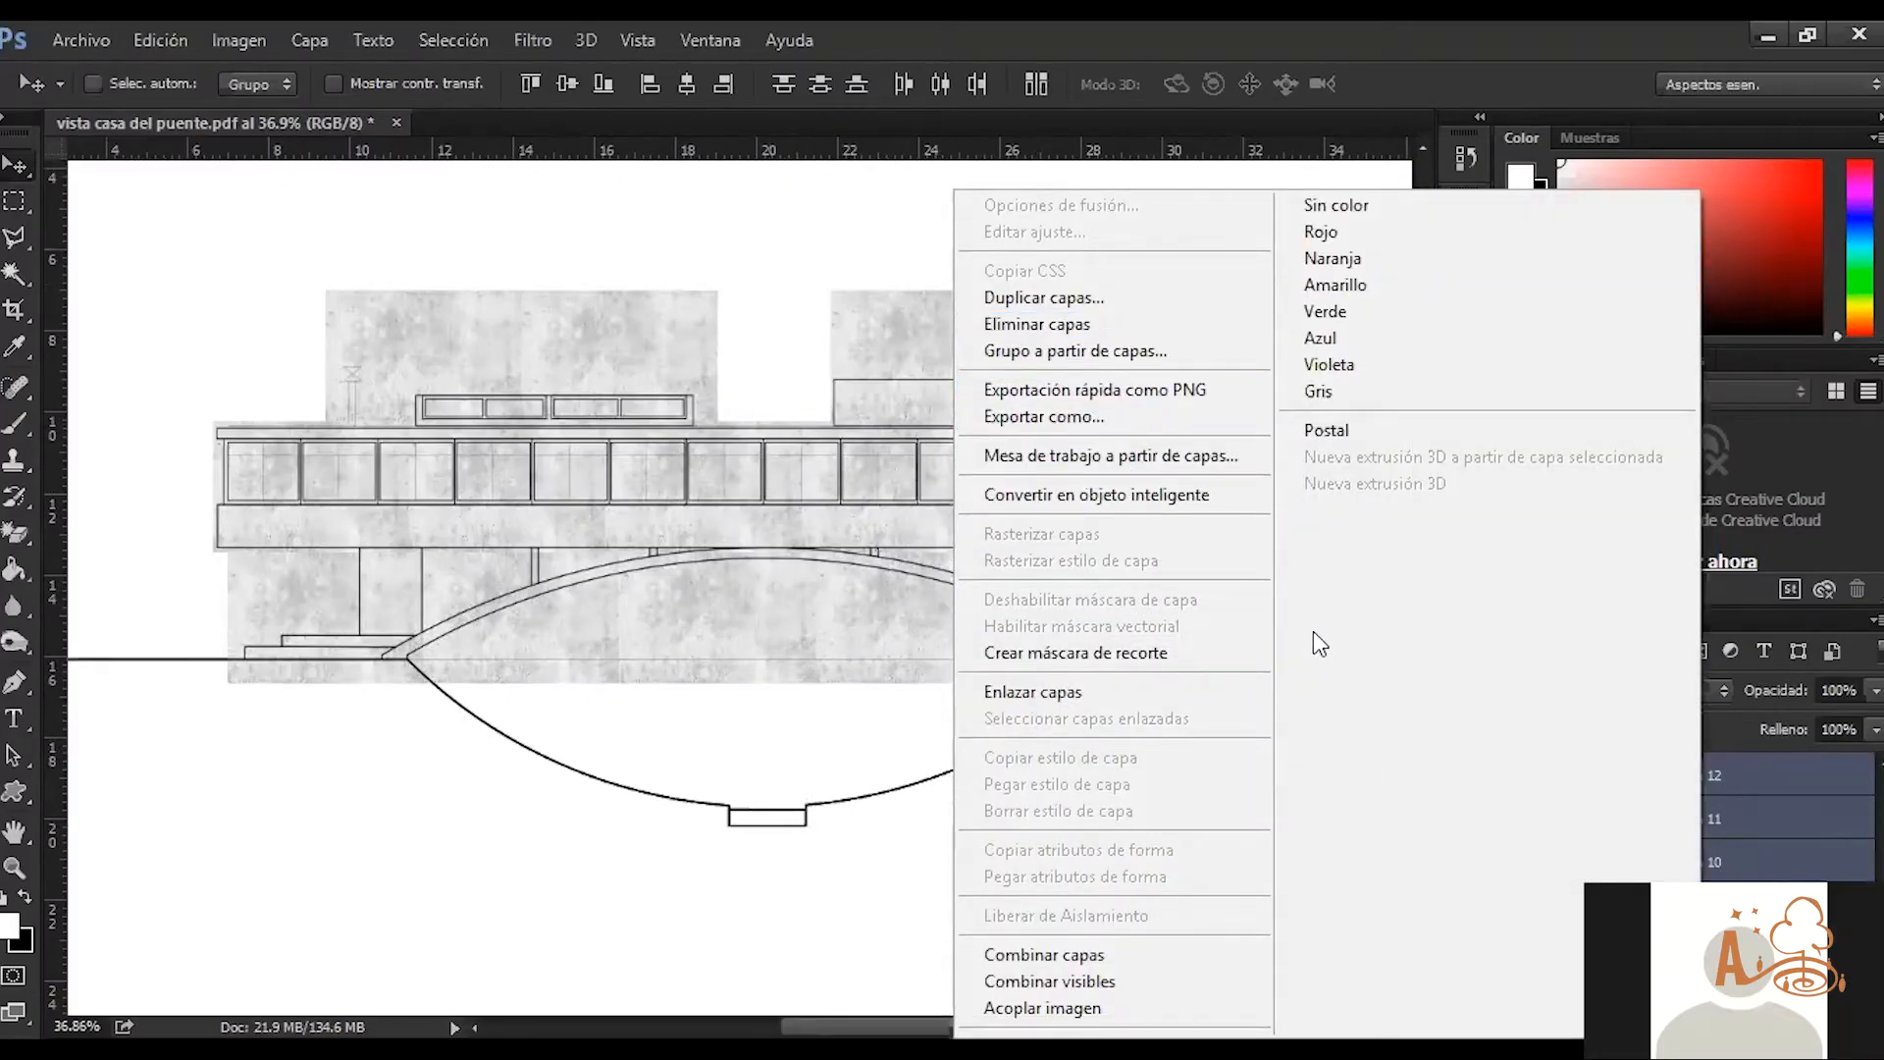
left_click(1108, 957)
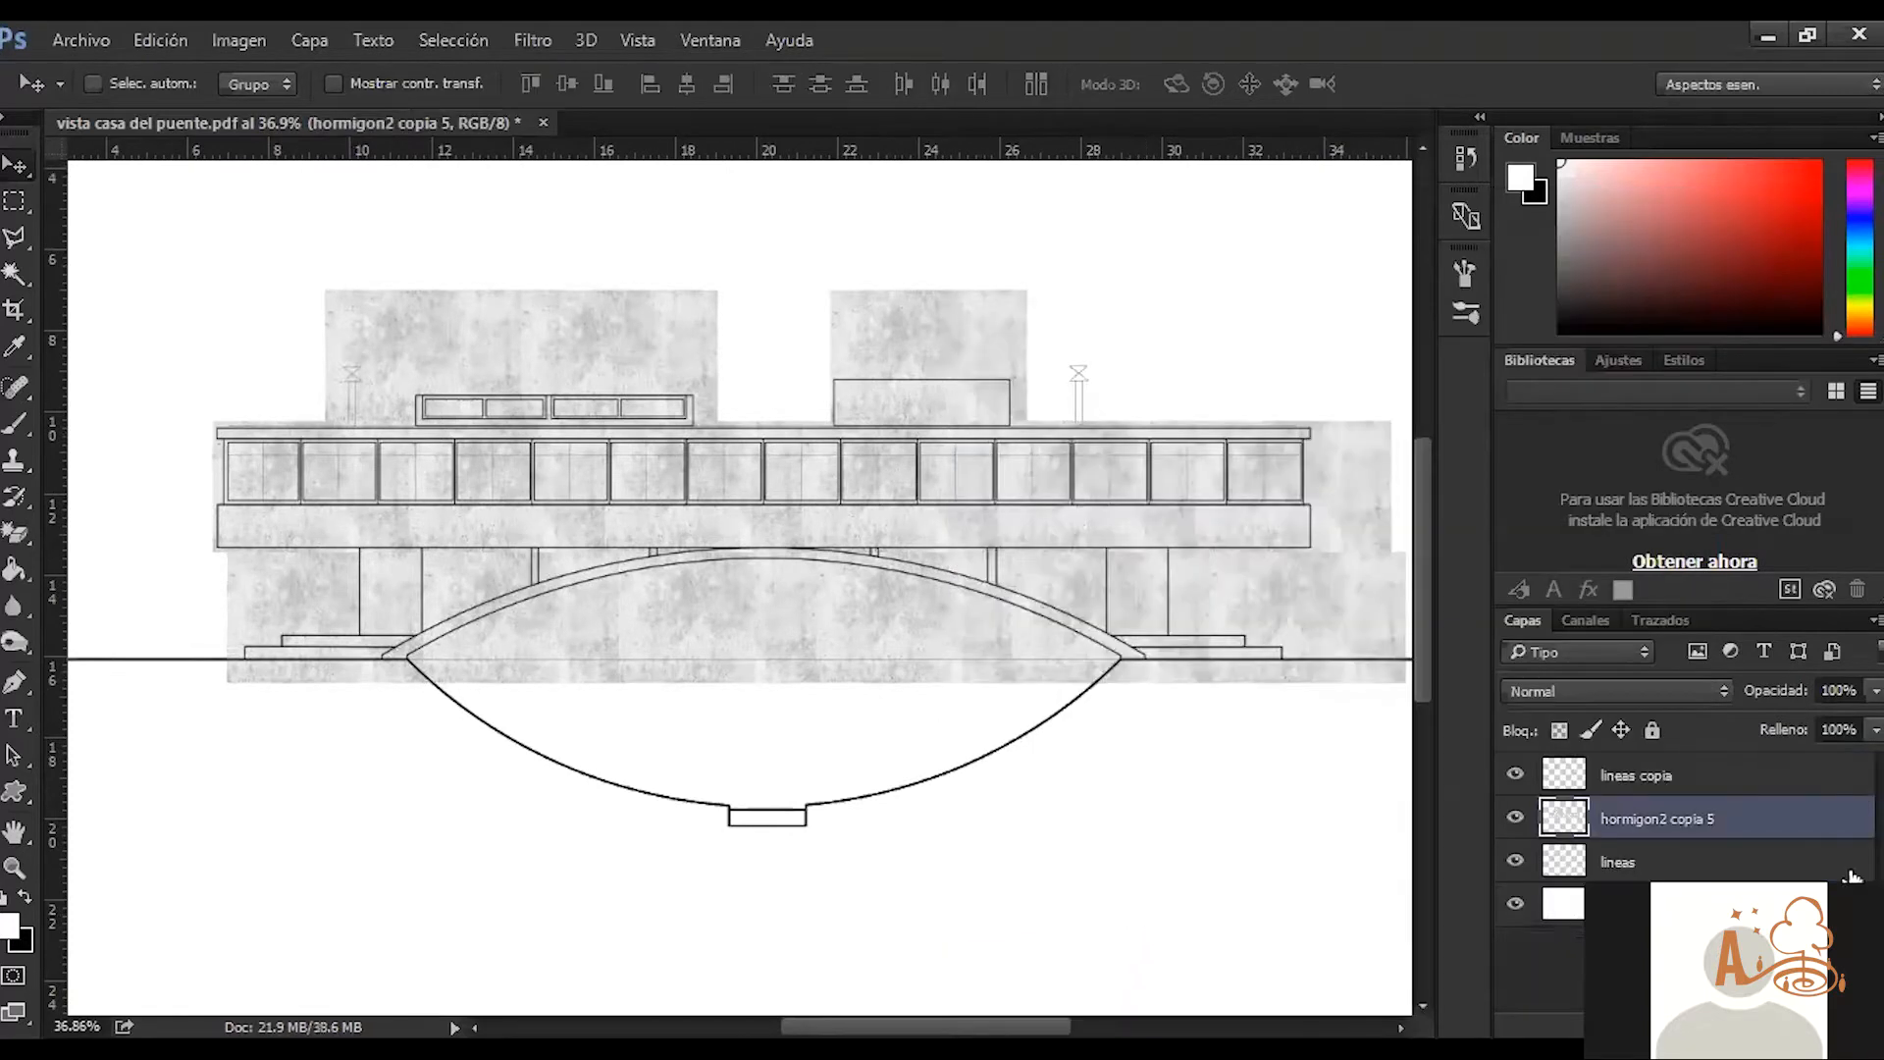
Select the slabs, pillars, steps, arch and rooftop volumes with the Magic Wand on the lineas copia layer
mouse_move(703, 444)
left_mouse_down()
mouse_move(715, 432)
mouse_move(576, 469)
mouse_move(686, 461)
left_mouse_up()
key("ctrl+z")
left_click(1695, 788)
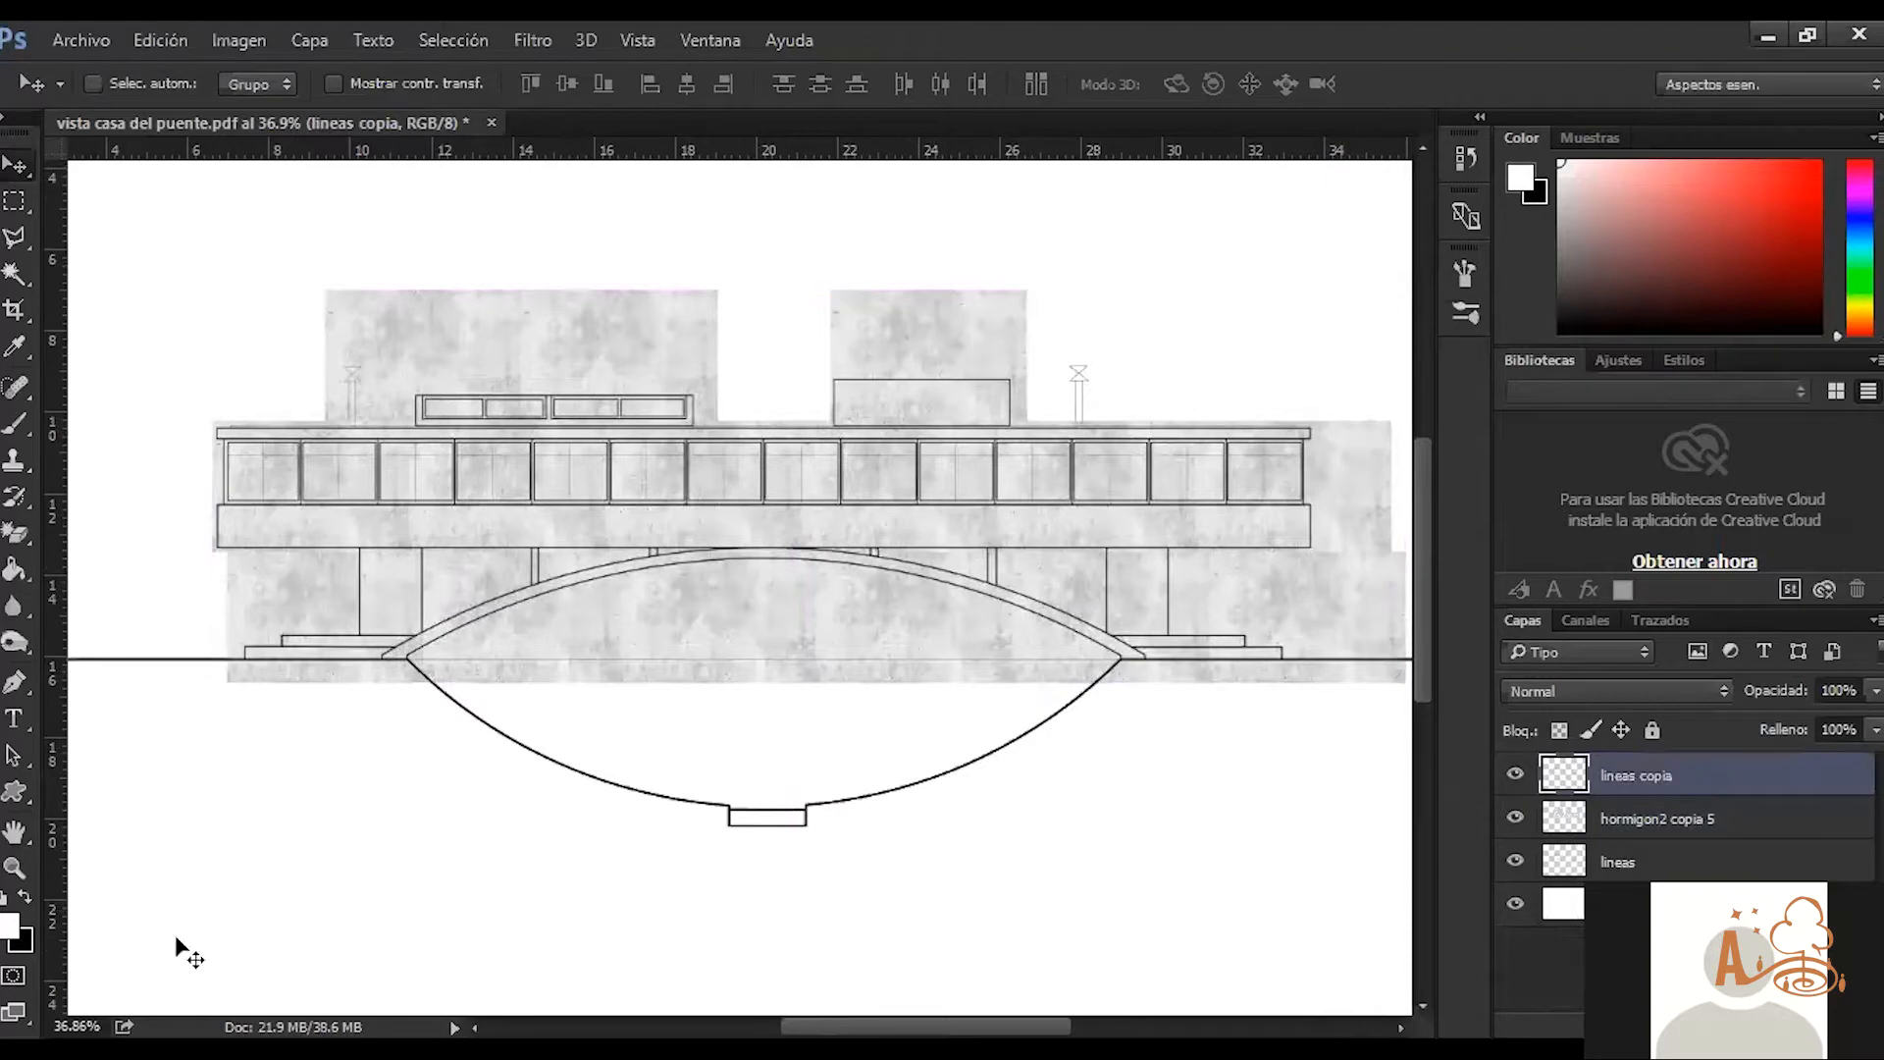
left_click(16, 274)
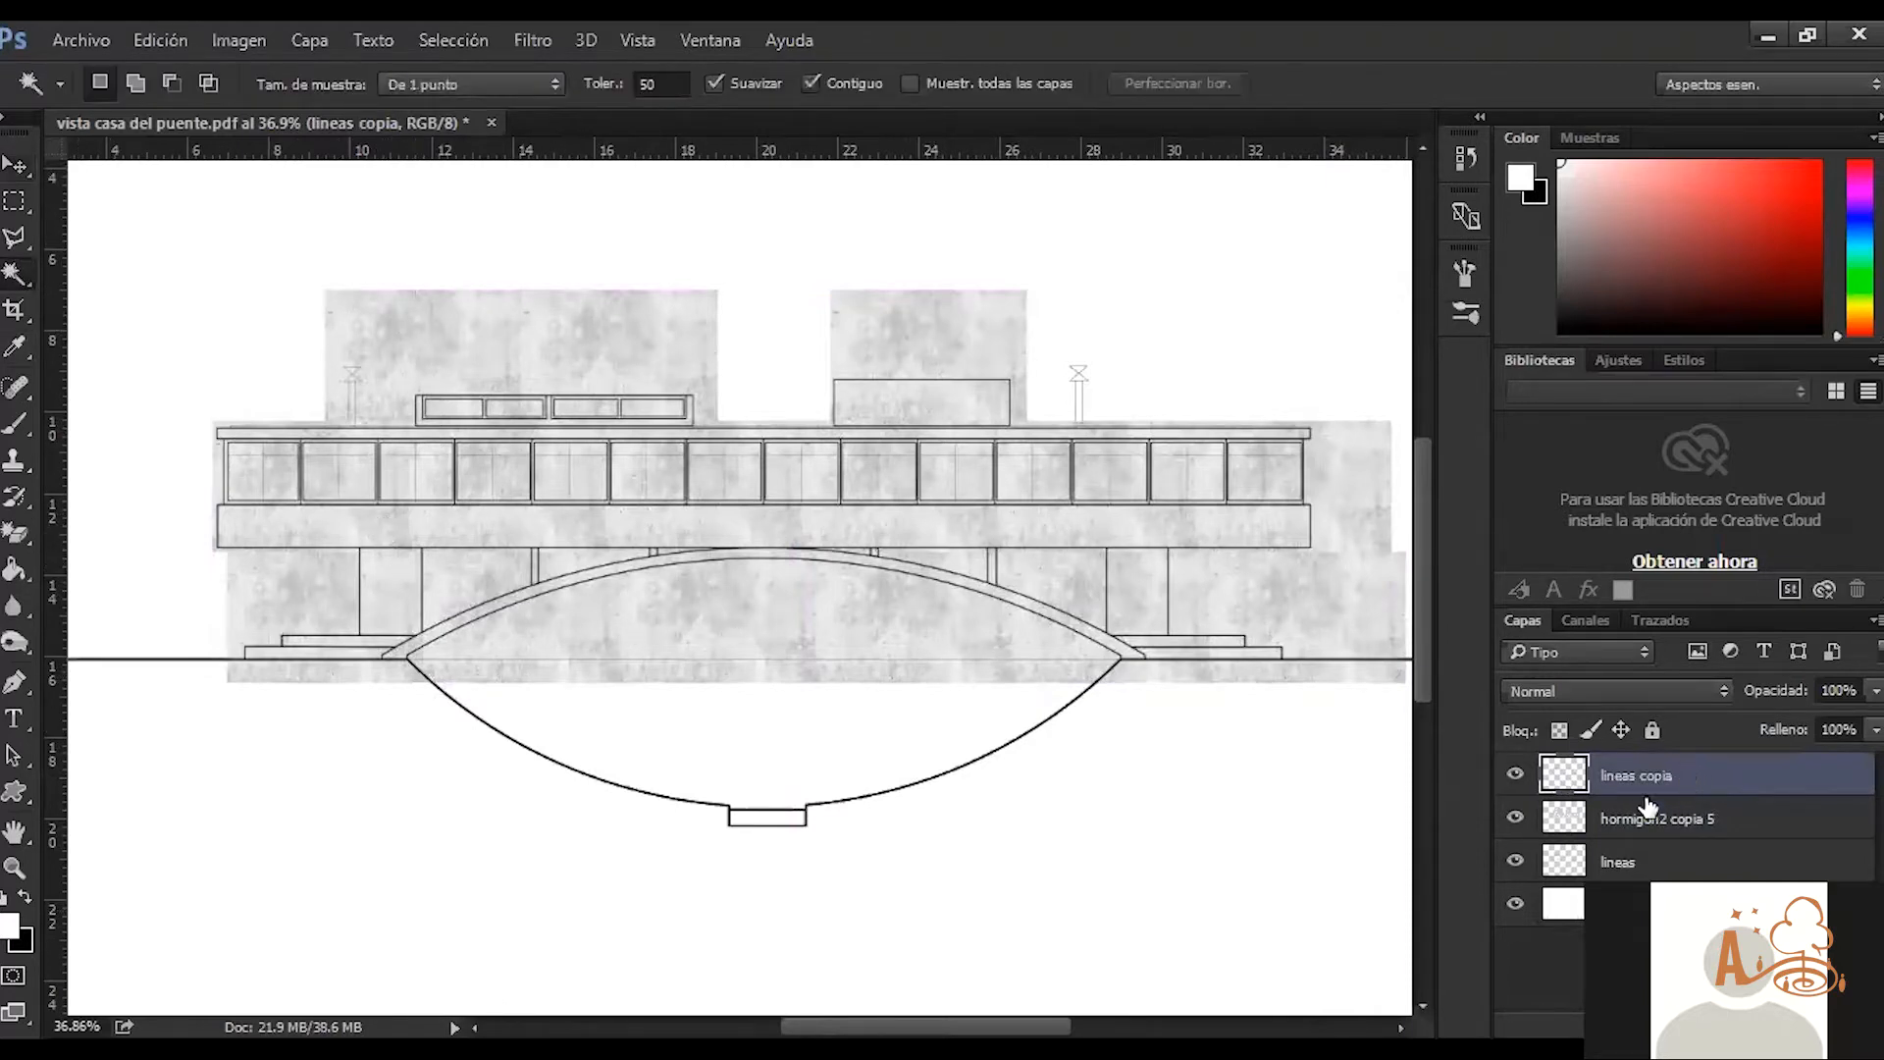
left_click(374, 535)
left_click(391, 589, "shift")
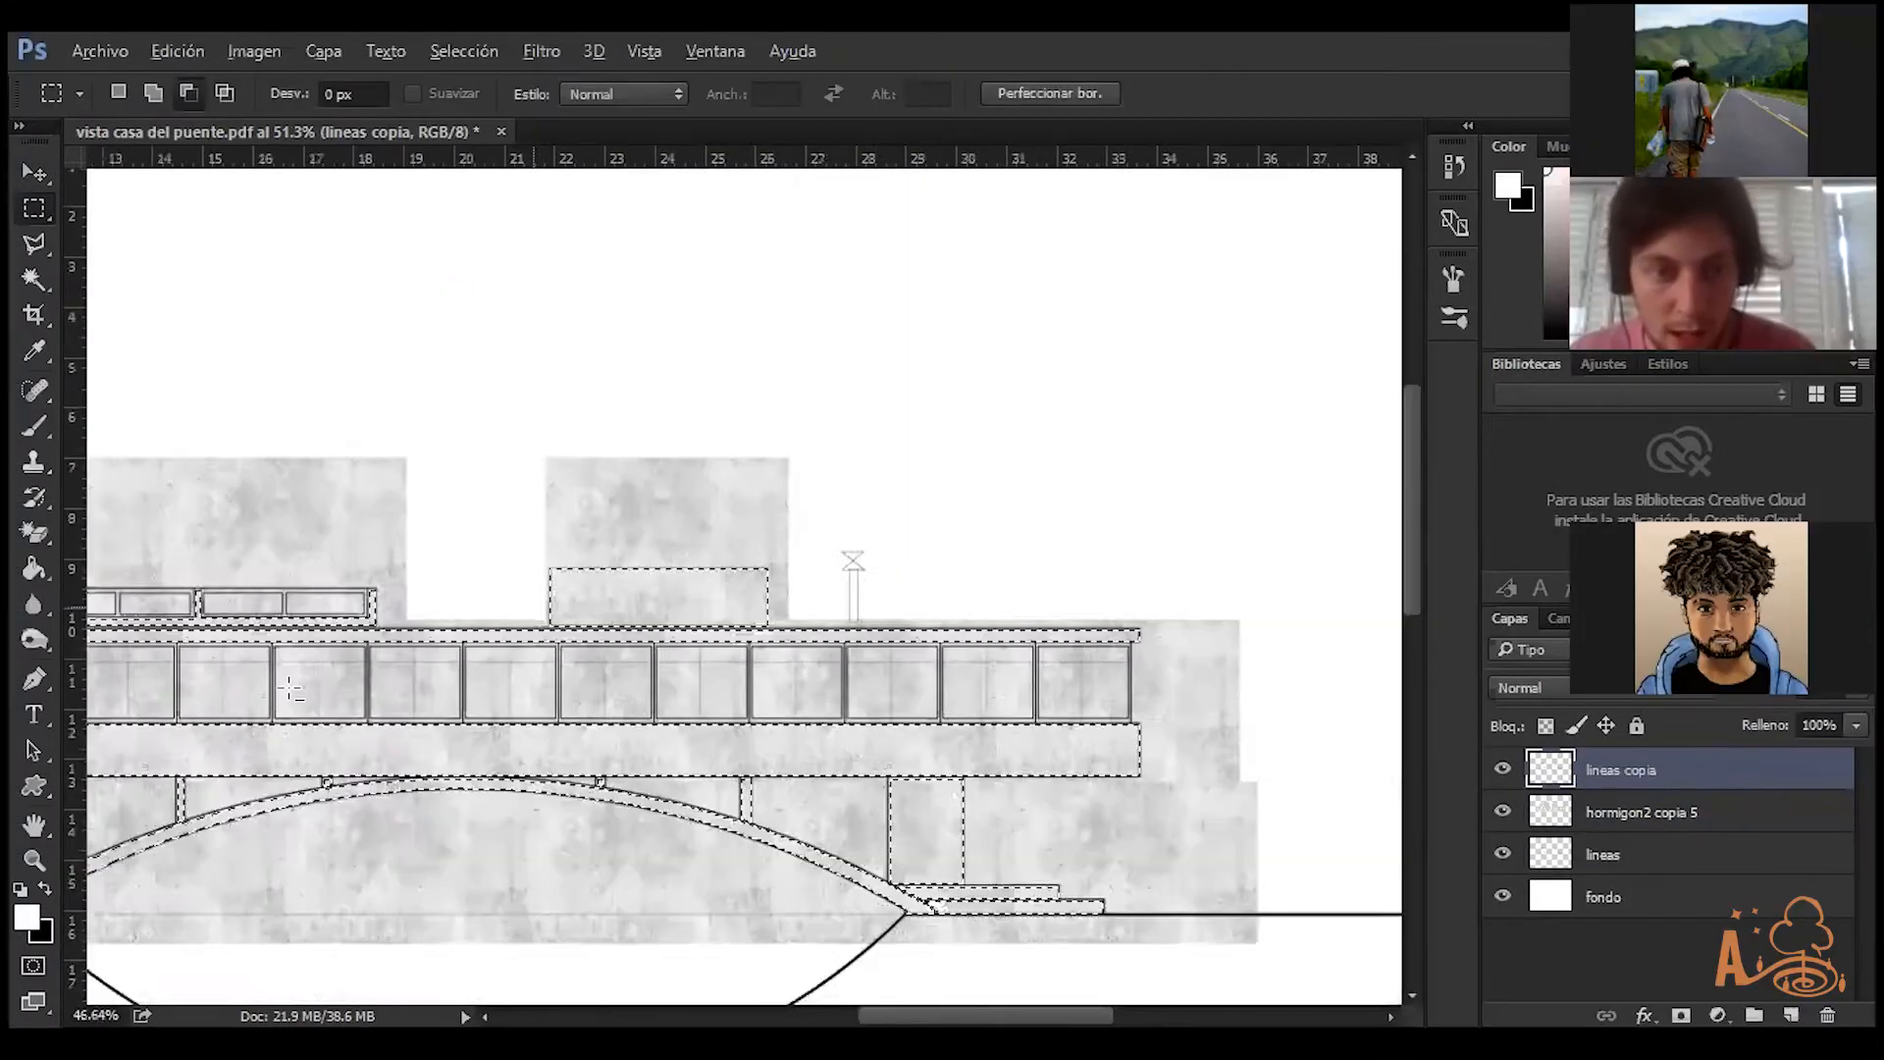
scroll(290, 690, "down", 2)
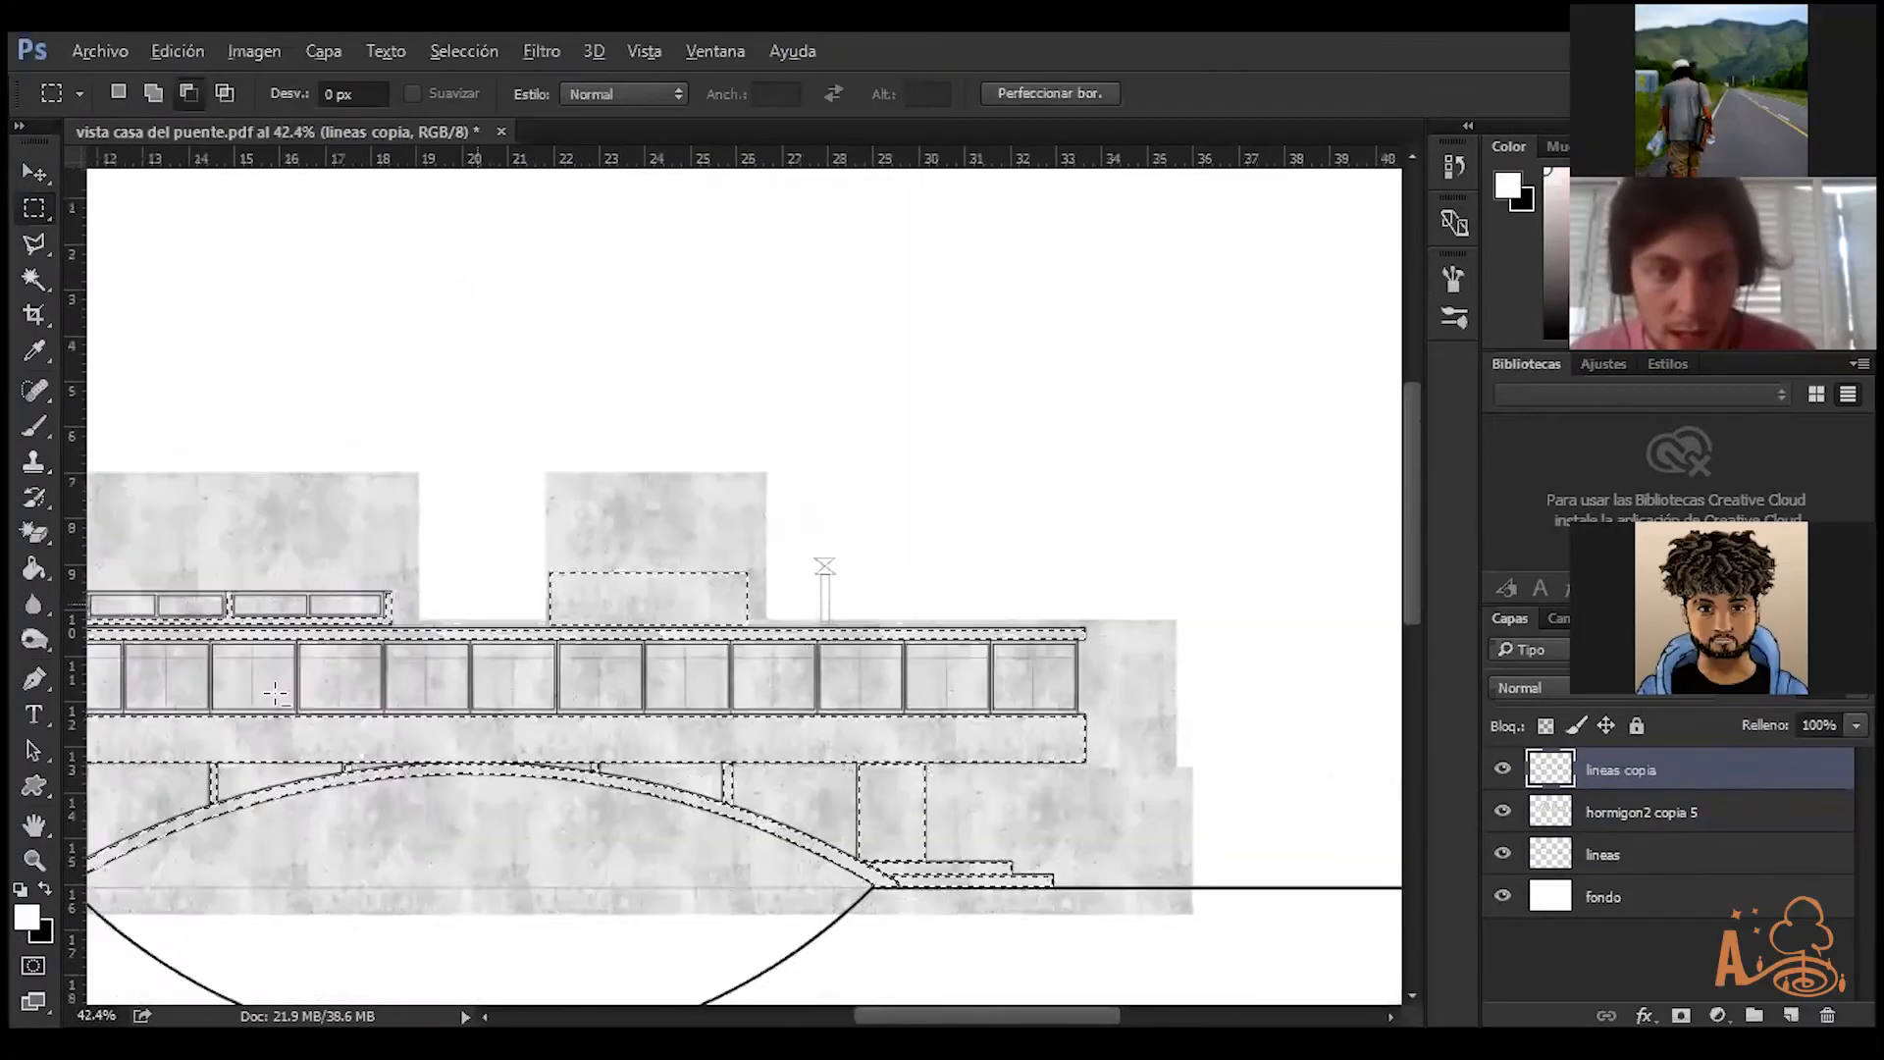
scroll(778, 504, "down", 2)
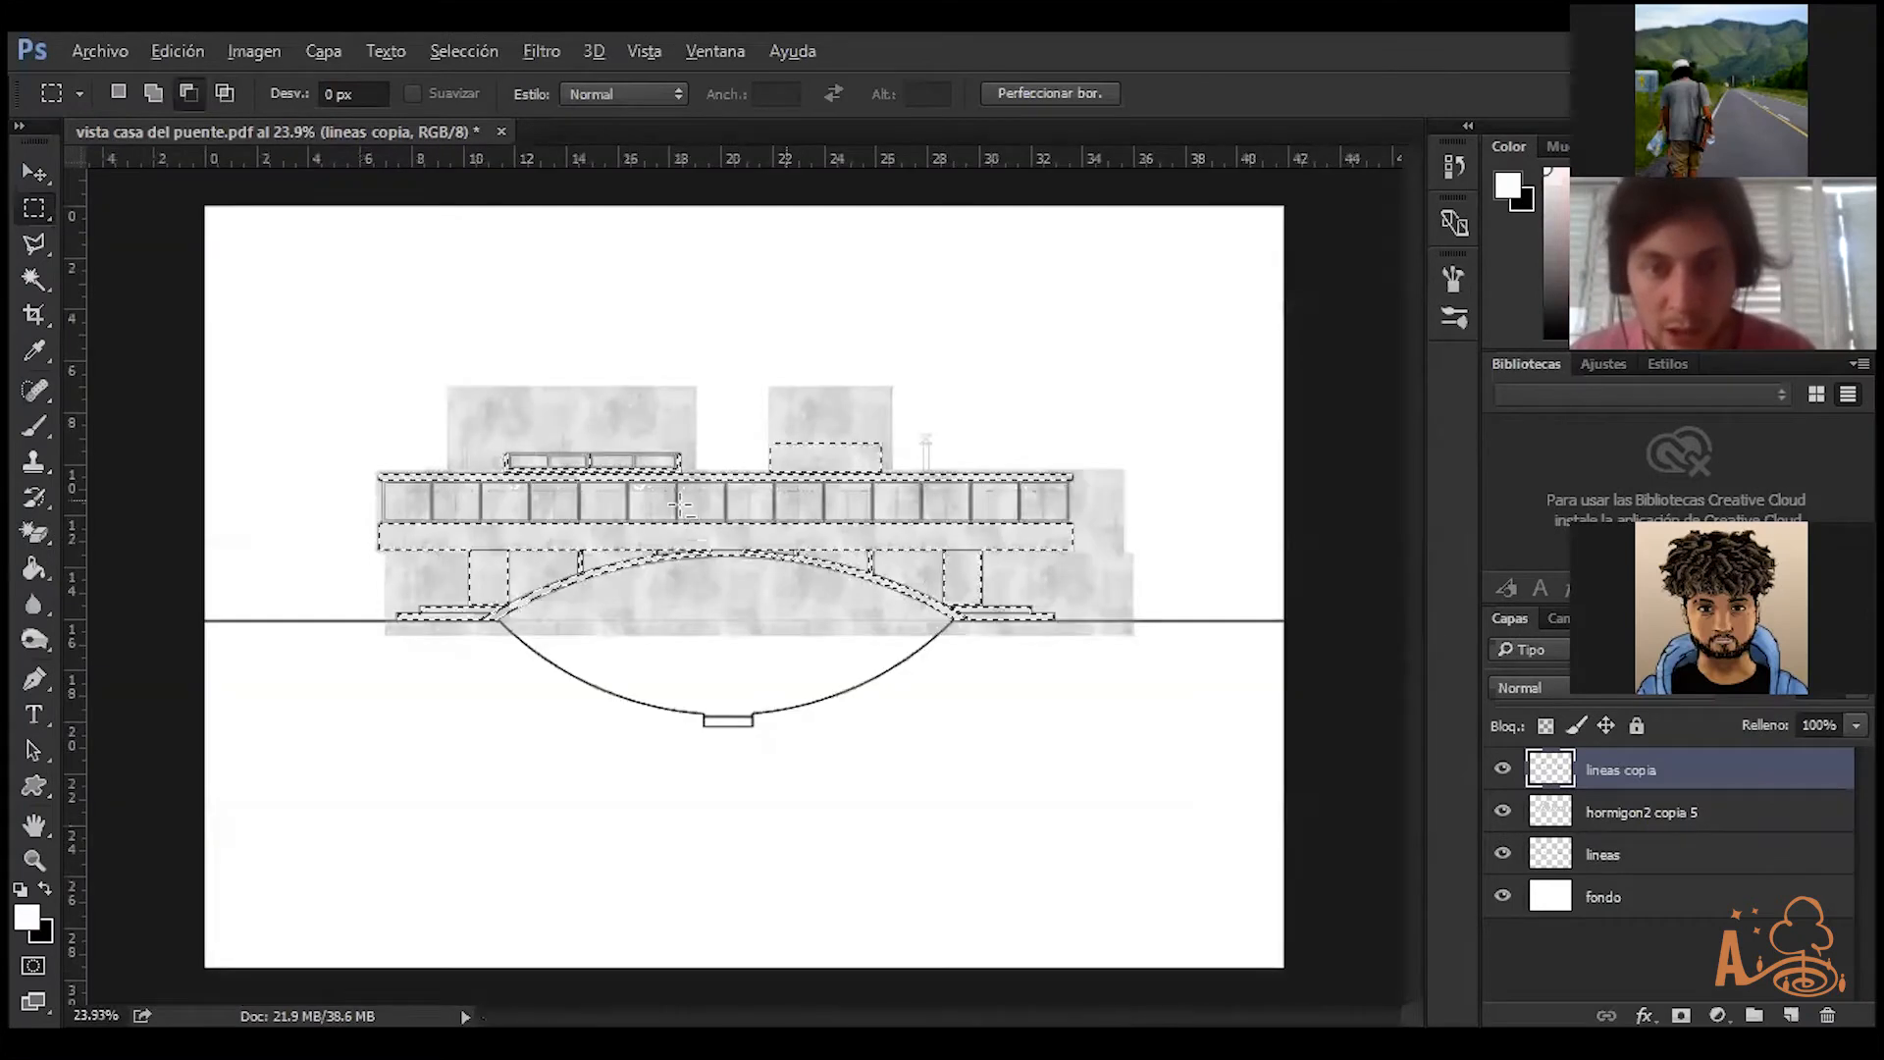
scroll(680, 501, "up", 5)
Cut the selected concrete areas from the hormigon2 copia 5 layer and paste them onto a new layer
left_click(1634, 814)
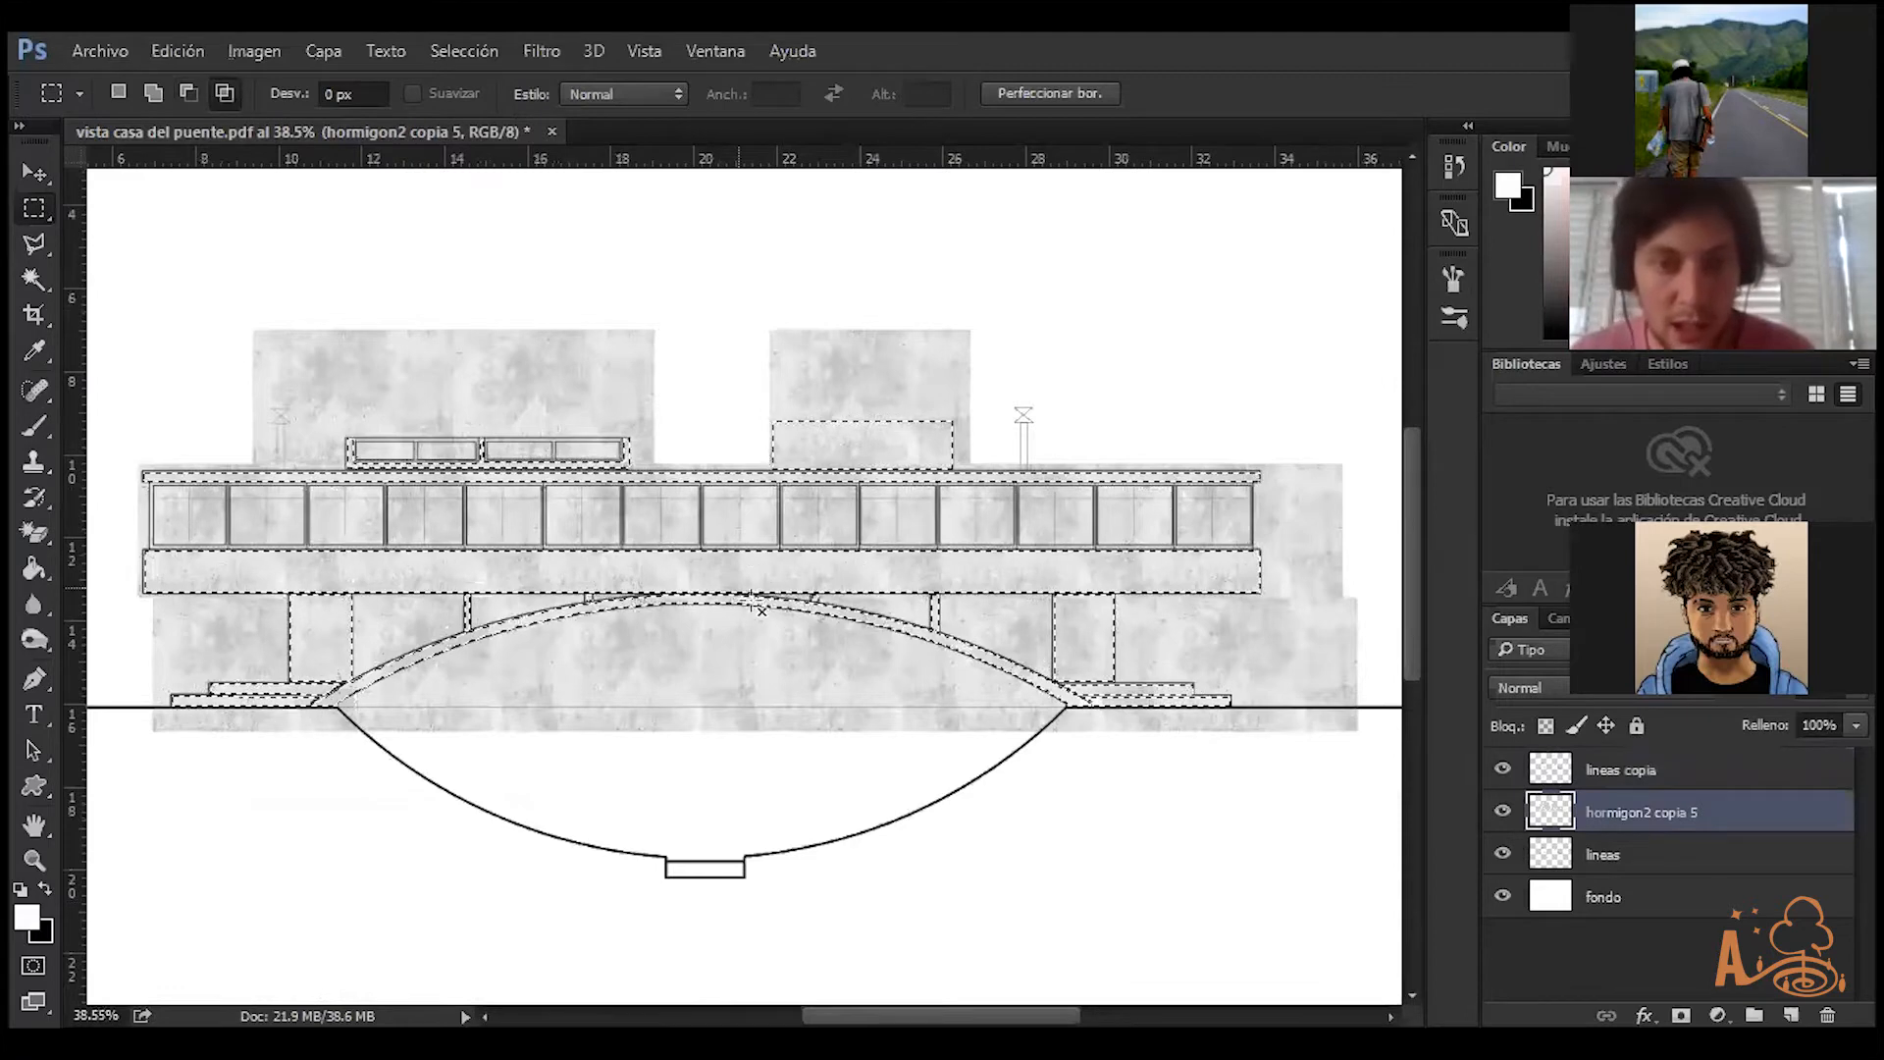
key("Delete")
key("ctrl+d")
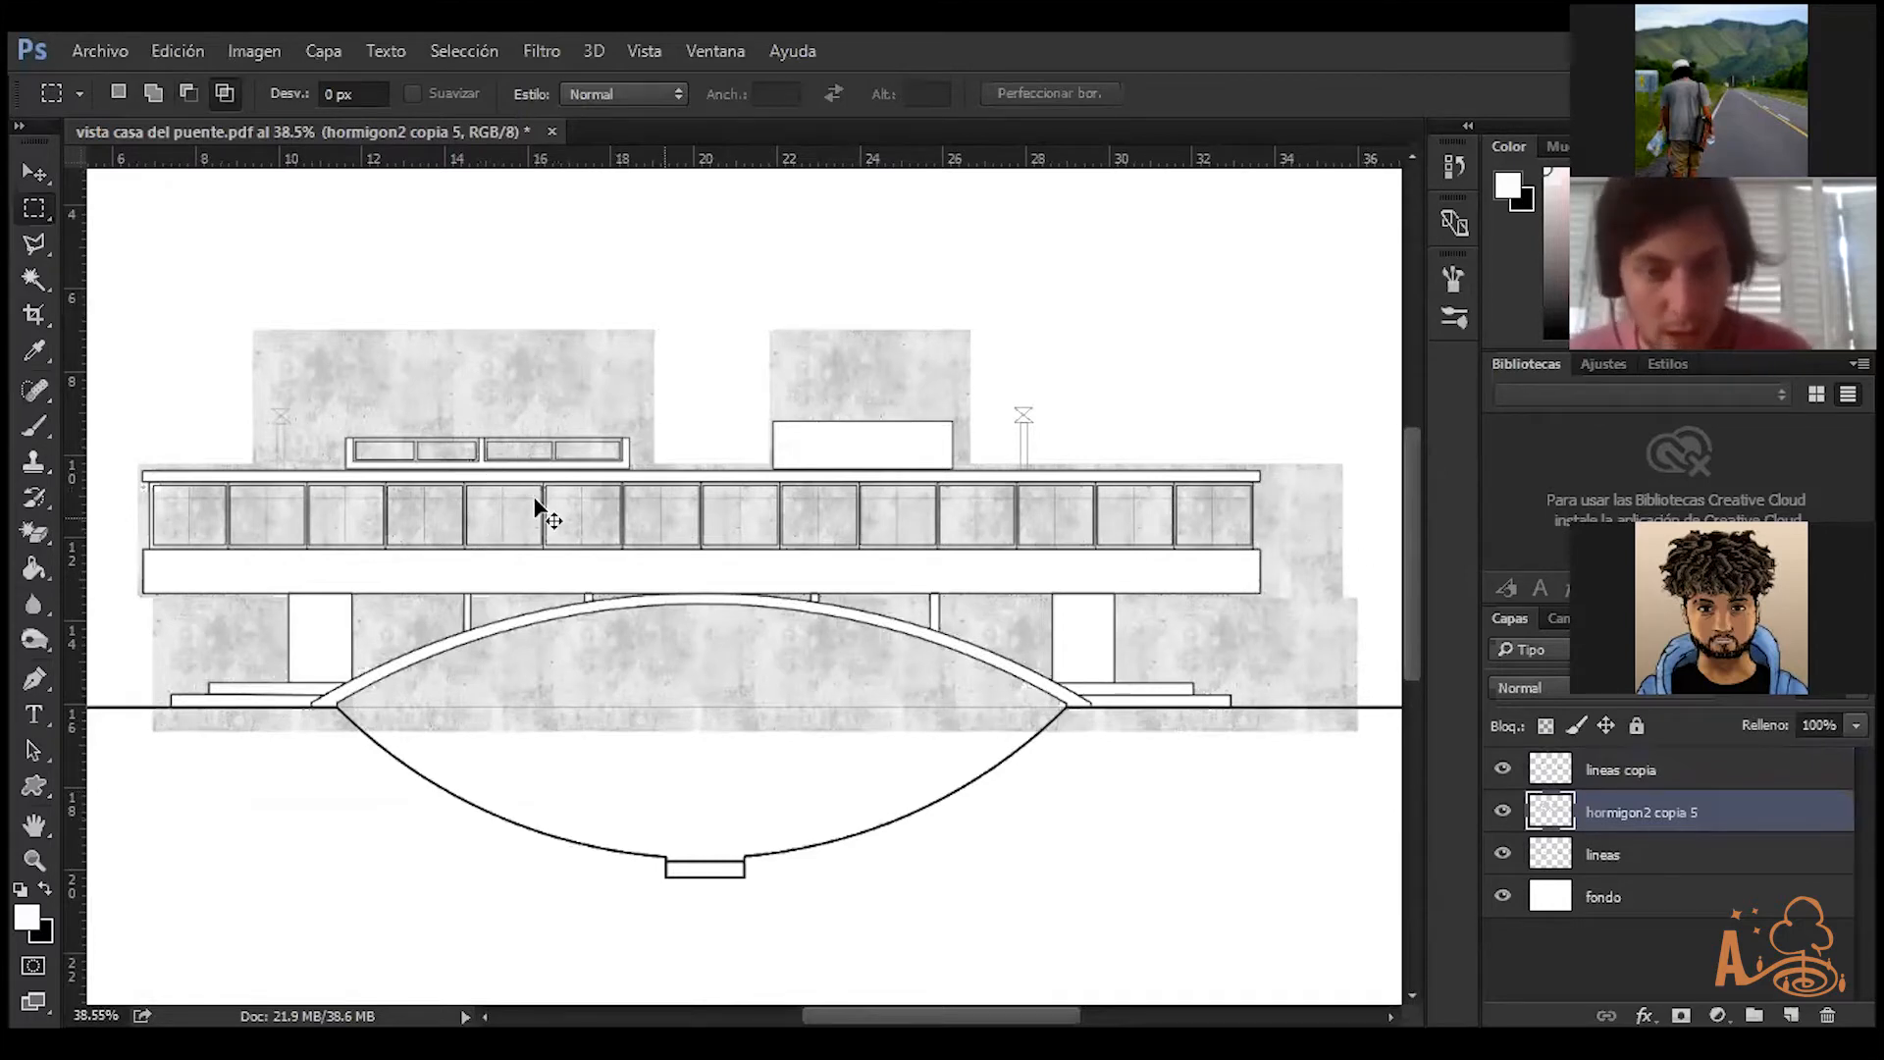
key("ctrl+shift+alt+n")
key("ctrl+v")
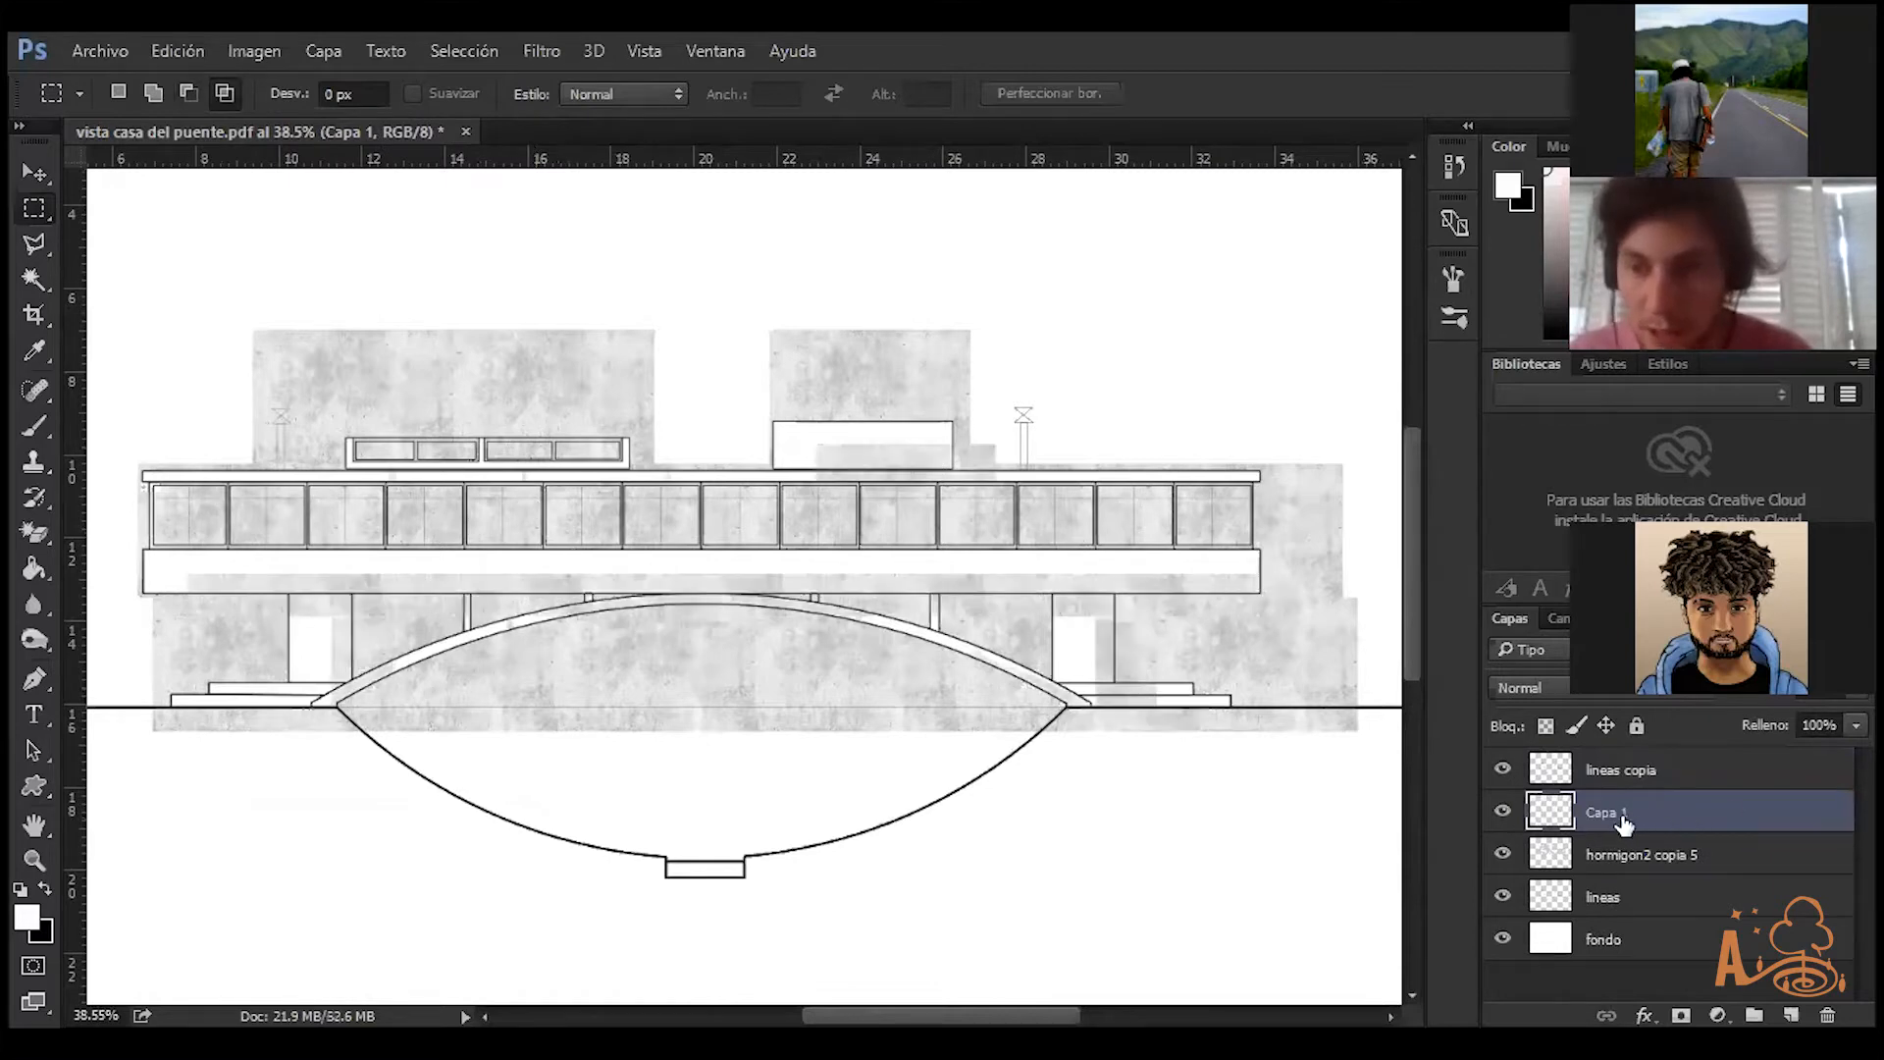
Hide the hormigon2 copia 5 layer and rename the pasted concrete layer as hormigon vista
left_click(1502, 852)
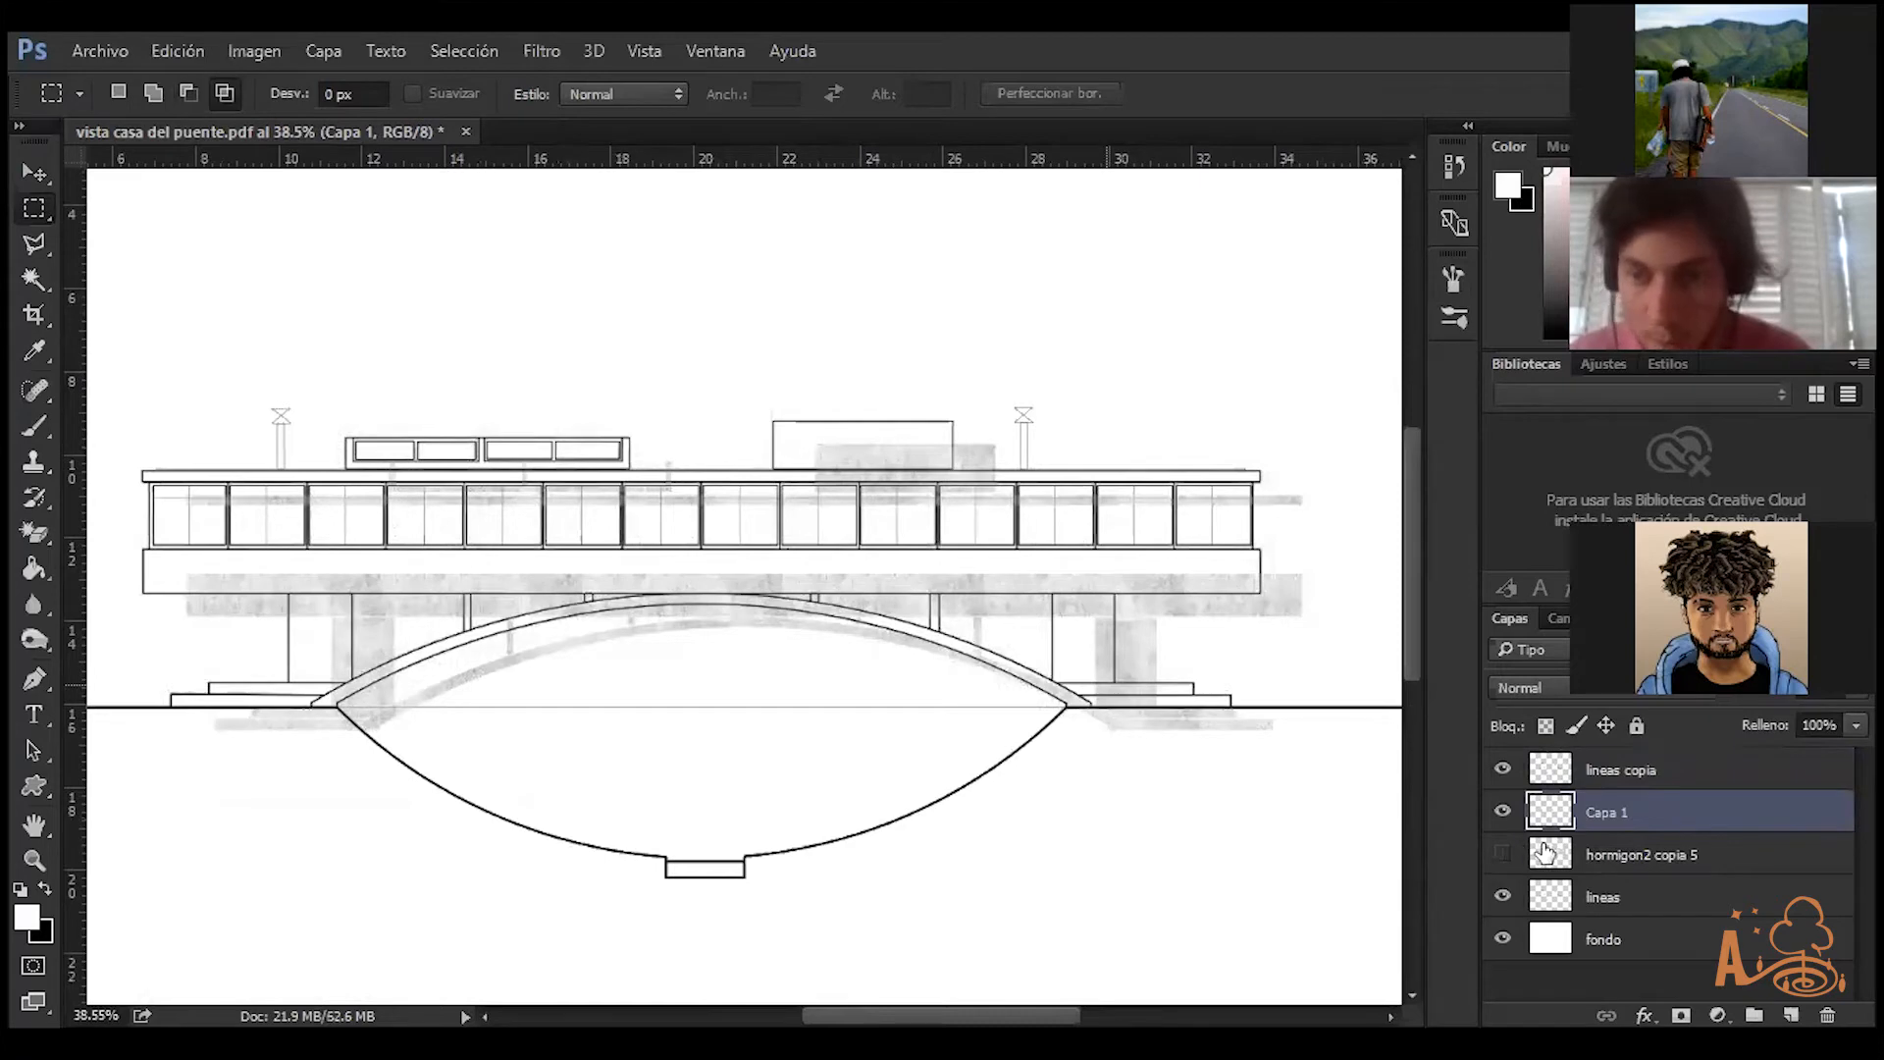
double_click(1602, 811)
type("hormigon")
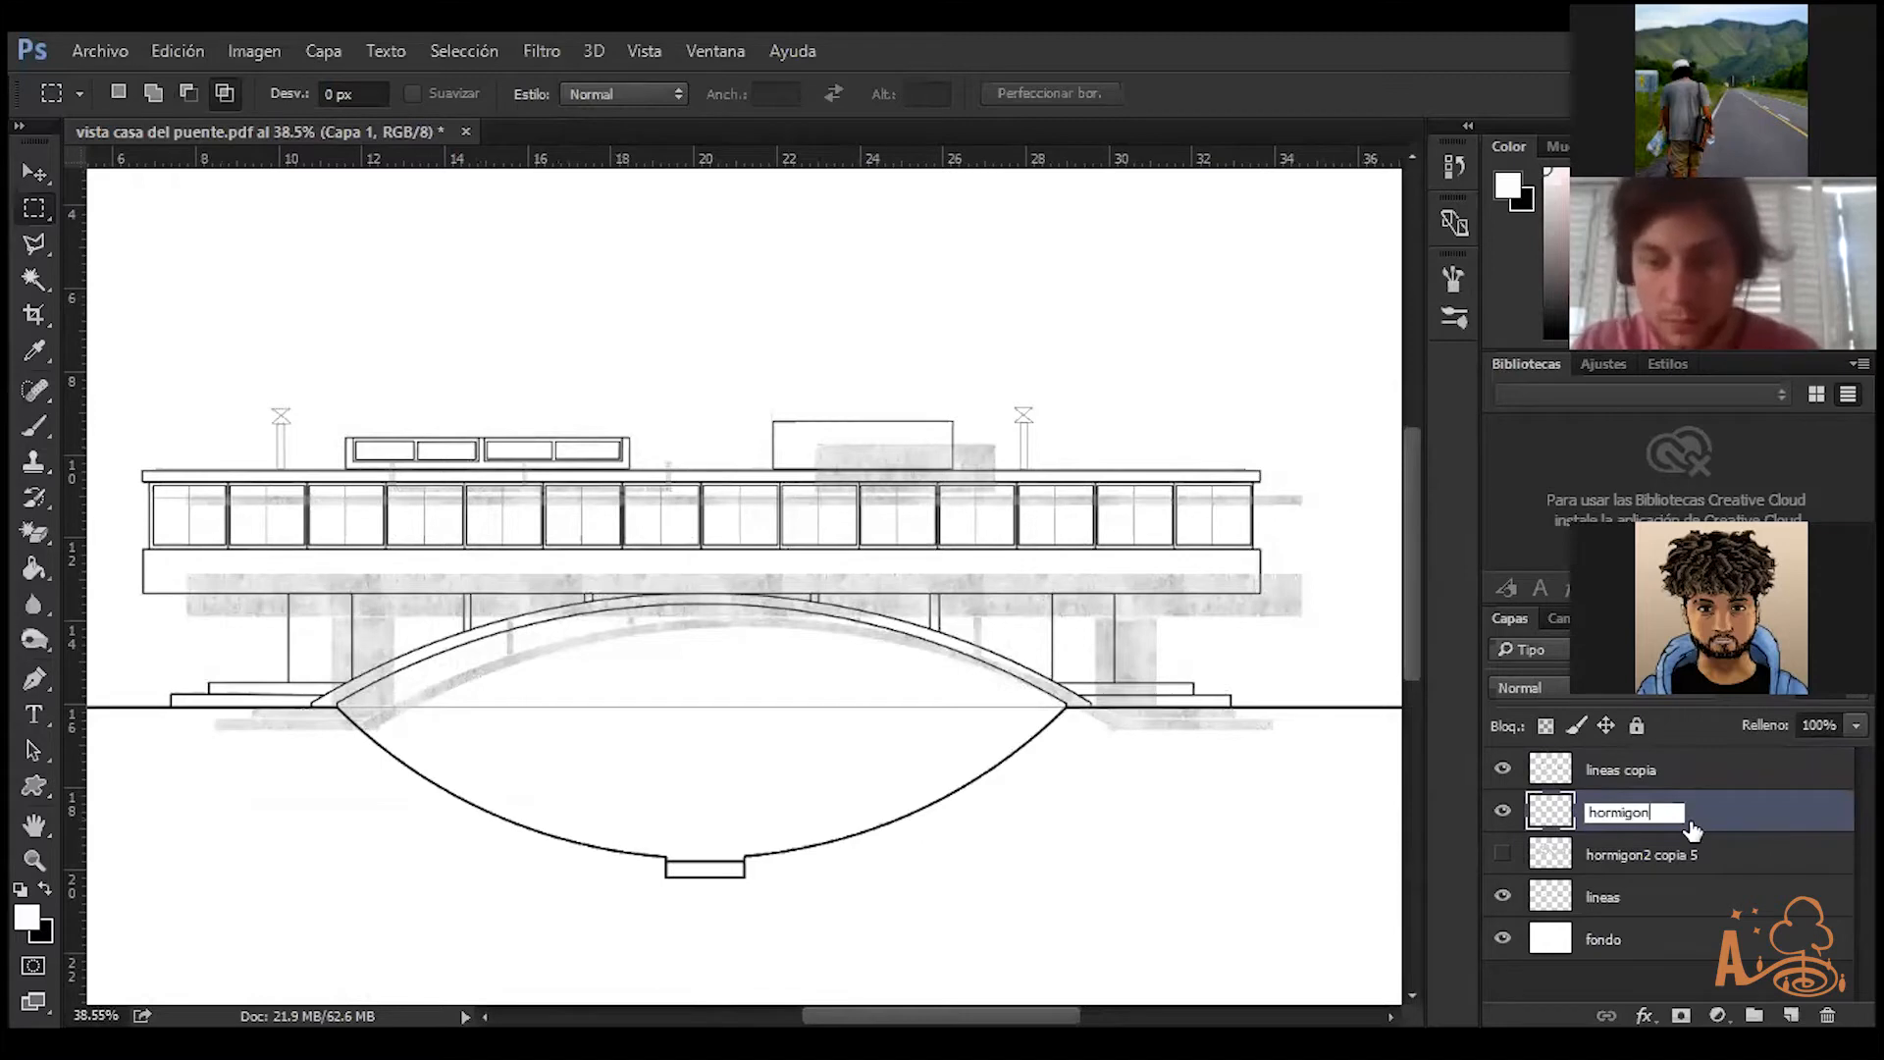
type(" vis")
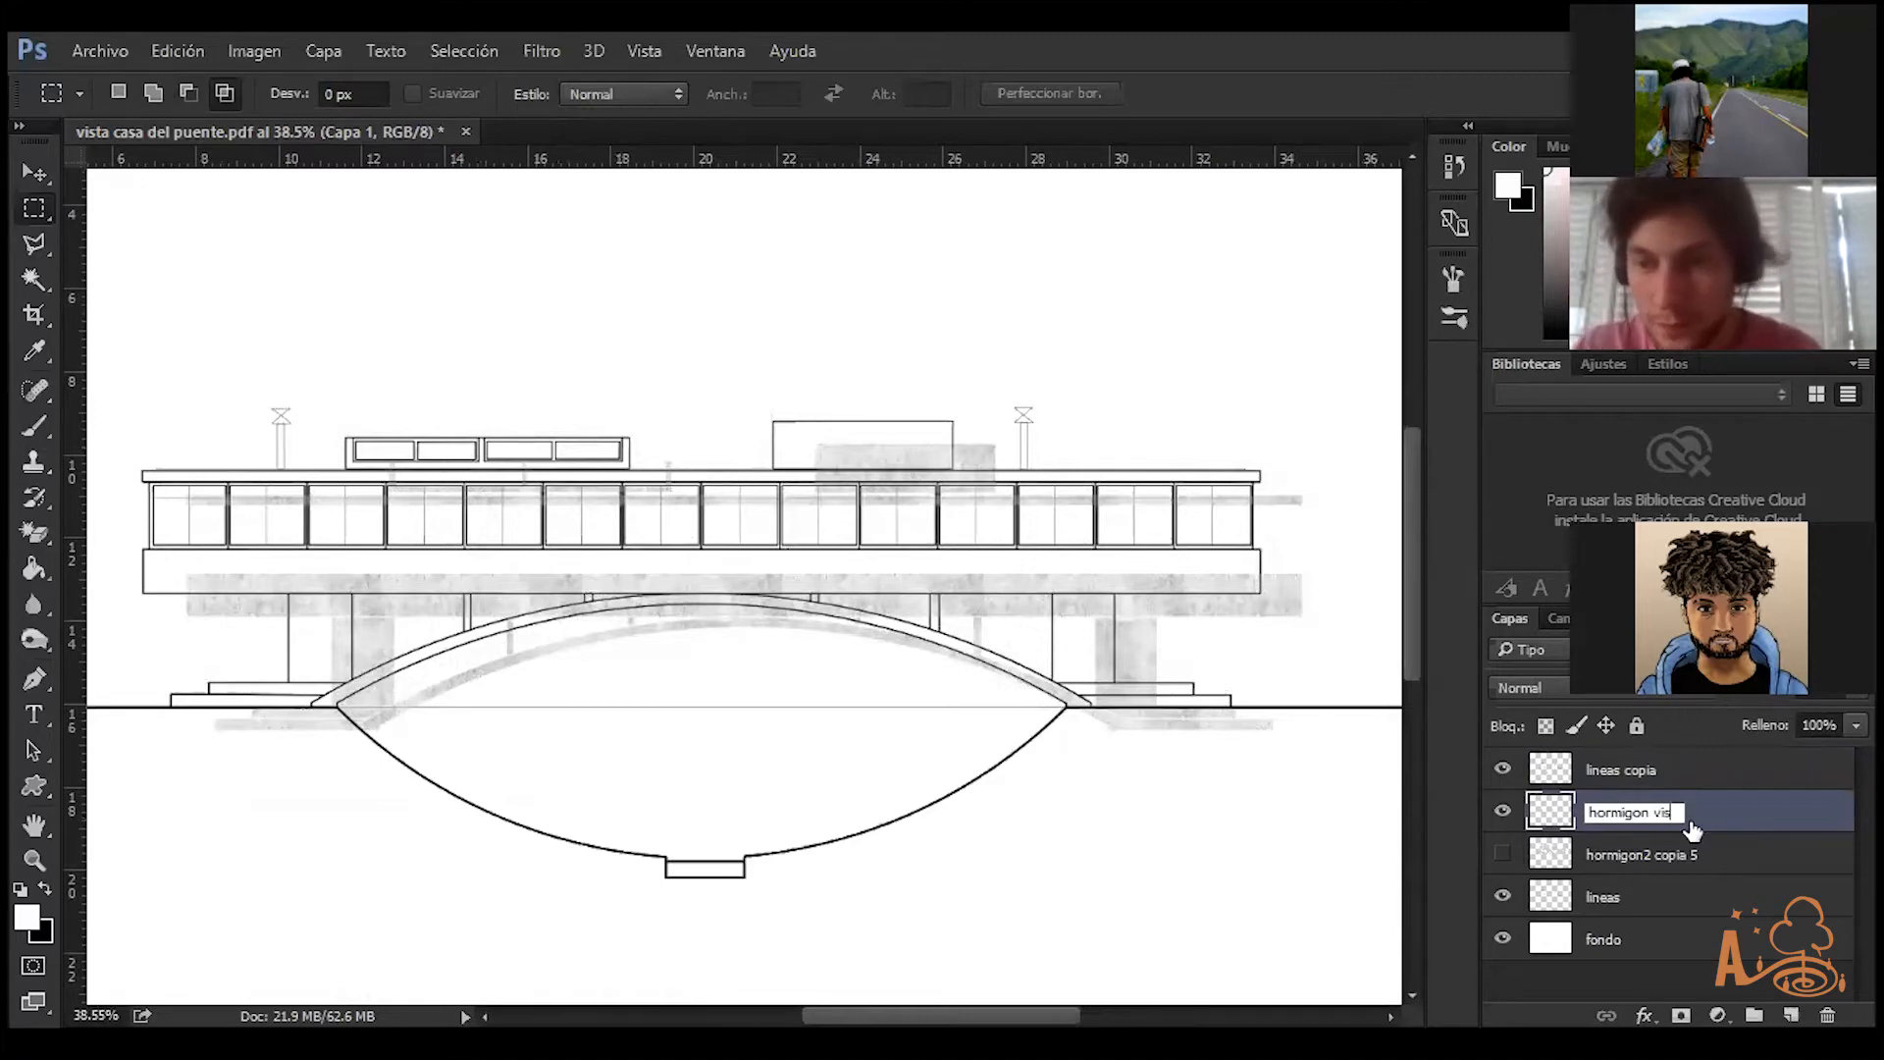
type("ta")
key("Return")
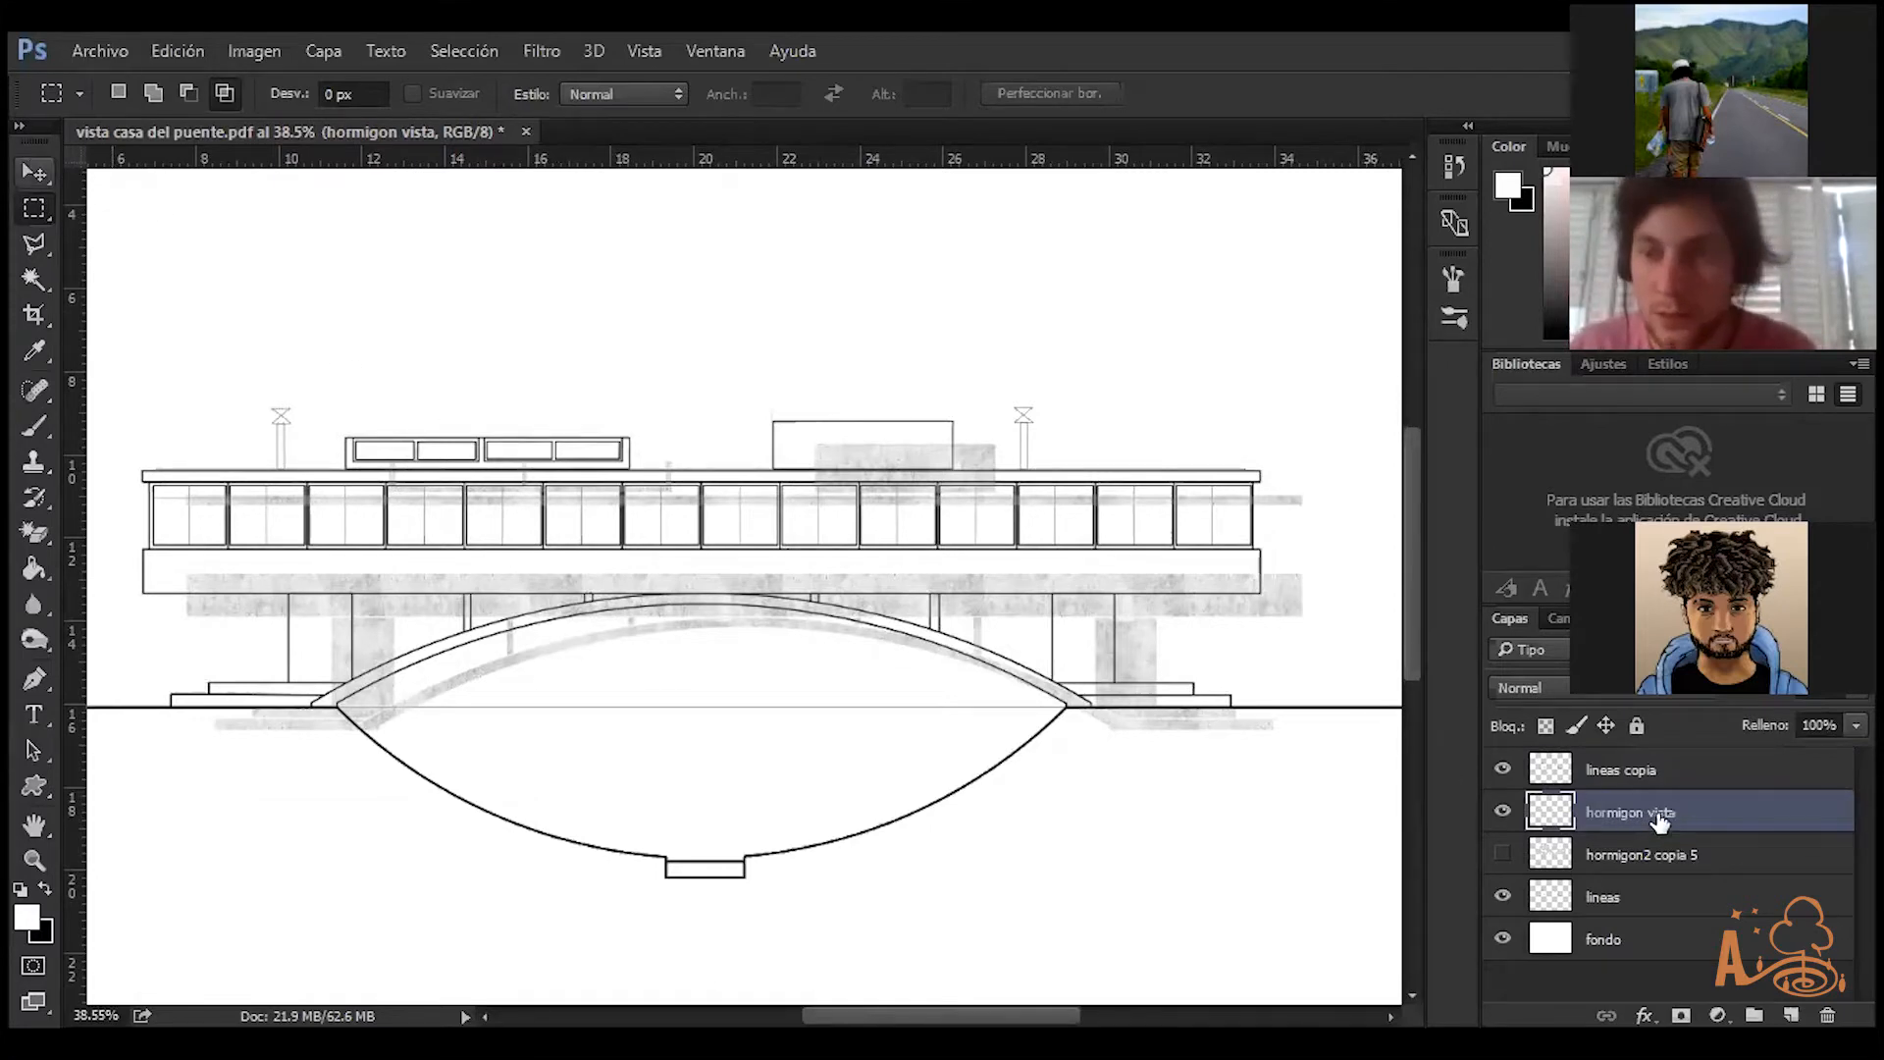
Move the hormigon vista texture so it lines up with the slab, pillar, step and arch outlines
key("v")
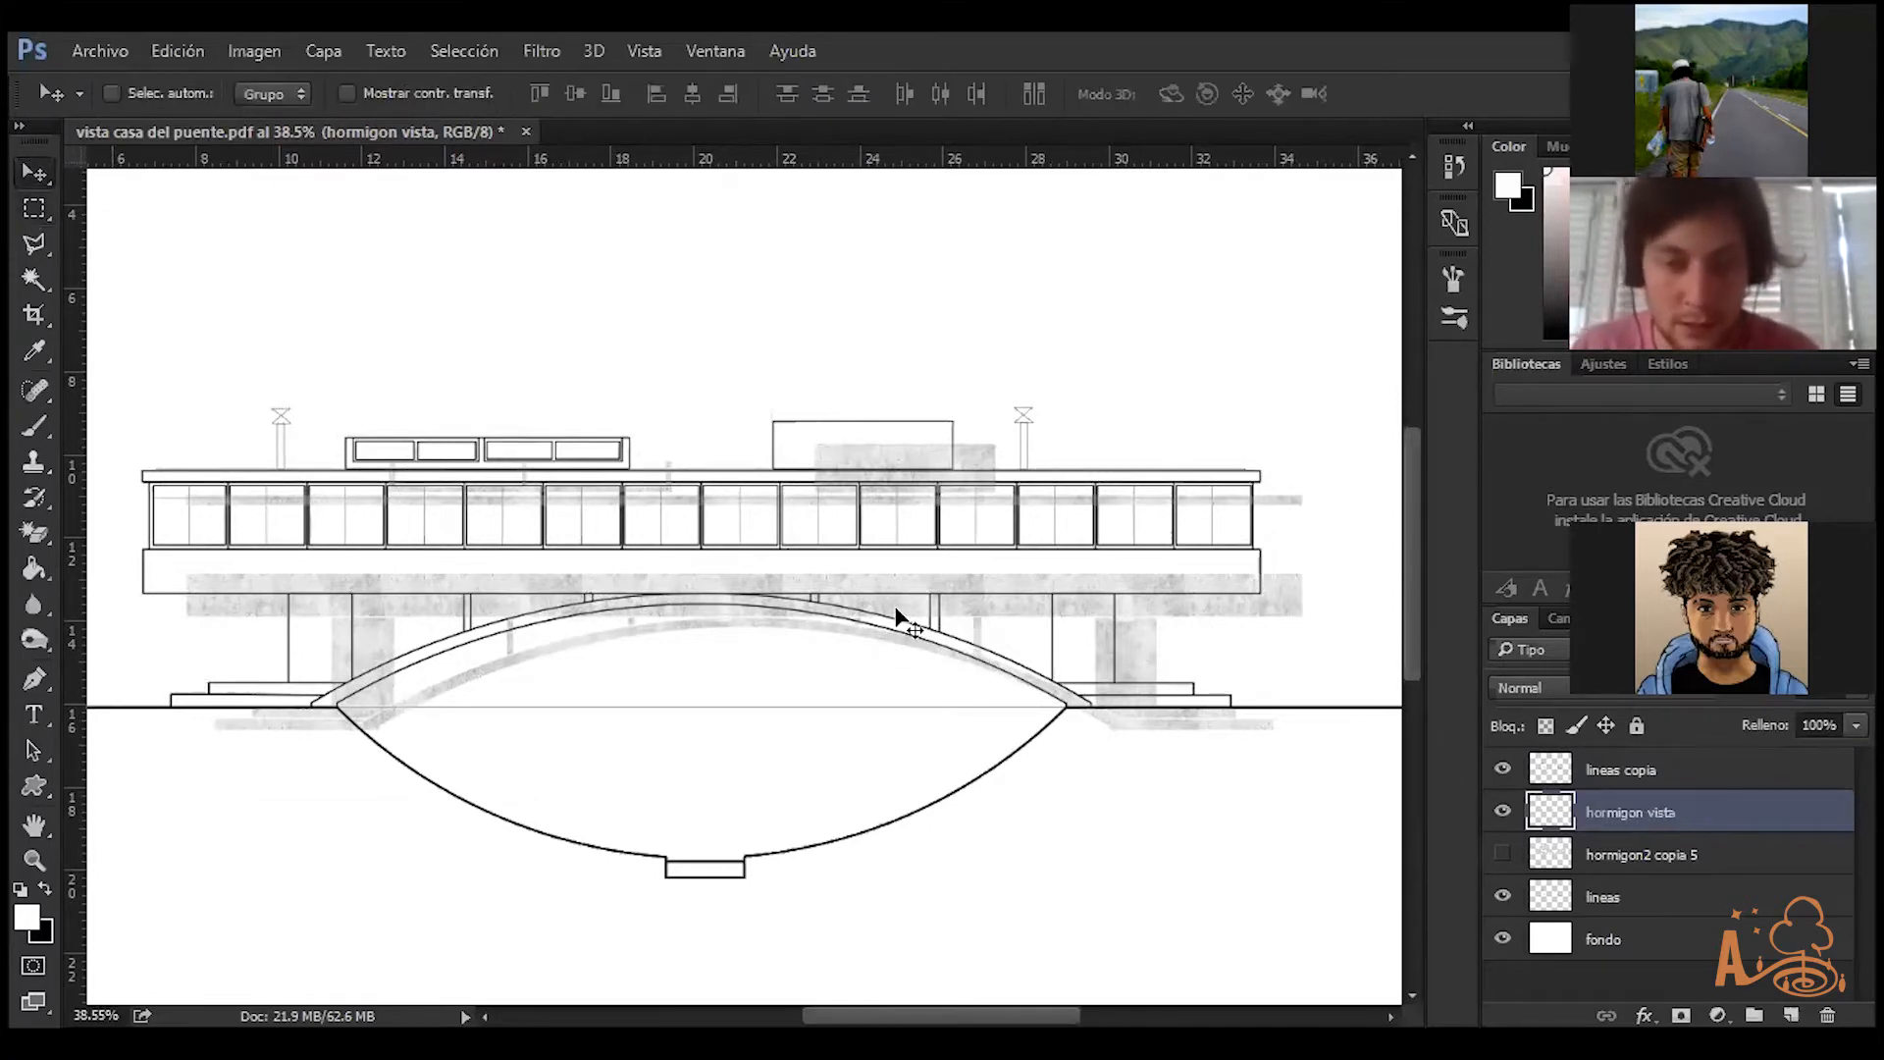
scroll(1265, 588, "up", 3)
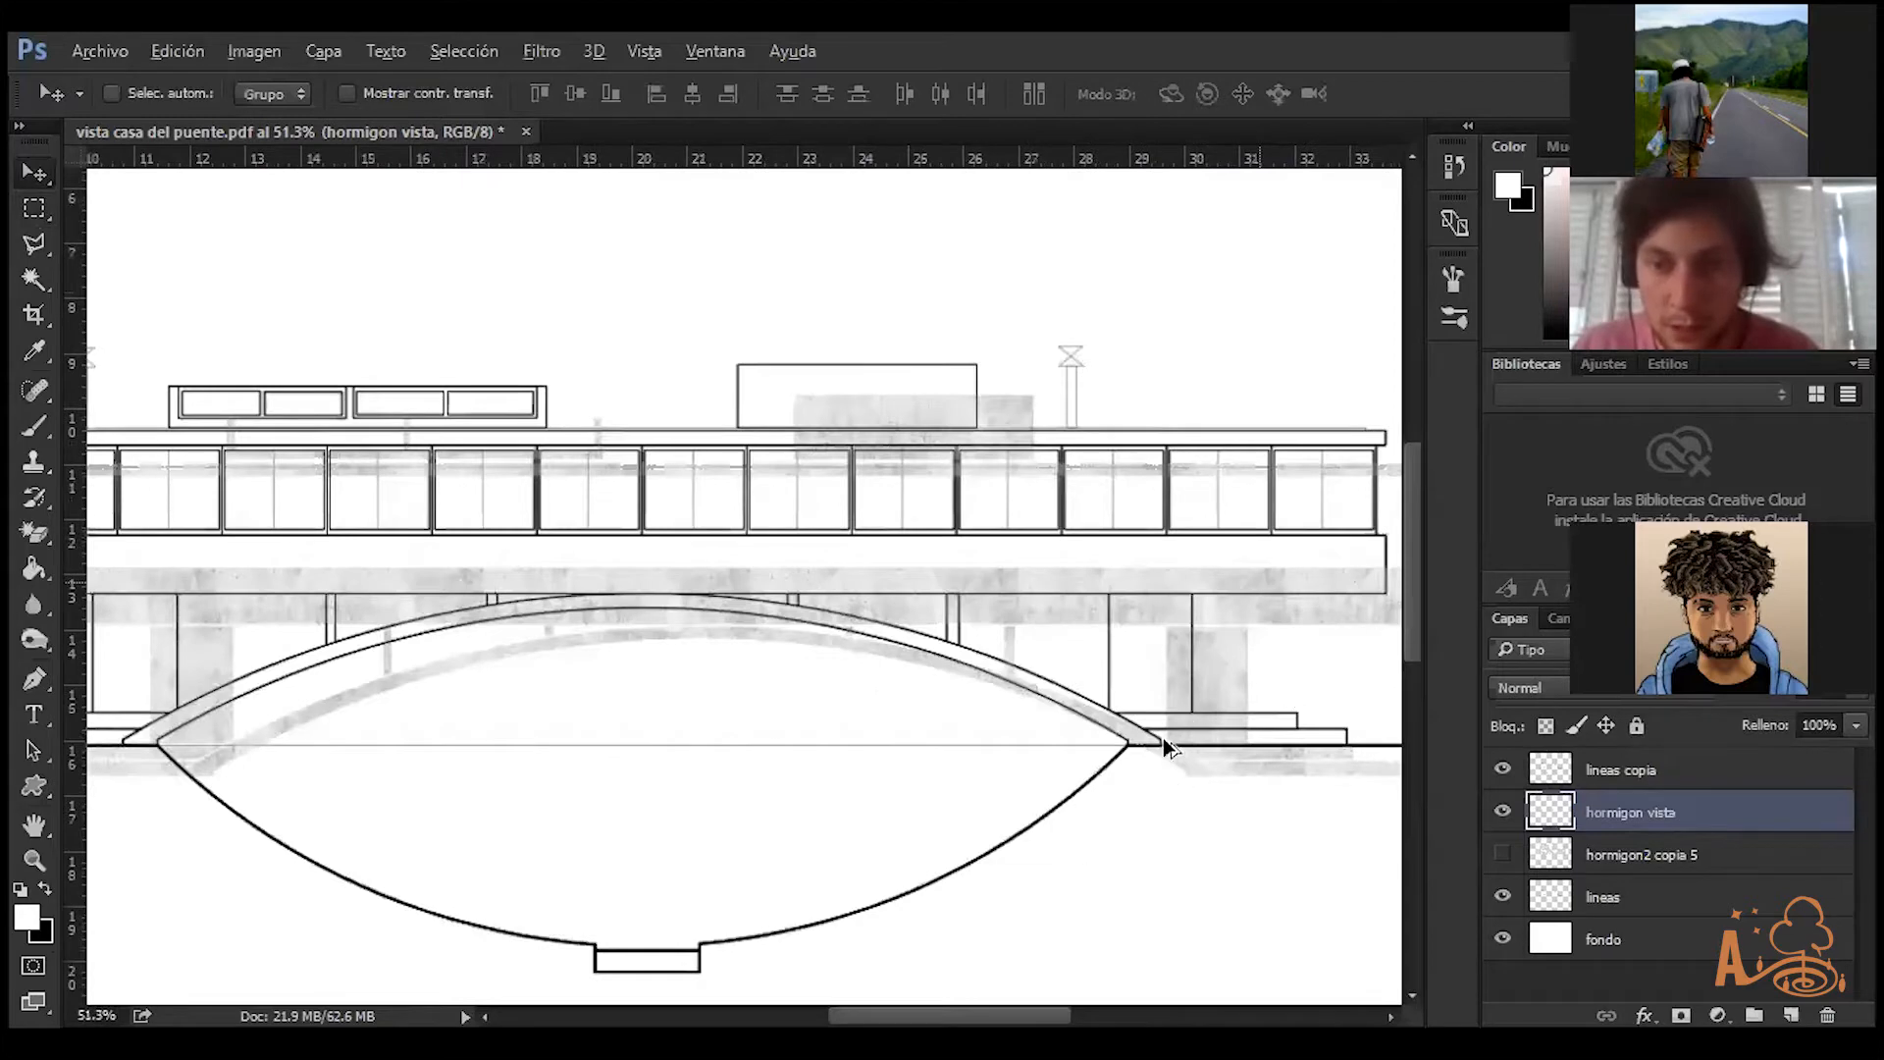
scroll(1190, 711, "up", 3)
scroll(1026, 681, "right", 5)
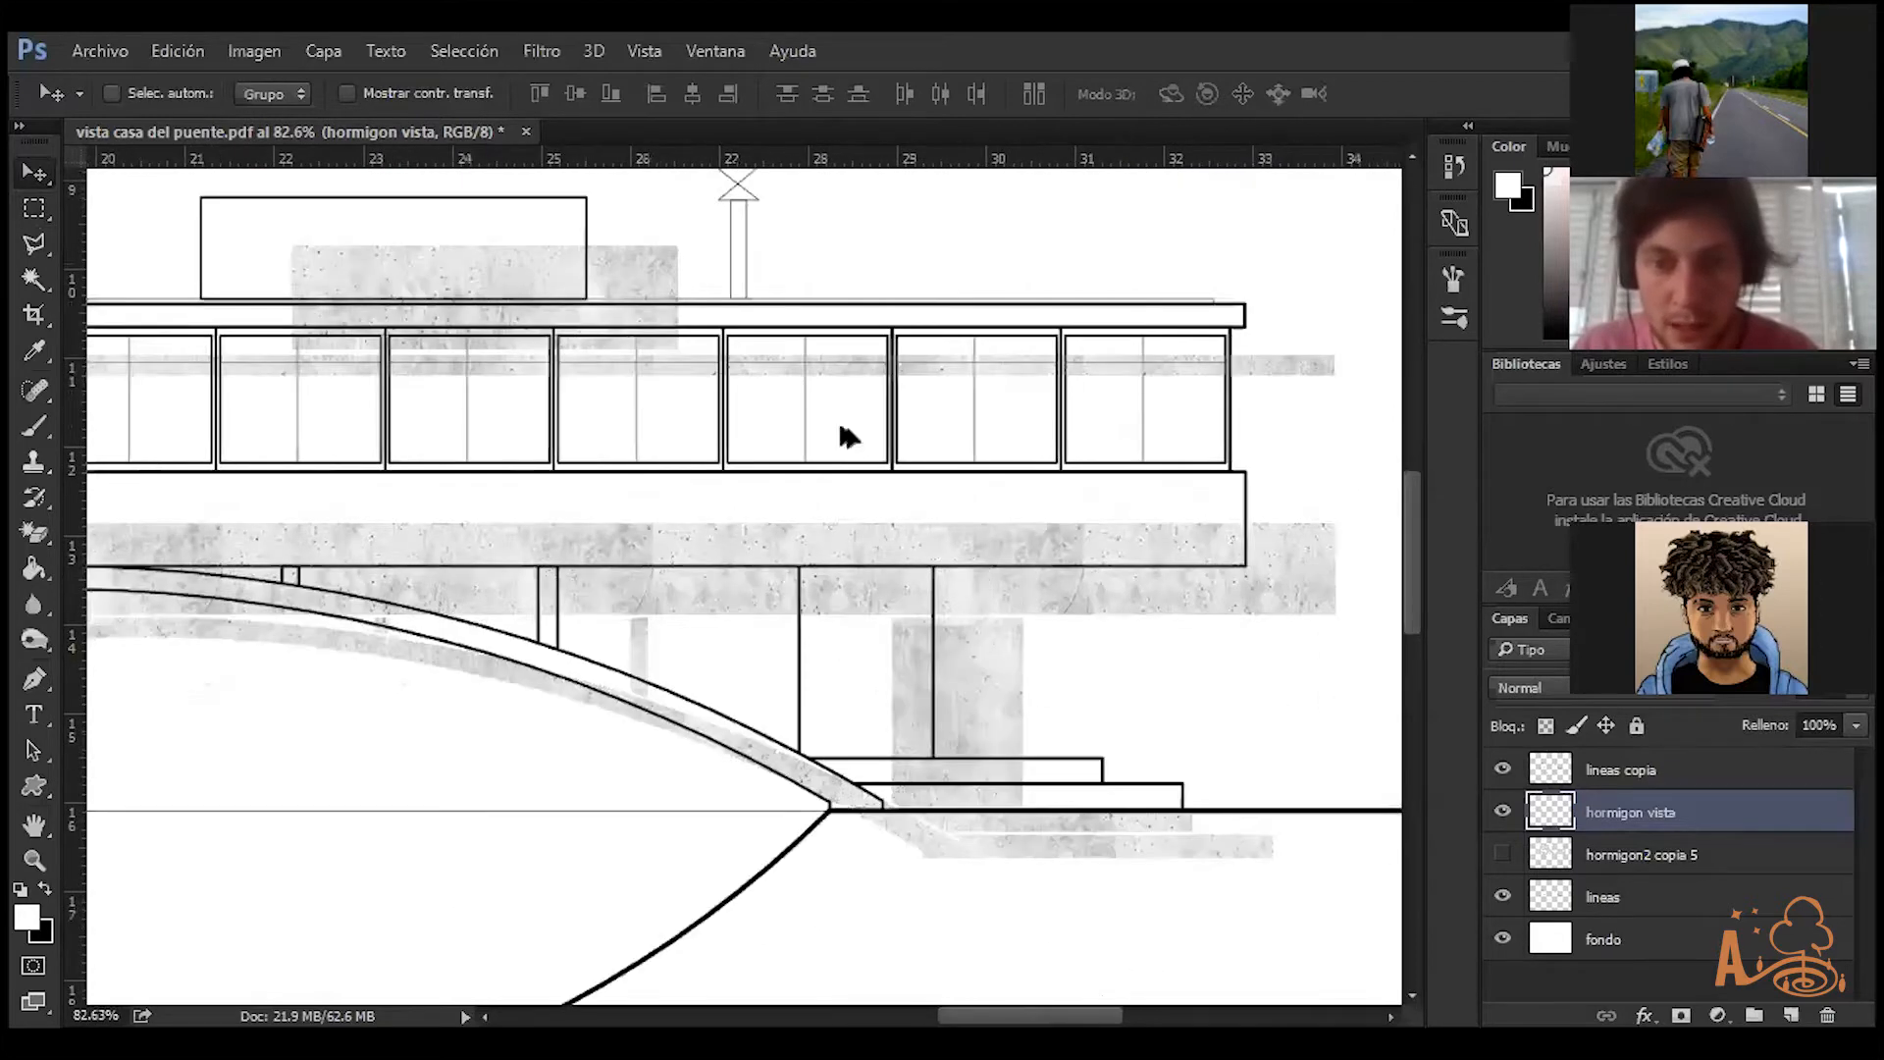
scroll(932, 608, "up", 2)
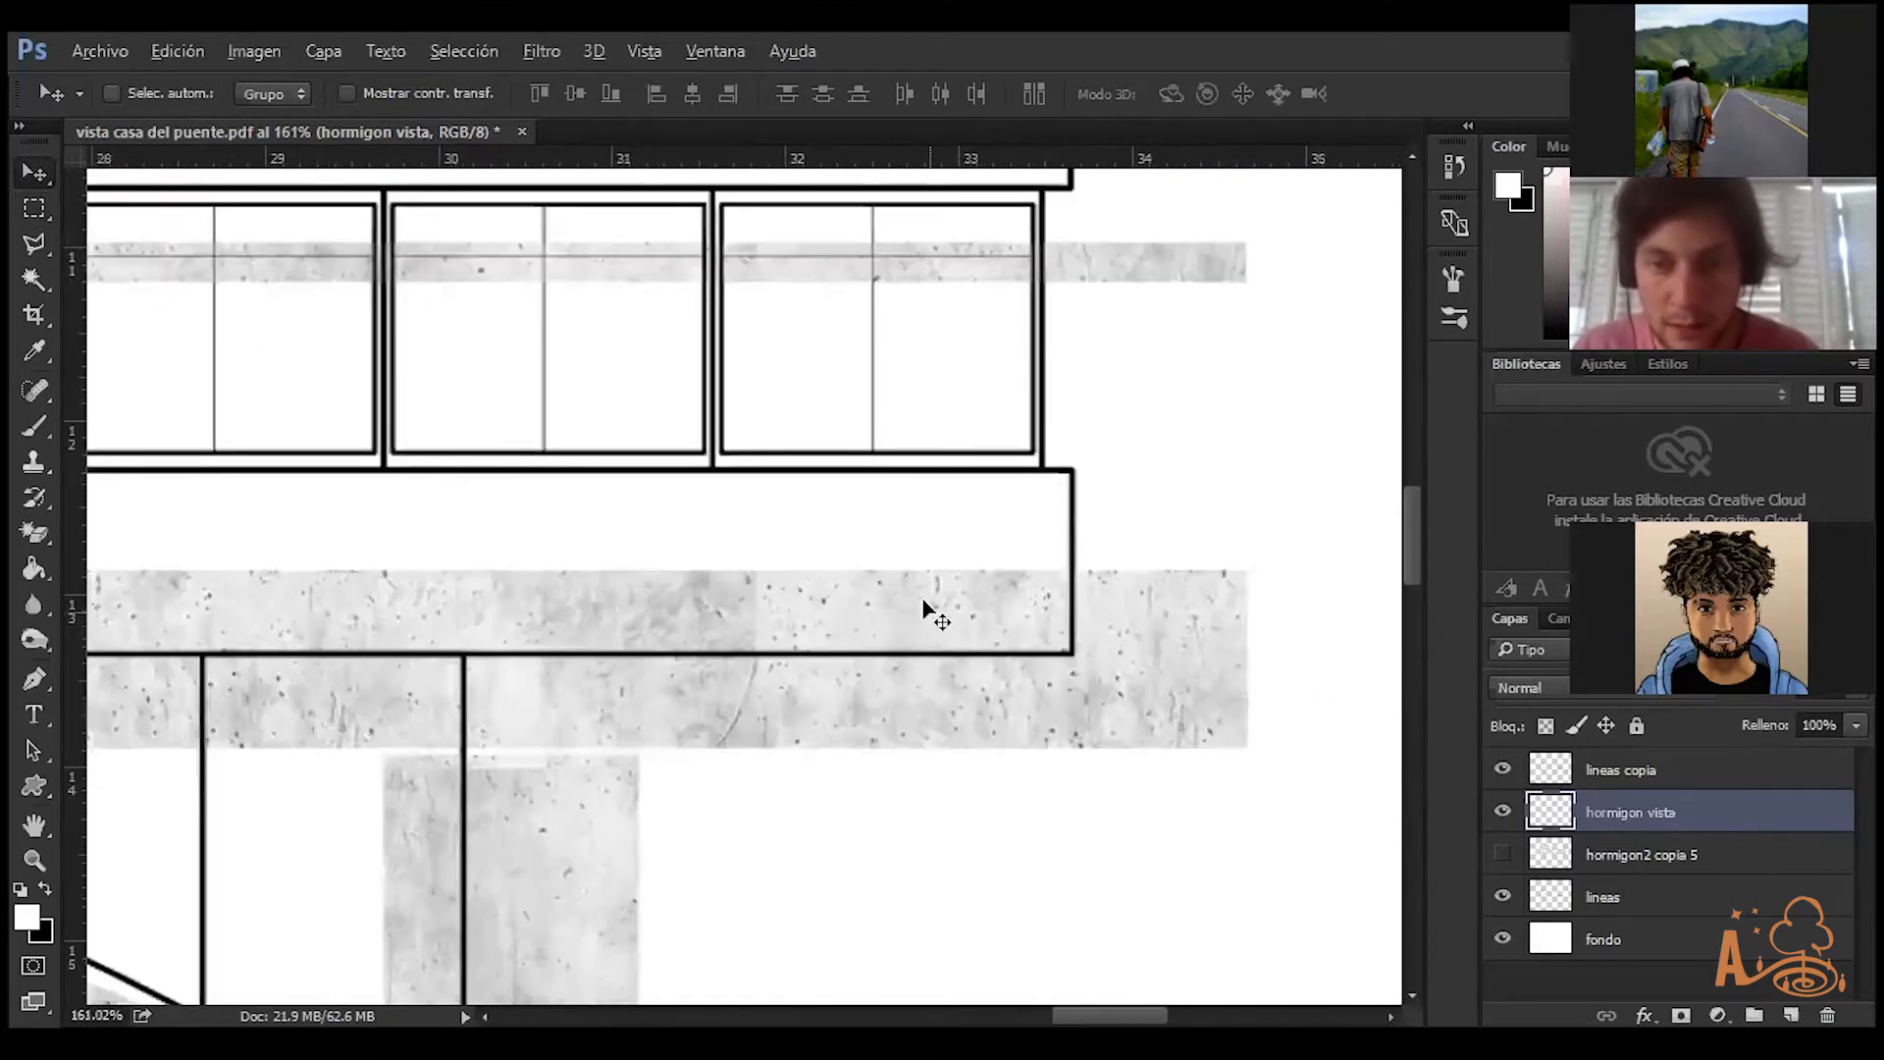
scroll(925, 608, "down", 1)
left_click_drag(899, 564, 841, 528)
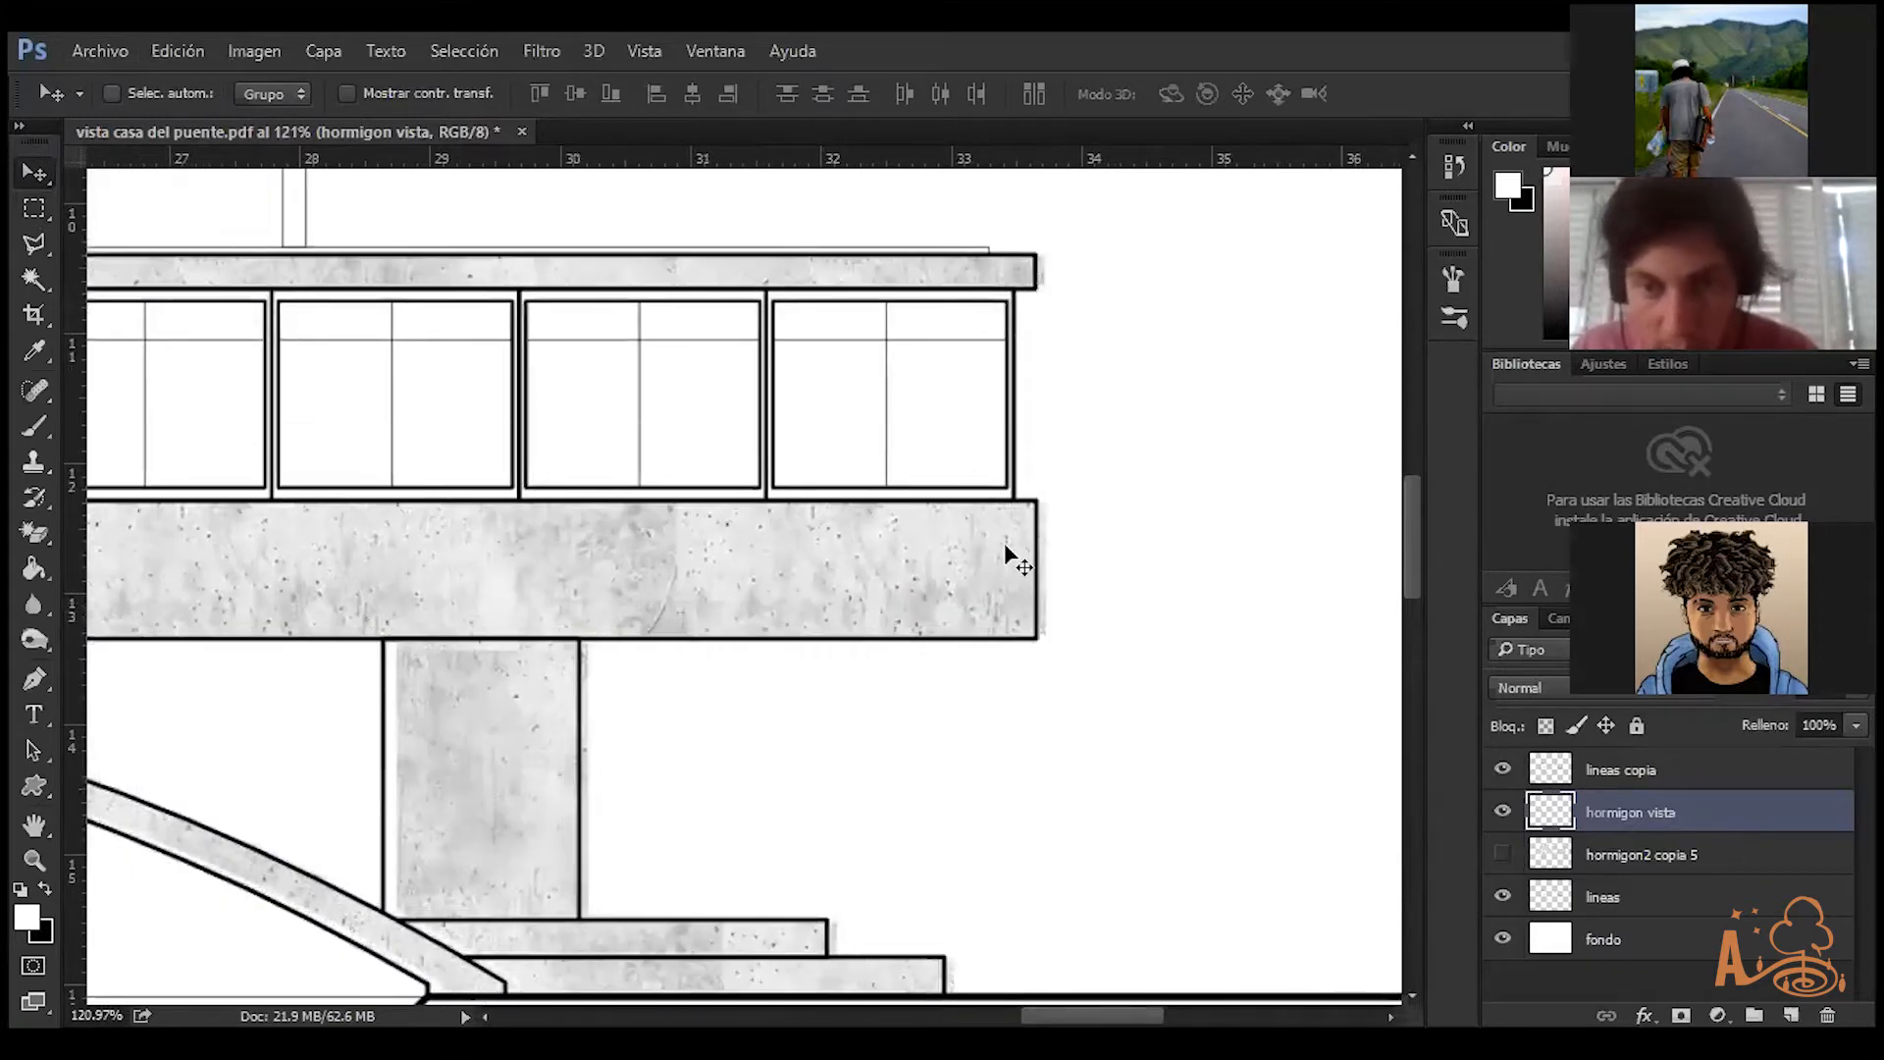
key("ctrl+z")
left_click_drag(976, 560, 985, 545)
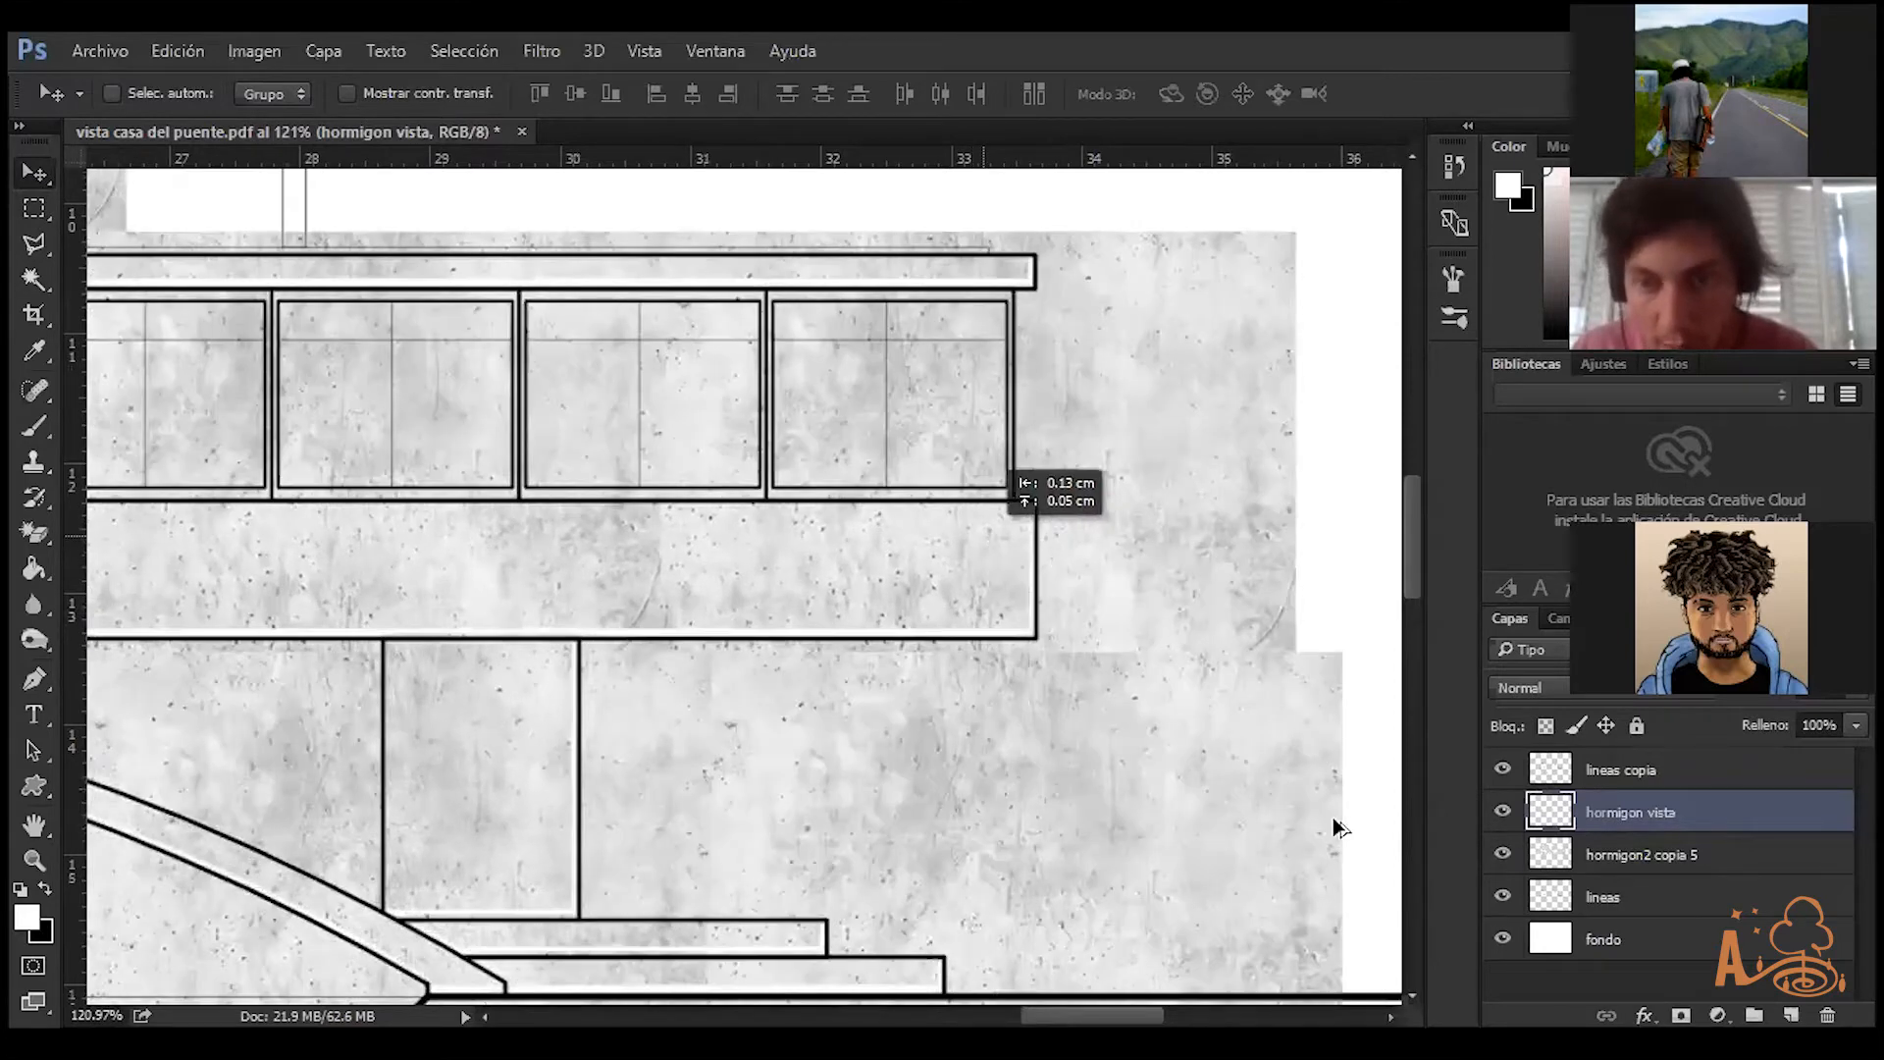
Fine-tune the hormigon vista layer's position against the lower slab's end outline, keeping hormigon2 copia 5 hidden
left_click(1501, 854)
scroll(1031, 518, "up", 4)
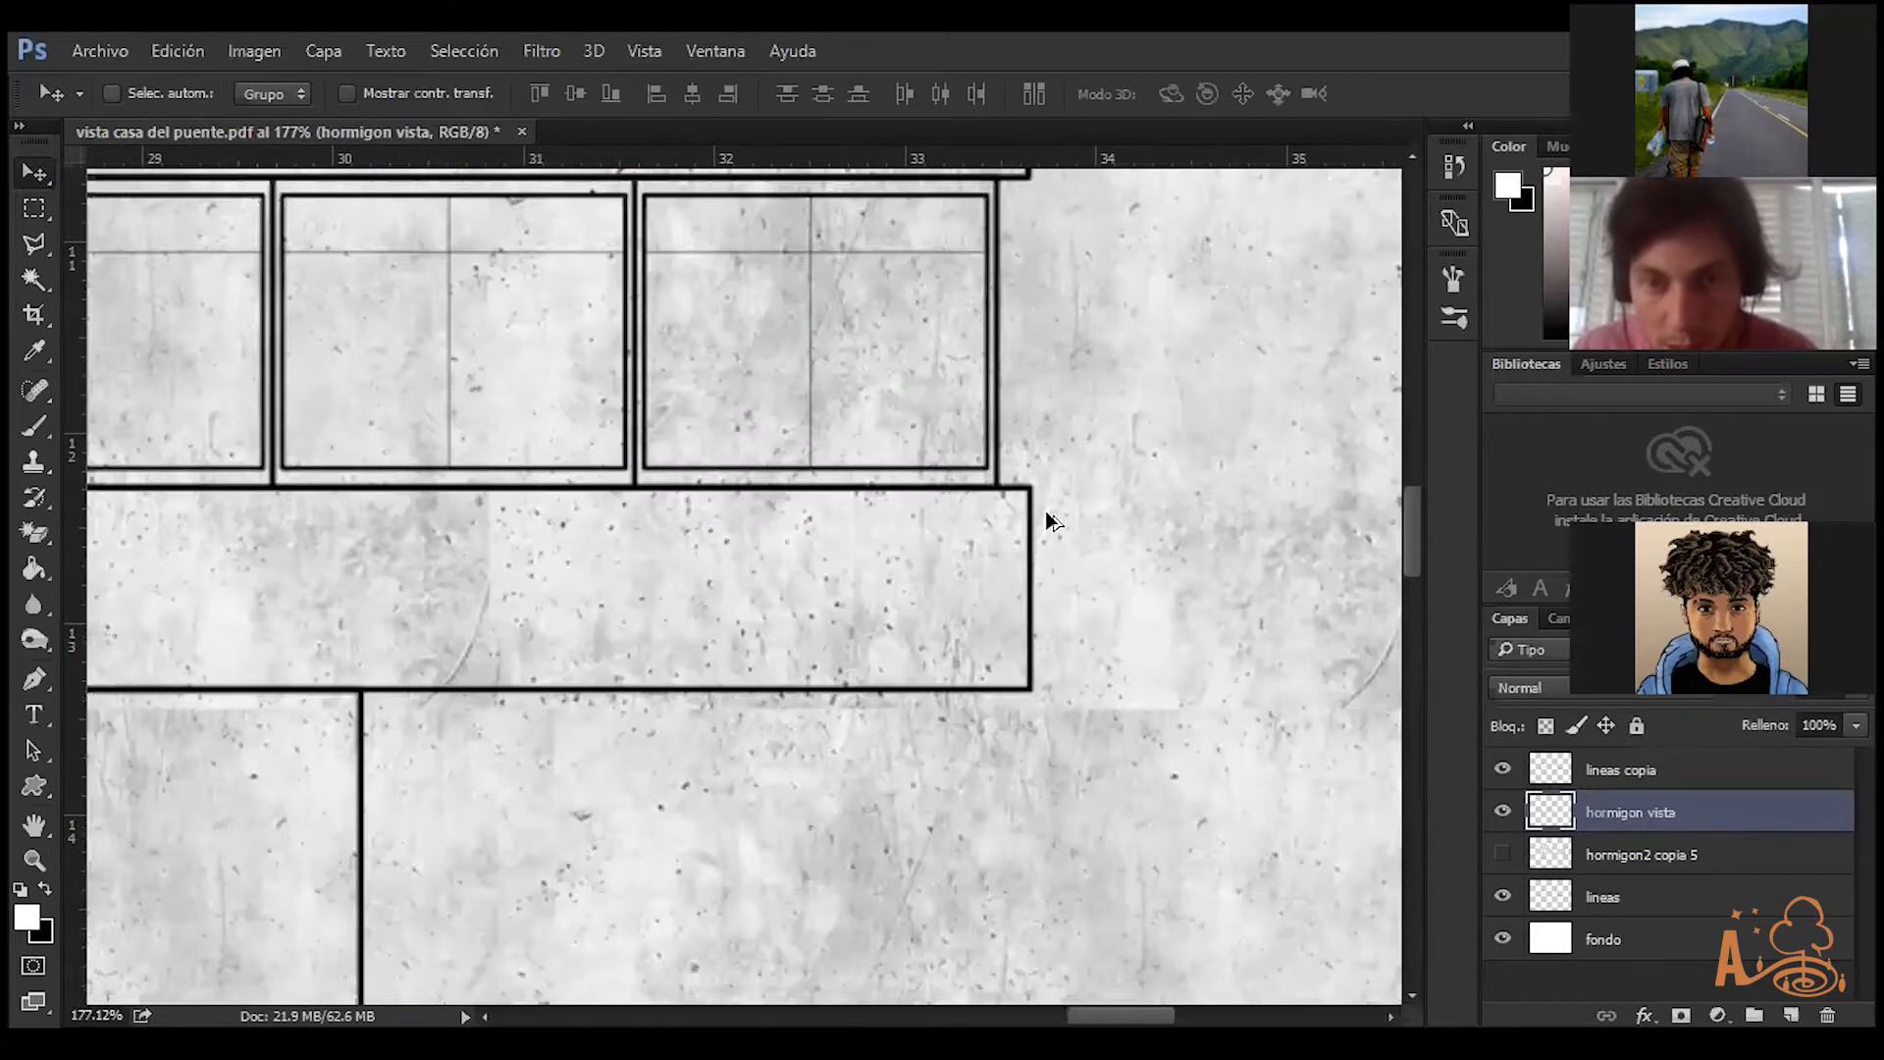
scroll(981, 550, "up", 4)
left_click_drag(996, 532, 997, 532)
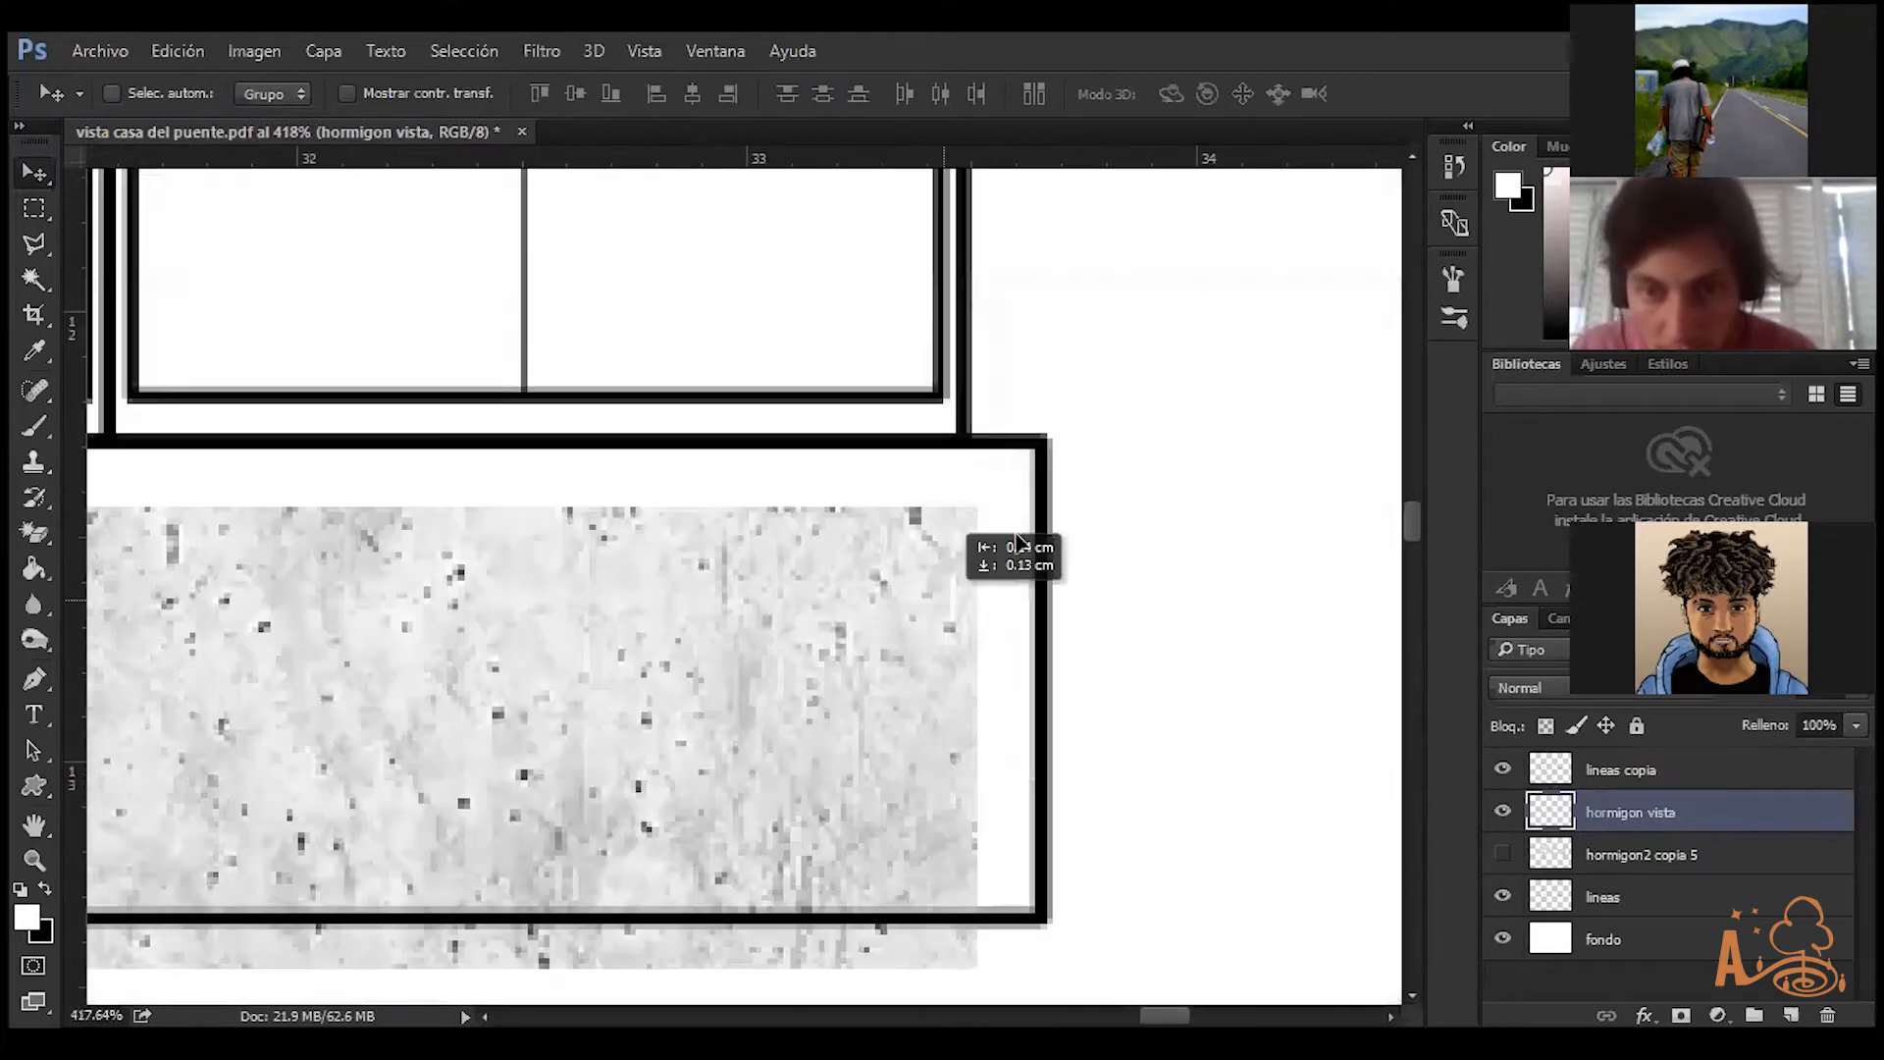
left_click_drag(1016, 538, 1013, 538)
scroll(807, 492, "down", 2)
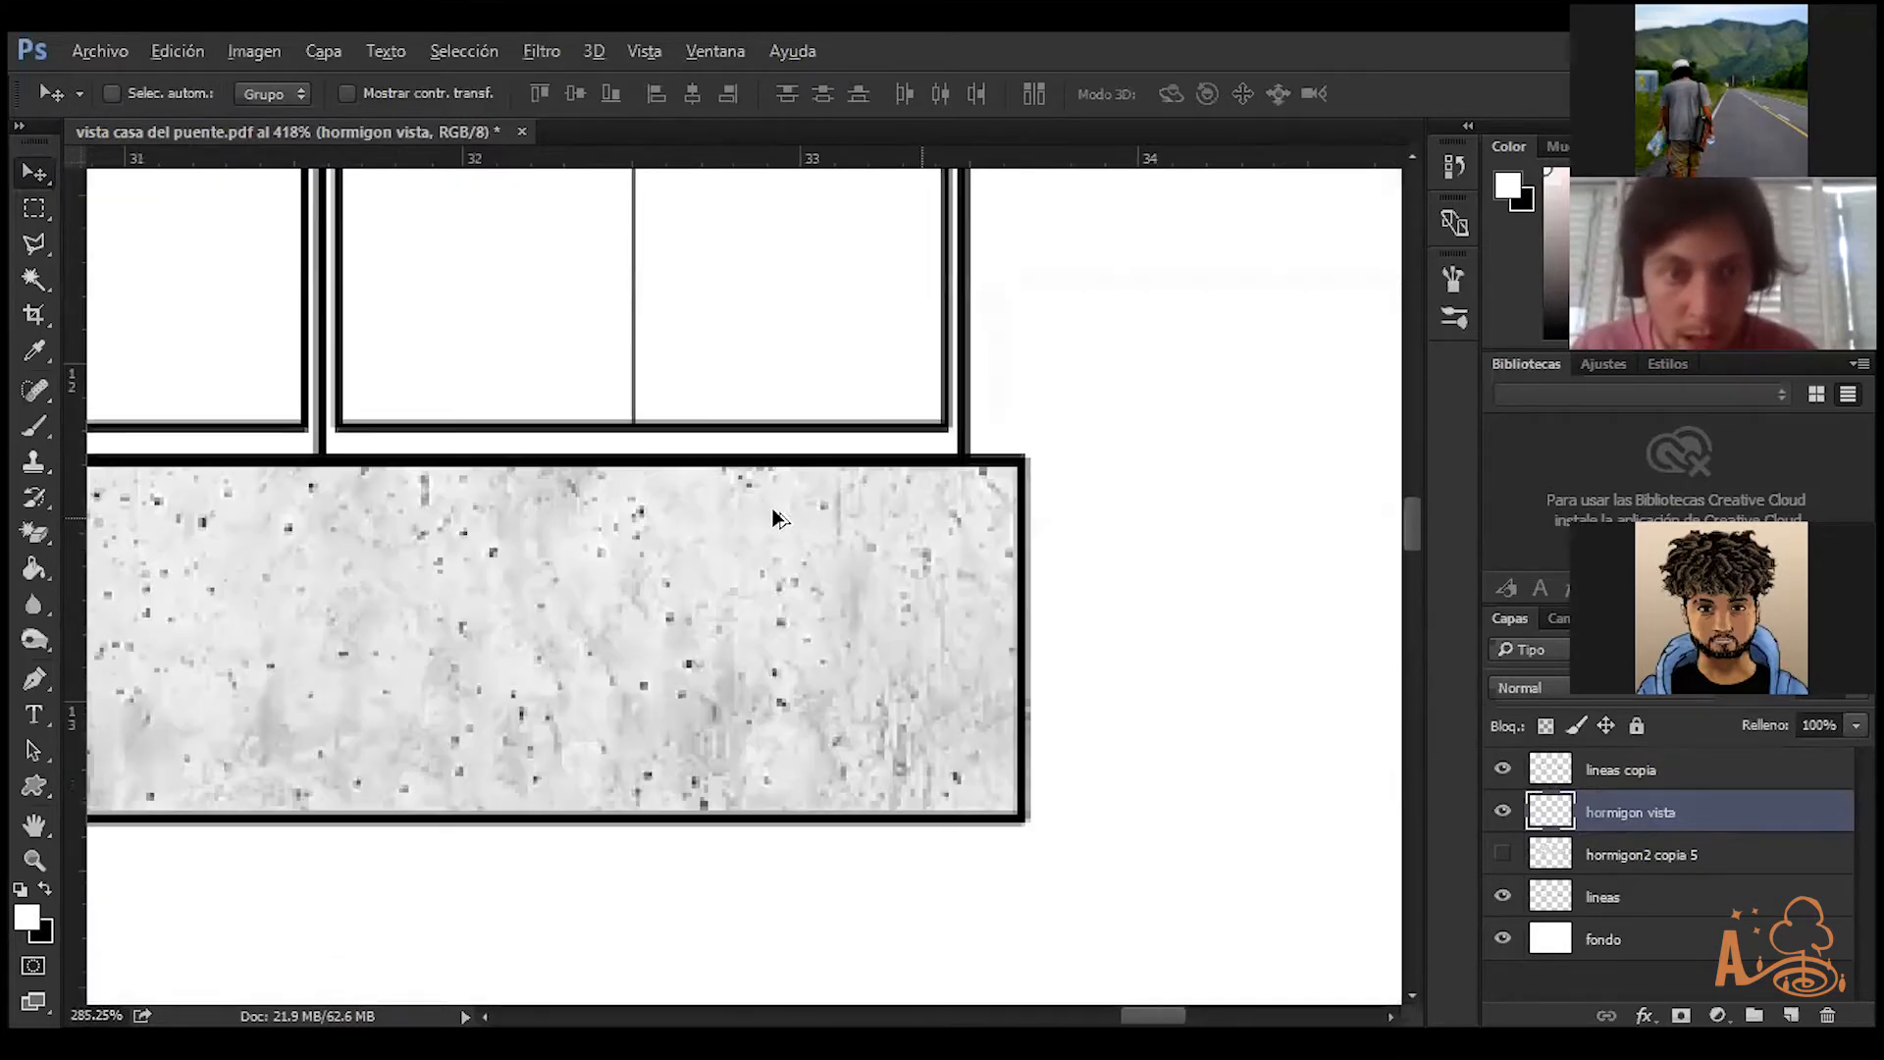
Delete the hormigon2 copia 5 layer, keeping the hormigon vista concrete layer
scroll(455, 533, "down", 2)
scroll(673, 530, "down", 2)
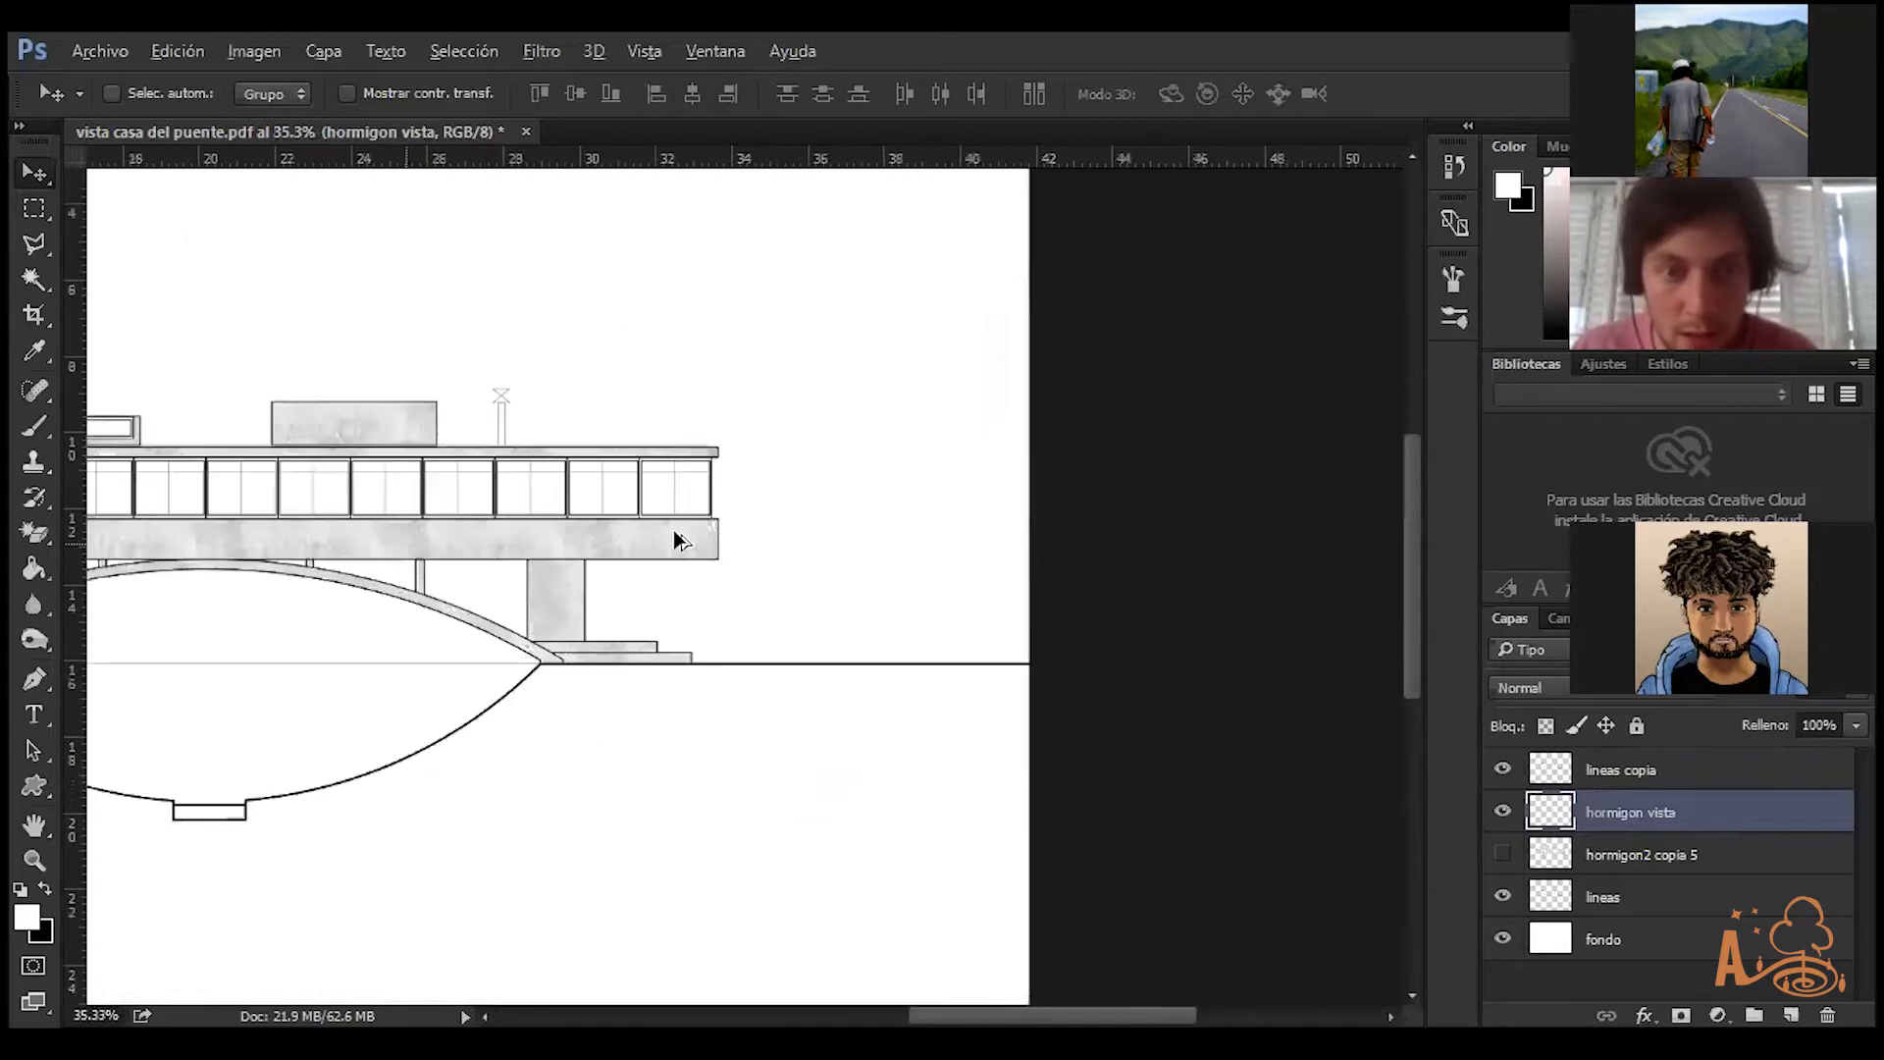
scroll(673, 529, "down", 2)
scroll(679, 537, "up", 1)
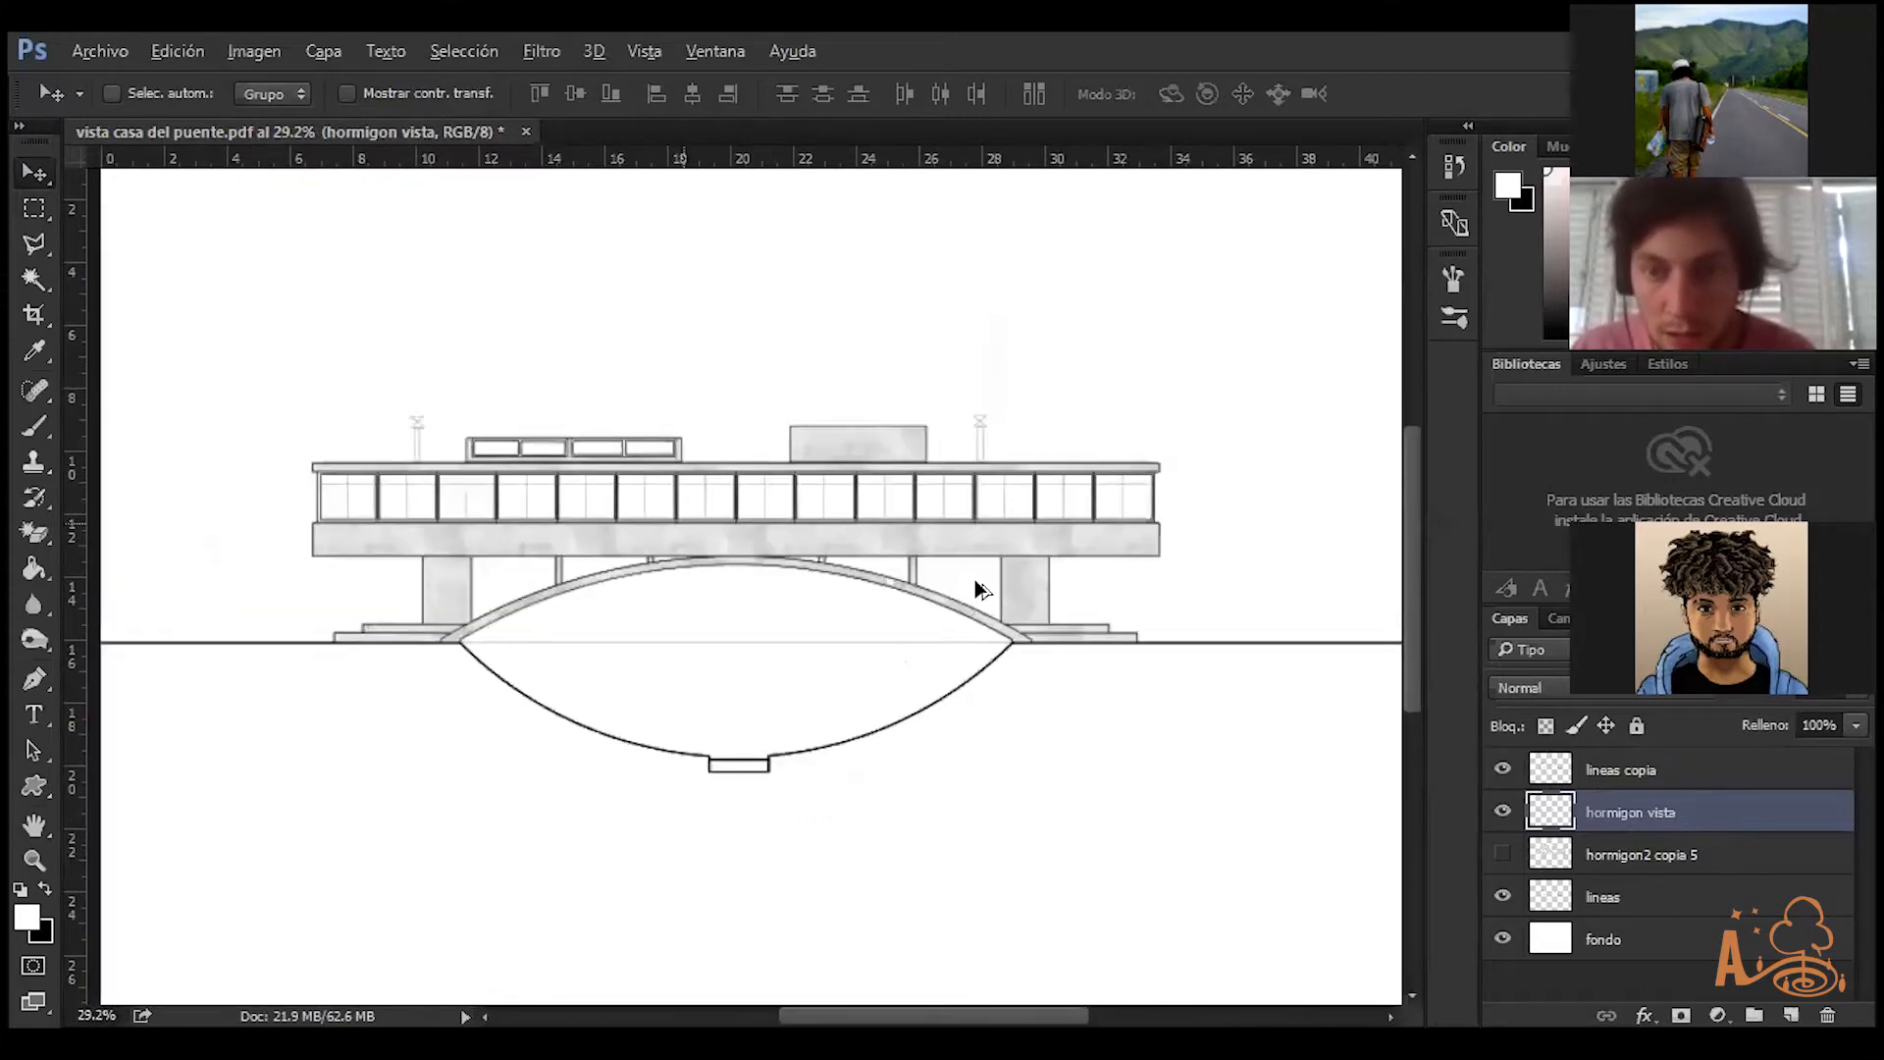
left_click(1629, 854)
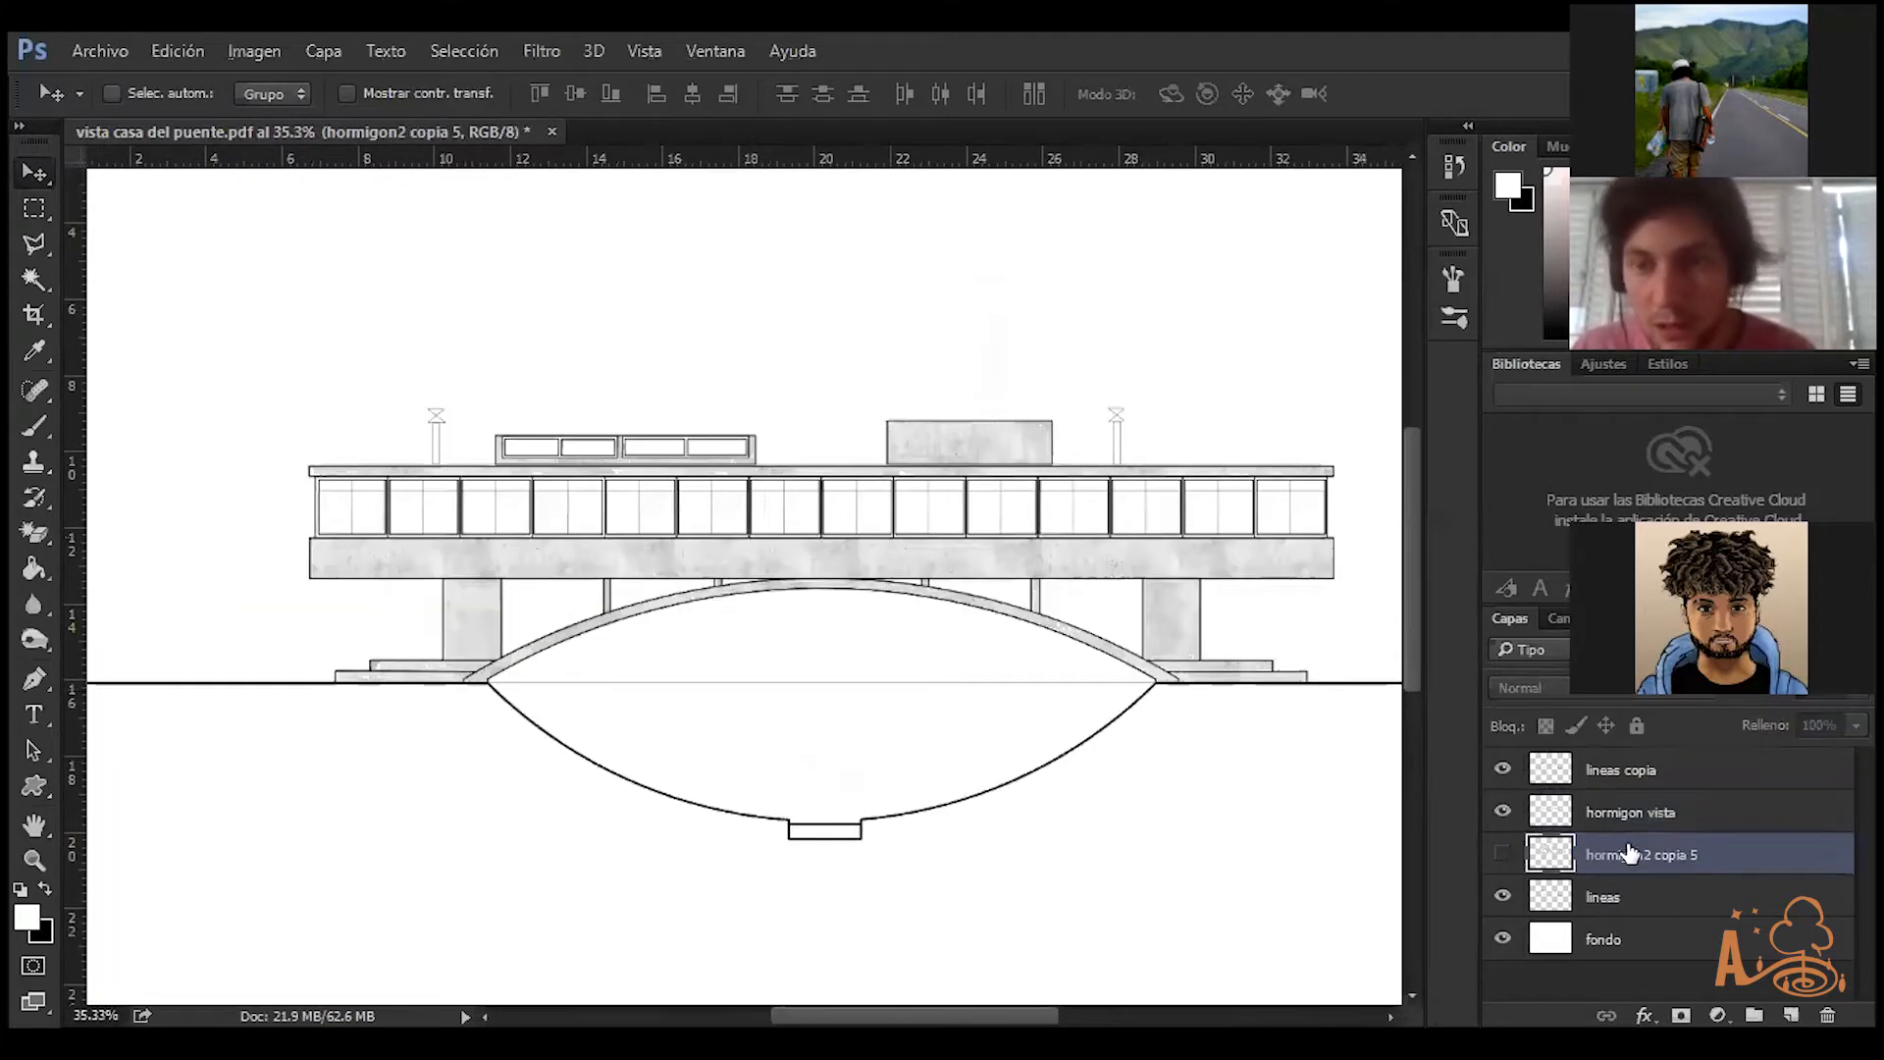
left_click(1502, 854)
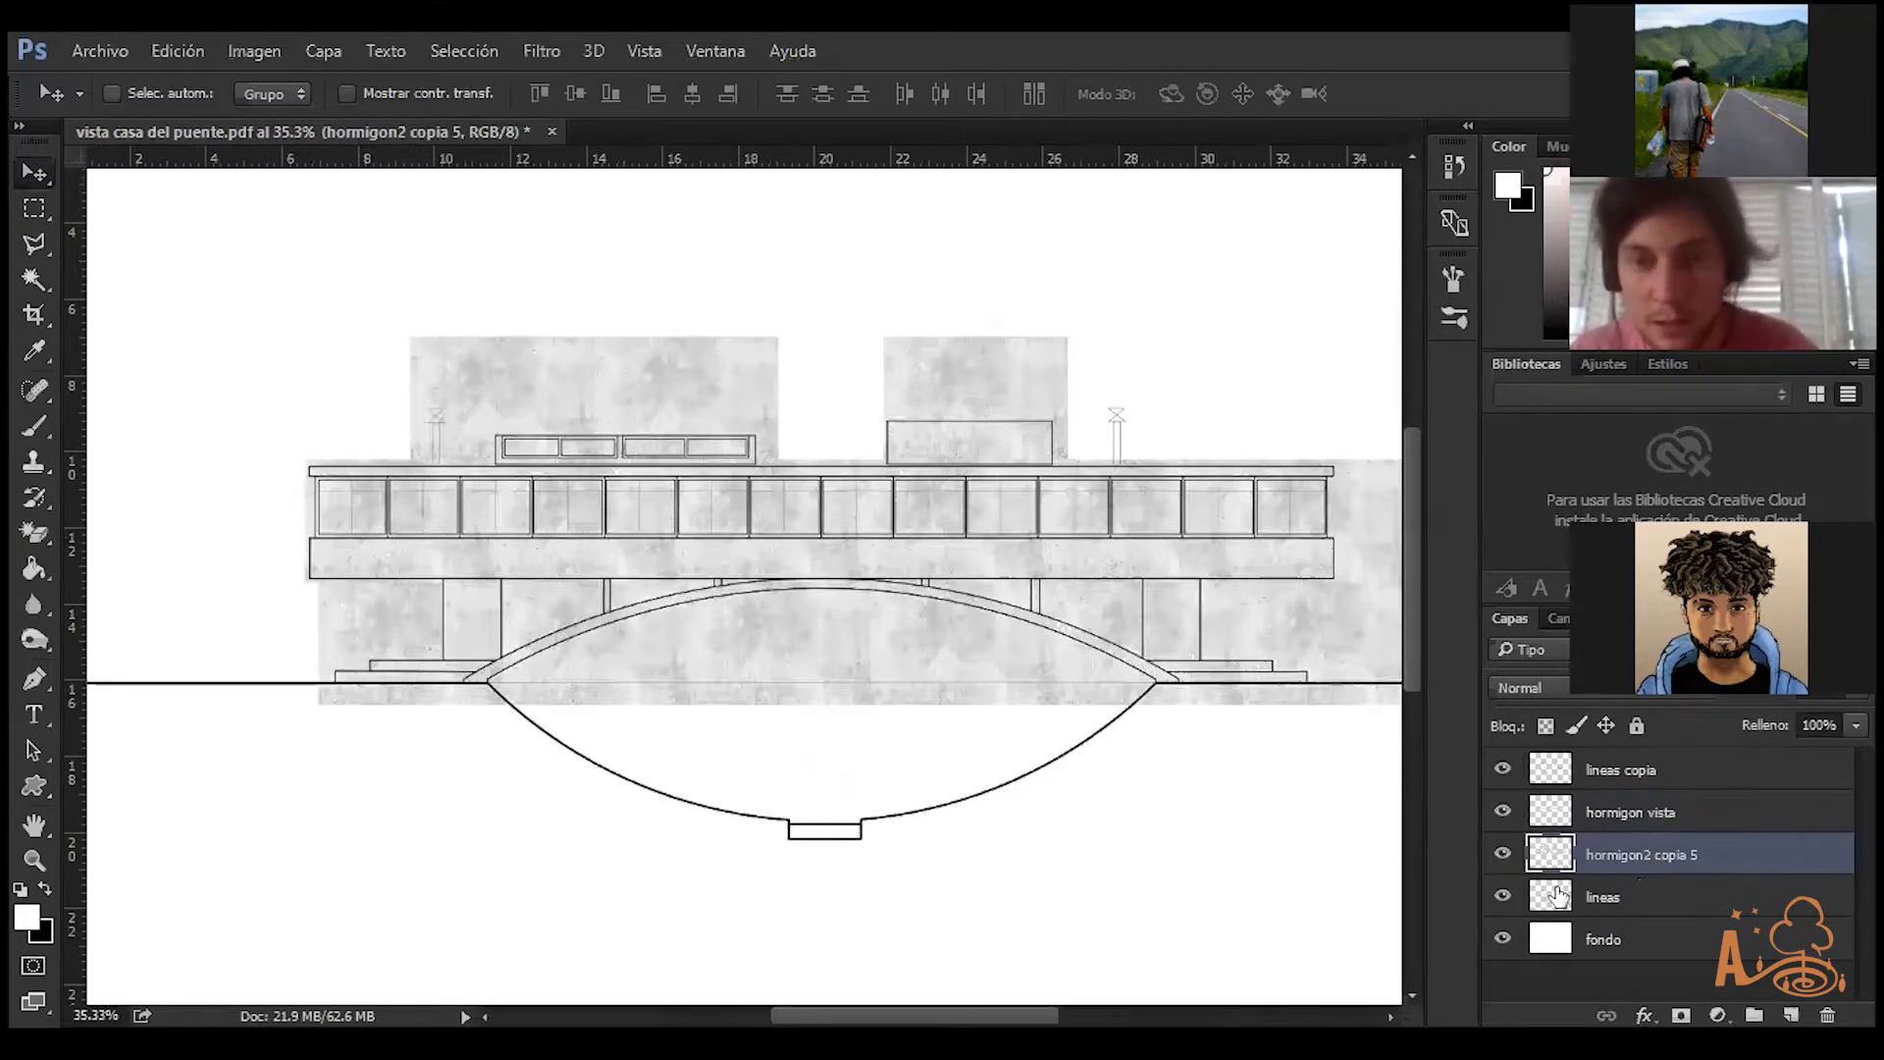
key("Delete")
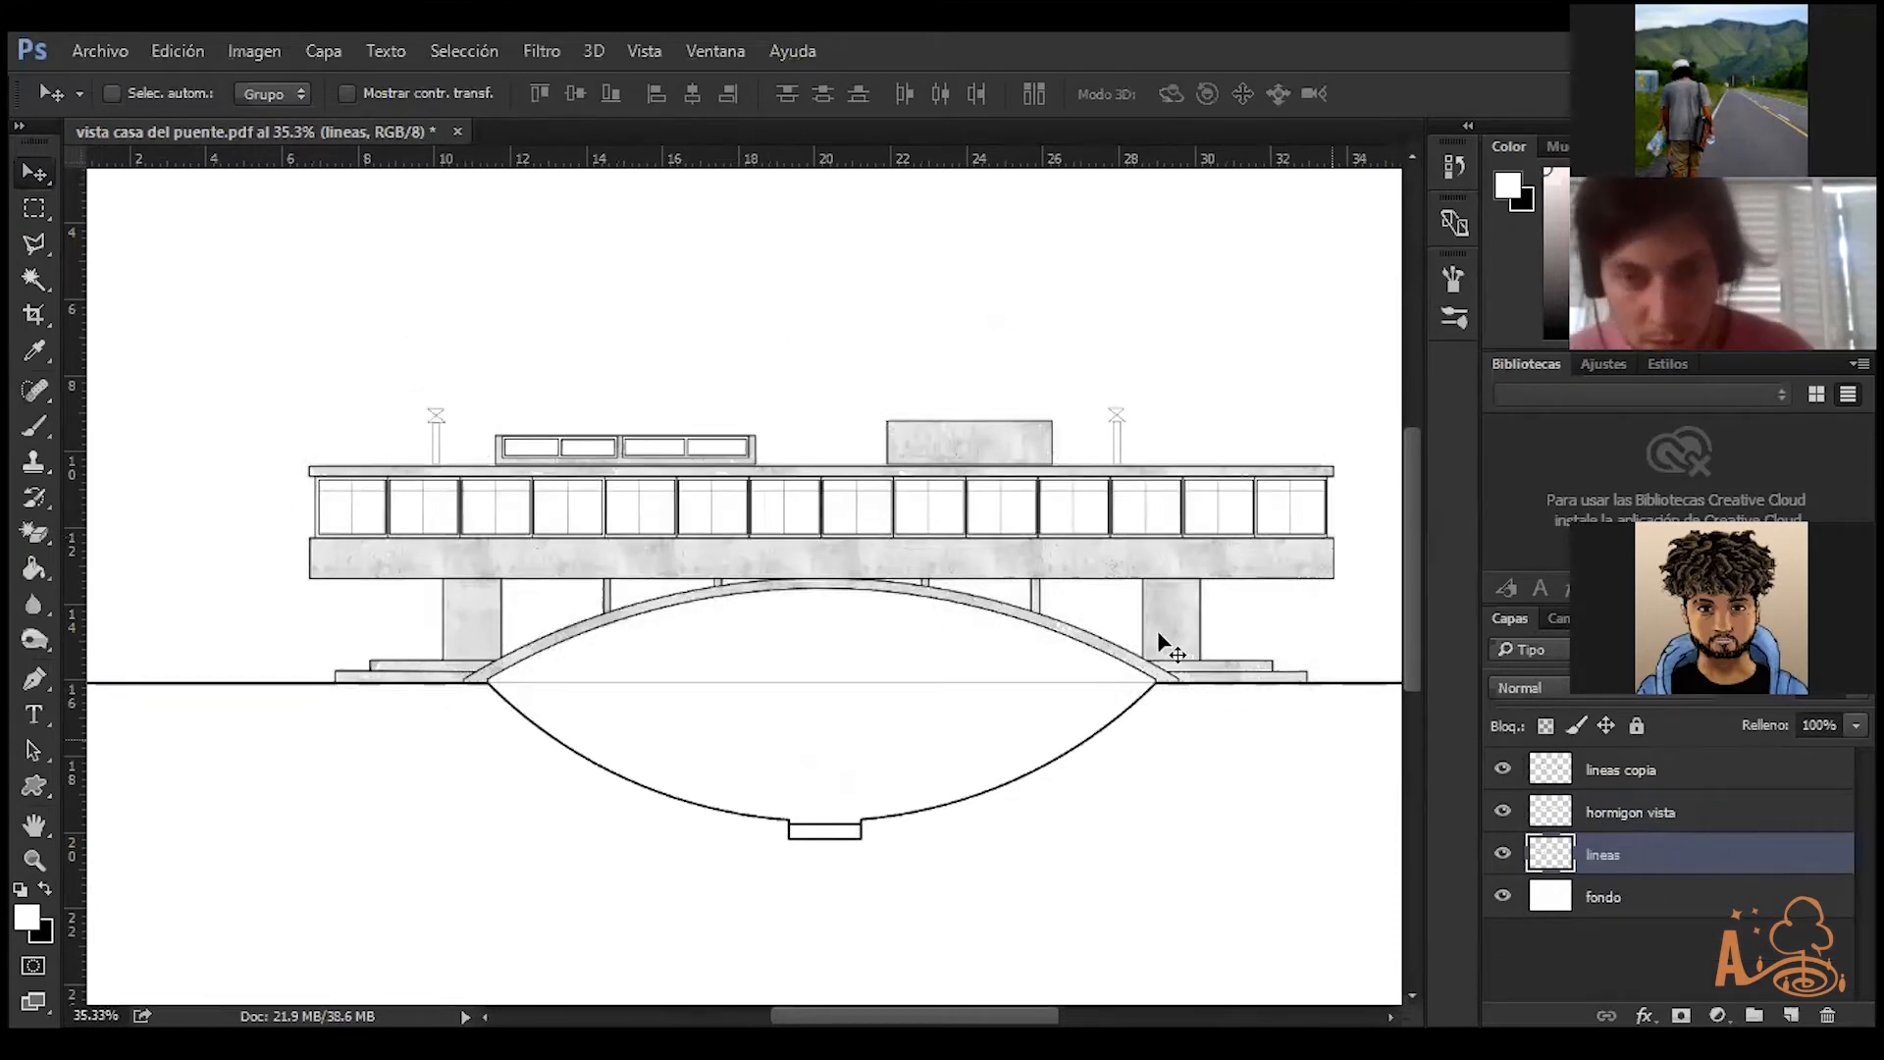
scroll(1305, 648, "up", 2)
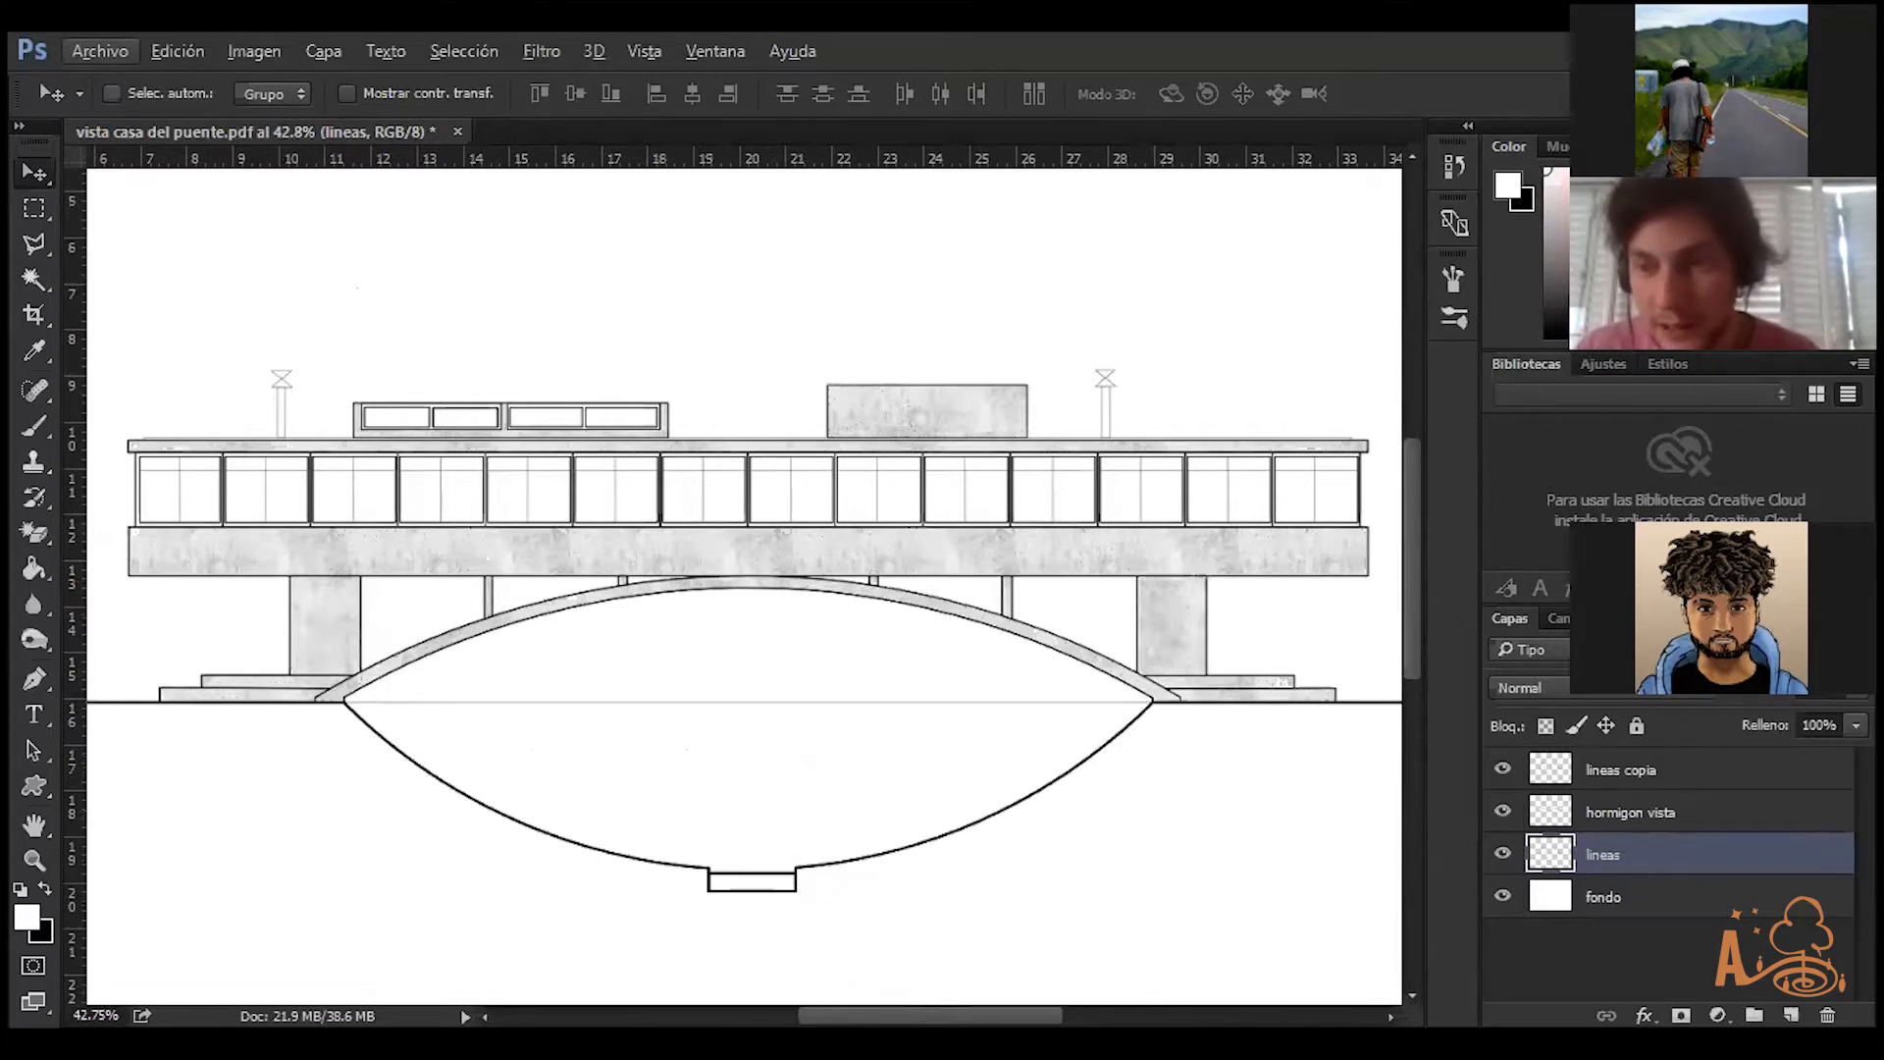
left_click(1855, 689)
left_click_drag(1793, 720, 1716, 717)
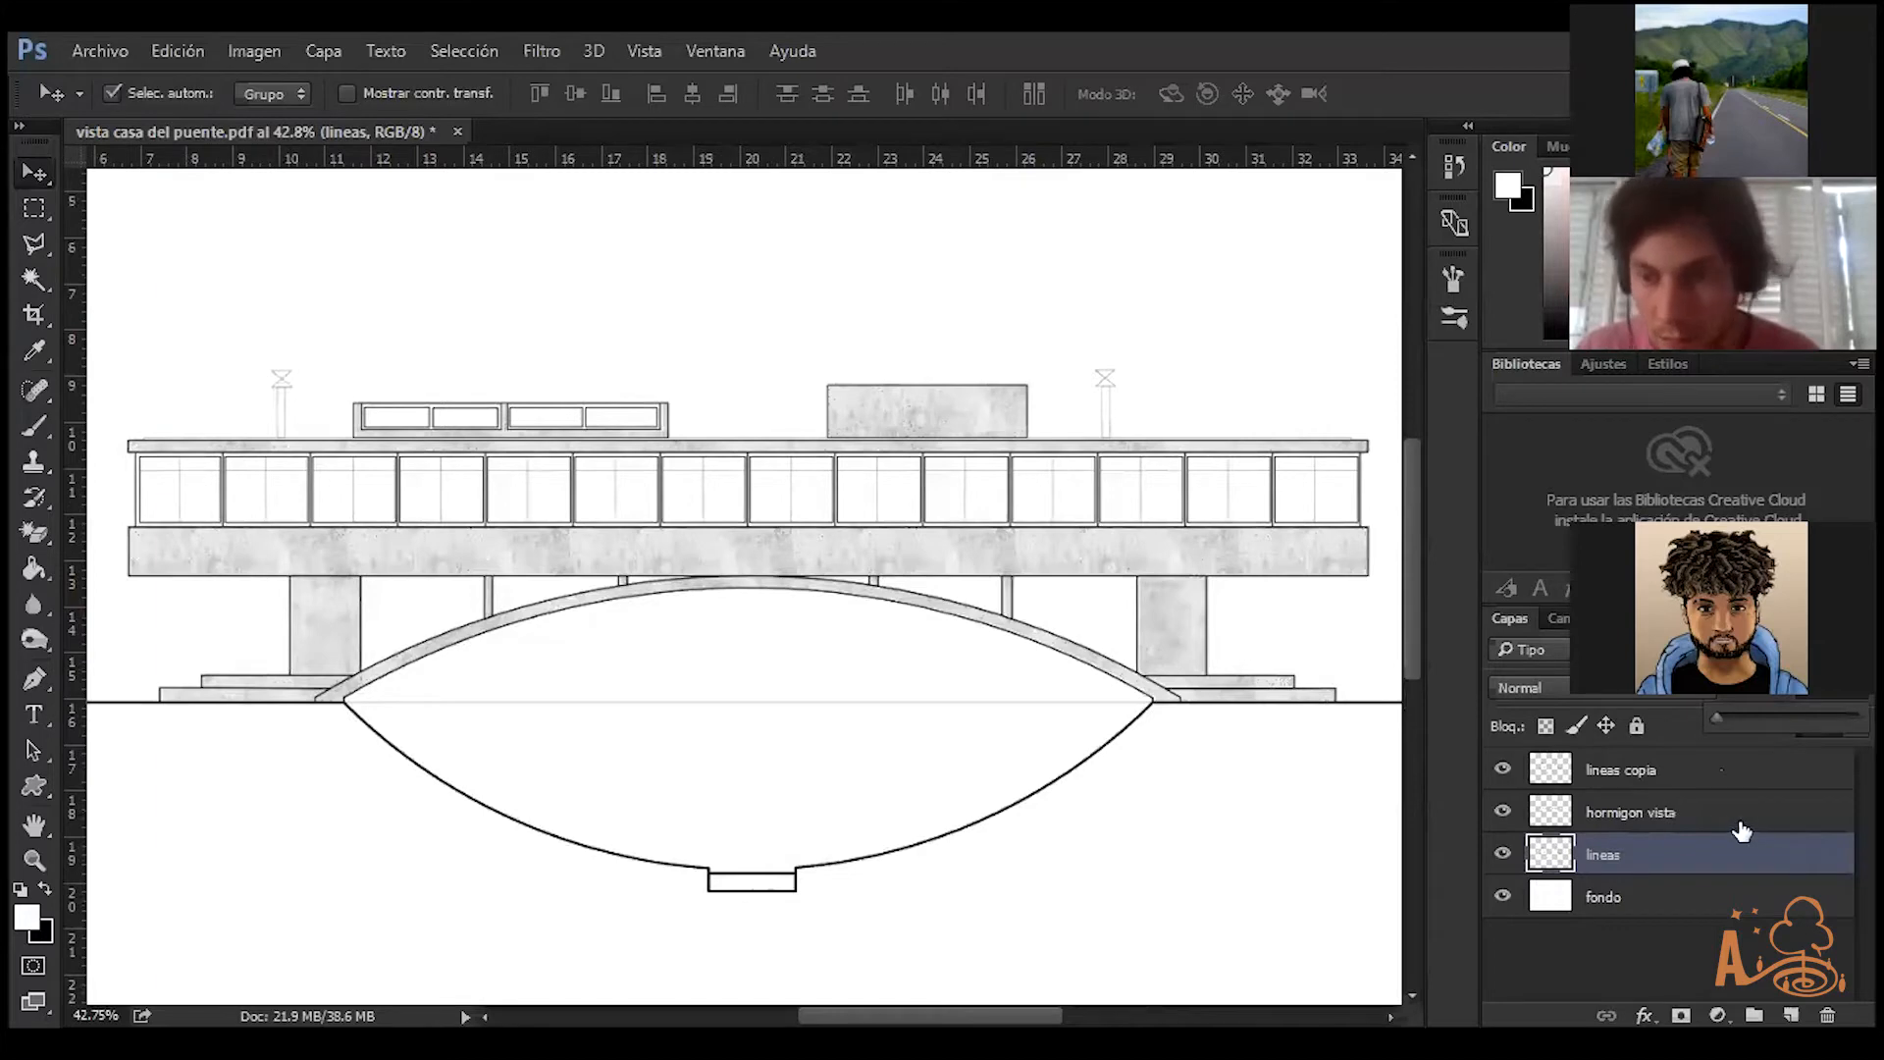
left_click(1771, 825)
left_click(1776, 859)
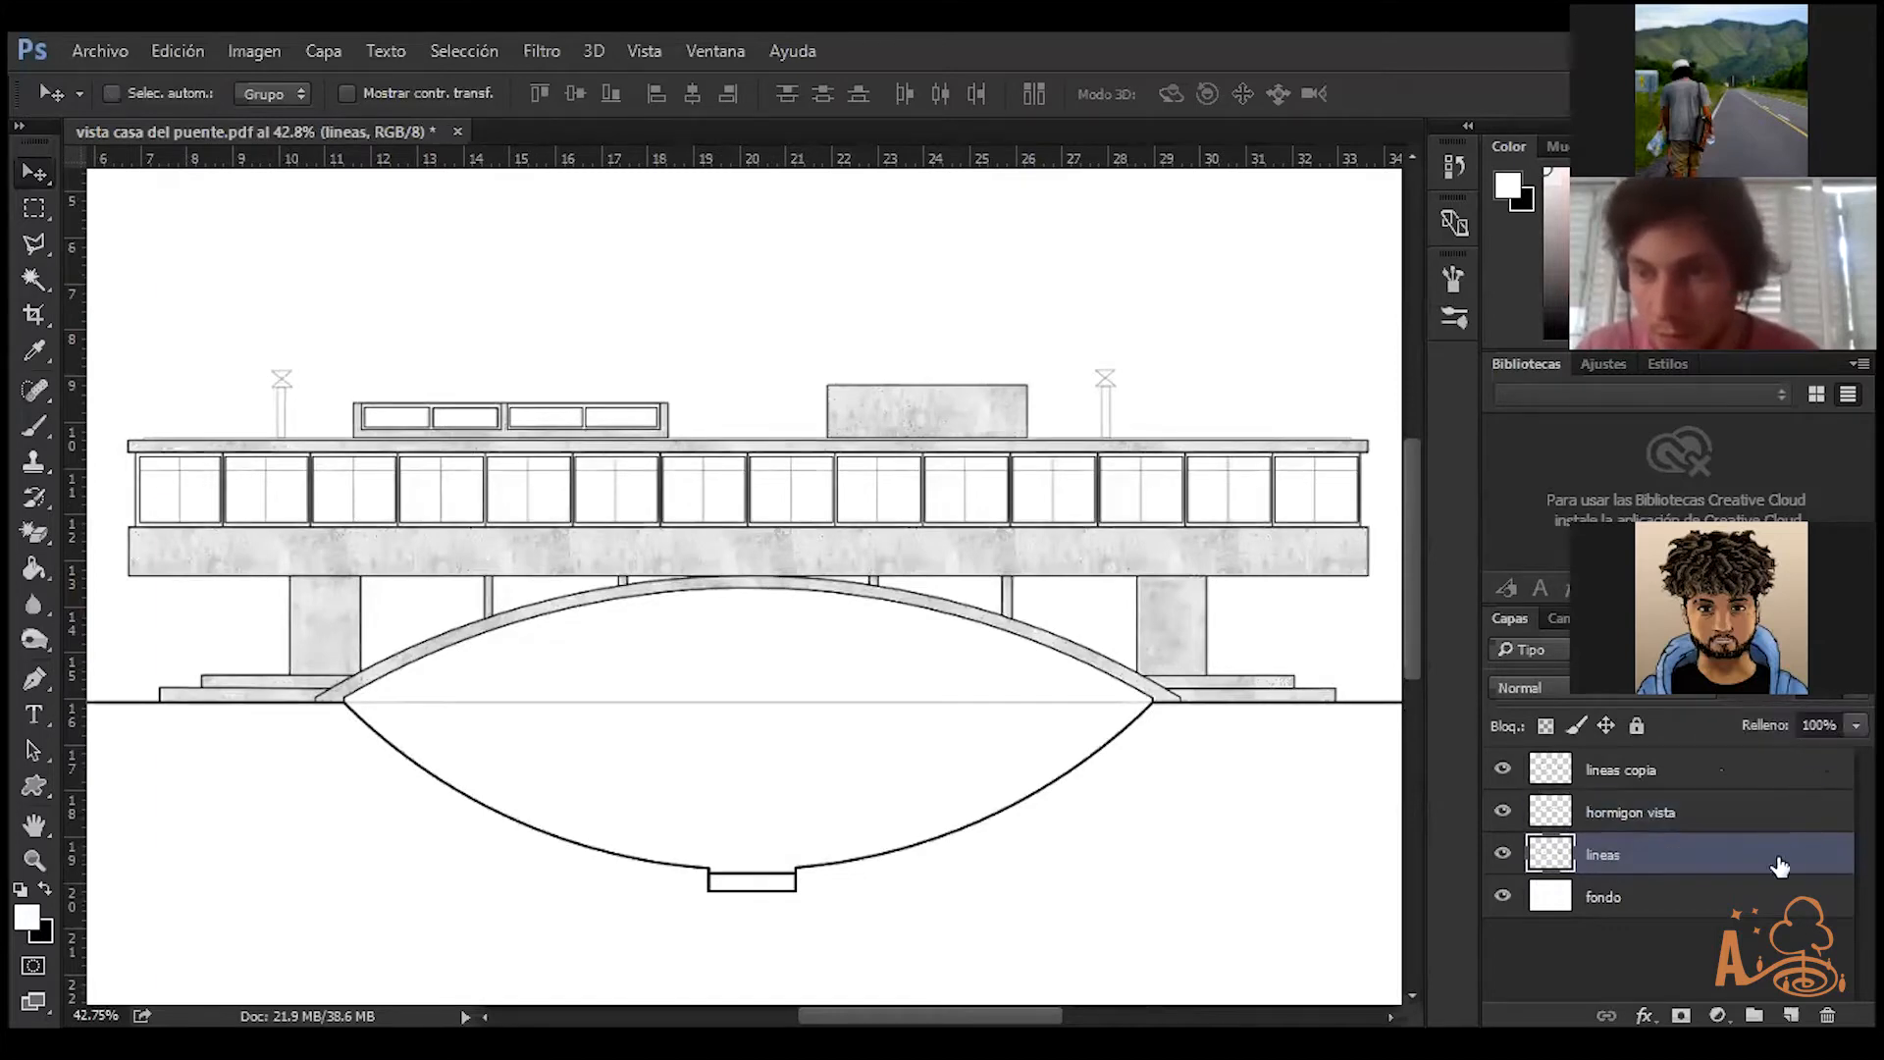
Lower the hormigon vista layer's opacity to 50% so the concrete texture looks softer
left_click(1668, 820)
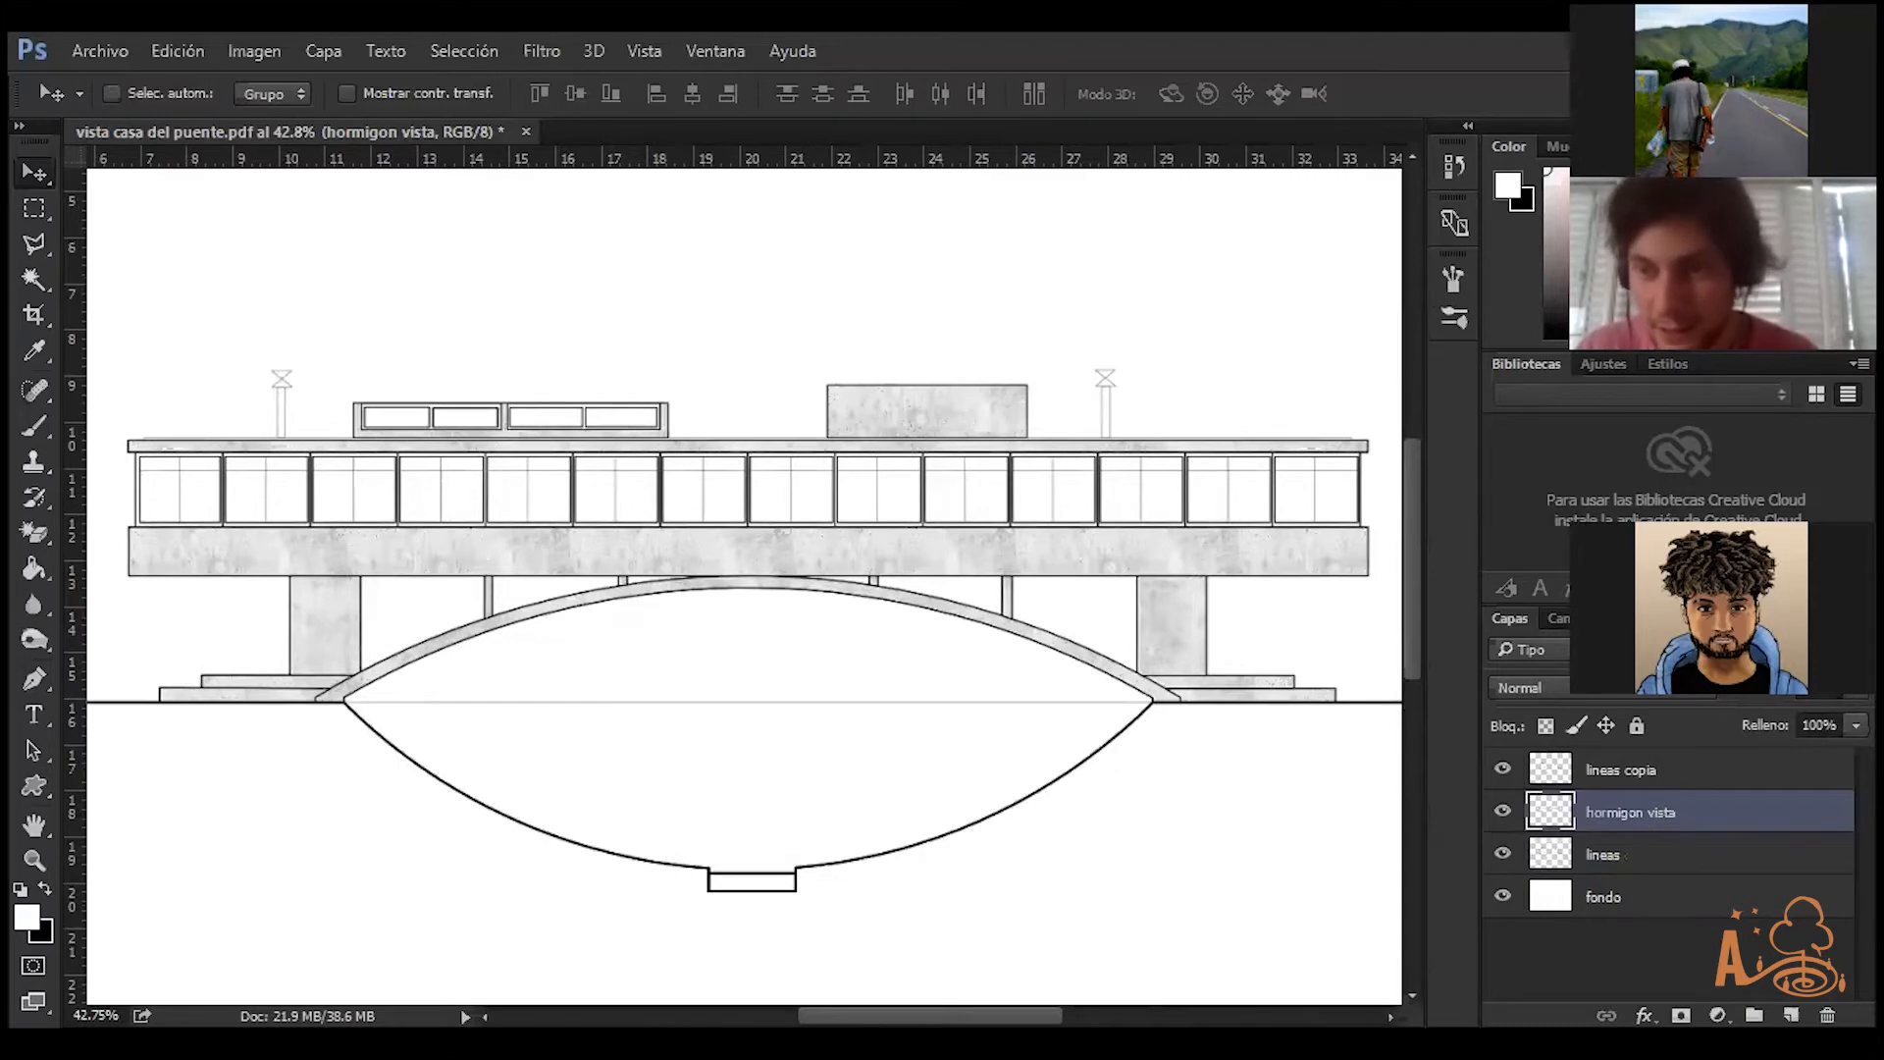
left_click(1856, 688)
left_click(1771, 718)
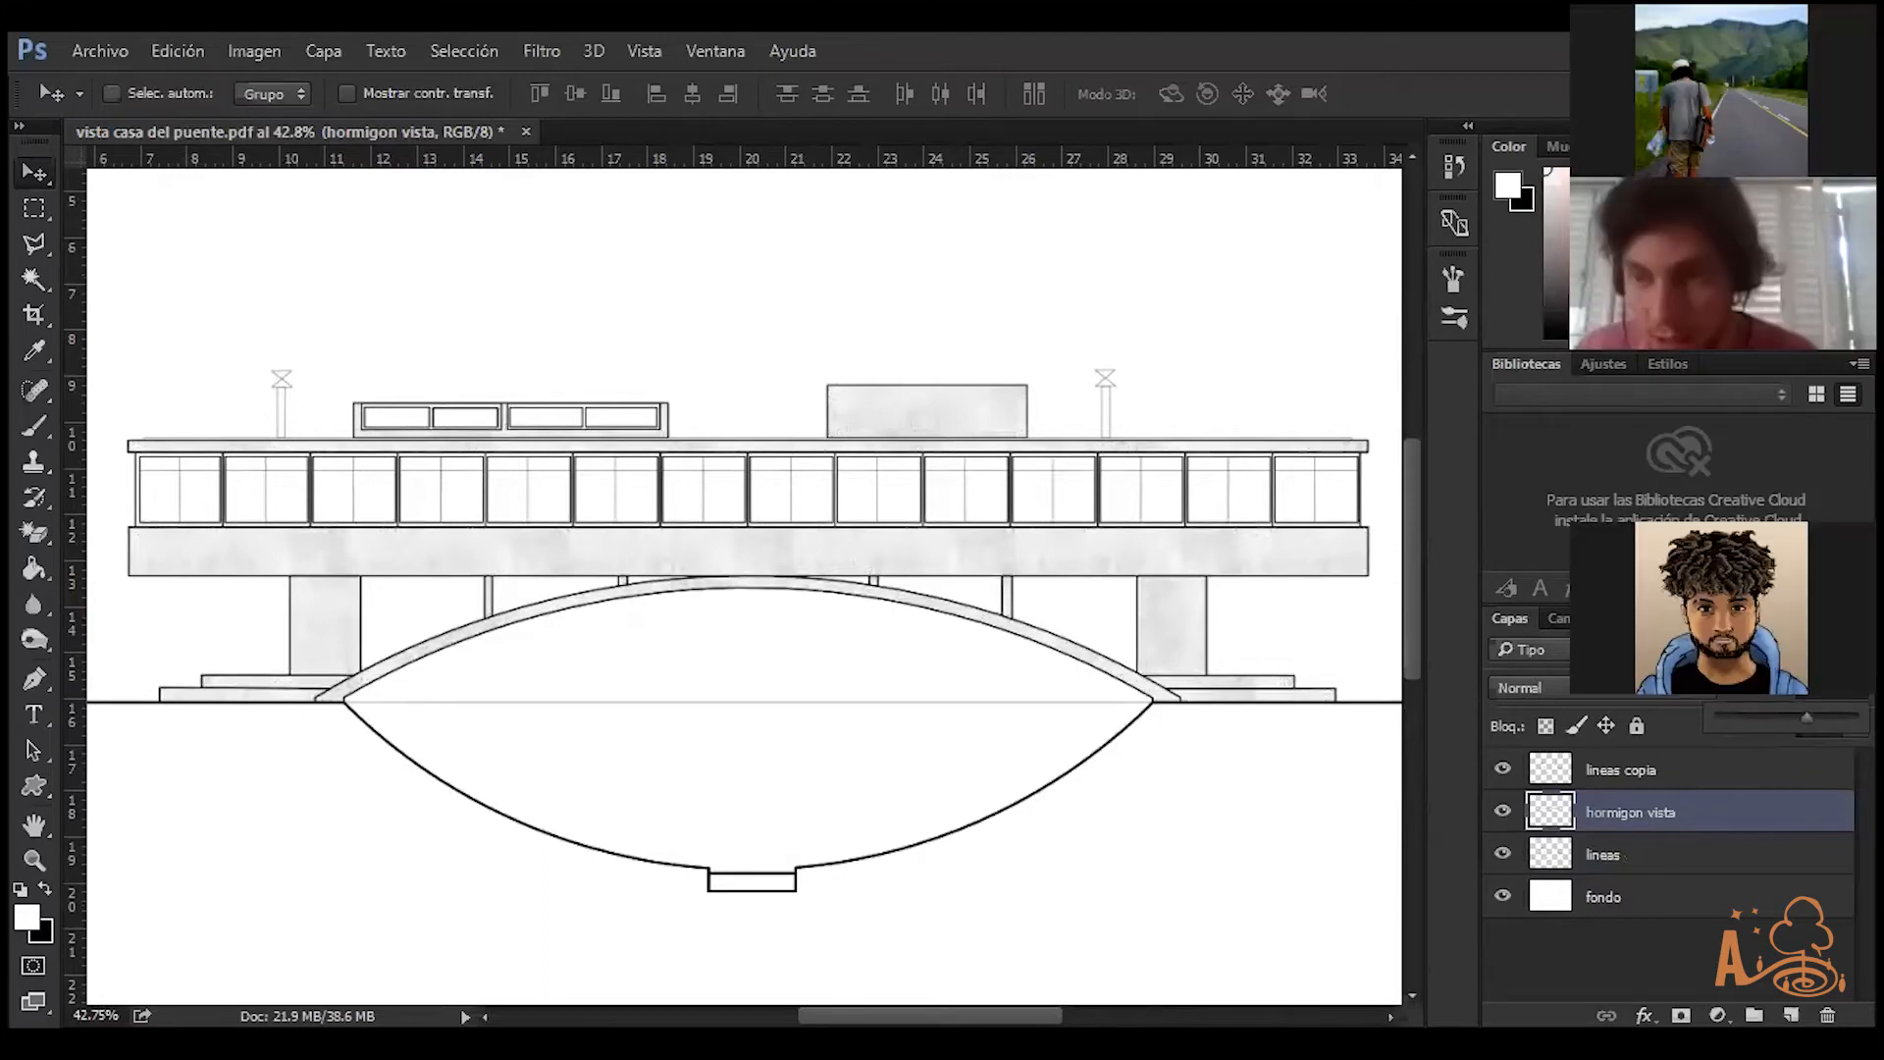
key("Return")
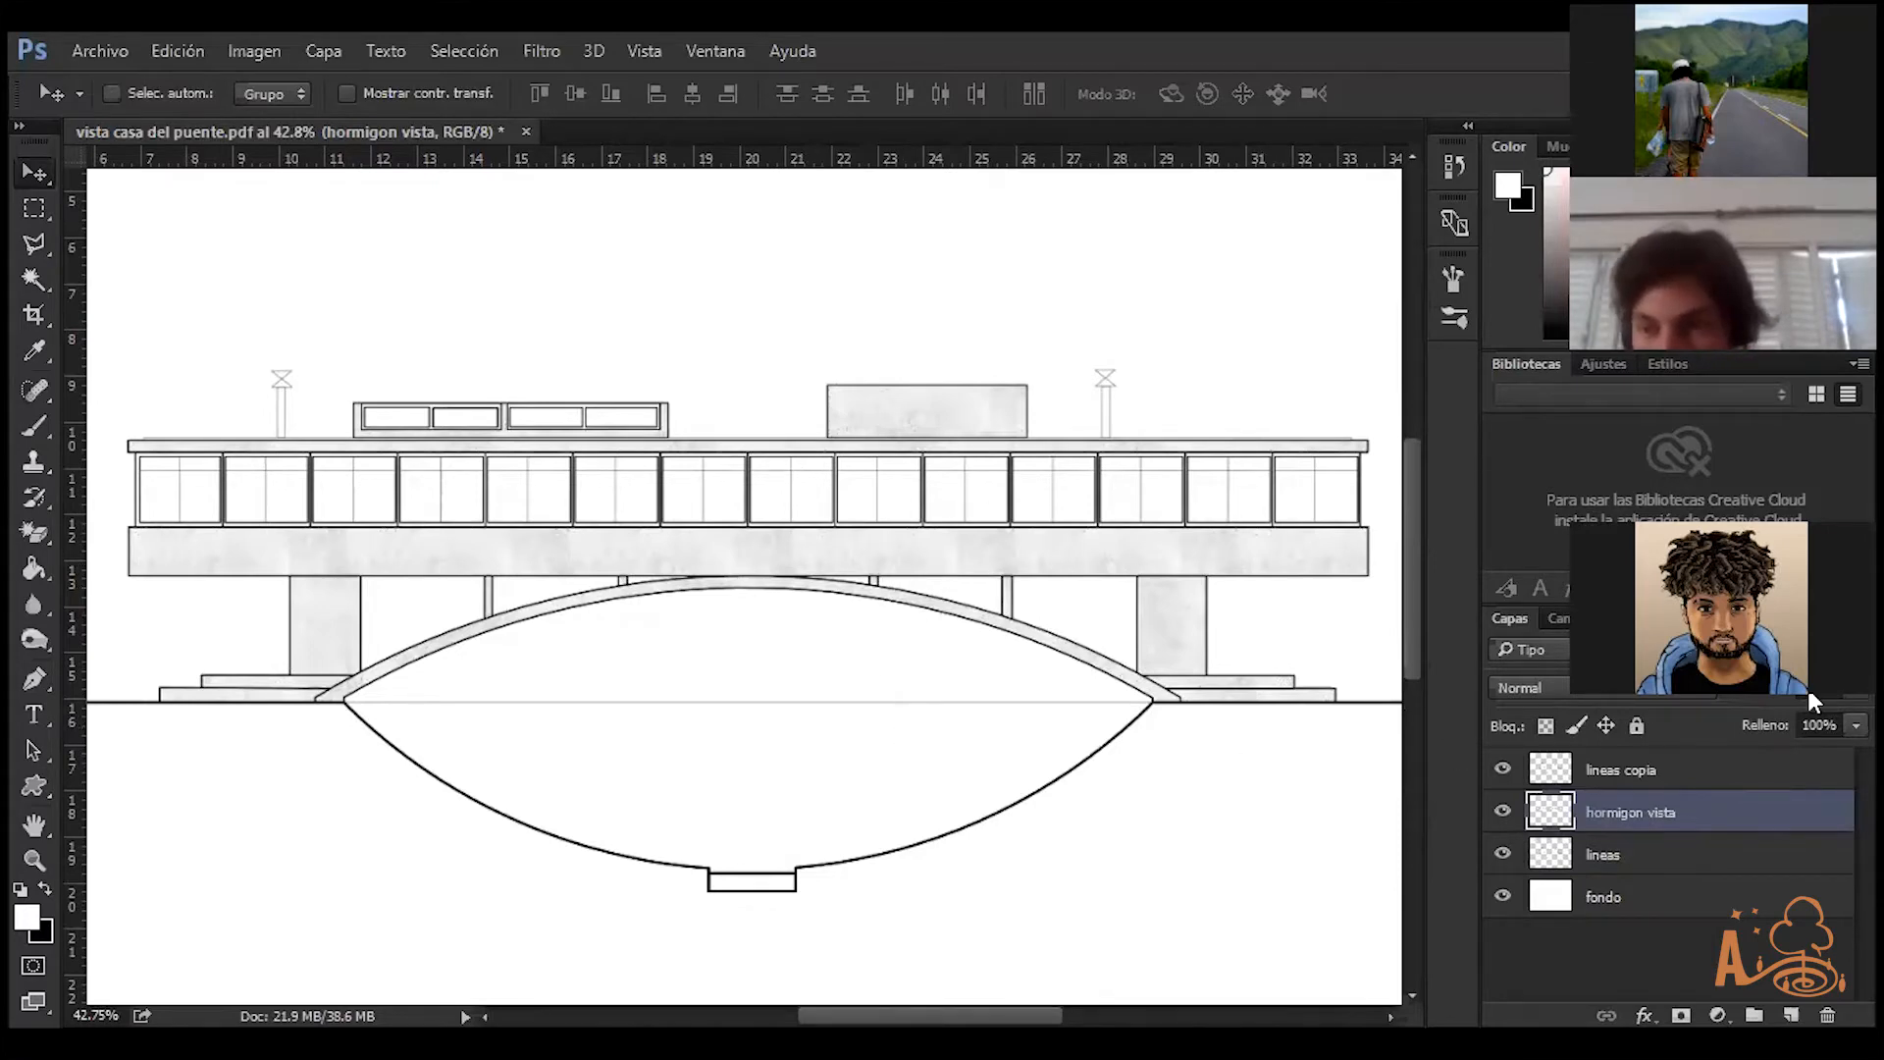
left_click_drag(1790, 689, 1571, 692)
type("0")
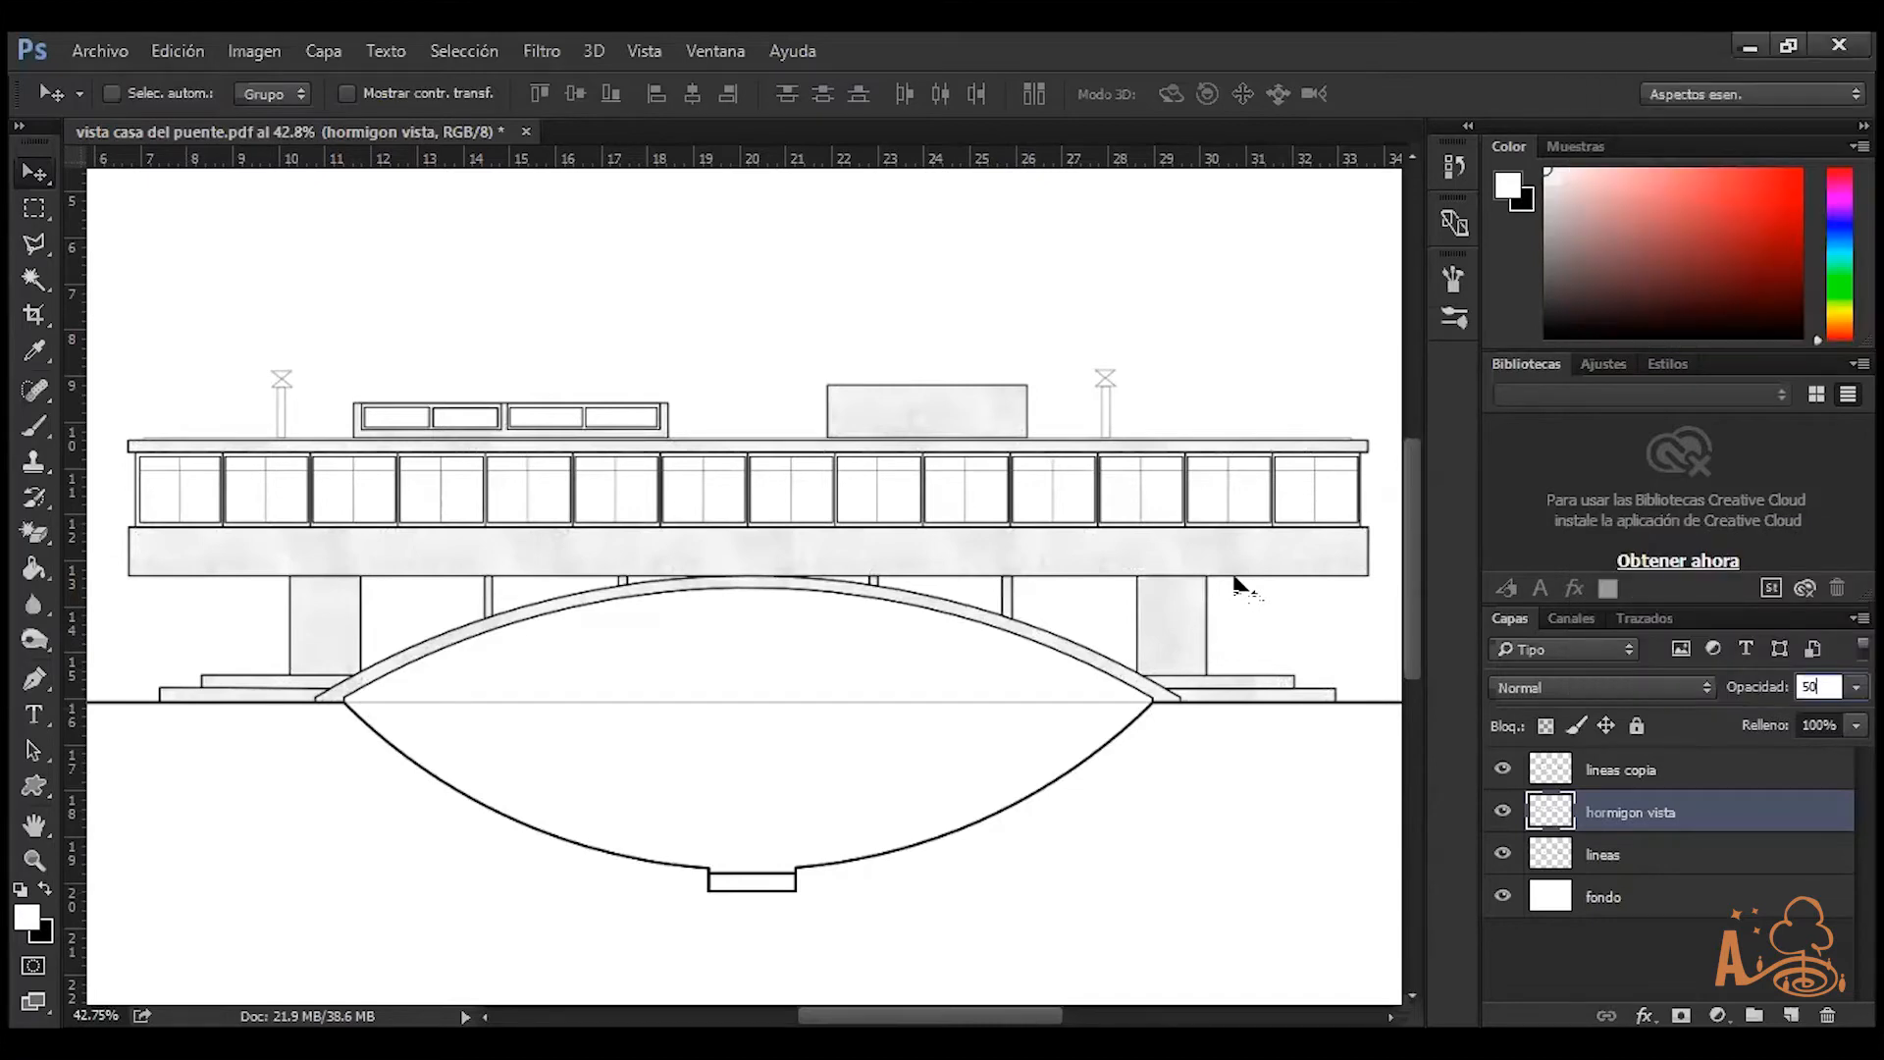
key("alt")
scroll(1054, 530, "up", 2)
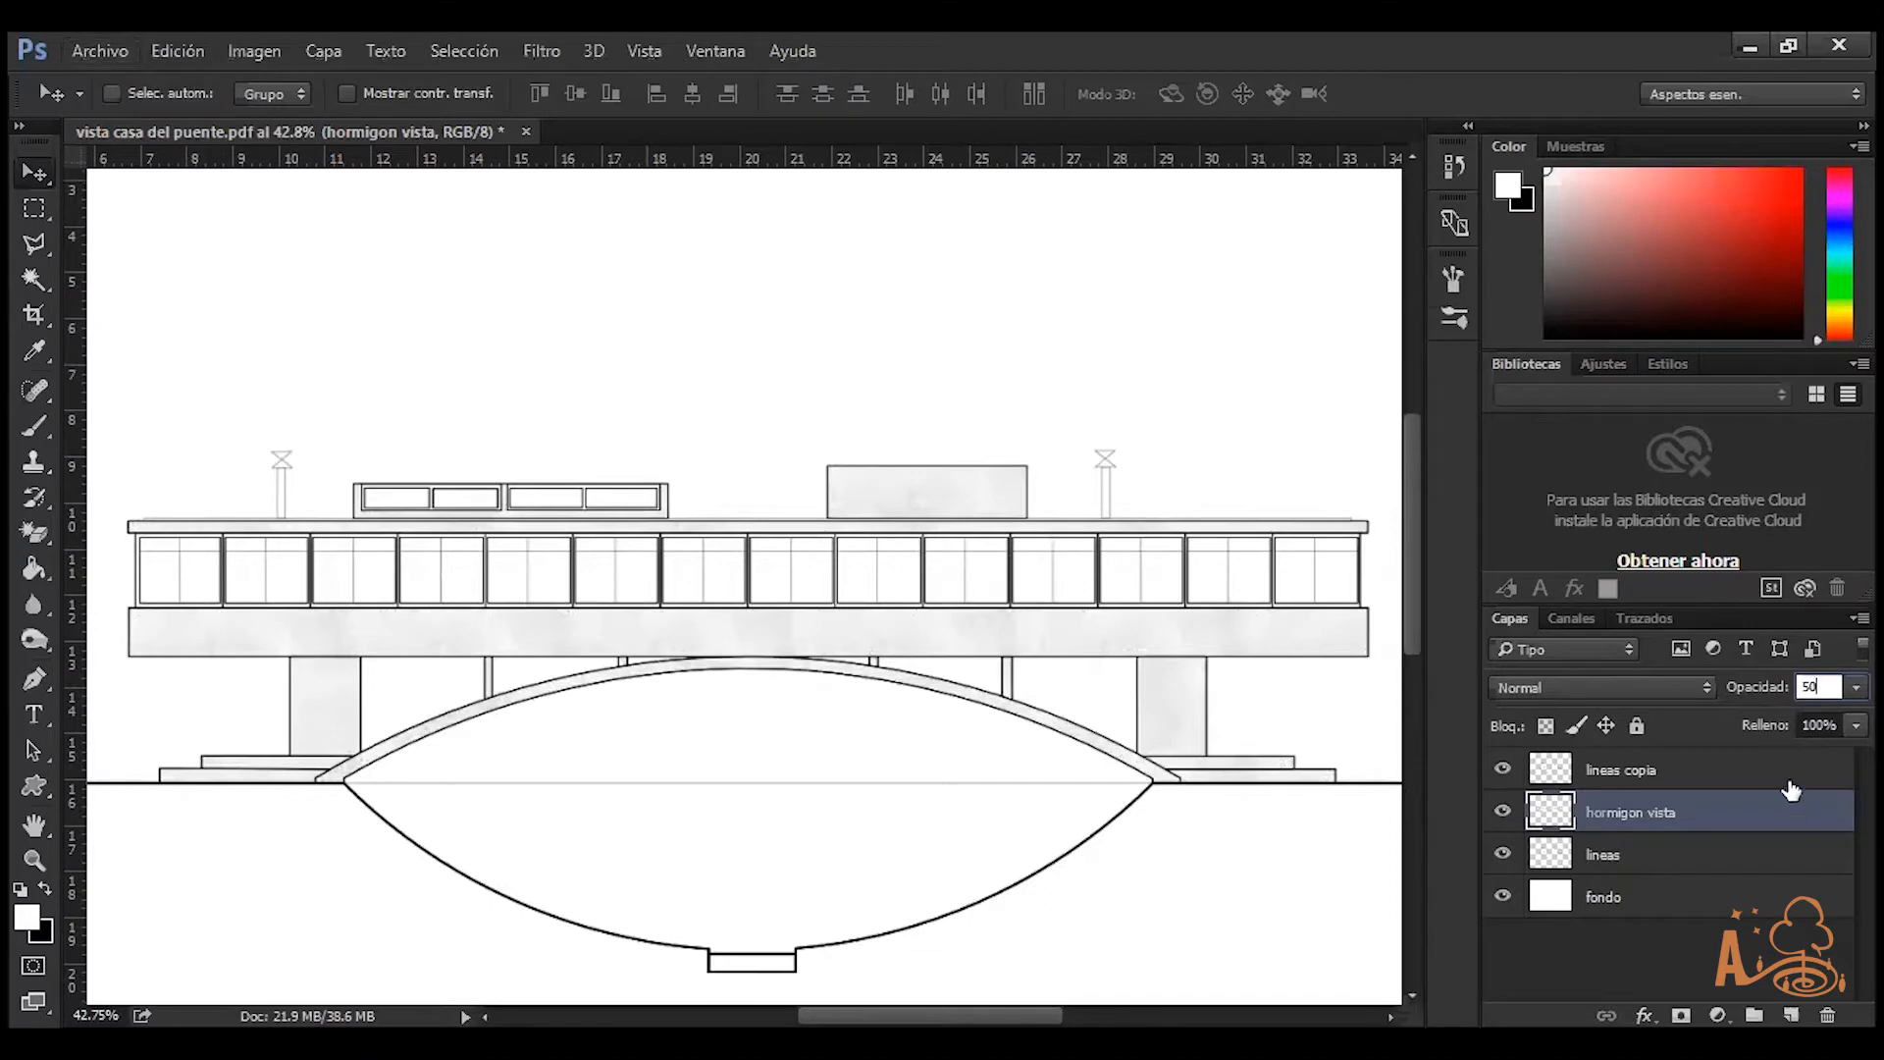
key("Return")
key("Return")
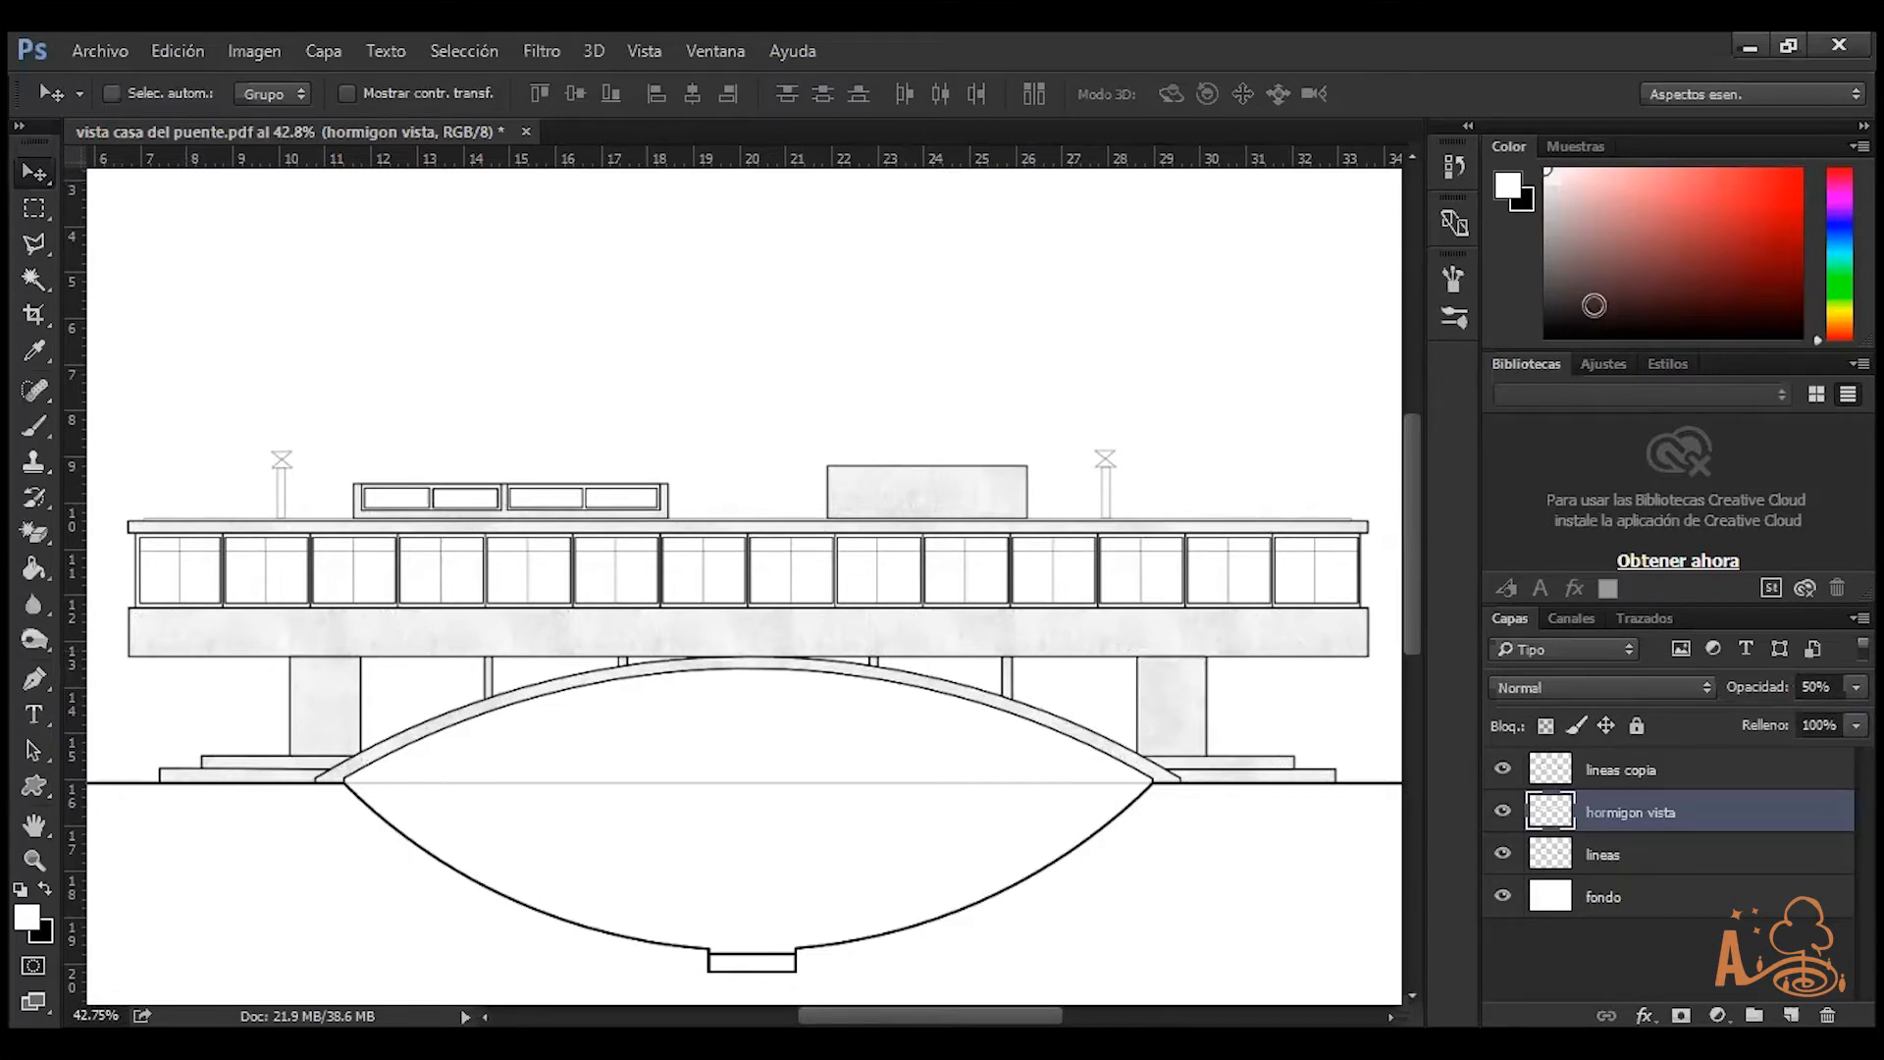
left_click(268, 50)
mouse_move(275, 118)
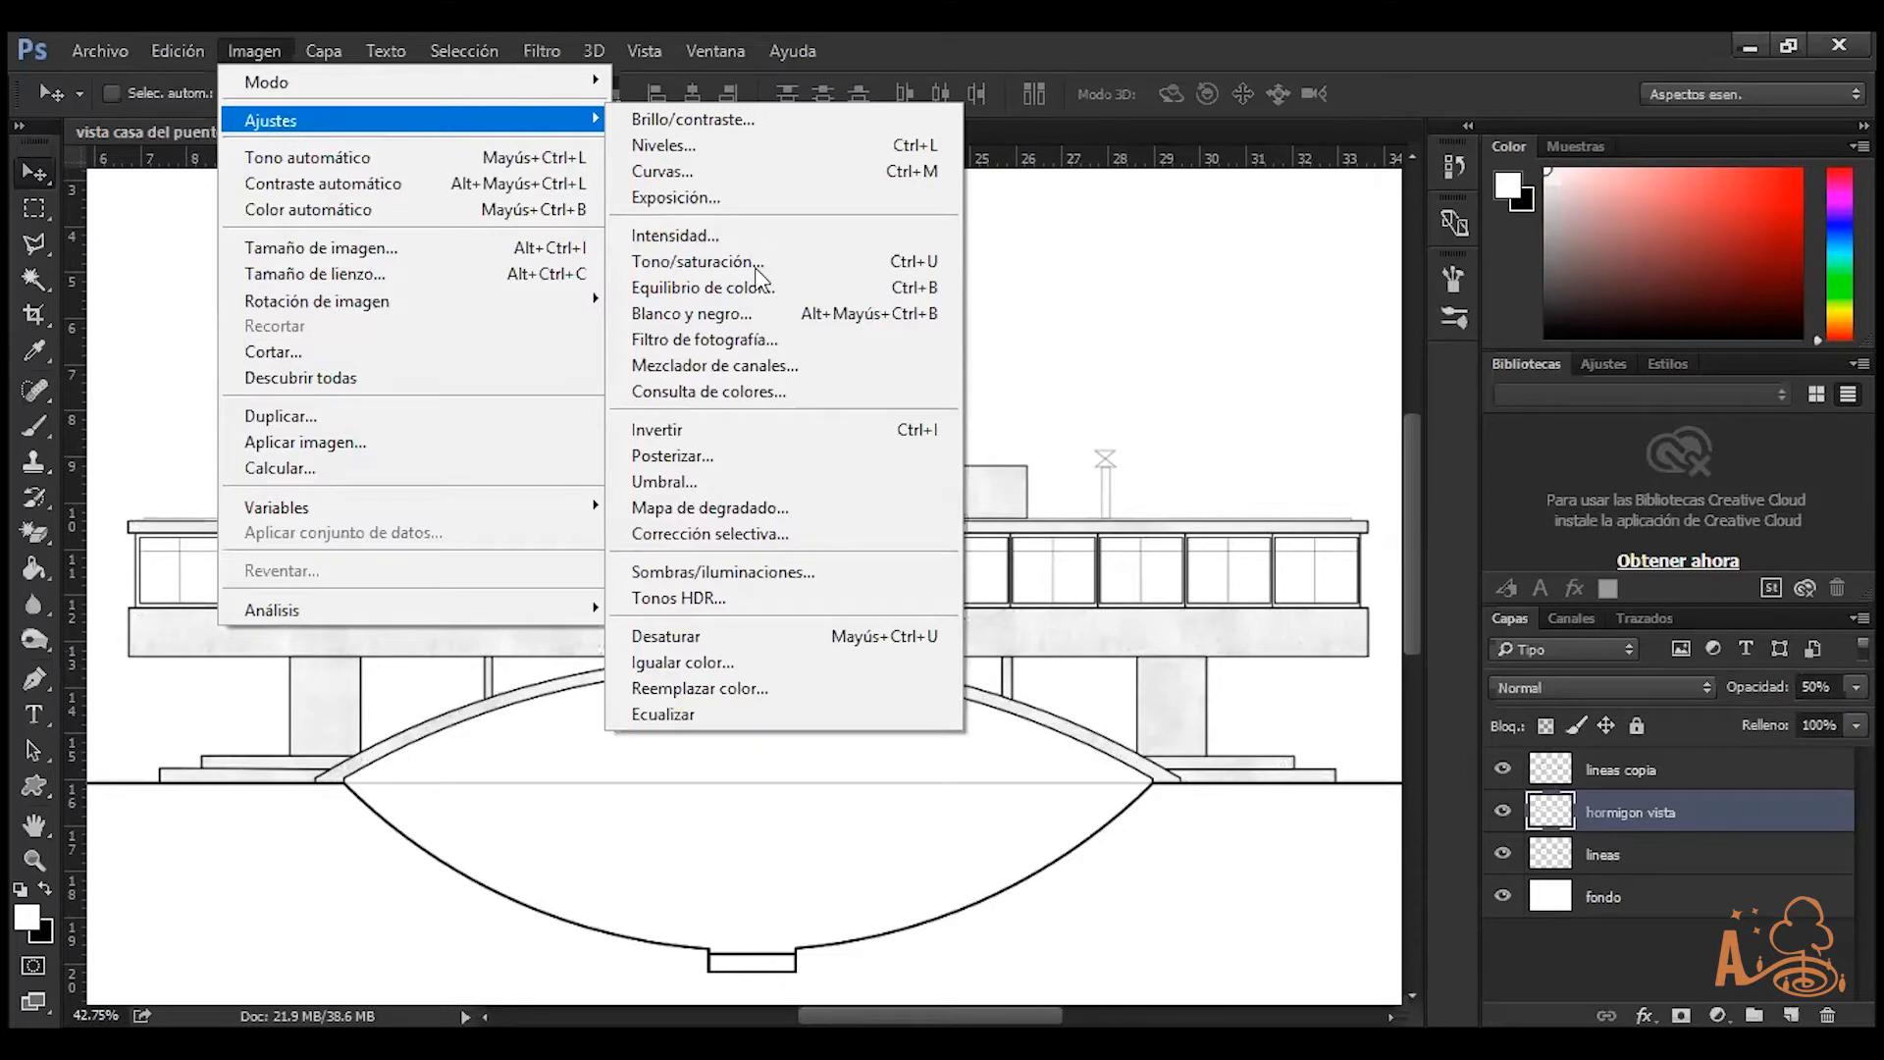
left_click(697, 262)
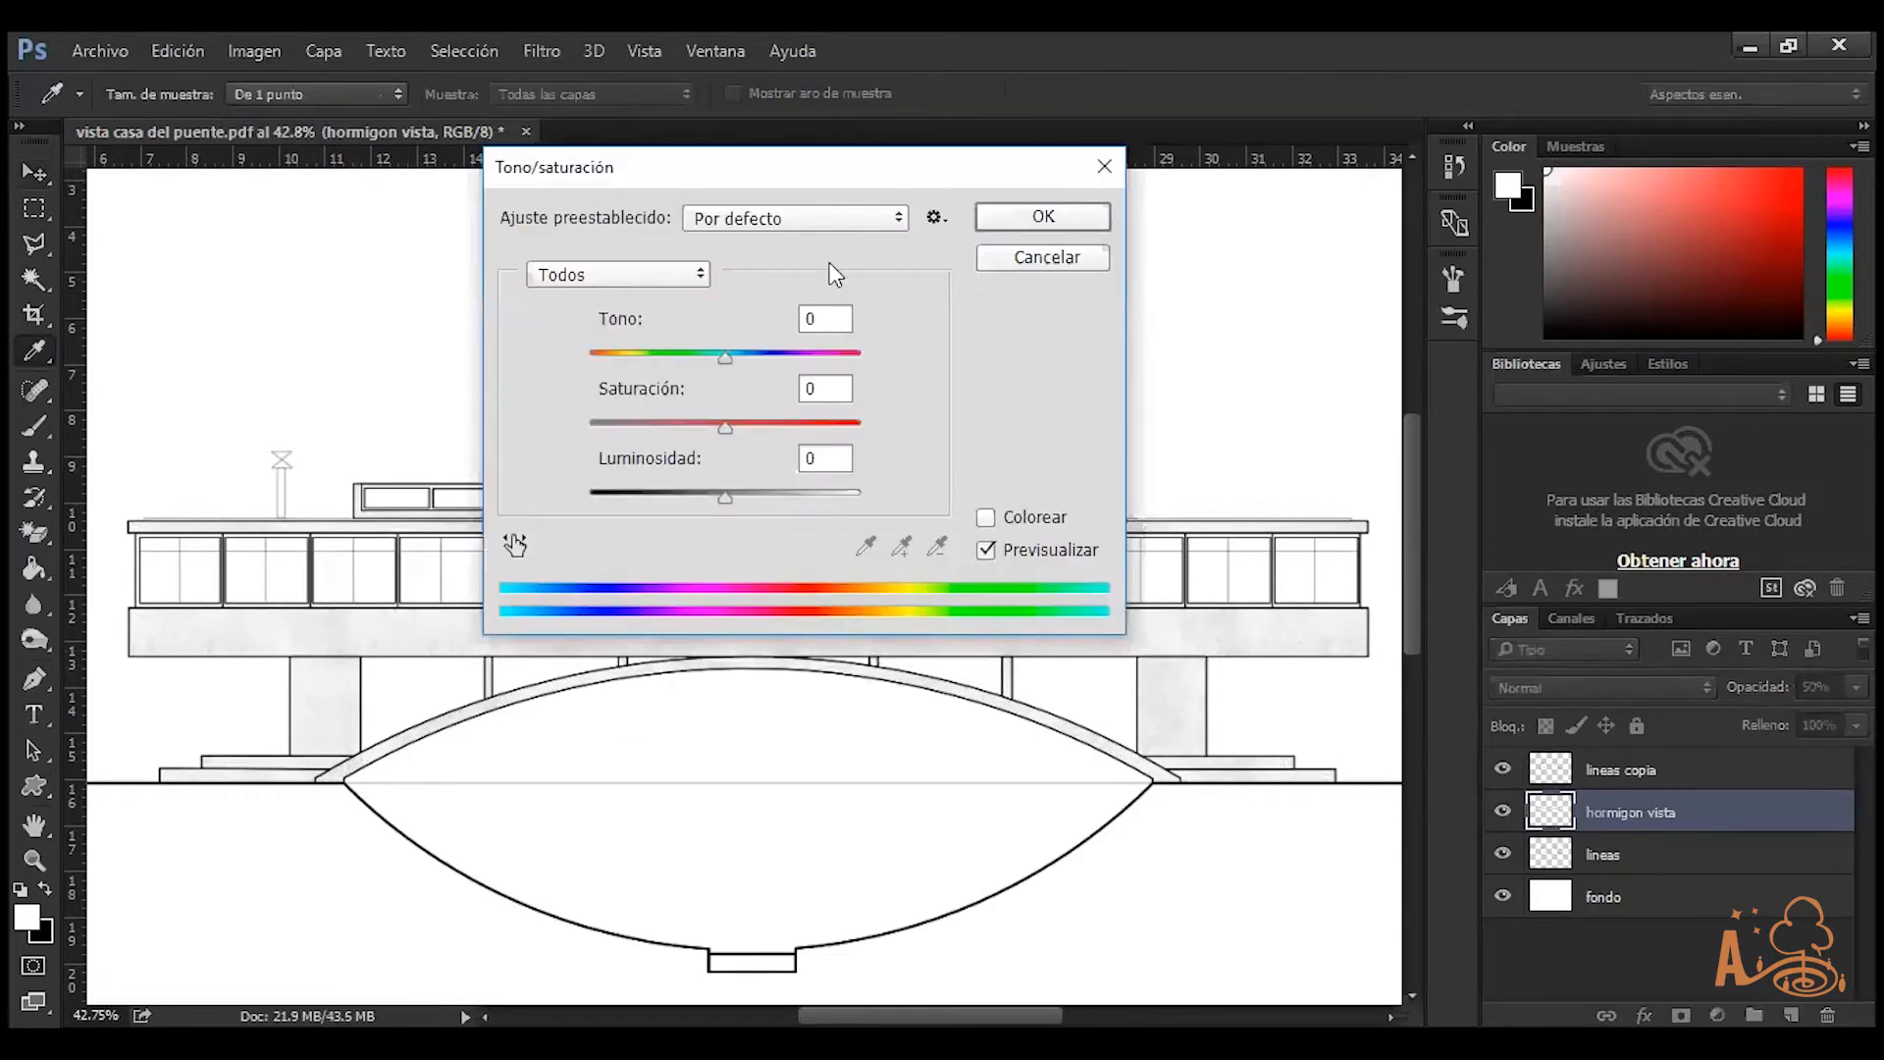
left_click(1104, 169)
key("ctrl")
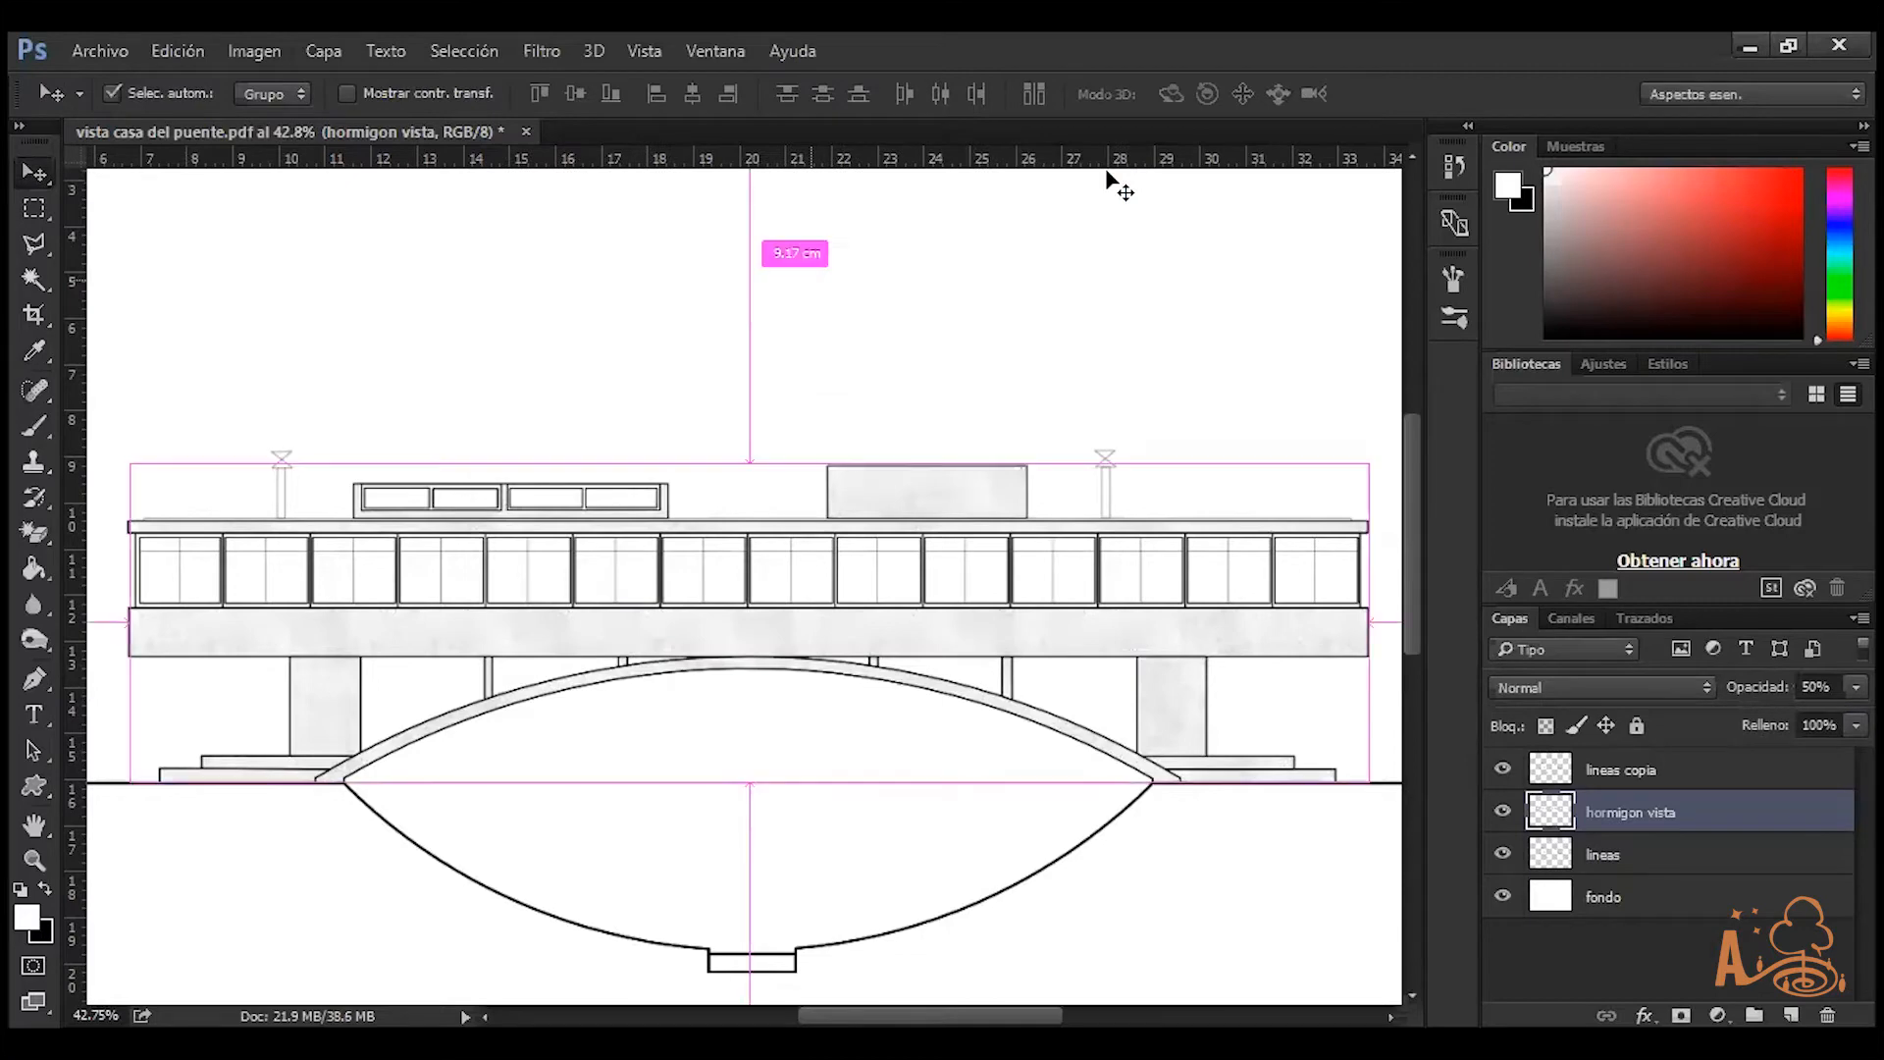
Start a Hue/Saturation adjustment on the hormigon vista layer, test the saturation extremes and set Saturation to -1
key("ctrl+u")
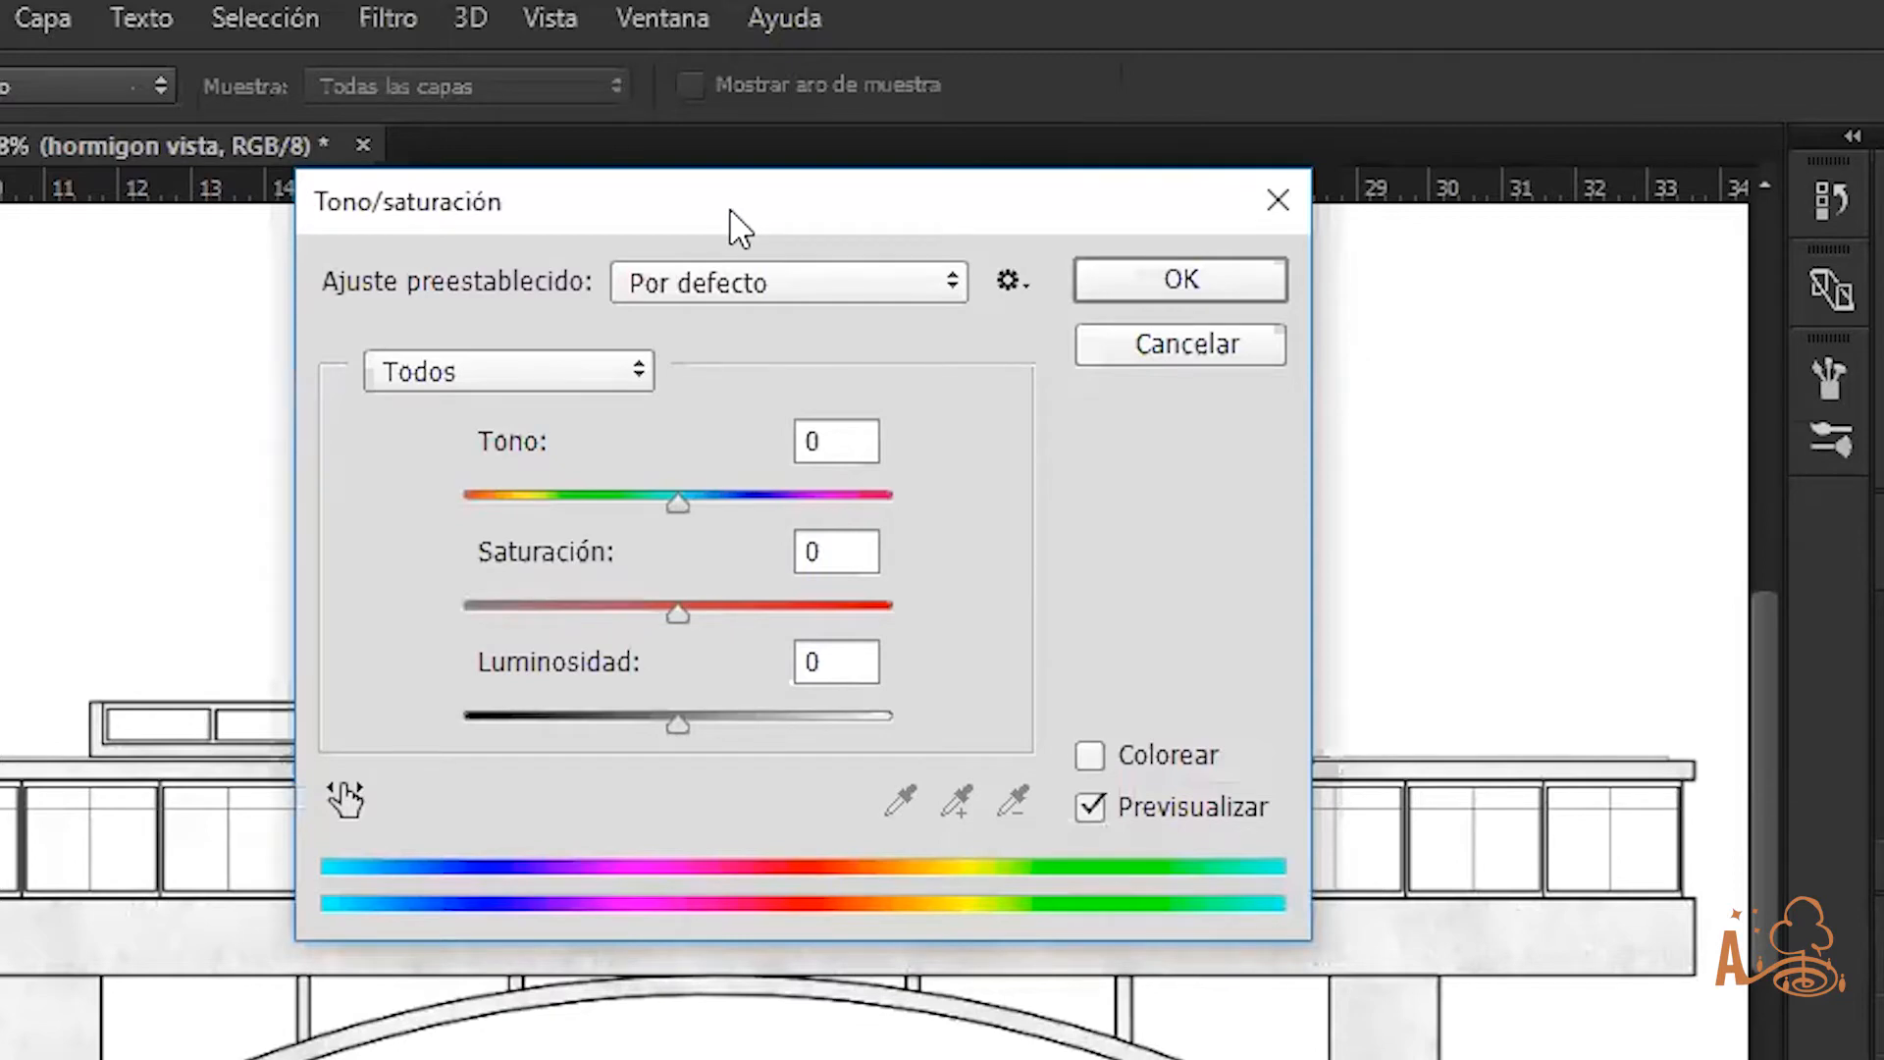
left_click_drag(731, 211, 794, 31)
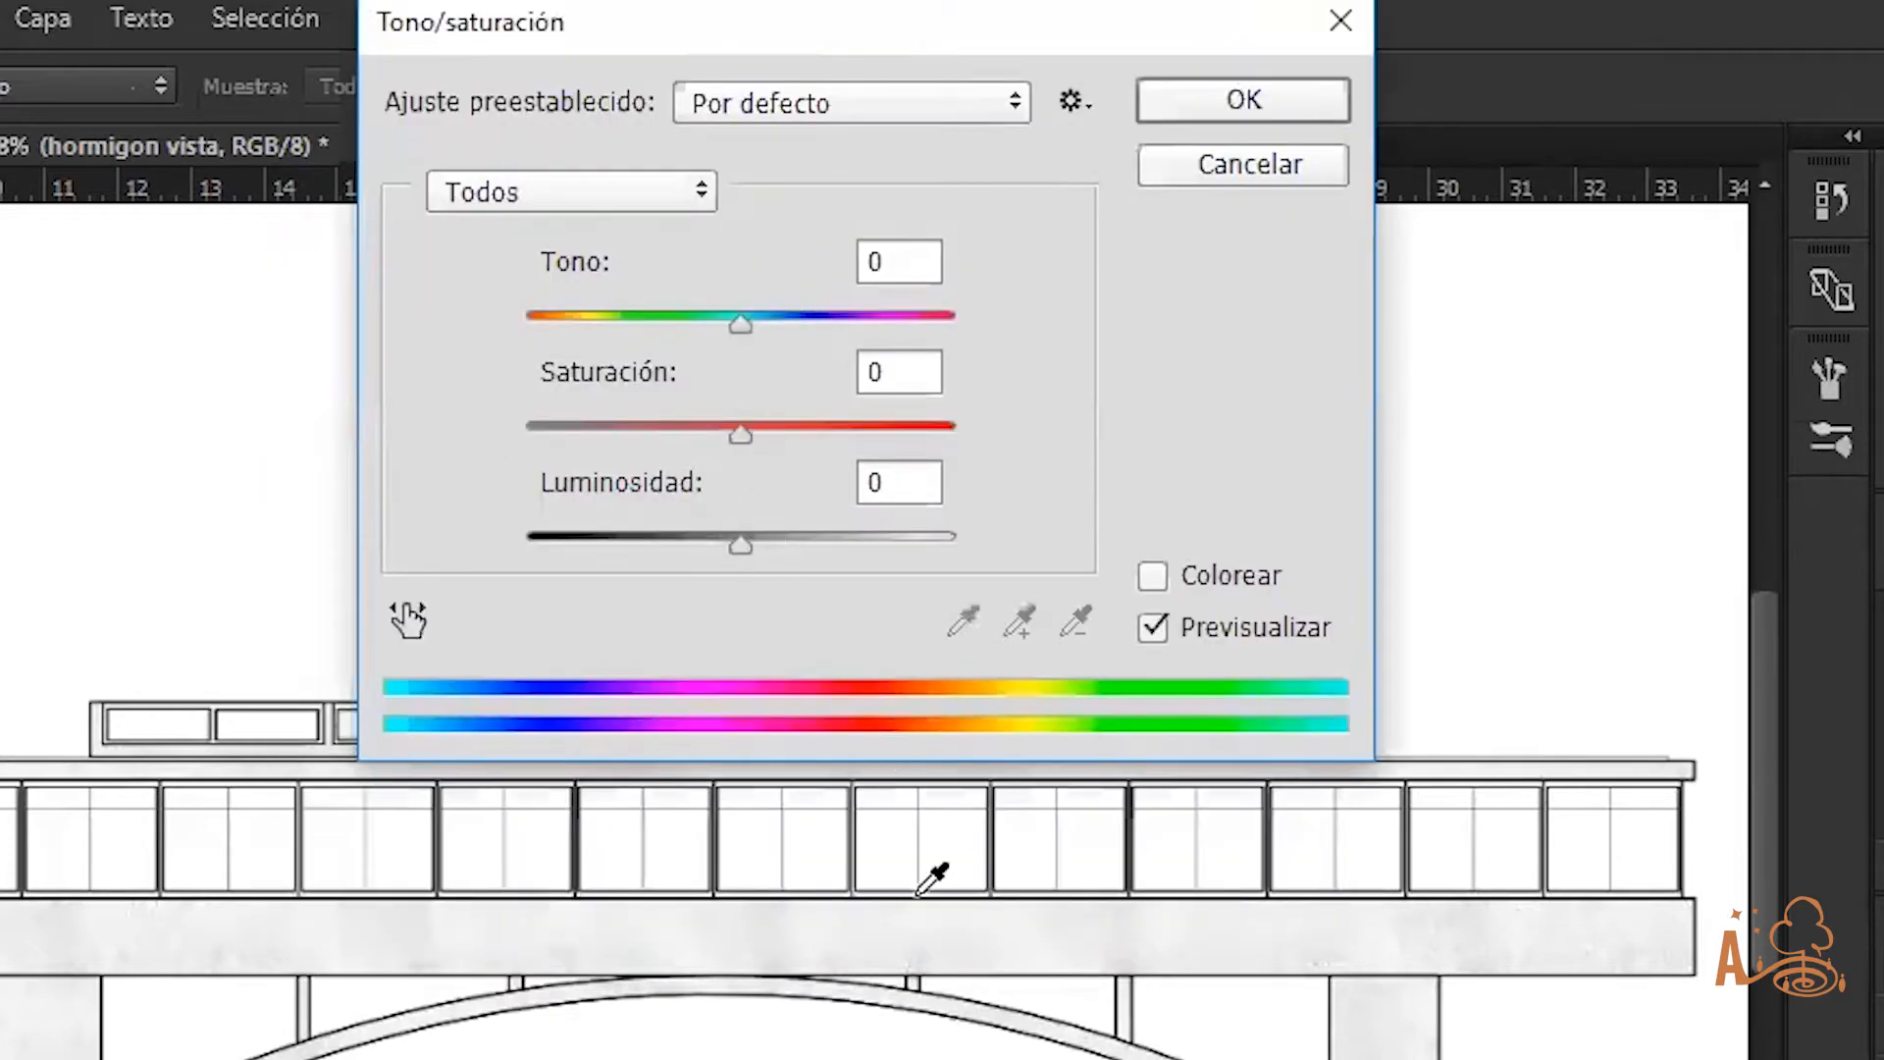
scroll(903, 900, "up", 1, "alt")
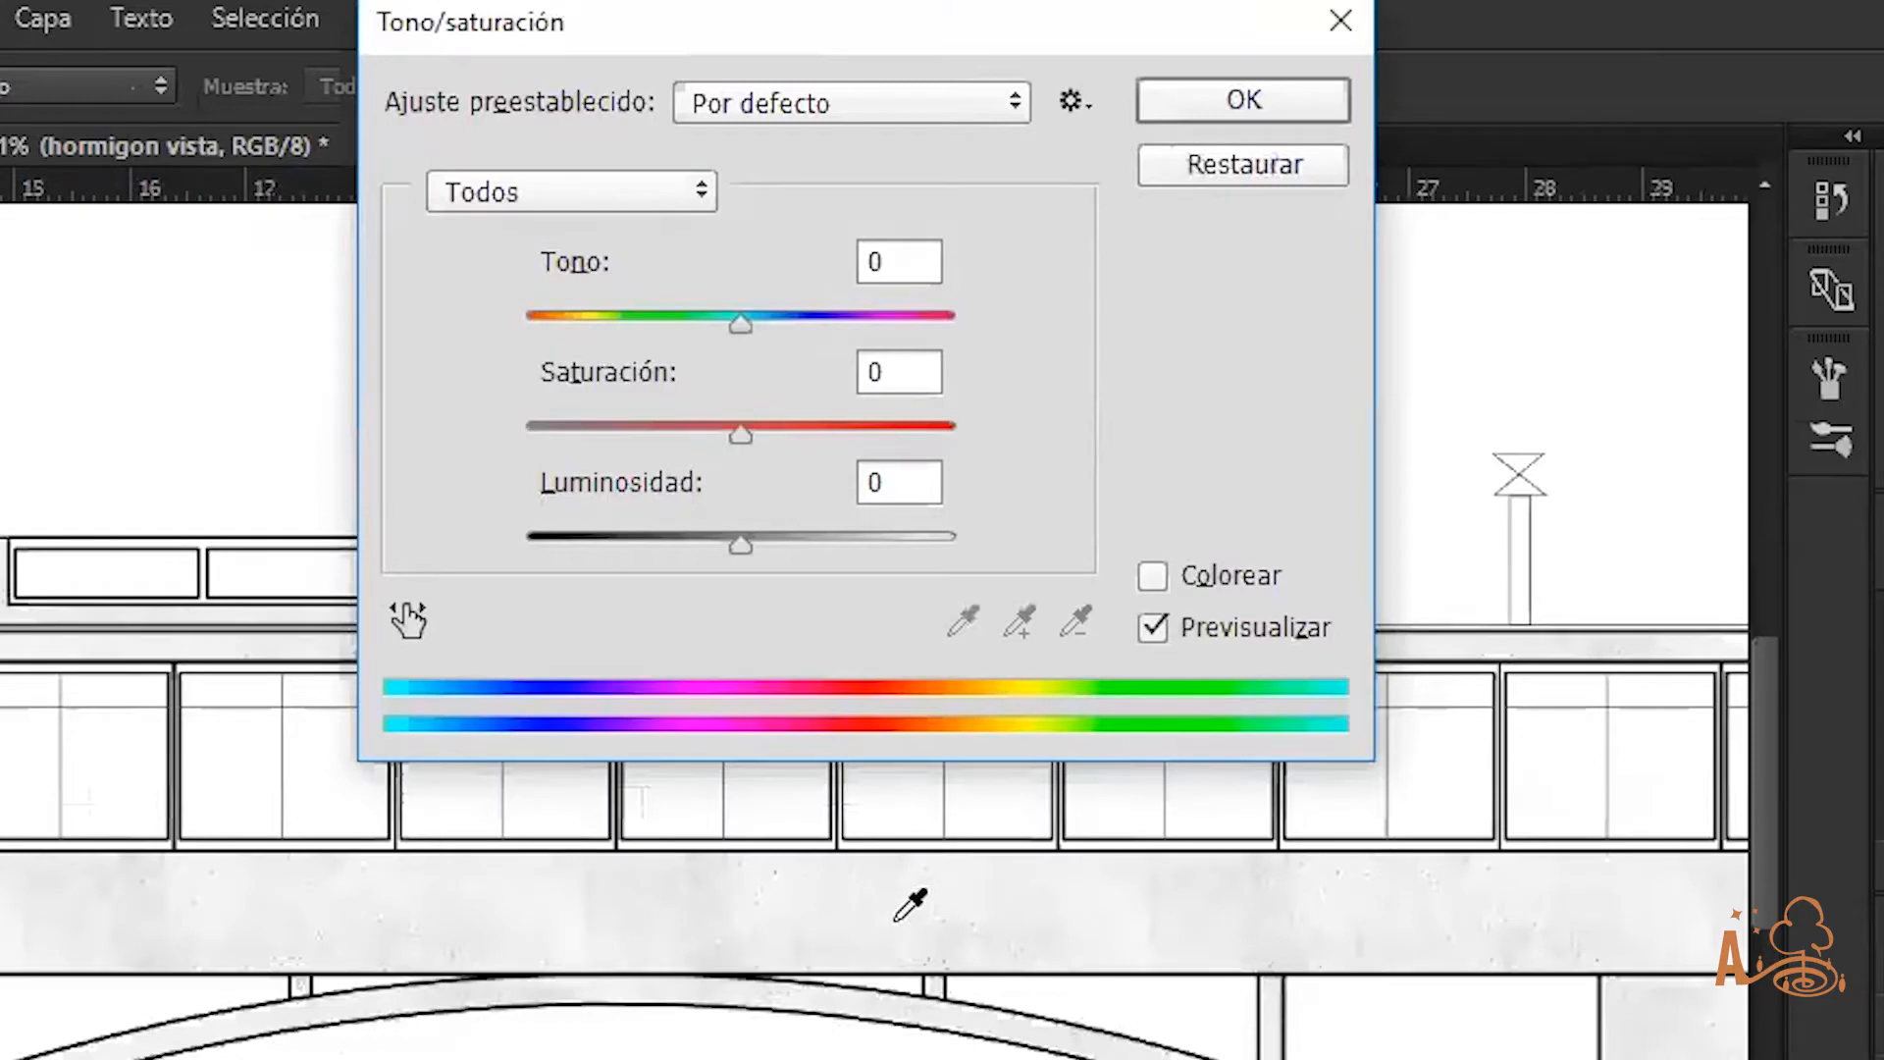
scroll(917, 896, "up", 1, "alt")
scroll(909, 892, "up", 1, "alt")
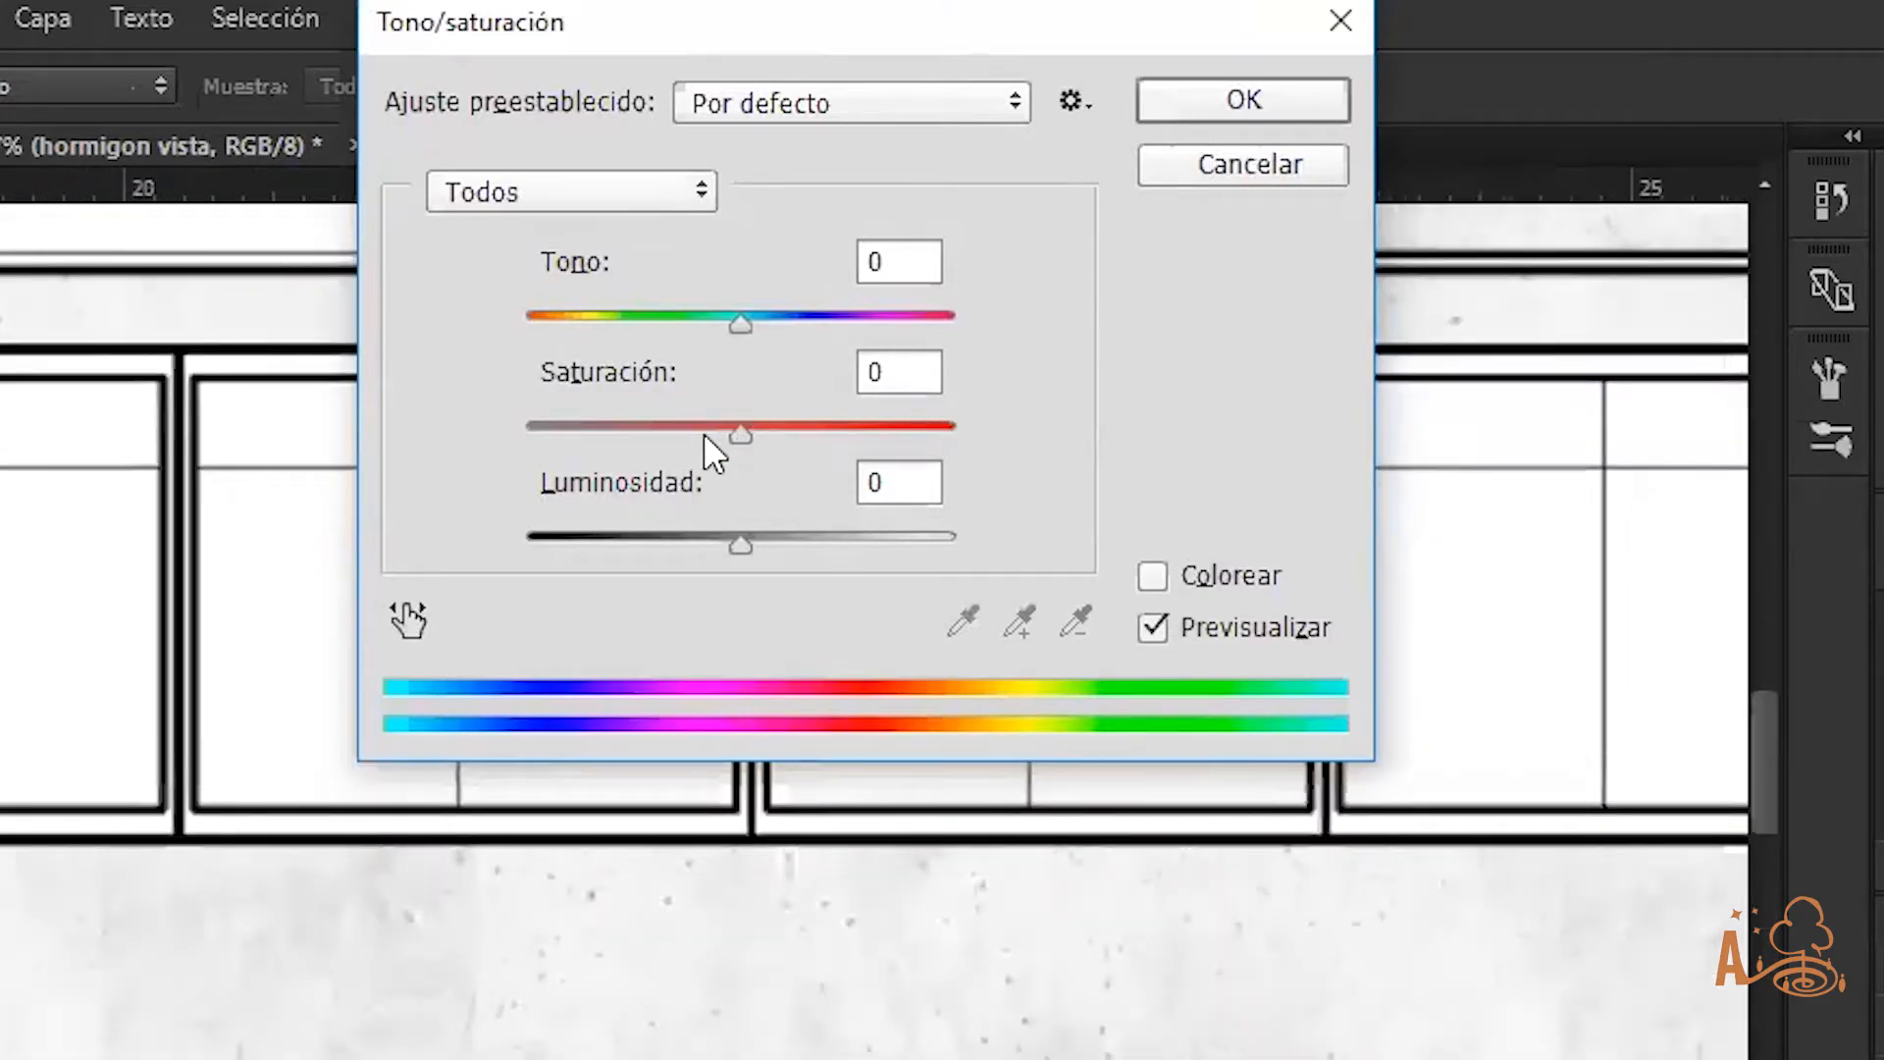
left_click(639, 429)
left_click_drag(596, 447, 1013, 445)
left_click(743, 428)
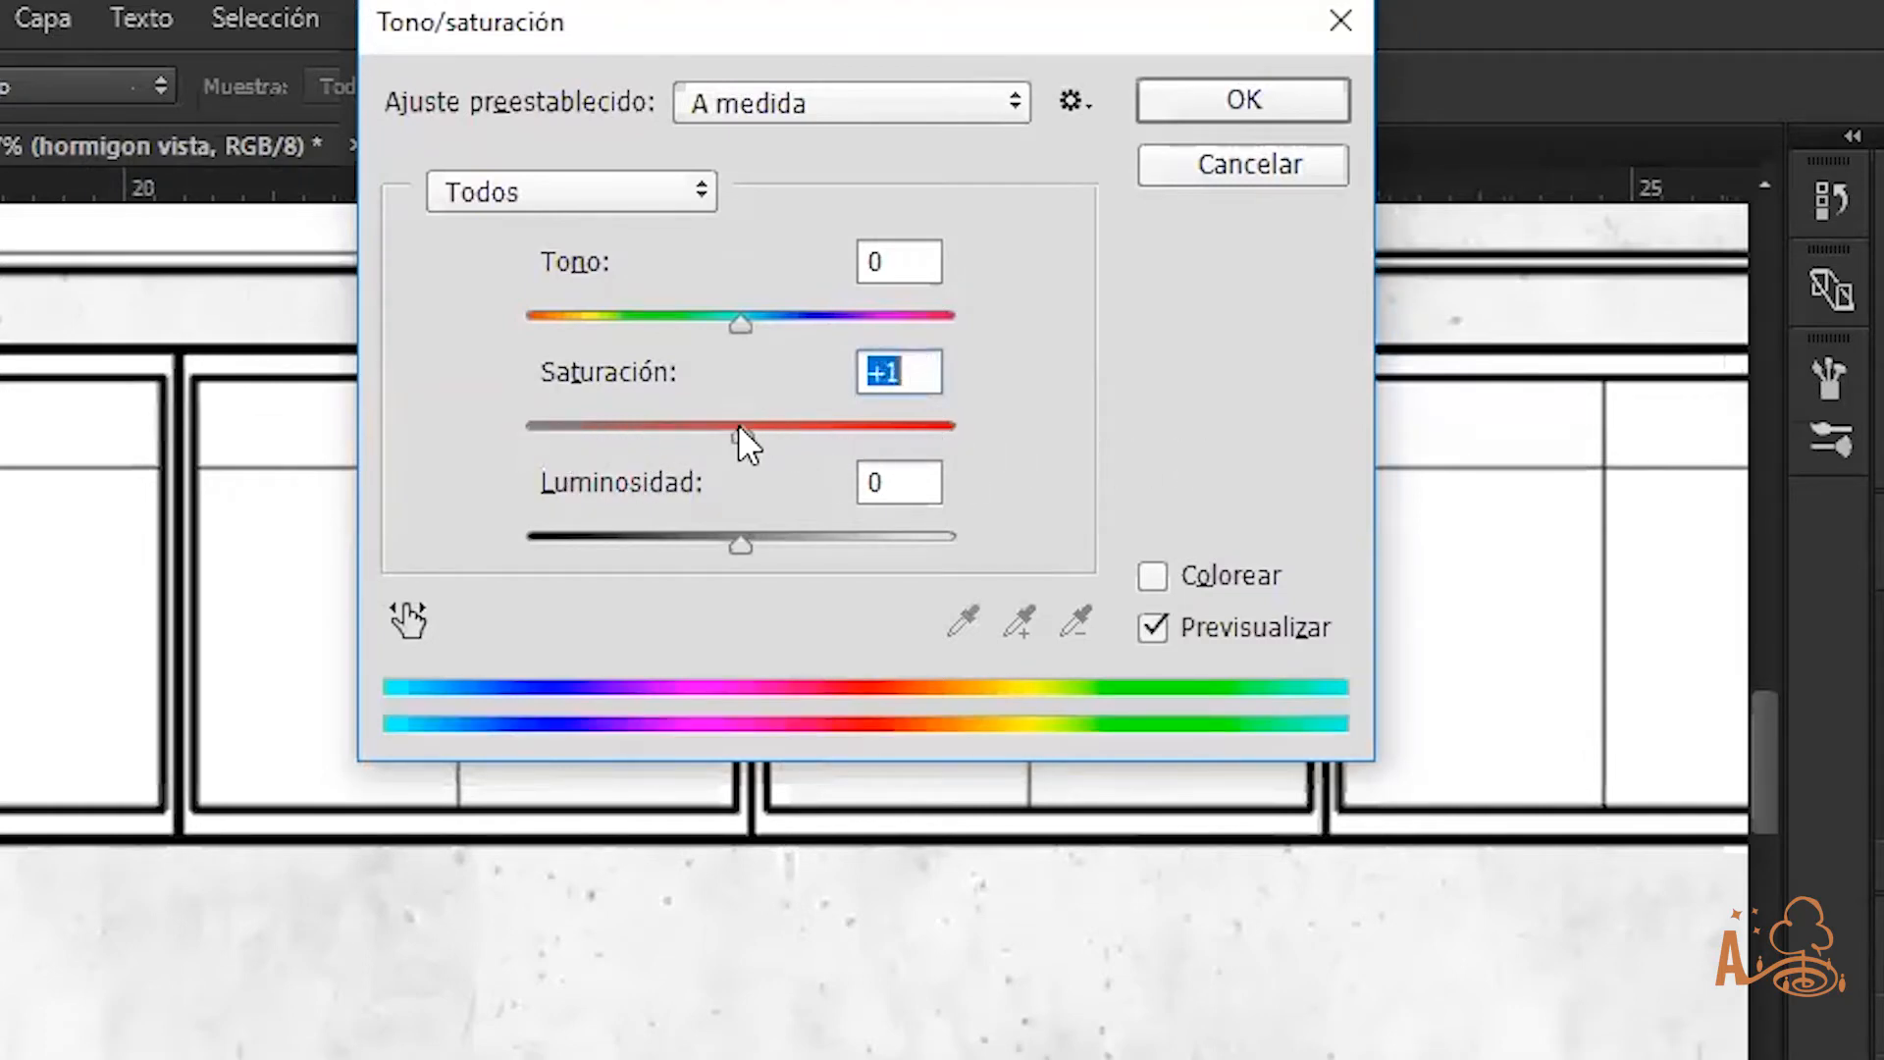
left_click(738, 441)
Test a range of hue shifts on the concrete texture and return Hue to 0
left_click_drag(741, 325, 705, 325)
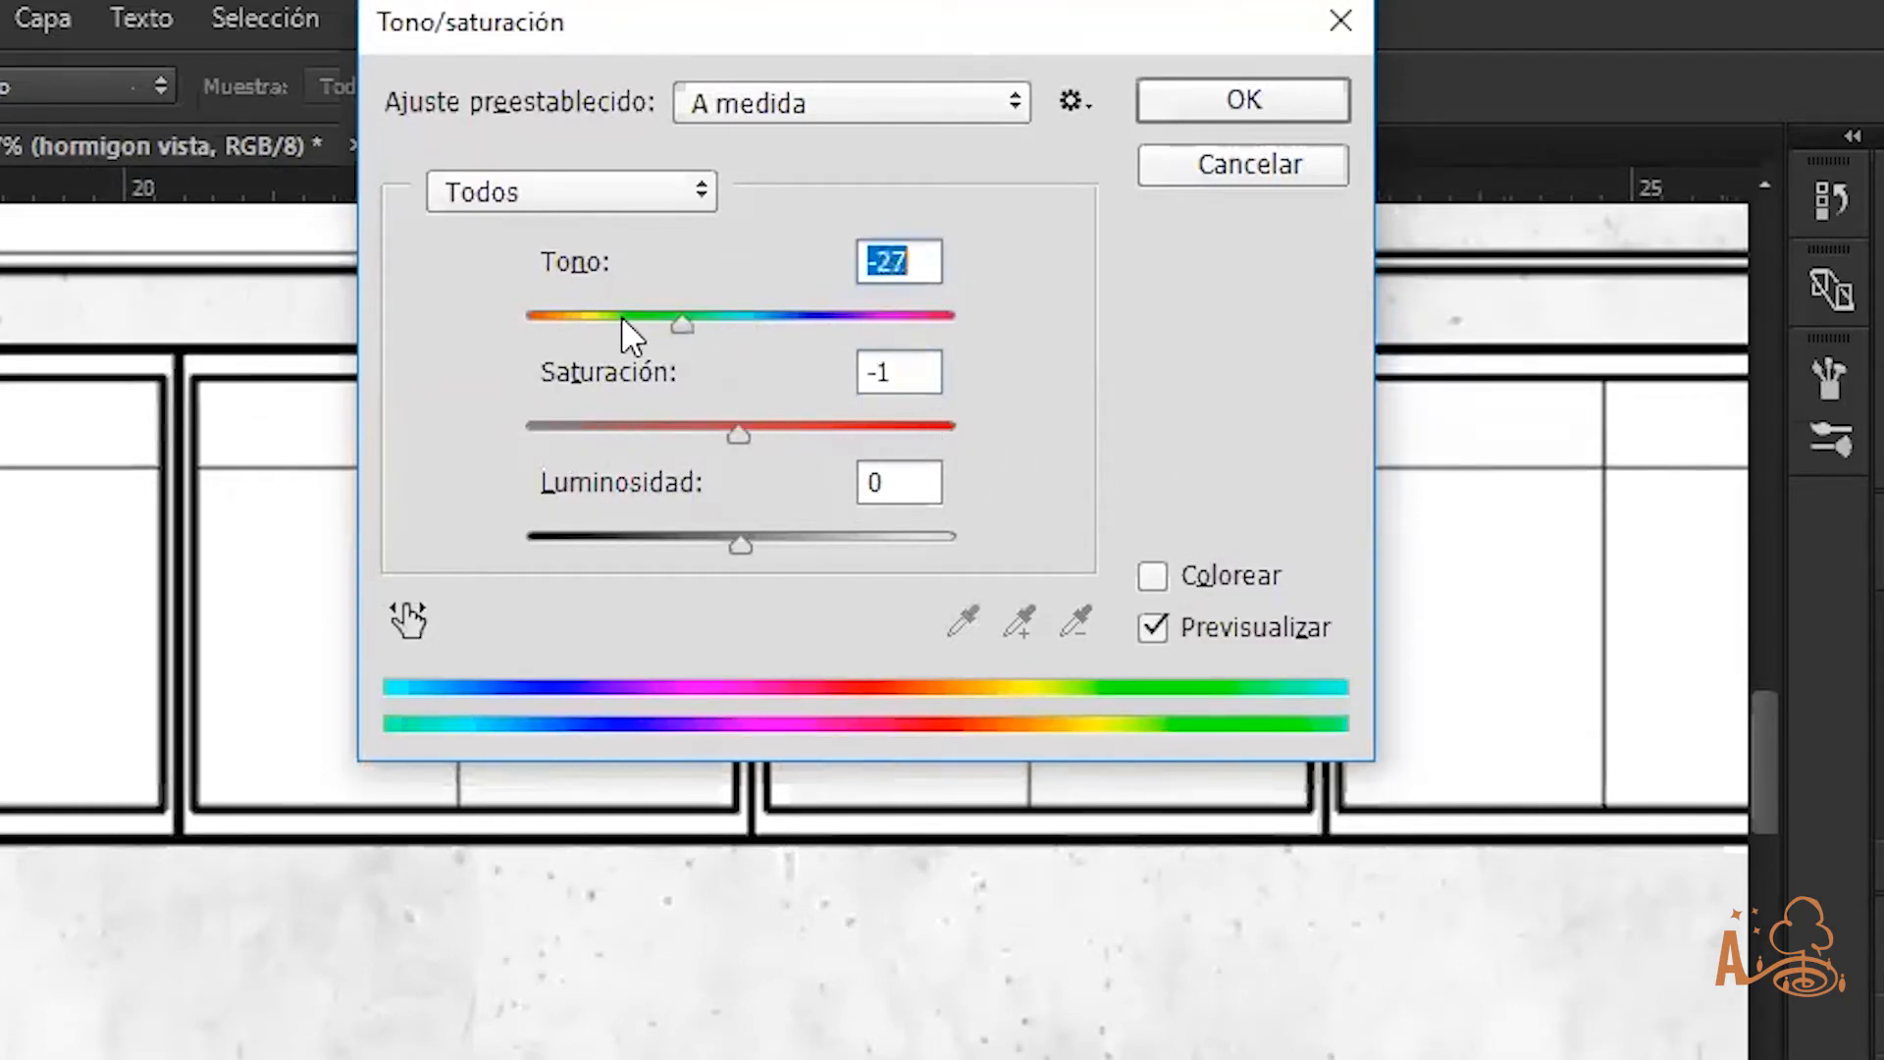
left_click(581, 323)
left_click(738, 320)
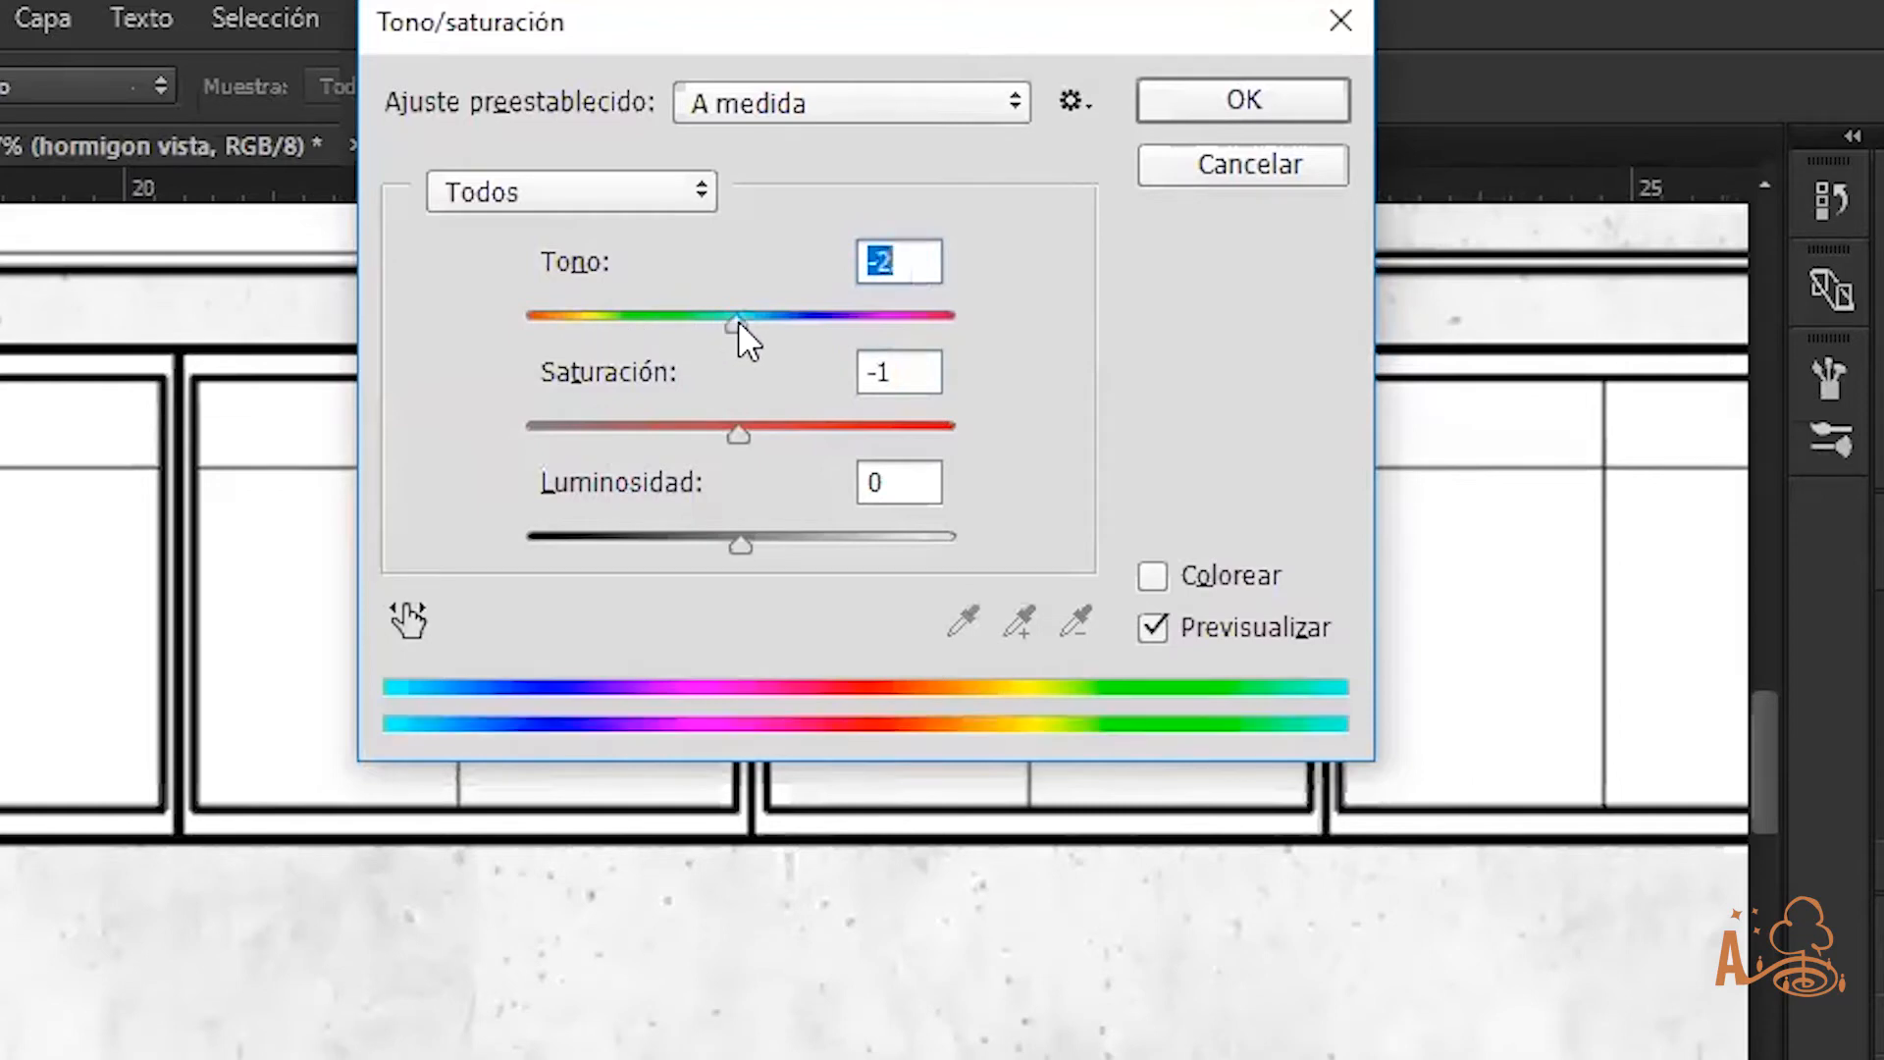
Test lighter and darker Lightness values on the concrete texture, from +75 down to -96 and -91
left_click_drag(753, 543, 788, 542)
left_click(898, 540)
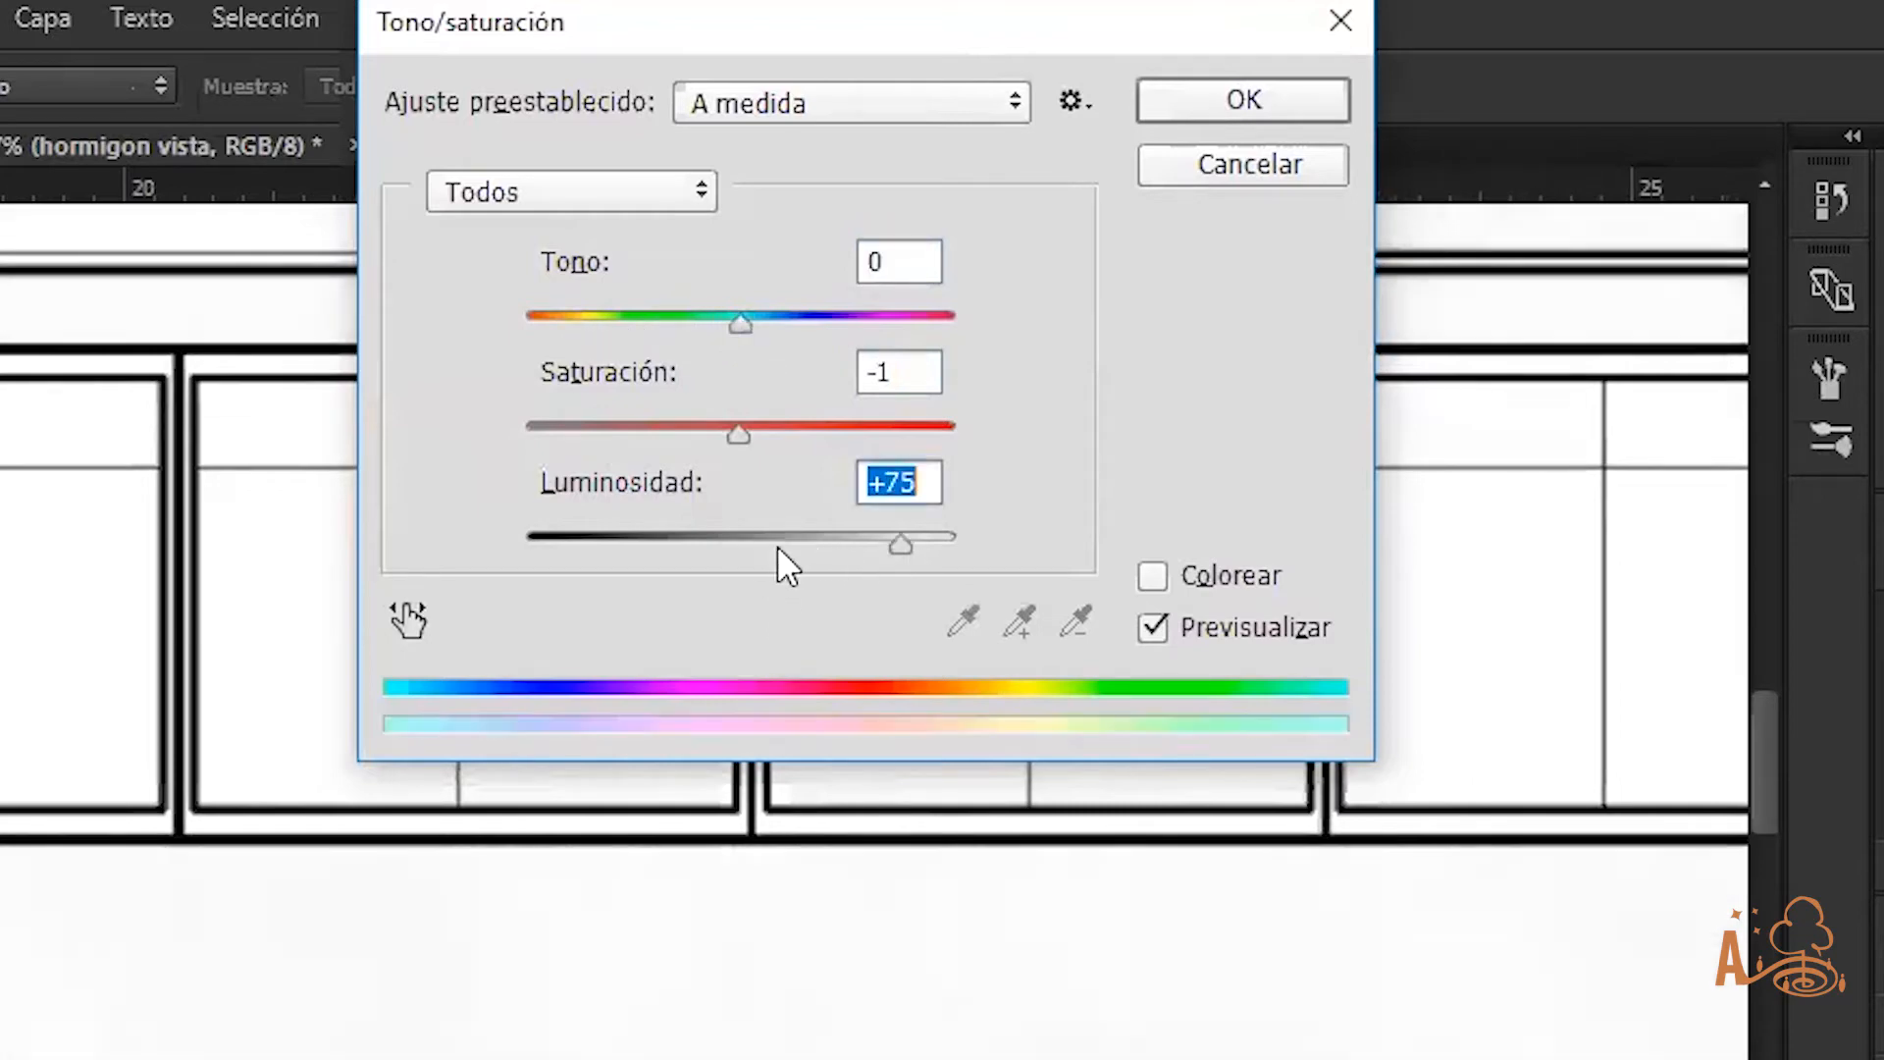
left_click(679, 539)
left_click(536, 538)
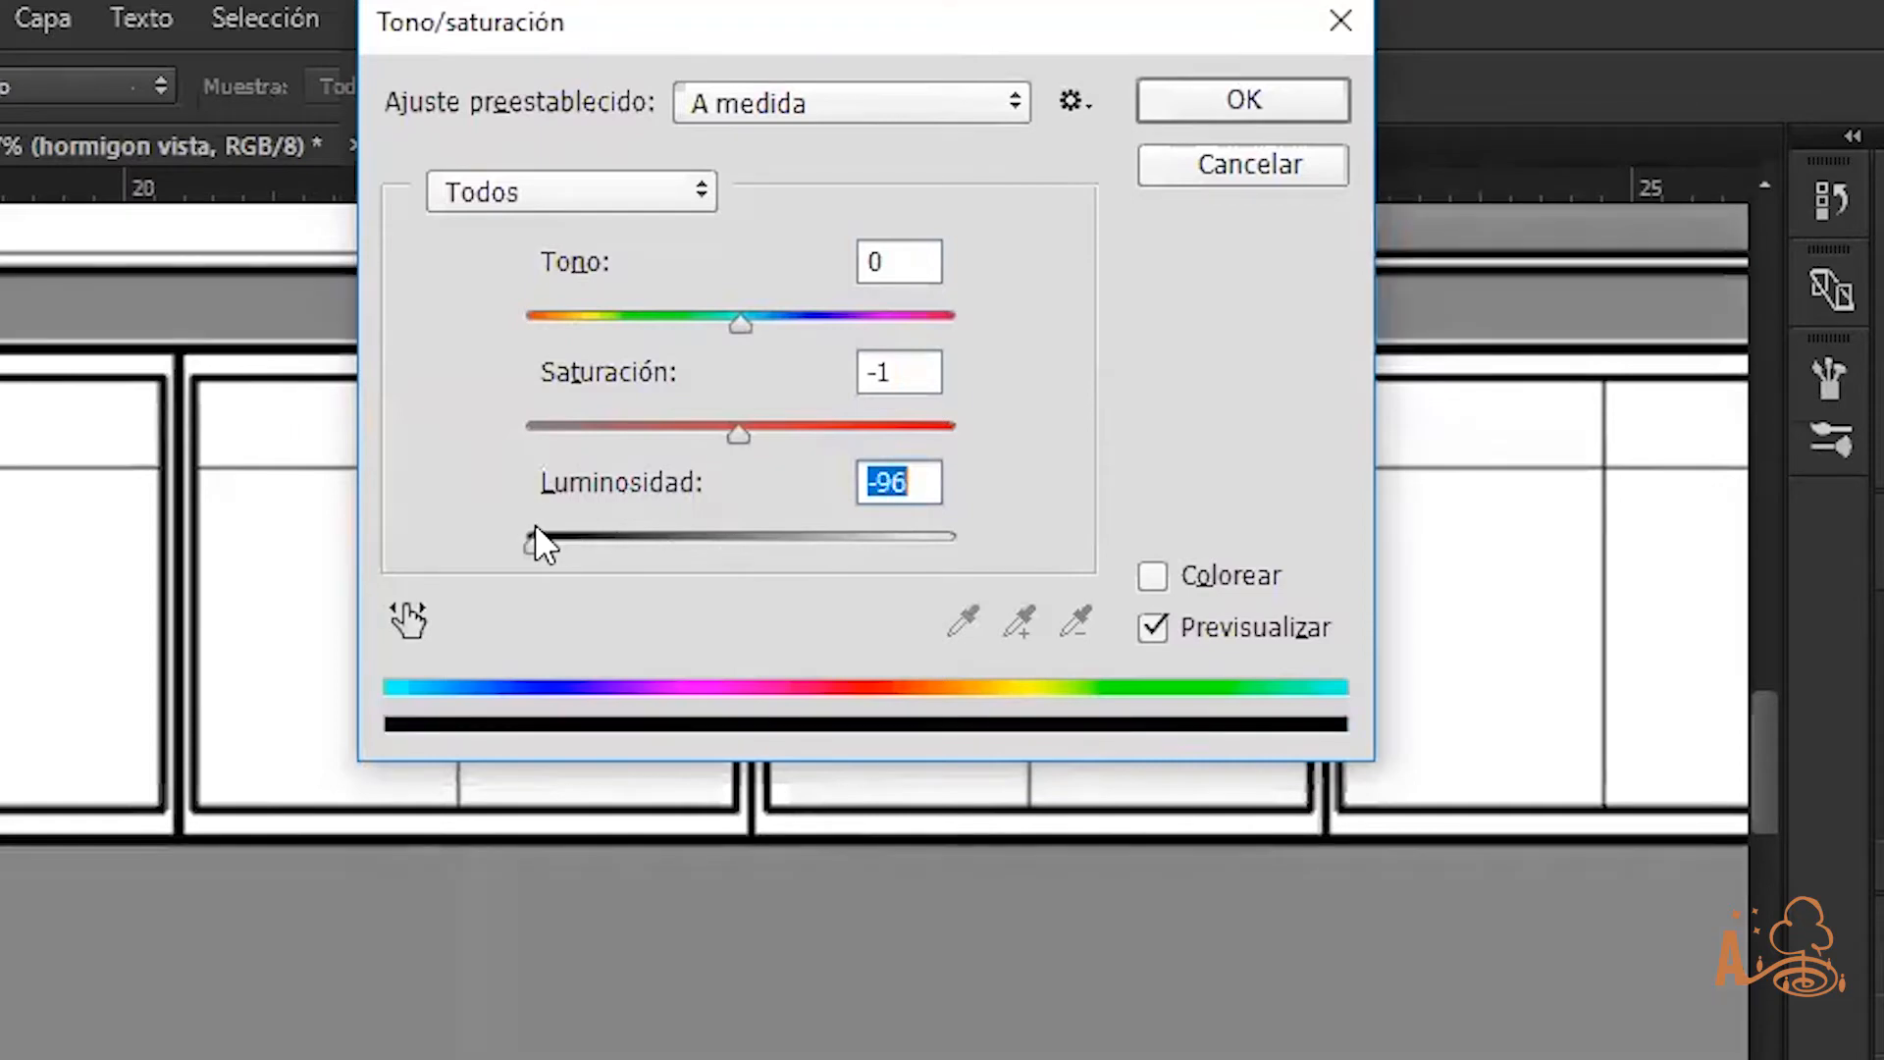
left_click(614, 533)
left_click(546, 533)
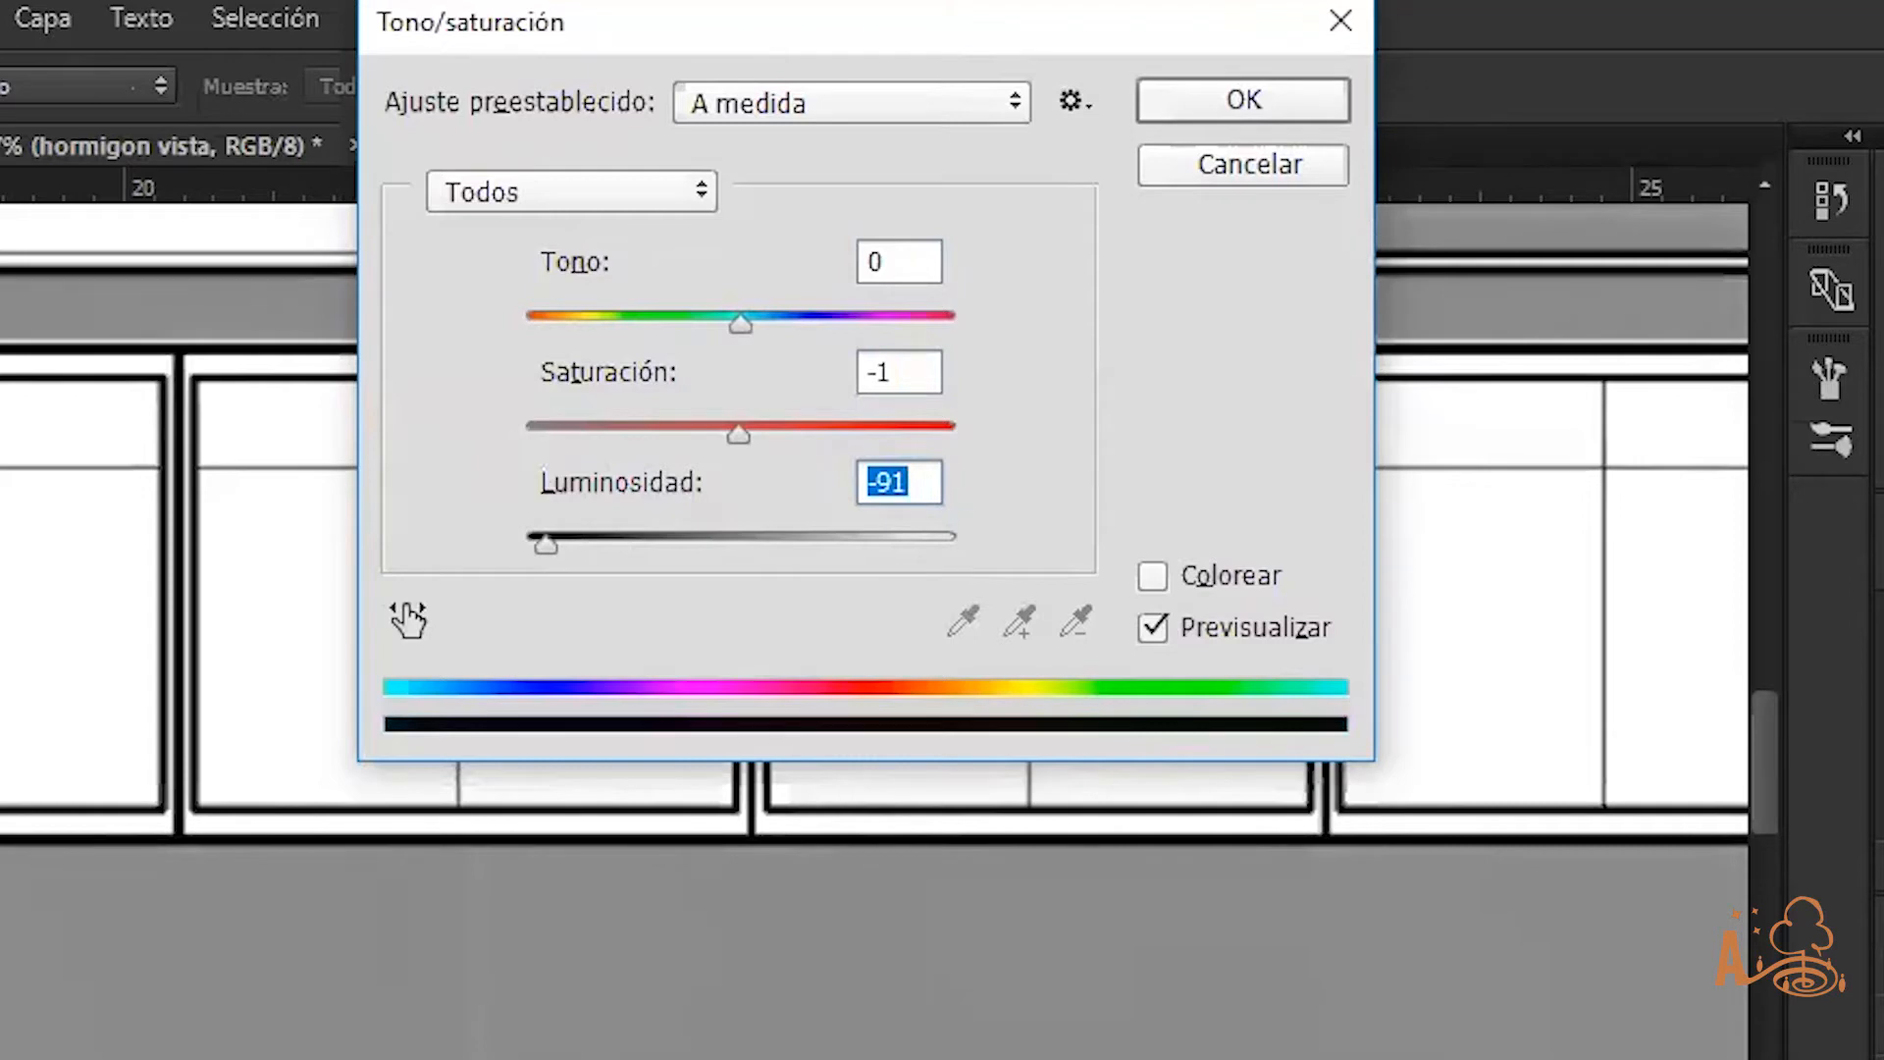
left_click(626, 568)
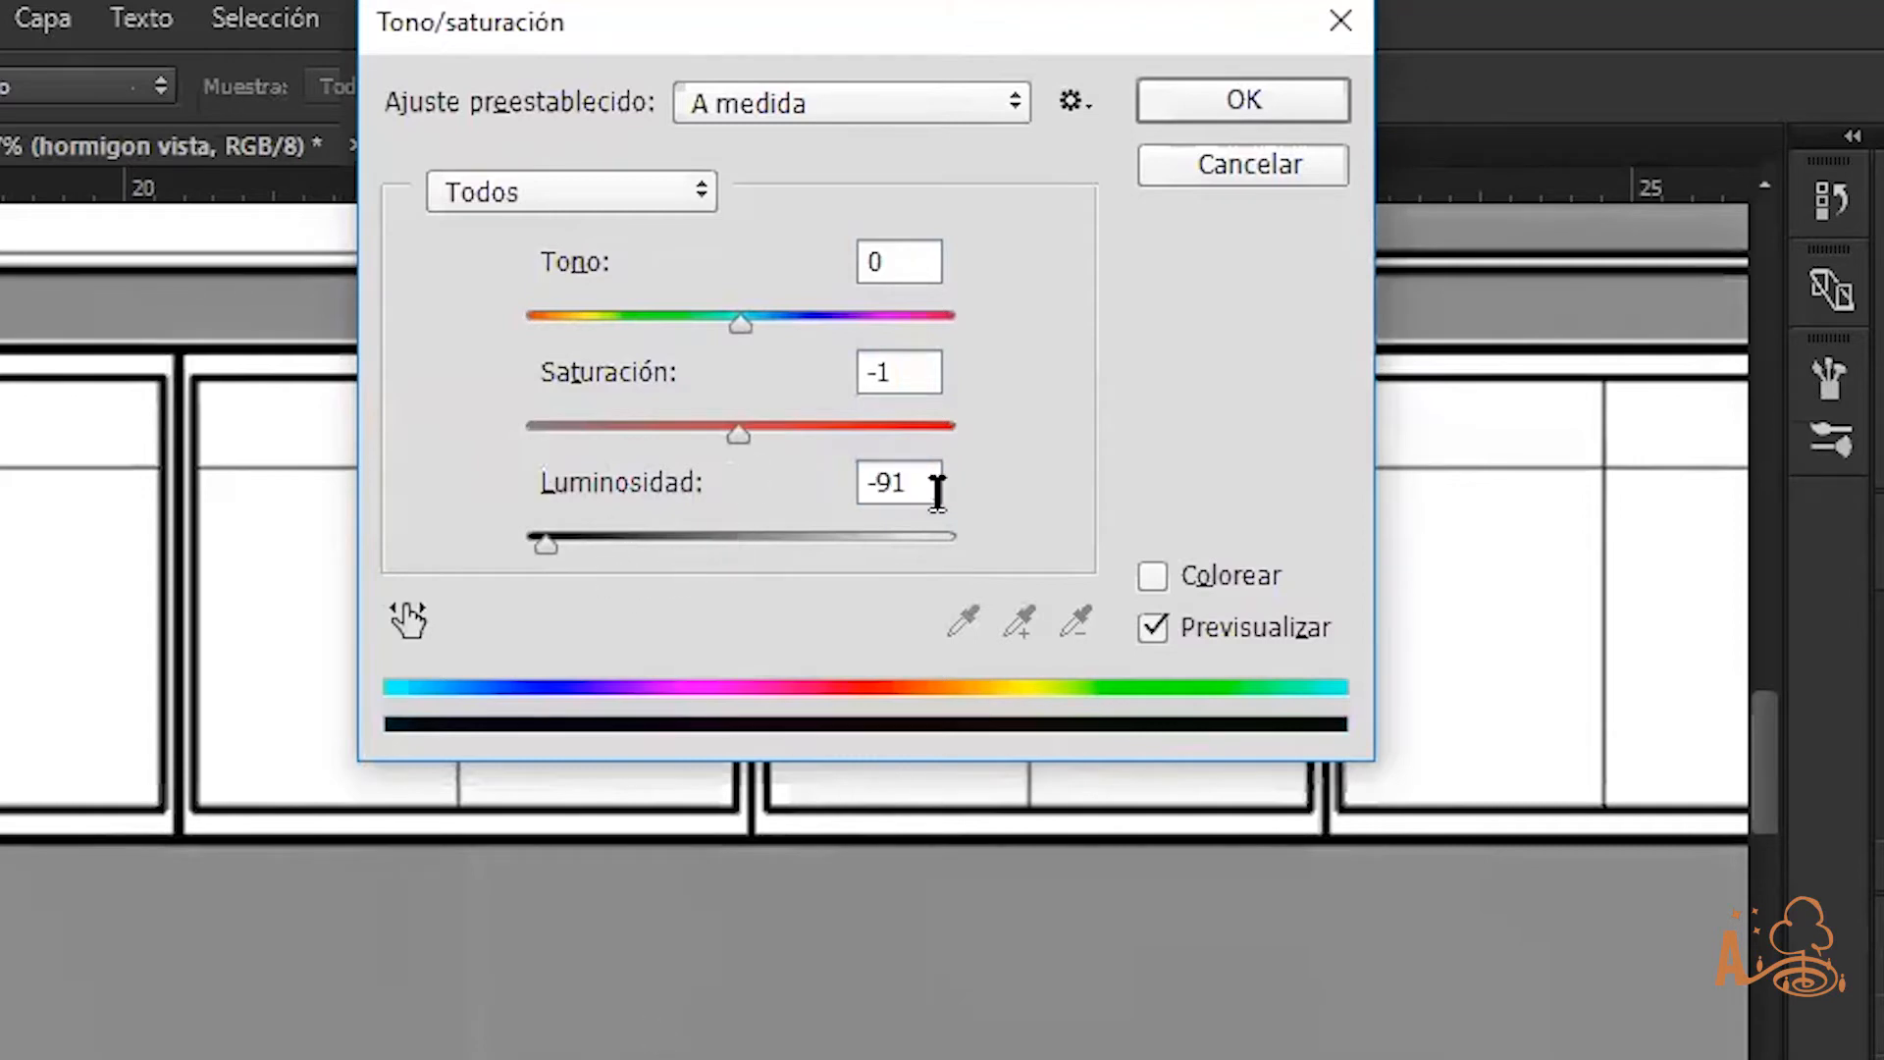
Reset Lightness to 0 and apply the Hue/Saturation adjustment to the concrete texture
double_click(919, 465)
type("0")
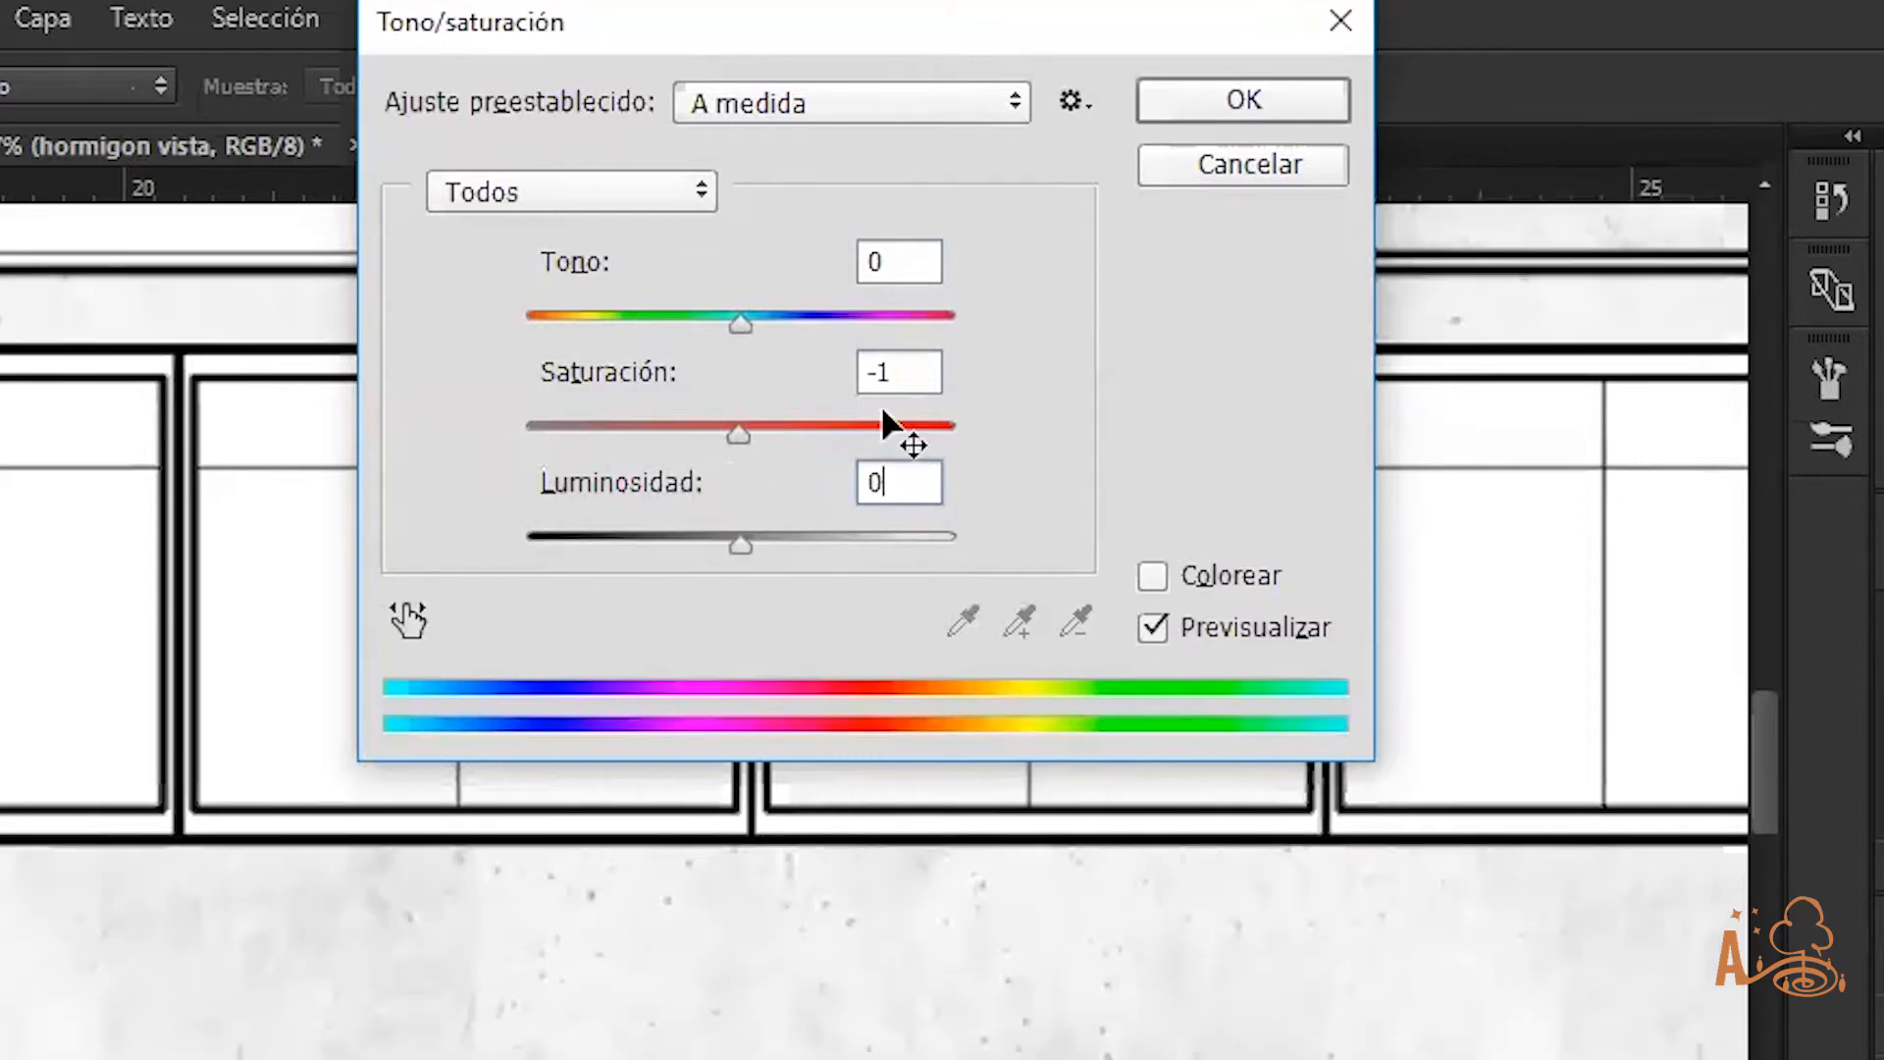
key("Return")
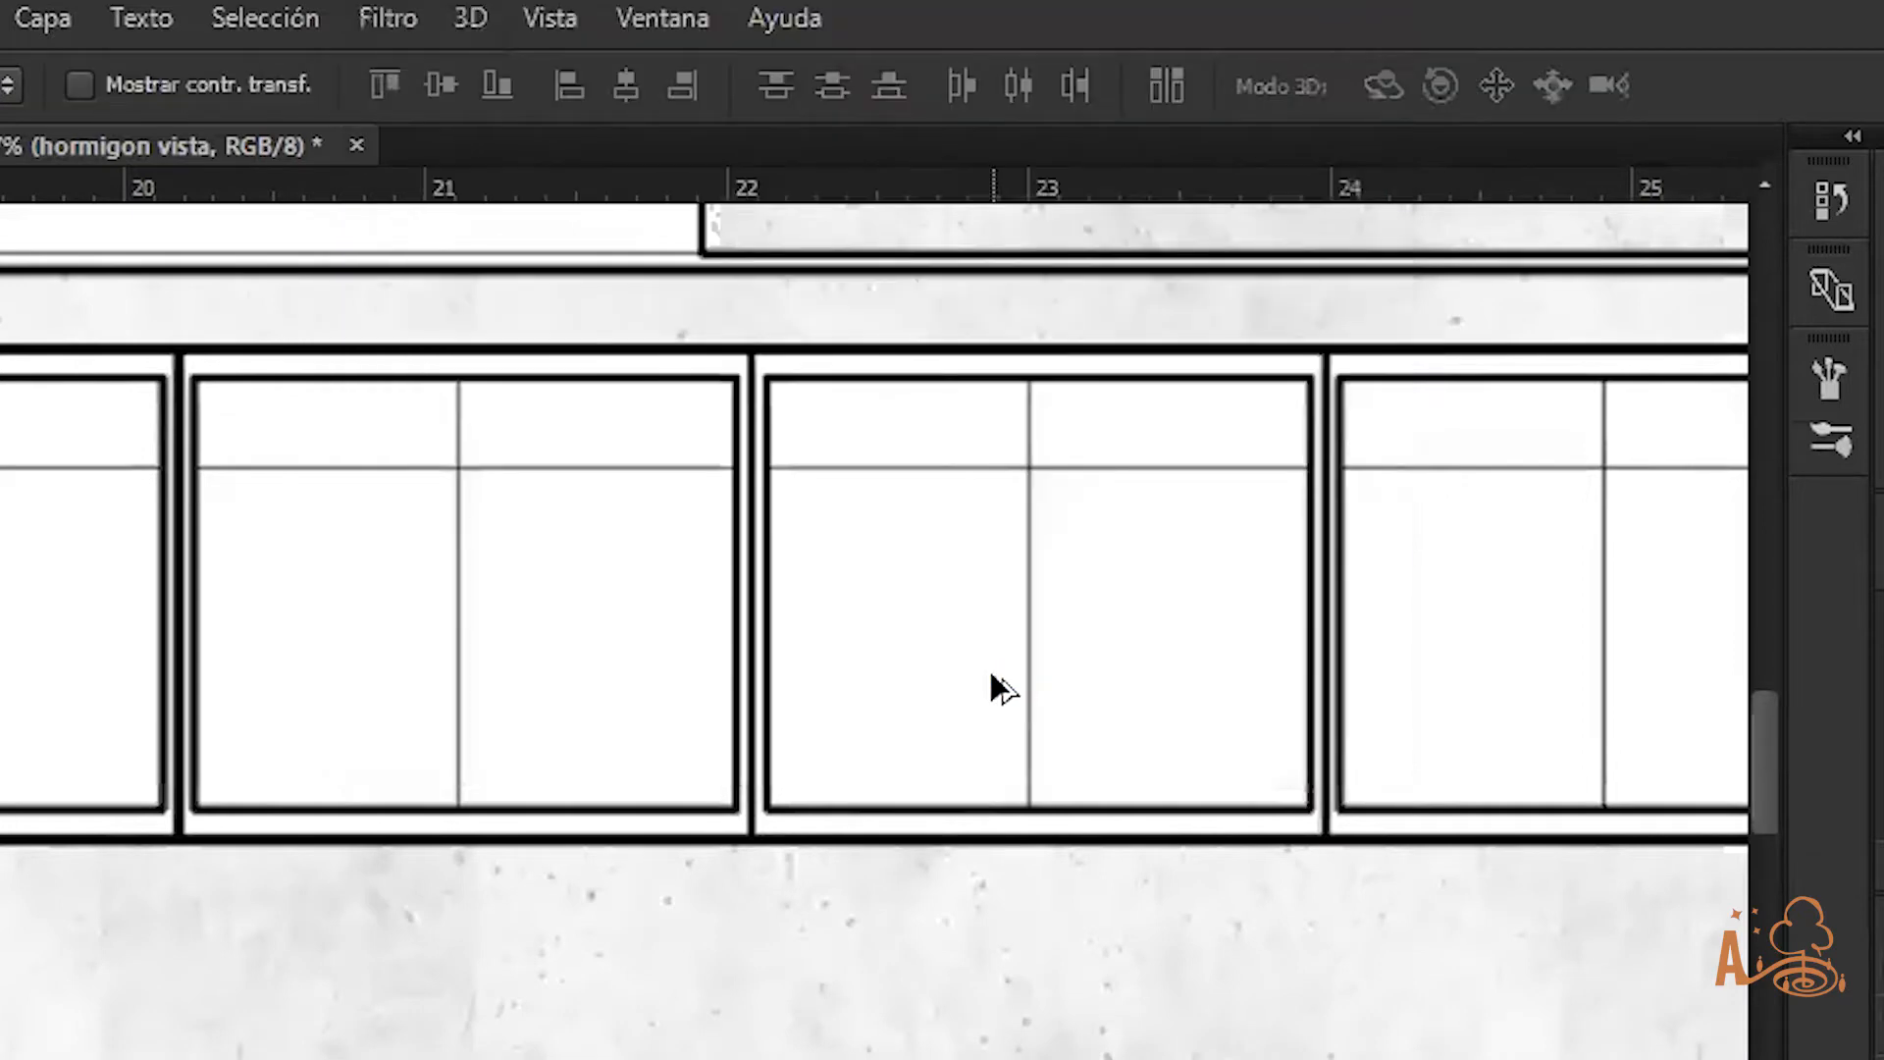
Start another Hue/Saturation adjustment on the hormigon vista layer and set Saturation to -33
key("ctrl+u")
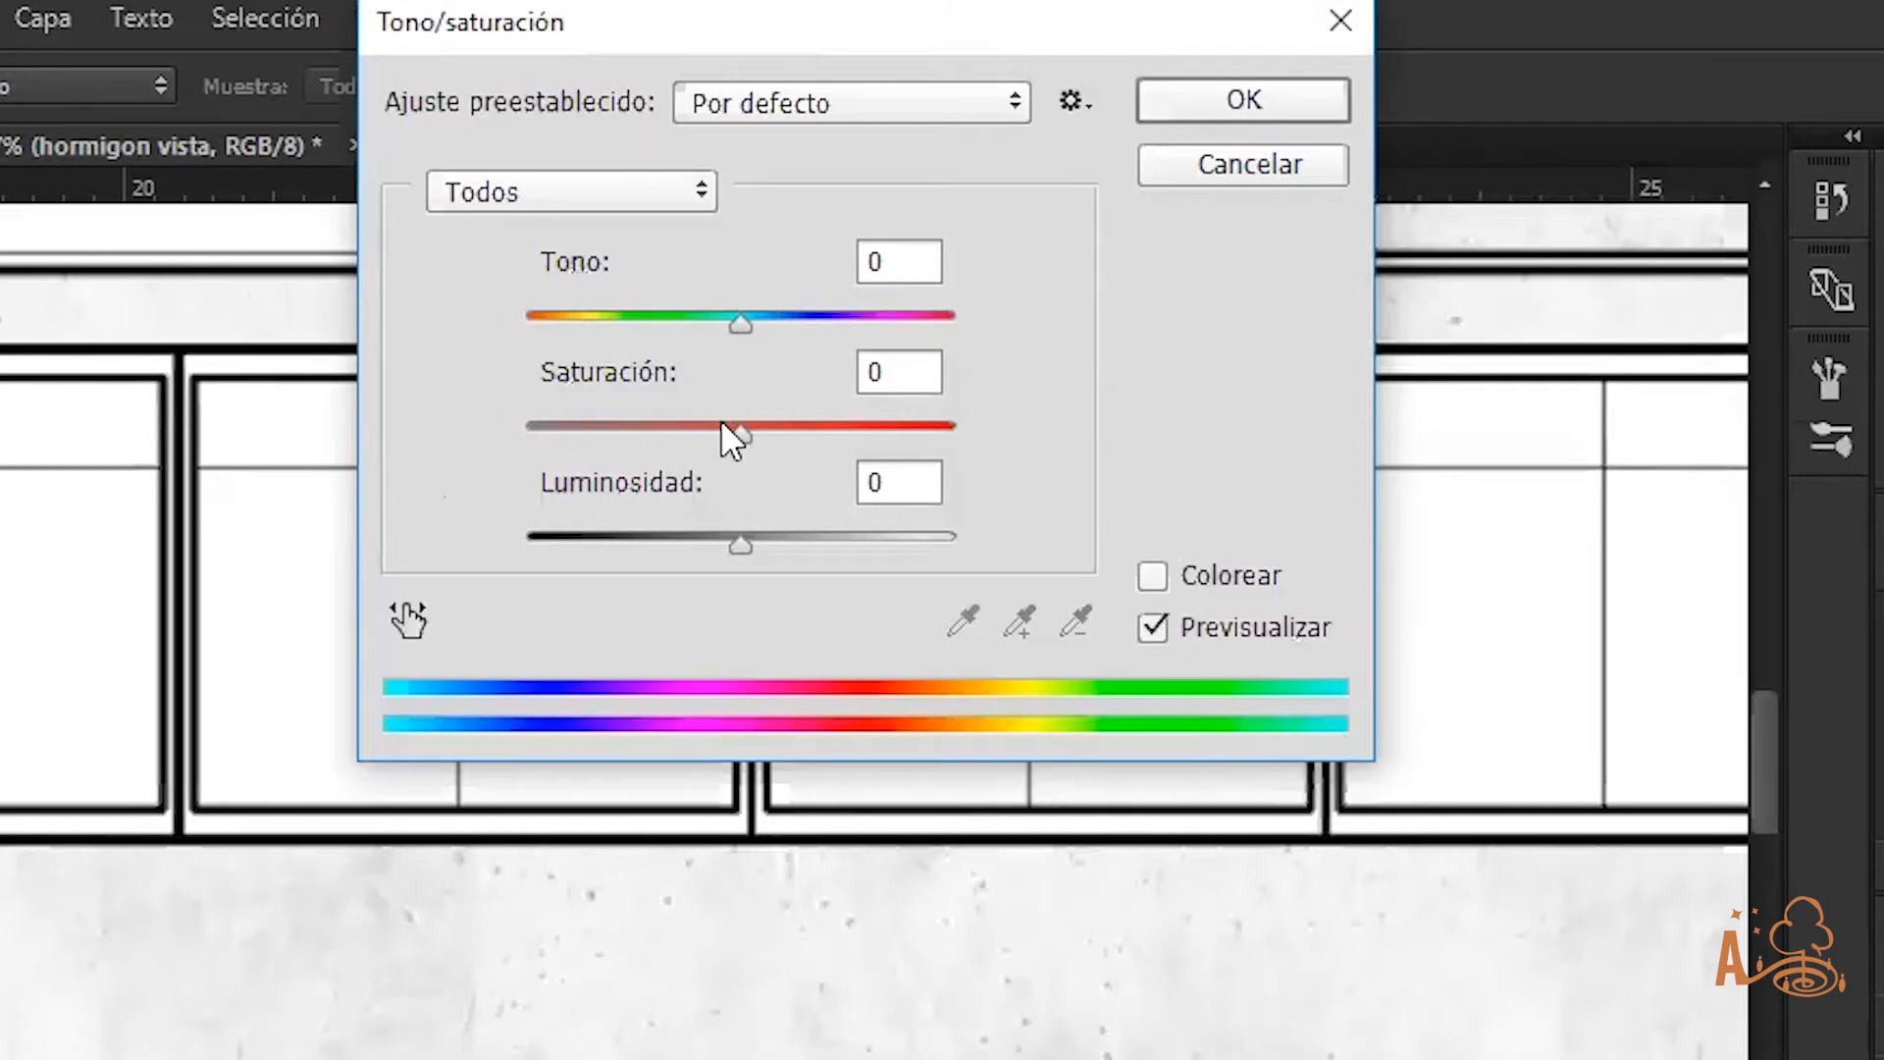
left_click_drag(723, 426, 666, 437)
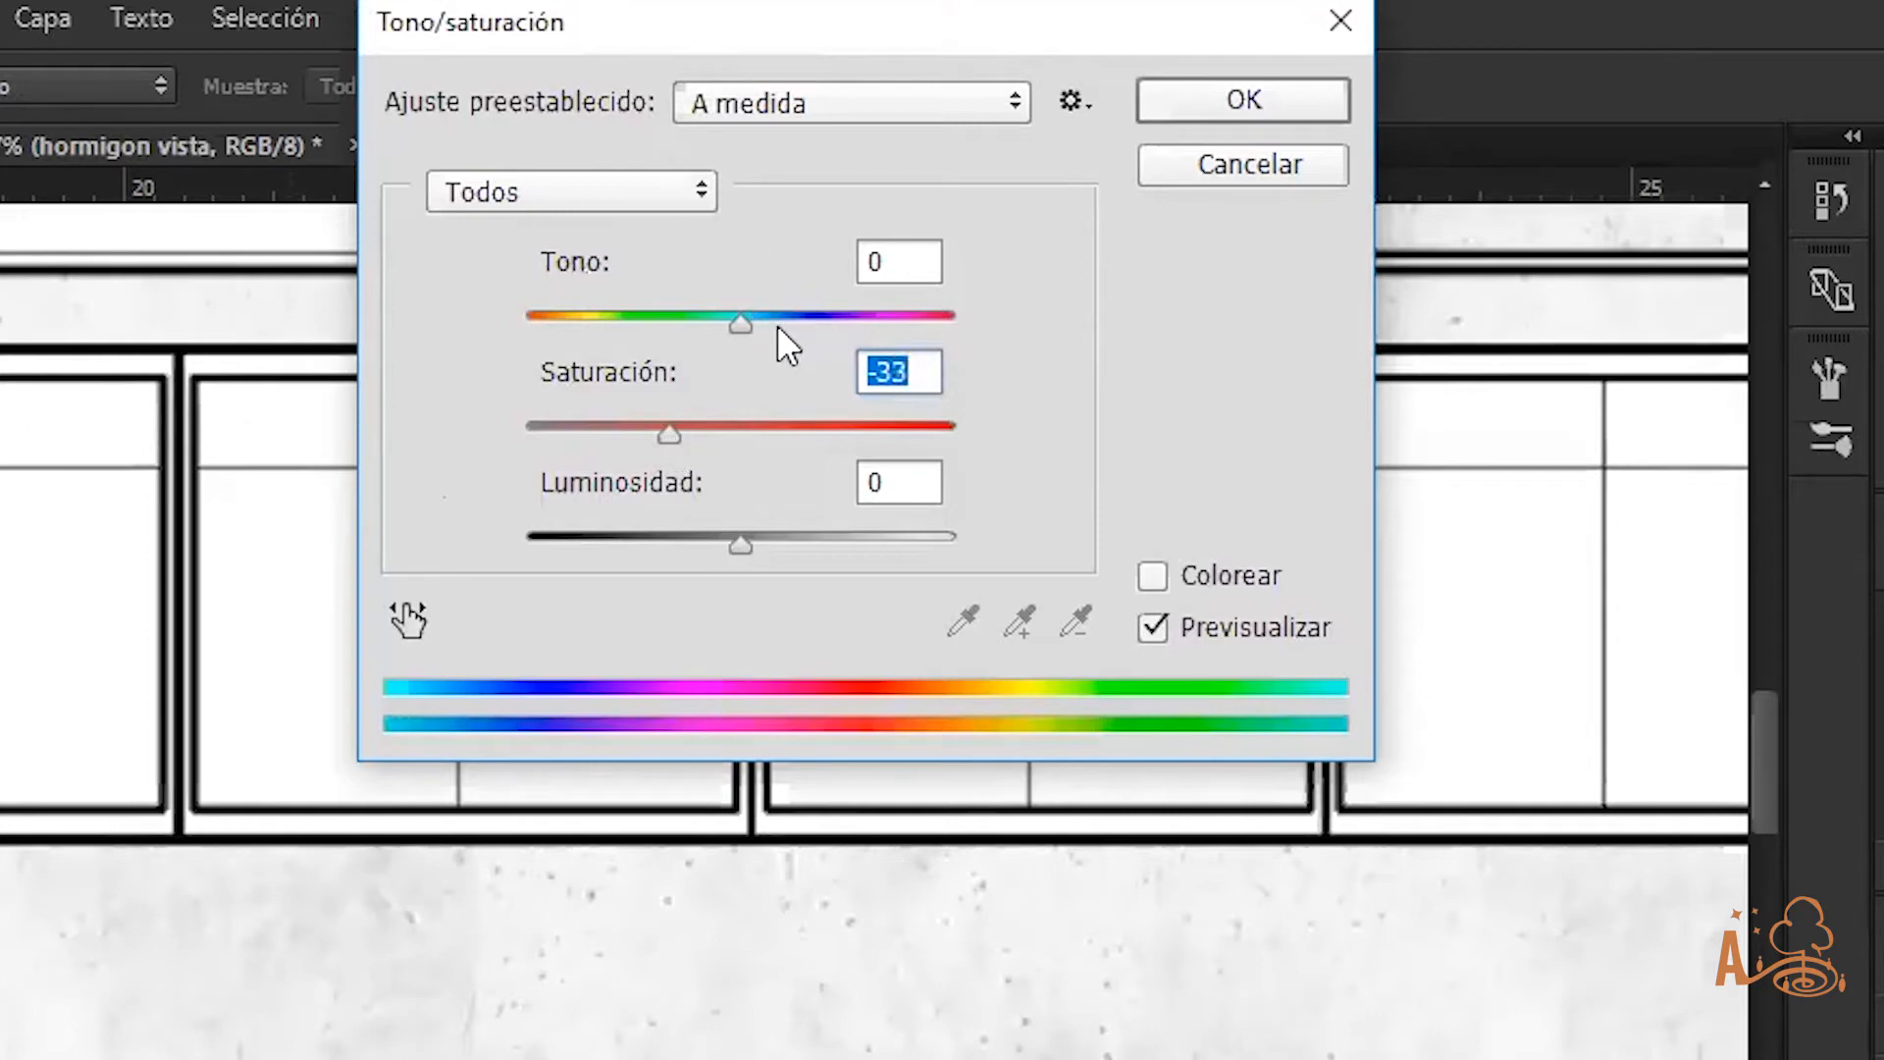
Try colorizing the concrete texture with hues such as 307, 251 and 0 at Saturation 100, and turn Colorize off again
left_click(1153, 577)
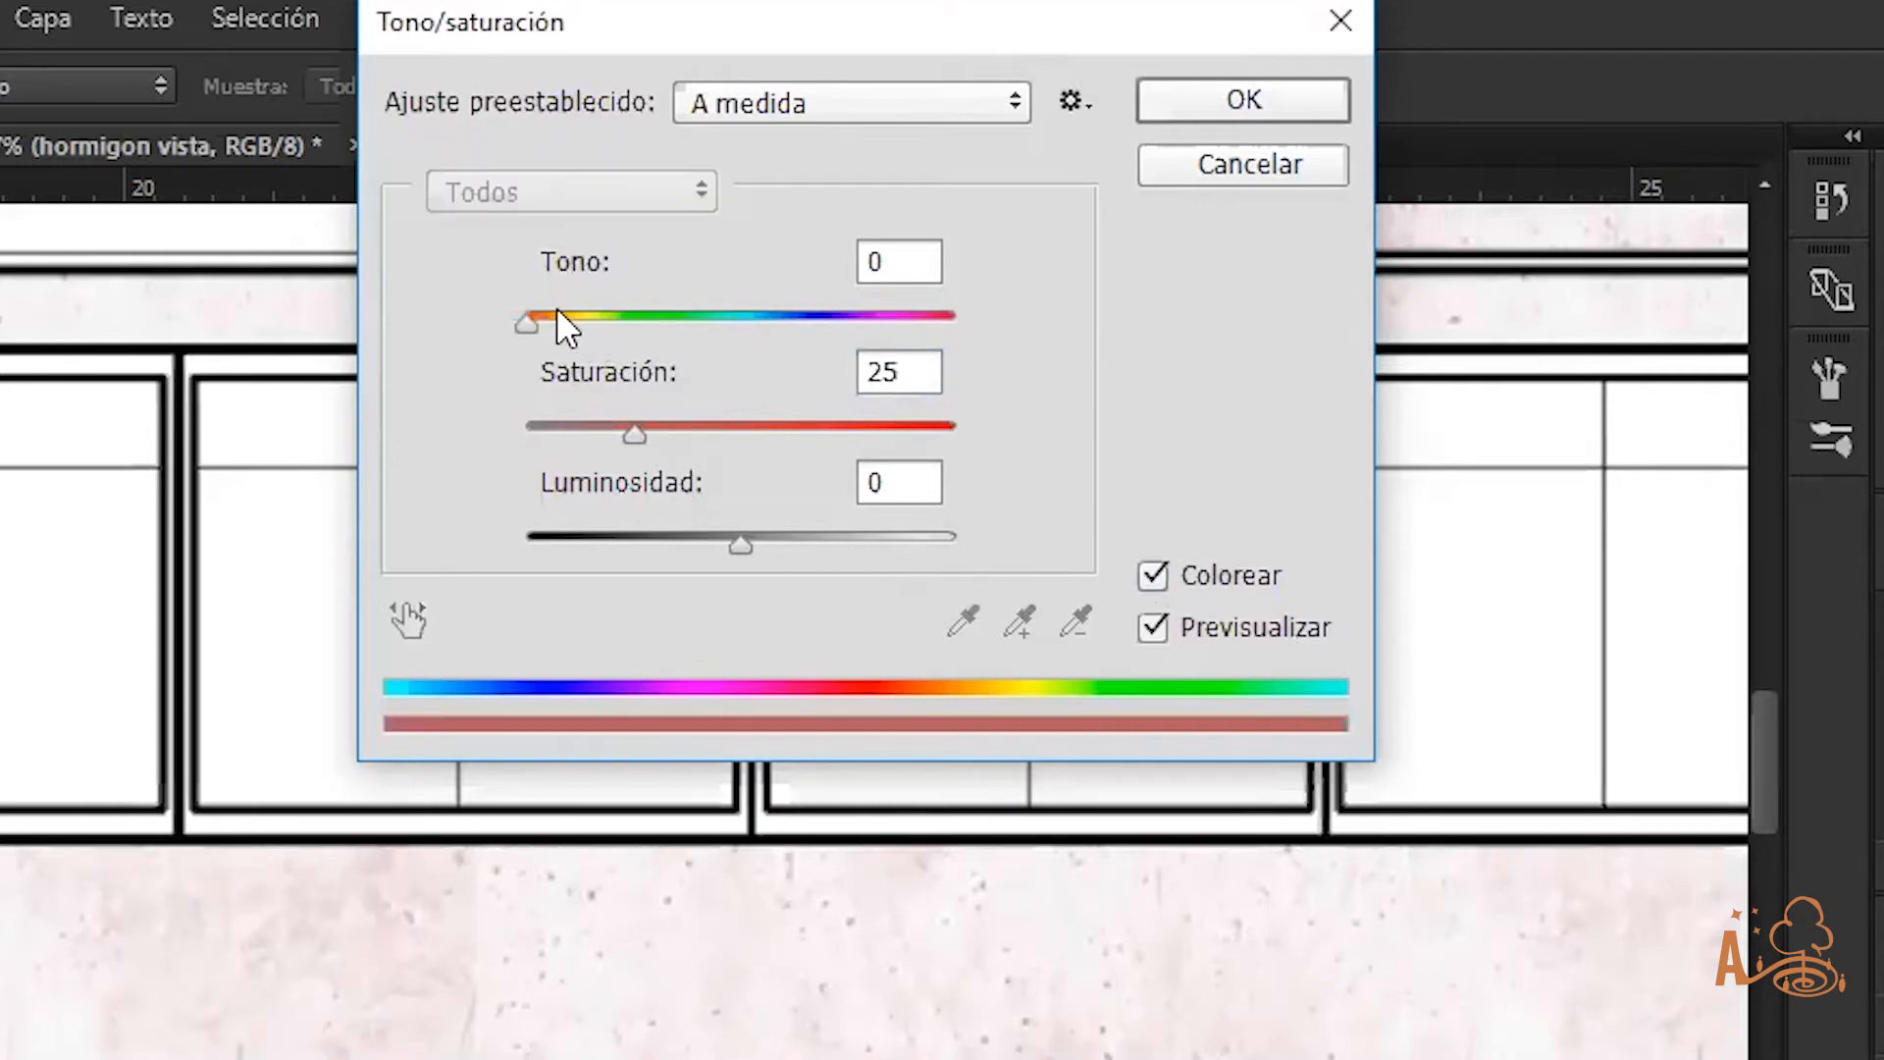
left_click(695, 318)
left_click(892, 318)
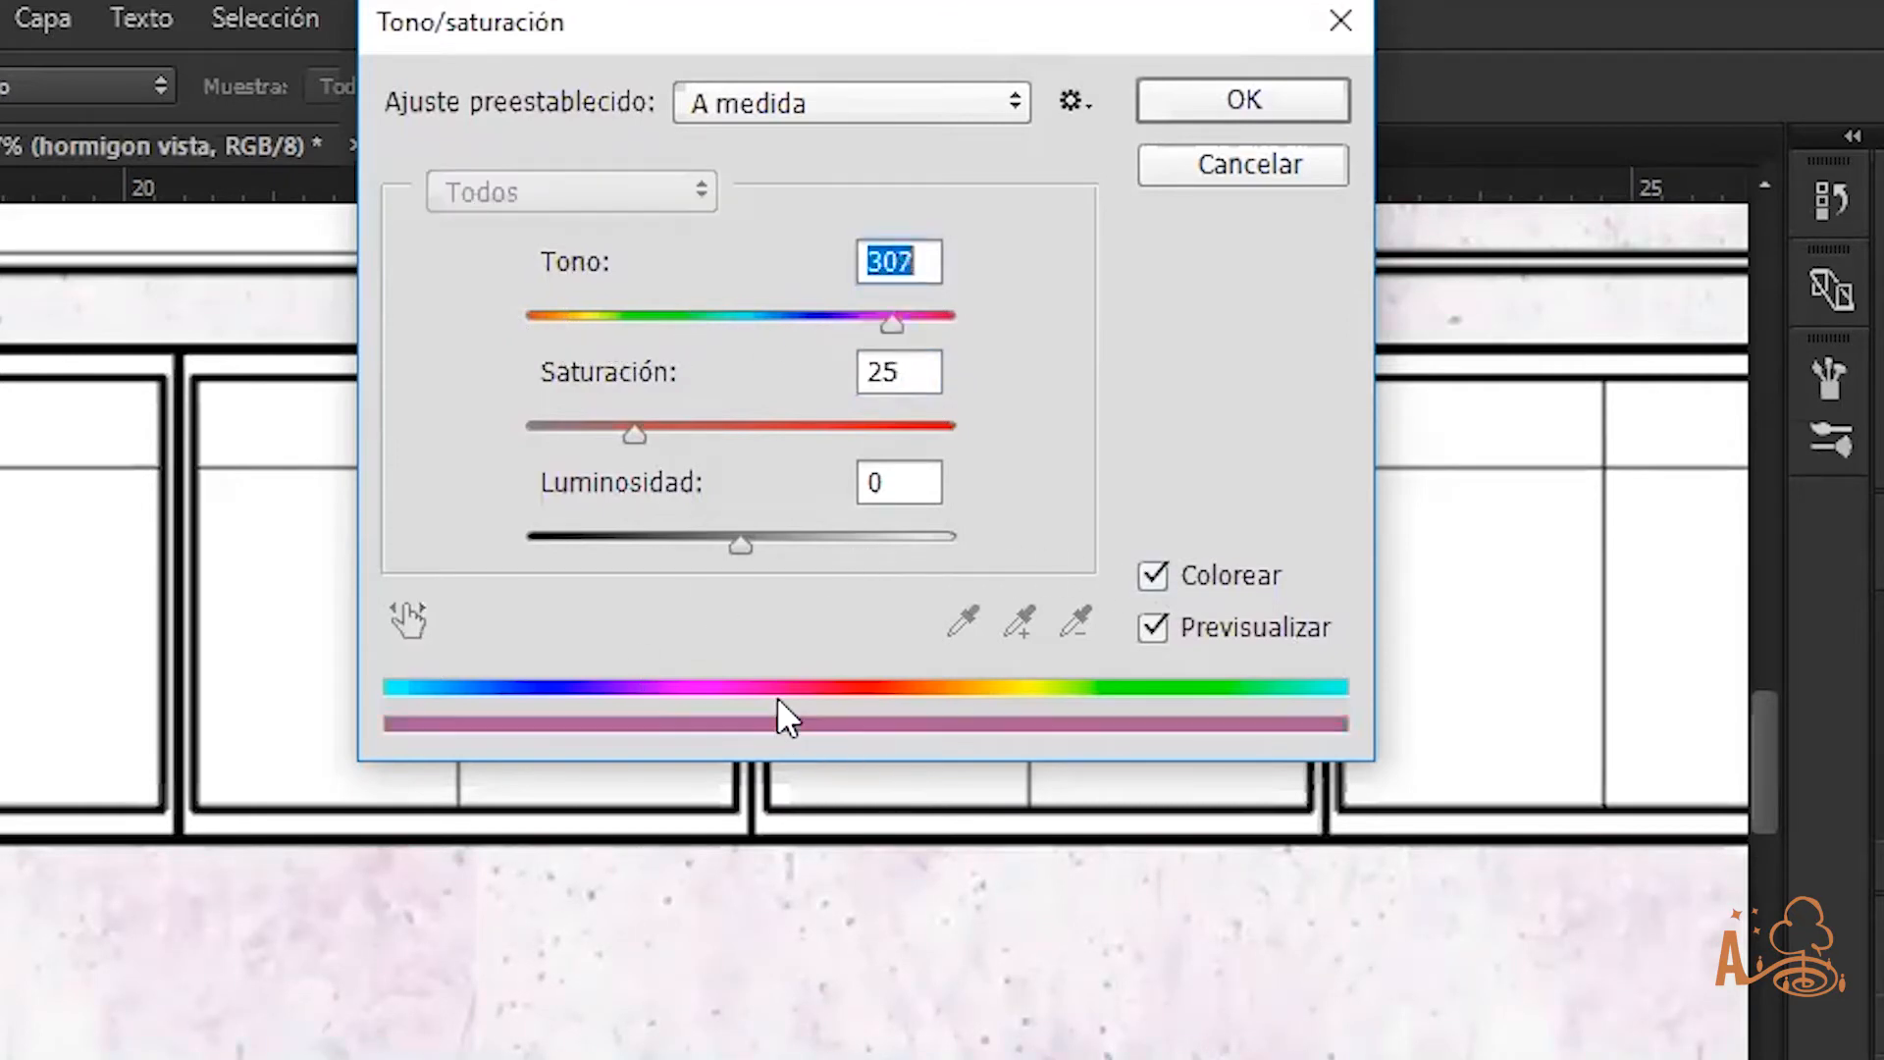
left_click(966, 437)
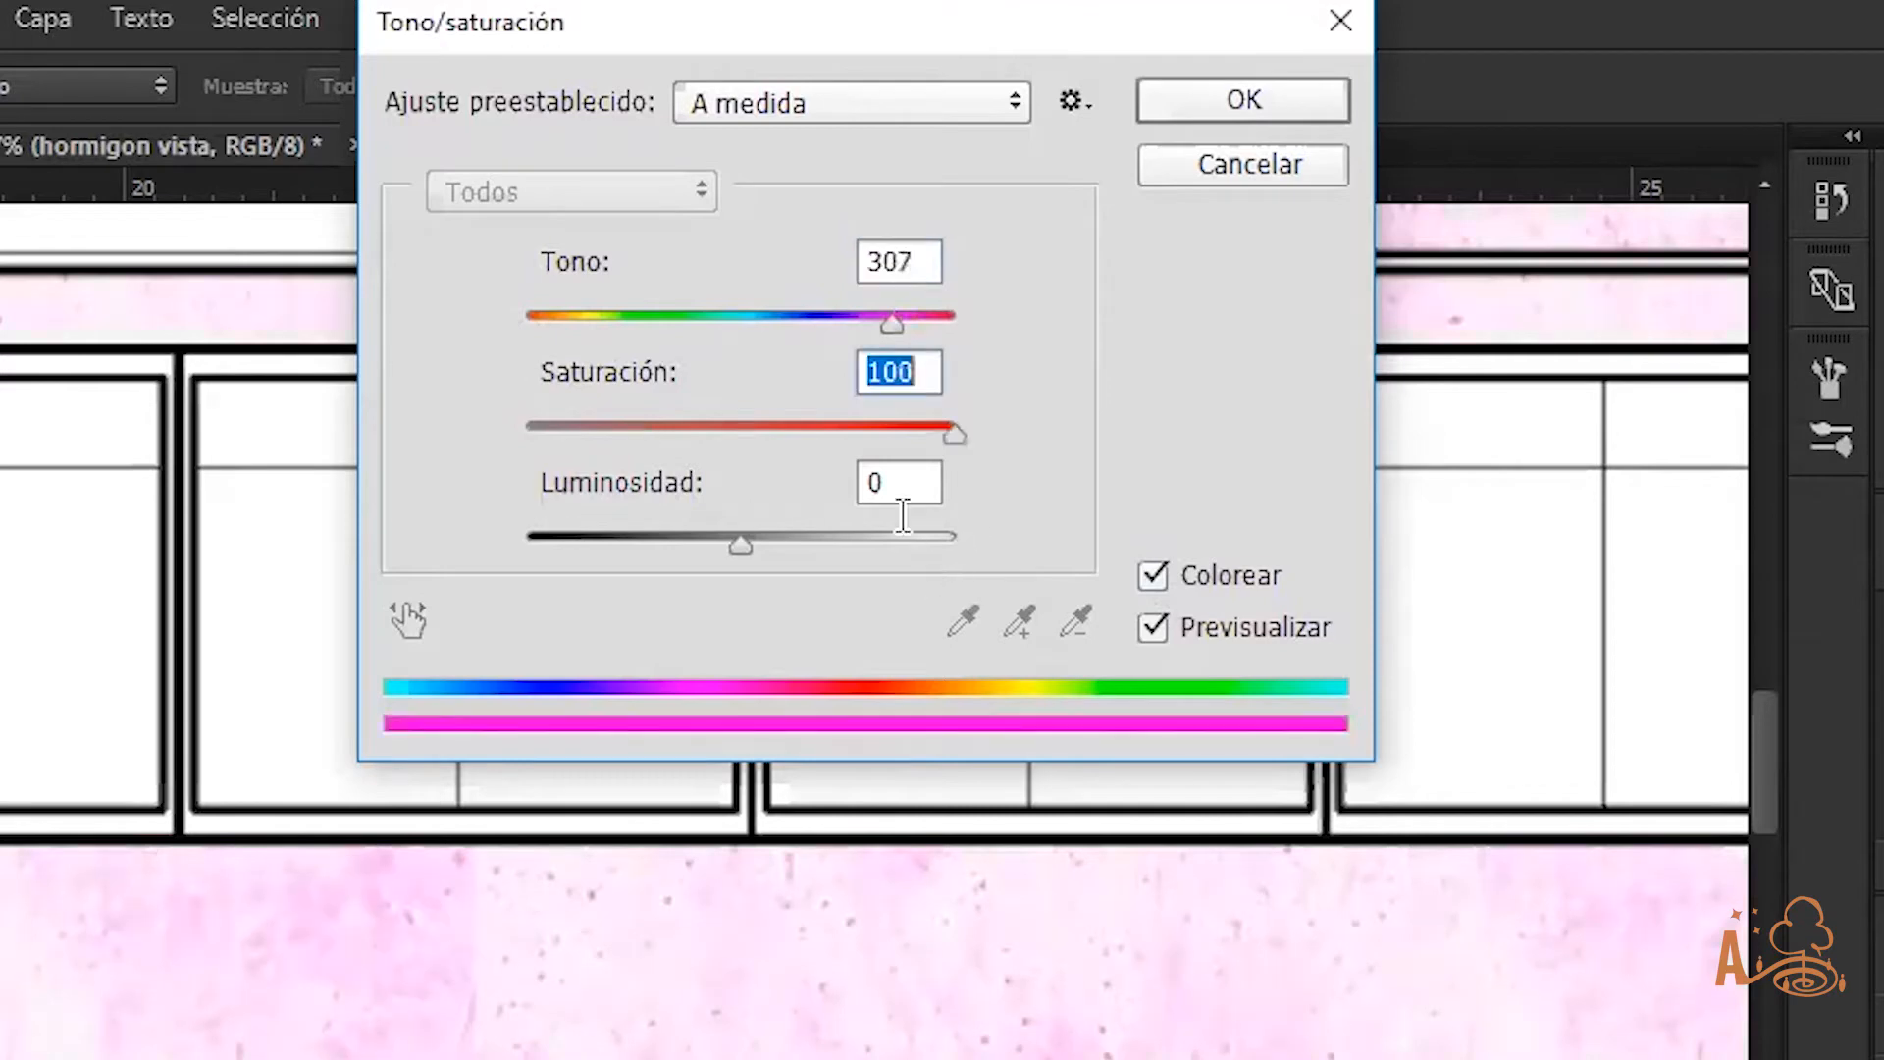
left_click(824, 318)
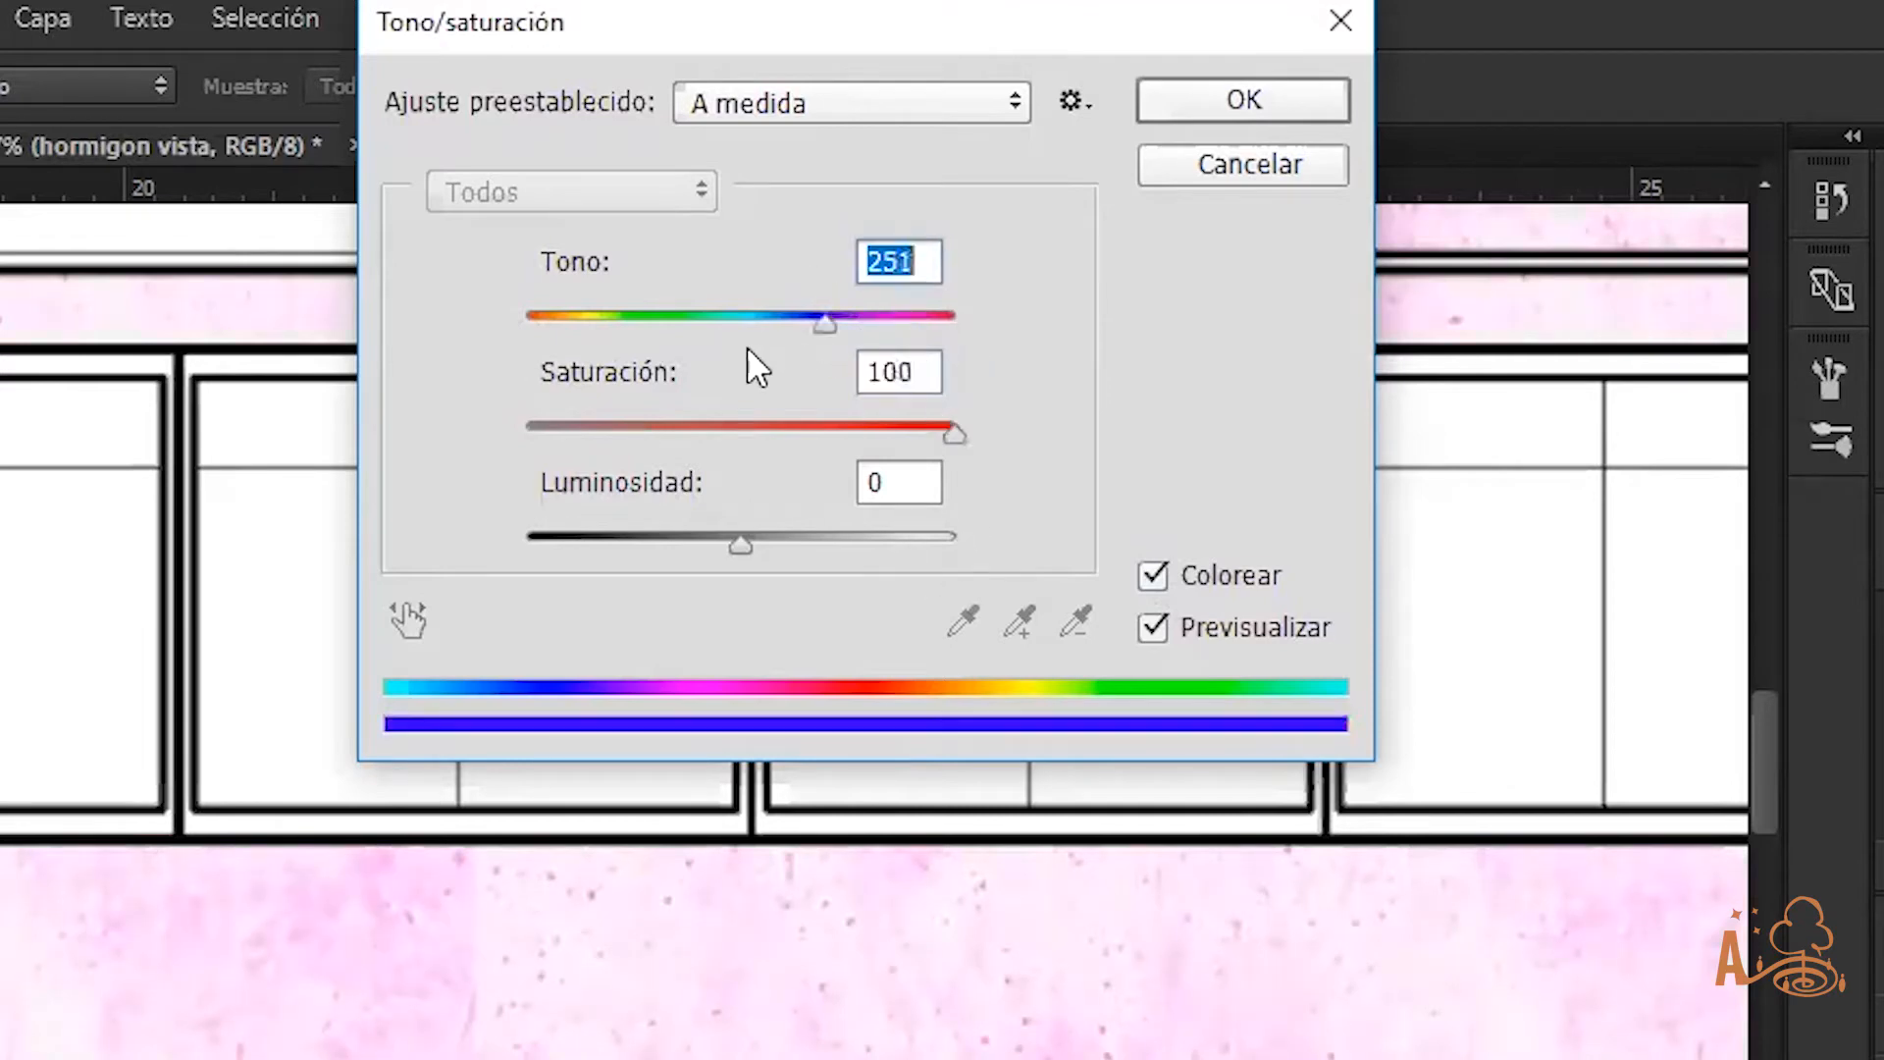
left_click(505, 316)
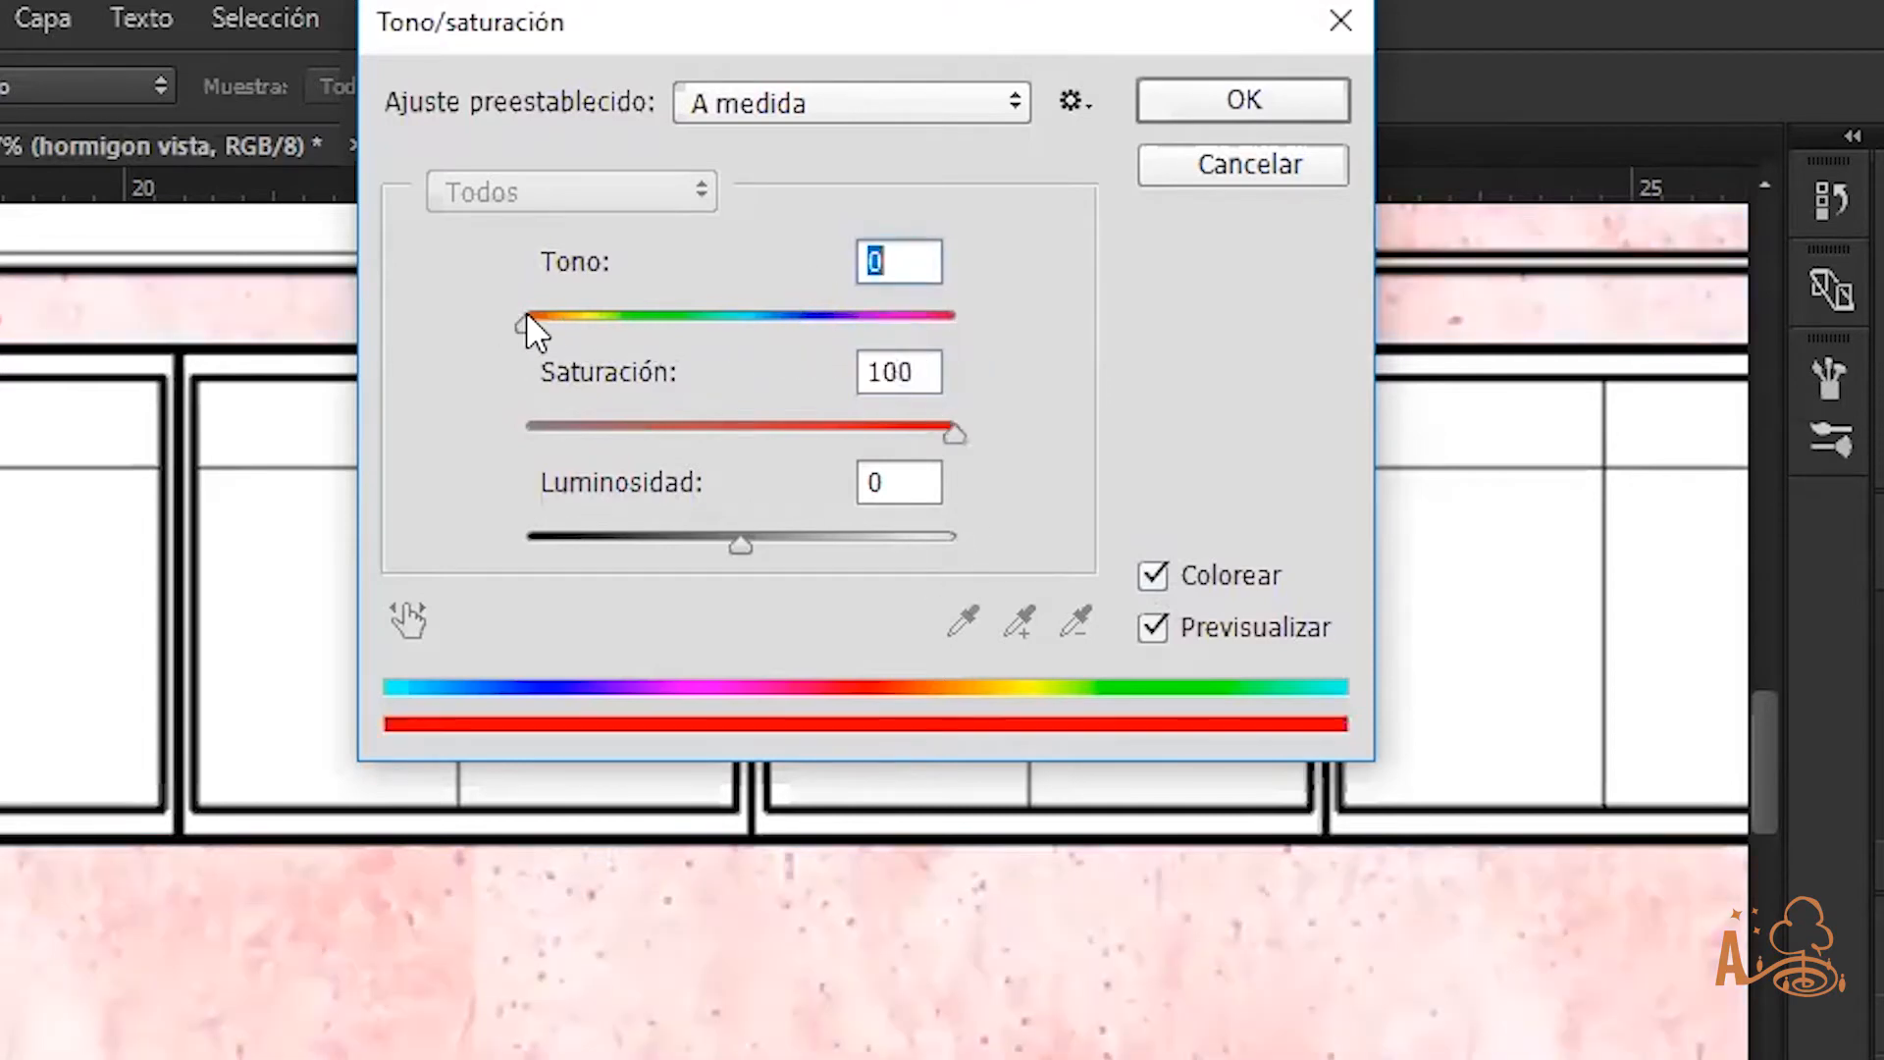
left_click_drag(528, 315, 596, 319)
left_click(1150, 575)
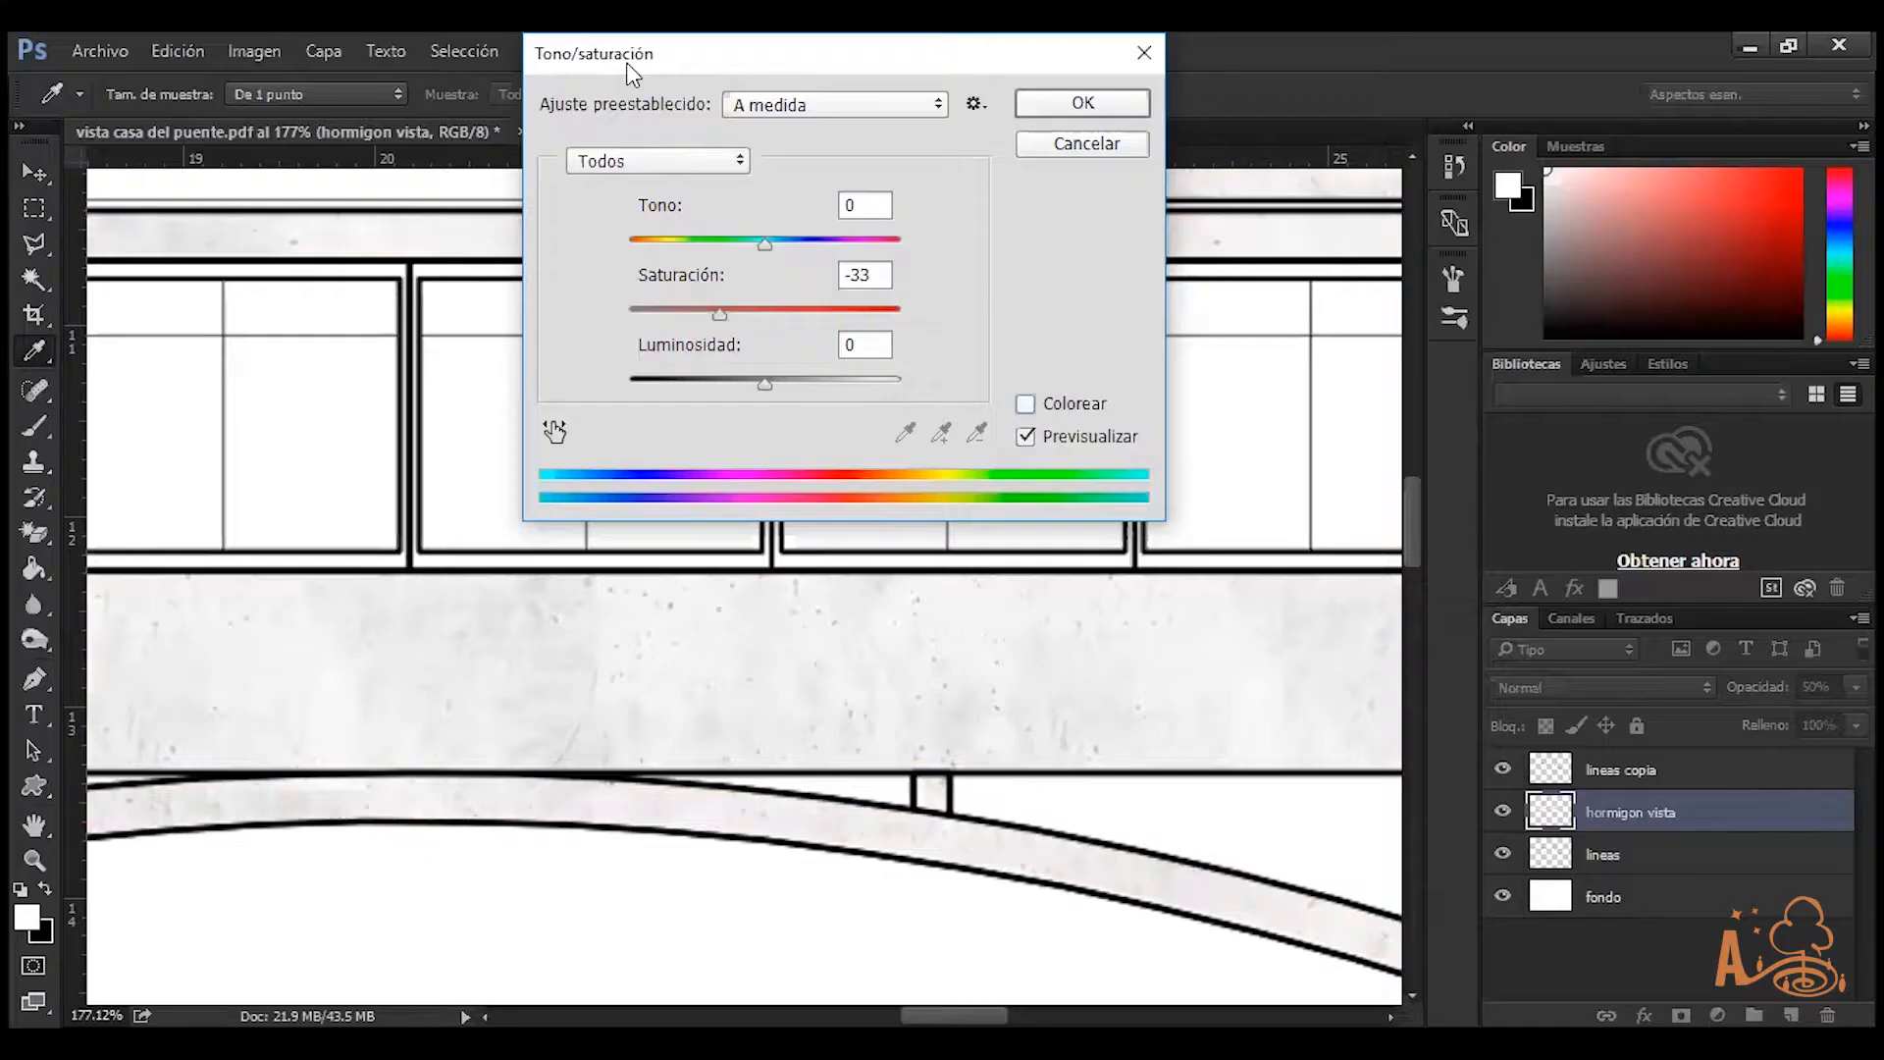
Apply the Hue/Saturation adjustment and inspect the concrete texture across the whole bridge elevation
key("Return")
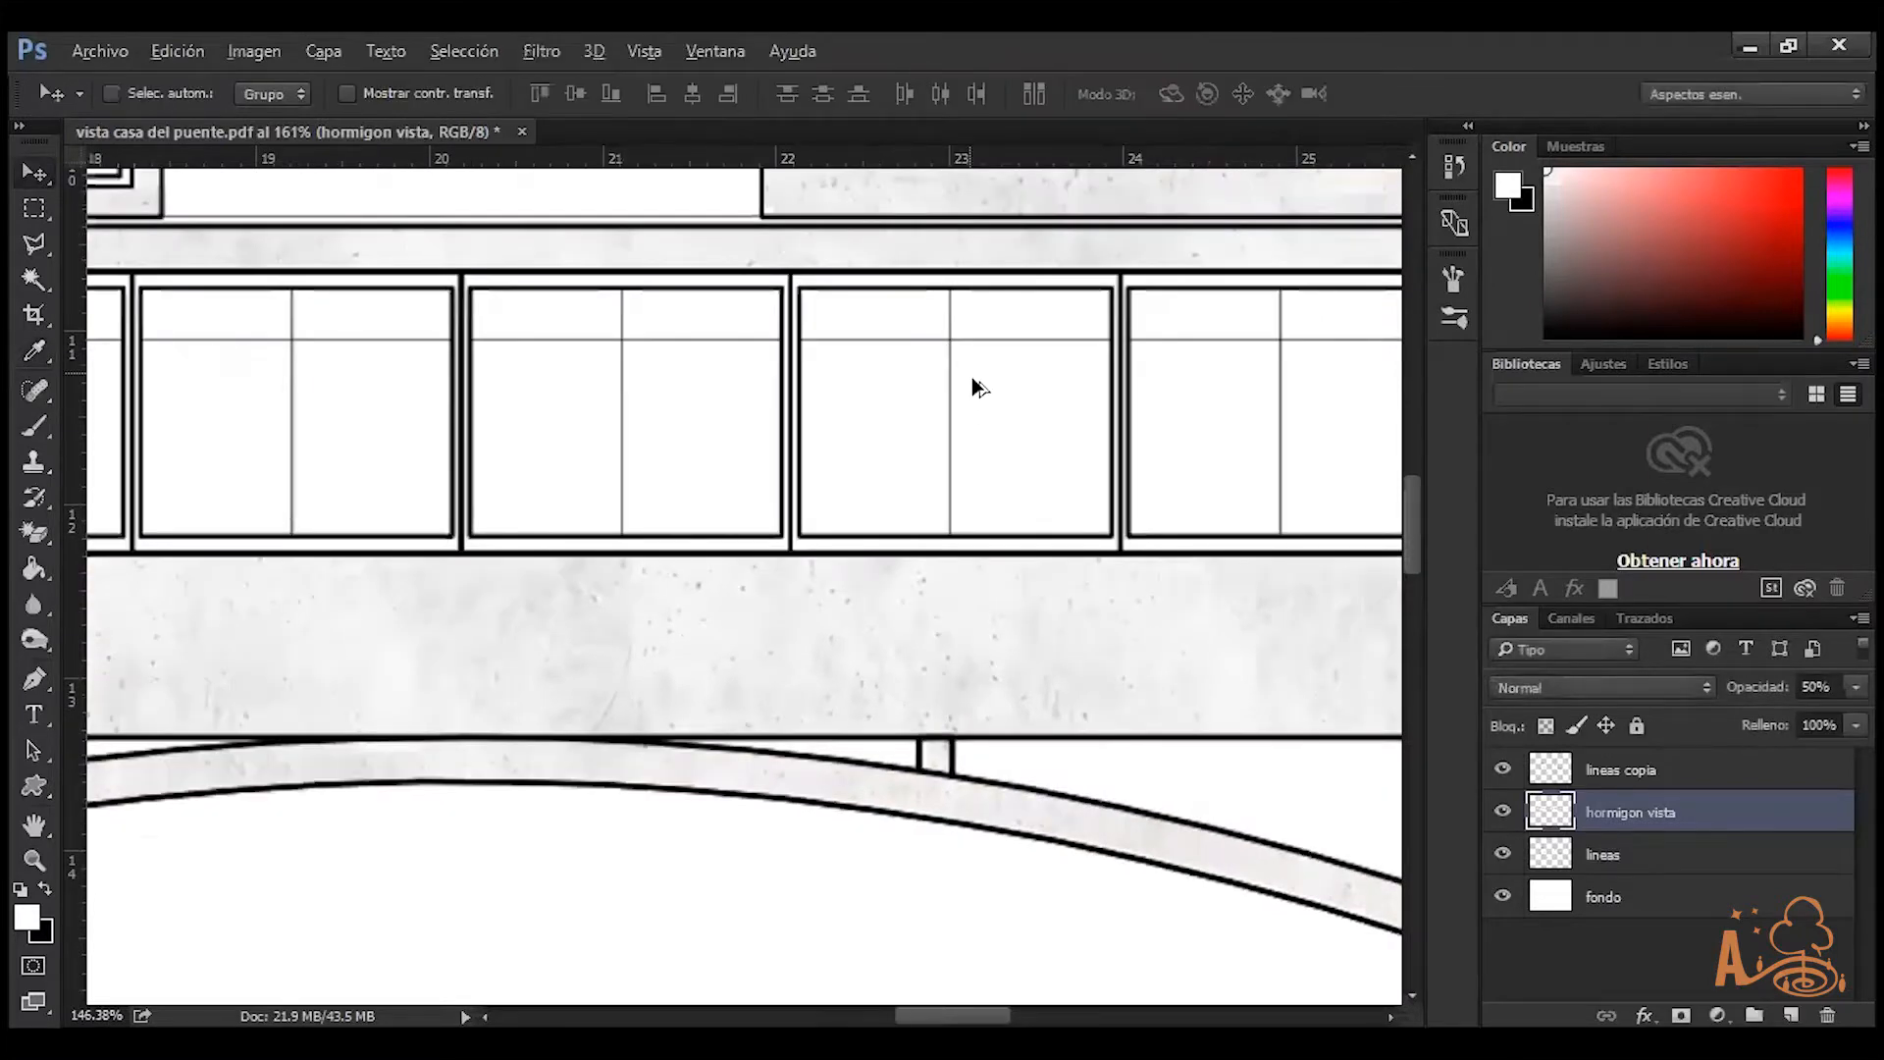
scroll(971, 377, "down", 5)
scroll(986, 347, "down", 1)
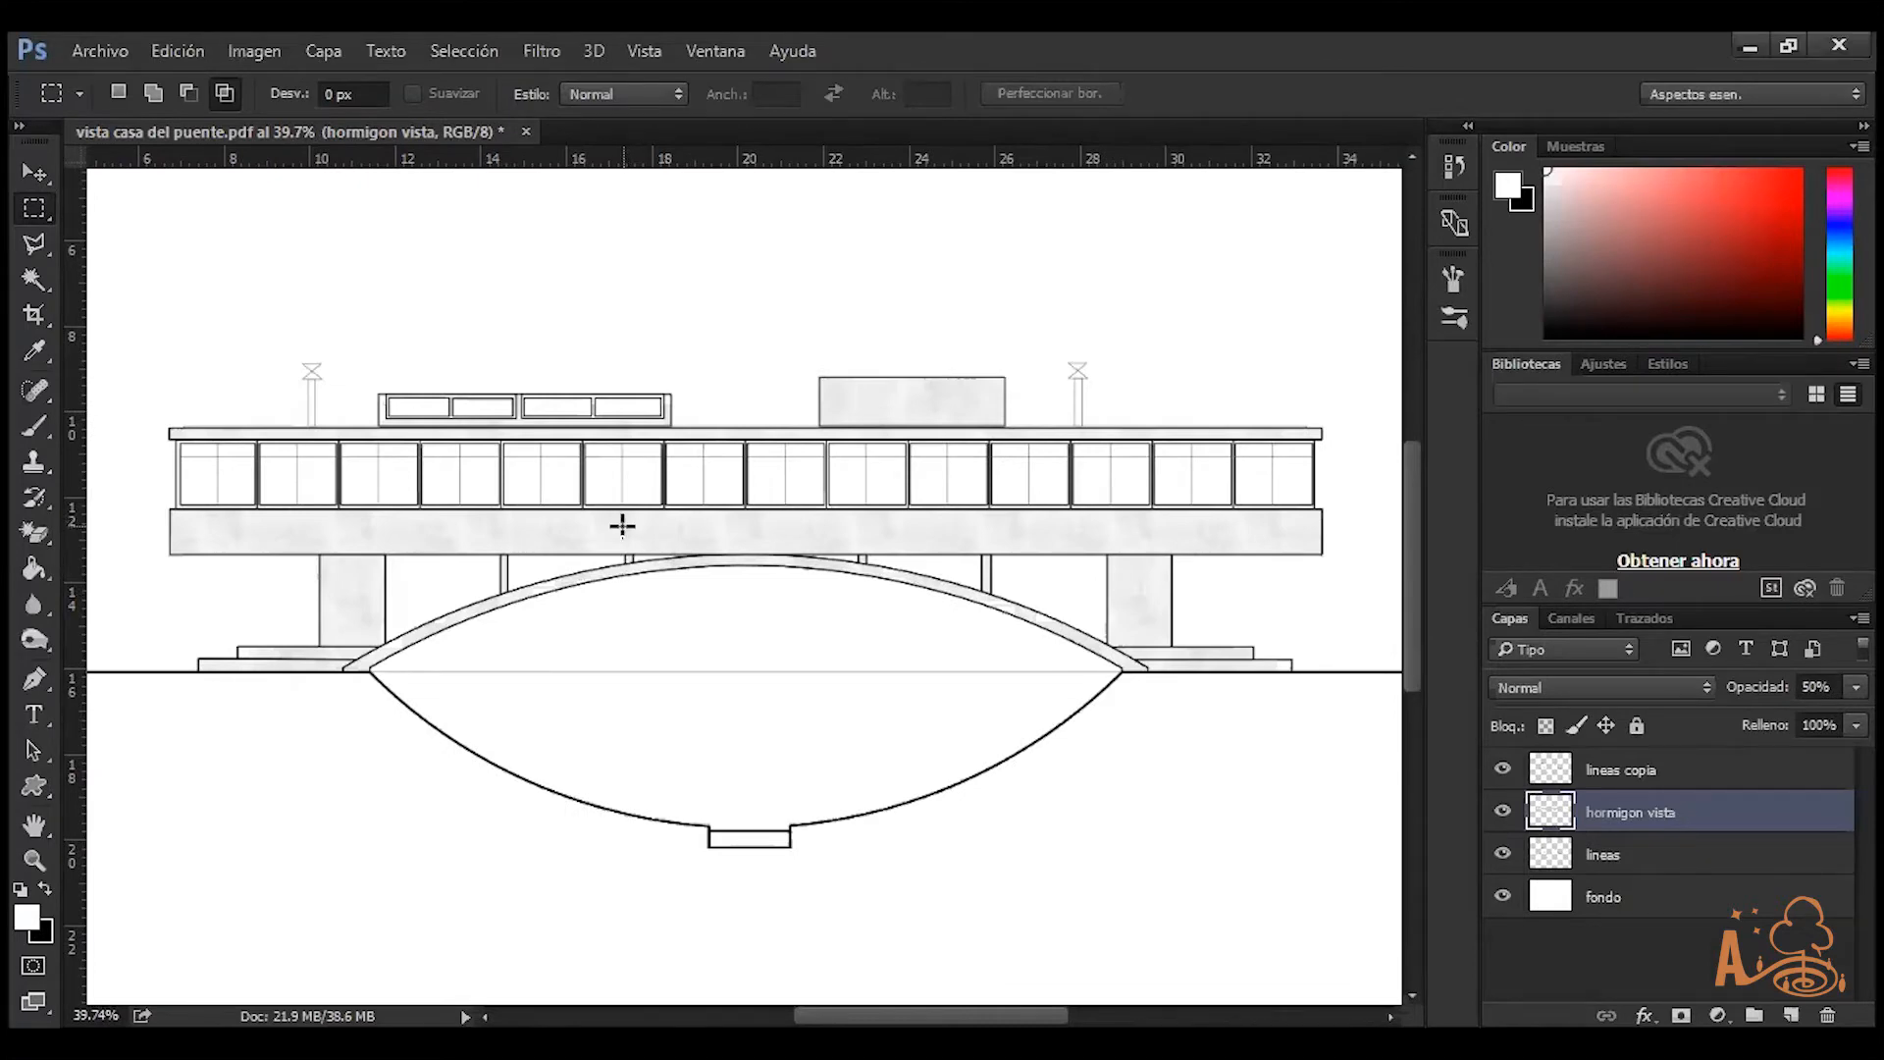
scroll(498, 476, "up", 5)
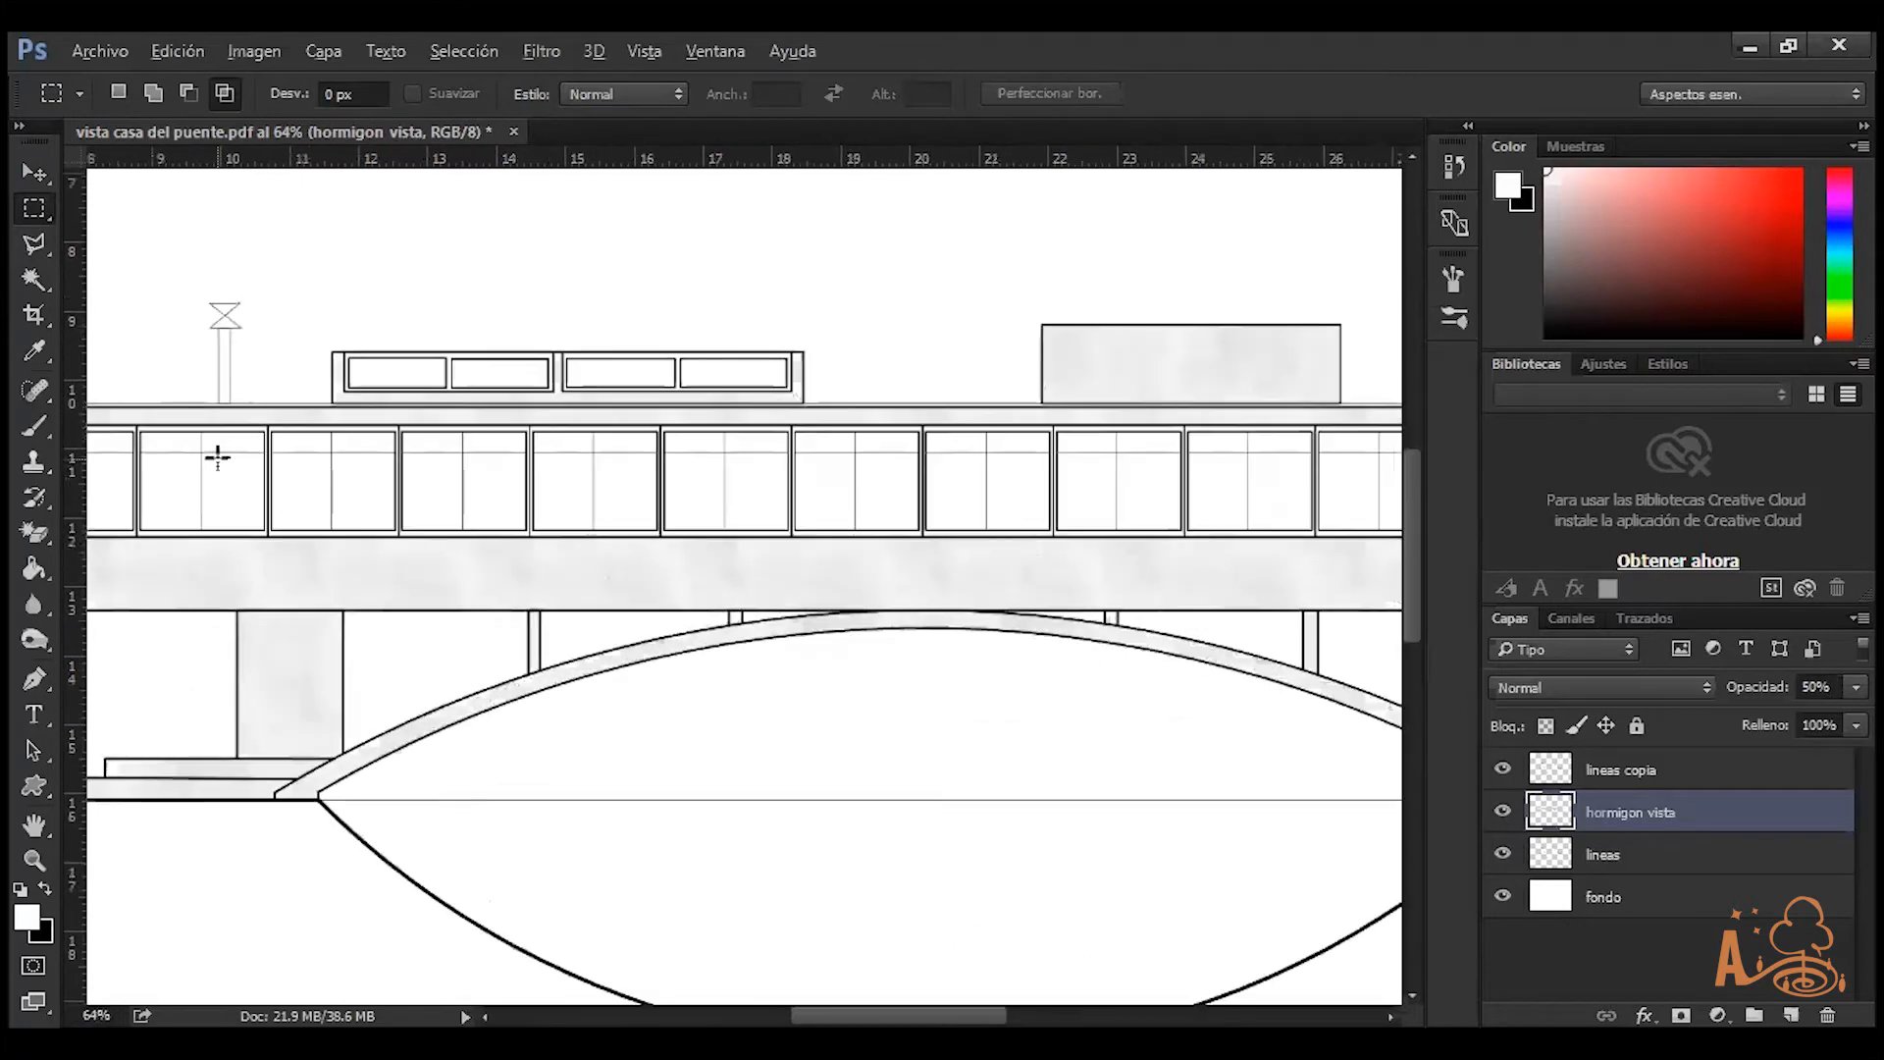
scroll(239, 456, "down", 2)
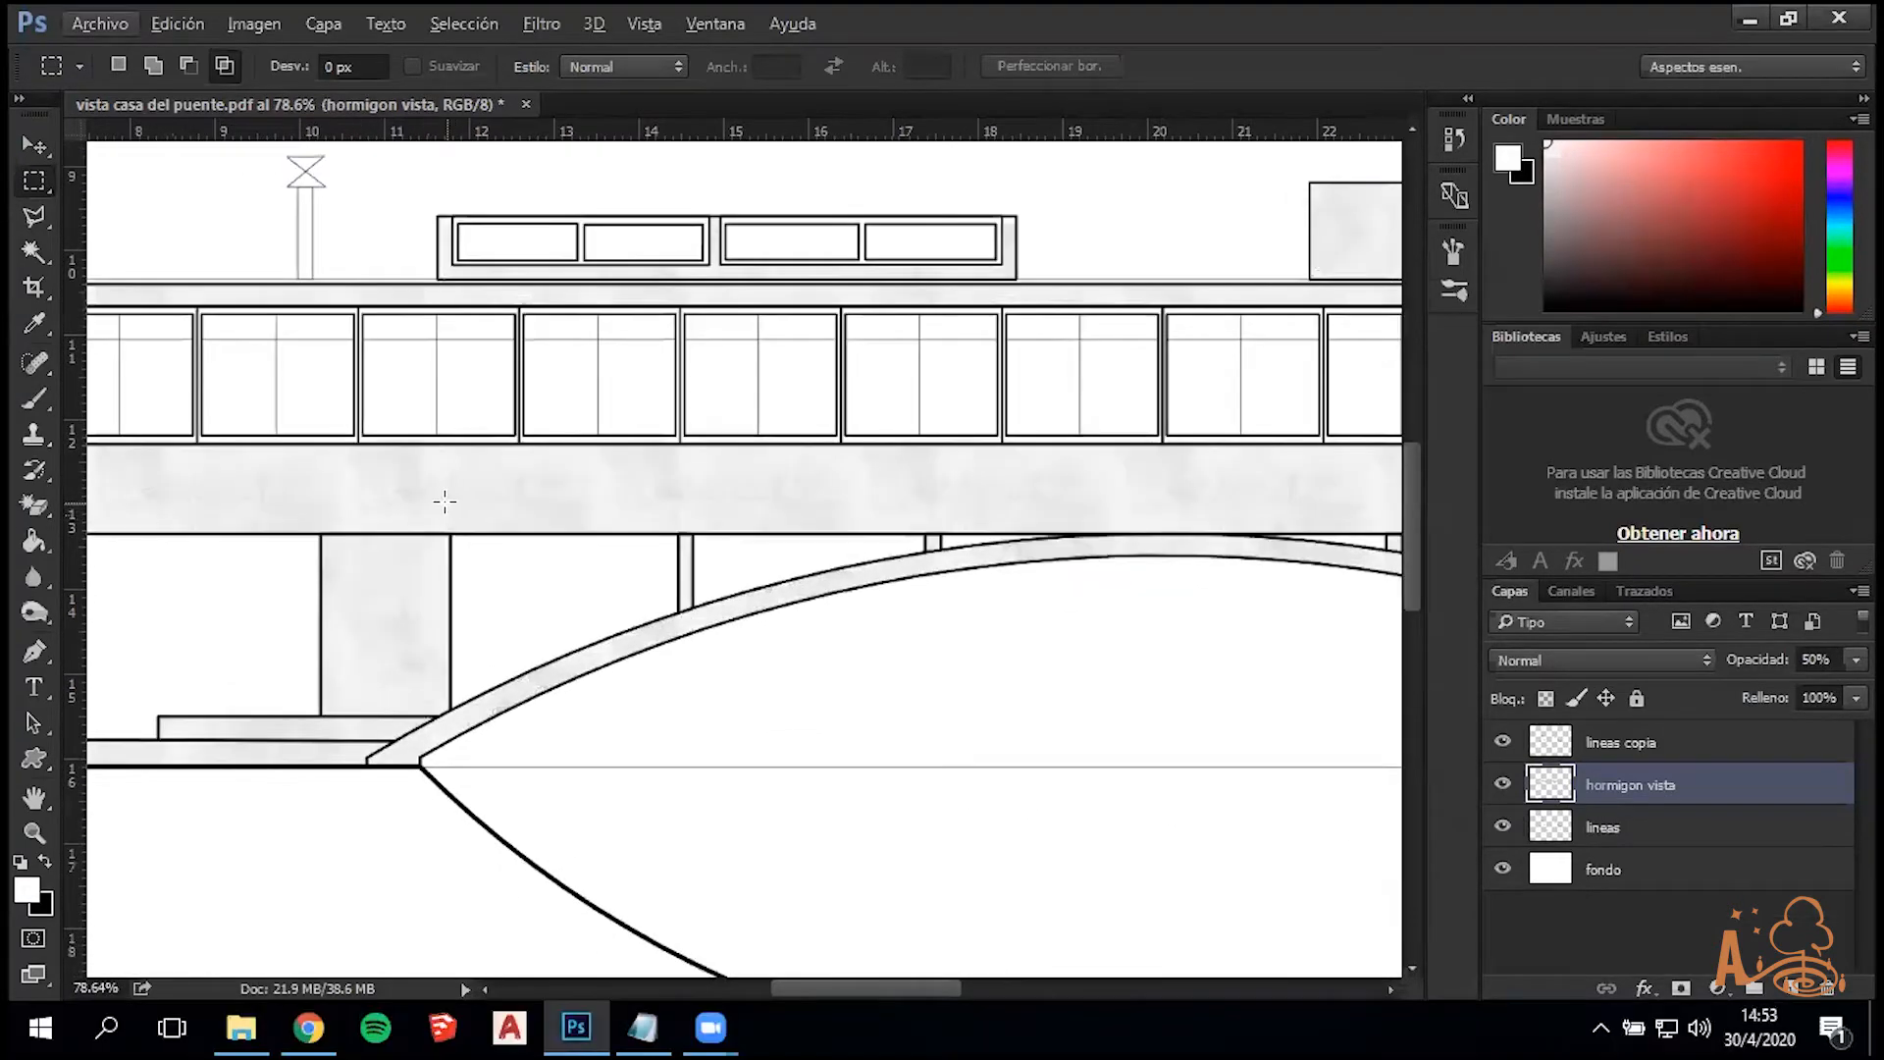
scroll(195, 399, "up", 2)
scroll(144, 299, "up", 2)
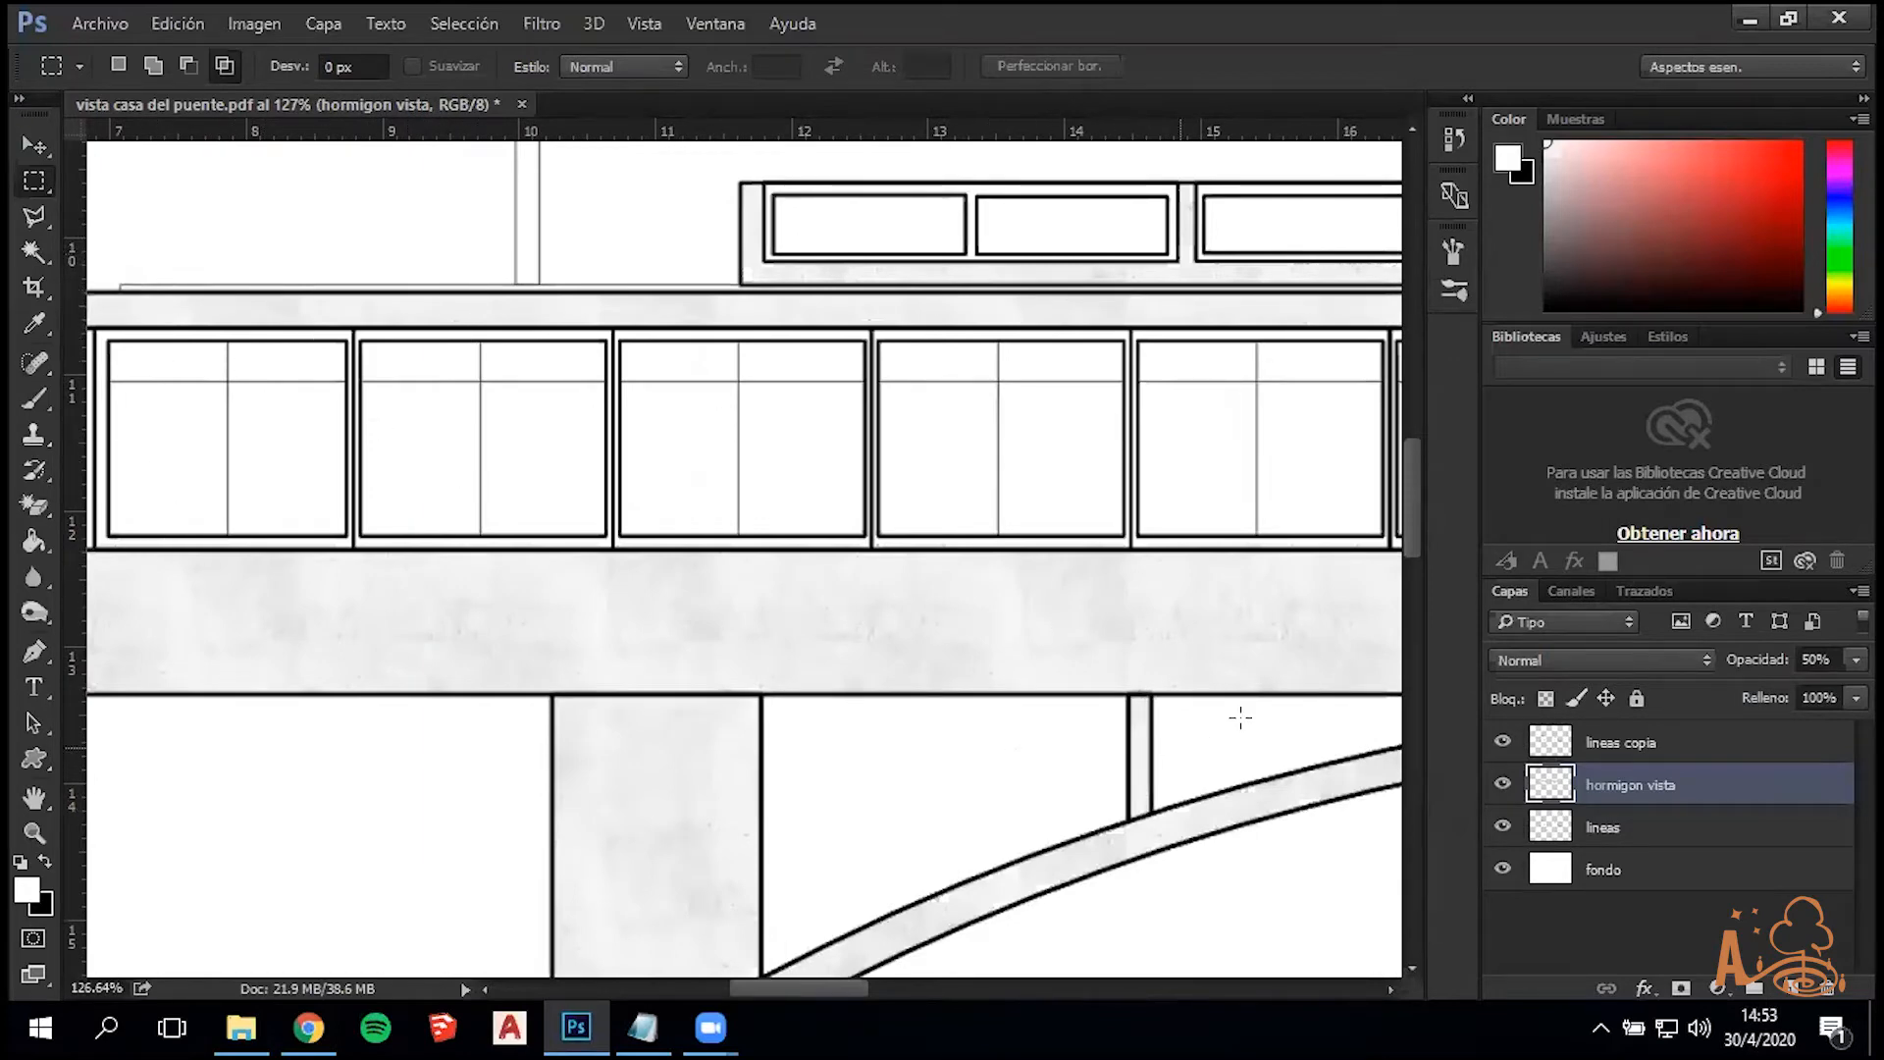
scroll(1182, 740, "down", 4)
left_click_drag(797, 981, 934, 975)
scroll(699, 721, "down", 2)
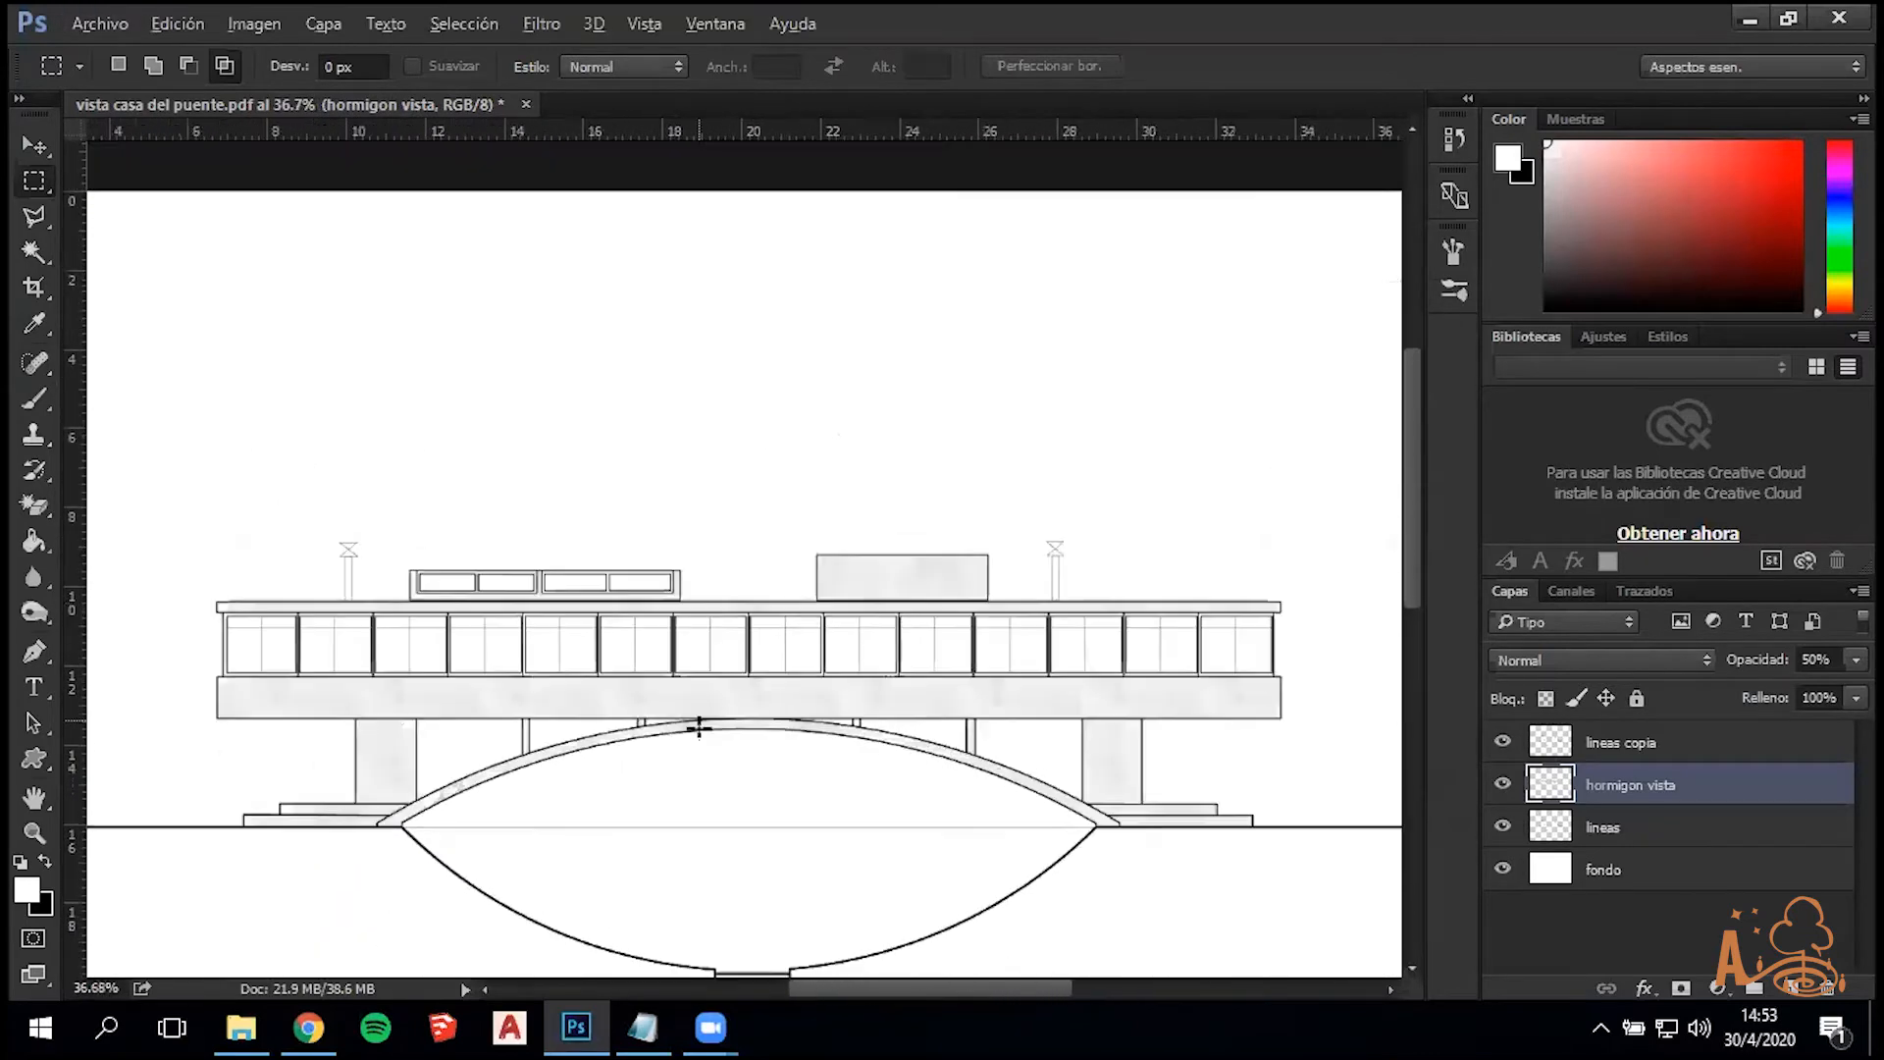
scroll(736, 761, "down", 1)
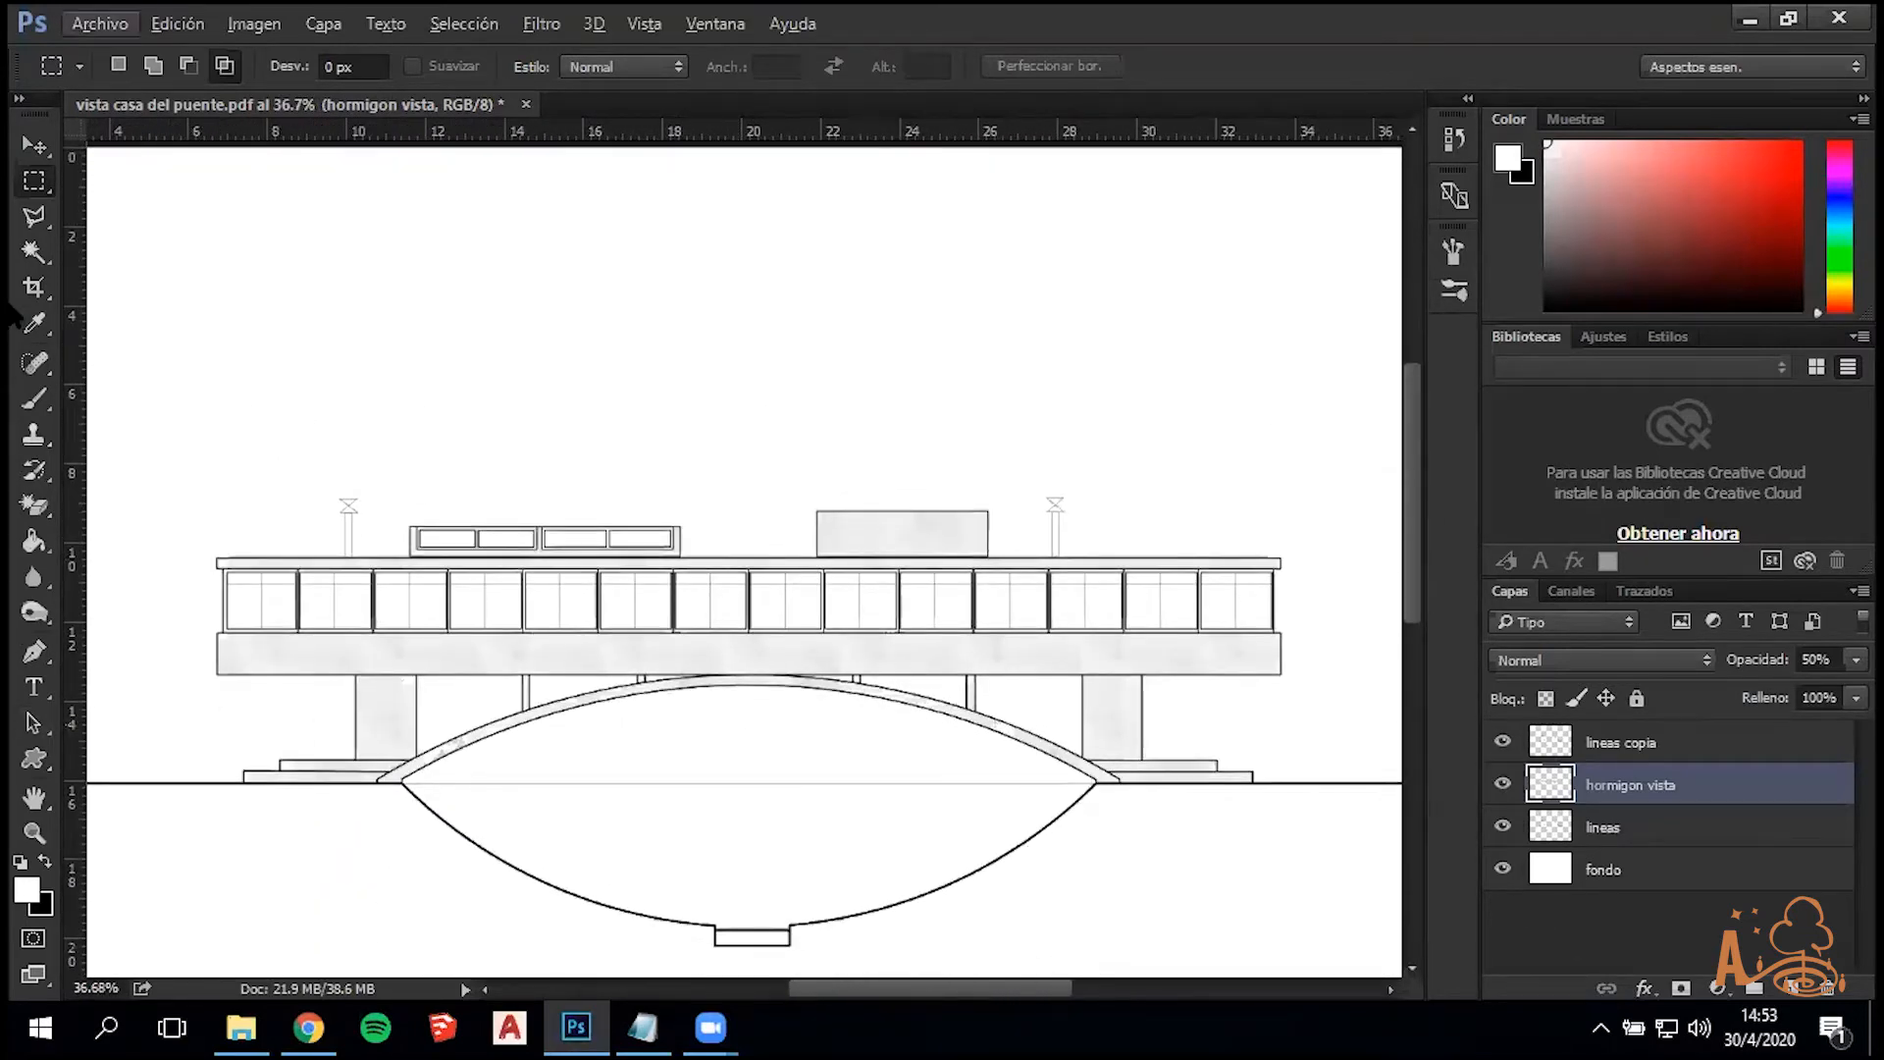
Choose the Magic Wand tool and set its tolerance to 50 for selecting the window areas
left_click(34, 252)
scroll(263, 667, "up", 6)
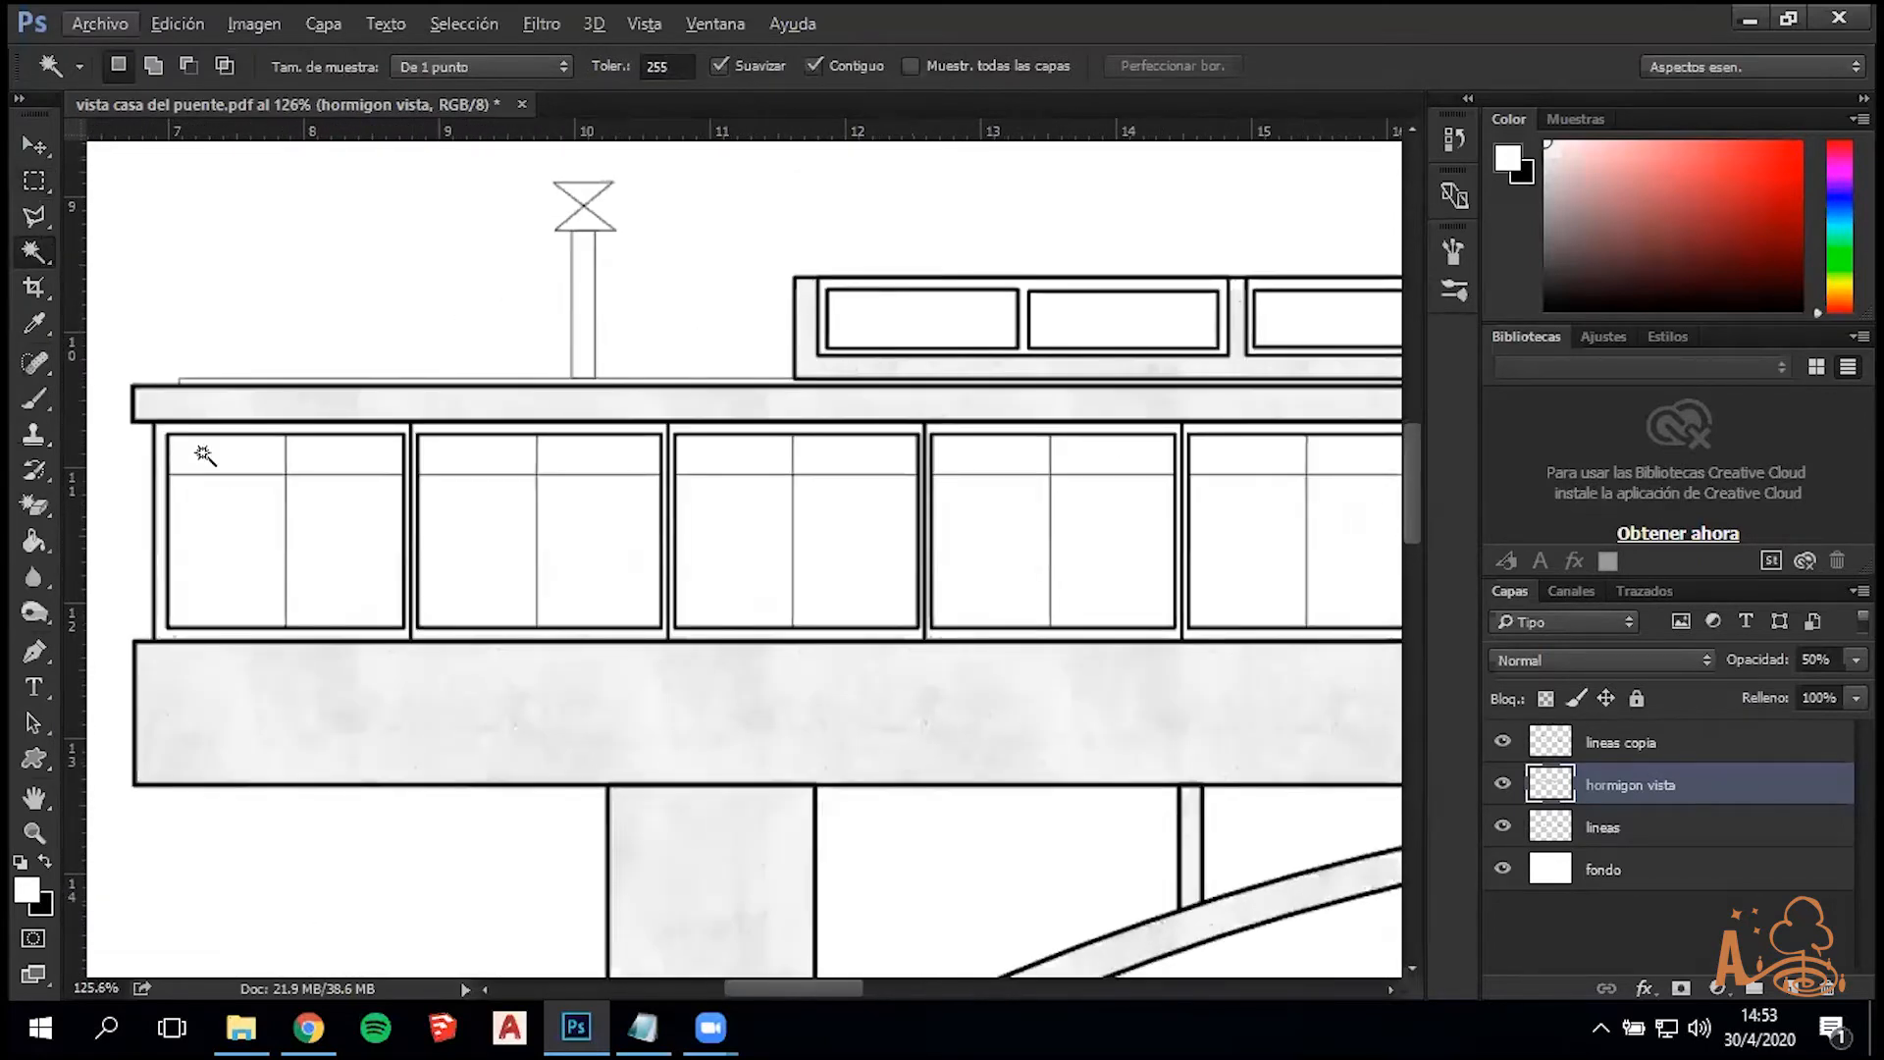
right_click(30, 253)
left_click(29, 256)
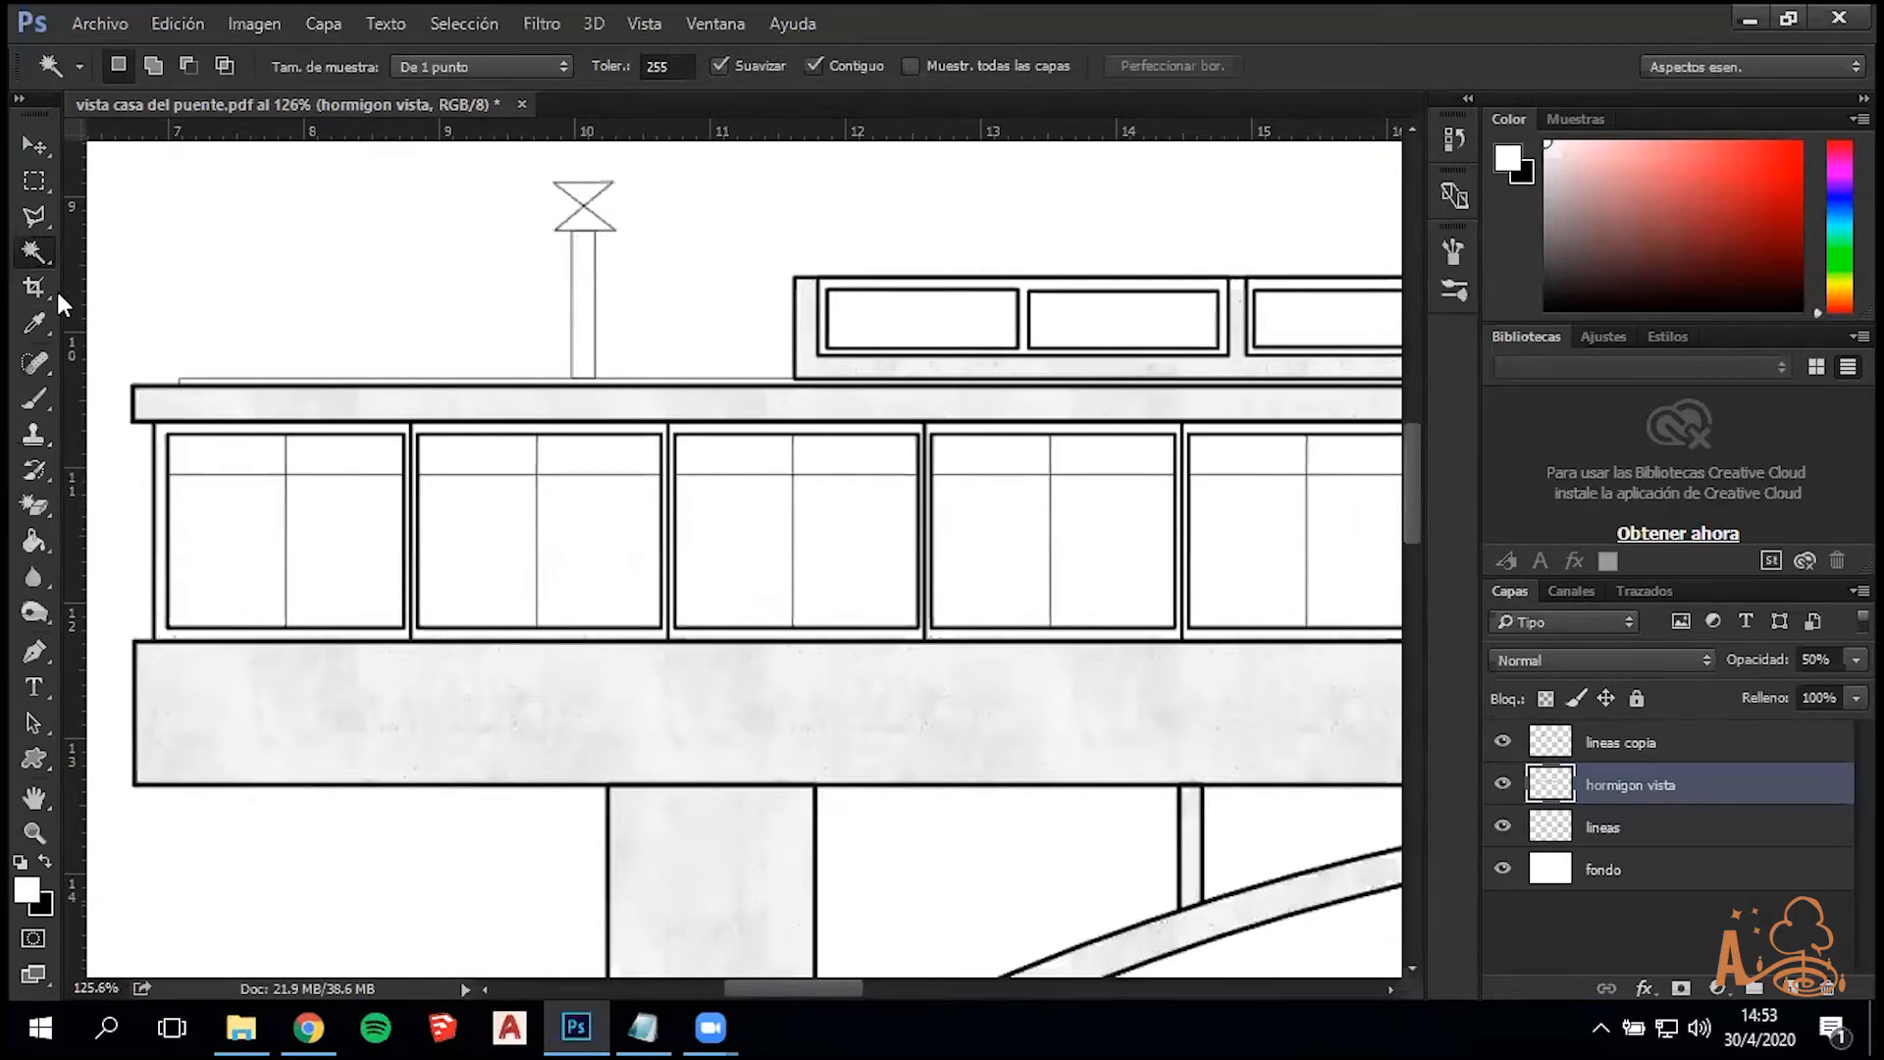
left_click(692, 66)
type("50")
key("Return")
left_click(227, 550)
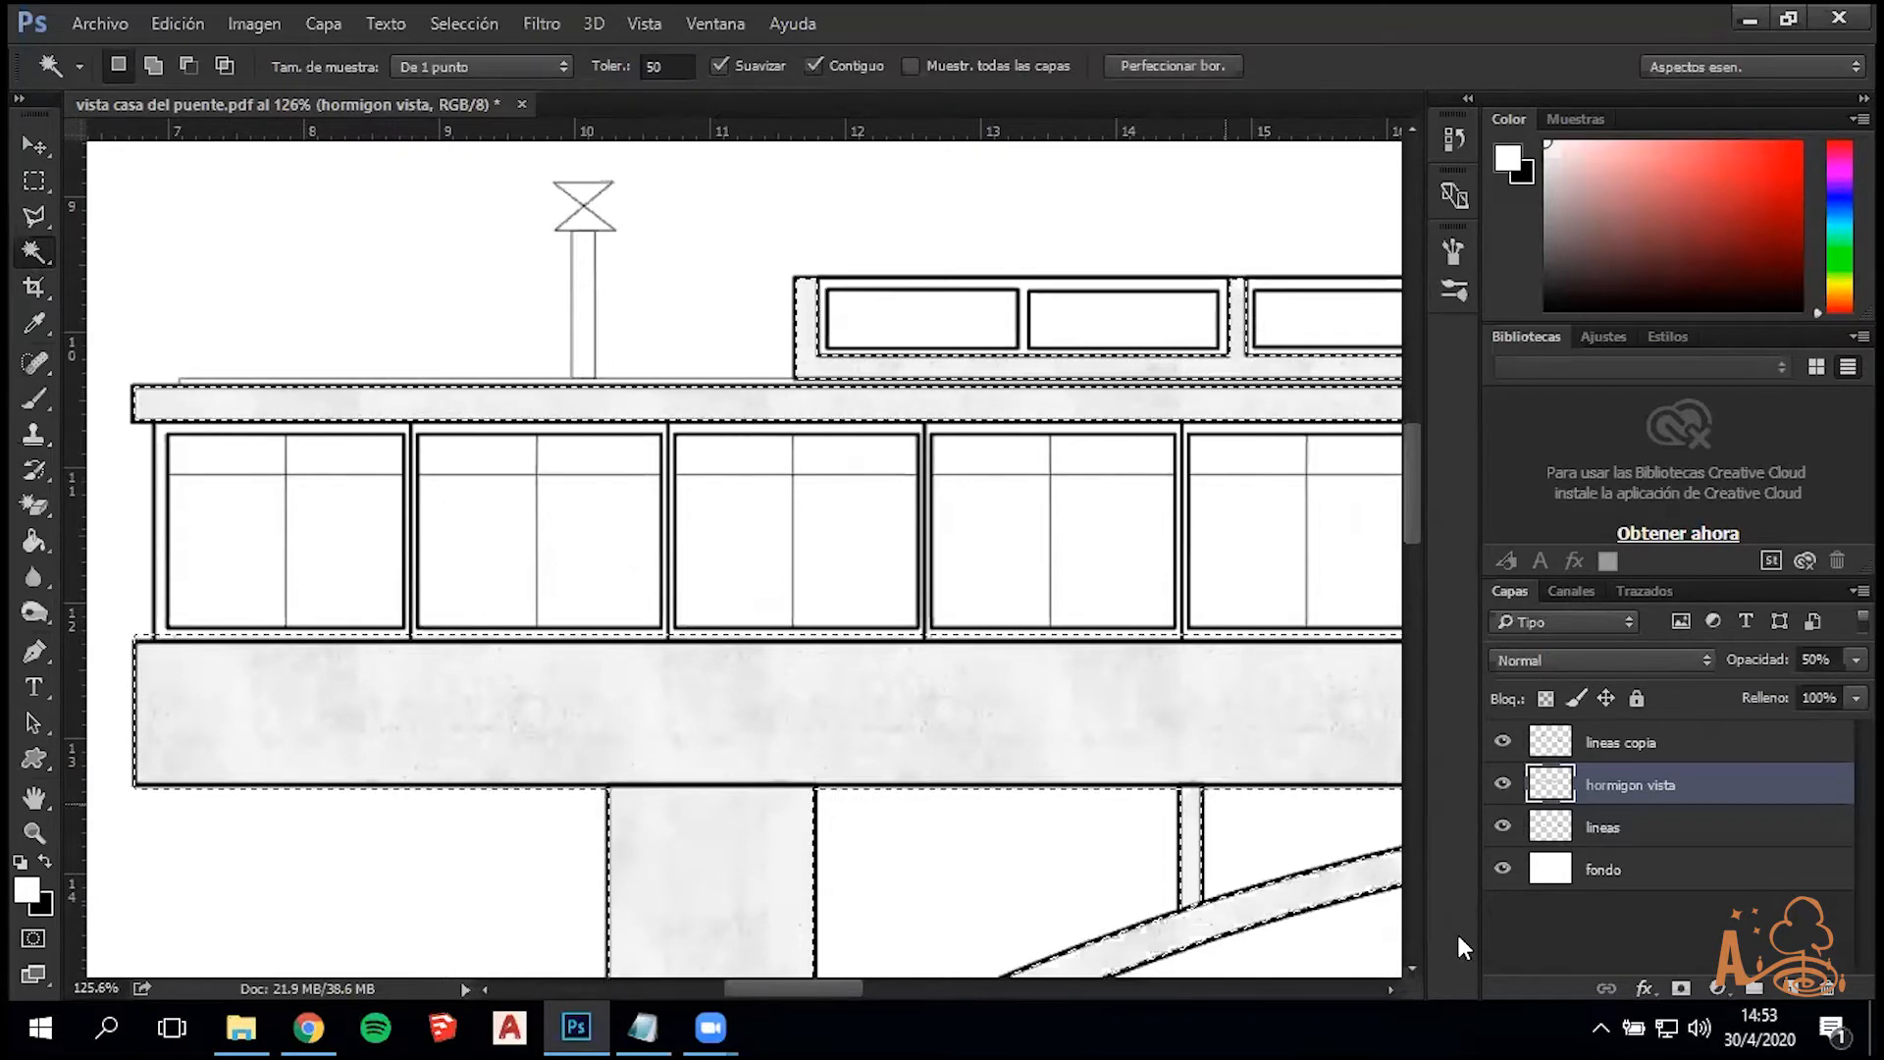
key("ctrl+d")
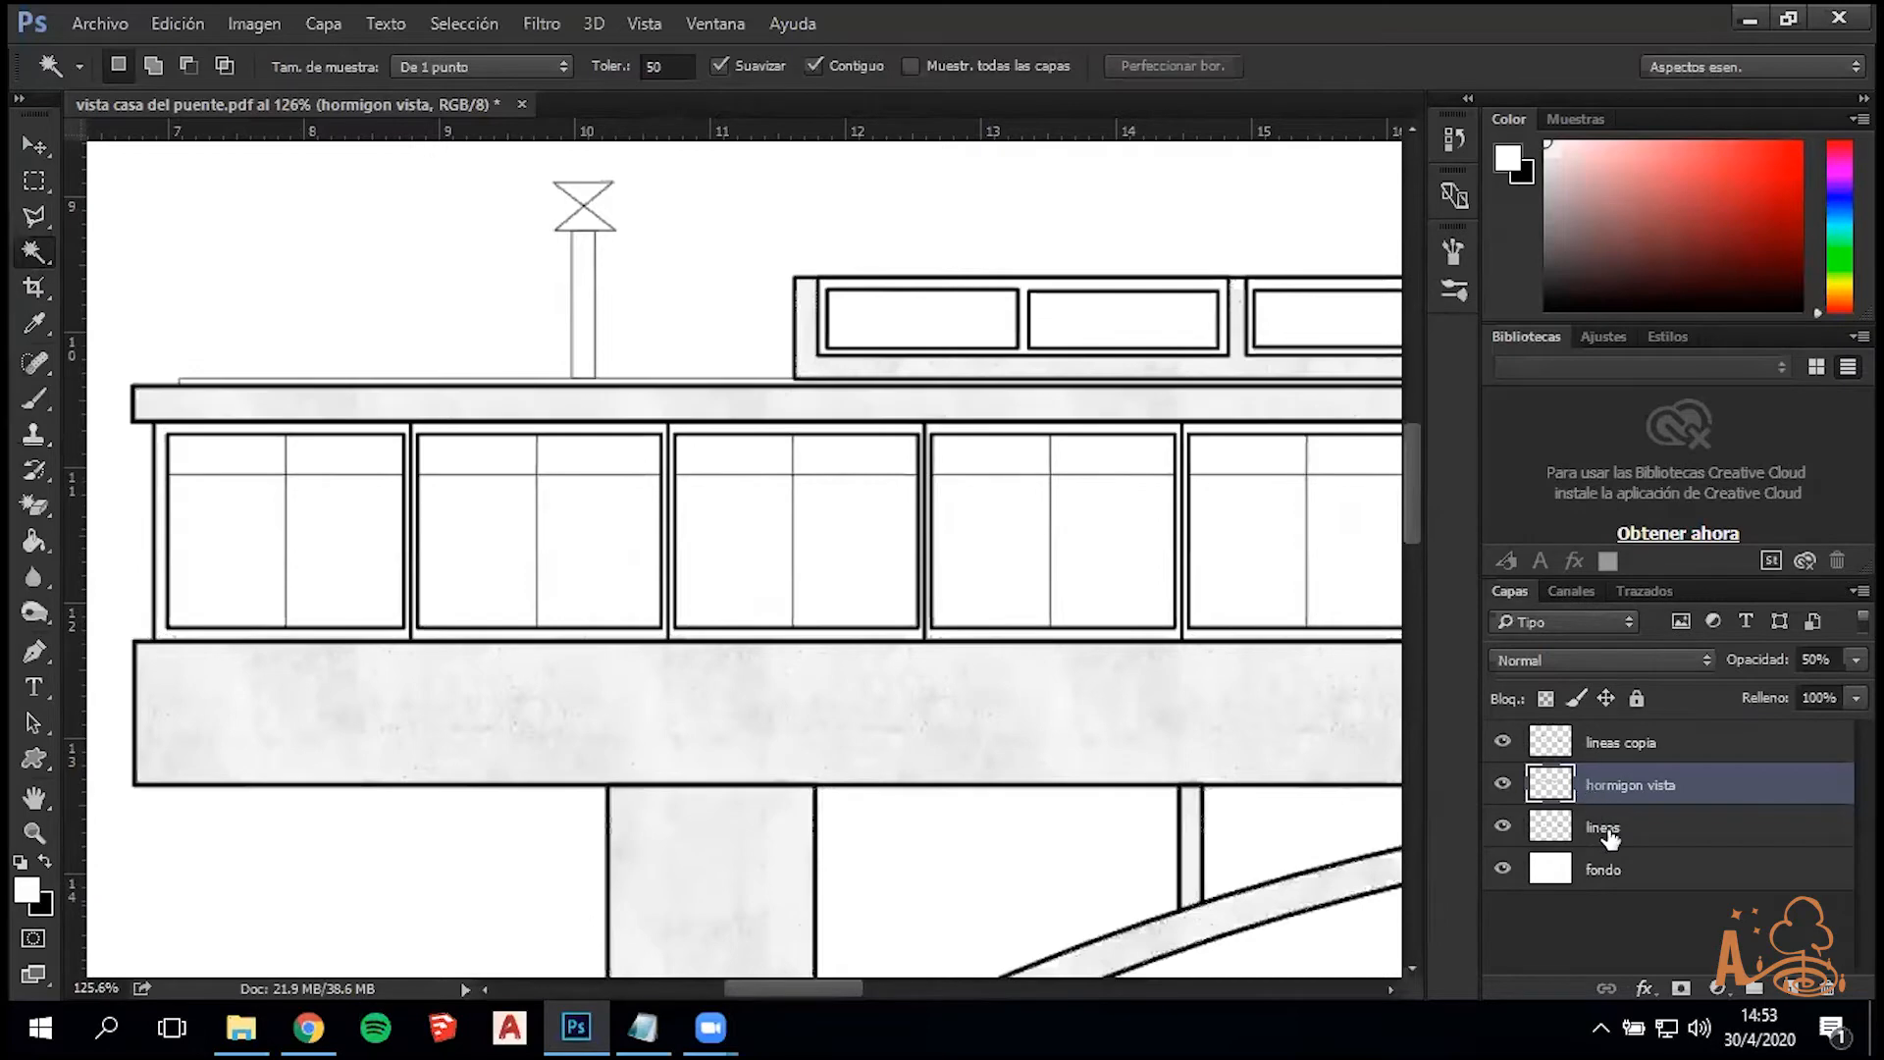
left_click(1609, 834)
left_click(1614, 747)
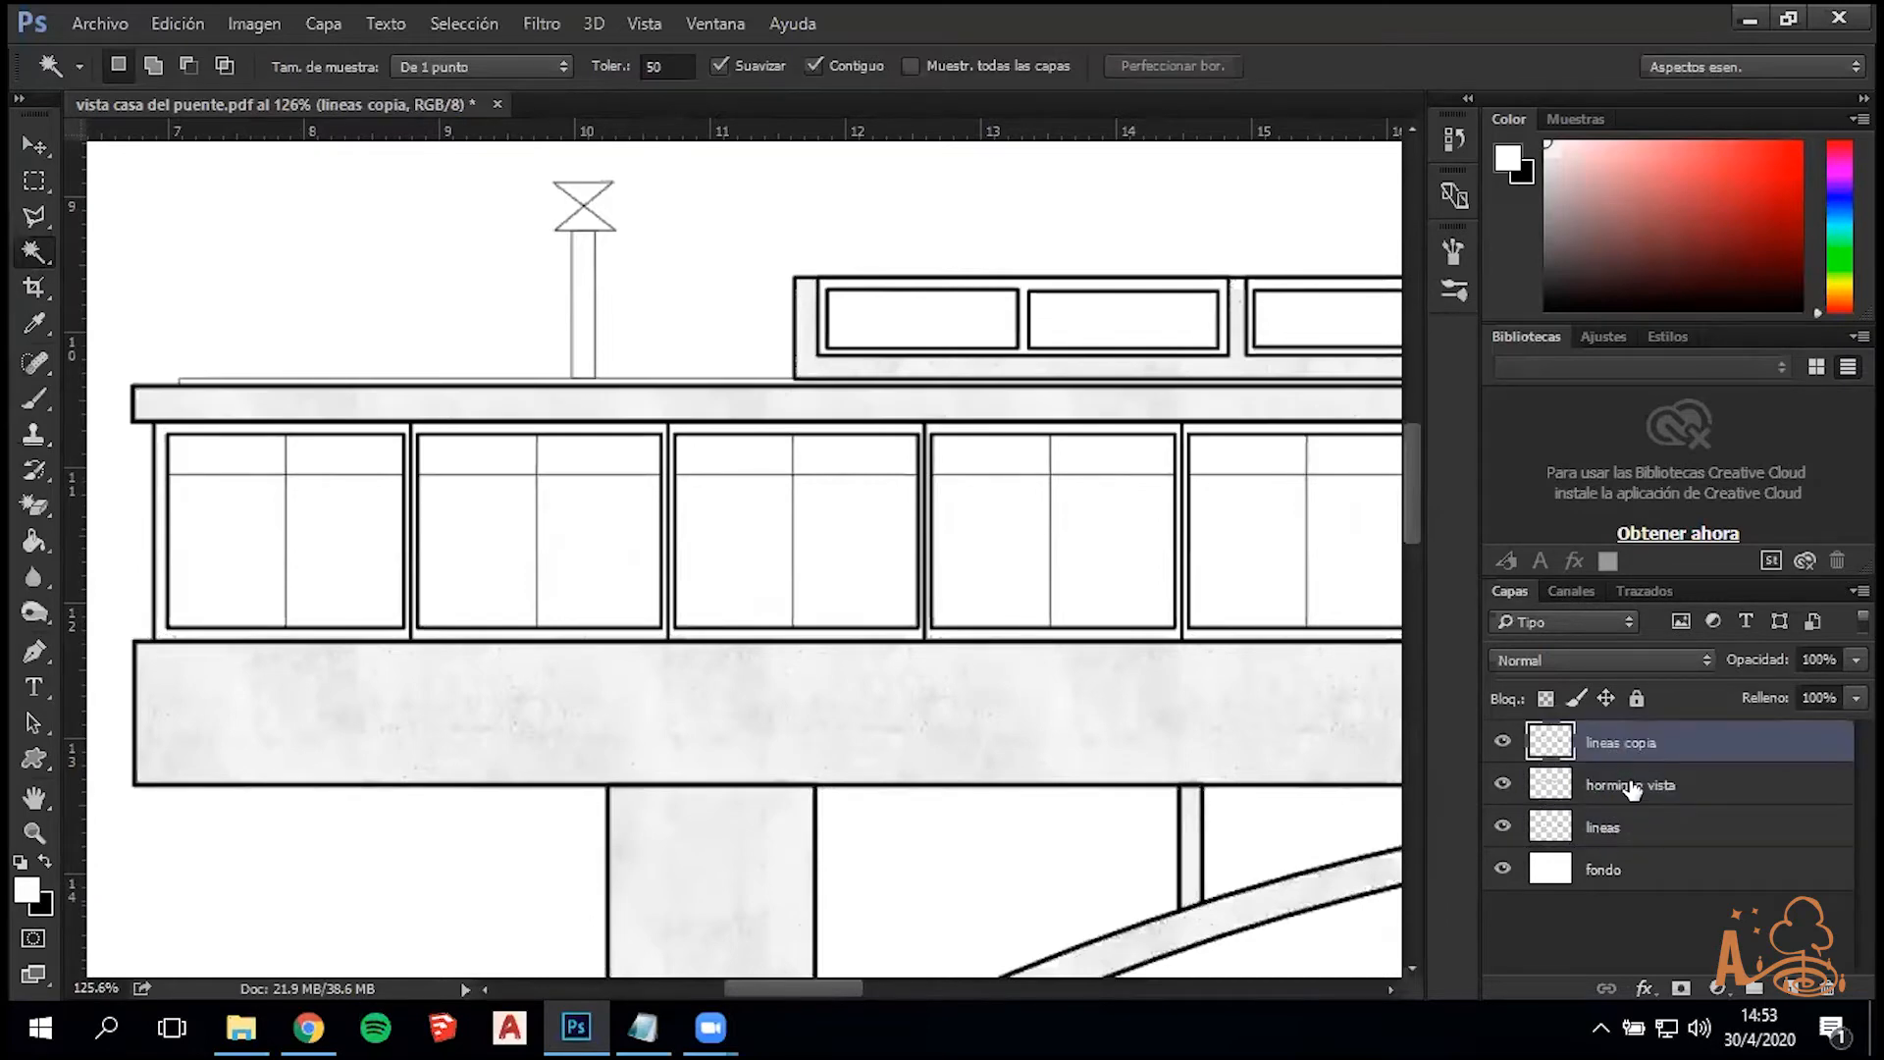
left_click(1632, 786)
left_click(736, 552)
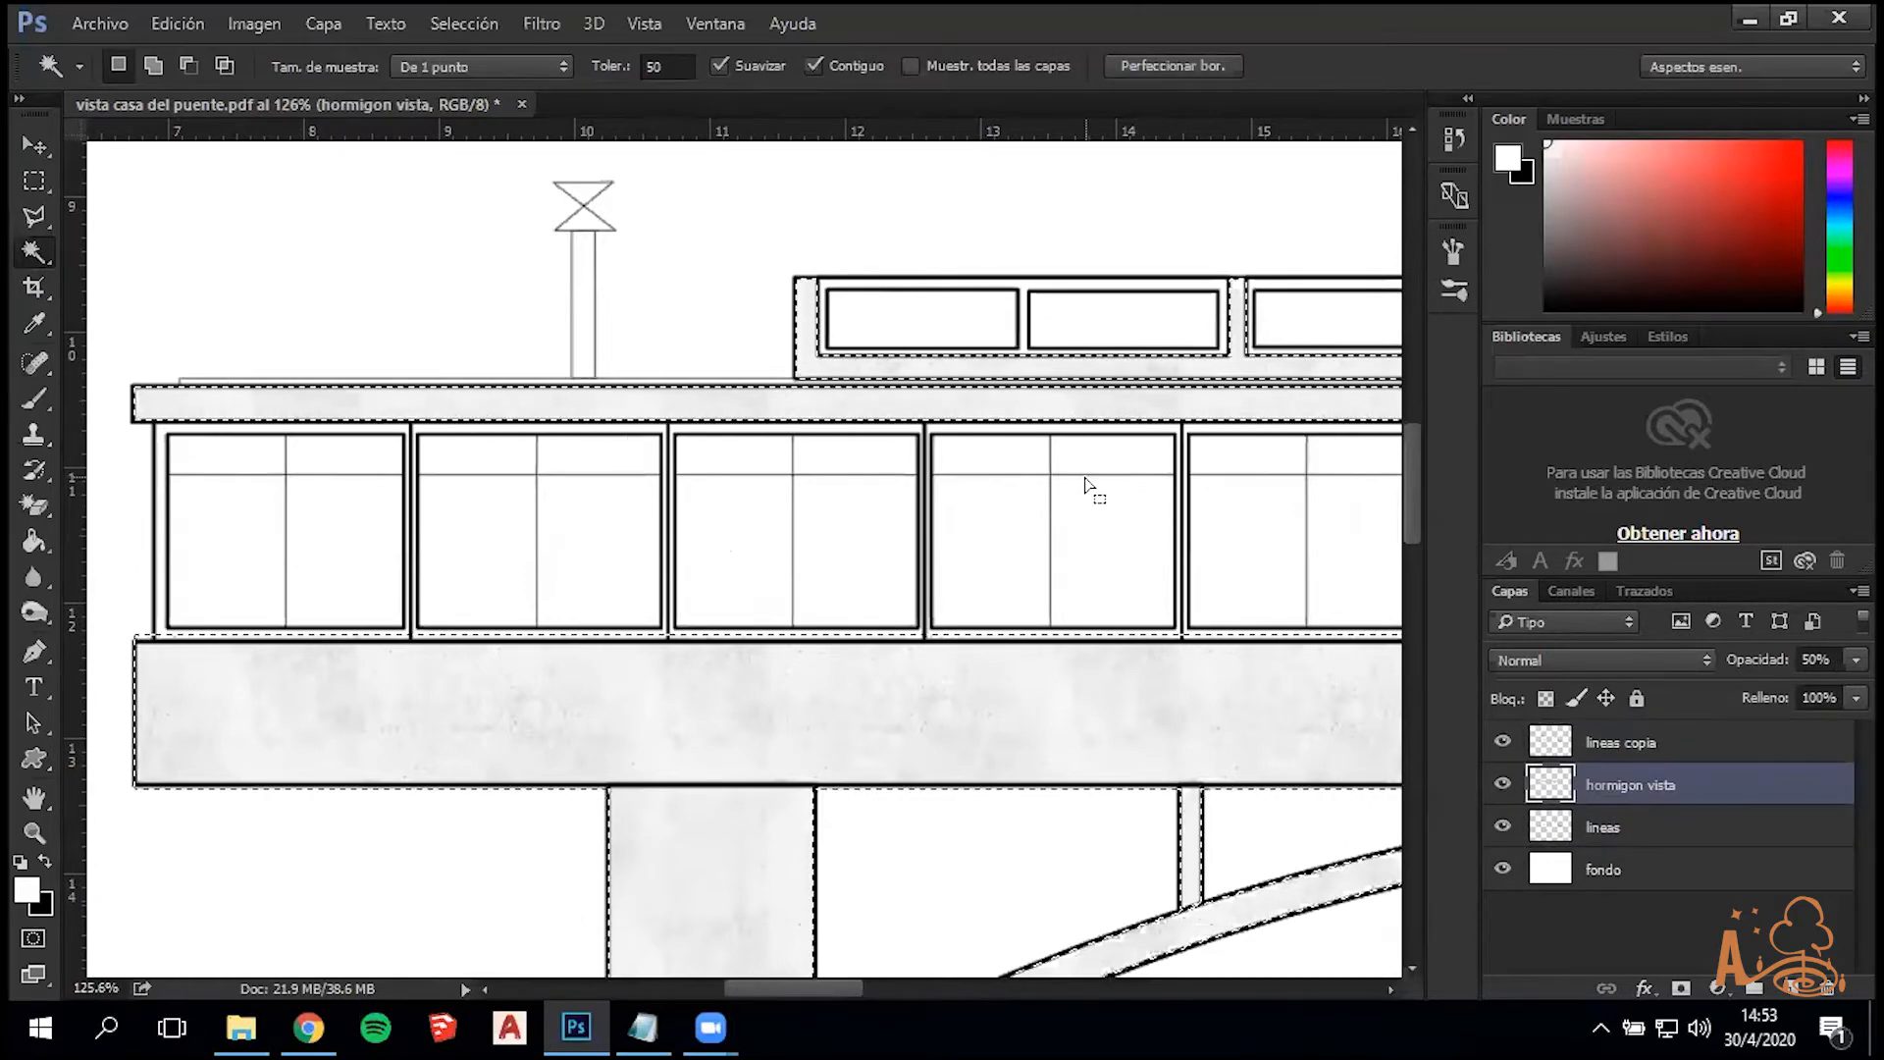
key("ctrl+d")
On the lineas copia layer, select all glass panes of the facade's first two windows from the left end
left_click(1601, 748)
left_click(253, 544)
left_click(367, 461)
left_click(269, 462)
left_click(491, 479)
left_click(493, 464)
left_click(572, 469)
left_click(596, 530)
Add the third window's glass panes to the selection, undoing the wrong picks along the way
left_click(747, 555)
left_click(743, 453)
left_click(827, 476, "shift")
left_click(881, 535, "shift")
key("ctrl+alt+z")
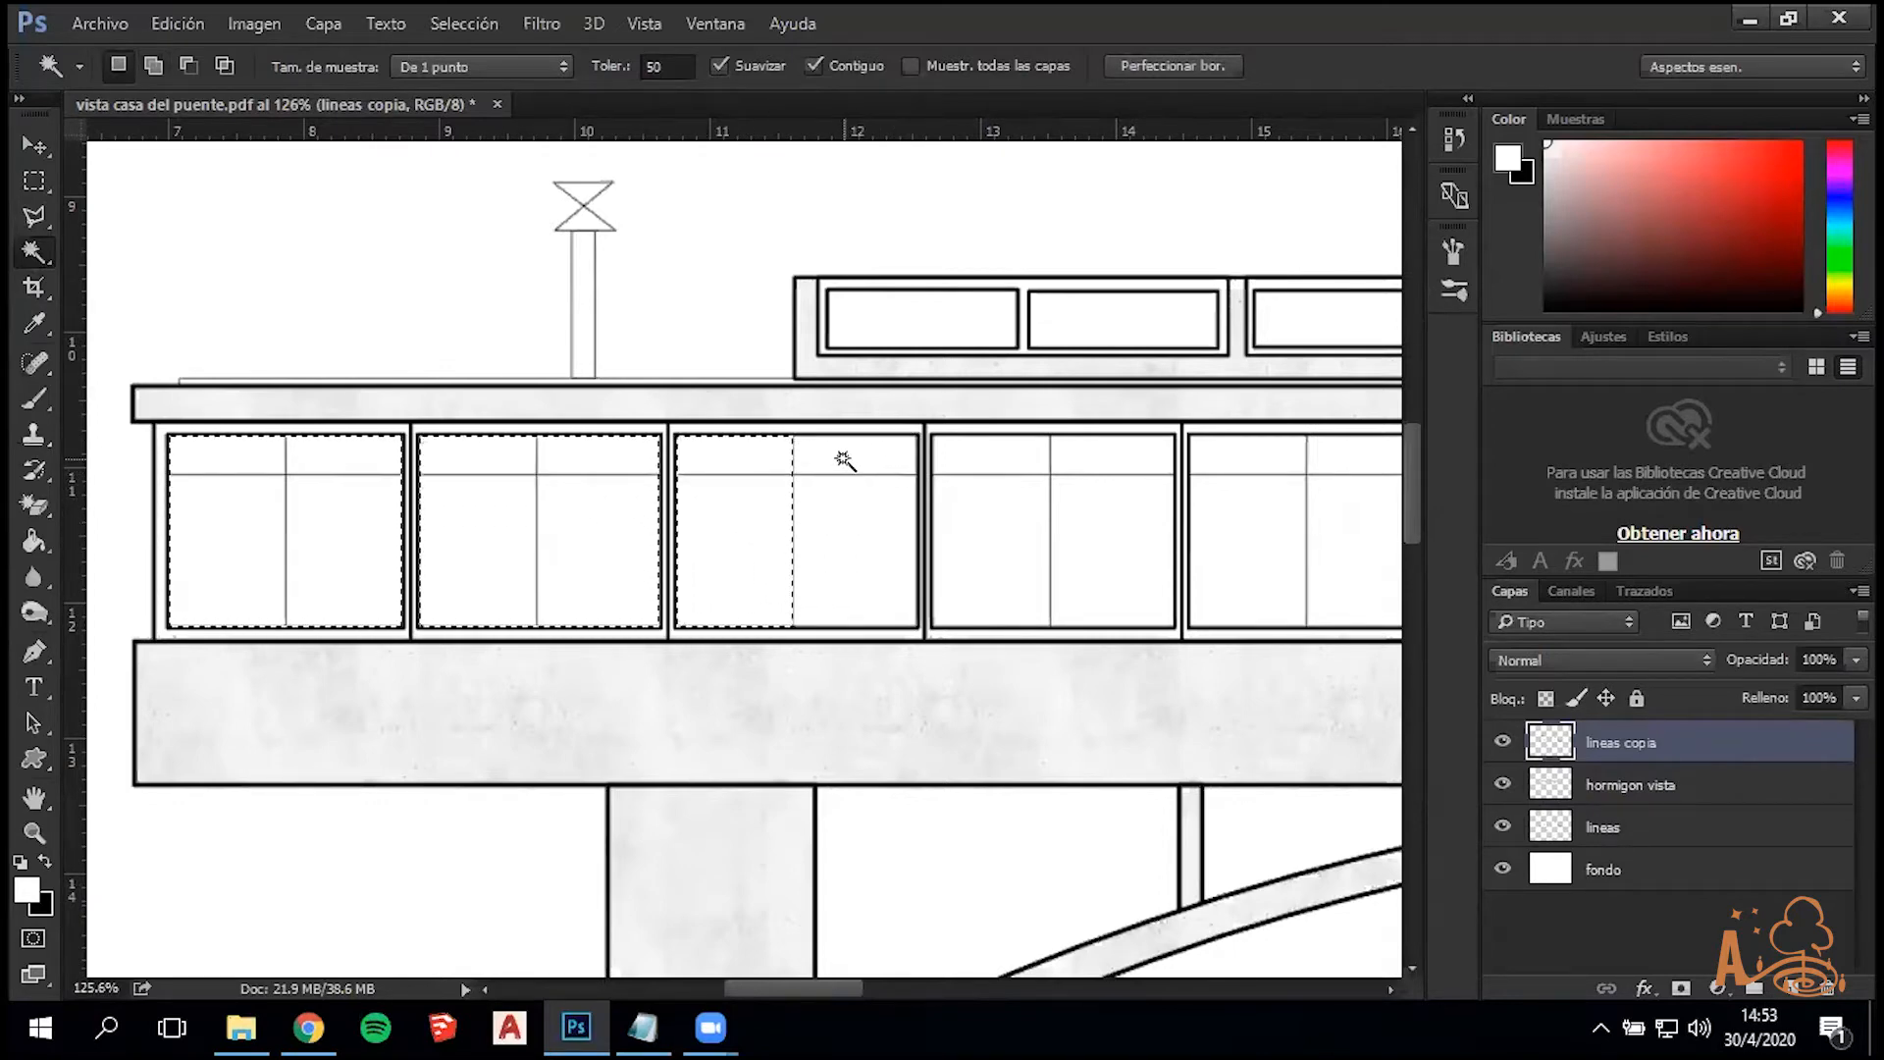
left_click(850, 525, "shift")
Add the upper and lower glass panes of the fourth and fifth facade windows to the selection
left_click(959, 534, "shift")
left_click(990, 468)
left_click(1109, 457)
left_click(1092, 531)
left_click(1242, 546)
left_click(1236, 456, "shift")
left_click(1317, 522, "shift")
left_click(1316, 459, "shift")
Add the glass panes of the sixth and seventh facade windows and begin the eighth window's panes
left_click_drag(845, 986, 987, 986)
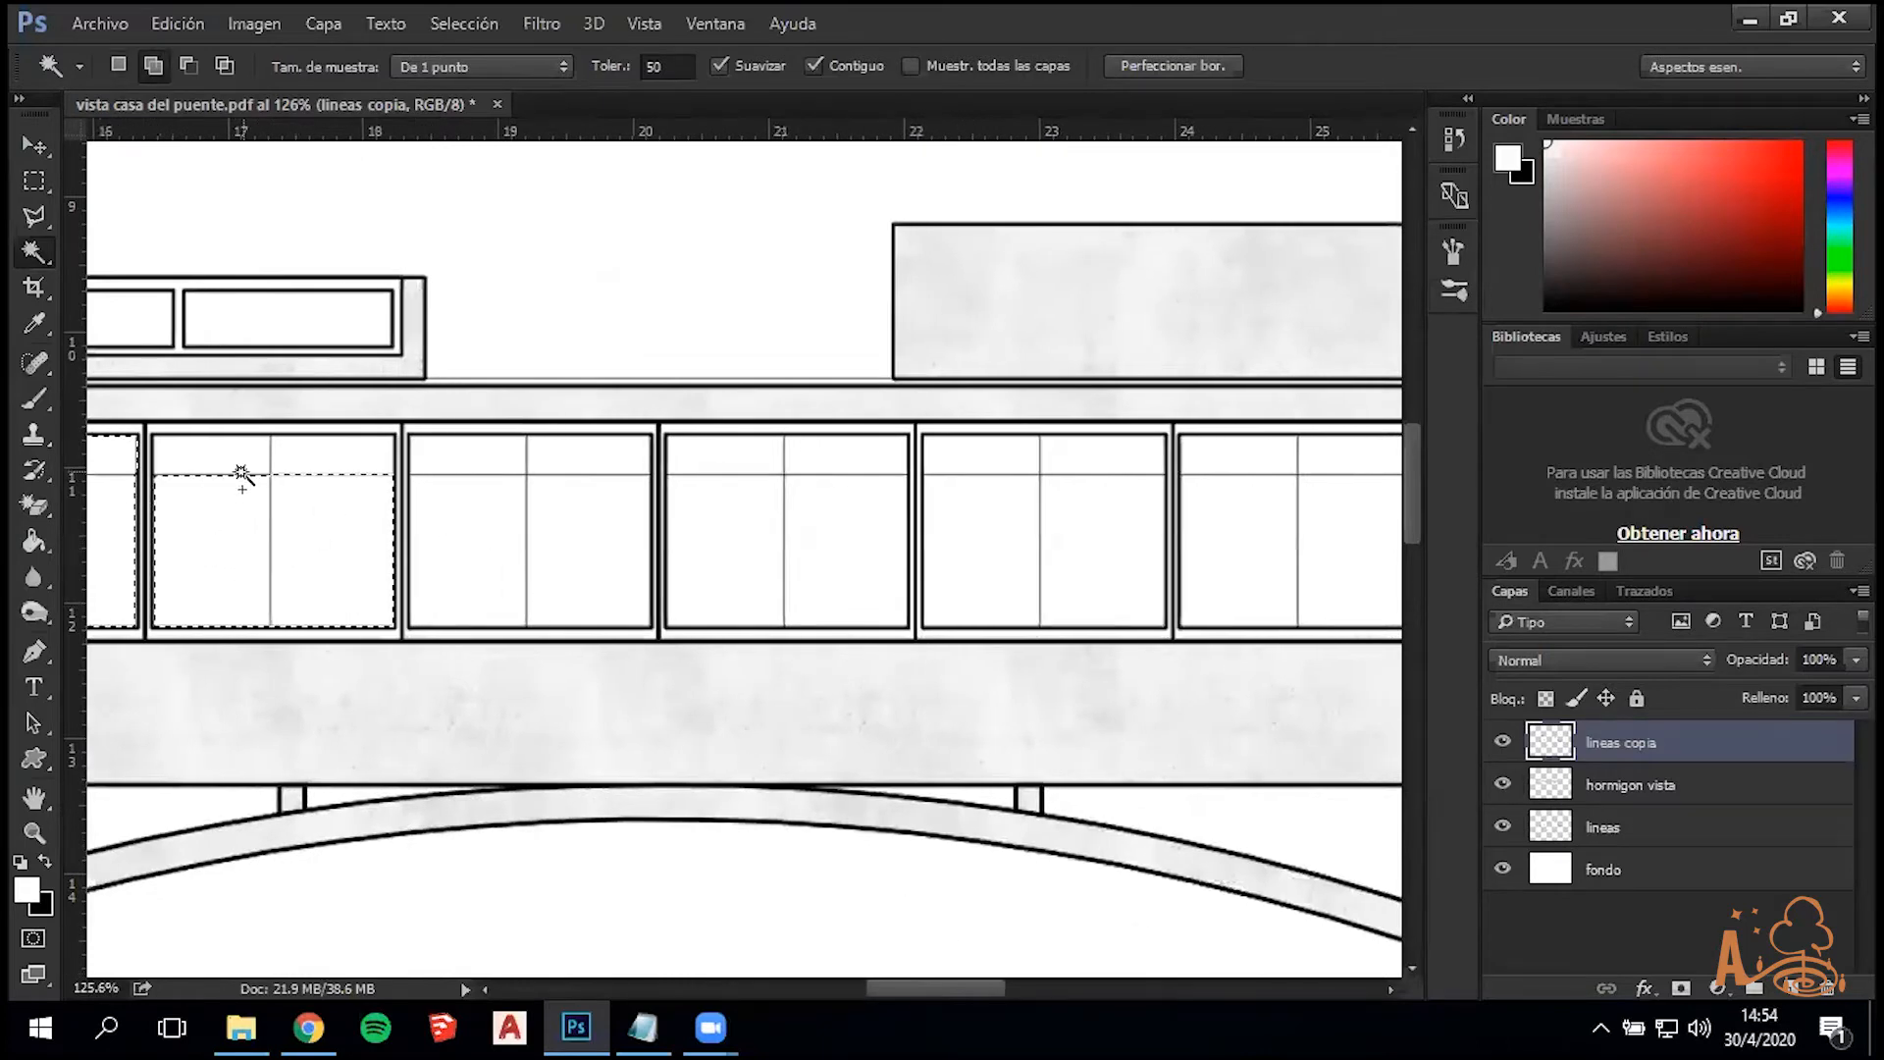
left_click(569, 452, "shift")
left_click_drag(855, 506, 499, 516)
left_click(404, 530, "shift")
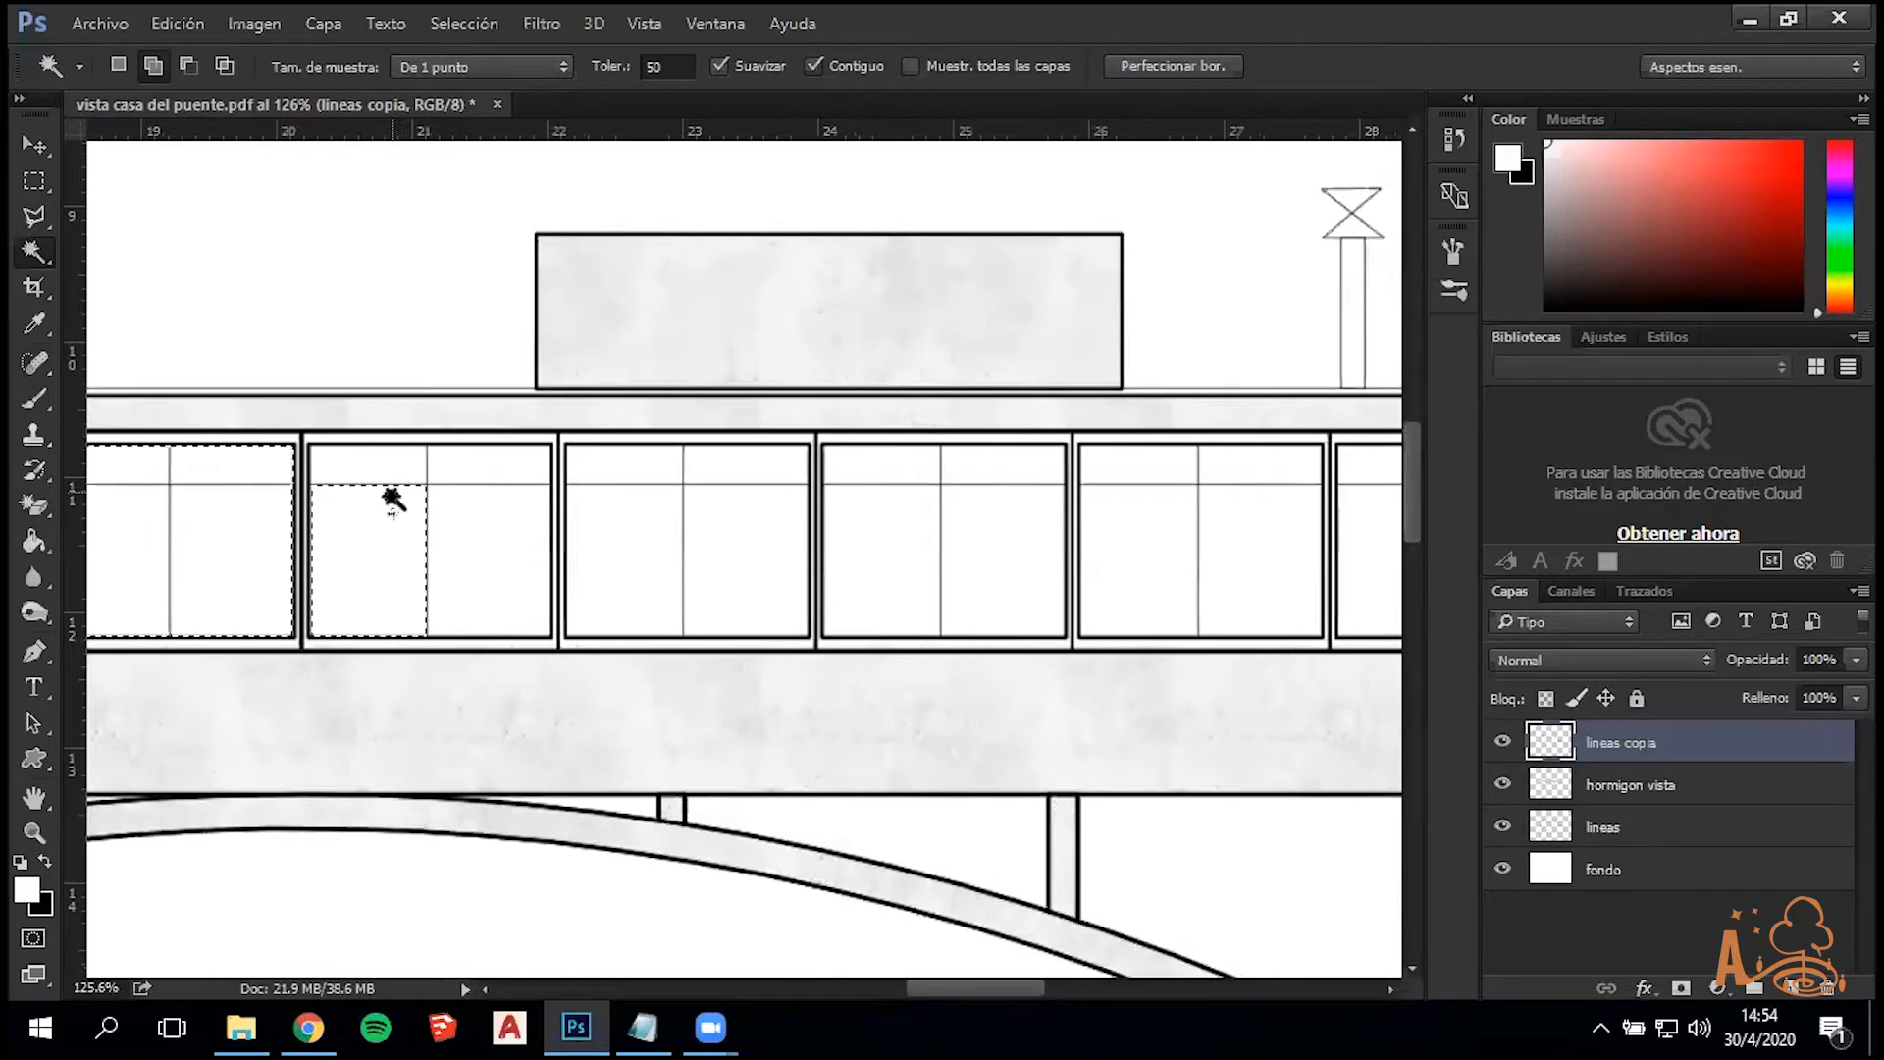
Extend the selection with the panes of the remaining facade windows up to the building's right end
left_click(730, 529, "shift")
left_click(724, 471, "shift")
left_click(878, 557, "shift")
left_click(876, 456, "shift")
left_click(987, 550)
left_click(1014, 465)
left_click(1172, 538)
left_click(1141, 465)
left_click(1243, 538, "shift")
left_click(1237, 470, "shift")
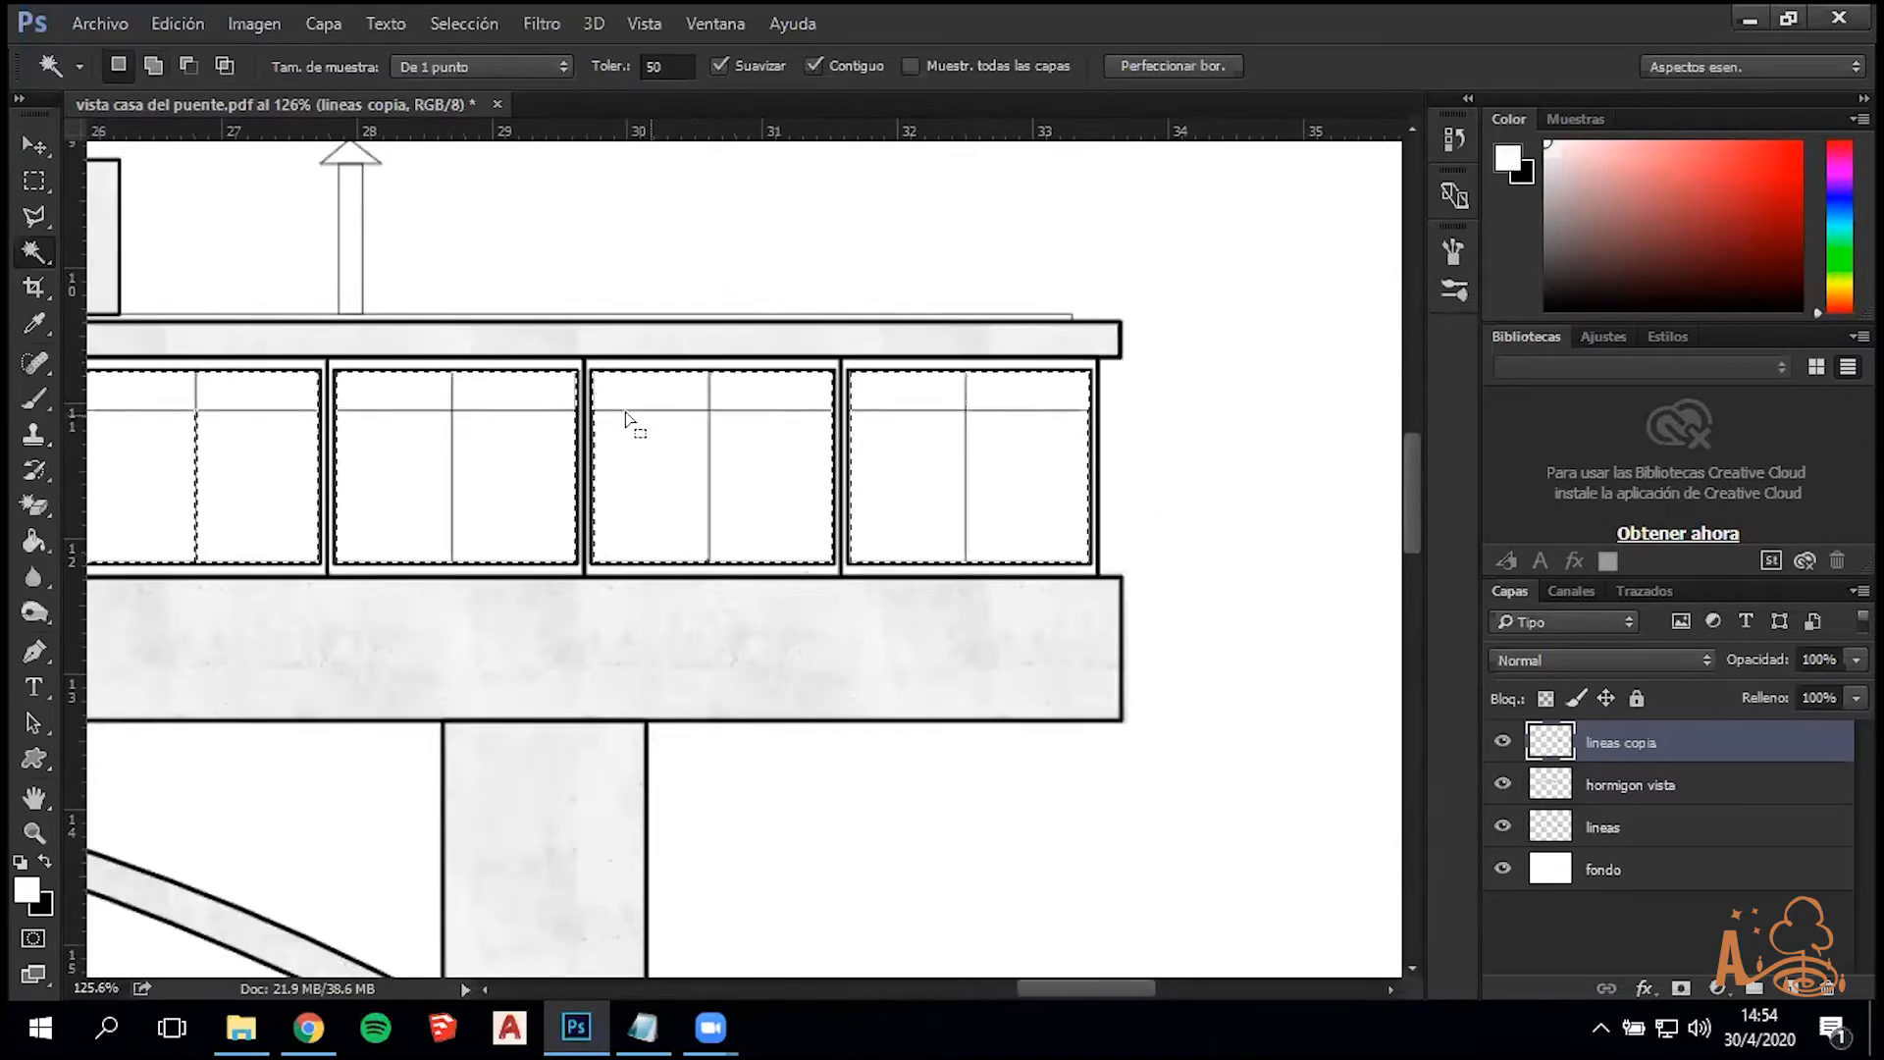
Add the open gaps between the concrete deck, the arch and its supports on both sides to the selection
left_click_drag(477, 590, 477, 459)
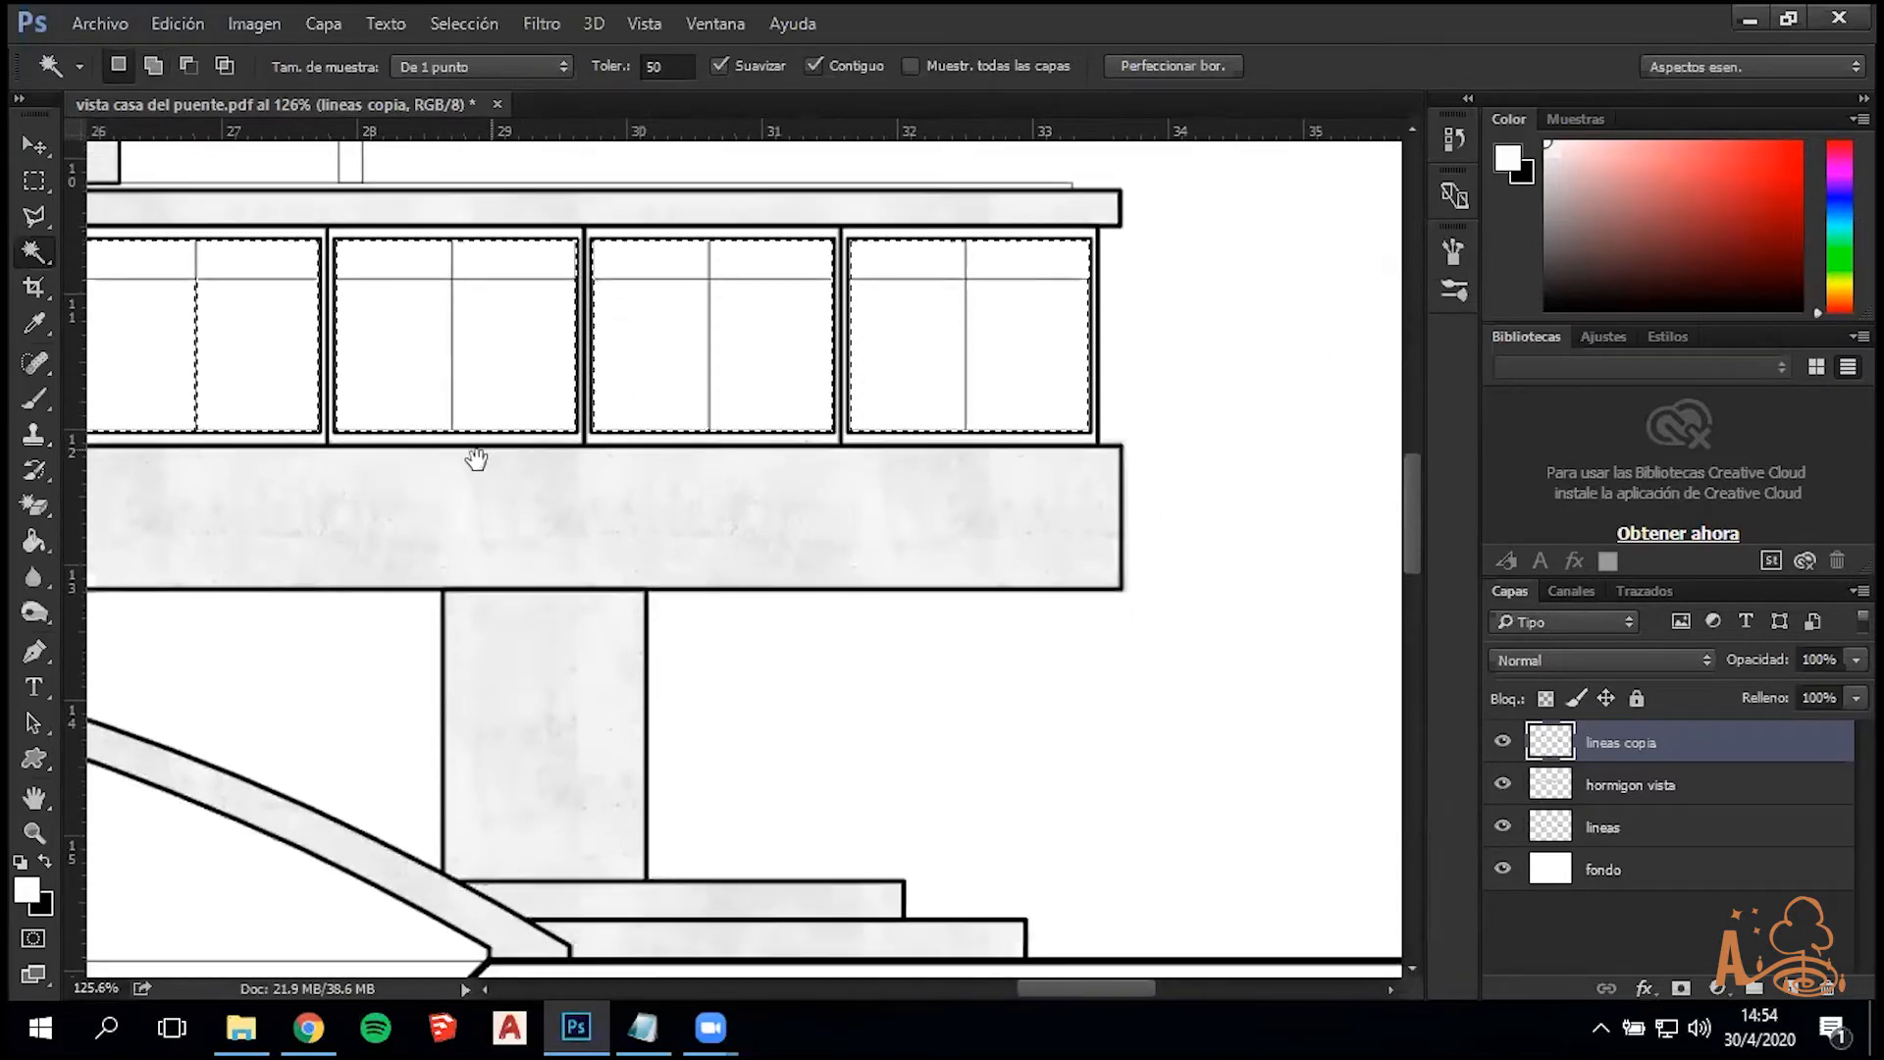
left_click_drag(652, 555, 791, 442)
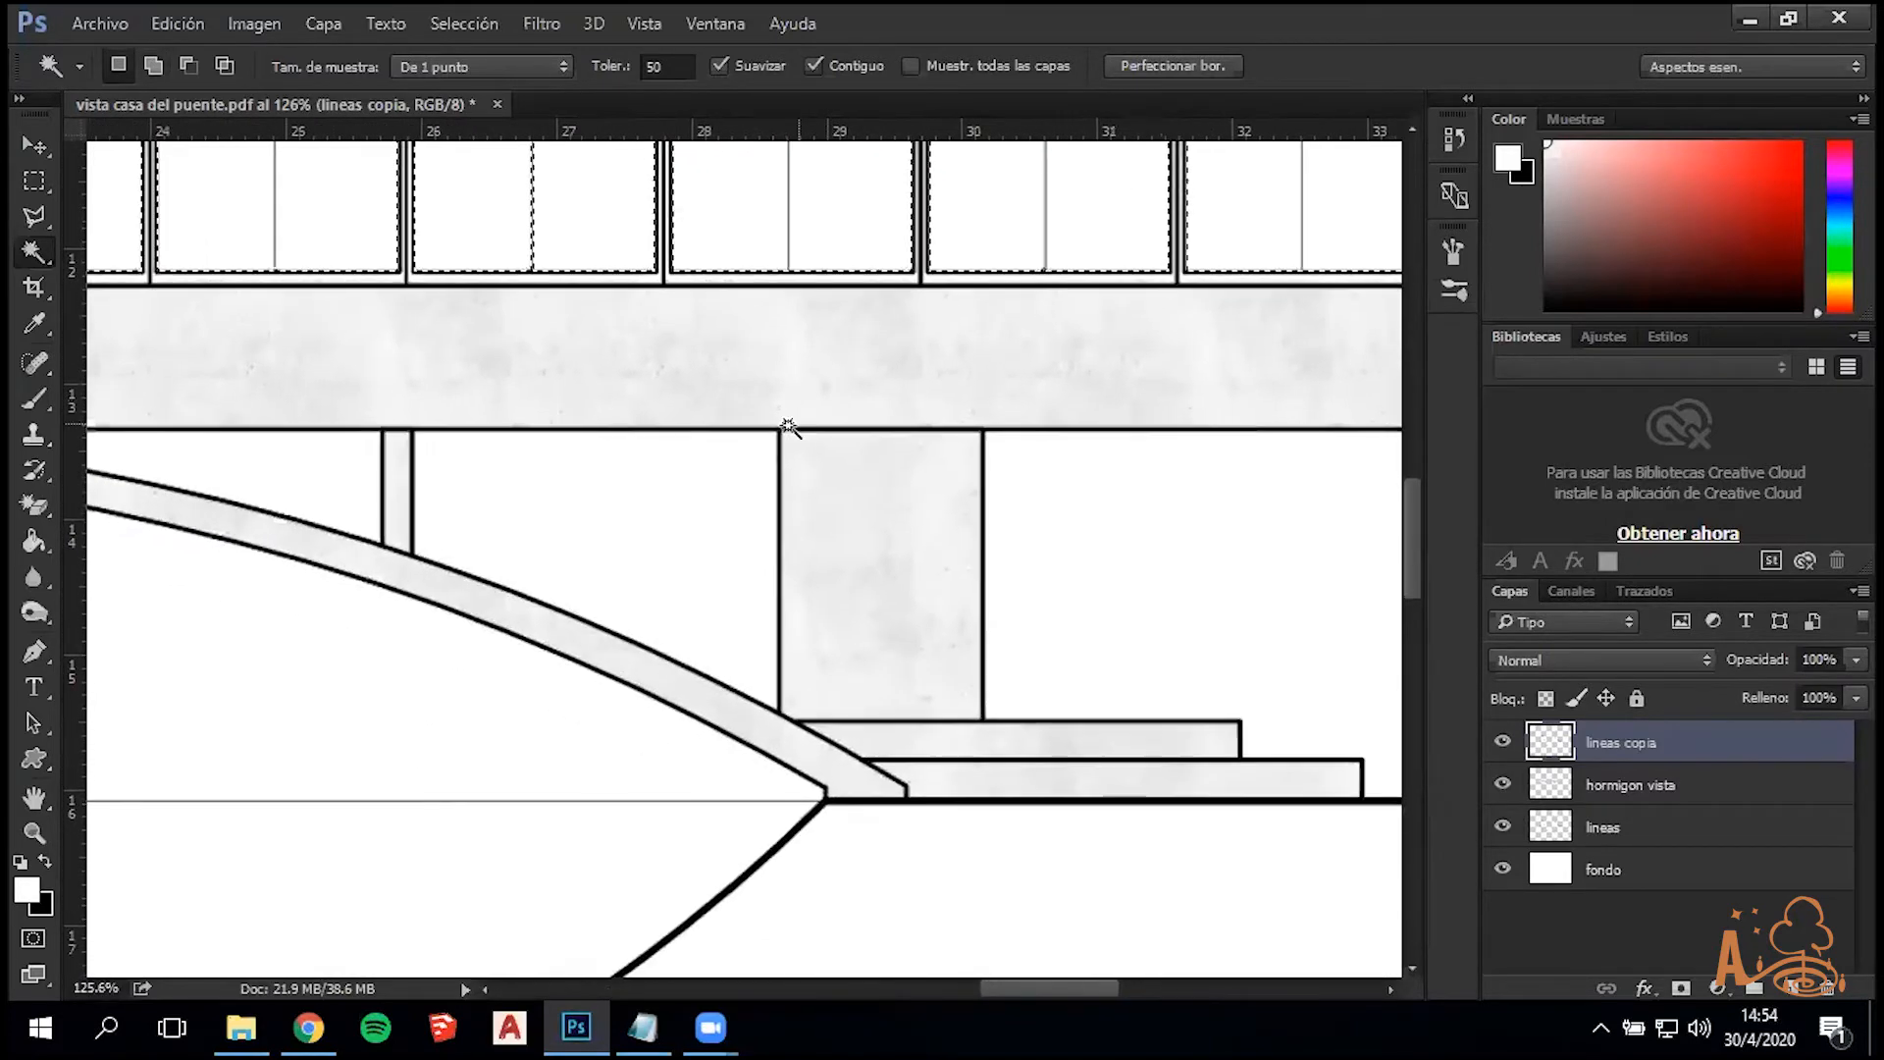
left_click_drag(623, 597, 917, 626)
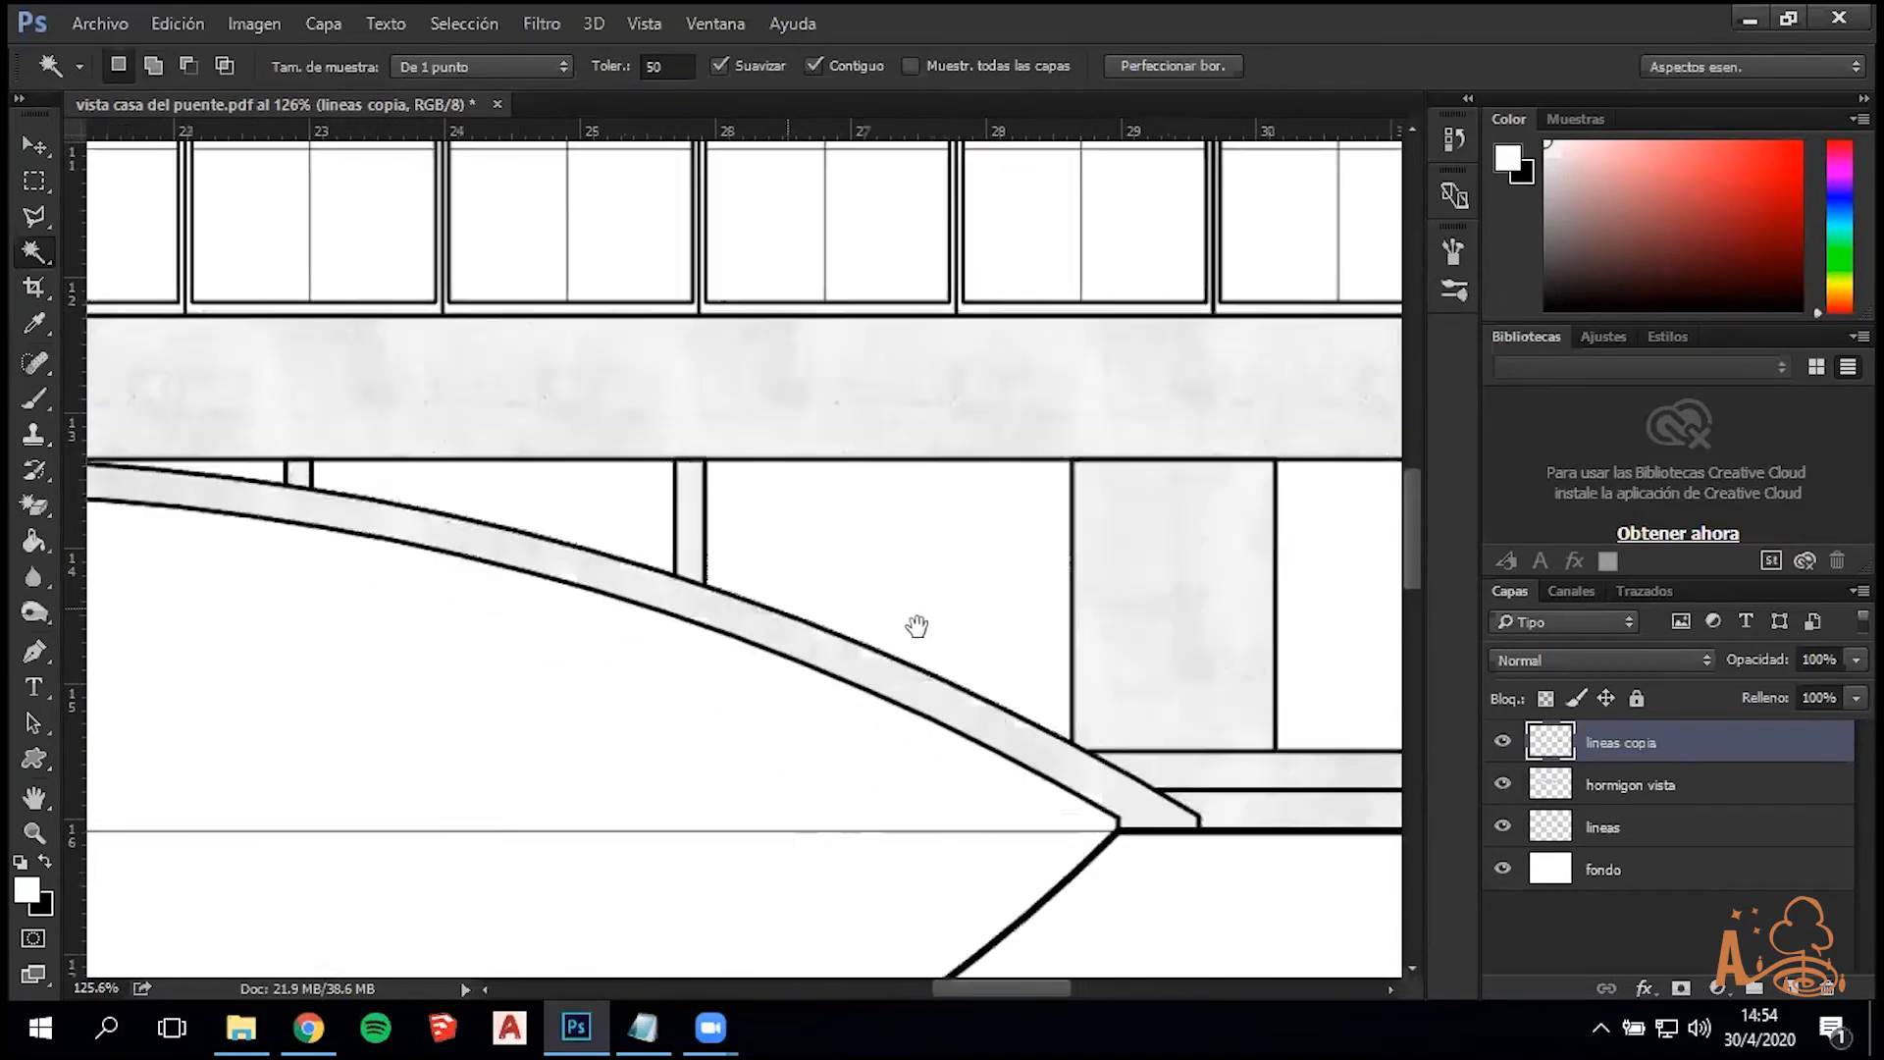
left_click(982, 591, "shift")
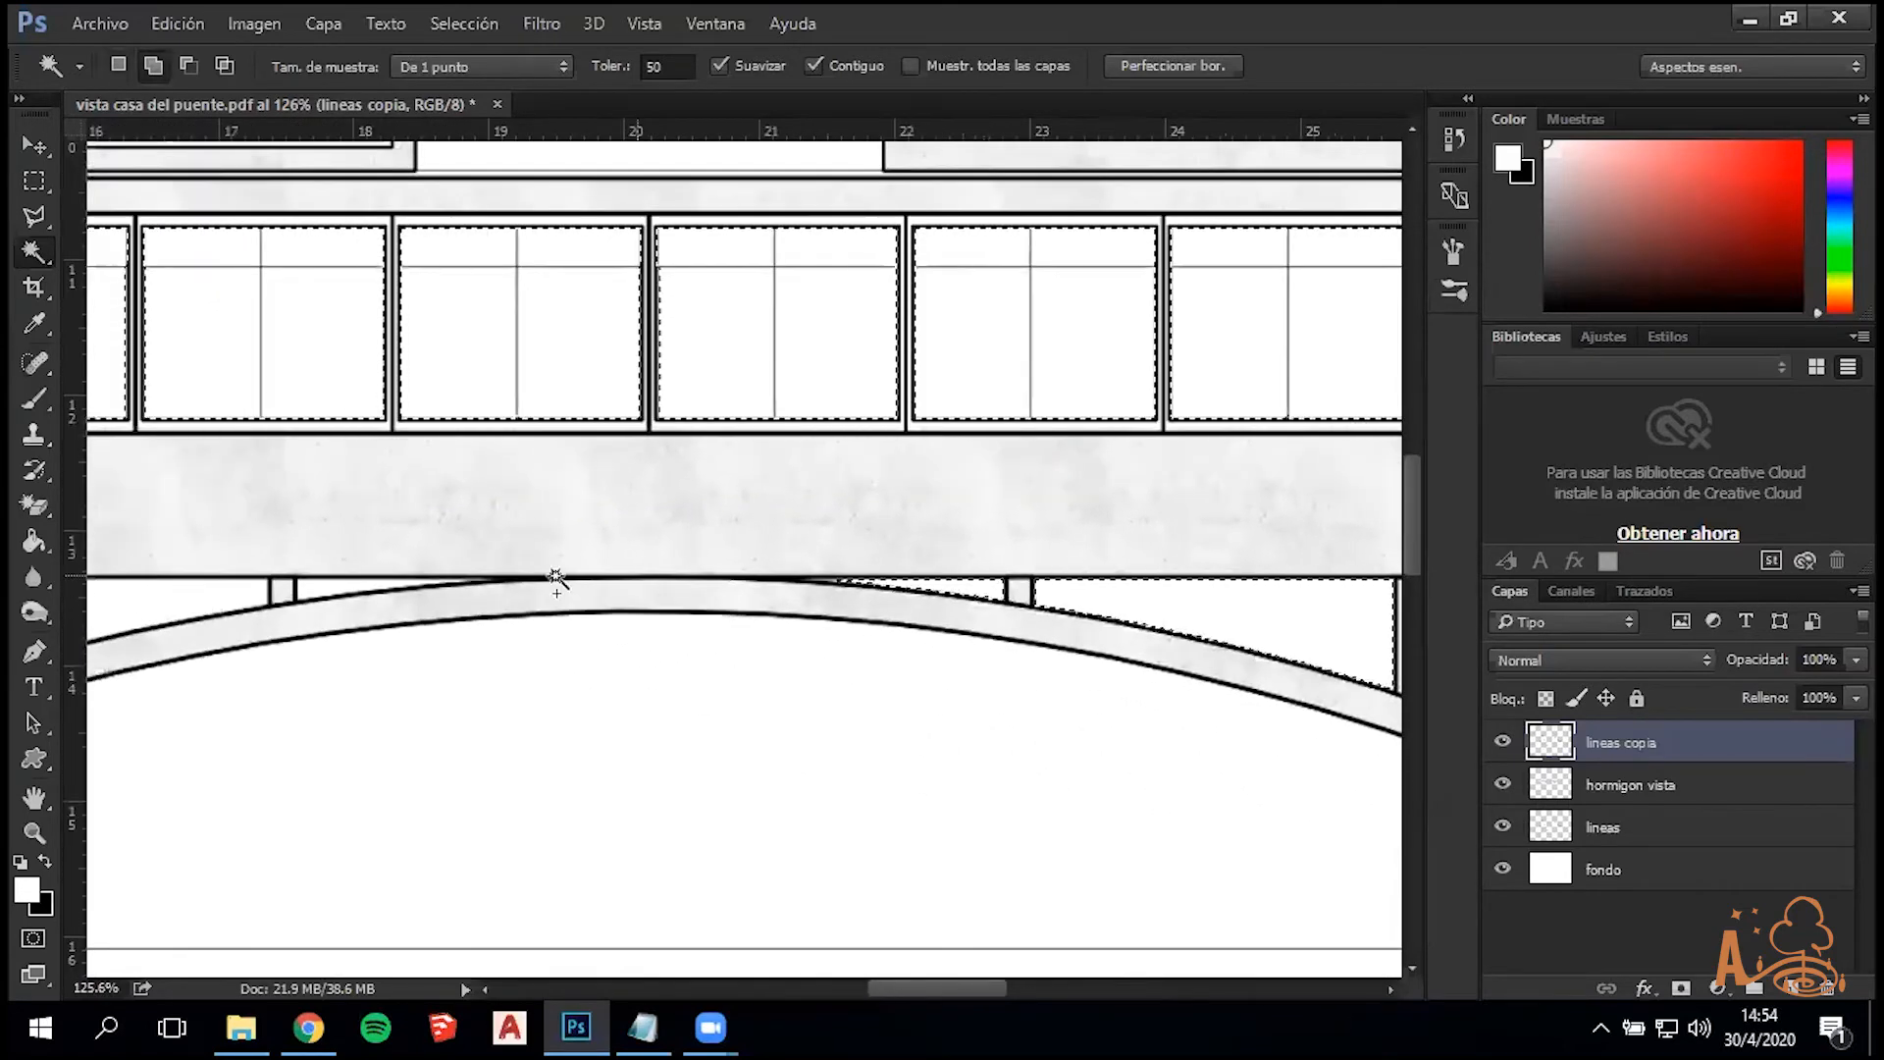
left_click(317, 593, "shift")
left_click(211, 597, "shift")
left_click_drag(462, 689, 1001, 656)
left_click(532, 564, "shift")
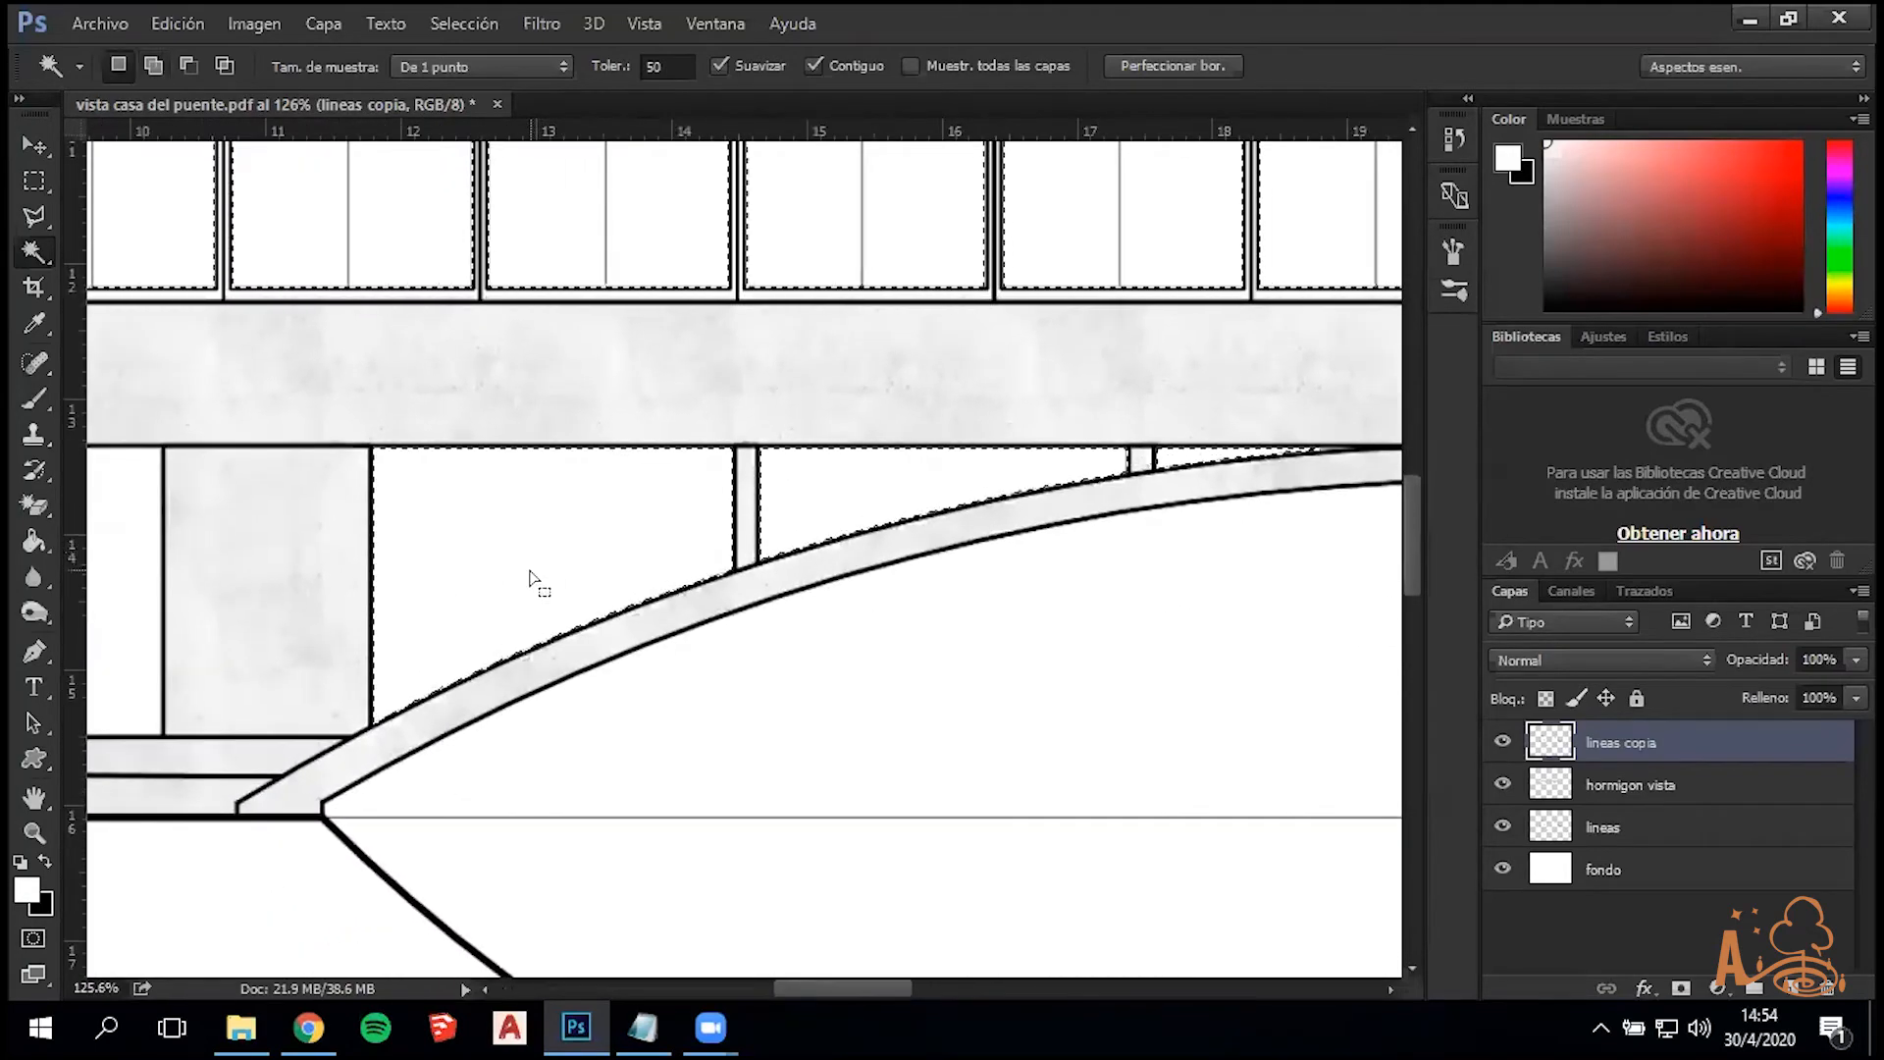
Add the four glass panes of the rooftop volume to the selection
scroll(471, 609, "down", 3)
scroll(576, 239, "up", 3)
left_click(473, 344, "shift")
left_click(600, 359, "shift")
left_click(867, 345, "shift")
left_click(1035, 355, "shift")
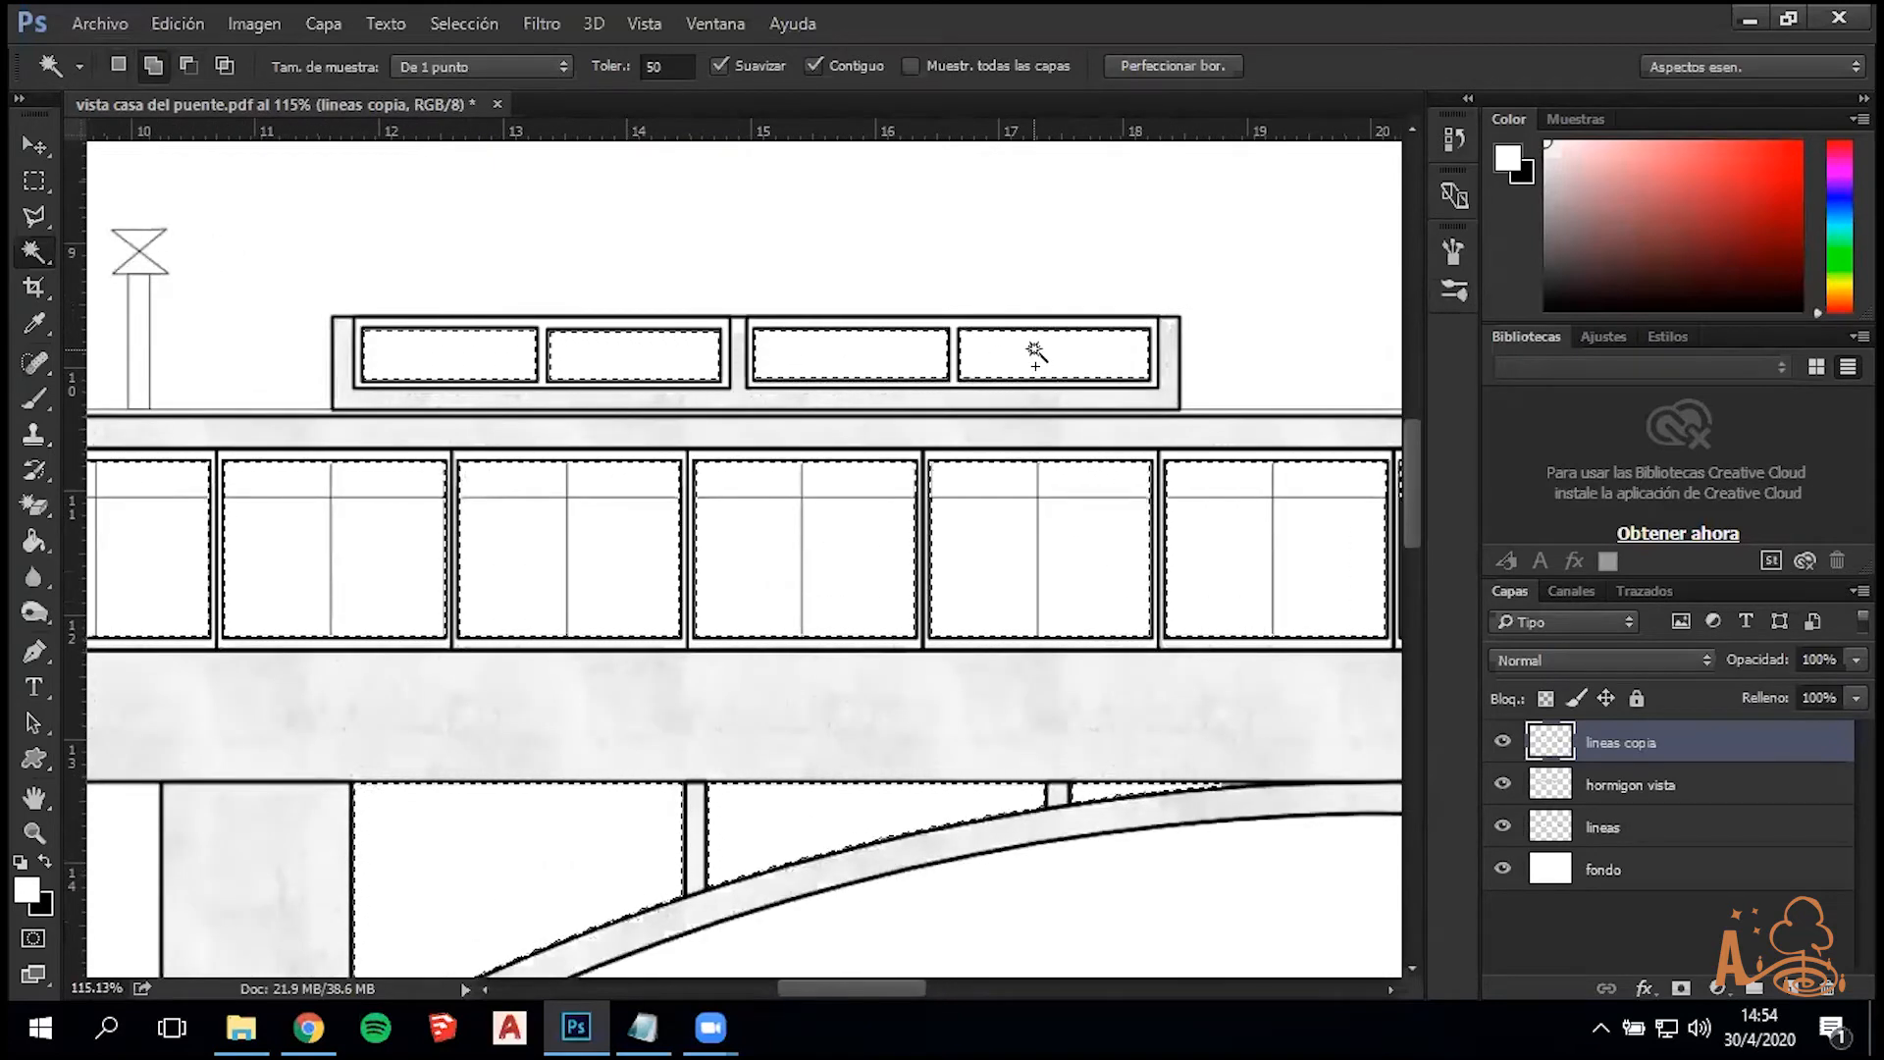
Check the selection across the whole elevation and create a new layer above lineas copia
scroll(1035, 355, "down", 4)
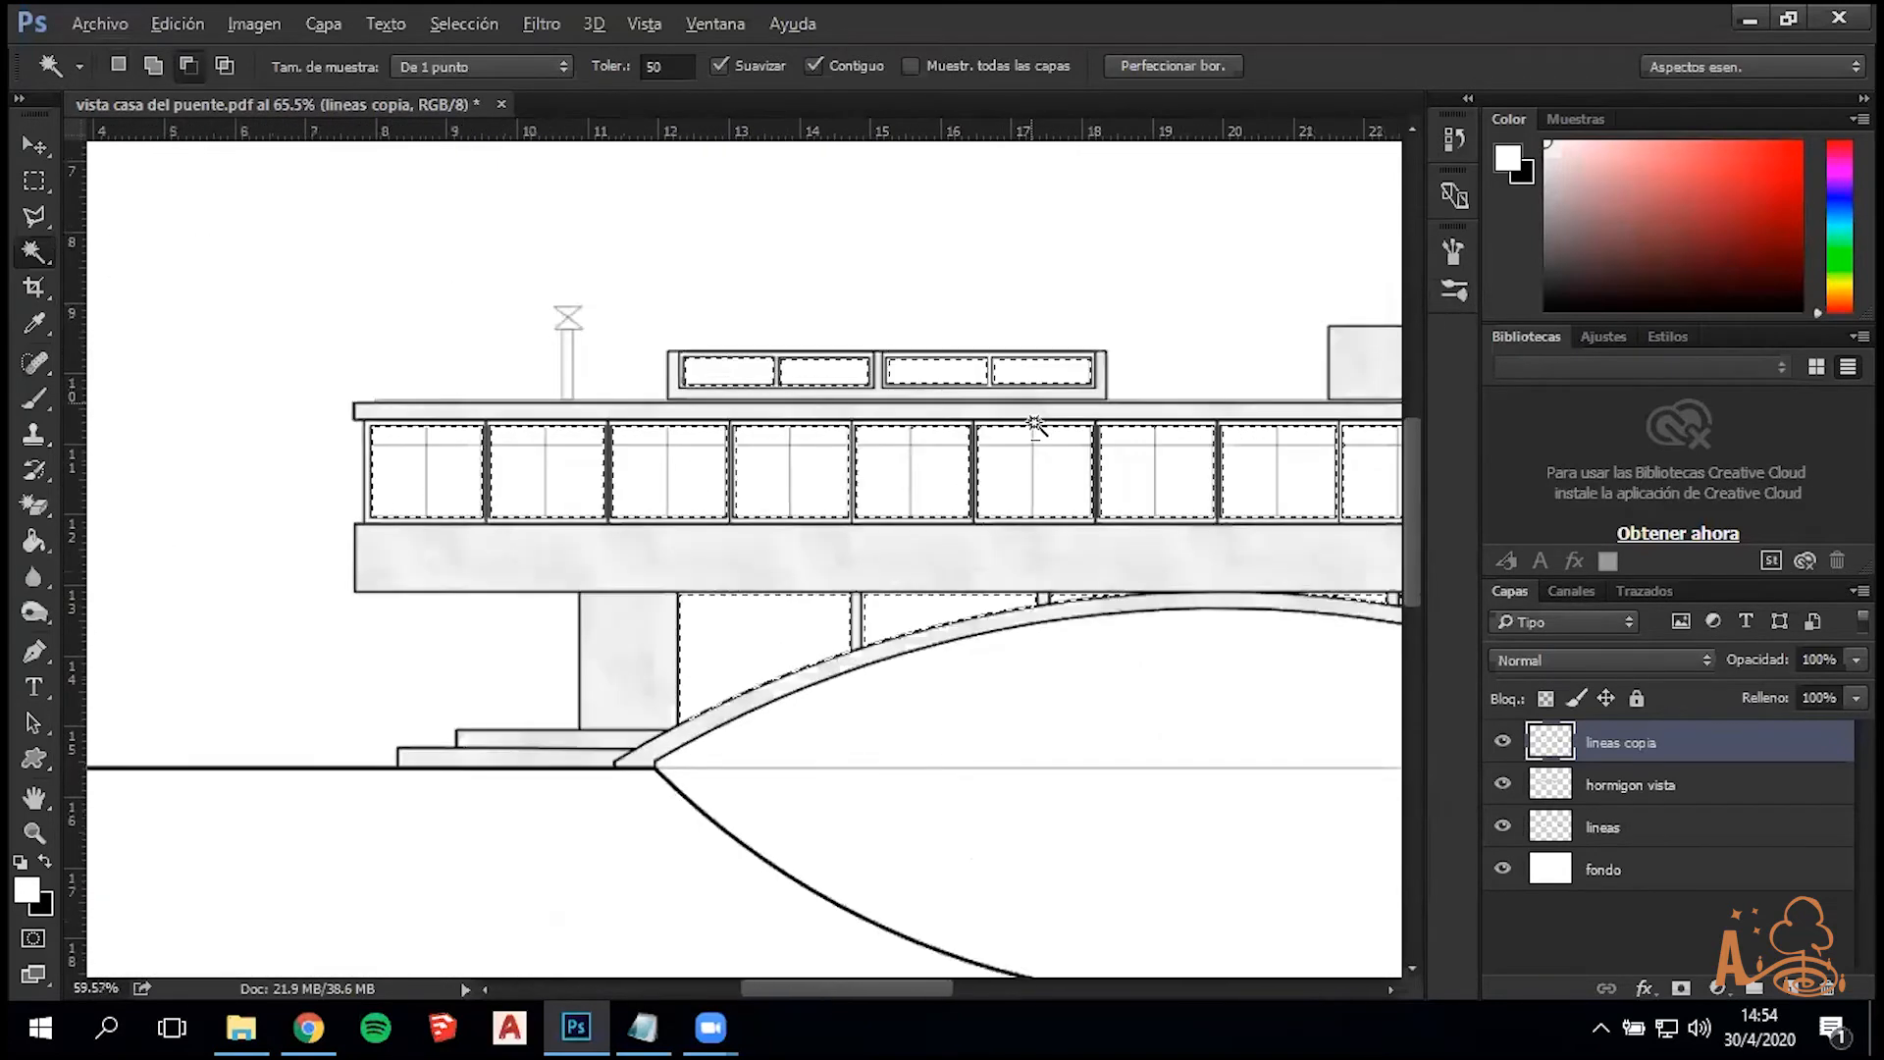
scroll(1035, 424, "down", 3)
left_click_drag(812, 992, 897, 980)
scroll(795, 708, "down", 1)
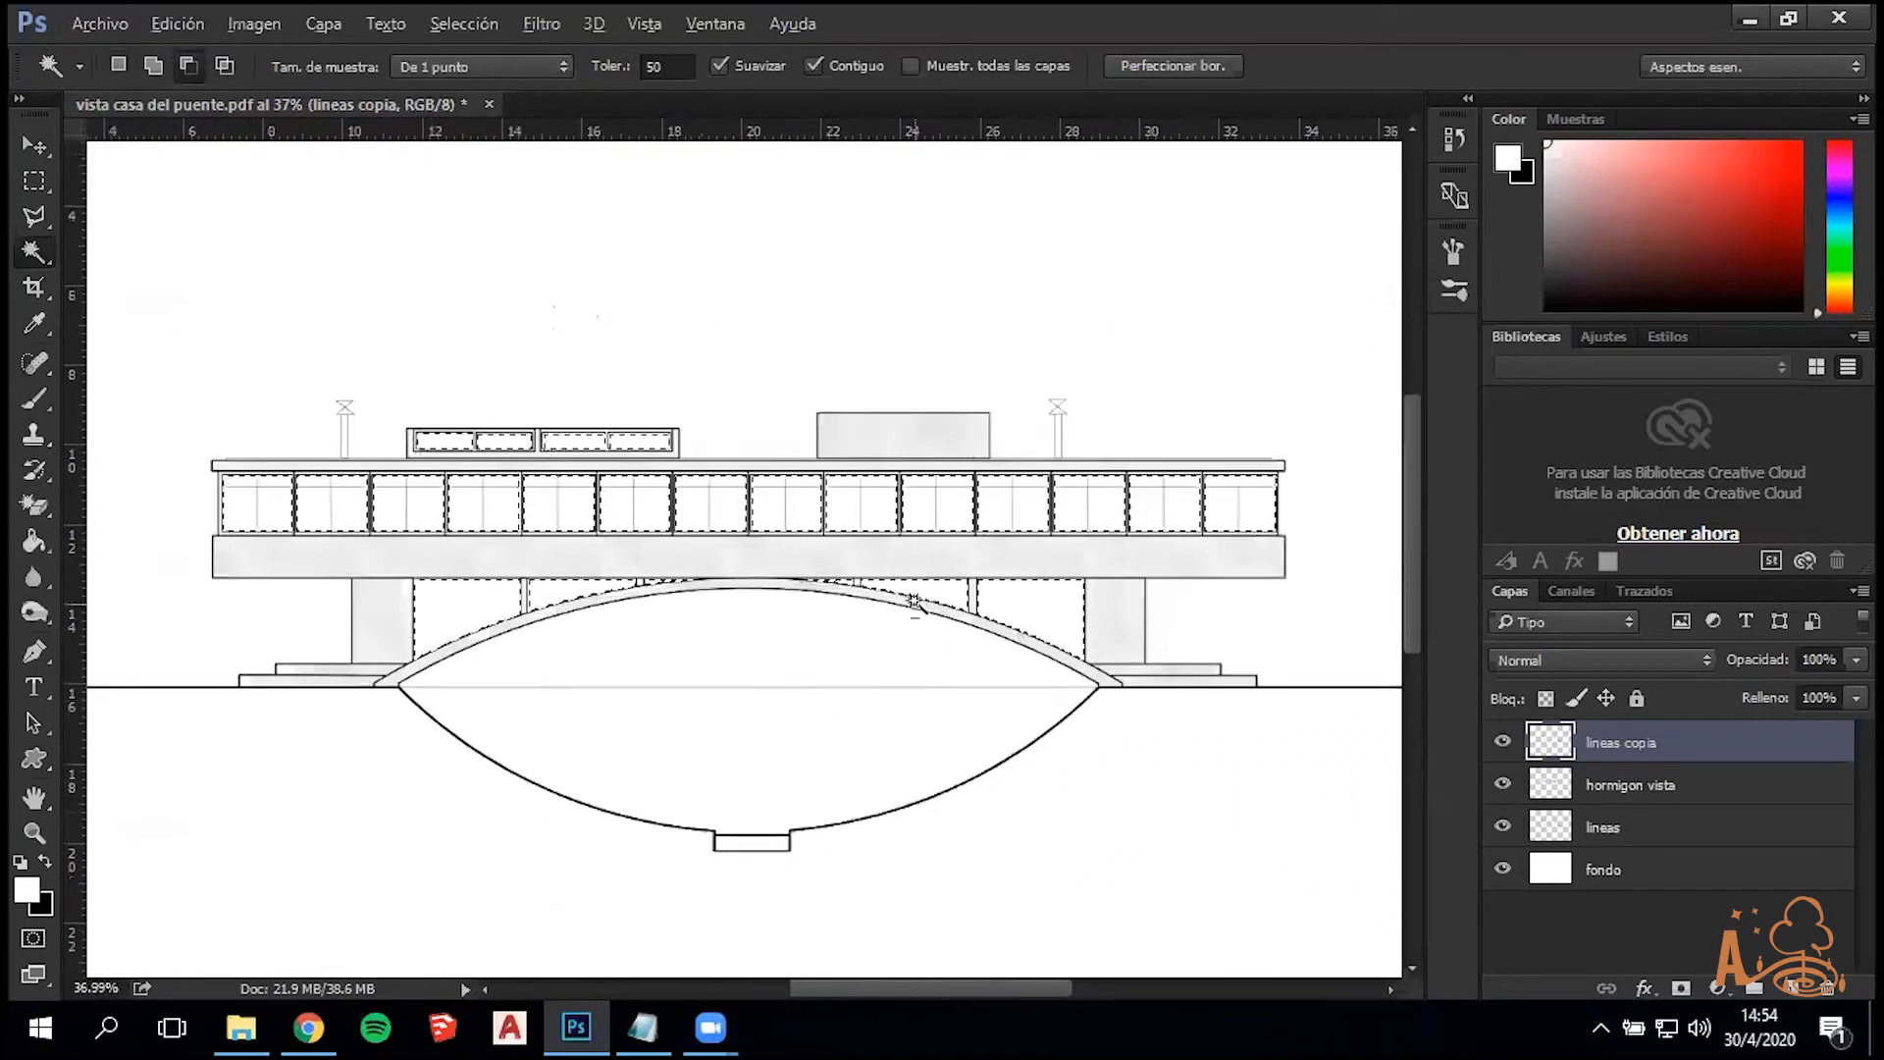
scroll(914, 603, "up", 1)
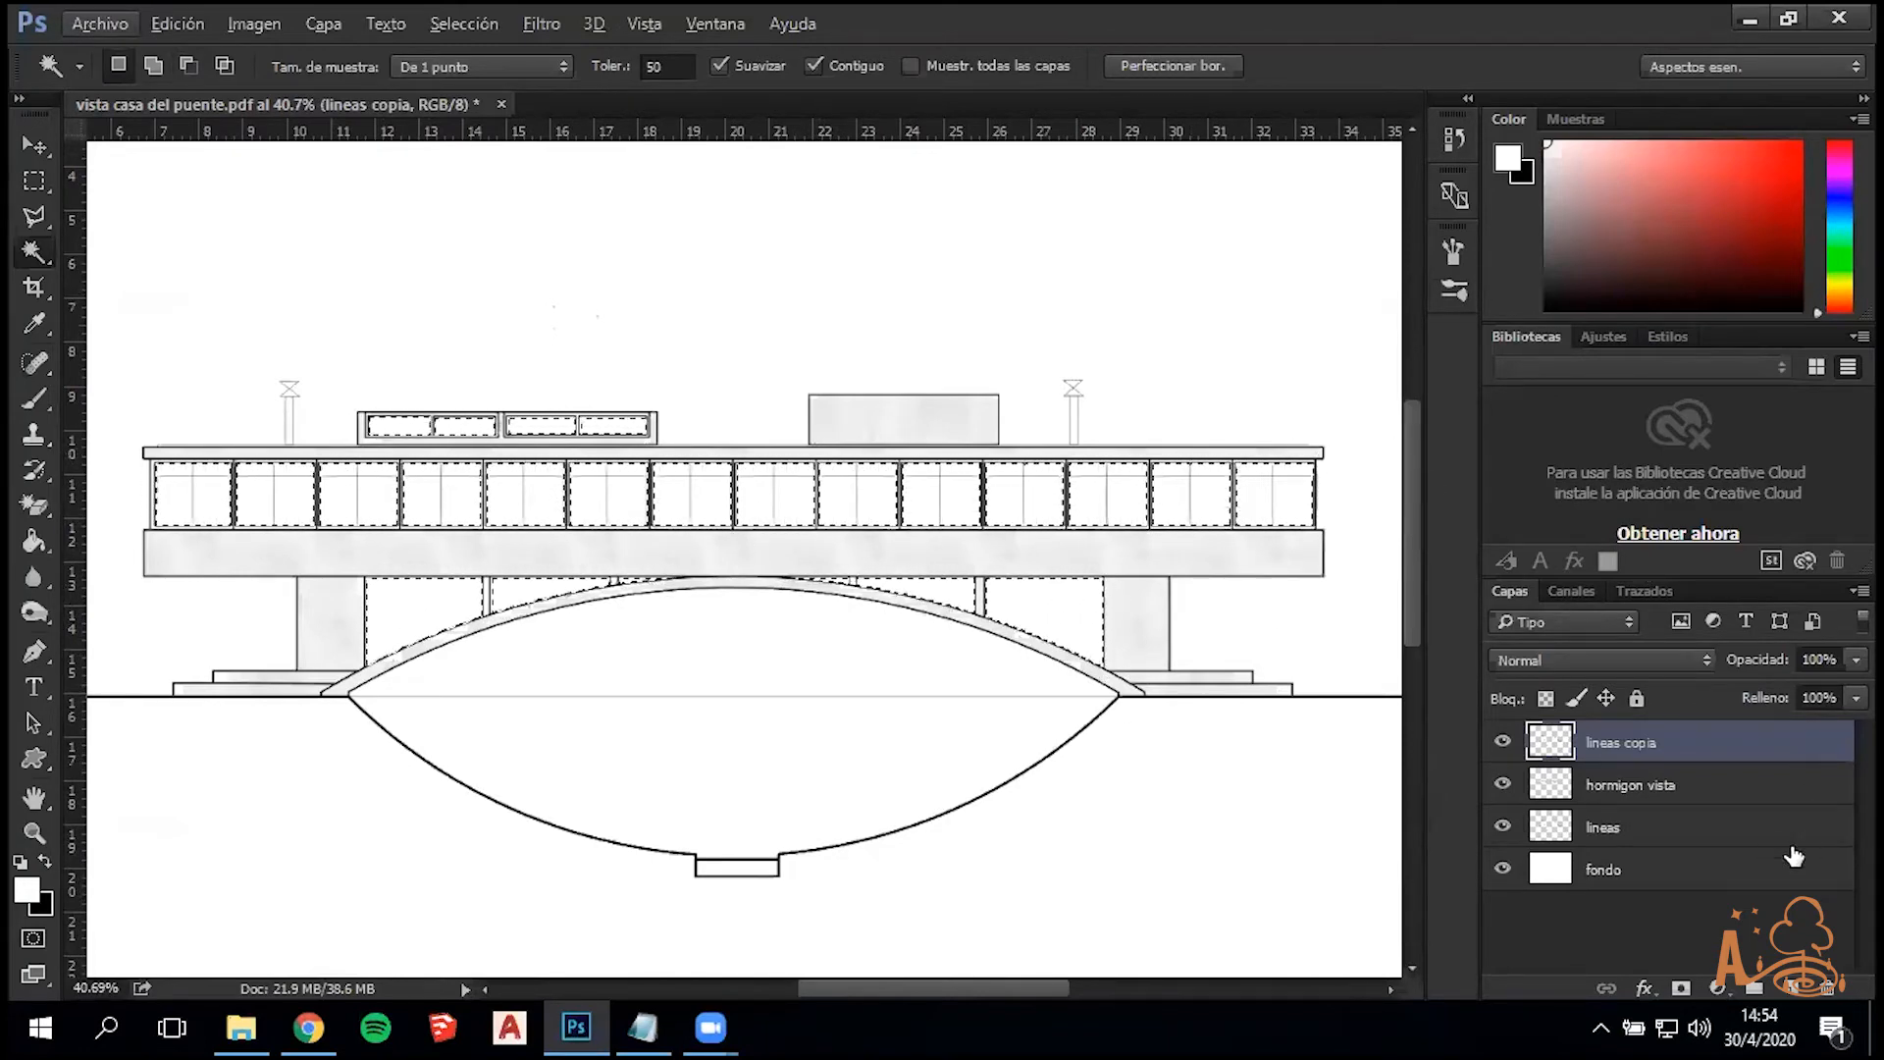
left_click(1795, 987)
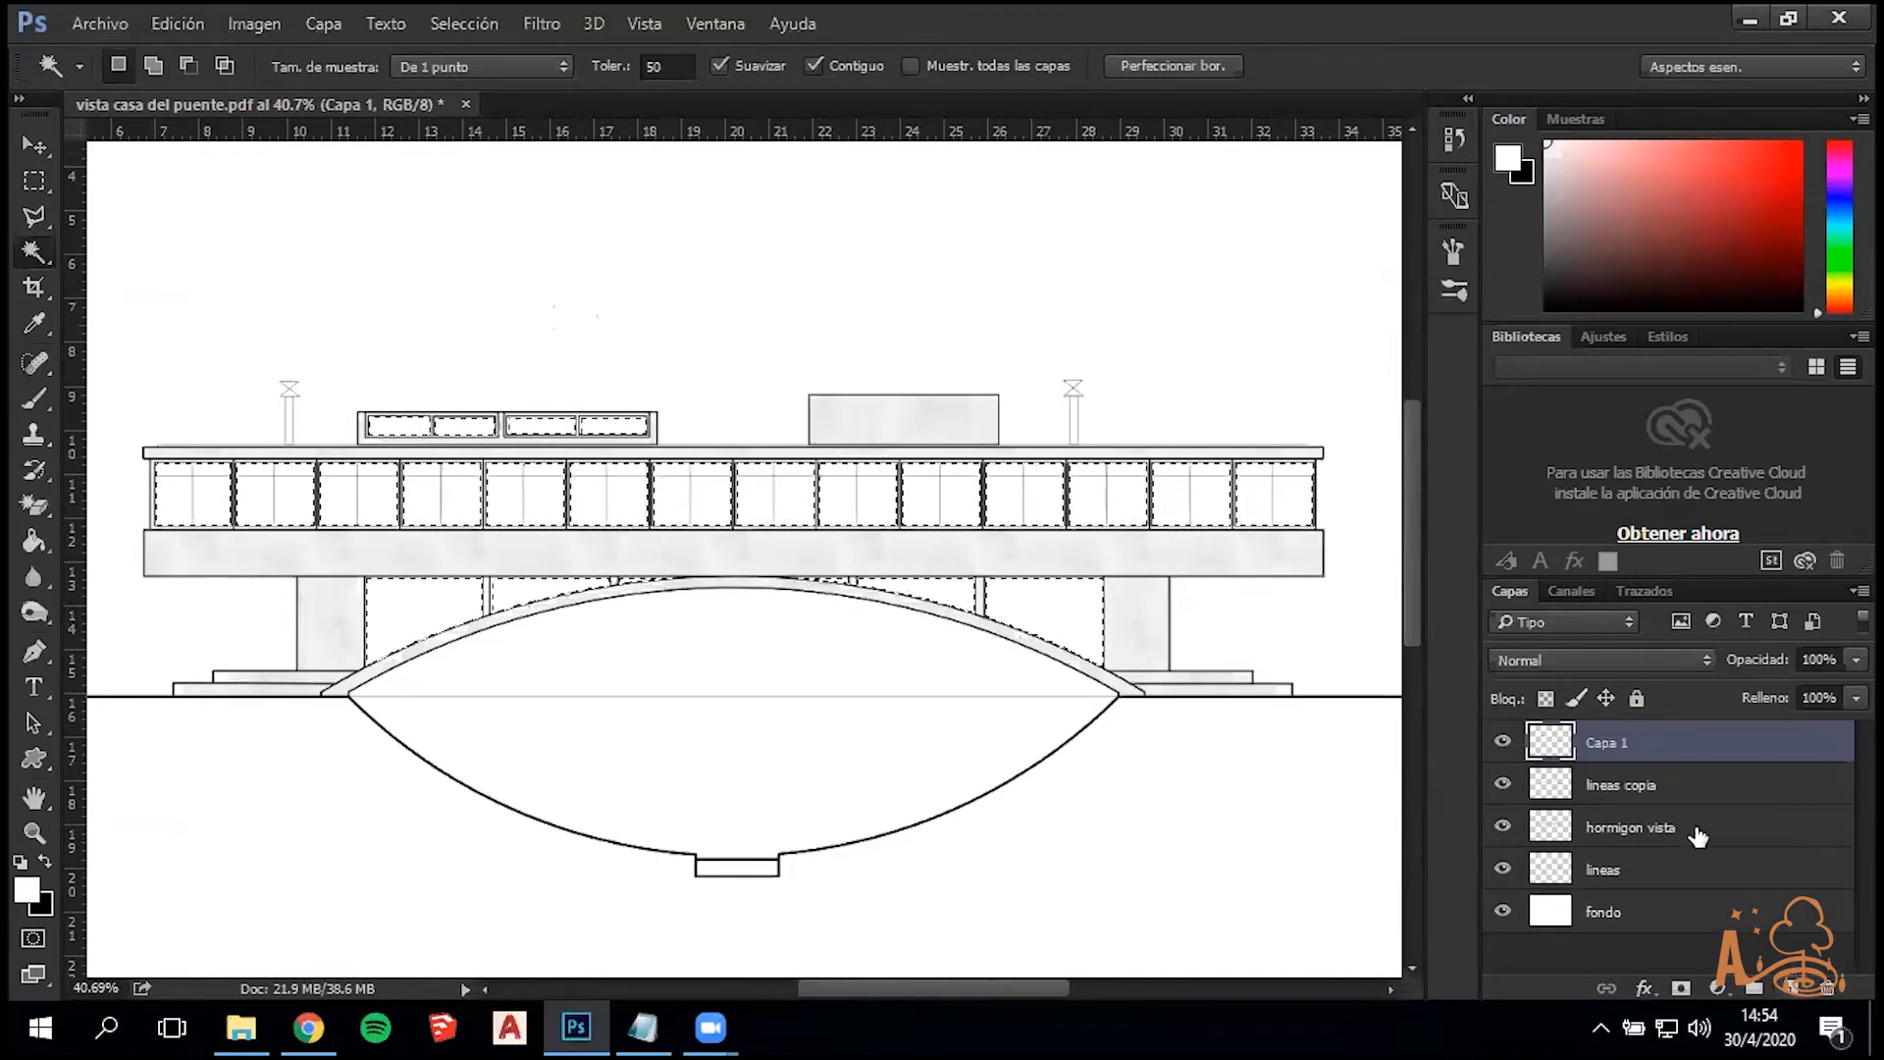
Rename the new layer above lineas copia as vidrio
double_click(1619, 751)
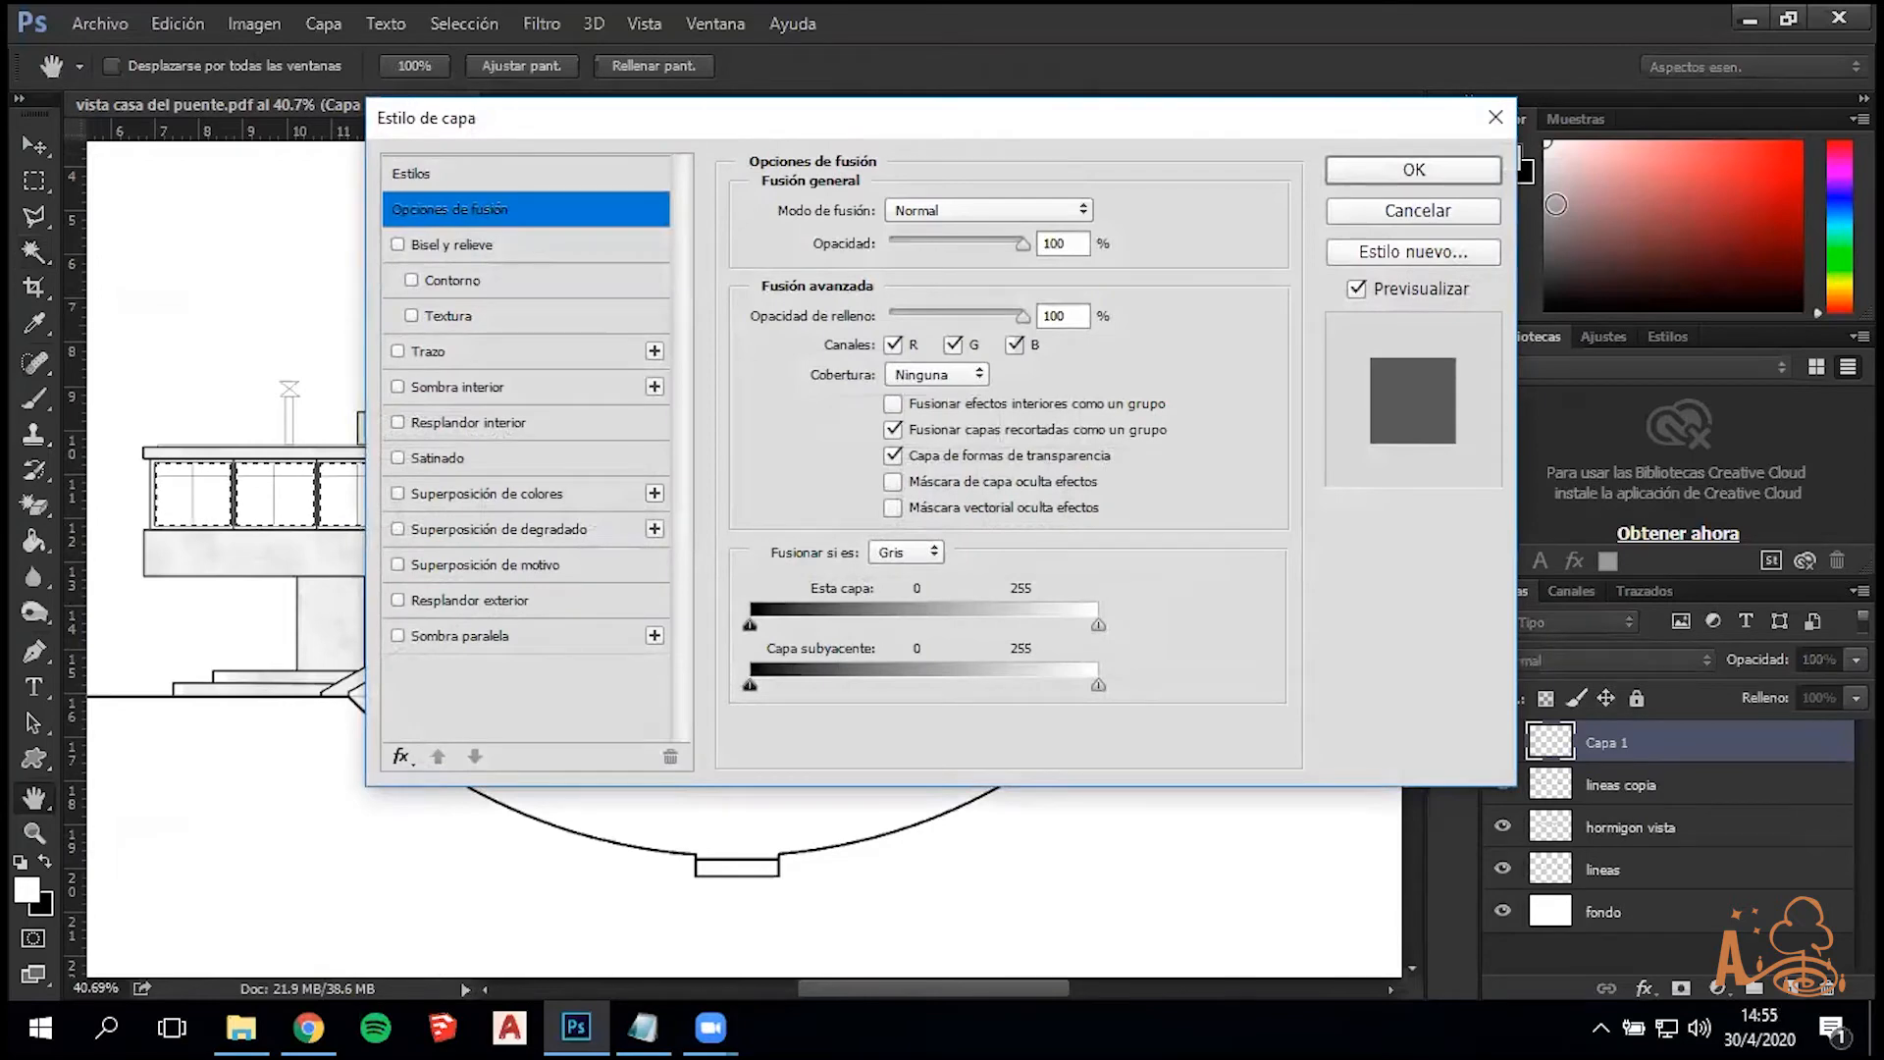
key("Escape")
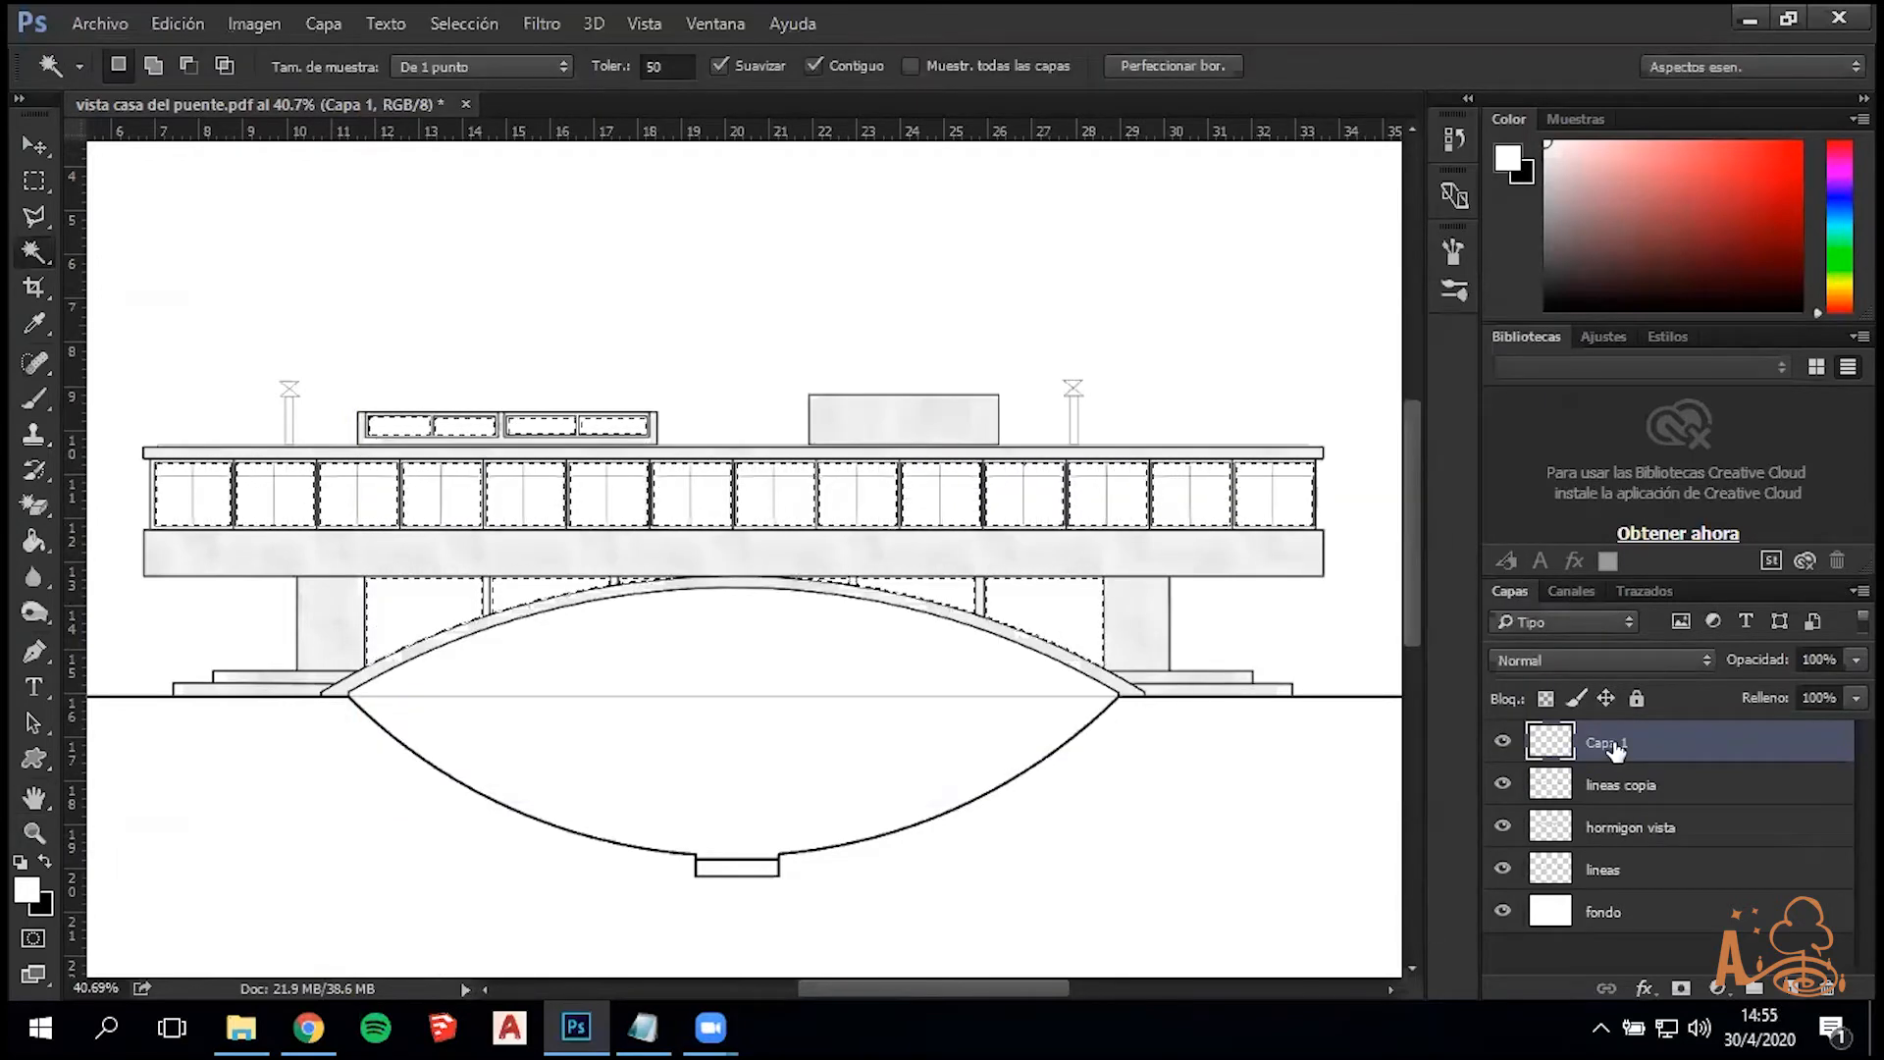
double_click(1600, 750)
type("vidrio")
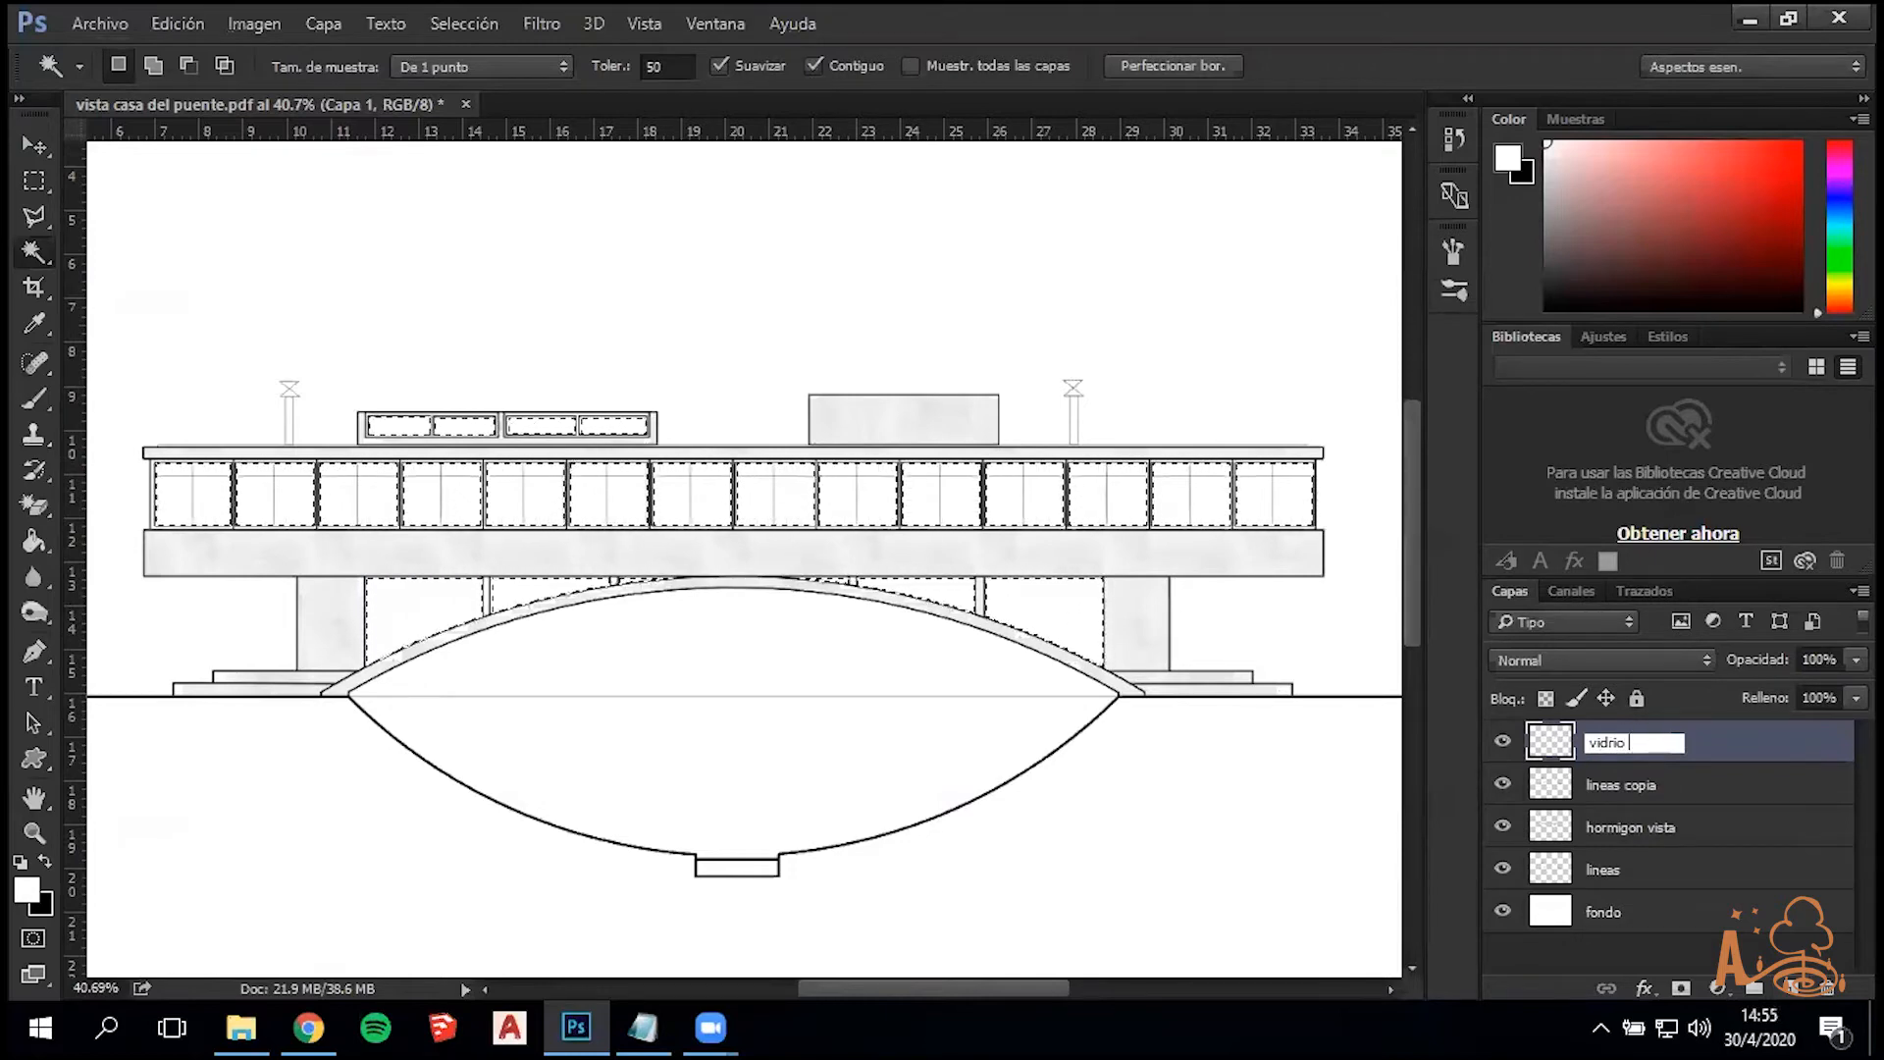
key("Return")
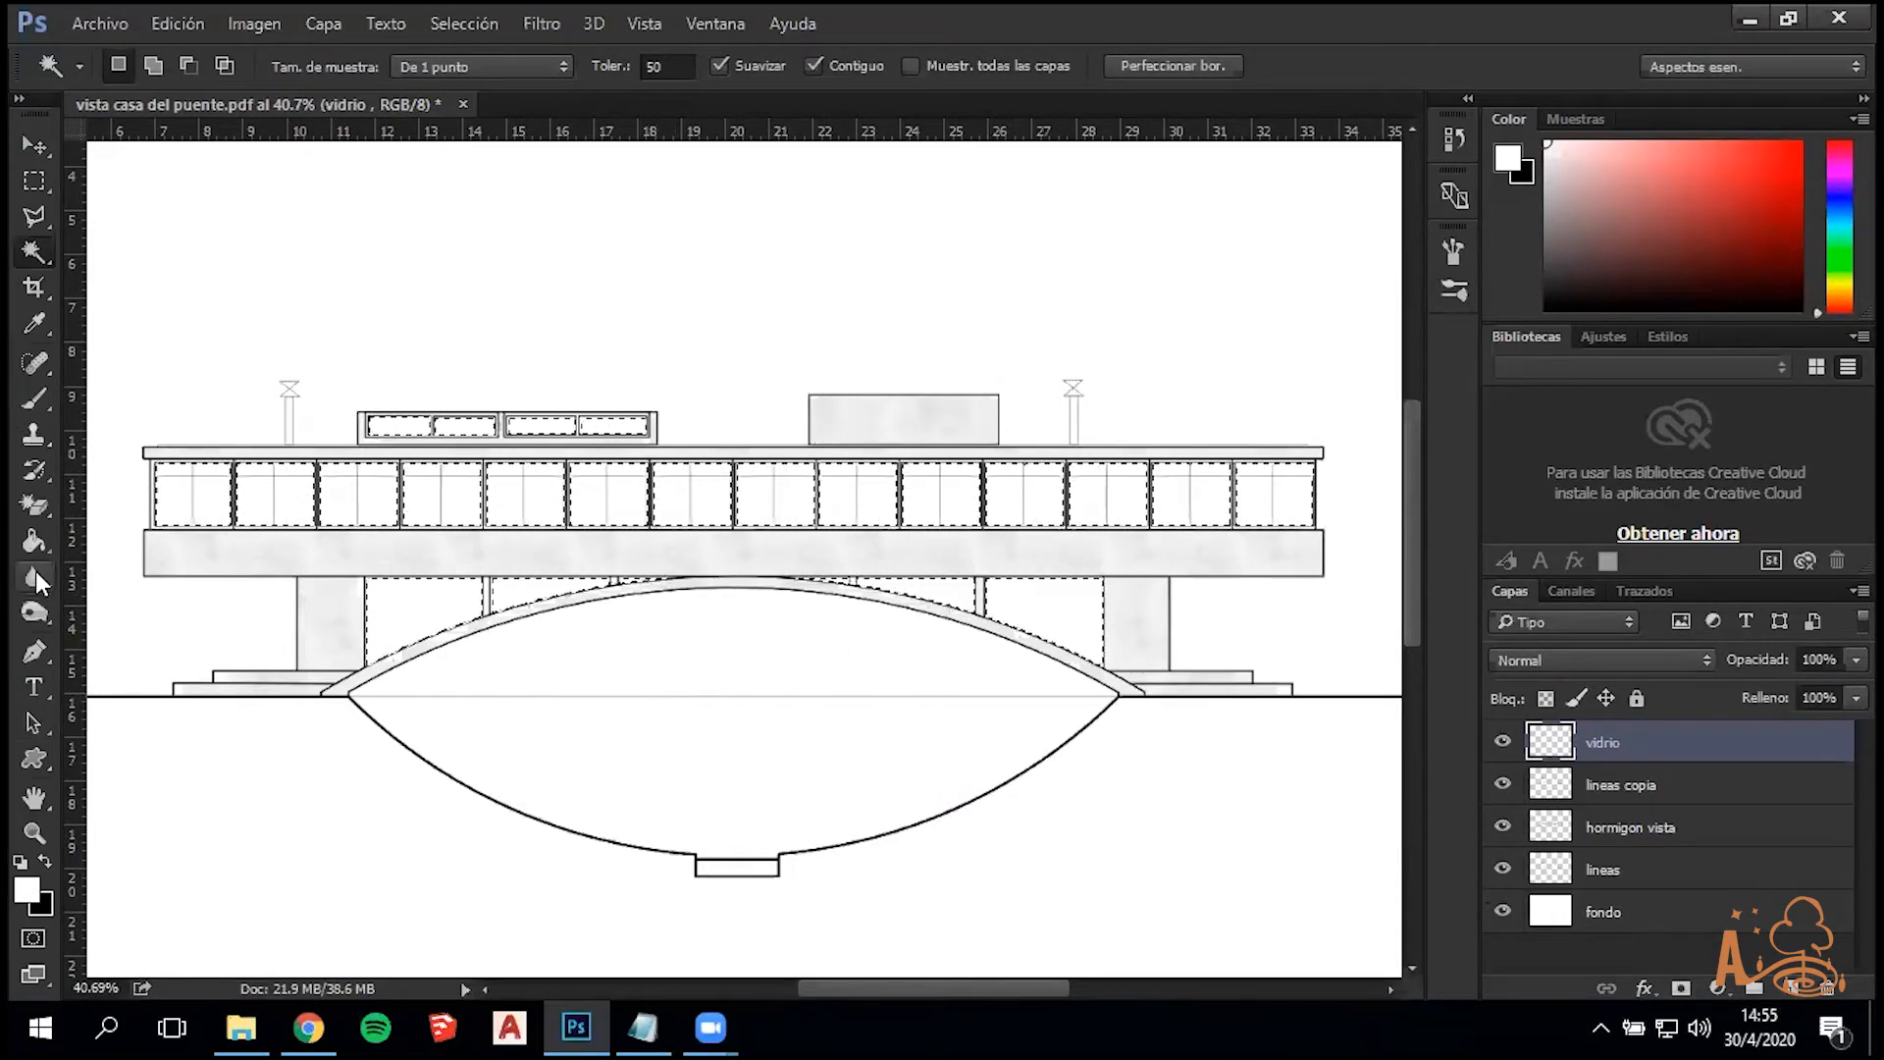
Fill the selected window panes and the gaps above the arch with black on the vidrio layer using the Paint Bucket
left_click(25, 543)
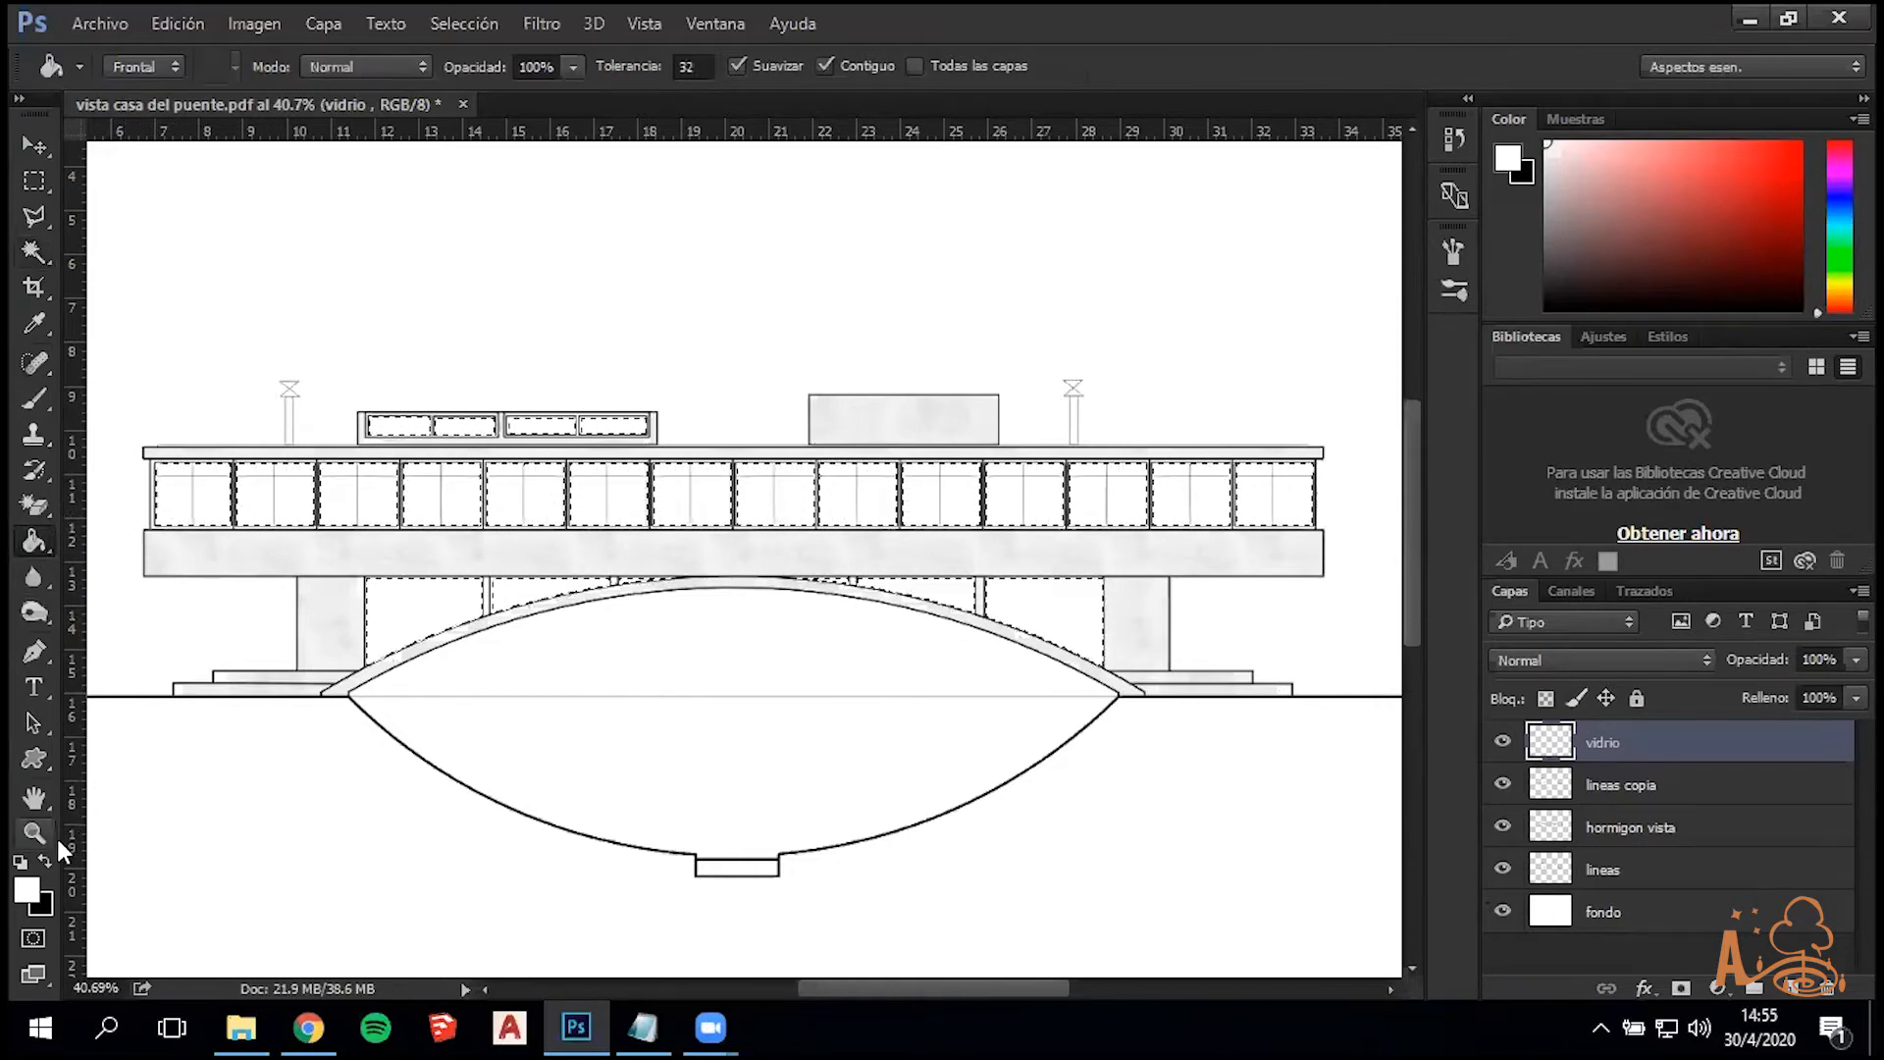
left_click(42, 861)
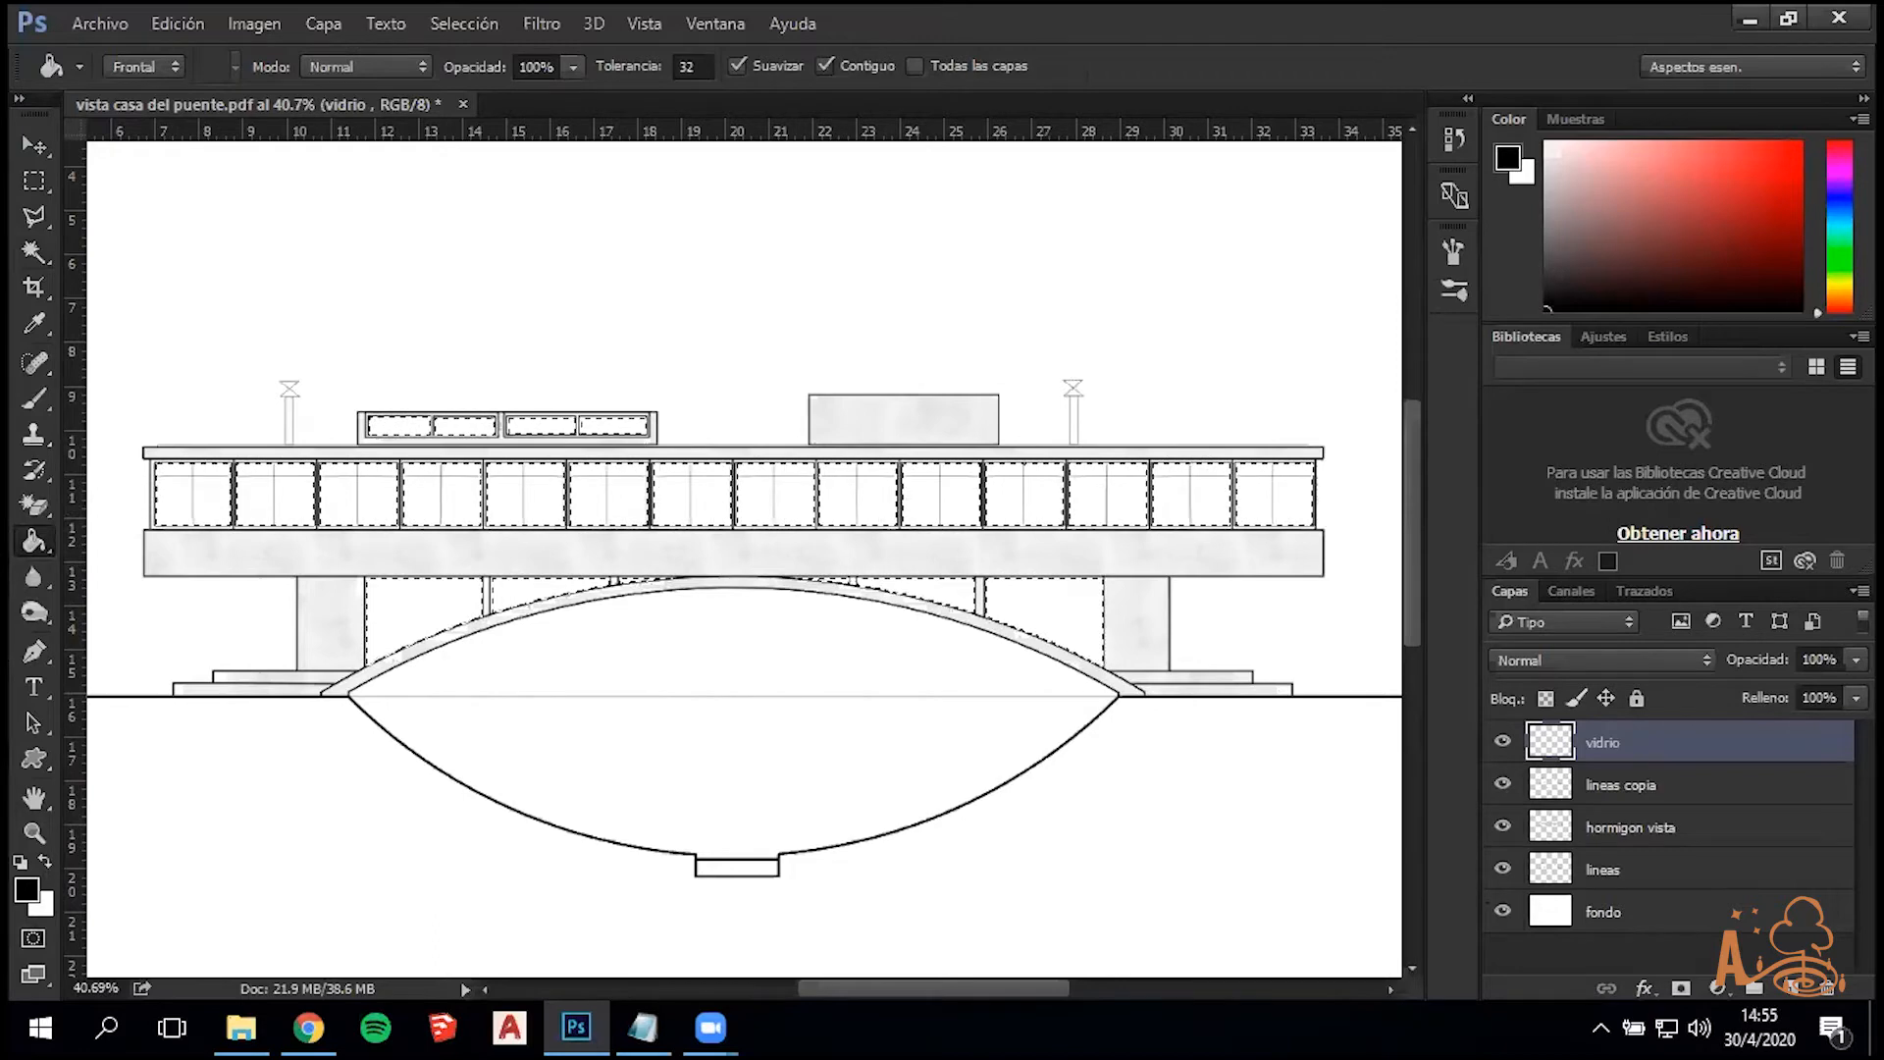
left_click(1839, 196)
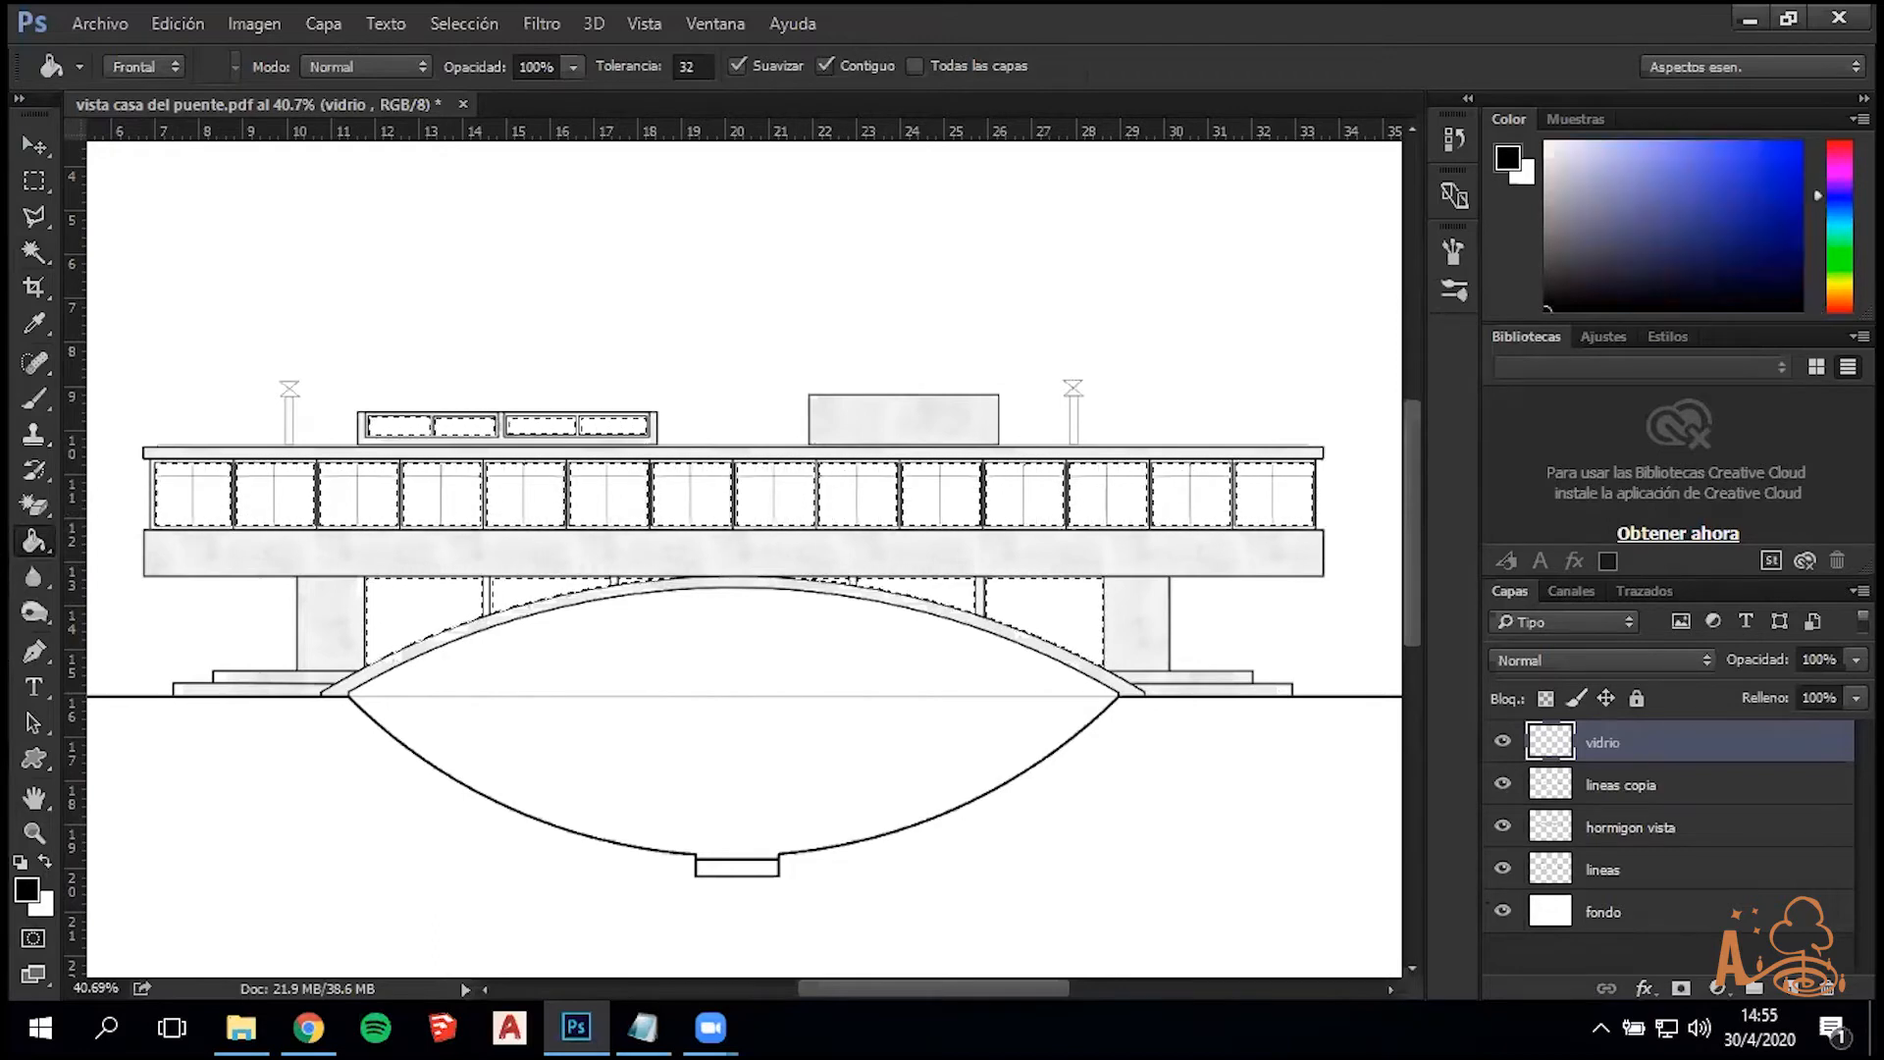
left_click(1572, 233)
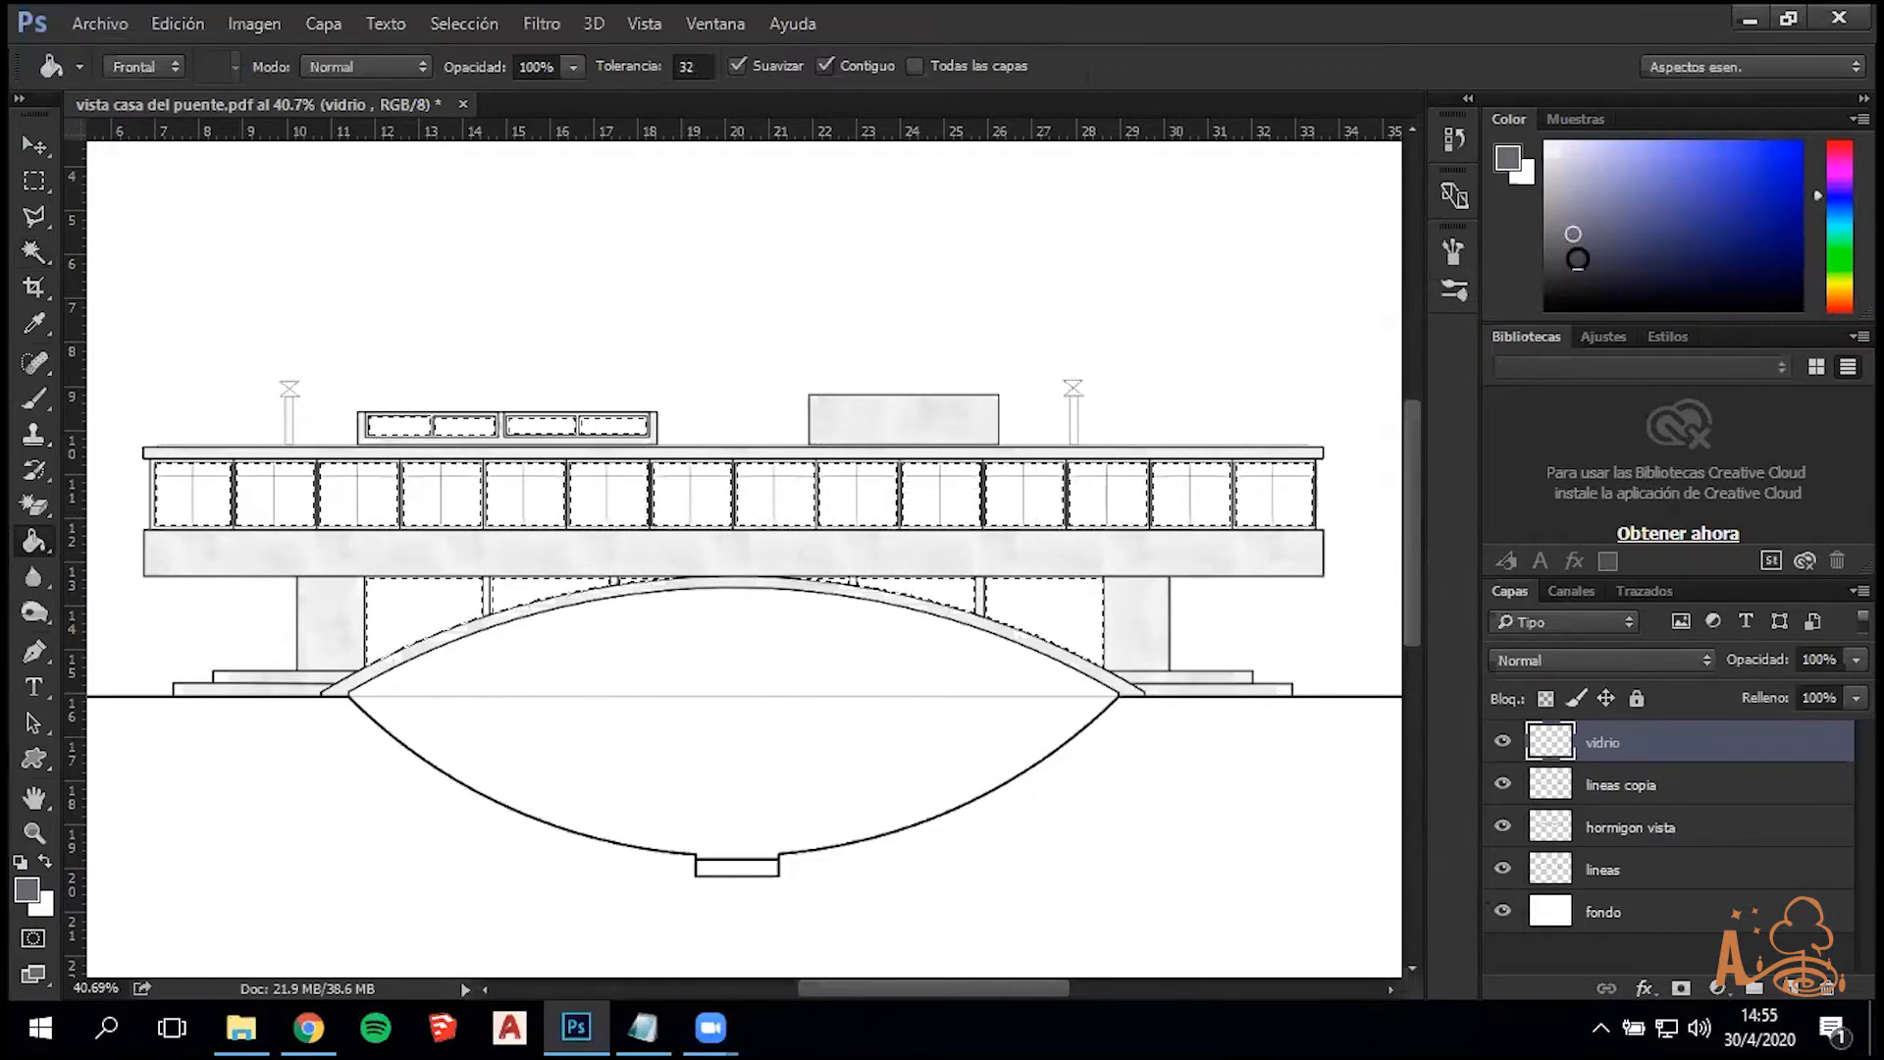
left_click(1576, 261)
left_click_drag(1576, 261, 1547, 310)
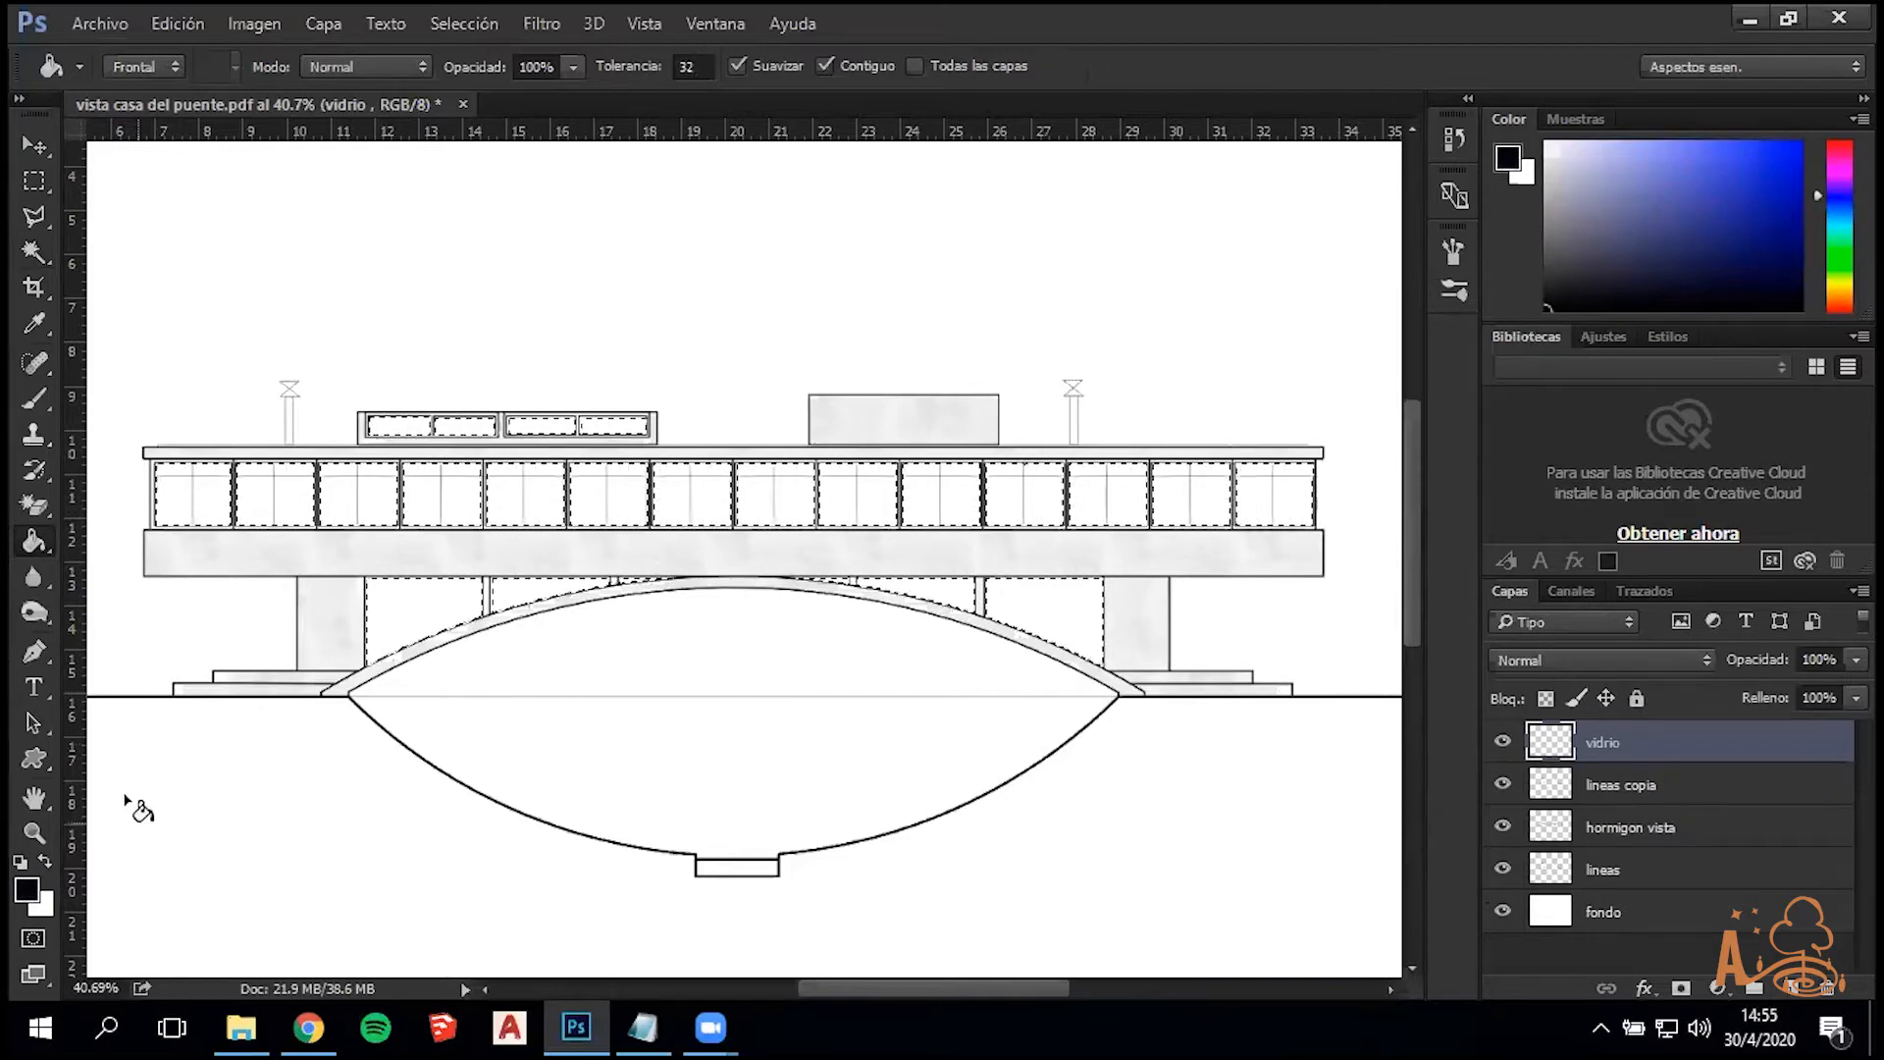
left_click(206, 512)
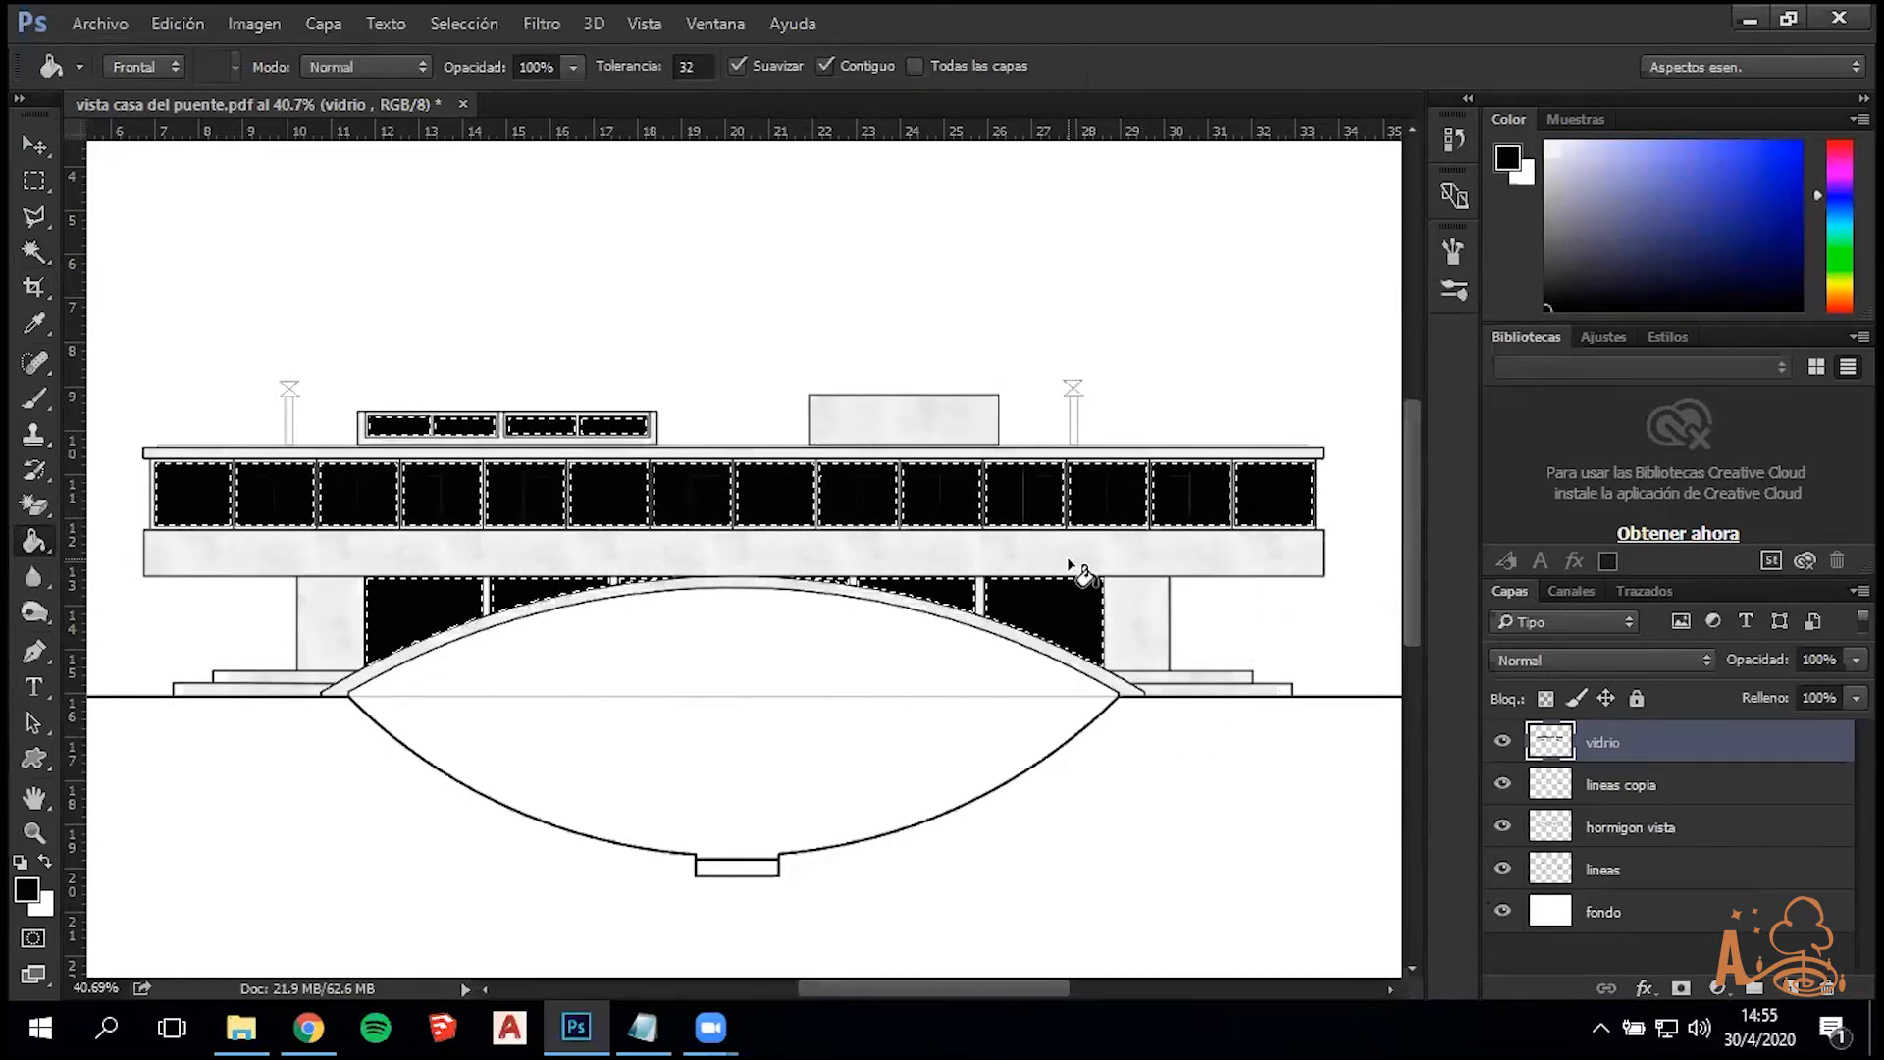
Reduce the vidrio layer's opacity to 8% and clear the selection
scroll(896, 664, "up", 3)
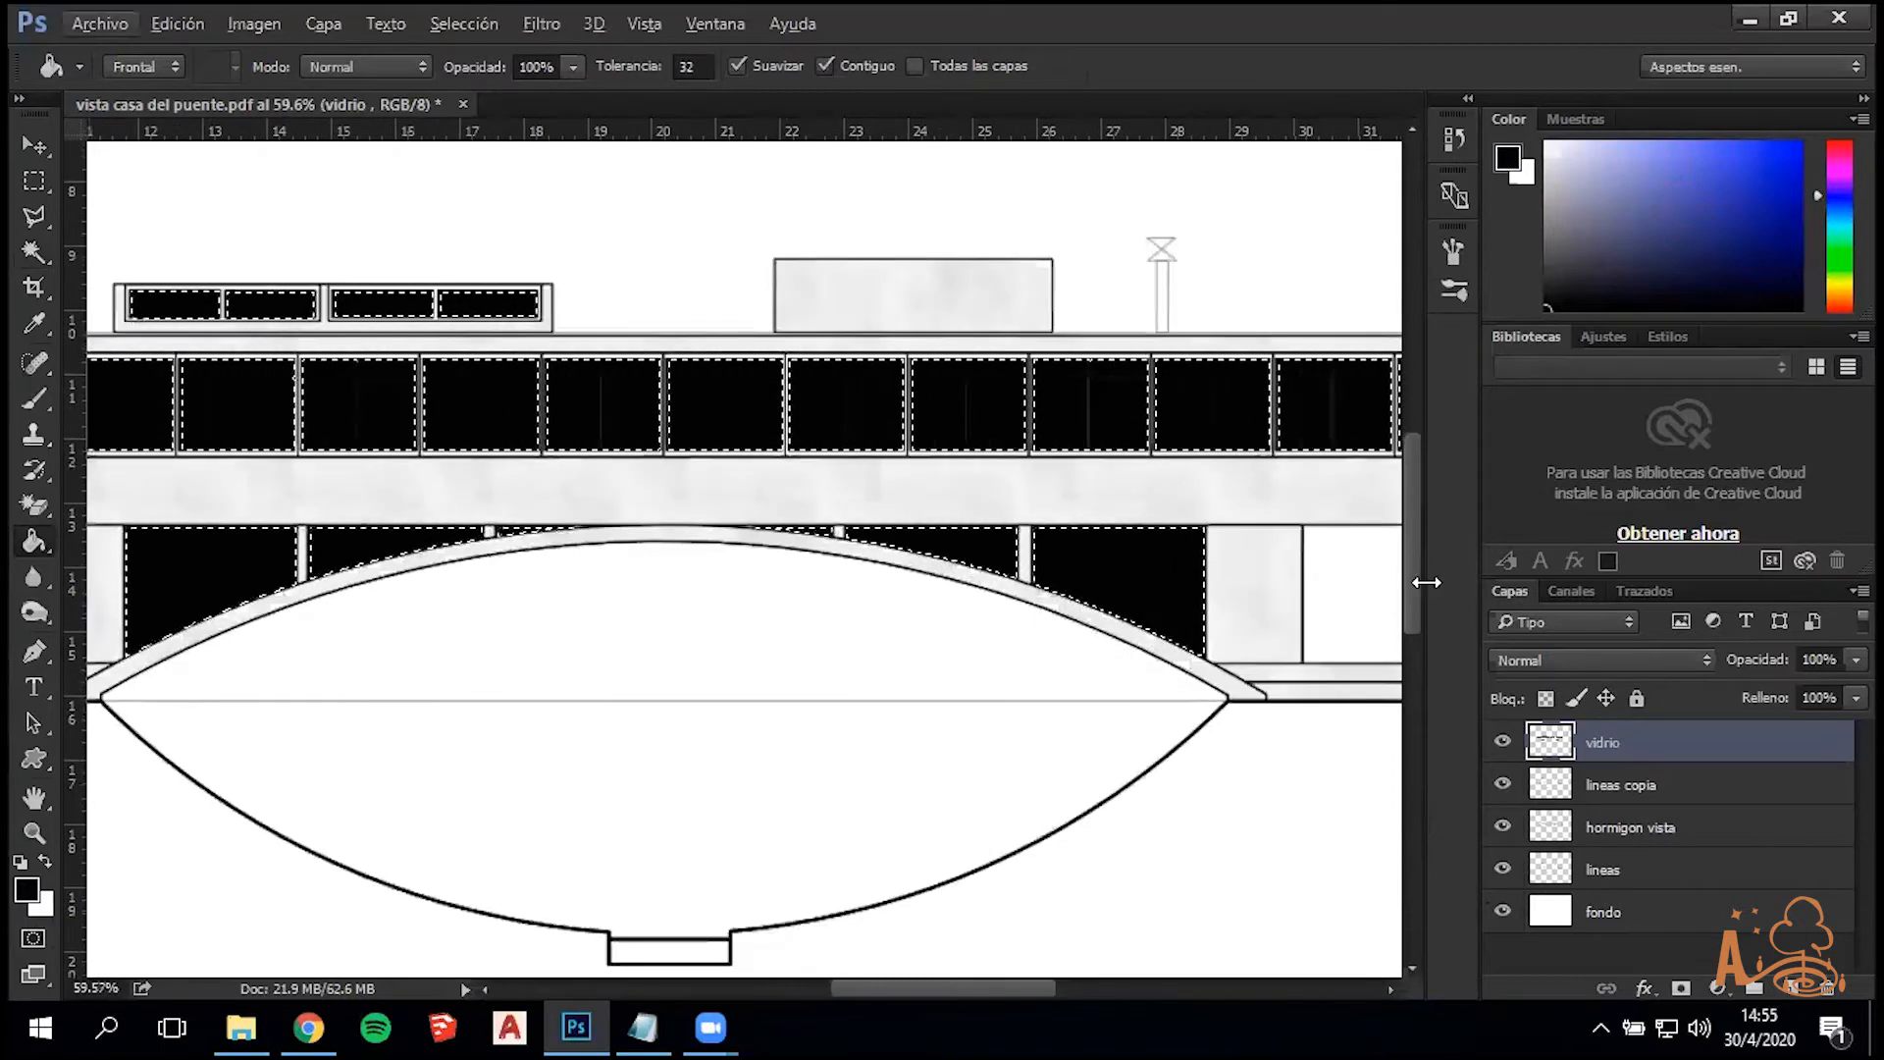
left_click(1856, 659)
left_click(1818, 659)
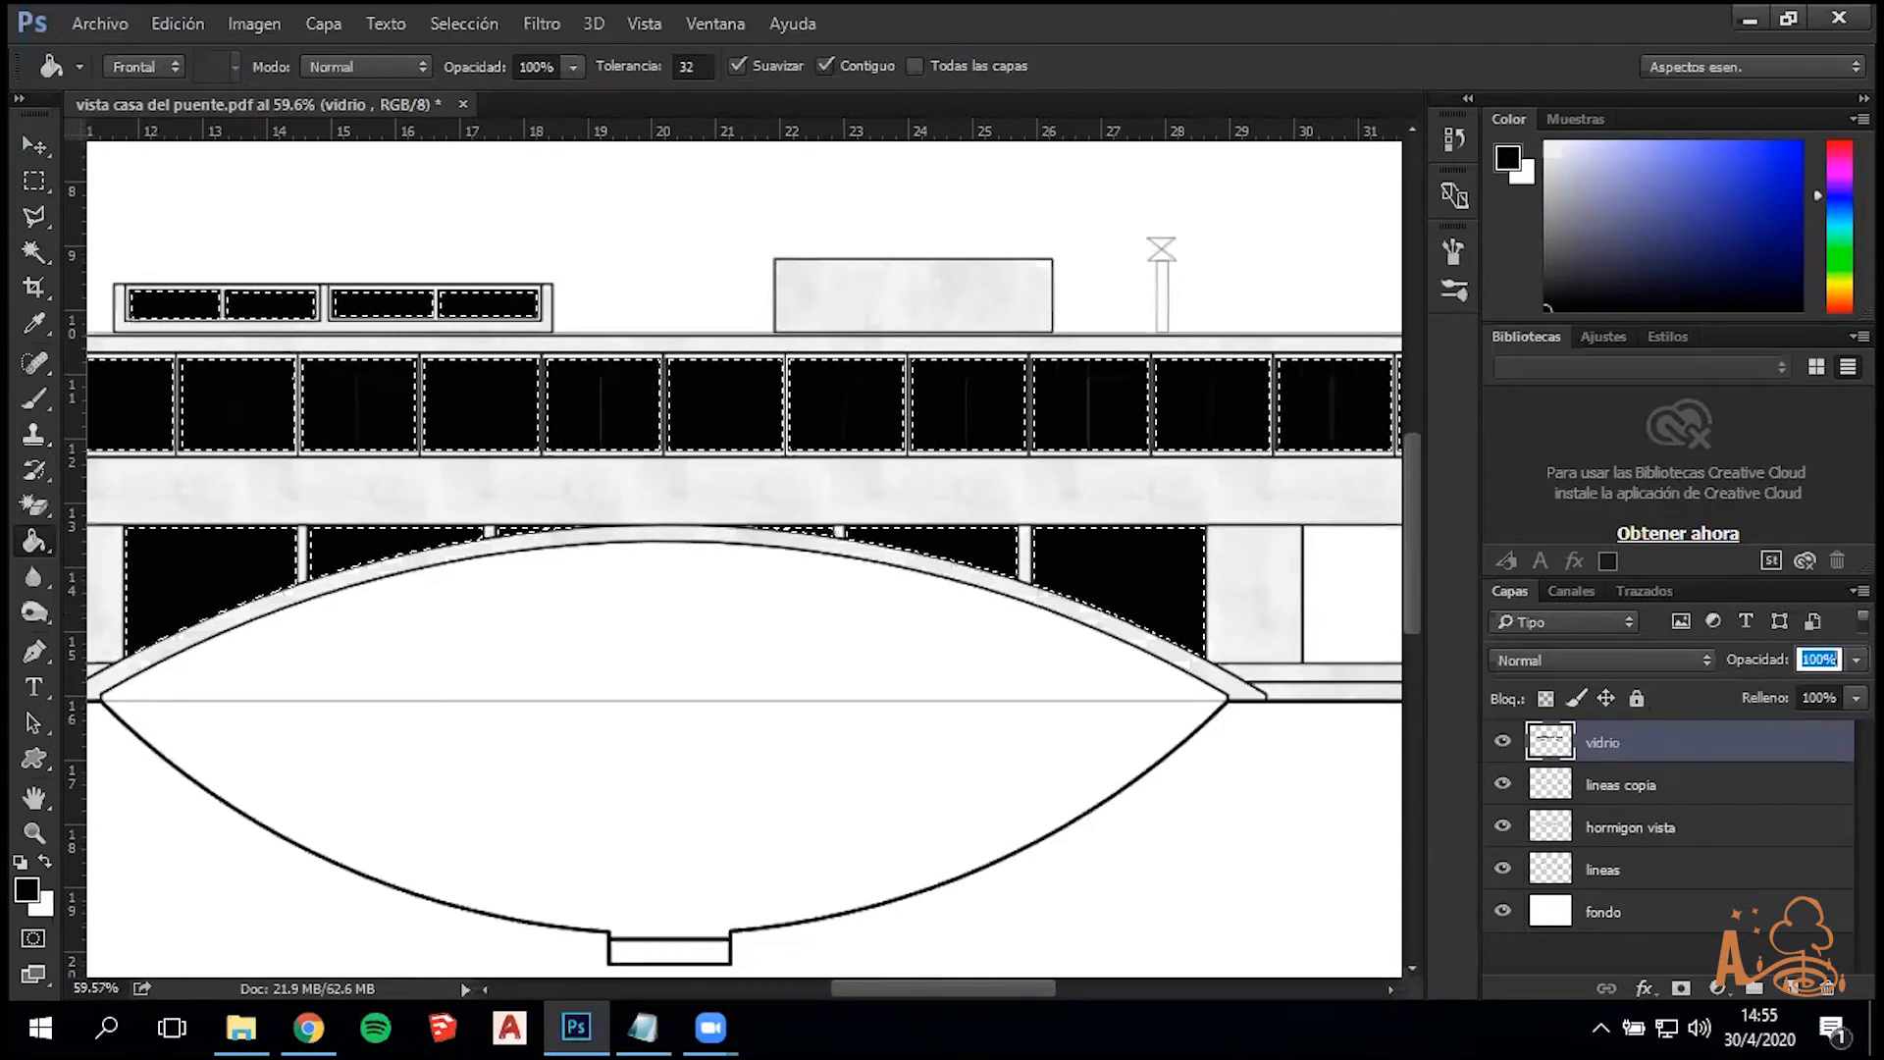
type("10")
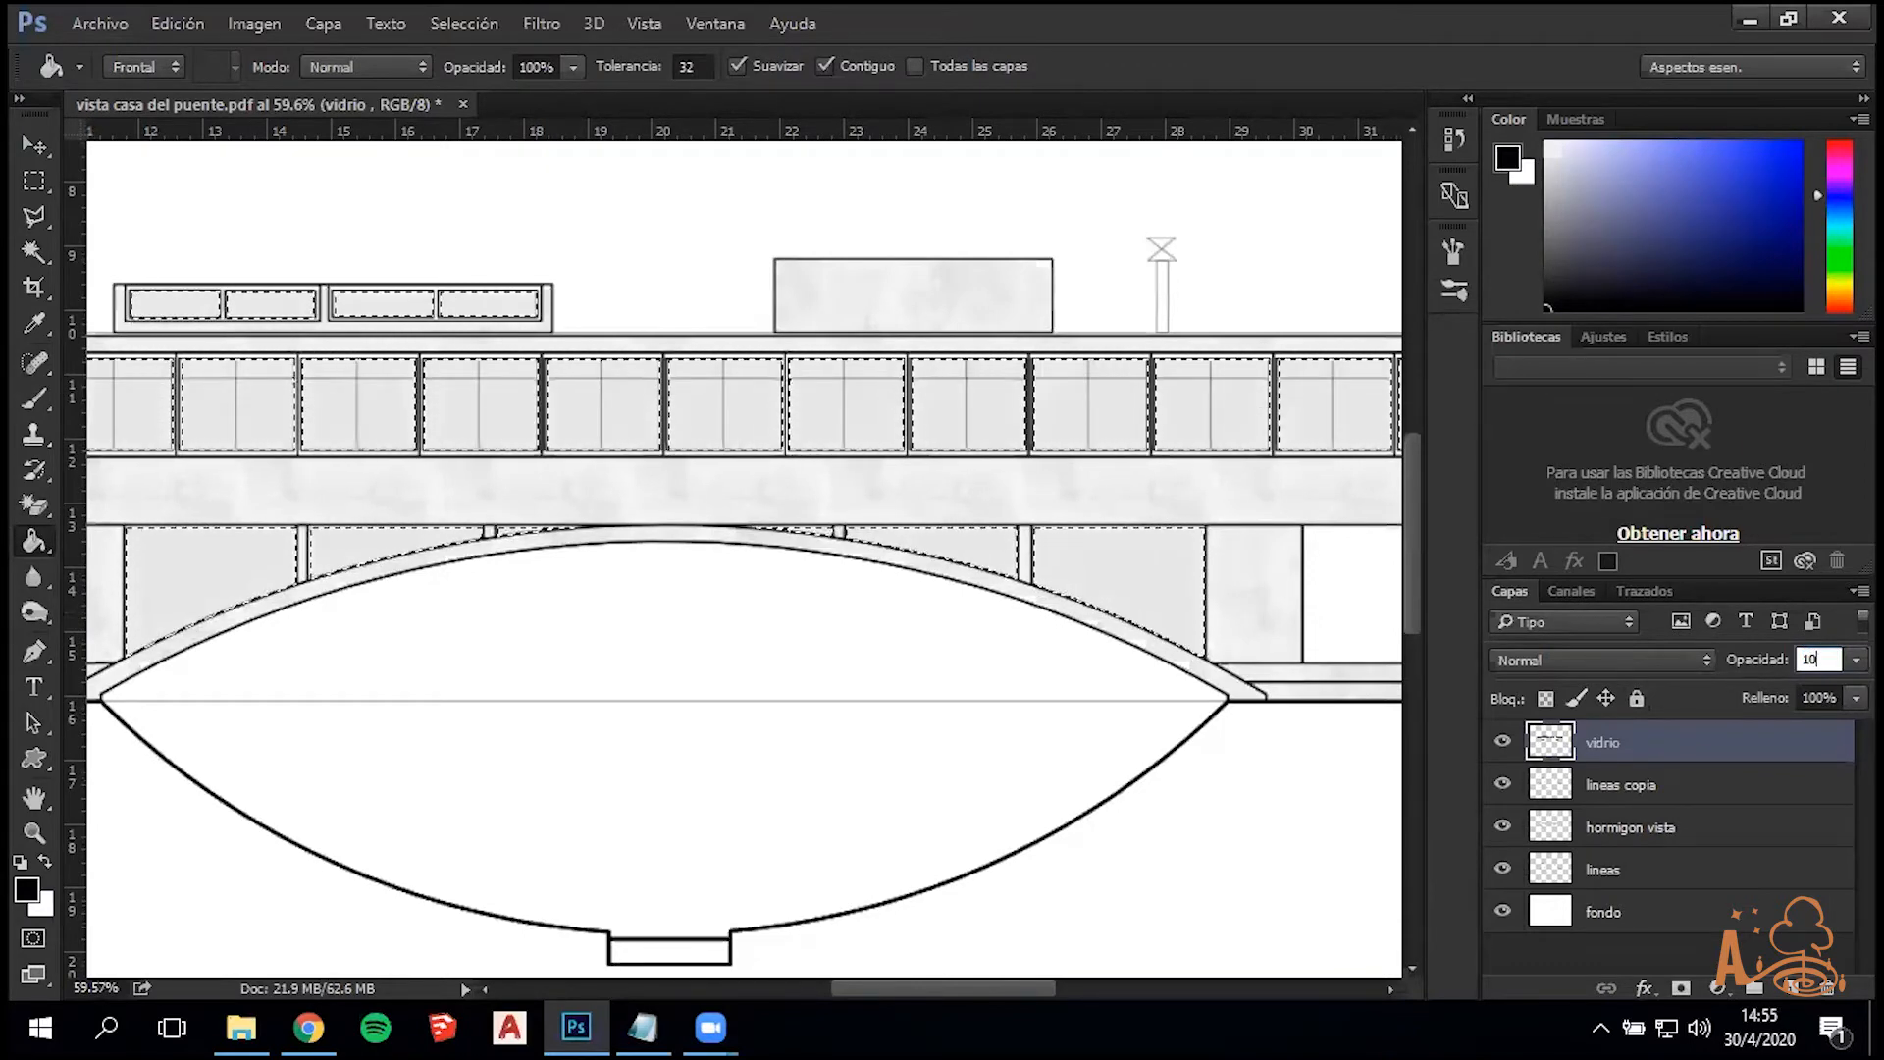
key("BackSpace")
type("5")
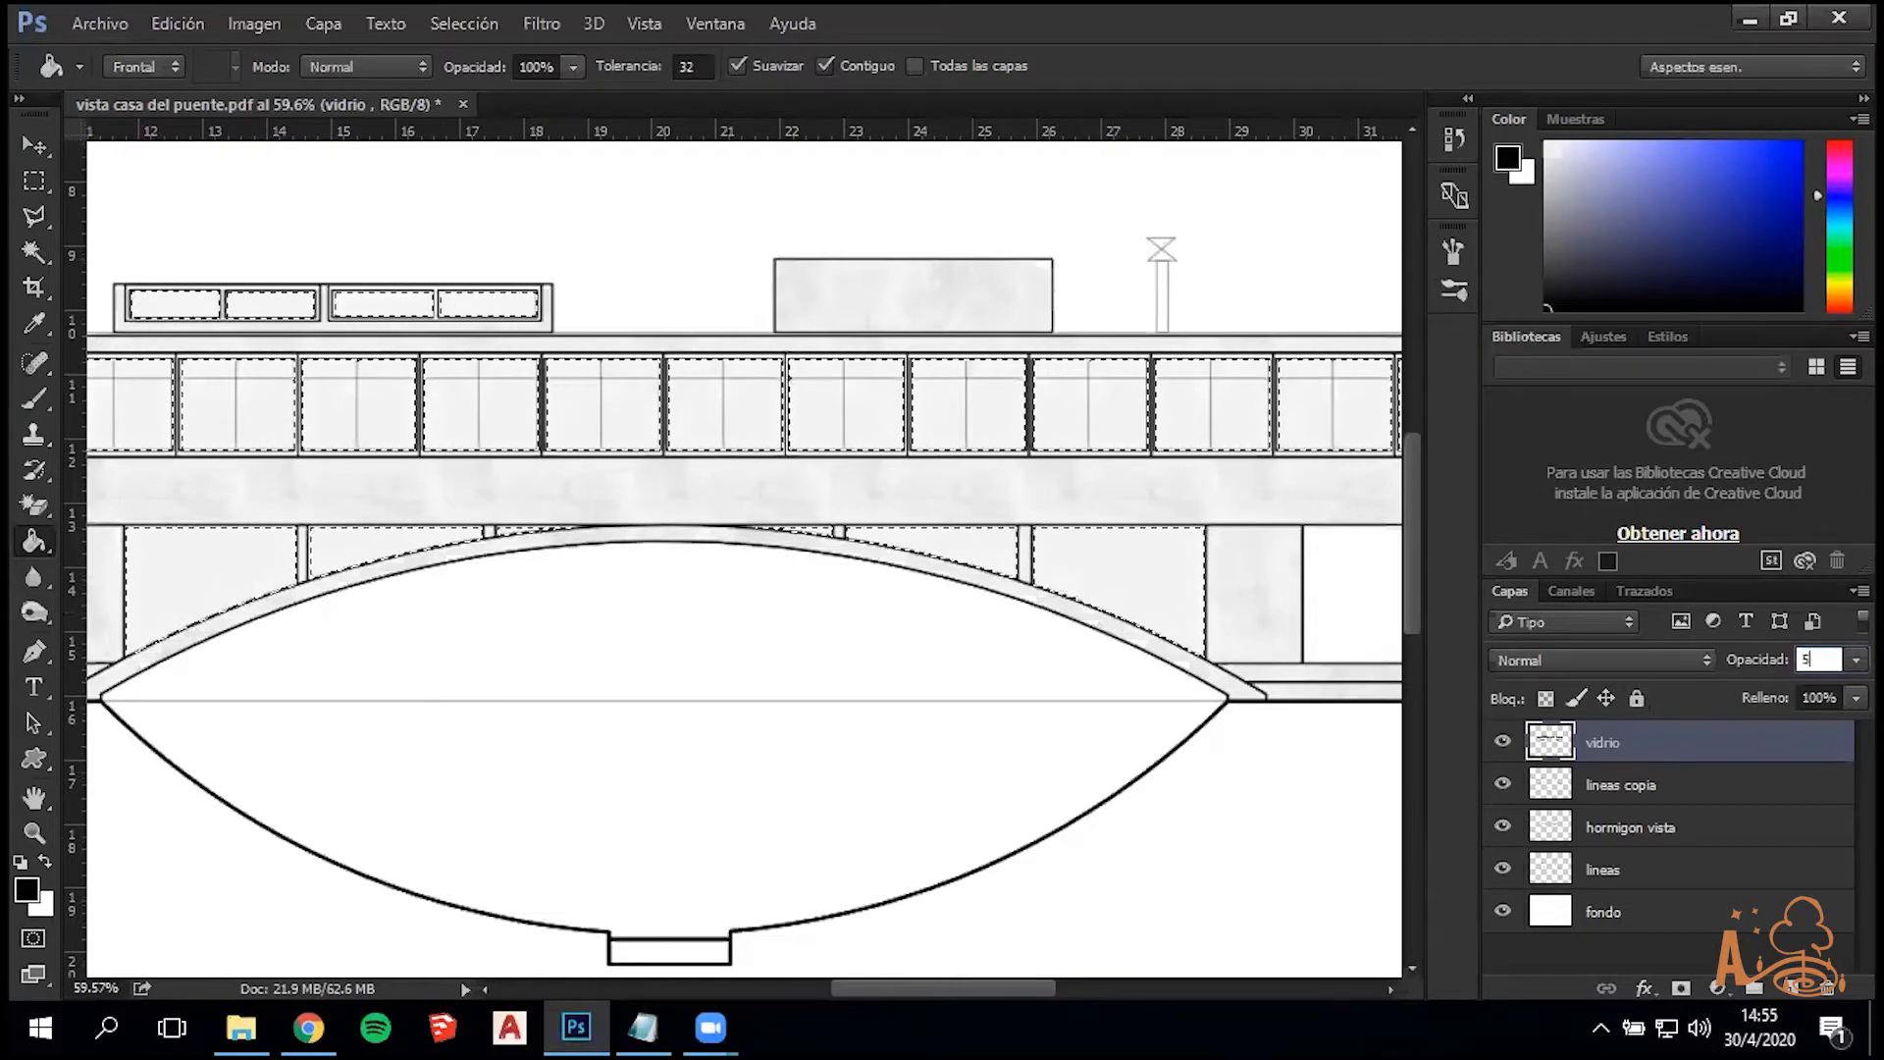
key("BackSpace")
type("8")
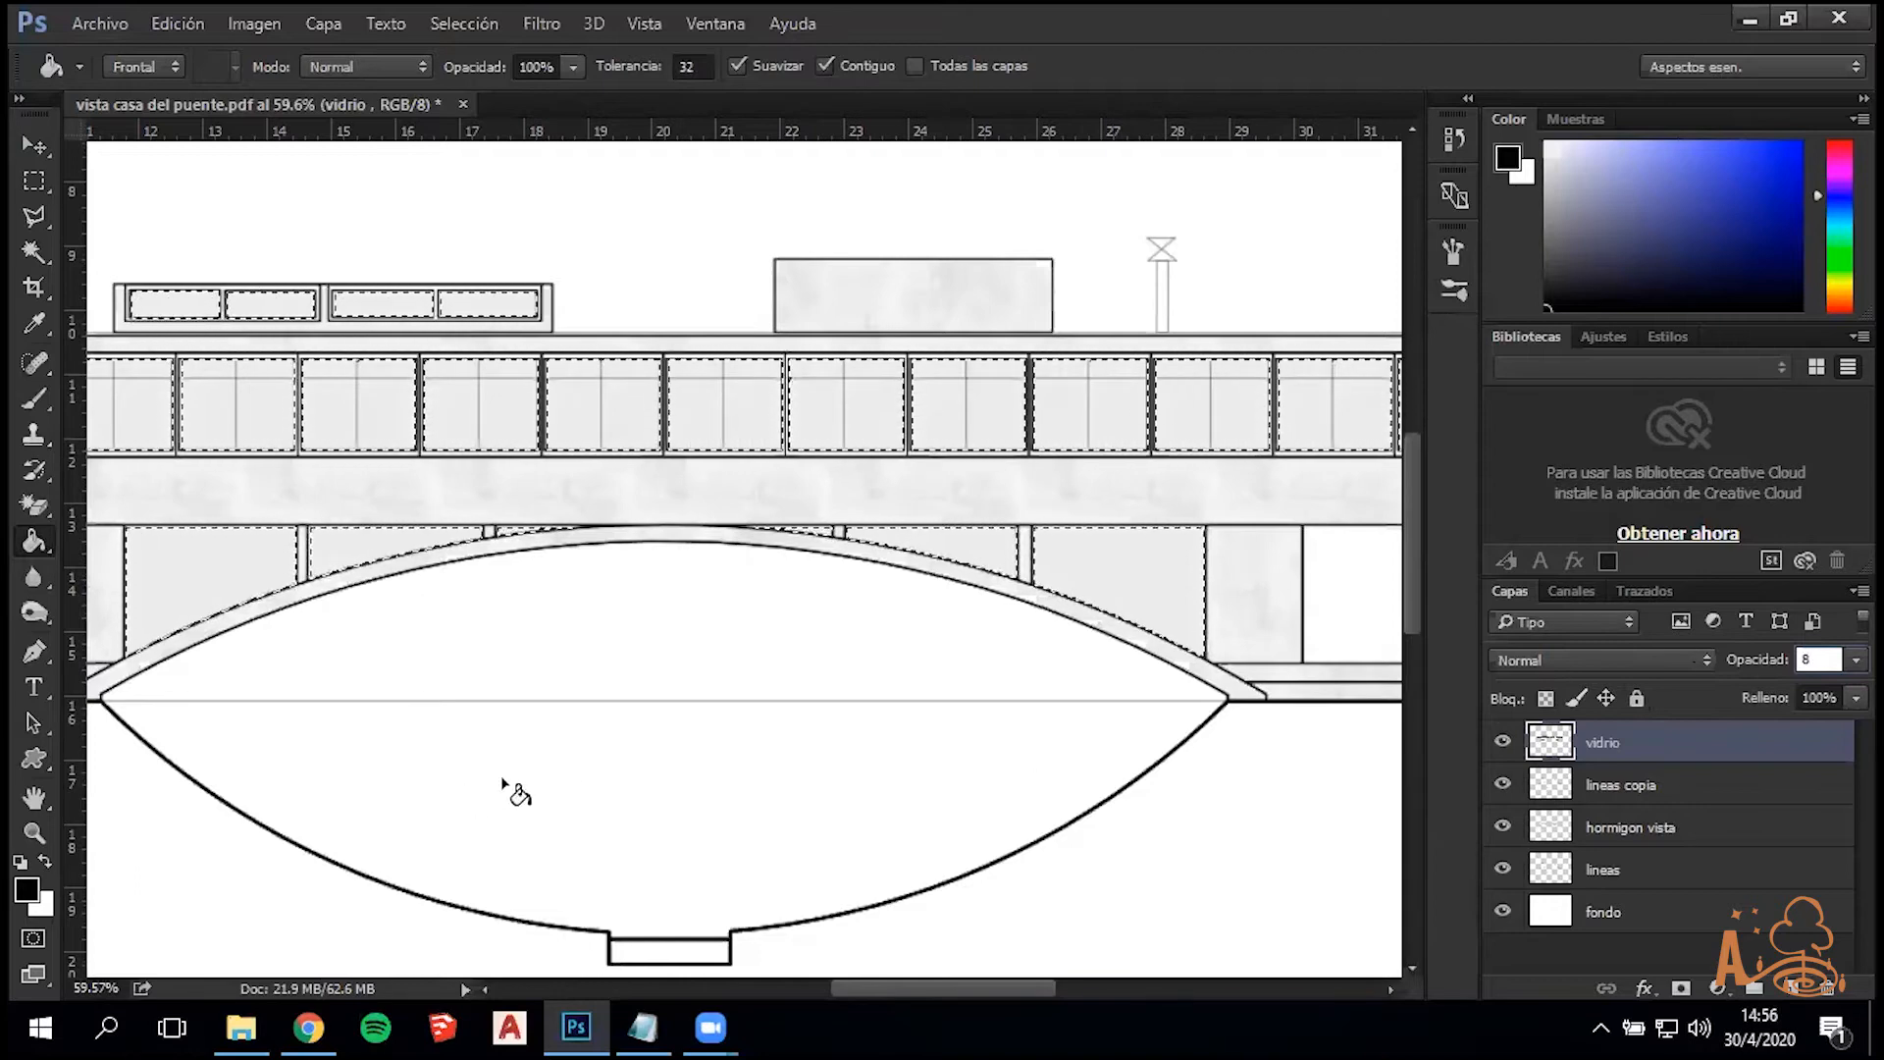
key("ctrl+d")
key("Return")
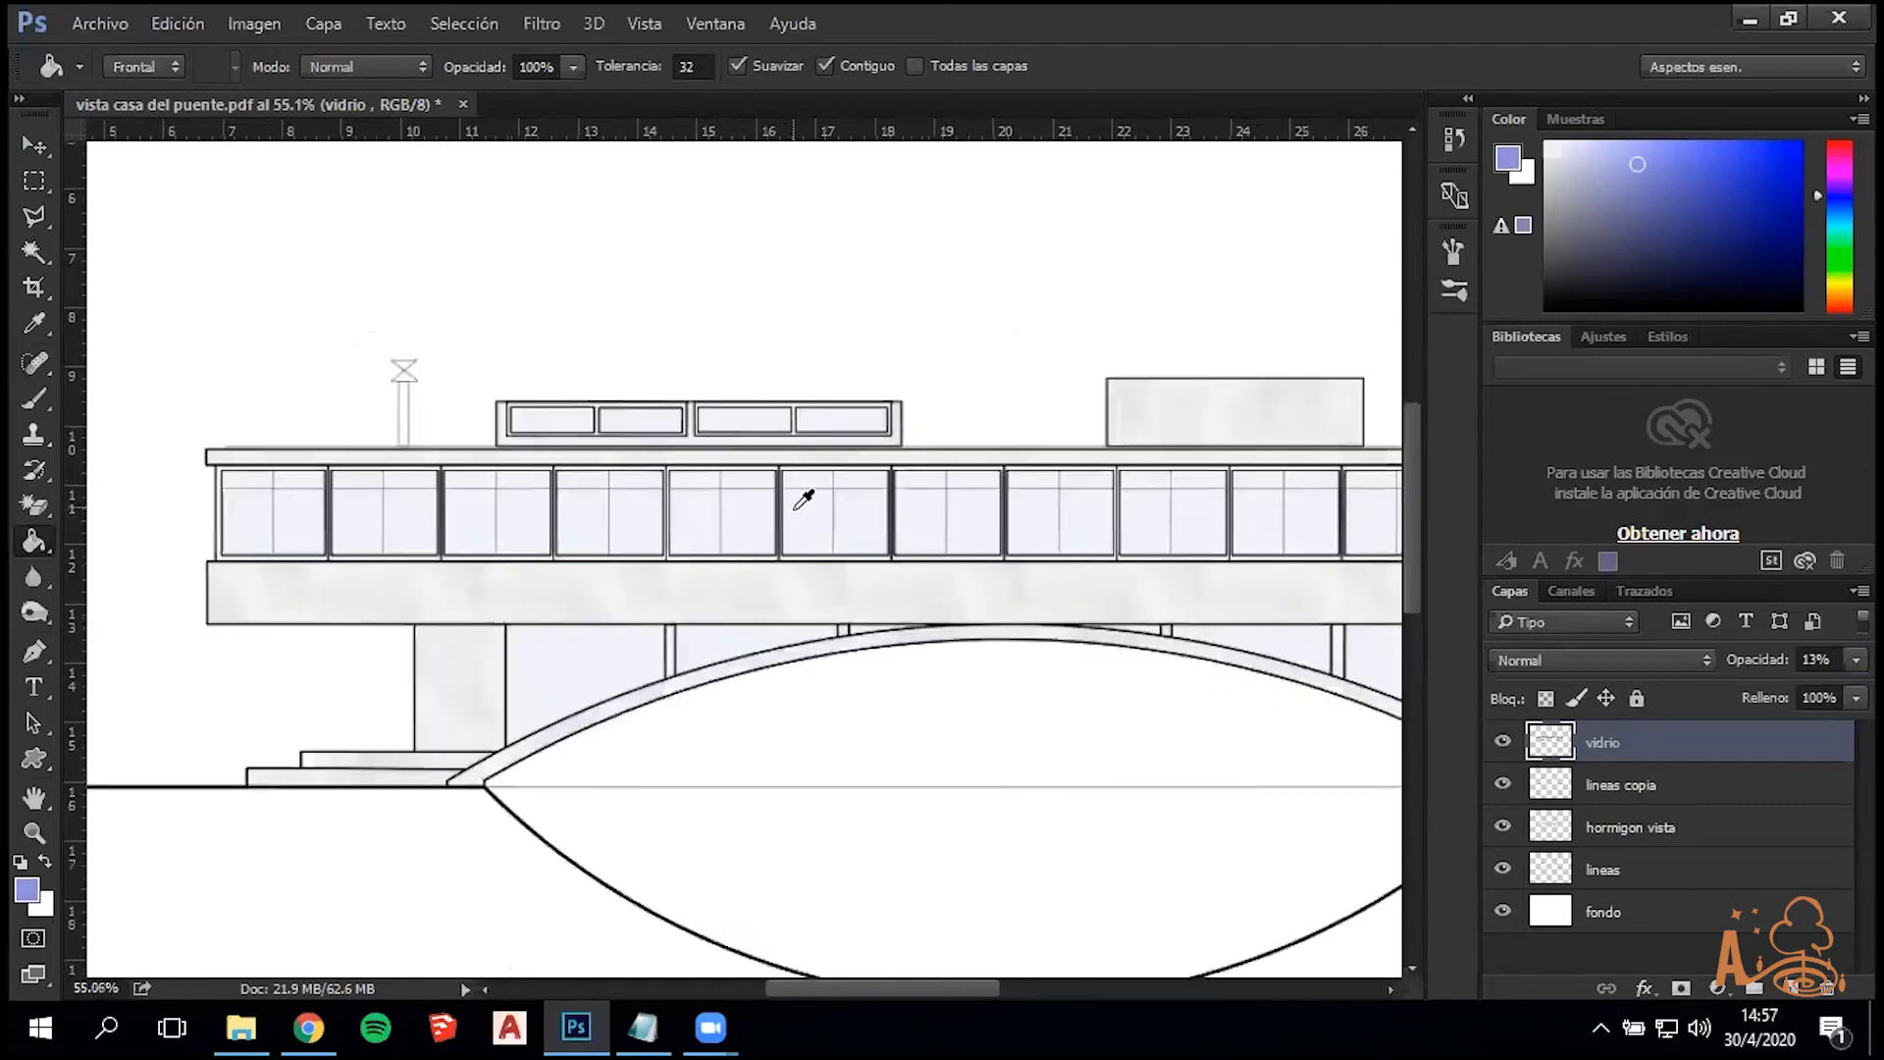
Examine the bluish glass tint up close and across the whole bridge house elevation
scroll(800, 504, "down", 7)
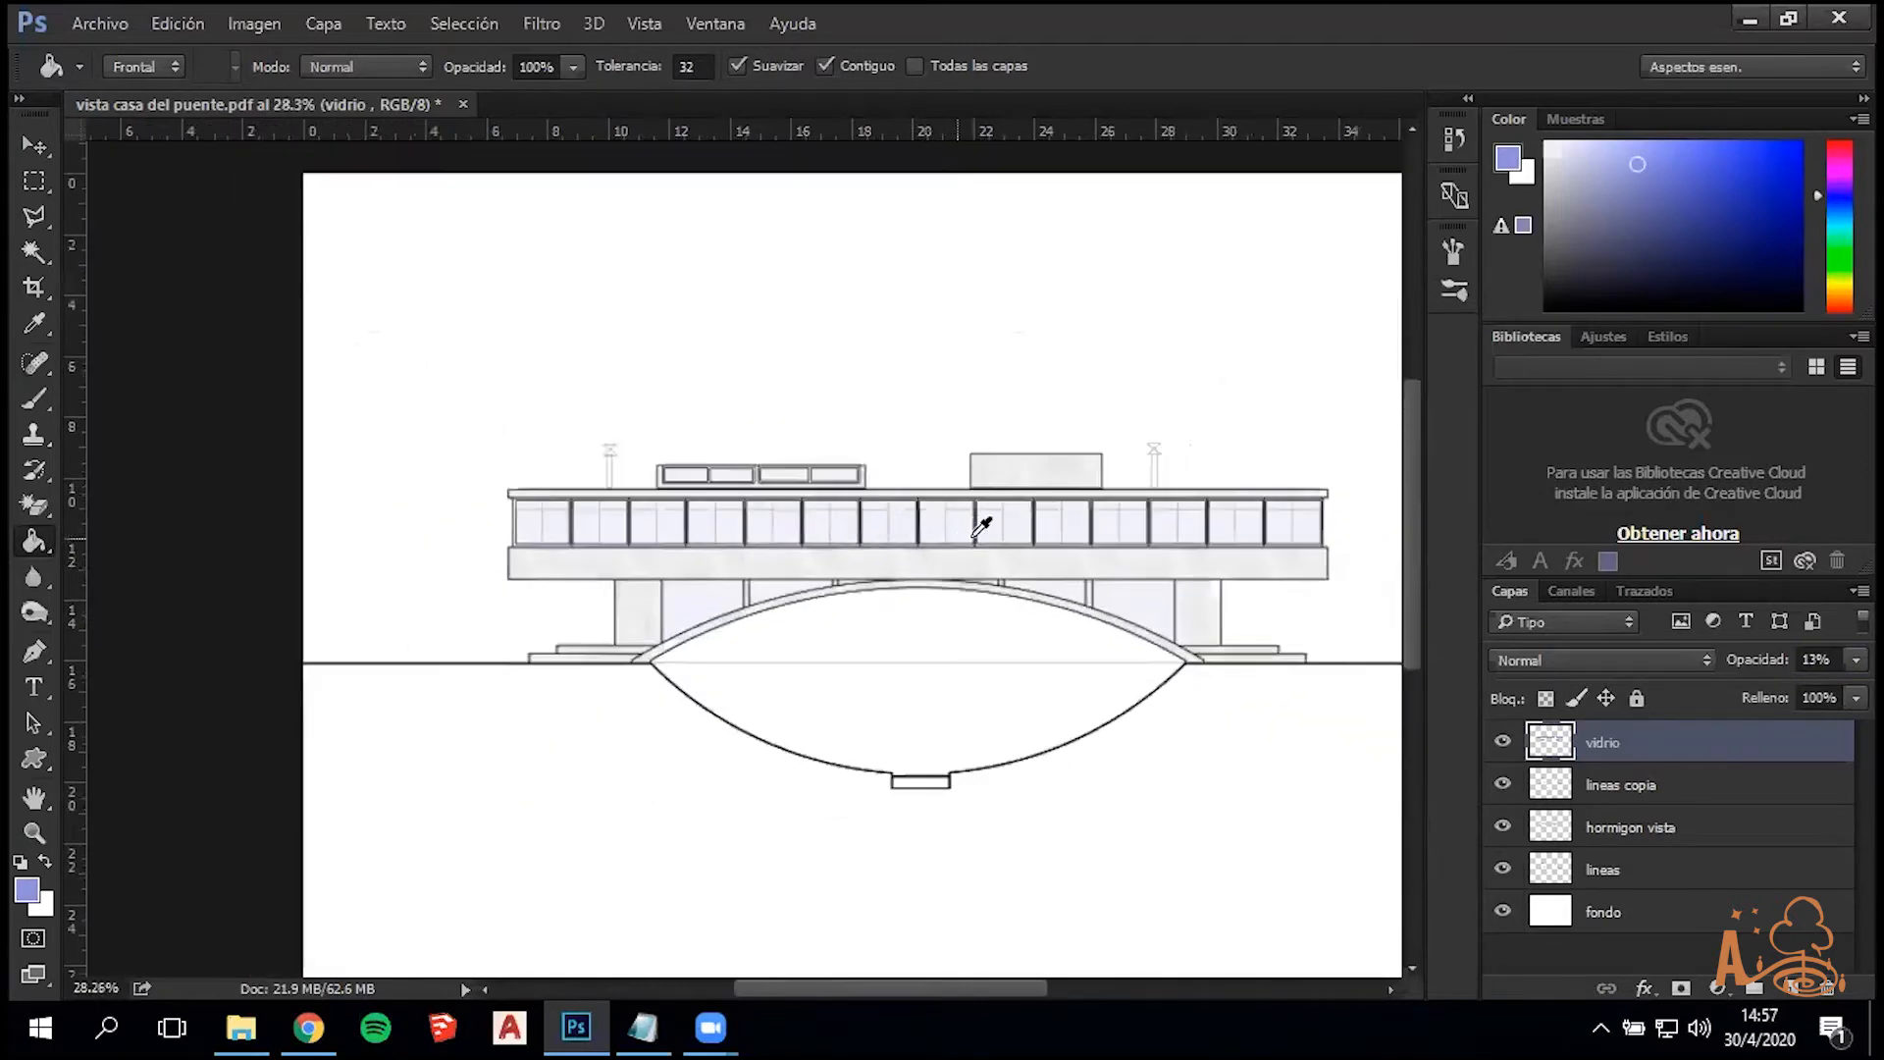
scroll(970, 527, "up", 5)
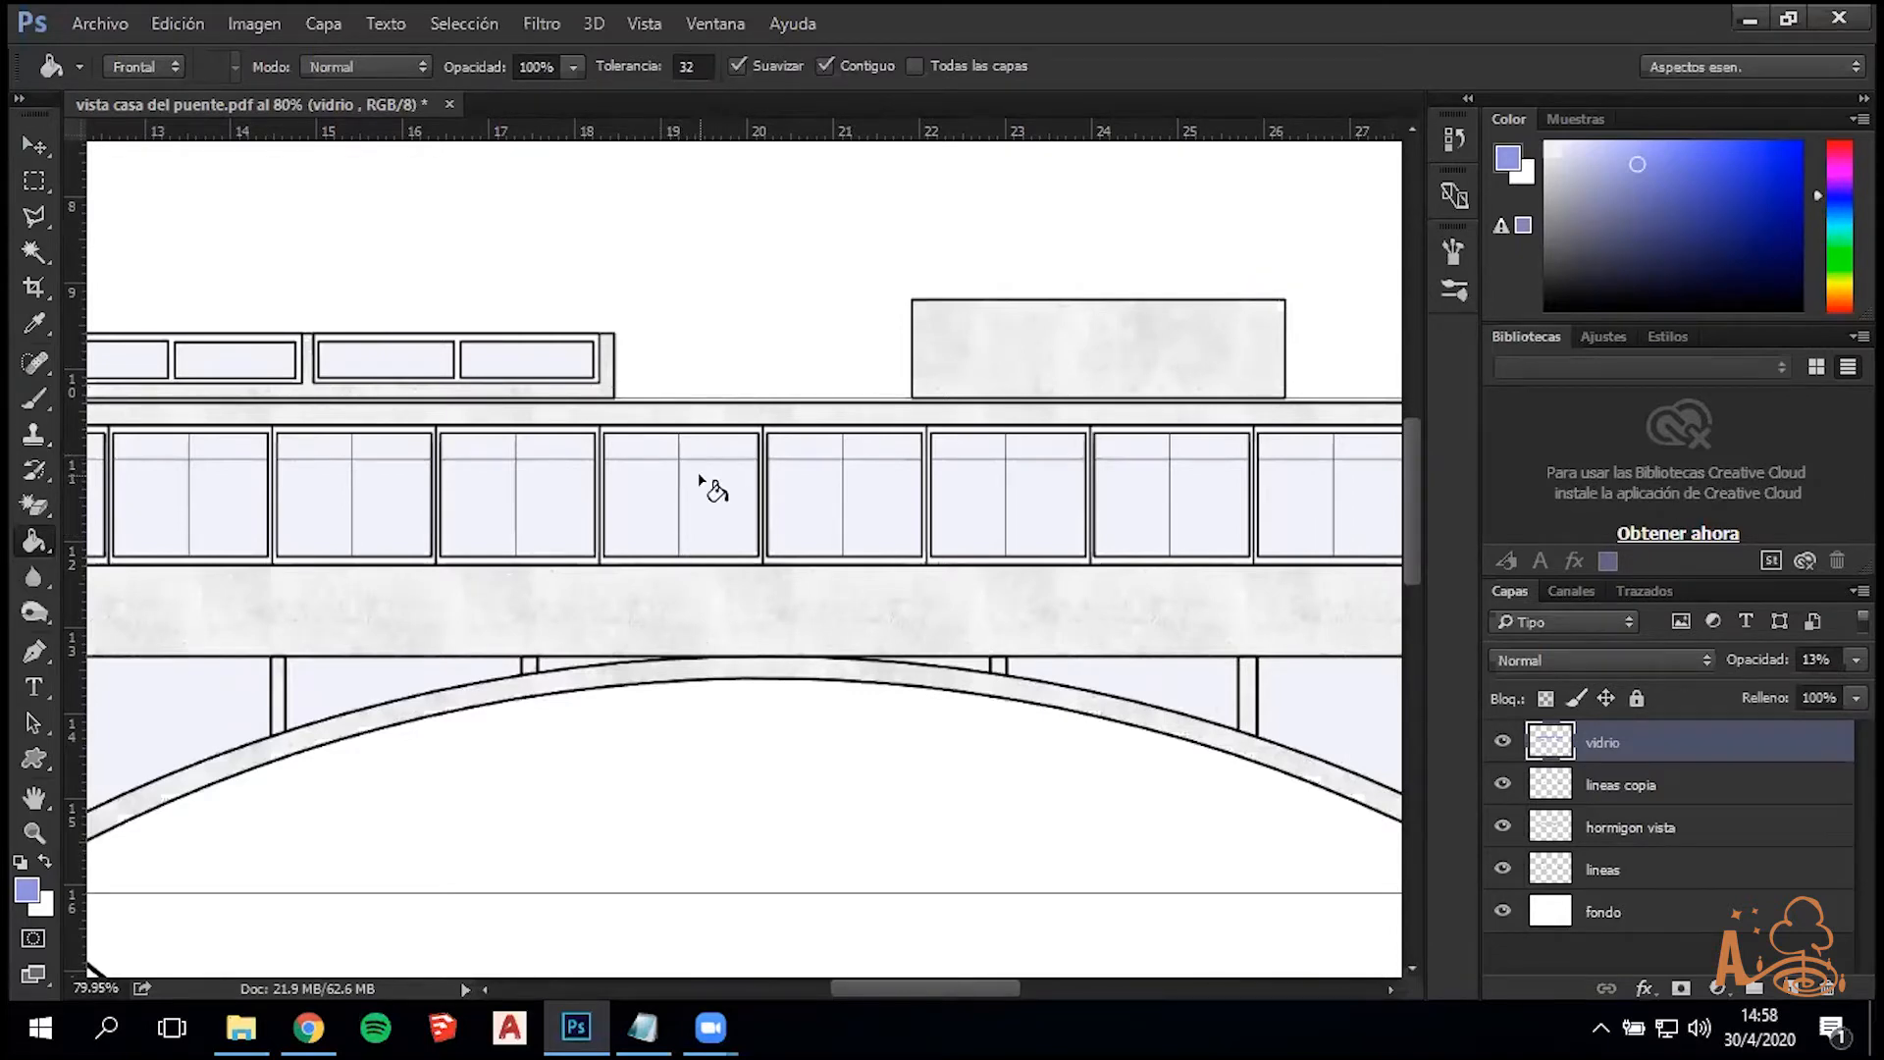
scroll(724, 416, "down", 5)
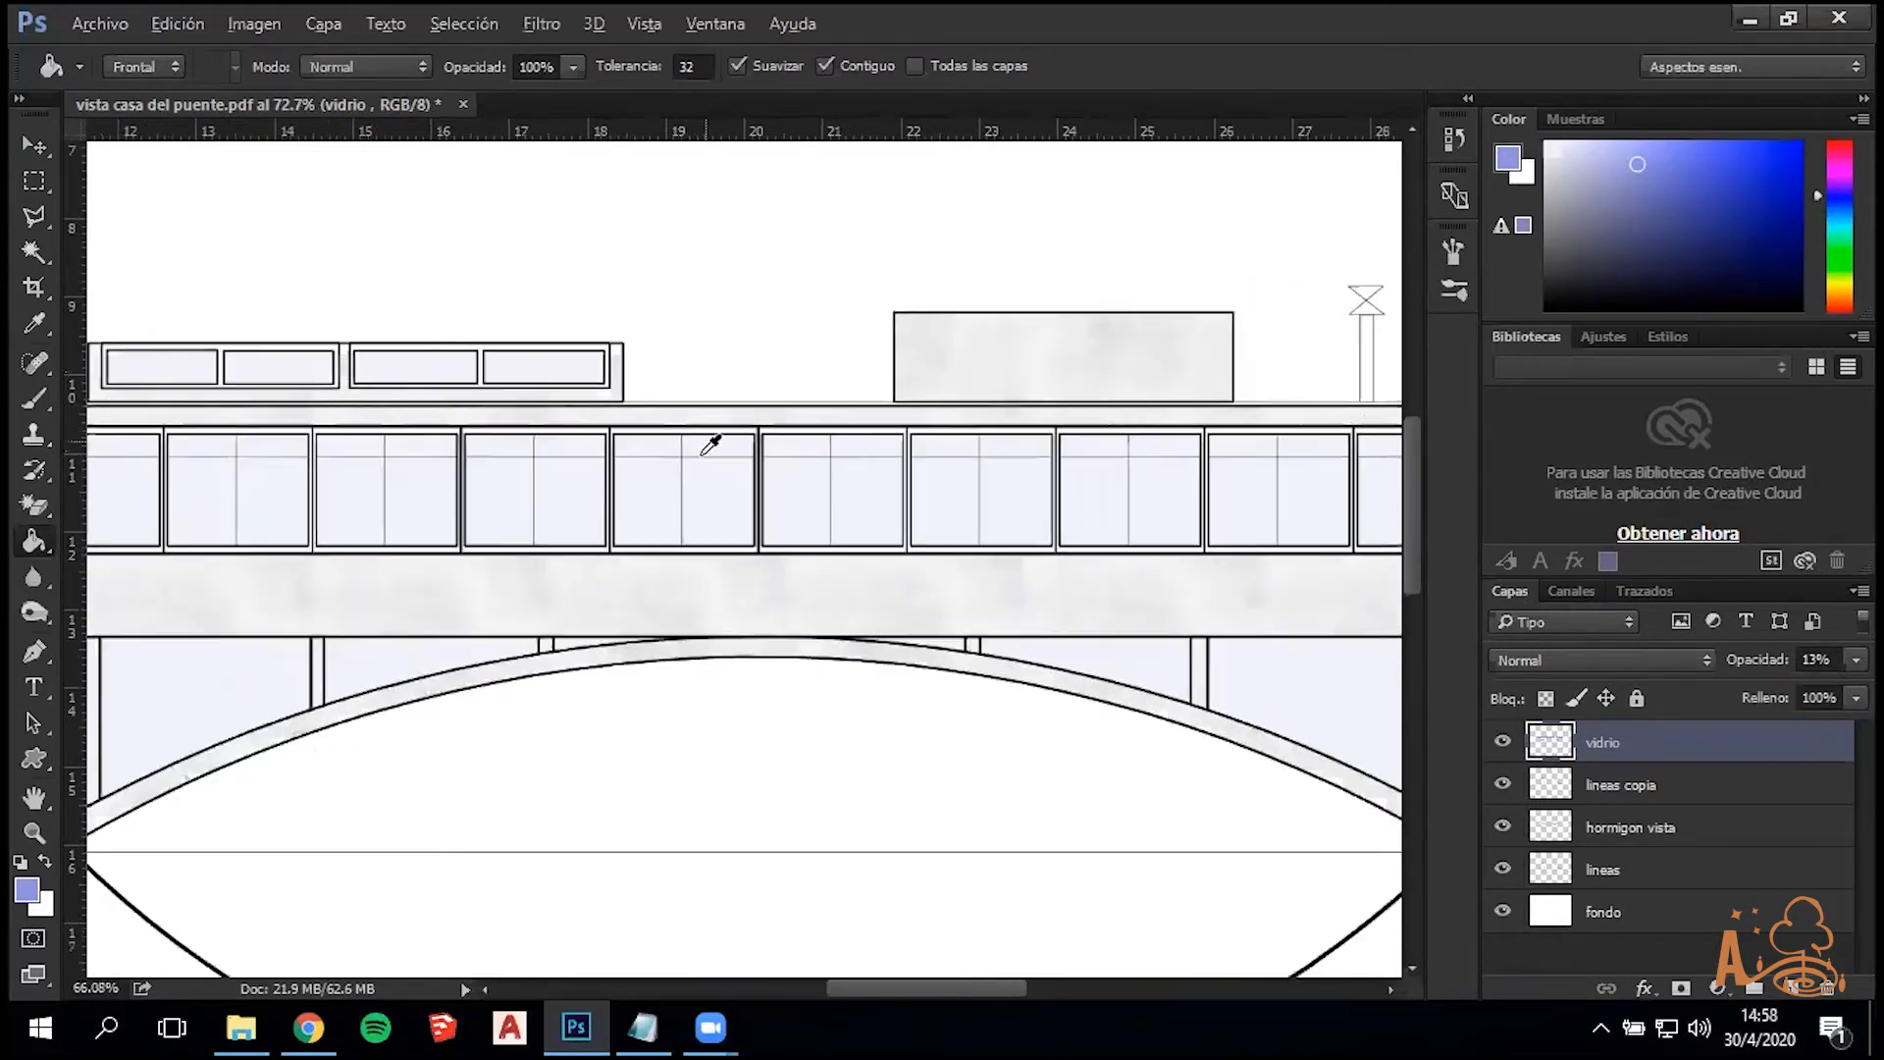
scroll(730, 453, "up", 4)
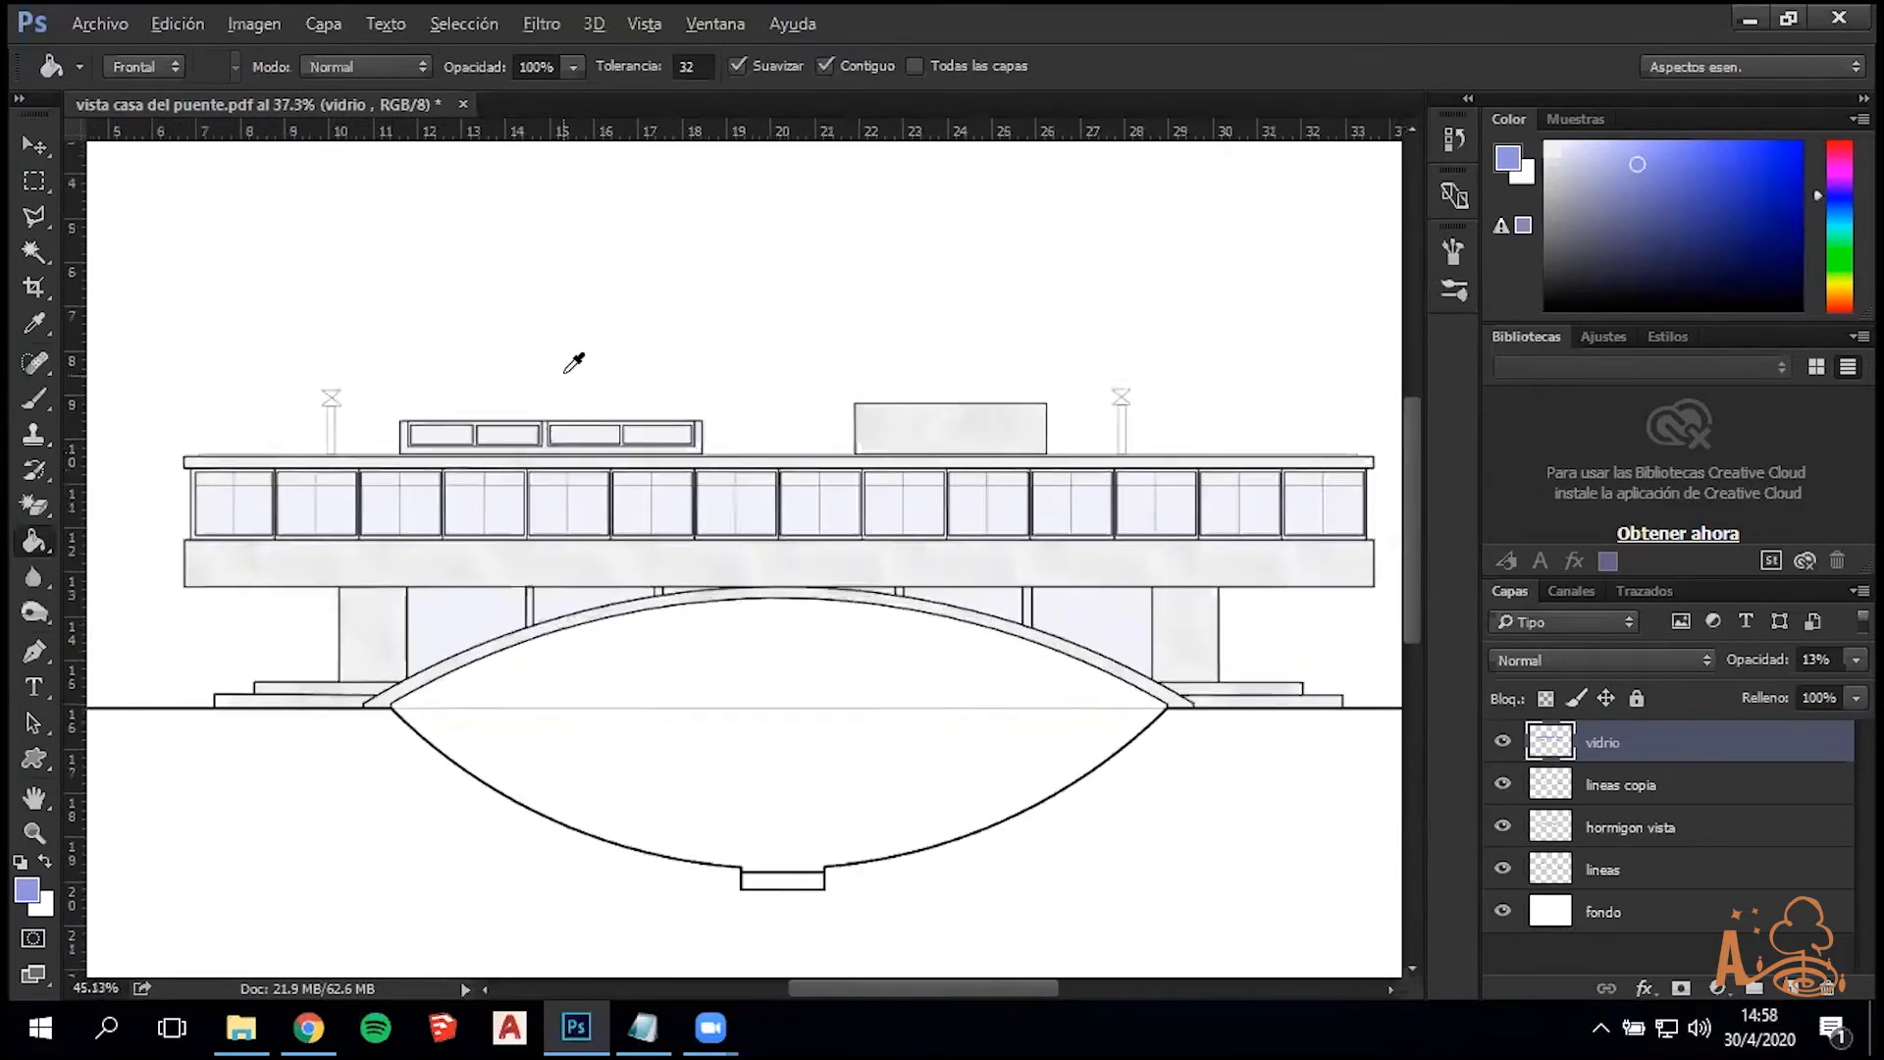
scroll(916, 530, "down", 3)
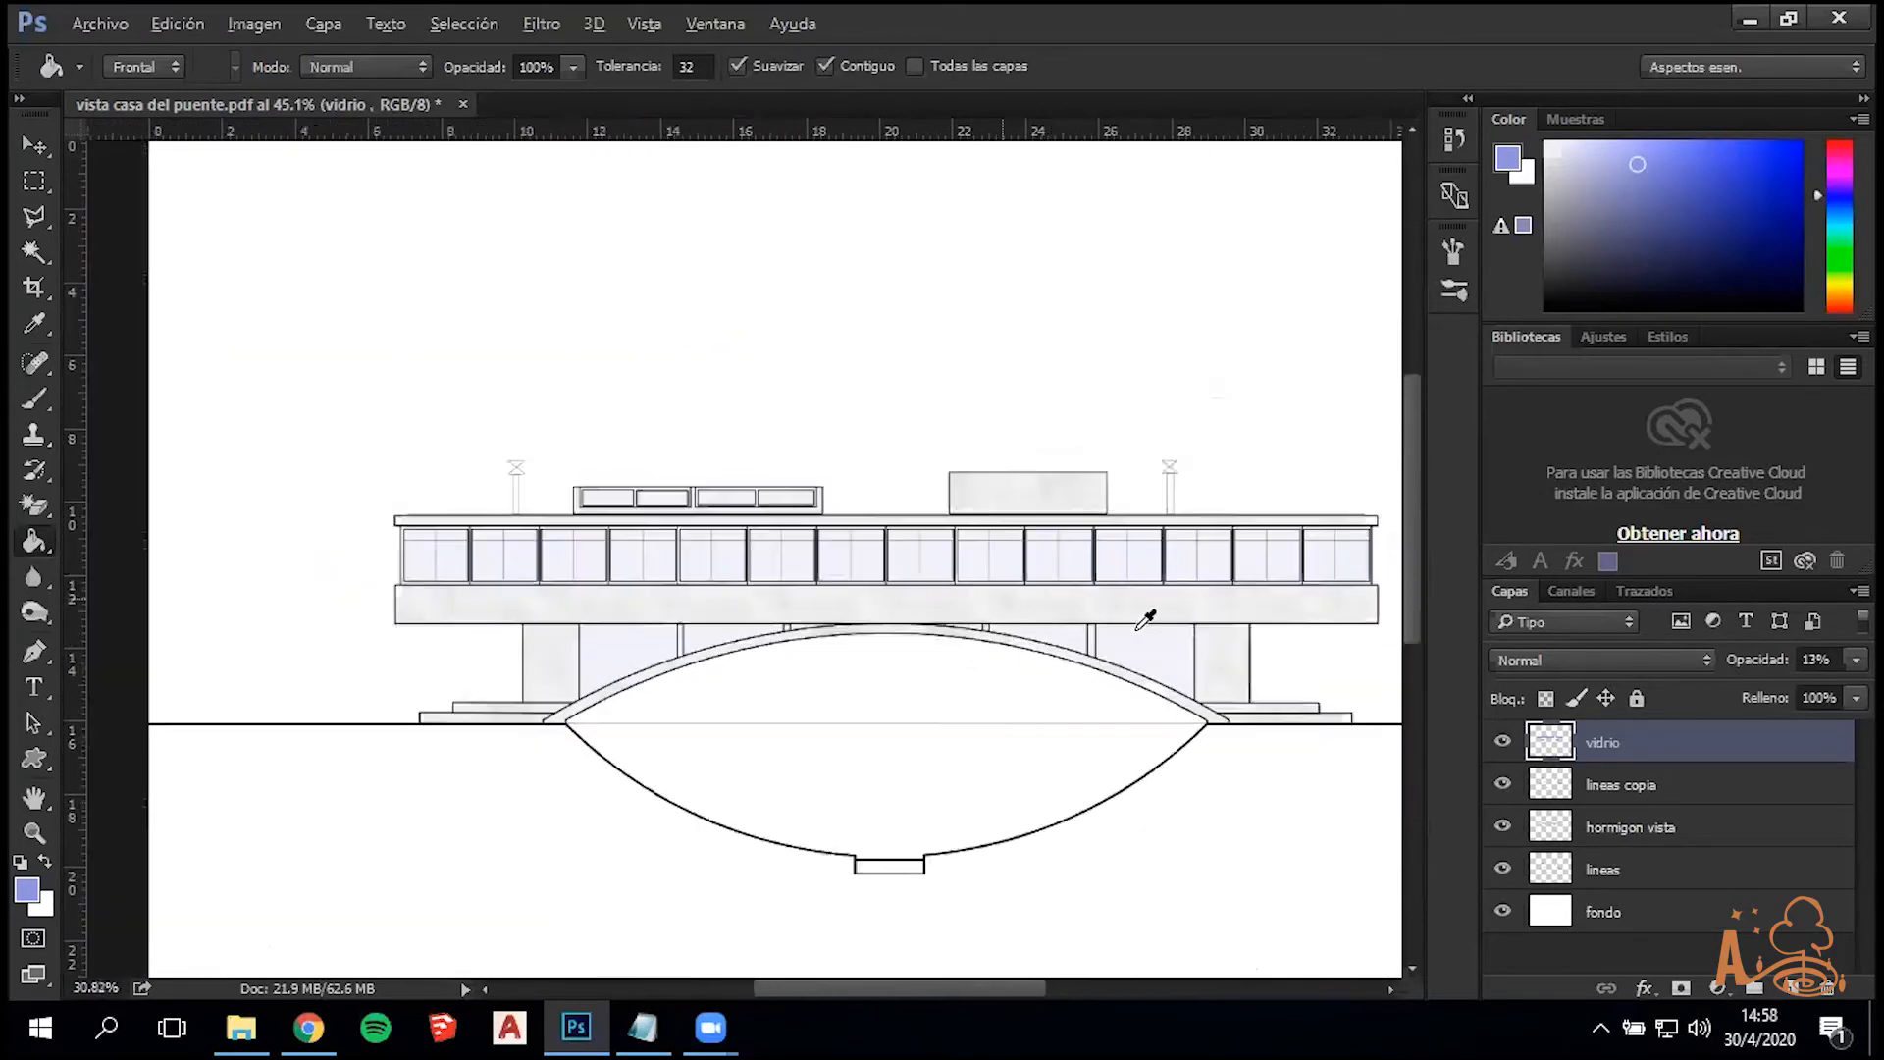
left_click_drag(991, 991, 1021, 987)
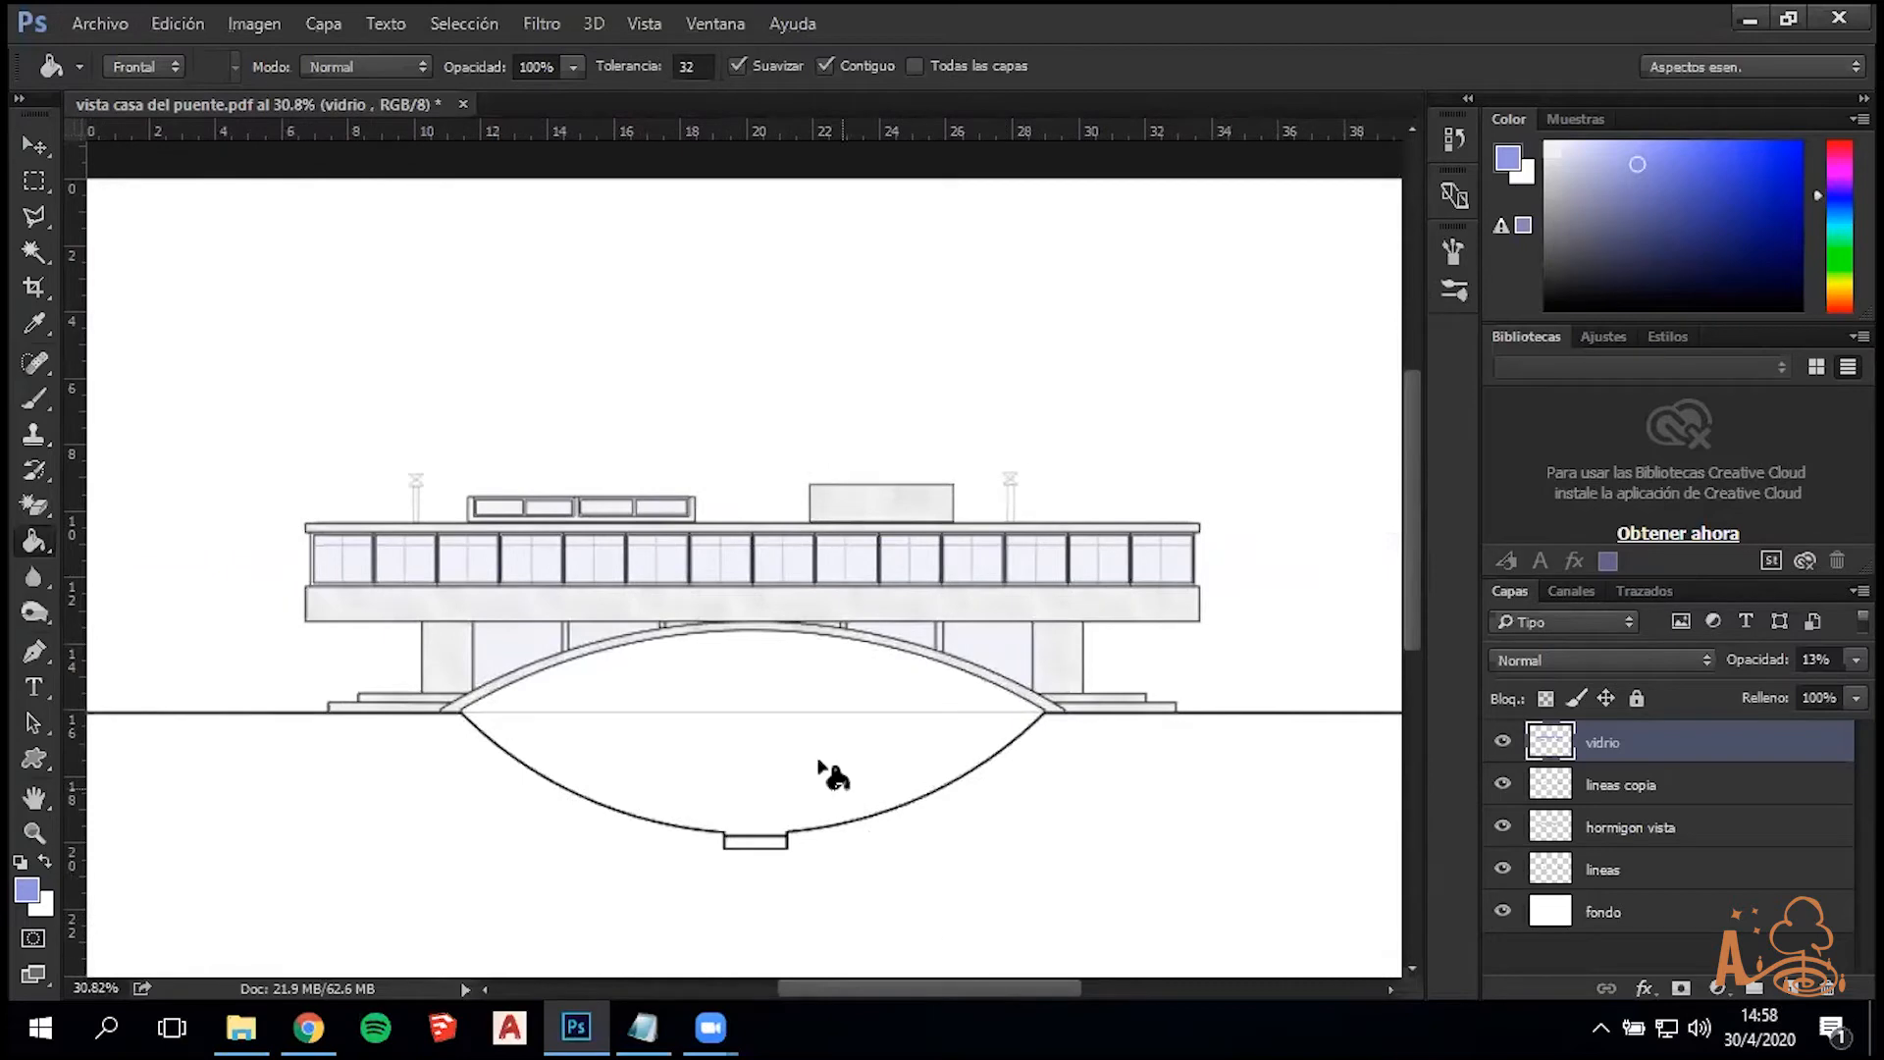
scroll(778, 547, "up", 2)
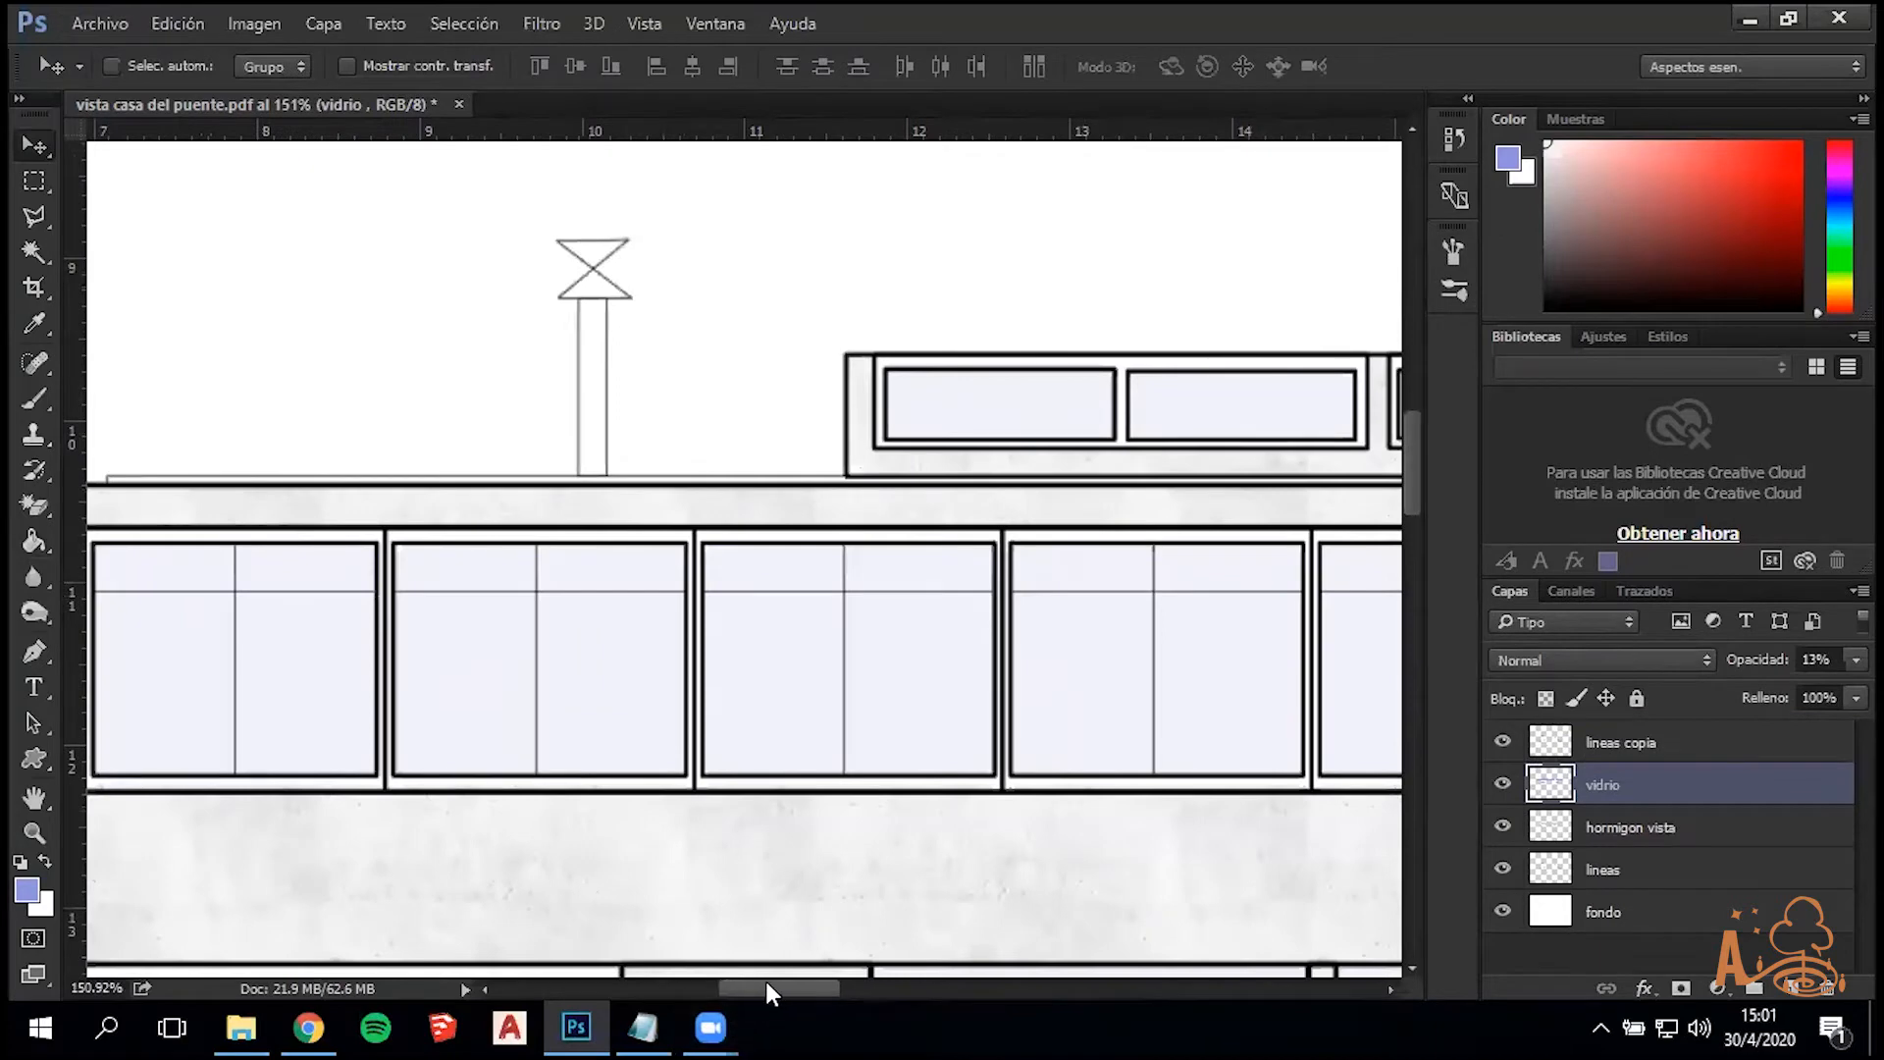
On the lineas layer, select the frame strips around the first two windows at the facade's left end with the Magic Wand
left_click_drag(770, 993, 736, 993)
left_click(1616, 832)
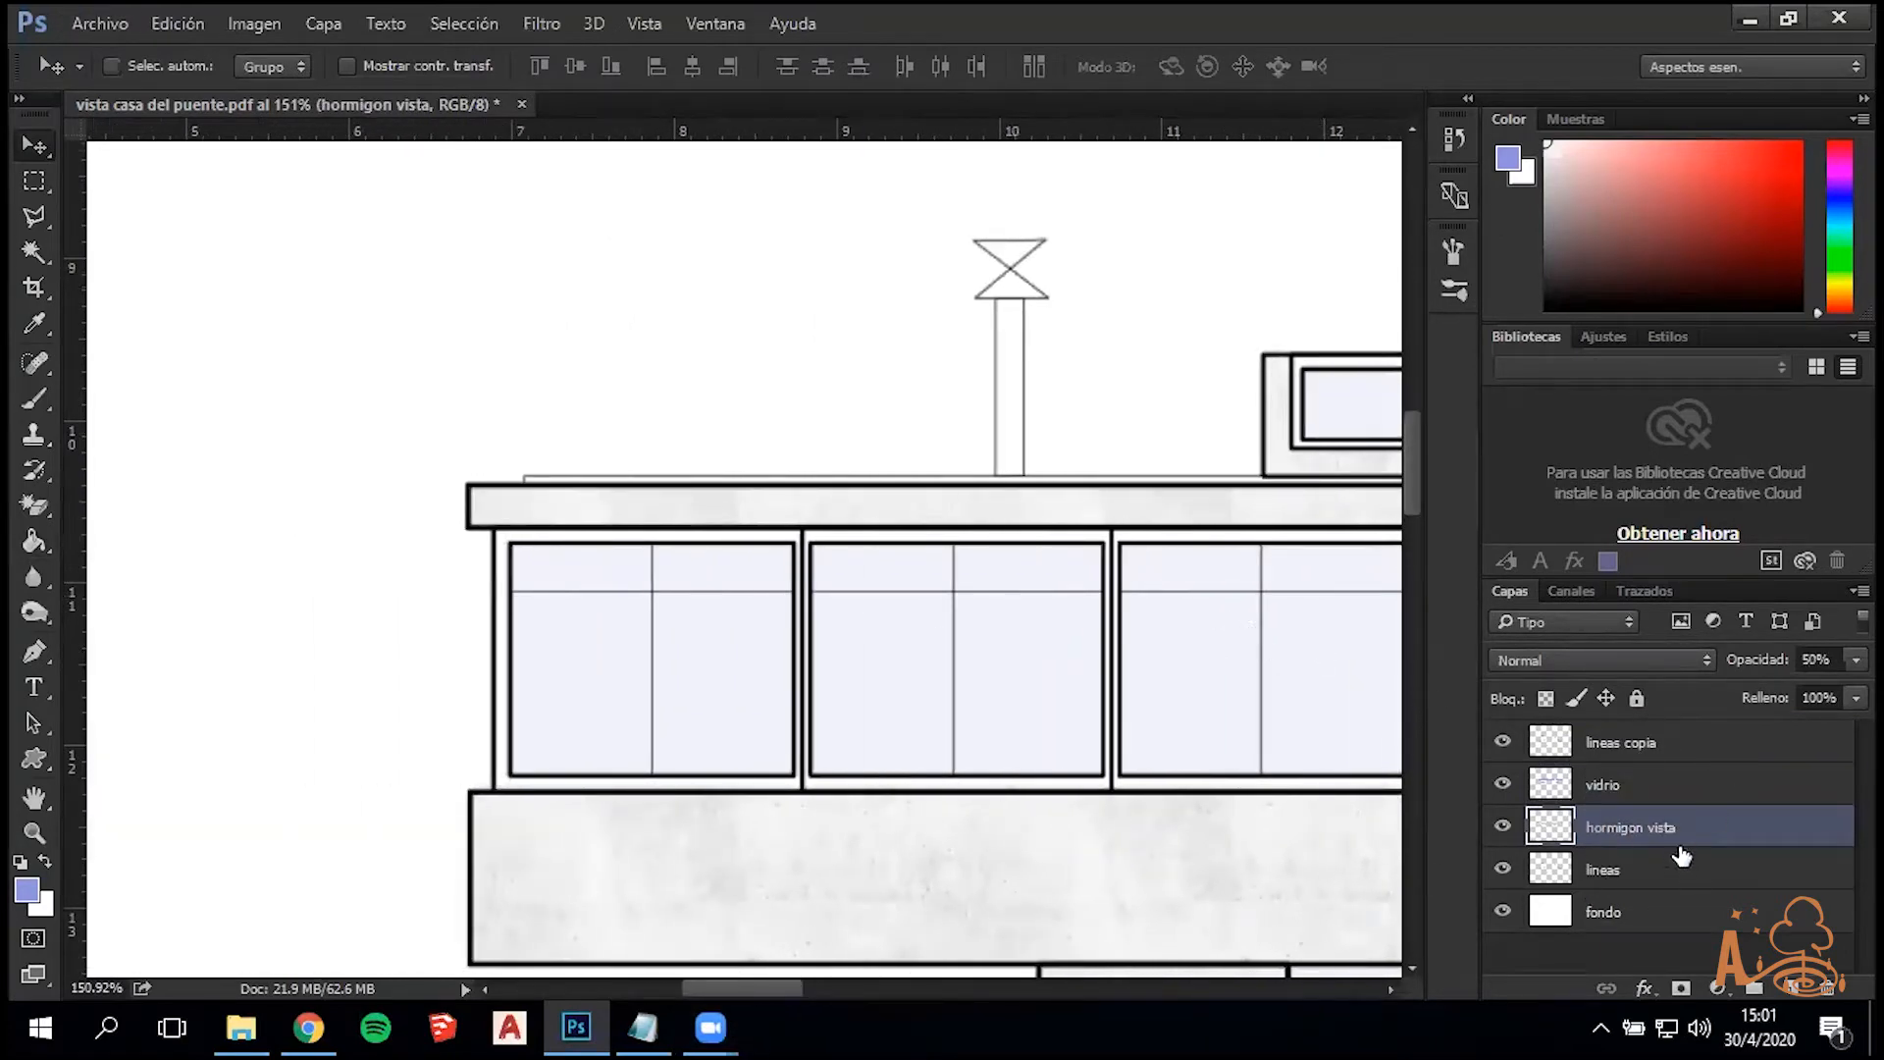
left_click(1658, 870)
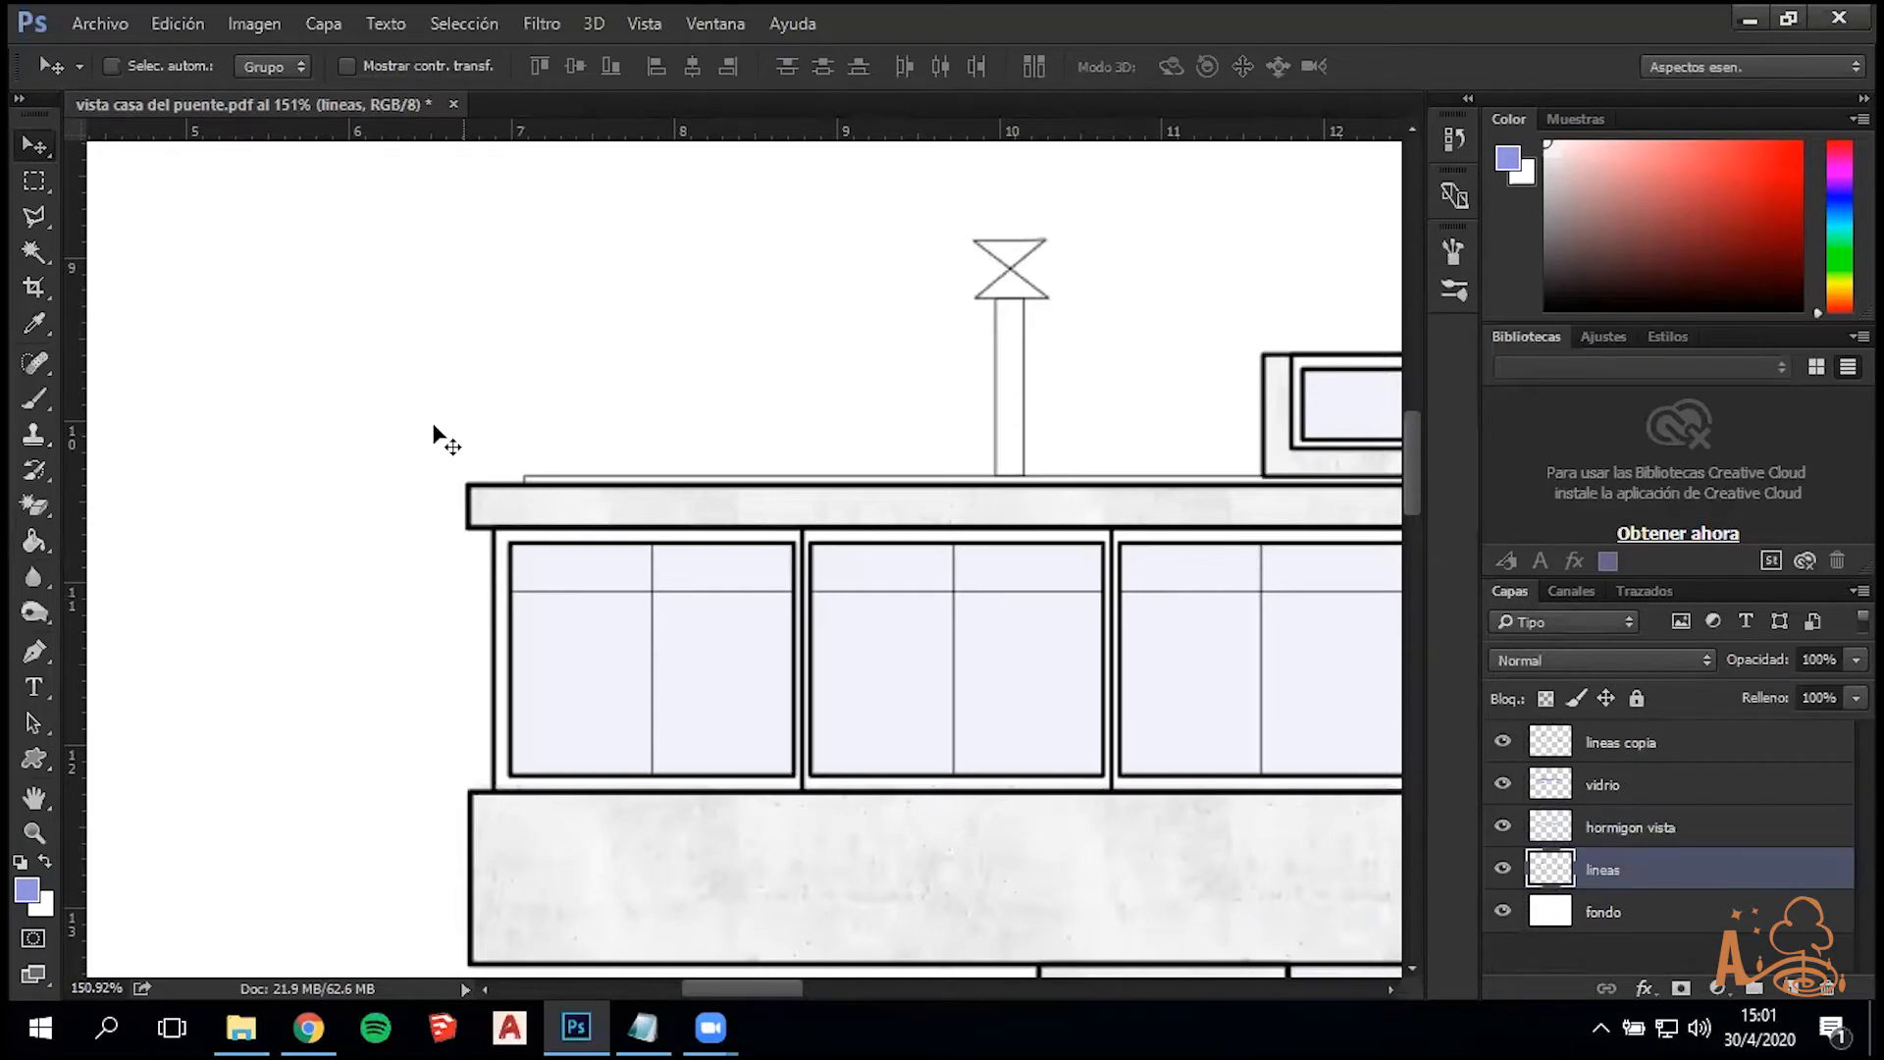
key("w")
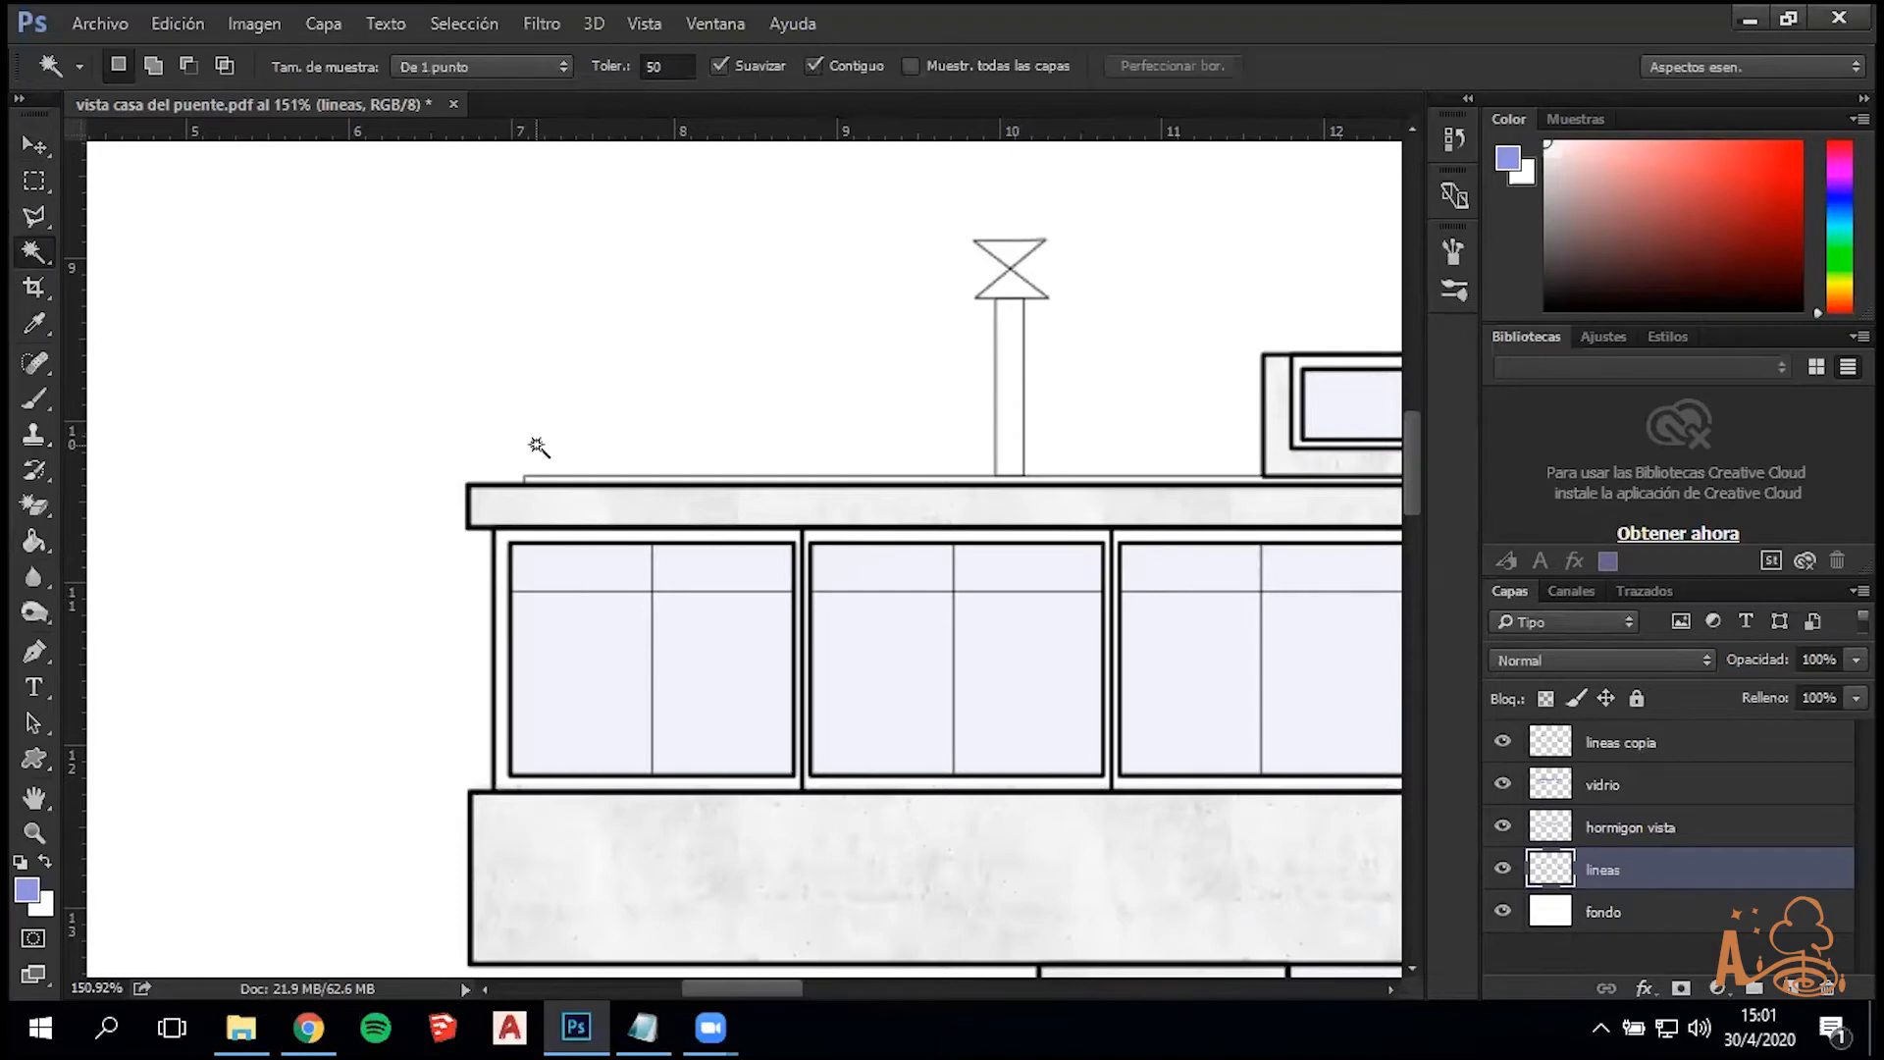
left_click(530, 540)
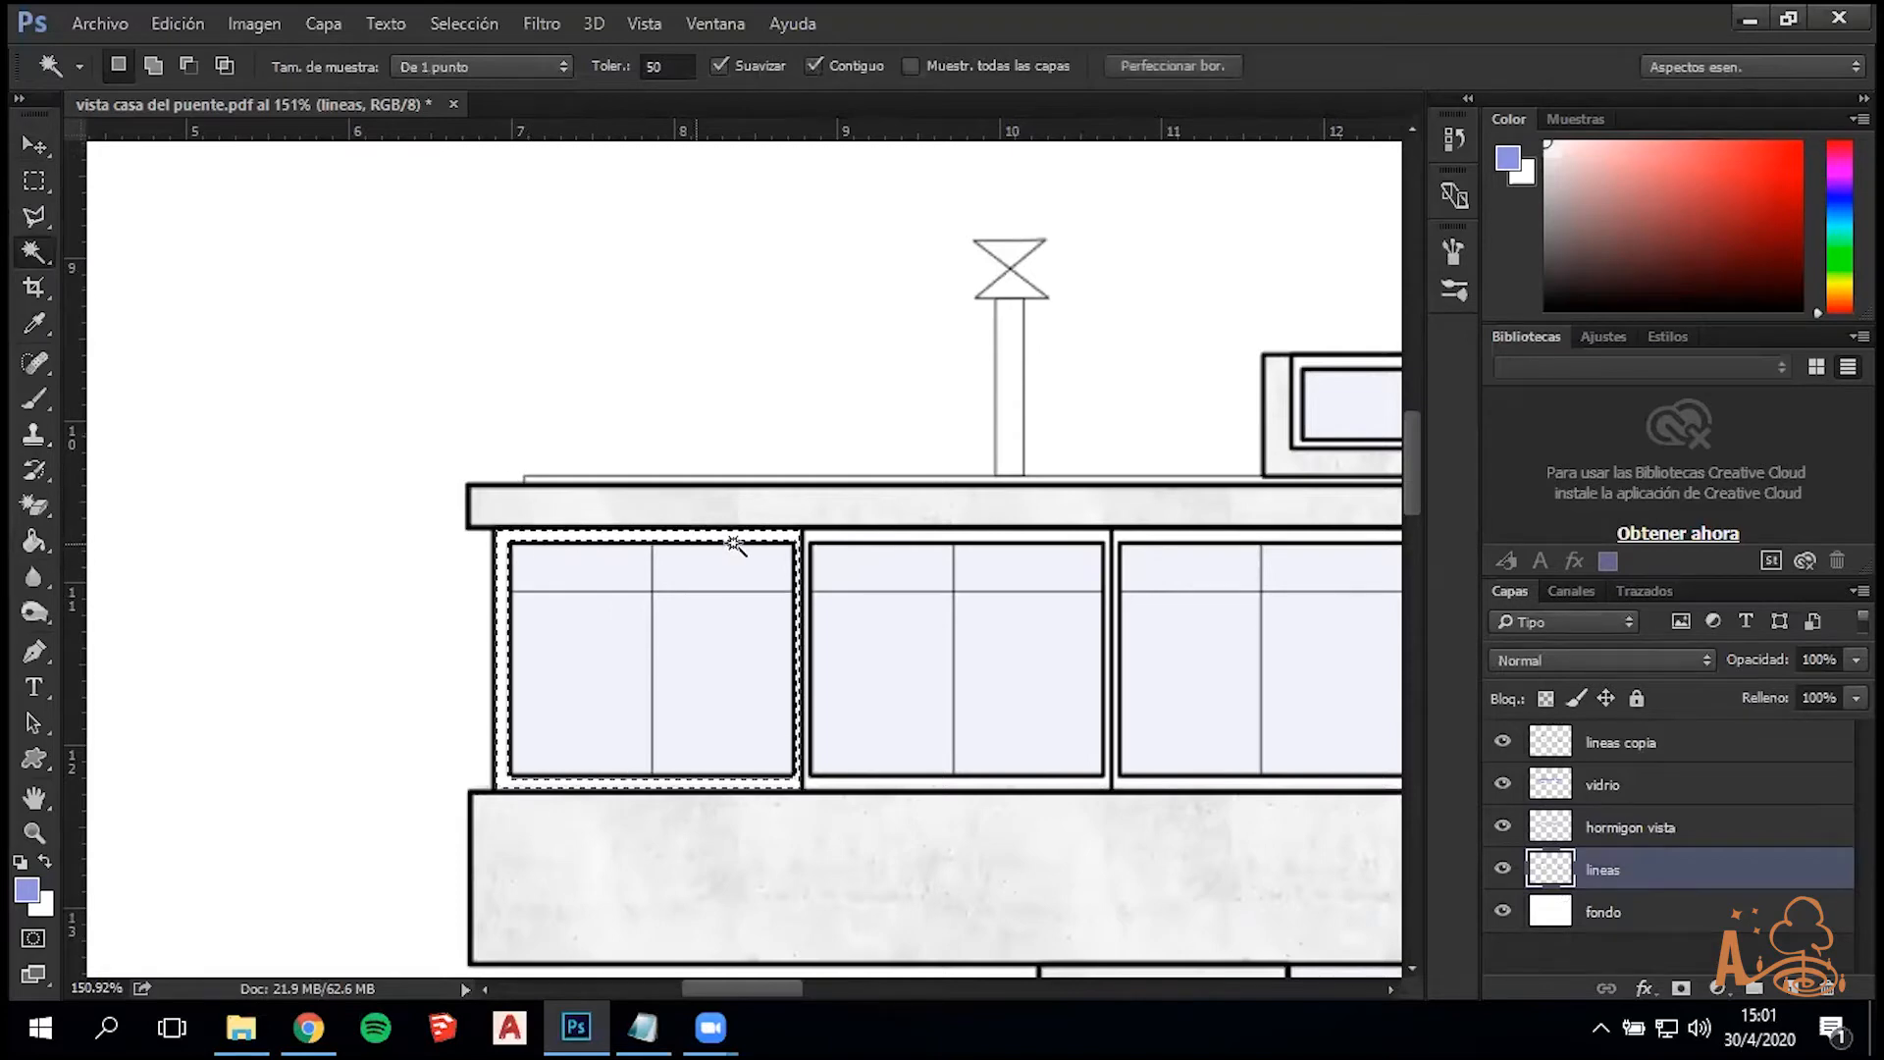
left_click(837, 538, "shift")
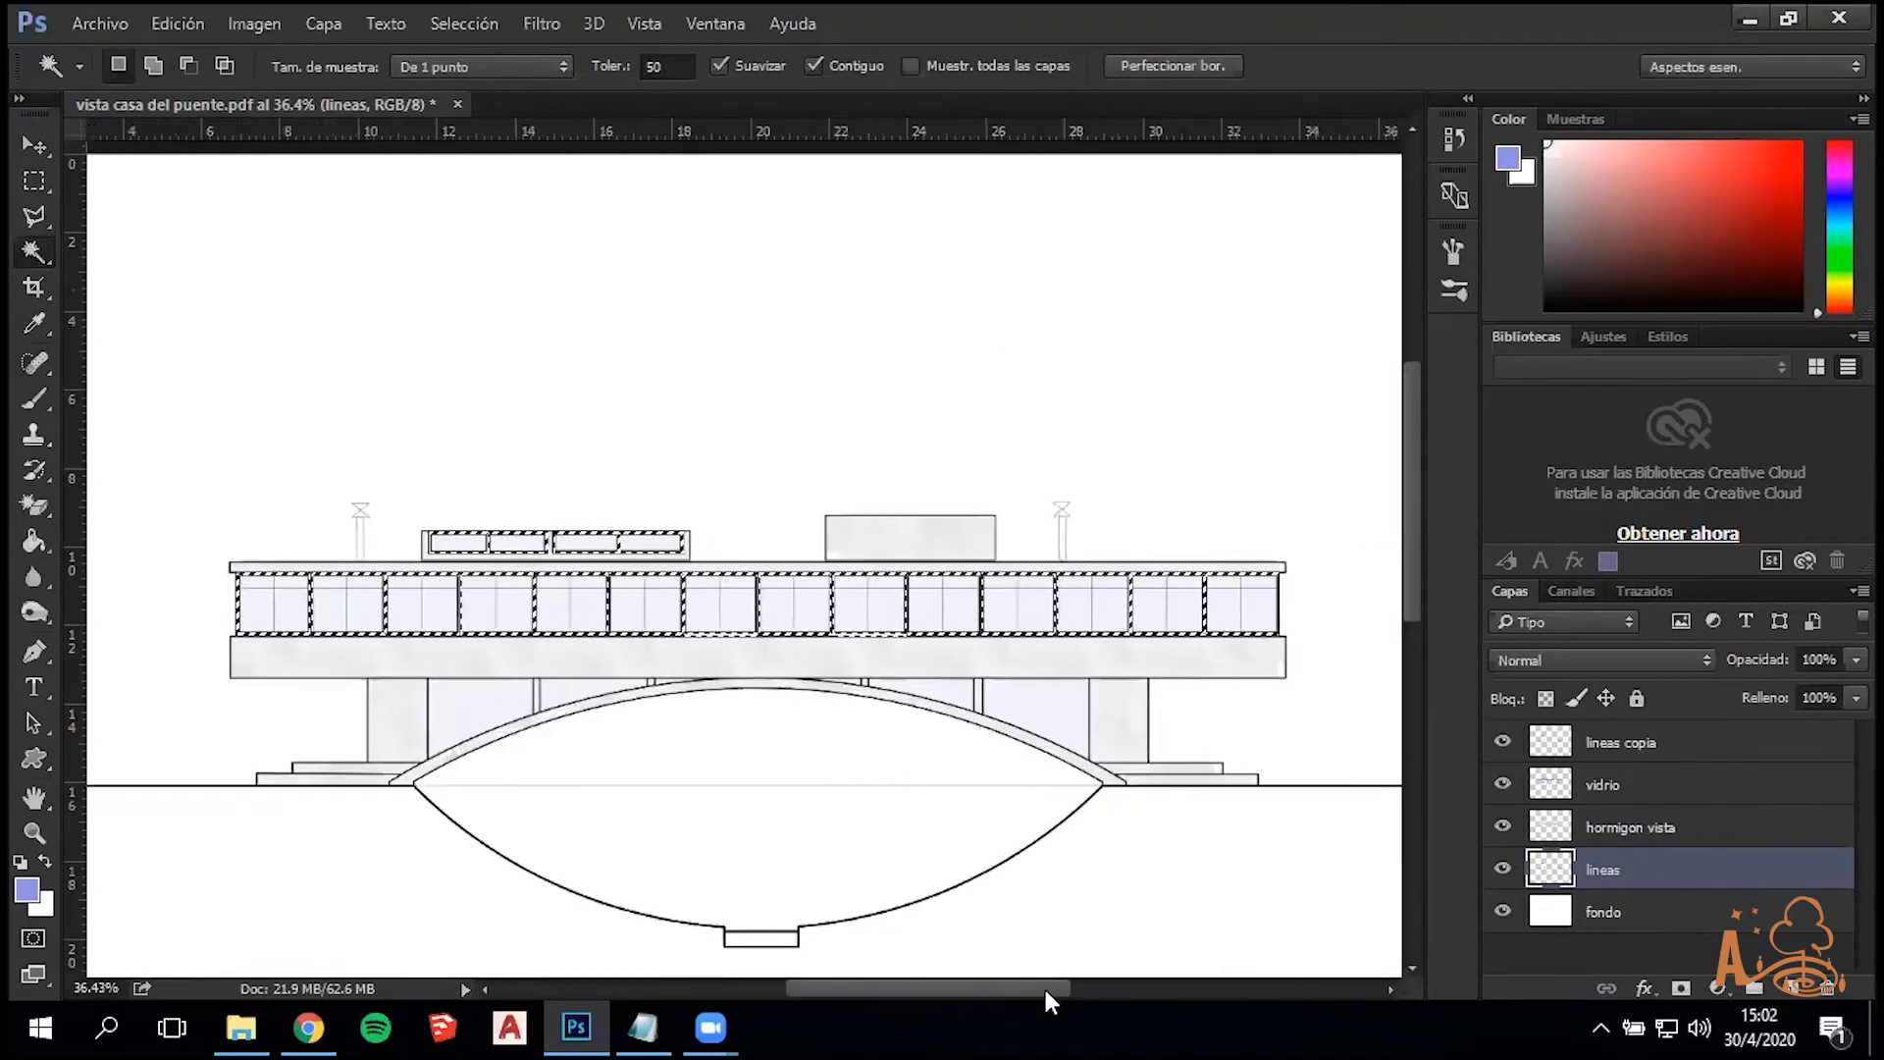
Check the frame selection up to the facade's right end and ready the Paint Bucket with the default black foreground colour
left_click_drag(1044, 990, 1048, 990)
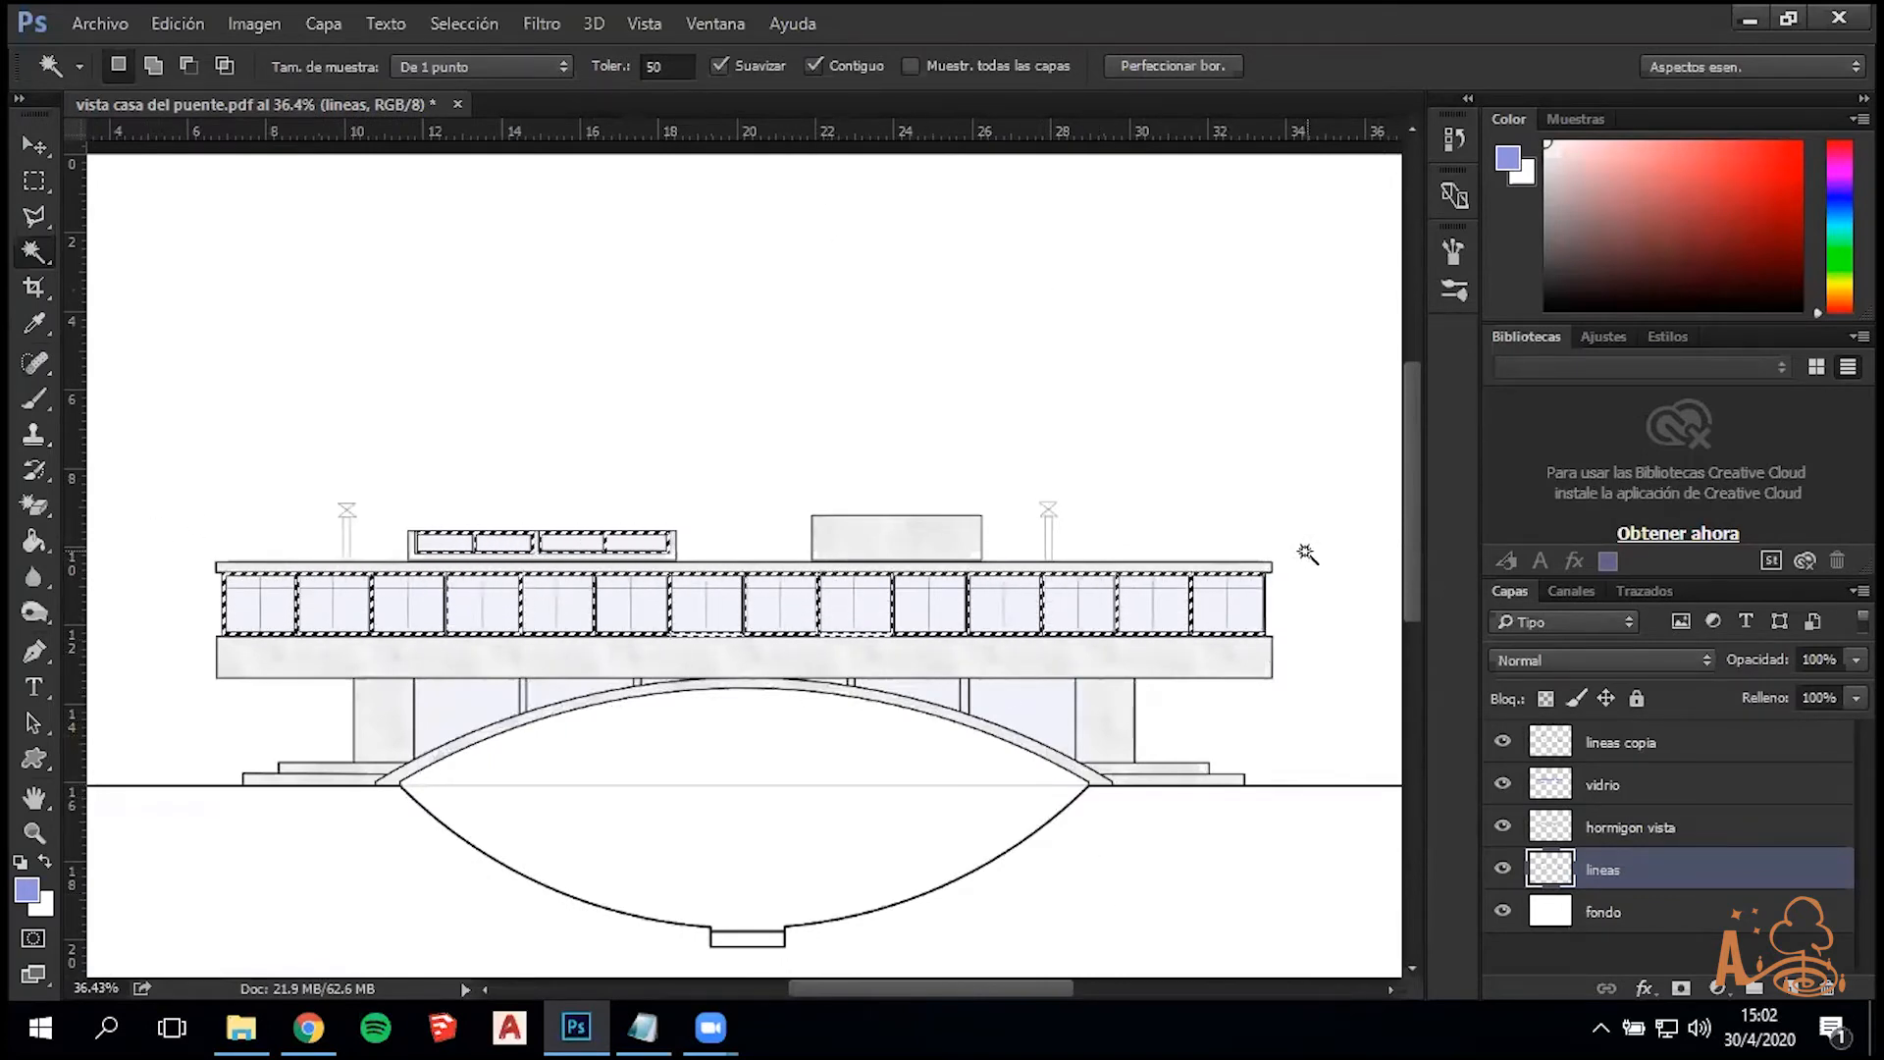
scroll(1285, 588, "up", 2)
scroll(1295, 574, "up", 4)
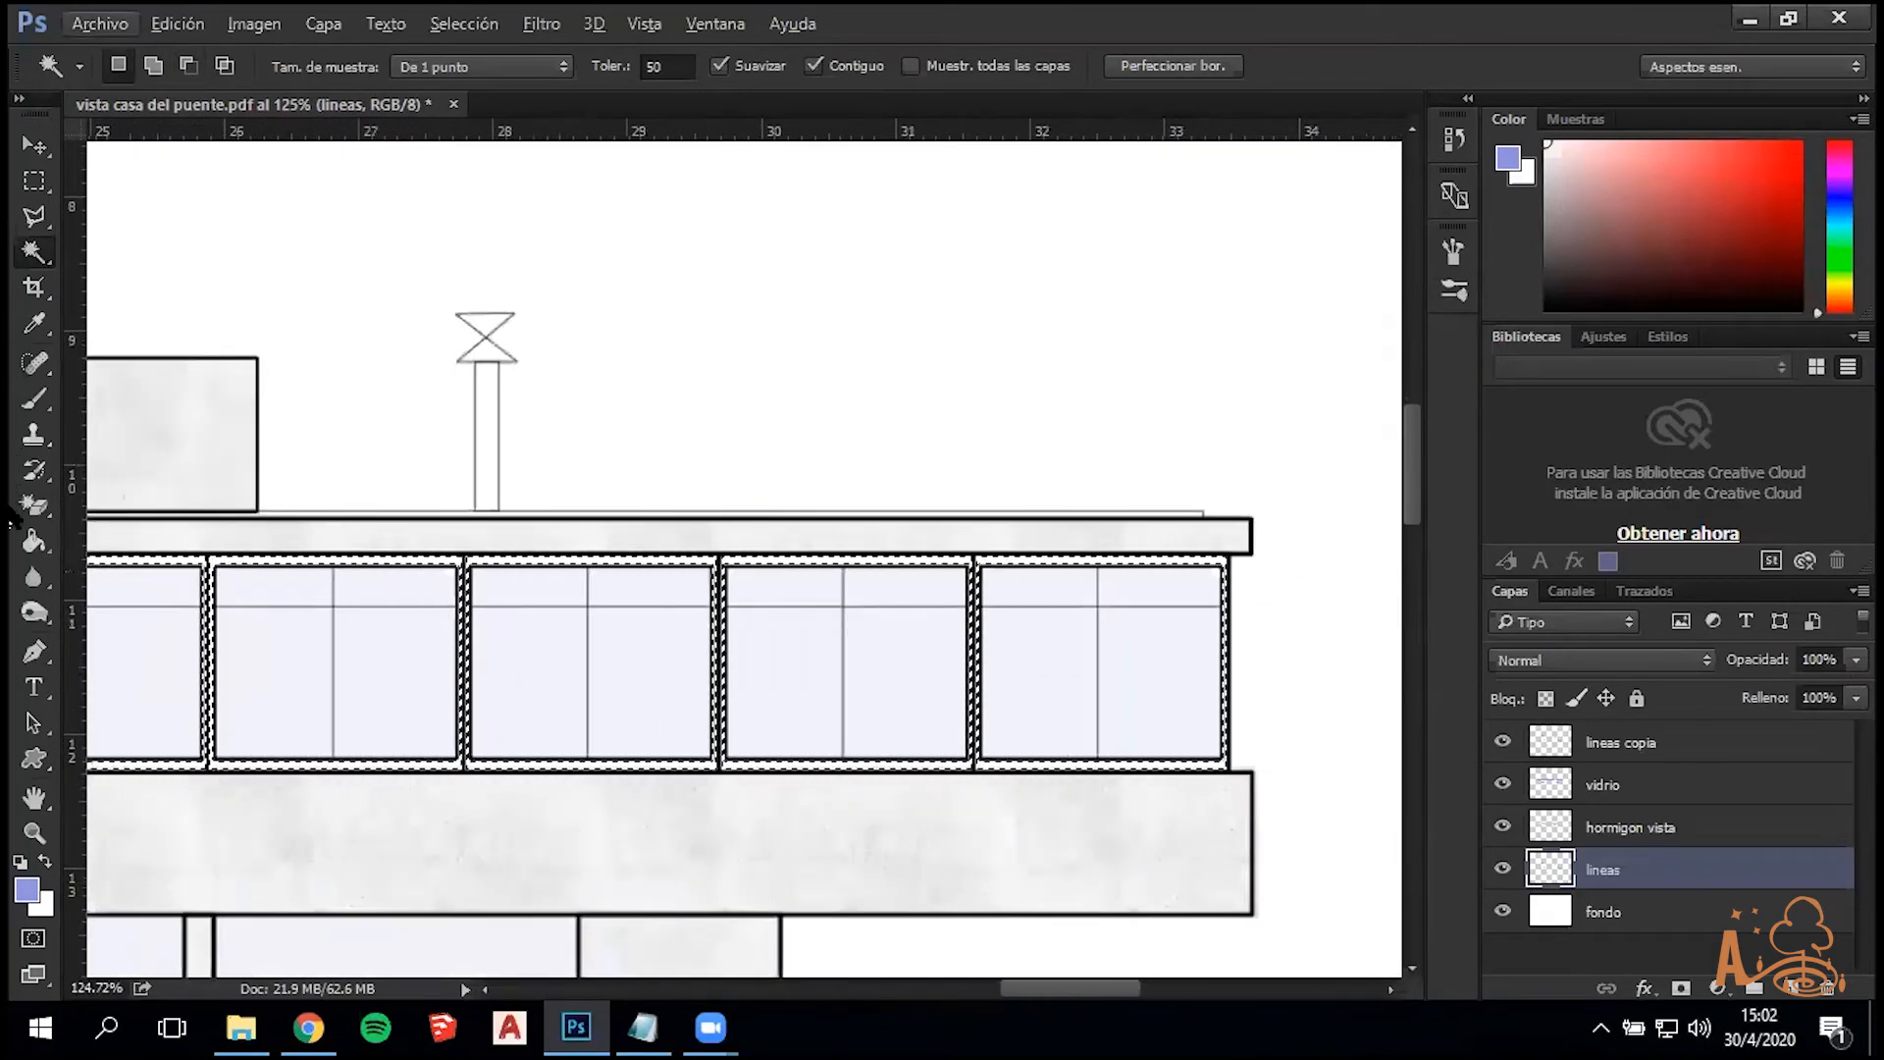
left_click(33, 543)
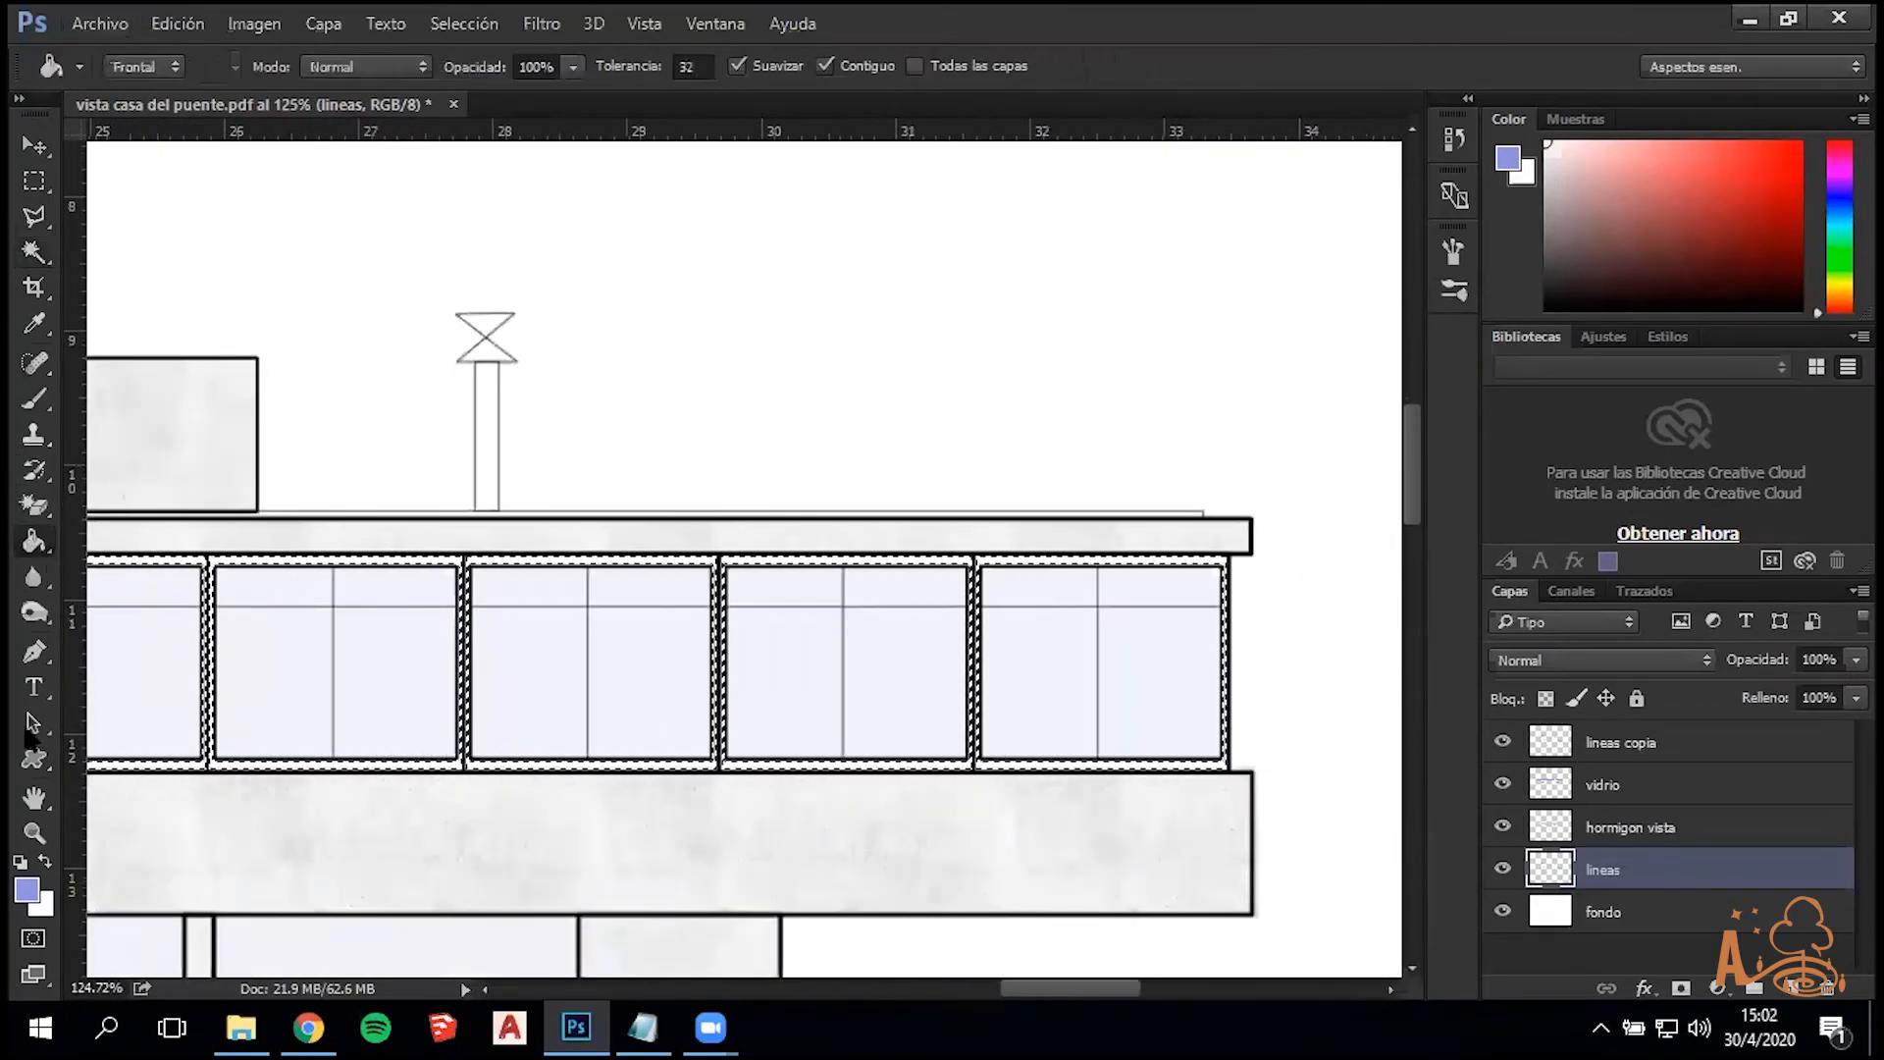
left_click(20, 862)
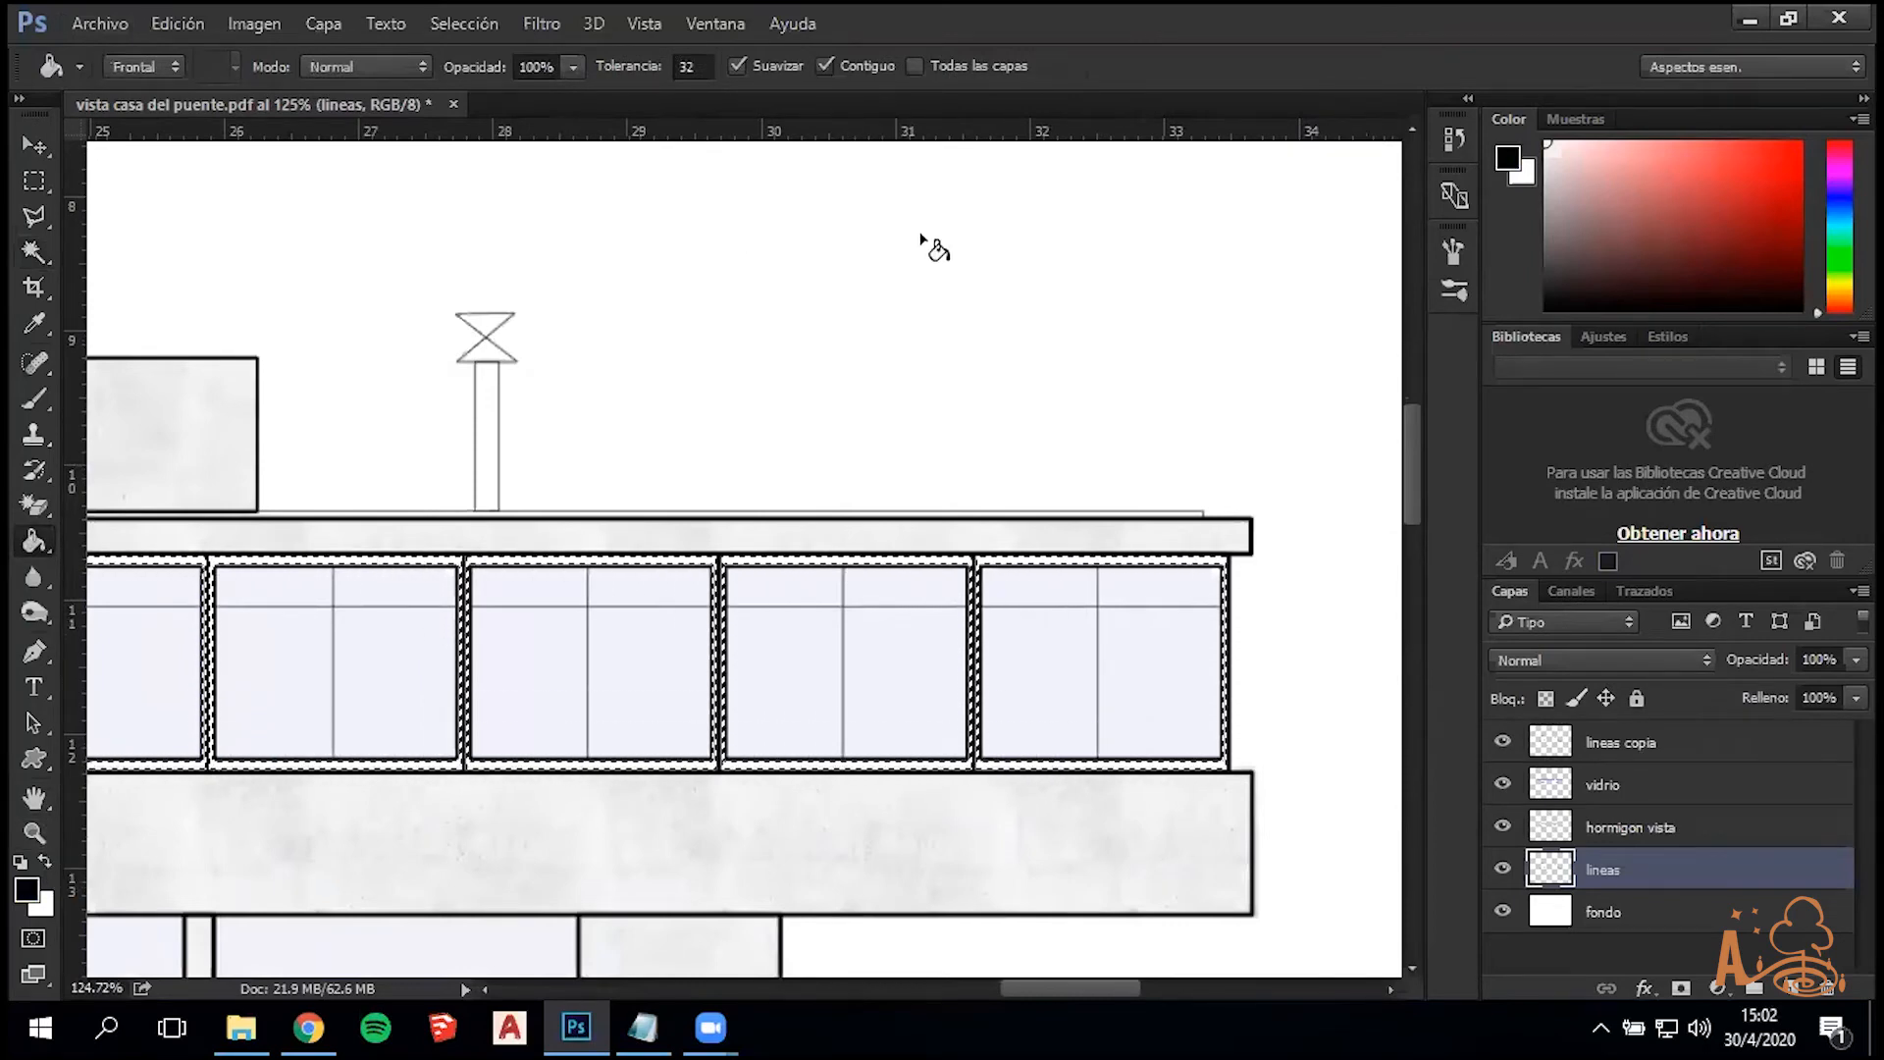
Clear and restore the window-frame selection, and create a new layer directly above lineas
key("ctrl+d")
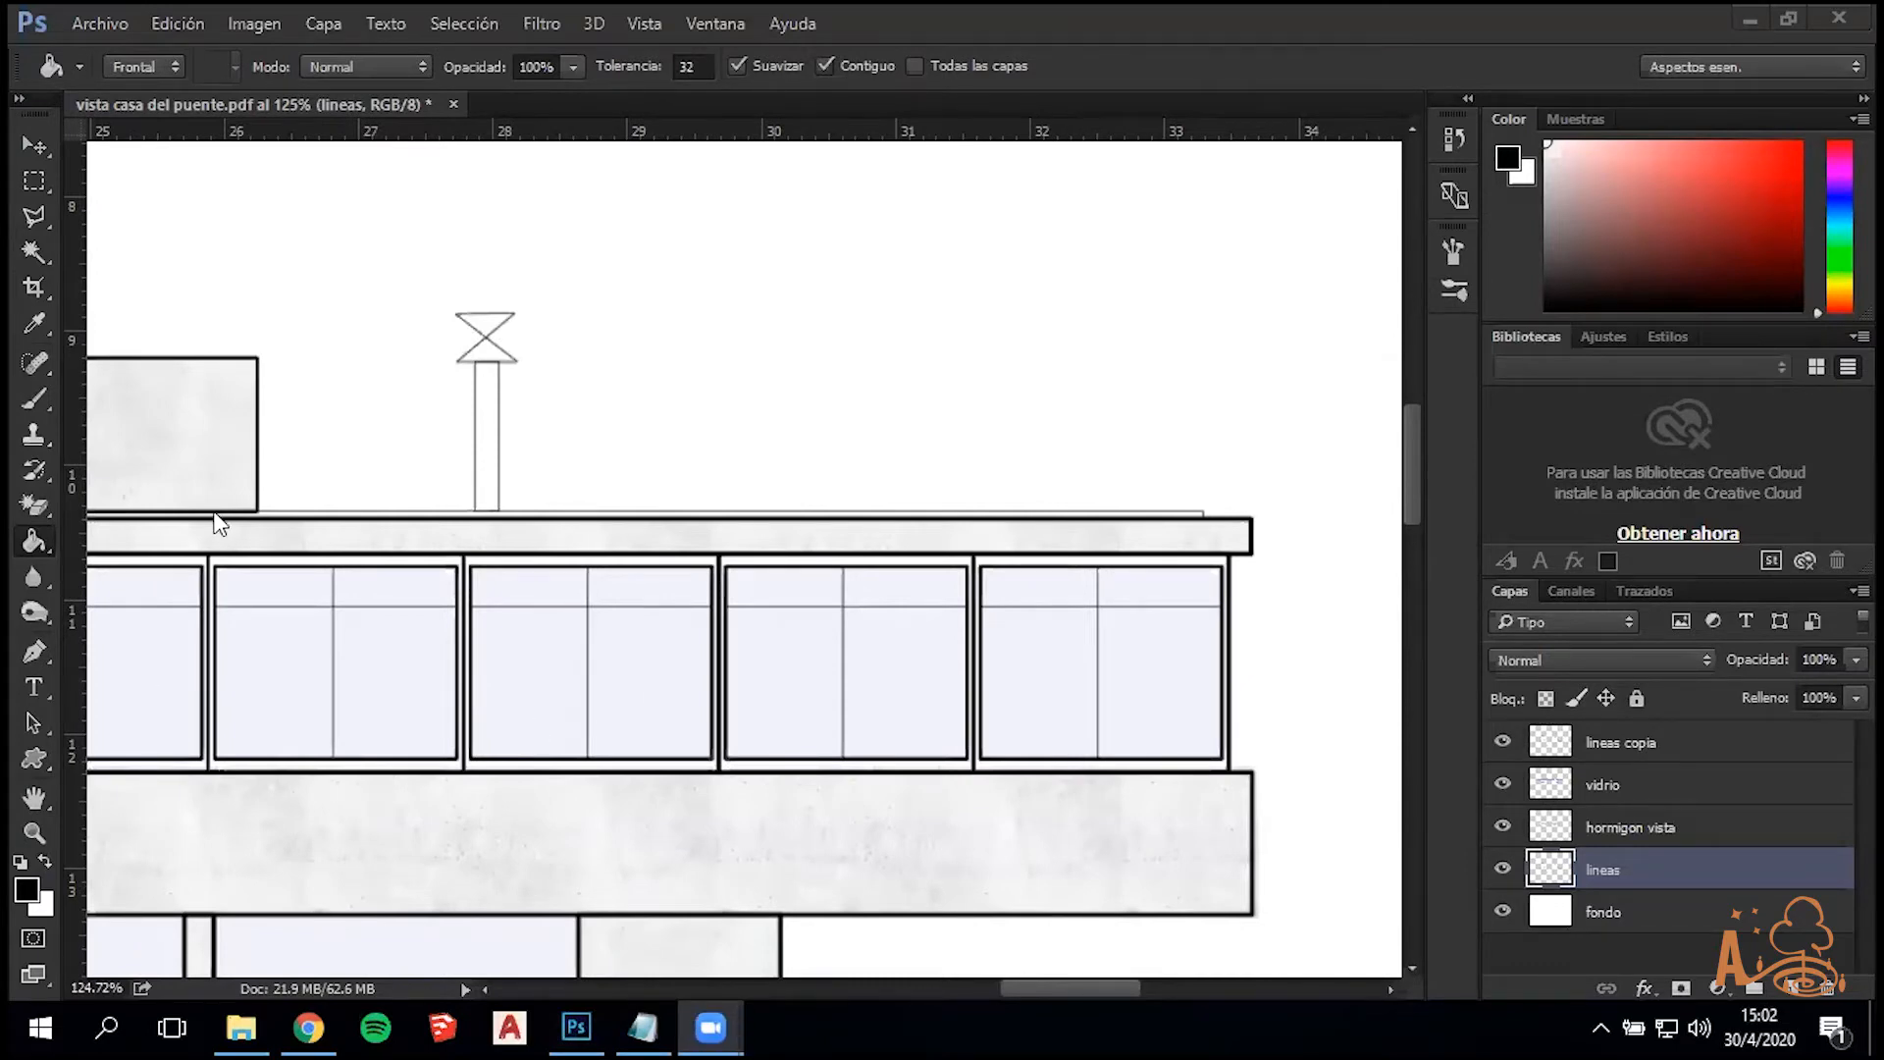
key("ctrl+shift+d")
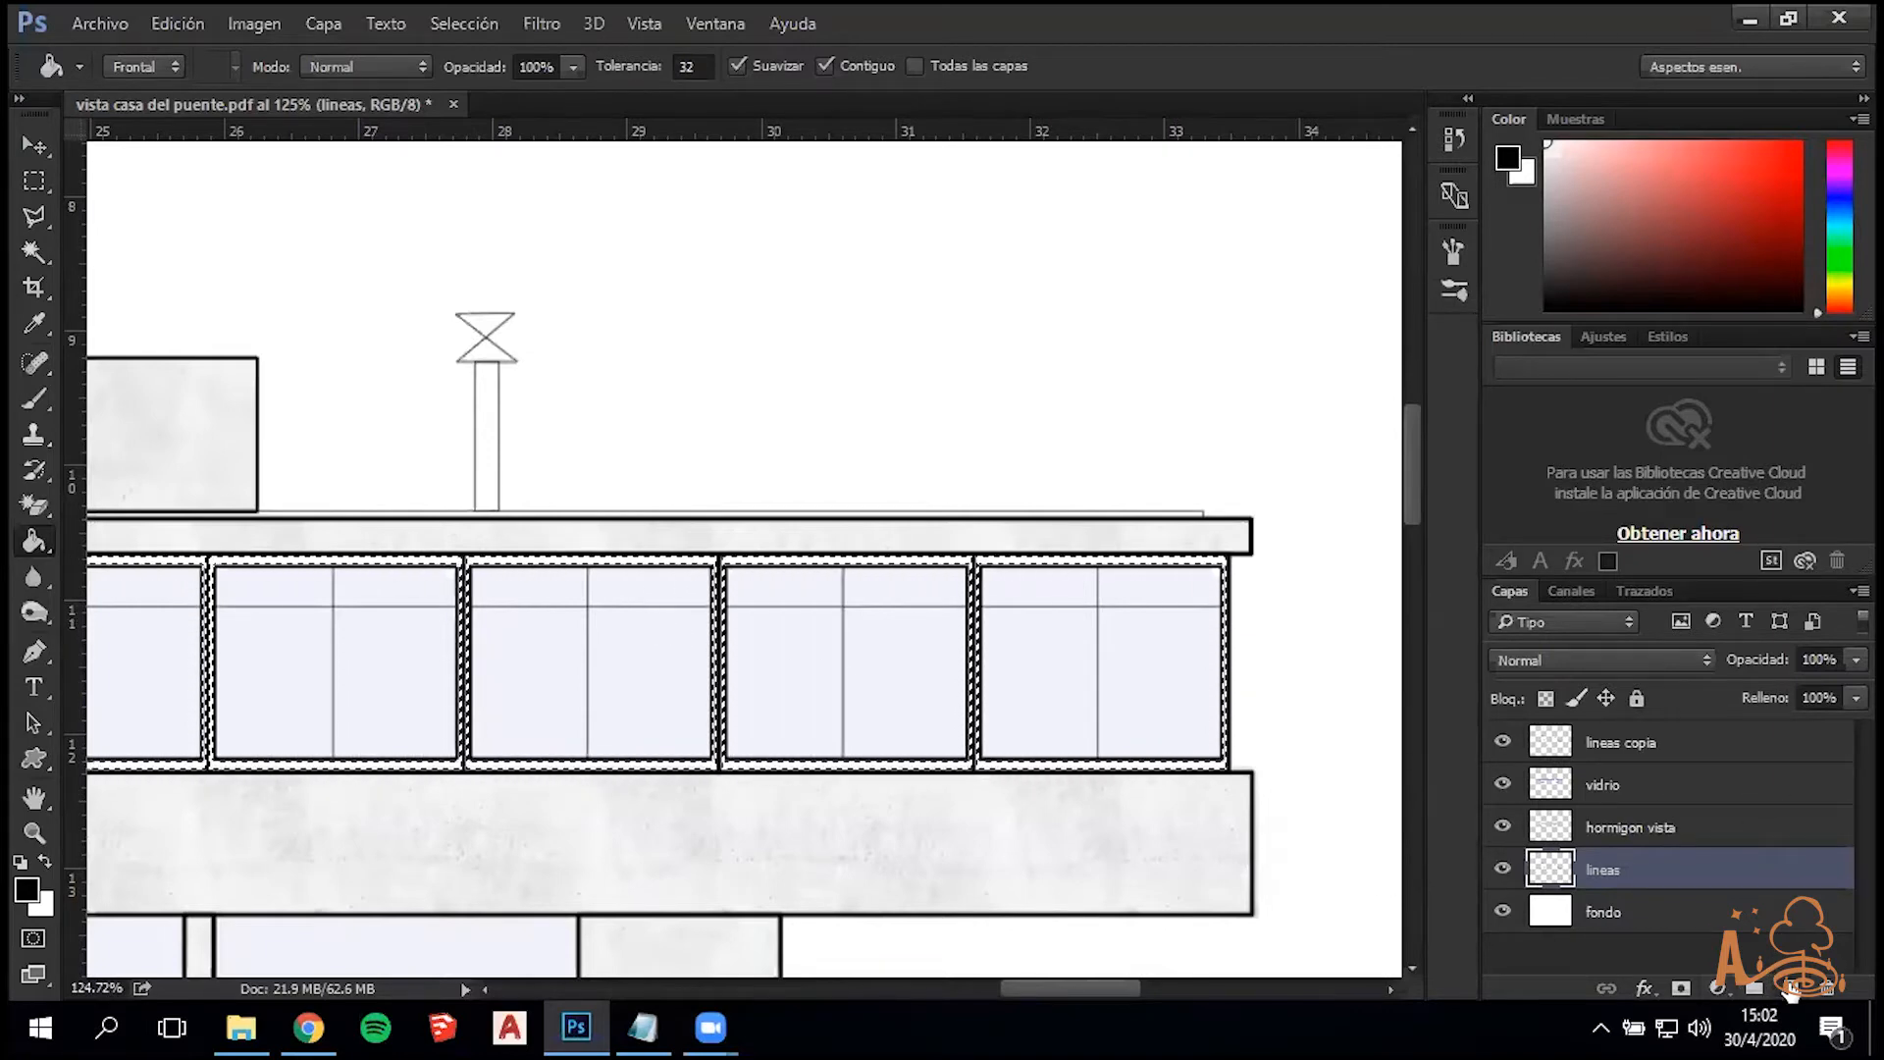
left_click(1787, 985)
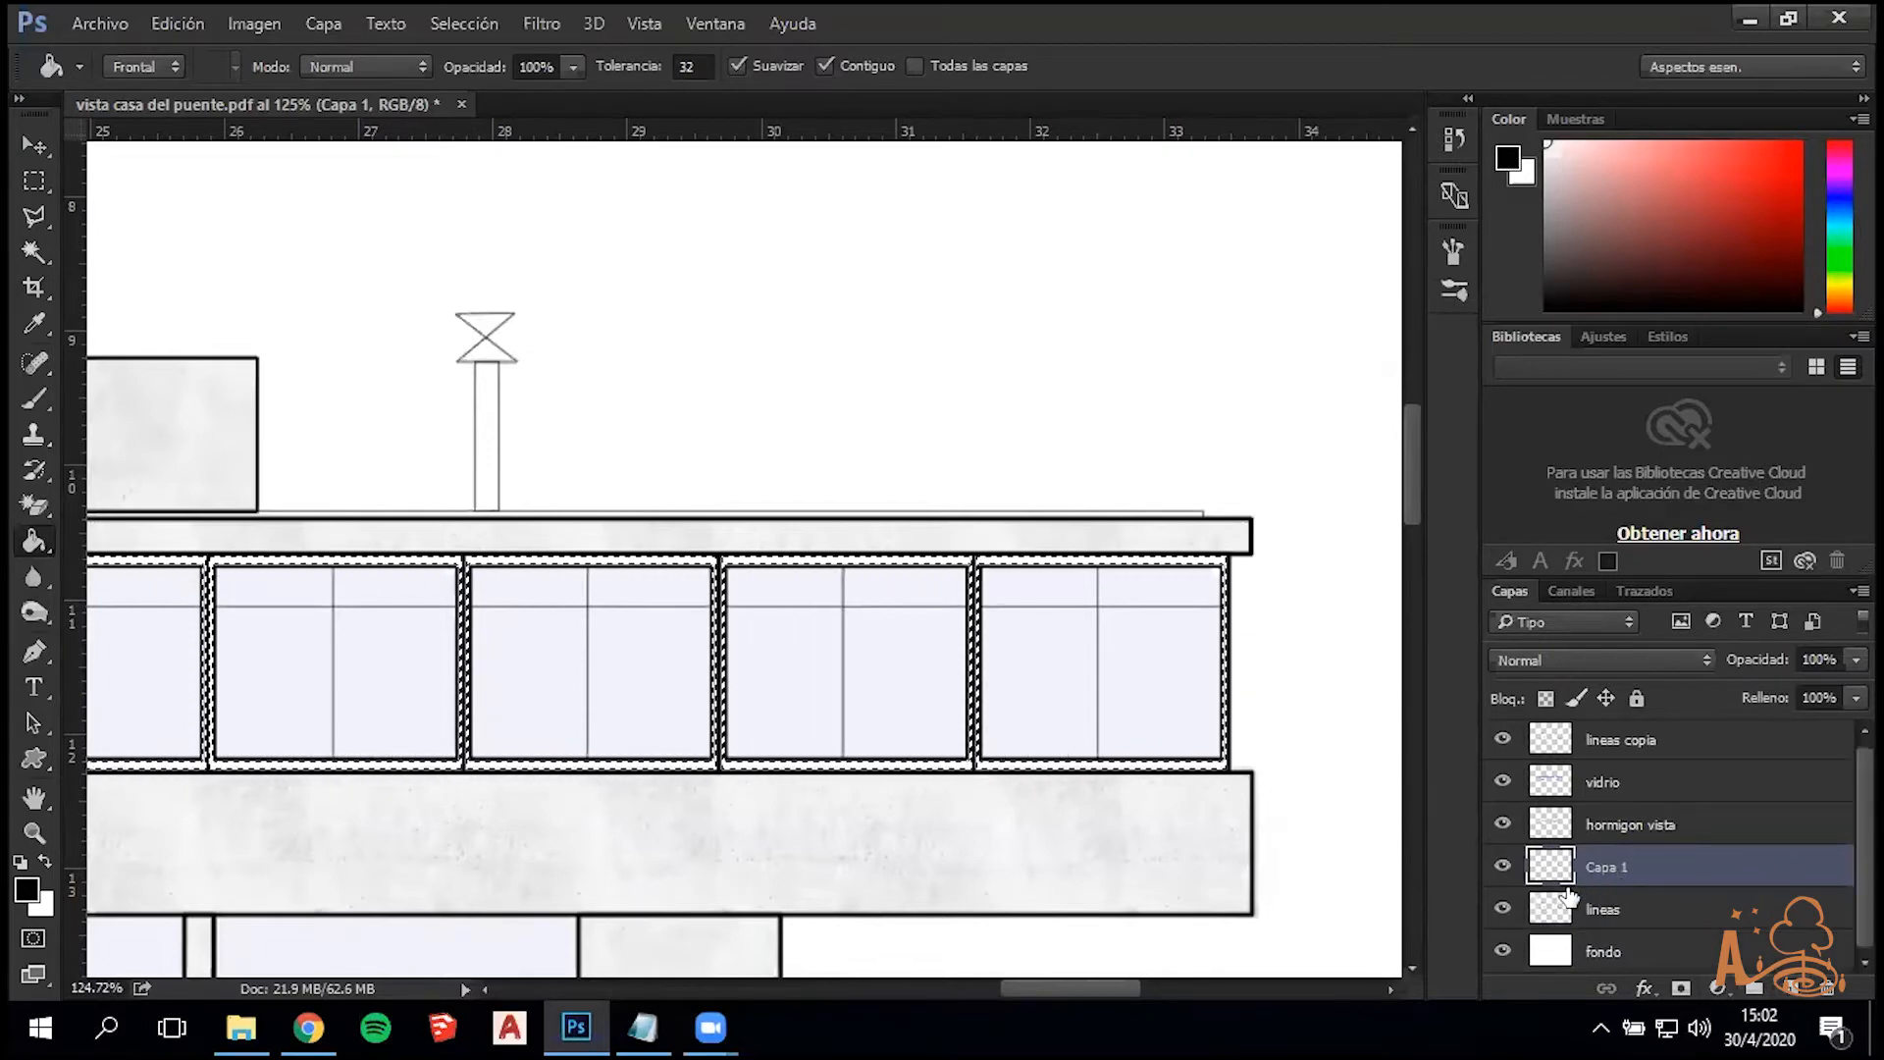
Rename the new layer as carpinterias and fill the selected window frames with black
double_click(1605, 866)
type("carpinterias")
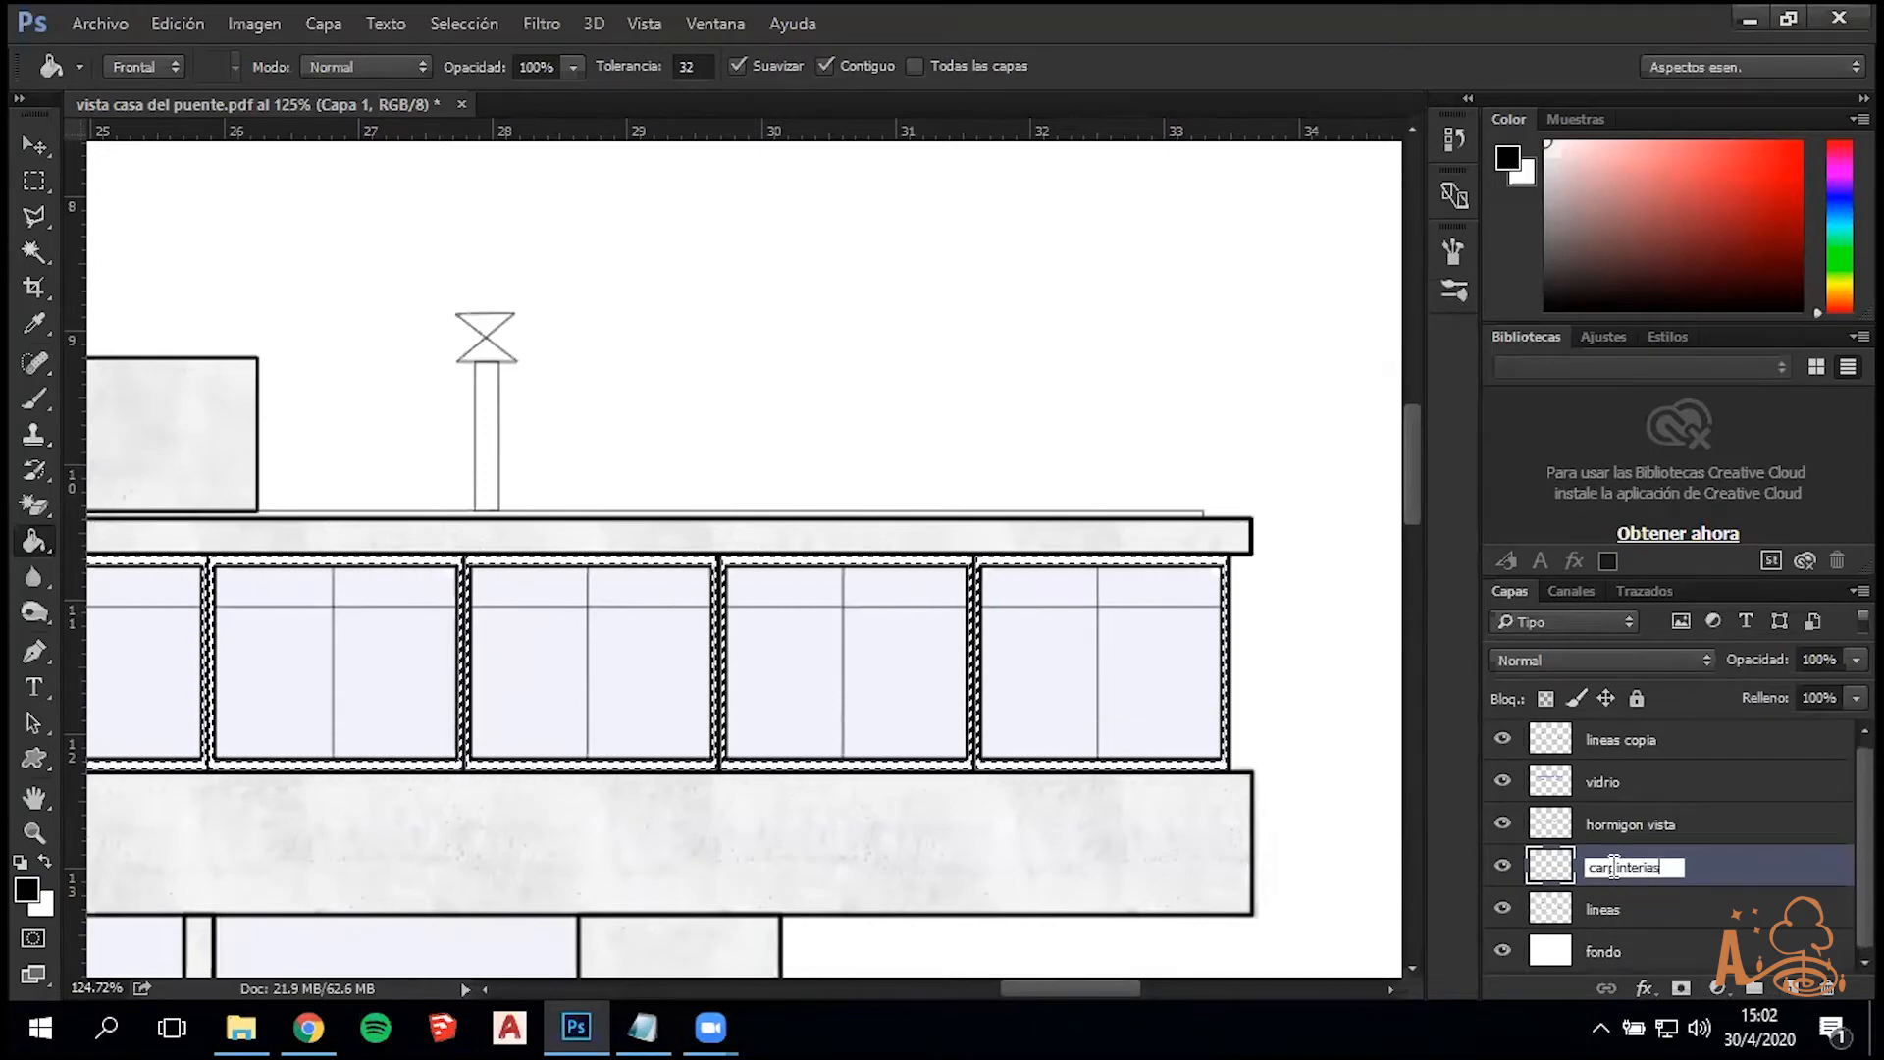
key("Return")
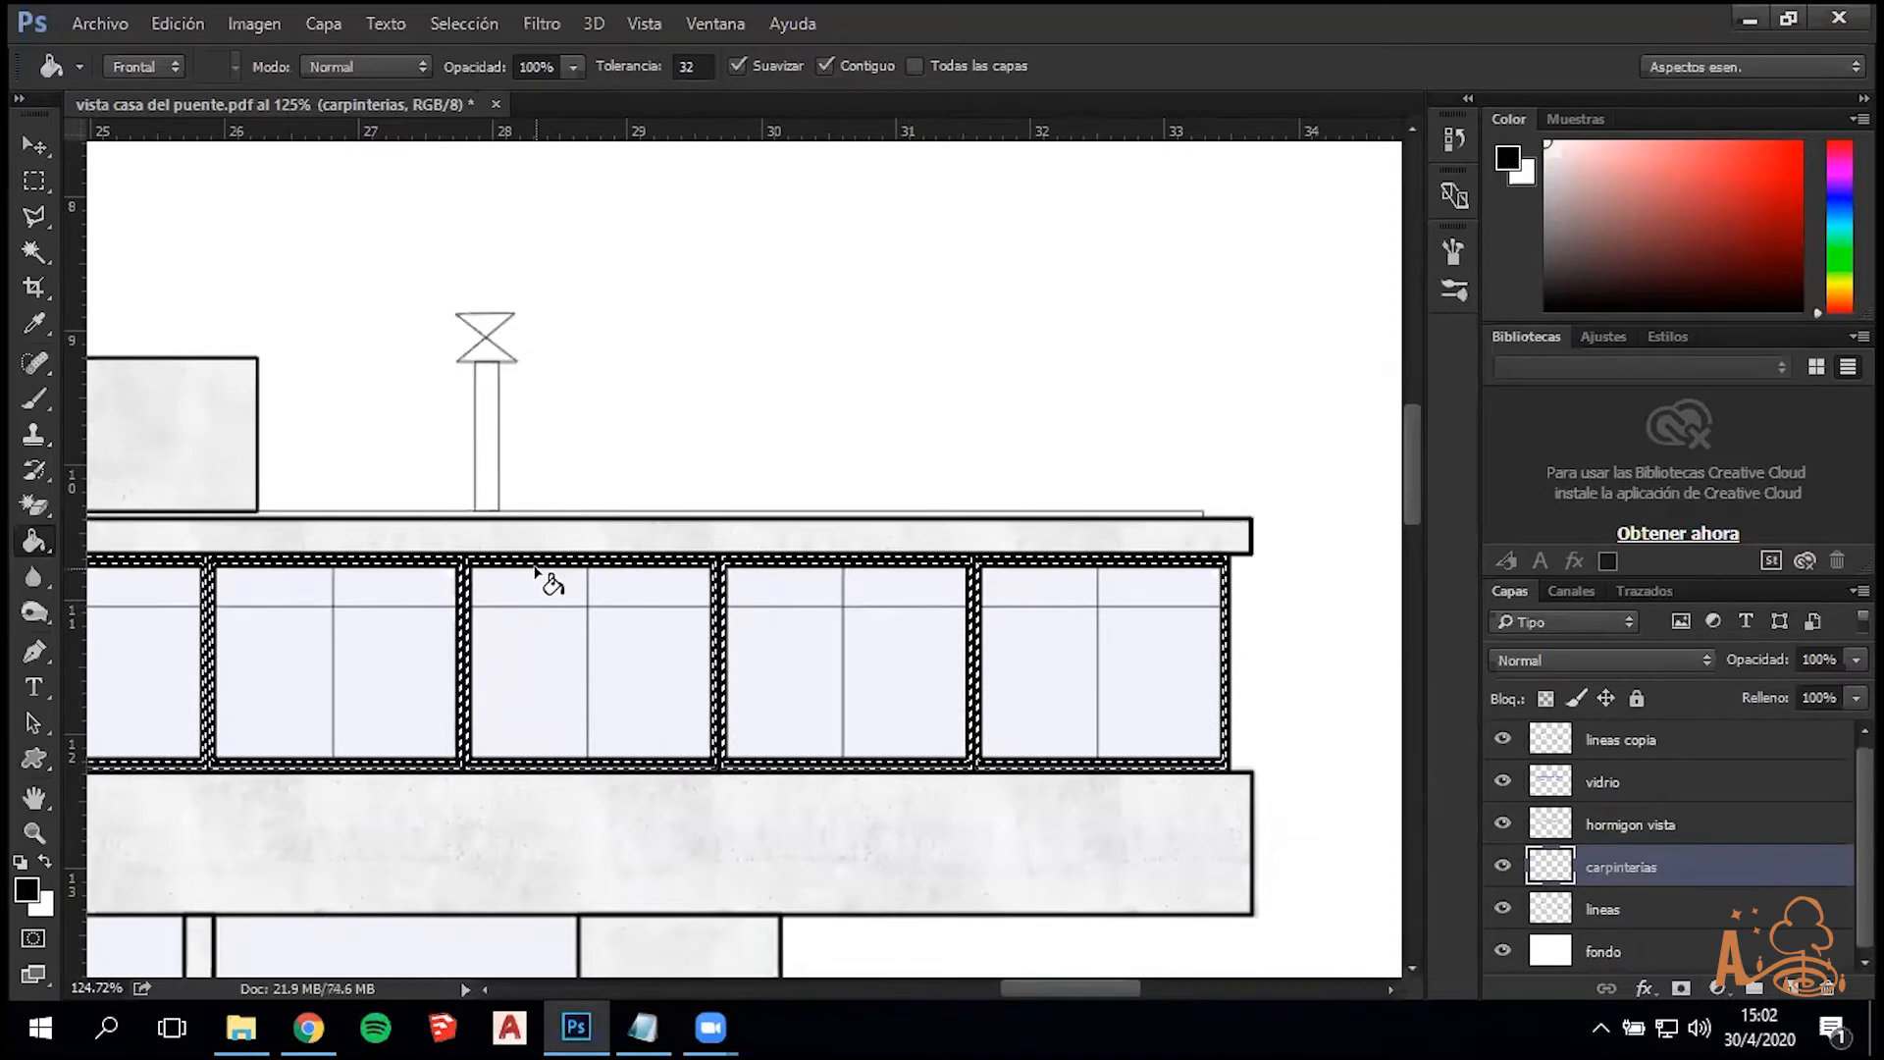
Set the carpinterias layer's opacity to 80% and clear the window-frame selection
left_click(1855, 659)
left_click_drag(1812, 693, 1829, 692)
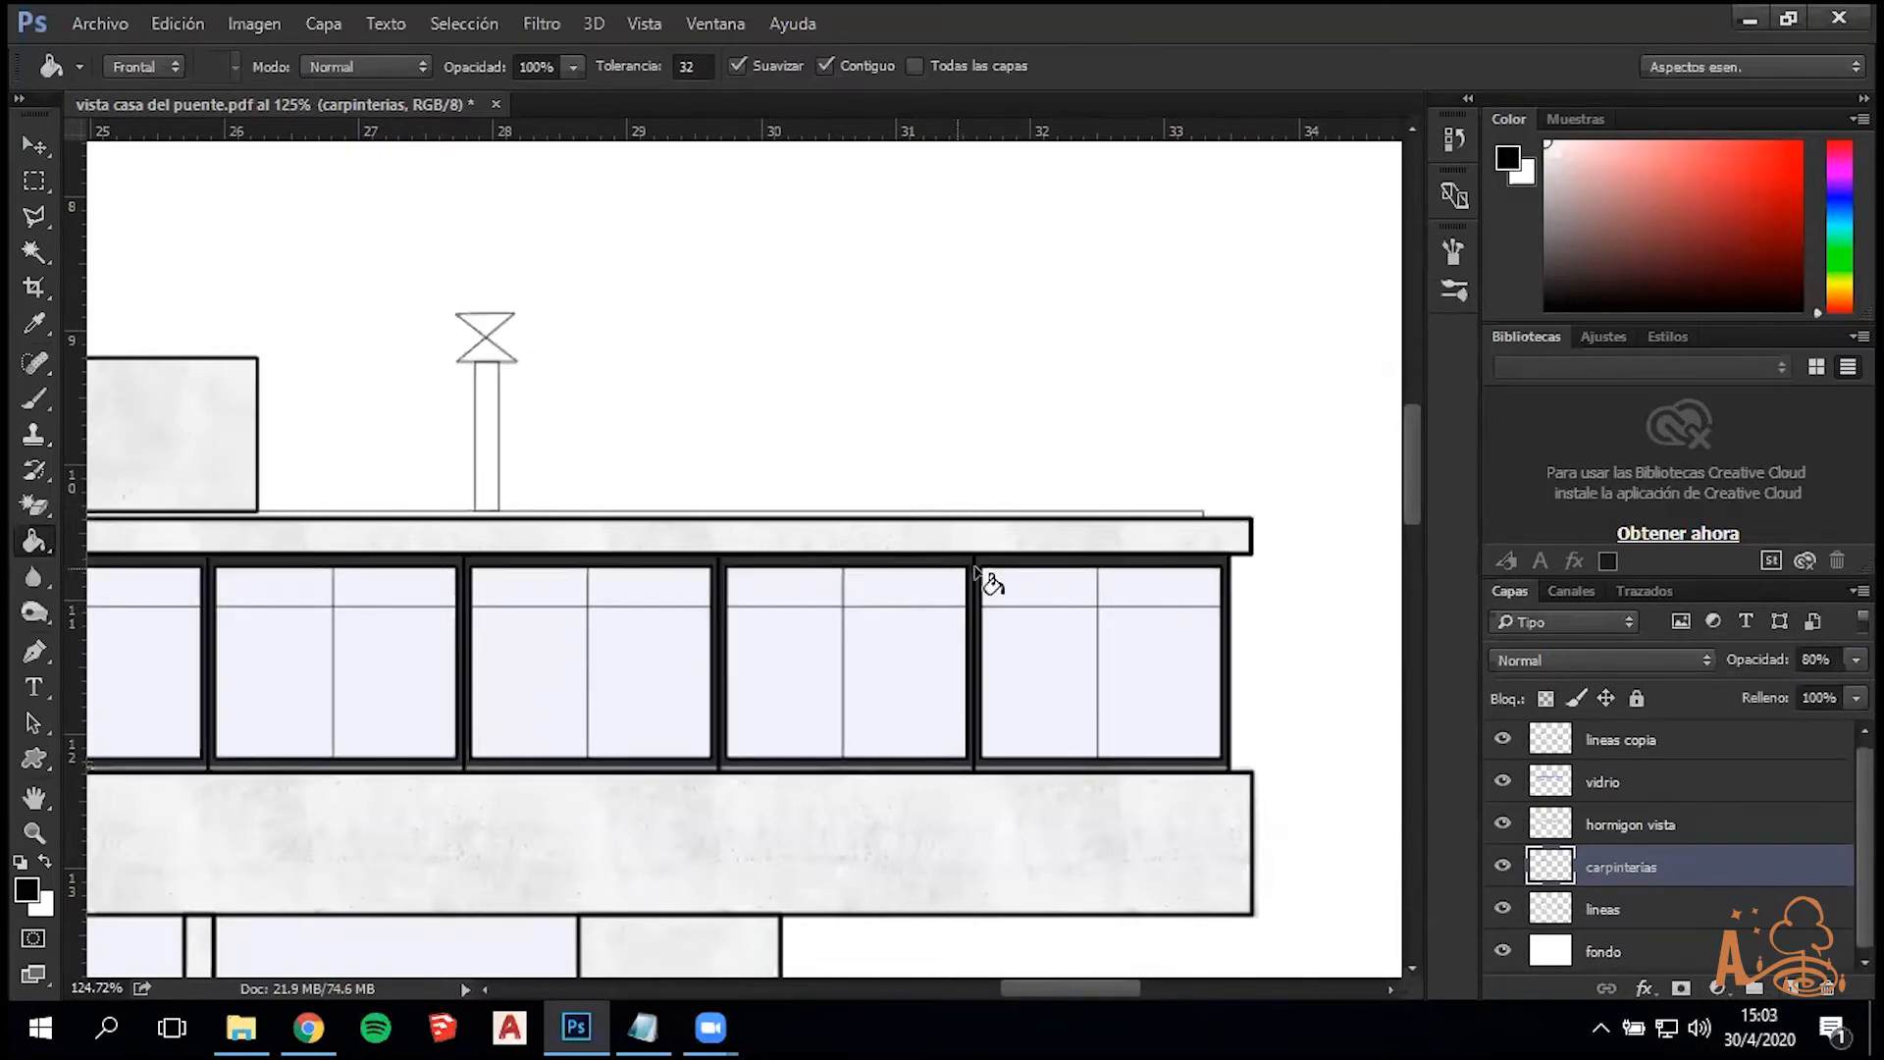
scroll(746, 775, "up", 8)
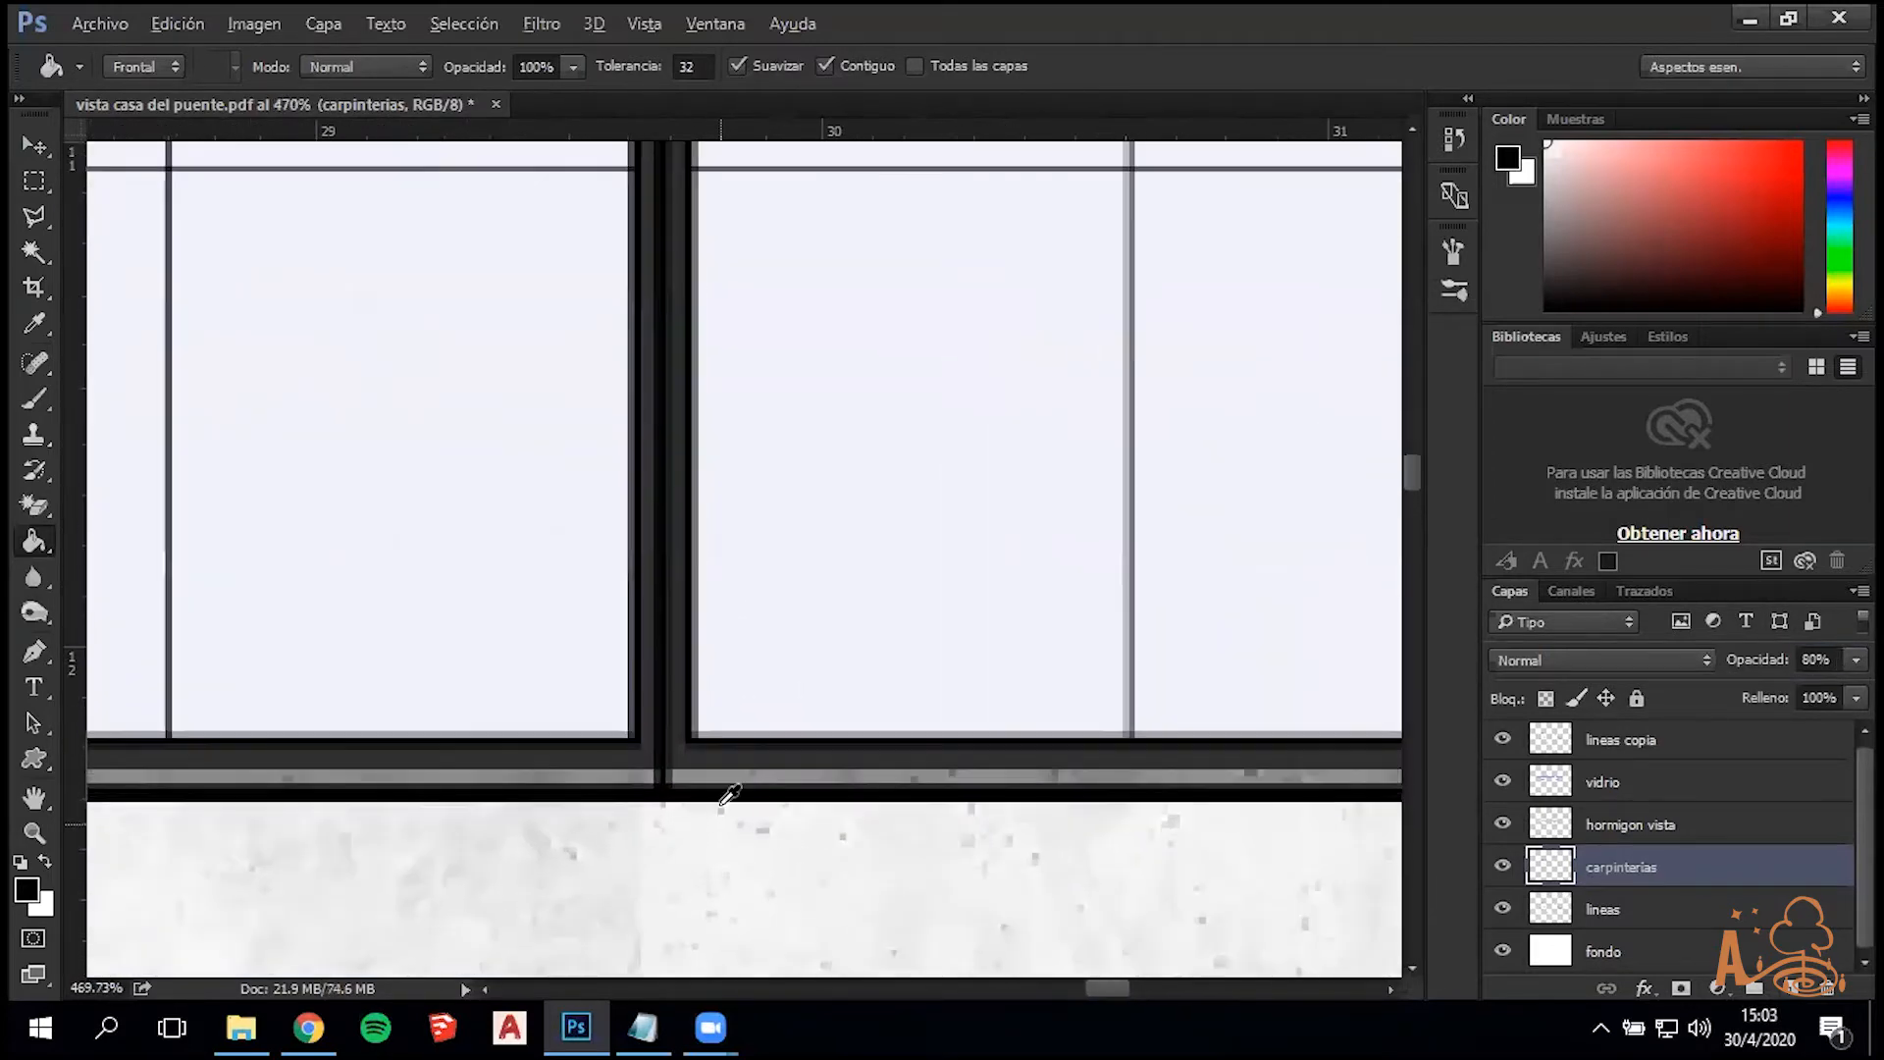
scroll(731, 788, "up", 1)
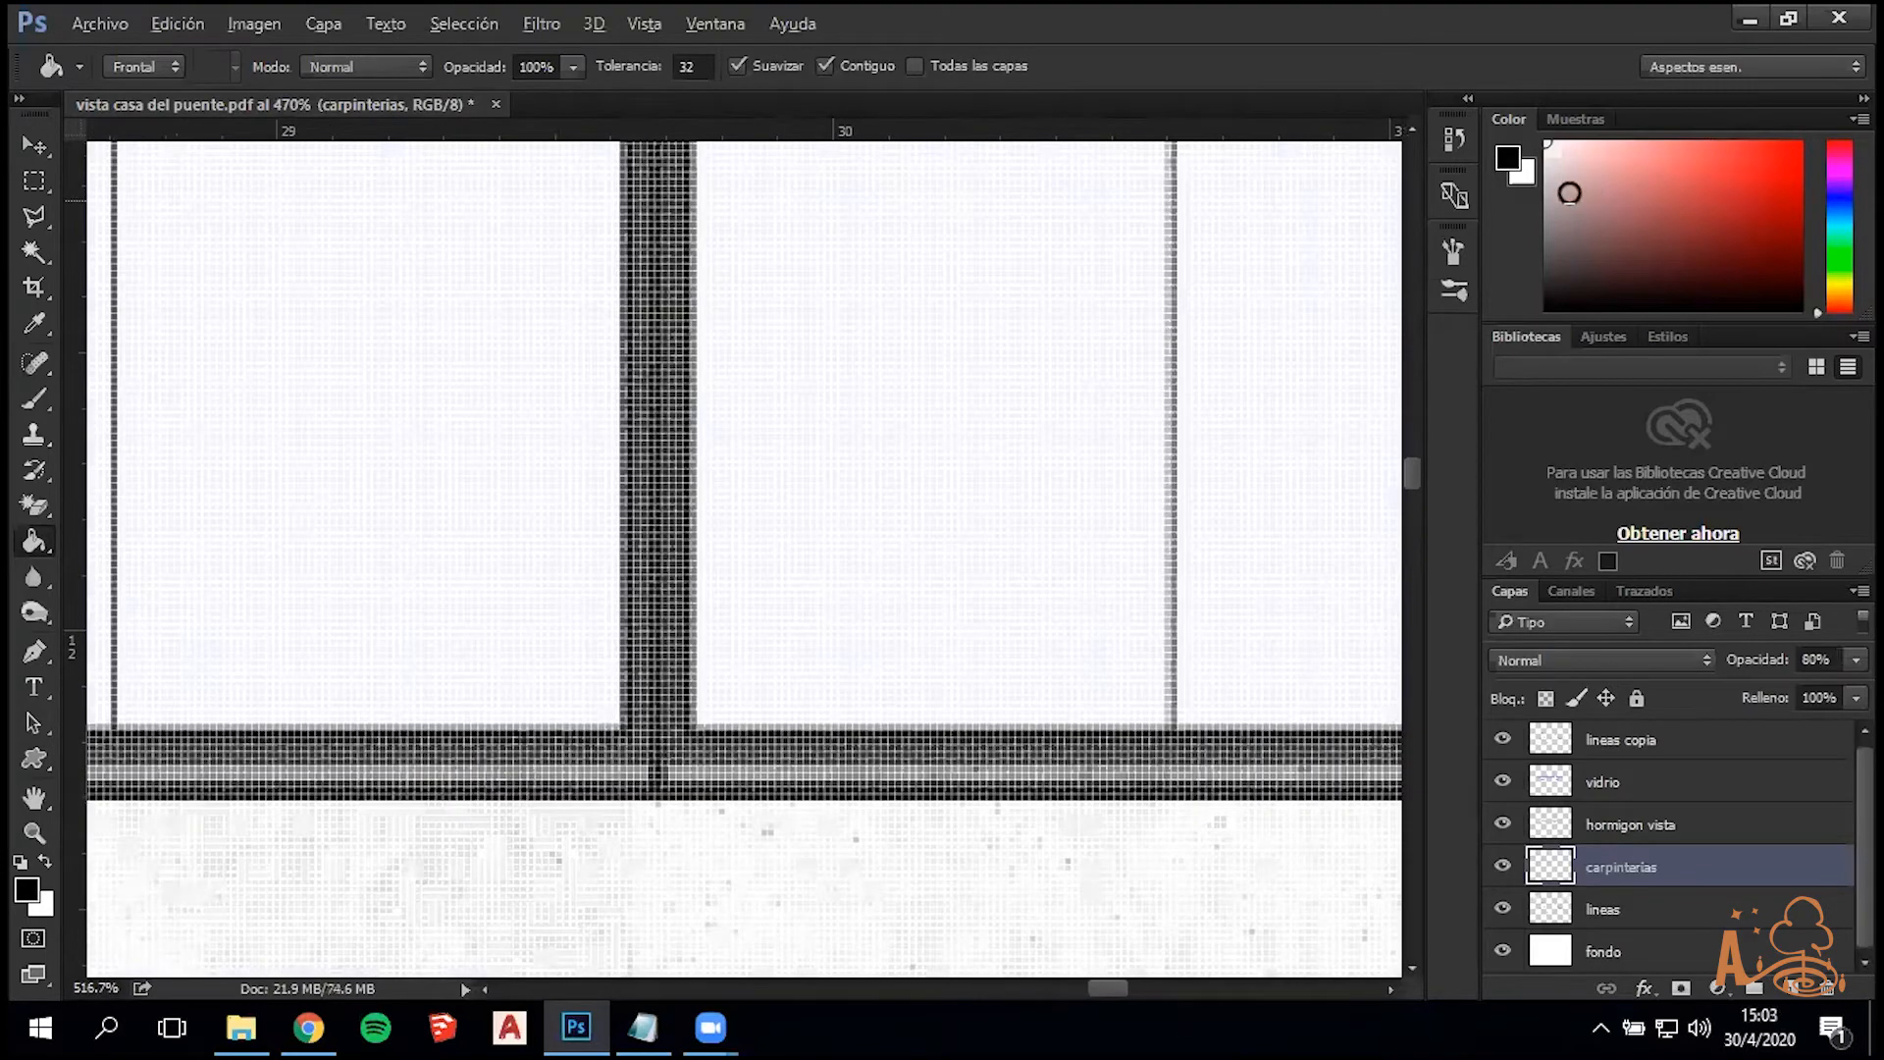
scroll(738, 790, "down", 7)
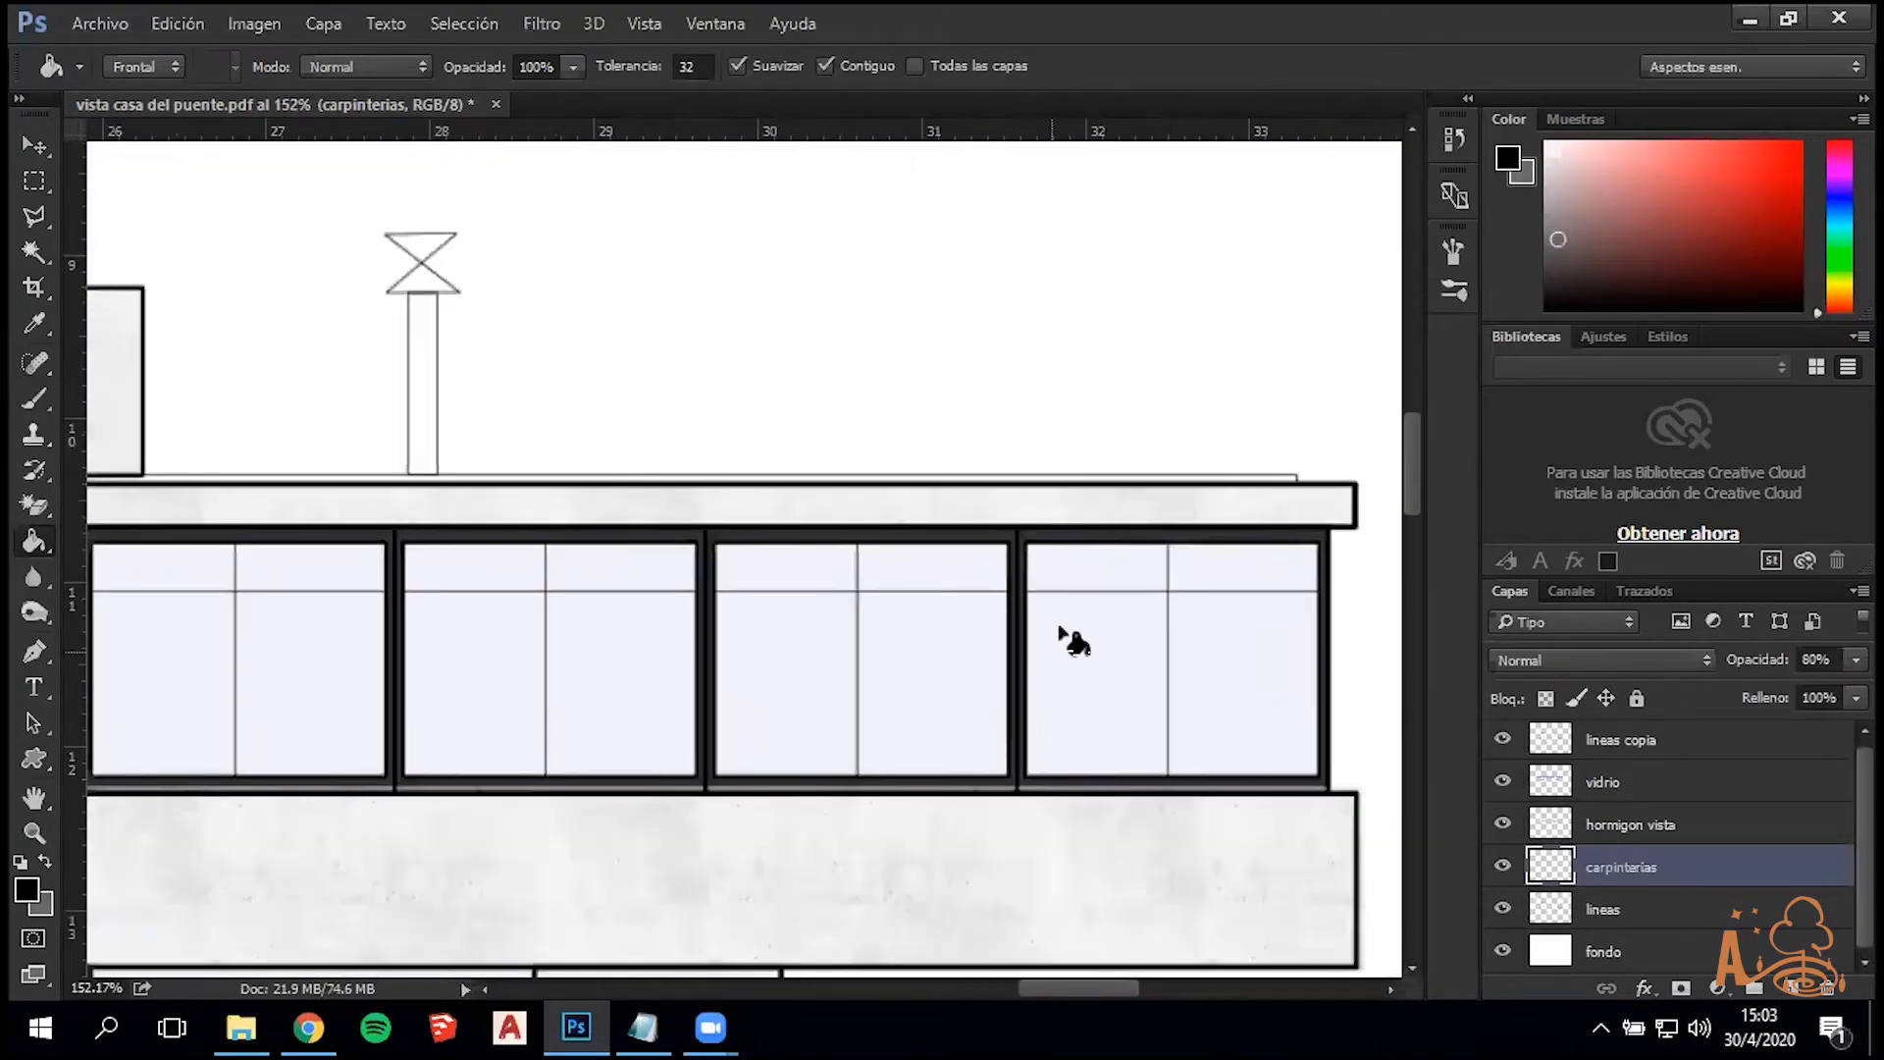
Check the strip beneath the window frames and move the carpinterias layer above lineas copia
scroll(1031, 782, "up", 6)
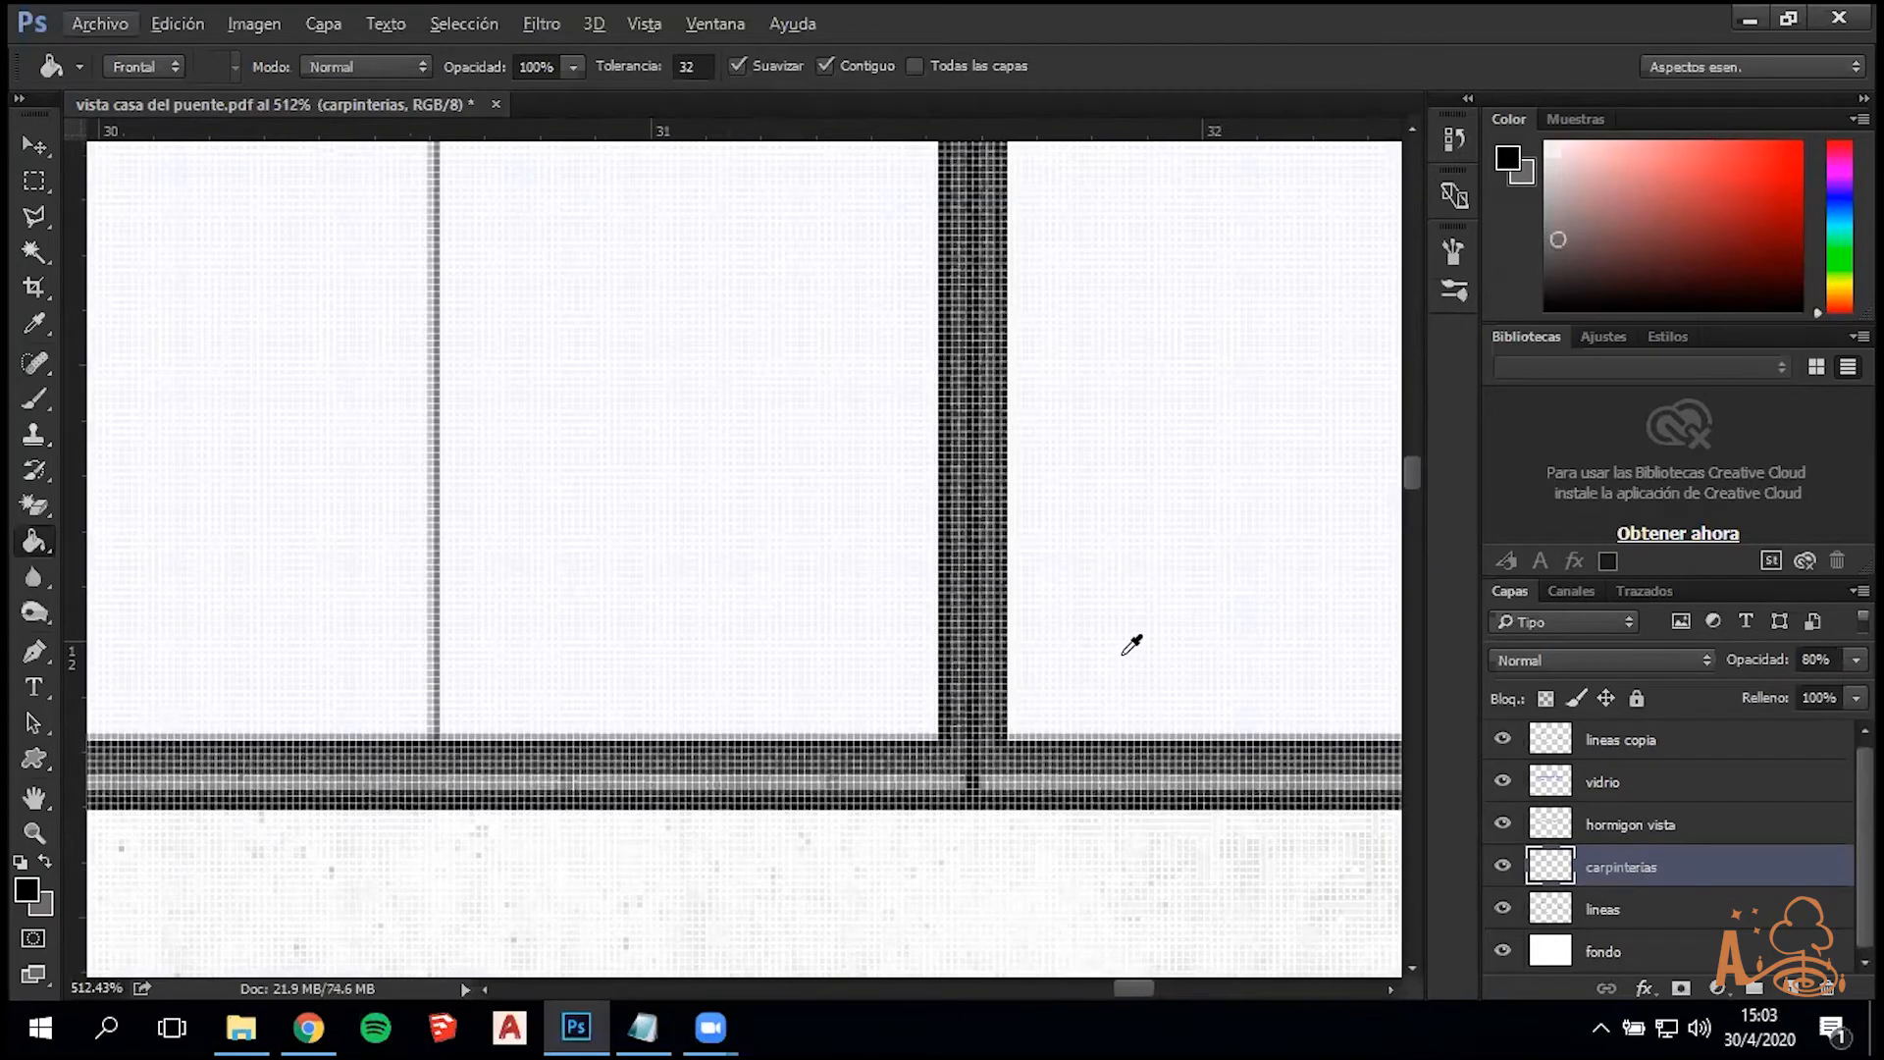
key("ctrl+alt+z")
scroll(824, 724, "down", 10)
left_click_drag(1624, 864, 1621, 829)
scroll(1011, 736, "up", 5)
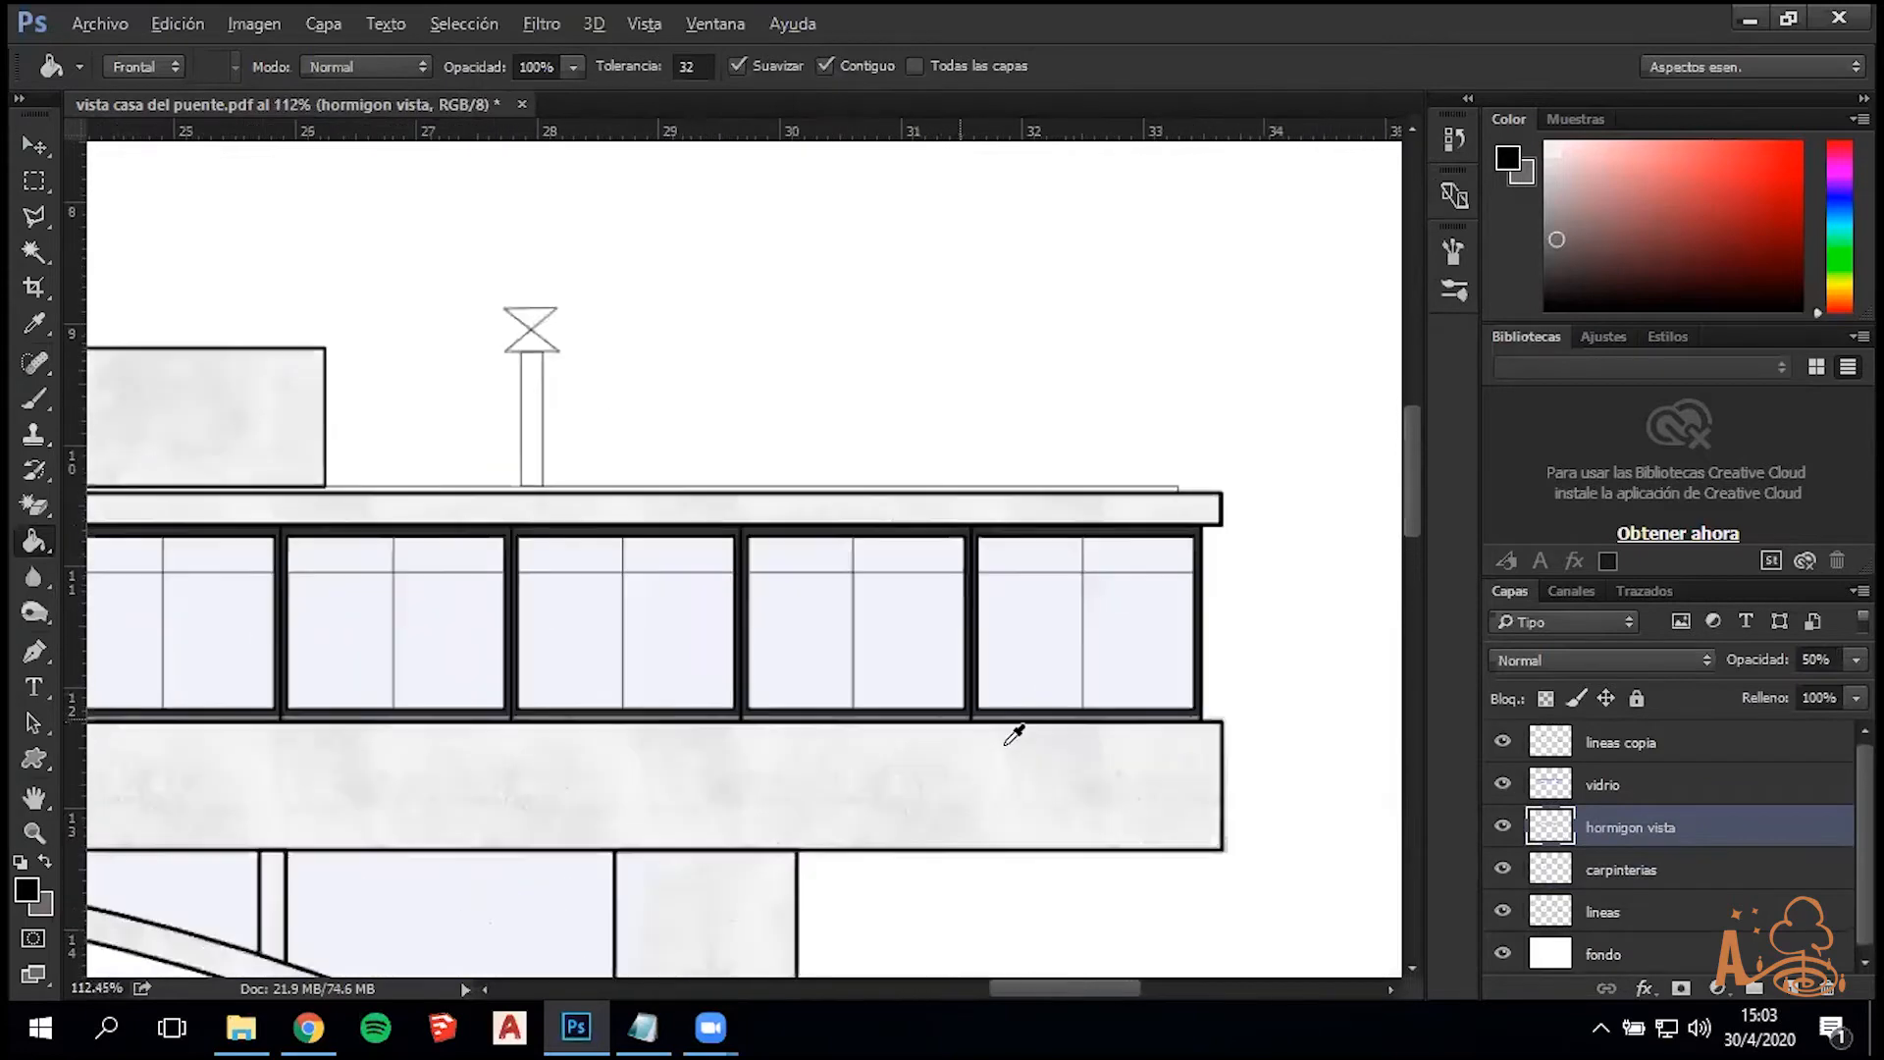
scroll(1009, 741, "up", 5)
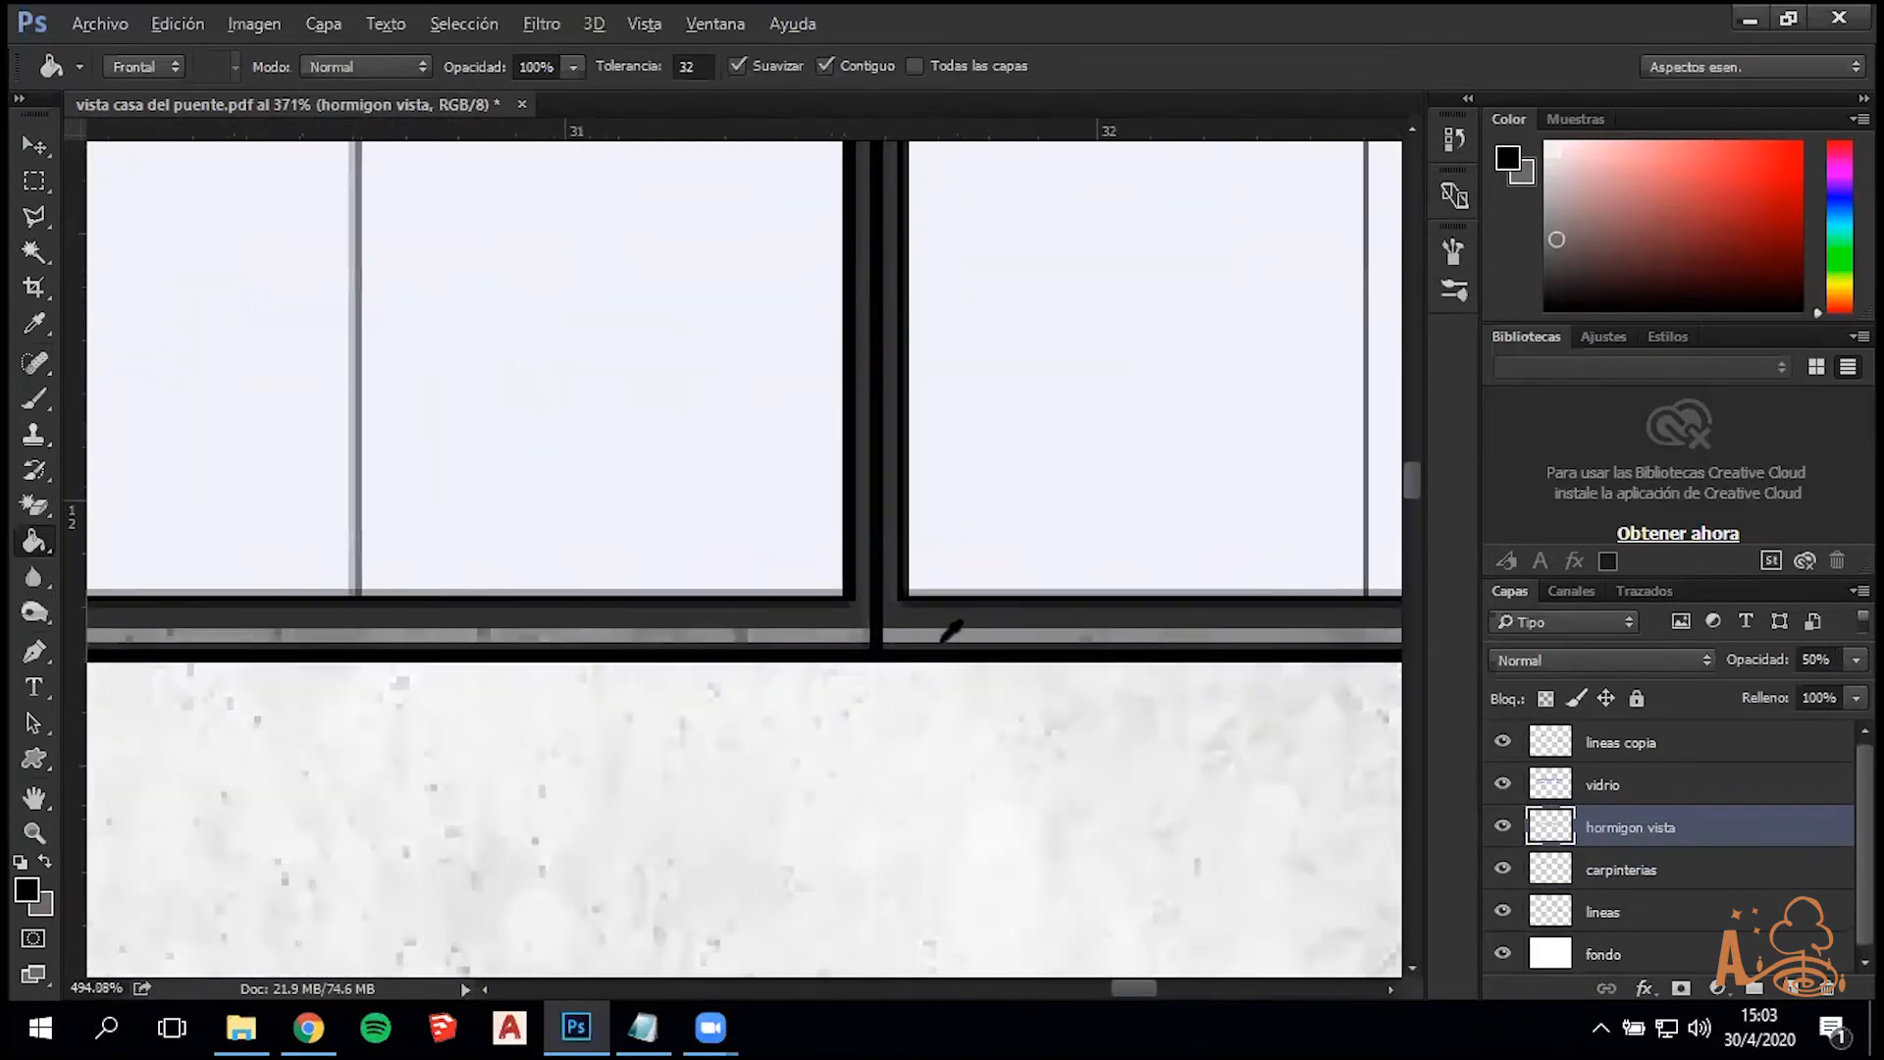
scroll(989, 645, "up", 4)
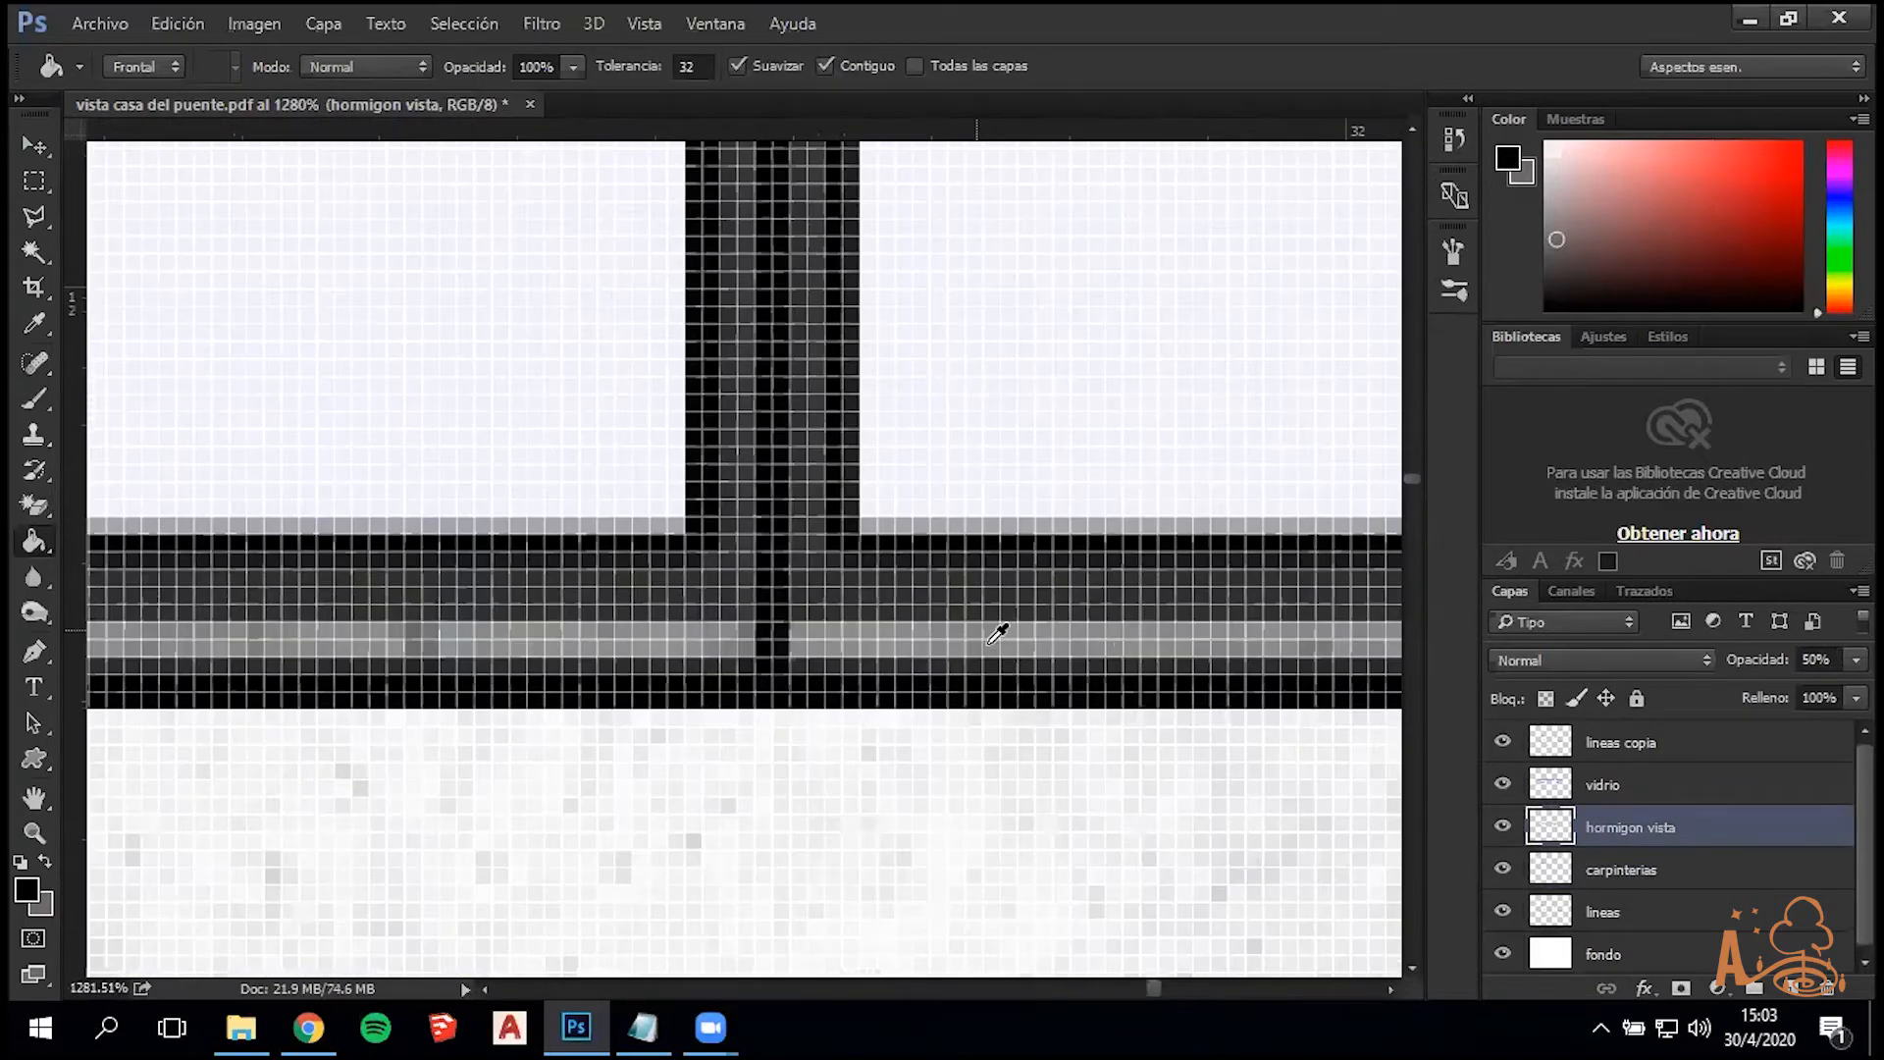
scroll(1367, 639, "down", 6)
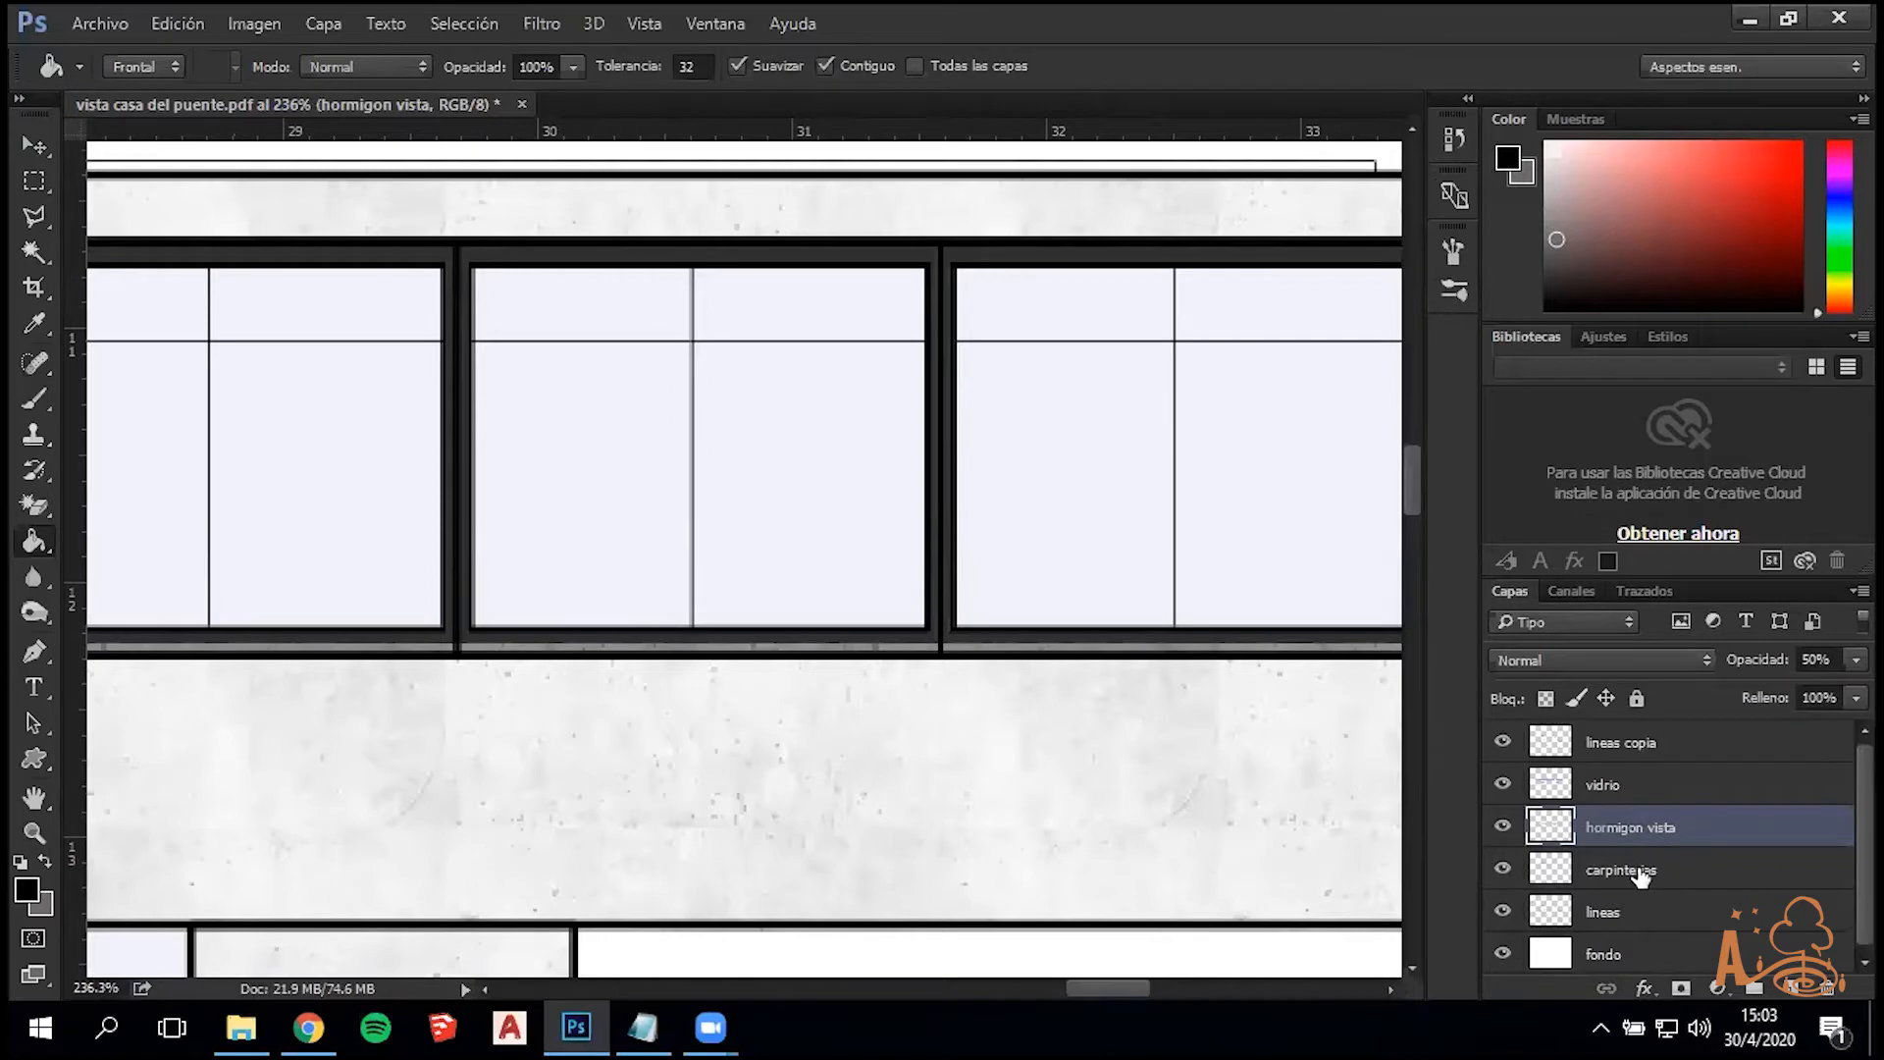
left_click_drag(1641, 873, 1686, 748)
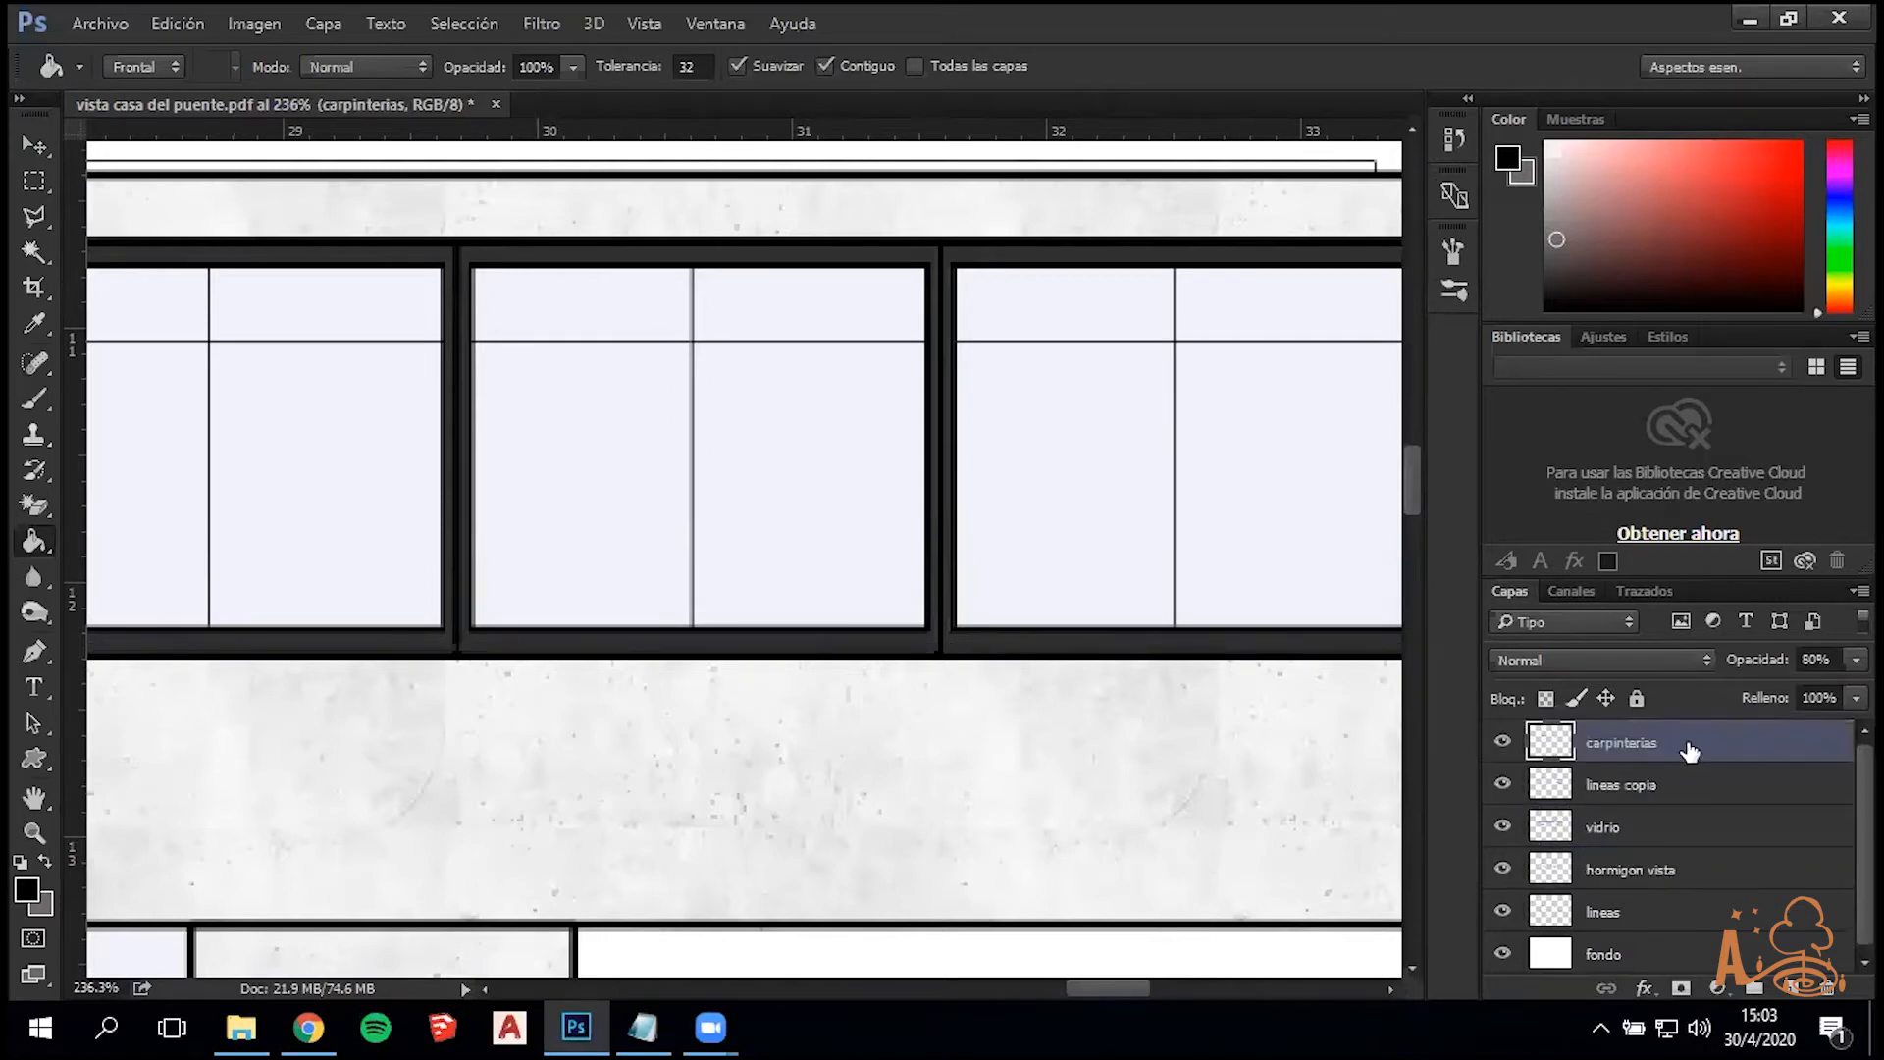
Set the carpinterias layer's opacity to 70% and check the frames across the whole elevation
scroll(1292, 848, "down", 2)
scroll(1167, 766, "down", 8)
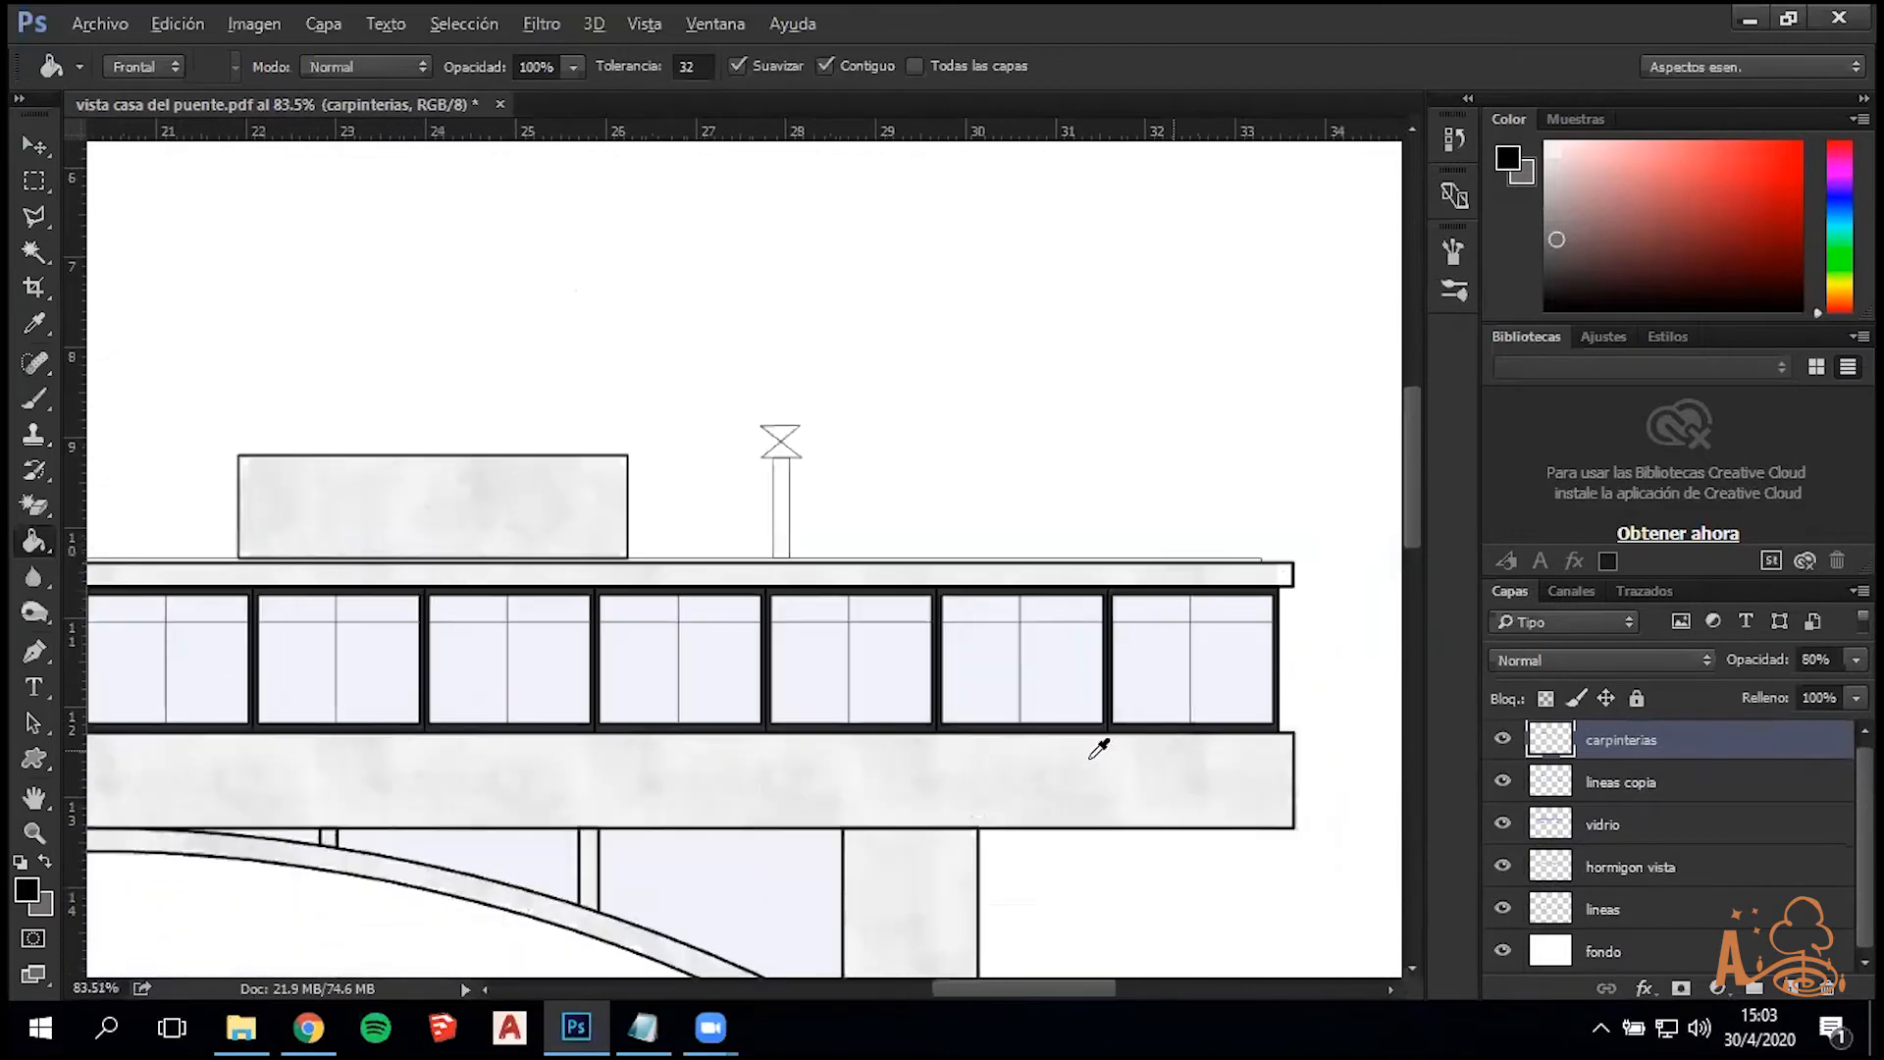
scroll(628, 771, "down", 3)
scroll(473, 811, "up", 4)
scroll(473, 820, "down", 2)
left_click(1815, 658)
type("70")
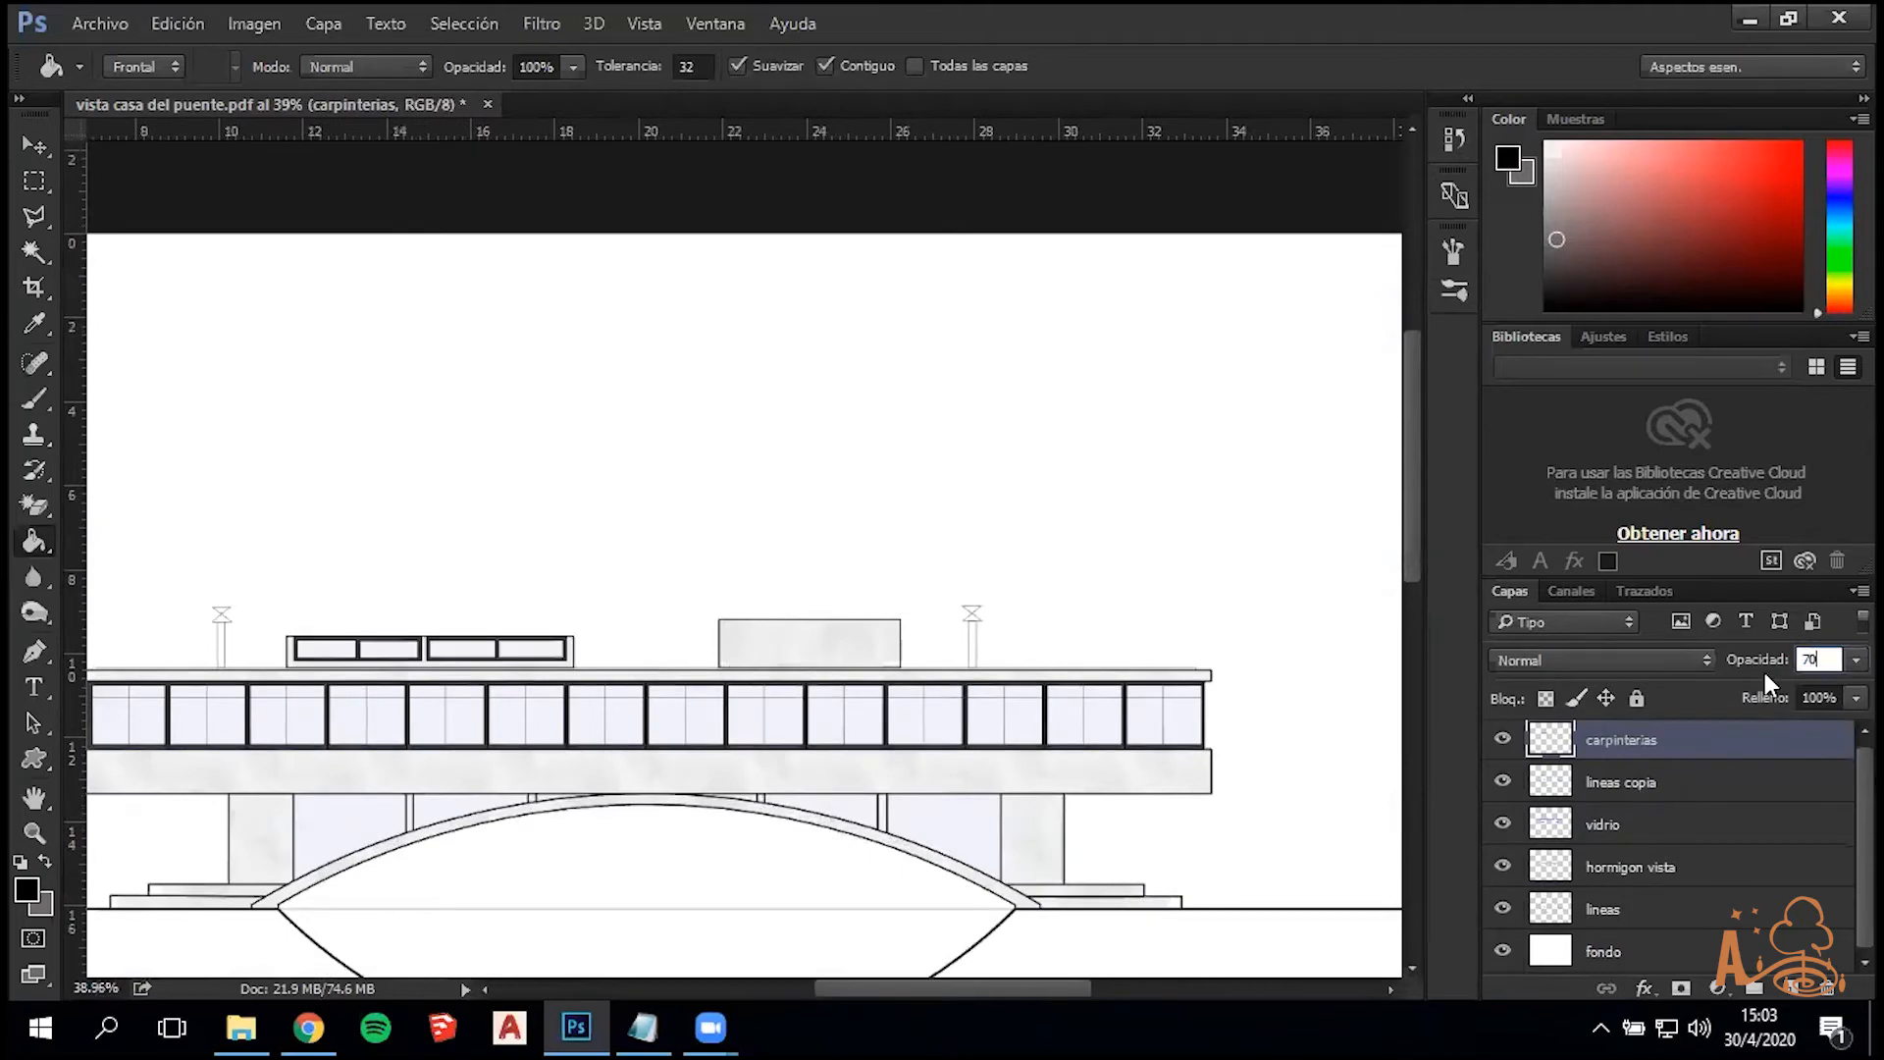
key("Return")
scroll(621, 728, "down", 2)
scroll(660, 505, "down", 2)
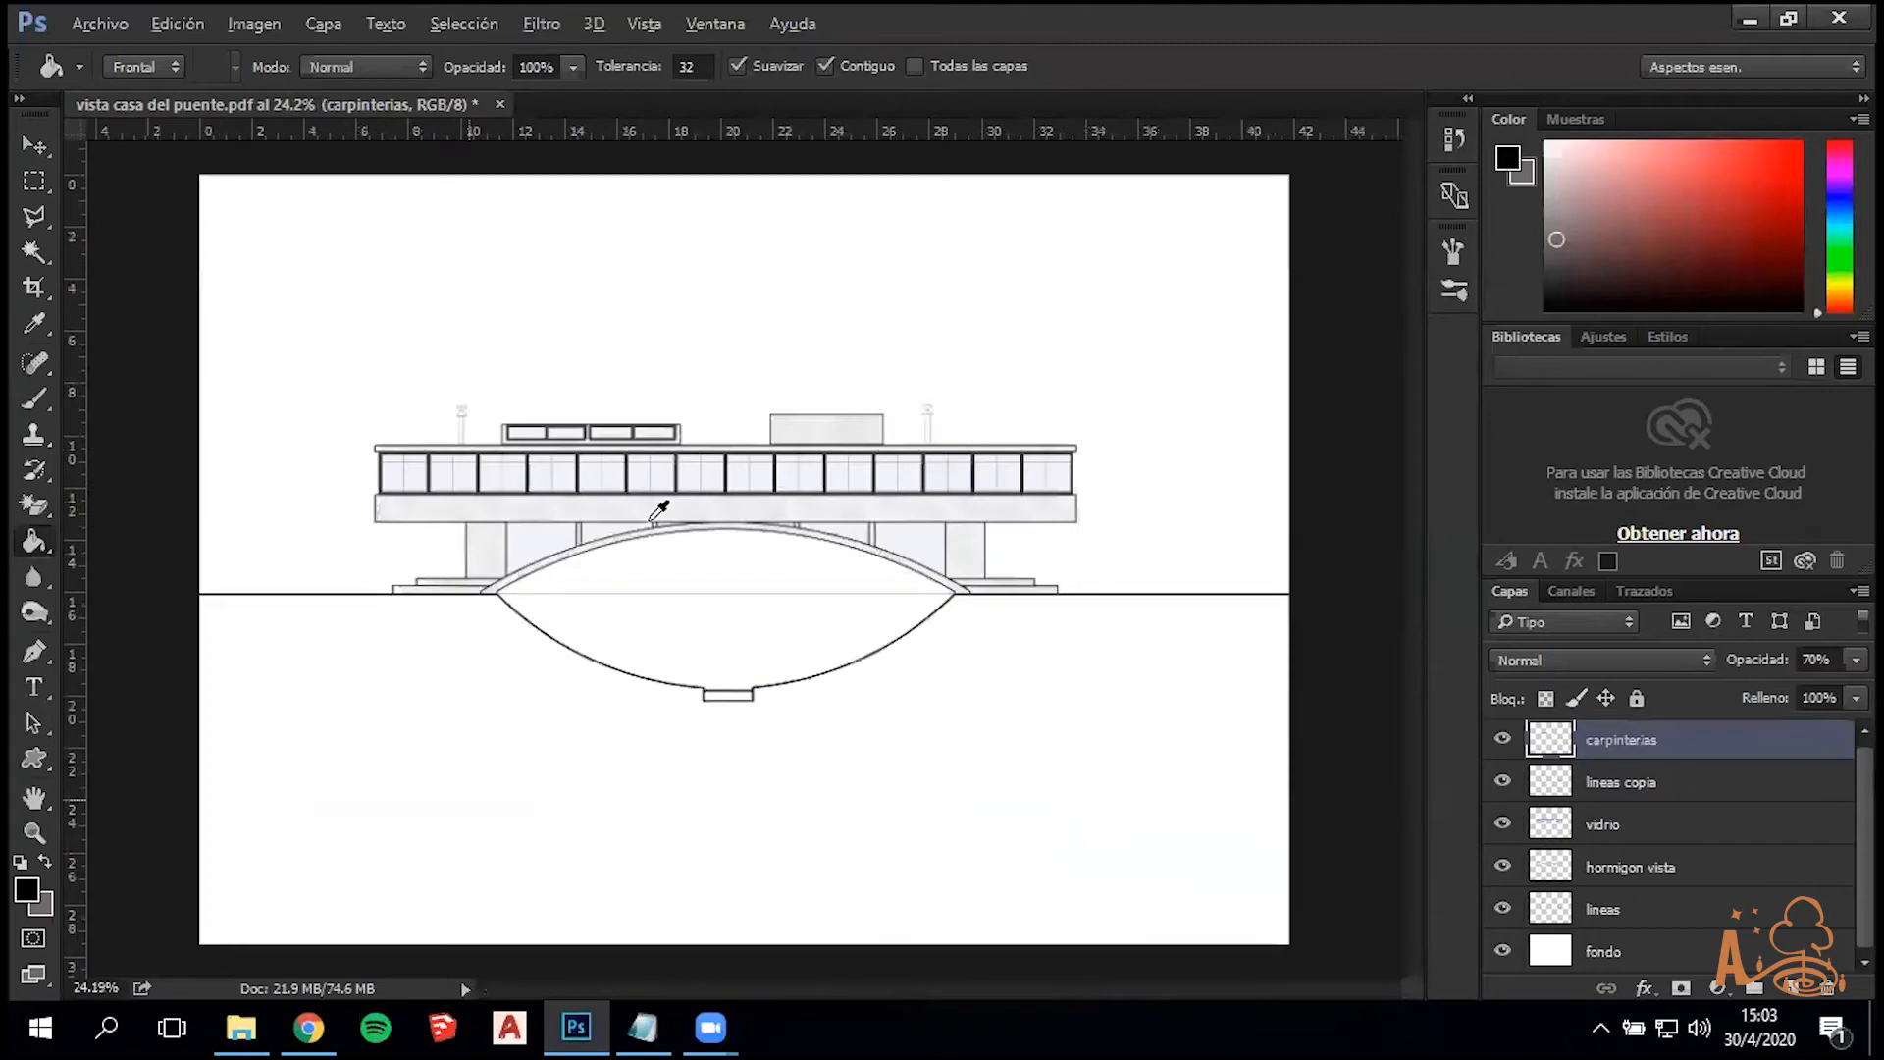
scroll(551, 416, "up", 3)
scroll(1030, 564, "up", 2)
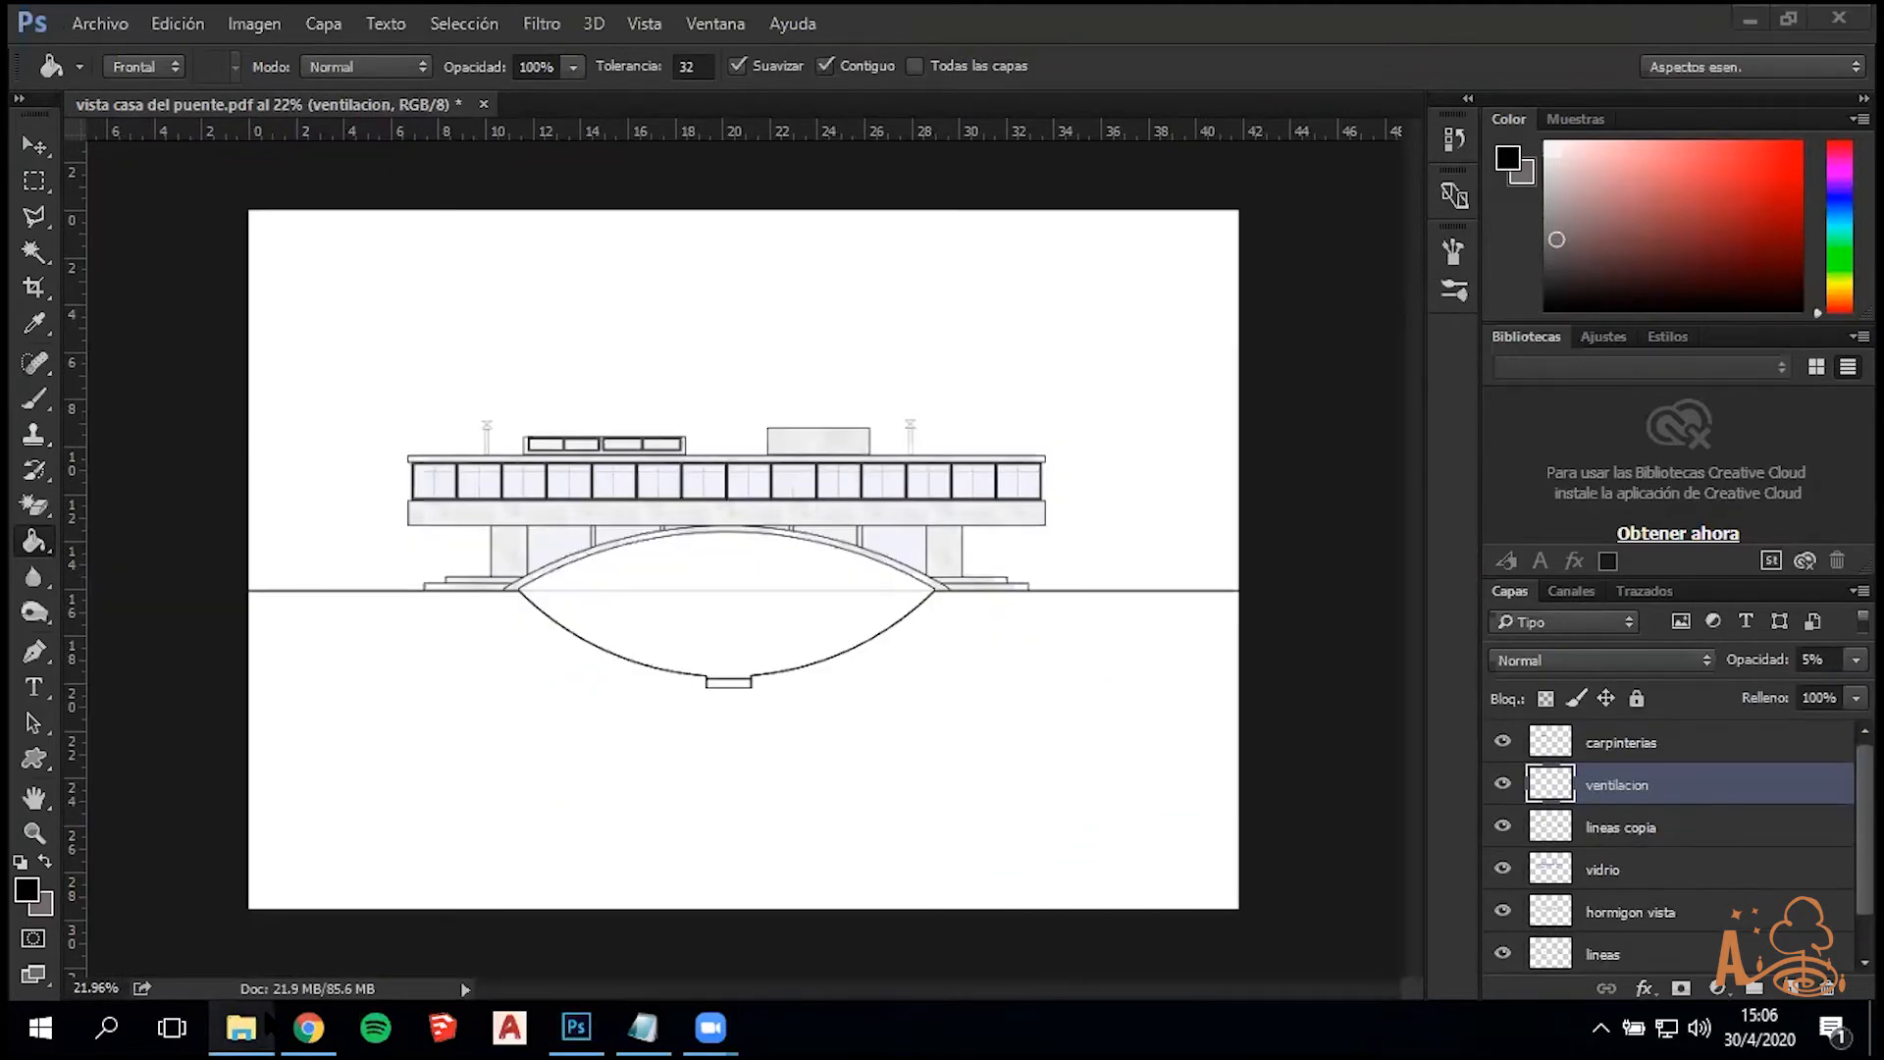
Switch to Google Drive in Chrome, download cielo4.jpg from the Cielo texture folder and show the file in the Descargas folder
left_click(244, 1028)
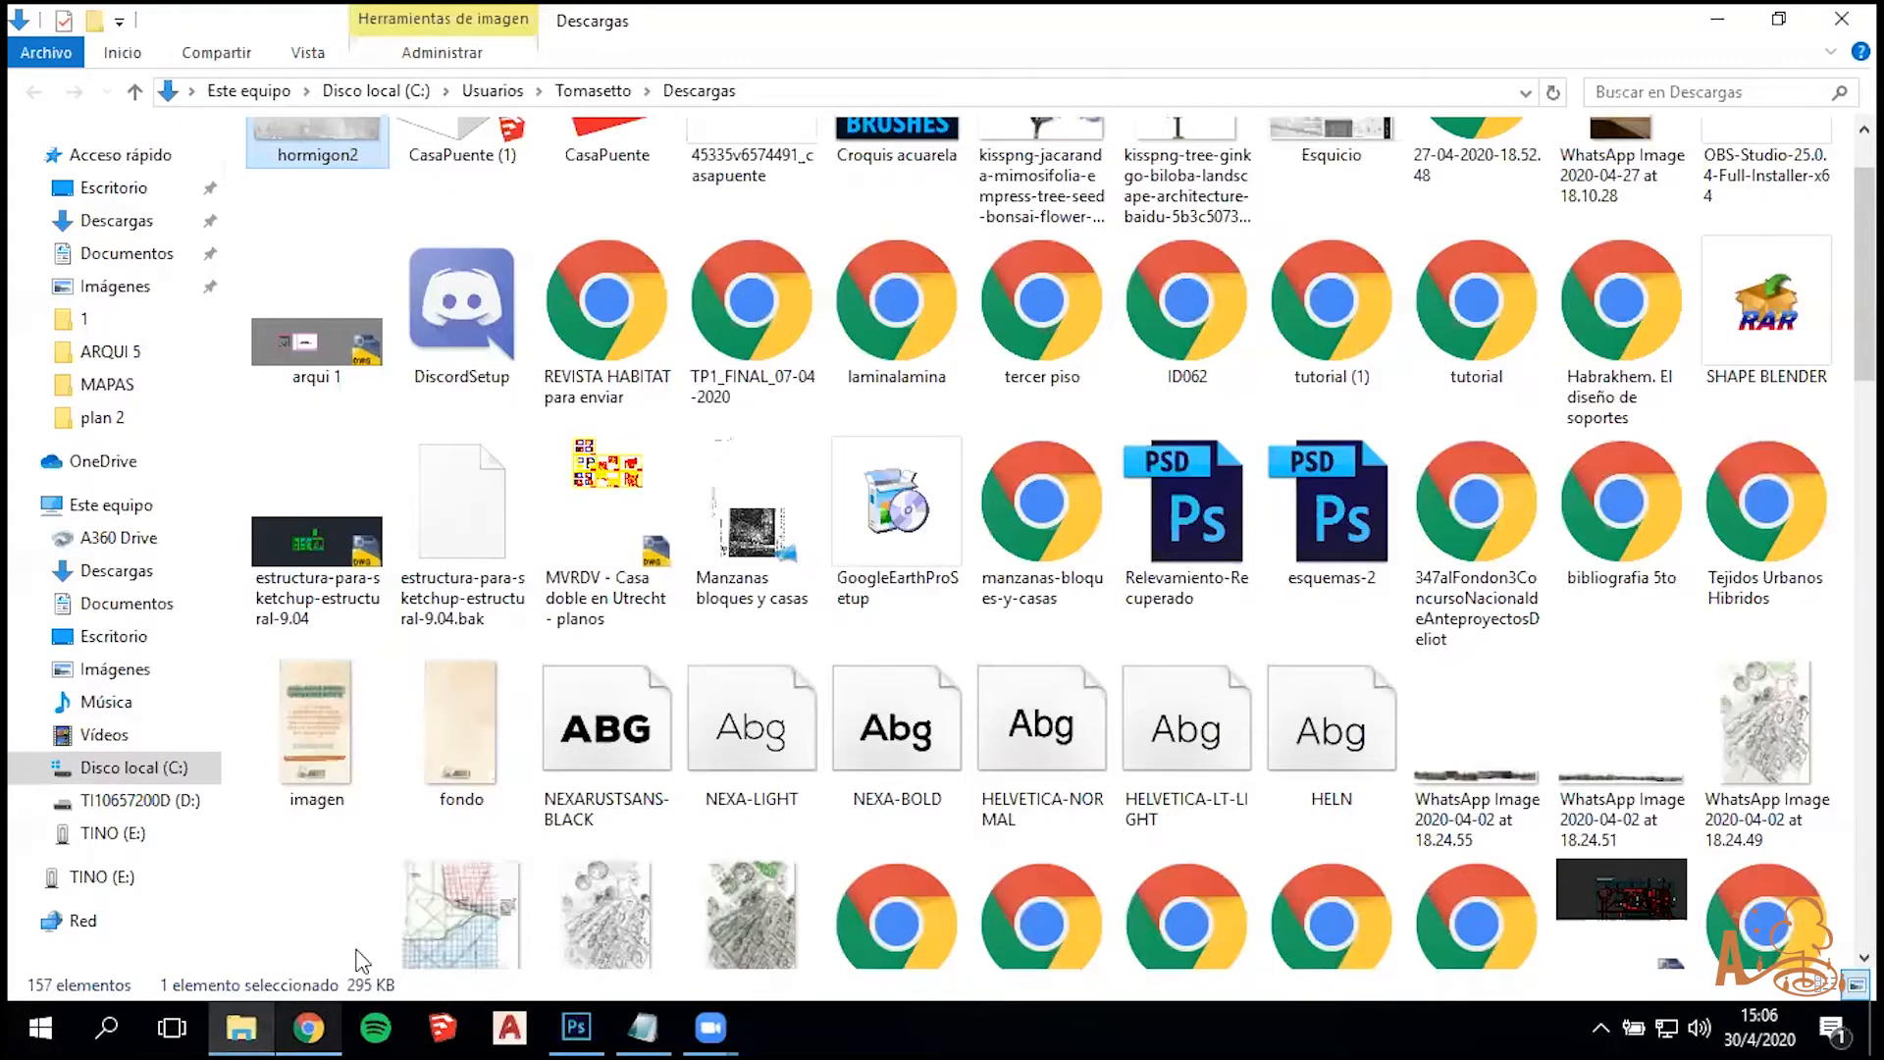
left_click(323, 1025)
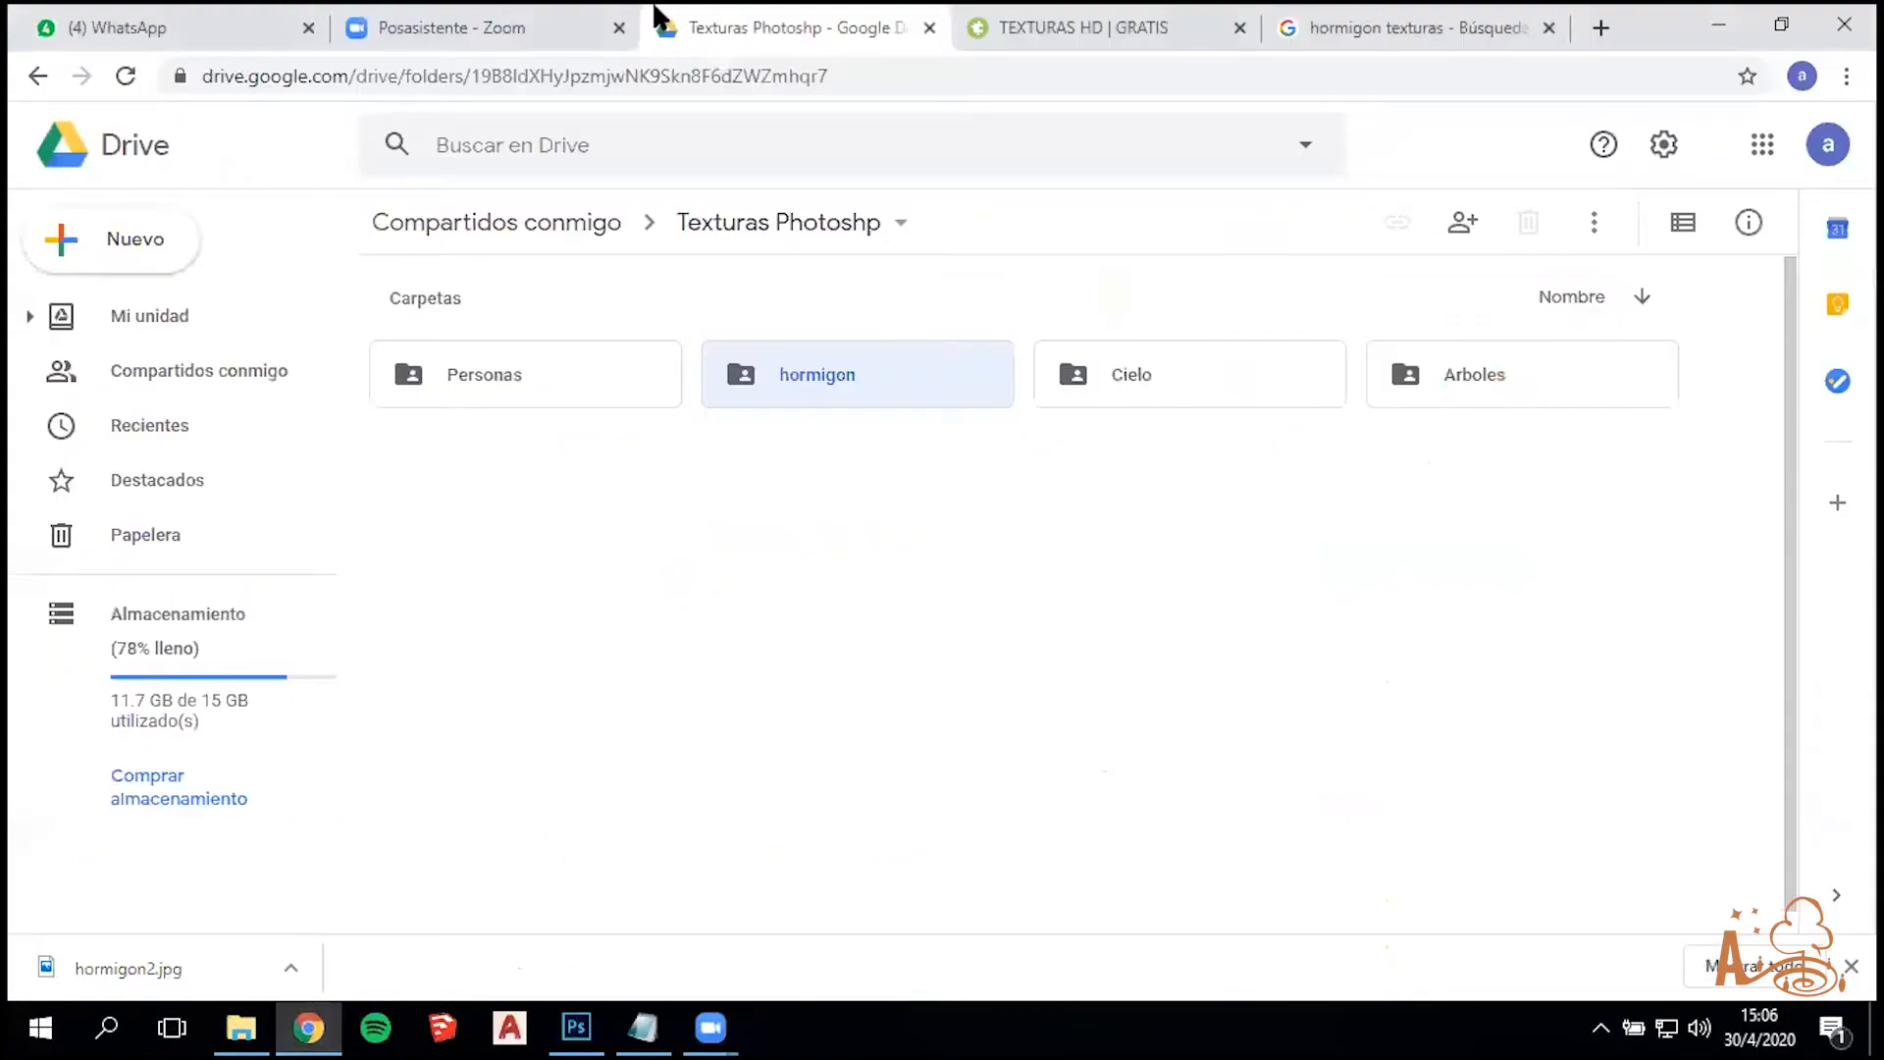
double_click(1144, 383)
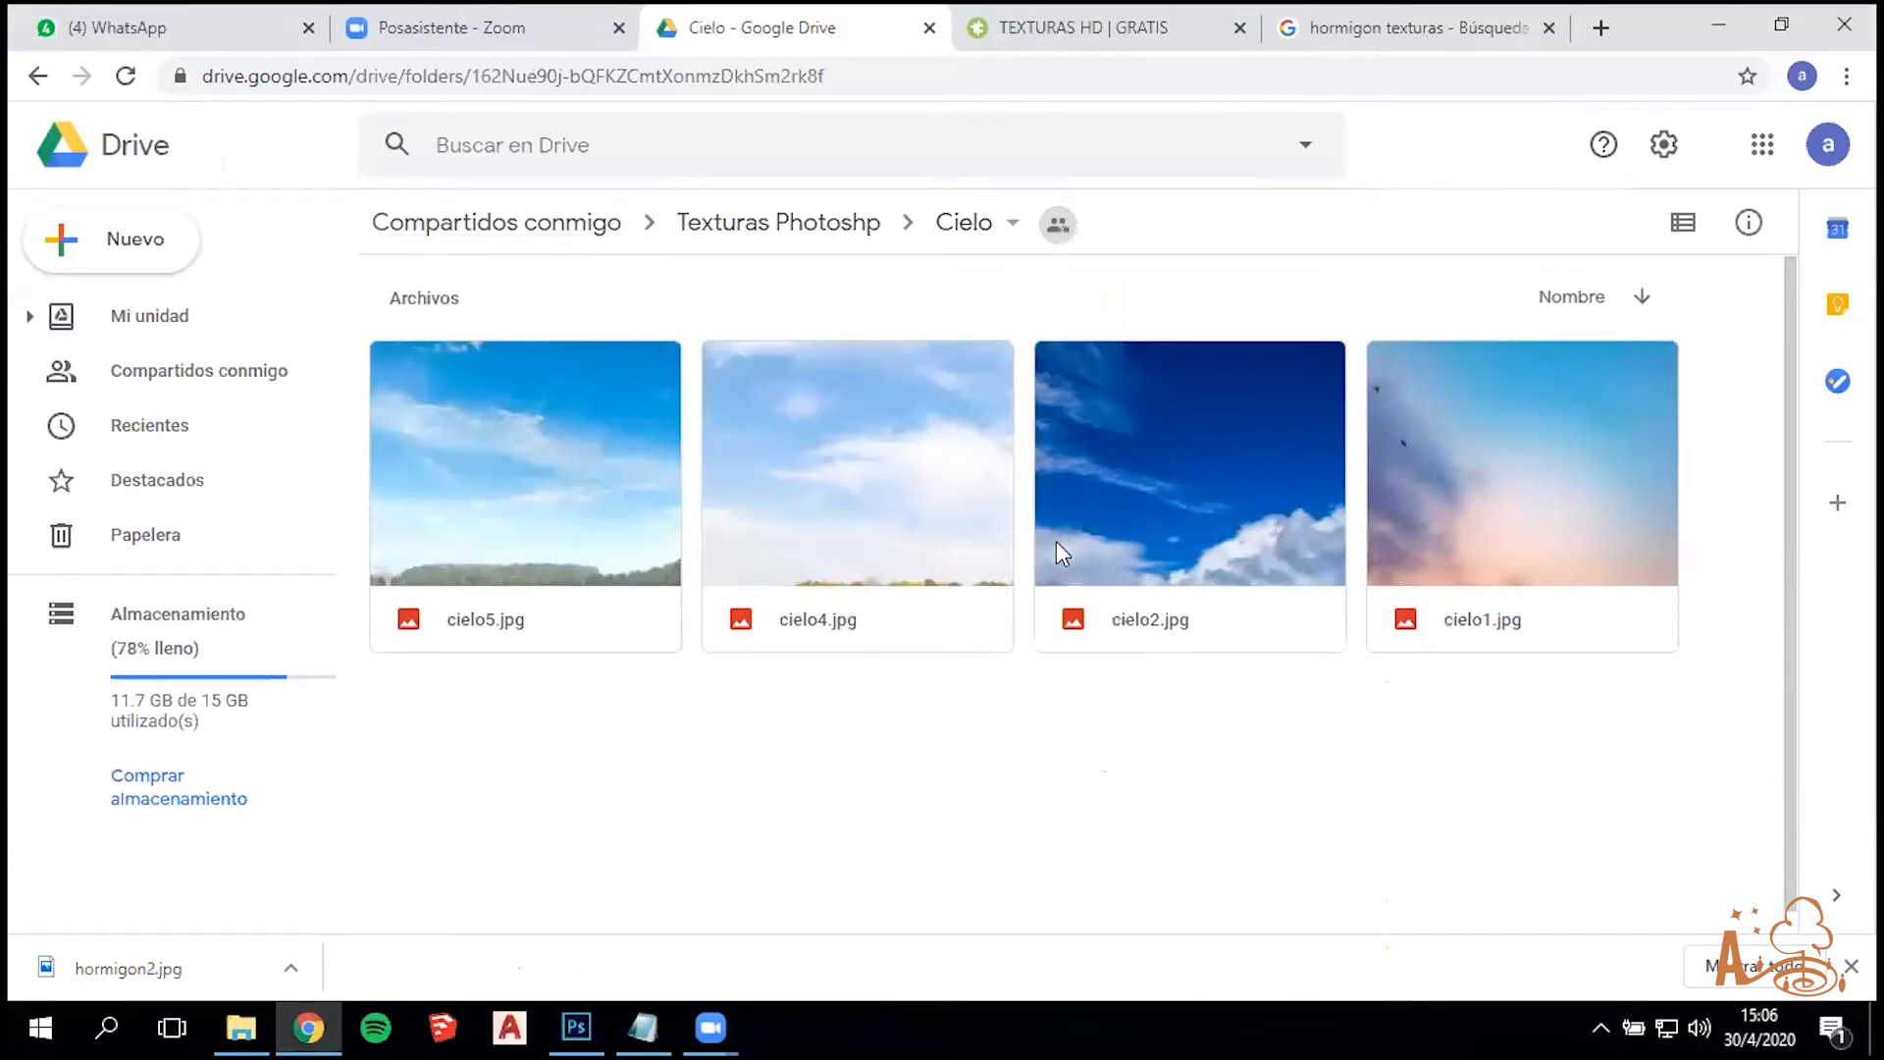
left_click(932, 502)
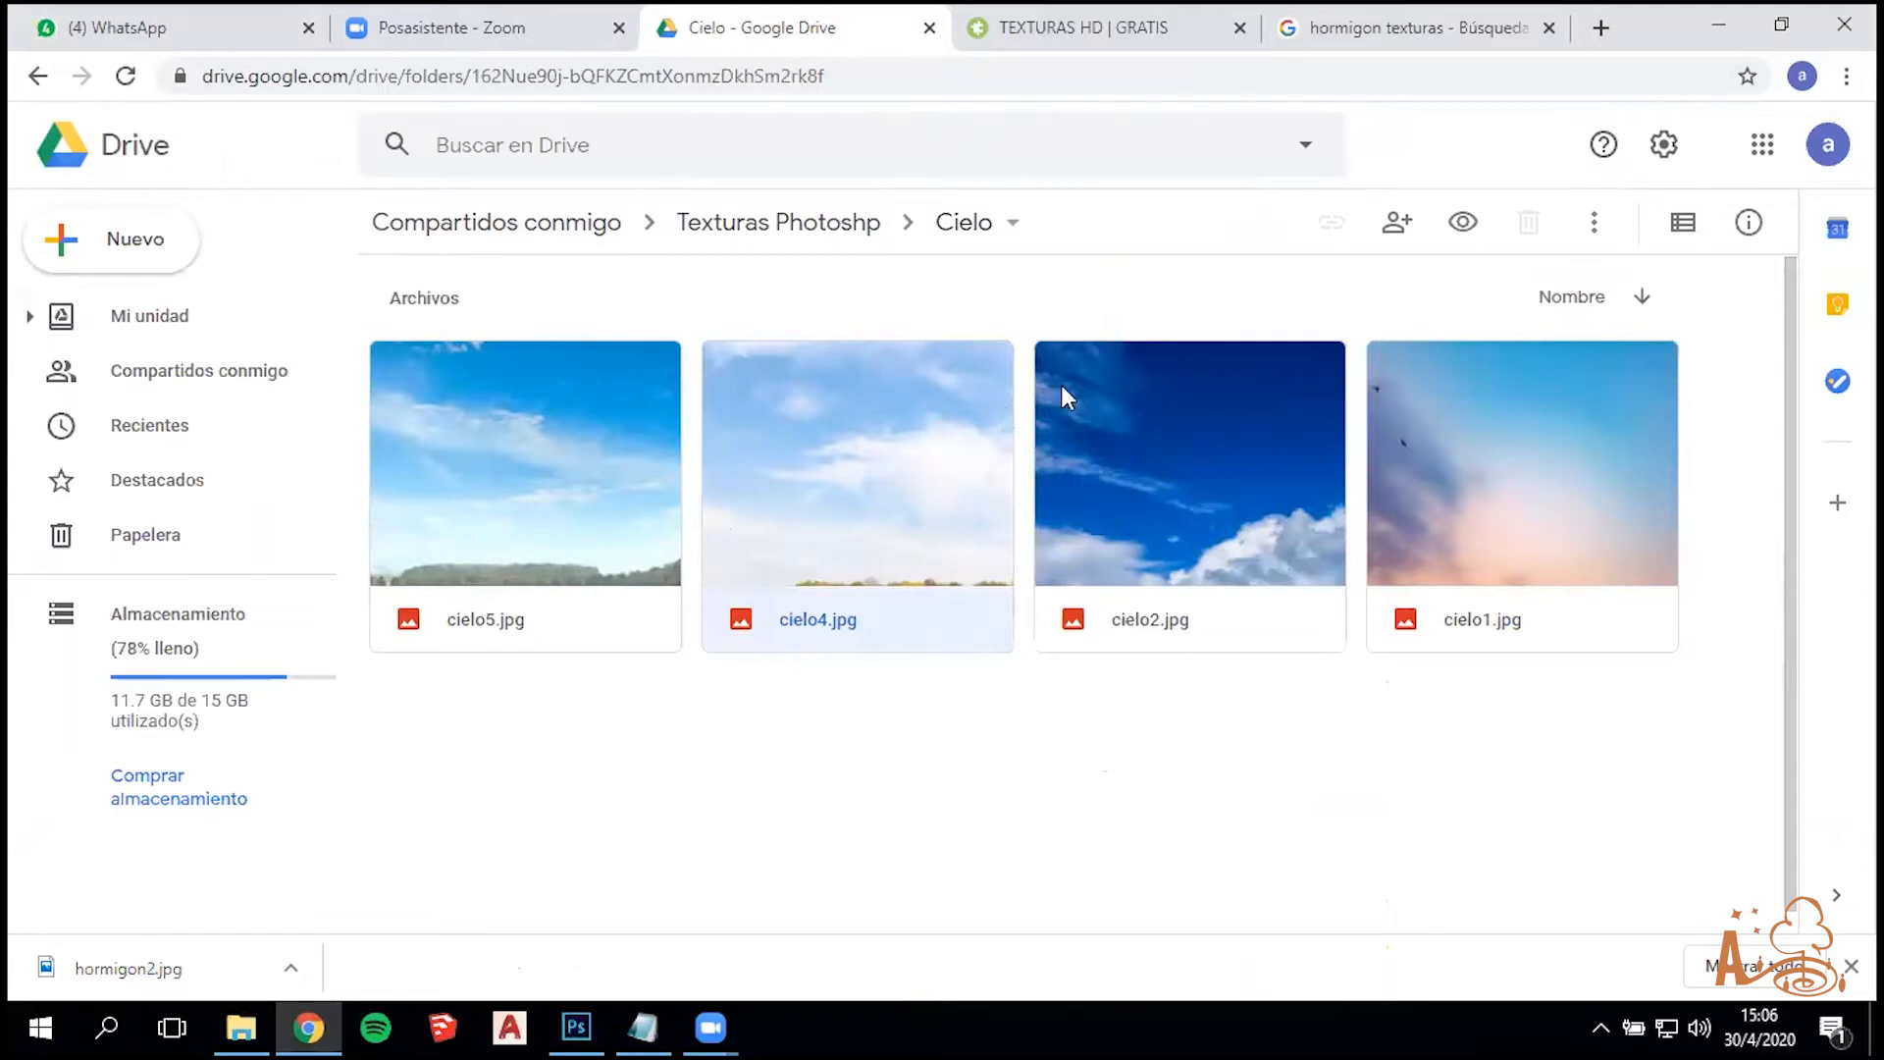
double_click(903, 391)
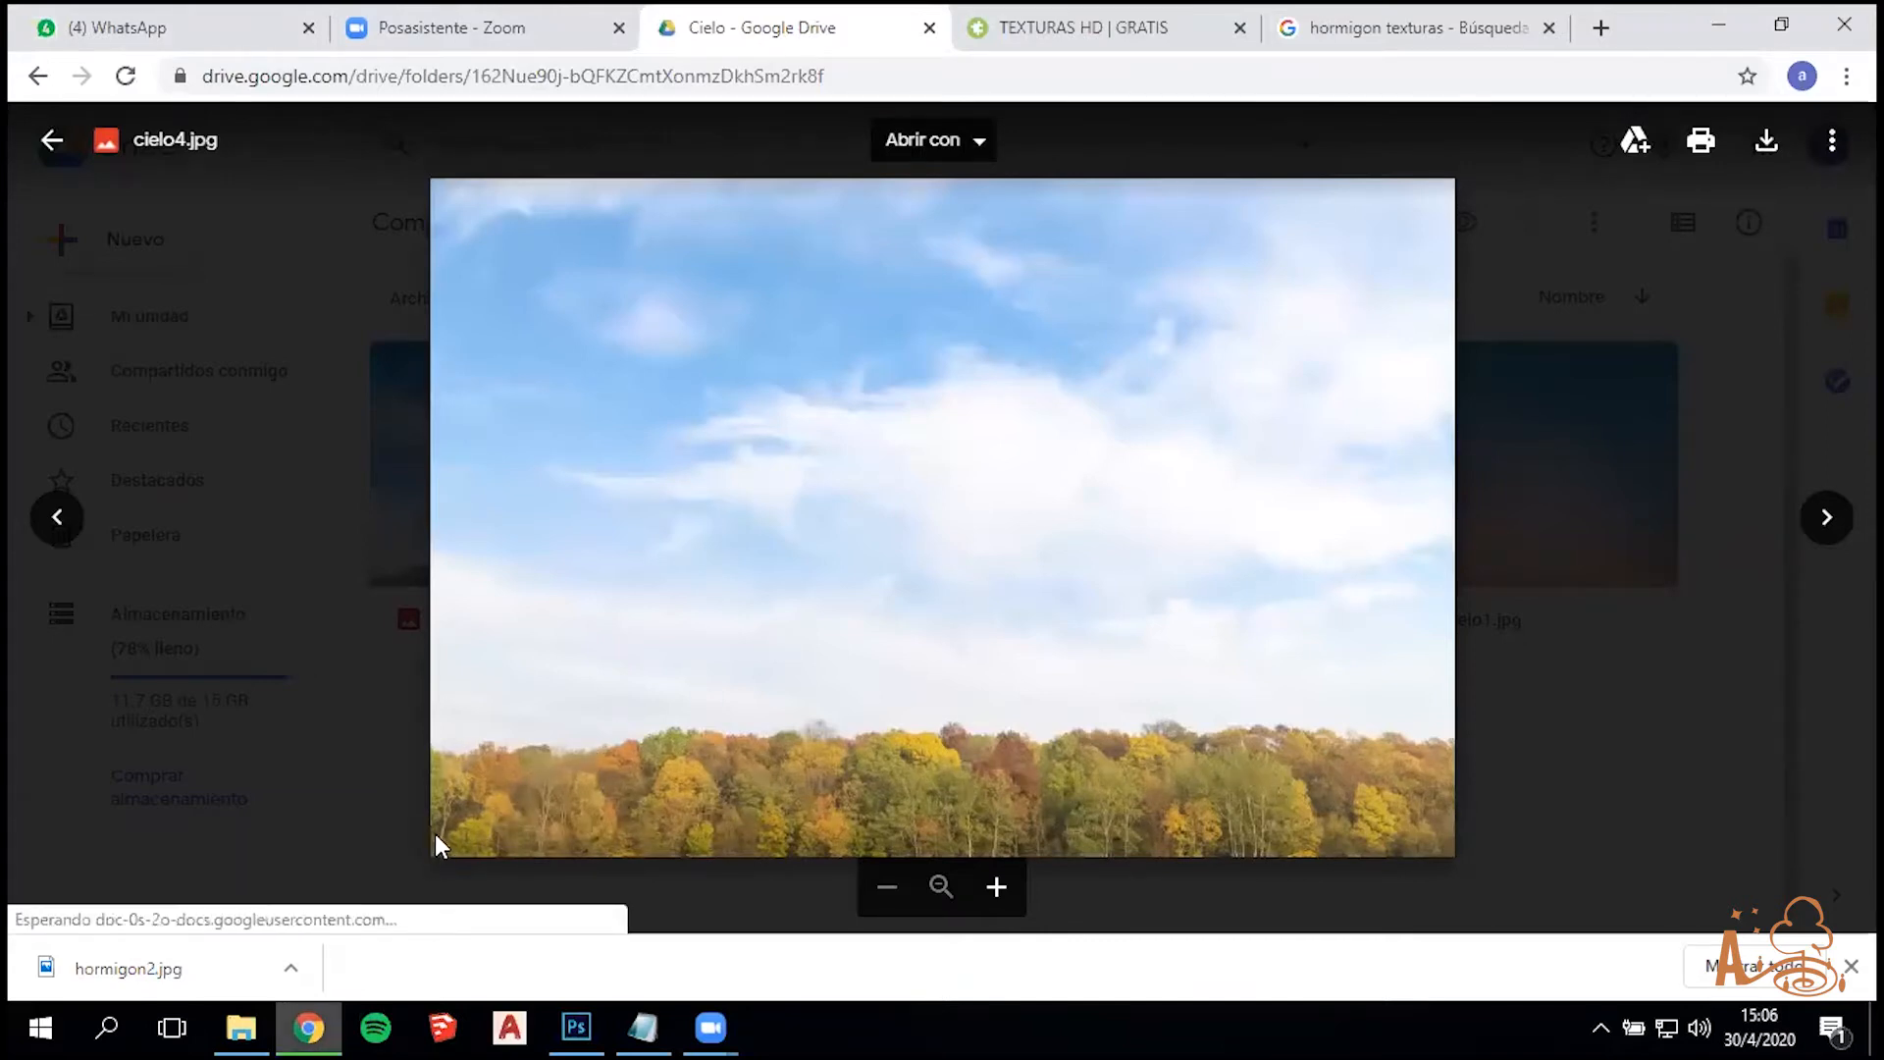
left_click(294, 966)
left_click(310, 875)
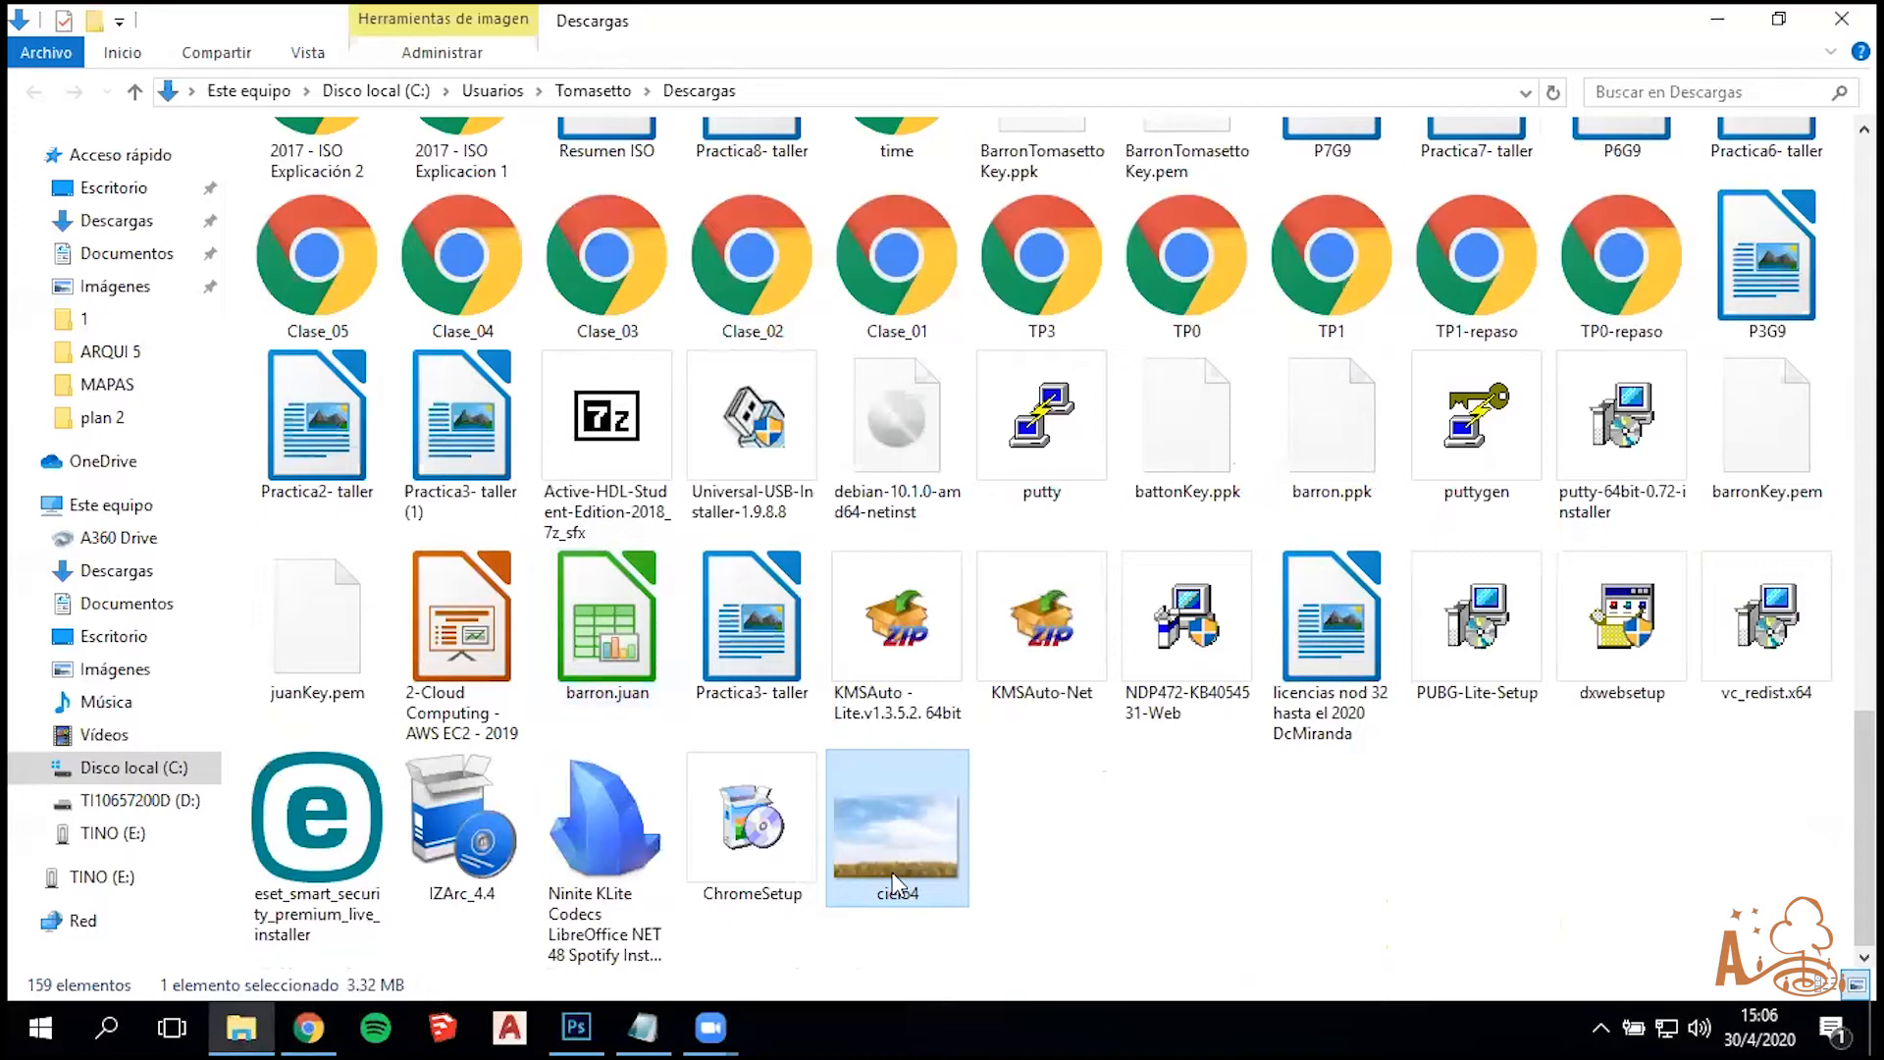
Place the cielo4 image in the Photoshop elevation document, aligned with the canvas's upper edge
left_click_drag(889, 810, 647, 800)
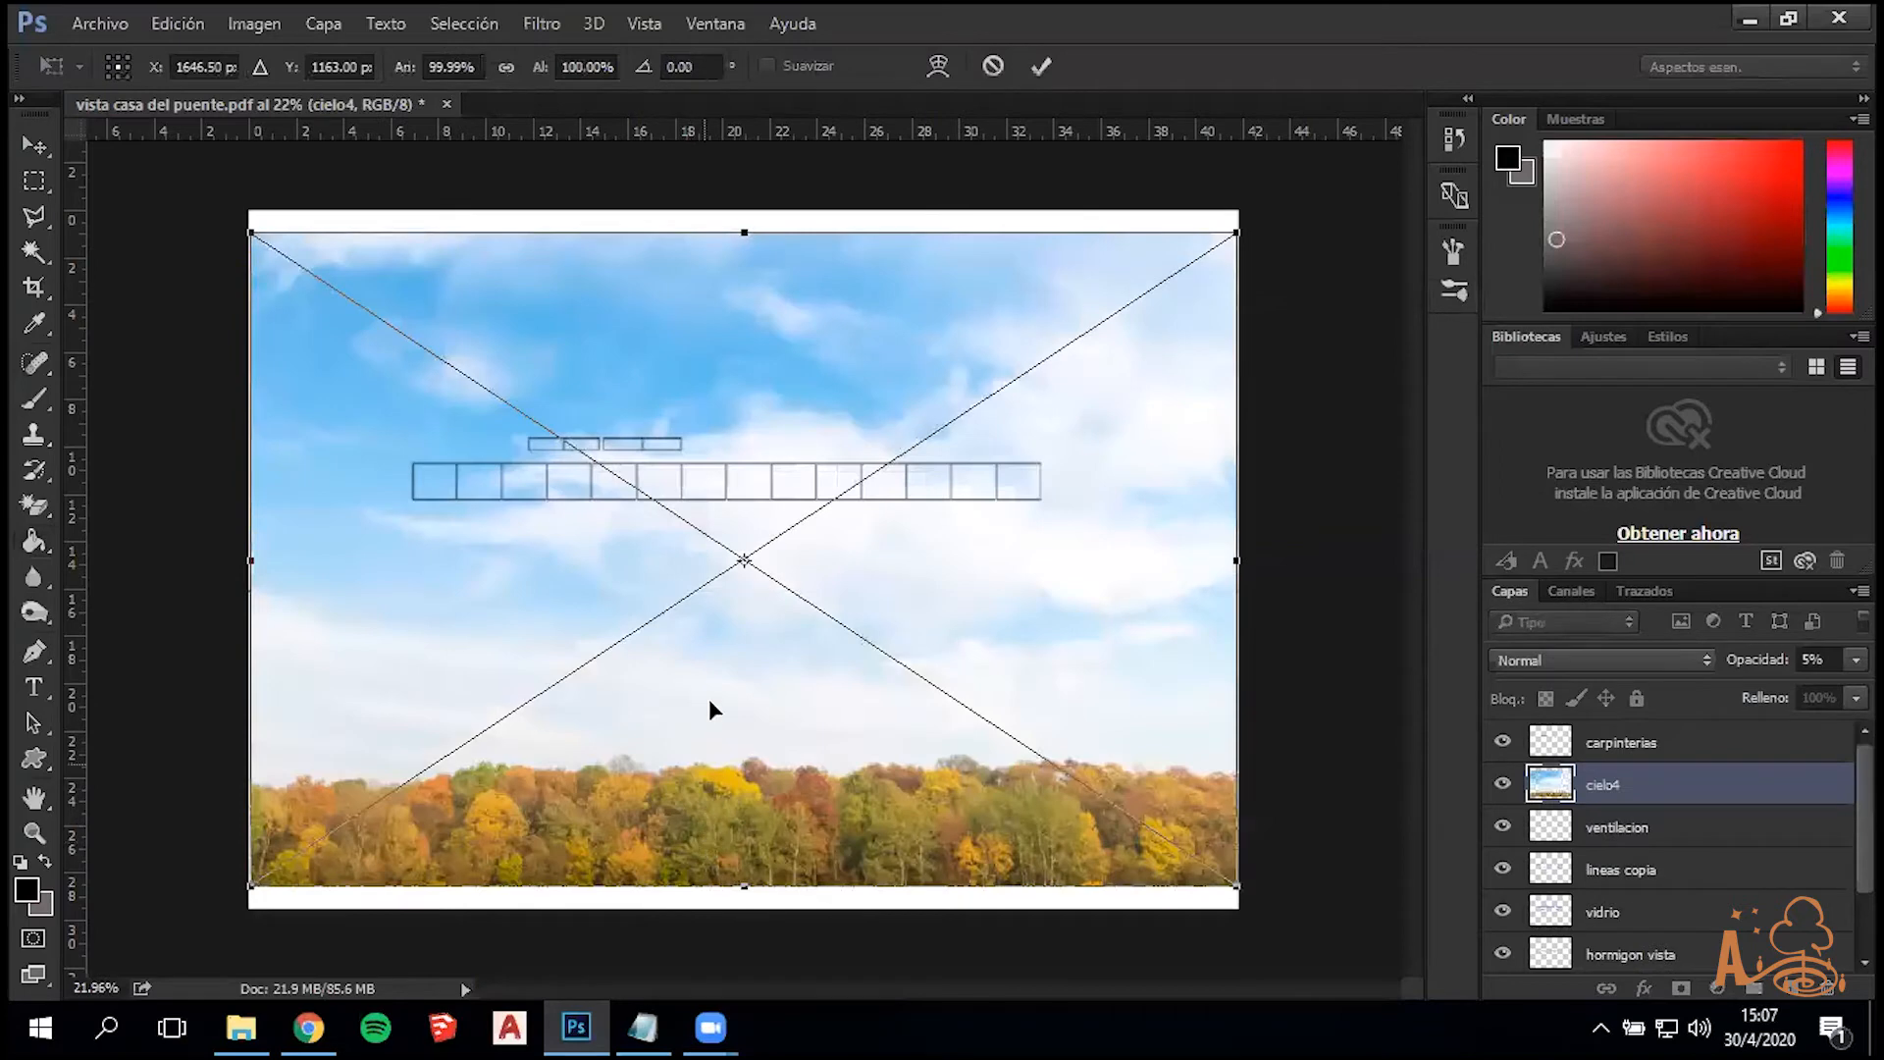
left_click_drag(708, 659, 705, 638)
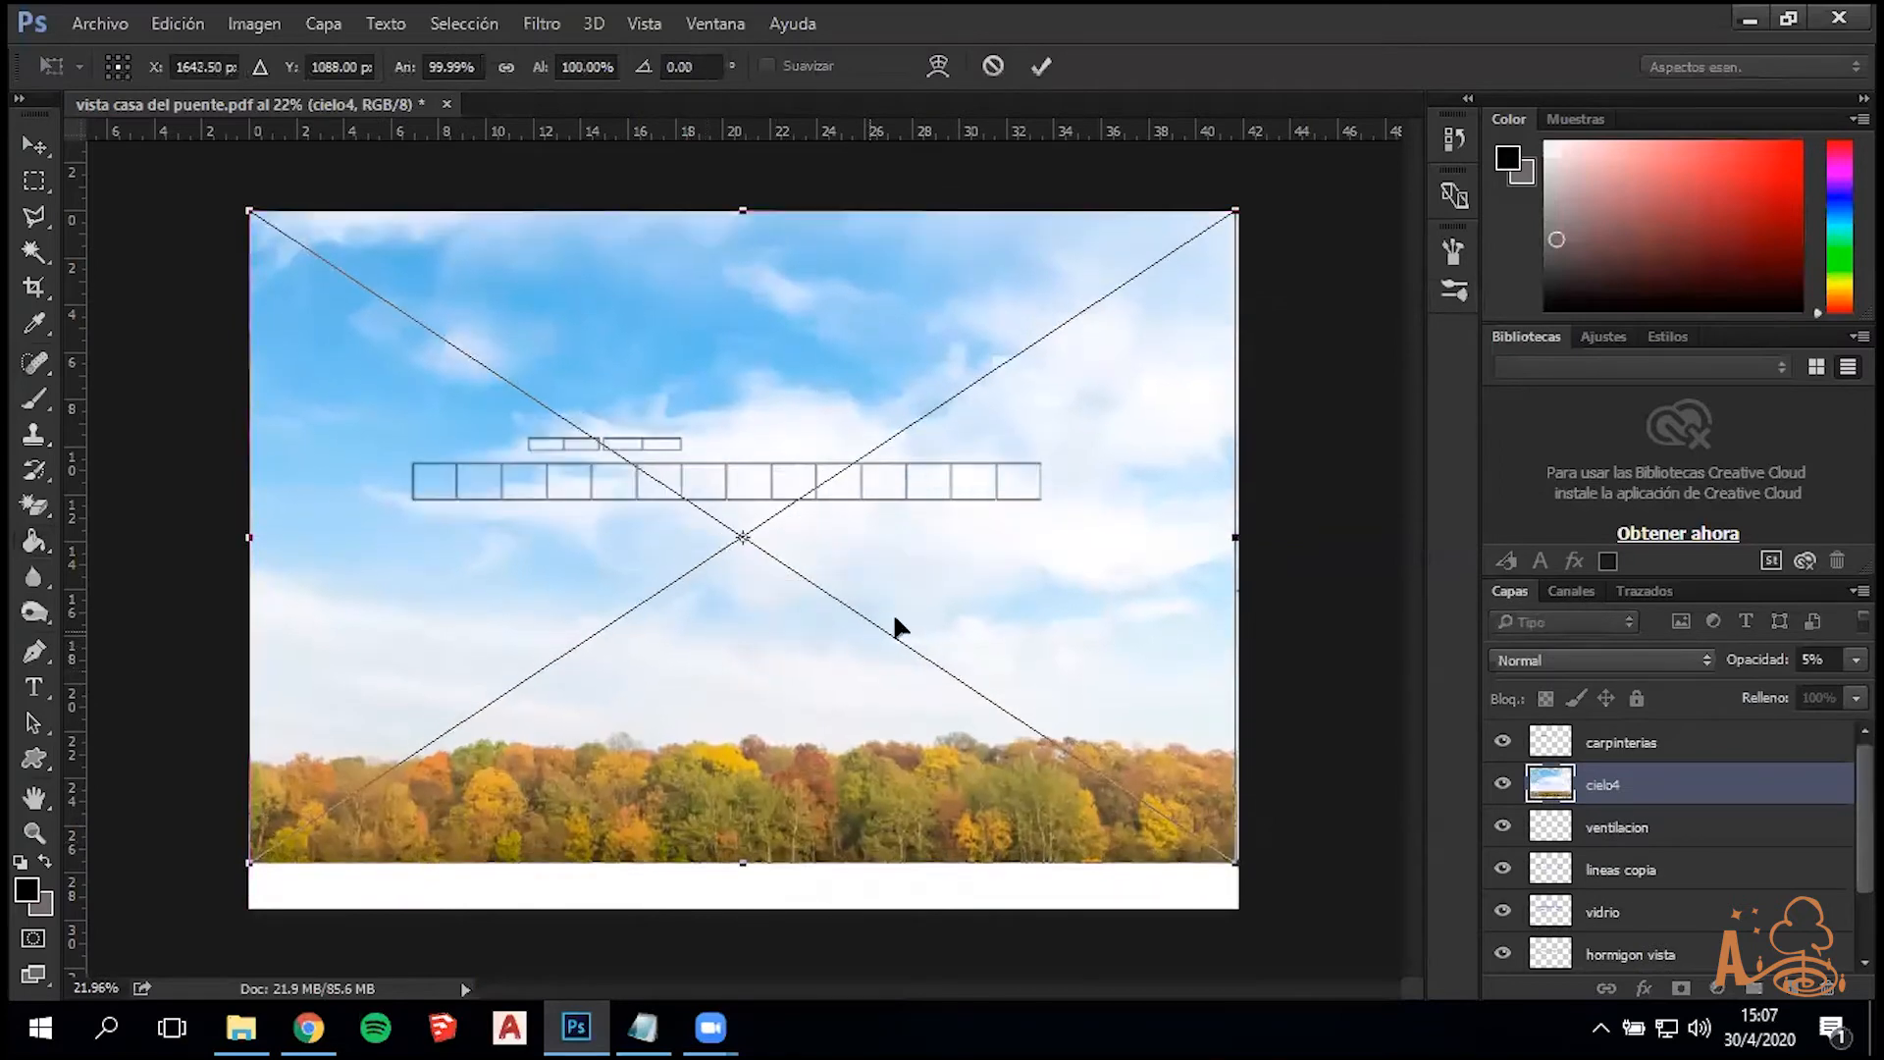
key("g")
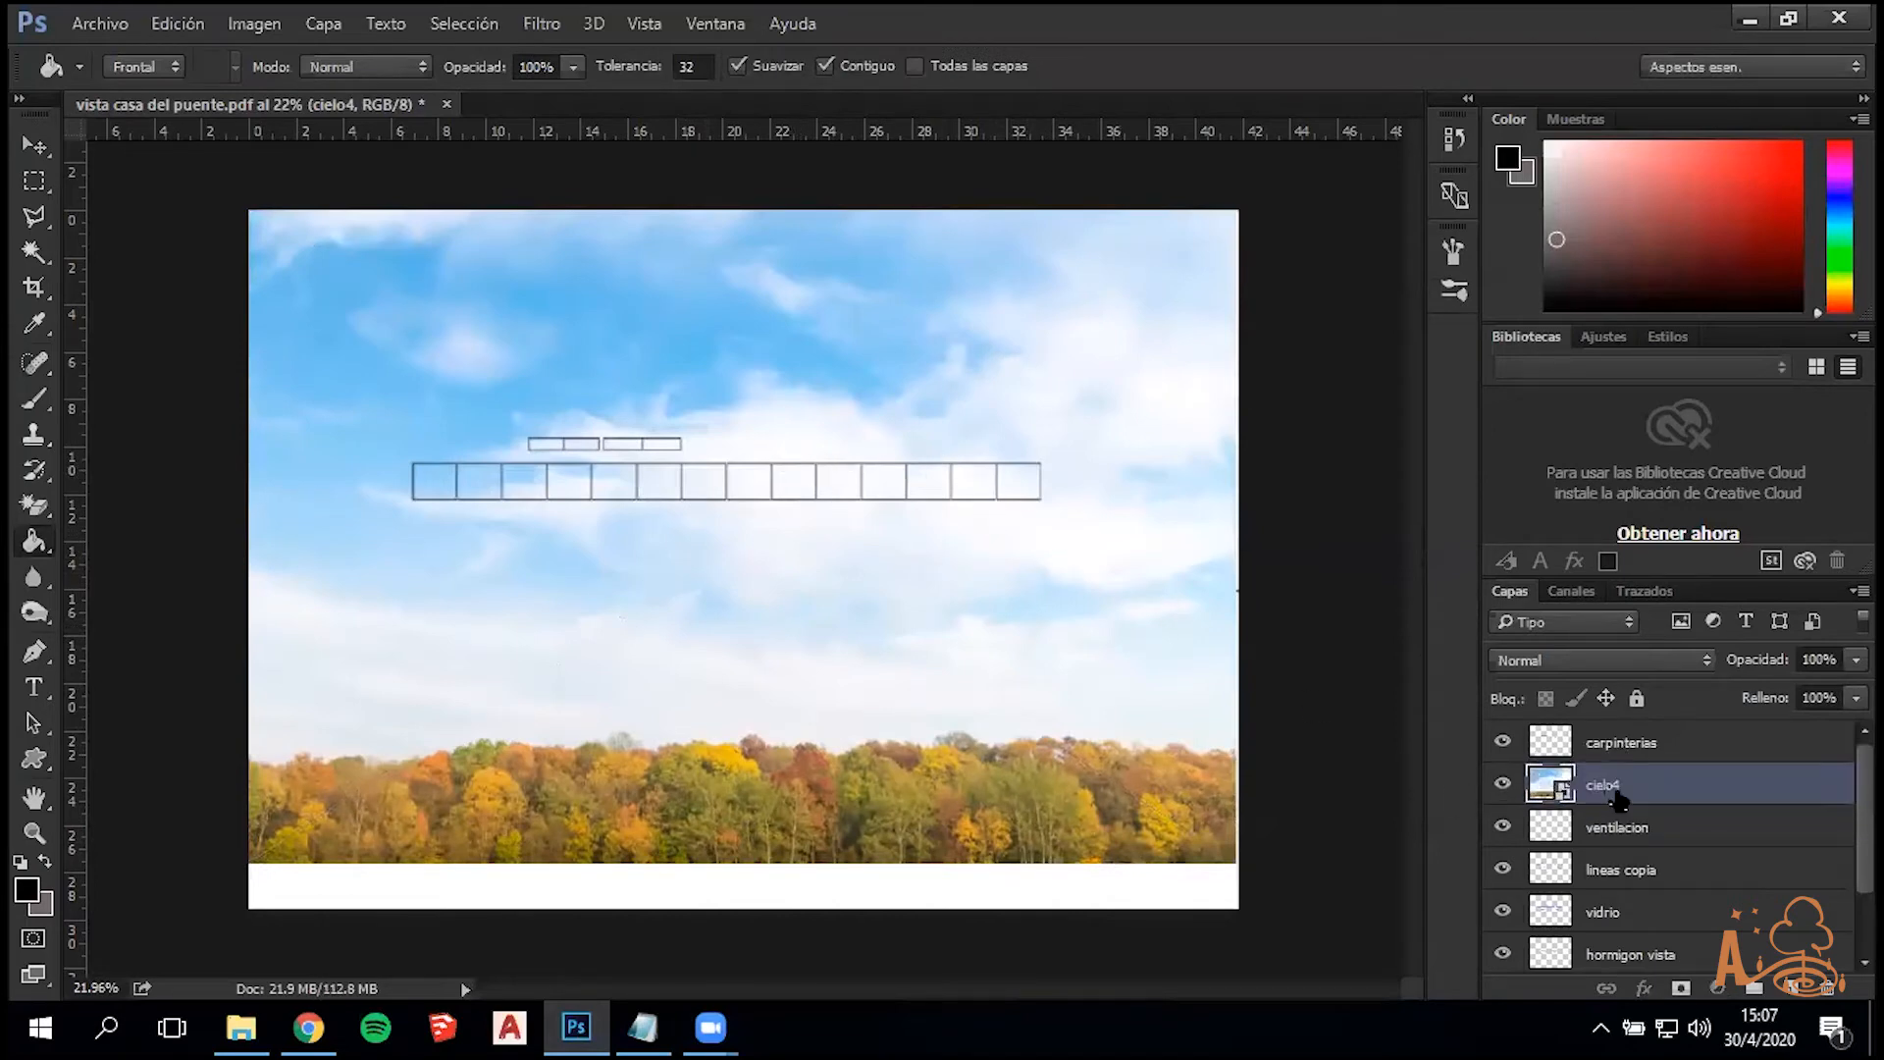
Move the carpinterias layer directly below cielo4 and rasterize the cielo4 layer
left_click_drag(1619, 742, 1619, 803)
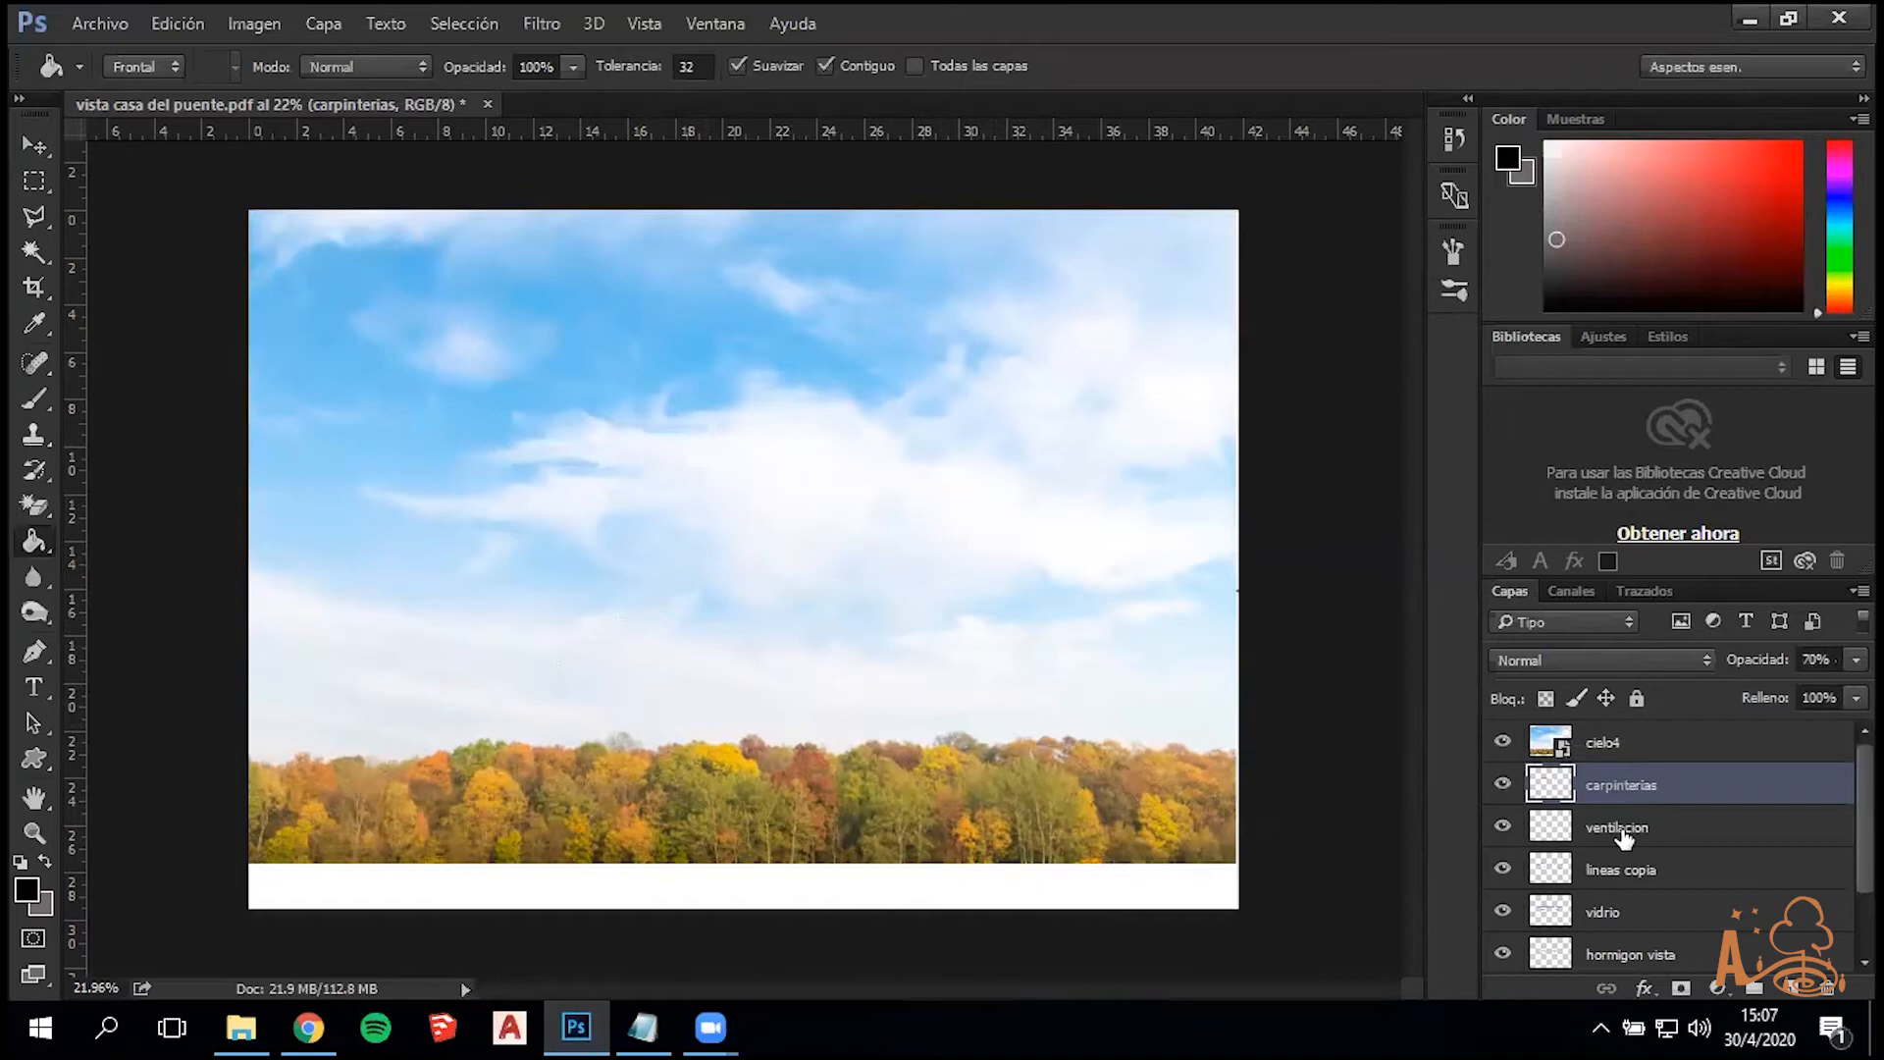
left_click(1587, 746)
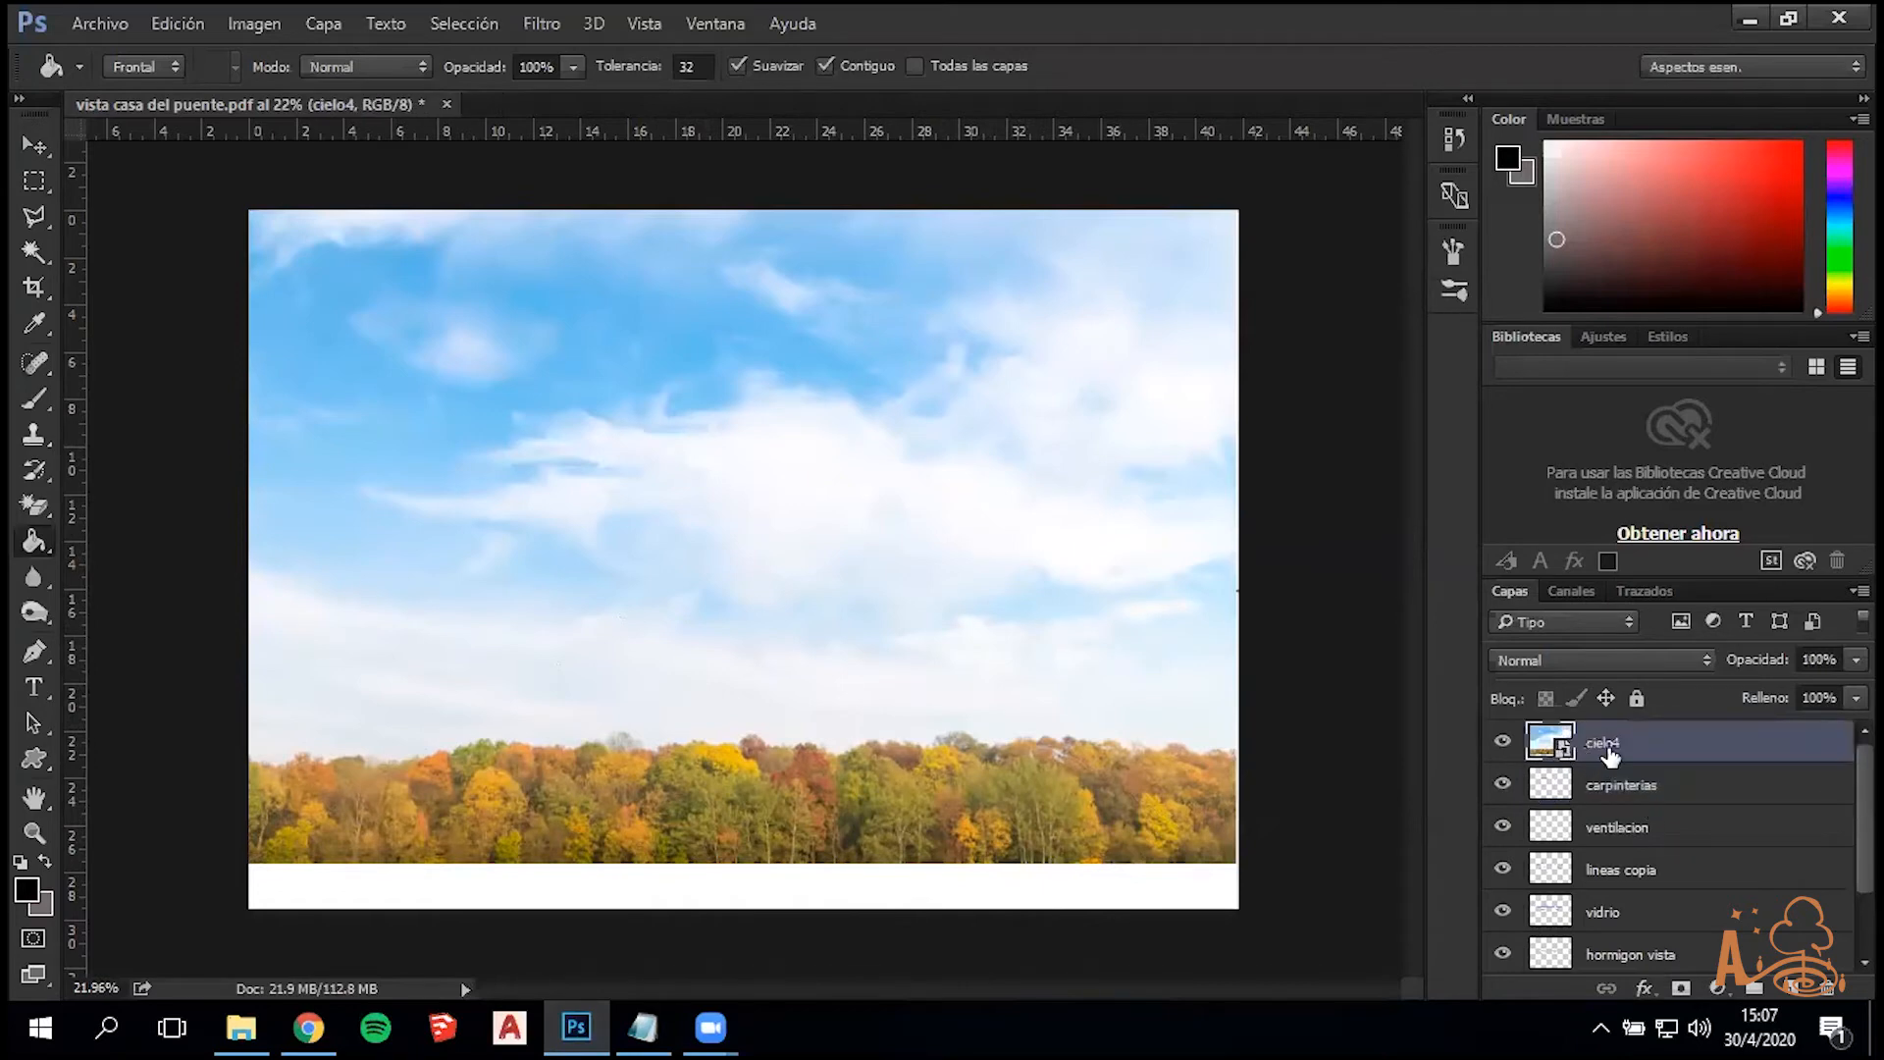
right_click(1609, 749)
left_click(981, 609)
Delete the tree line from the sky image with a full-width rectangular marquee about 9.4 cm high, and clear the selection
left_click(35, 180)
mouse_move(249, 686)
left_mouse_down()
mouse_move(550, 884)
mouse_move(1307, 1004)
left_mouse_up()
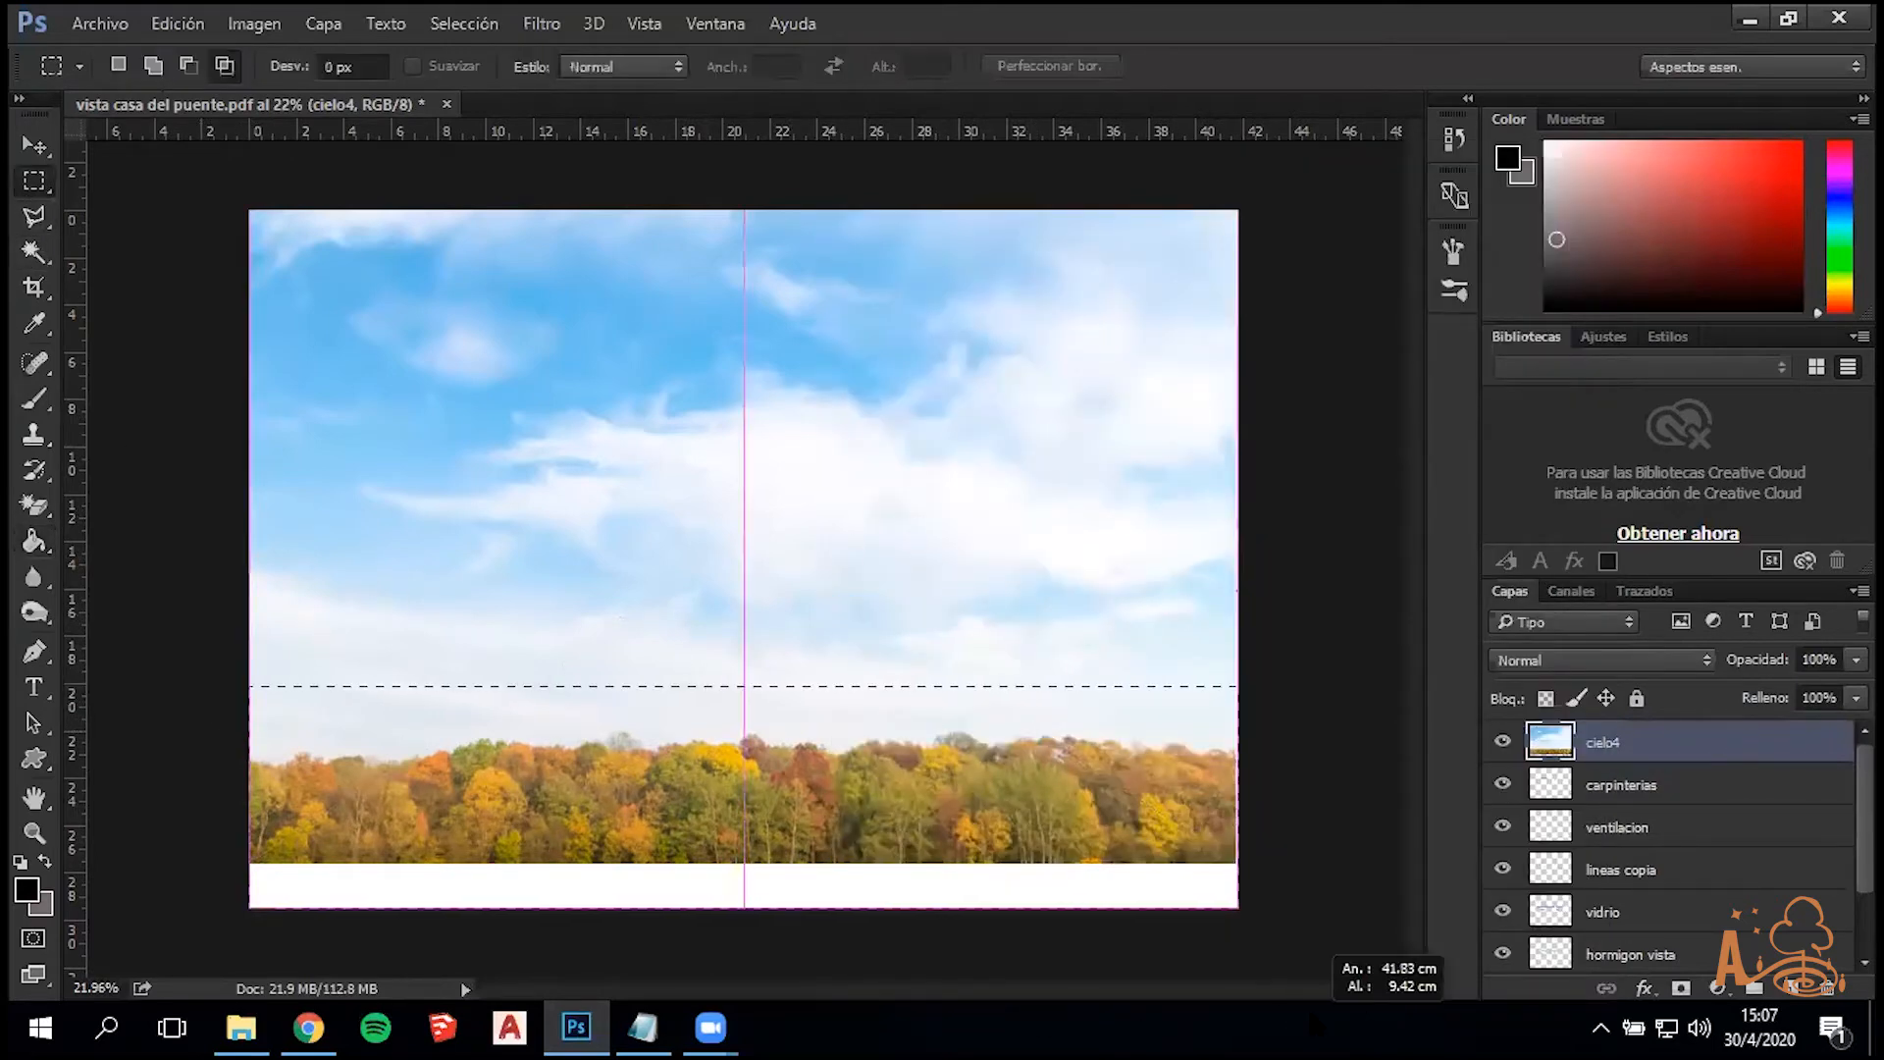
key("Delete")
left_click(1163, 977)
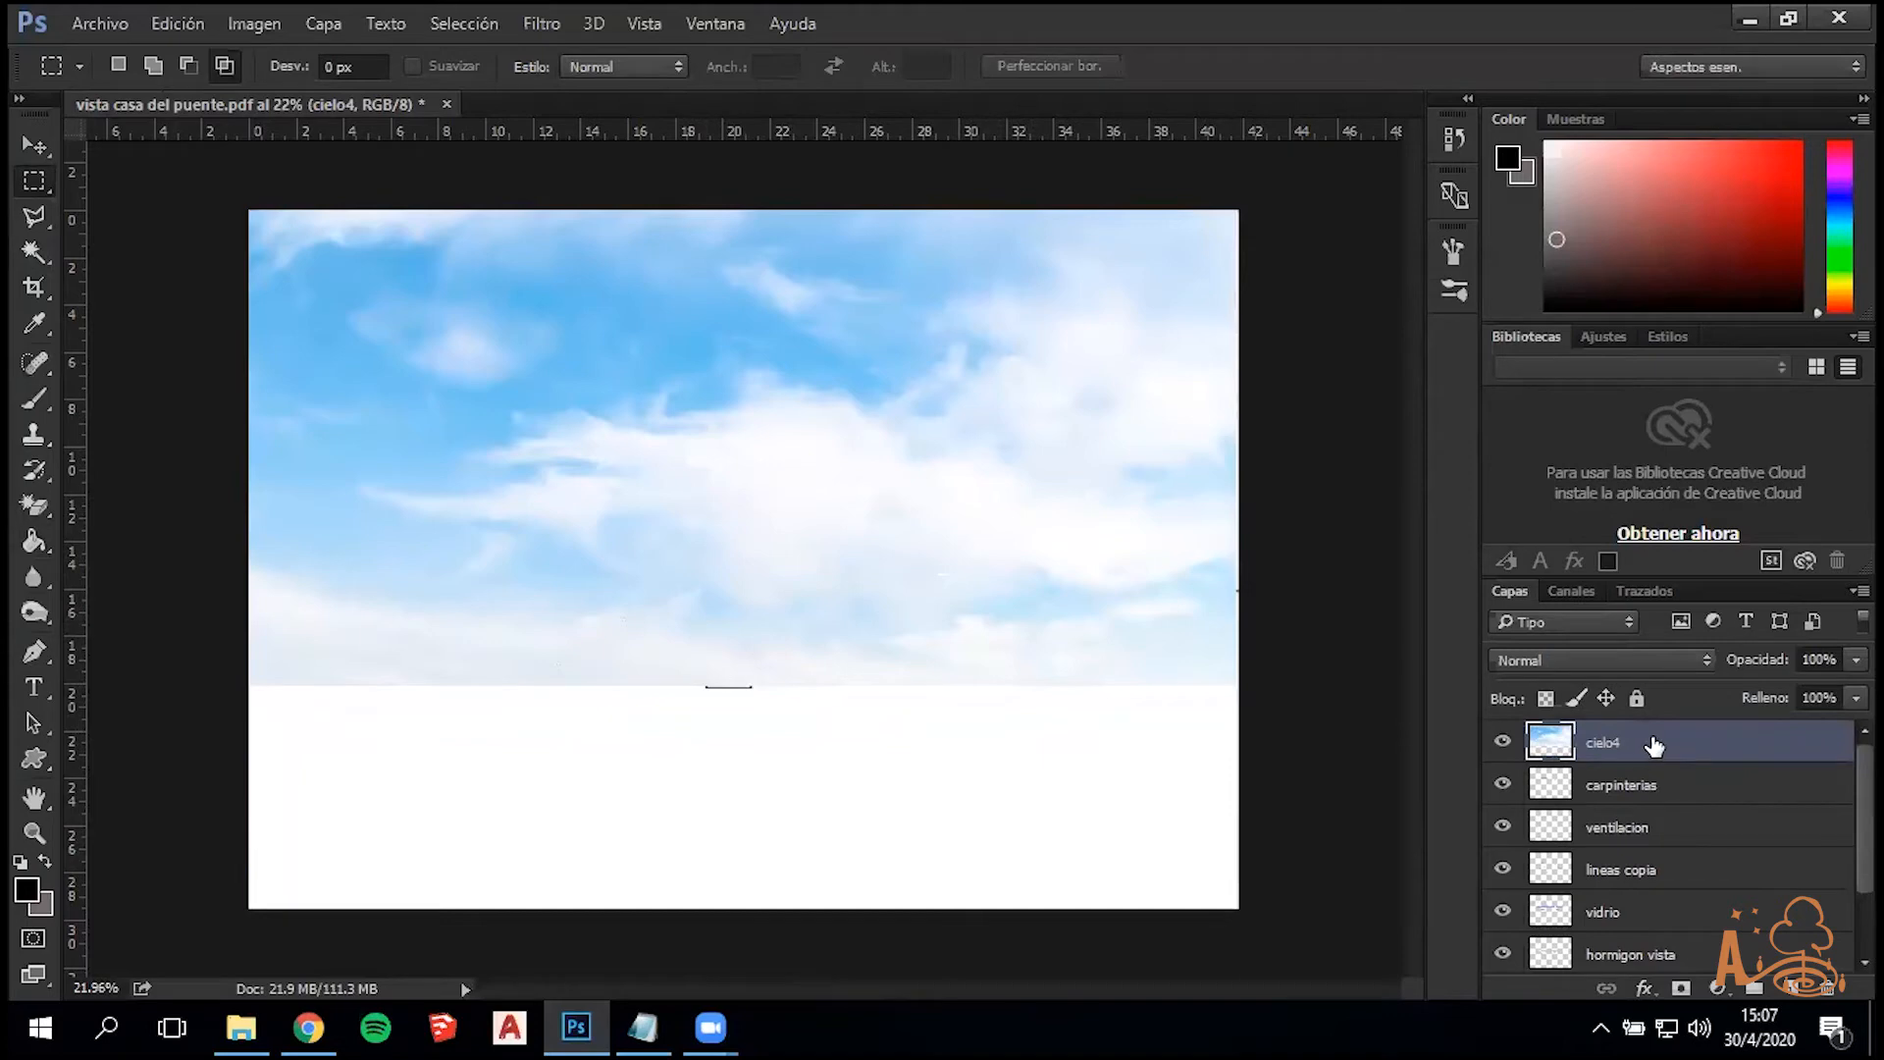
Move the cielo4 layer below lineas, directly above fondo, and check the sky behind the windows
left_click_drag(1686, 762, 1709, 928)
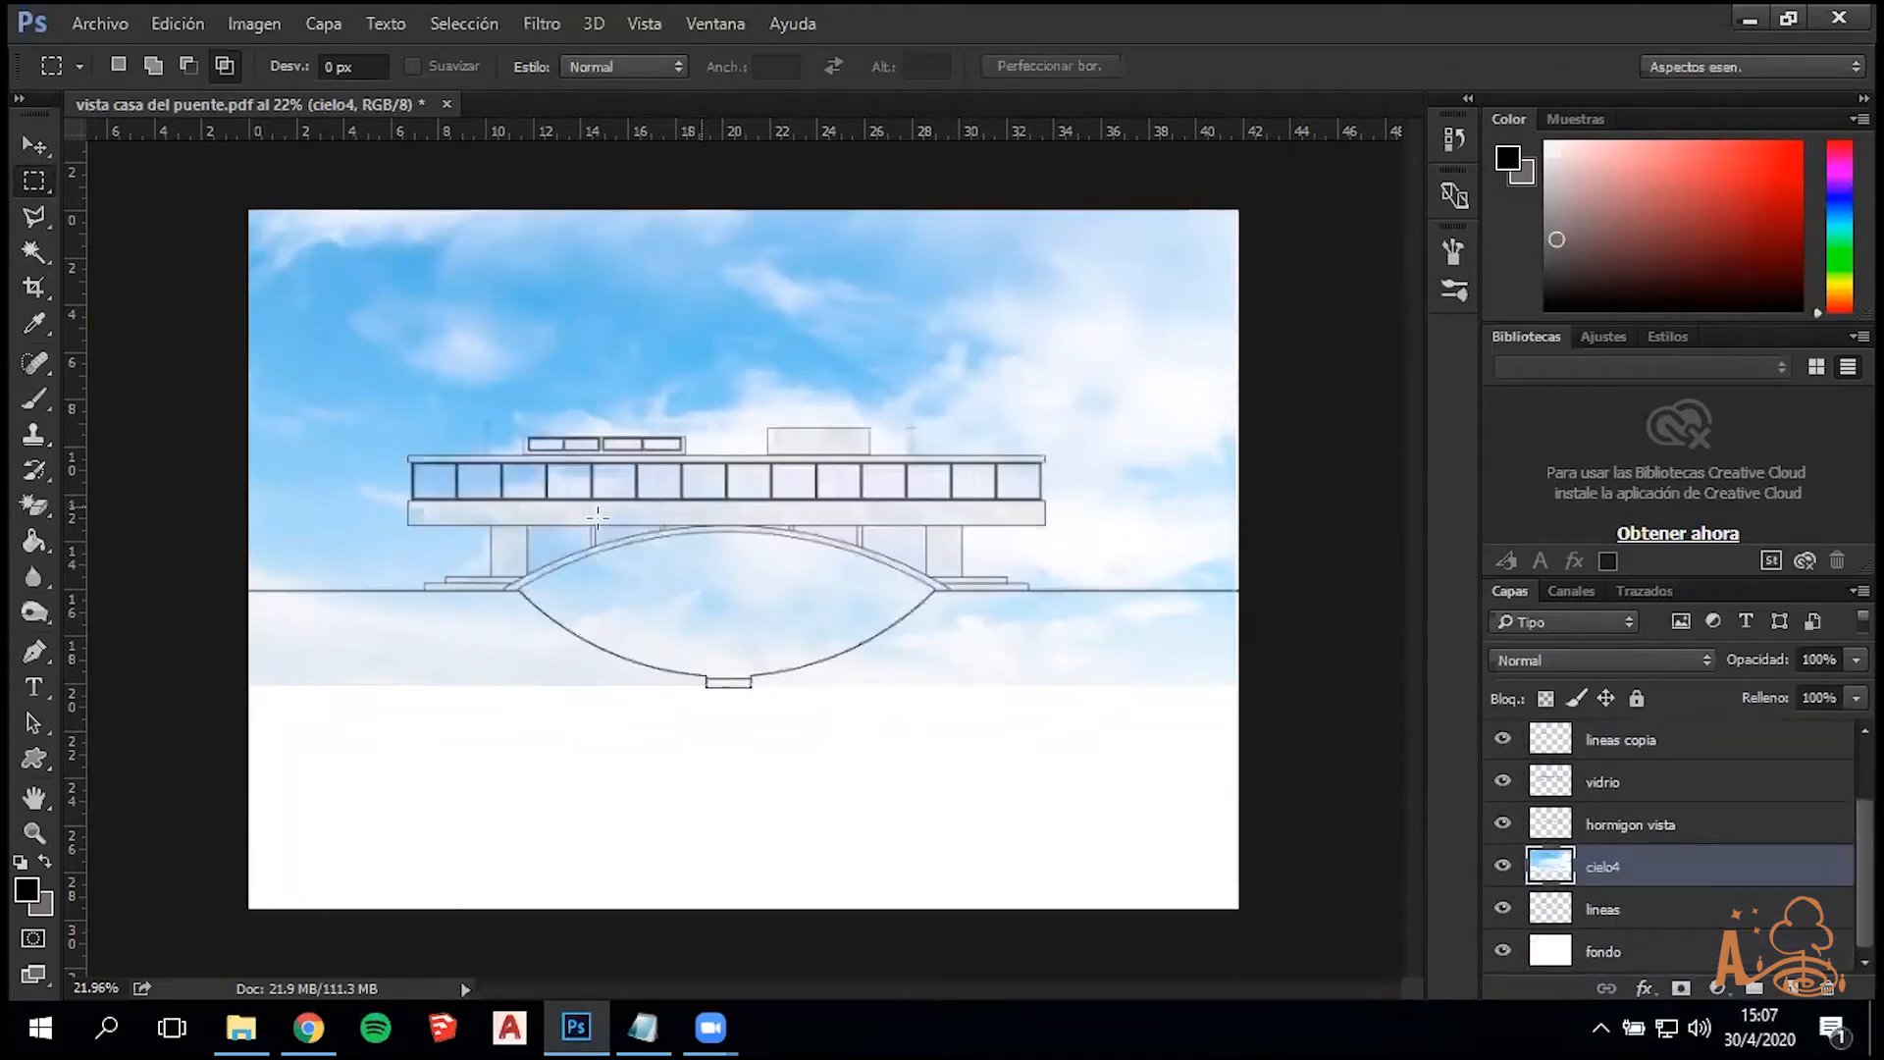
left_click_drag(1687, 868, 1691, 911)
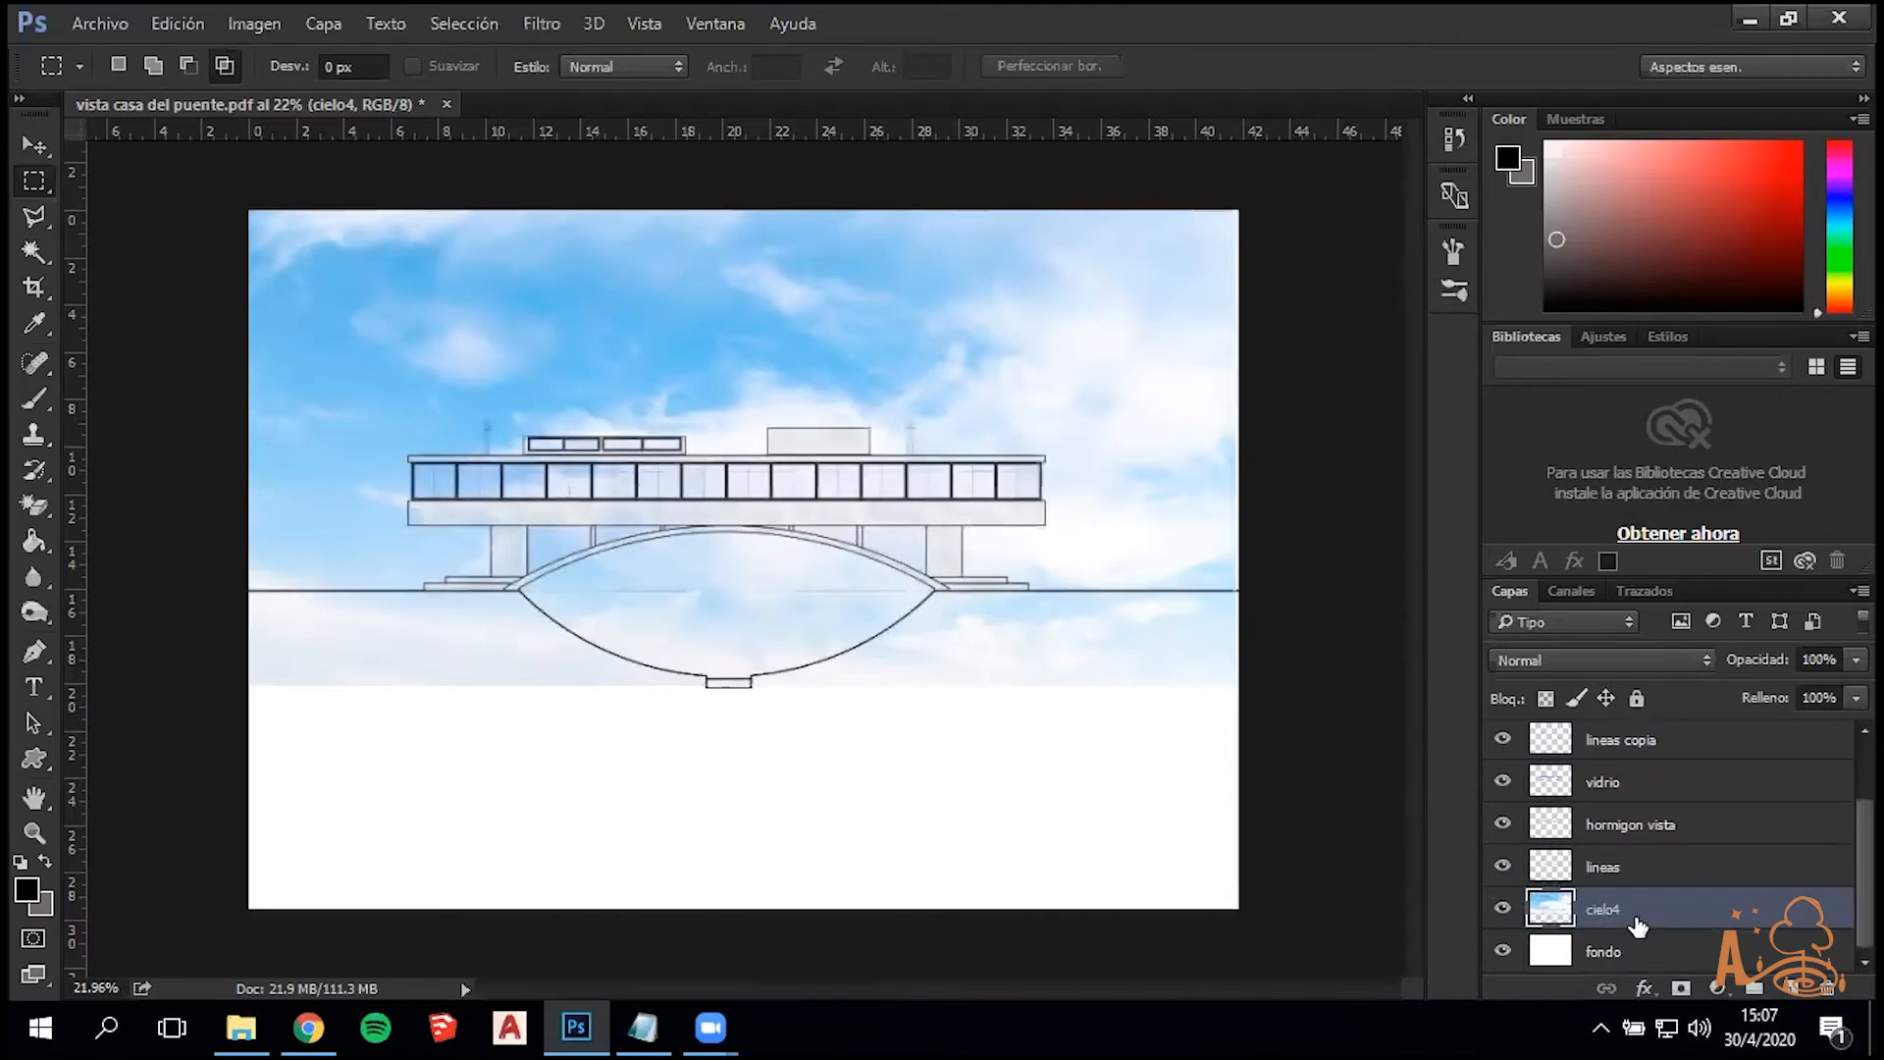
scroll(964, 566, "up", 8)
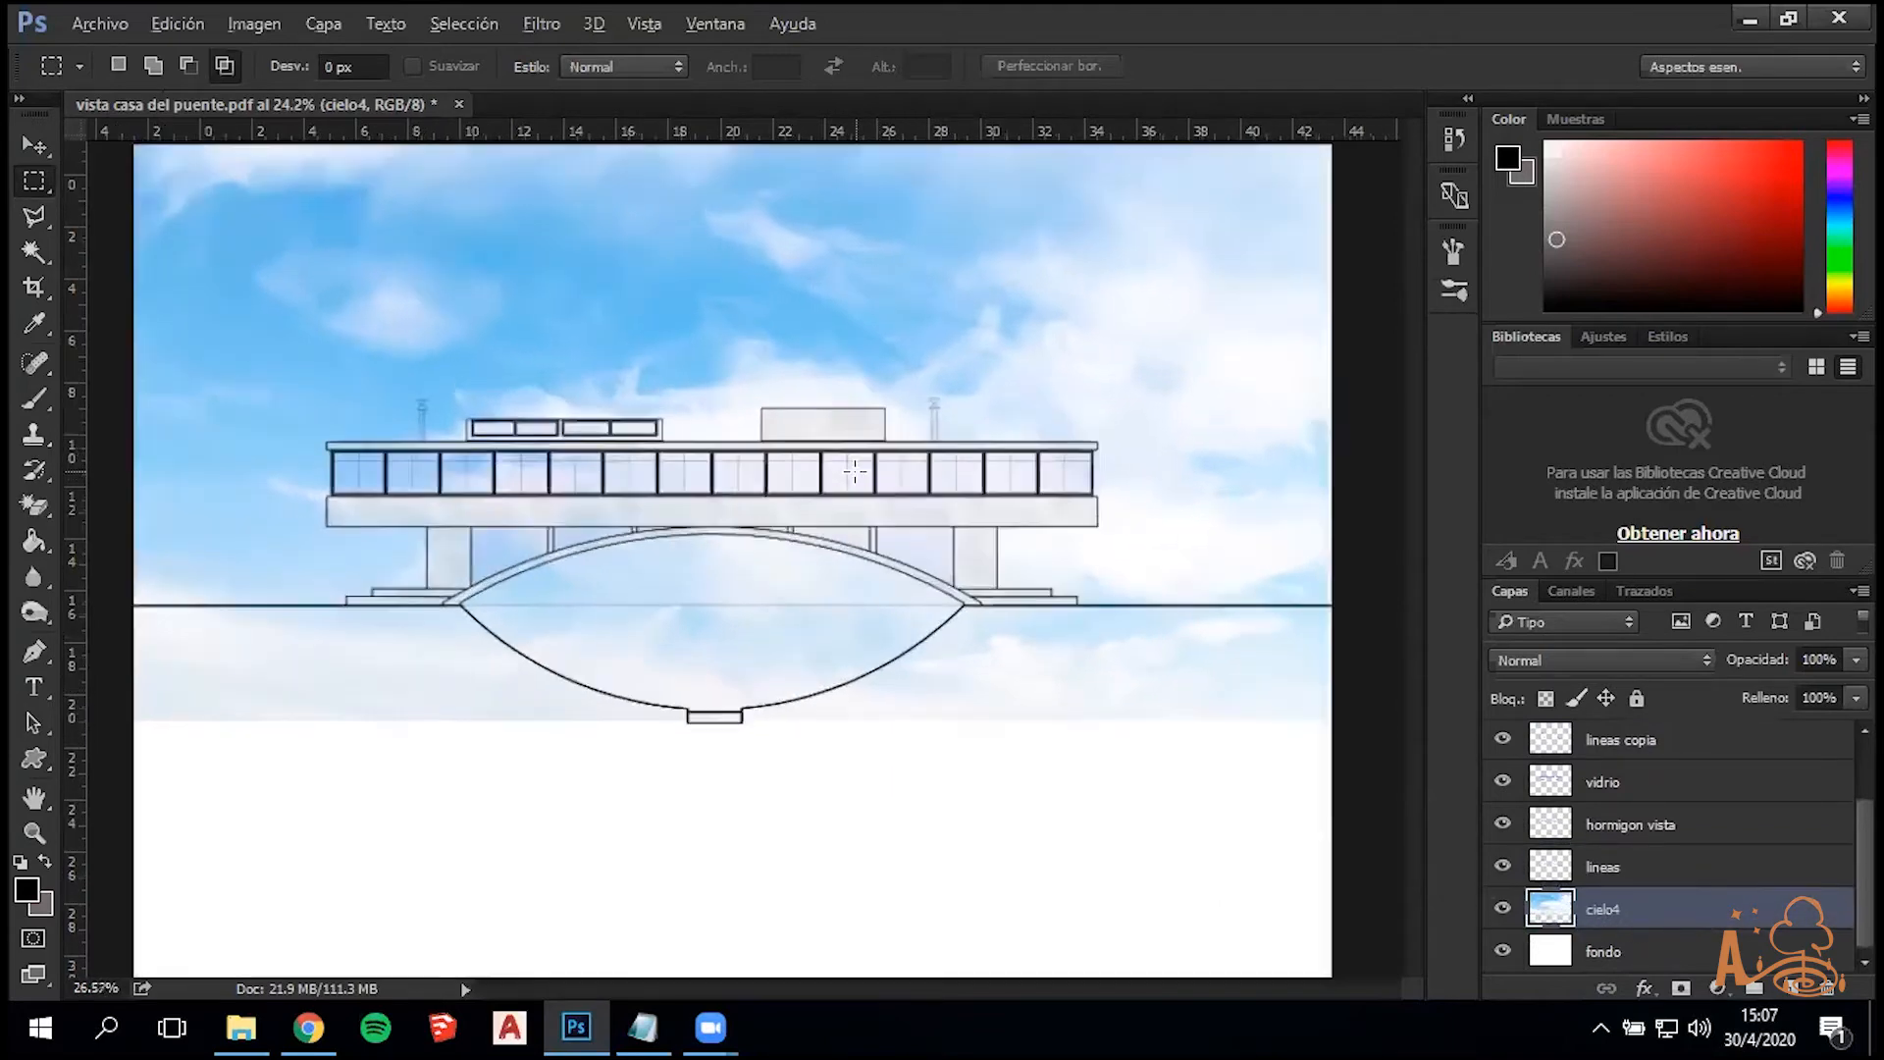
scroll(912, 529, "up", 10)
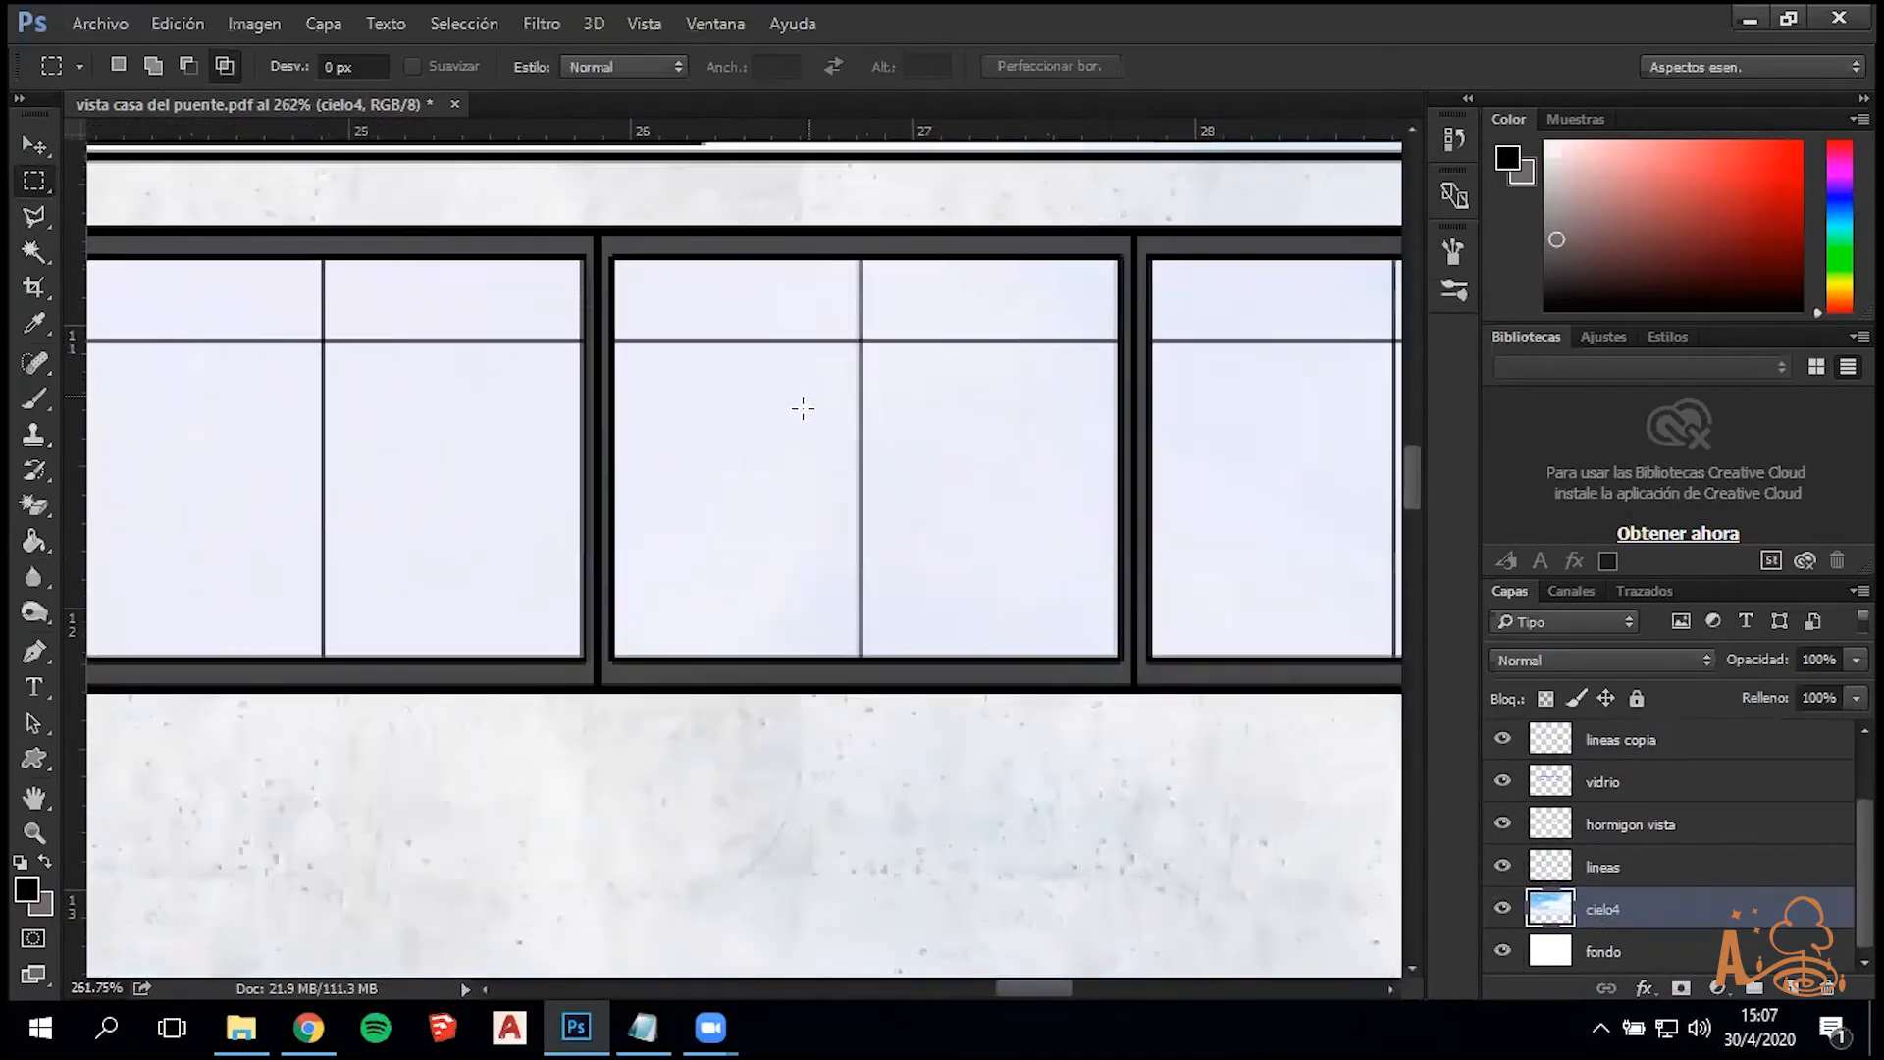
scroll(803, 393, "down", 8)
Select the vidrio layer from a window pane and examine the glass tint against the sky across the elevation
key("v")
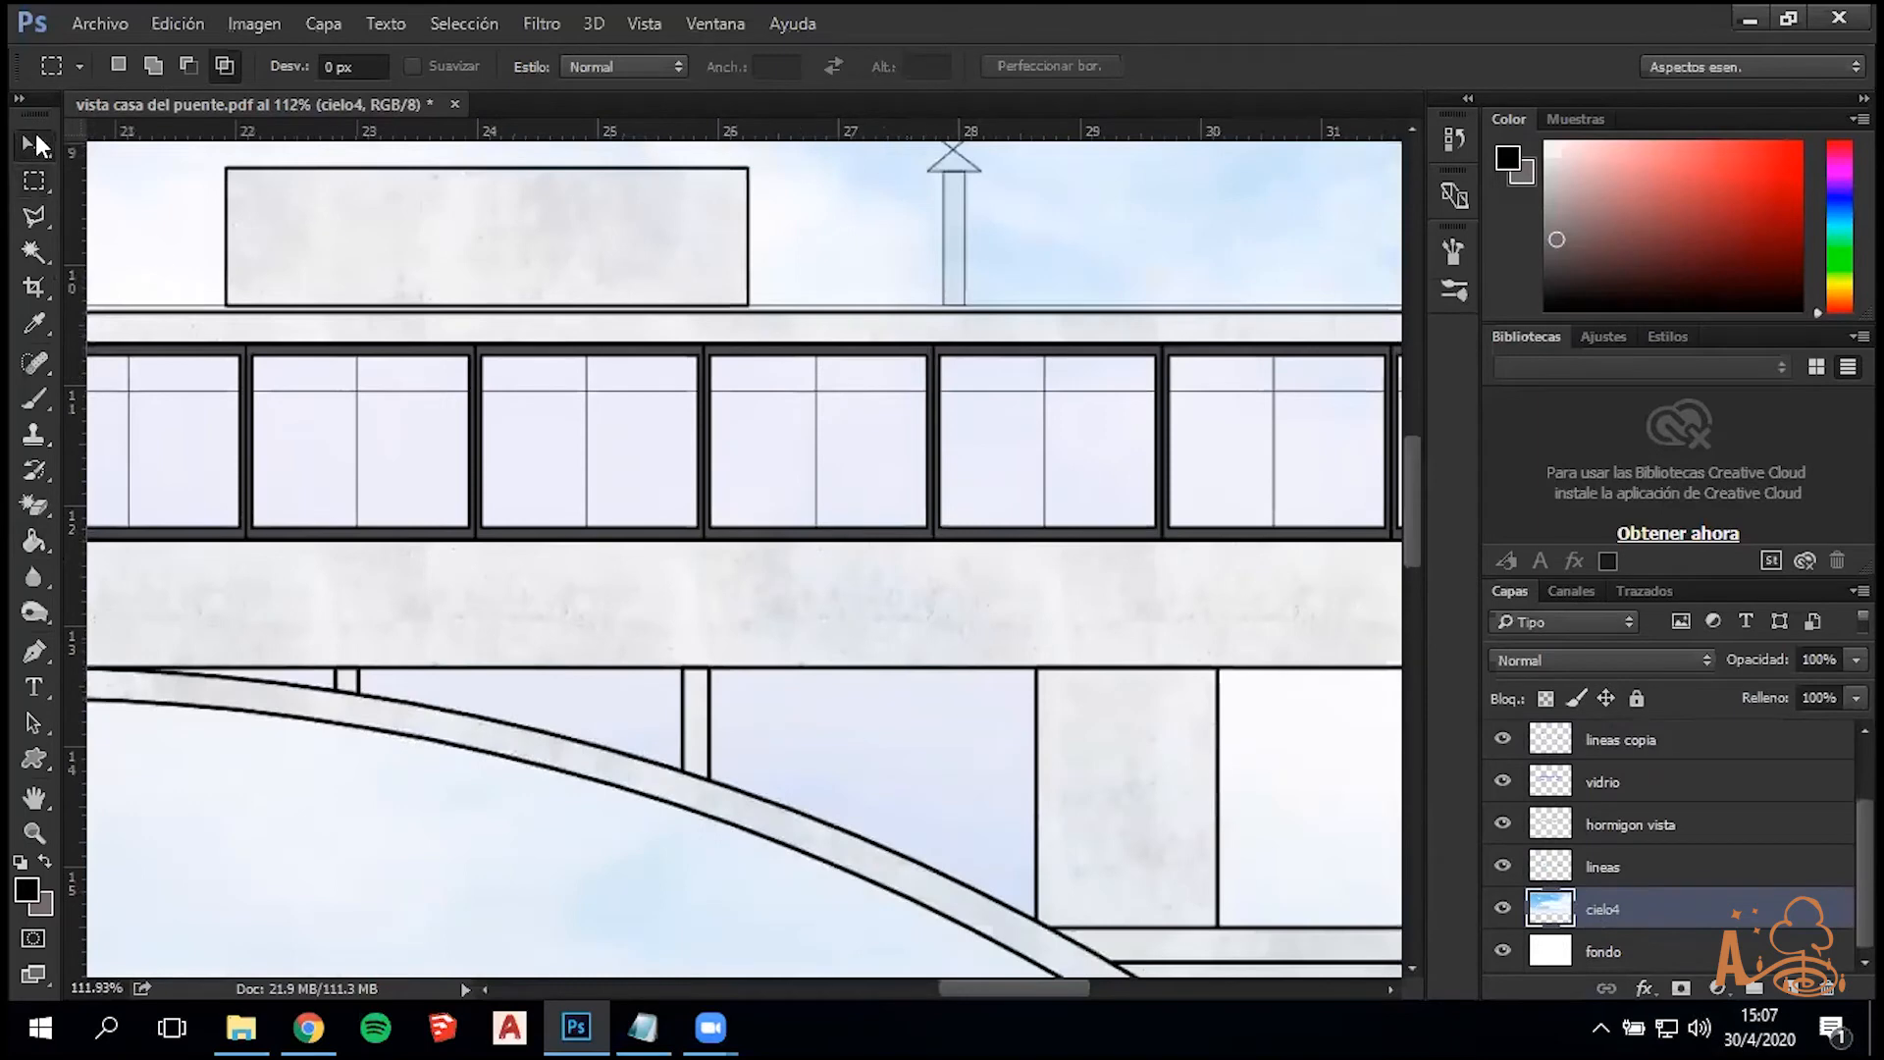
right_click(565, 429)
left_click(638, 449)
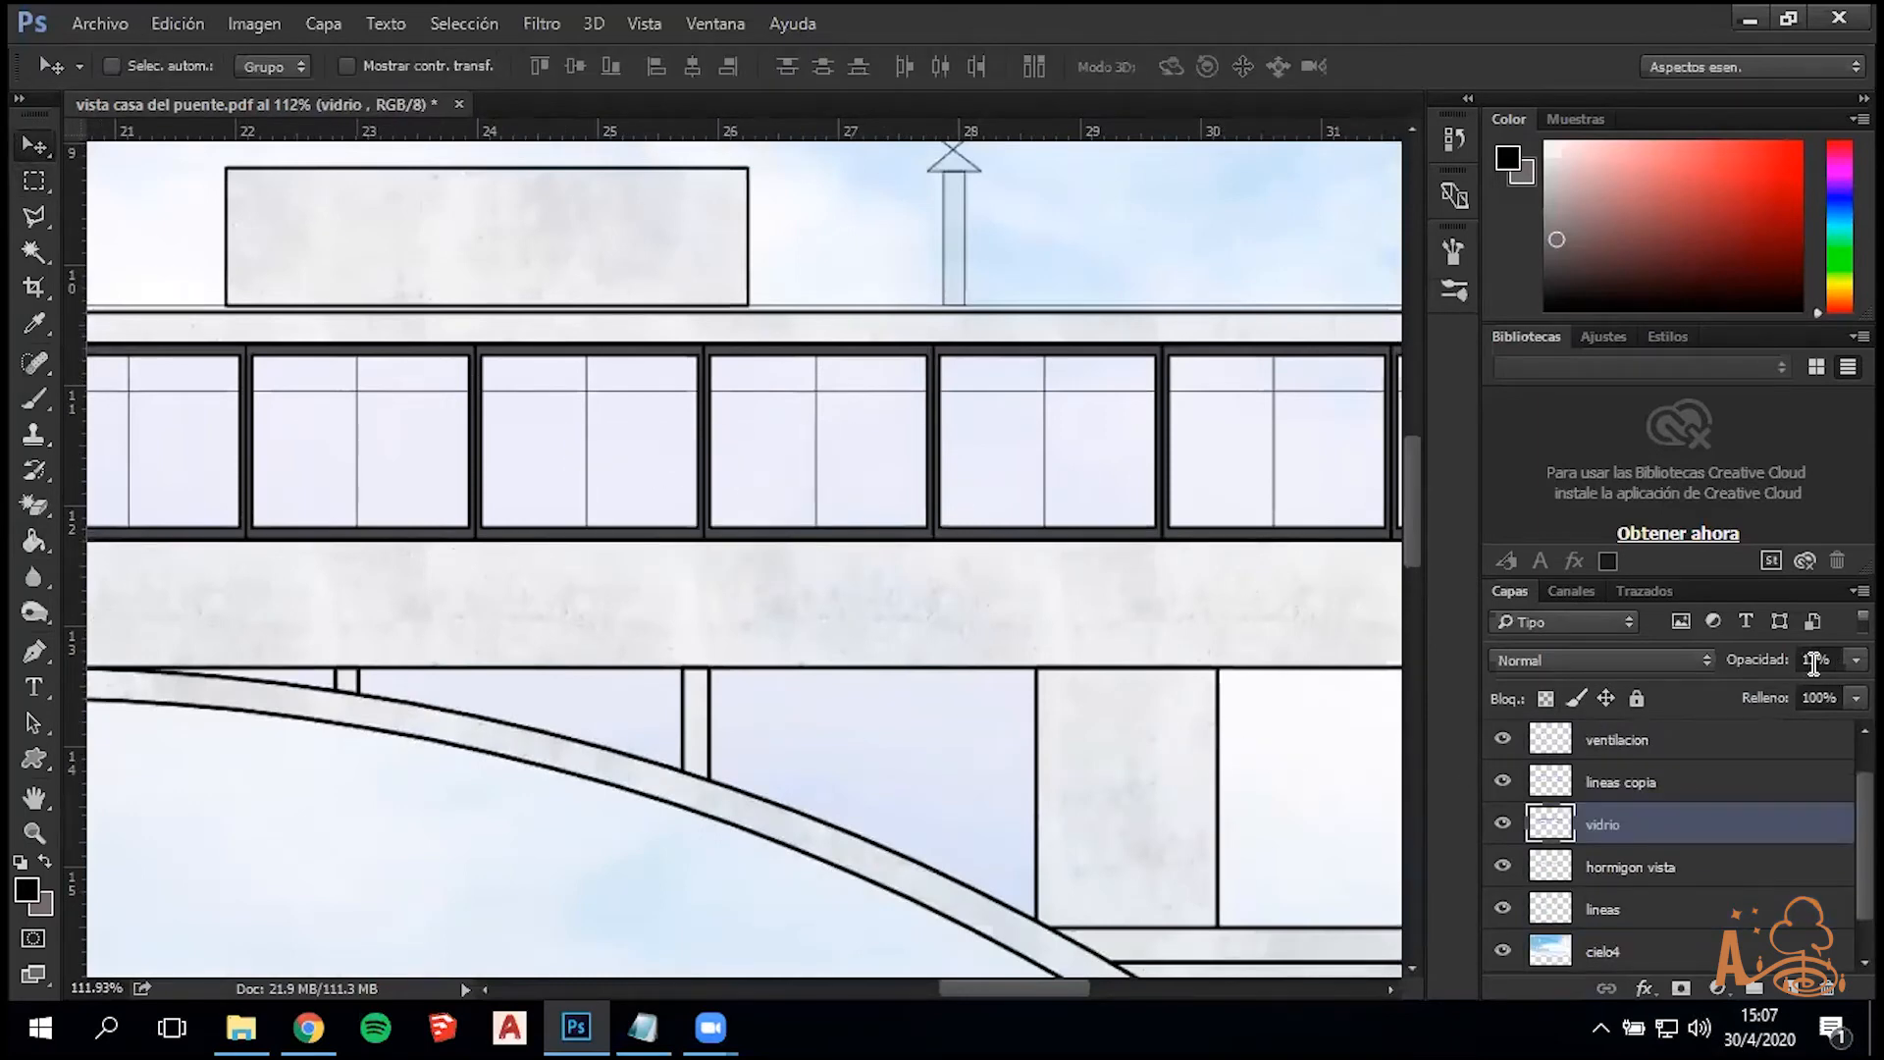
scroll(986, 432, "down", 2)
scroll(986, 432, "down", 3)
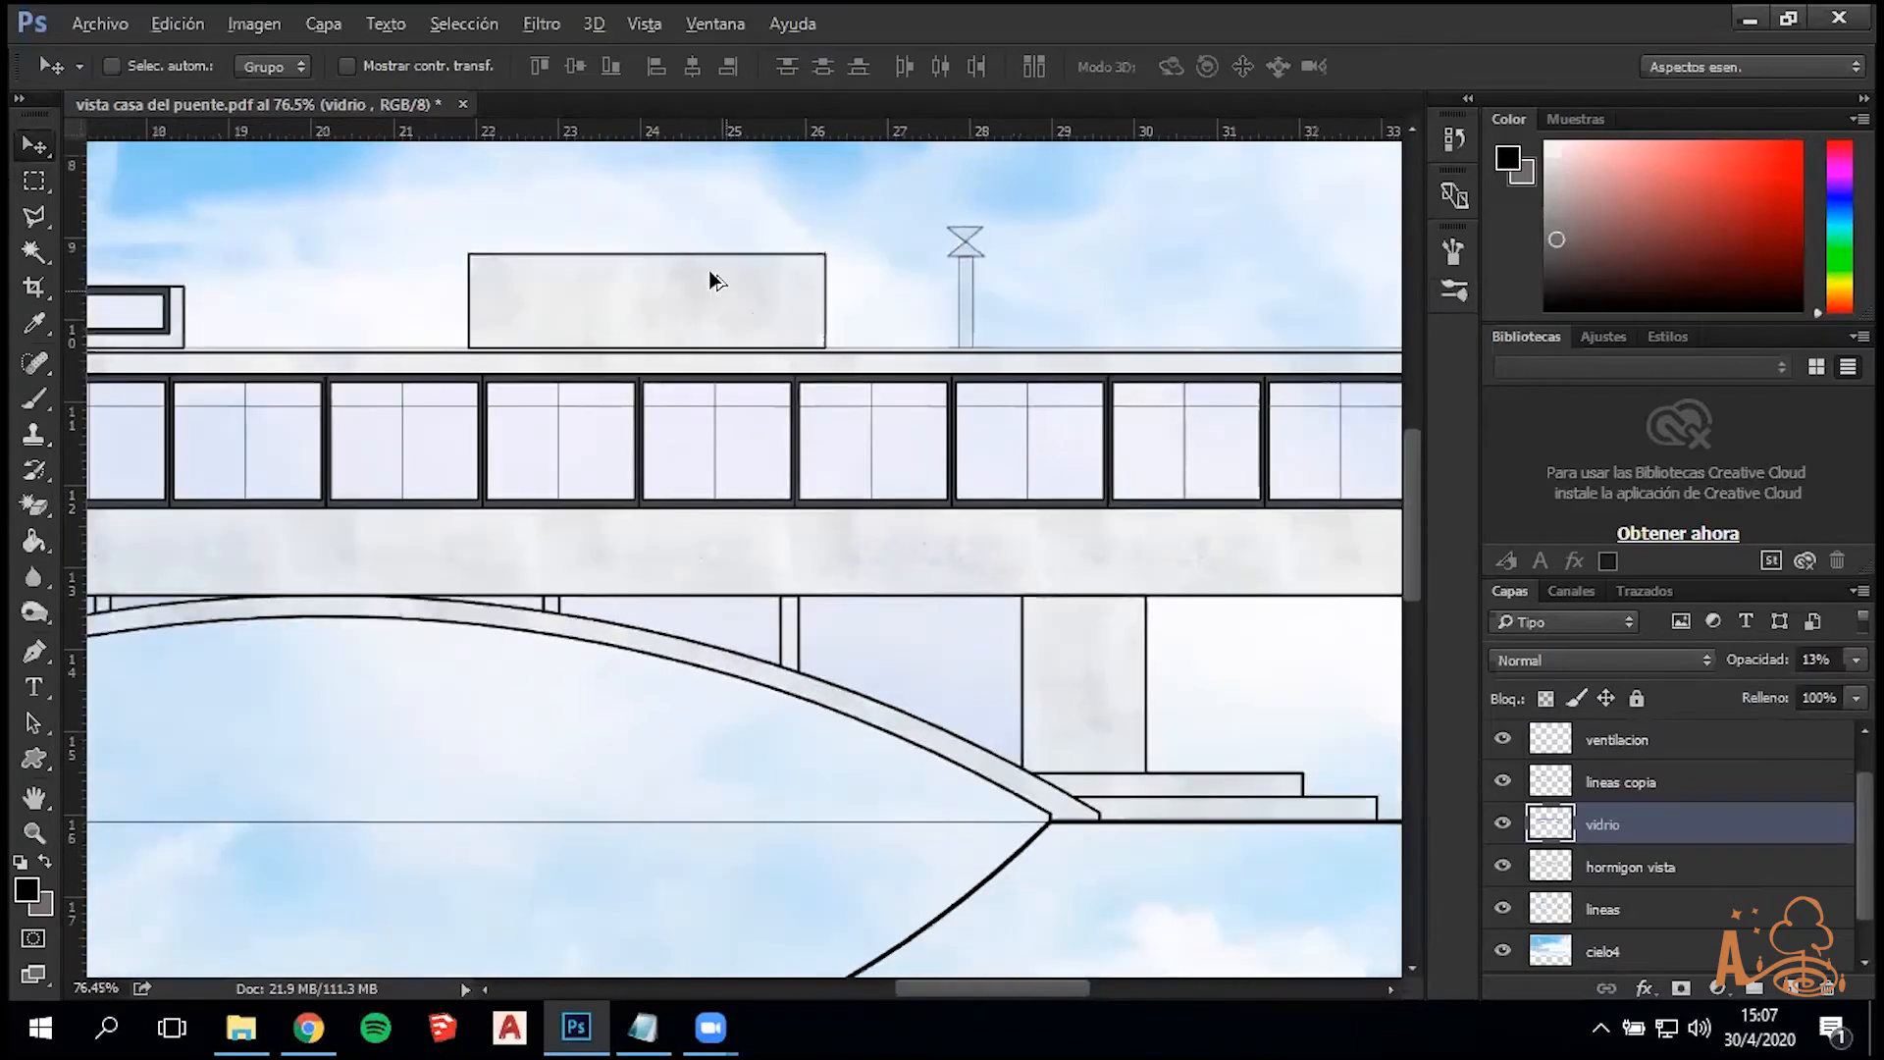
scroll(709, 257, "up", 4)
scroll(698, 219, "down", 6)
scroll(312, 307, "down", 5)
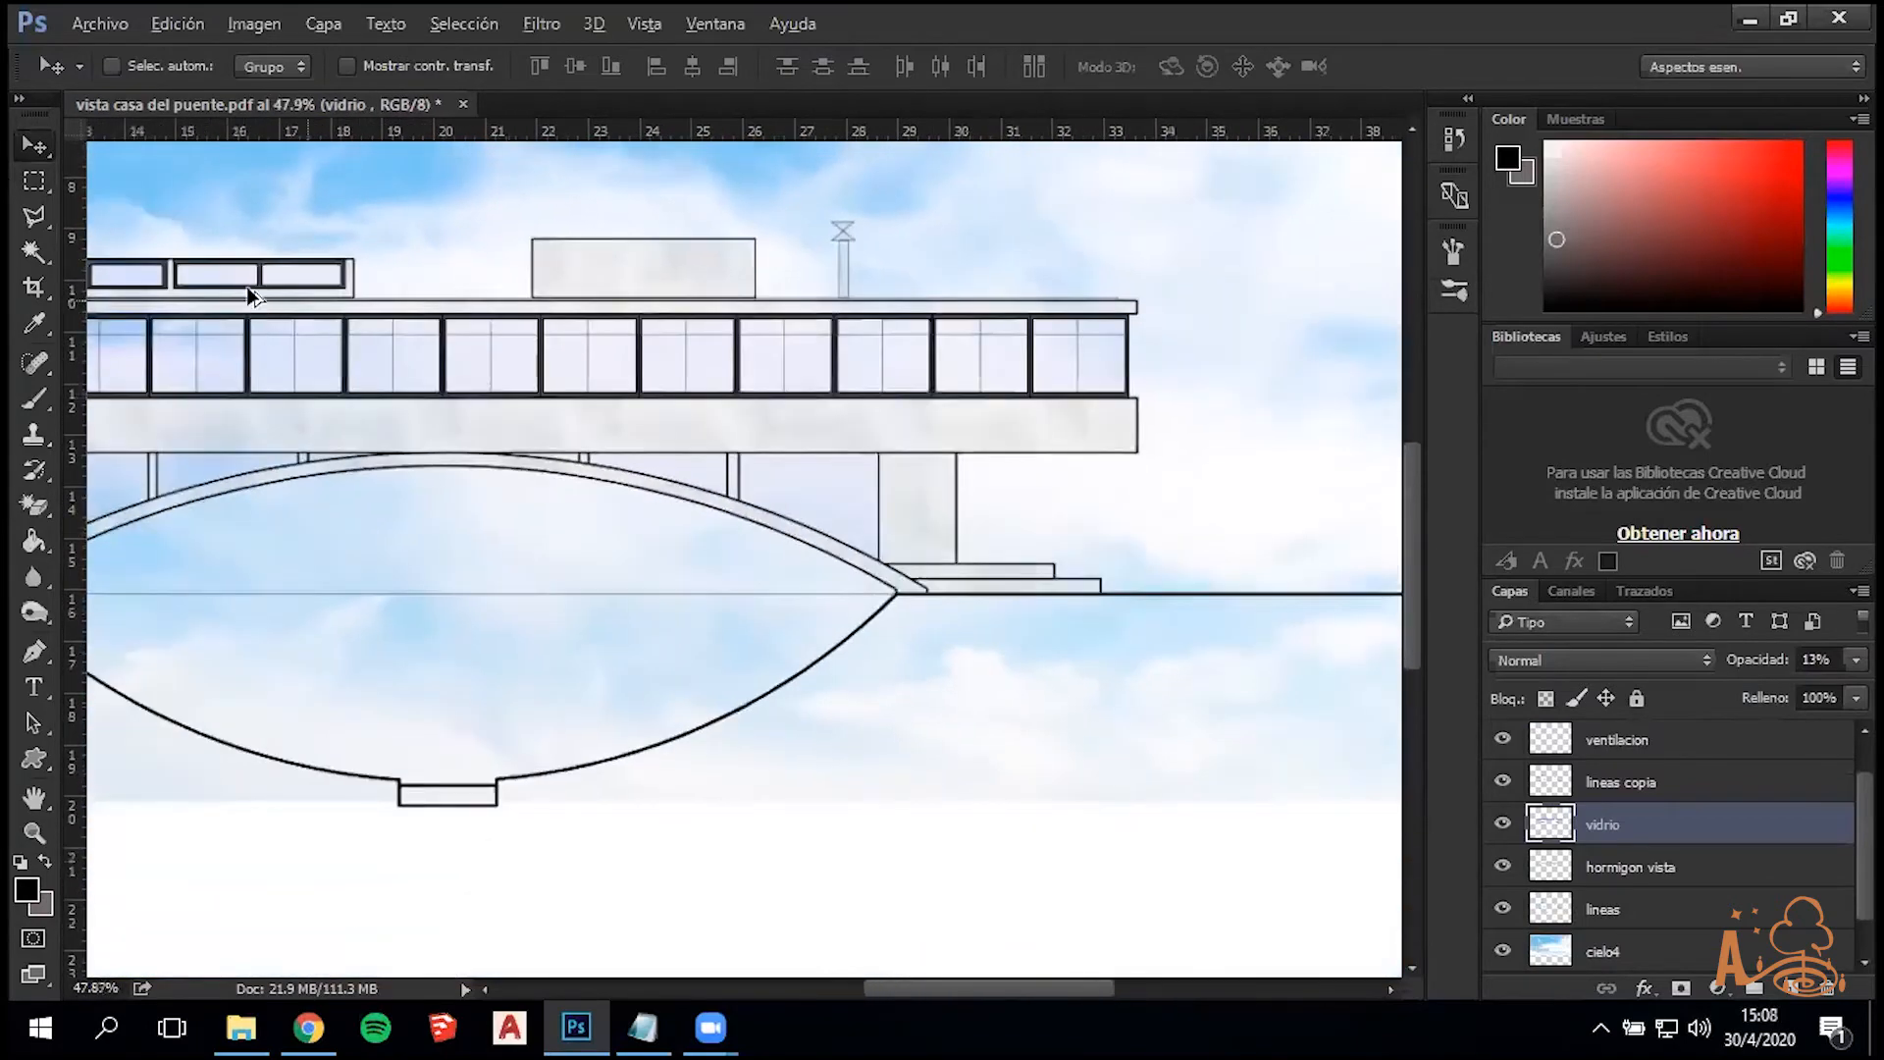
scroll(559, 399, "up", 4)
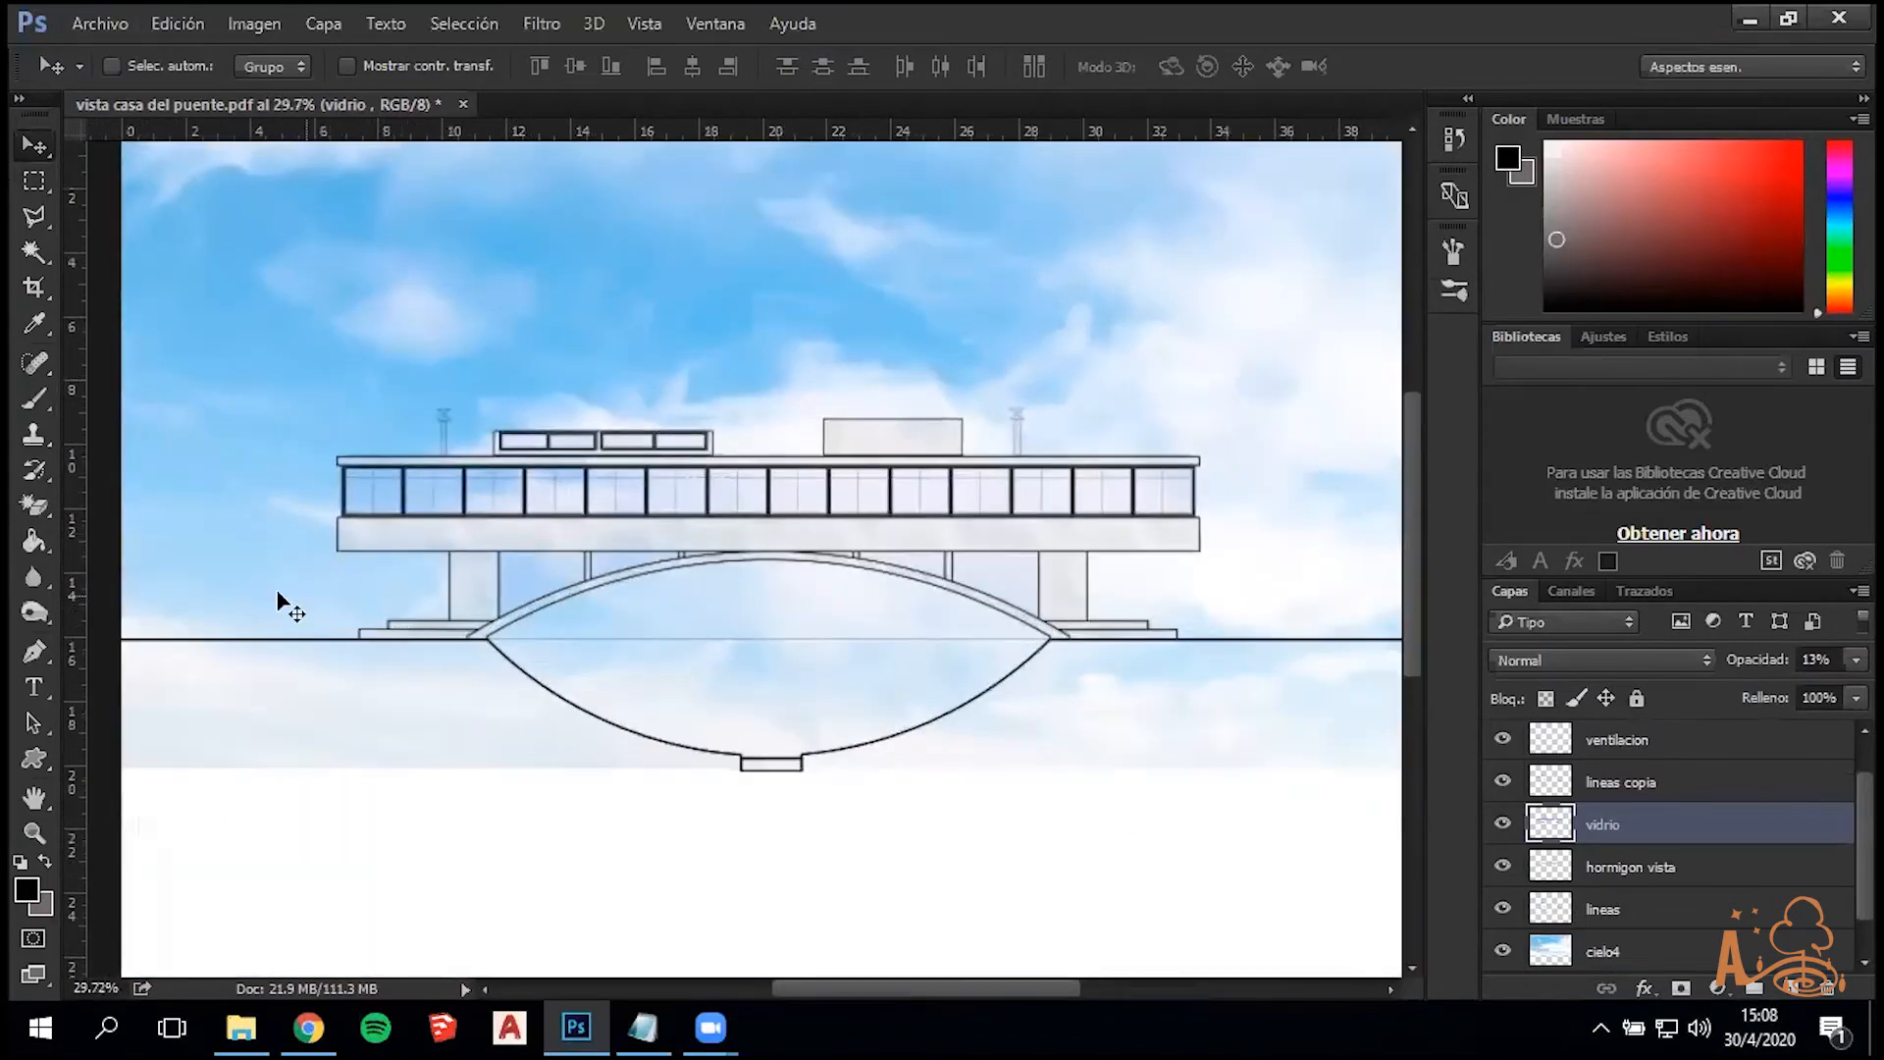
Examine the textures and line work of the bridge house elevation, both up close and as a whole
scroll(445, 588, "up", 3)
scroll(450, 574, "up", 10)
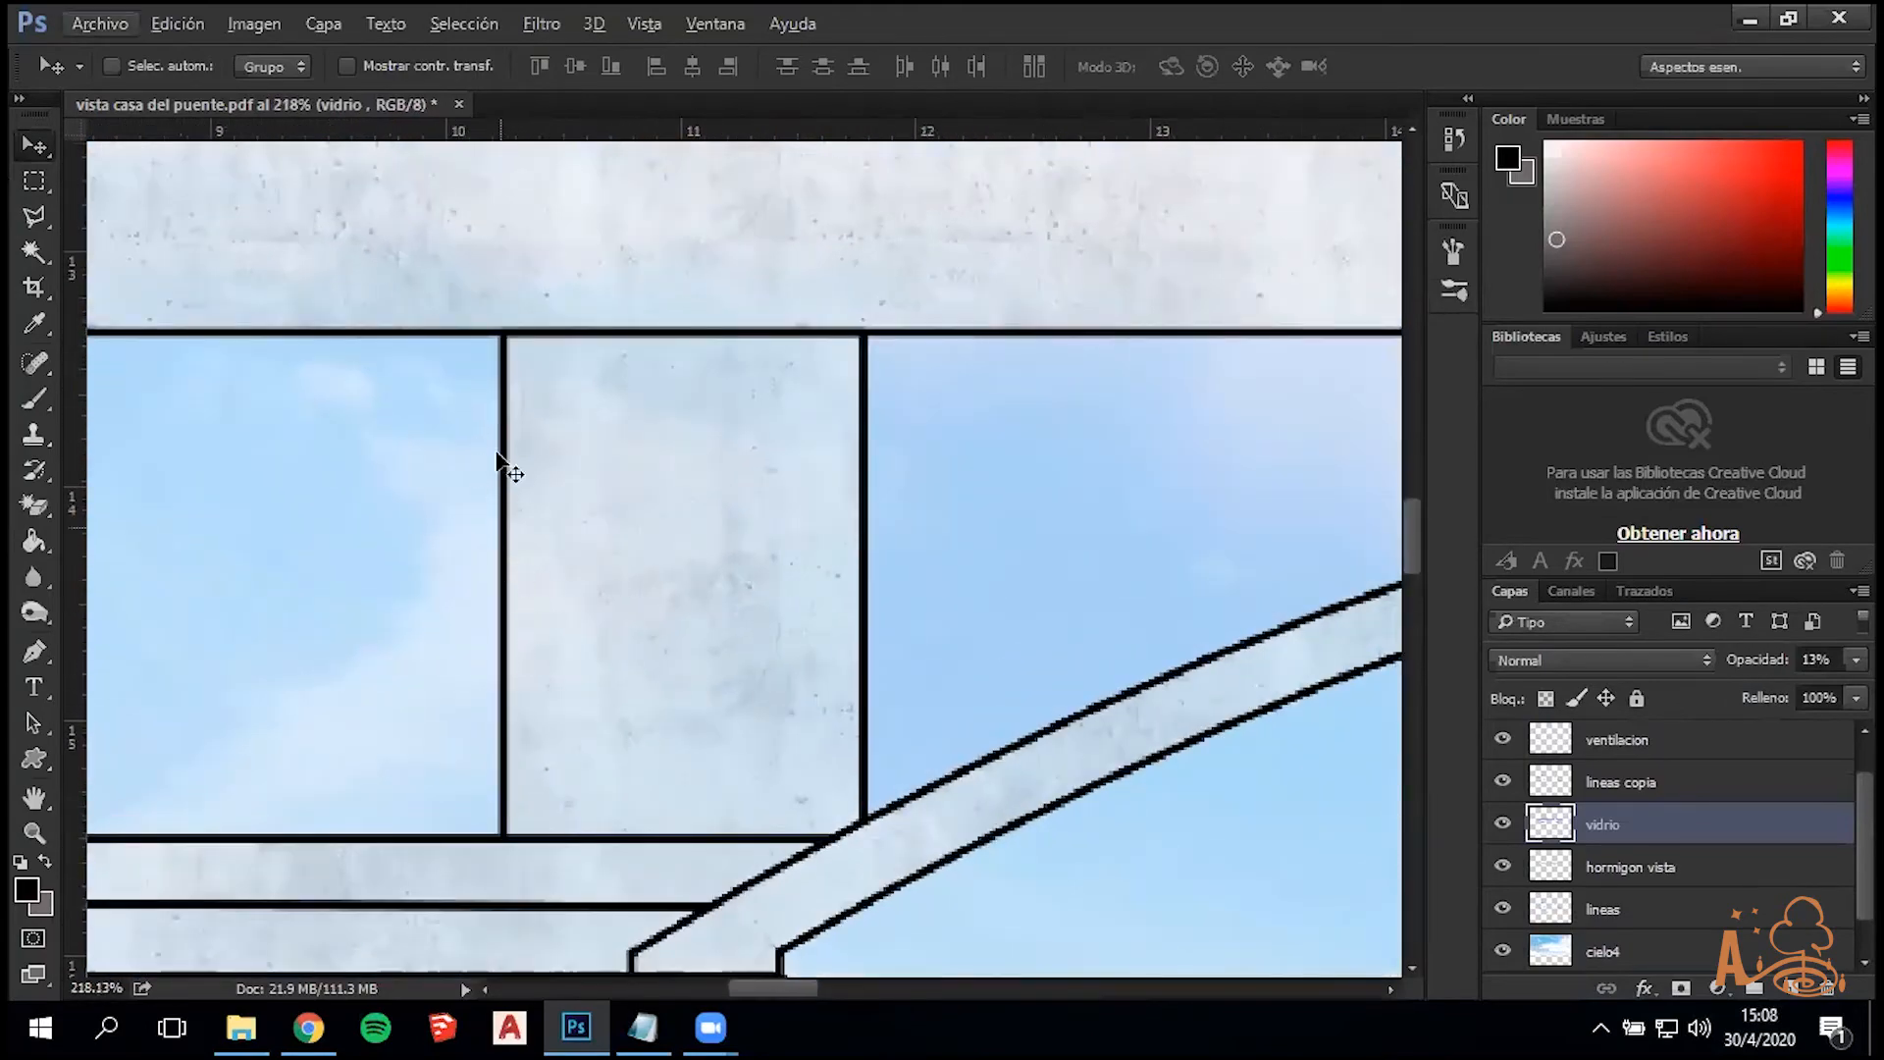
scroll(608, 549, "down", 1)
scroll(609, 549, "down", 10)
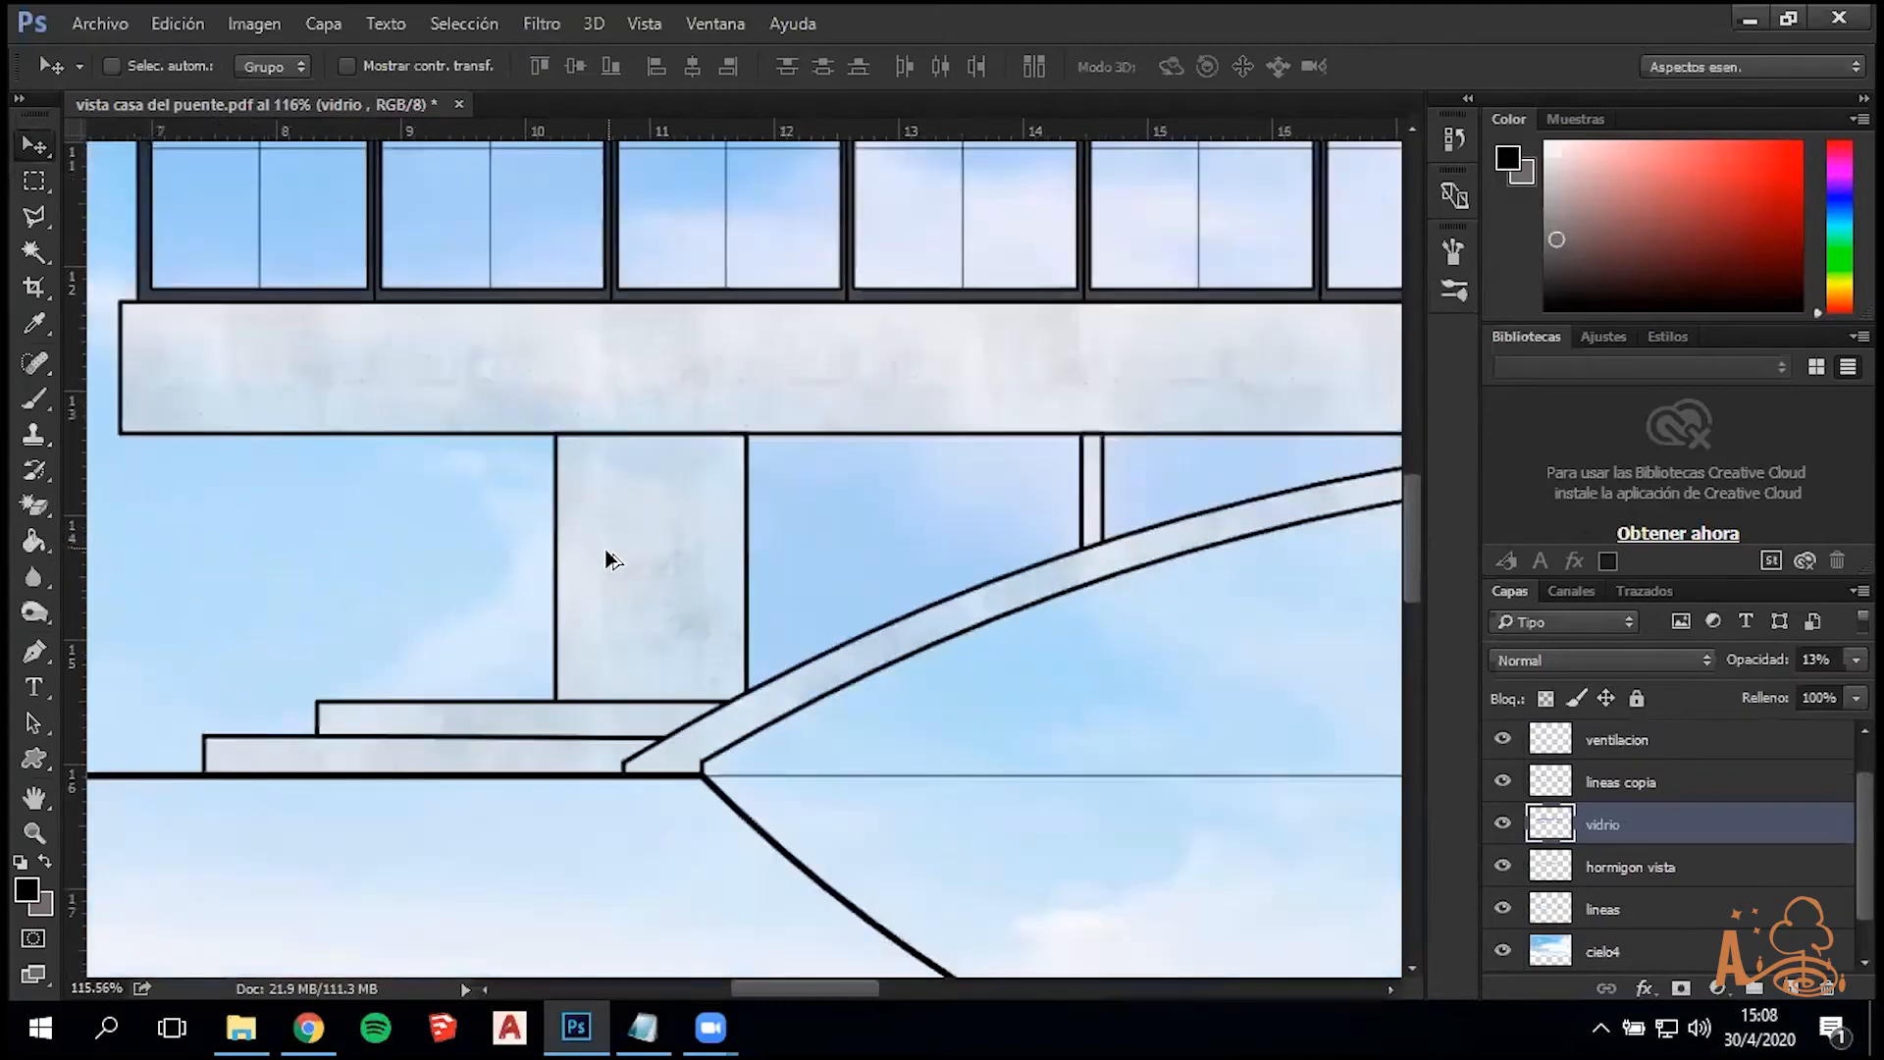
scroll(857, 457, "down", 1)
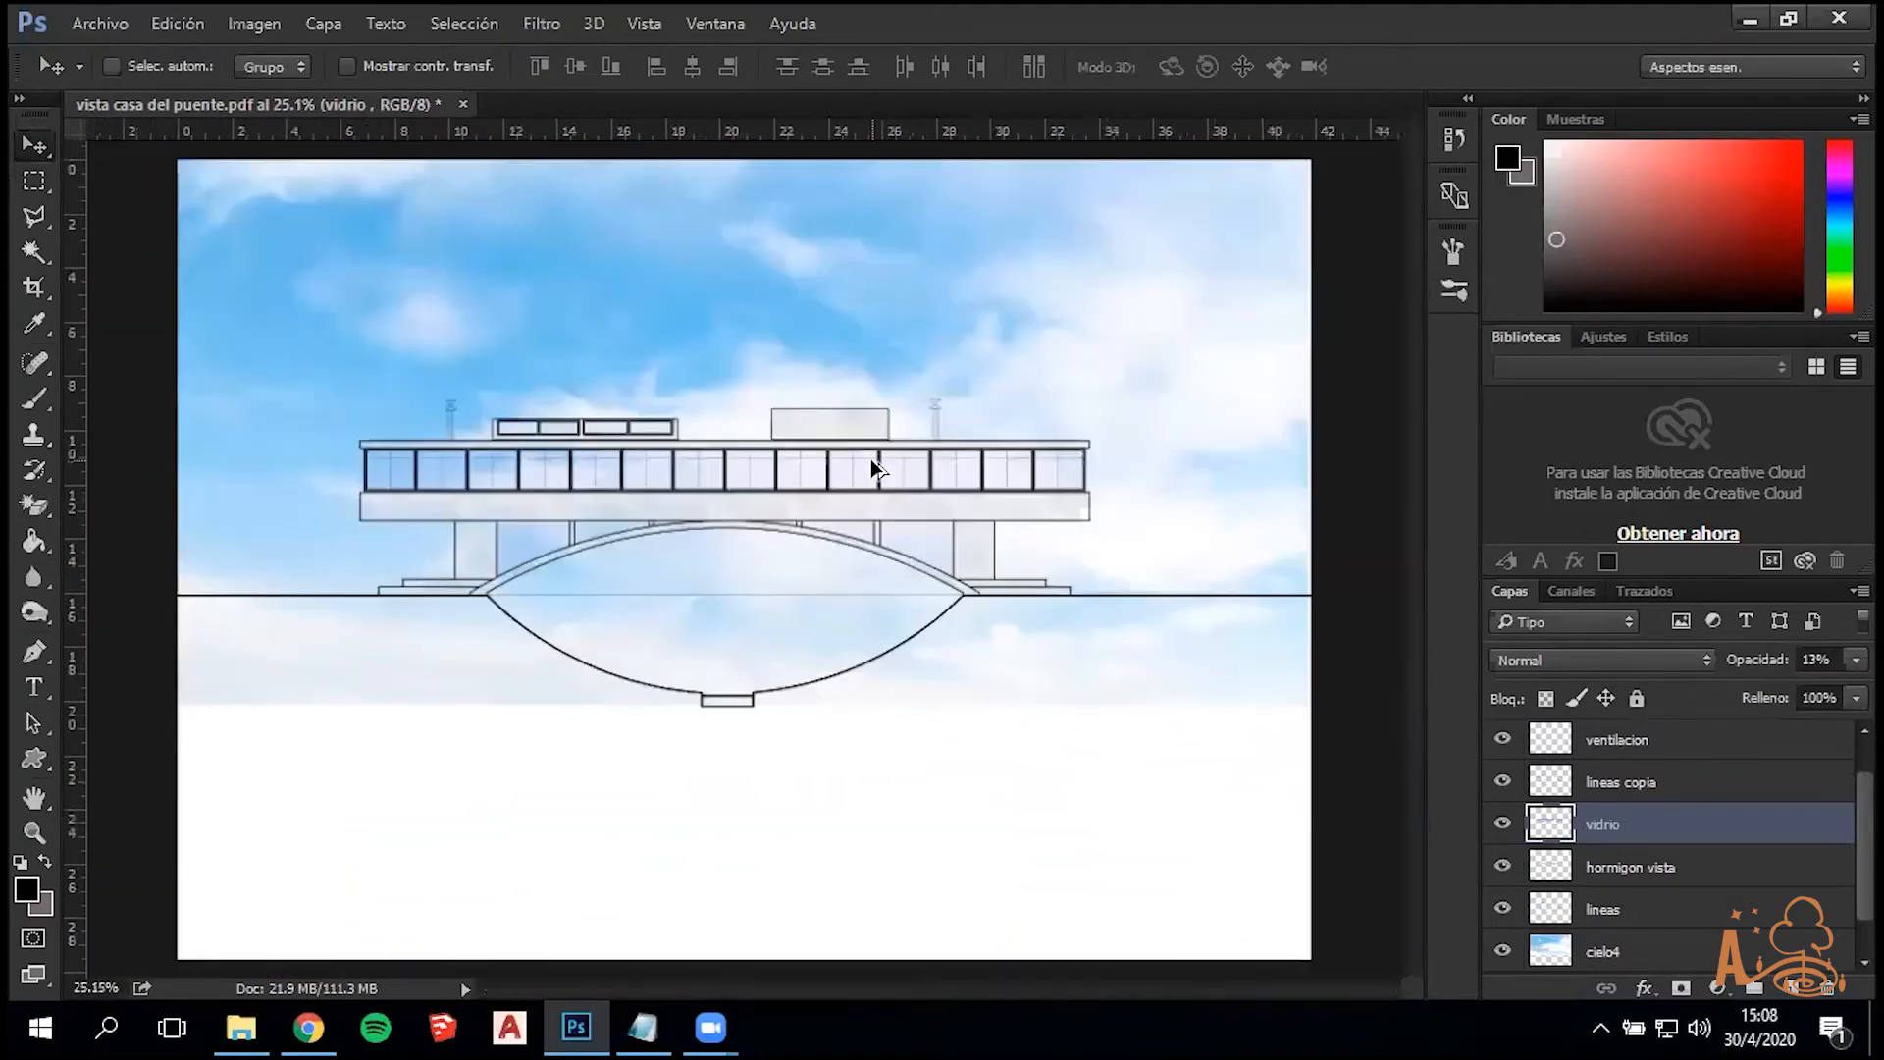
scroll(386, 490, "up", 7)
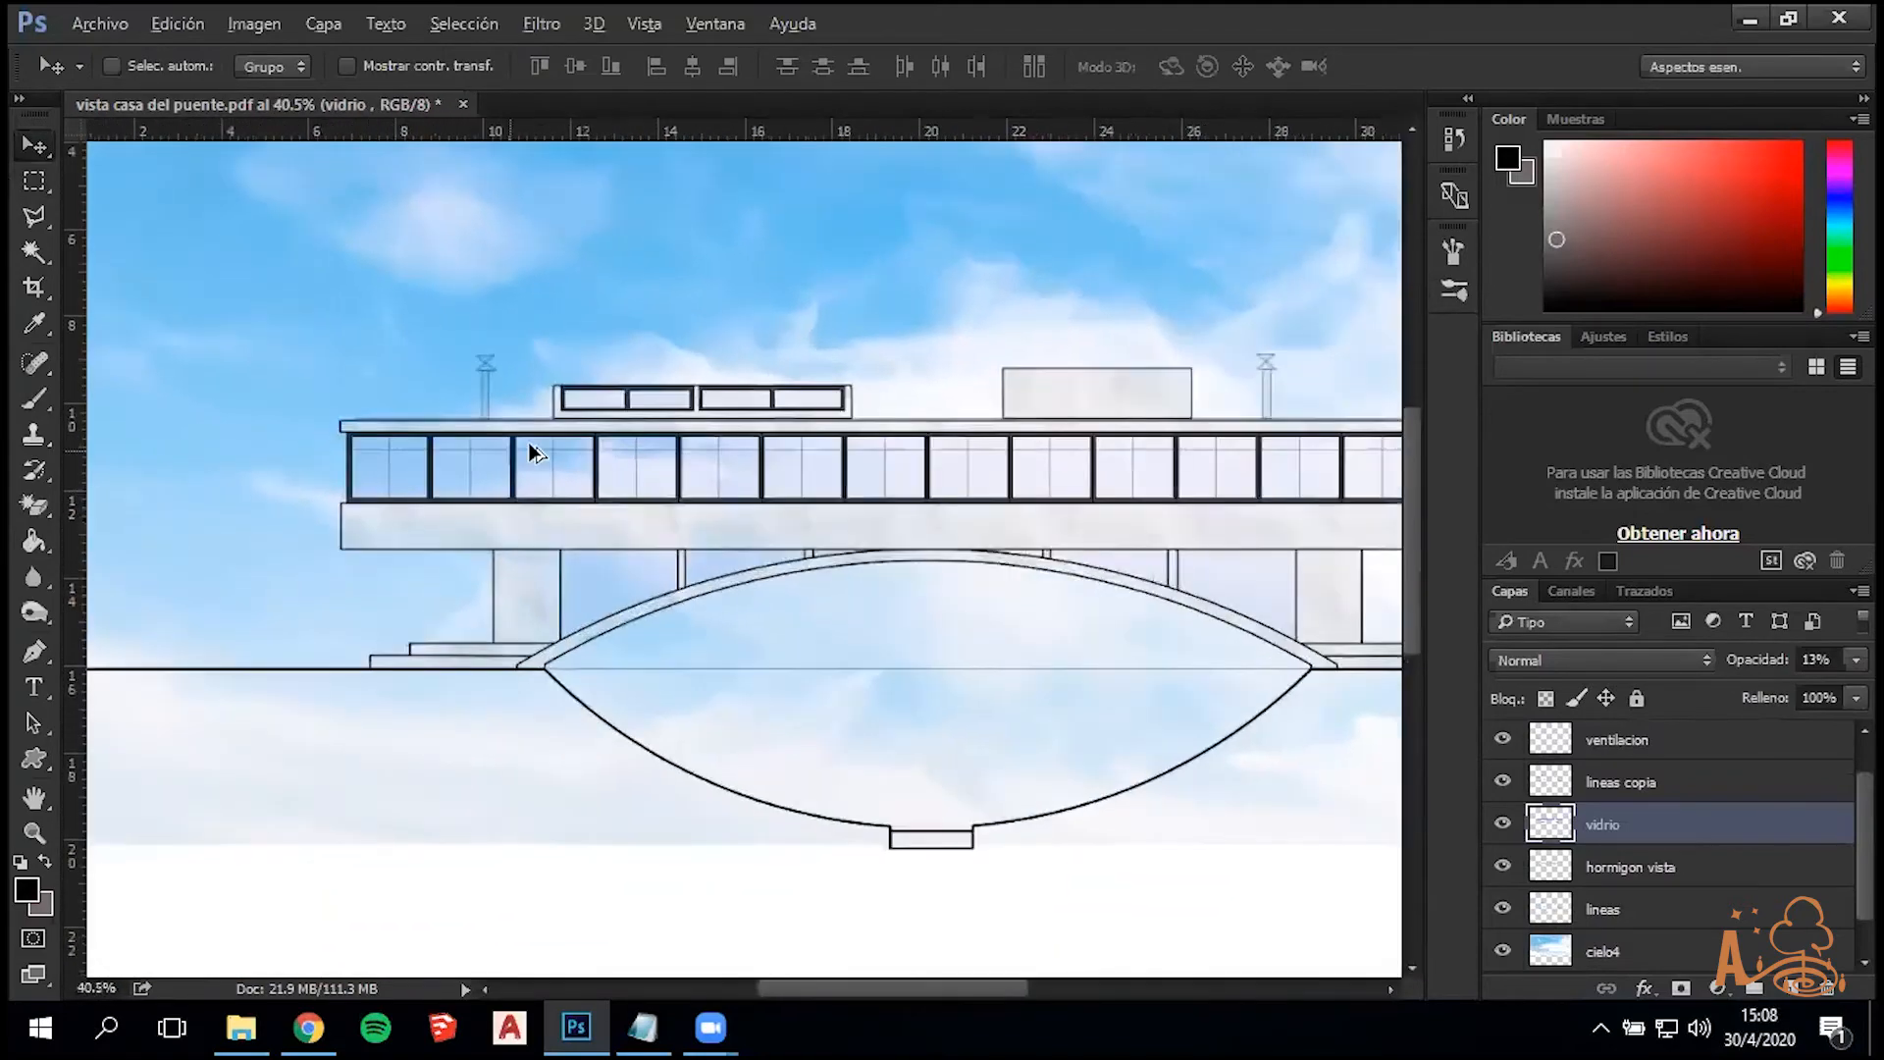
scroll(1051, 526, "down", 4)
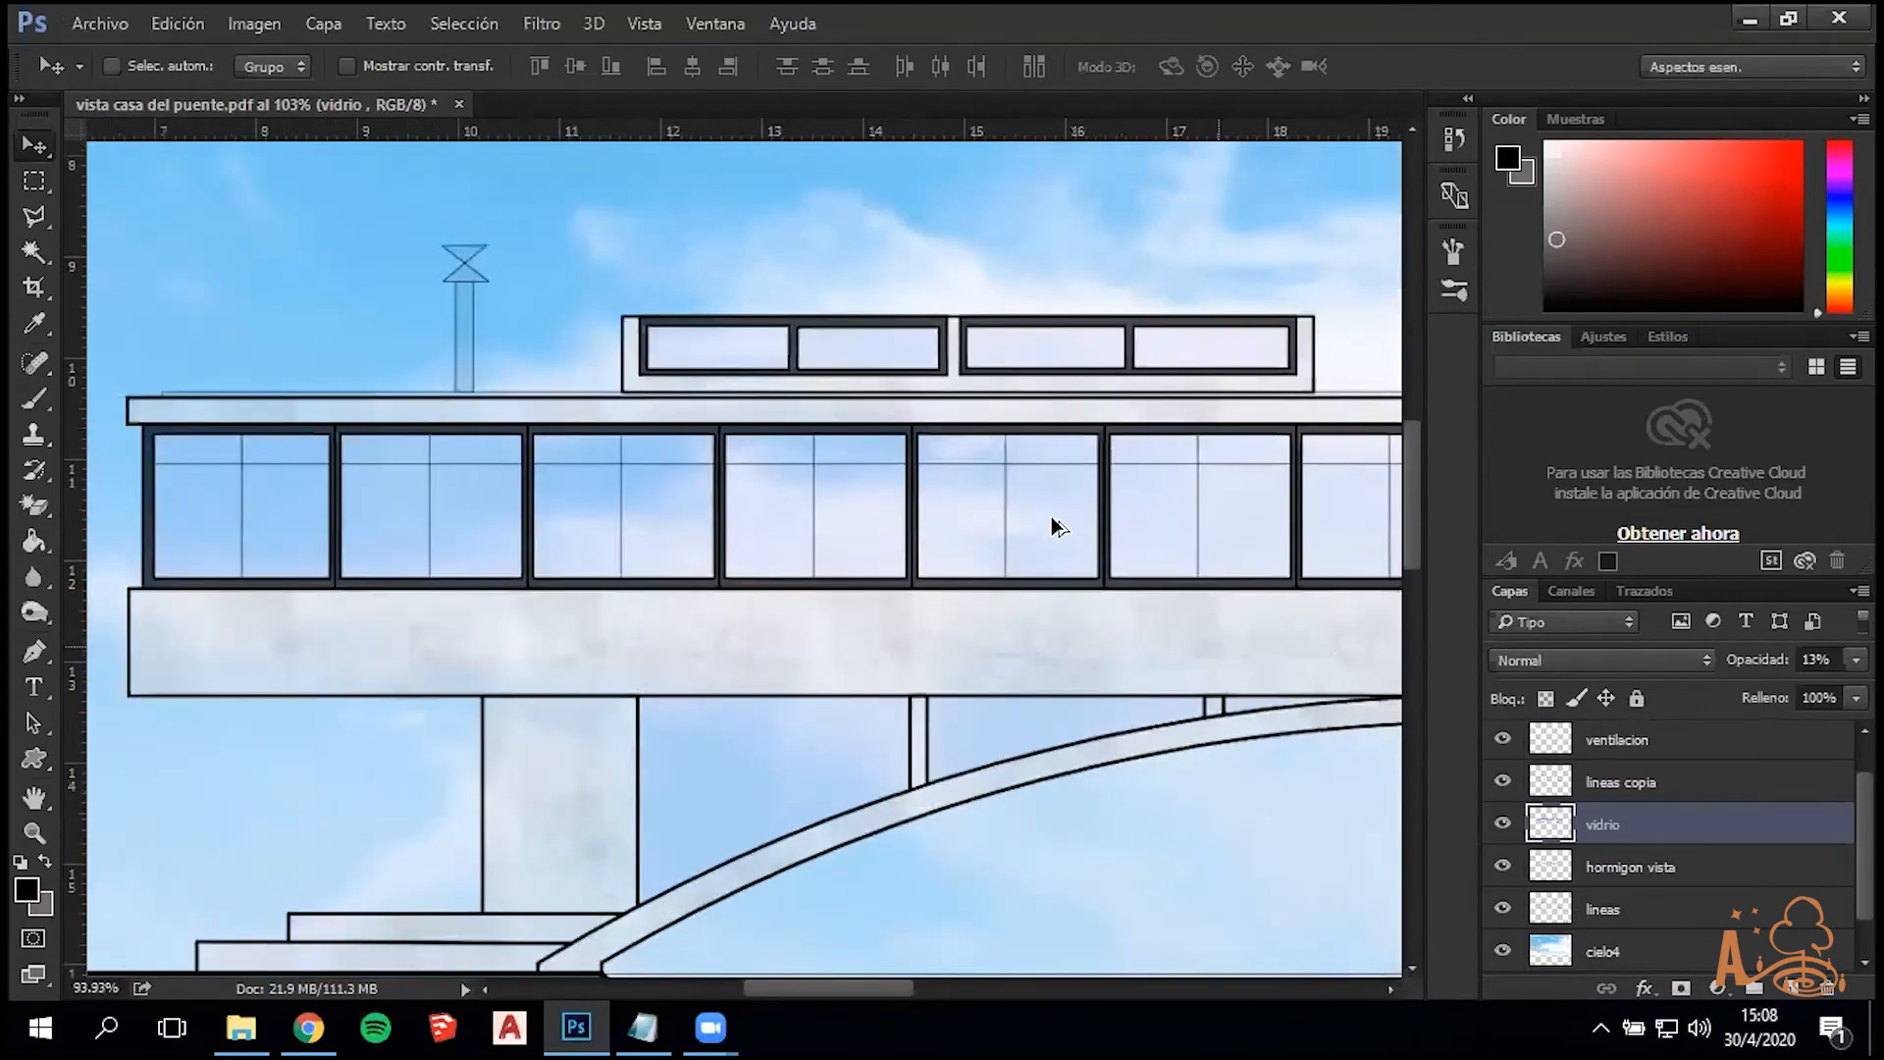
scroll(1103, 517, "down", 4)
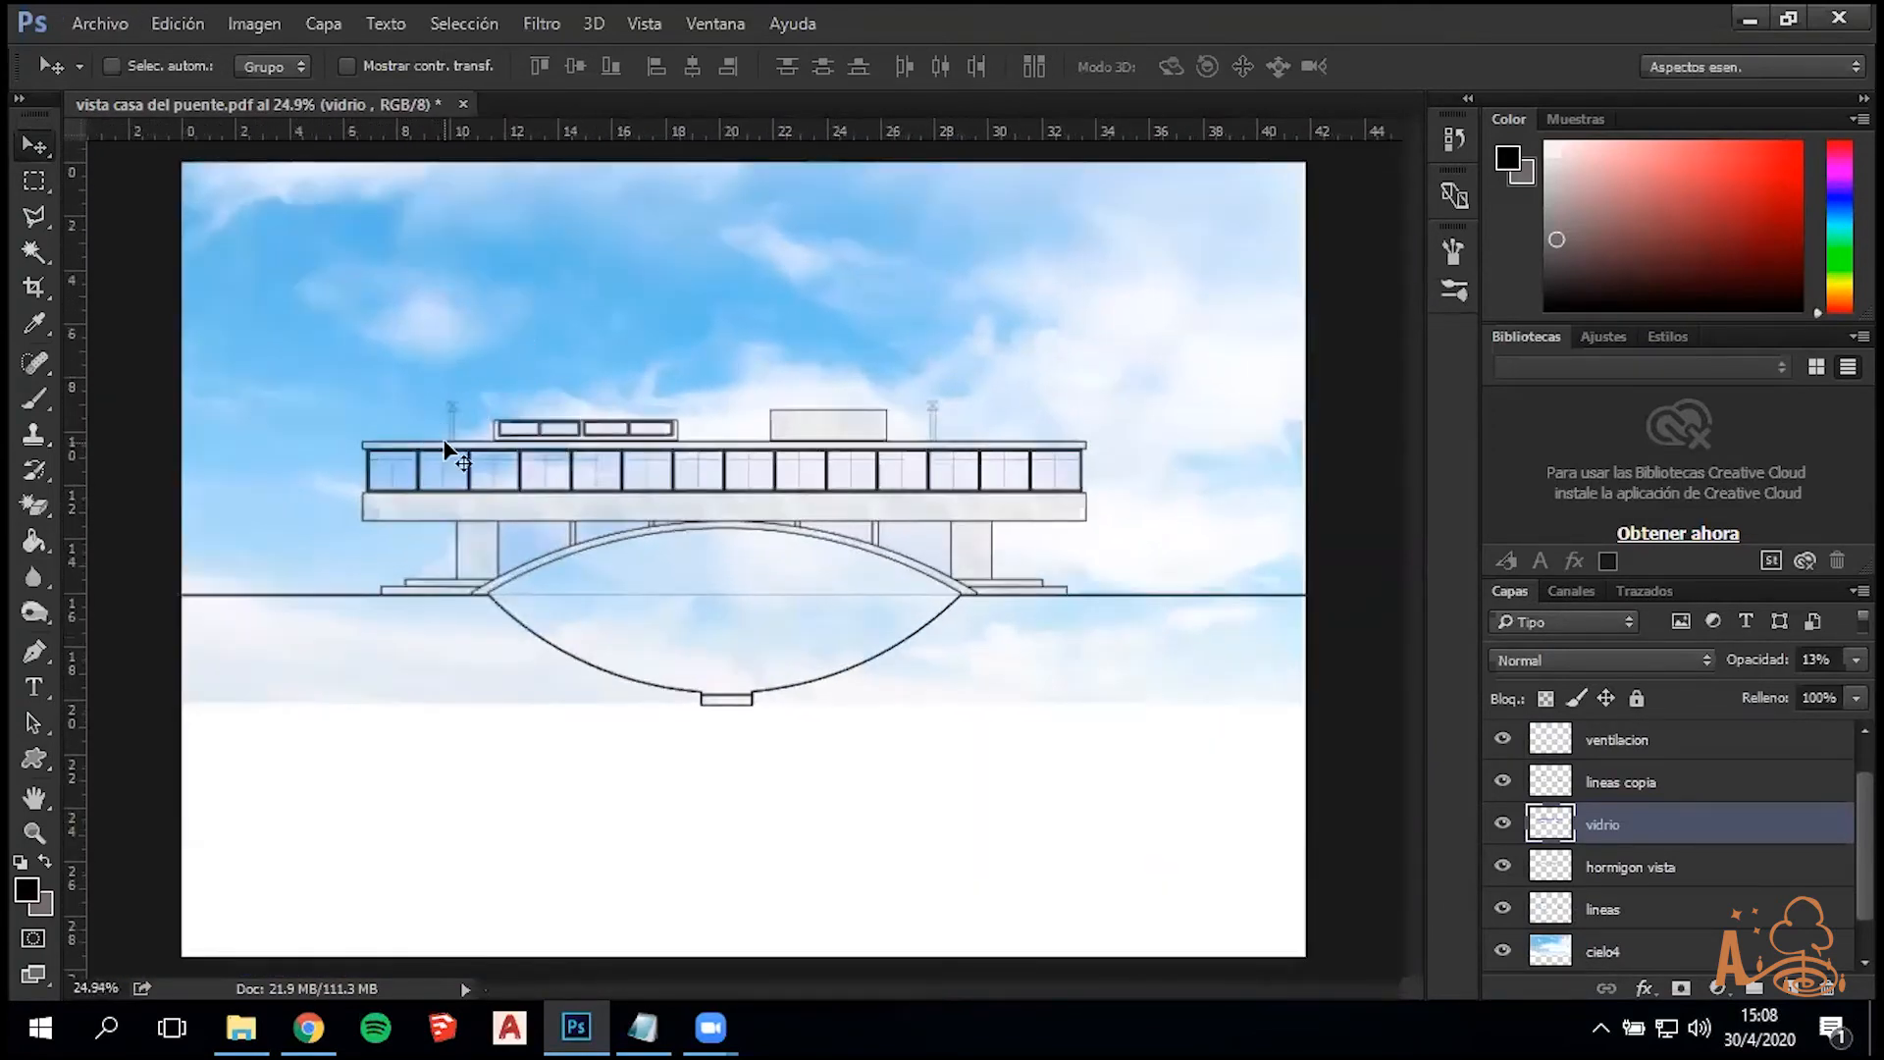
scroll(426, 398, "up", 1)
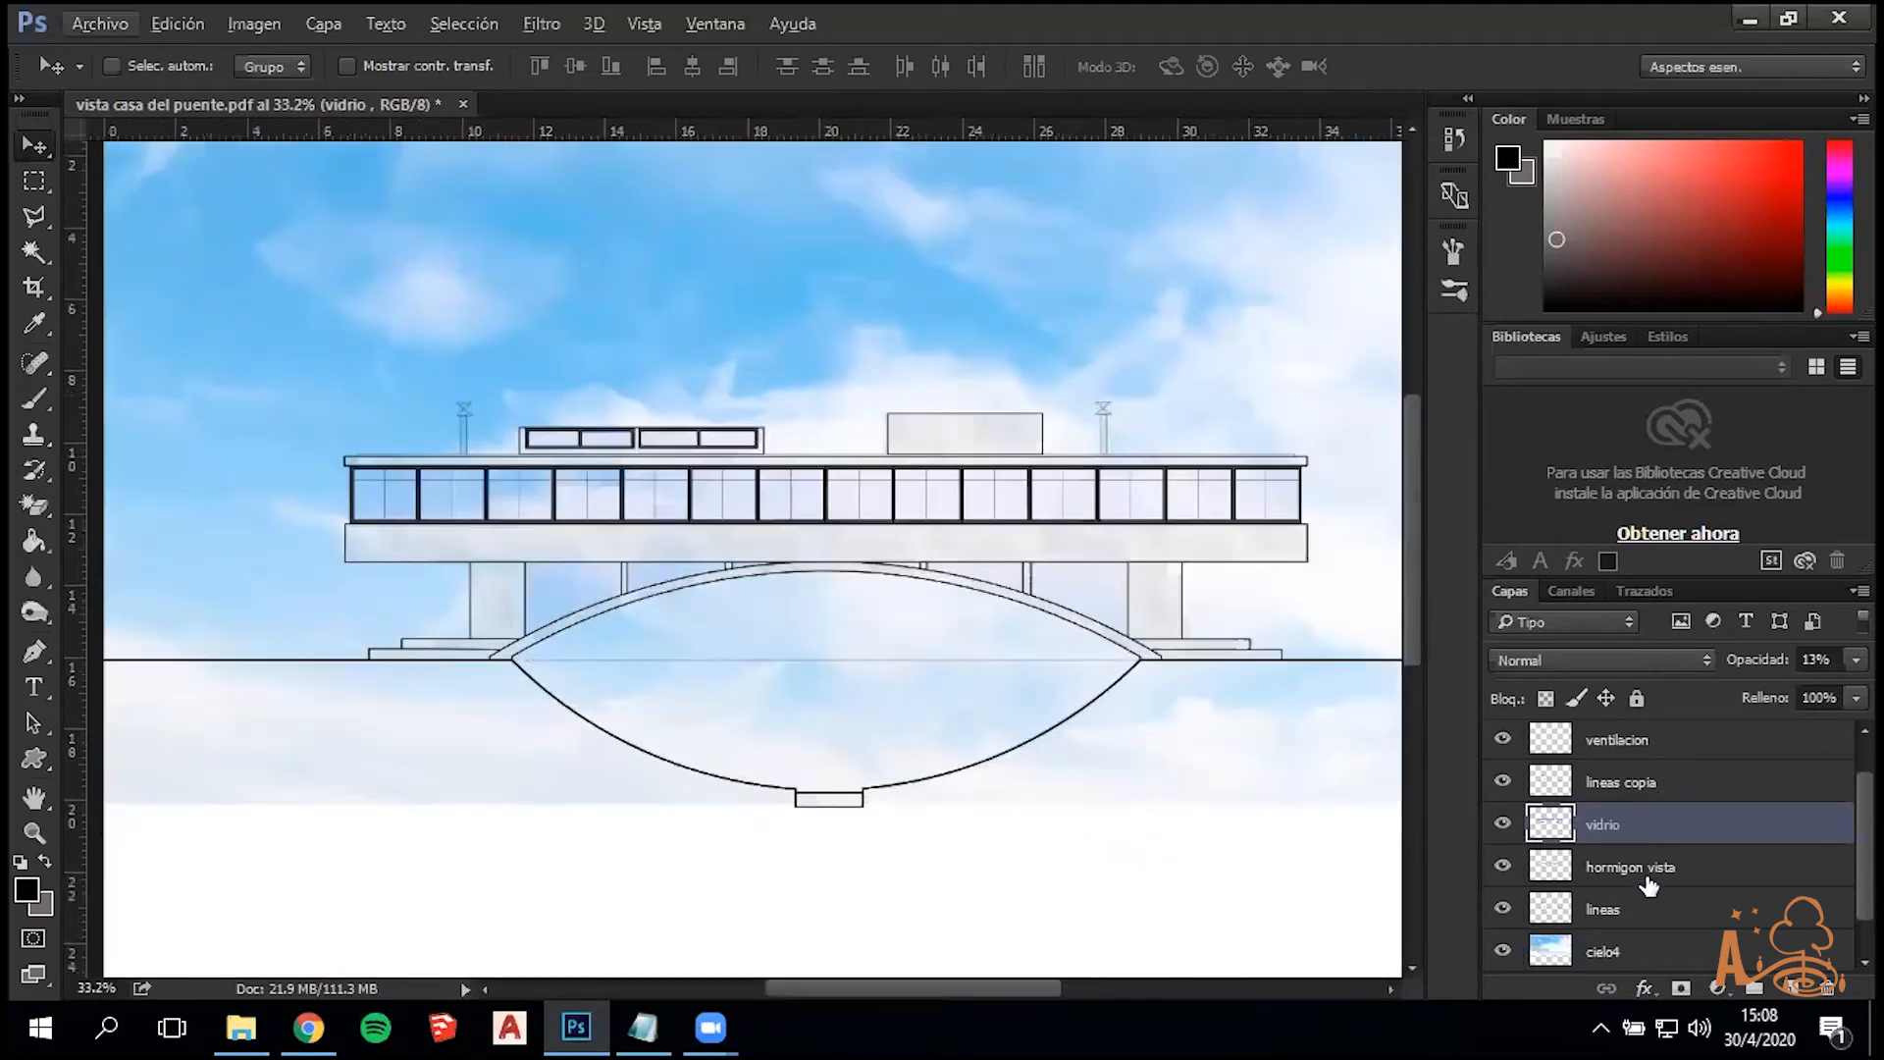
Reorder the lineas copia layer so it sits below hormigon vista and directly above lineas
left_click(1631, 782)
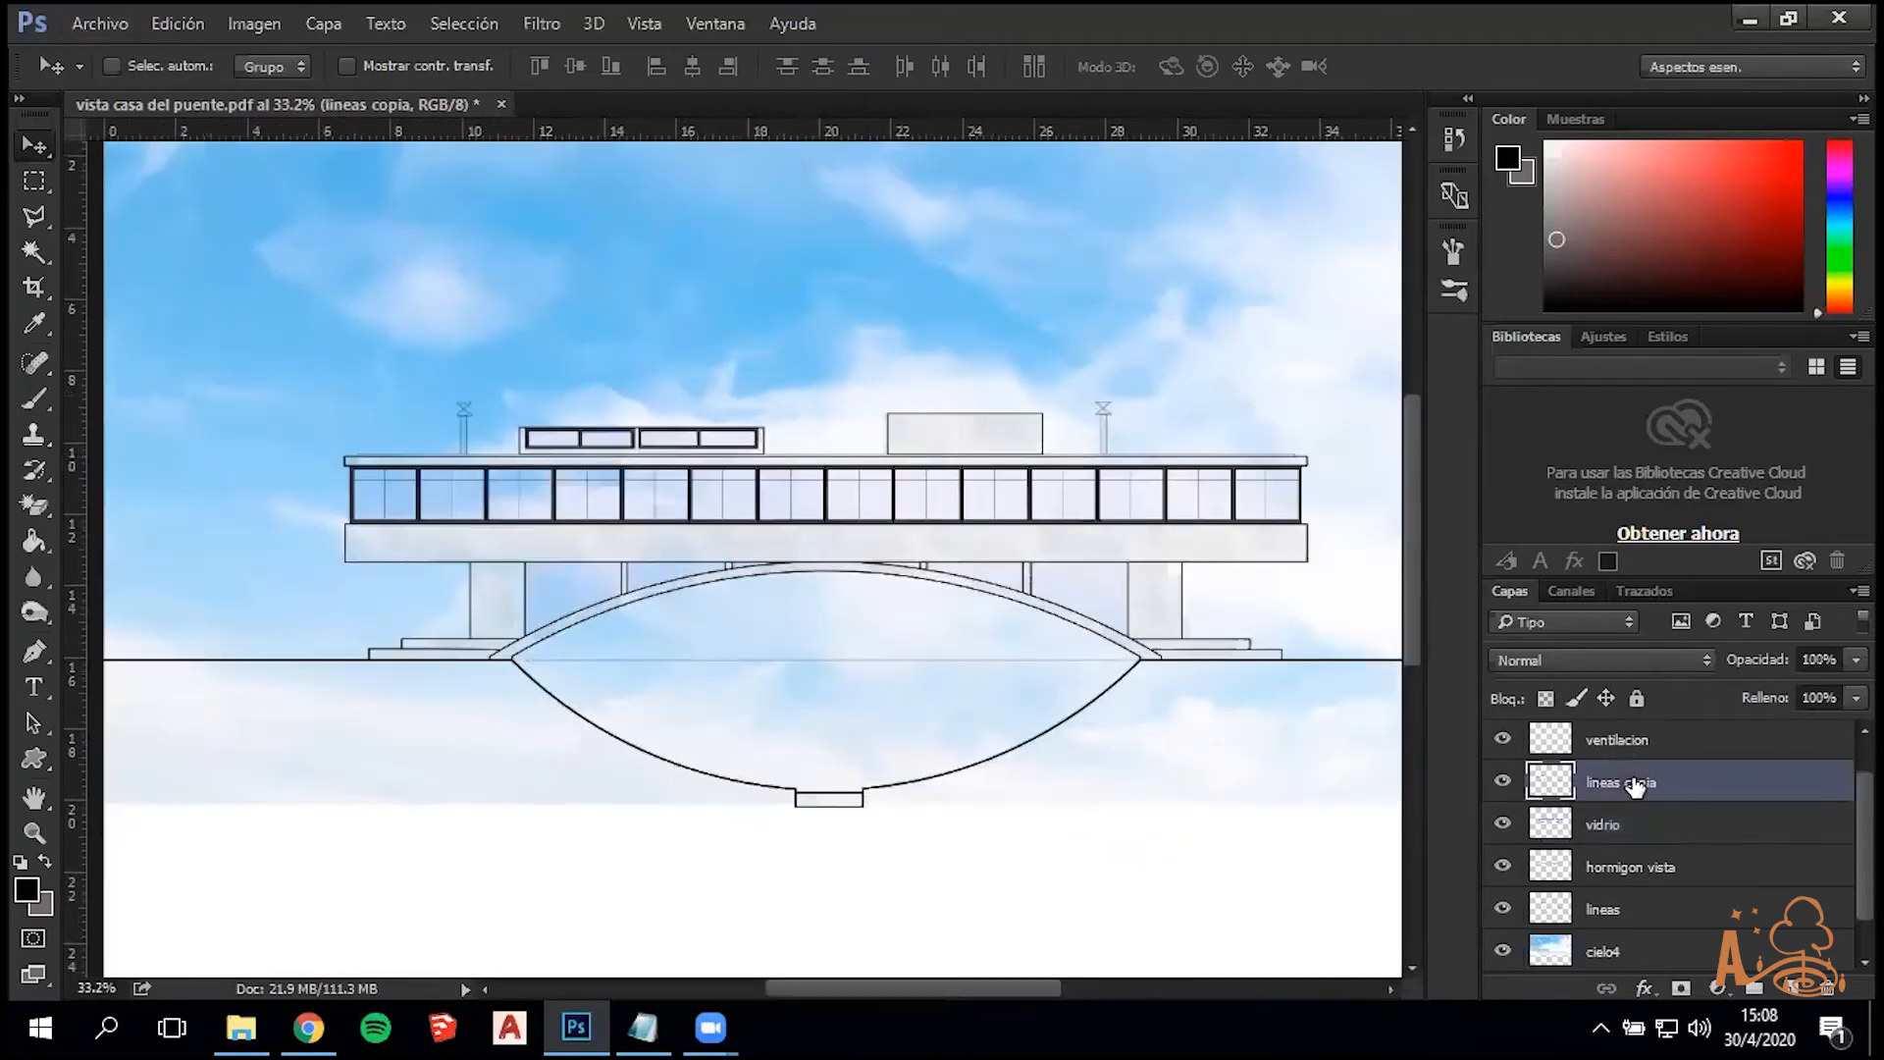
scroll(1629, 782, "up", 1)
scroll(1628, 784, "down", 2)
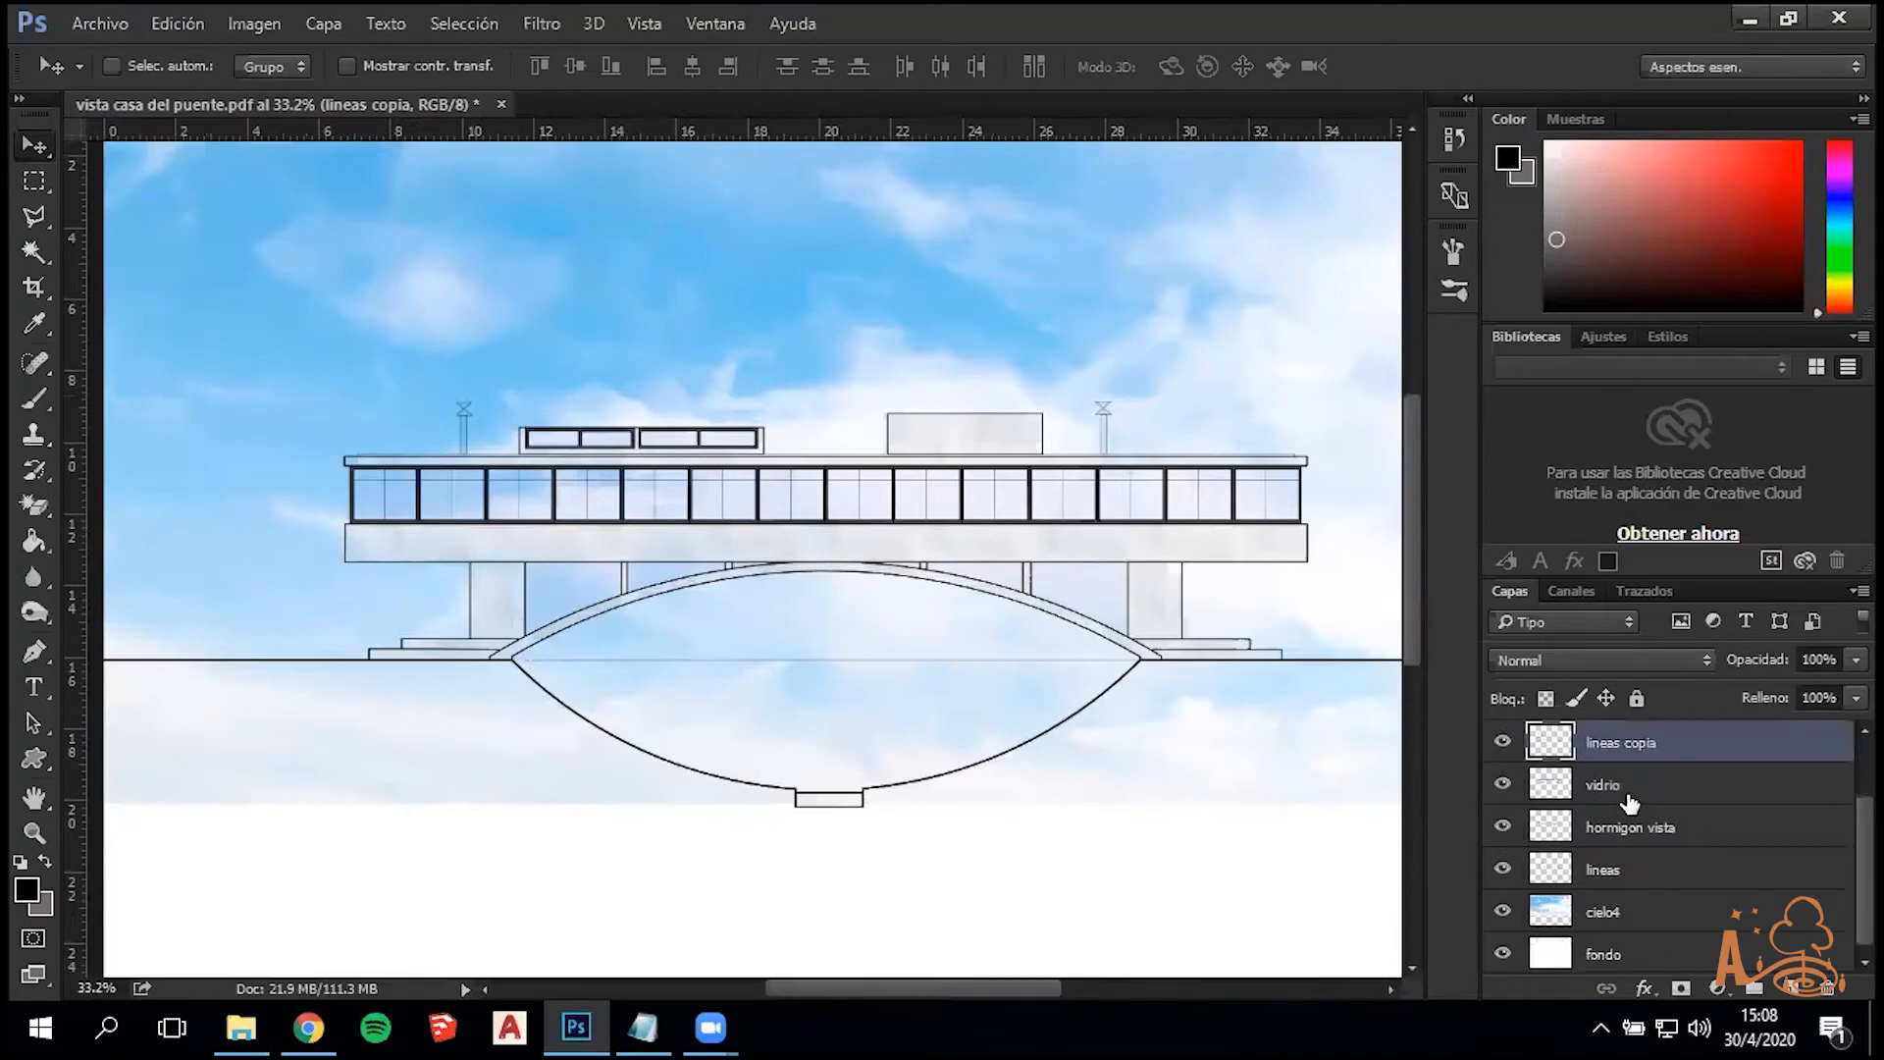
left_click(1636, 873)
left_click(1651, 746)
left_click(1673, 876)
left_click_drag(1660, 869, 1660, 838)
left_click(1640, 876)
left_click(1641, 836)
Select the sky around the building and the opening under the arch down to the ground line with the Magic Wand
scroll(1177, 449, "down", 5)
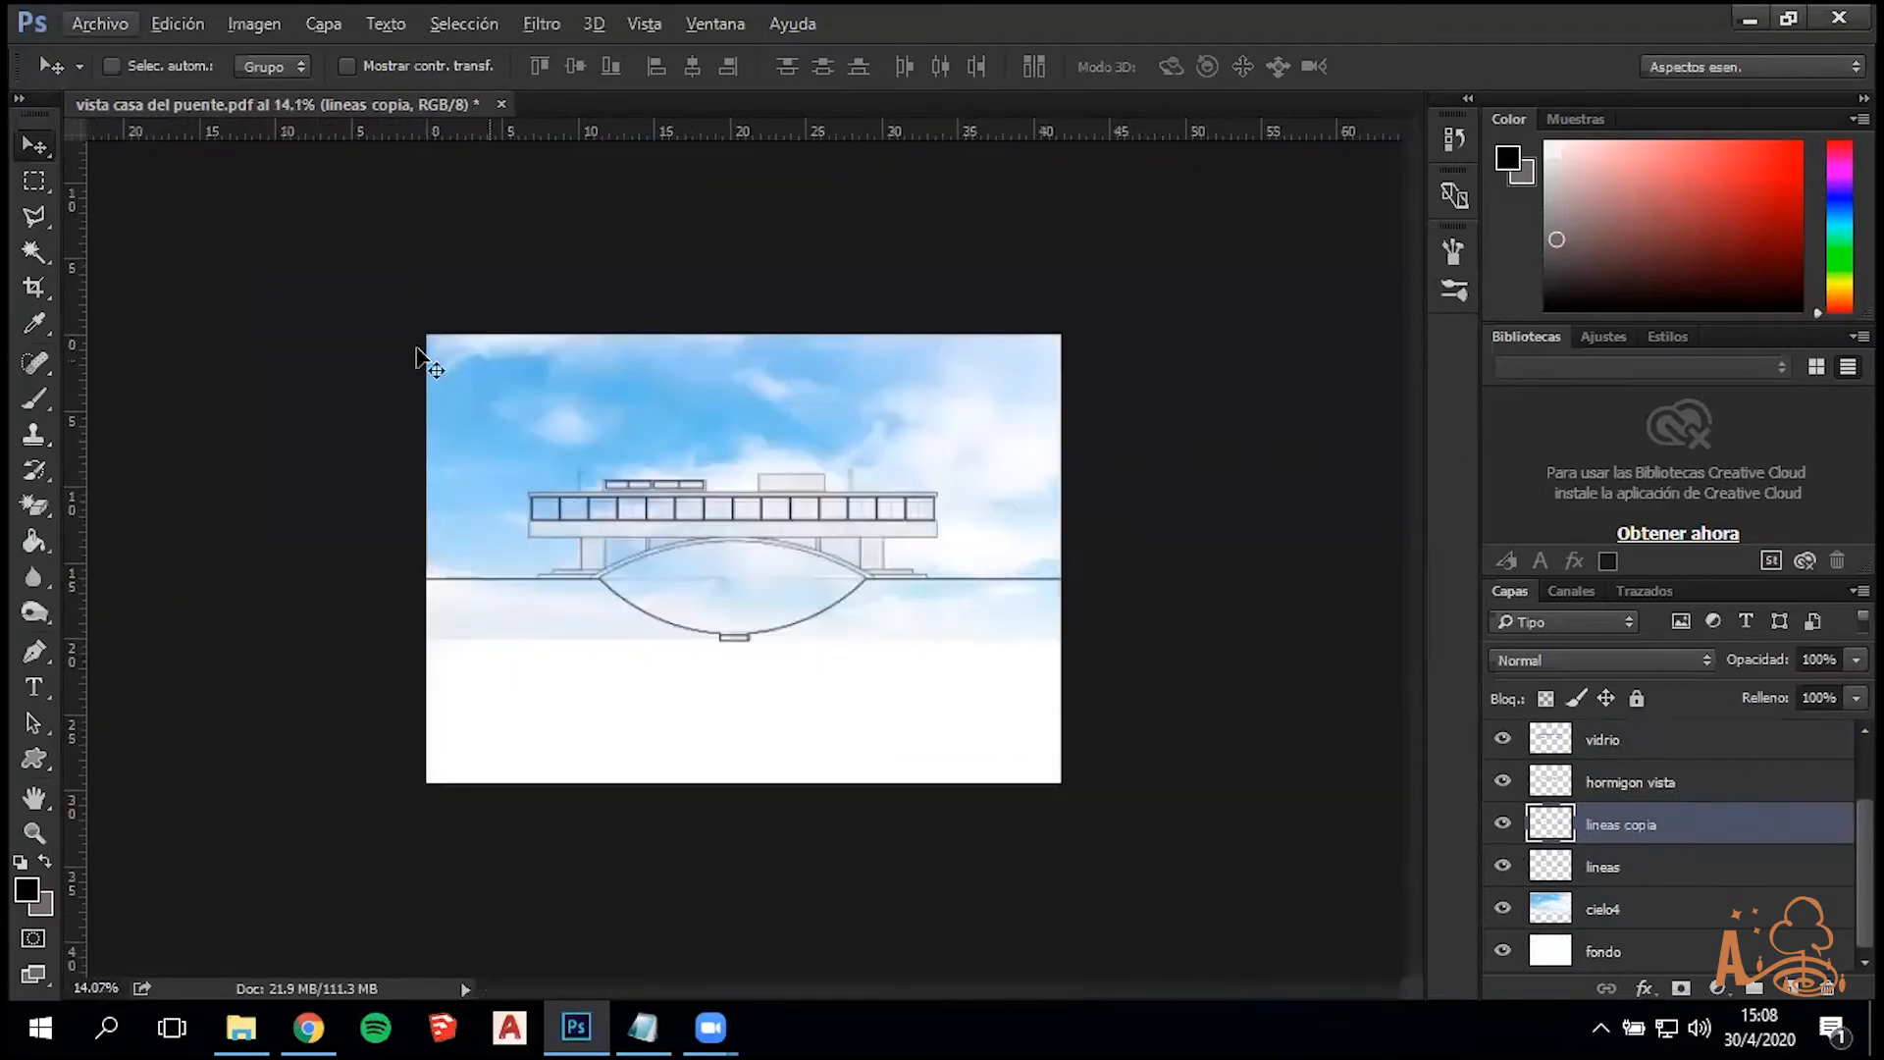
left_click(35, 253)
scroll(648, 567, "up", 2)
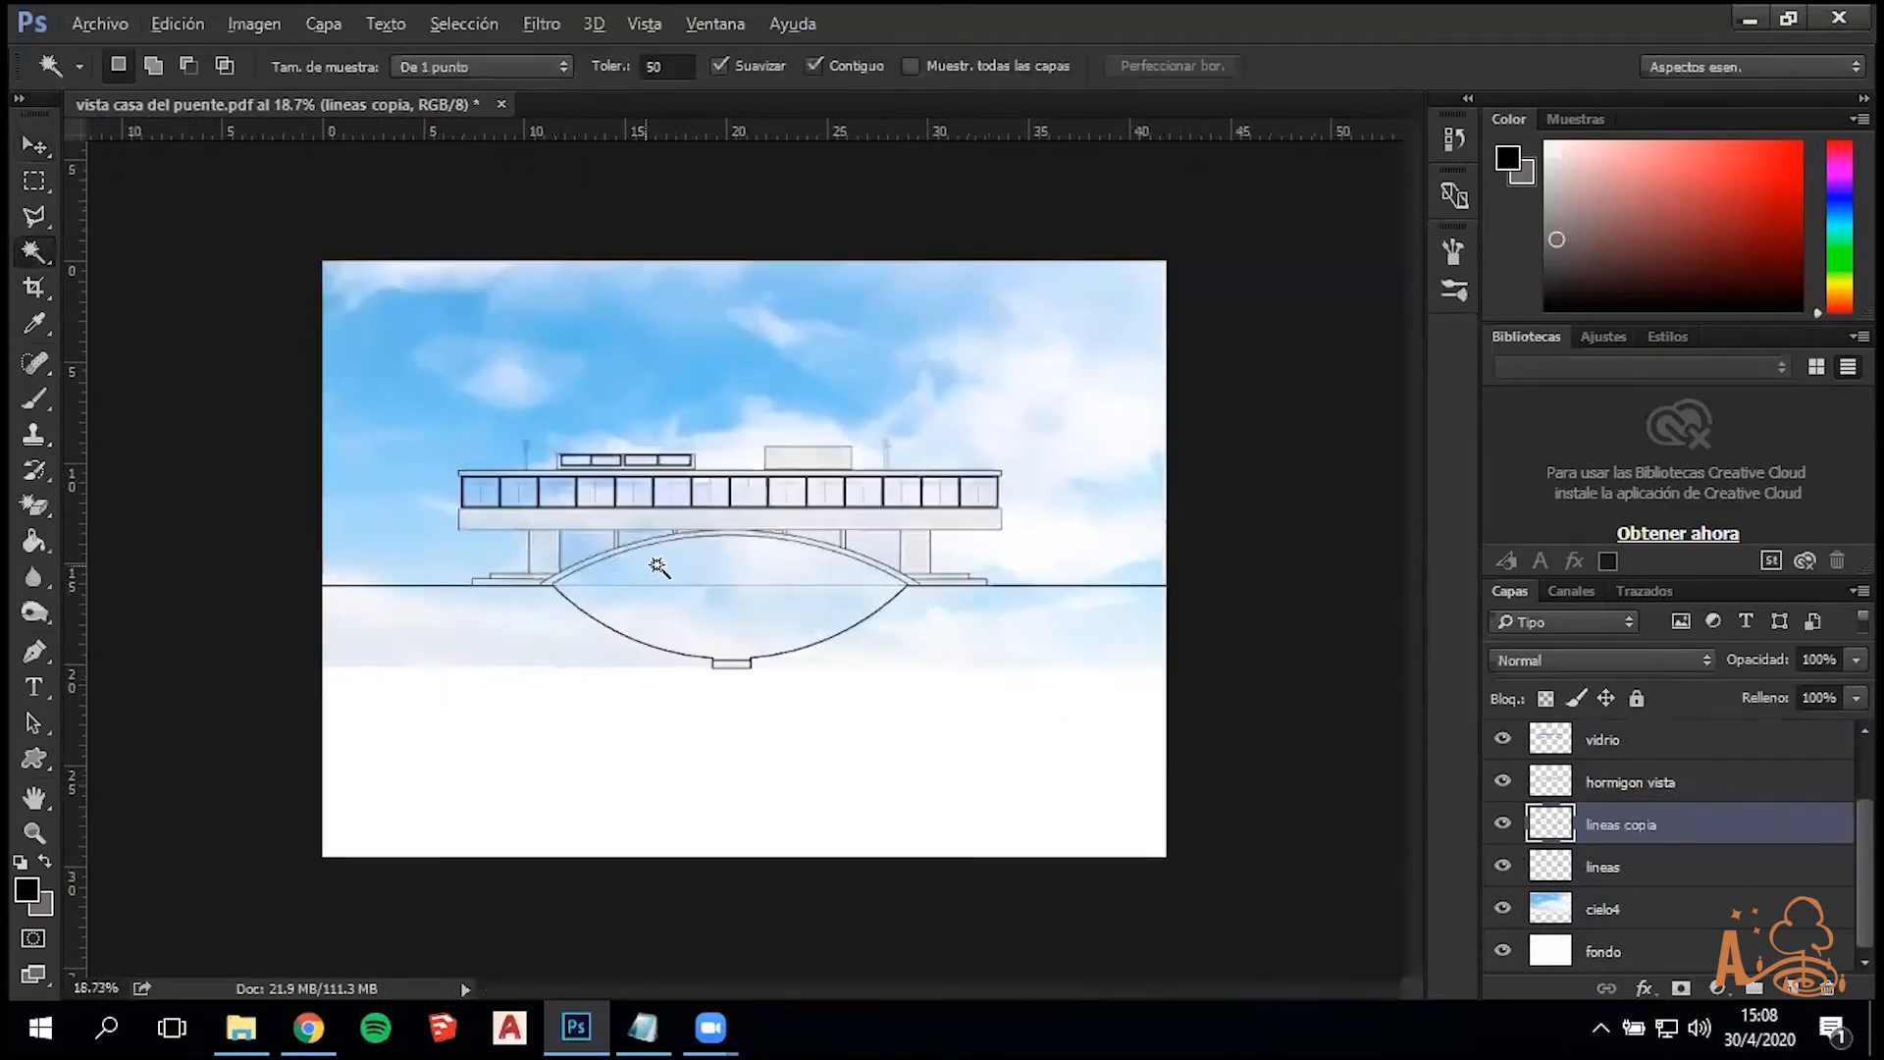
scroll(715, 475, "up", 3)
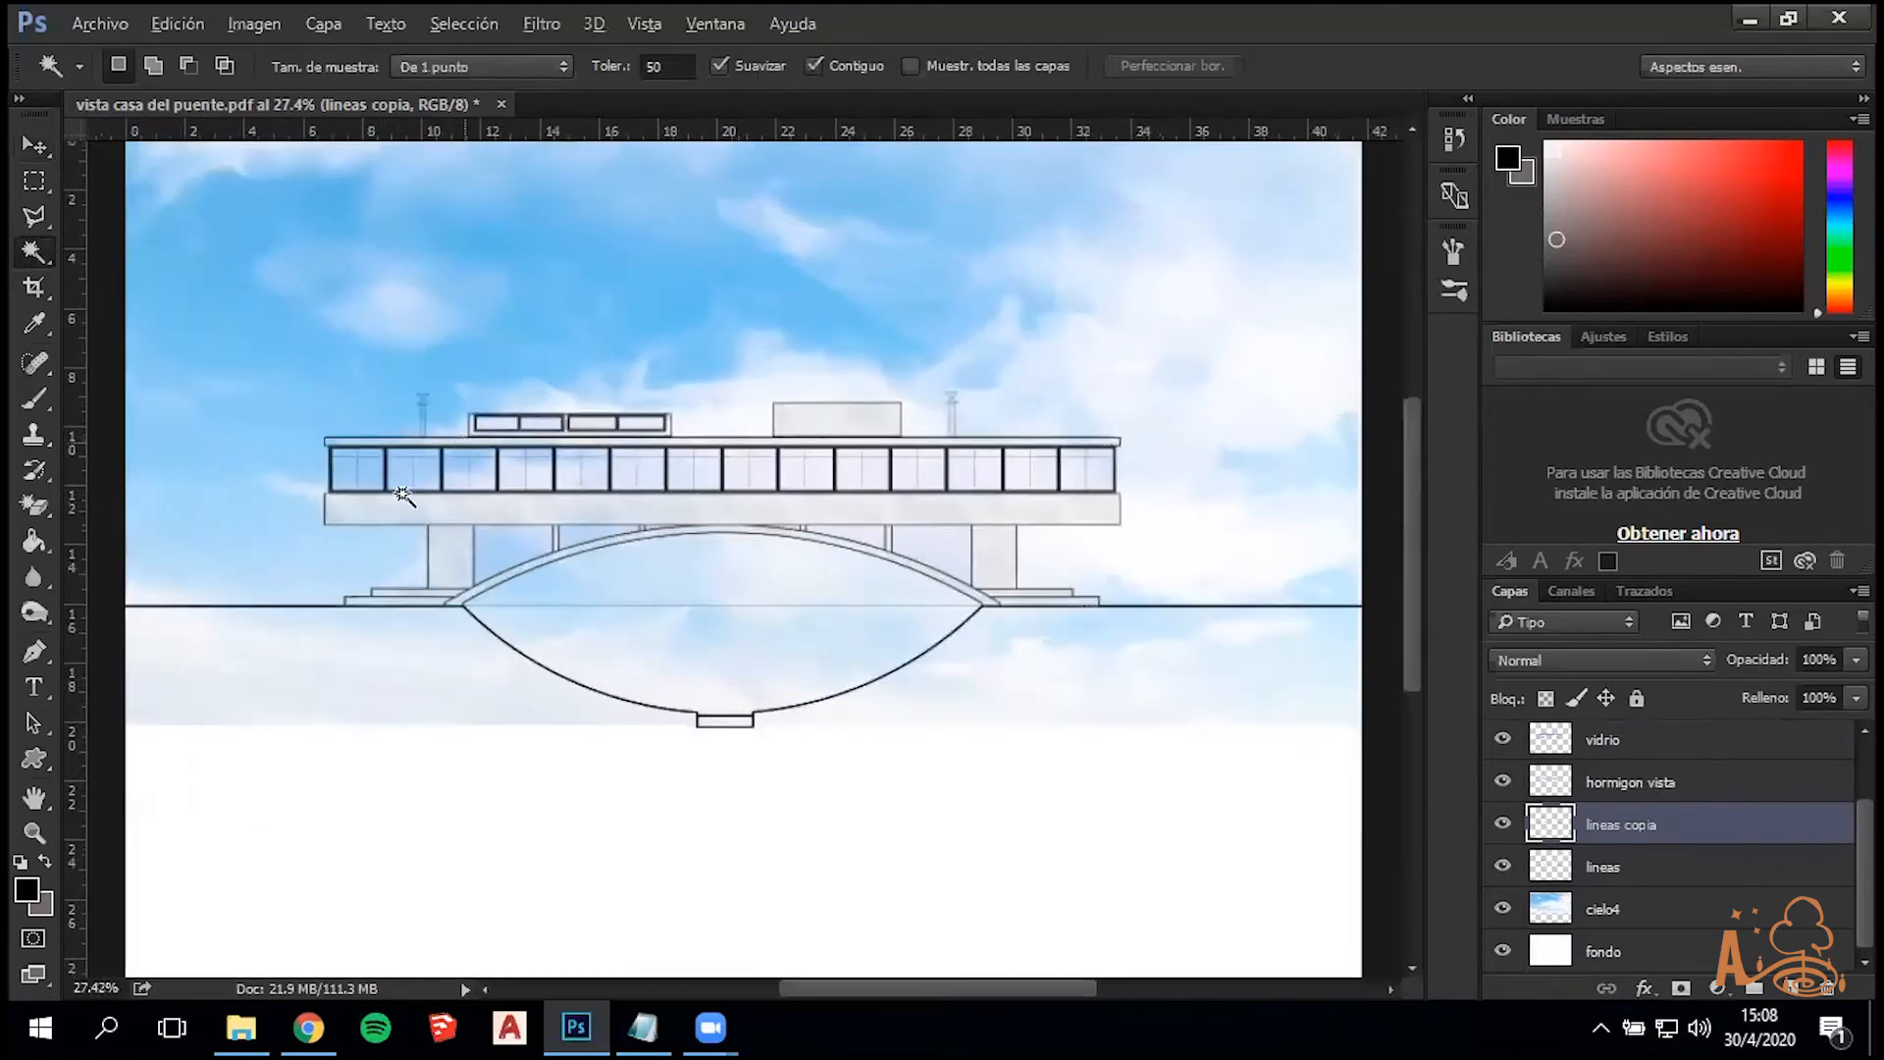
left_click(280, 577)
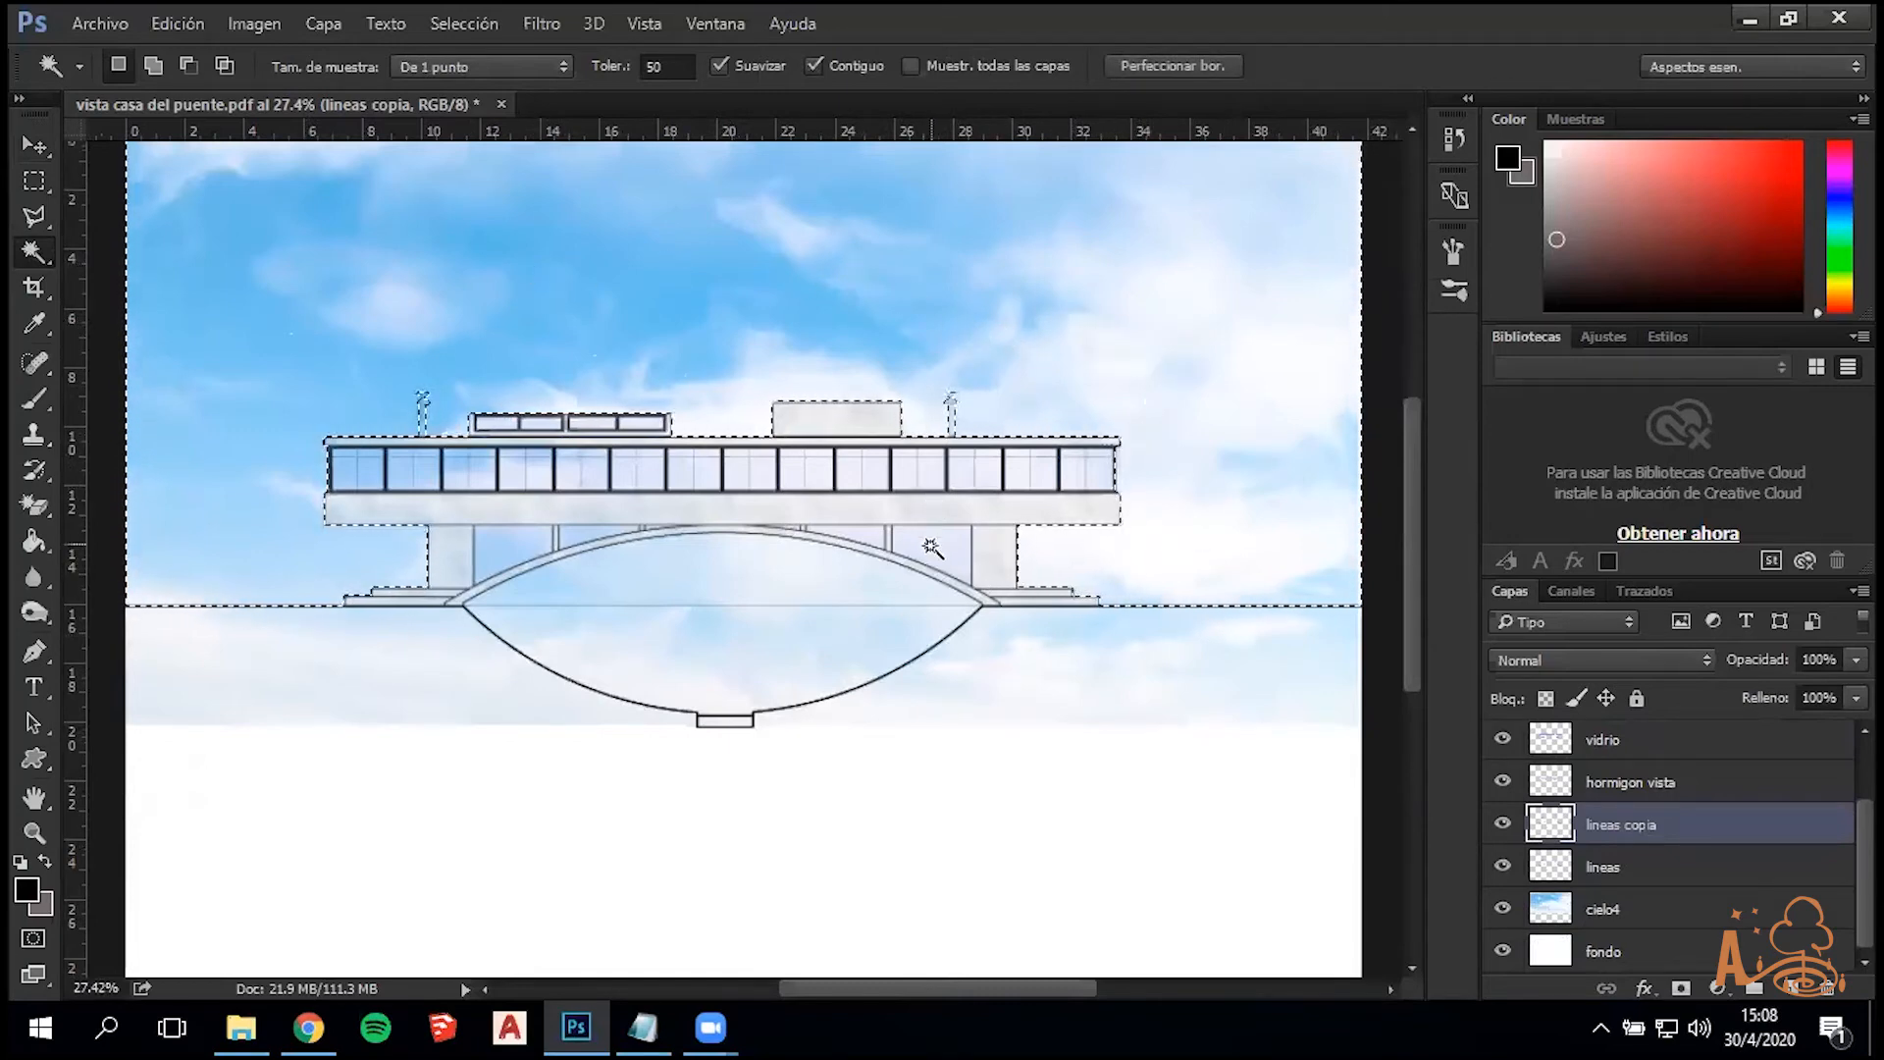
key("shift")
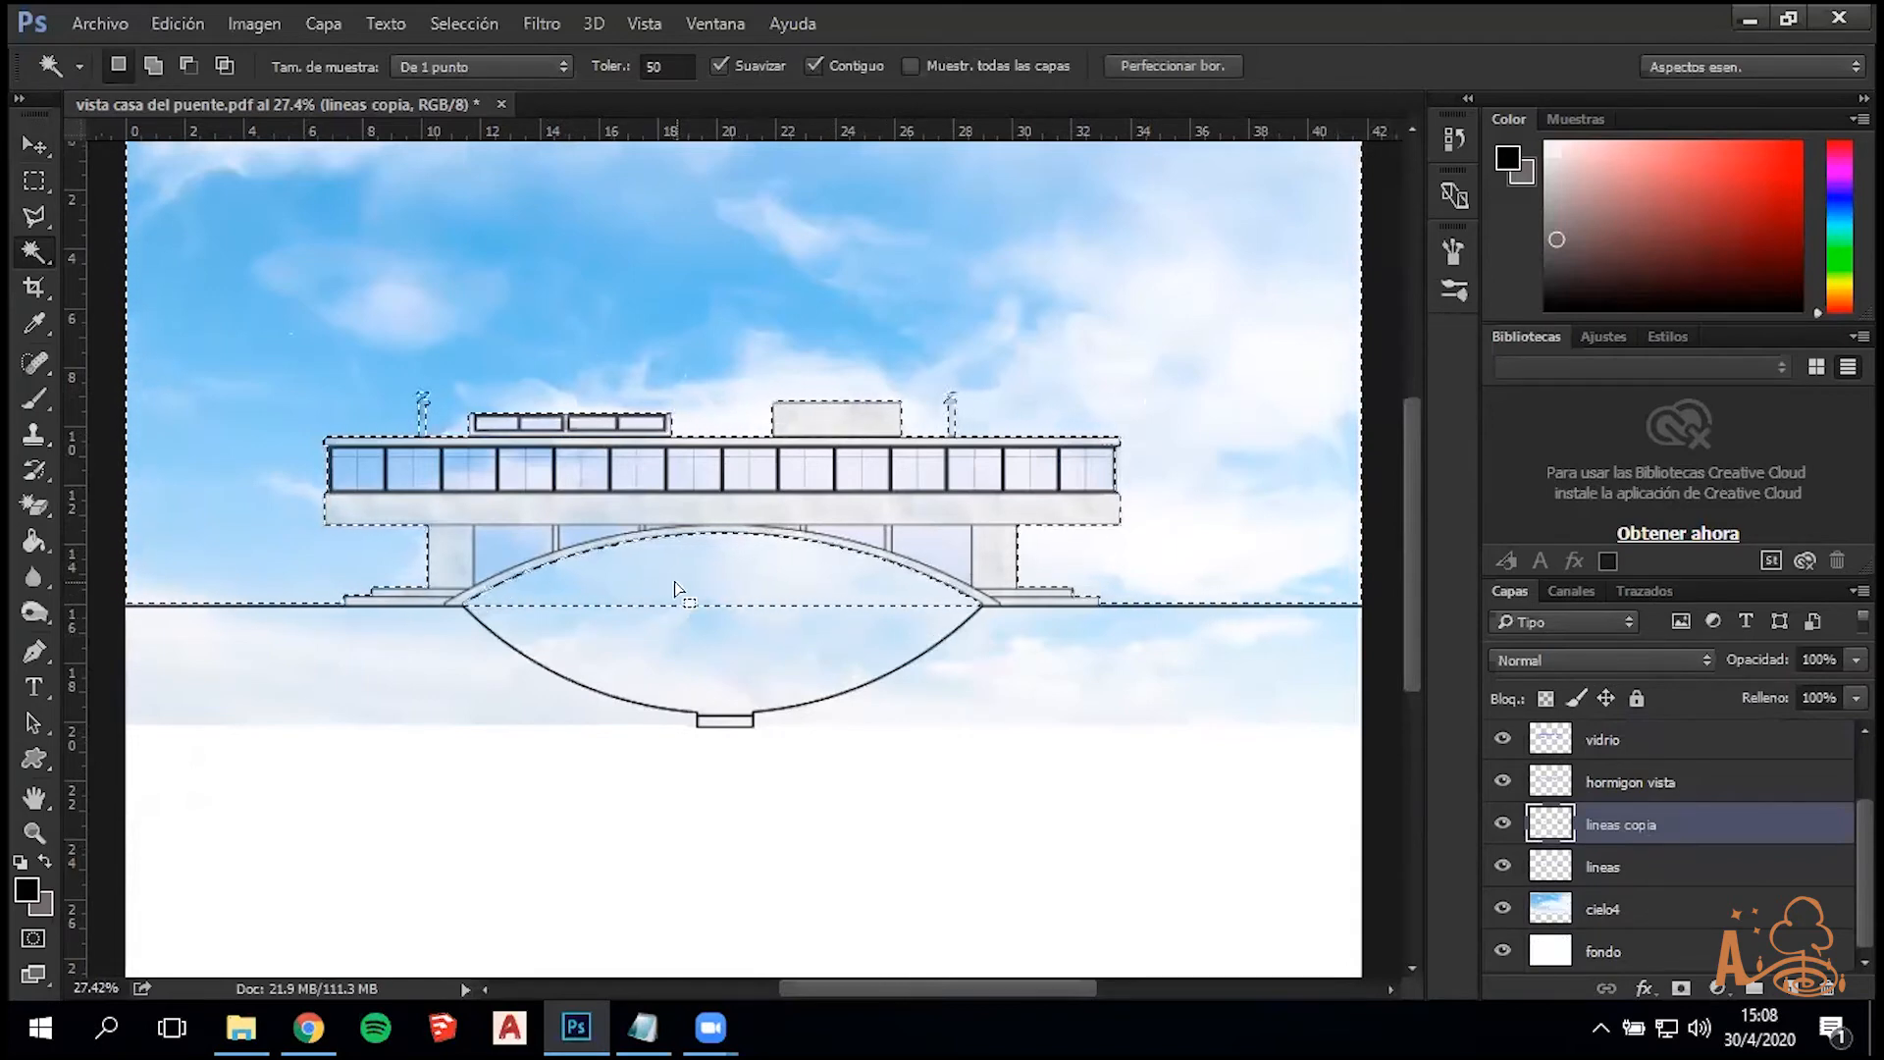
left_click(715, 637, "shift")
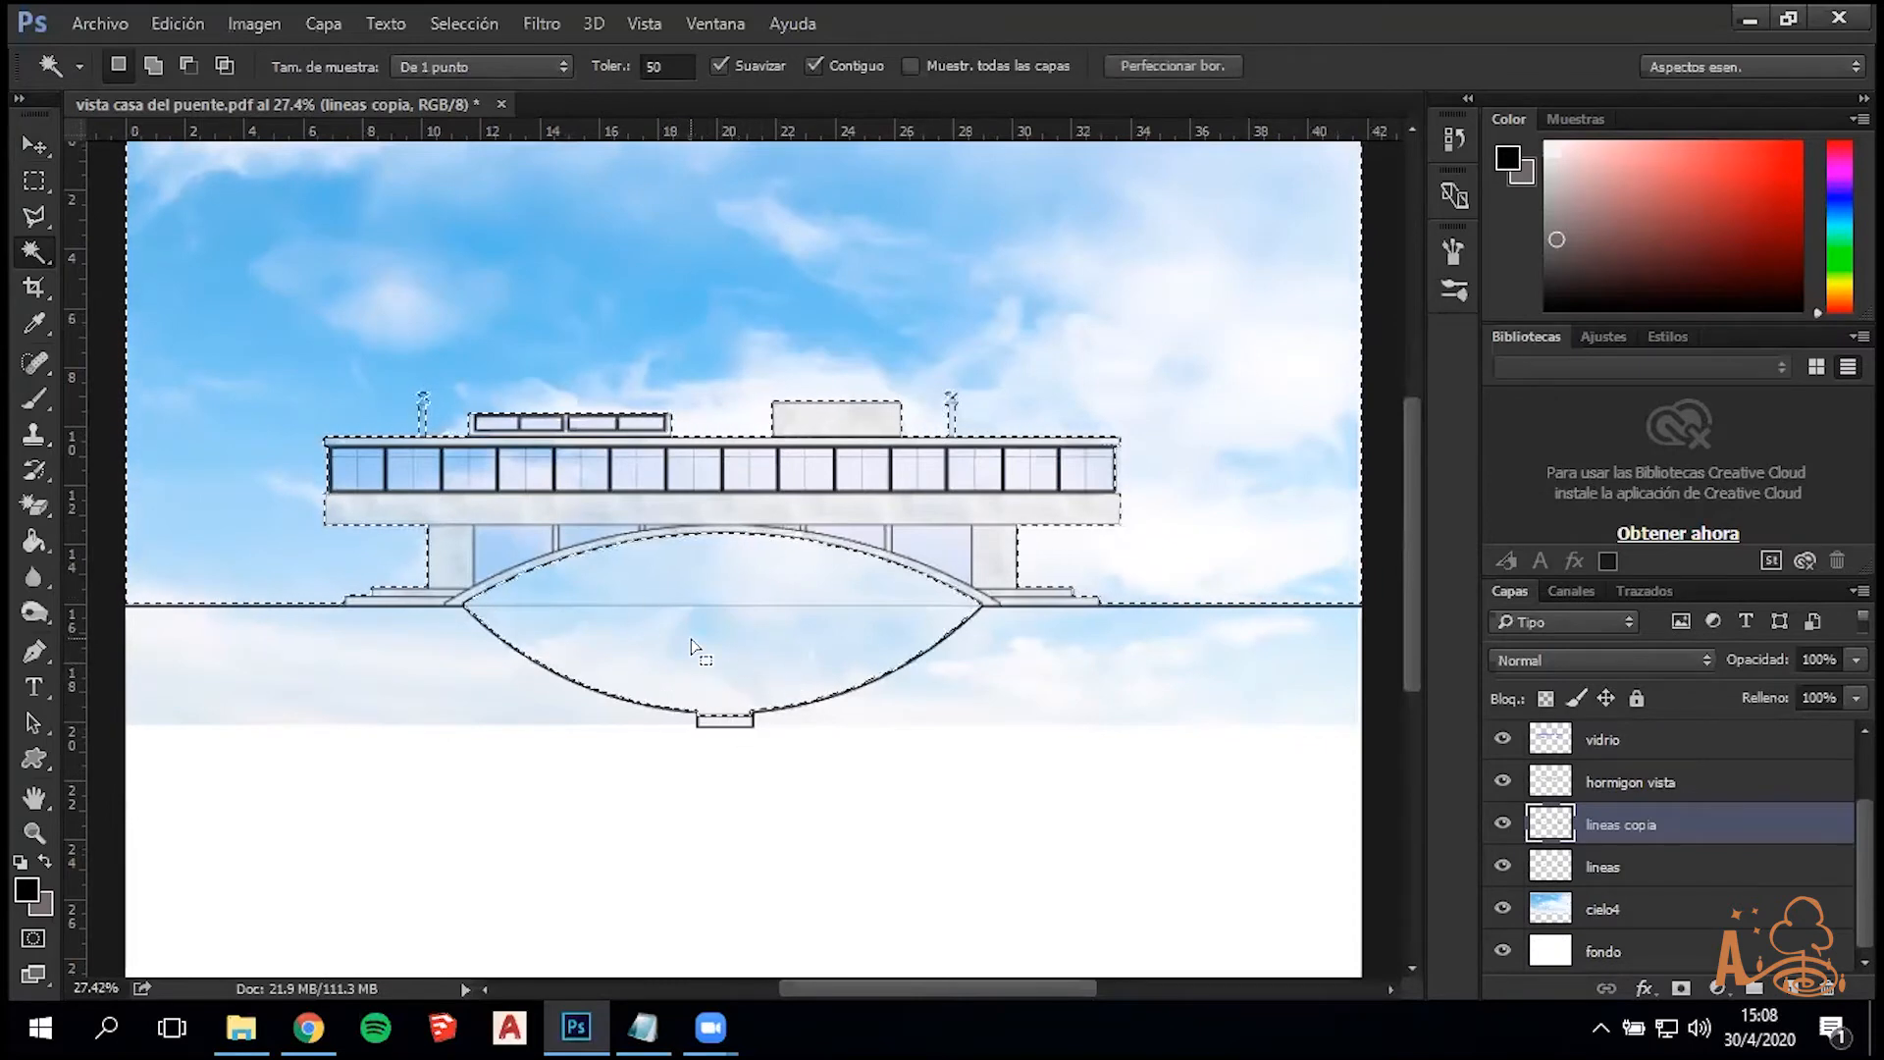
left_click(734, 642, "alt")
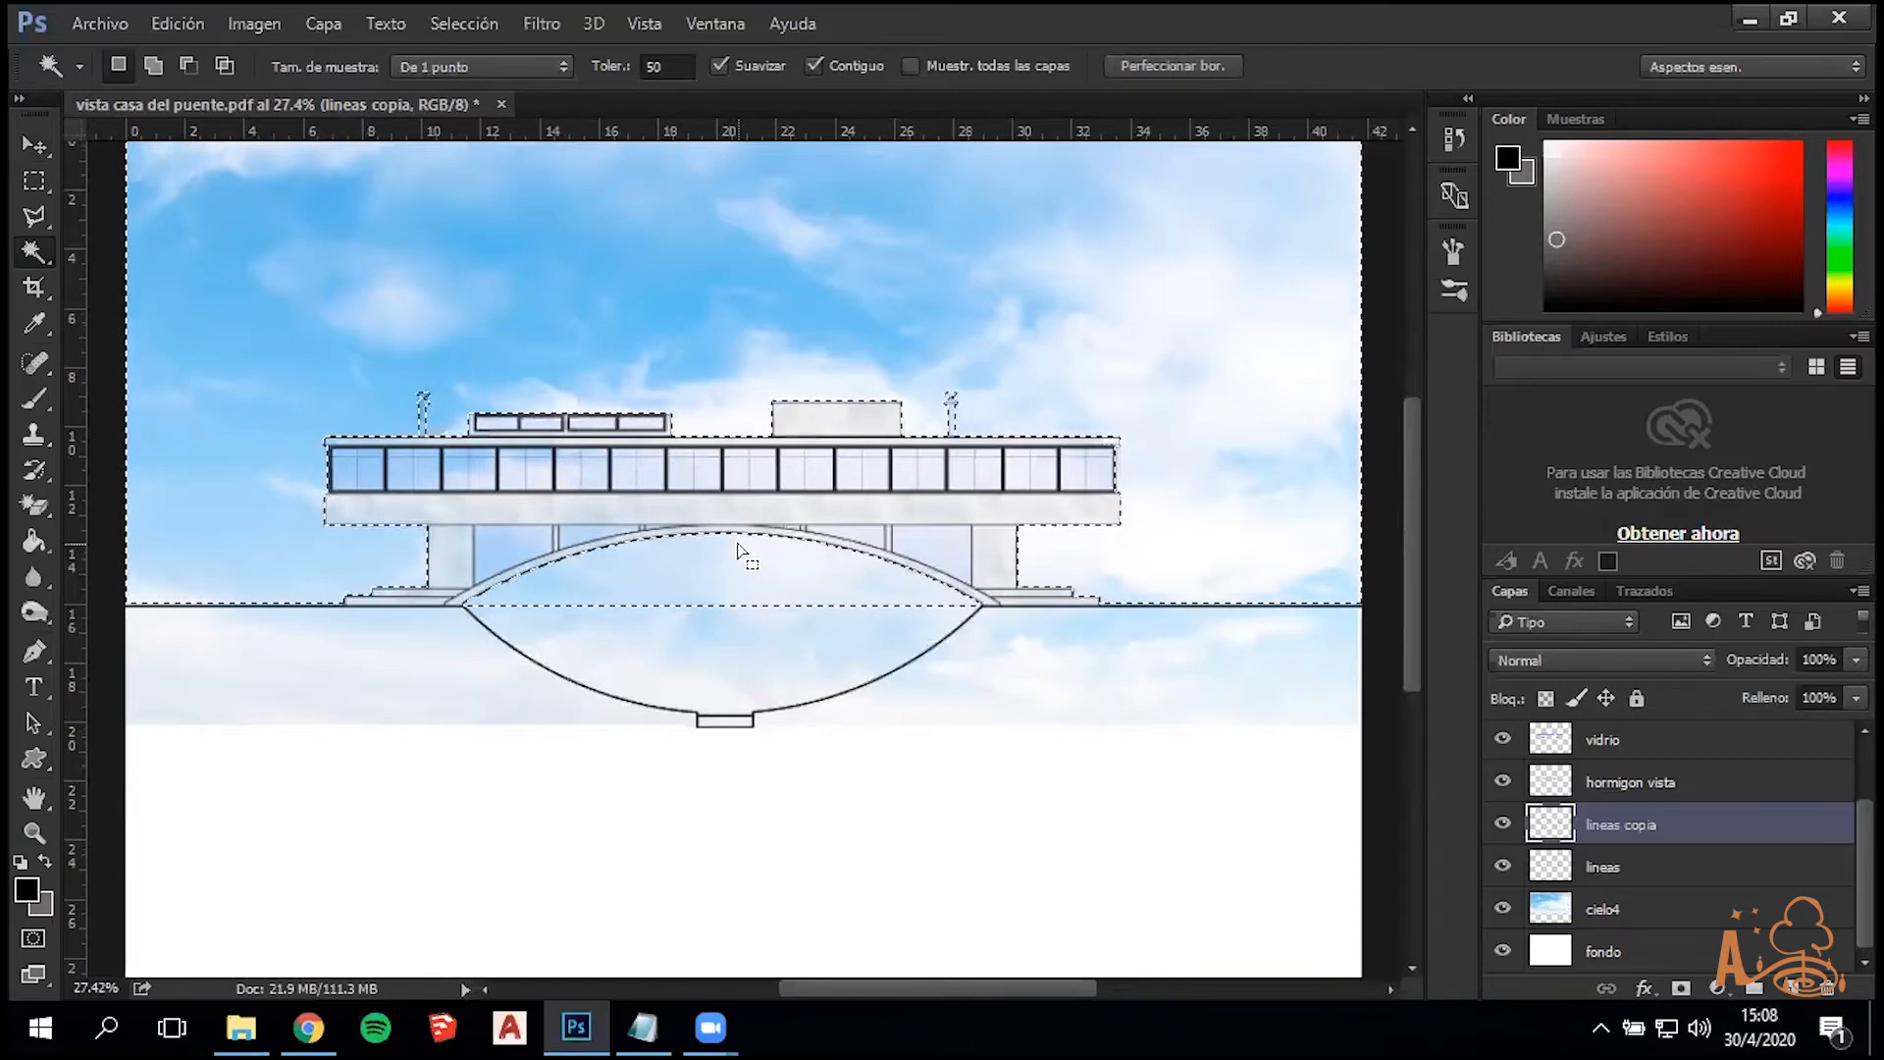
Invert the selection, clear that area from the cielo4 layer and deselect
left_click(34, 146)
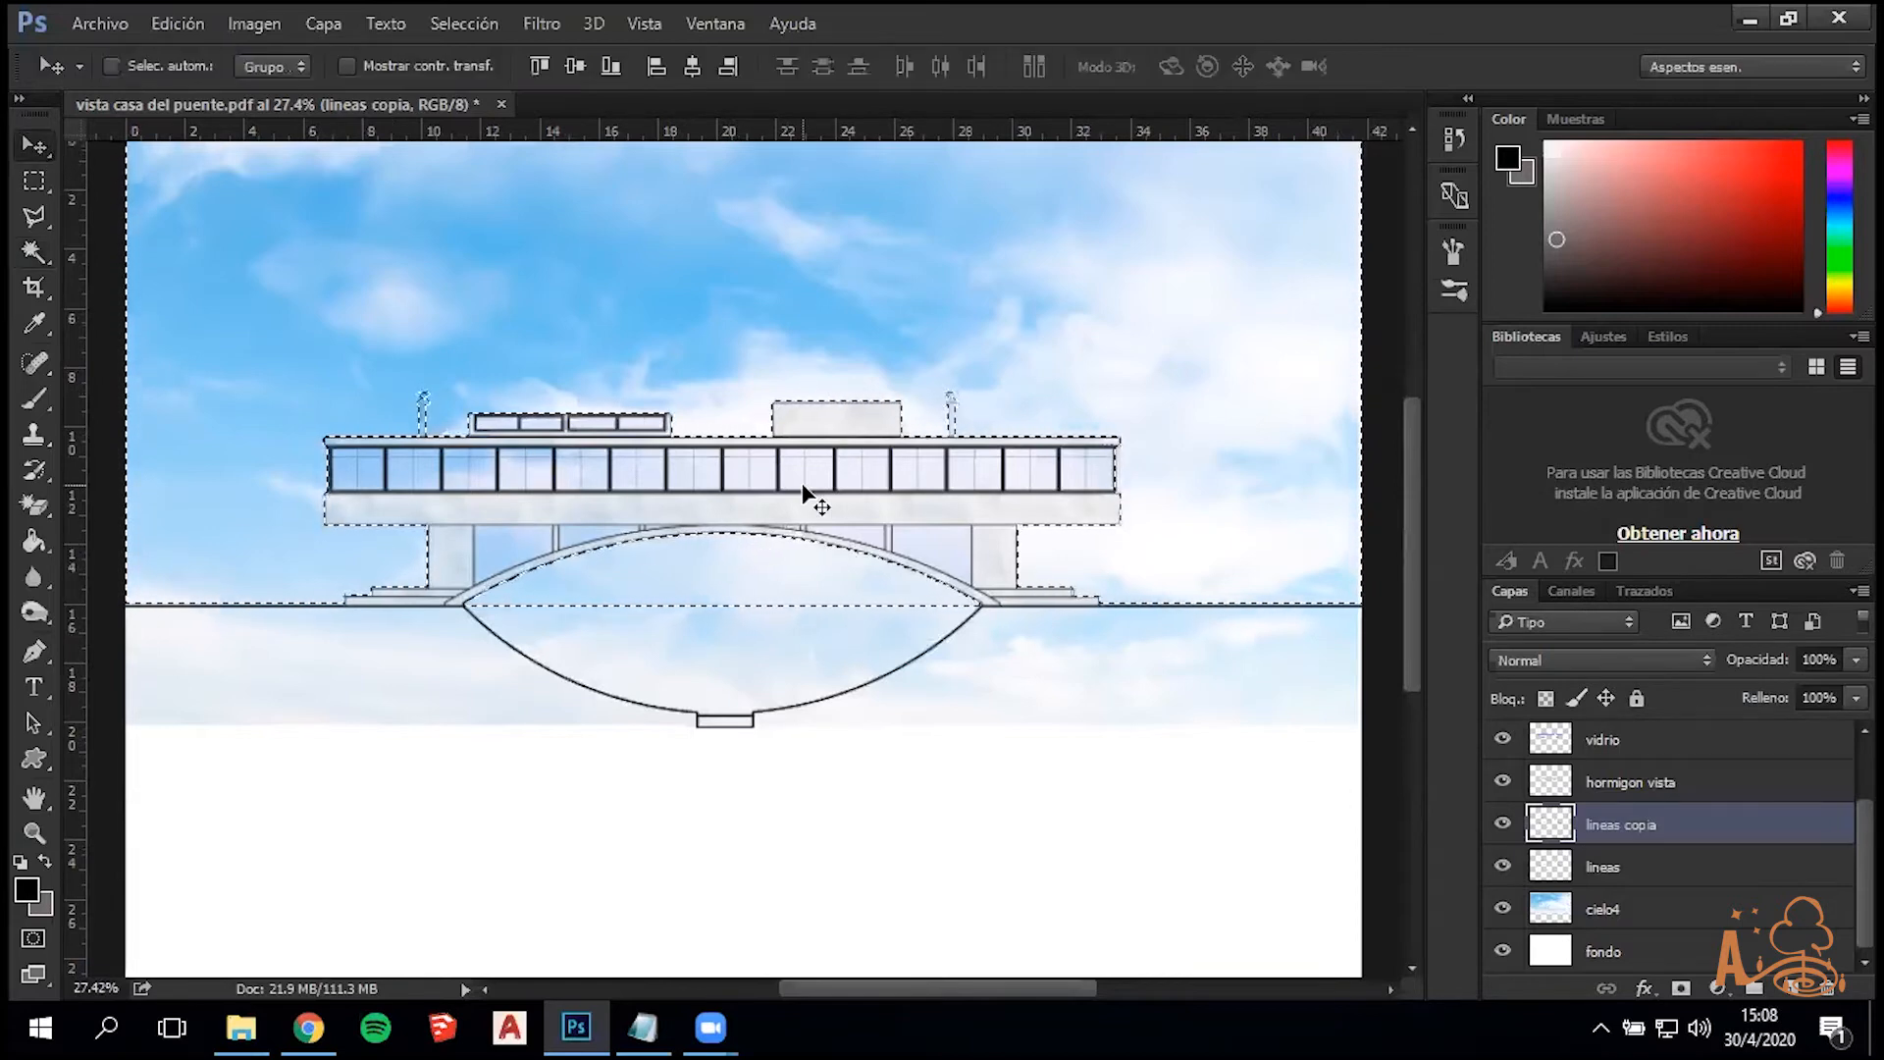
left_click(33, 180)
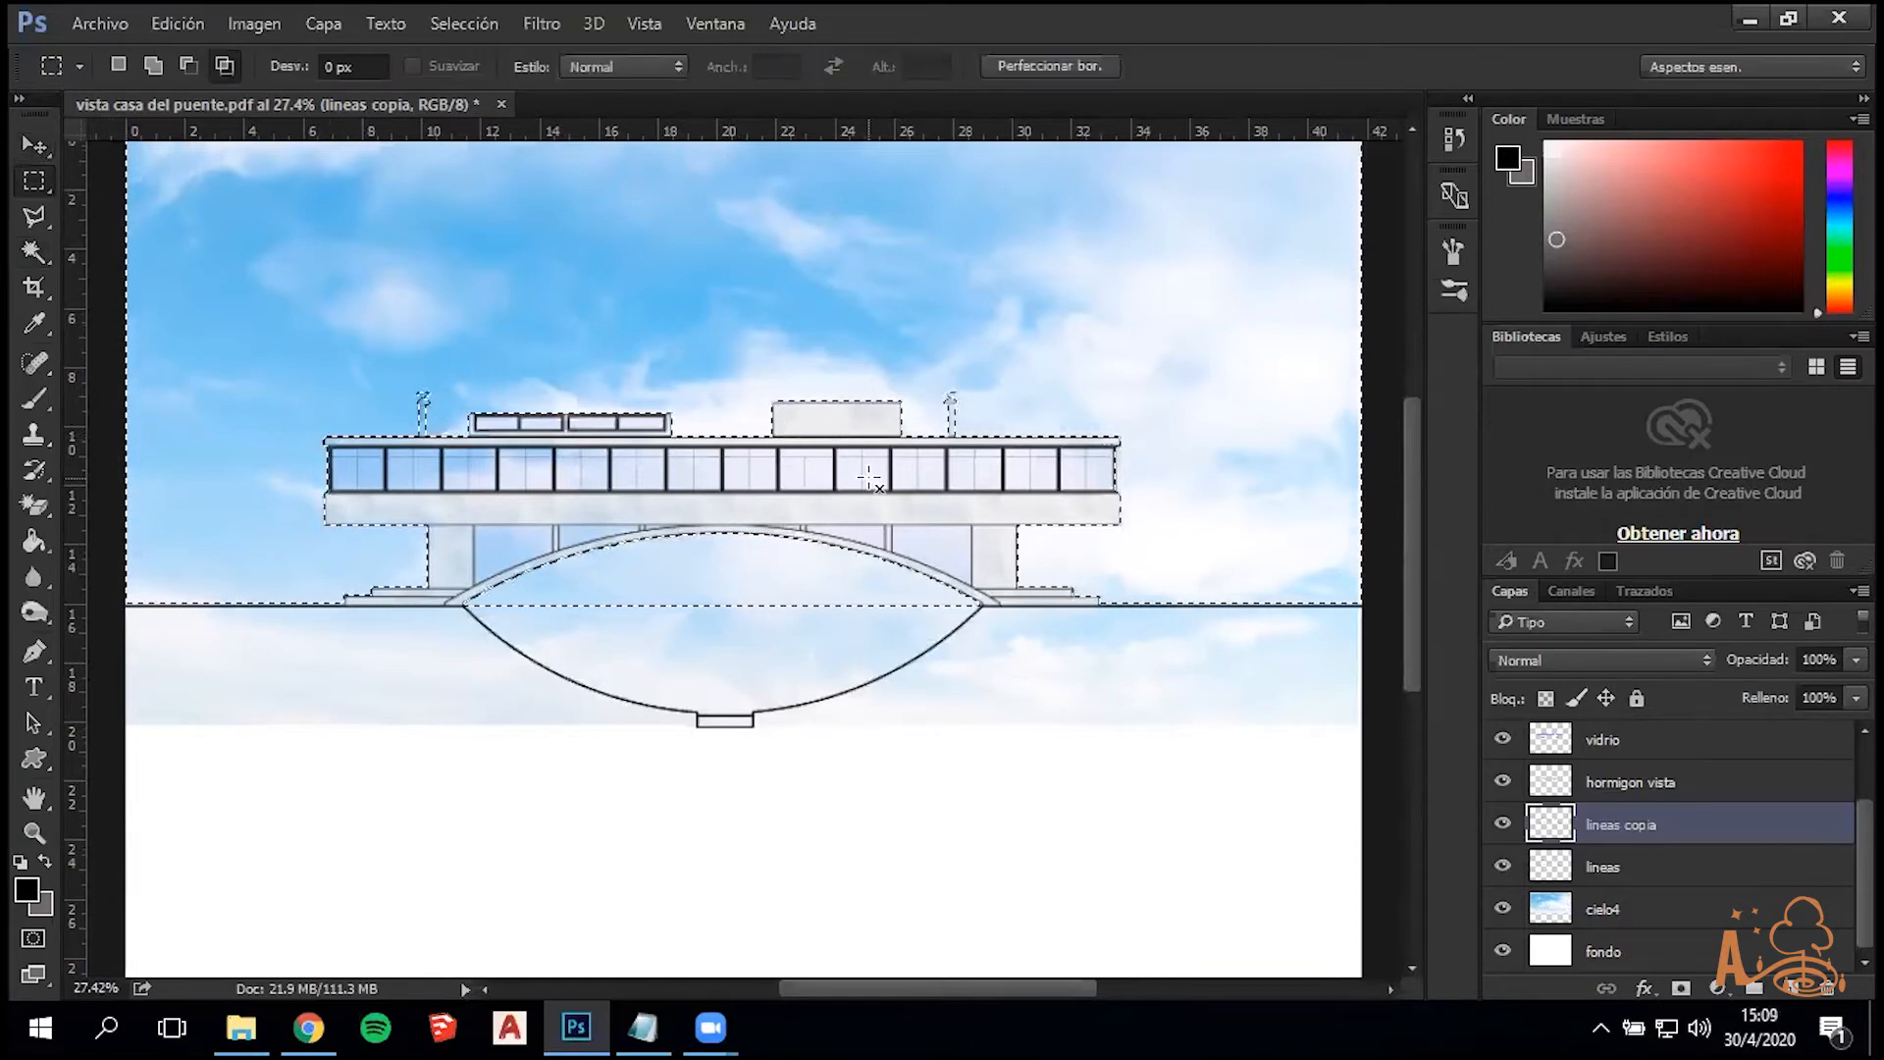
right_click(854, 424)
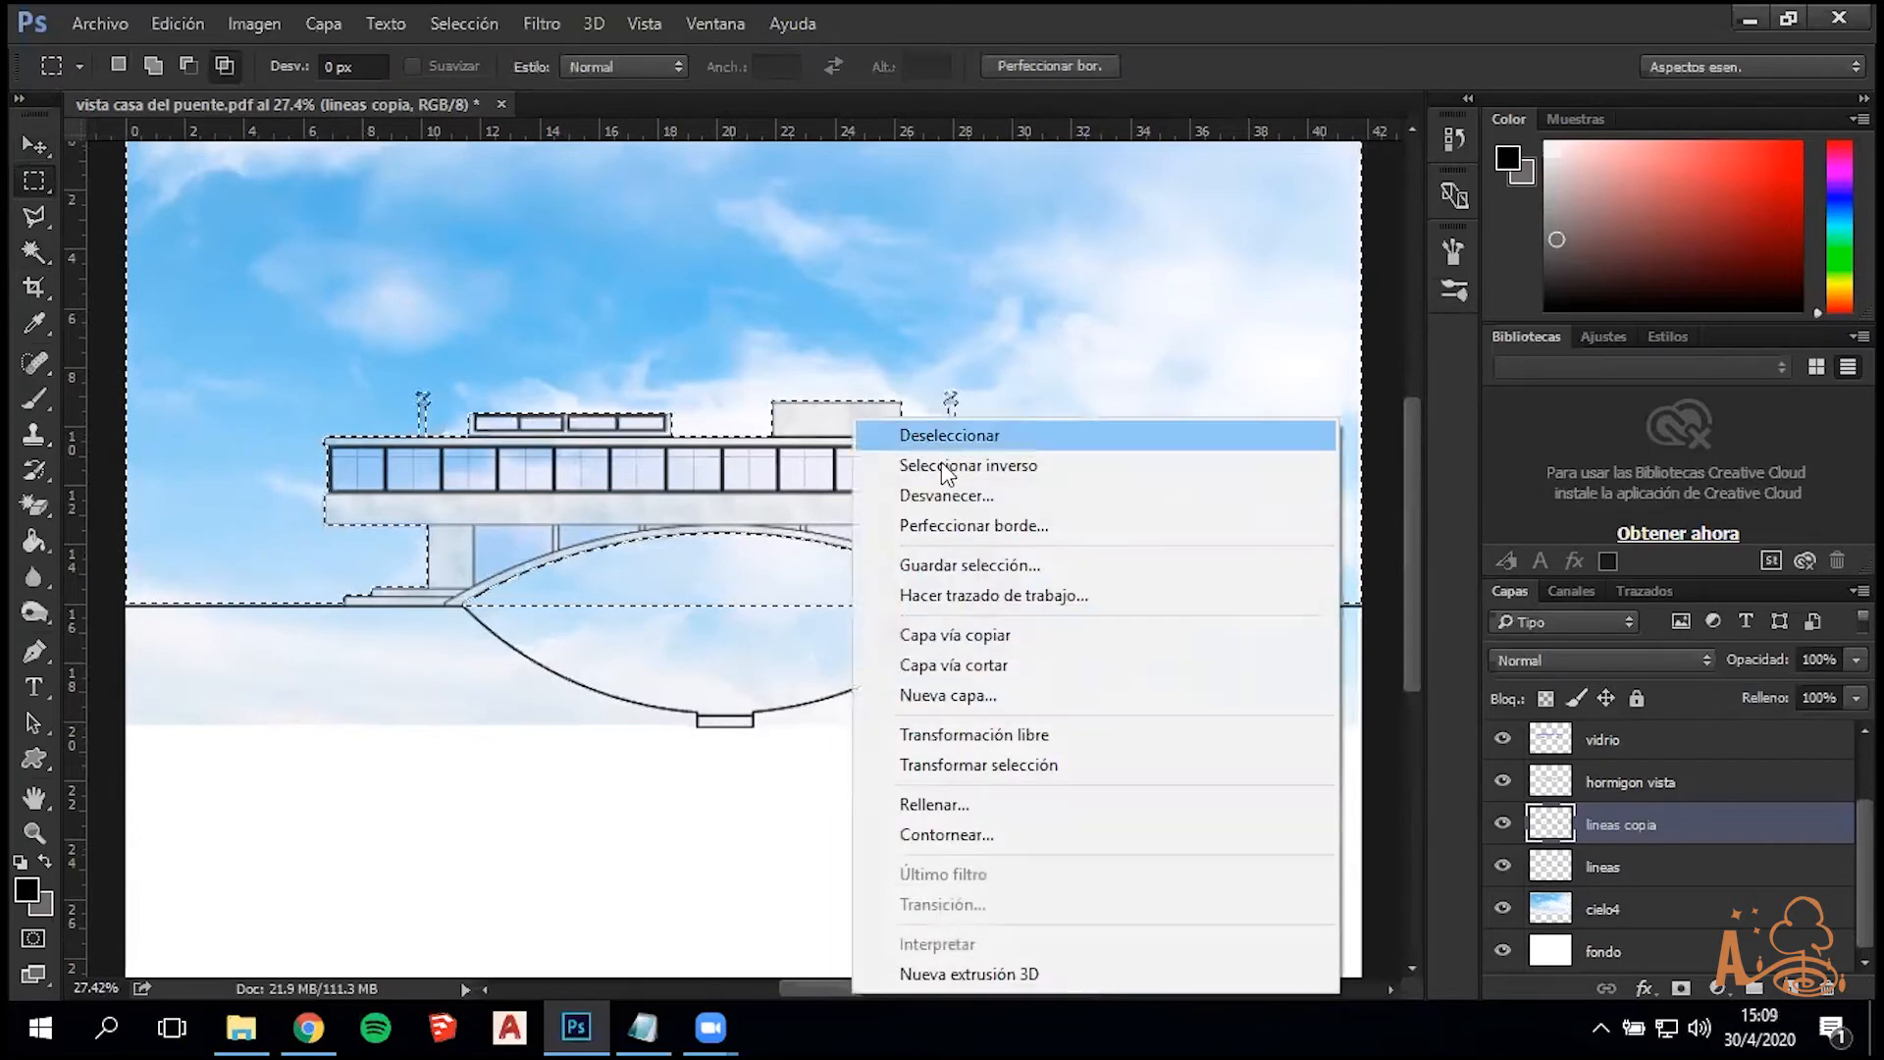
left_click(977, 467)
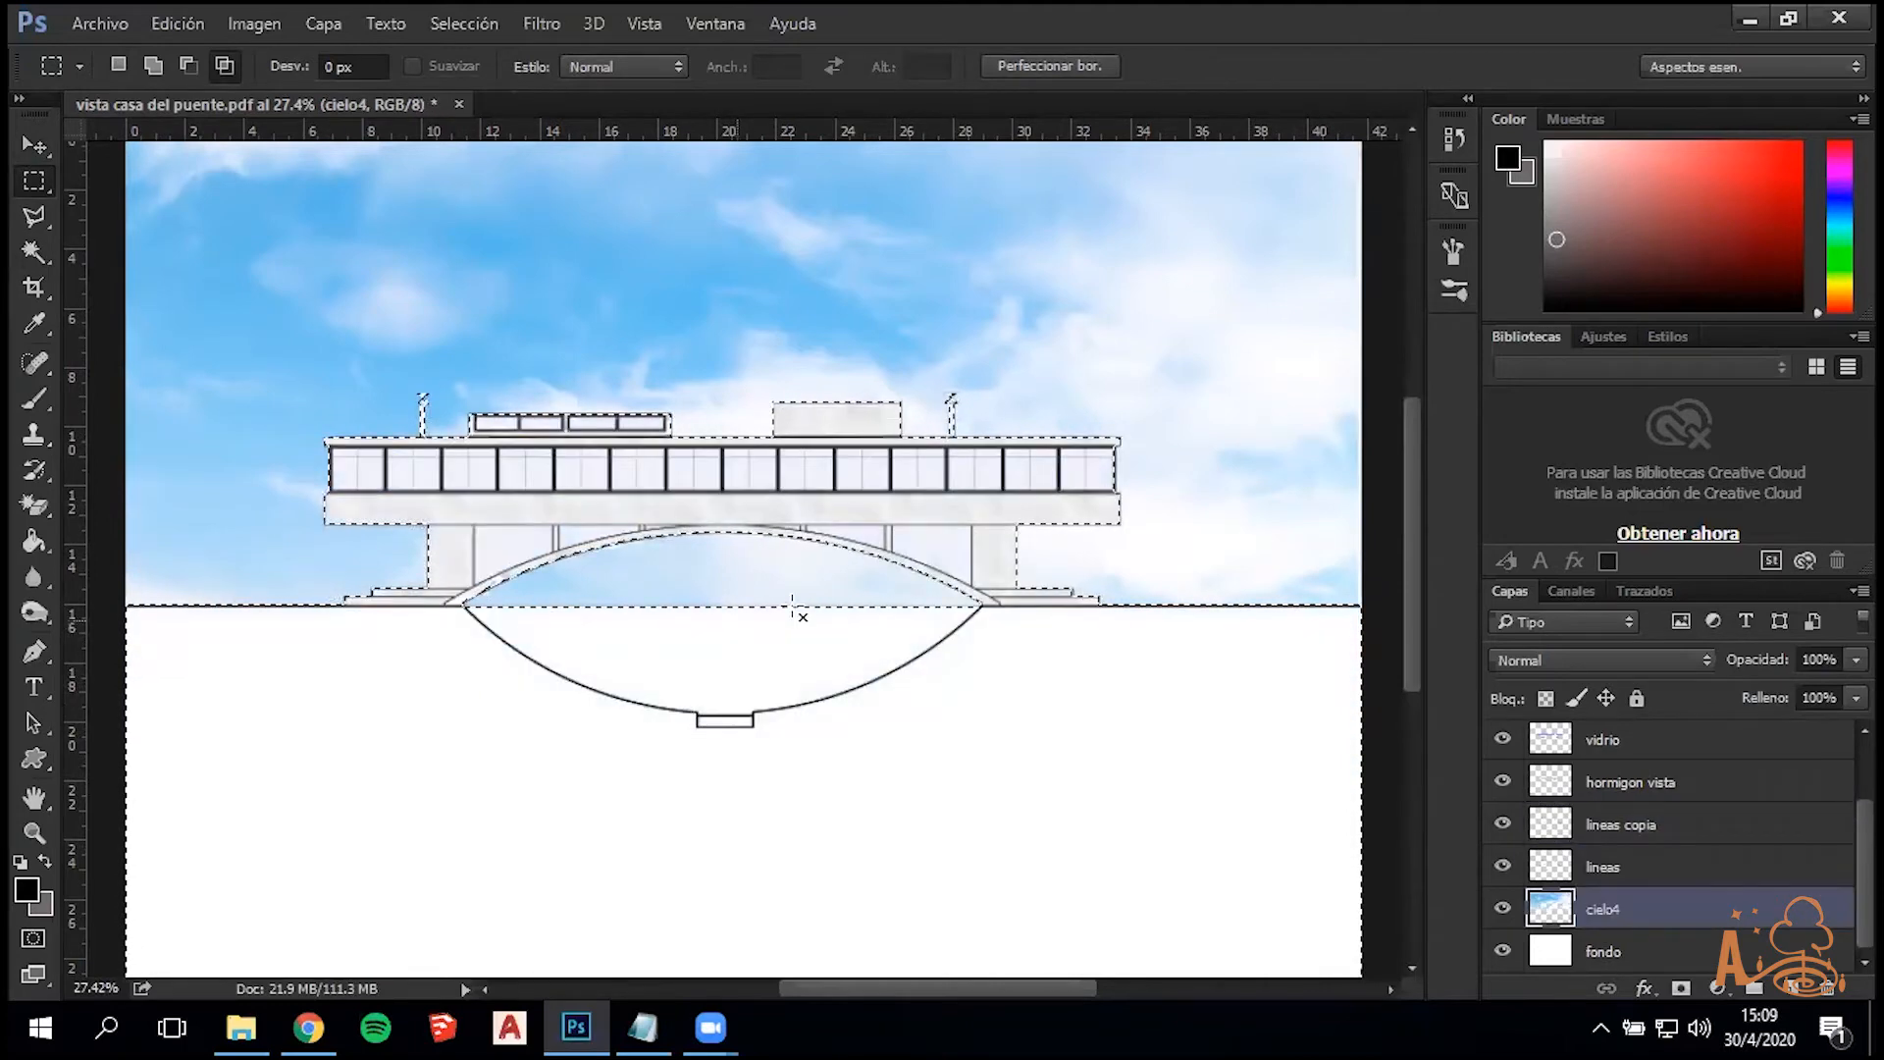
scroll(796, 616, "down", 4)
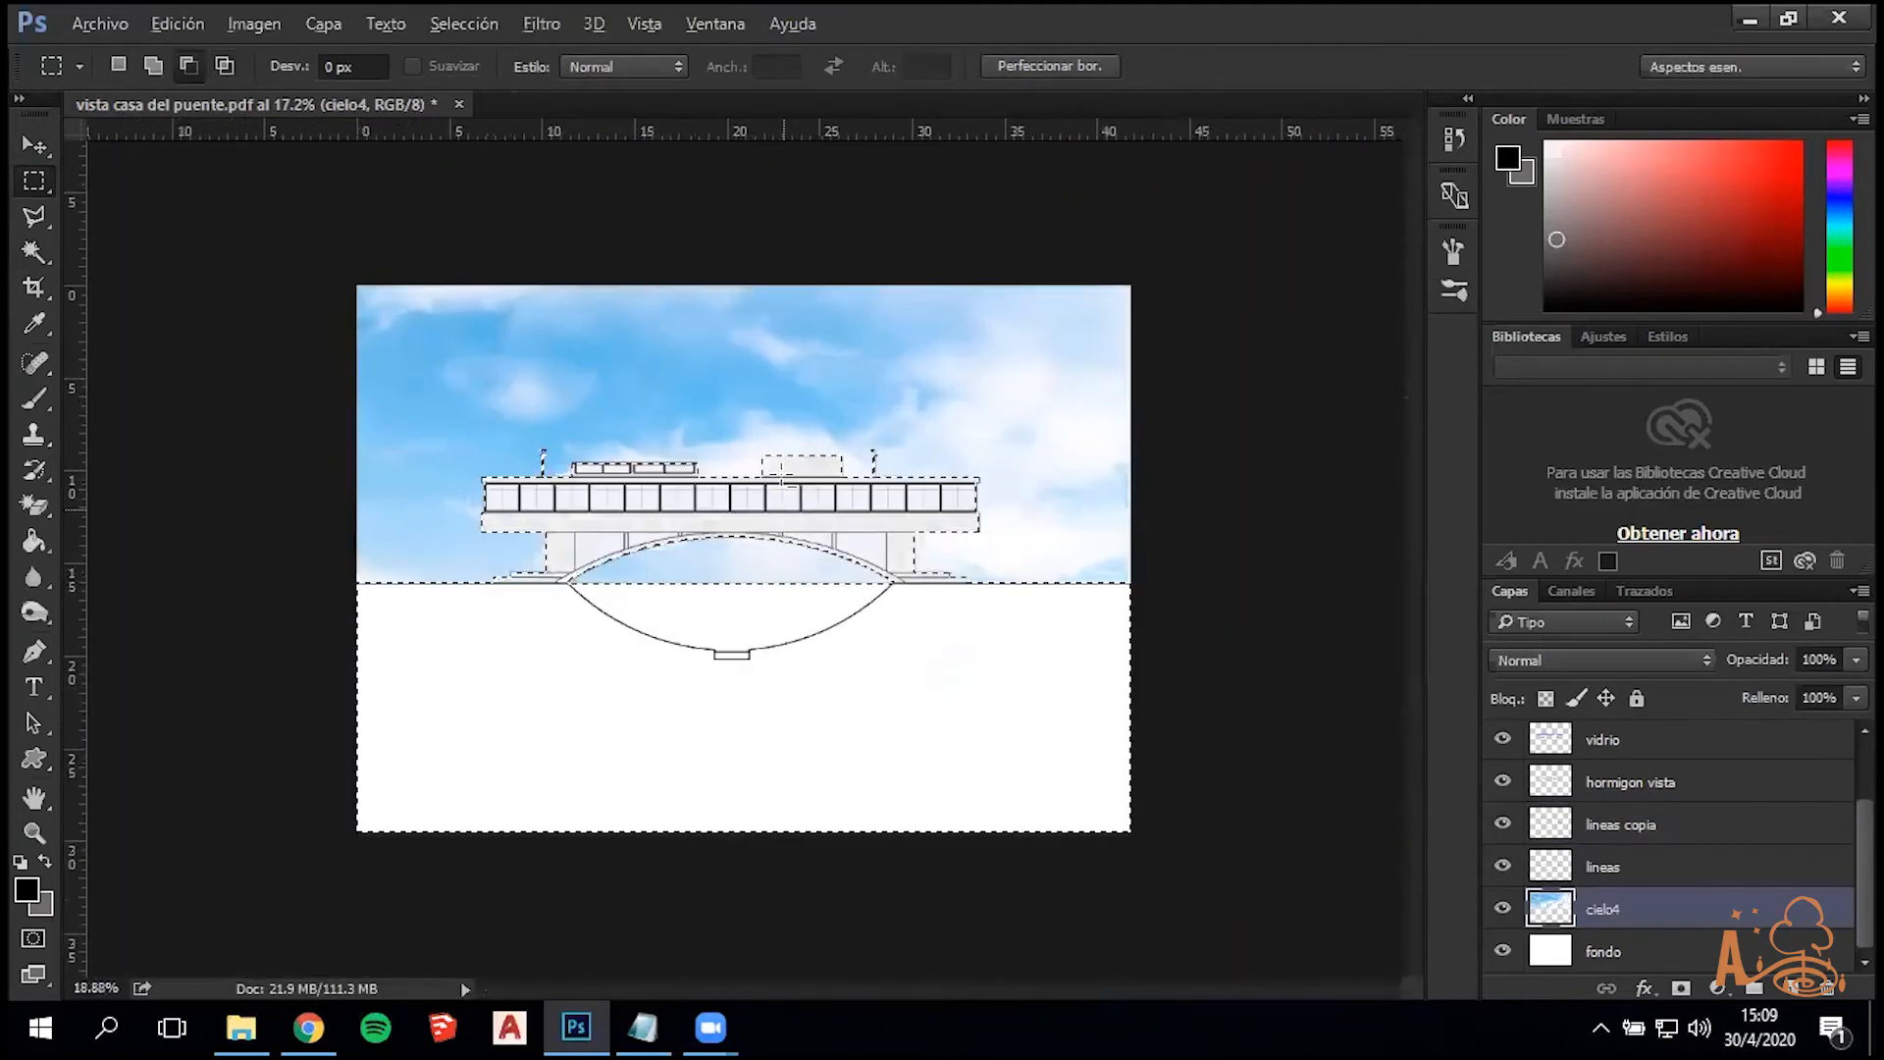
scroll(1186, 896, "up", 2)
key("ctrl+d")
scroll(731, 366, "up", 1)
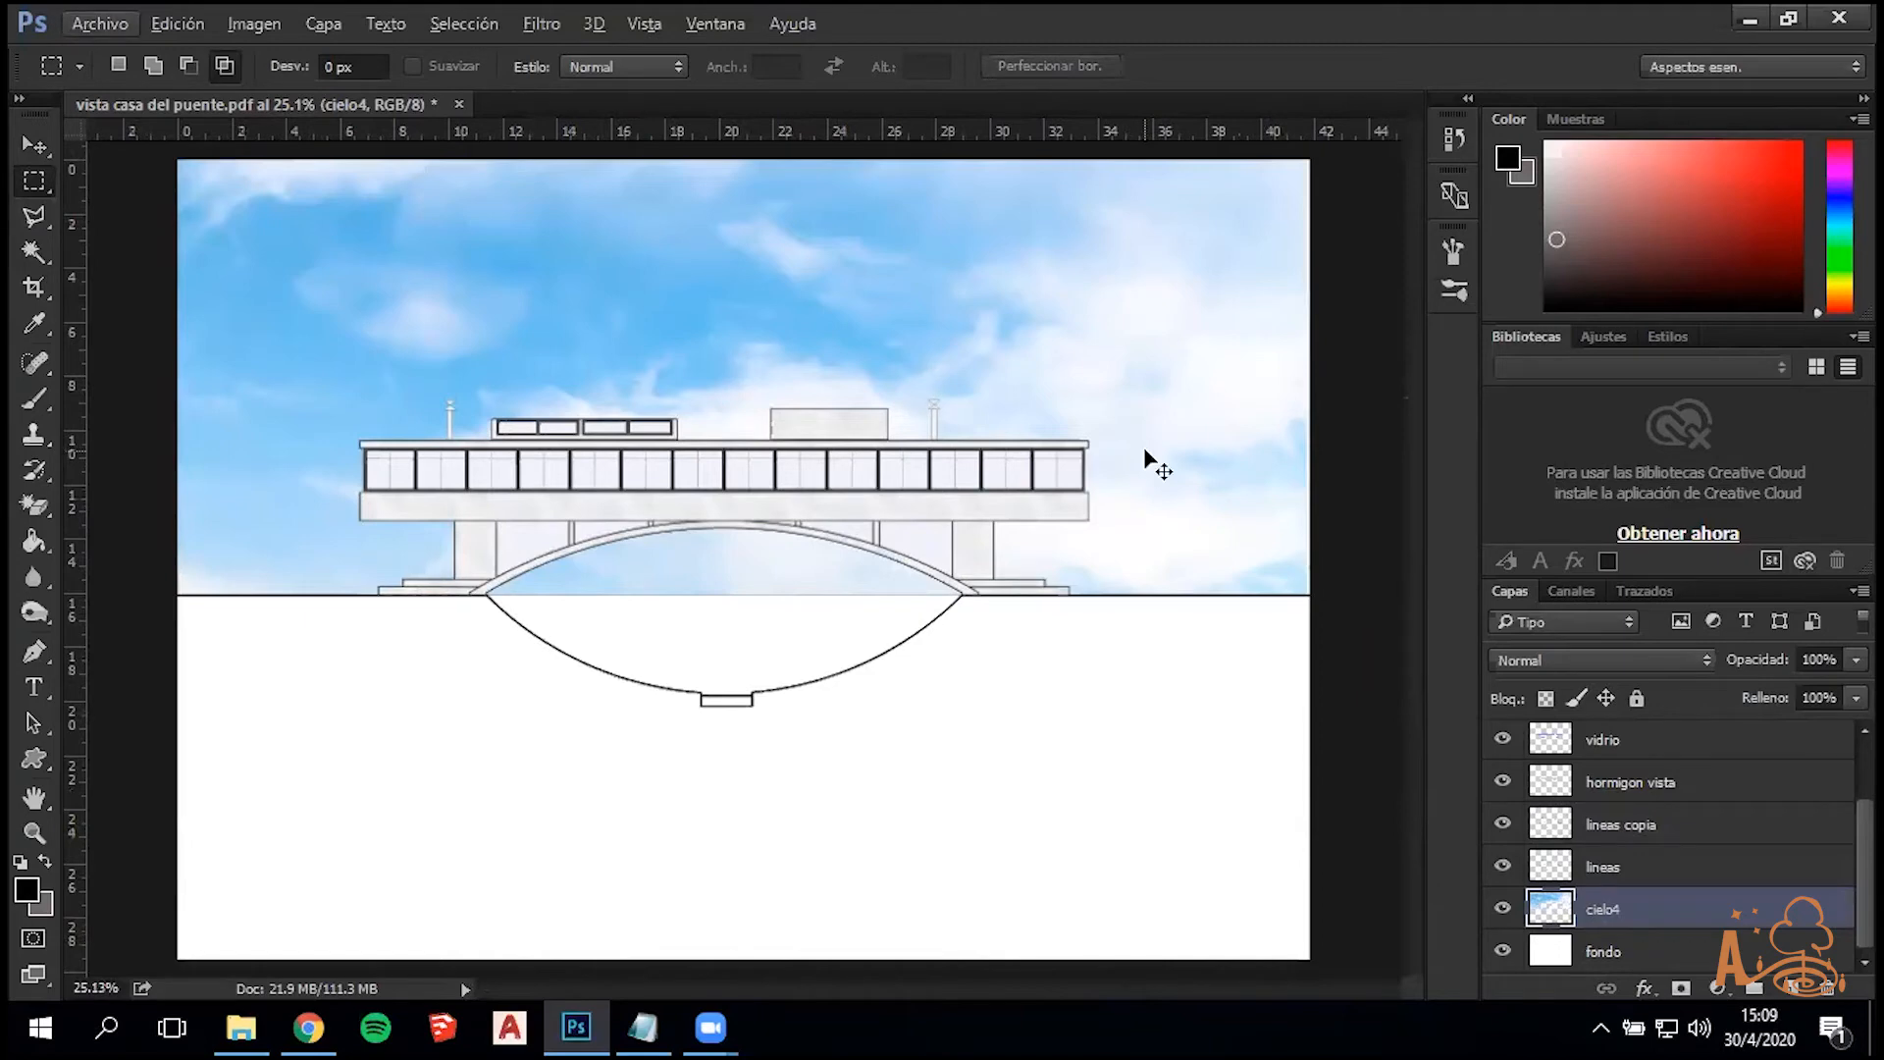
Apply Hue/Saturation to the cielo4 layer with saturation -66 and lightness +26
key("ctrl+u")
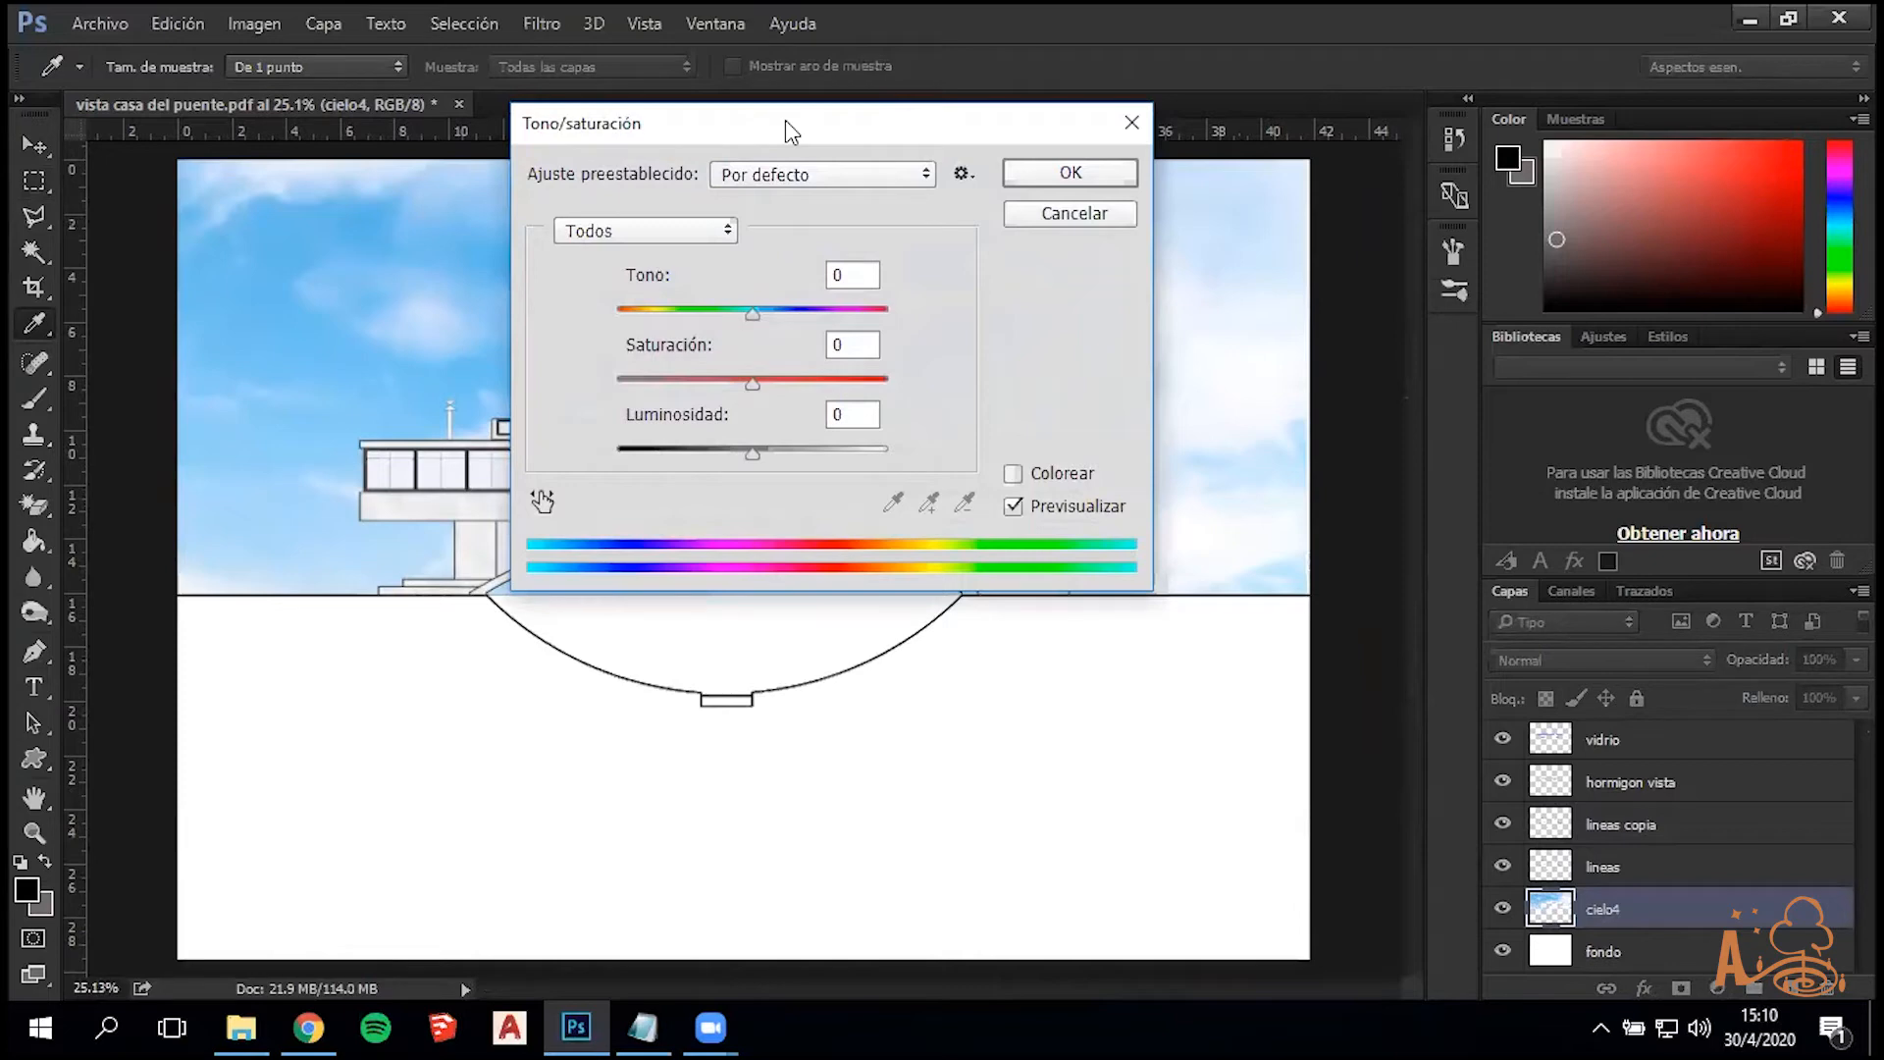
left_click_drag(785, 119, 754, 655)
left_click_drag(716, 918, 628, 910)
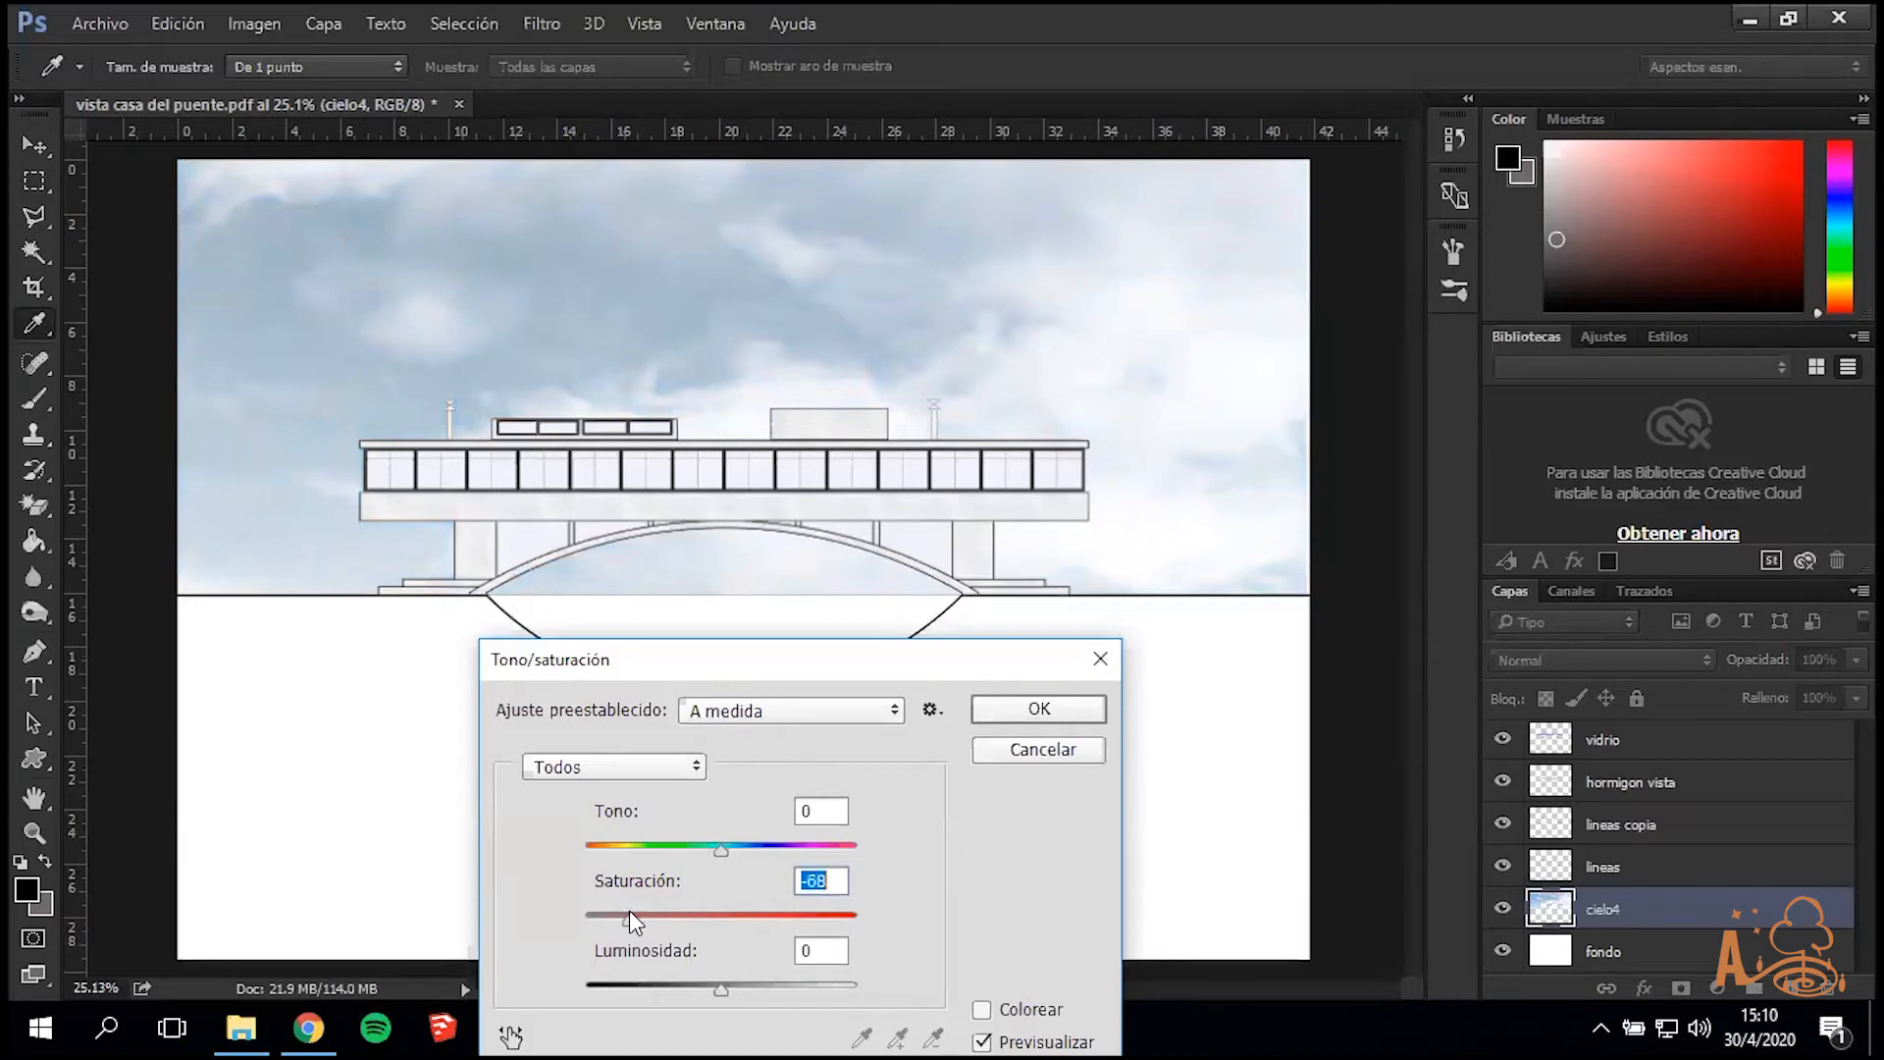
mouse_move(628, 915)
left_mouse_down()
mouse_move(604, 915)
mouse_move(643, 919)
left_mouse_up()
left_click_drag(733, 985, 757, 979)
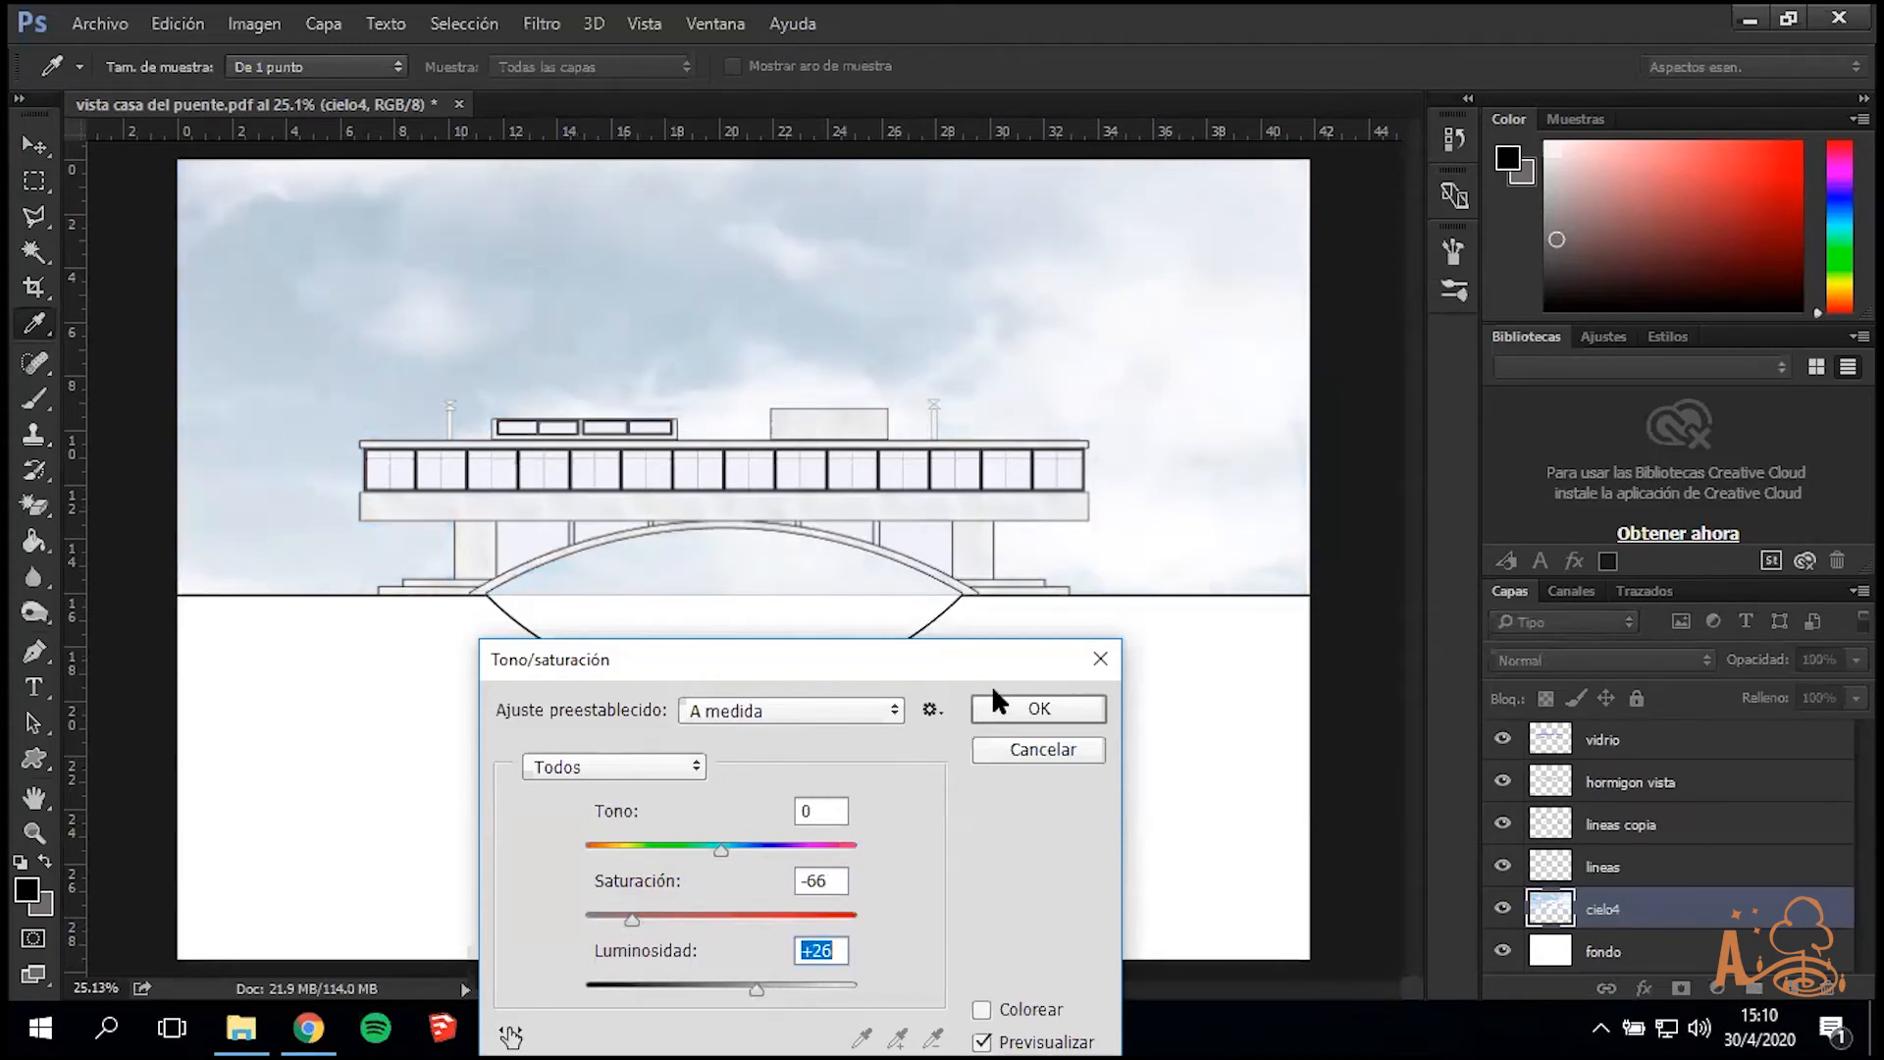
left_click(997, 708)
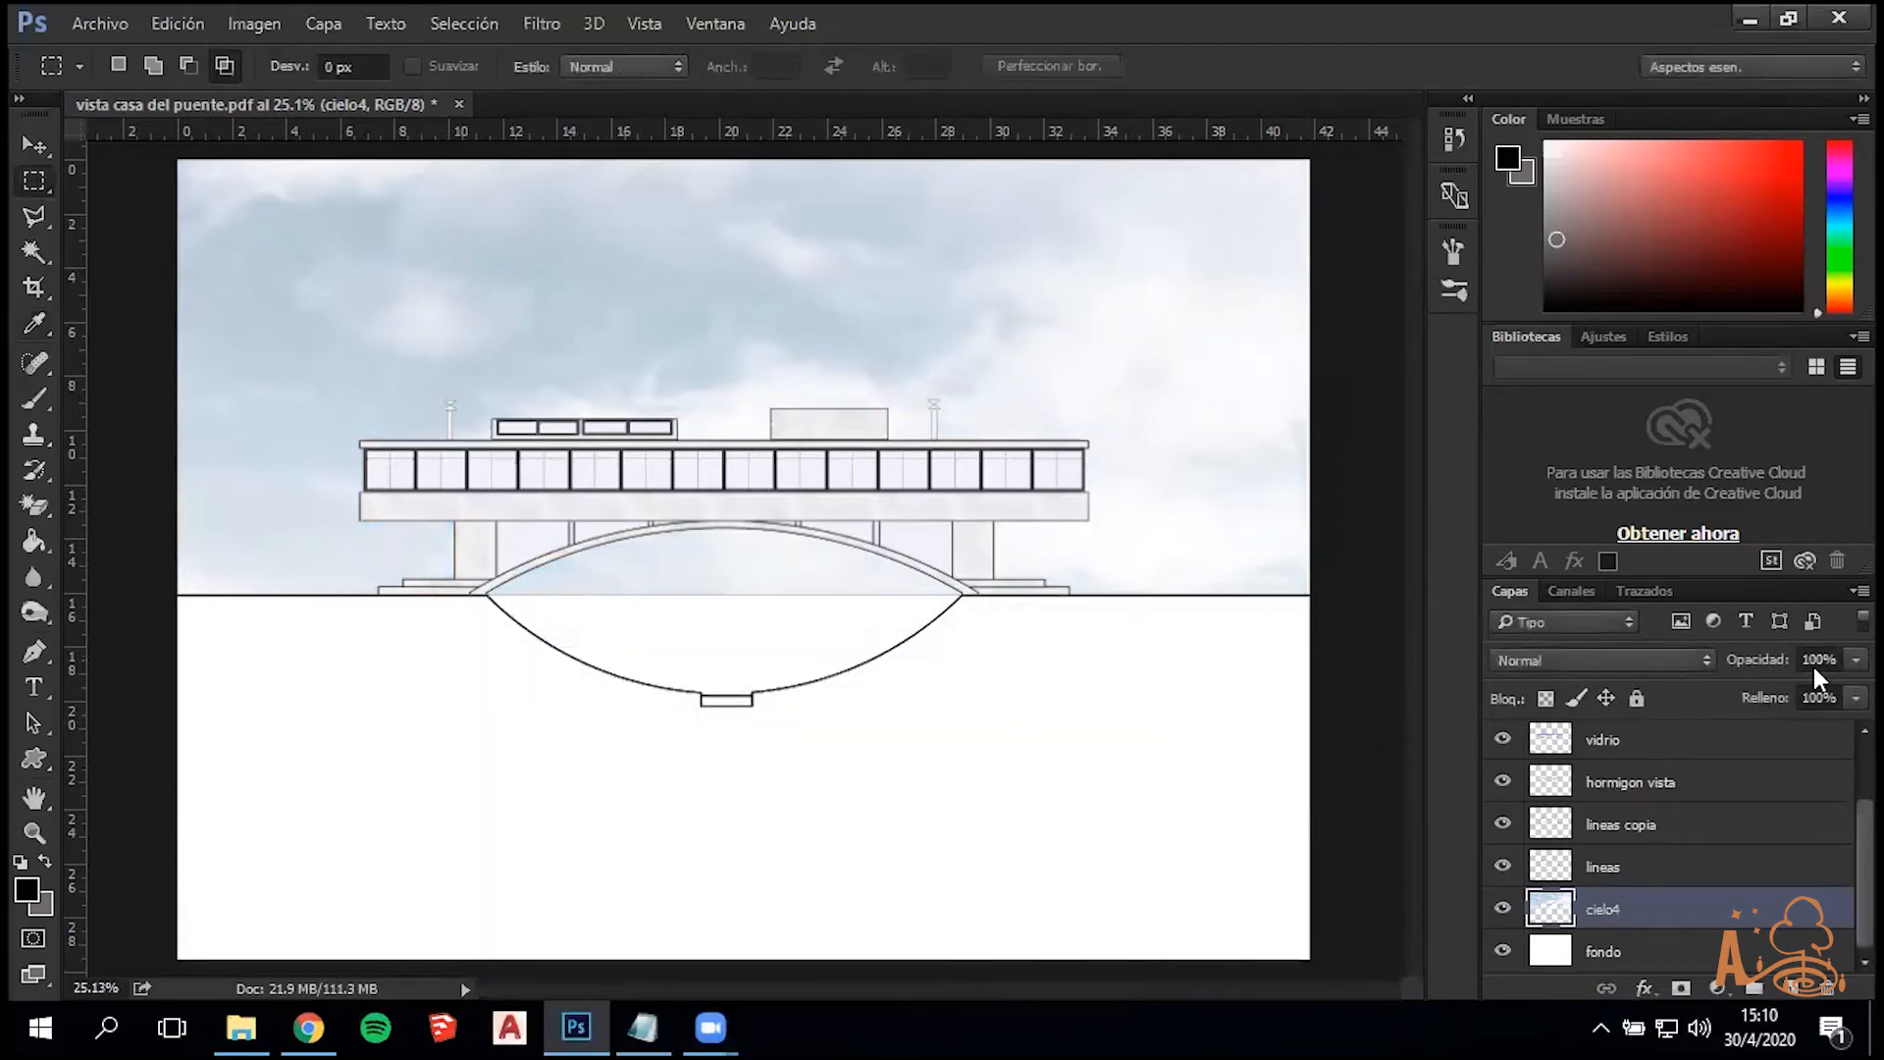
Fade the cielo4 sky layer by lowering its opacity
left_click(1855, 660)
left_click(1786, 689)
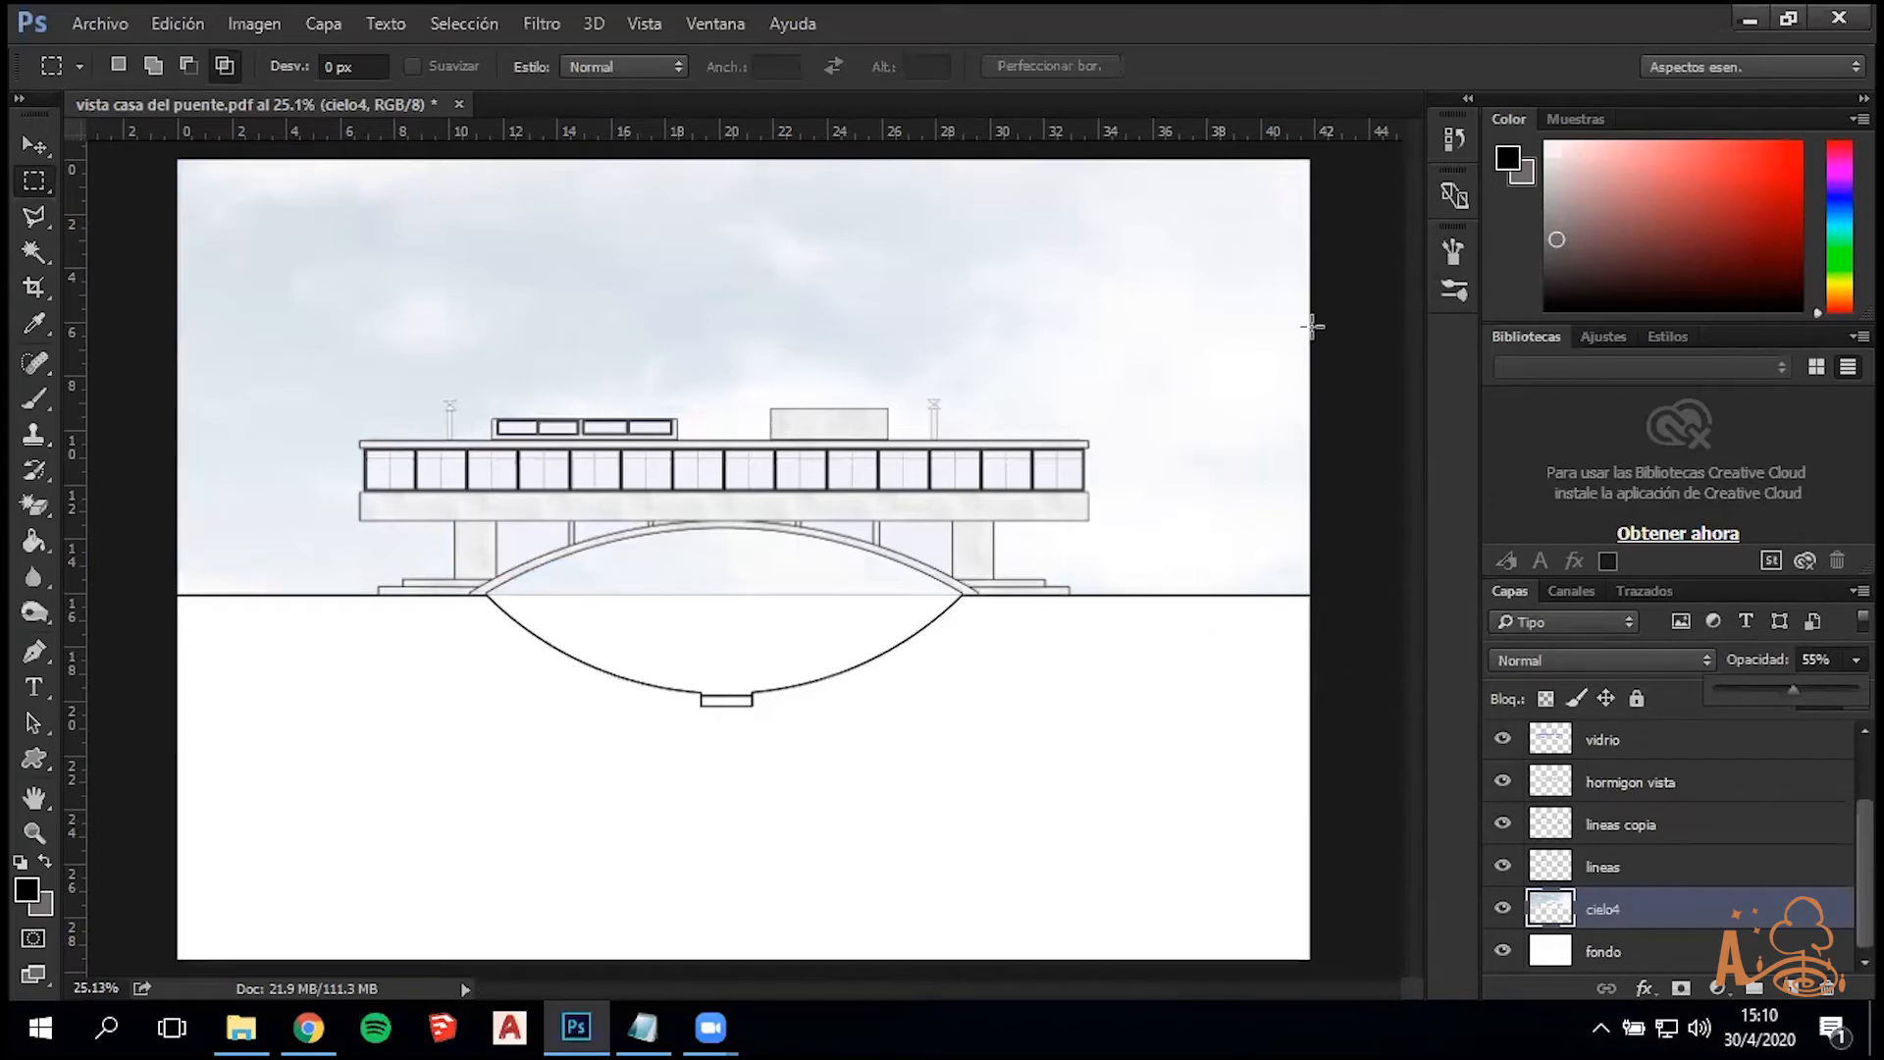
left_click_drag(1781, 691, 1767, 690)
key("b")
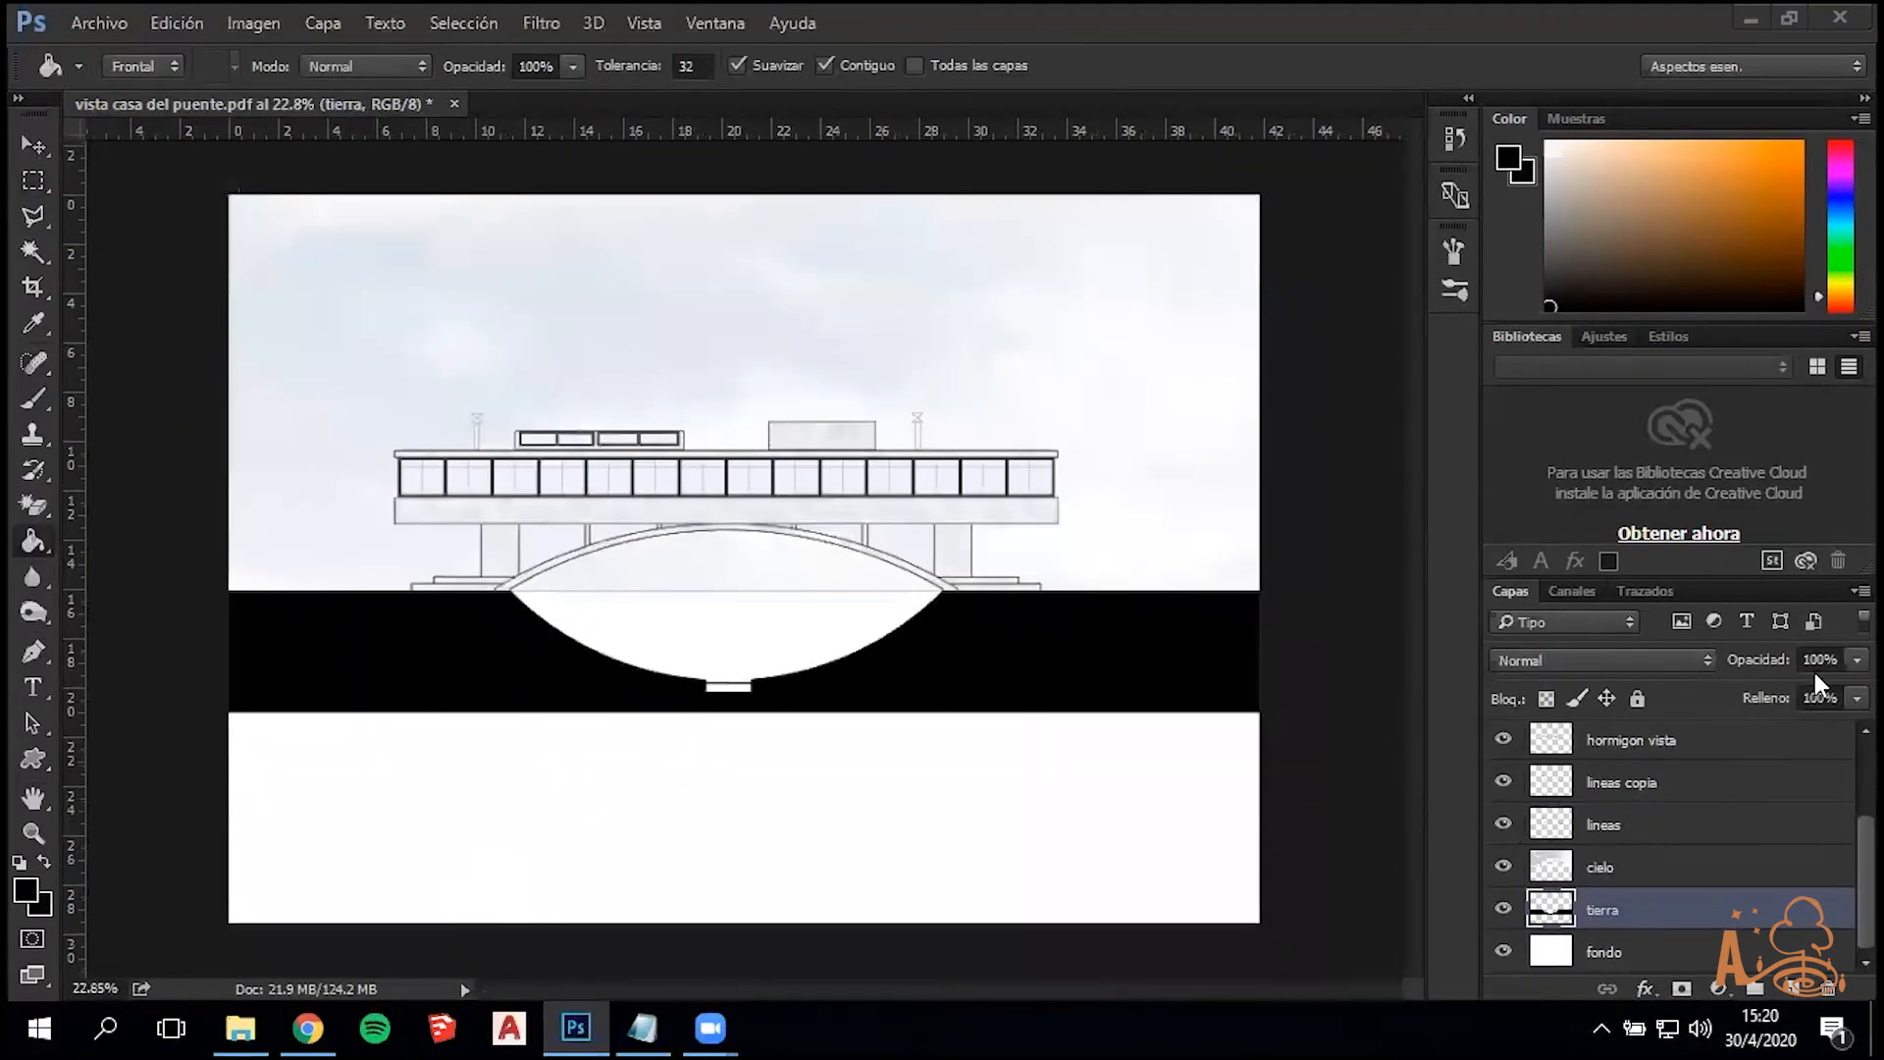
Set the opacity of the tierra layer to 50%
left_click(1856, 698)
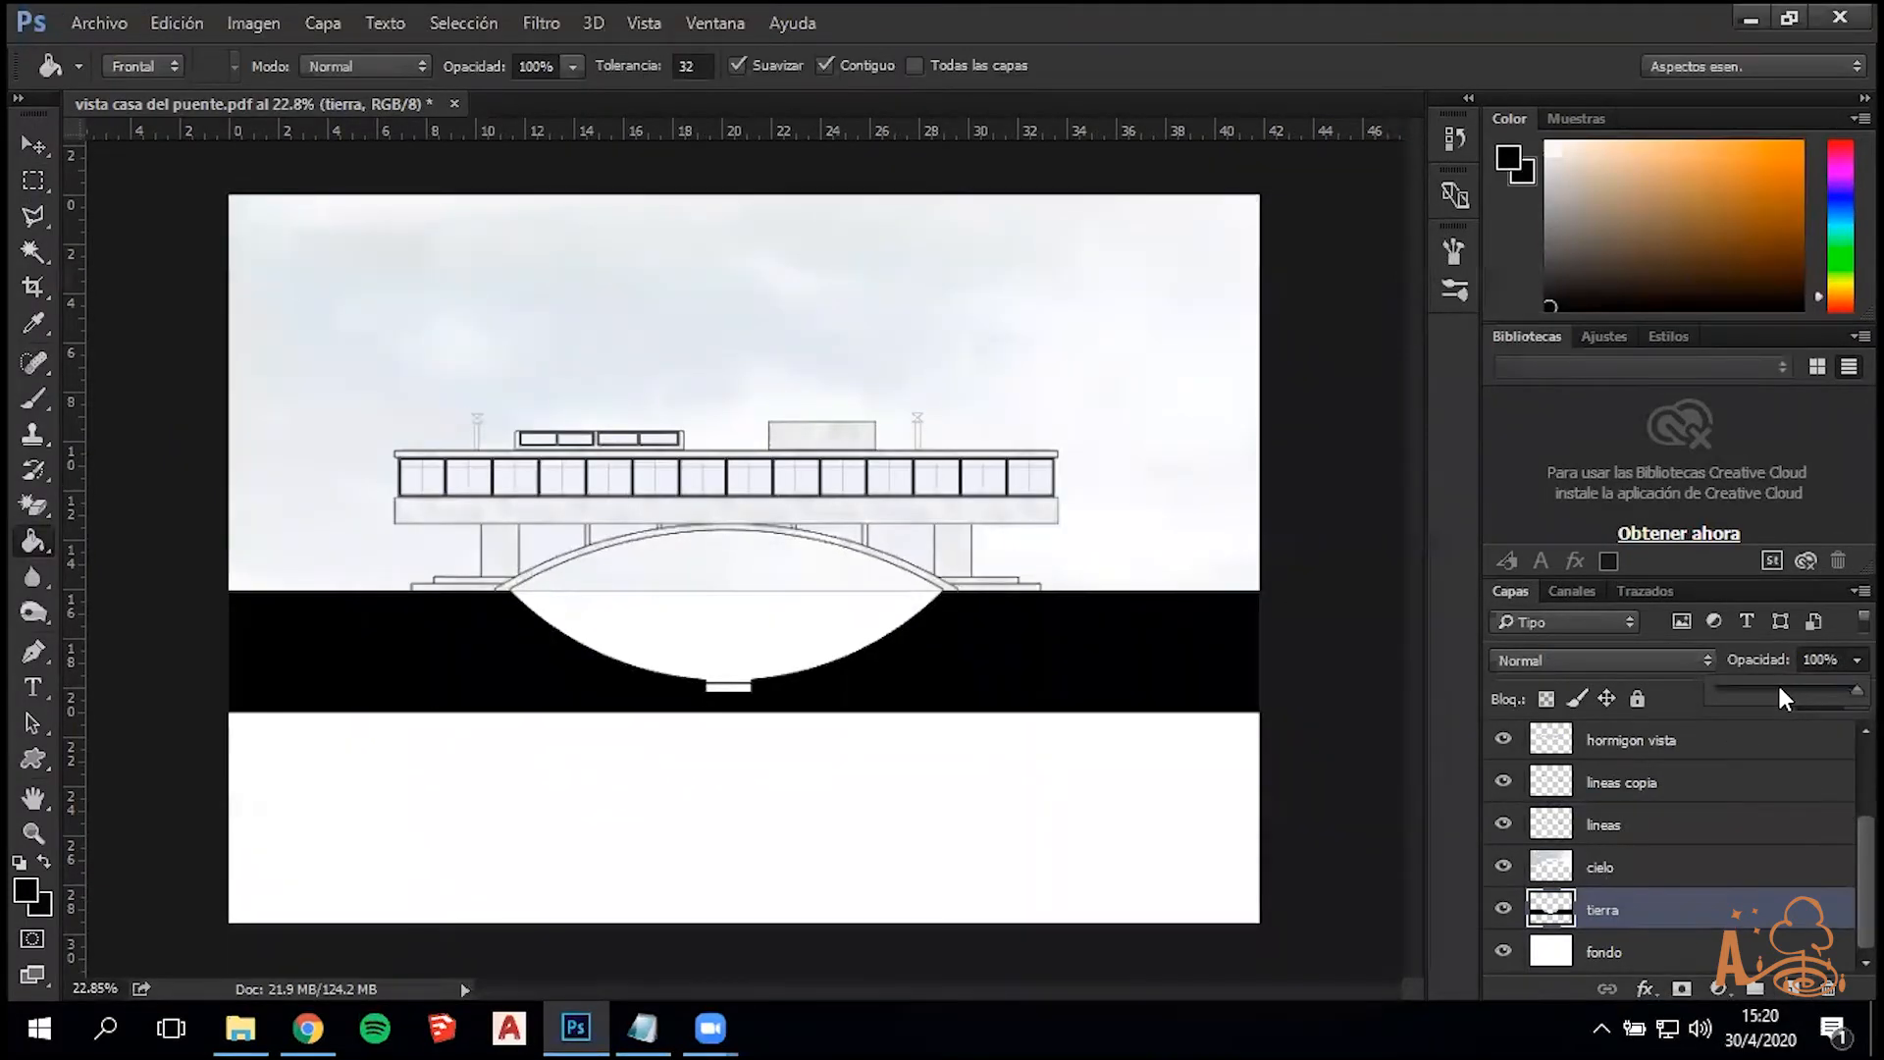
left_click(1809, 686)
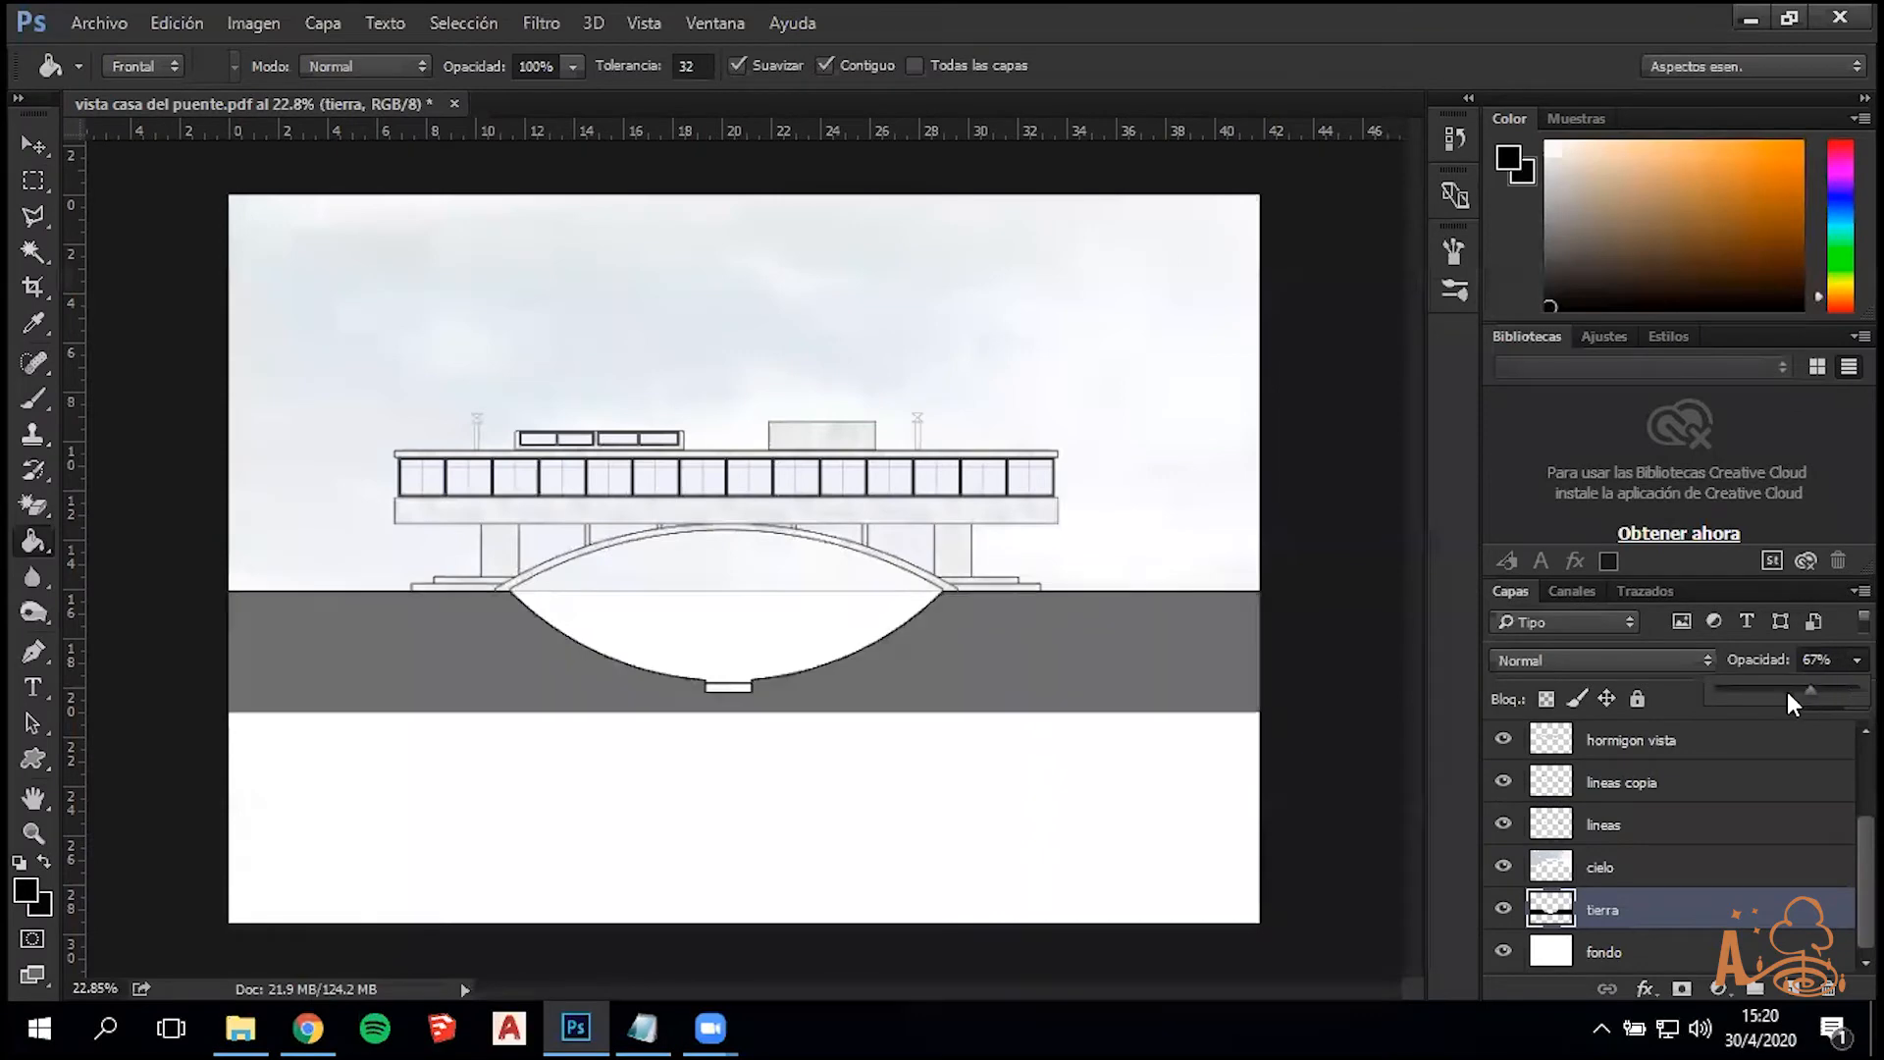
left_click_drag(1788, 694, 1754, 685)
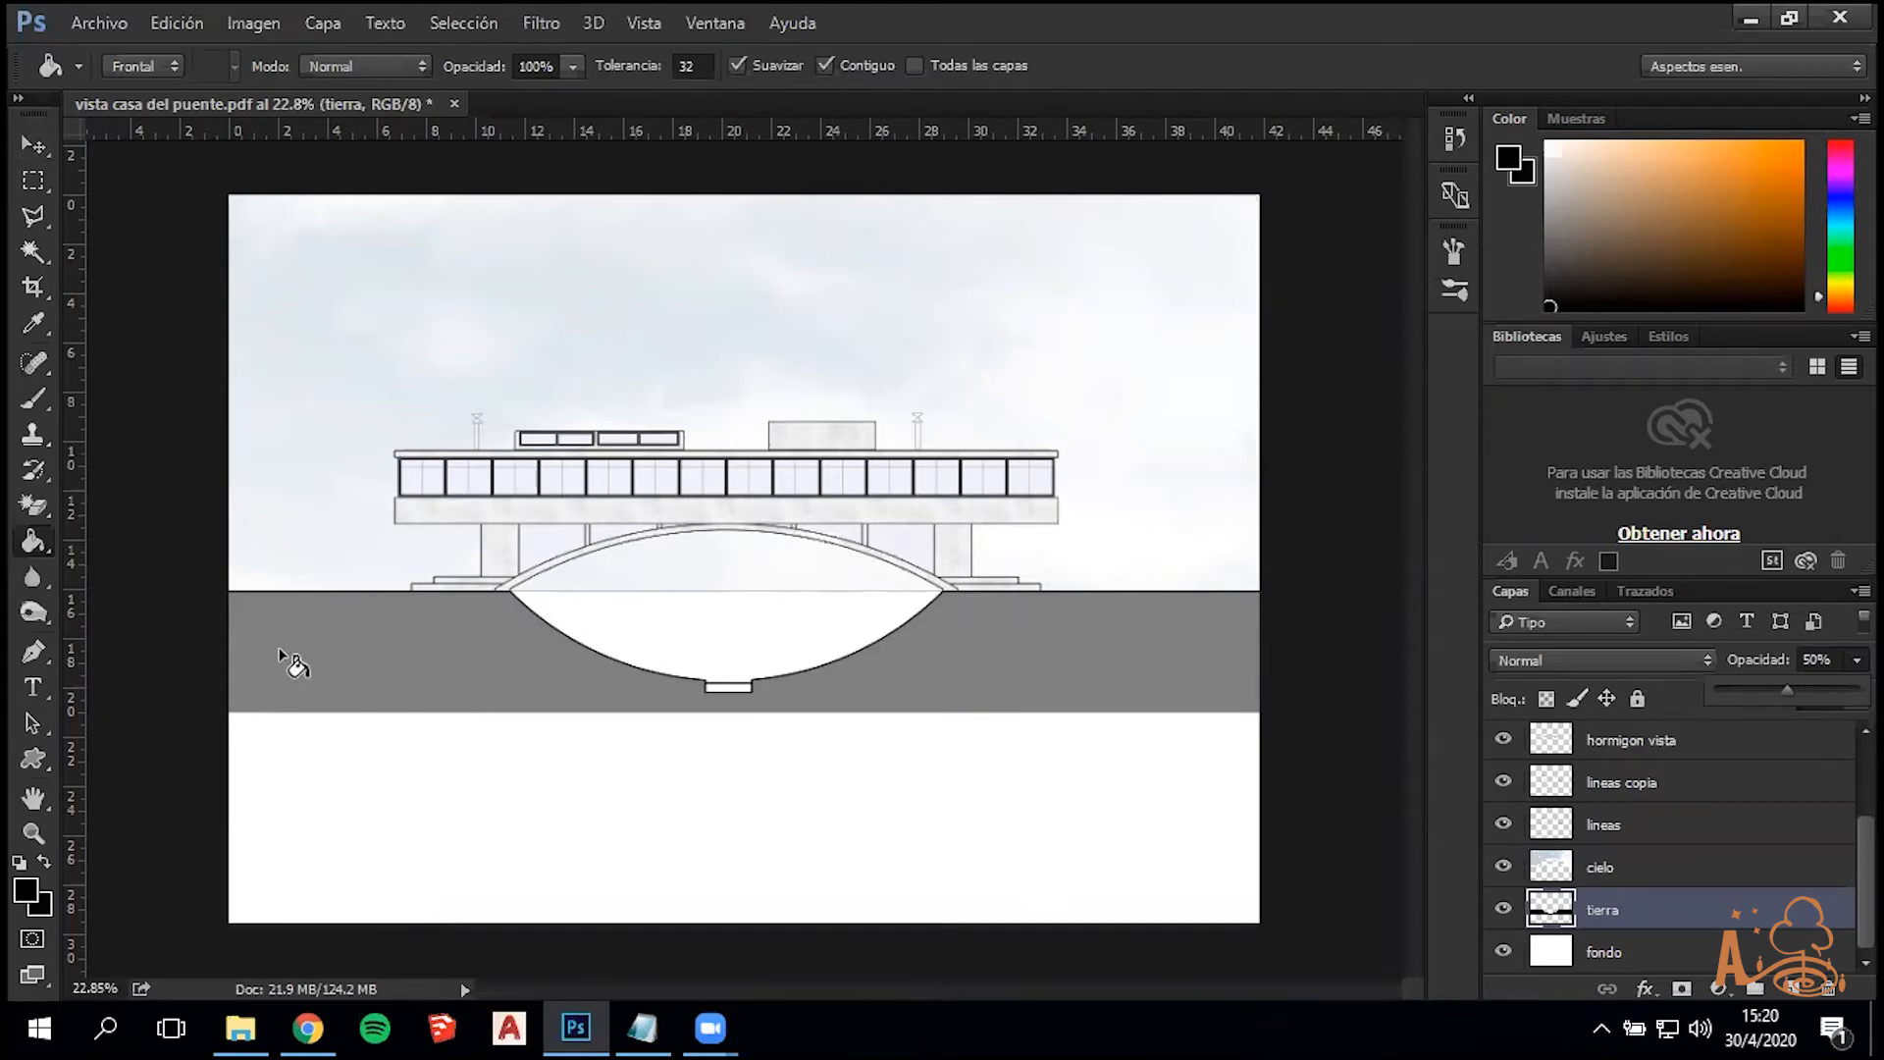
Shift the lineas layer slightly downward so its ground line lies a short distance below the original one
left_click(34, 219)
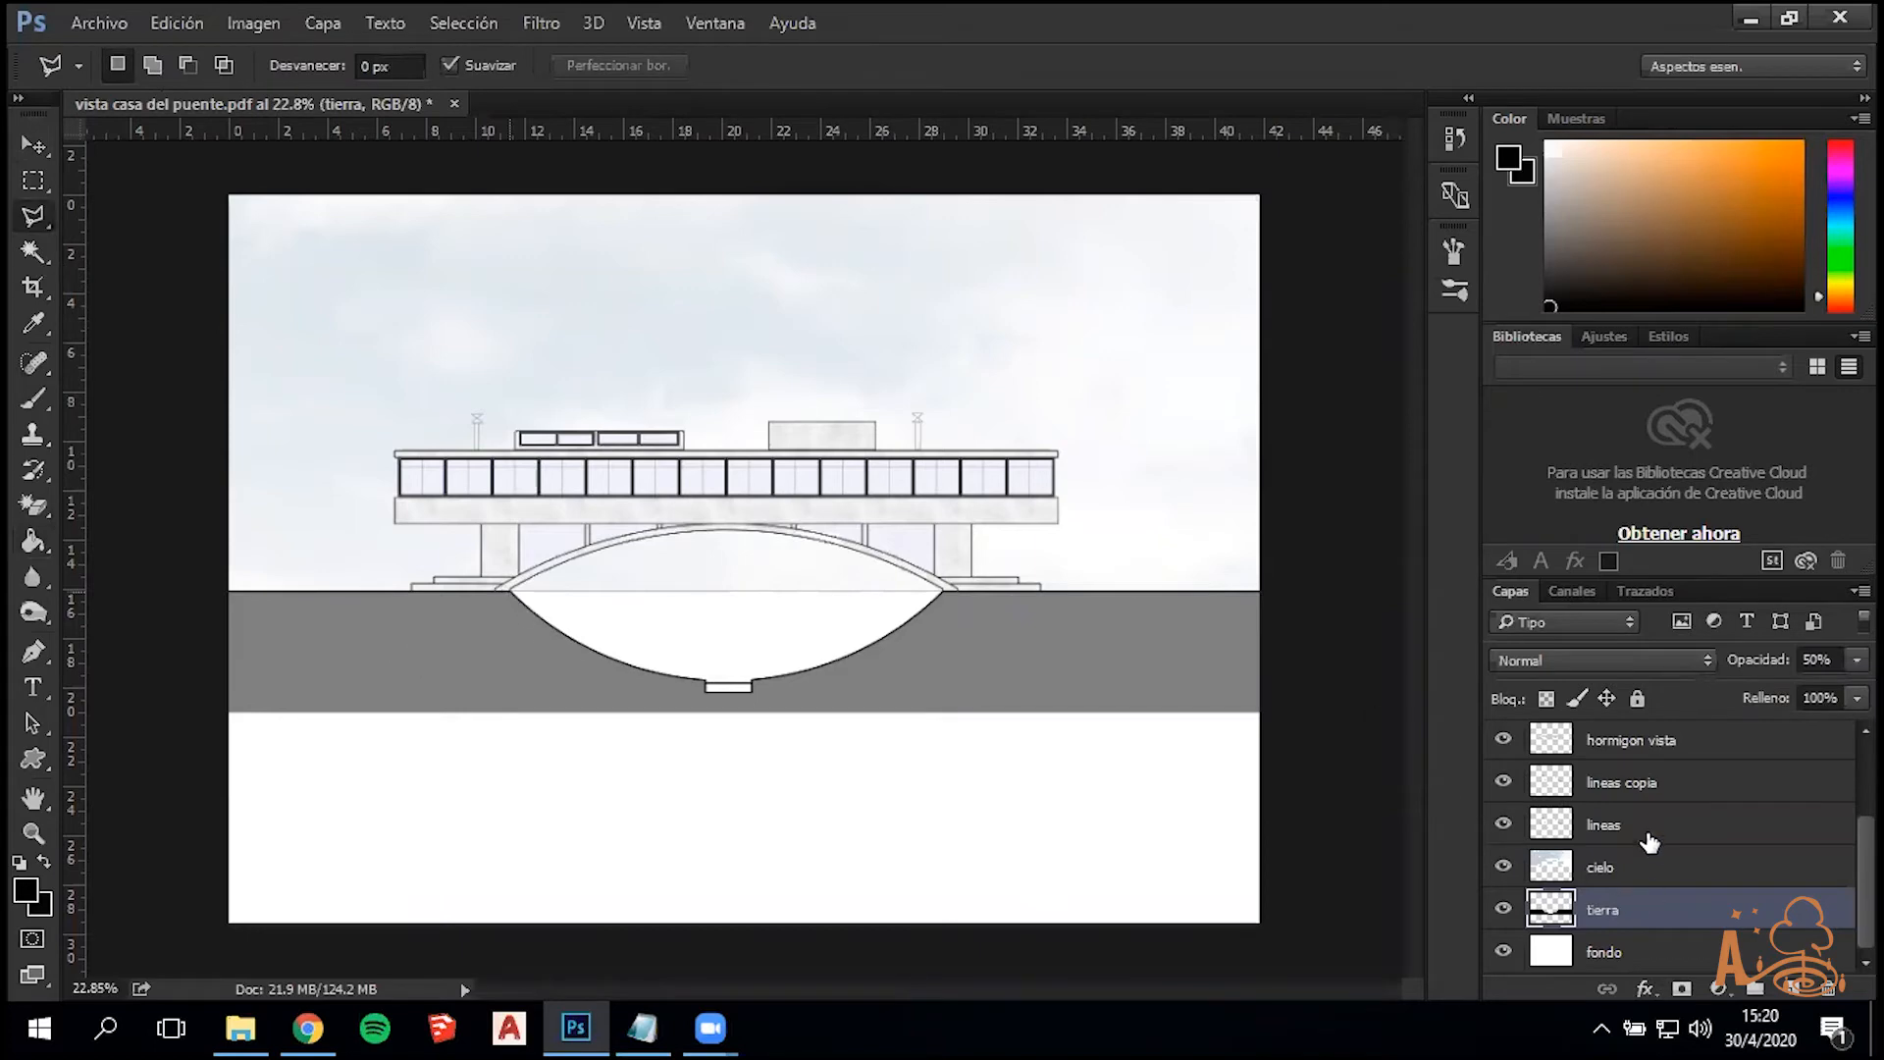
left_click(46, 156)
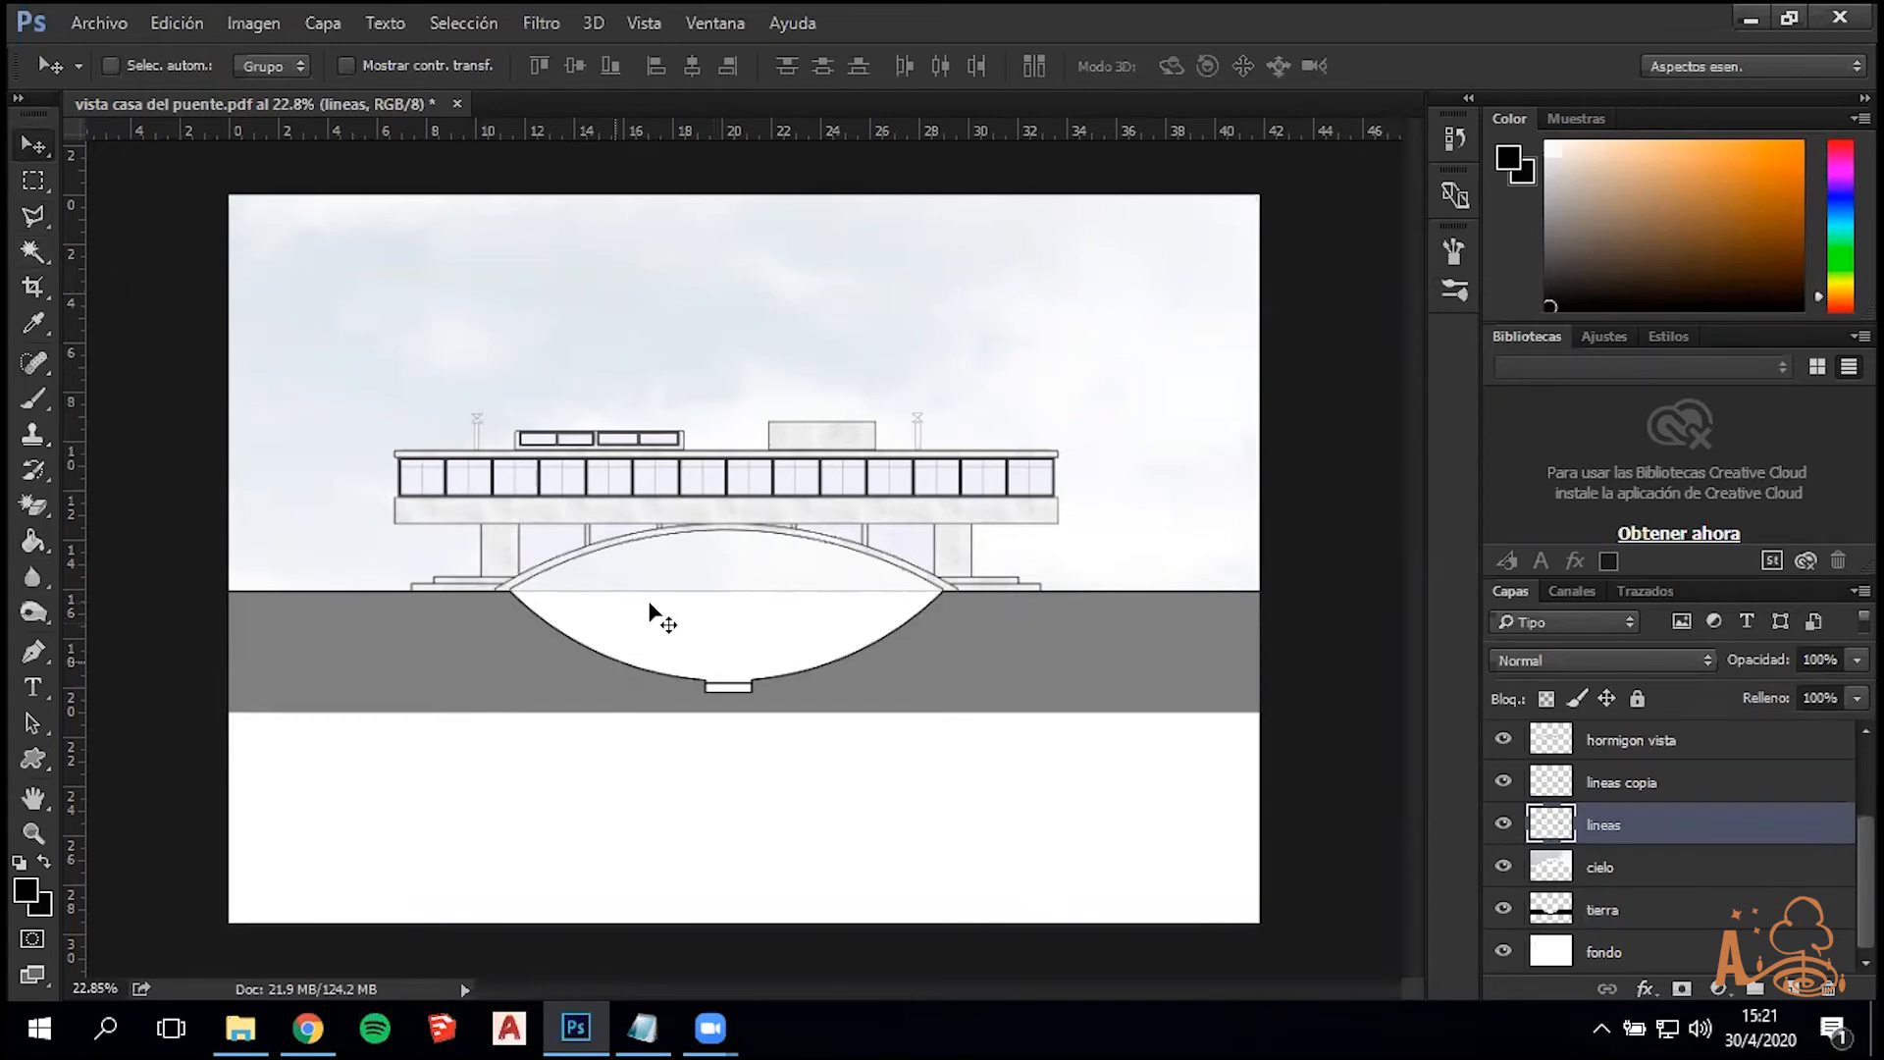
left_click_drag(679, 620, 692, 662)
Select the area below the shifted ground line with the Magic Wand and delete it from the tierra layer
left_click(44, 257)
left_click(1547, 897, "ctrl")
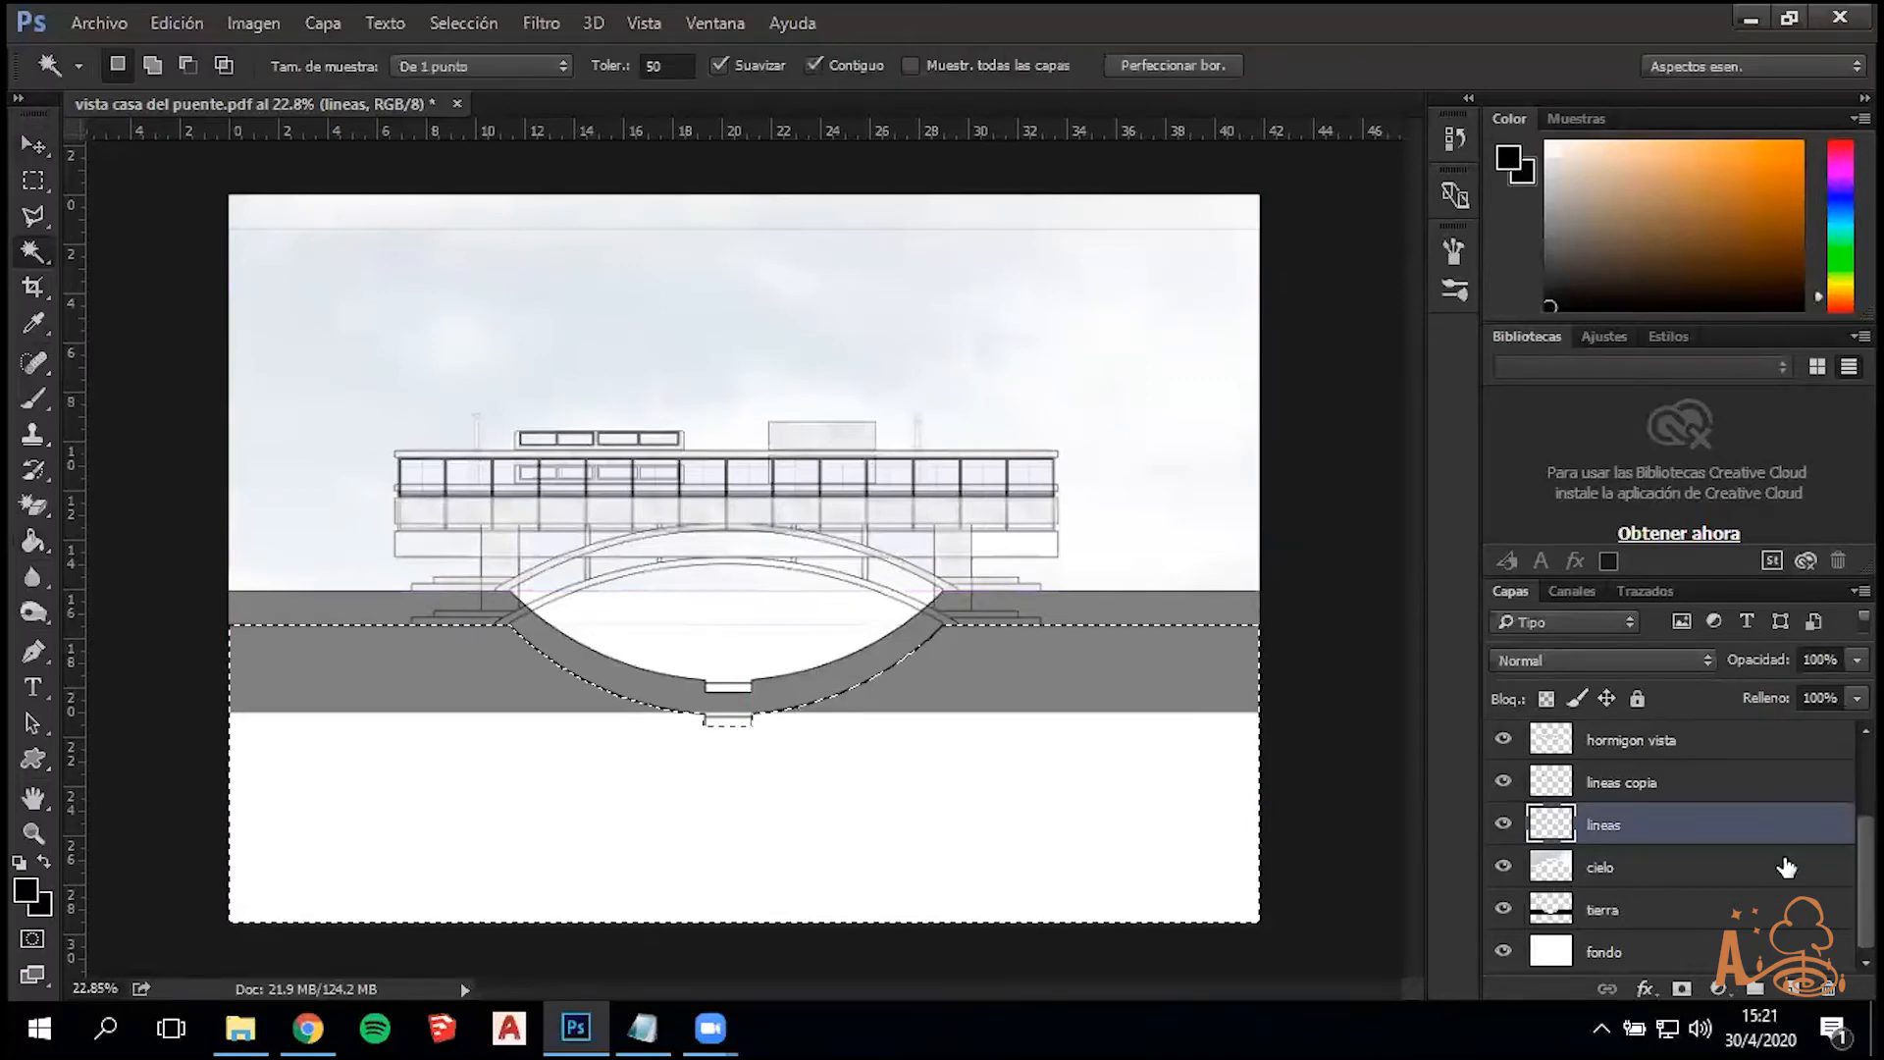
left_click(1704, 927)
key("5")
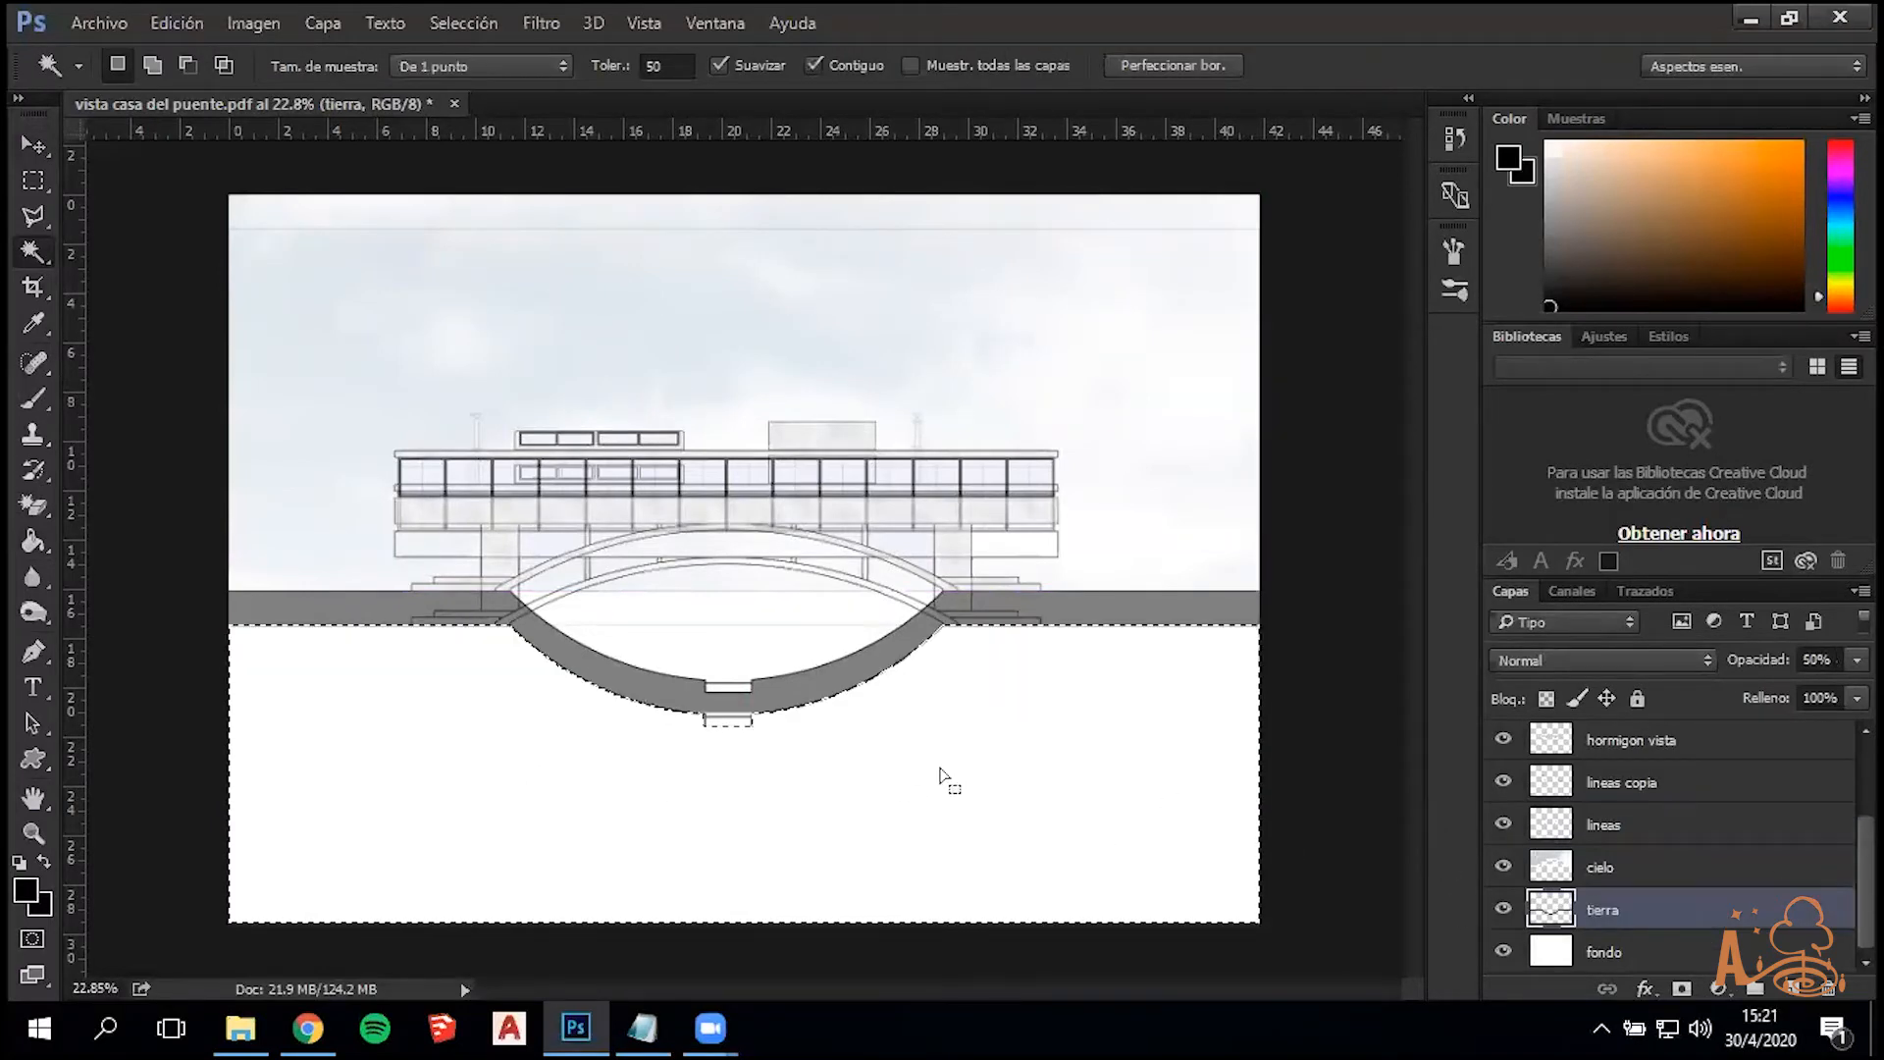
Move the lineas layer back up so its lines coincide with the original elevation drawing
key("v")
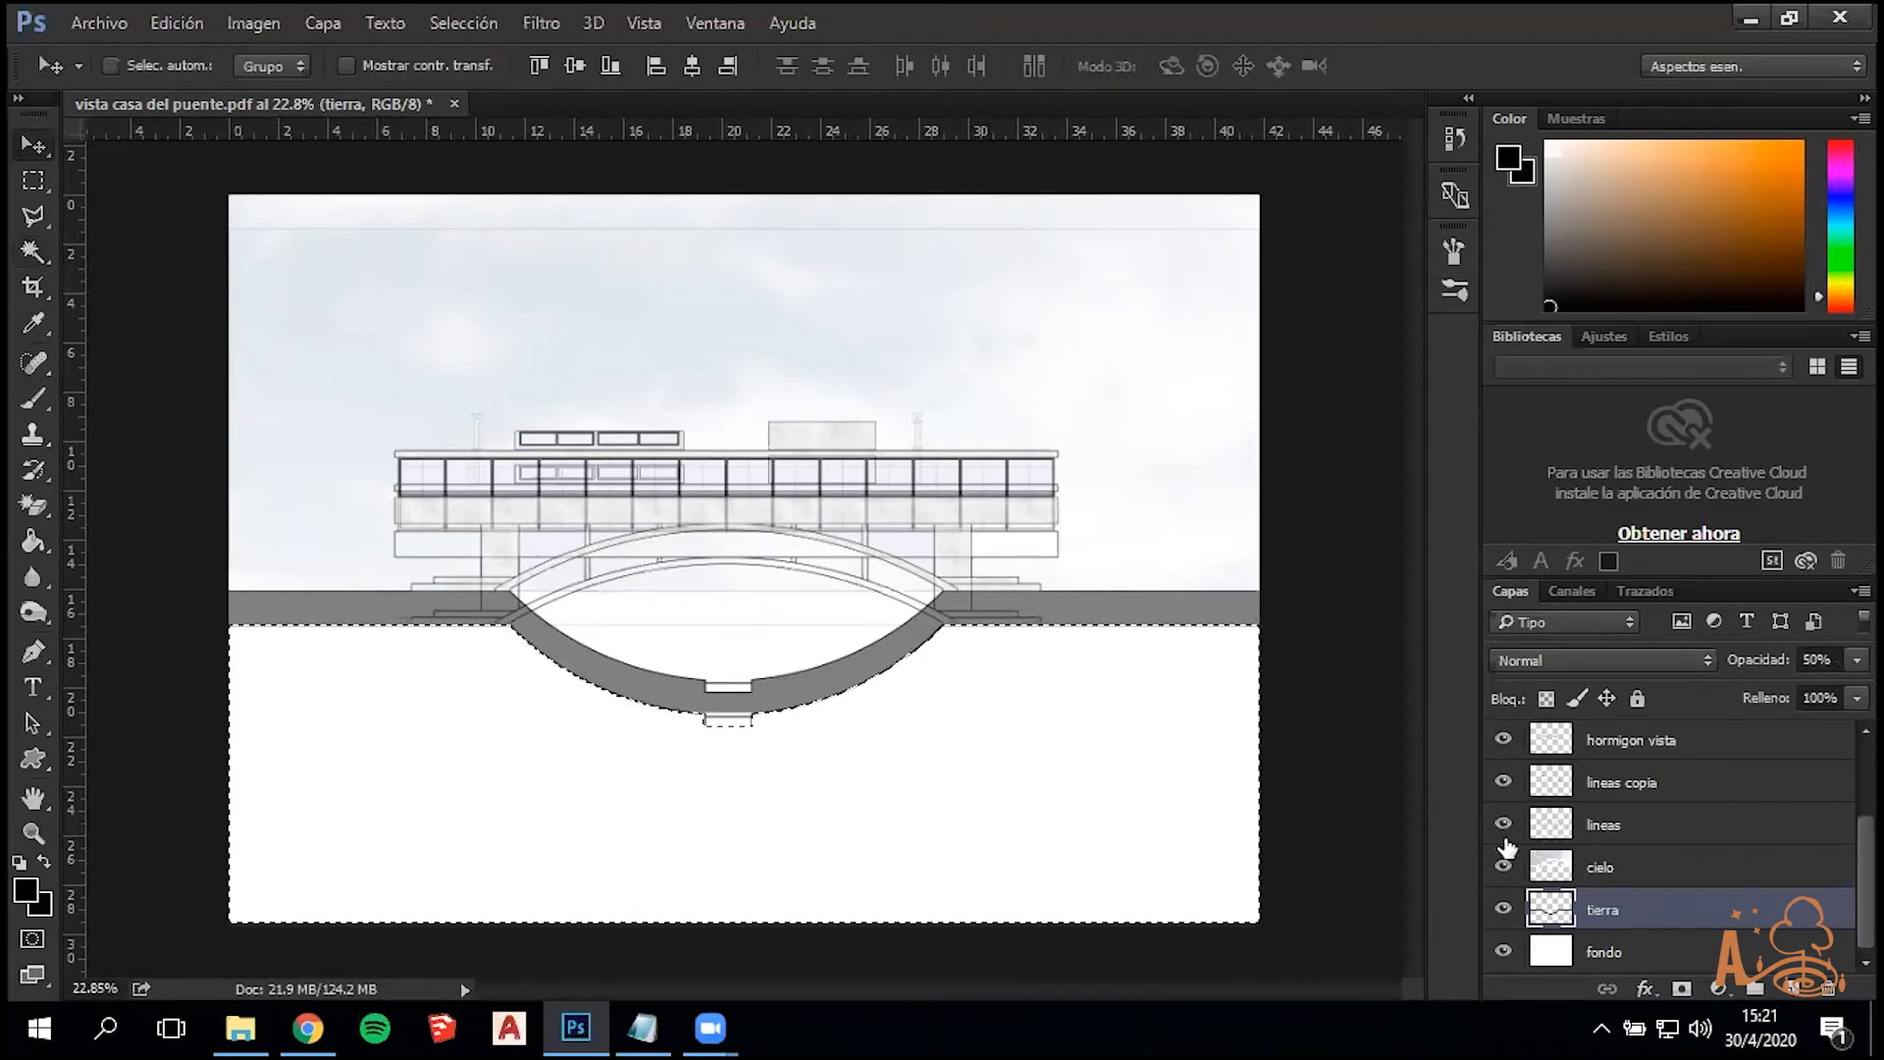
left_click(820, 585, "ctrl")
left_click_drag(797, 534, 841, 677)
scroll(668, 694, "up", 2)
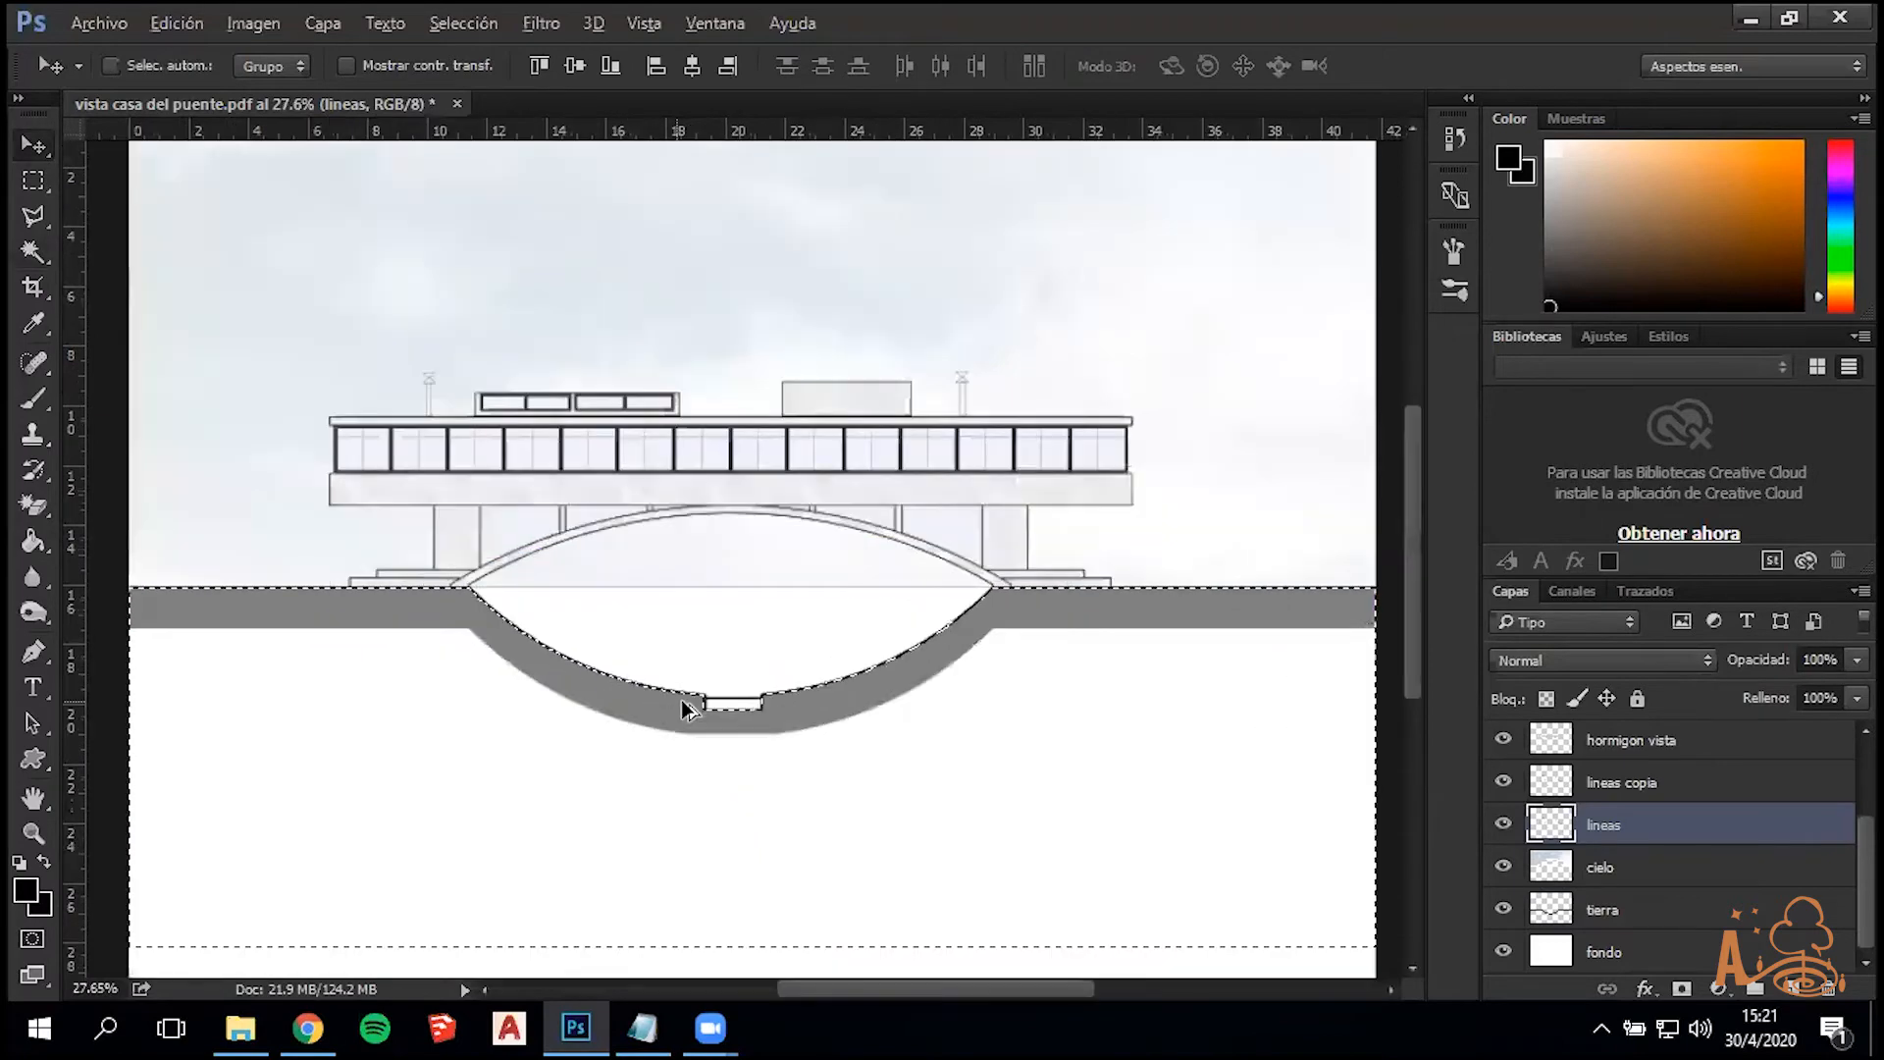
scroll(714, 622, "down", 1)
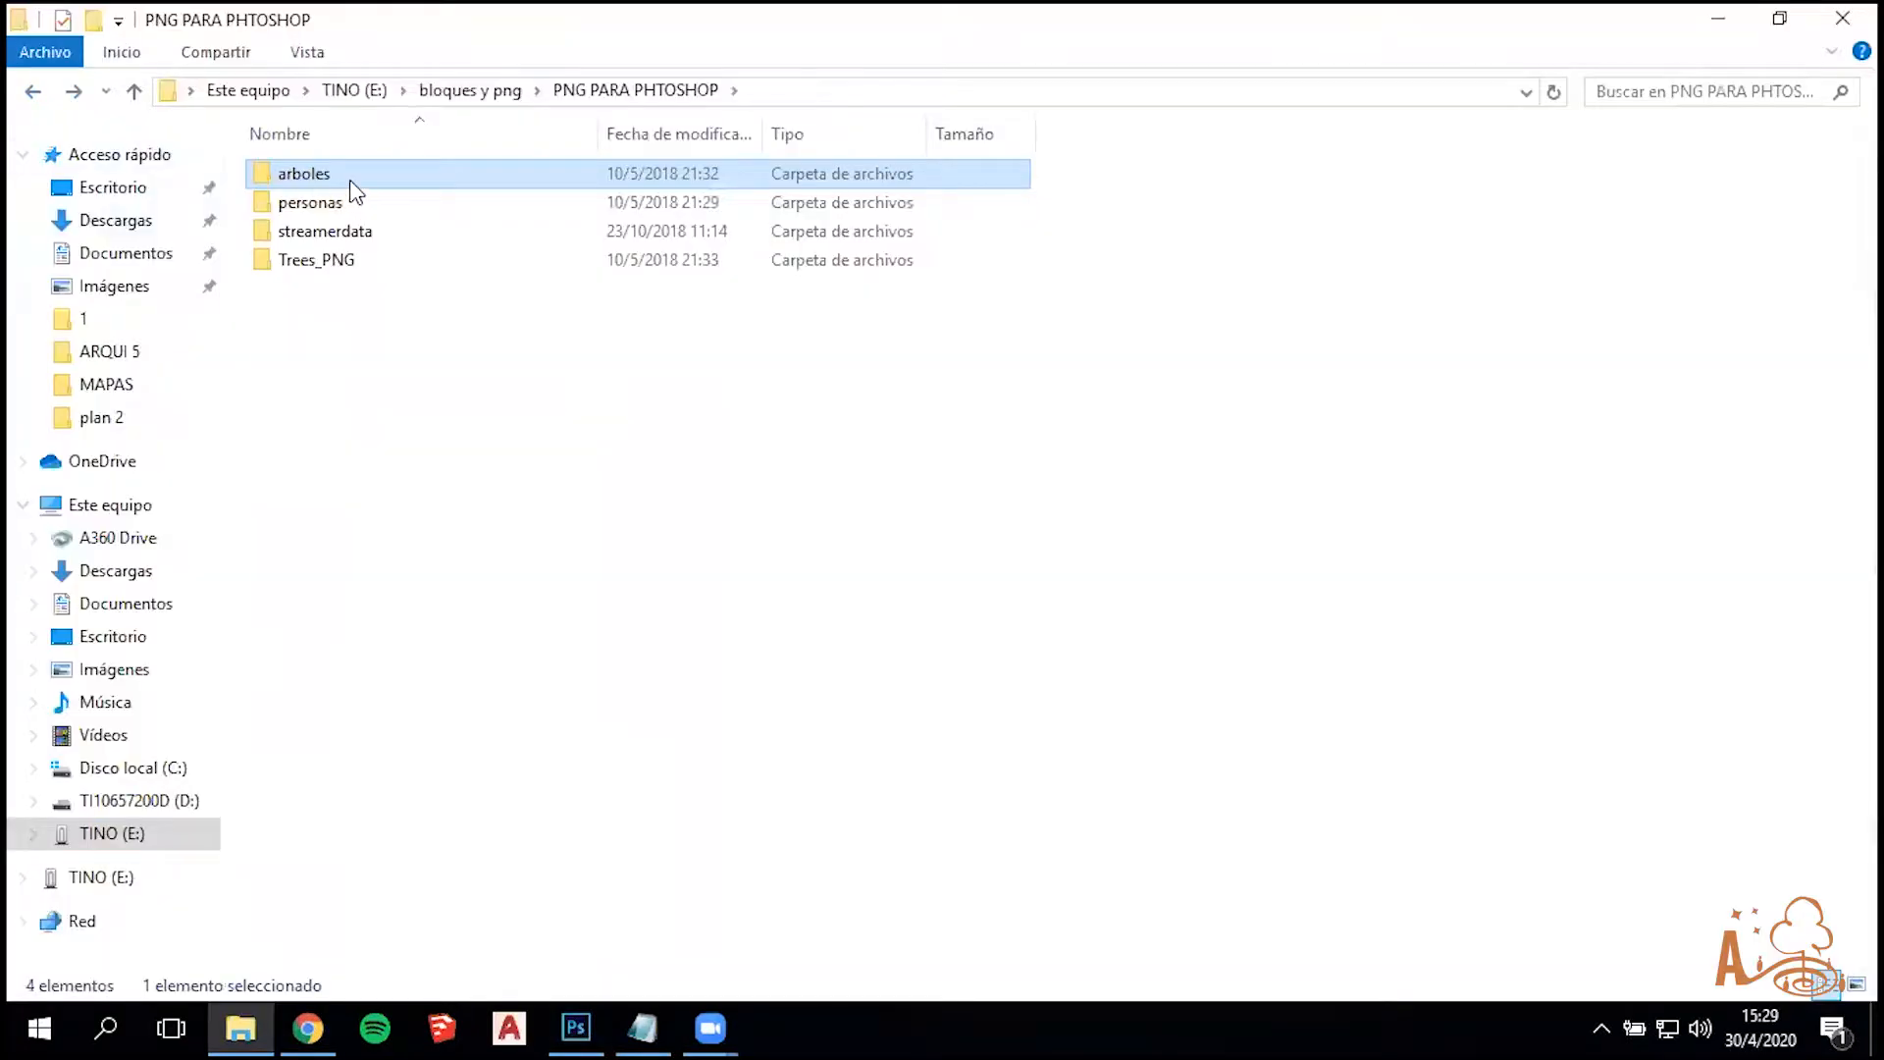
Place the arbol3 tree image from the arboles folder into the elevation, to the right of the building
double_click(346, 185)
left_click(318, 265)
left_click_drag(319, 286, 491, 664)
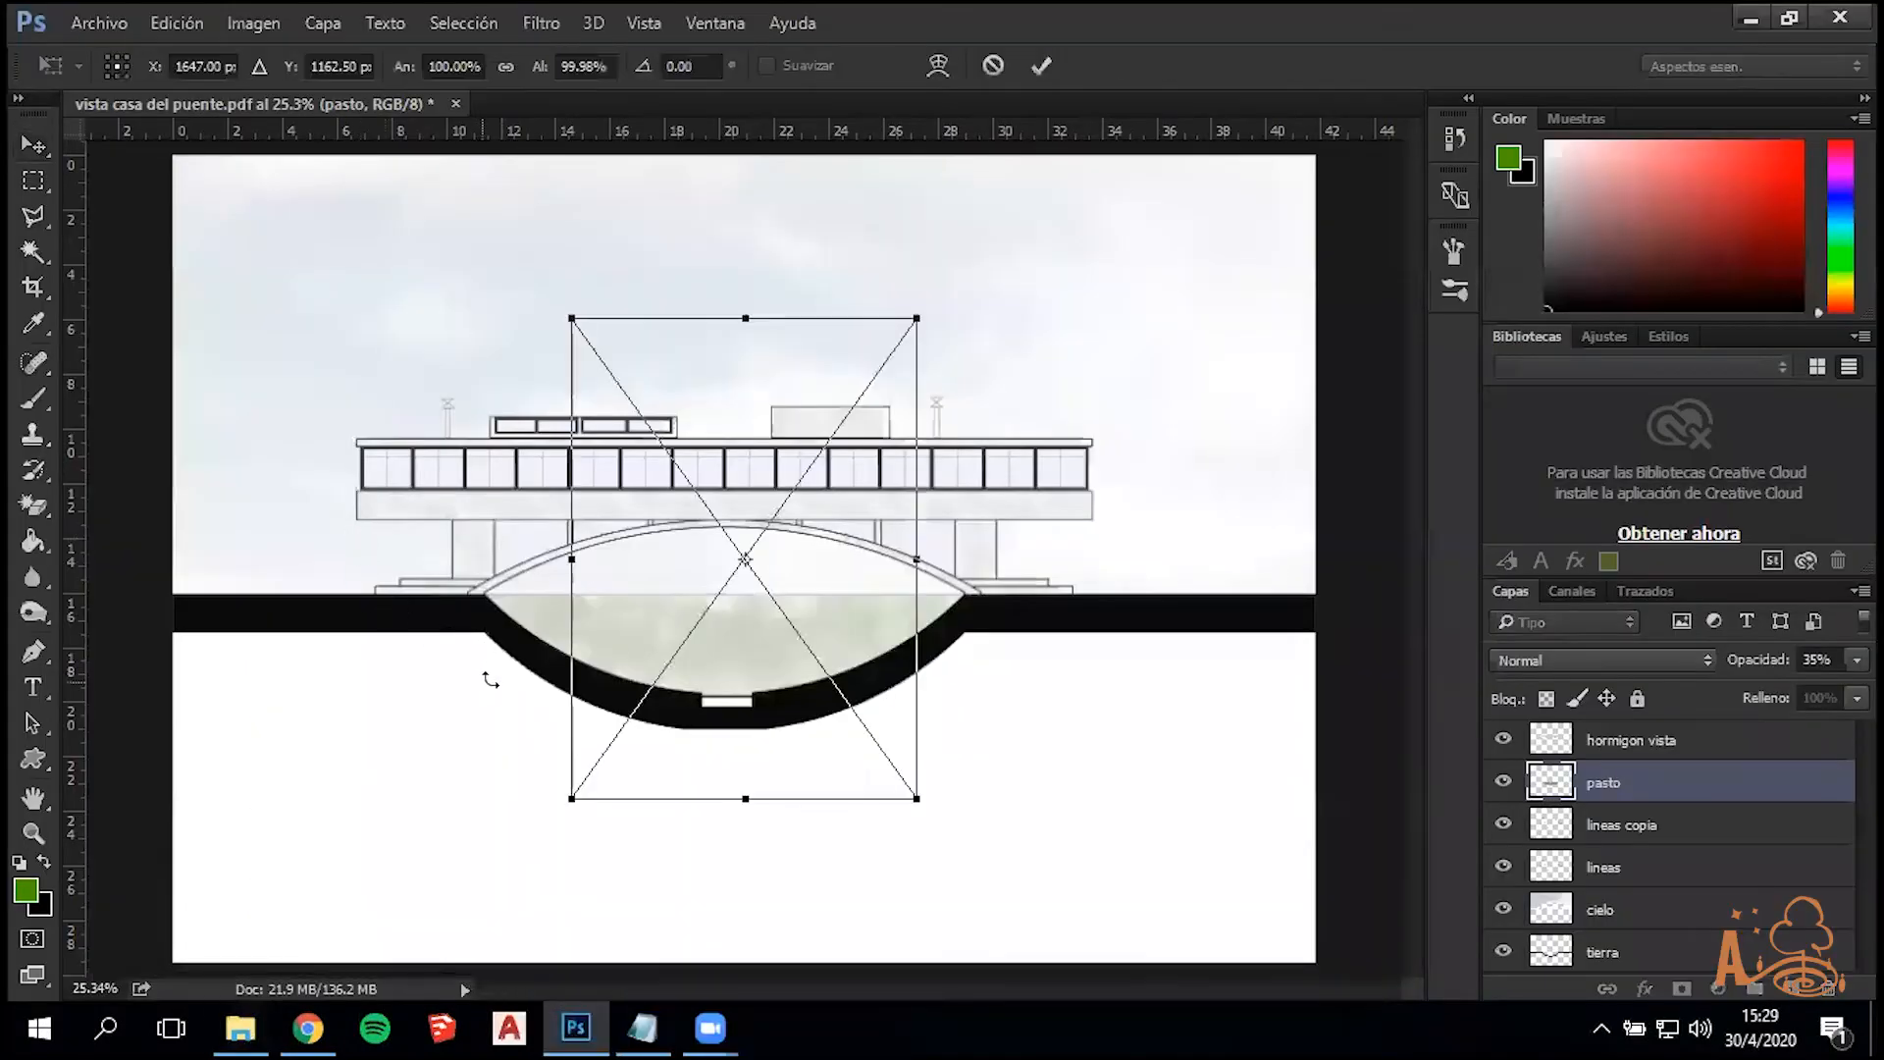
left_click_drag(832, 587, 1259, 388)
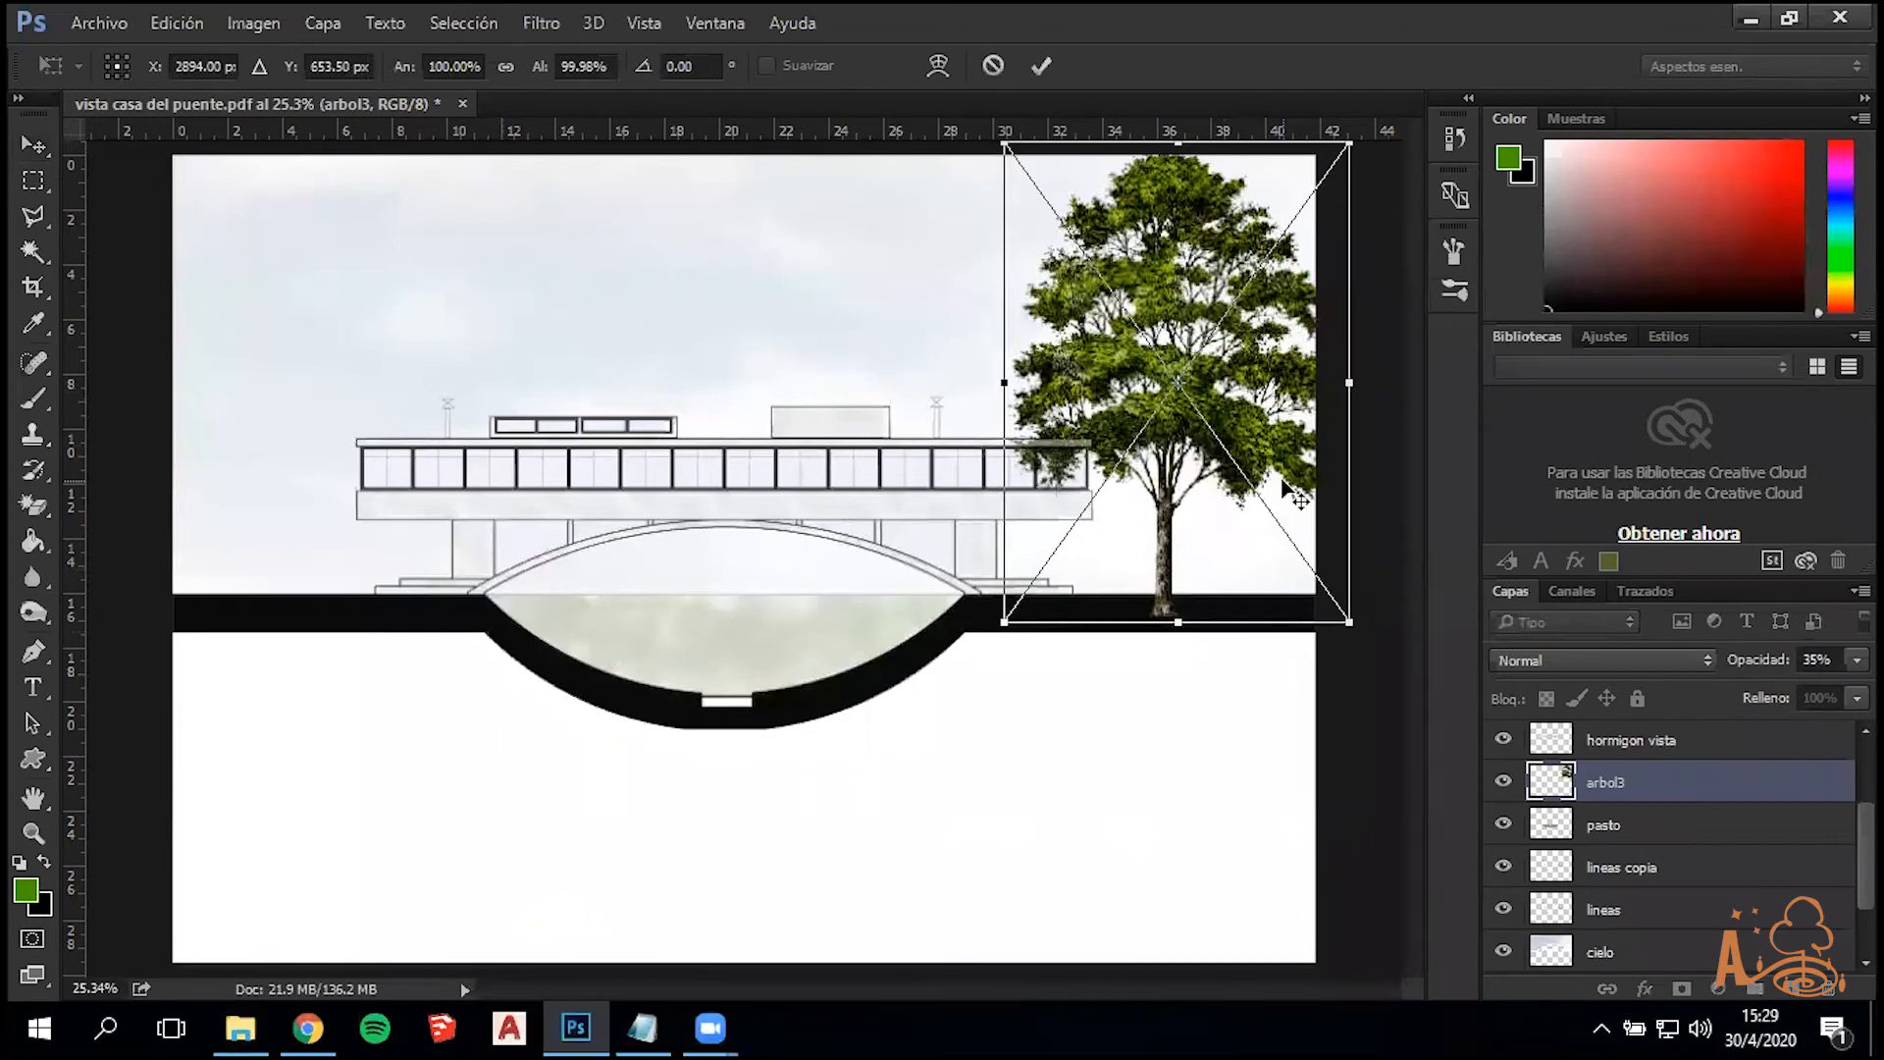
key("Return")
Scale the arbol3 tree down proportionally to about 62%
scroll(1367, 387, "up", 1)
scroll(1202, 436, "up", 1)
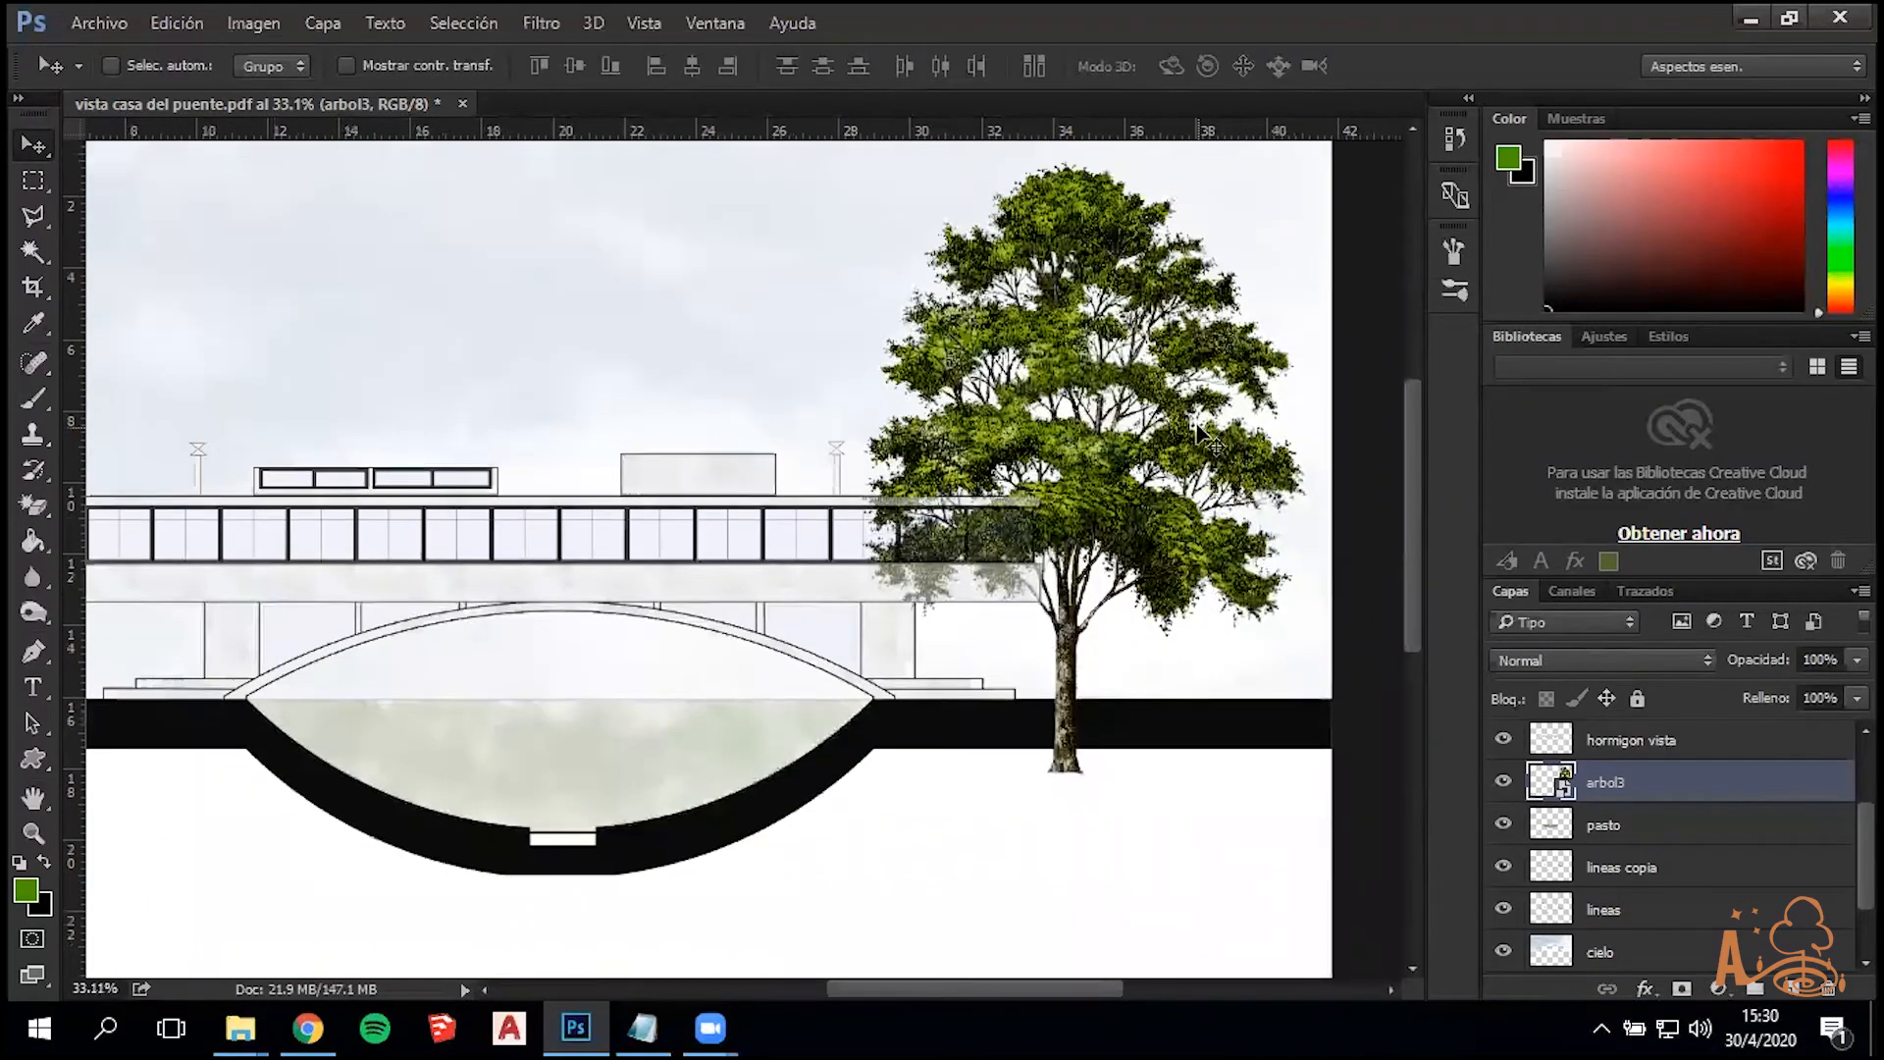
scroll(1202, 437, "up", 1)
key("ctrl")
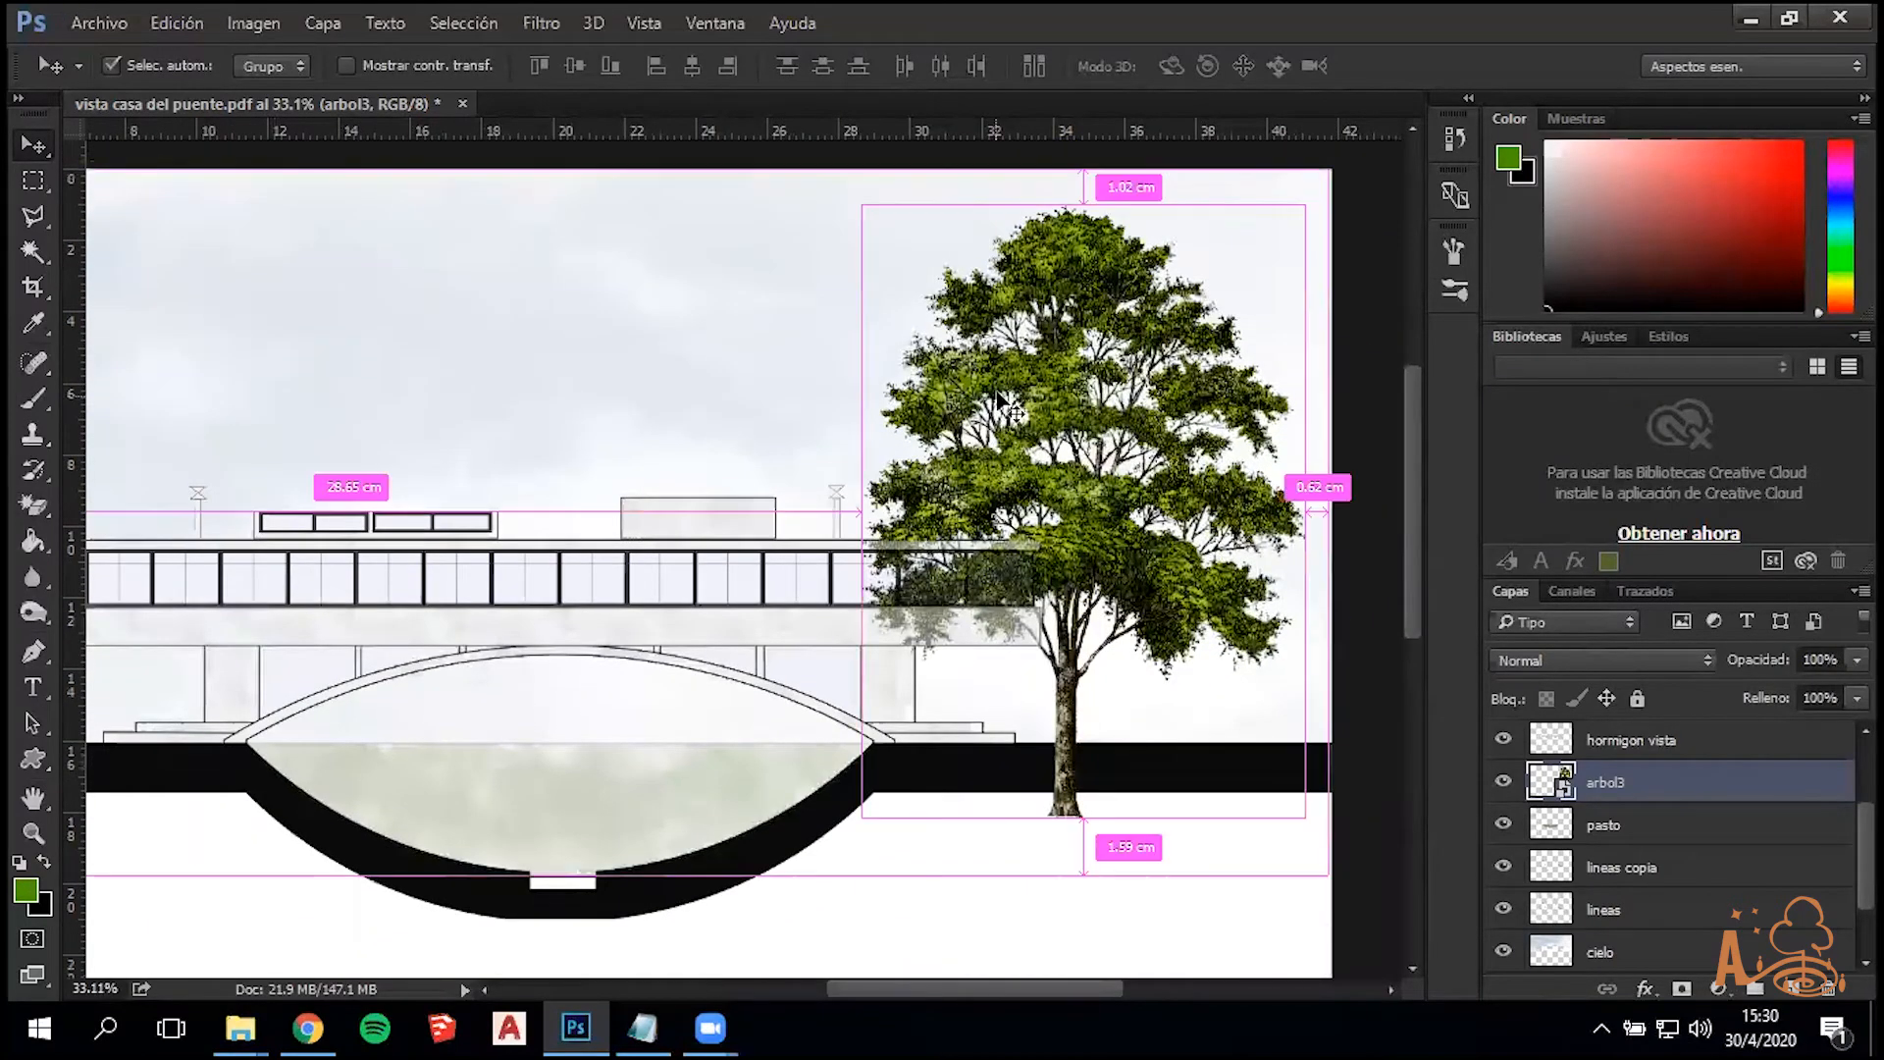
key("ctrl+t")
left_click_drag(853, 195, 997, 427)
left_click_drag(1040, 493, 1007, 455)
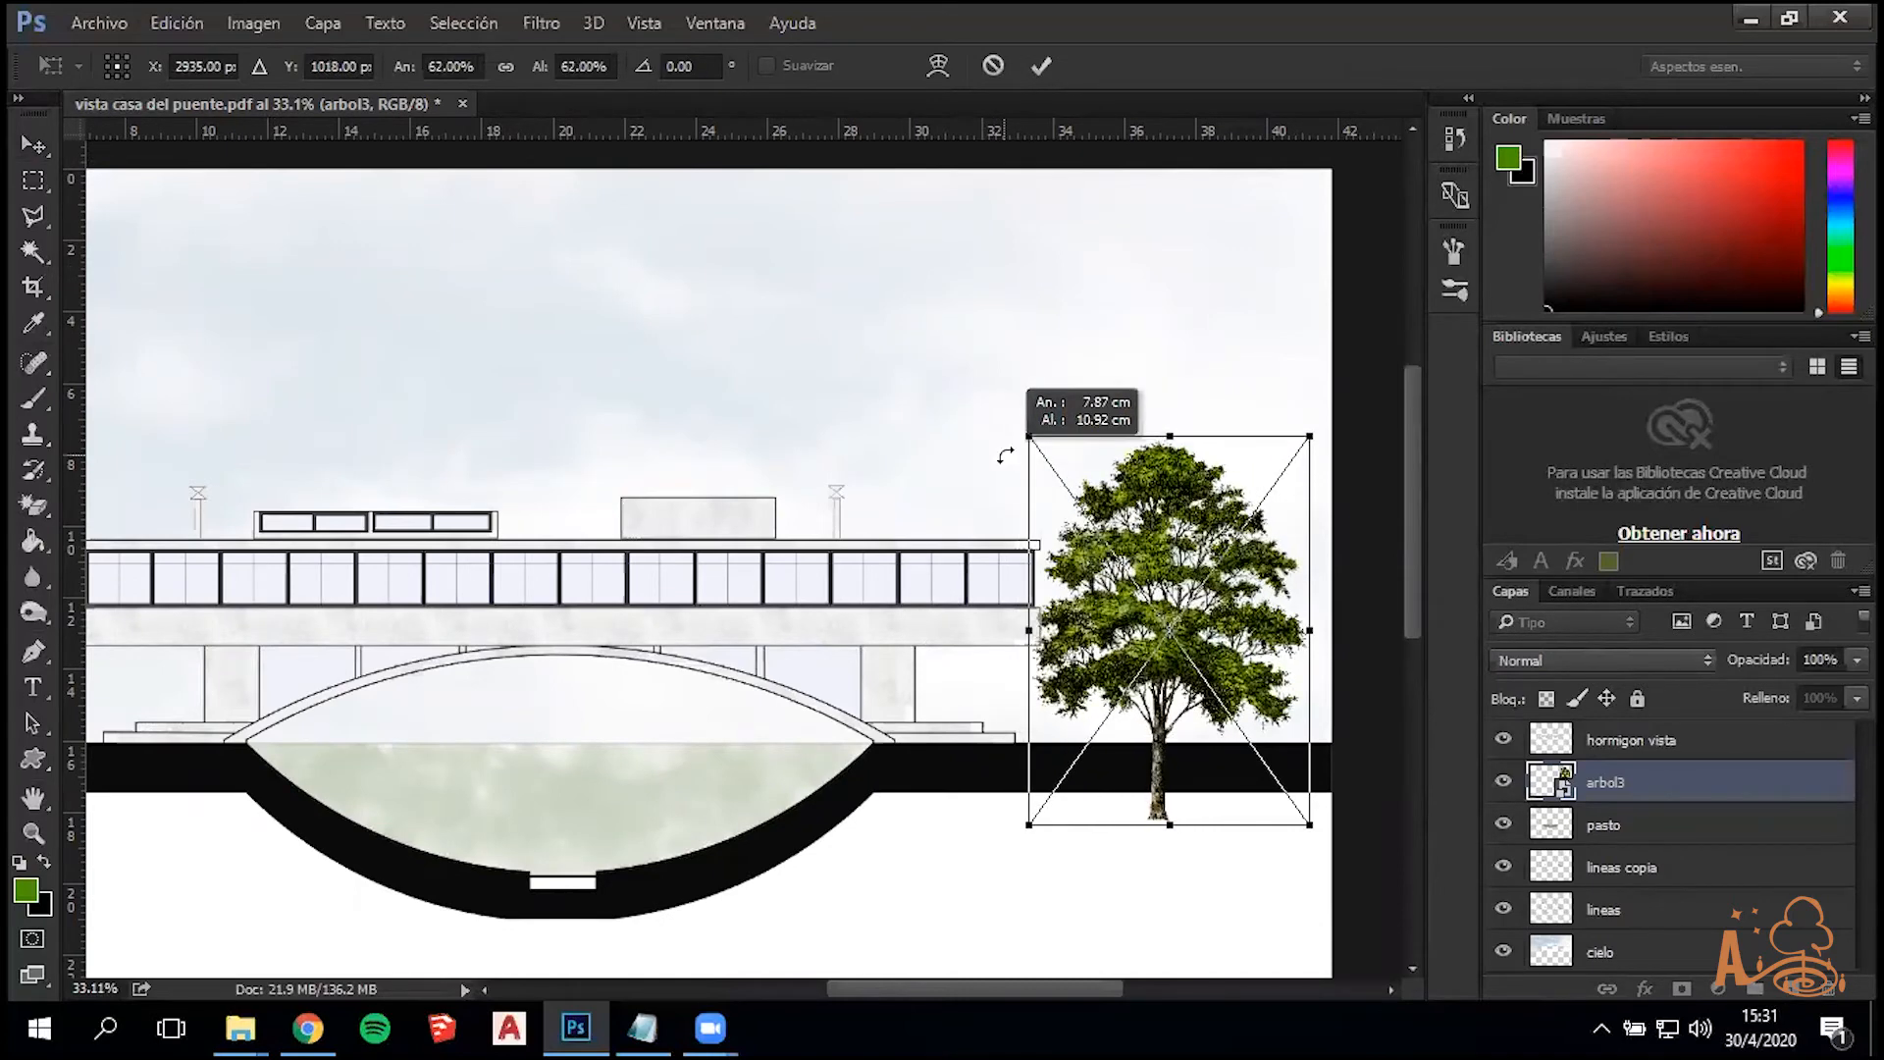
left_click_drag(1143, 438, 1217, 589)
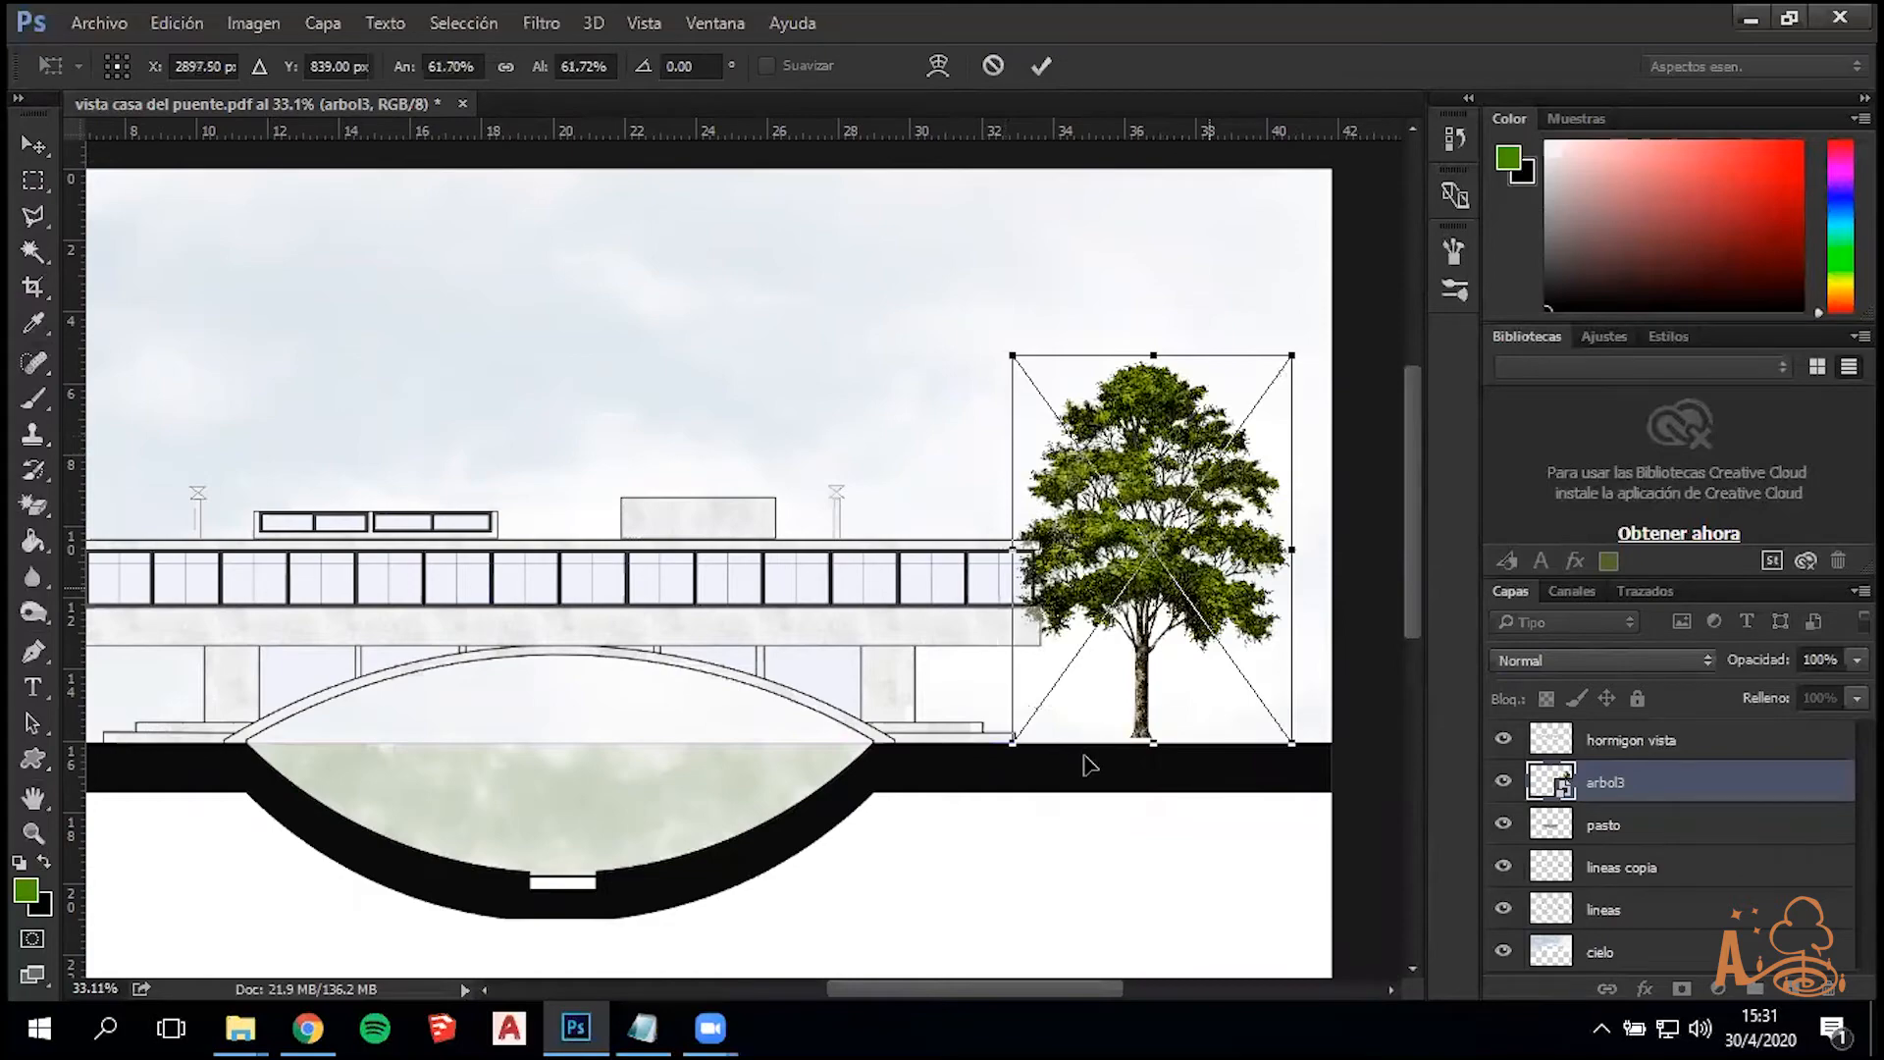
Position the arbol3 tree so its trunk rests on the ground line just beyond the building's right end
scroll(1094, 761, "up", 4)
left_click_drag(1097, 740, 1096, 807)
scroll(1096, 808, "up", 2)
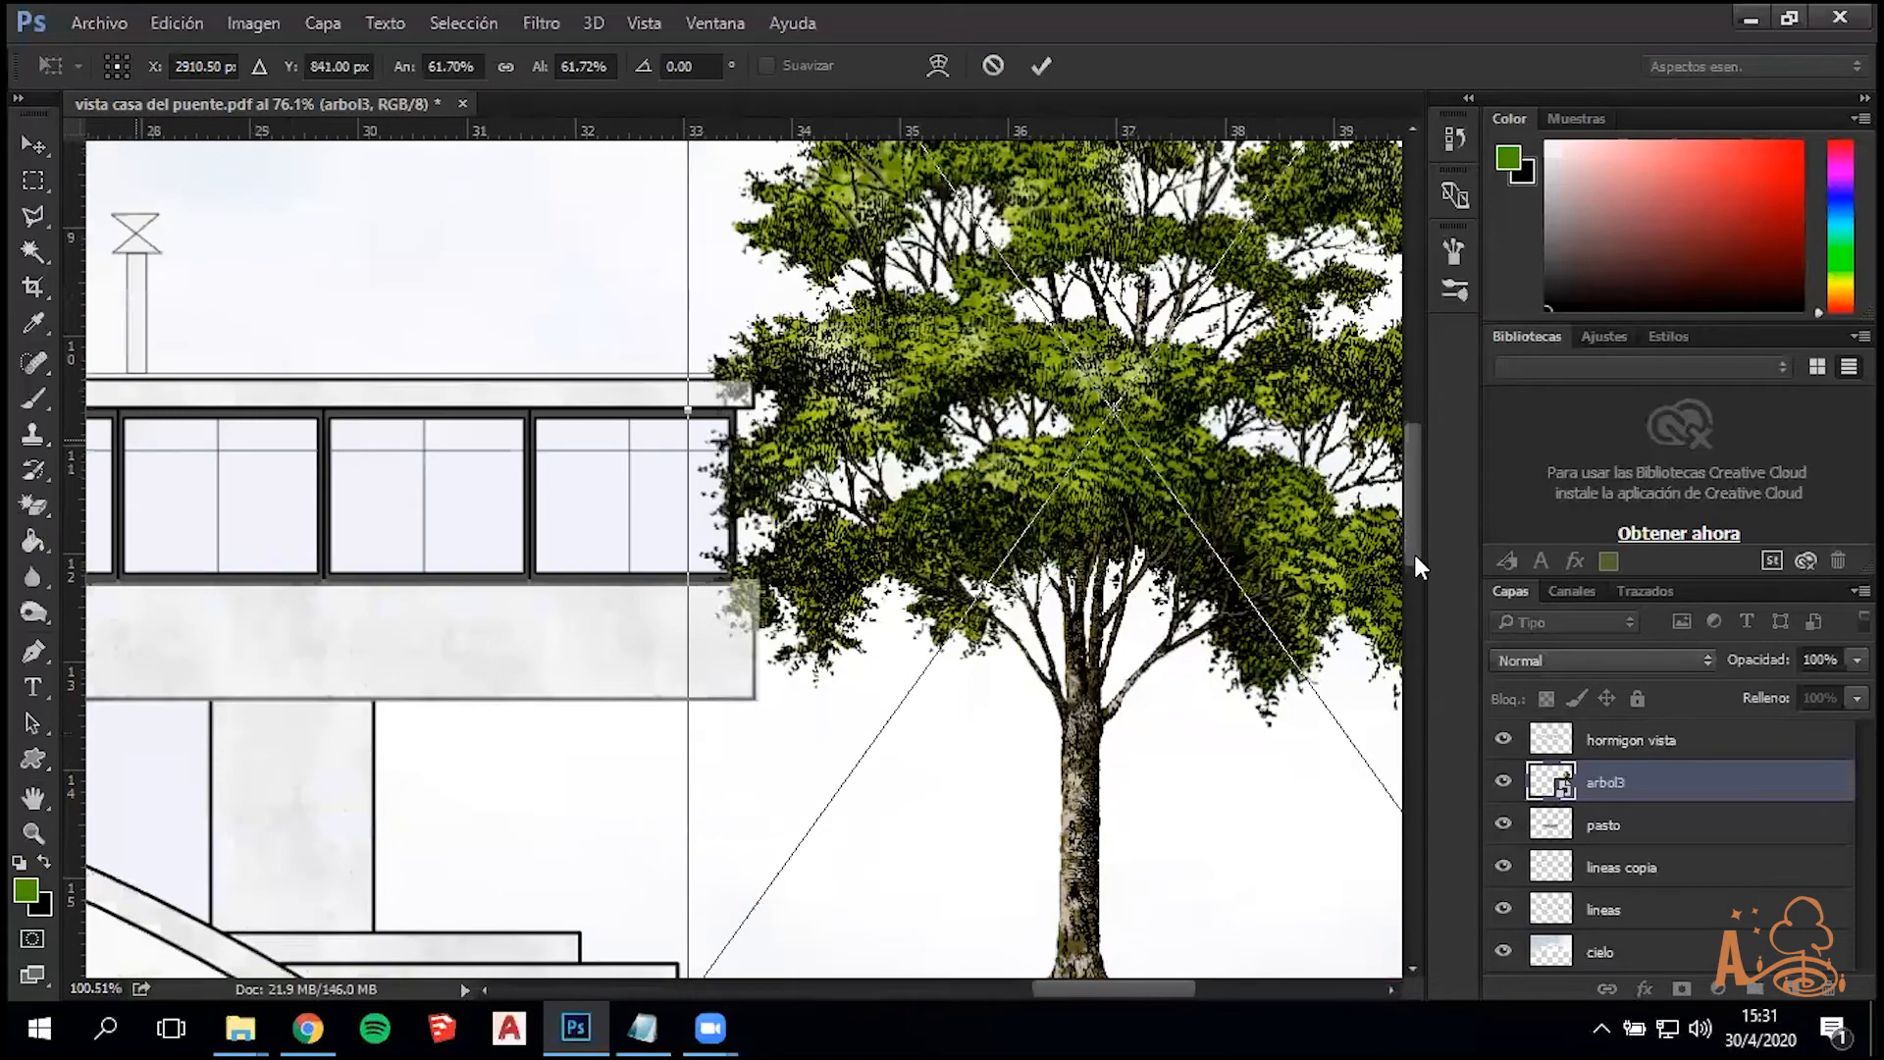
scroll(1115, 714, "up", 1)
scroll(1109, 715, "down", 3)
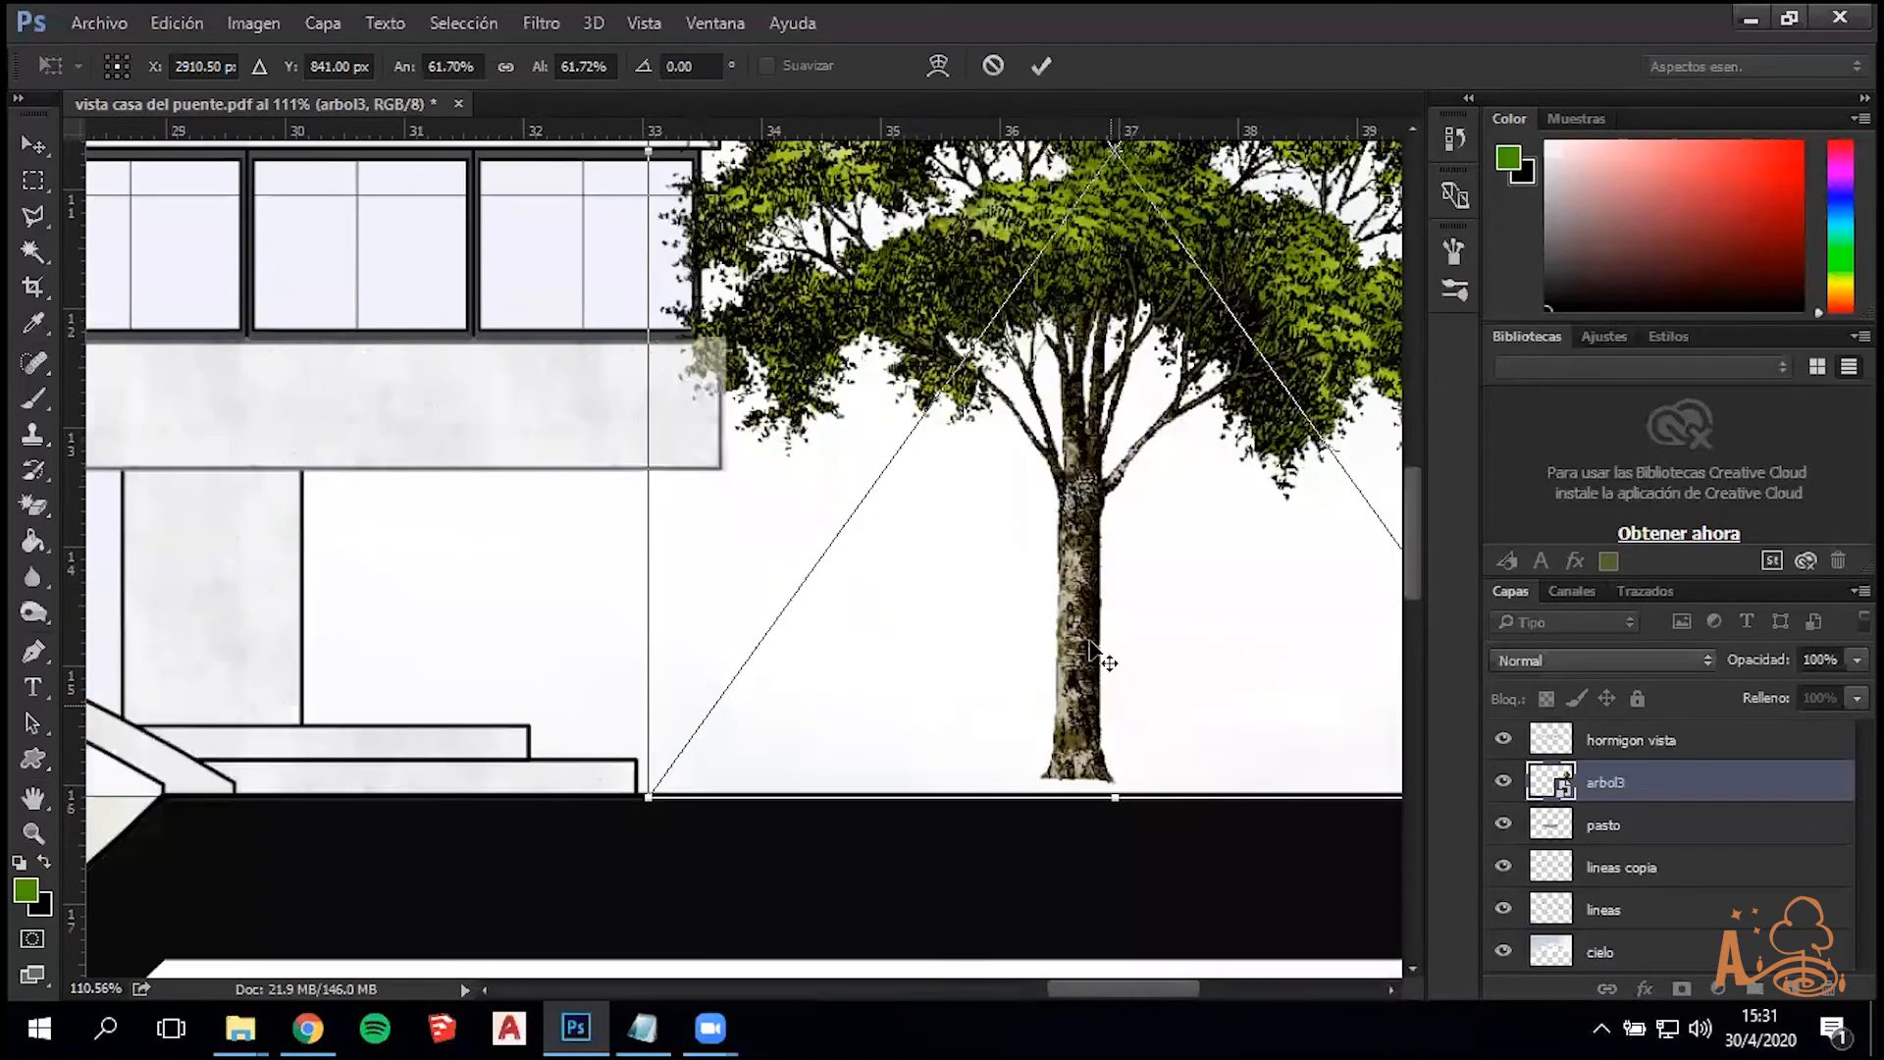
key("Return")
left_click_drag(1086, 667, 1163, 659)
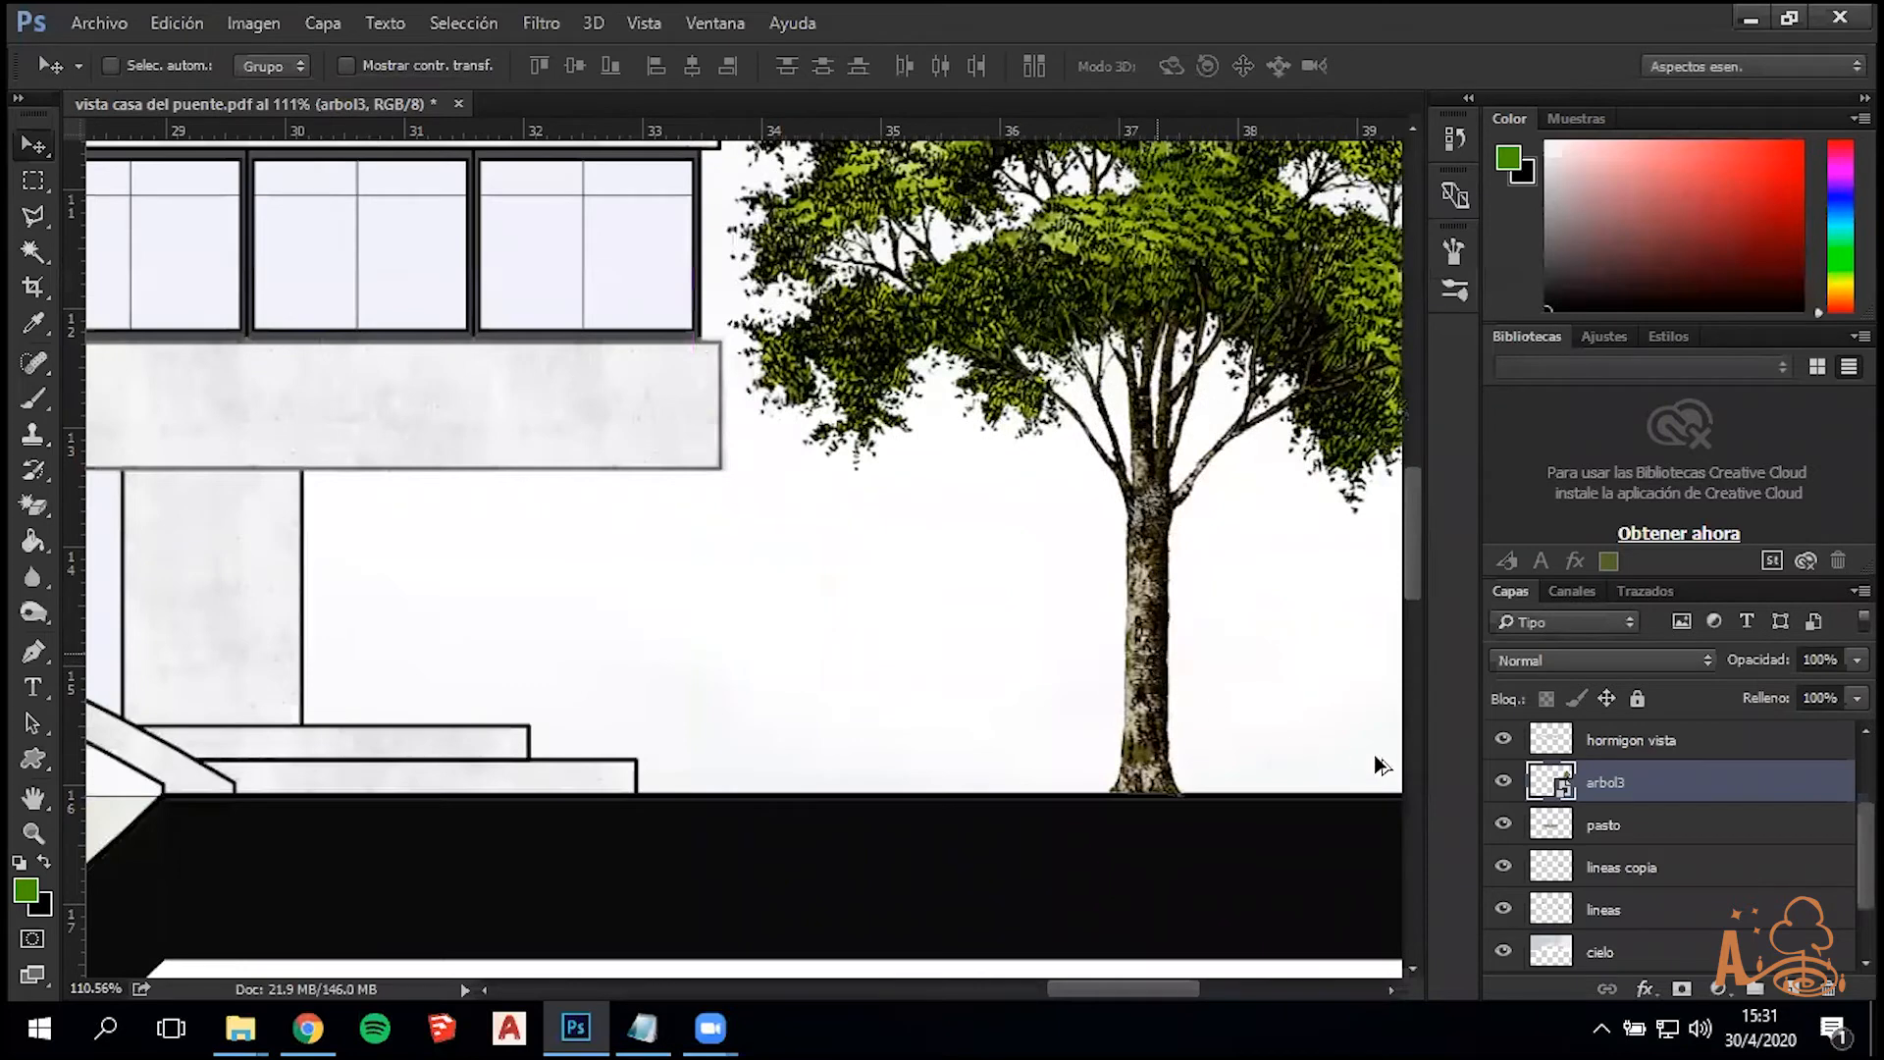
scroll(1354, 673, "down", 10)
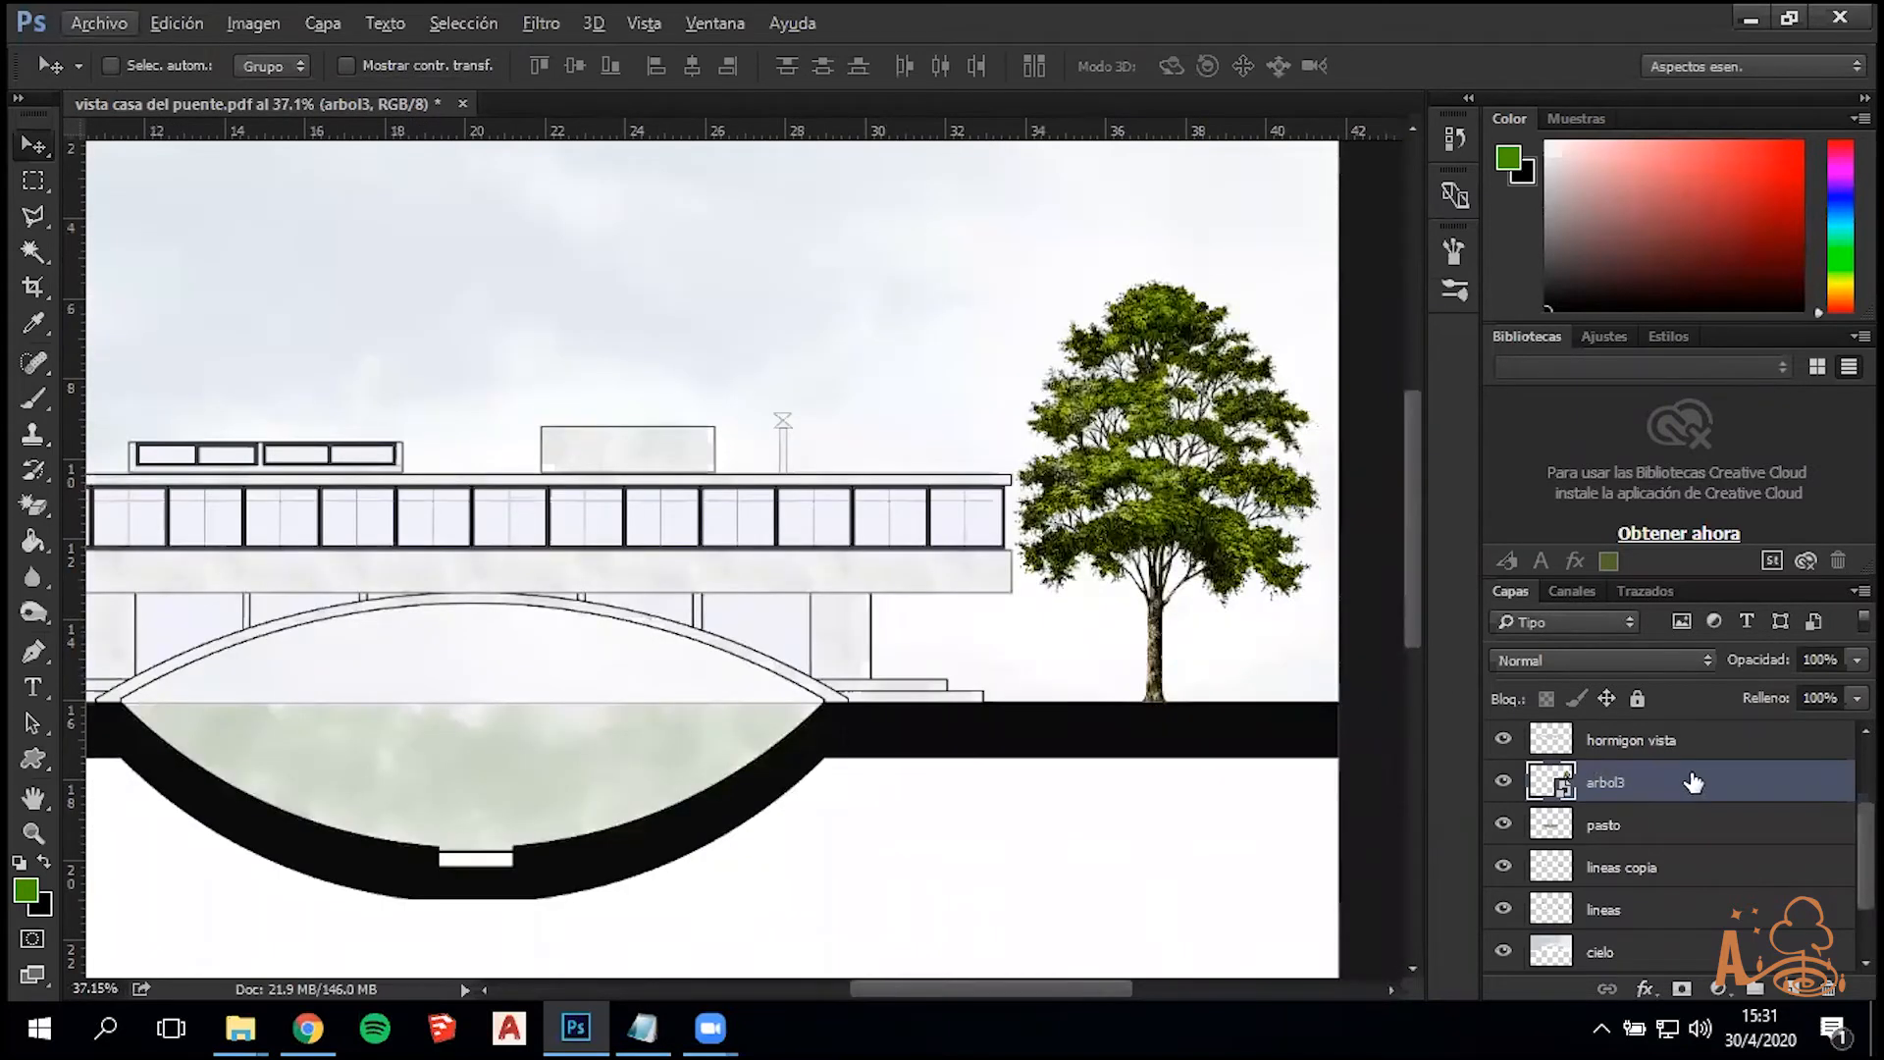
Rasterize the arbol3 layer and reorder it between the lineas and cielo layers
left_click(1641, 783)
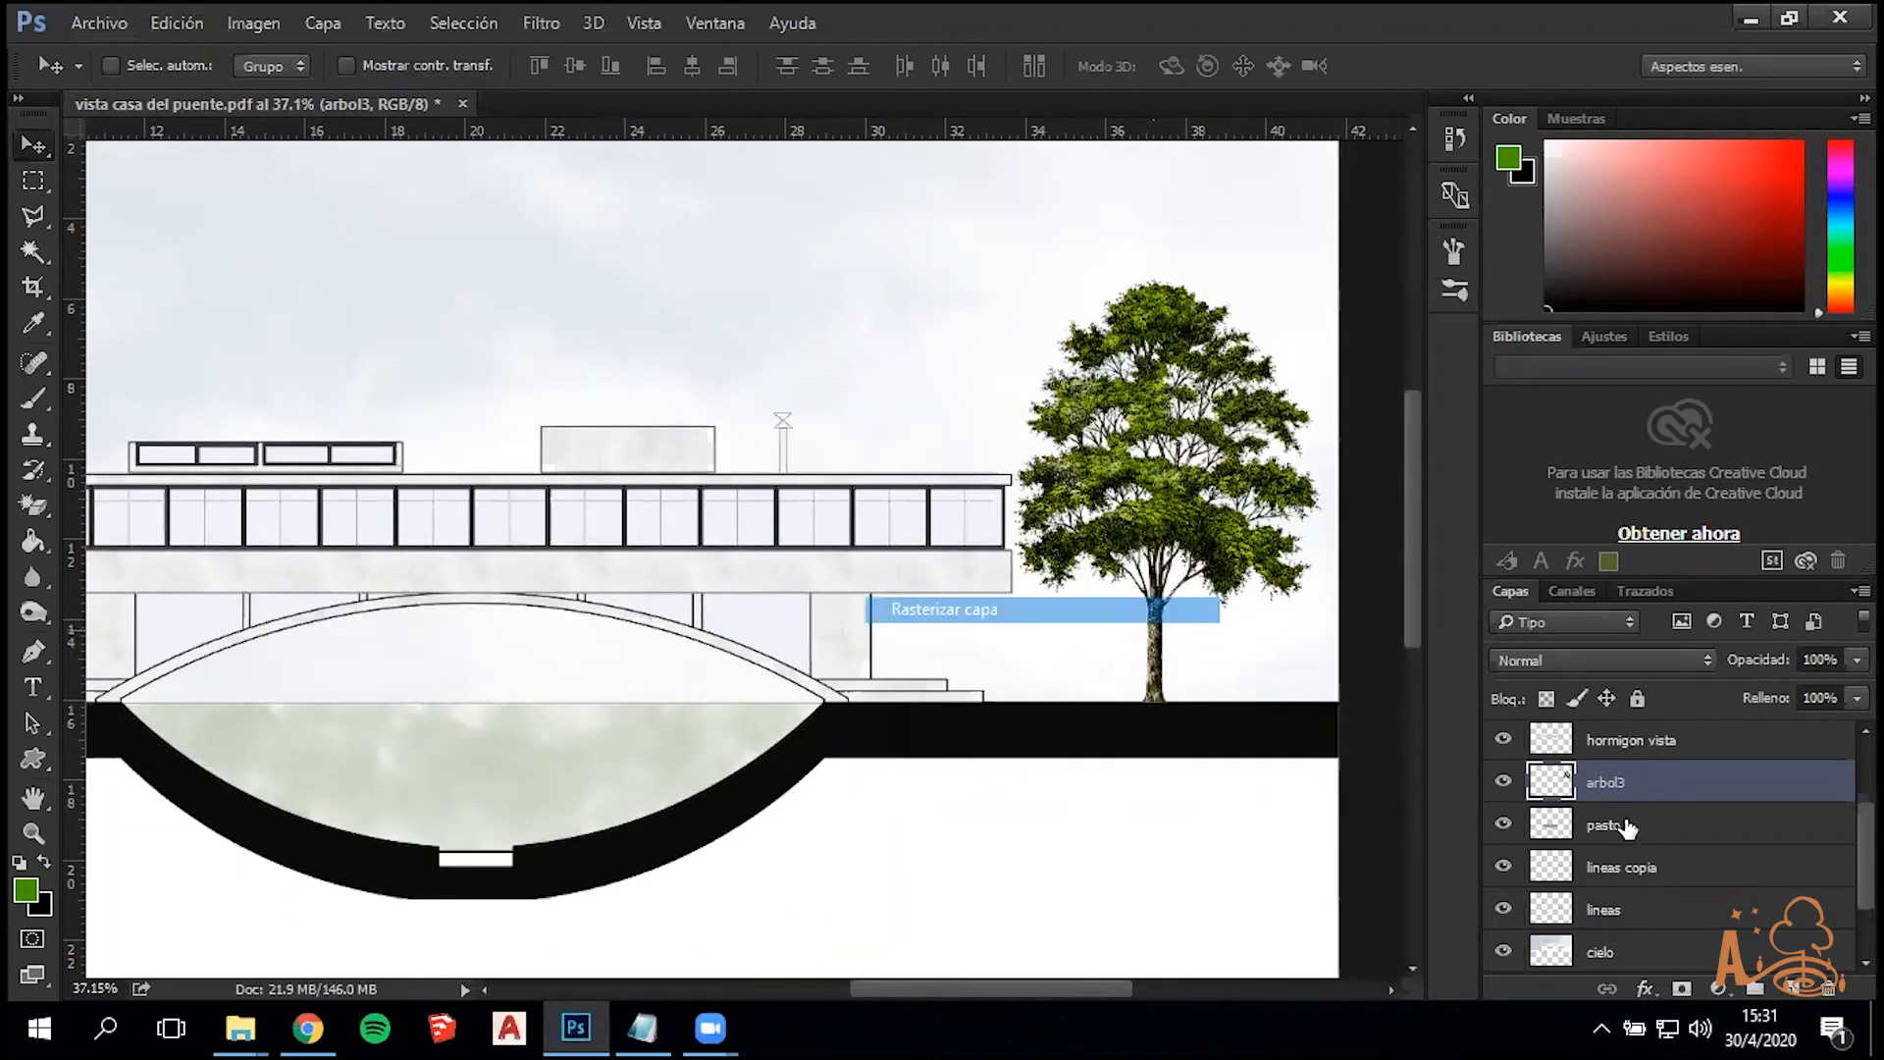
scroll(1641, 785, "down", 2)
scroll(1638, 732, "up", 1)
left_click_drag(1639, 738, 1621, 913)
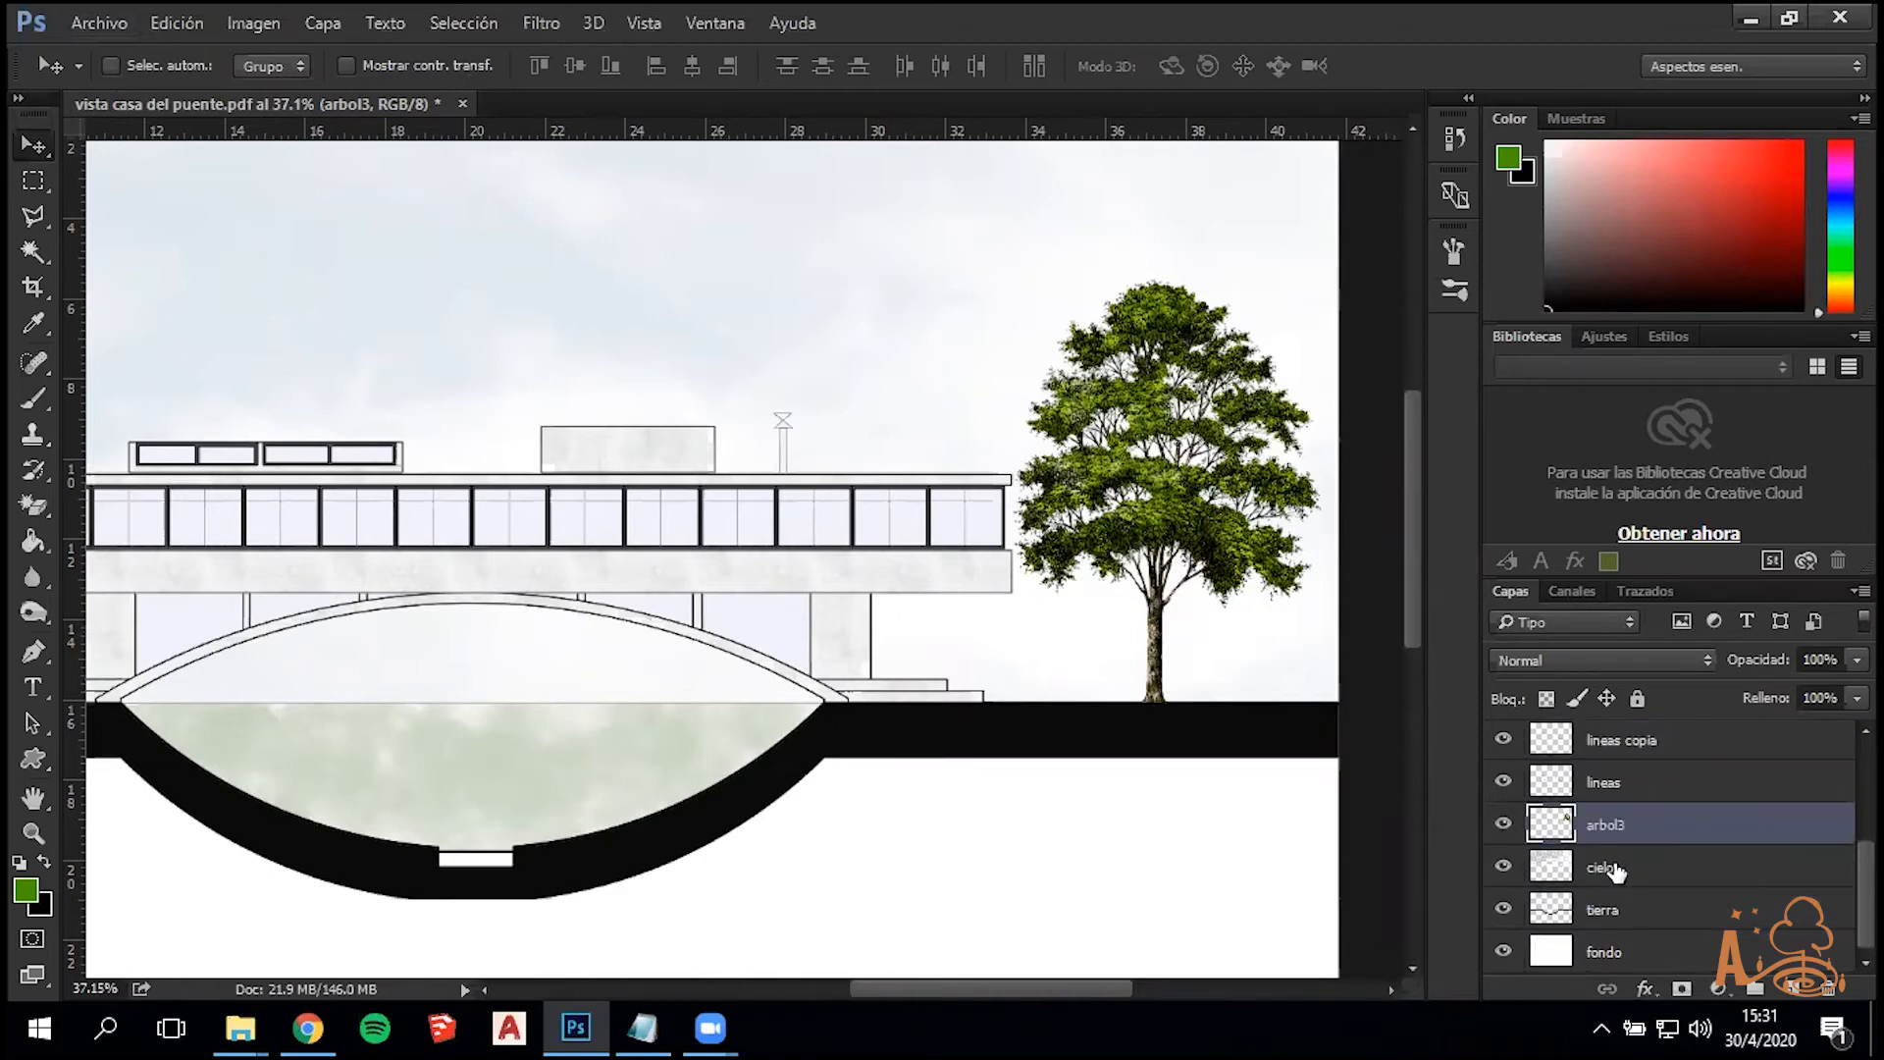
scroll(1658, 800, "up", 3)
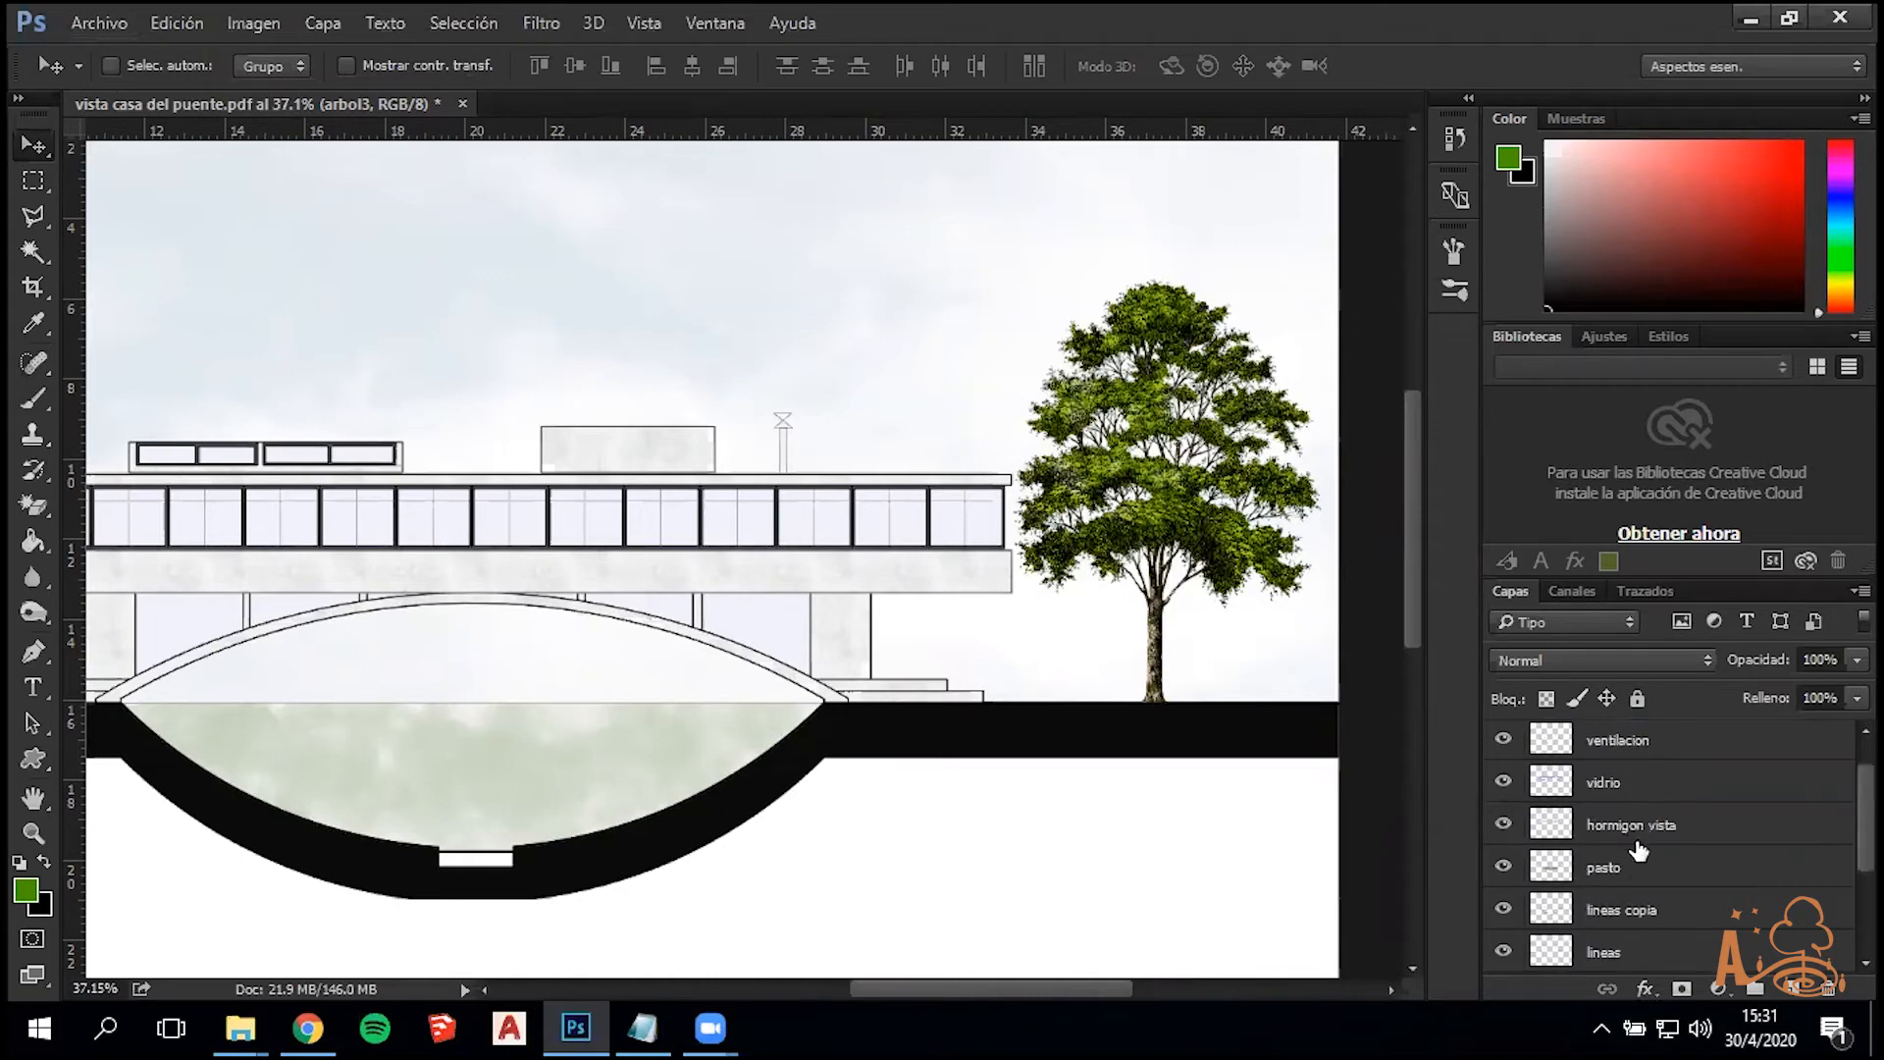
Shift the arbol3 tree slightly further from the building, keeping its trunk on the ground line
left_click_drag(822, 538, 1154, 495)
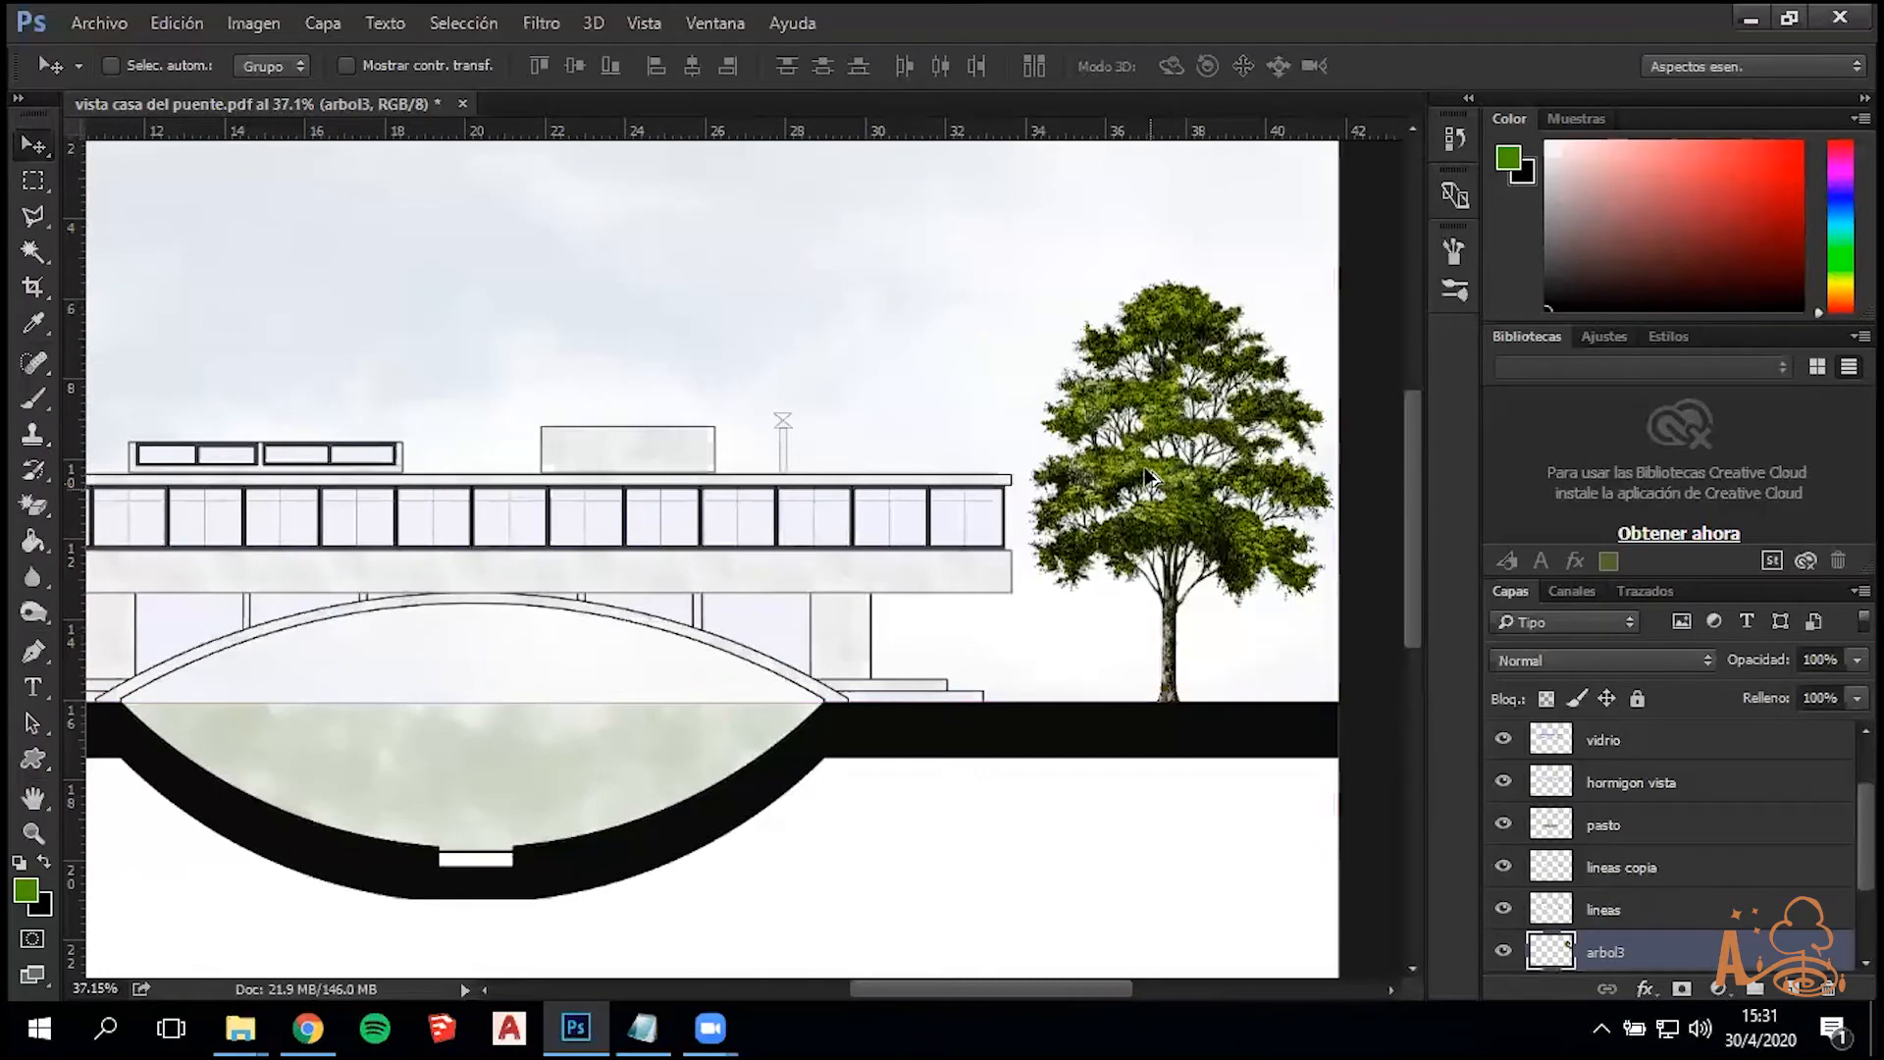
key("ctrl+0")
scroll(1249, 455, "up", 3)
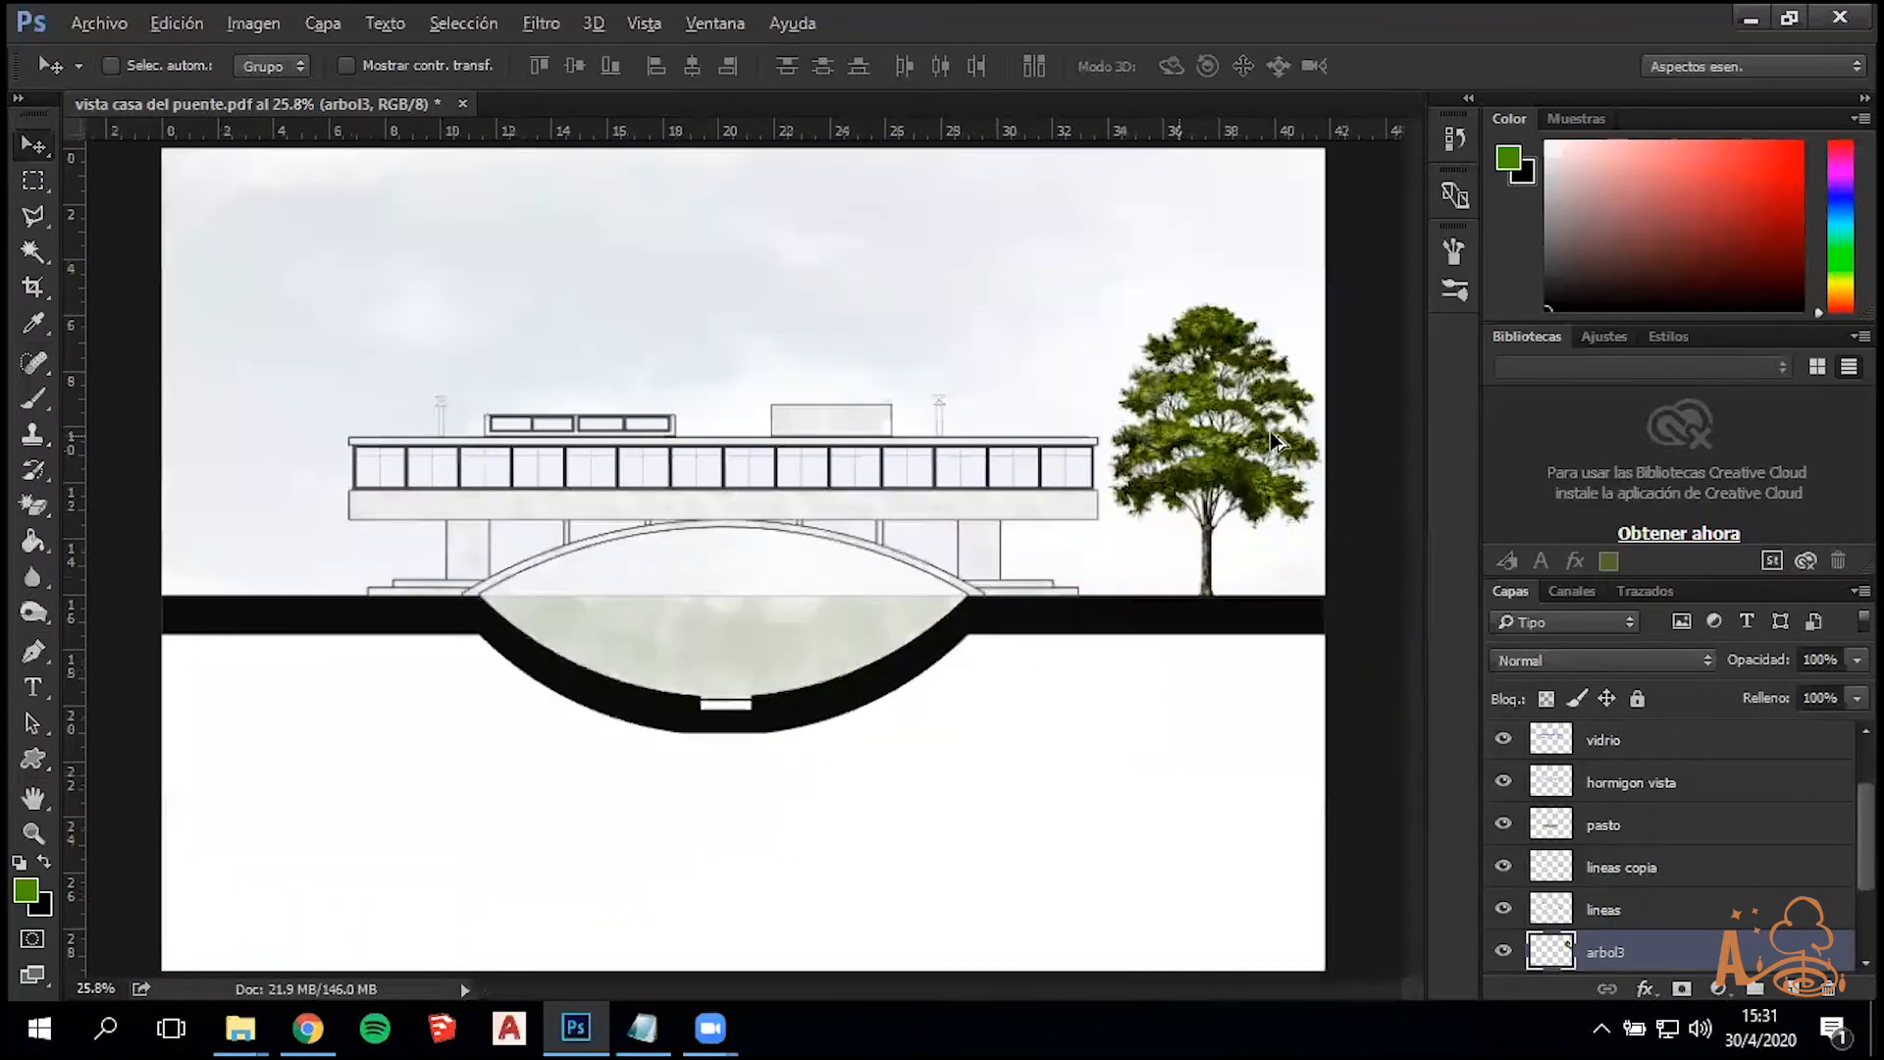
scroll(1273, 441, "up", 2)
scroll(1273, 475, "up", 2)
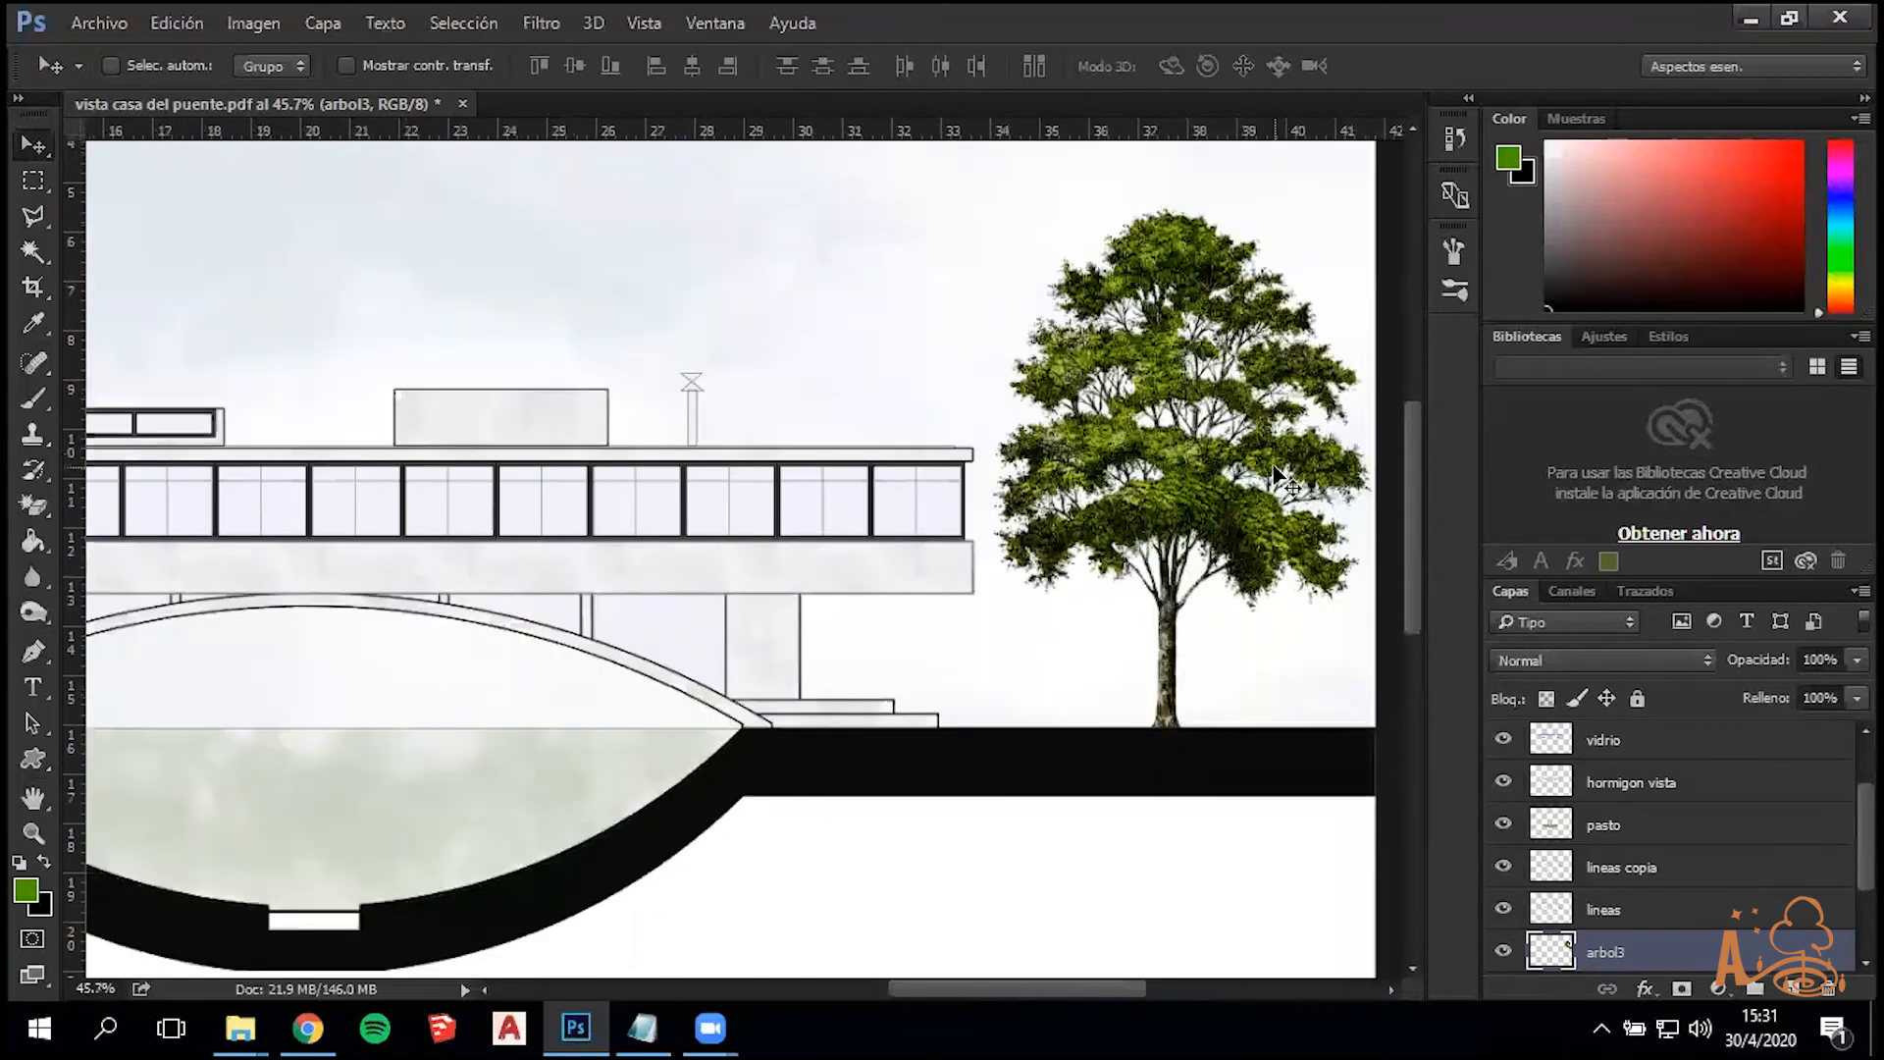
scroll(1225, 476, "down", 1)
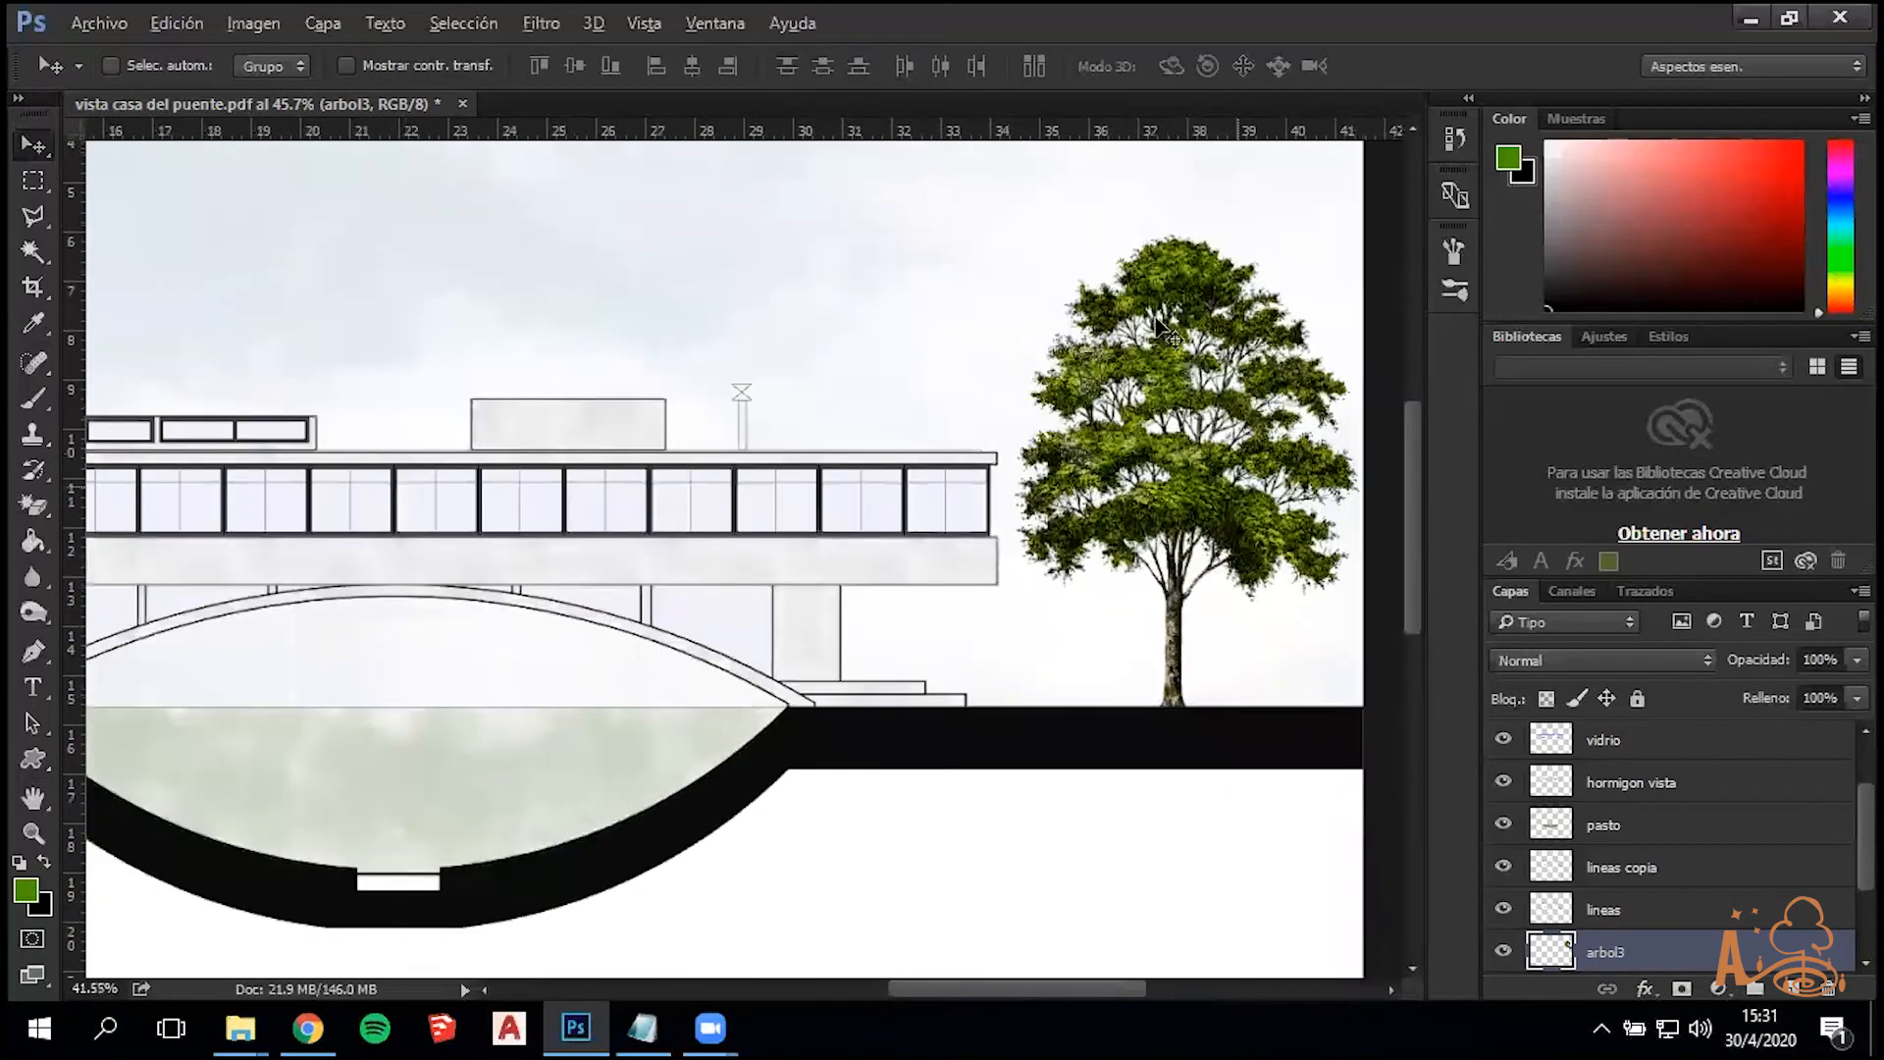
scroll(1157, 322, "down", 6)
scroll(1299, 414, "up", 1)
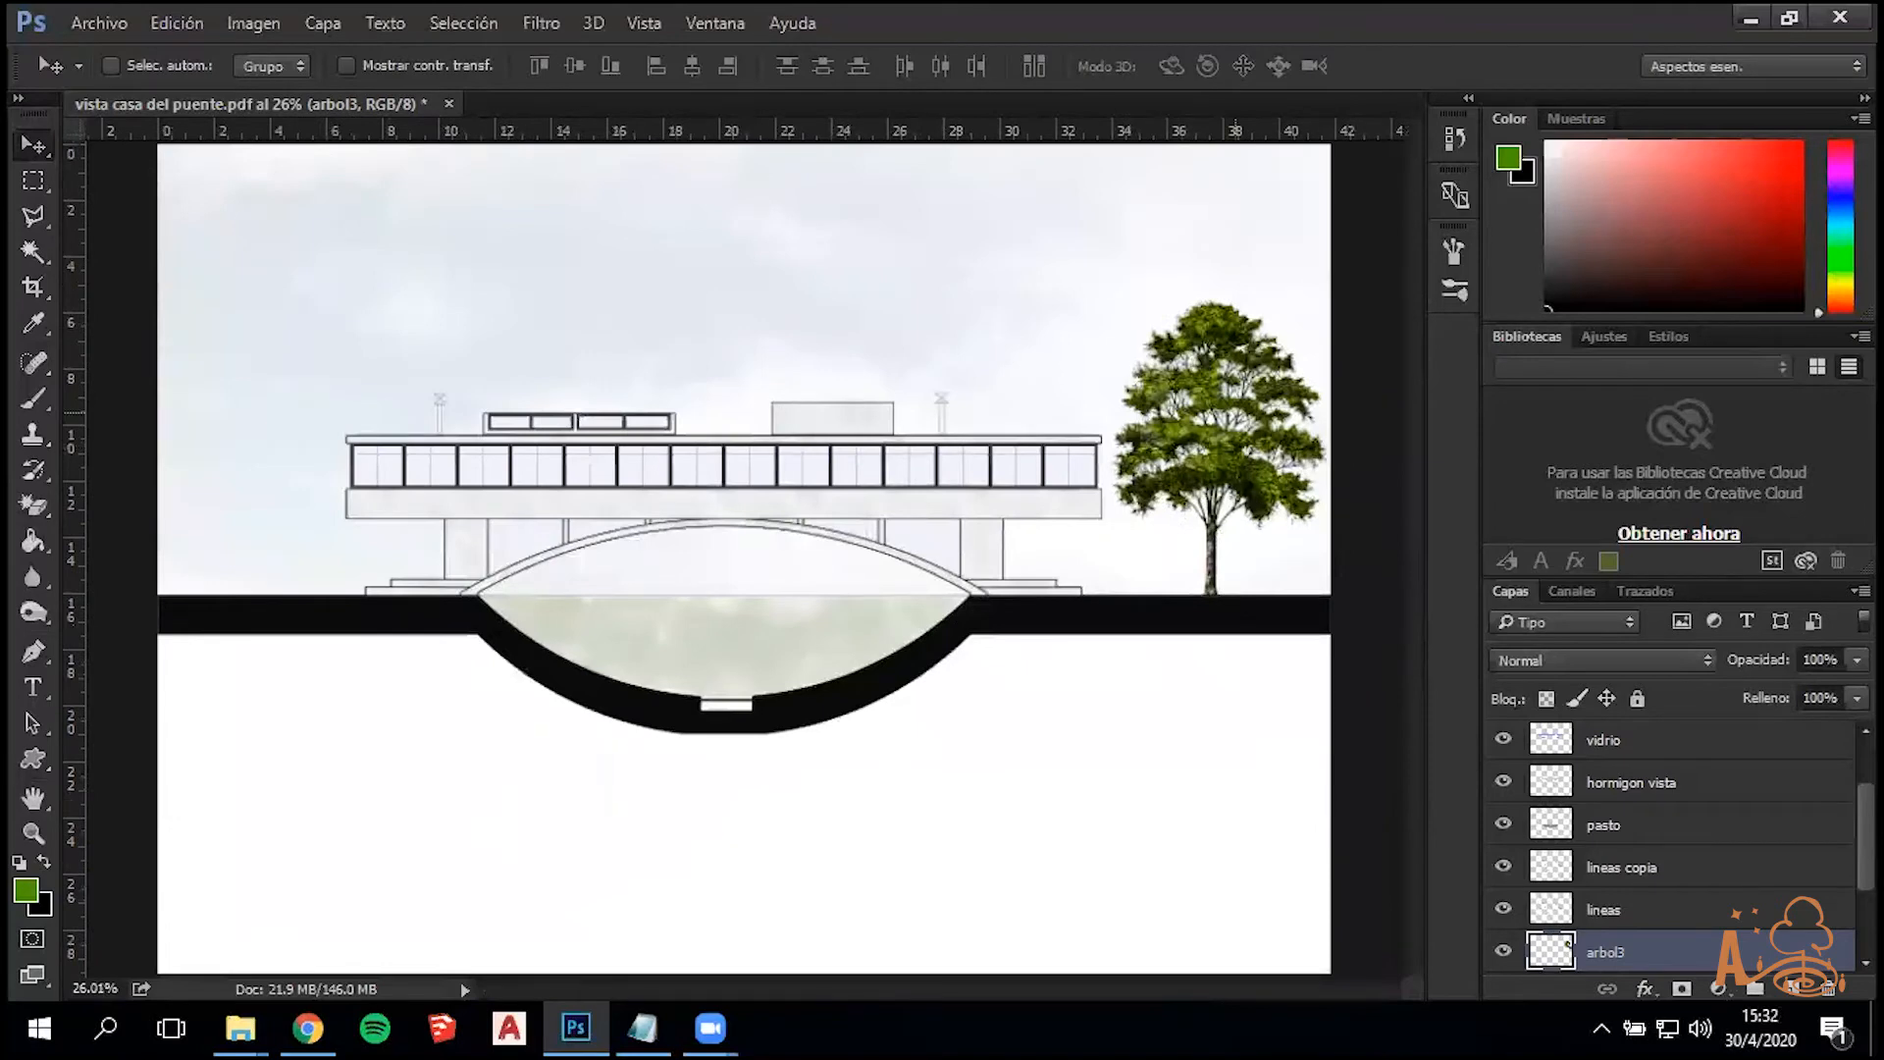
Lower the opacity of the arbol3 layer to 36%
left_click(1856, 659)
left_click_drag(1775, 687, 1788, 695)
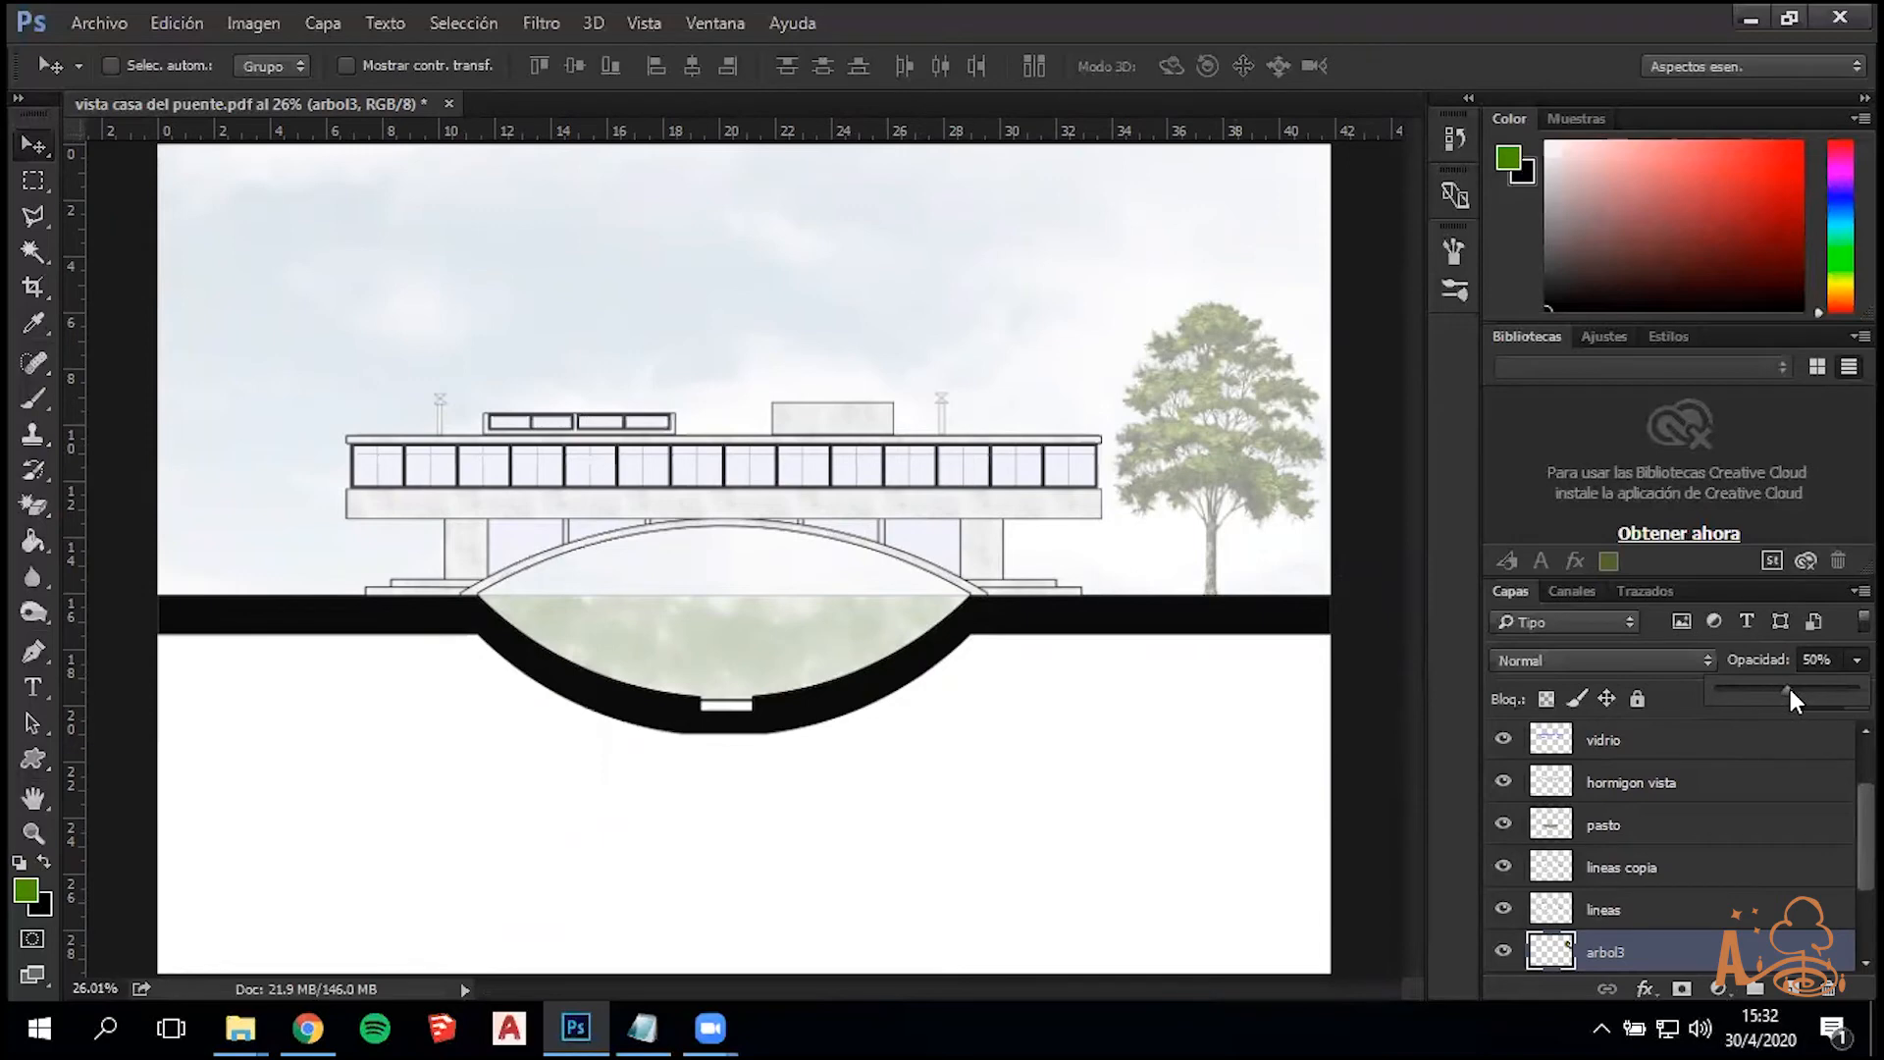
left_click_drag(1789, 697, 1782, 691)
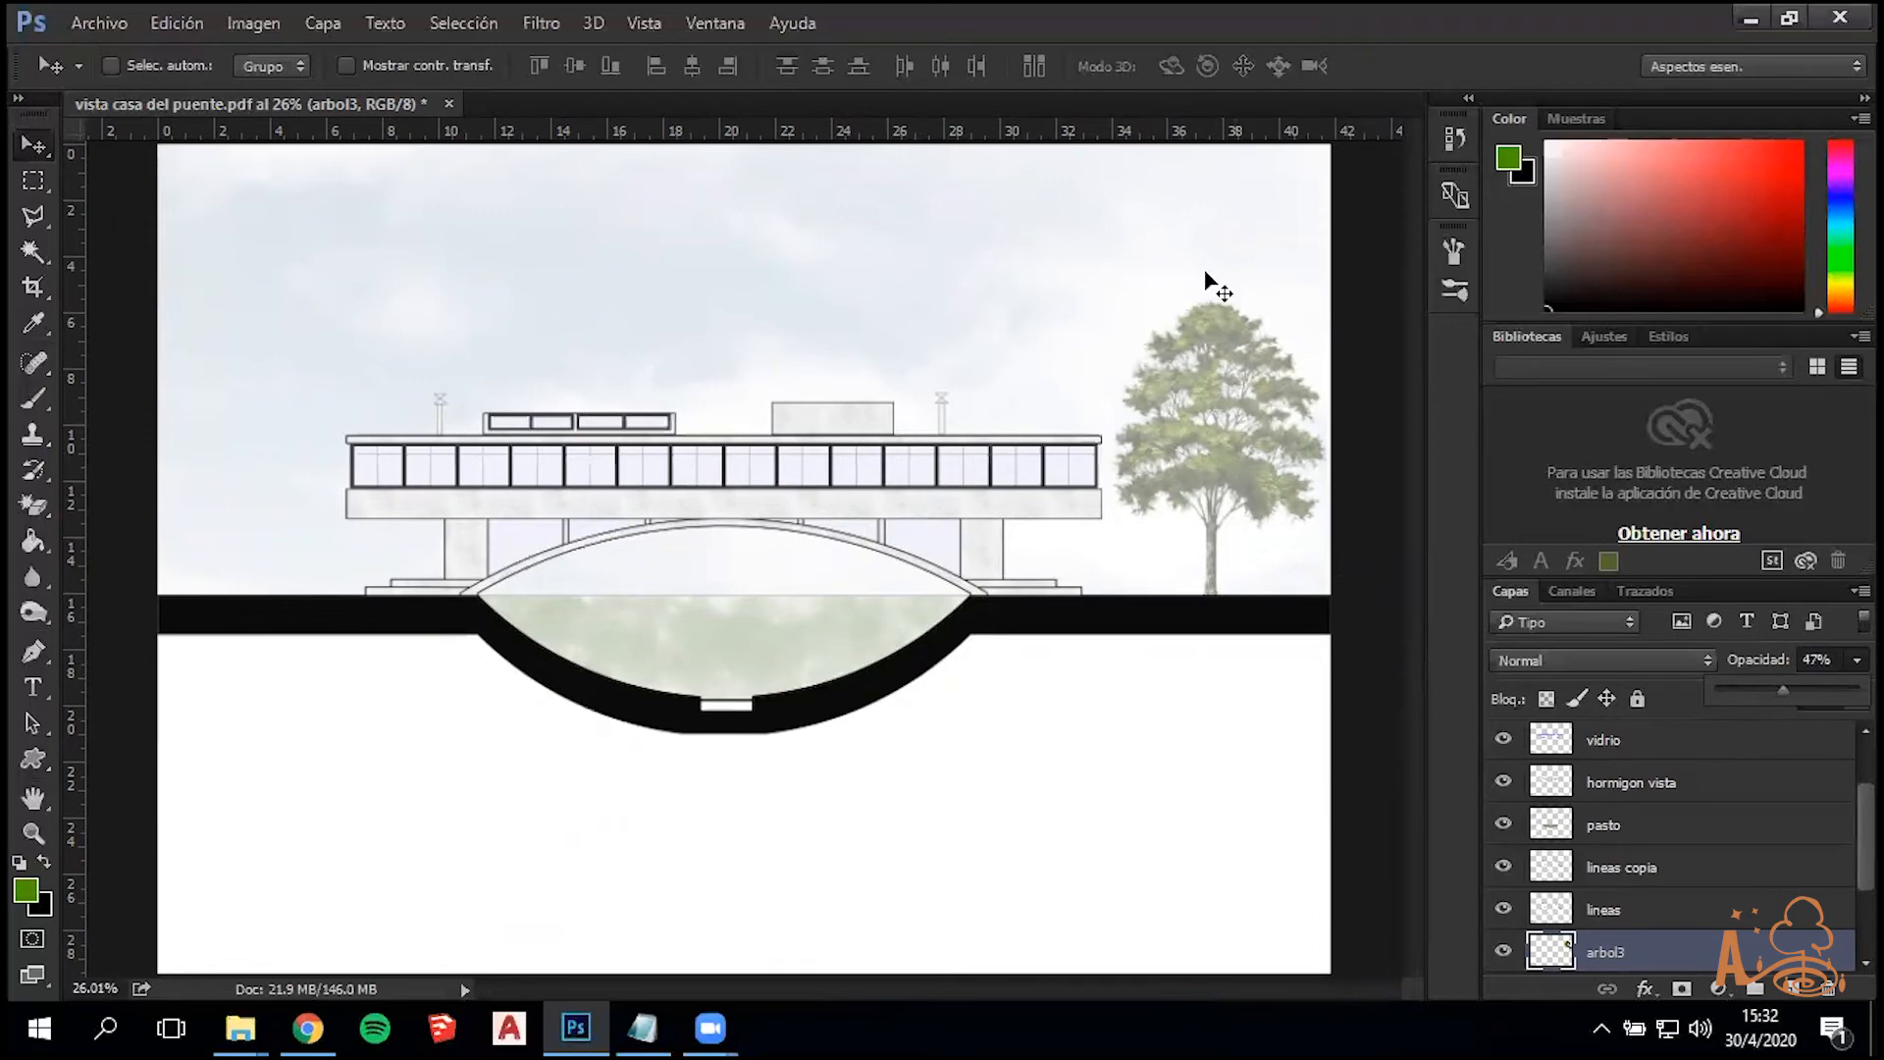
key("1")
key("8")
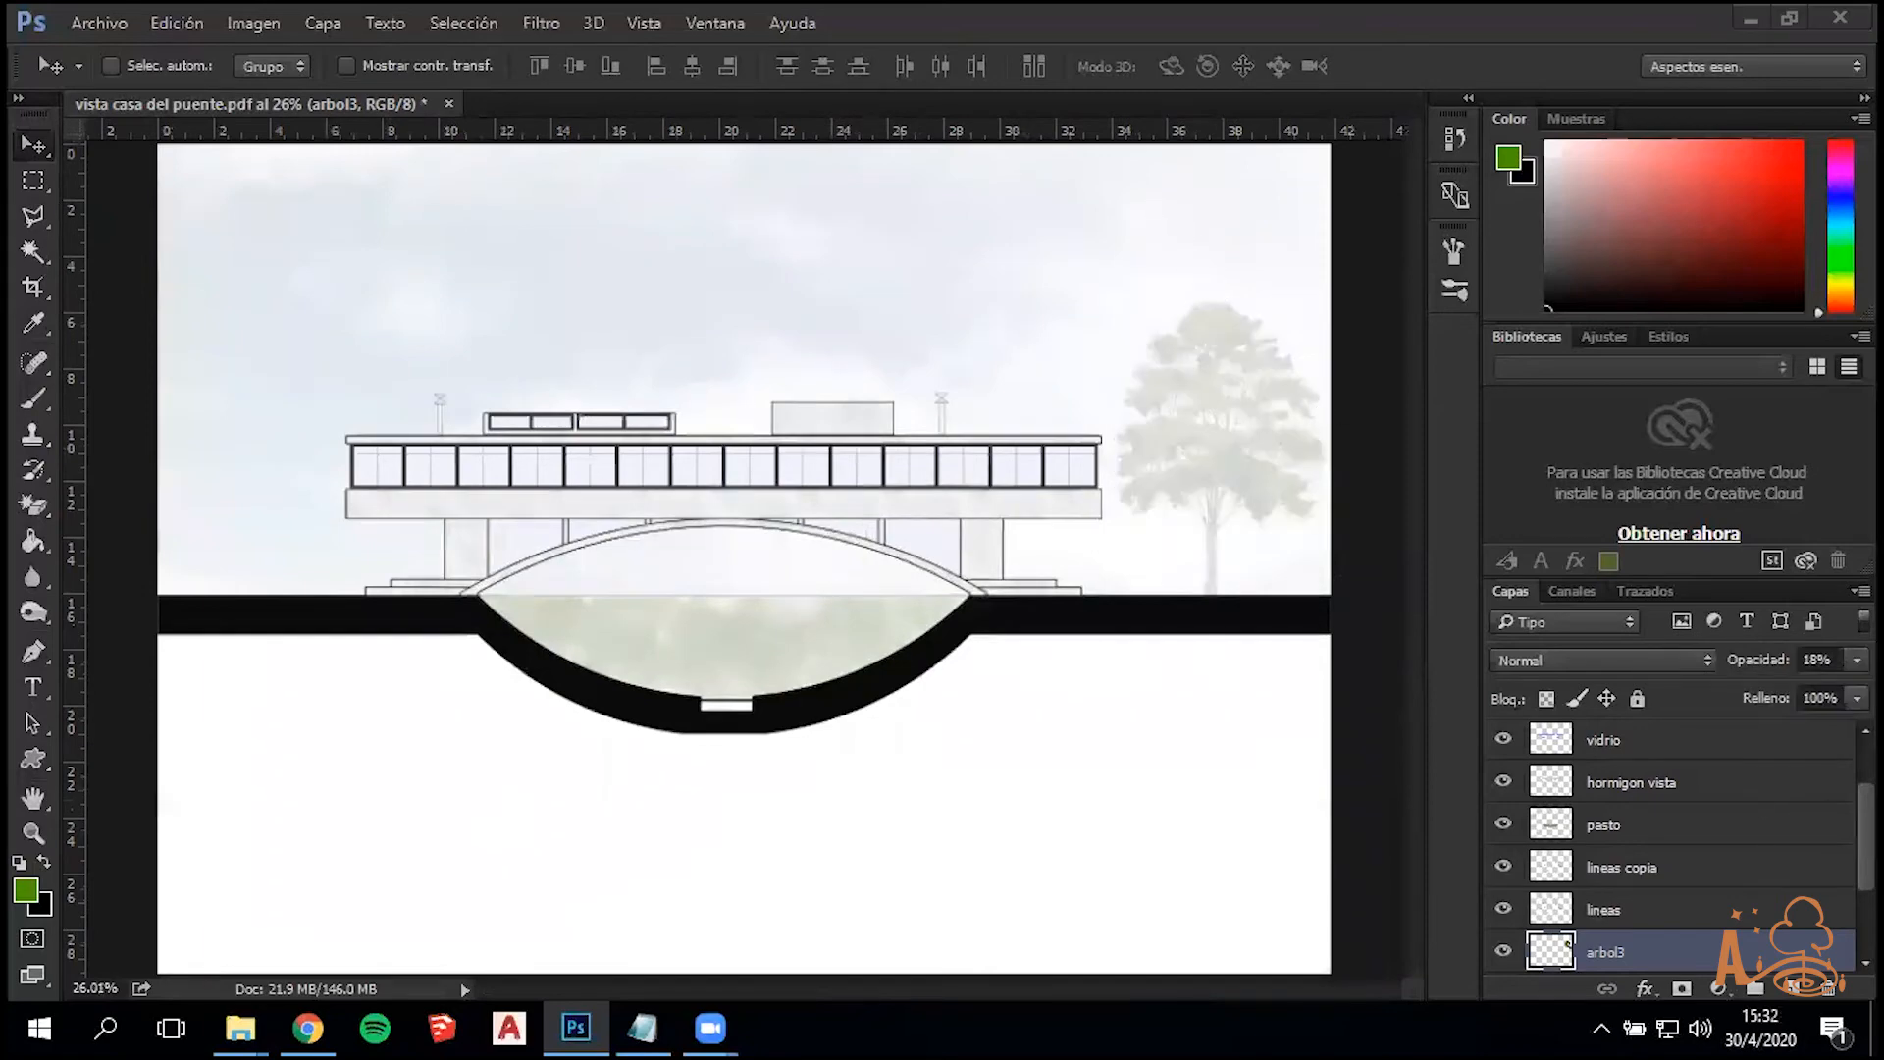
left_click(1856, 659)
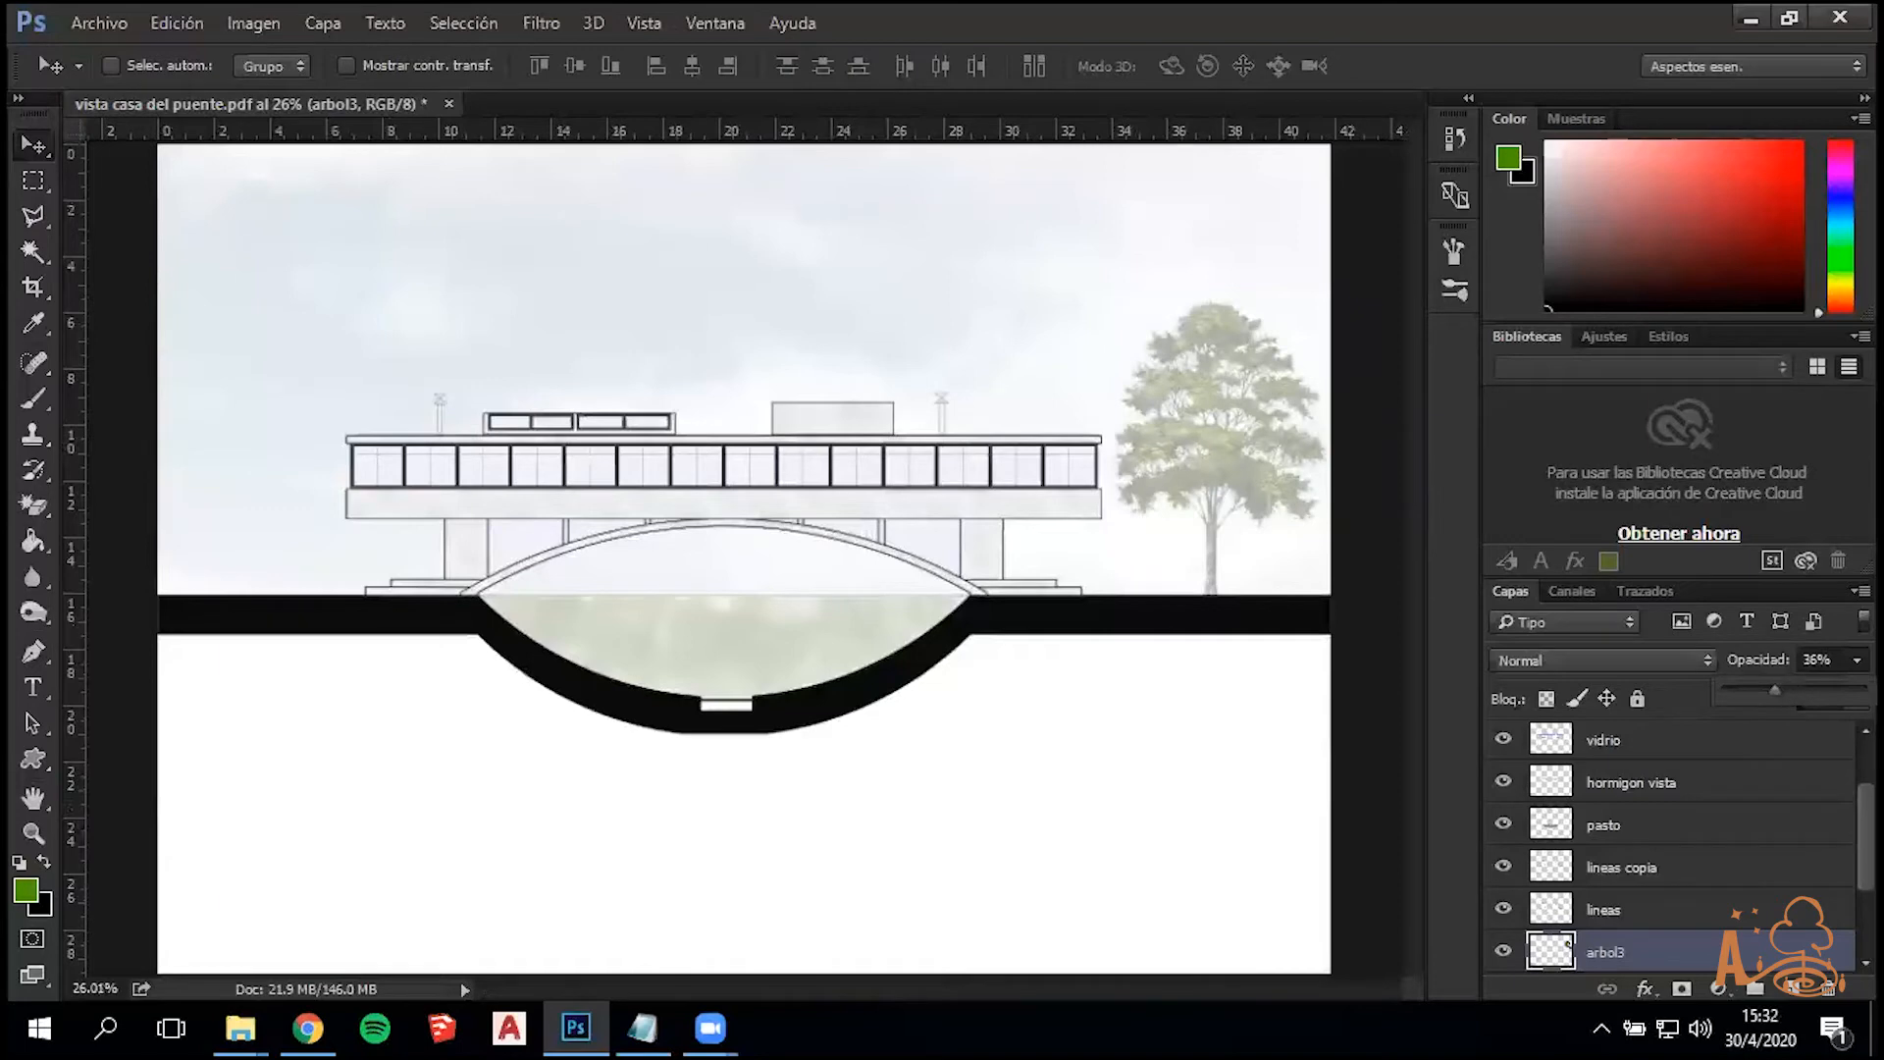
left_click(1813, 622)
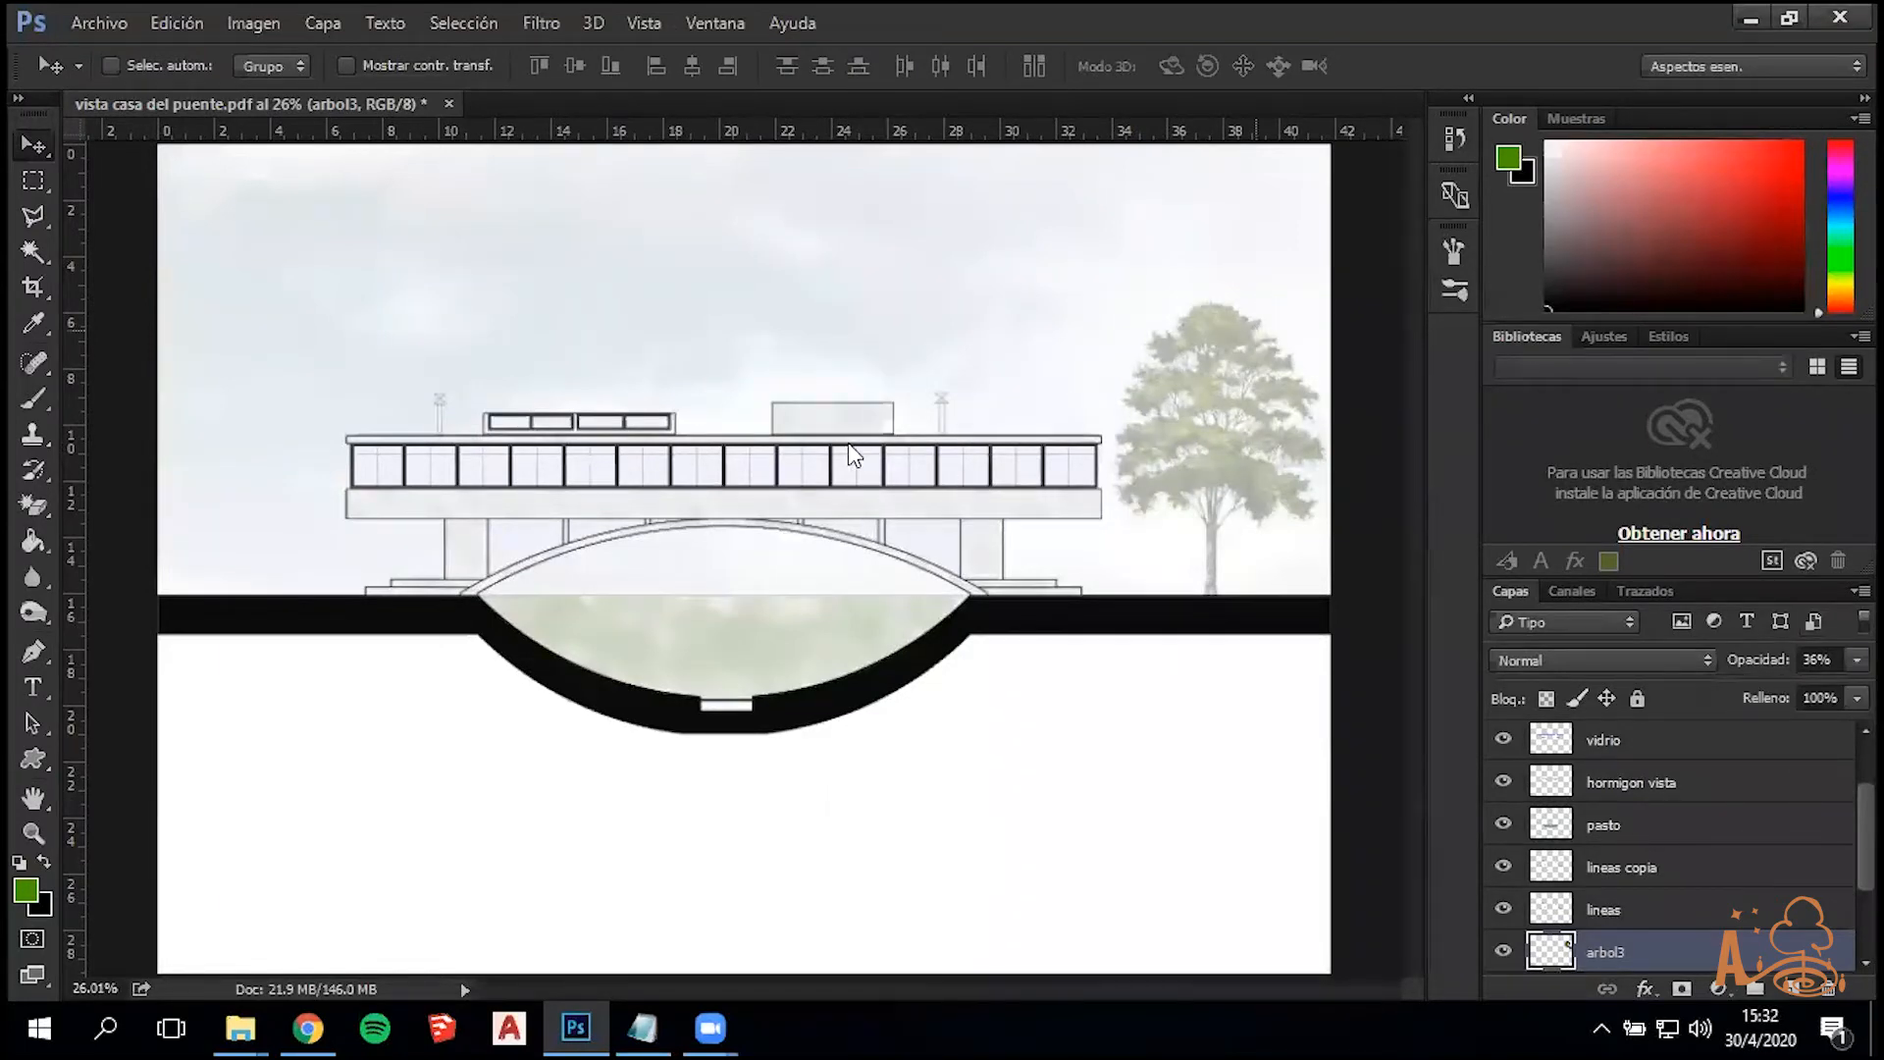
Desaturate the arbol3 tree with a Hue/Saturation adjustment, setting the saturation to -65
key("ctrl+u")
left_click_drag(861, 442, 774, 439)
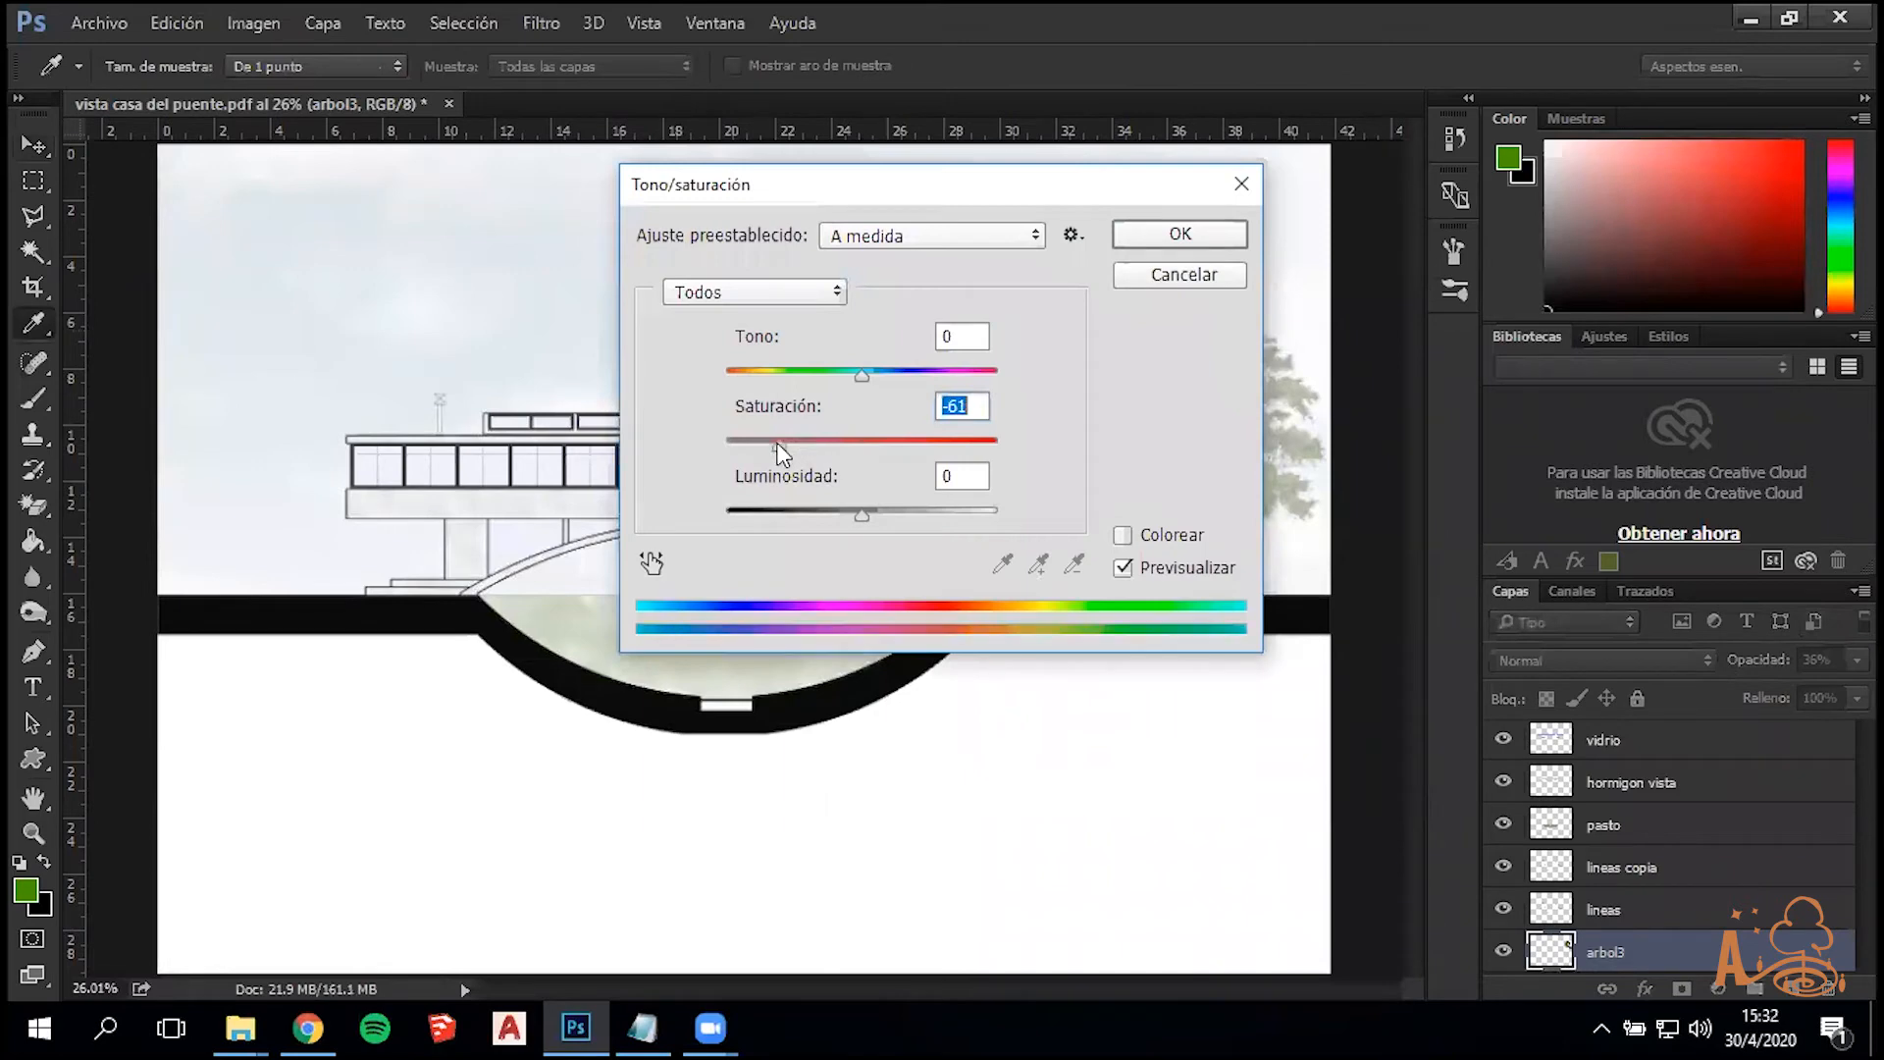
left_click(1146, 236)
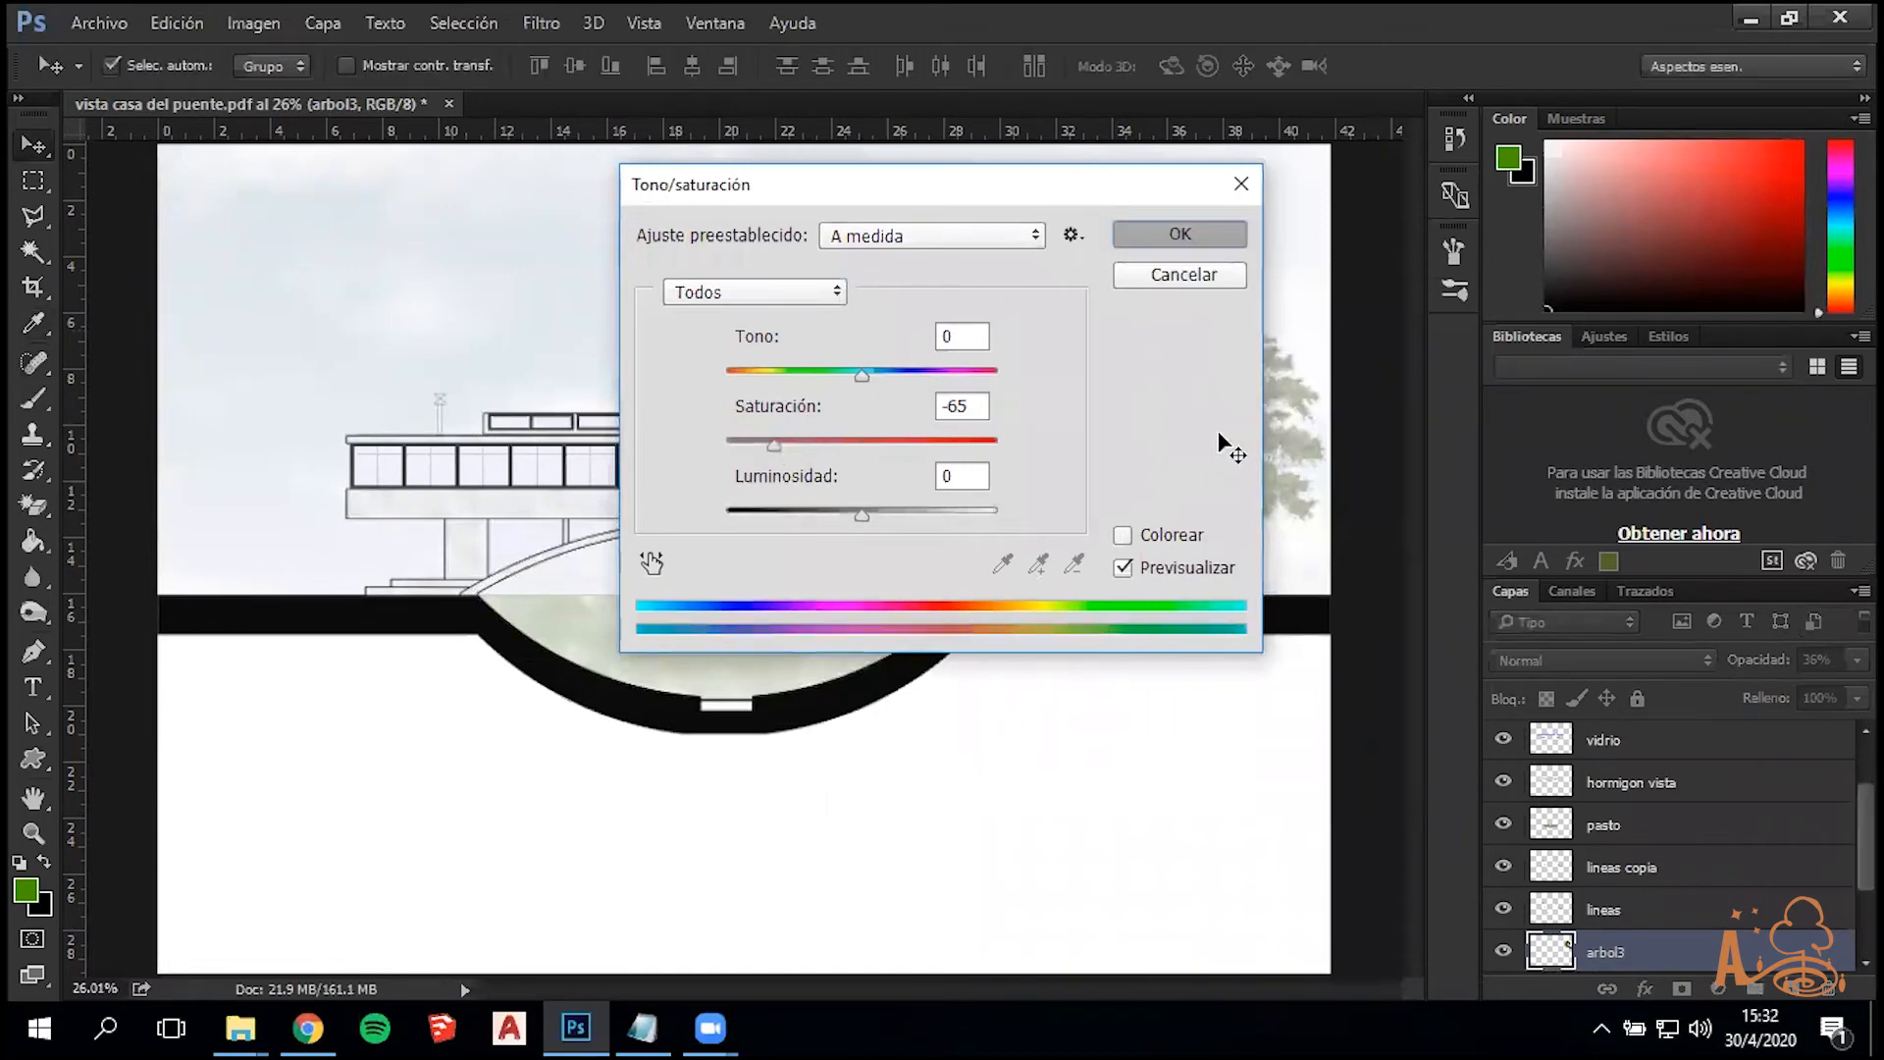
scroll(1211, 461, "up", 1)
scroll(1214, 478, "up", 1)
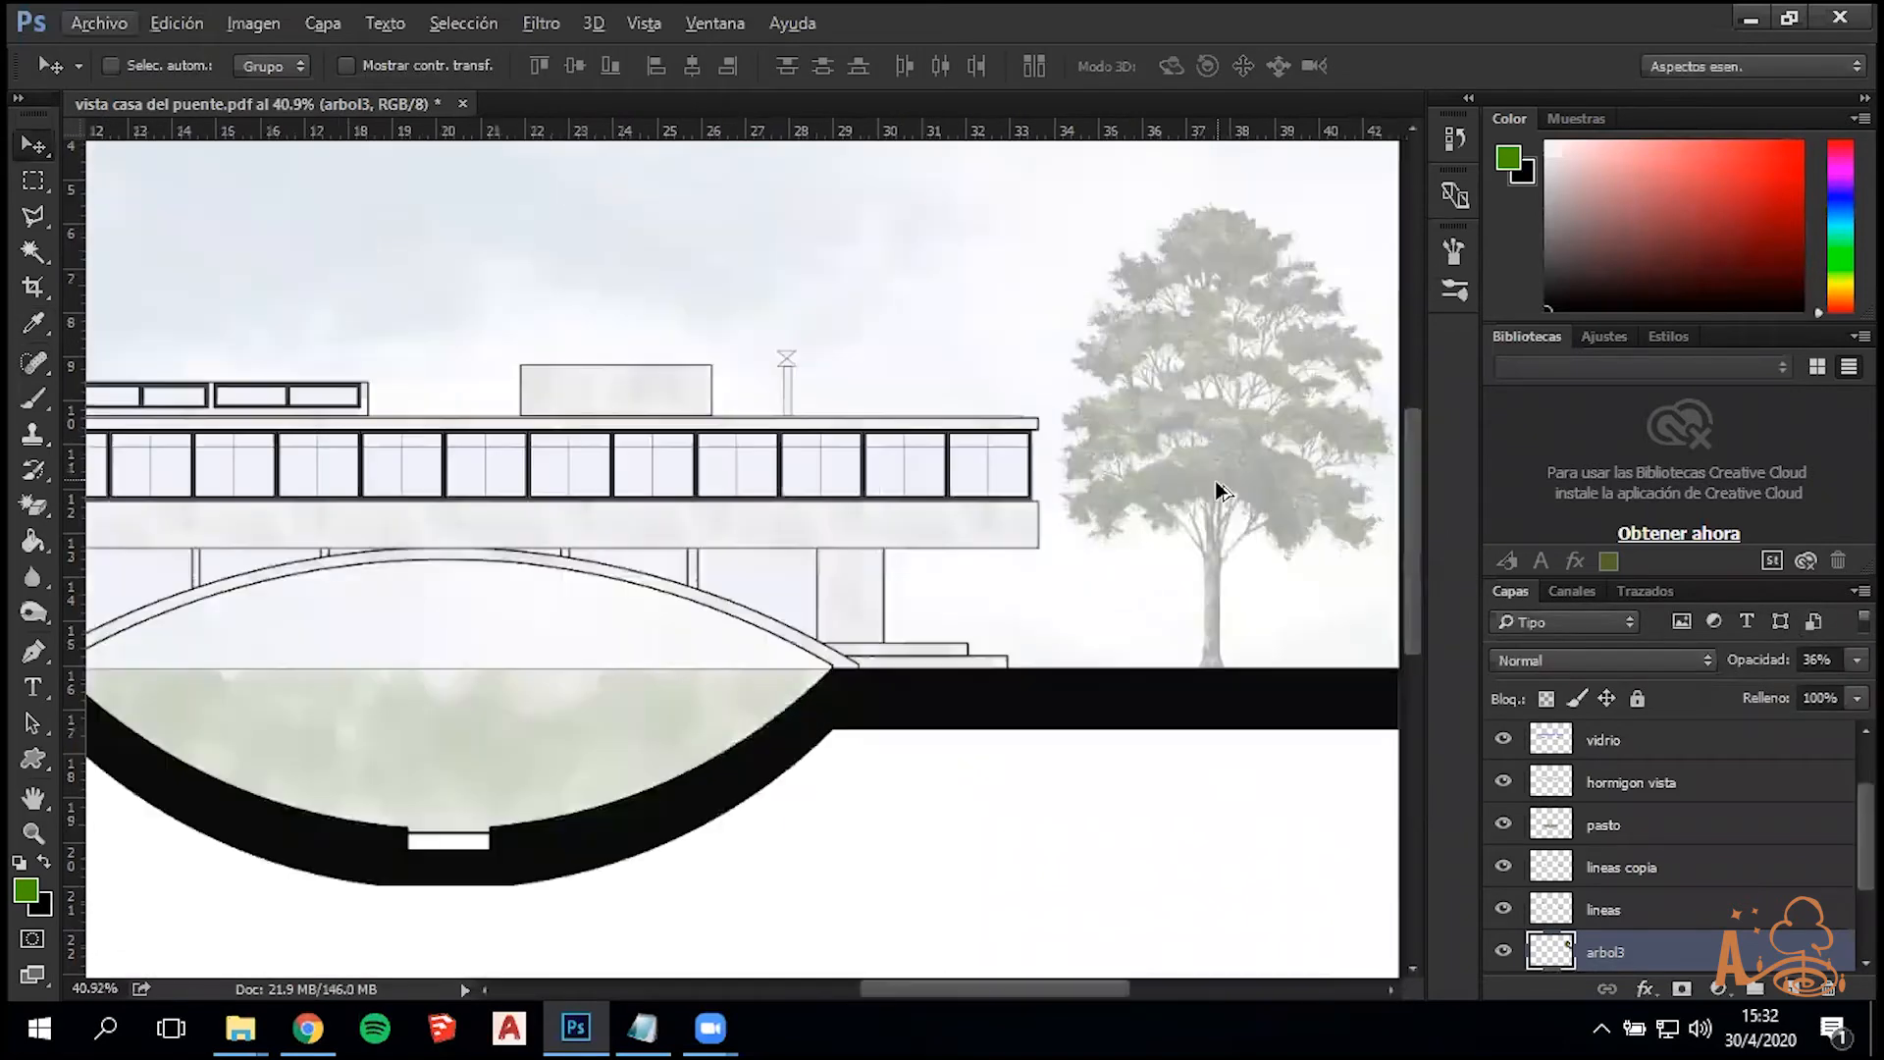
scroll(1211, 486, "down", 2)
scroll(1191, 450, "up", 1)
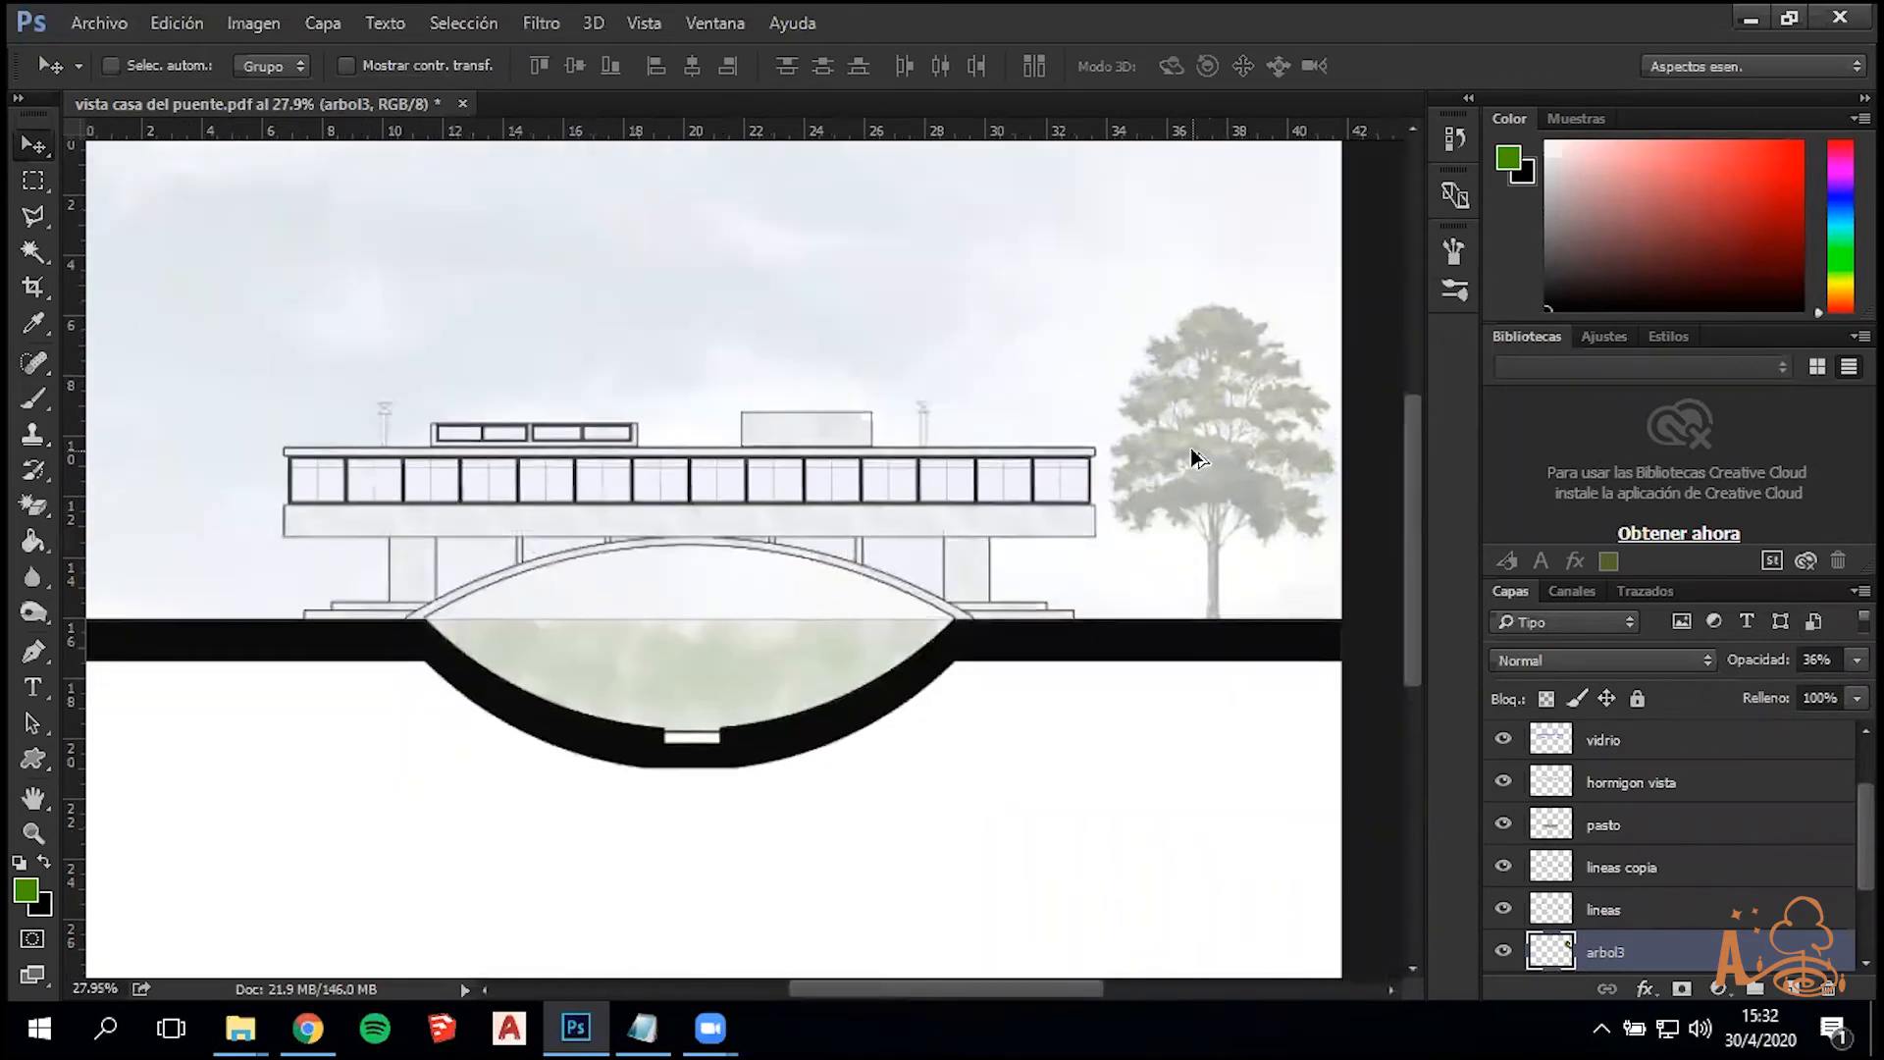
scroll(1079, 454, "down", 2)
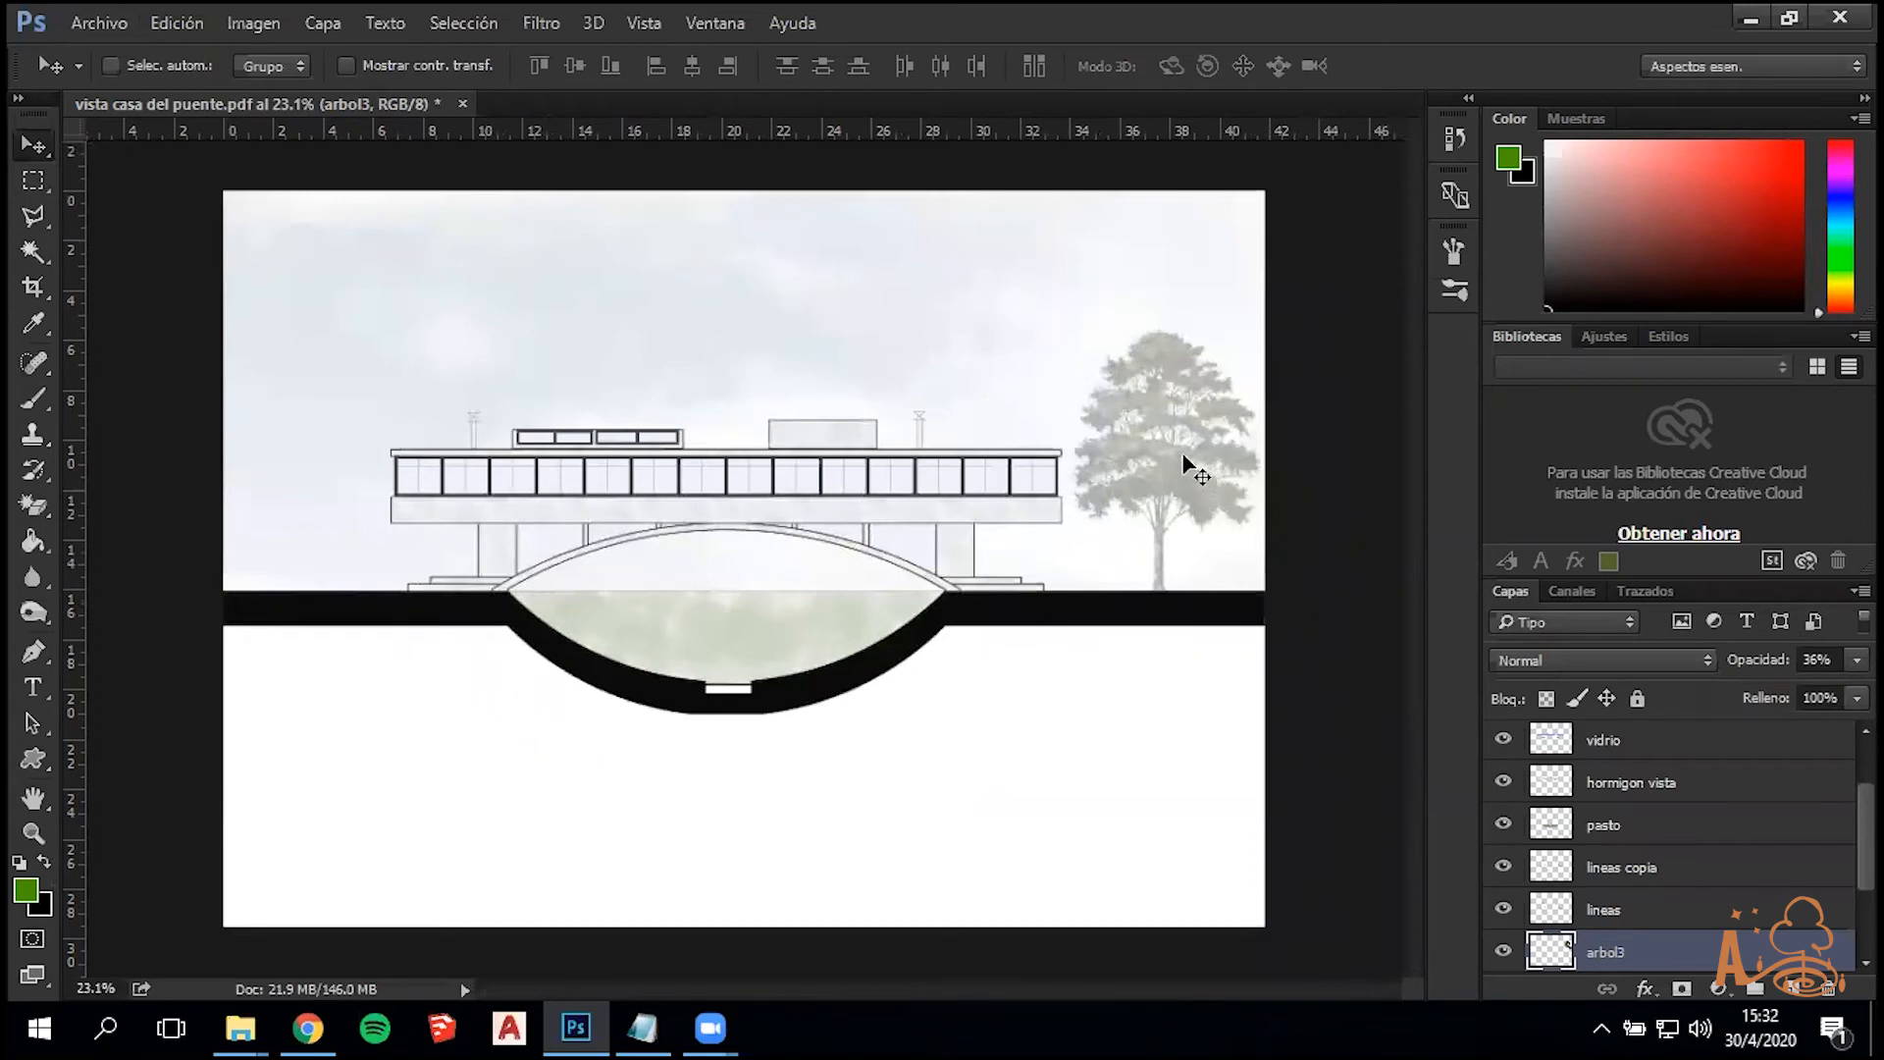
Duplicate the faded tree along the back of the building, and undo all copies except the first
left_click_drag(1178, 496, 774, 491)
left_click_drag(796, 491, 653, 502)
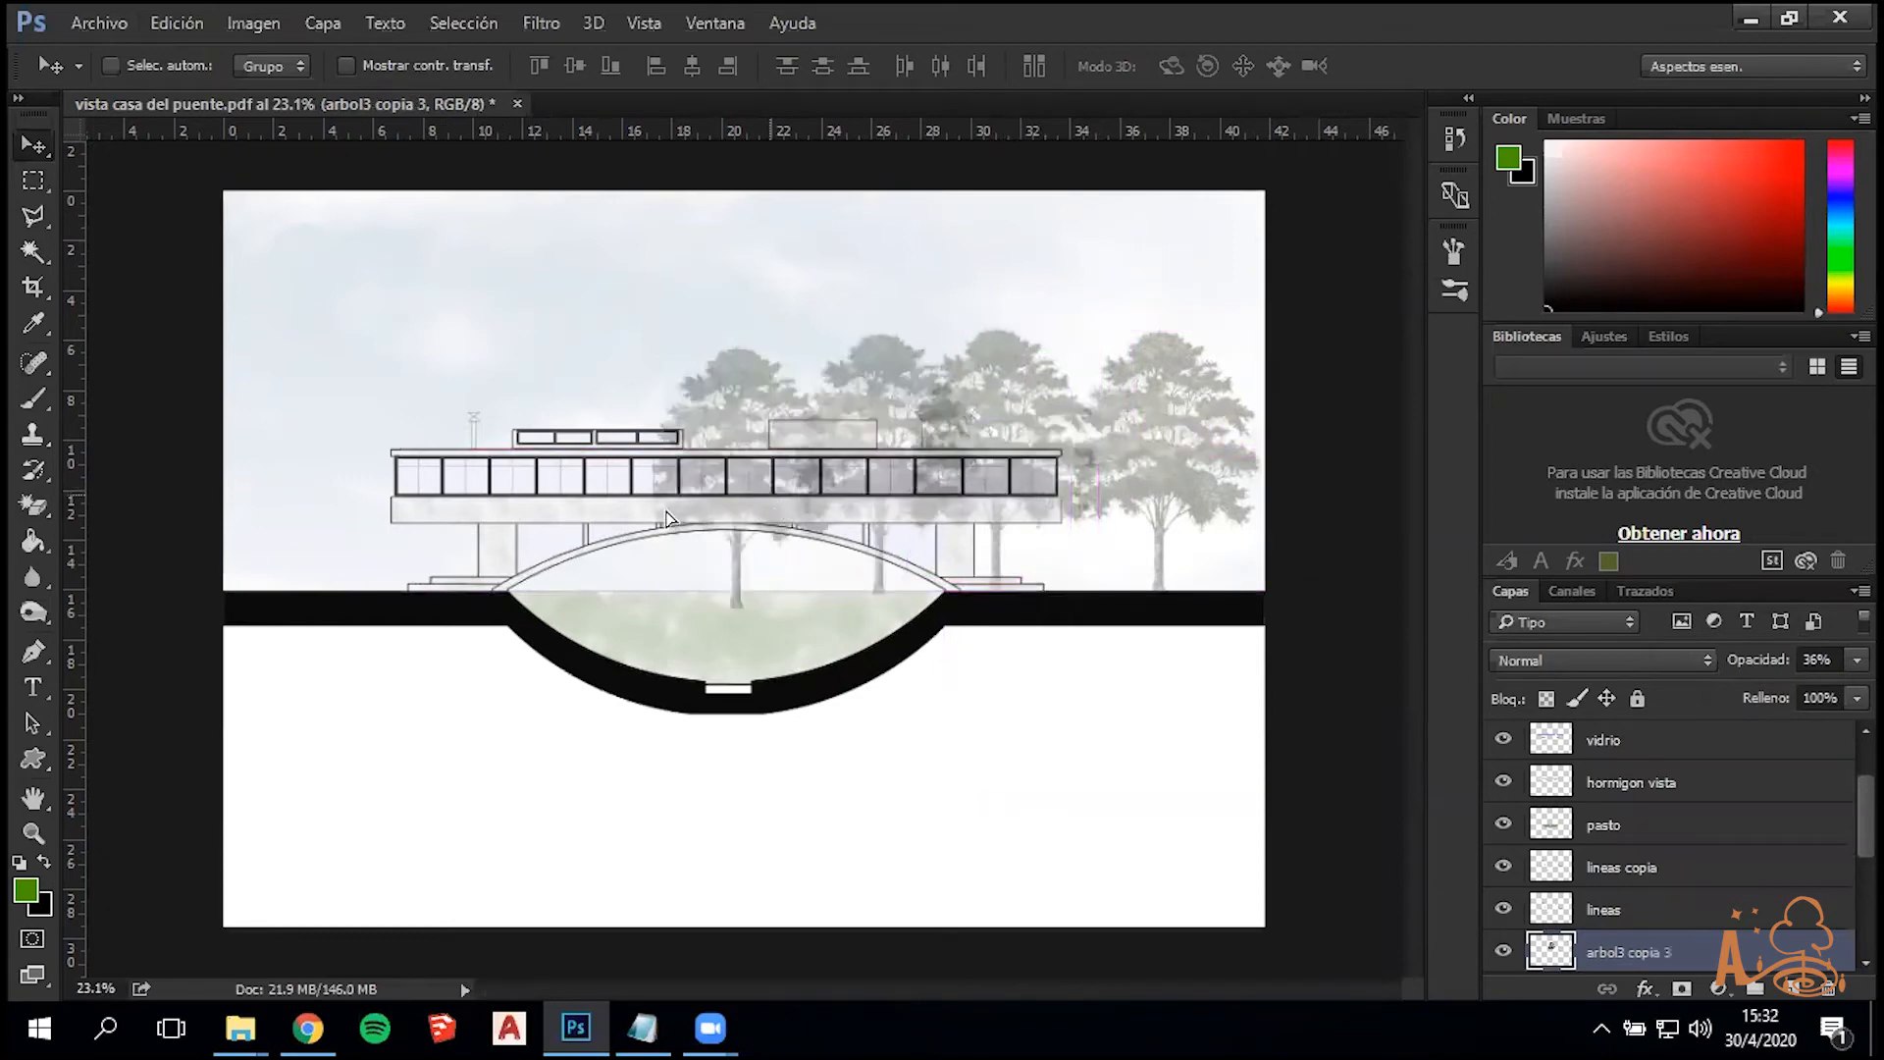
key("ctrl")
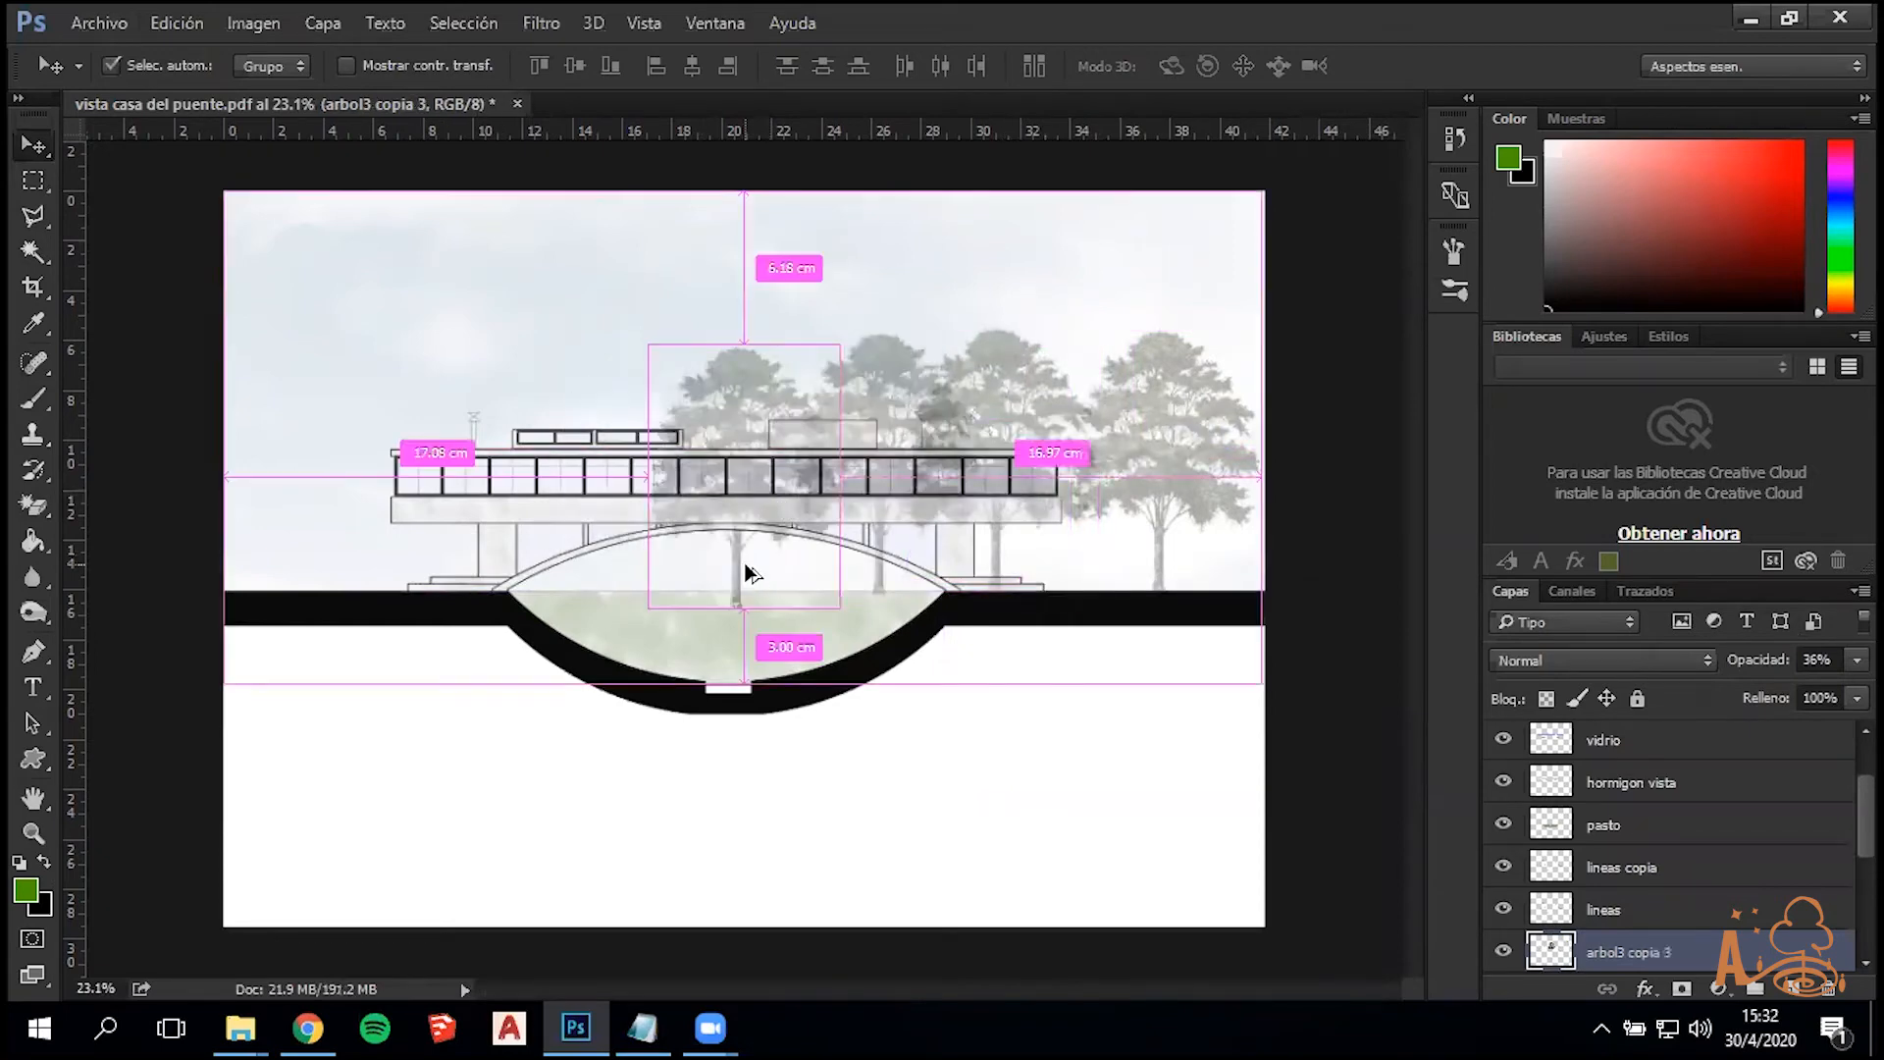
key("ctrl+alt+z")
key("ctrl+alt+z")
Scale the arbol3 copia tree down to about 84%, keeping its trunk base on the ground line
scroll(1052, 436, "up", 2)
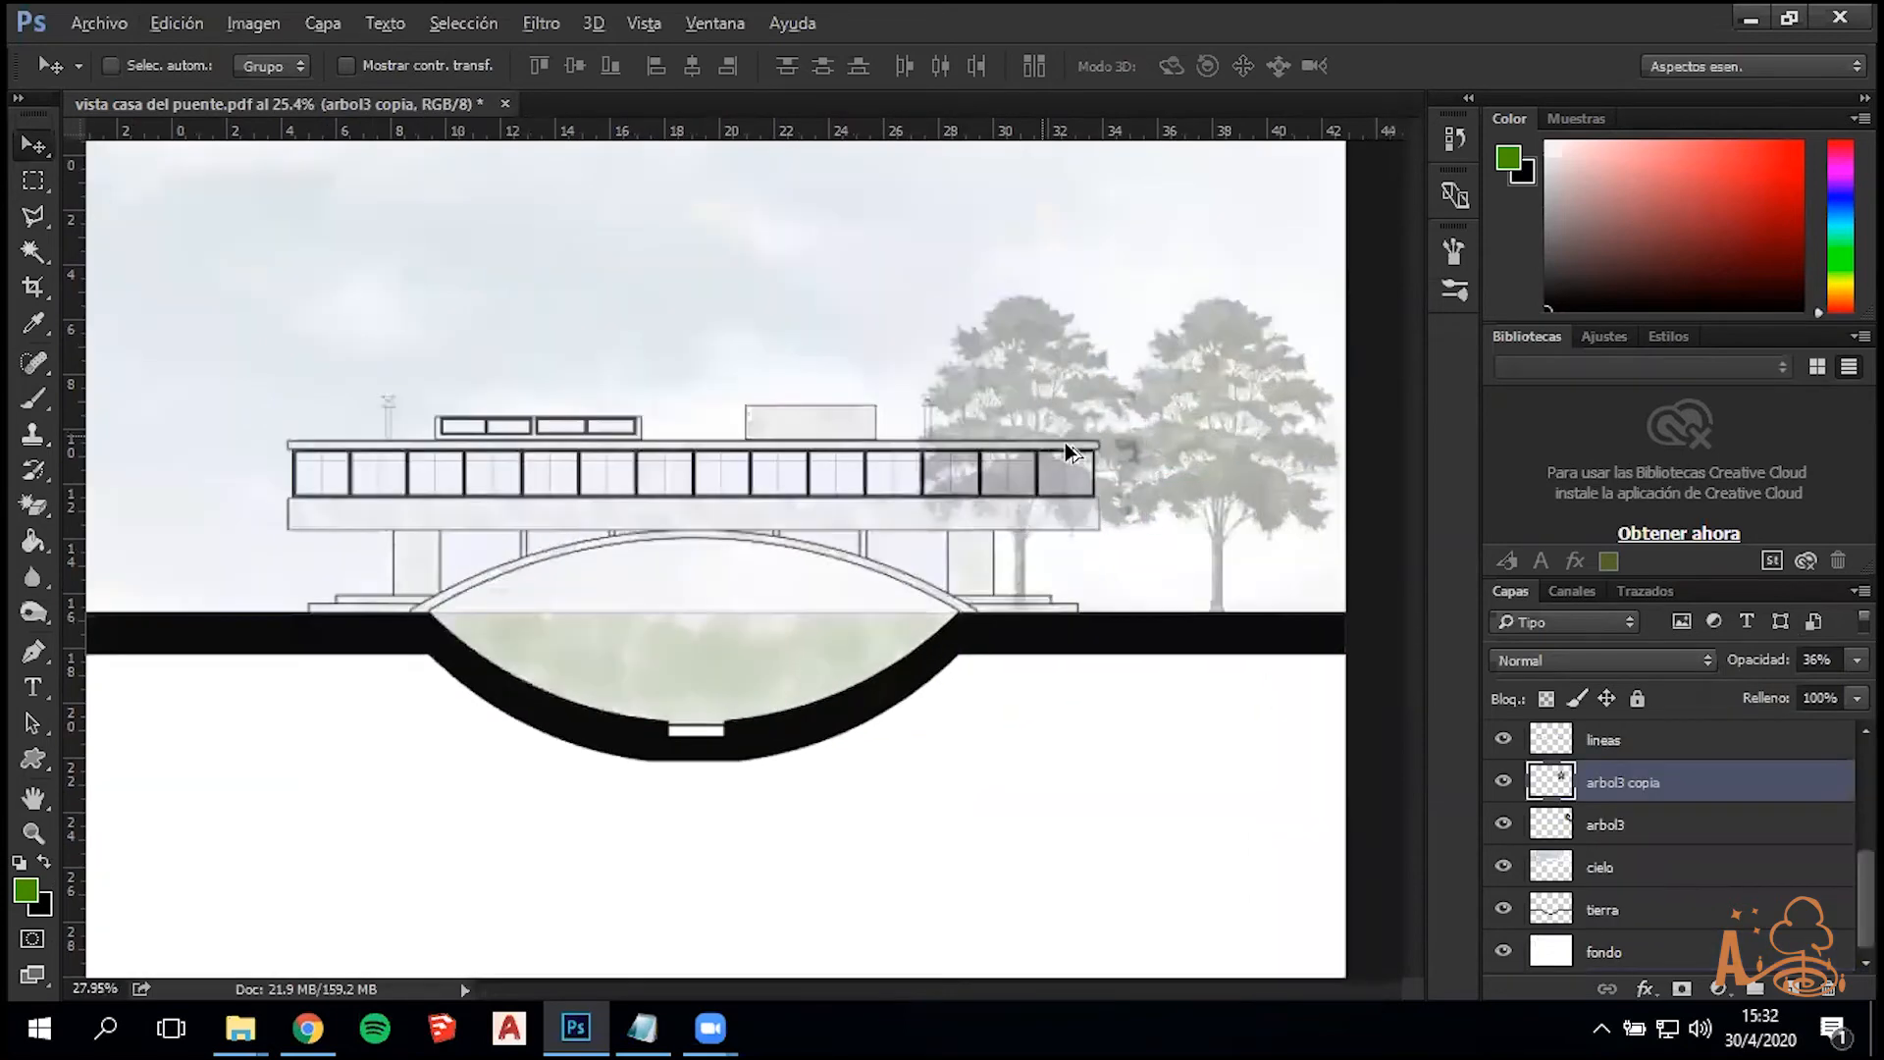
scroll(1073, 432, "up", 2)
key("ctrl+t")
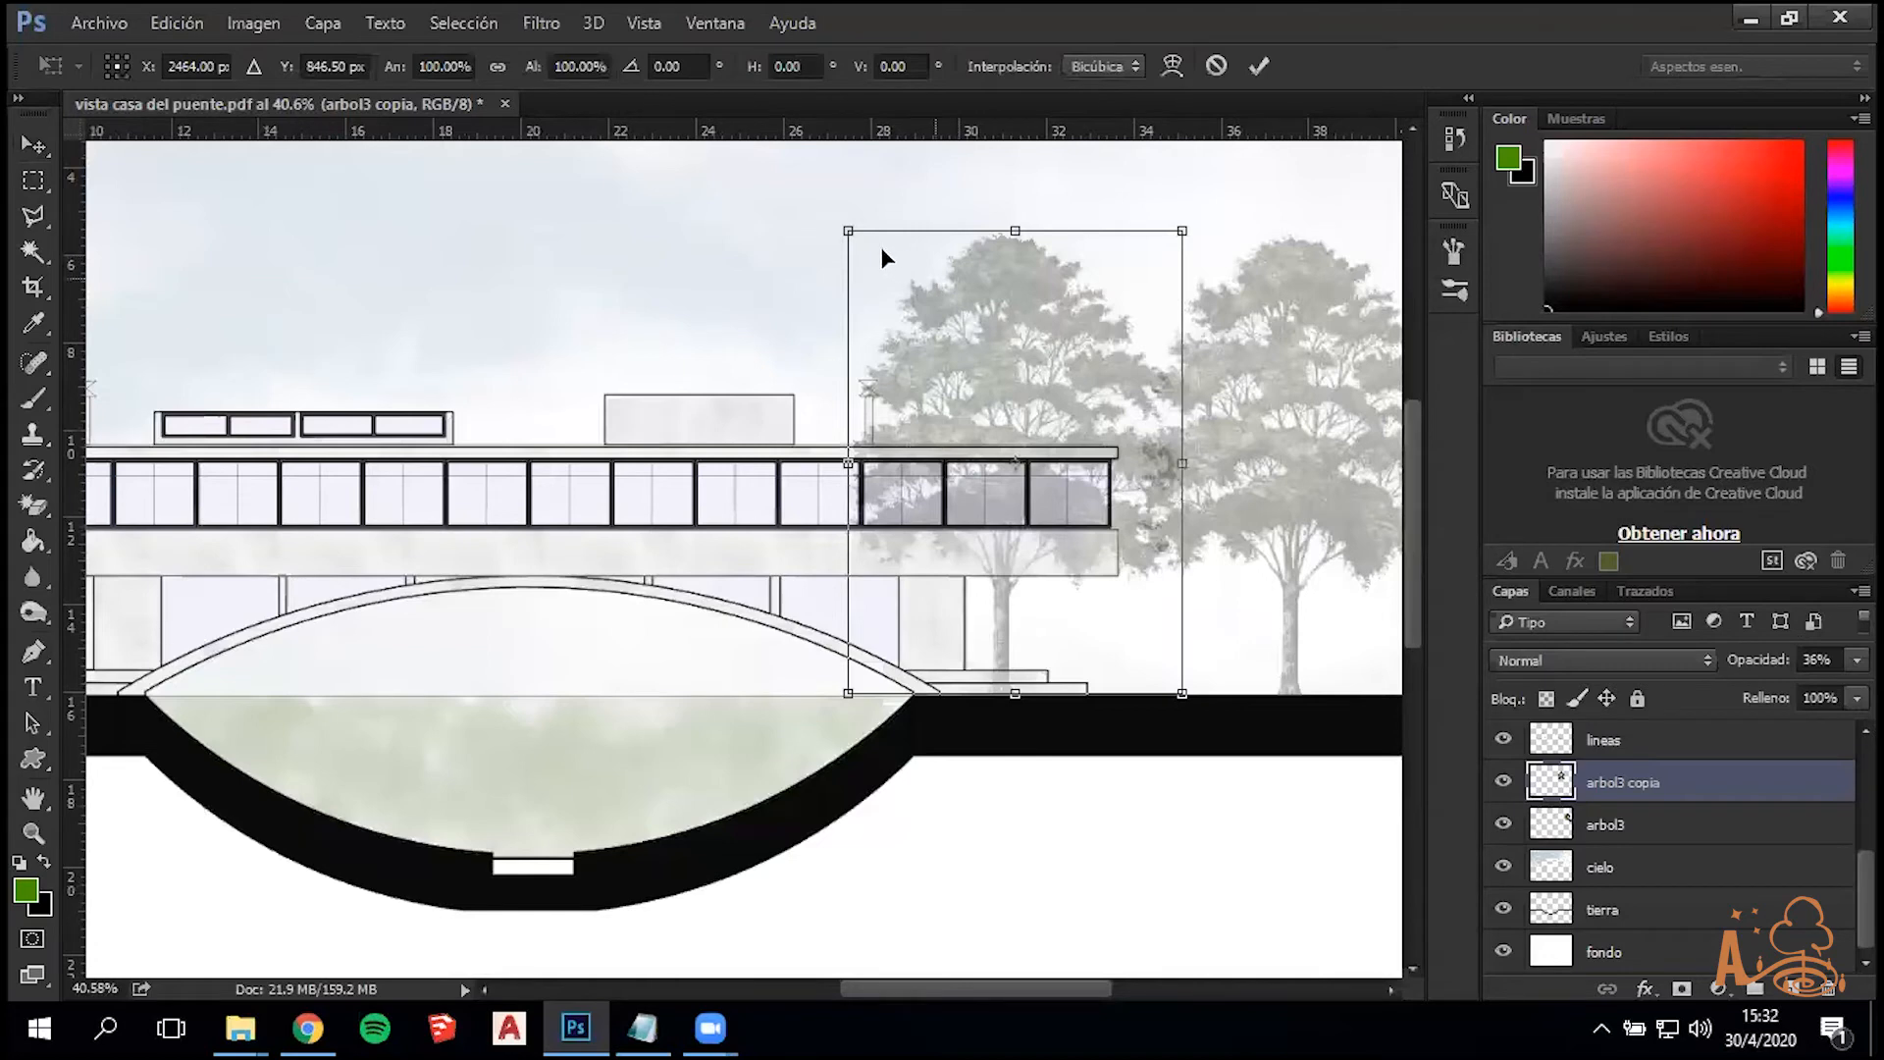
left_click_drag(837, 229, 935, 371)
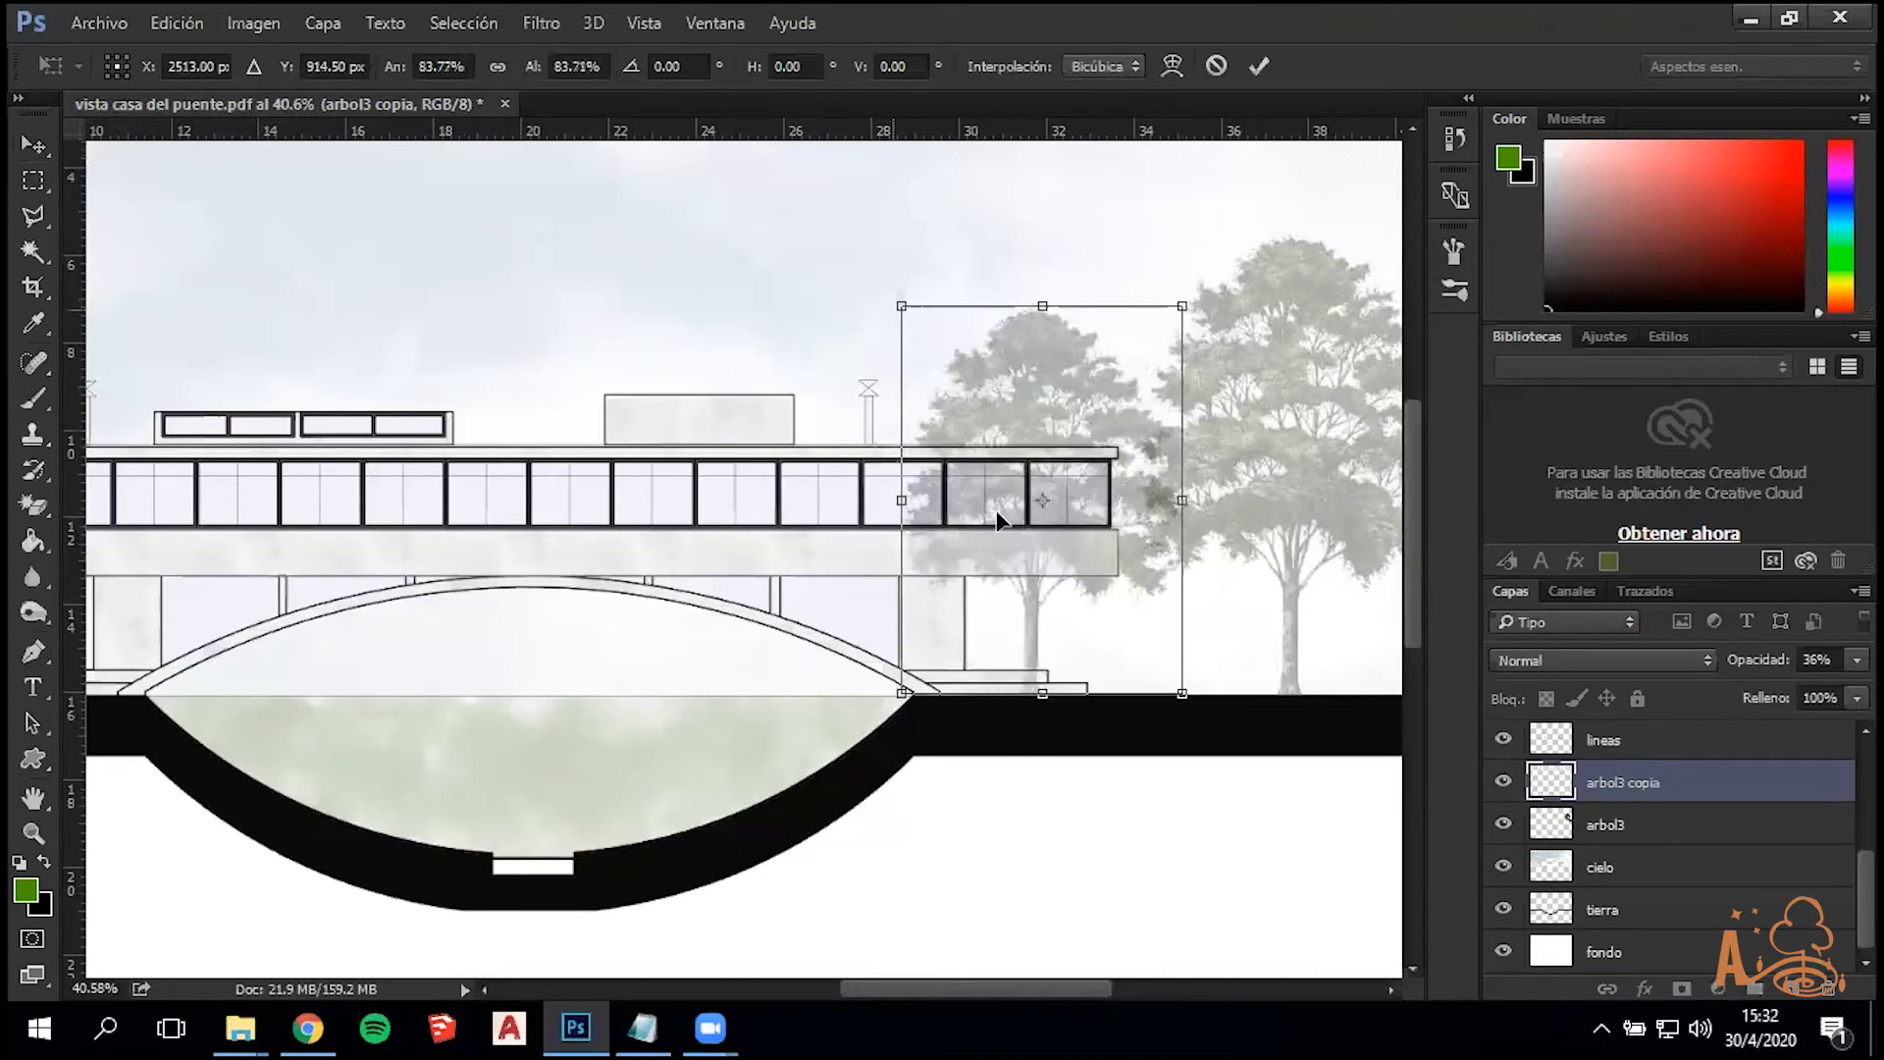
key("Return")
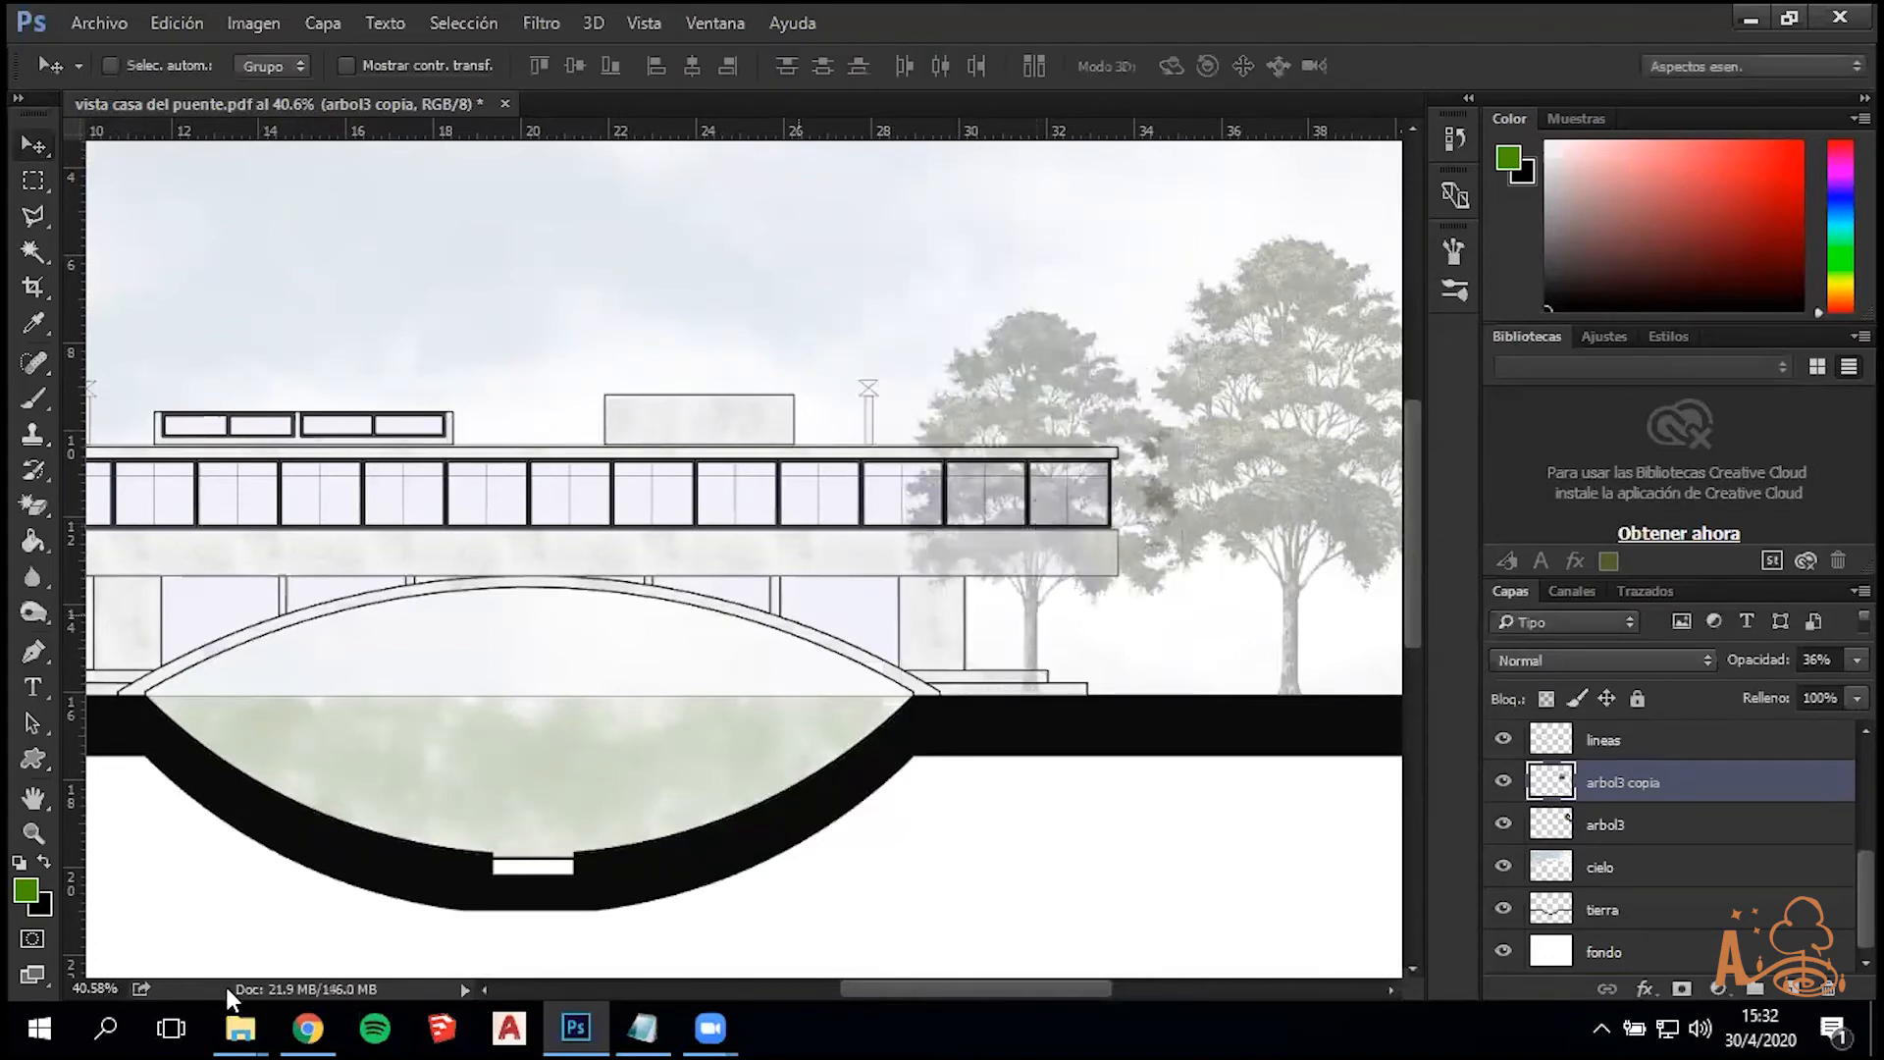
Switch to the browser, download arbol5.png from the Arboles folder in Google Drive, and show it in the Descargas folder
mouse_move(241, 1027)
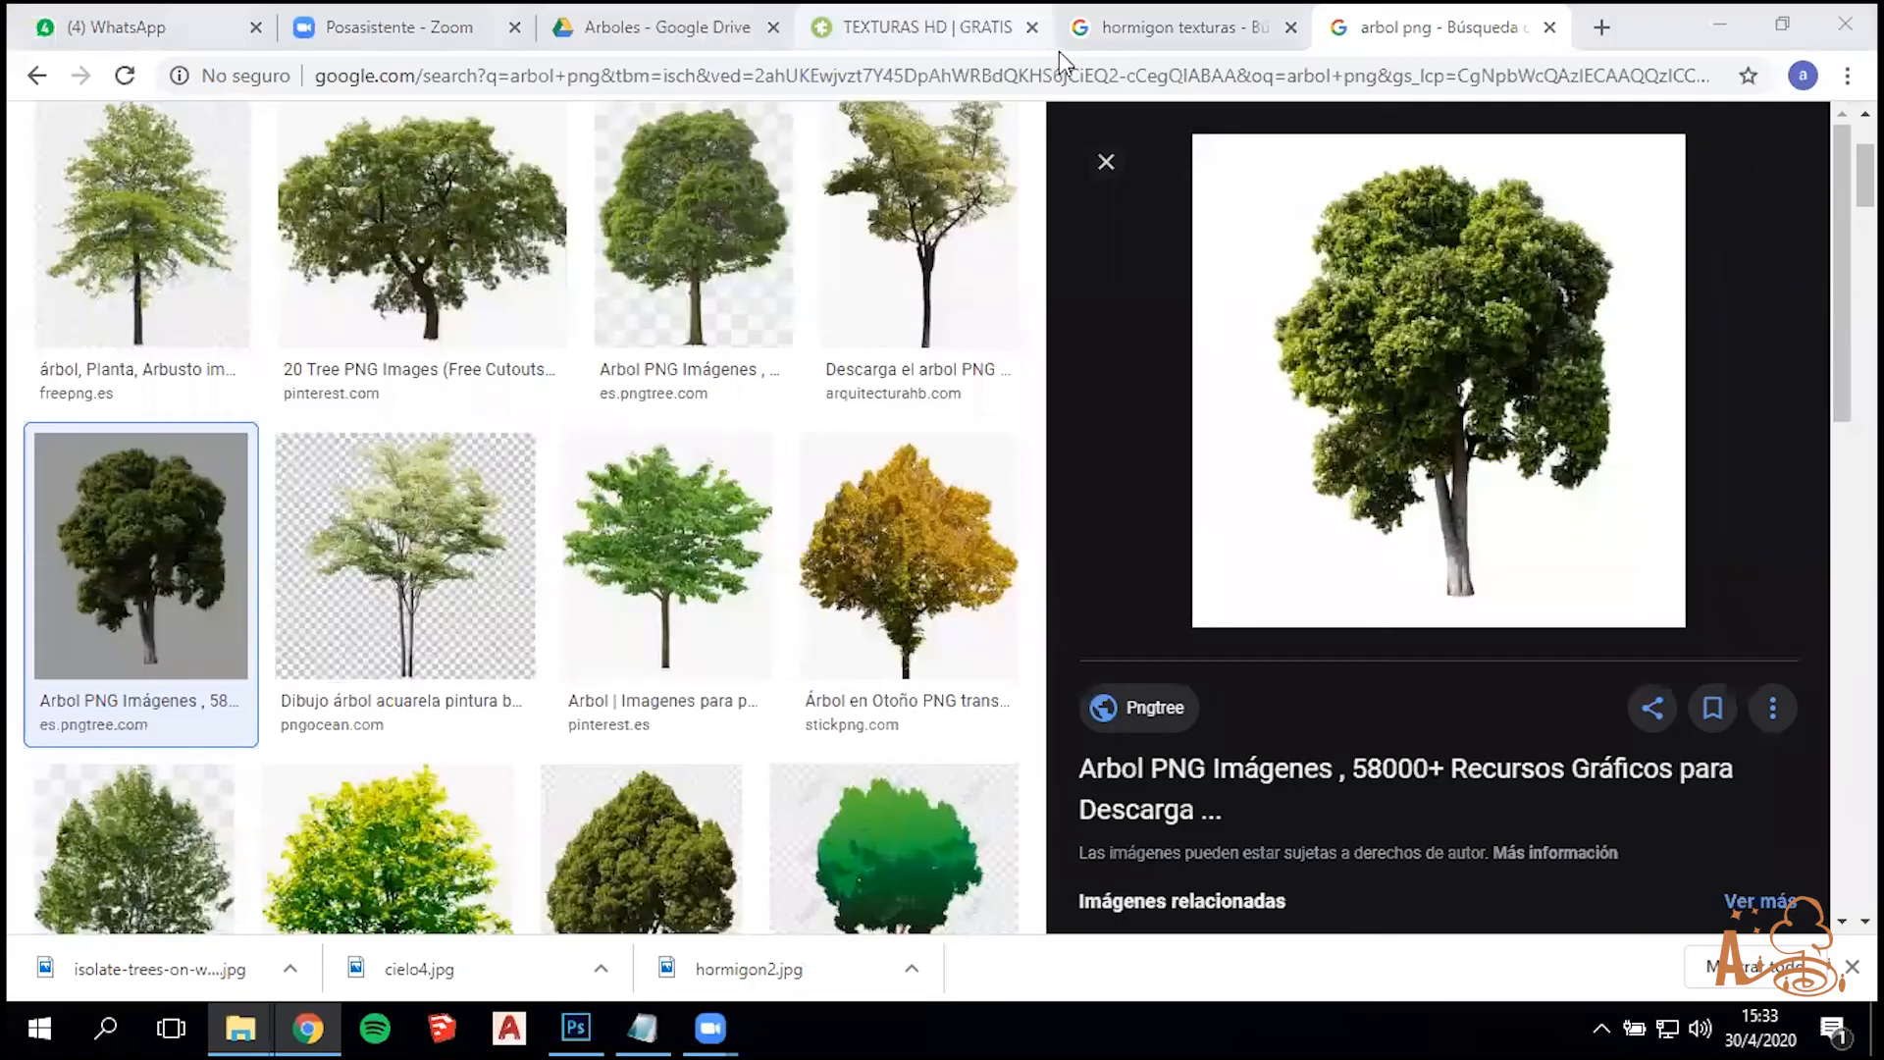
left_click(1060, 47)
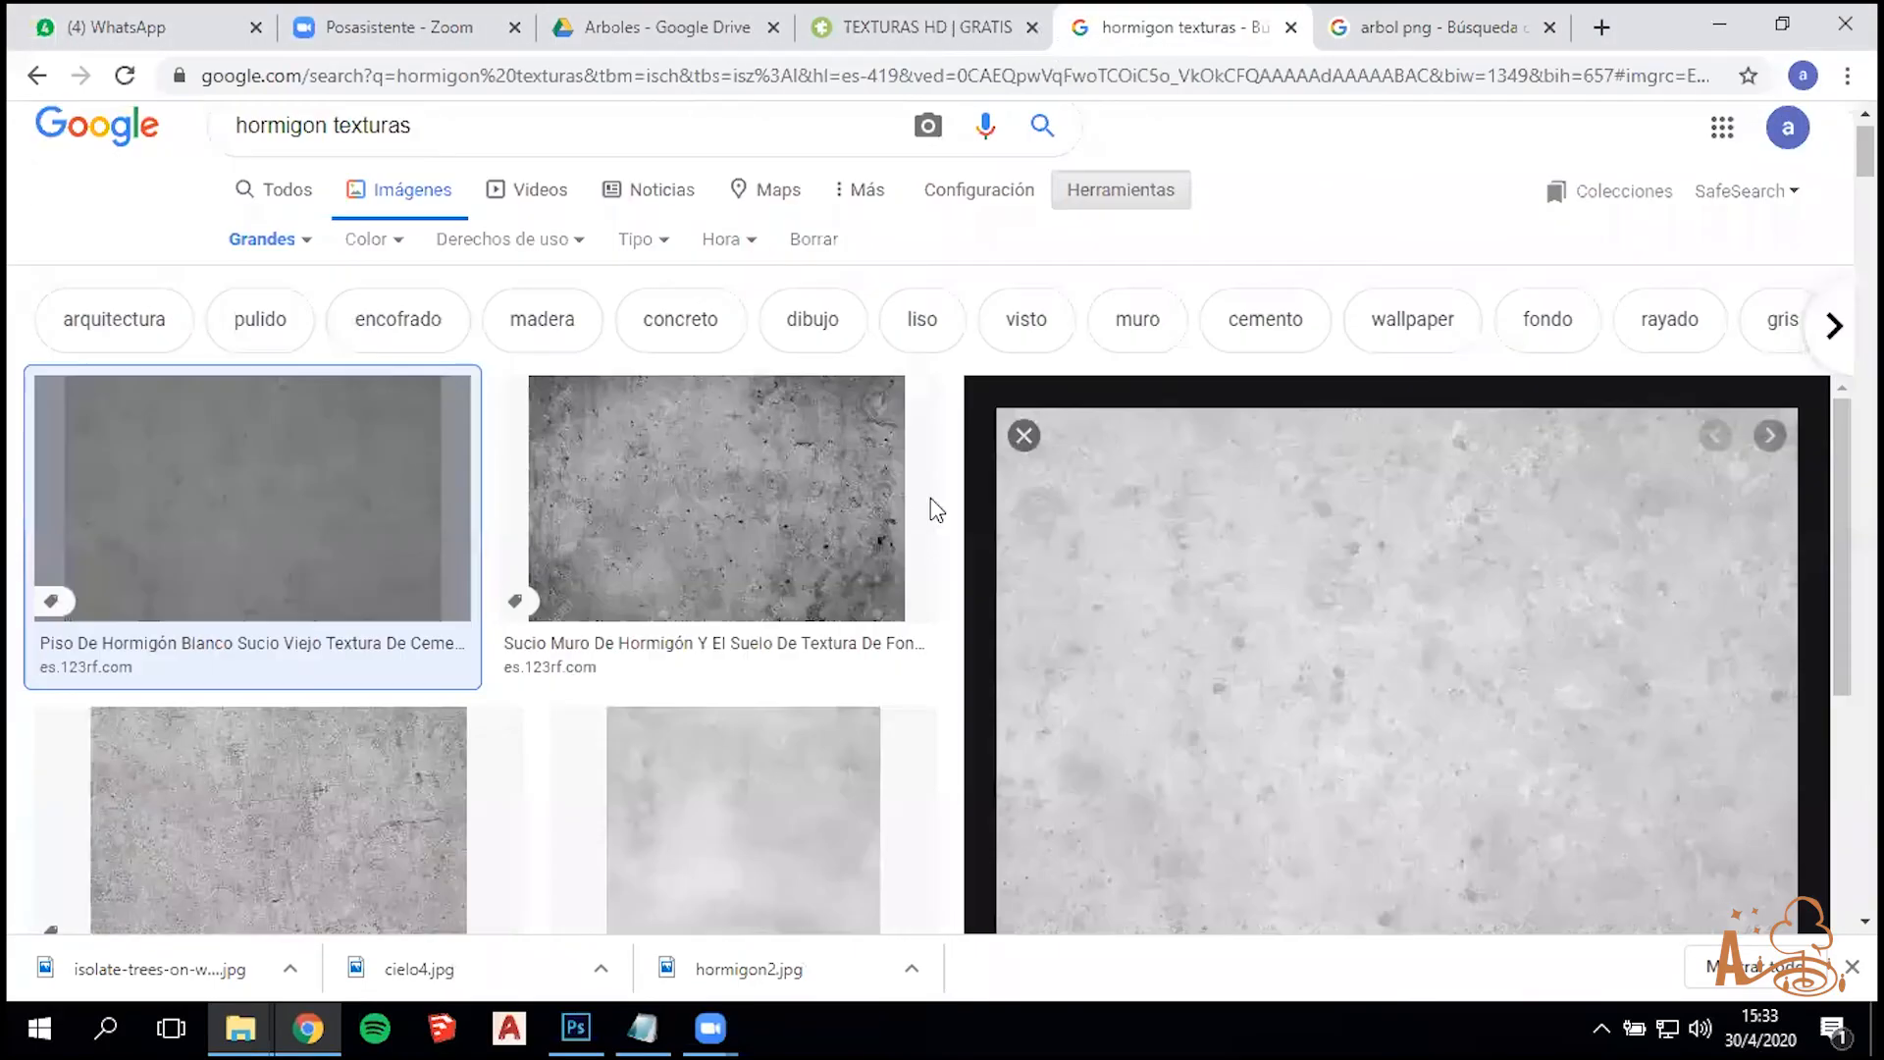
left_click(677, 29)
scroll(941, 420, "down", 1)
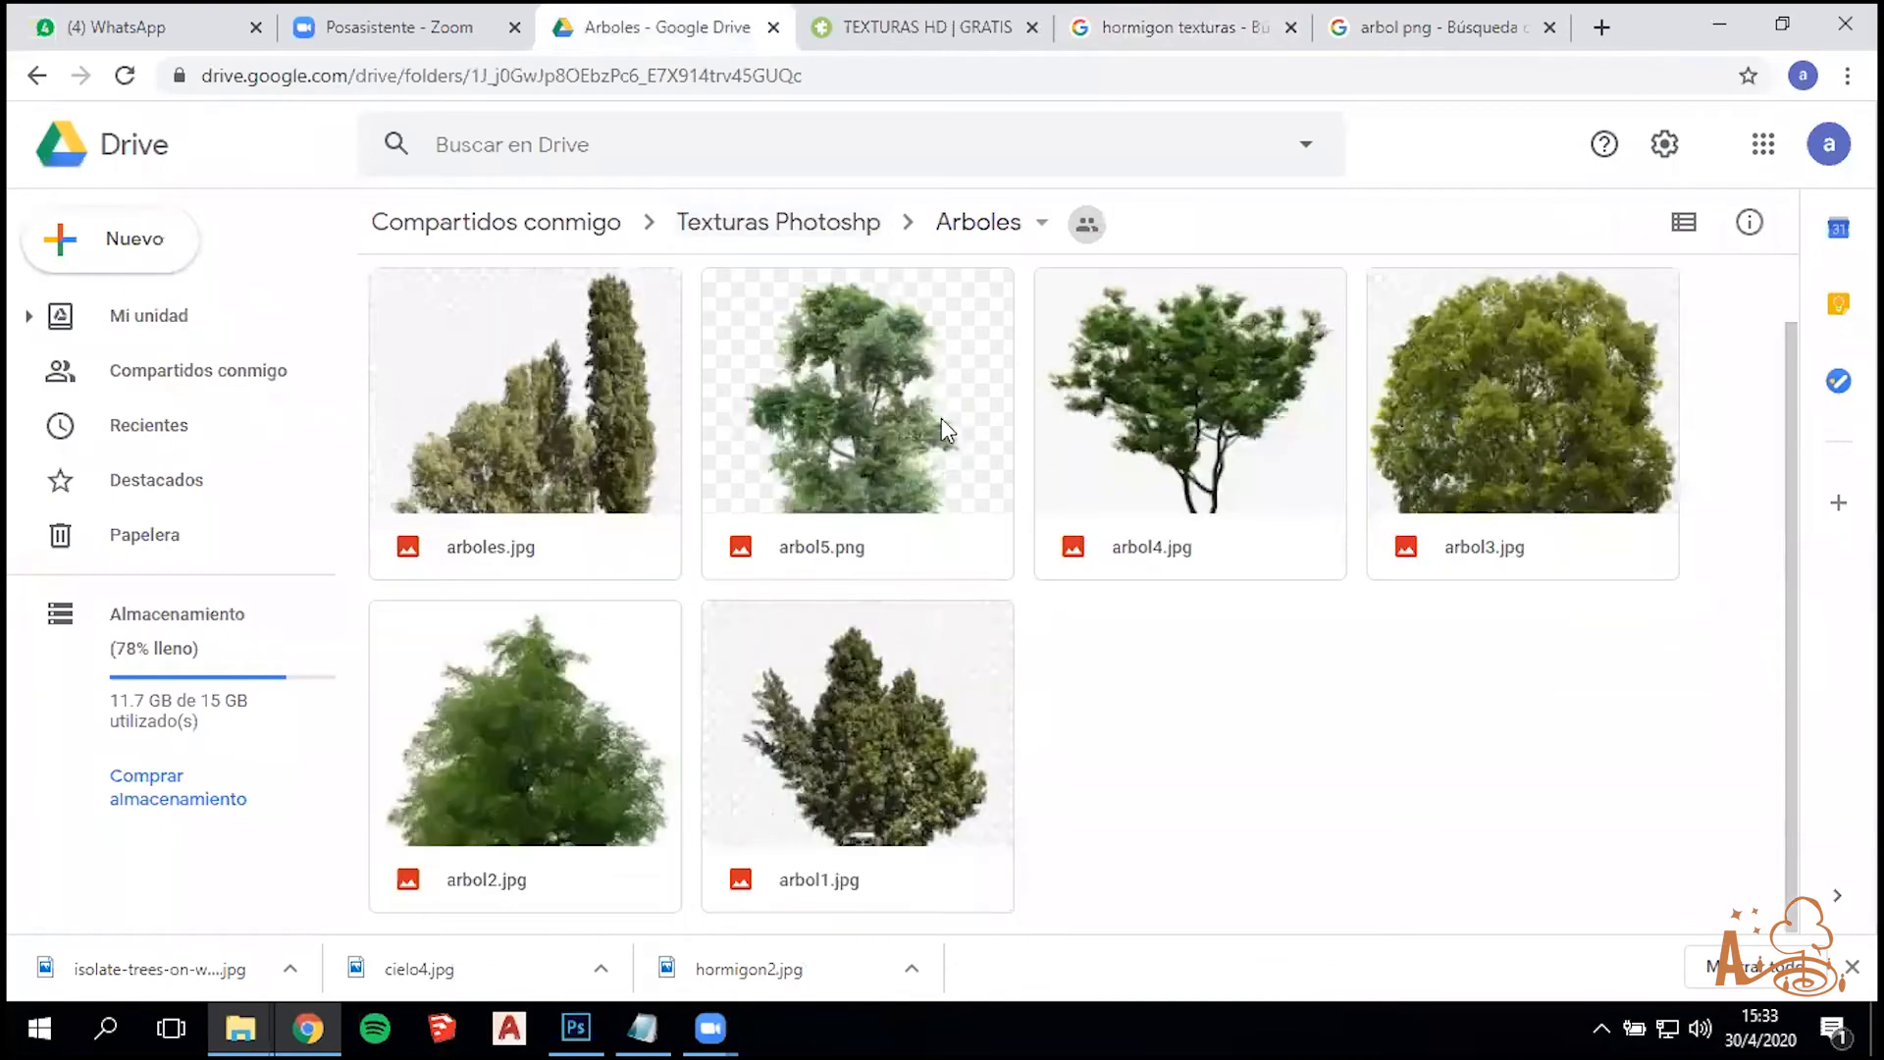
left_click_drag(947, 577, 921, 349)
double_click(921, 349)
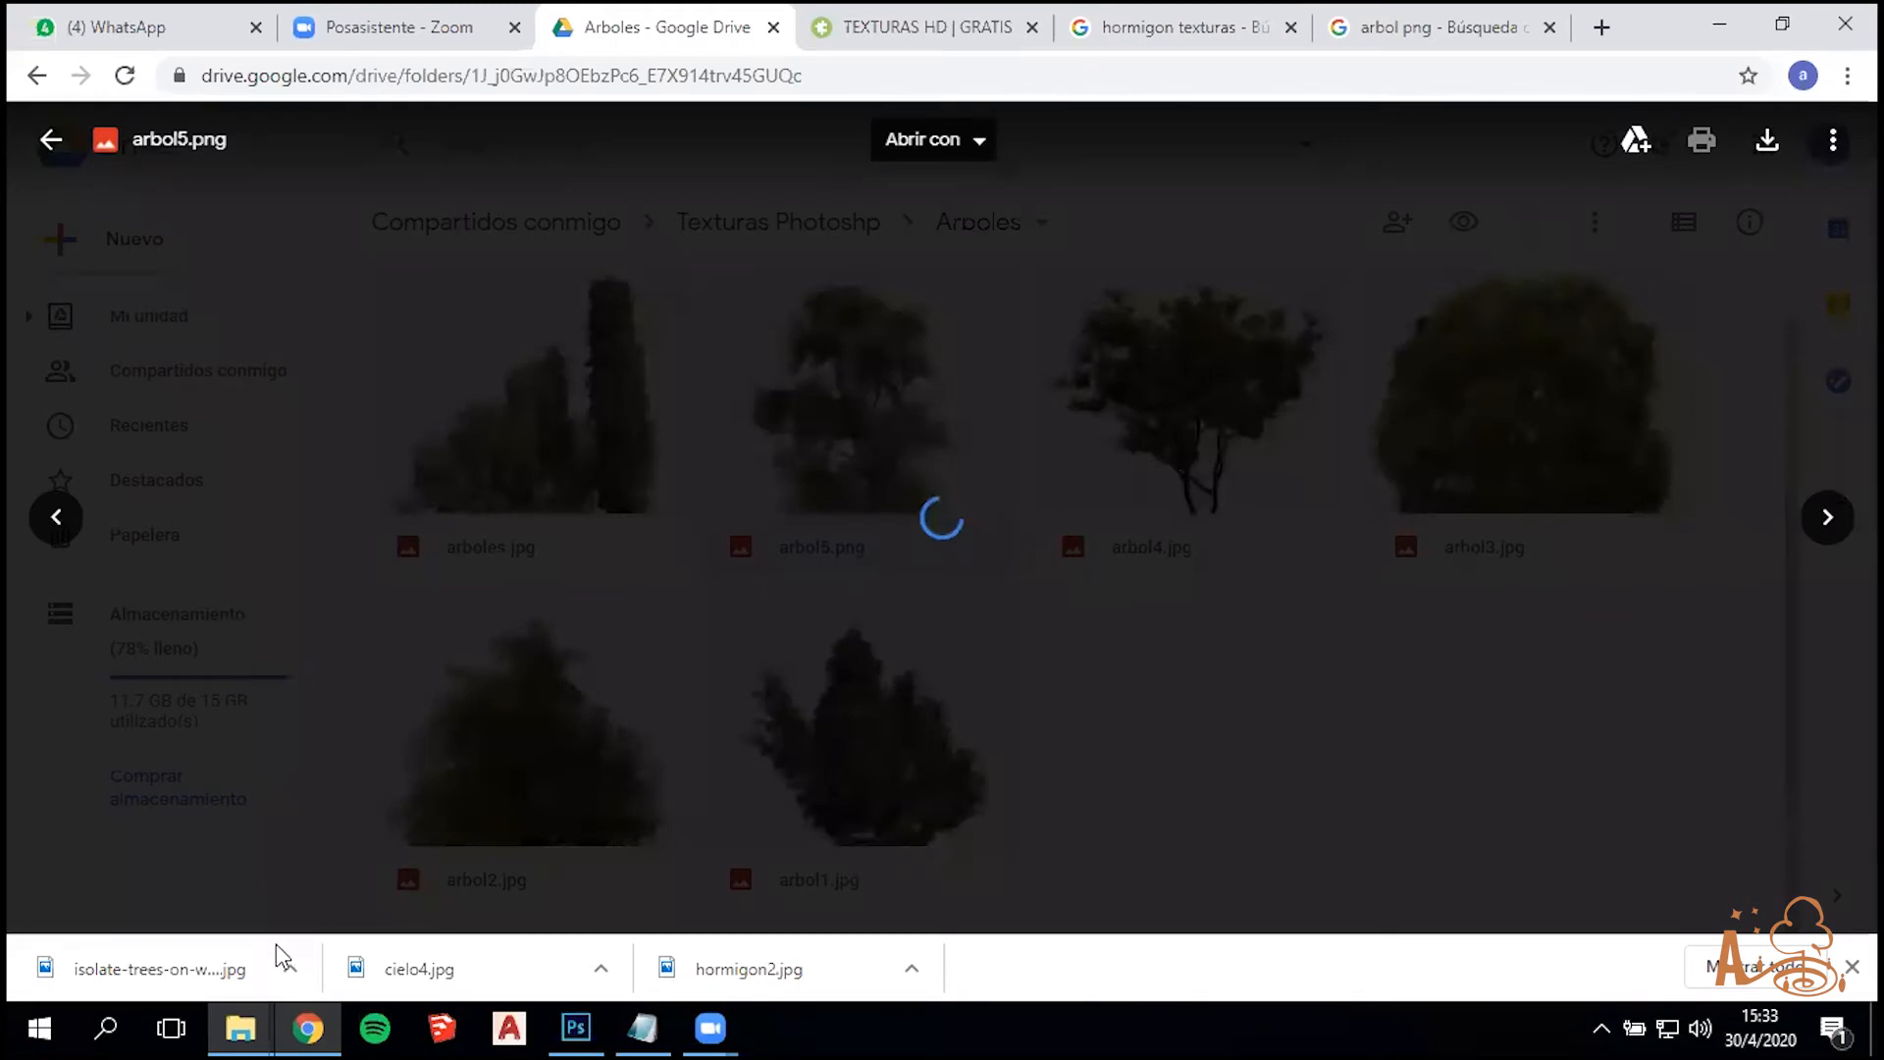
left_click(286, 976)
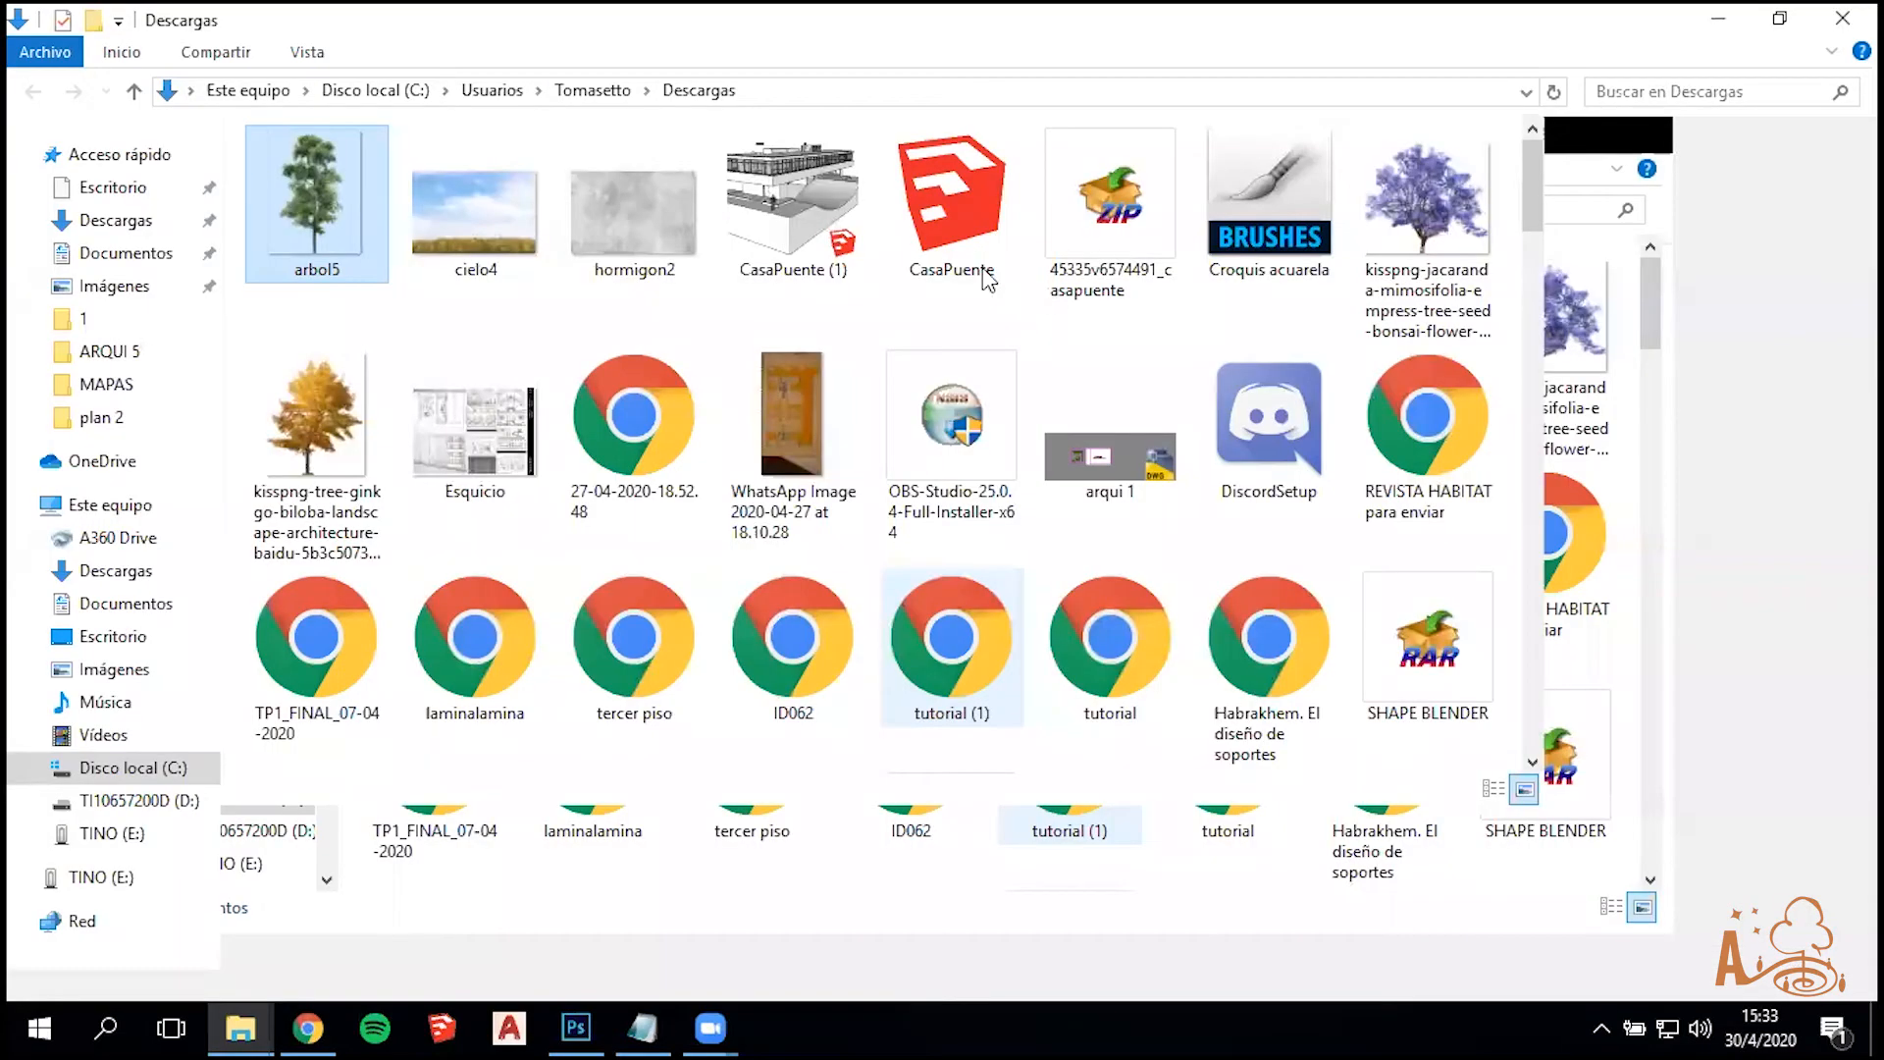
Place the arbol5 image in the elevation, scaled to 19.98%, standing on the ground line at the left side of the drawing
left_click_drag(352, 206, 505, 744)
left_click_drag(731, 530, 562, 431)
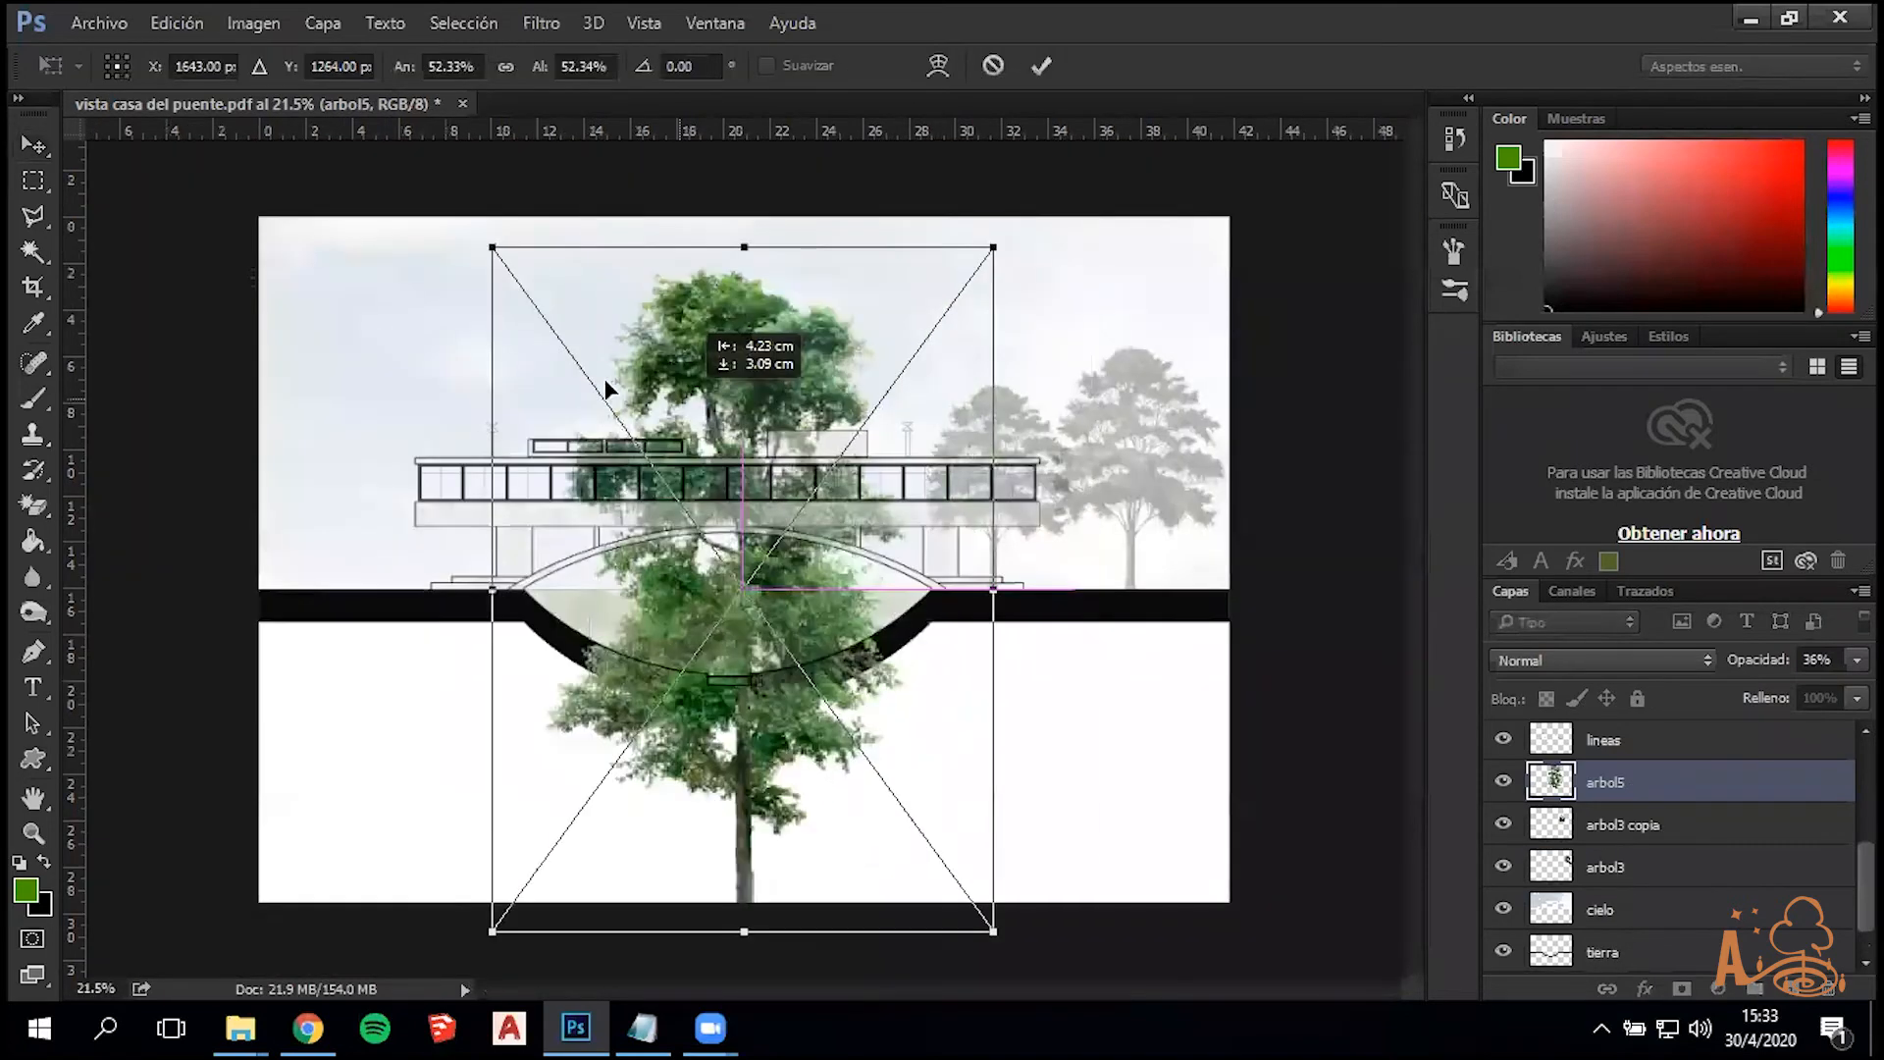
left_click_drag(526, 310, 320, 221)
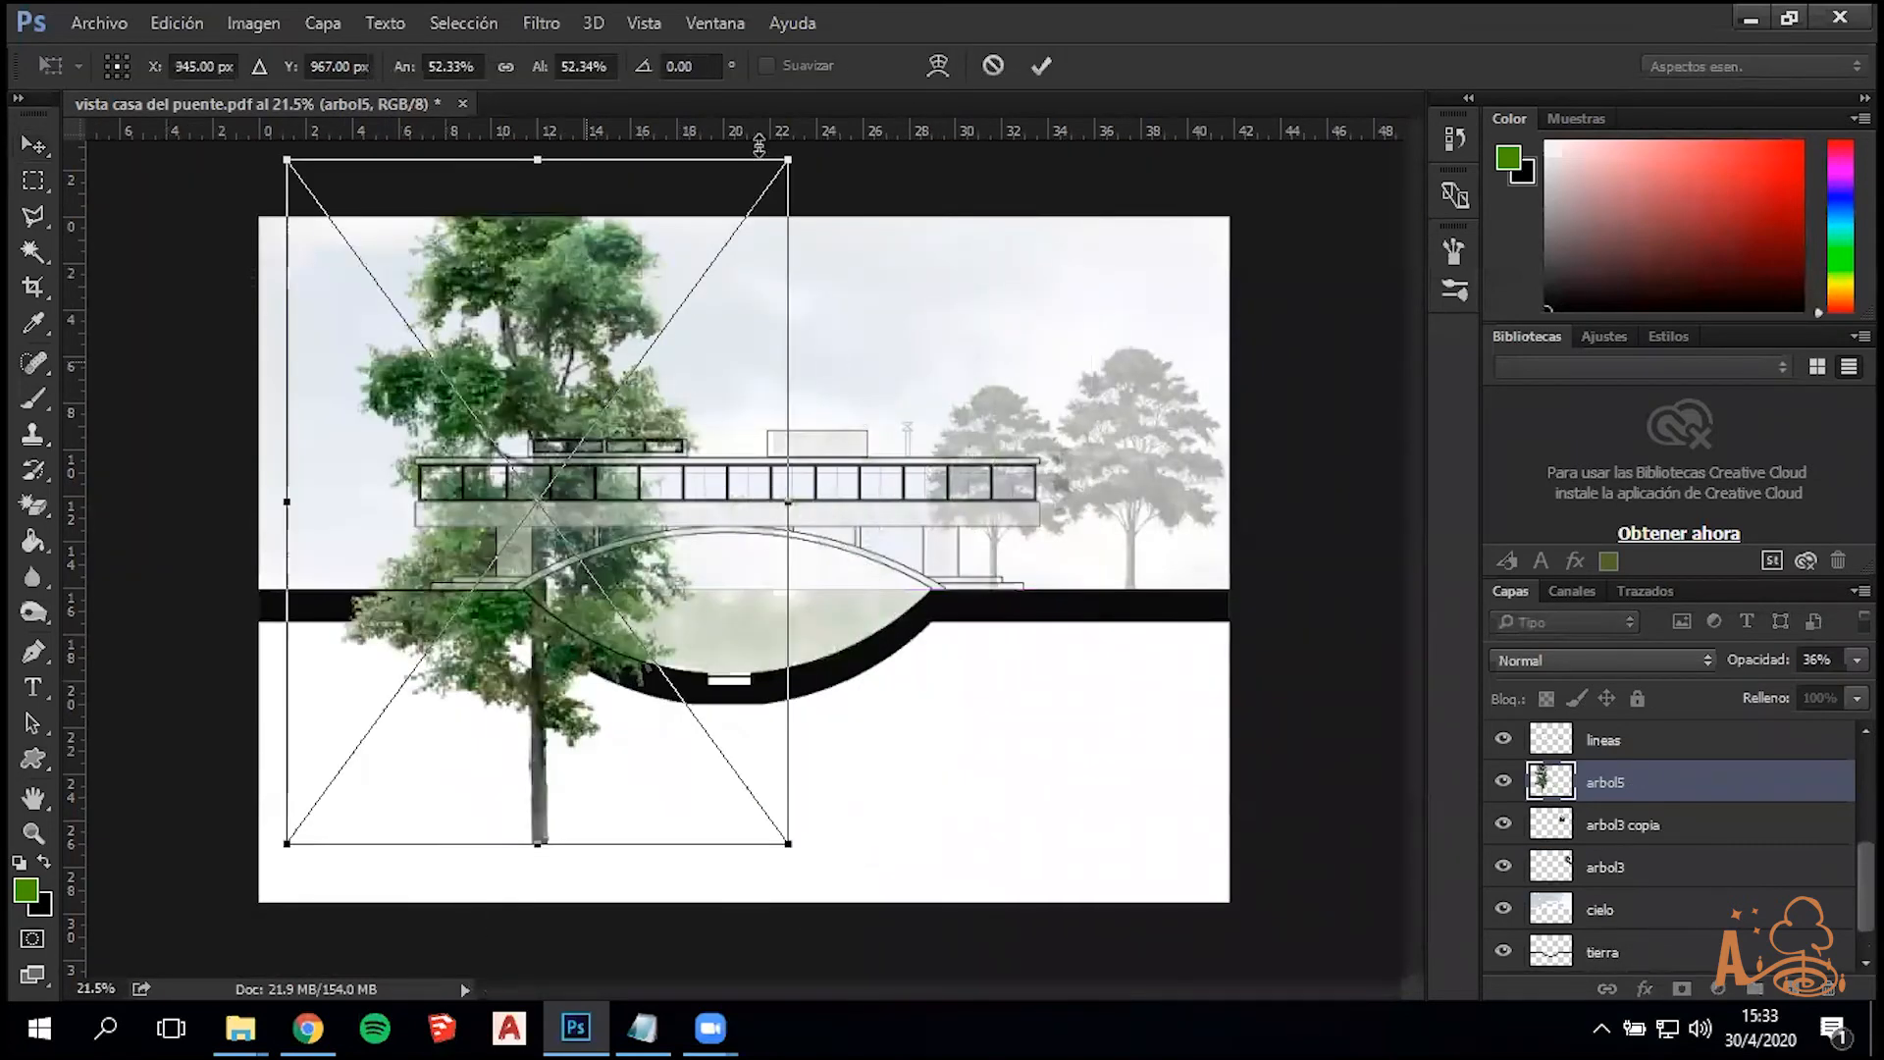
left_click_drag(788, 159, 346, 376)
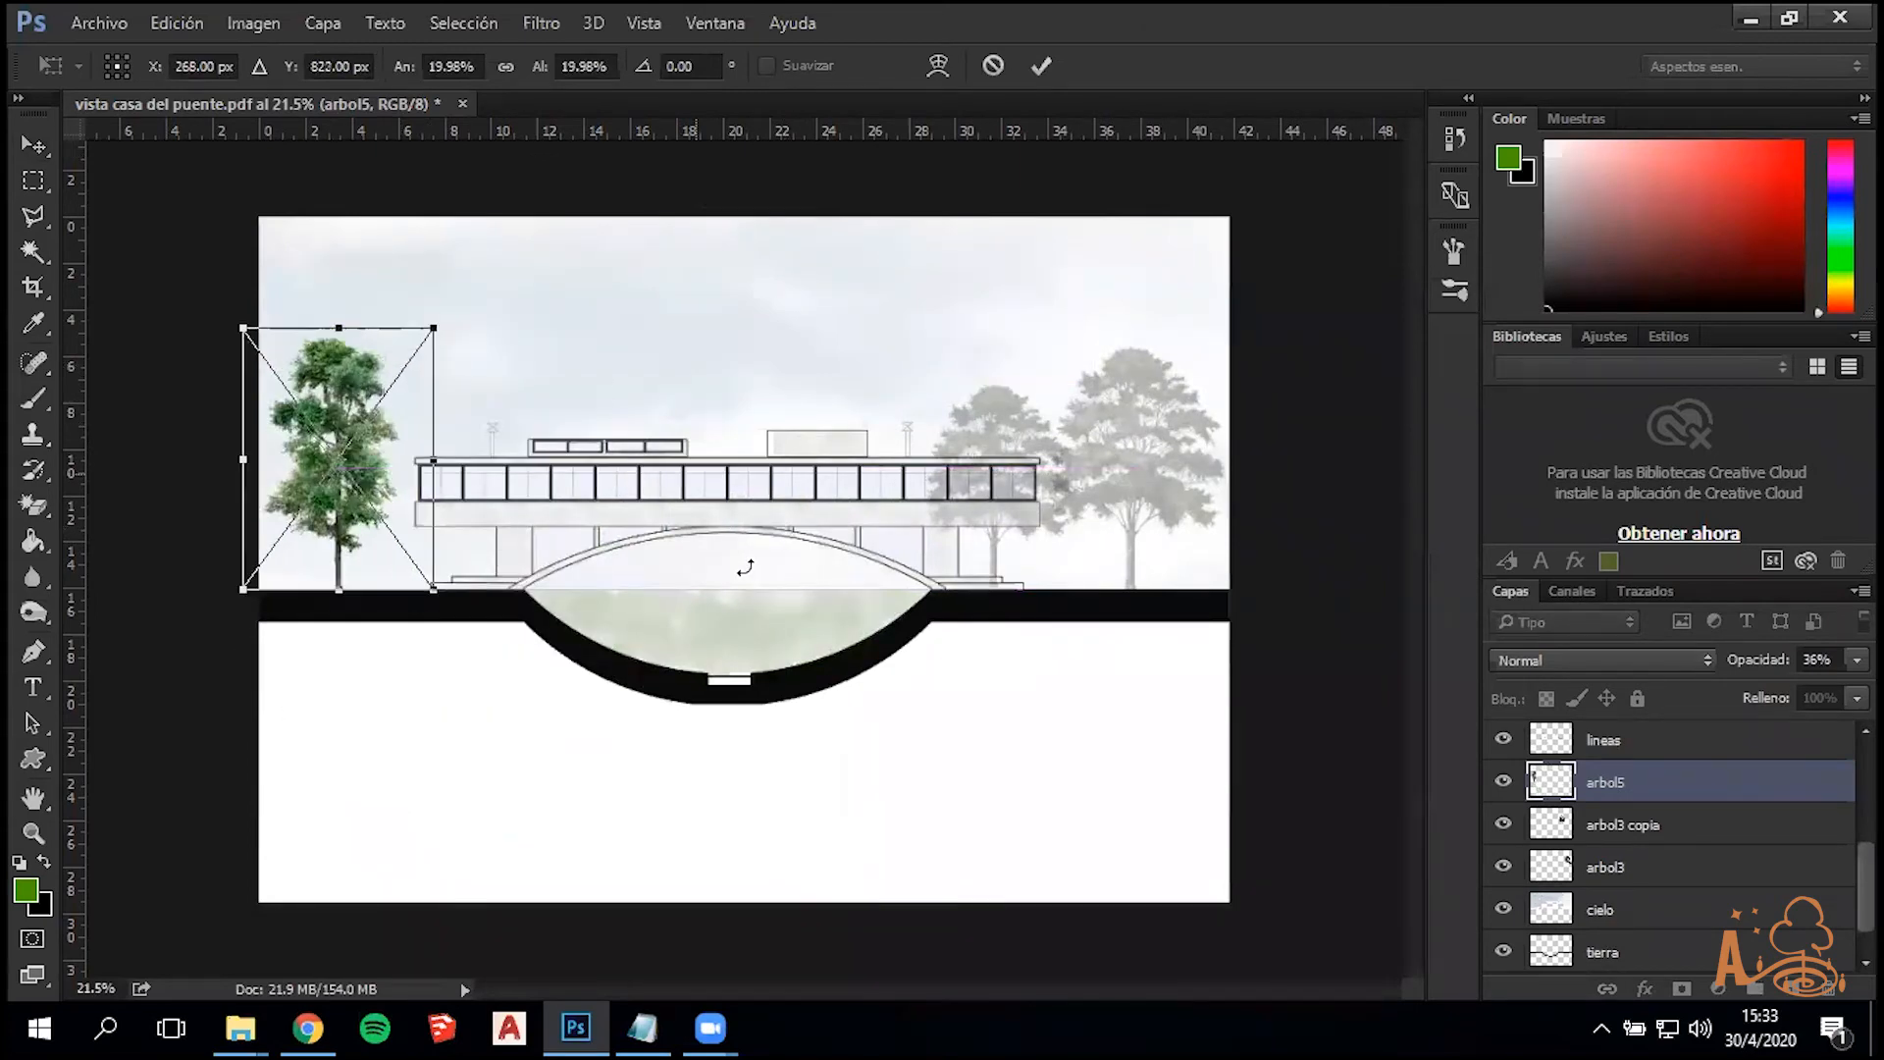
key("Return")
Shift the arbol5 tree slightly closer to the building, keeping its trunk on the ground line
scroll(275, 389, "up", 7)
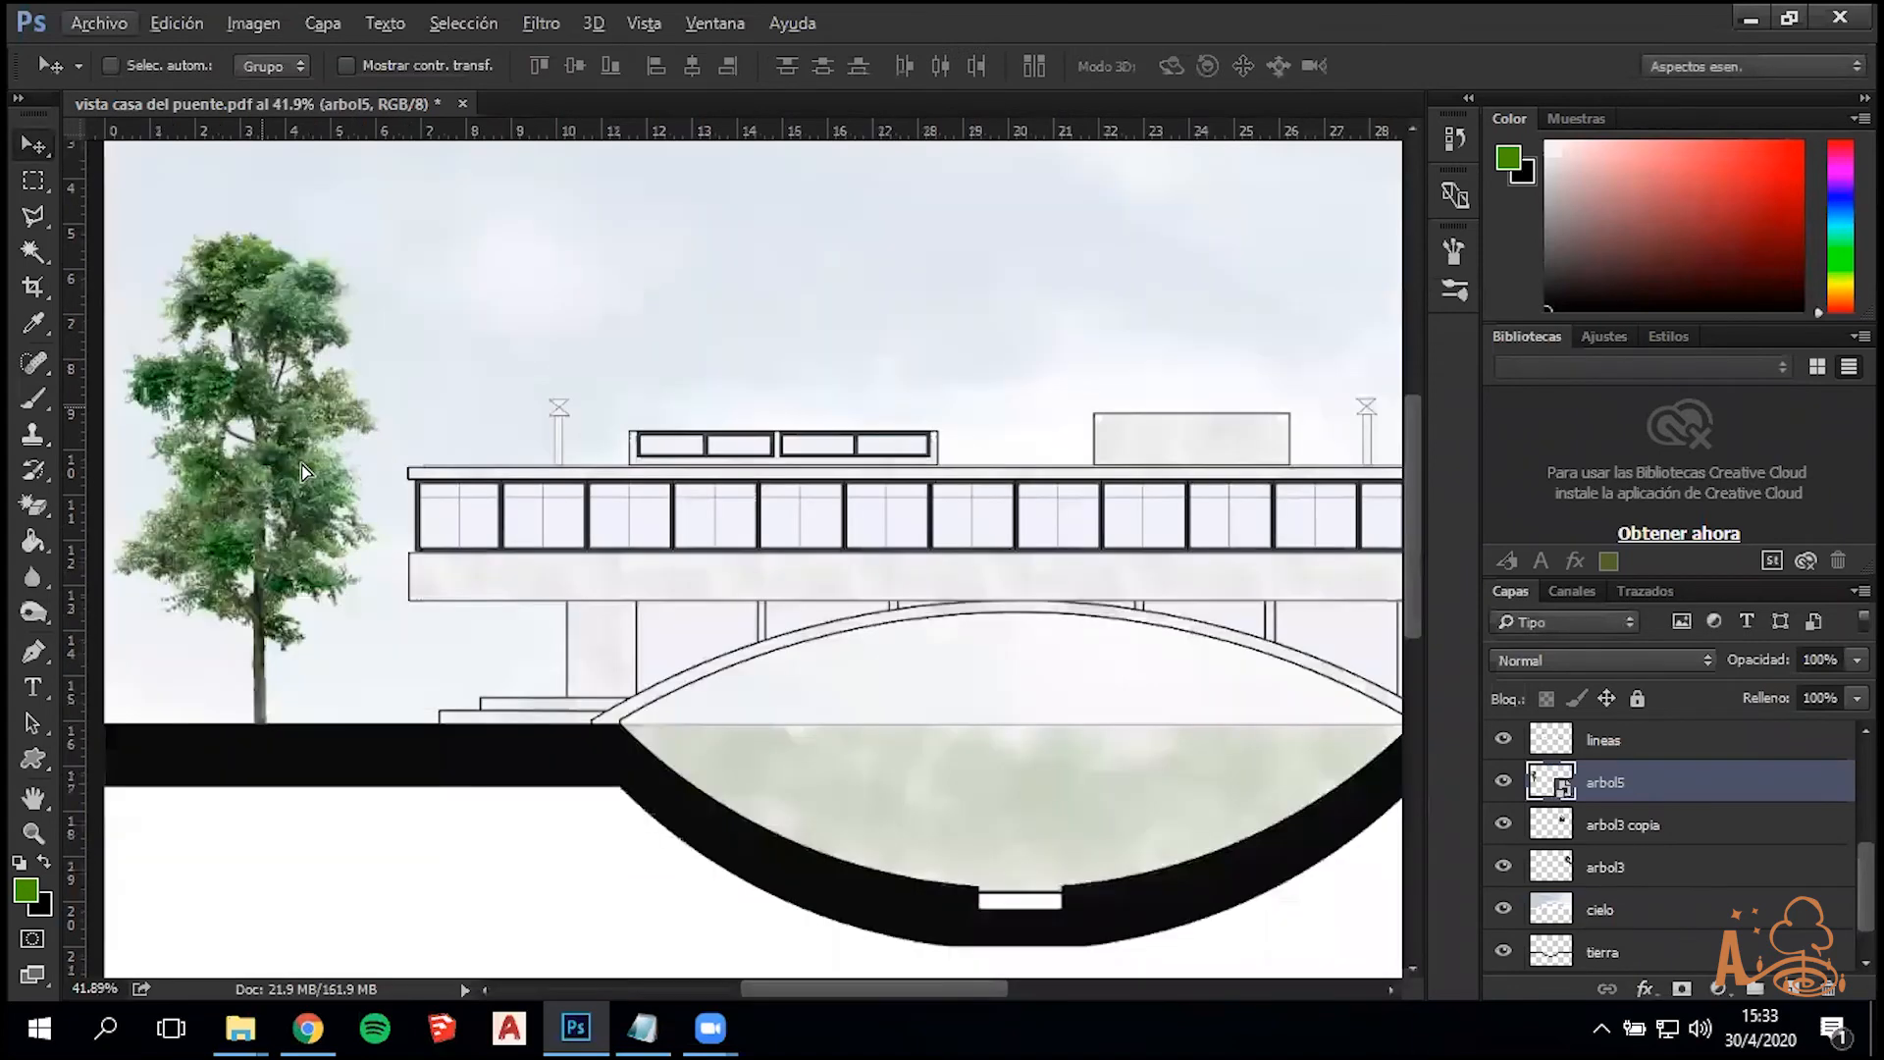
left_click_drag(324, 425, 353, 461)
key("ctrl")
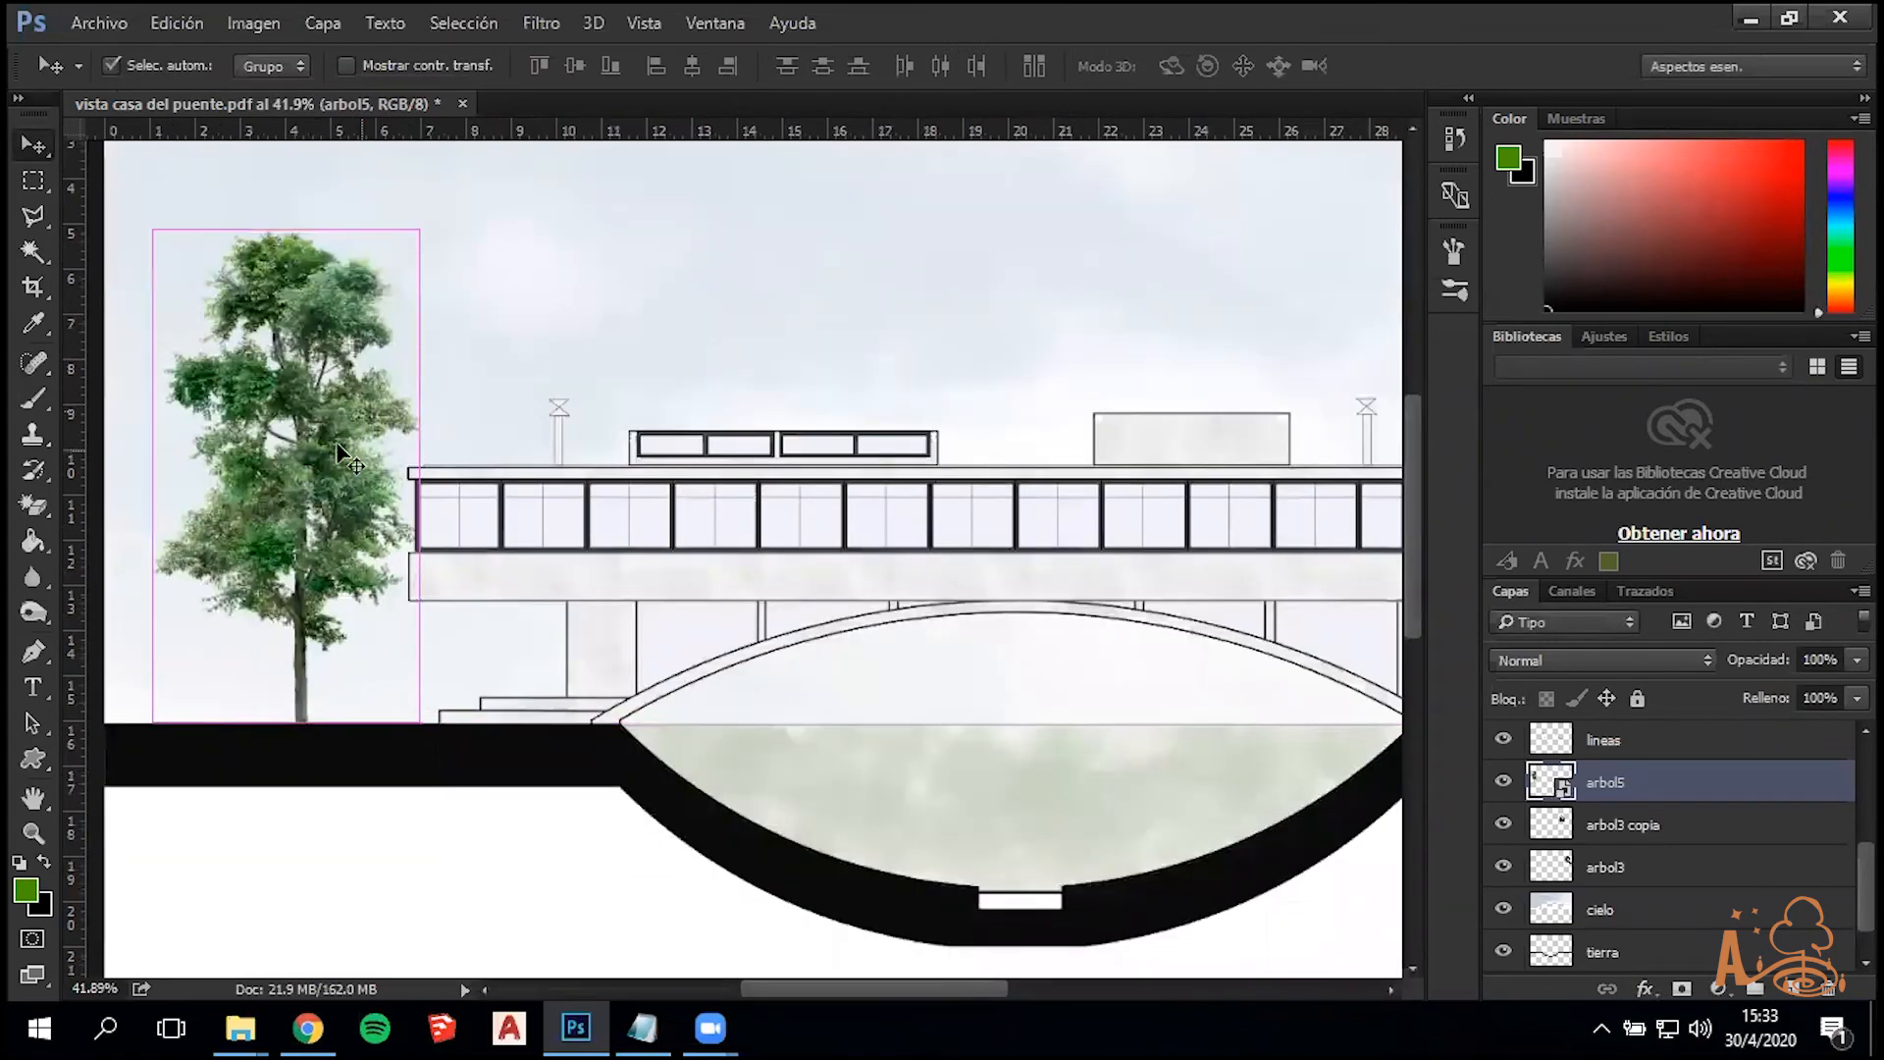
Desaturate the arbol5 tree with Hue/Saturation at saturation -75 and lower its layer opacity to 30%
key("ctrl+u")
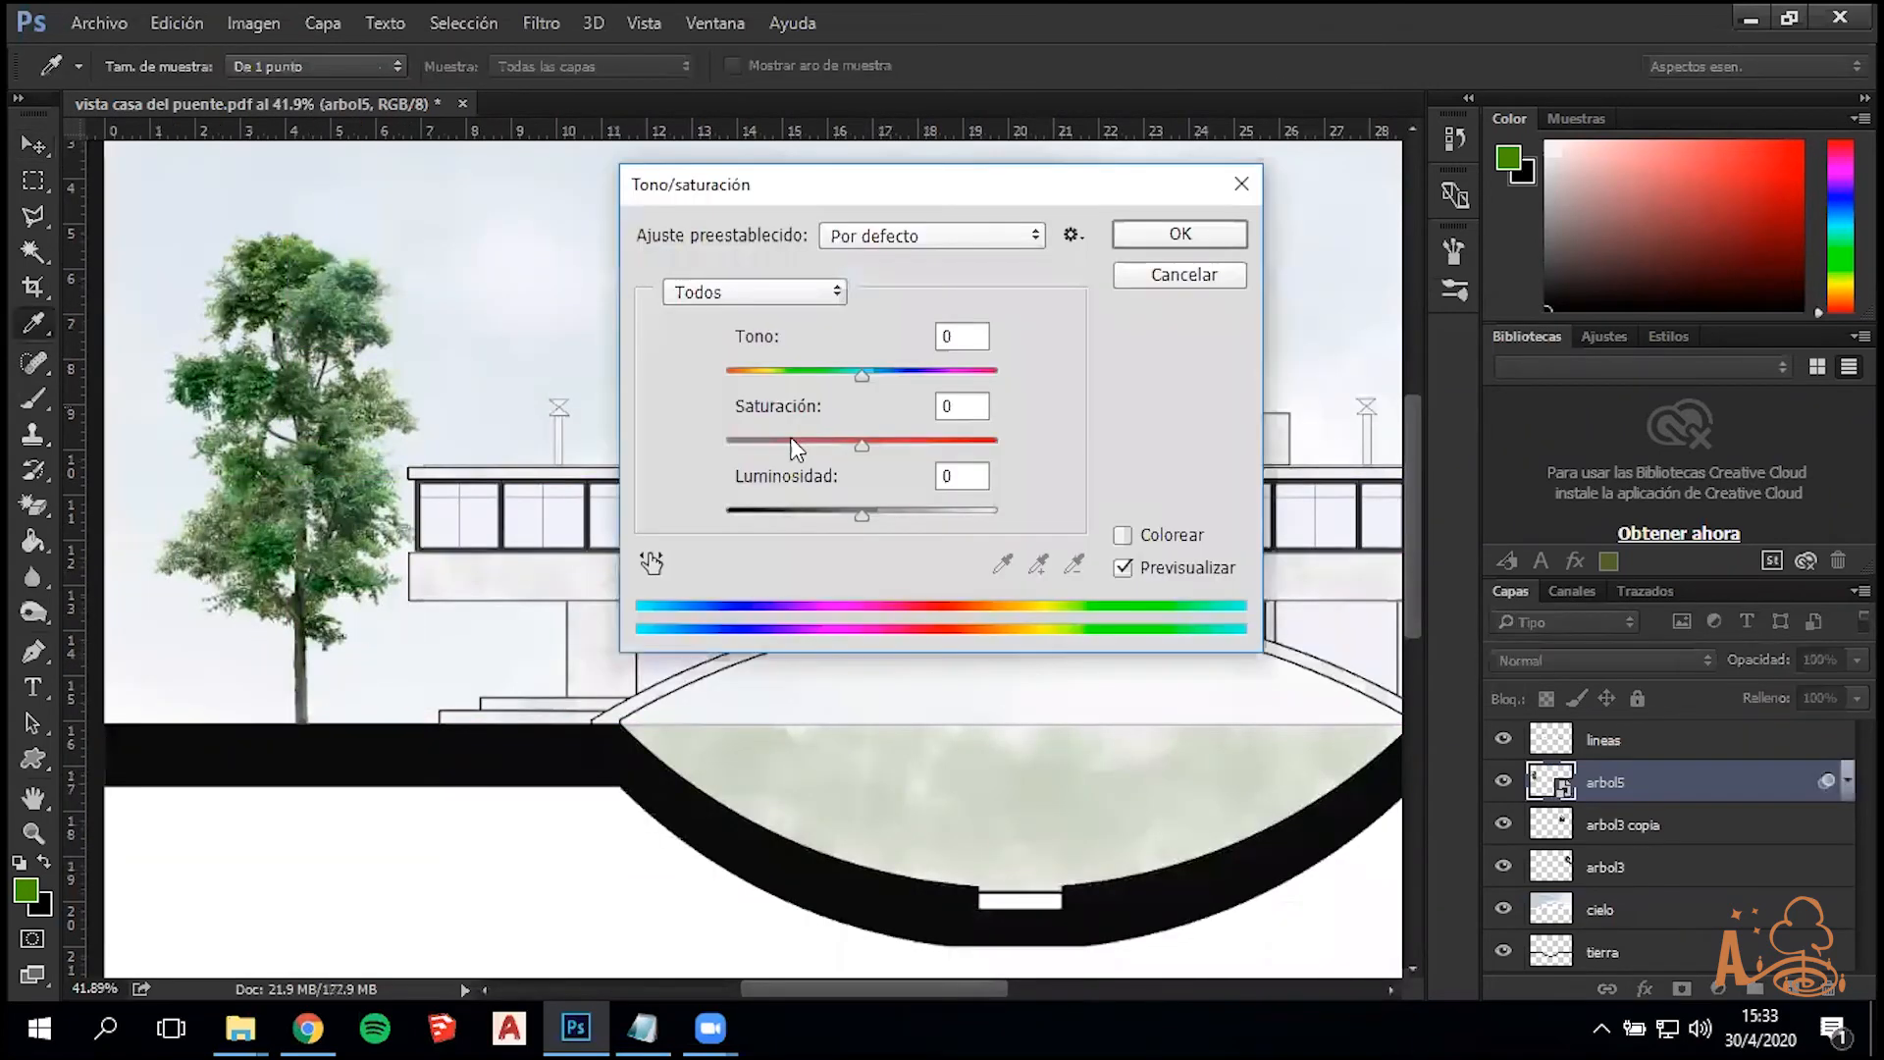
left_click_drag(793, 444, 761, 441)
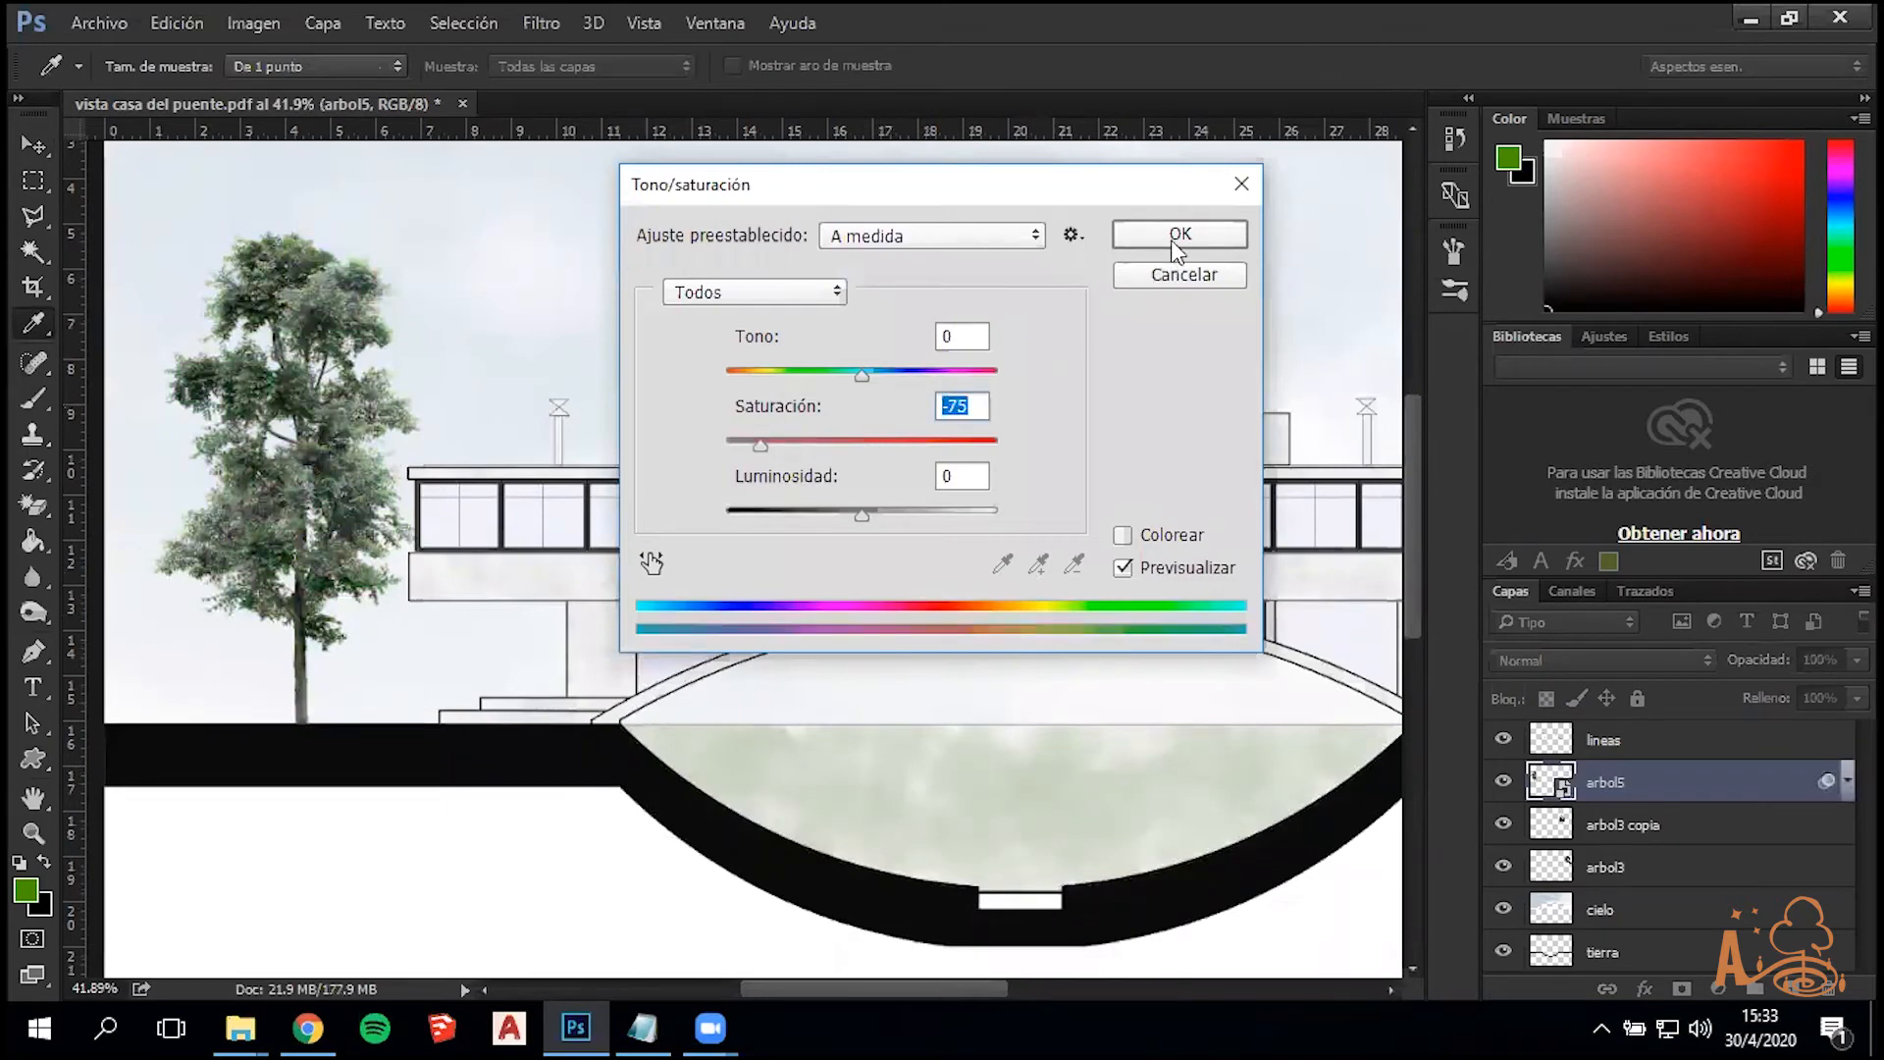
key("Return")
left_click(1811, 655)
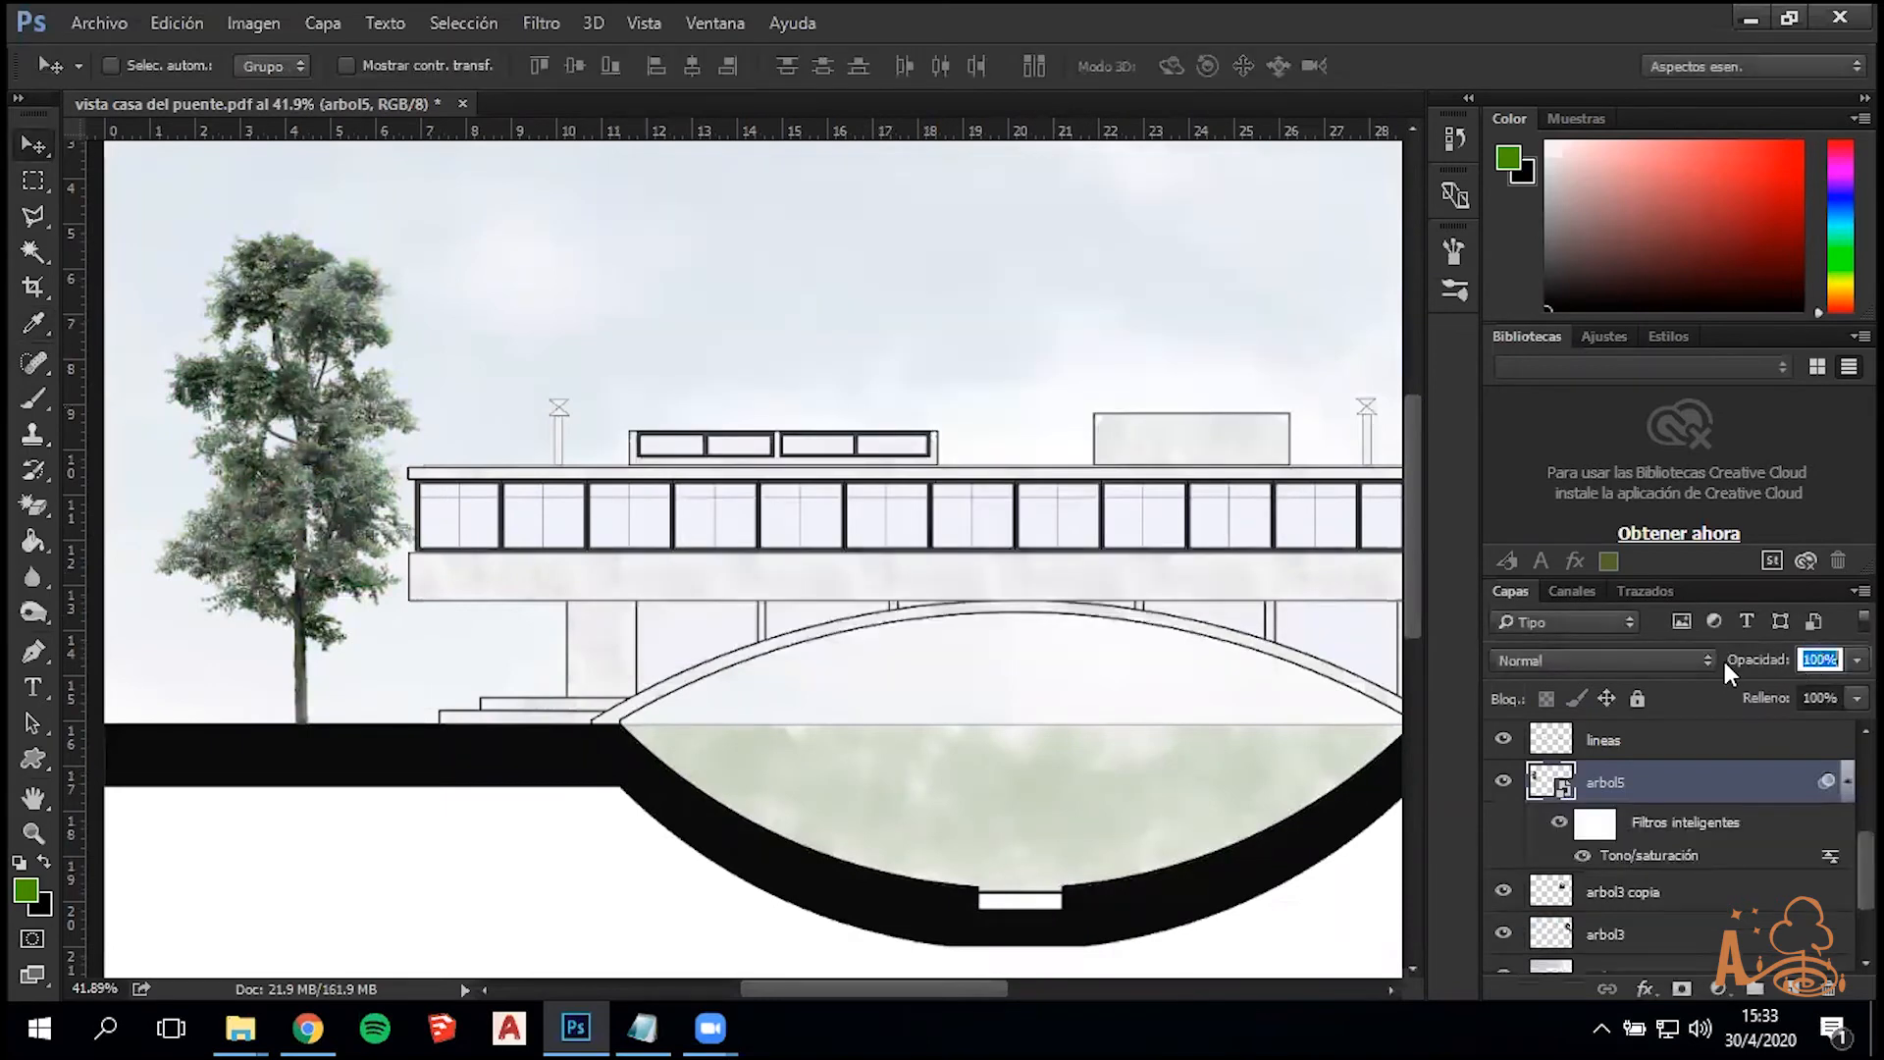
type("30")
key("Return")
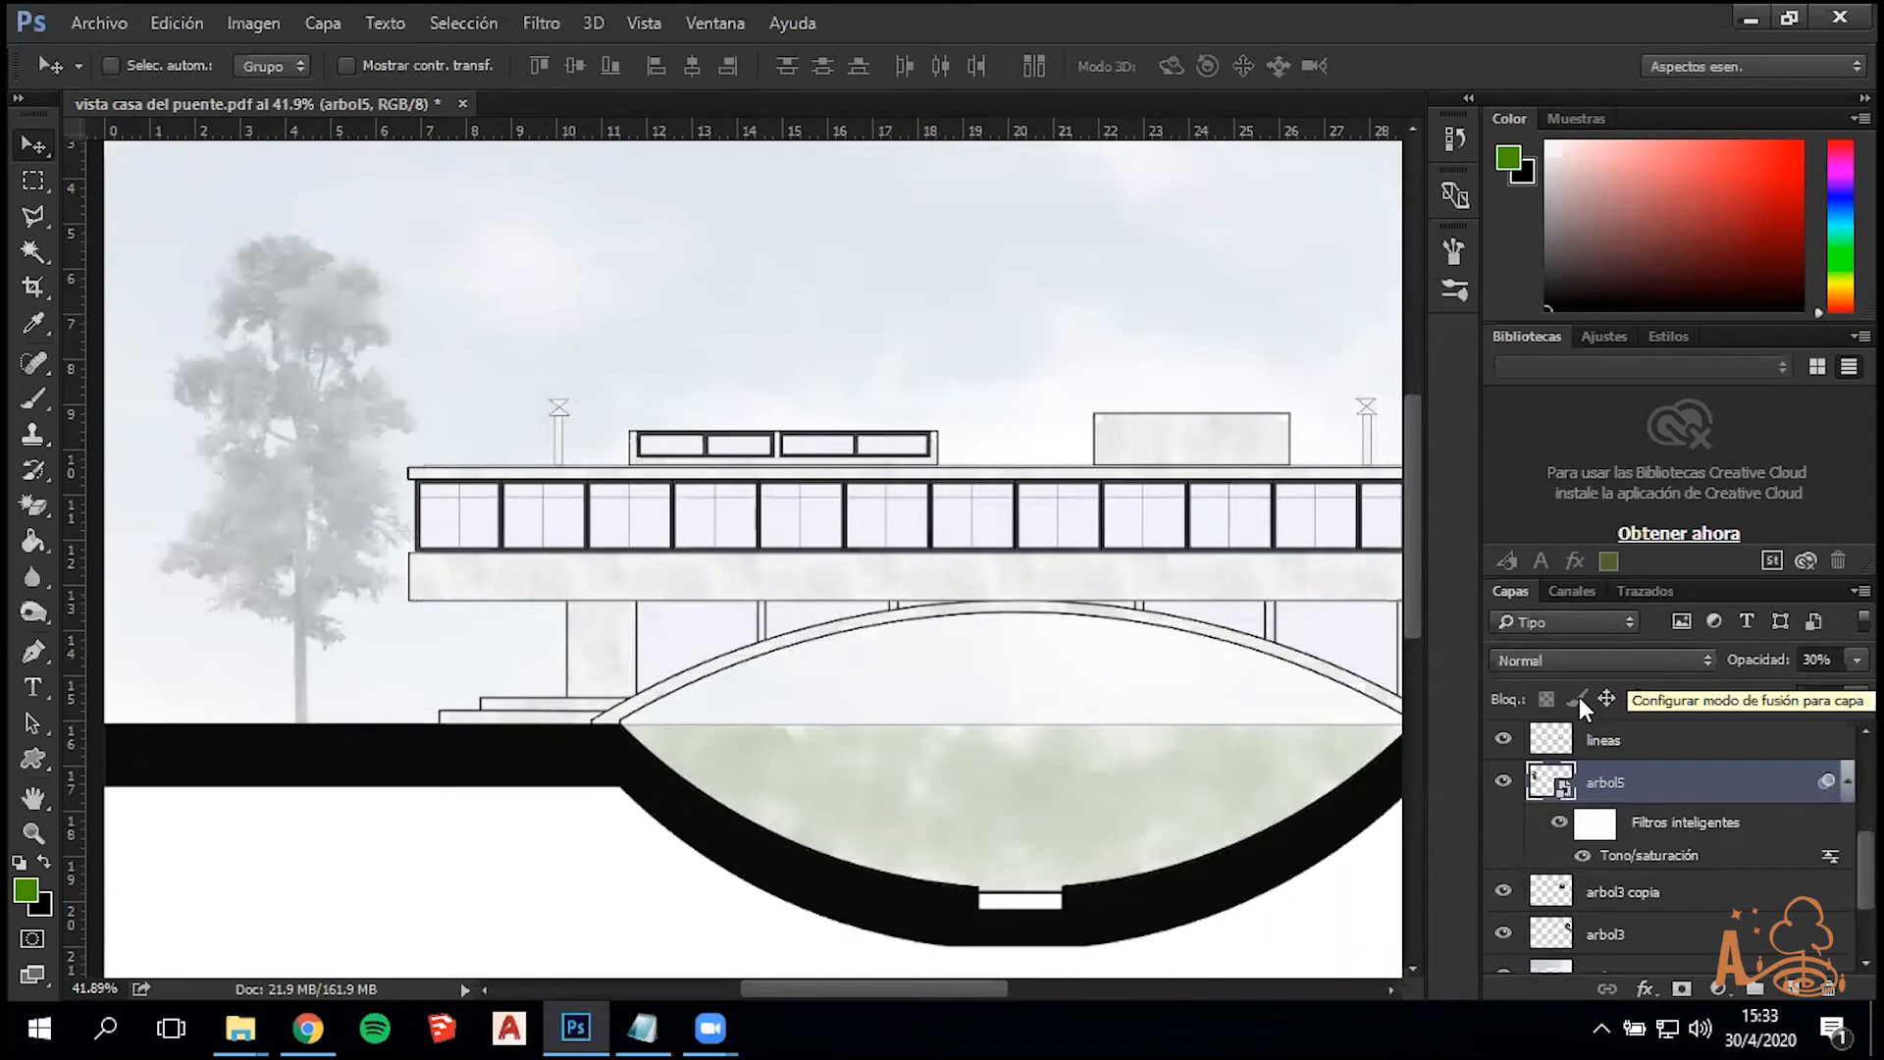
Duplicate the faded arbol5 tree behind the middle of the building, above the arch
scroll(957, 704, "down", 3)
left_click_drag(548, 473, 1008, 479)
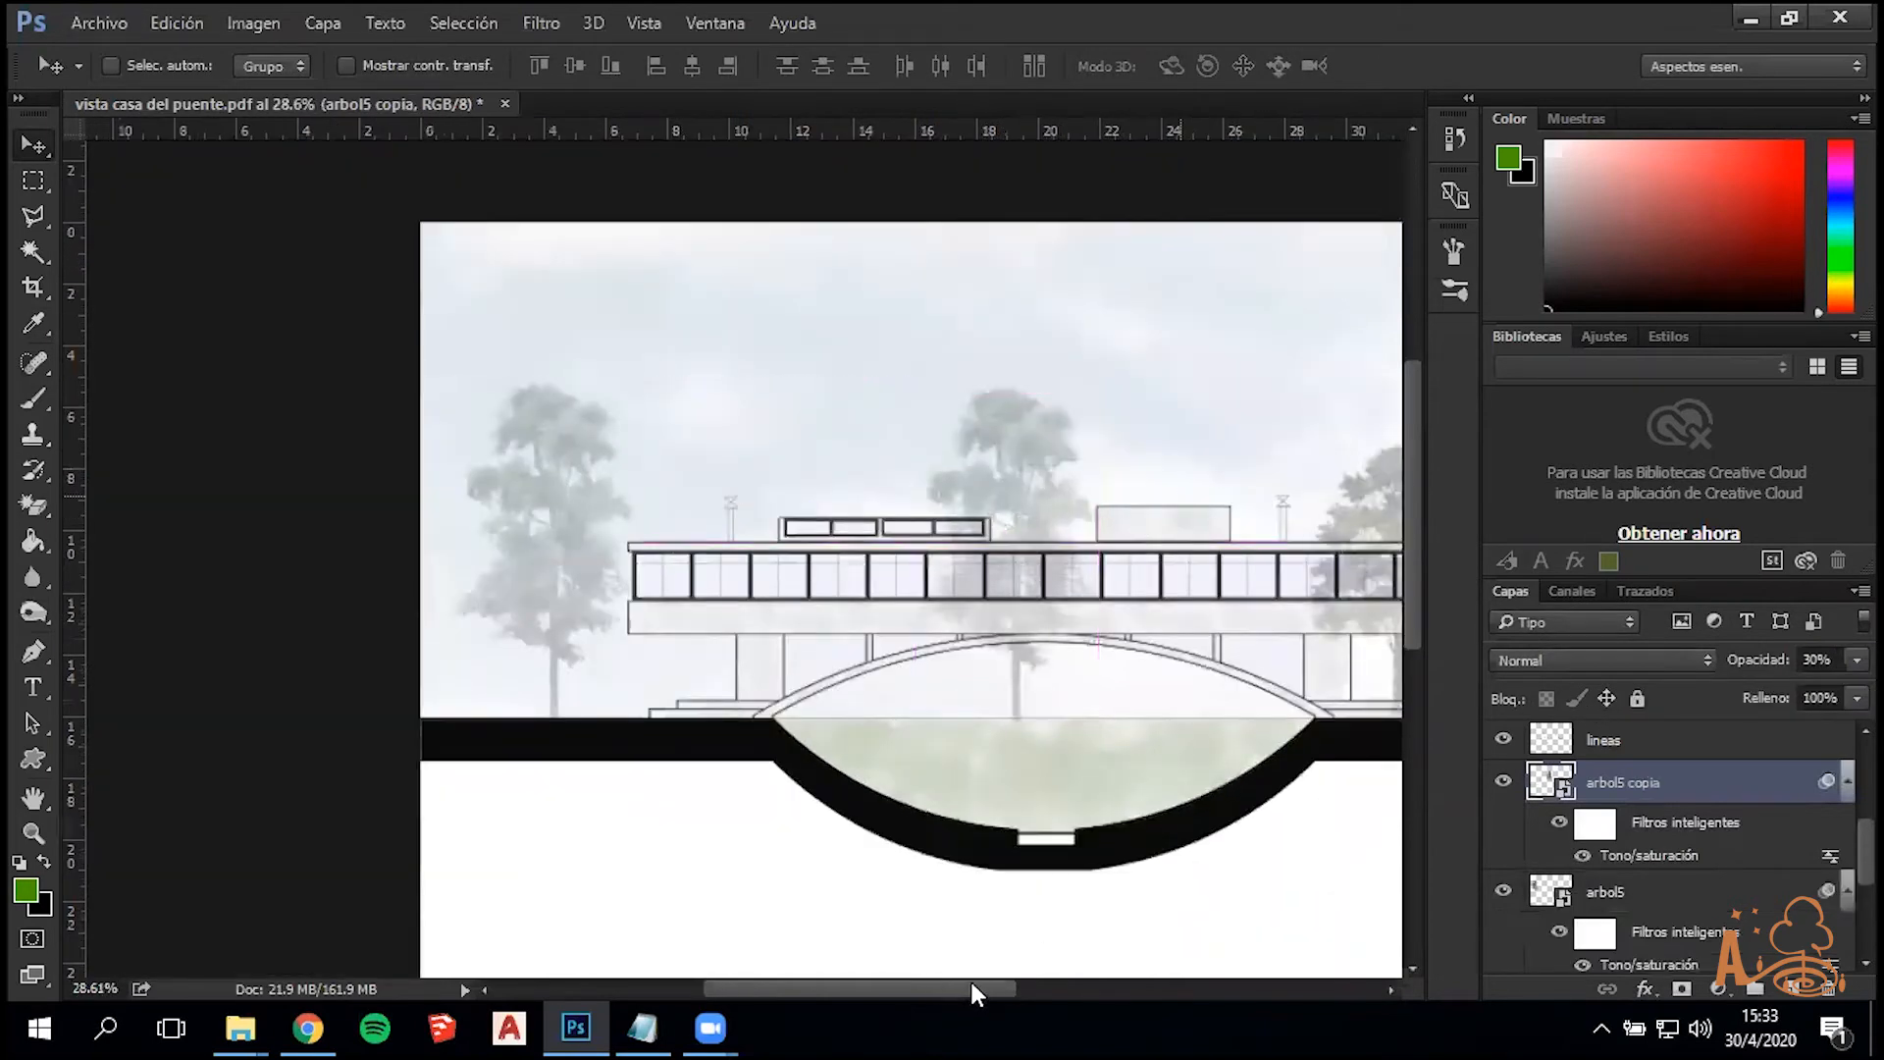
left_click_drag(971, 991, 998, 990)
key("ctrl+t")
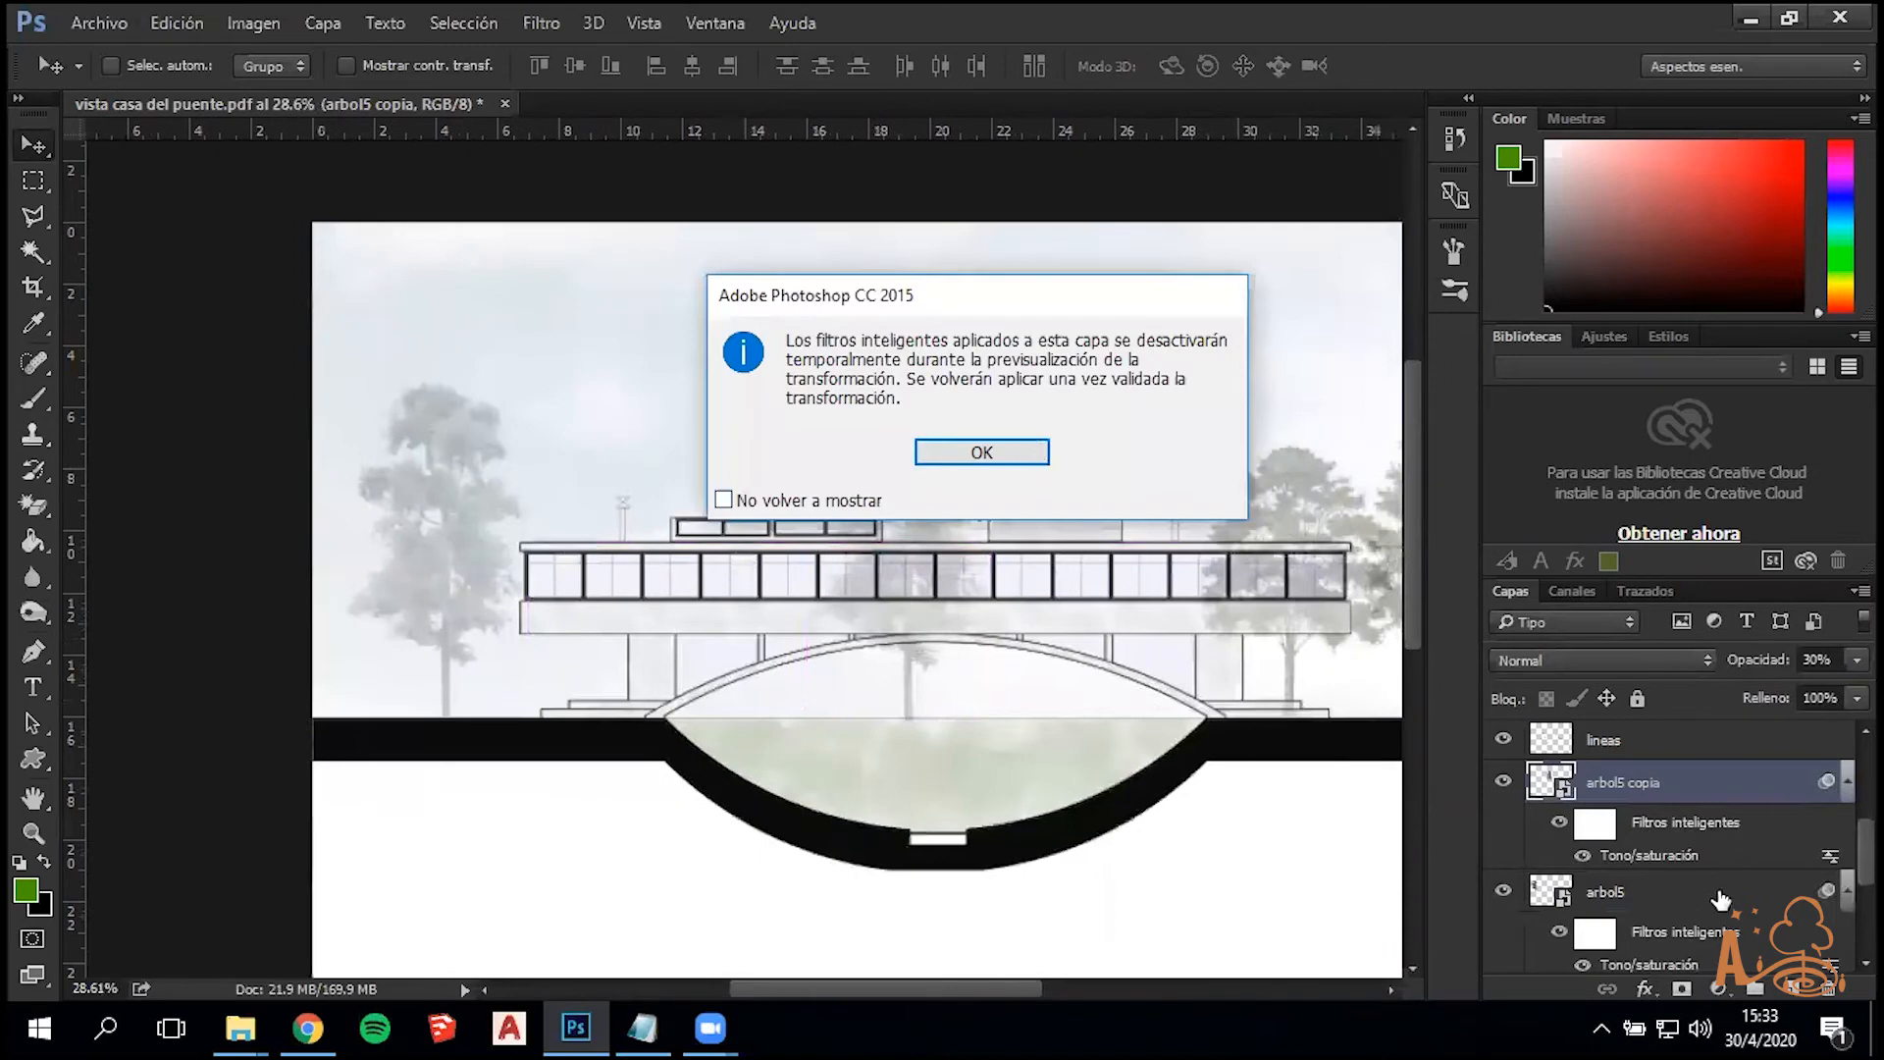
key("Return")
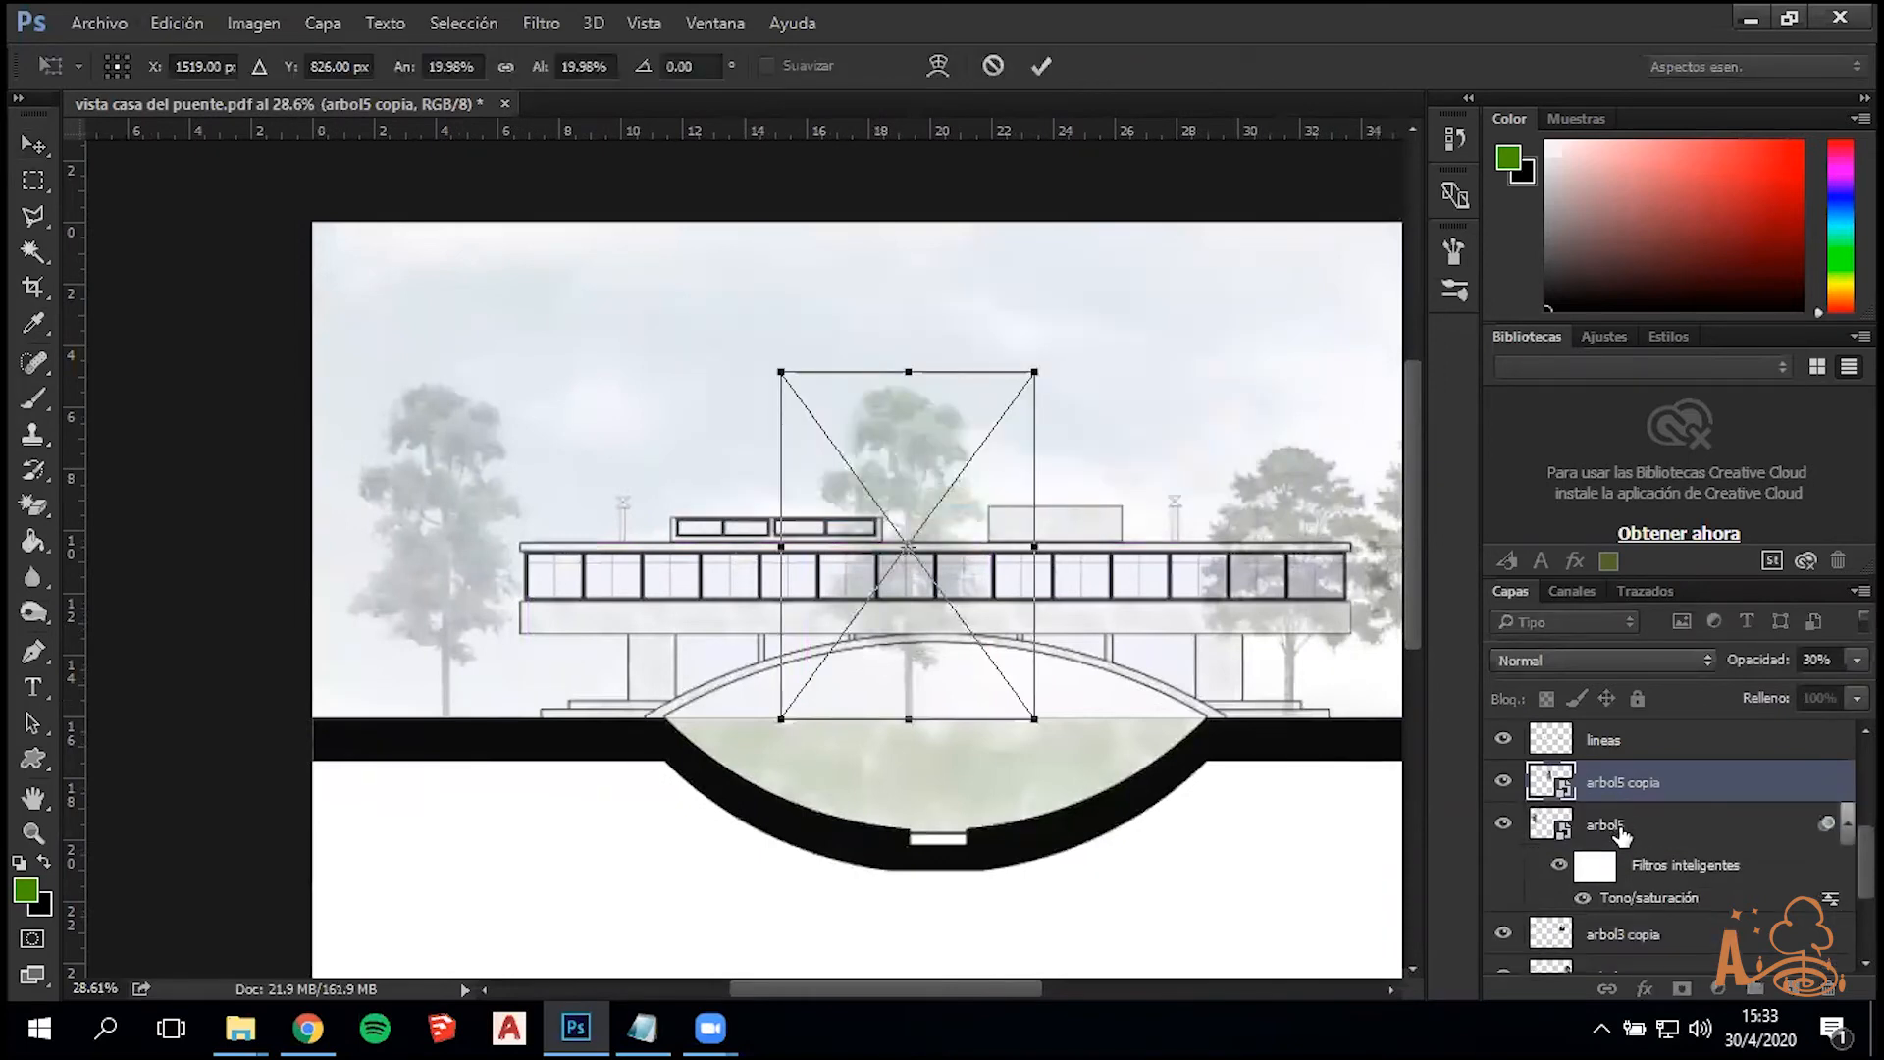
key("Return")
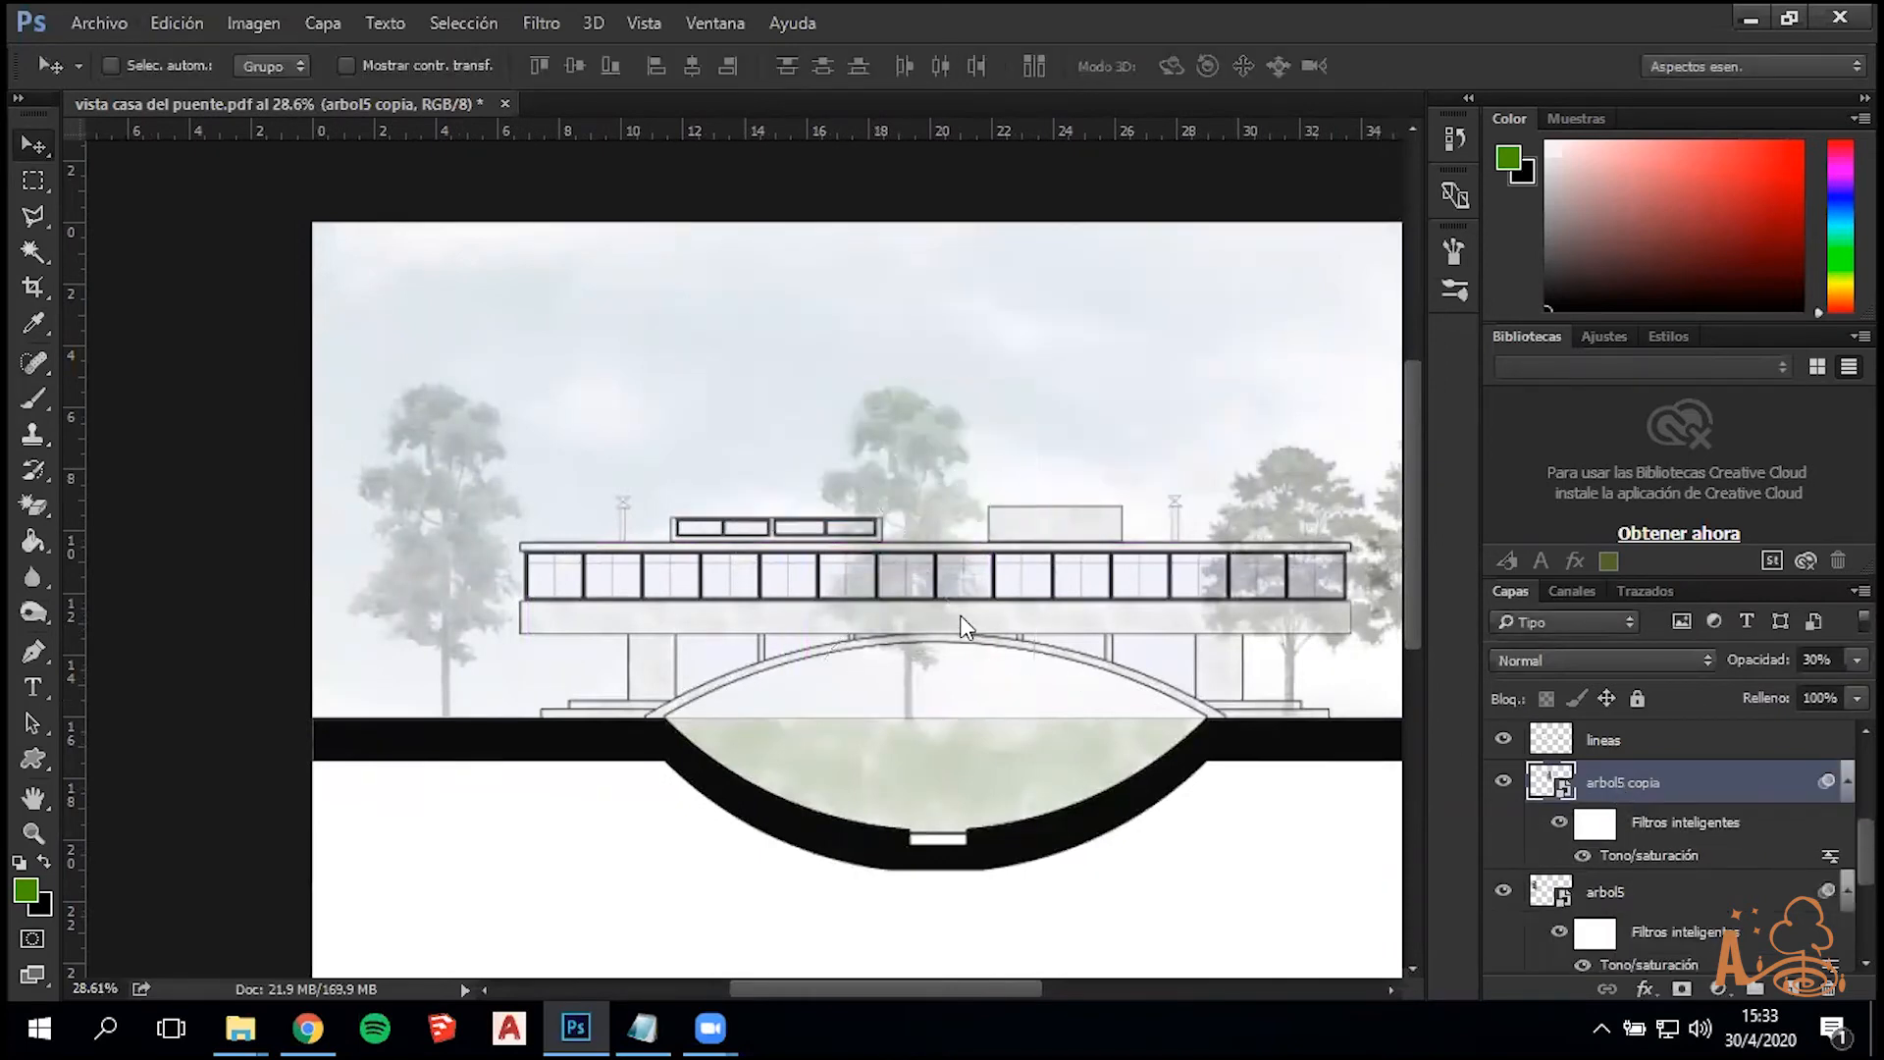
Rasterize the arbol5 copia and arbol5 smart object layers
right_click(1614, 782)
key("Return")
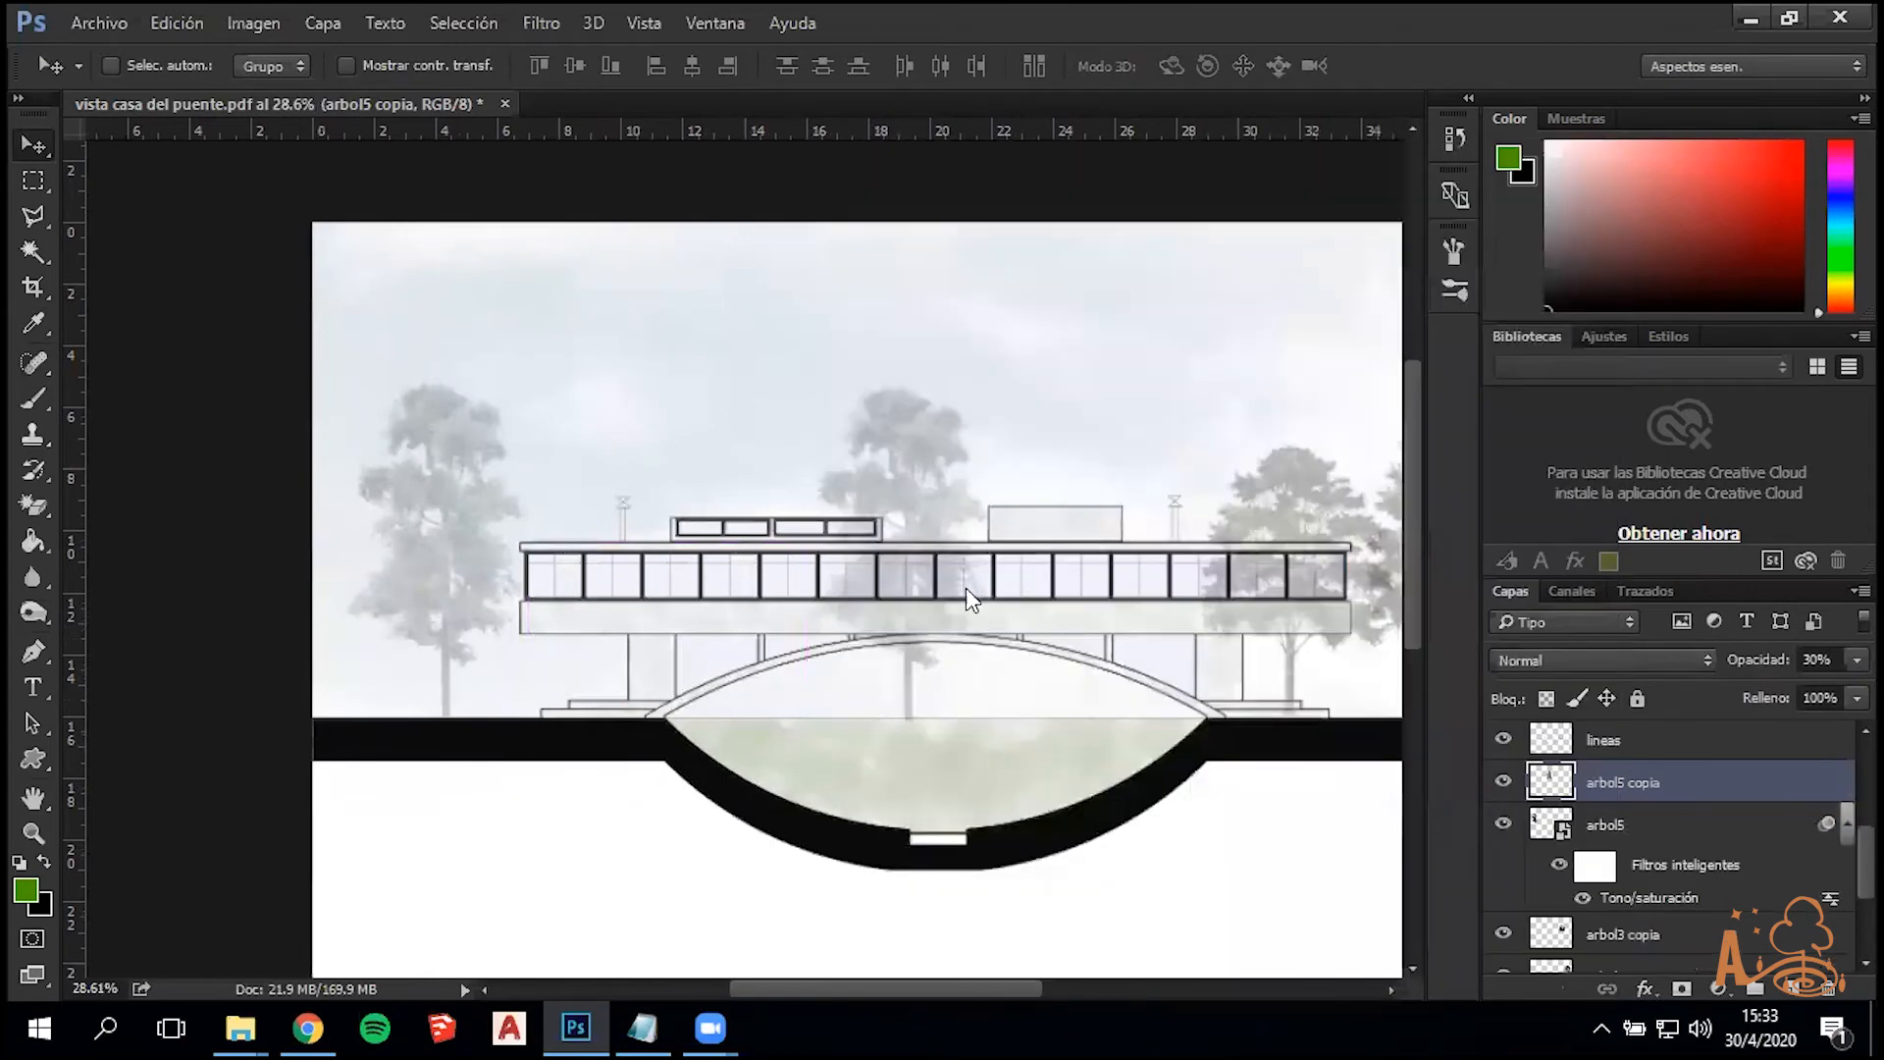
right_click(1605, 829)
left_click(928, 609)
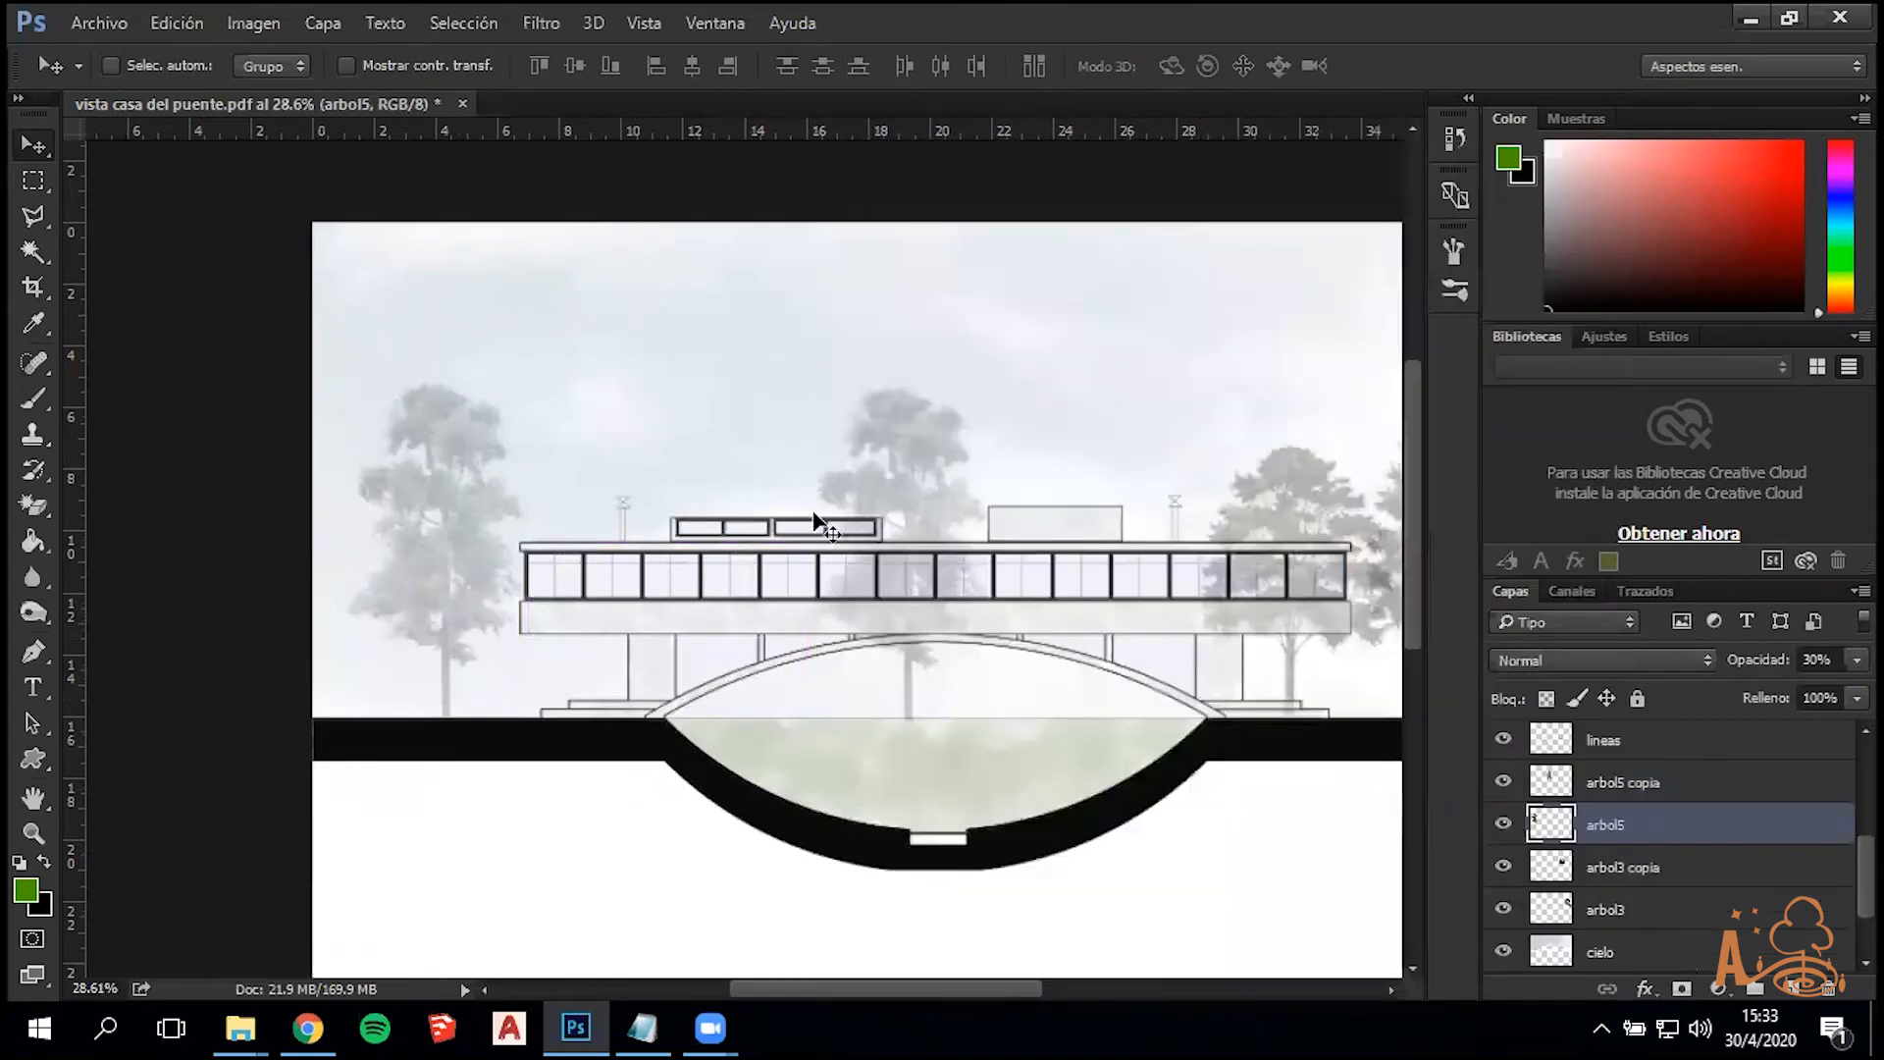
Select the arbol5 copia tree behind the middle of the building and scale it down, keeping it on the ground line
key("ctrl")
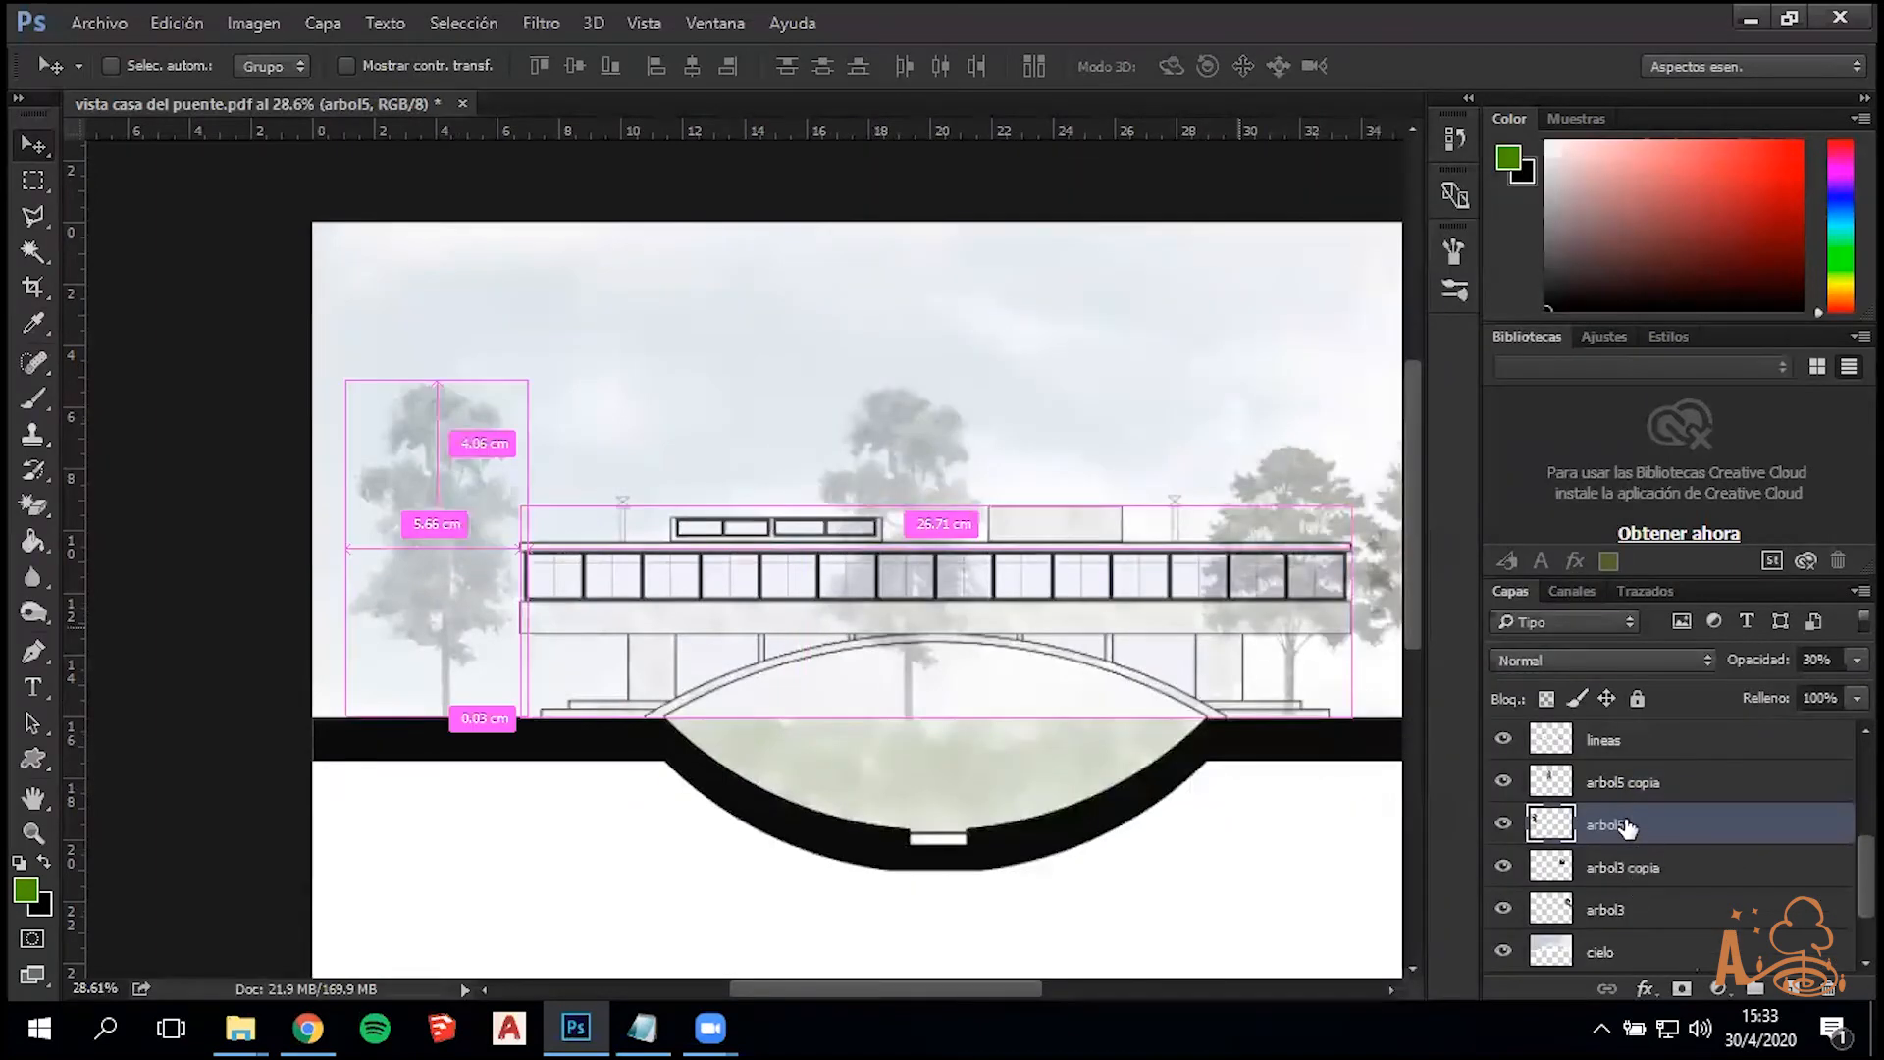
right_click(895, 447)
left_click(940, 459)
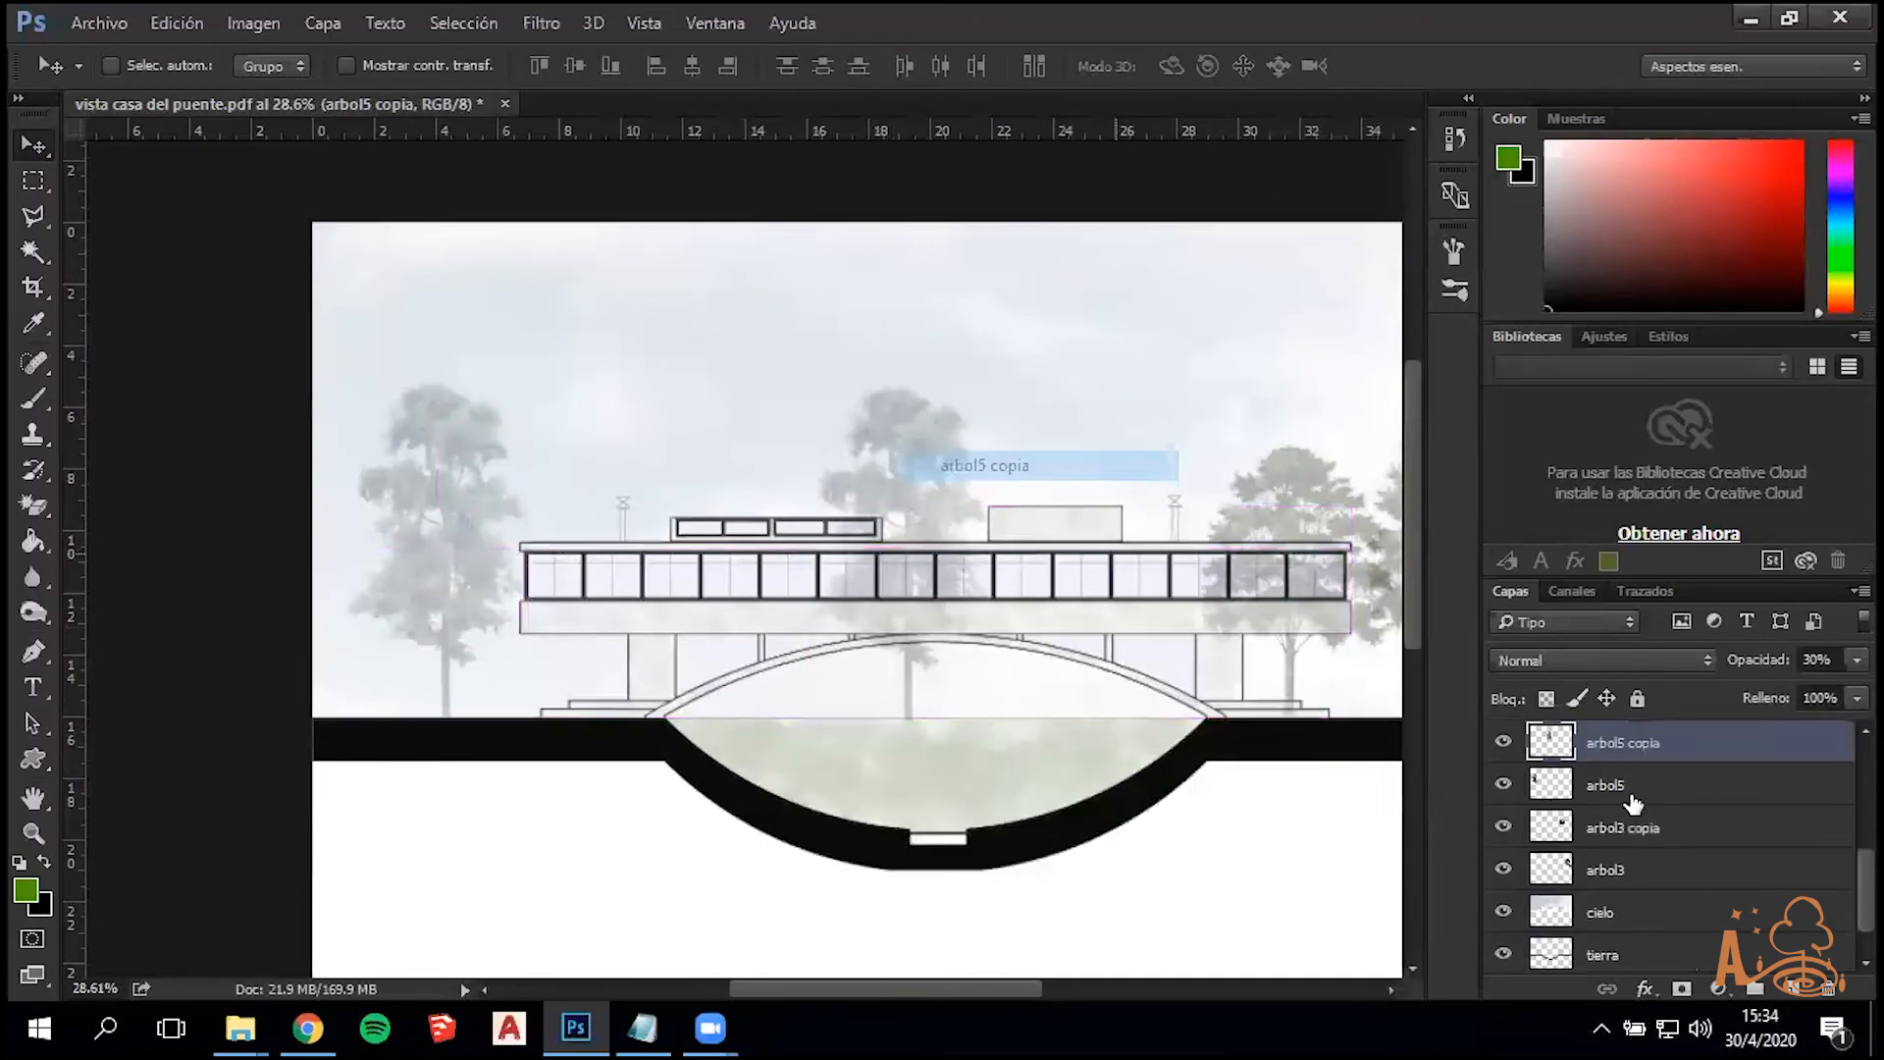
key("ctrl+t")
left_click_drag(844, 439, 878, 502)
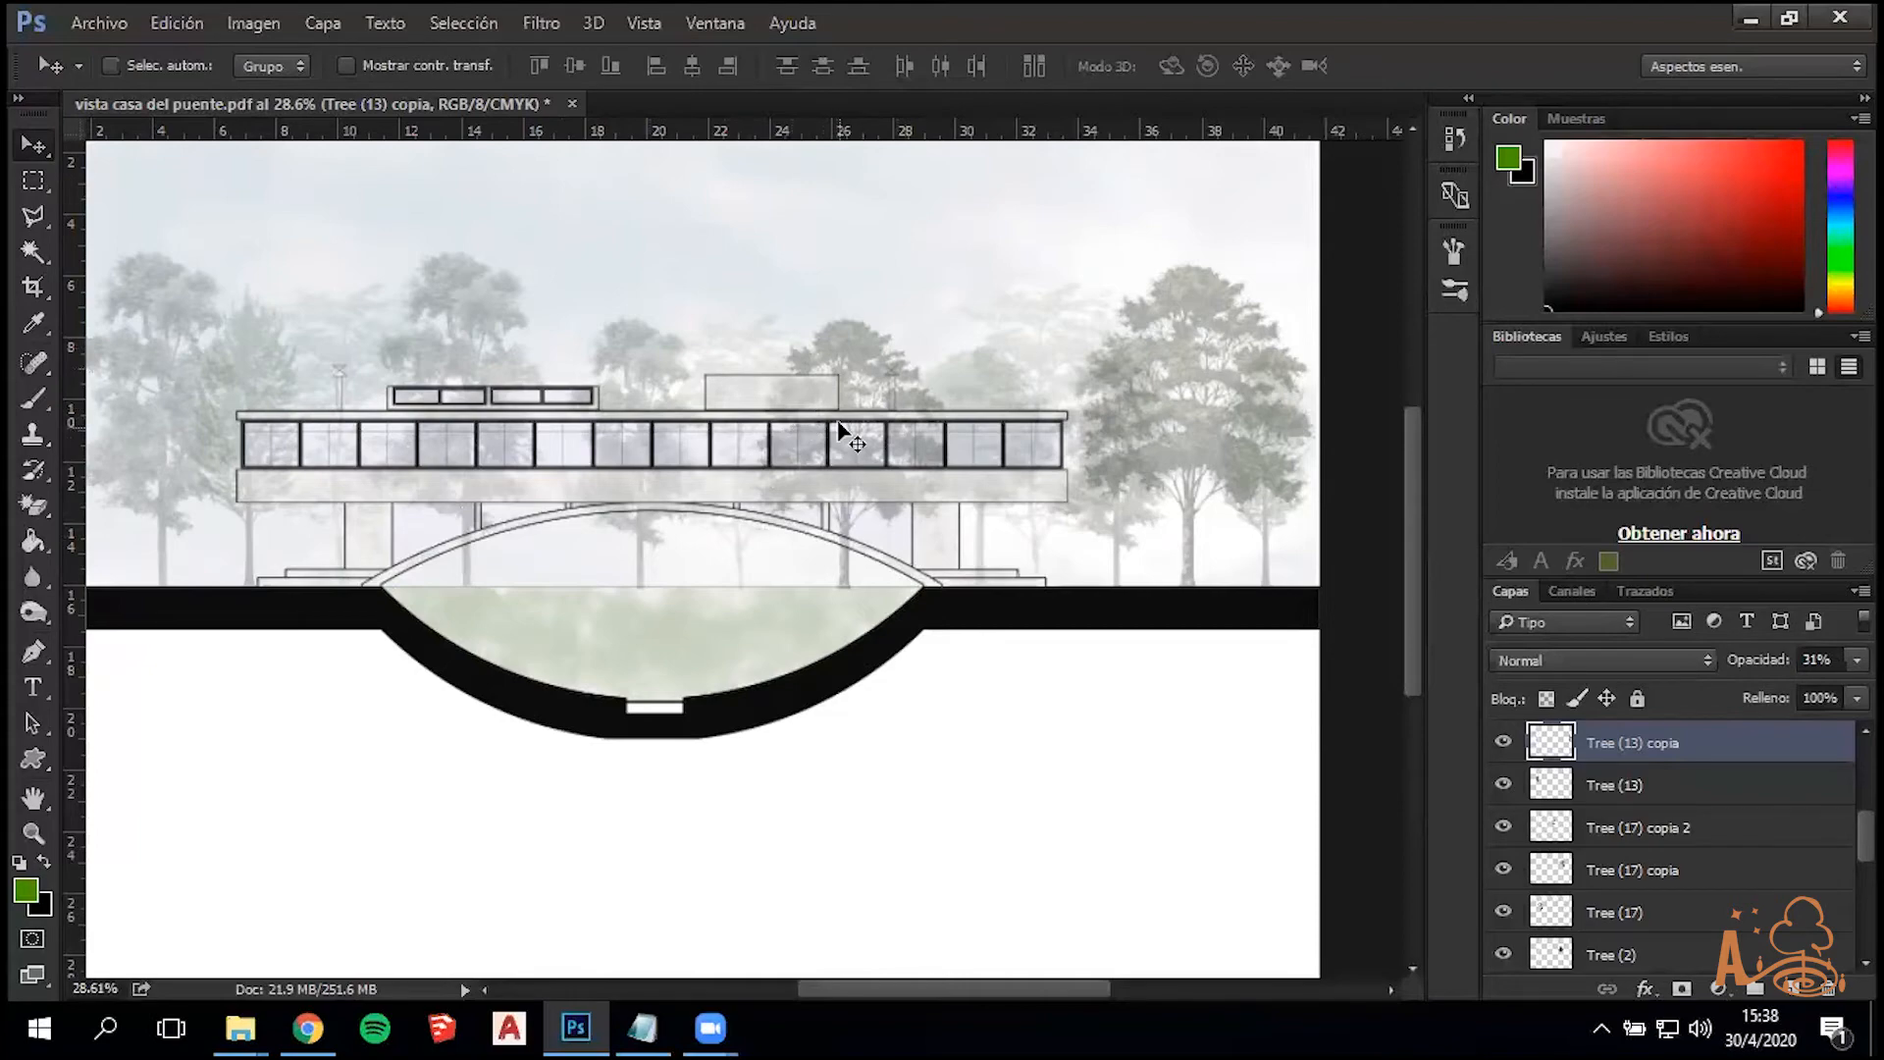
Duplicate the large arbol3 tree to the left edge of the drawing and scale the copy down on the ground line
scroll(803, 453, "up", 5)
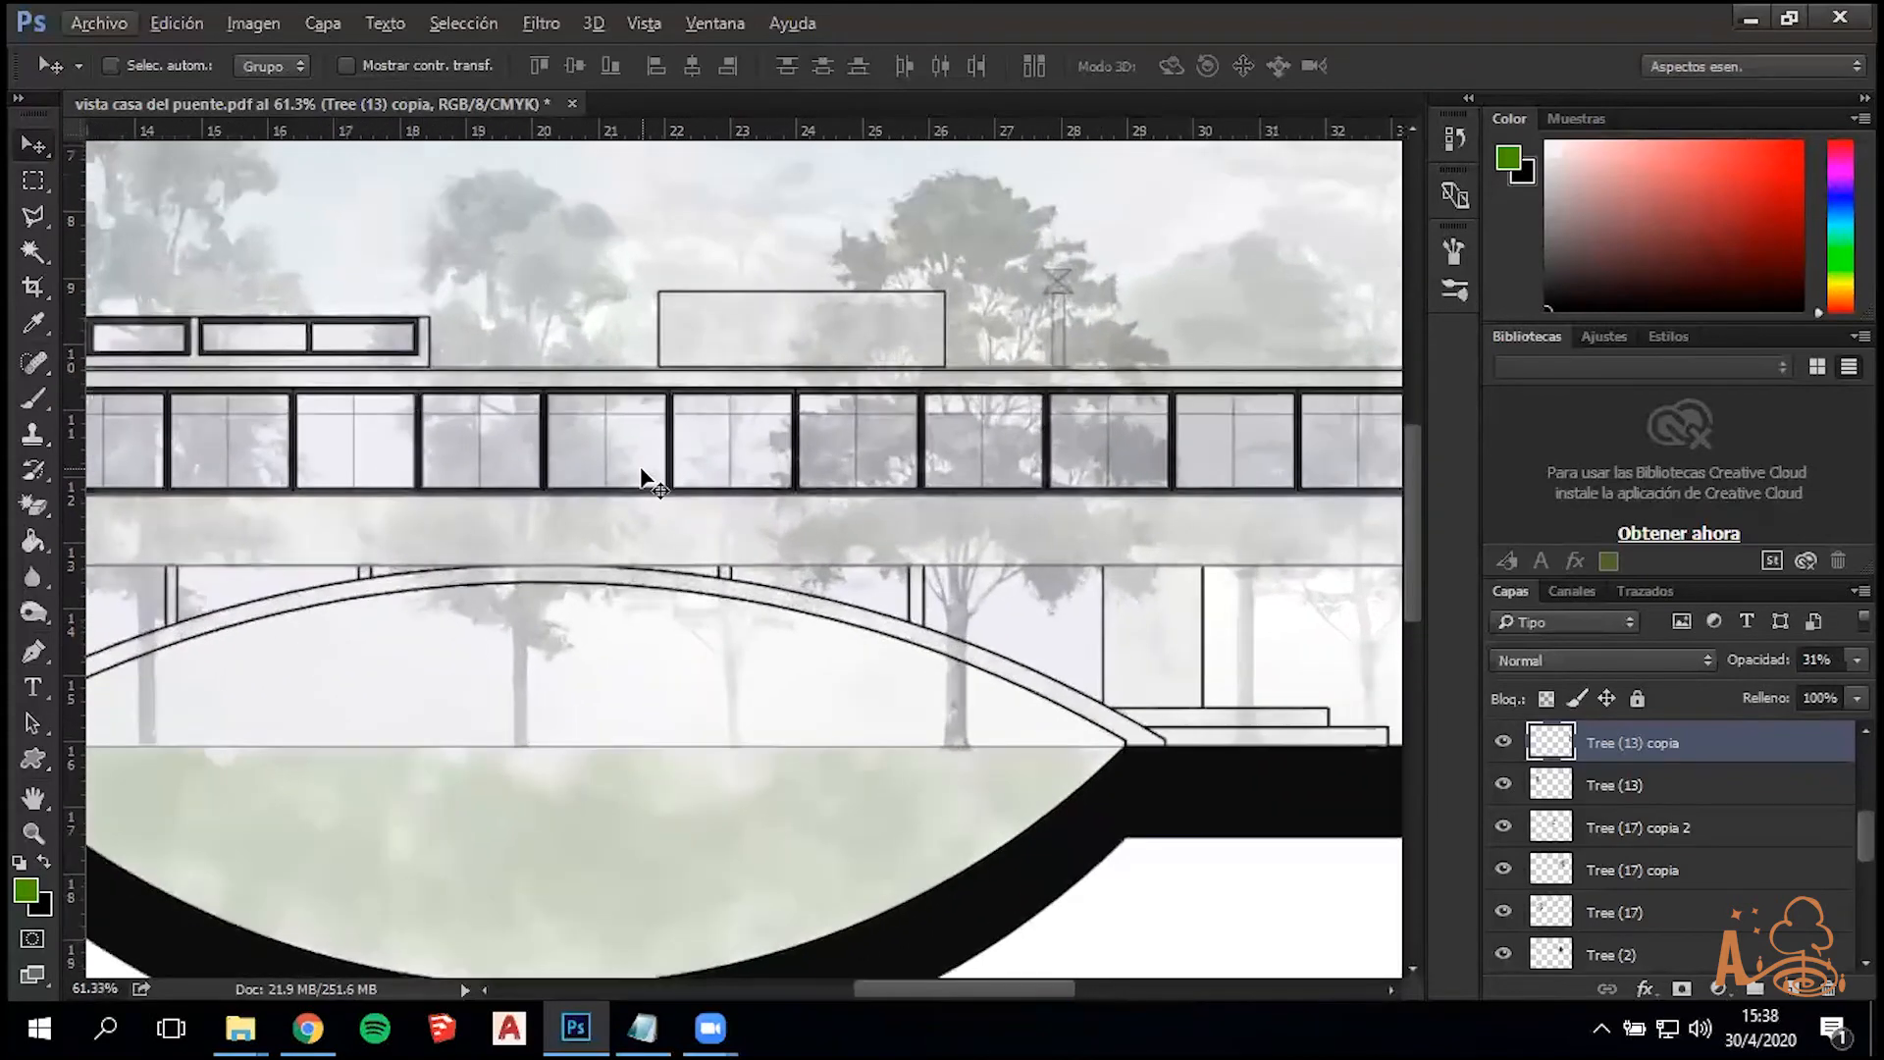
scroll(648, 481, "down", 5)
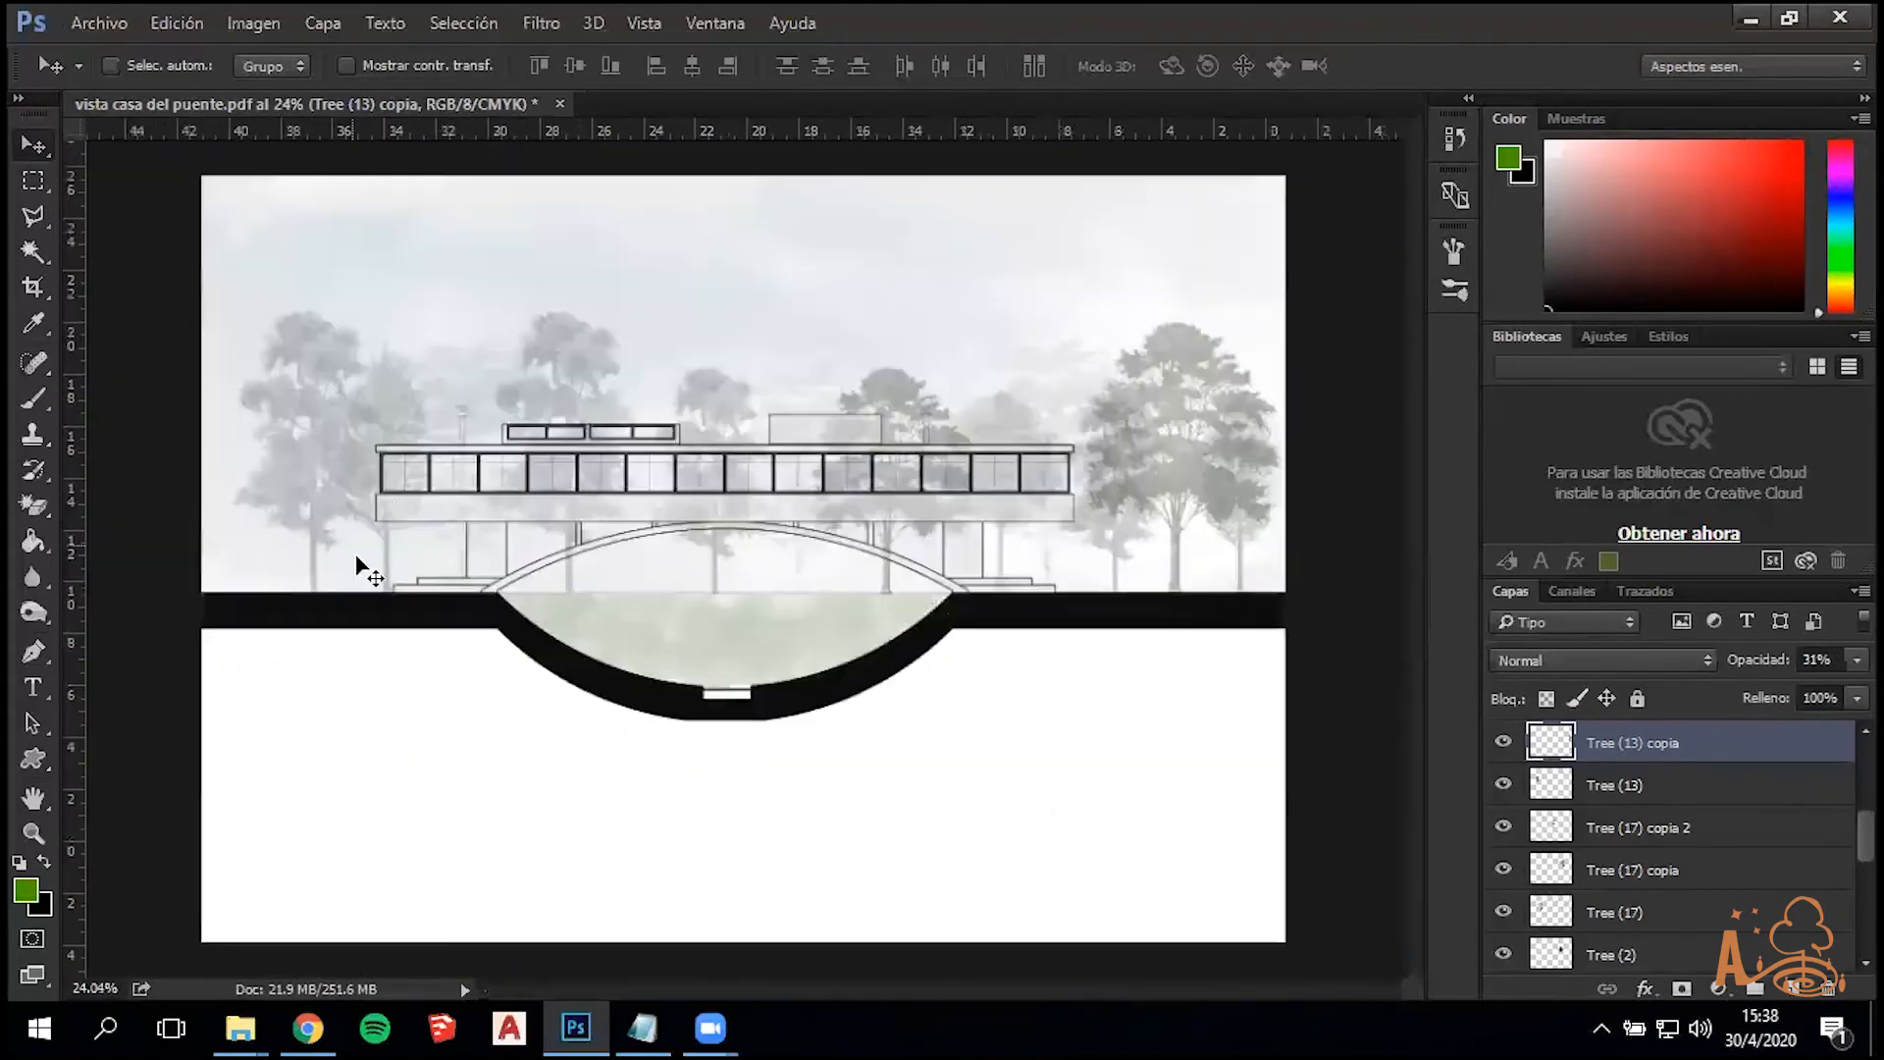
scroll(639, 373, "down", 1)
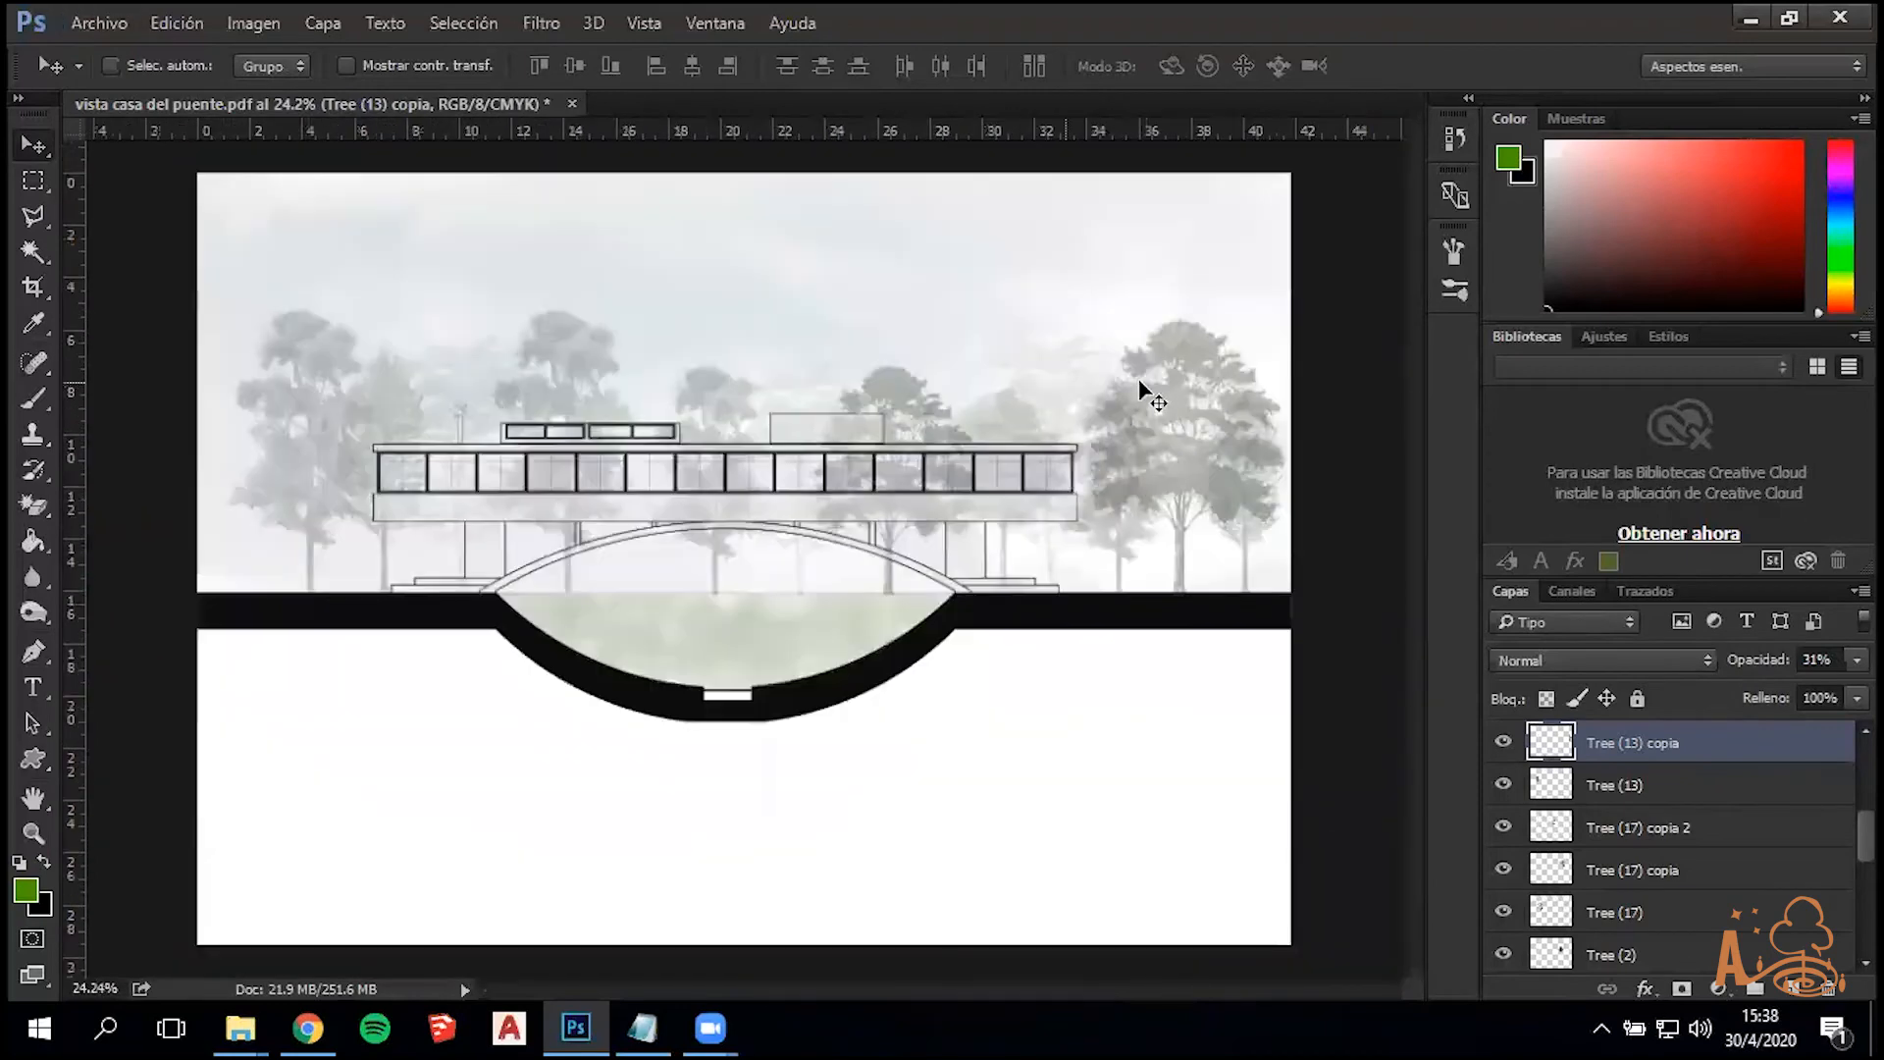
right_click(1217, 380)
left_click(1231, 393)
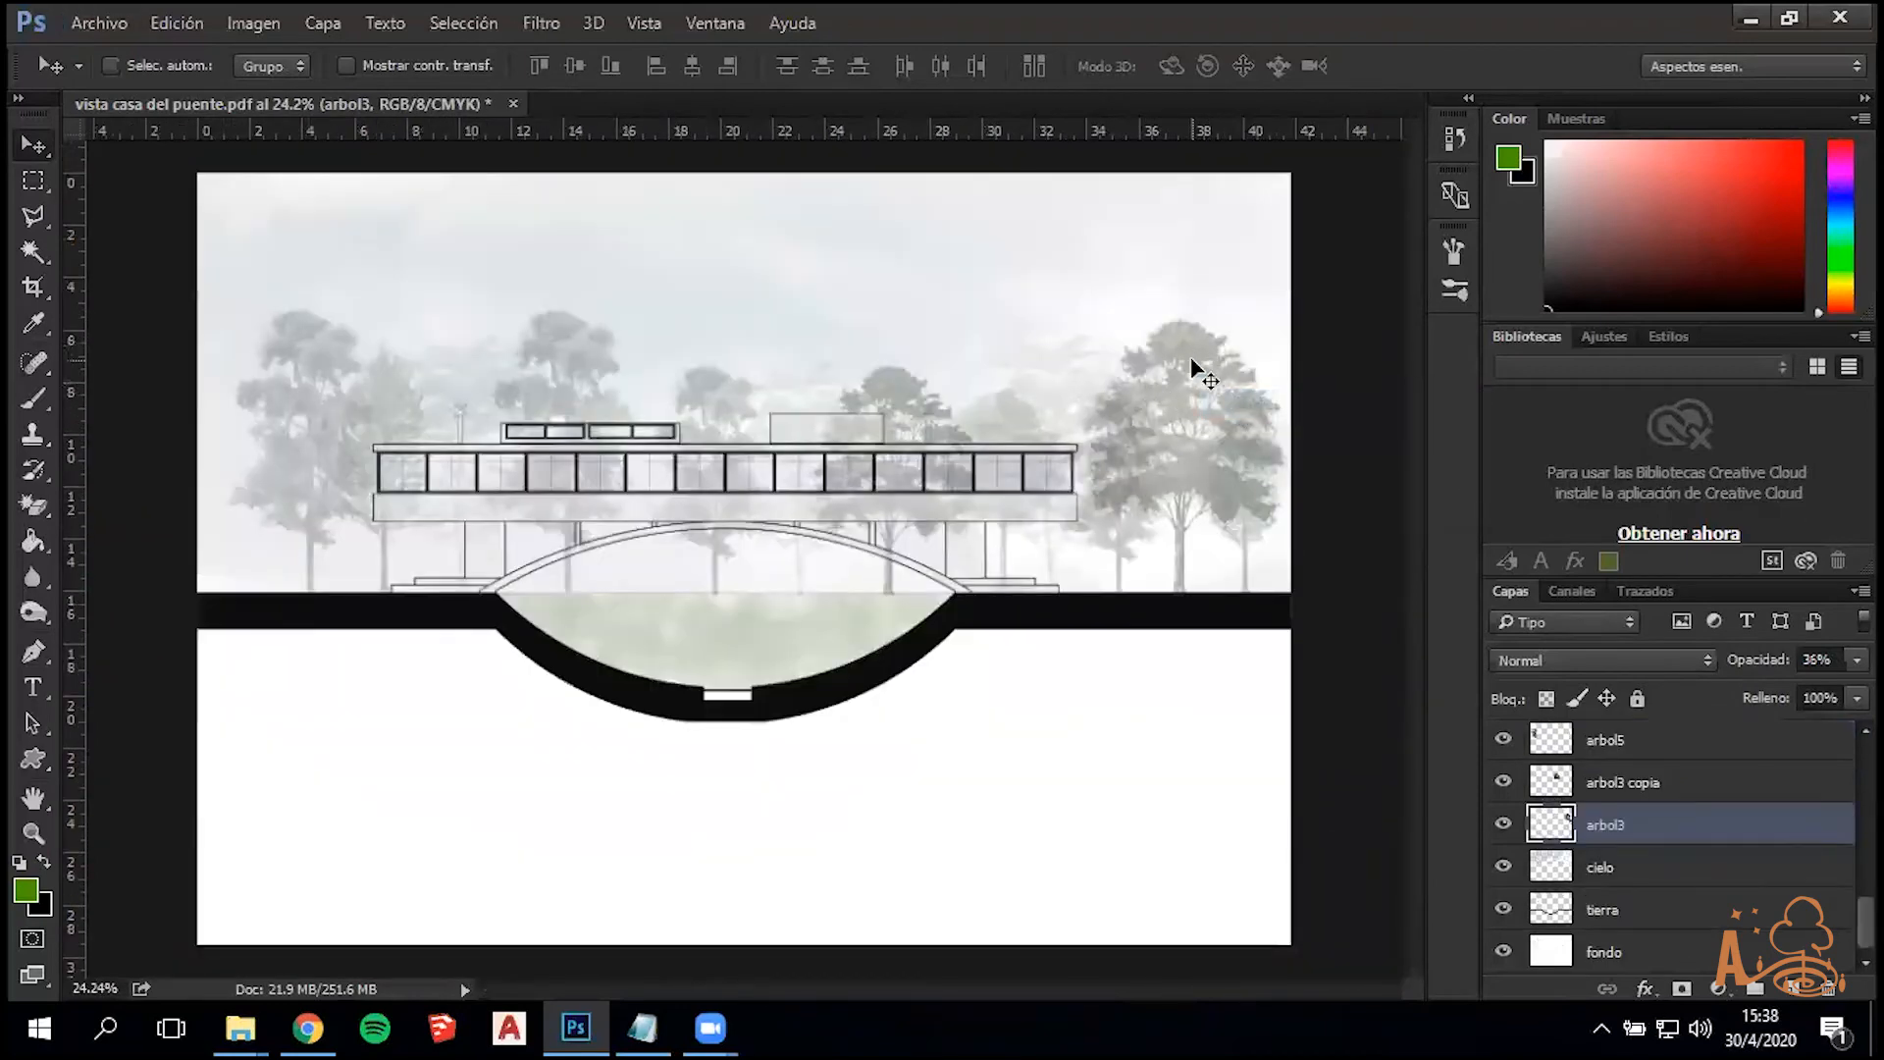
left_click_drag(1064, 363, 228, 397)
key("ctrl+t")
left_click_drag(328, 316, 285, 373)
key("Return")
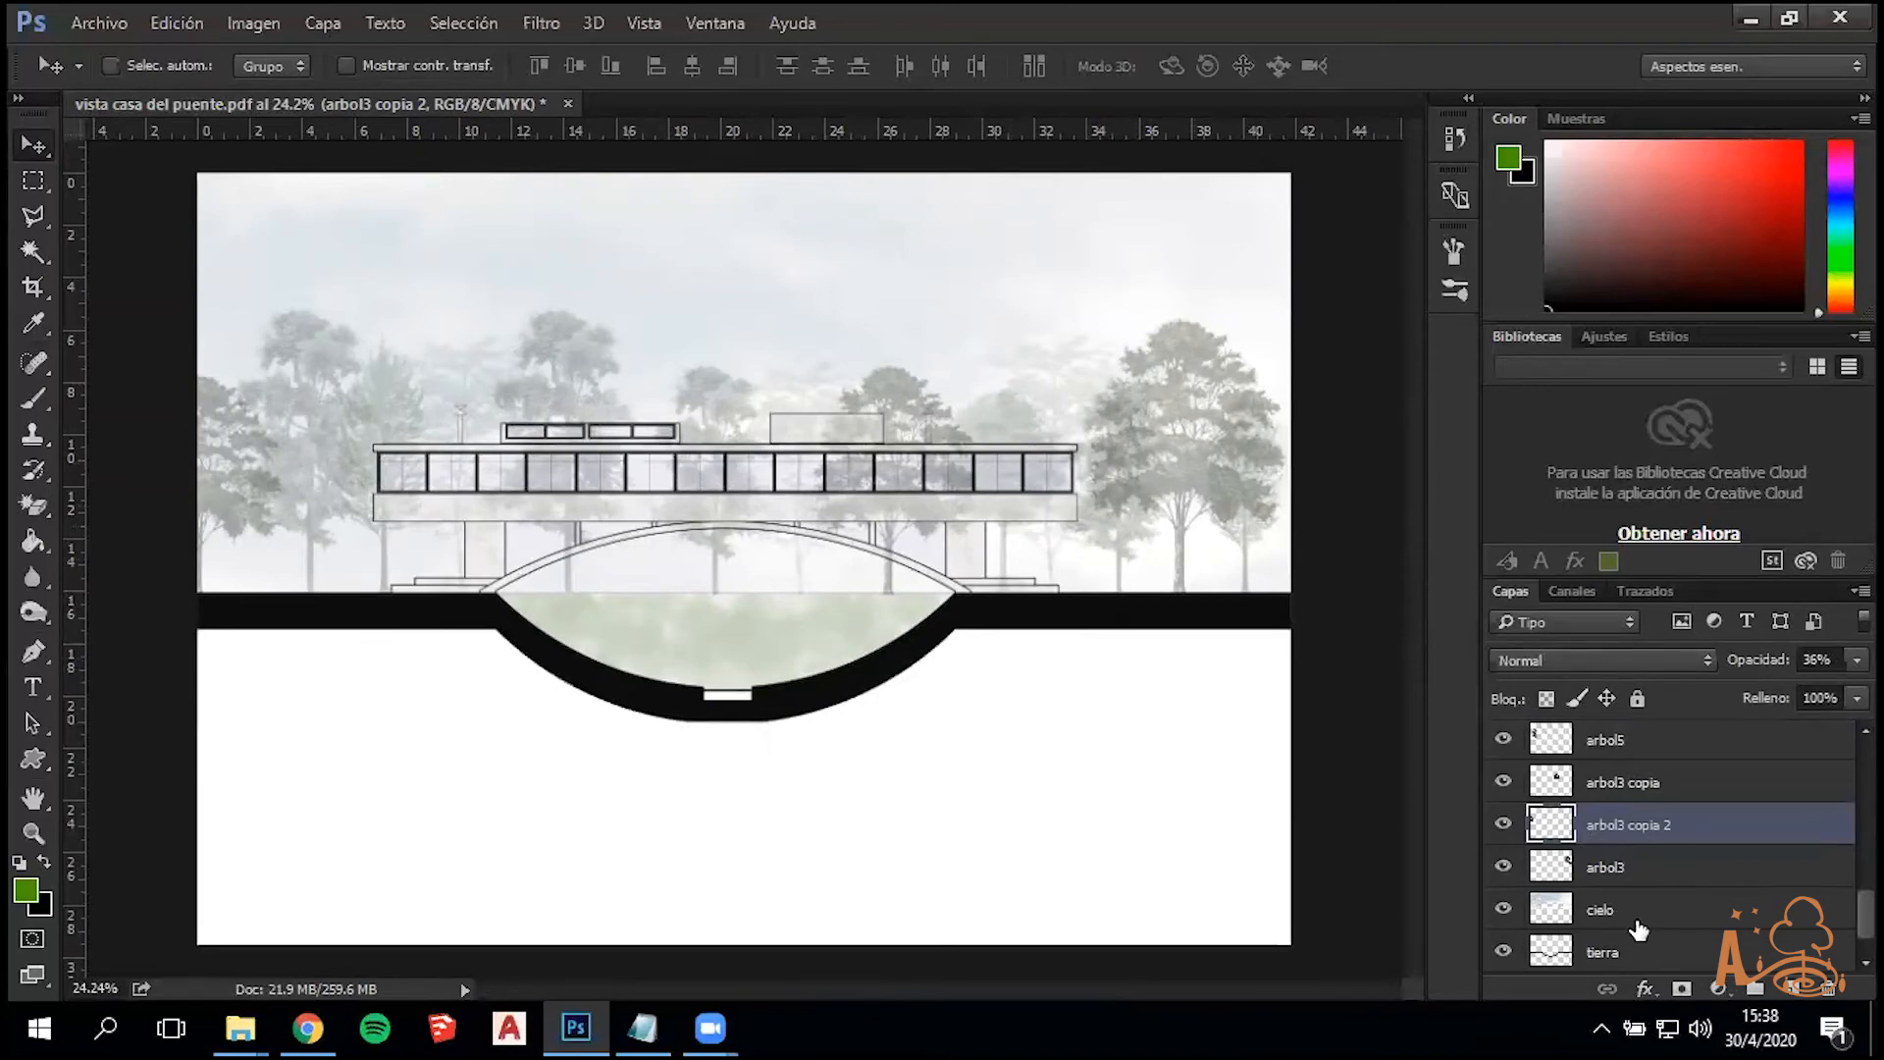
scroll(1595, 929, "up", 2)
scroll(1656, 868, "down", 3)
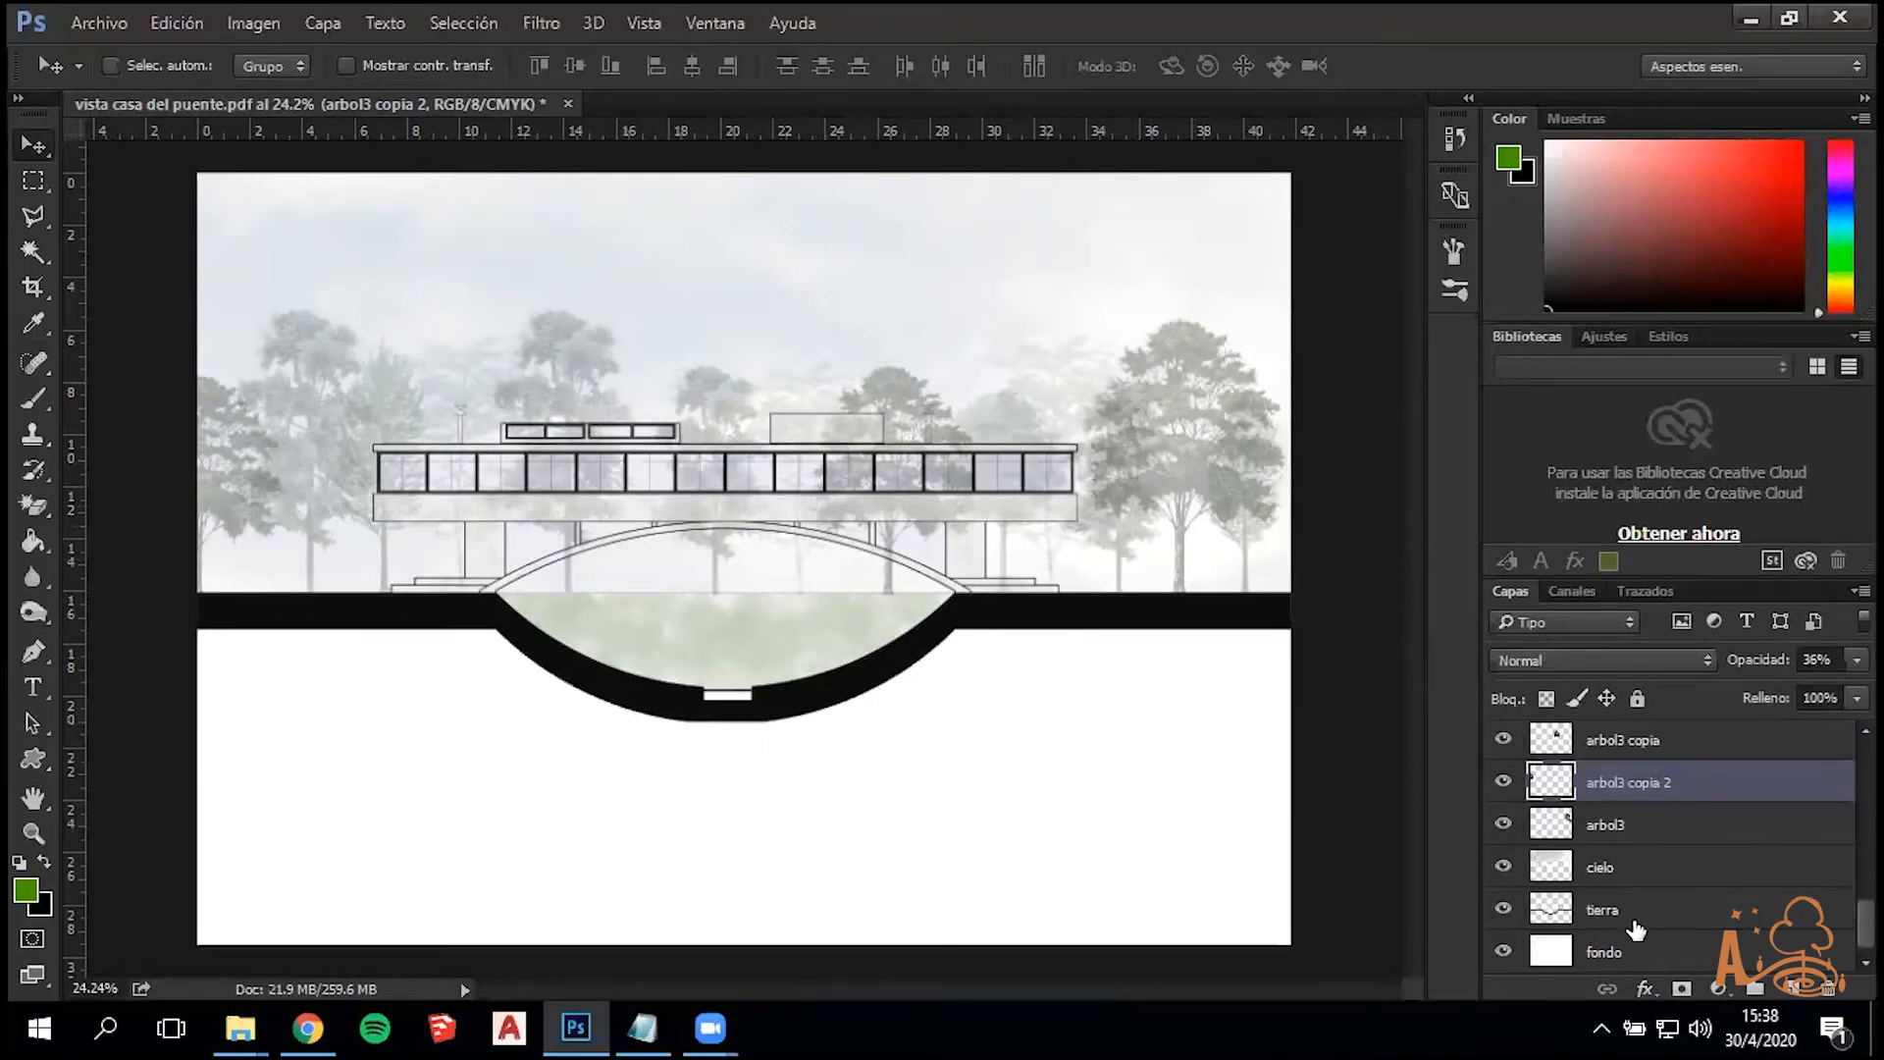
scroll(1649, 910, "up", 5)
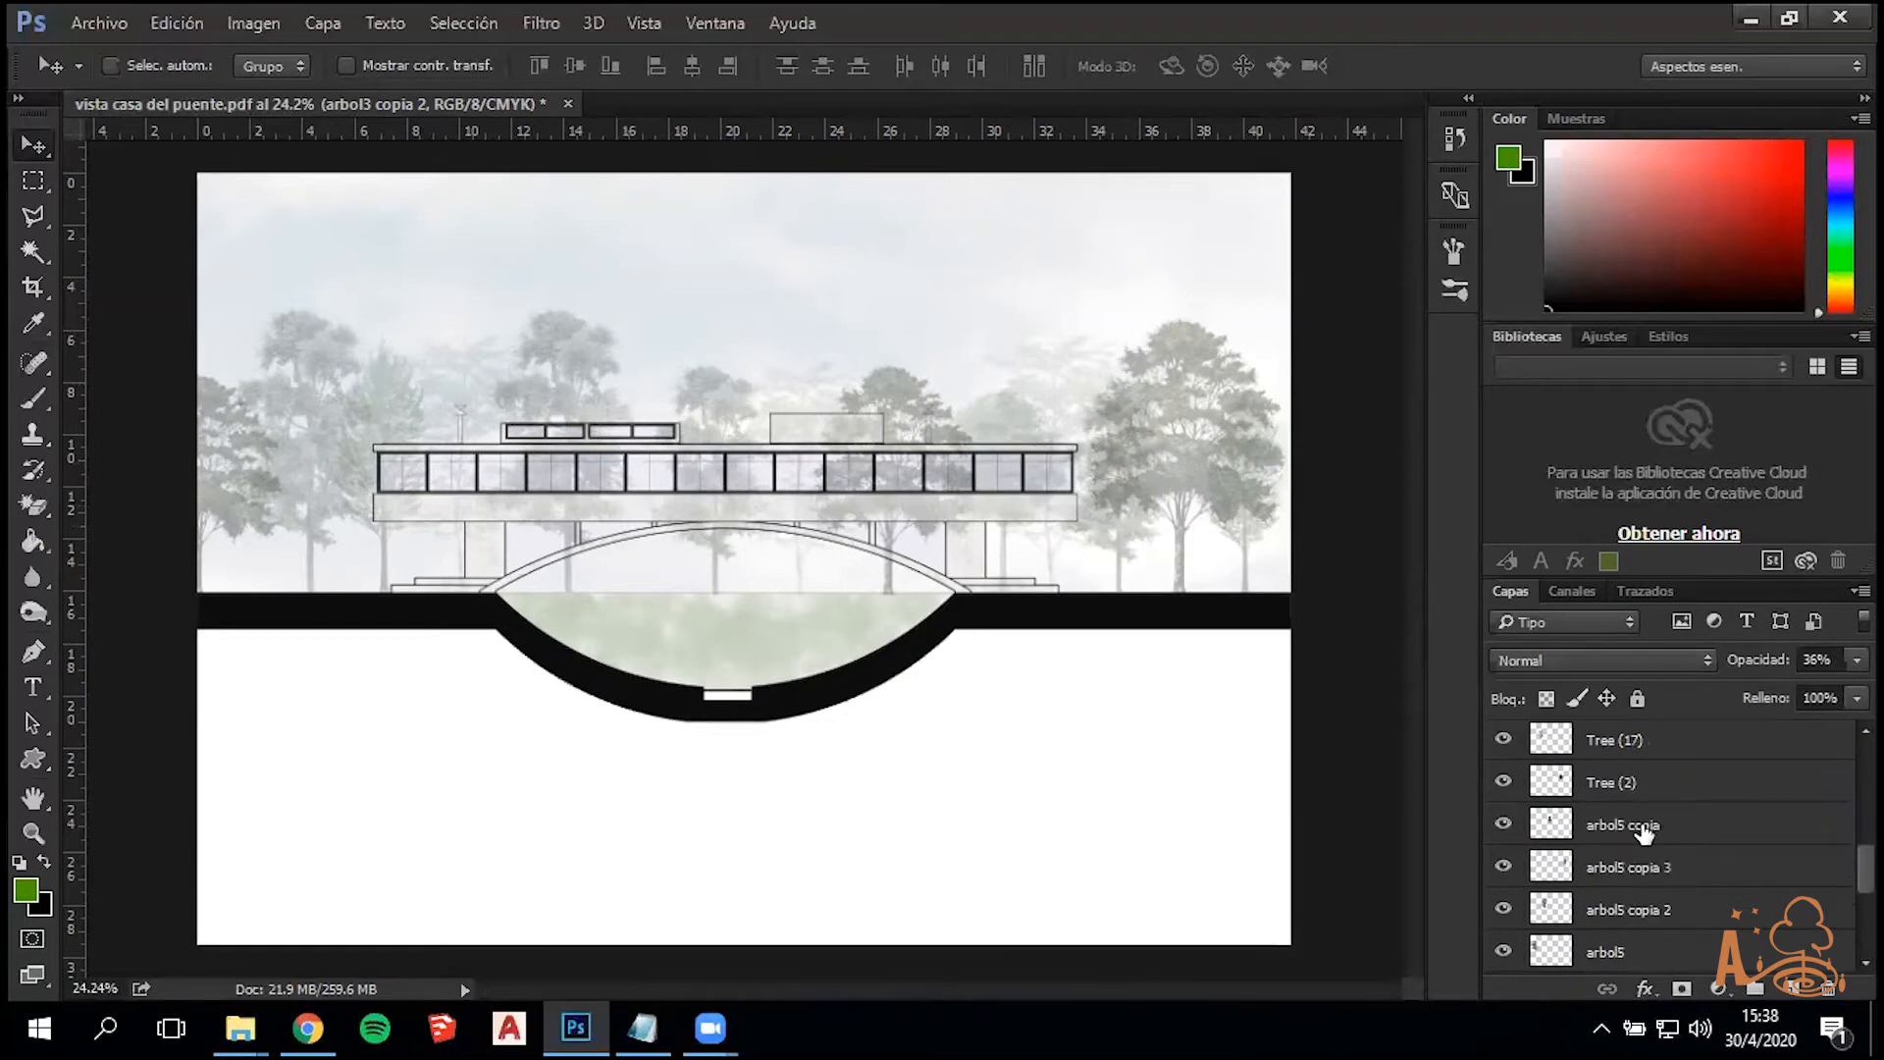
scroll(1637, 829, "up", 1)
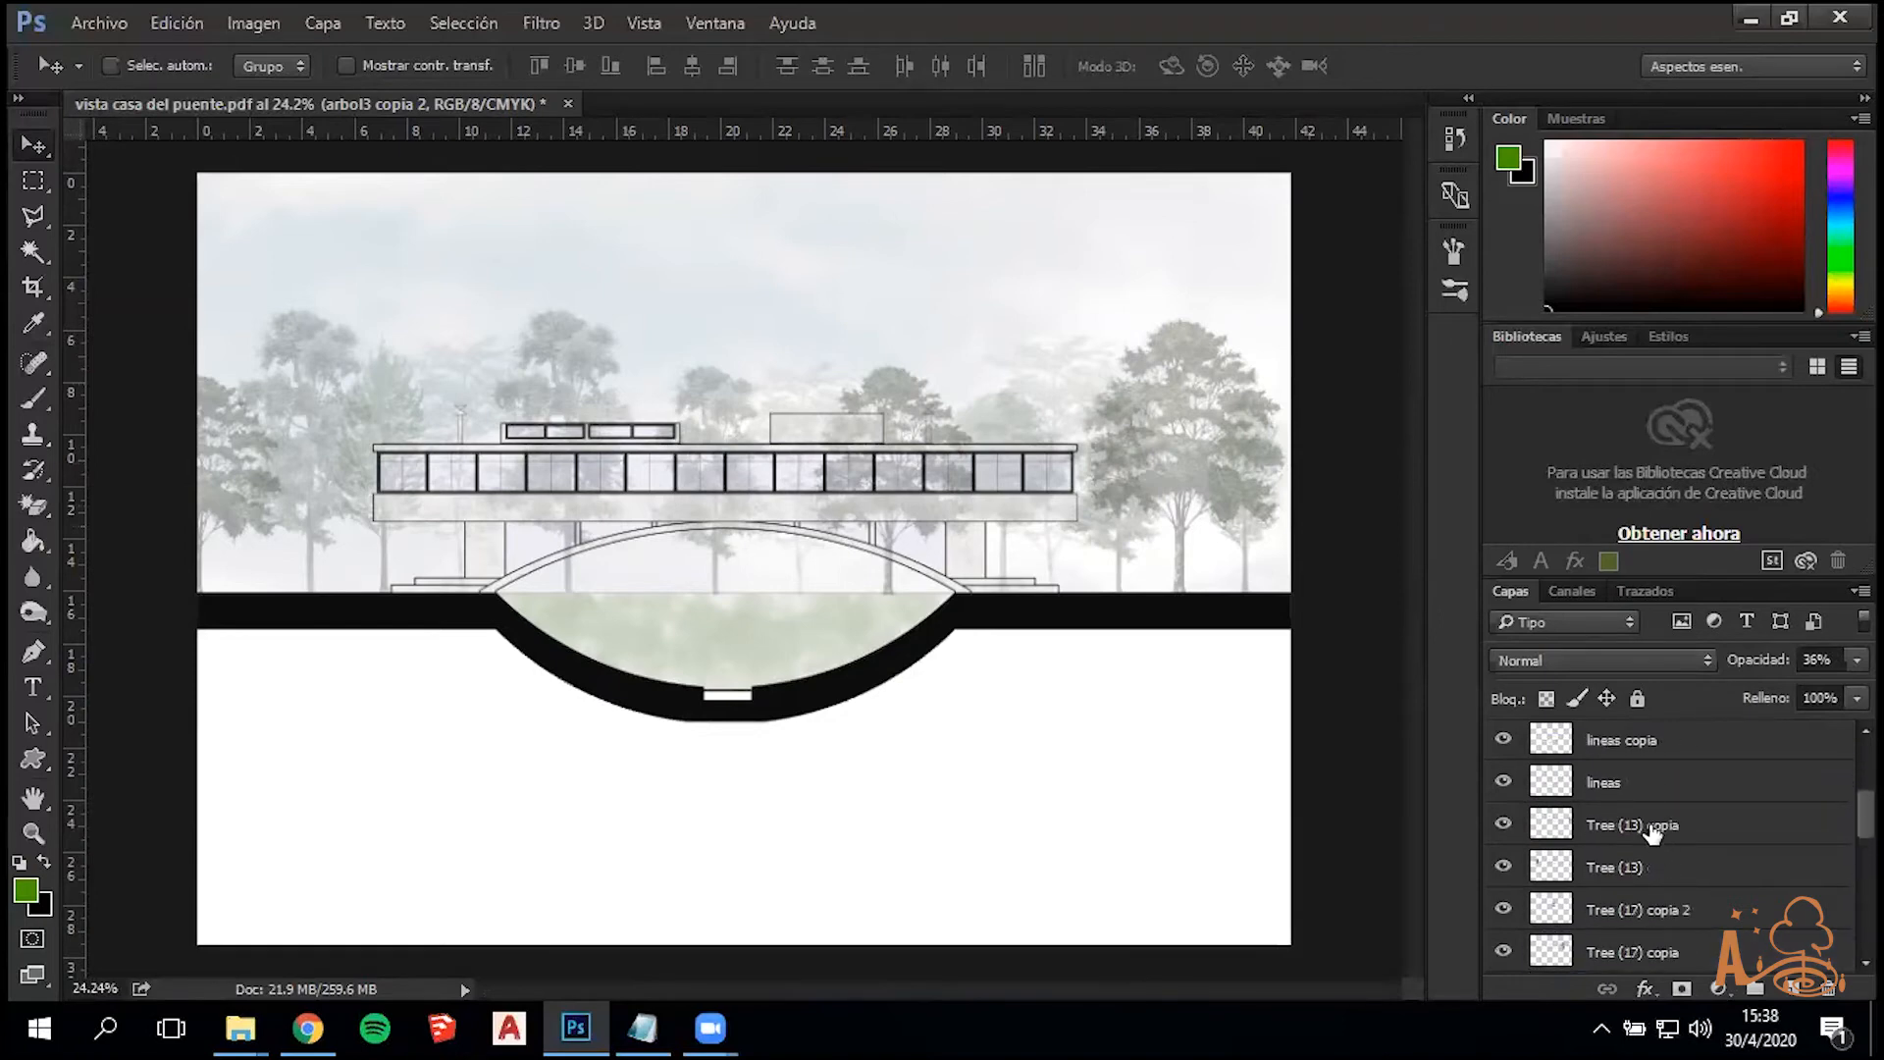
Group all tree layers from Tree (13) copia down to arbol3 into a group named arboles
left_click(1662, 830)
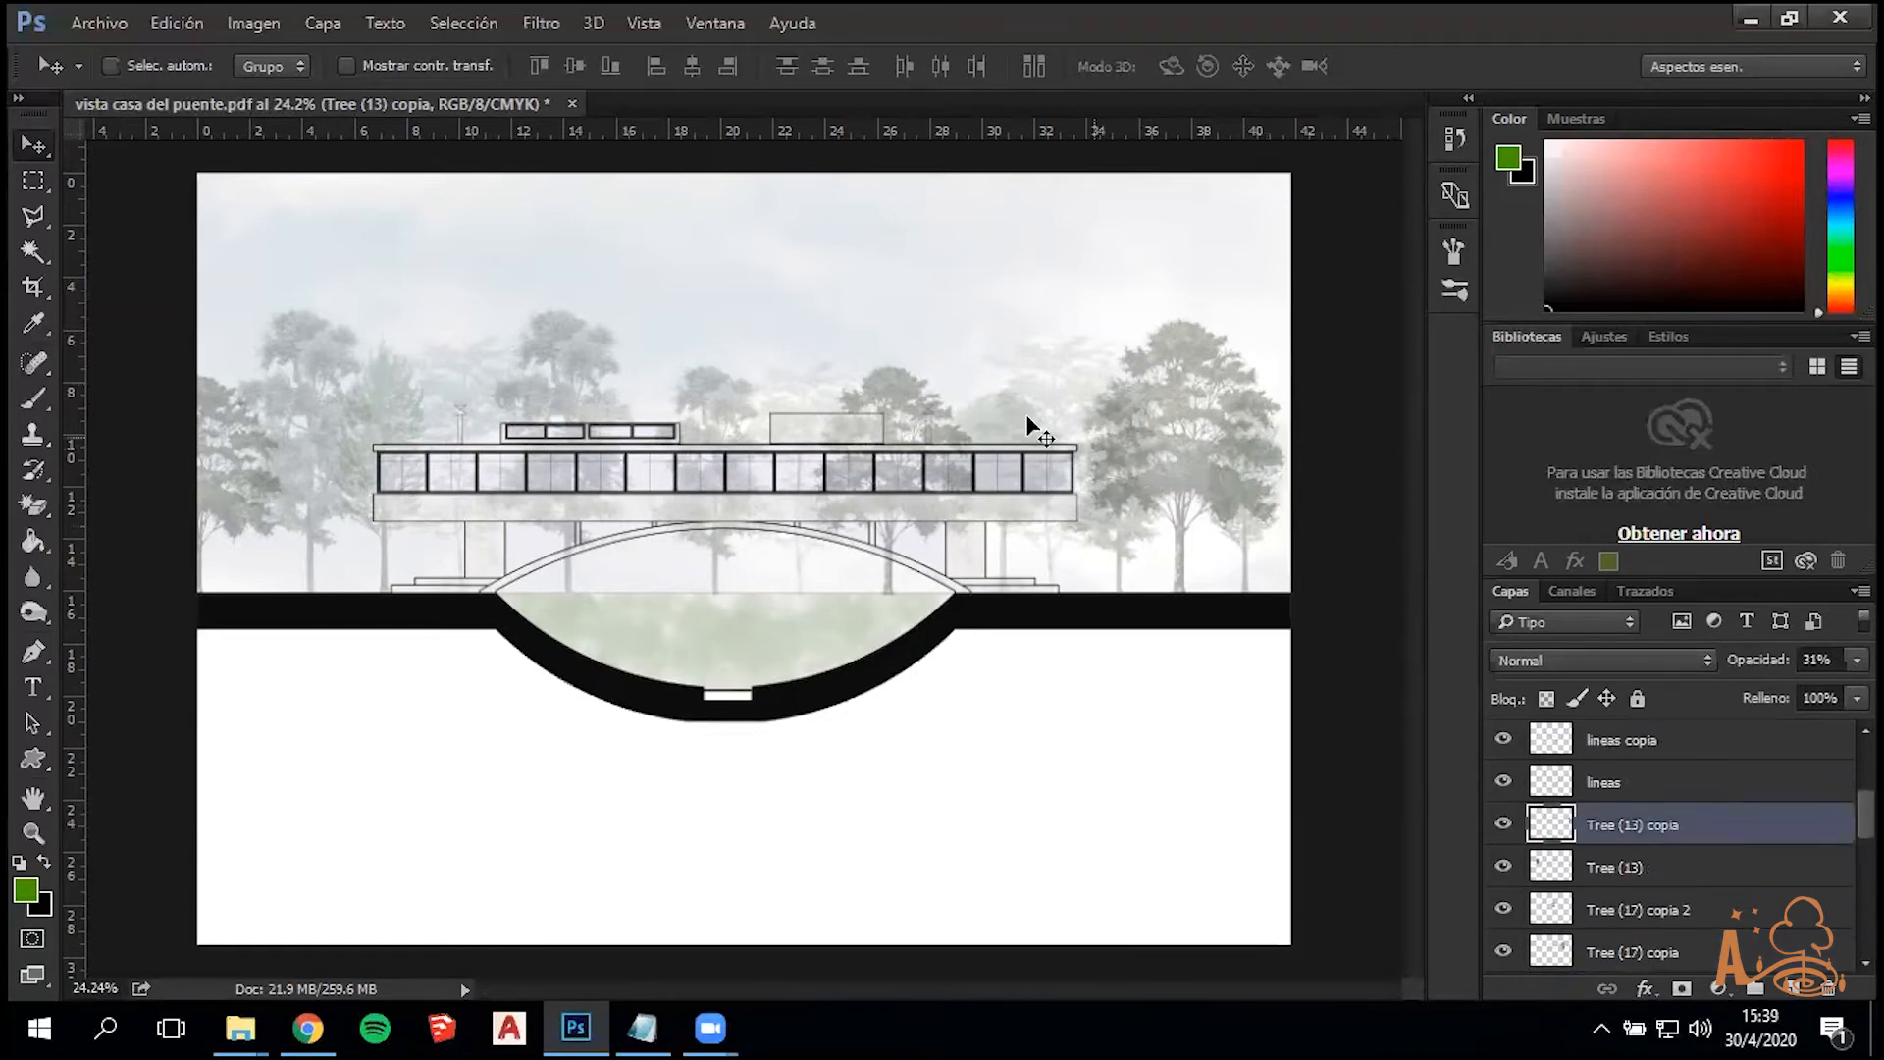
scroll(1709, 824, "down", 3)
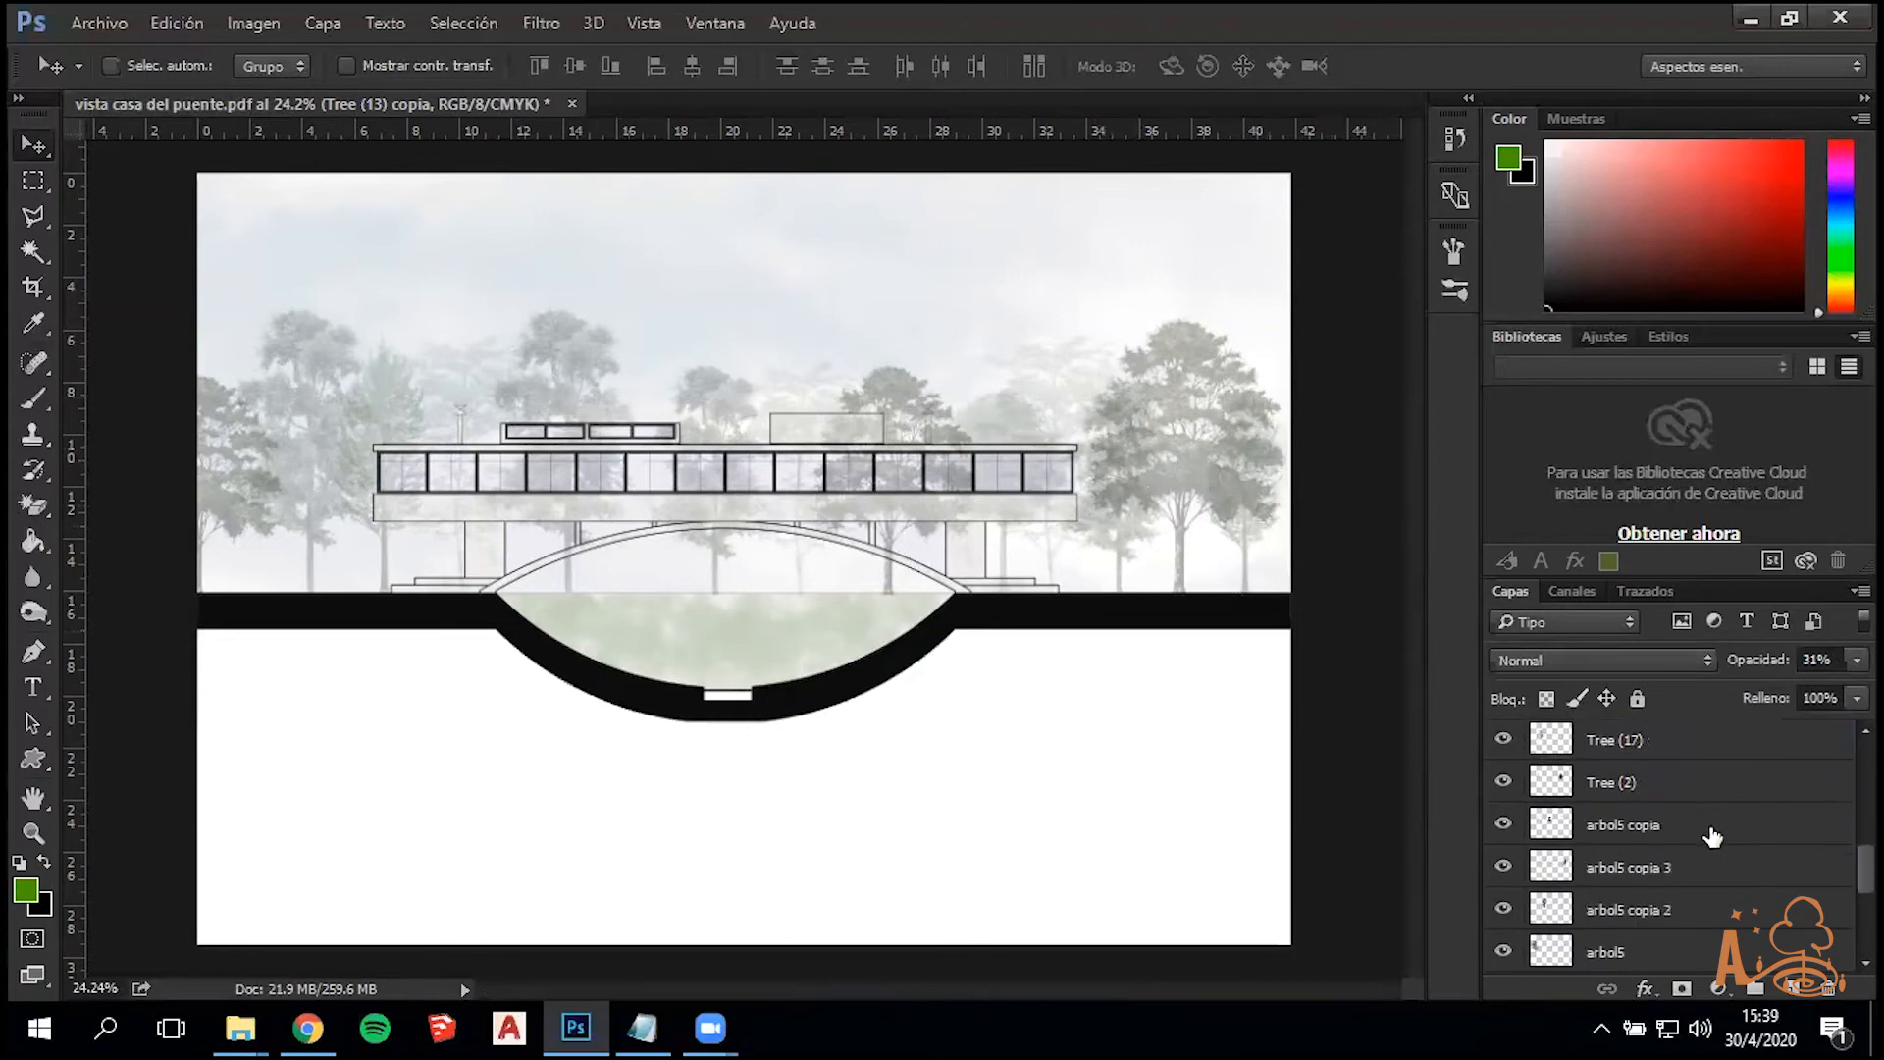
scroll(1674, 826, "down", 5)
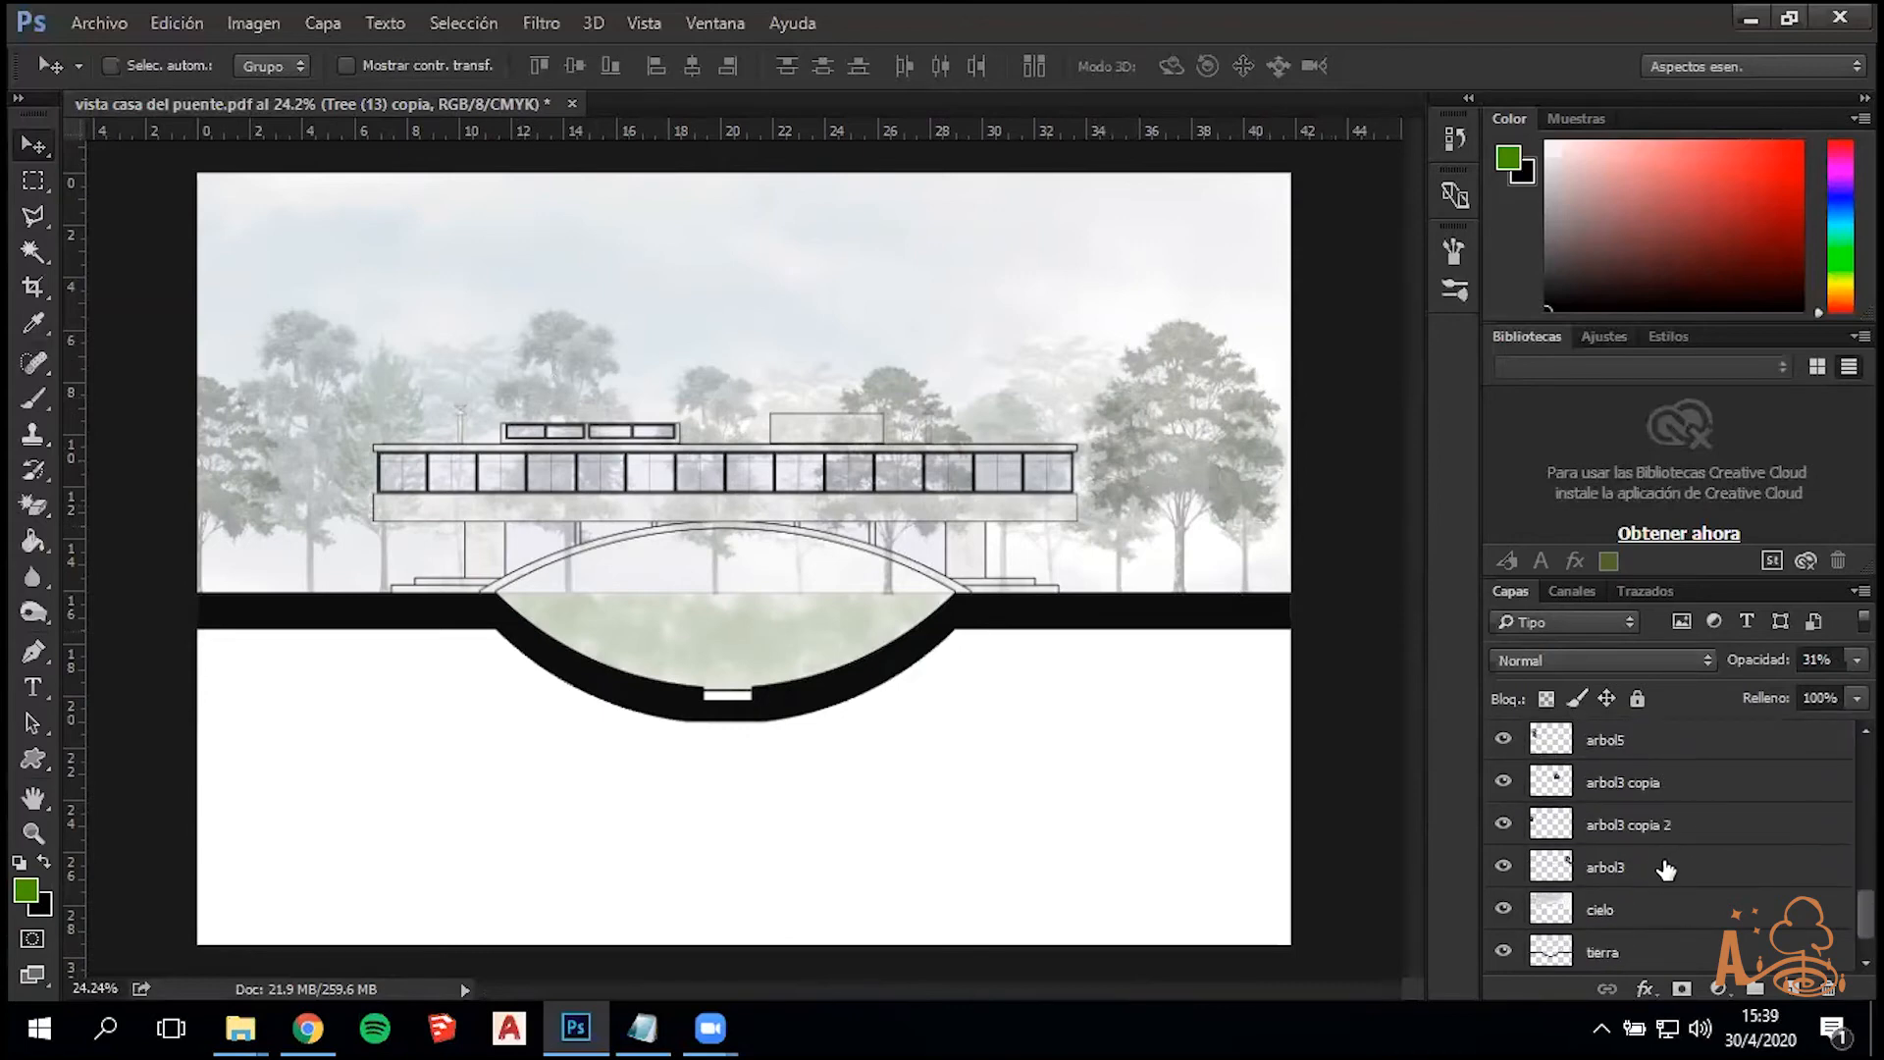
left_click(1665, 876, "shift")
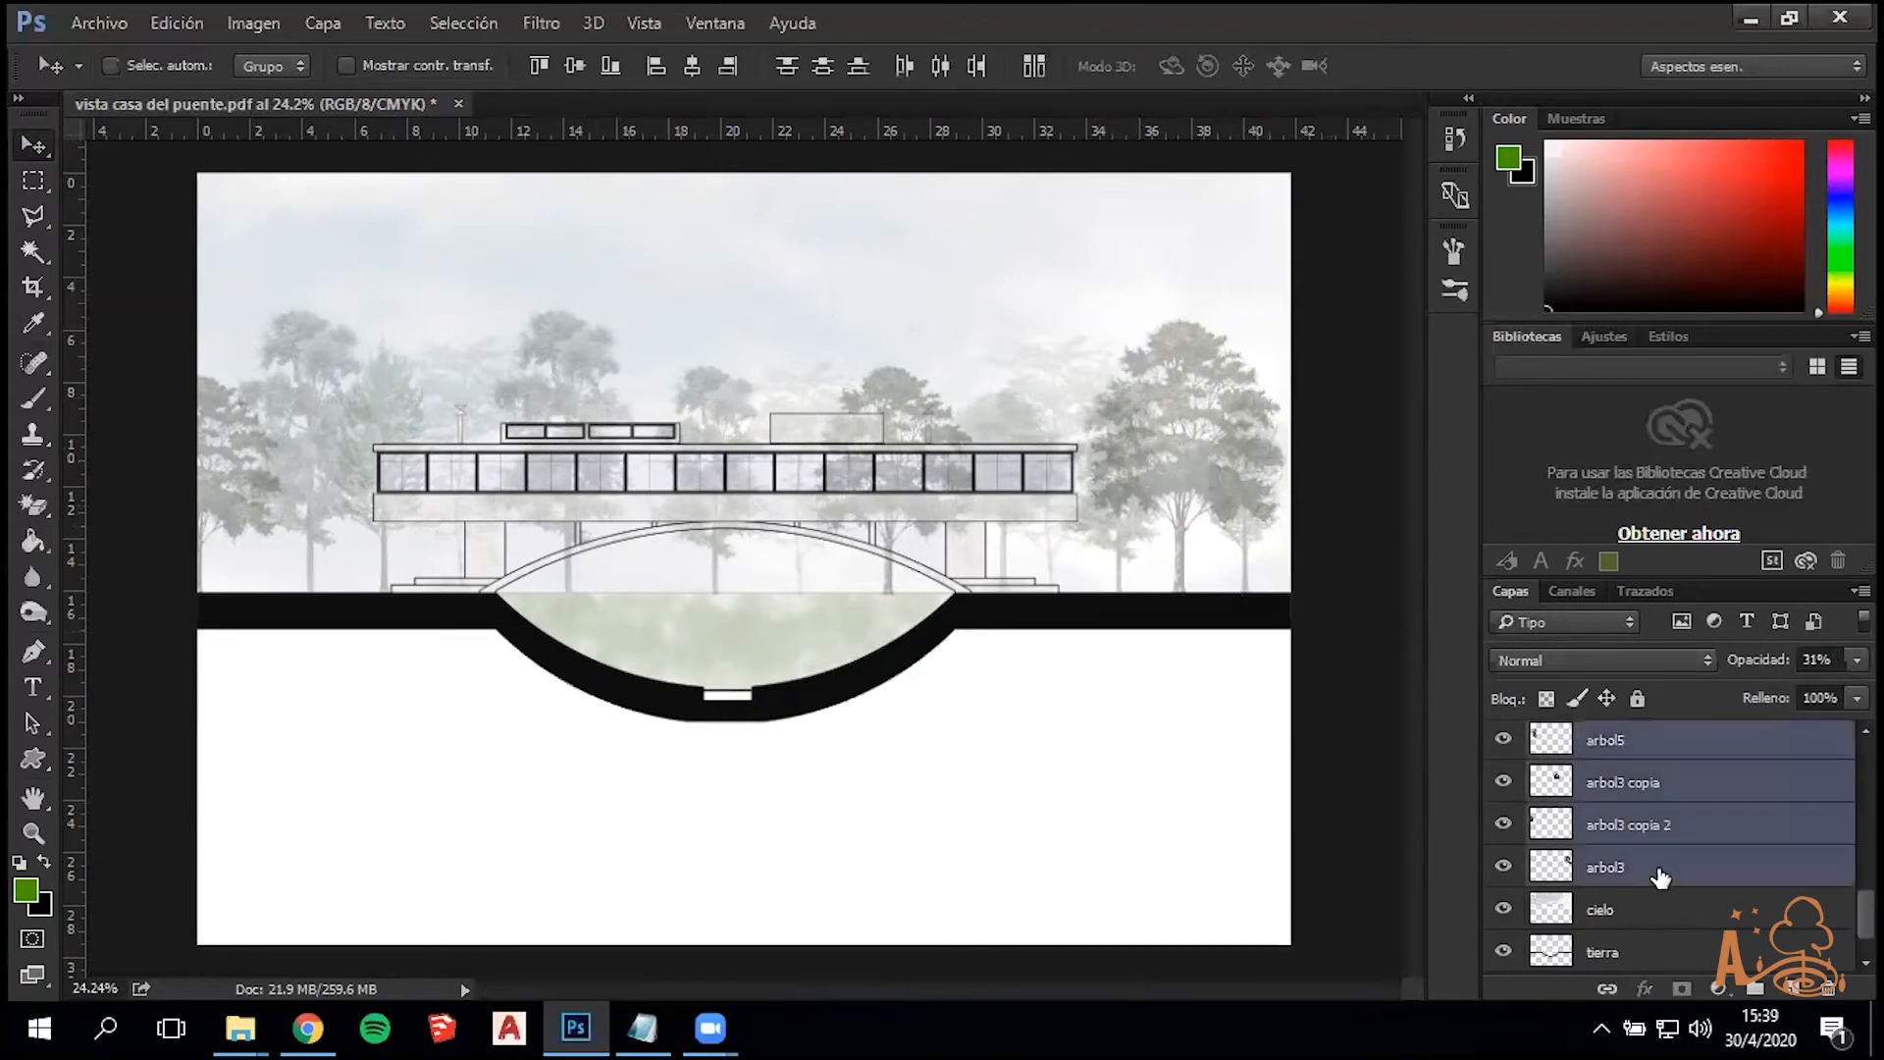
right_click(1638, 793)
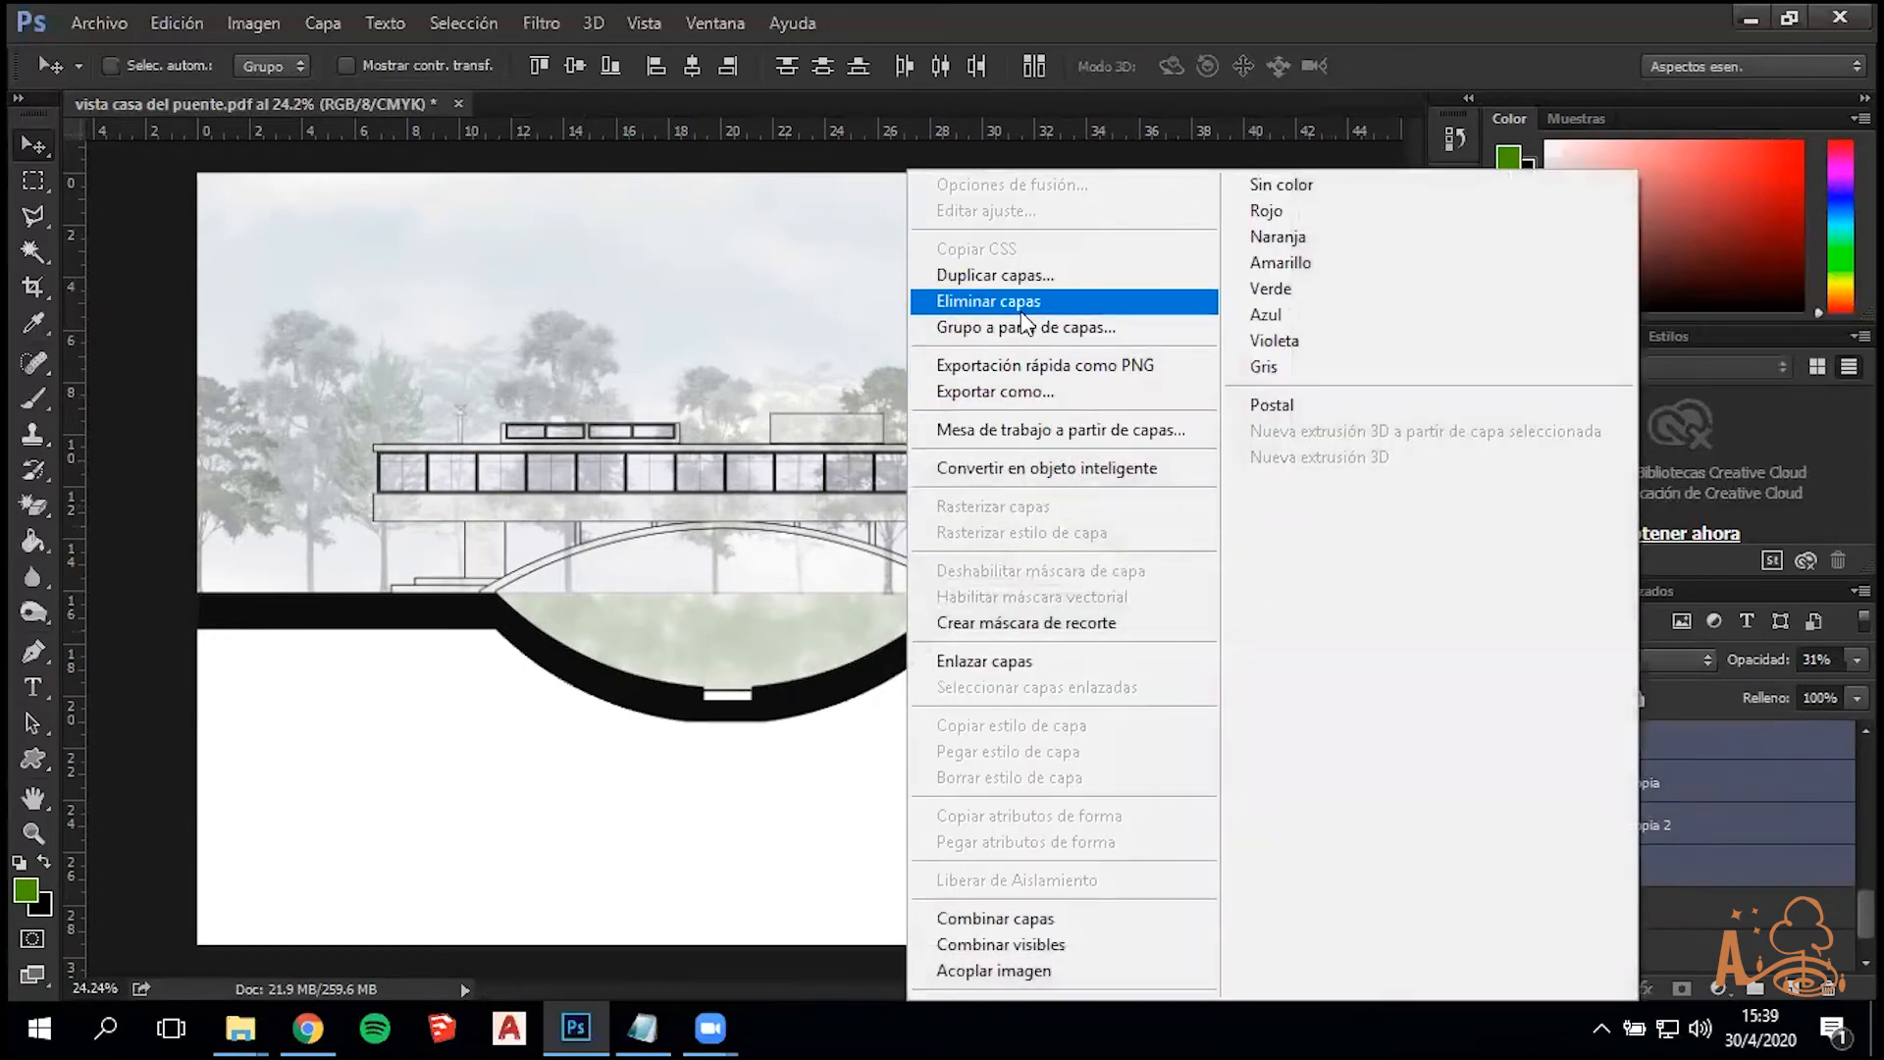
left_click(1054, 331)
type("arboles")
key("Return")
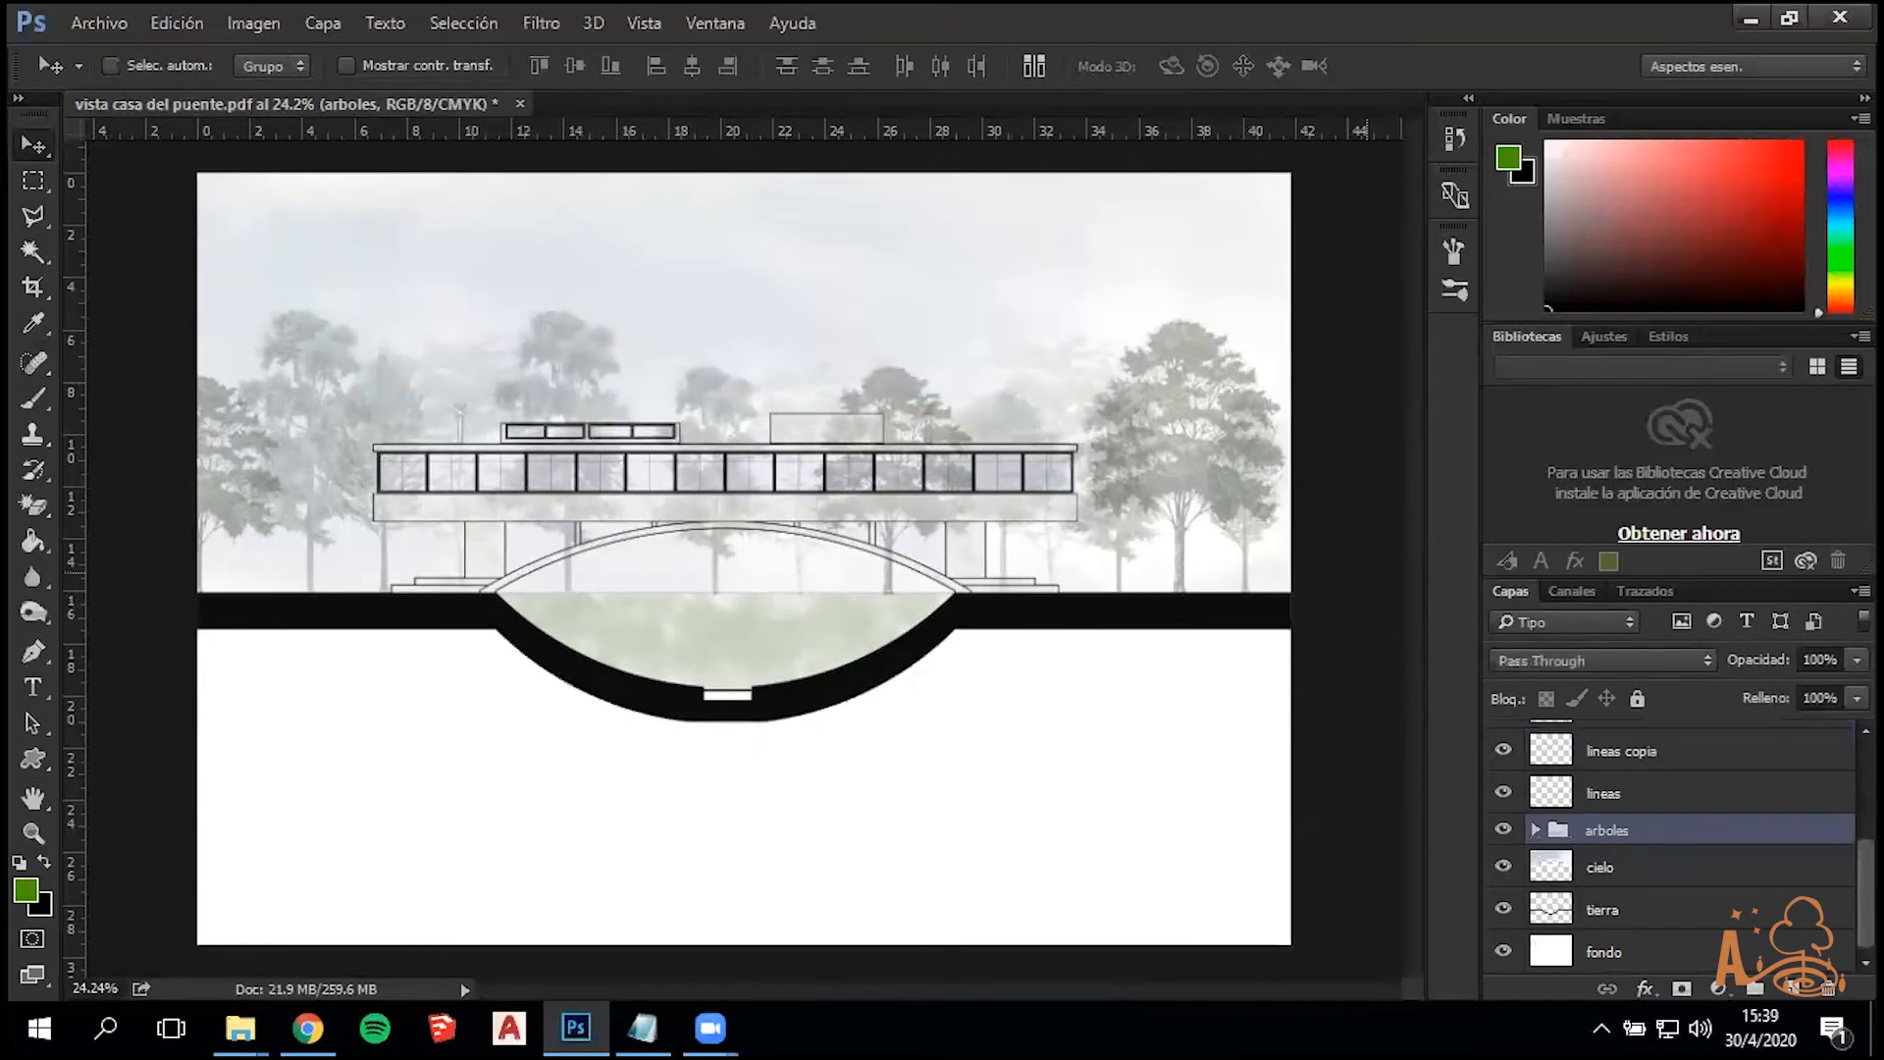
Check the arboles group by toggling its visibility and looking through the layers inside and above it
left_click(1516, 832)
left_click(1515, 832)
left_click(1516, 832)
left_click(1519, 833)
left_click(1535, 830)
scroll(1560, 813, "up", 3)
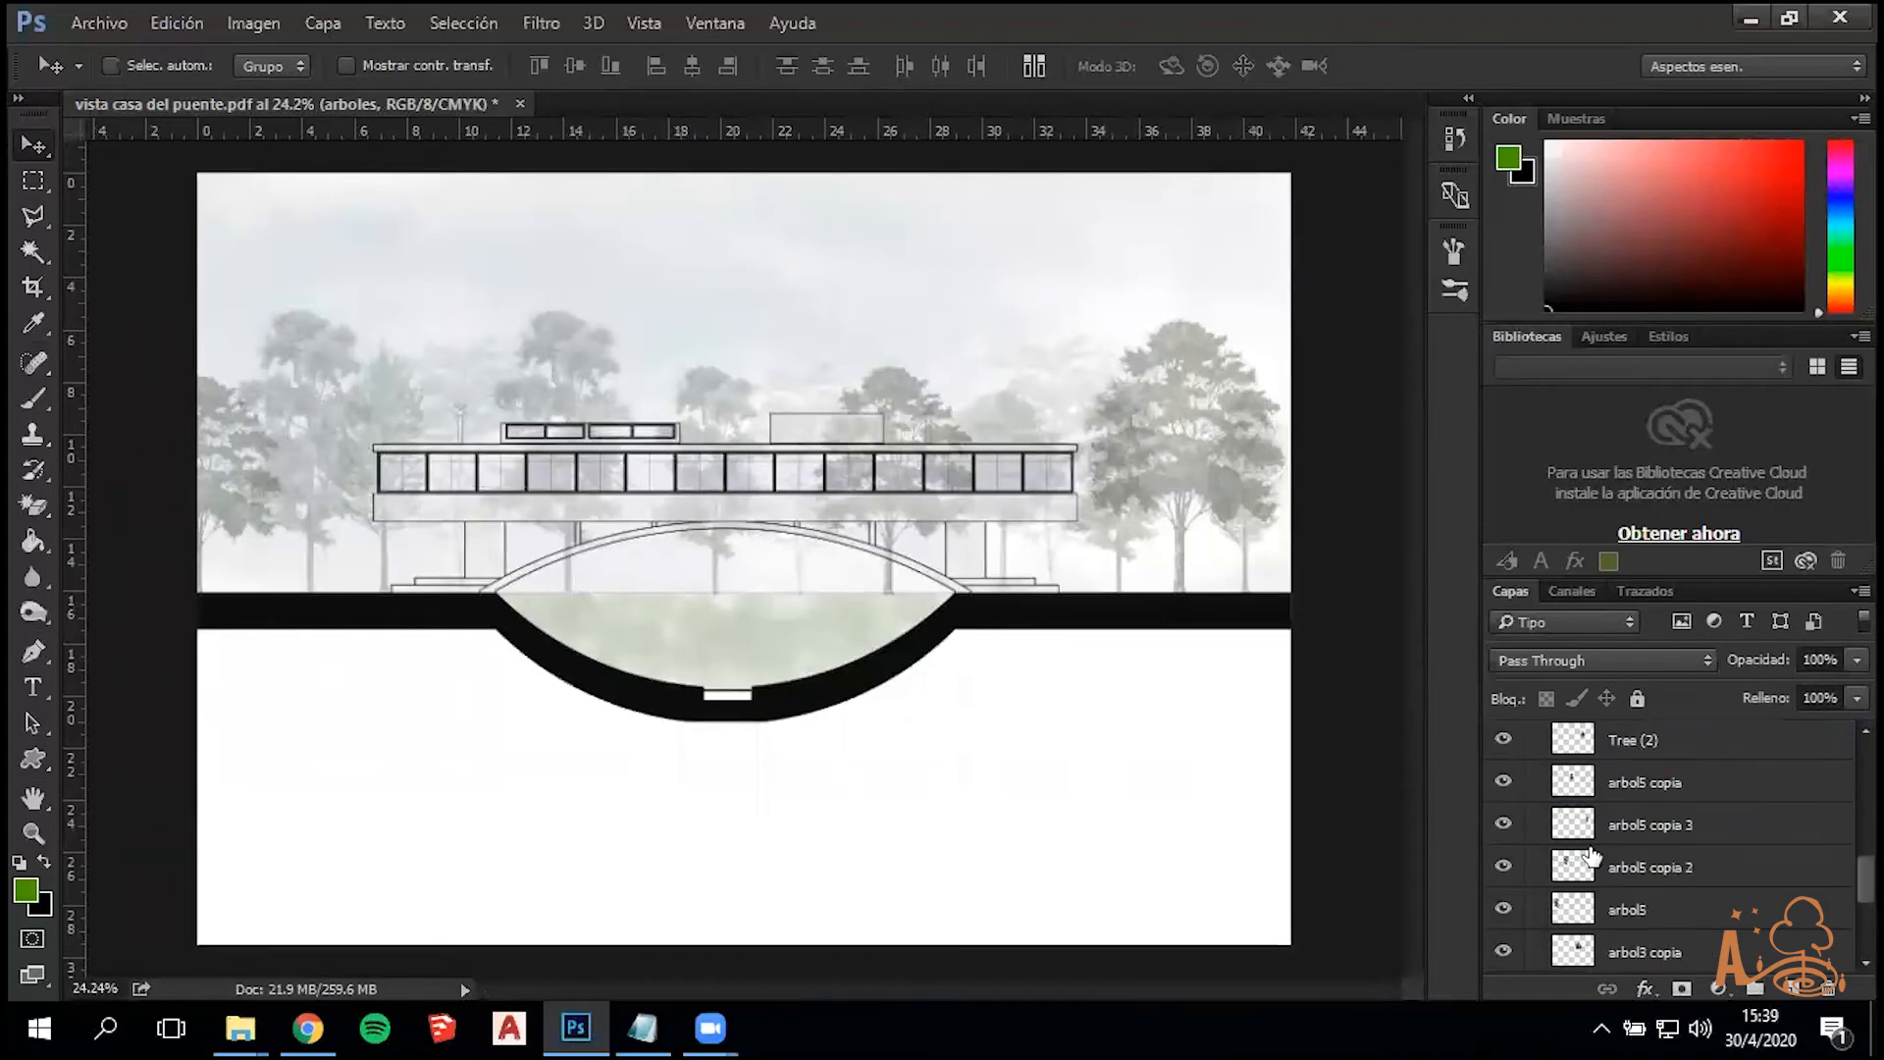
left_click(1535, 787)
scroll(1667, 814, "up", 3)
scroll(1688, 815, "down", 3)
scroll(1678, 799, "up", 3)
scroll(1682, 824, "down", 3)
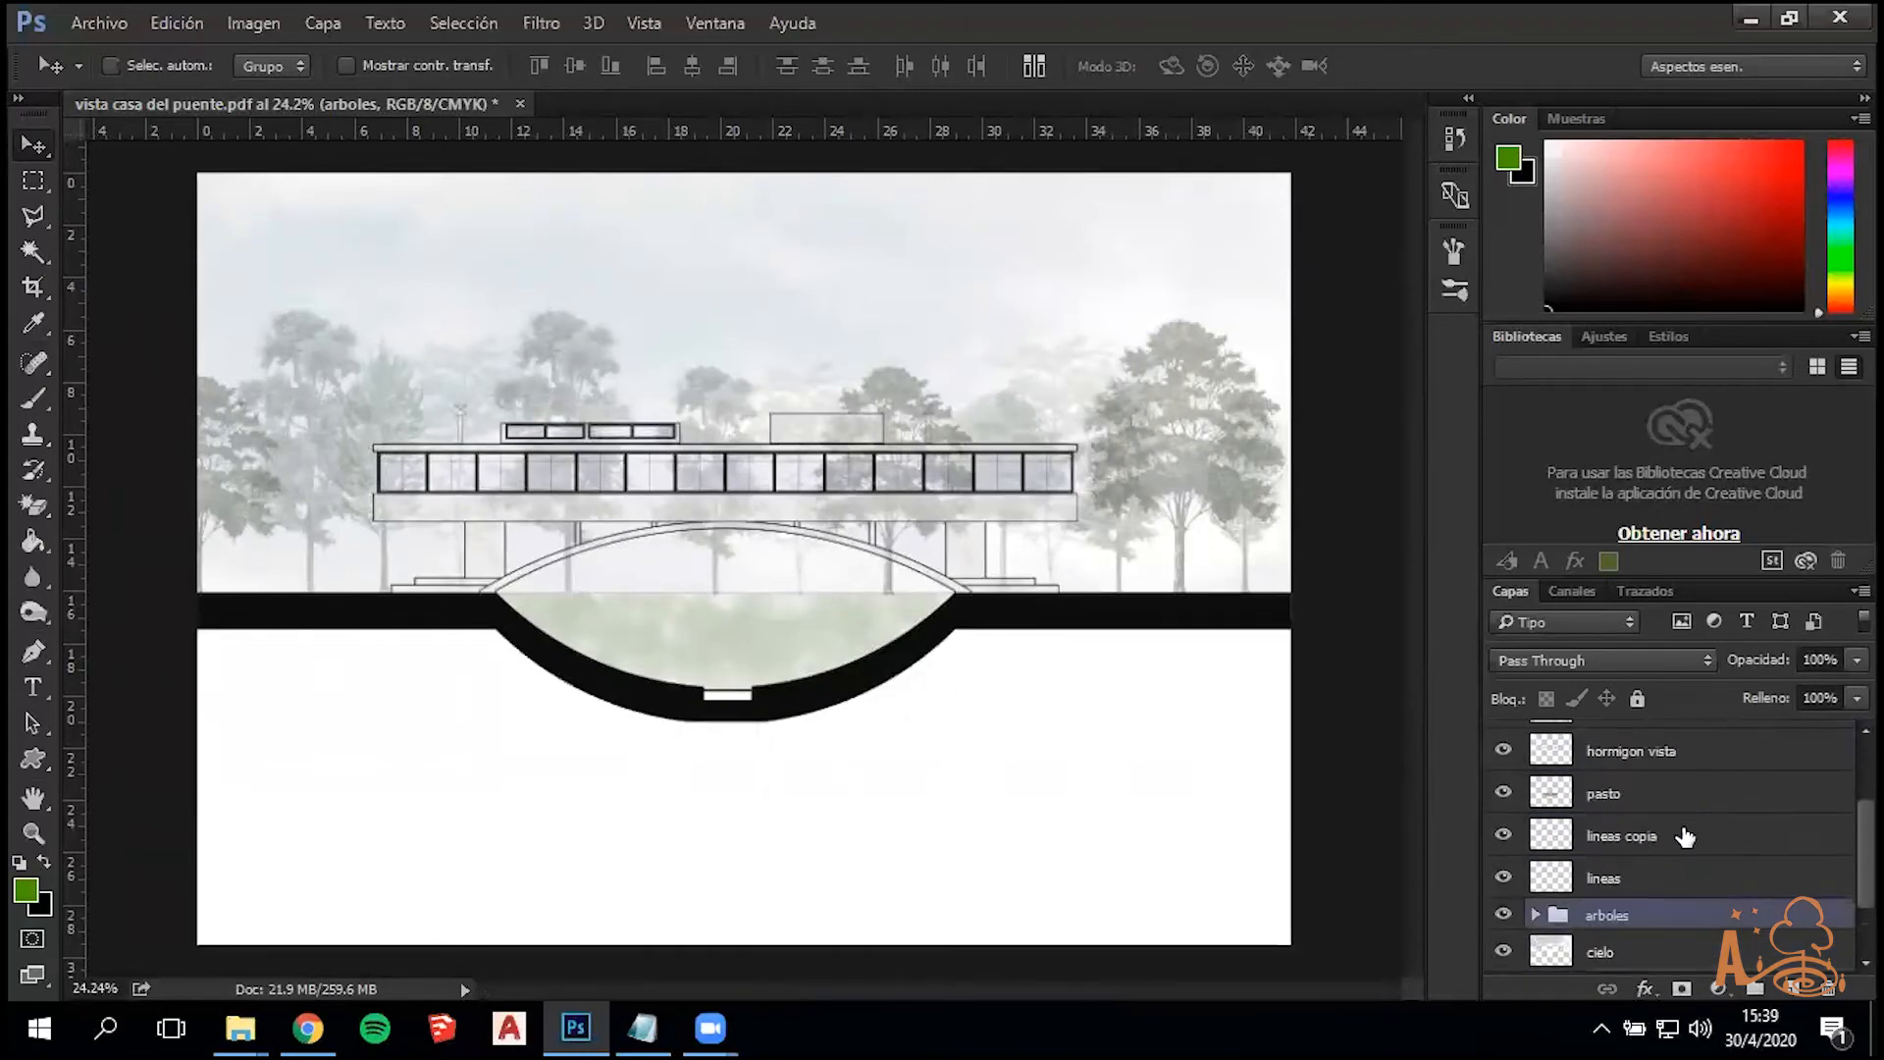
scroll(1668, 843, "up", 3)
scroll(1656, 876, "down", 1)
Make the lineas layer active for the Magic Wand and hide every other layer and group except fondo
left_click(1640, 879)
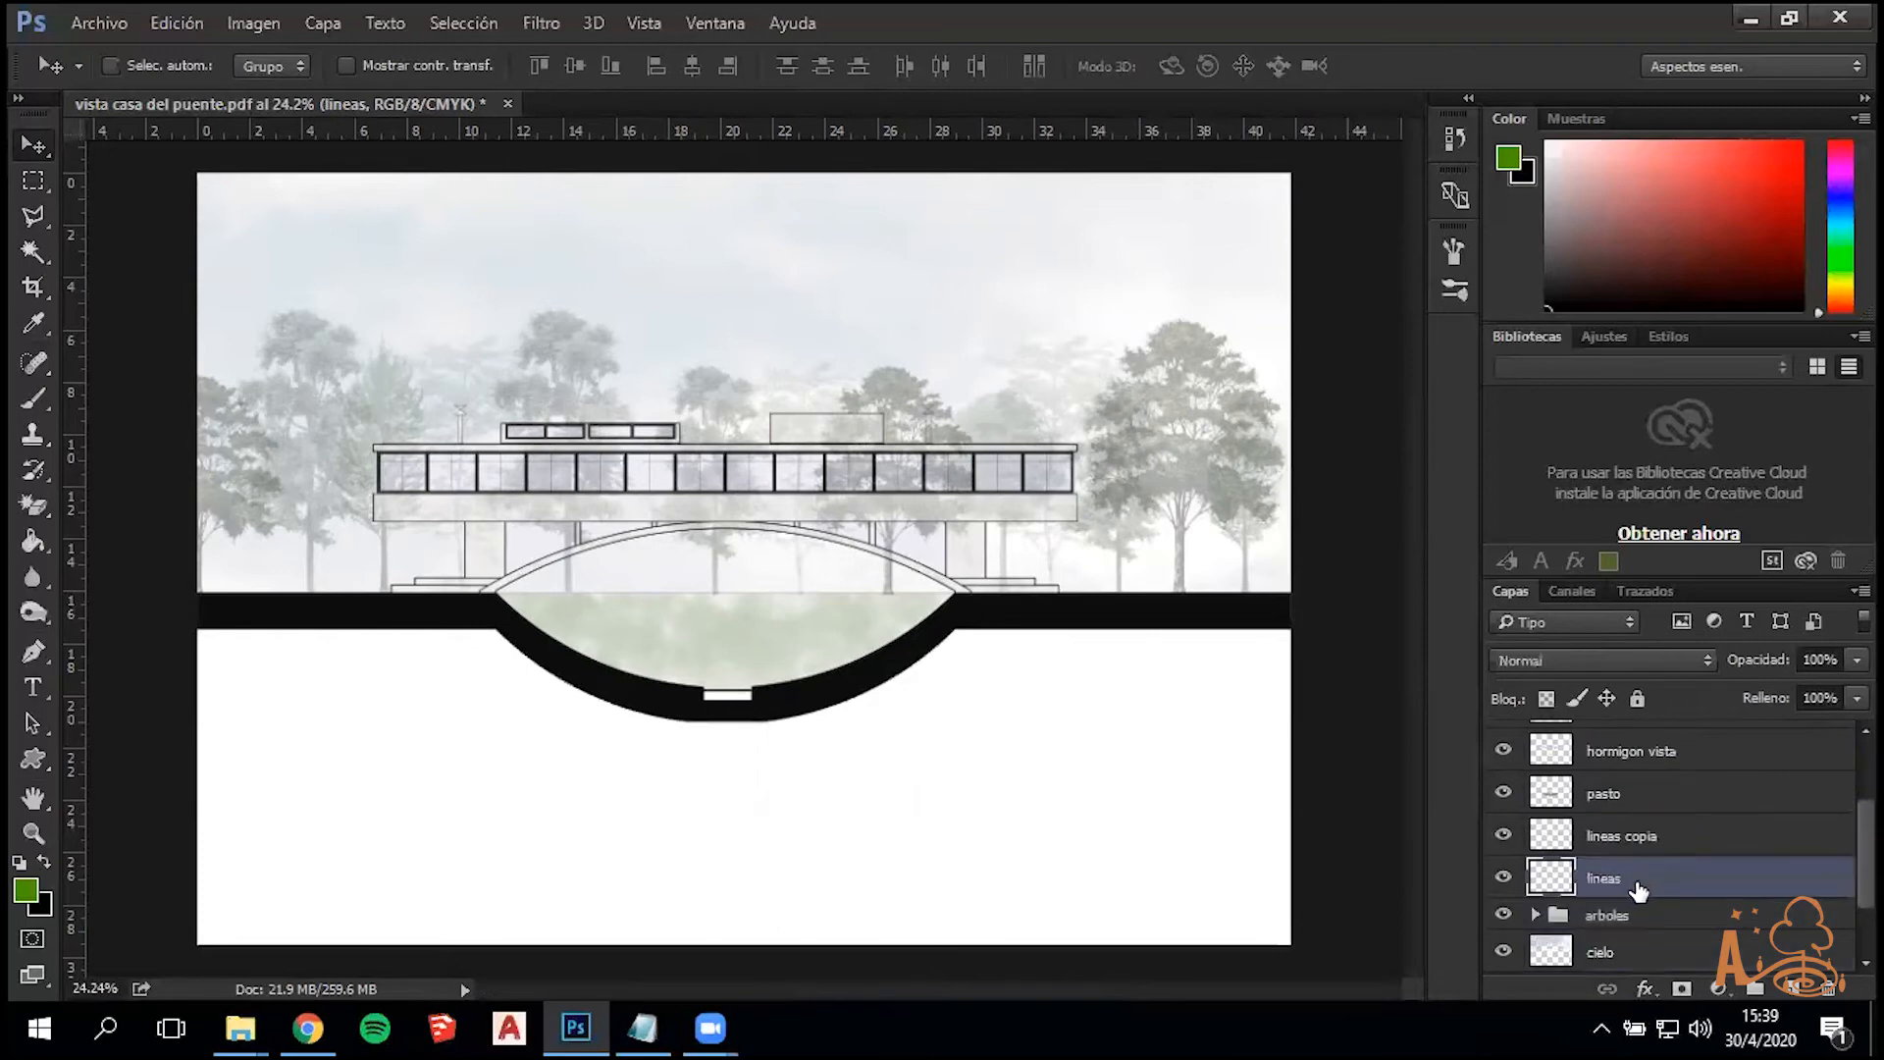
left_click(34, 252)
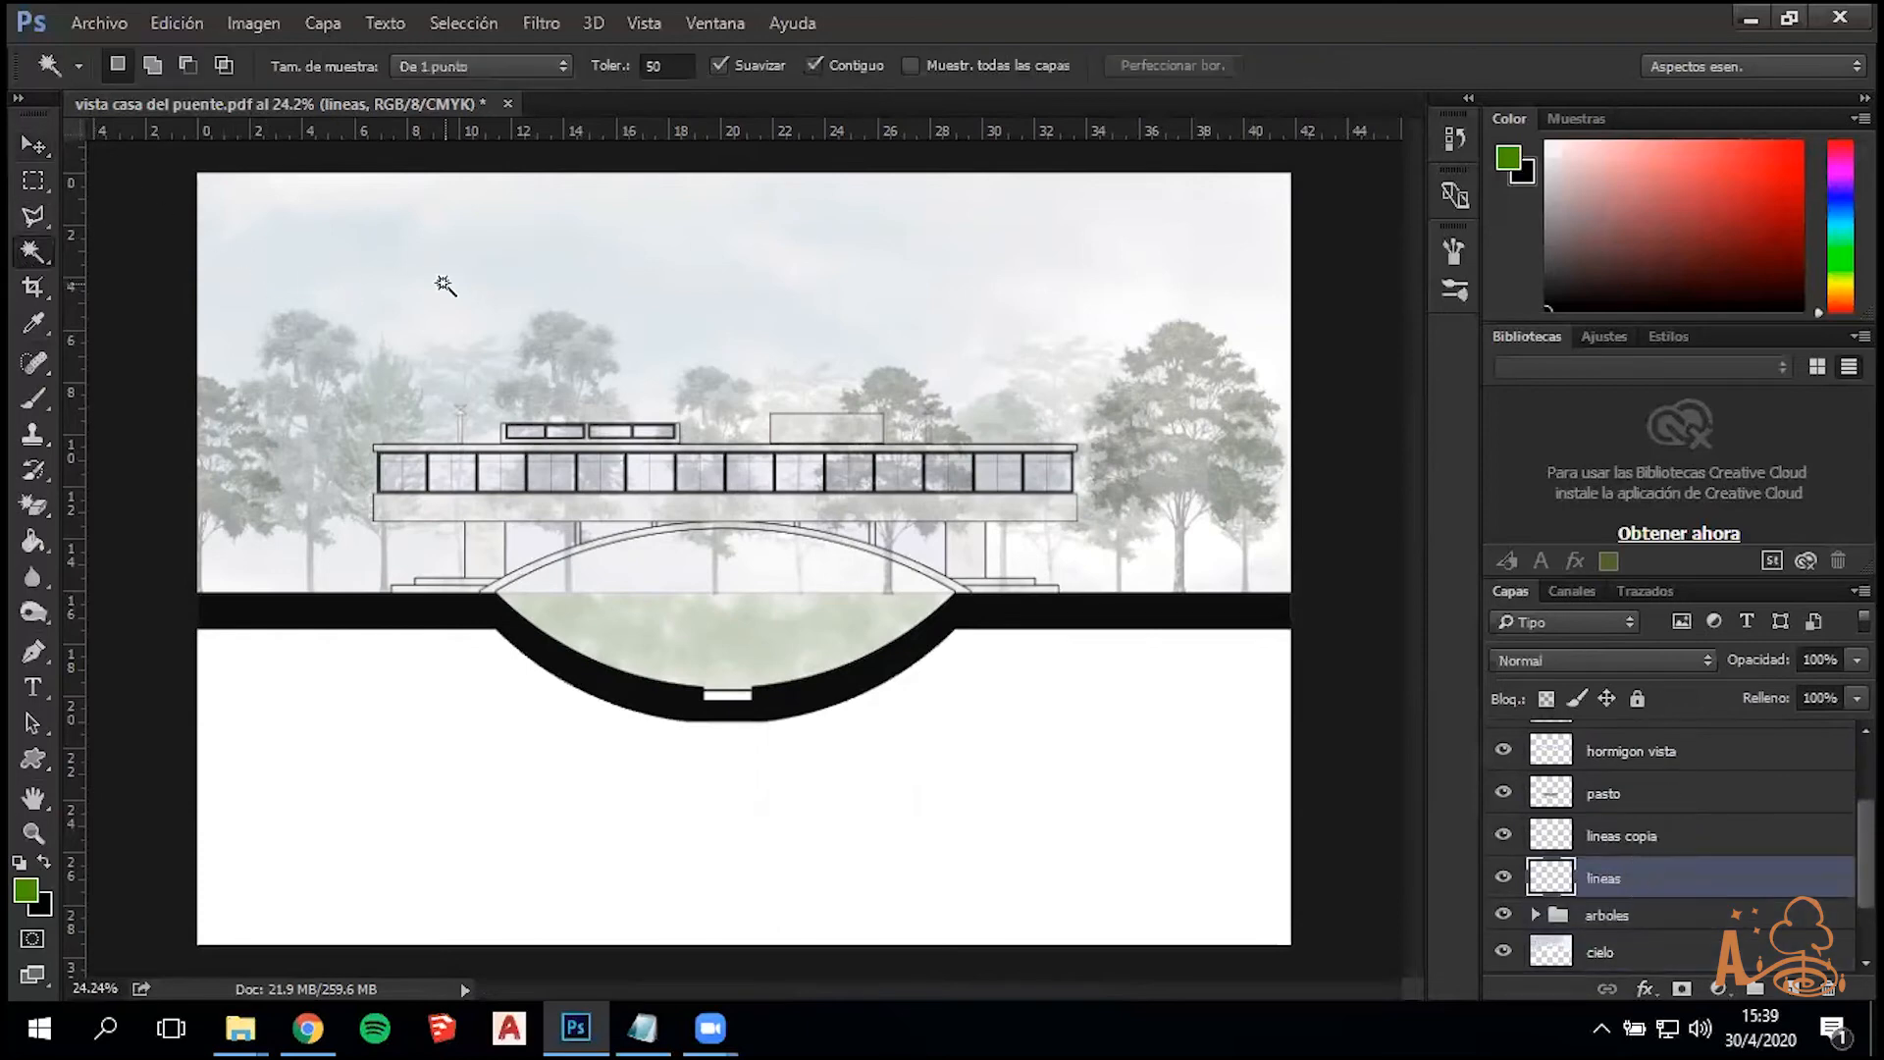
left_click_drag(1503, 840, 1507, 746)
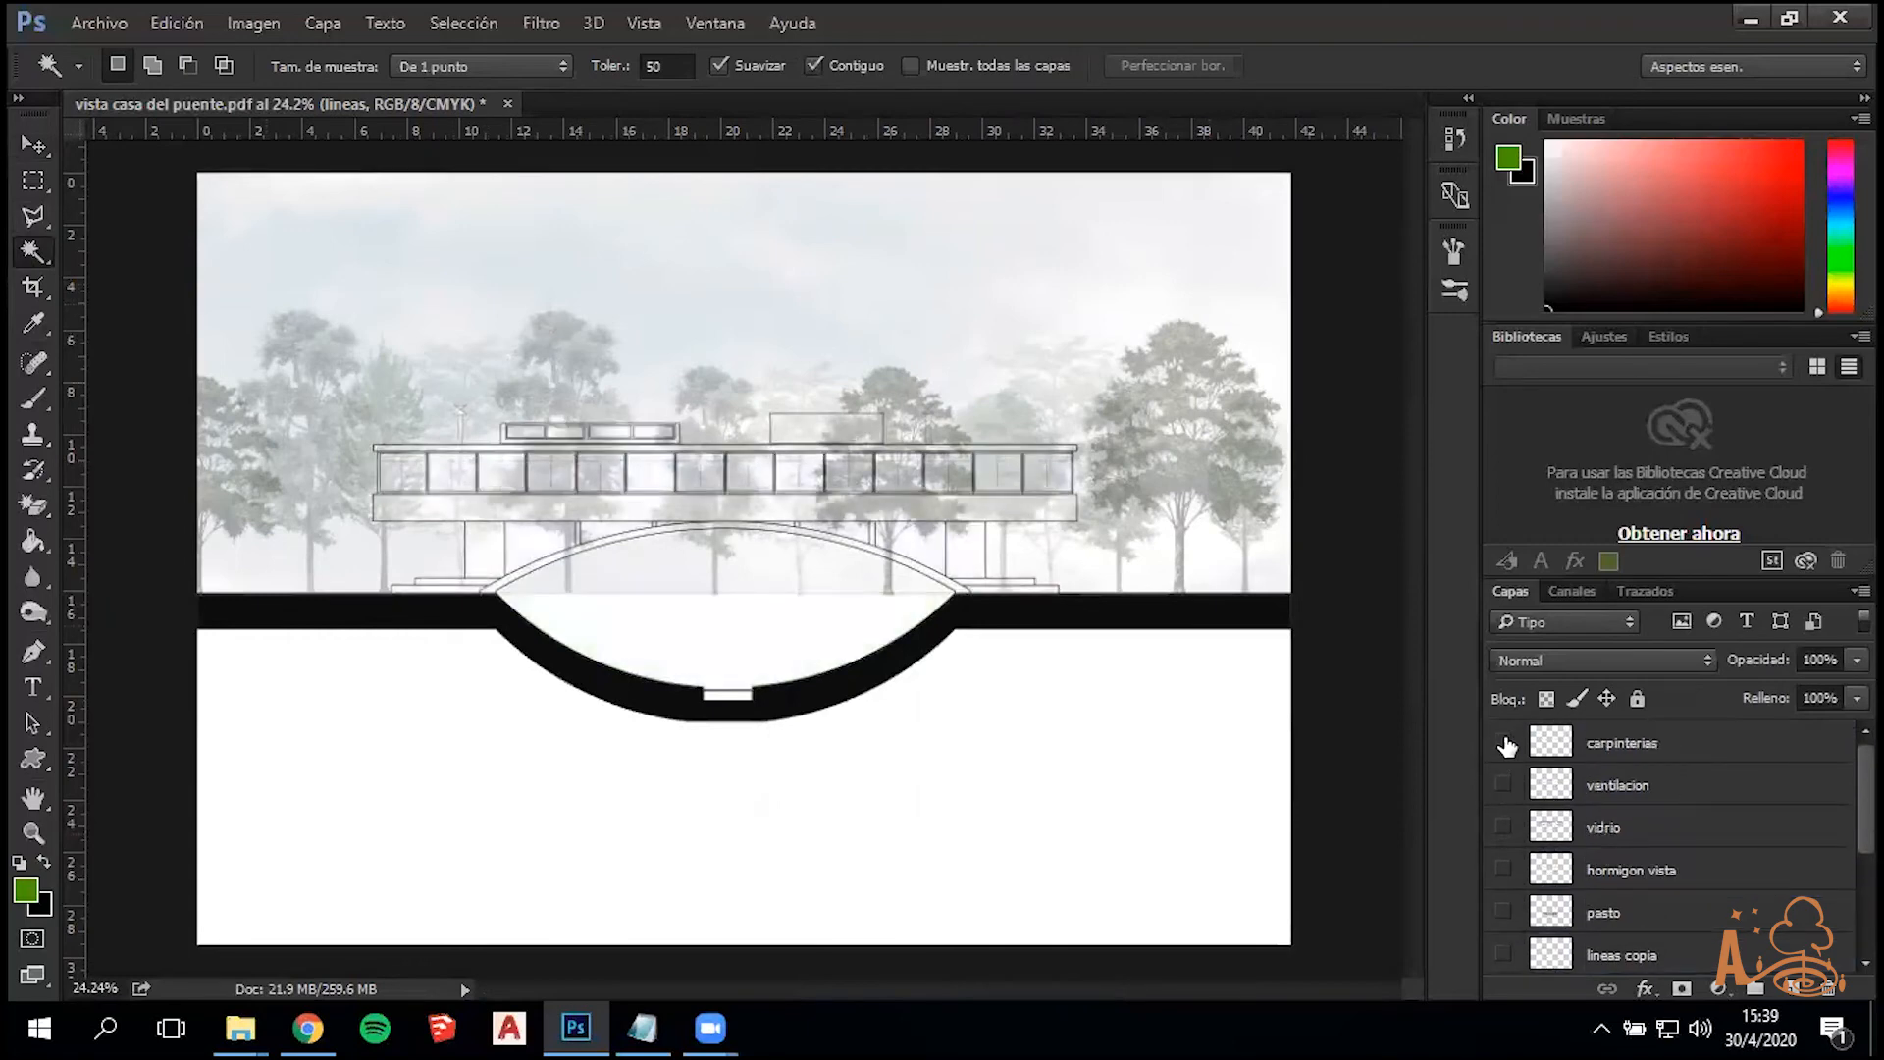
scroll(1501, 844, "down", 3)
left_click_drag(1502, 869, 1509, 913)
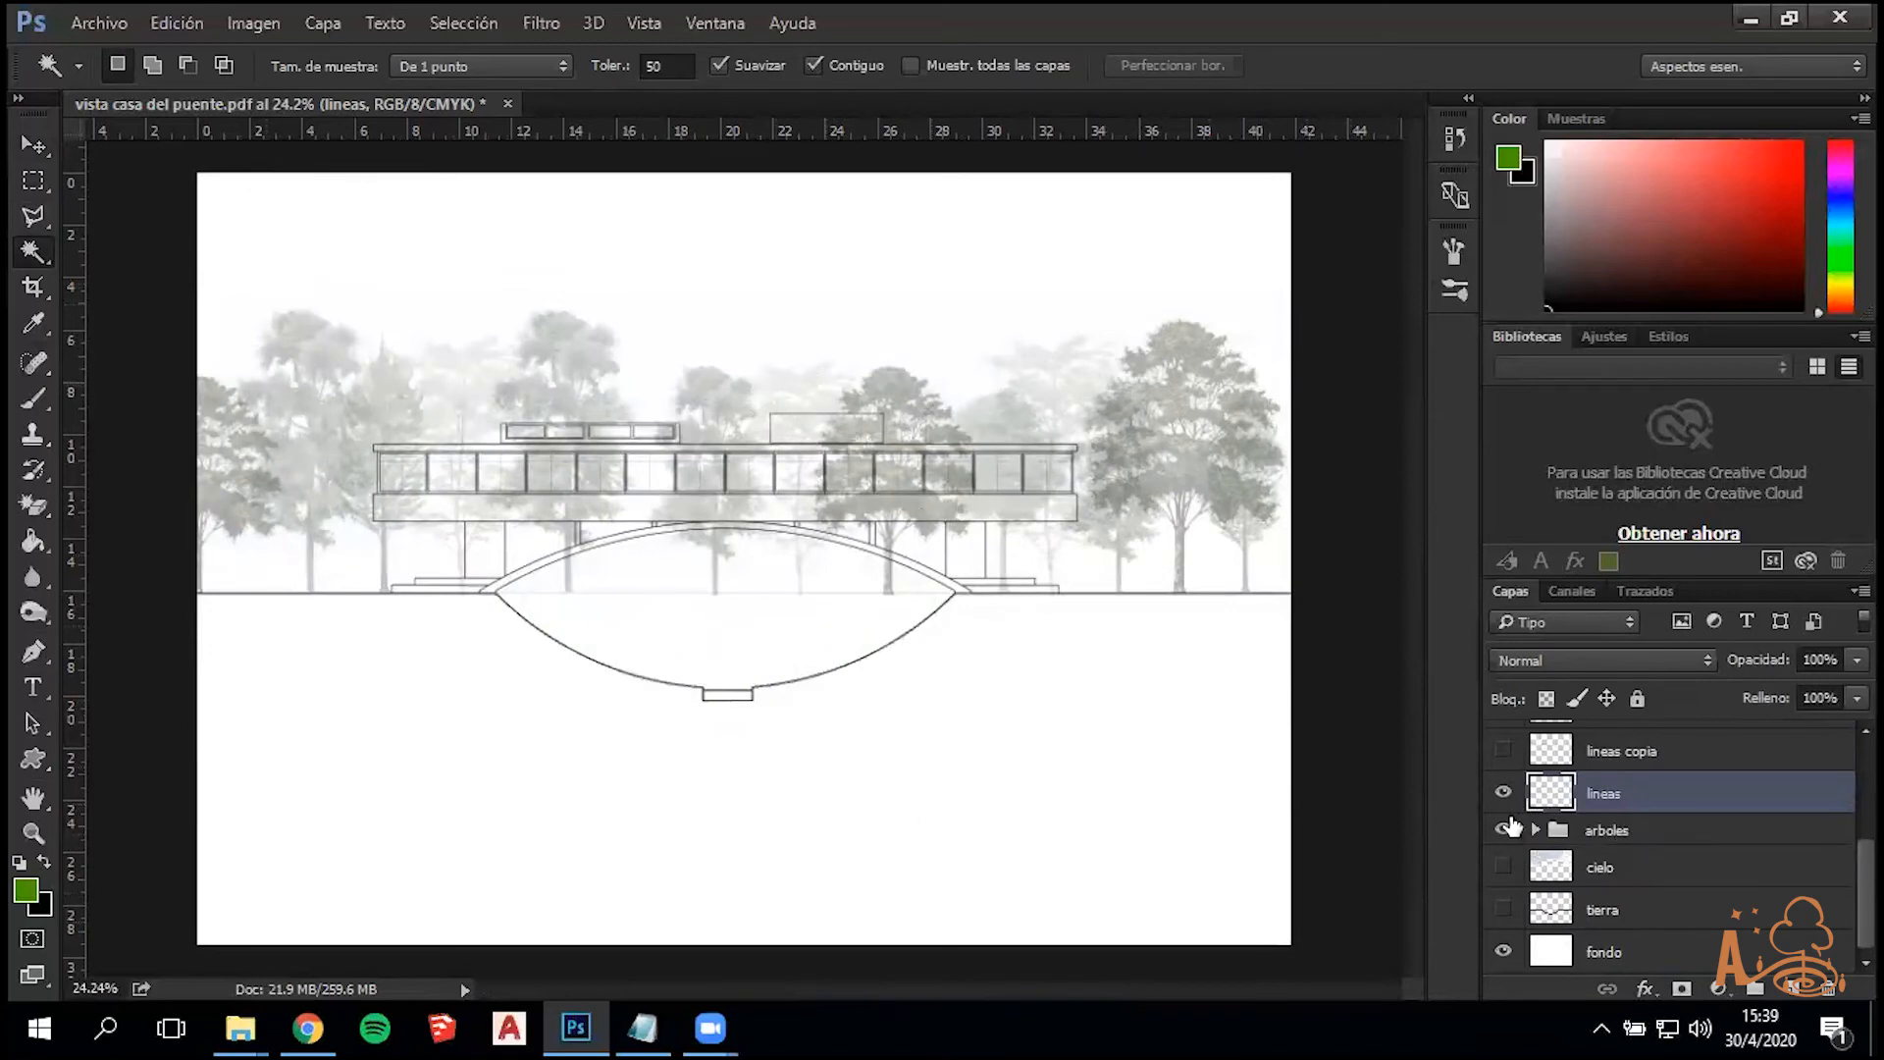
left_click(1503, 829)
Select the empty area around the building above the ground line, invert the selection, and show the arboles group
left_click(1026, 397)
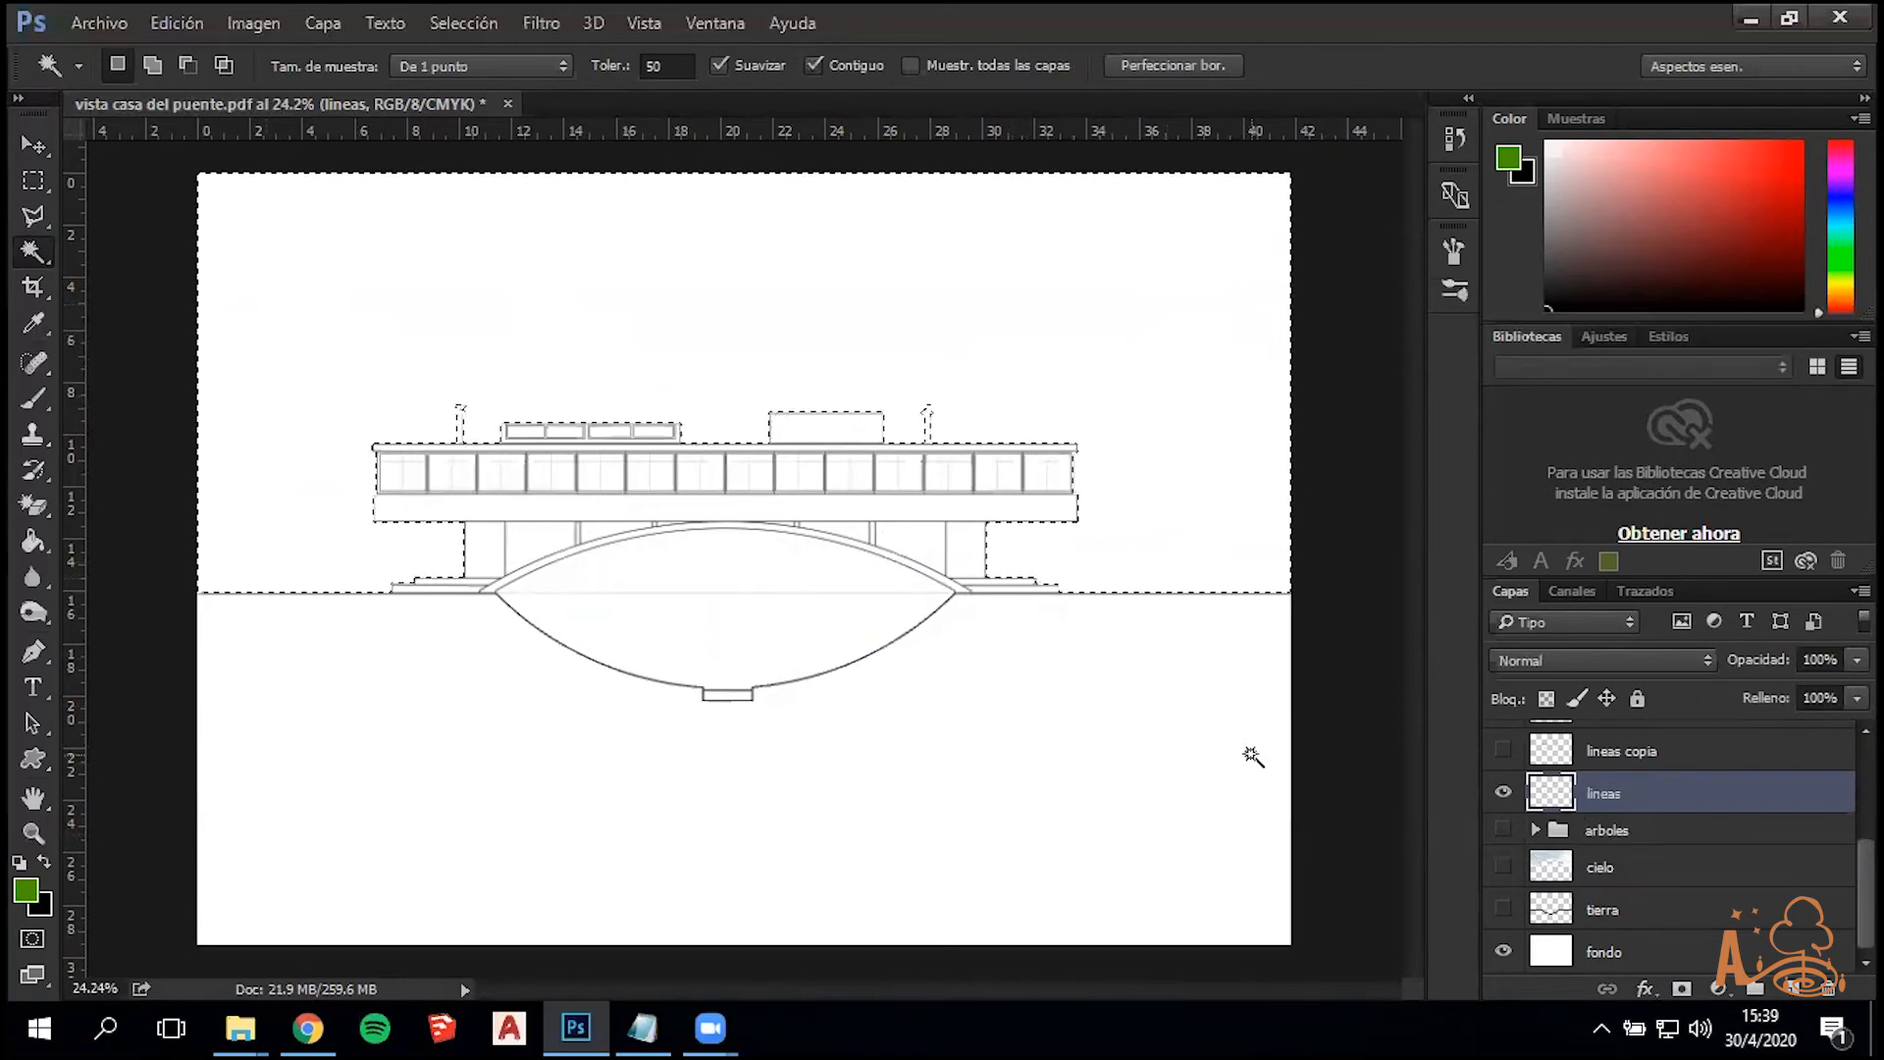
left_click(32, 177)
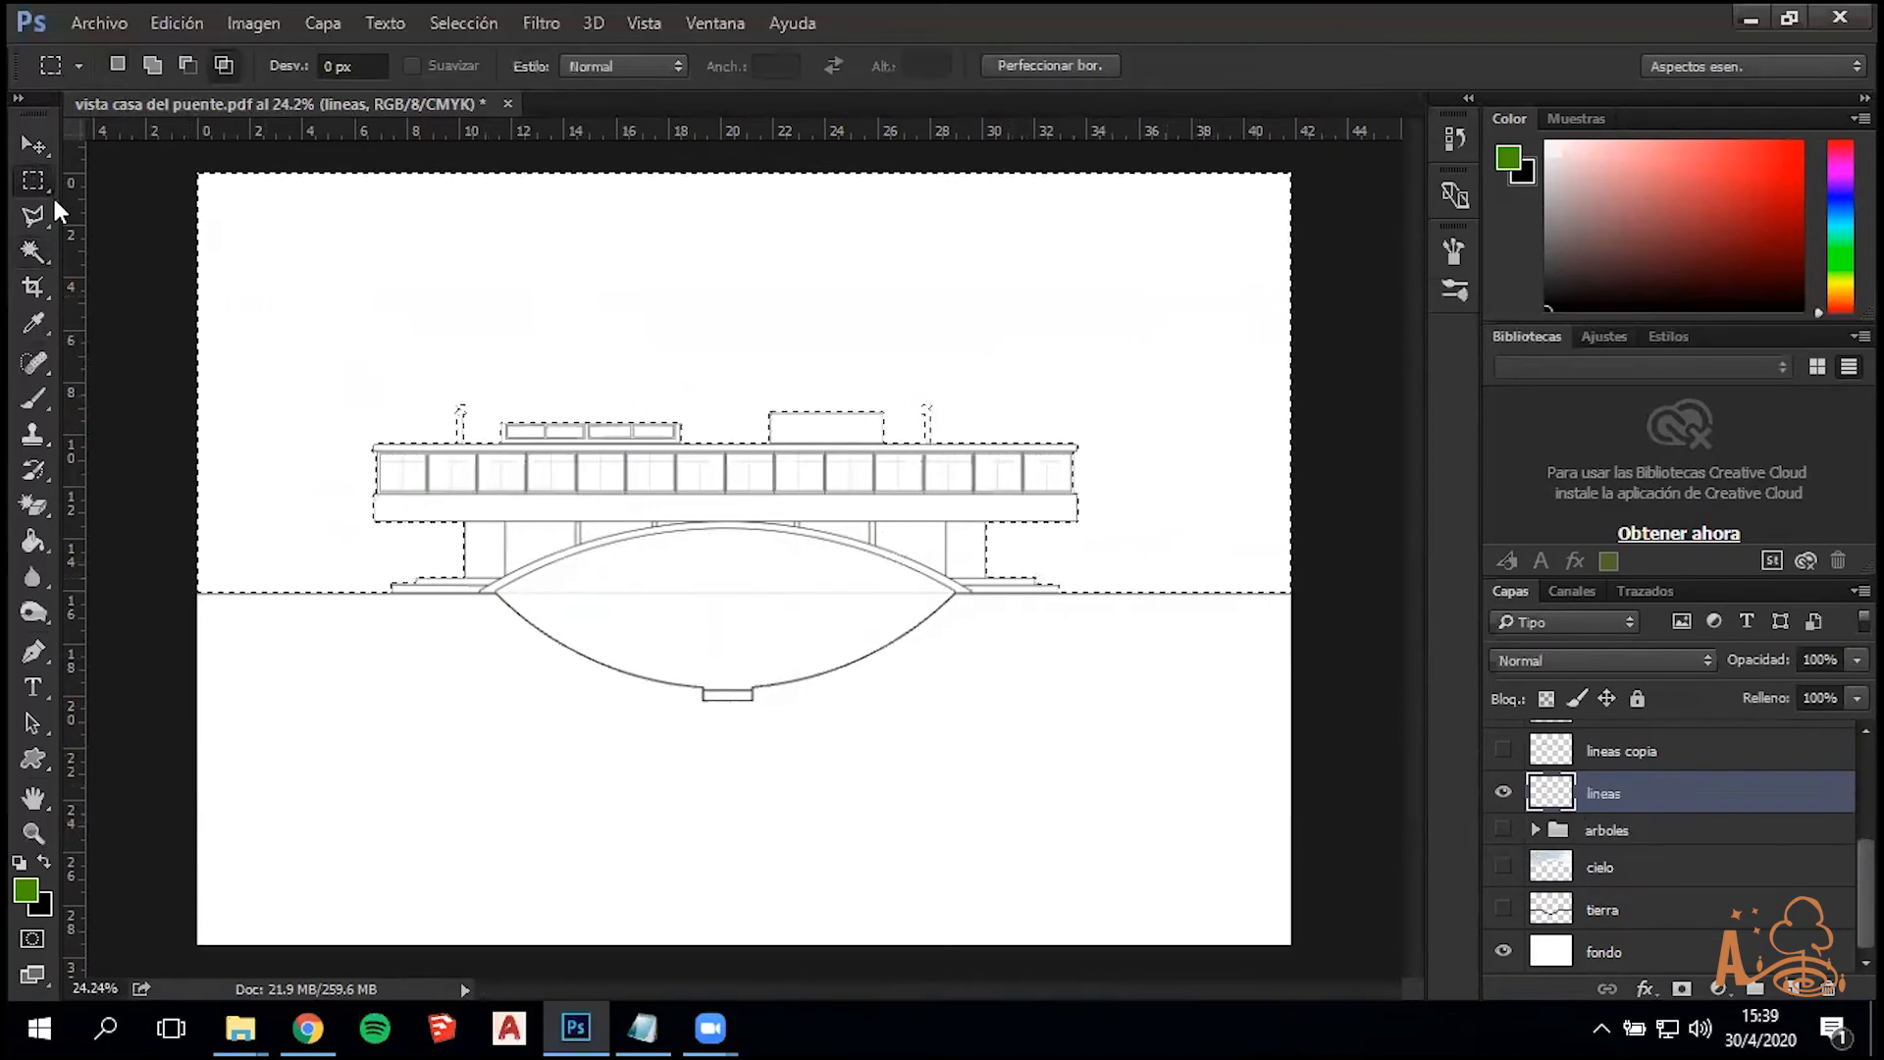
right_click(739, 310)
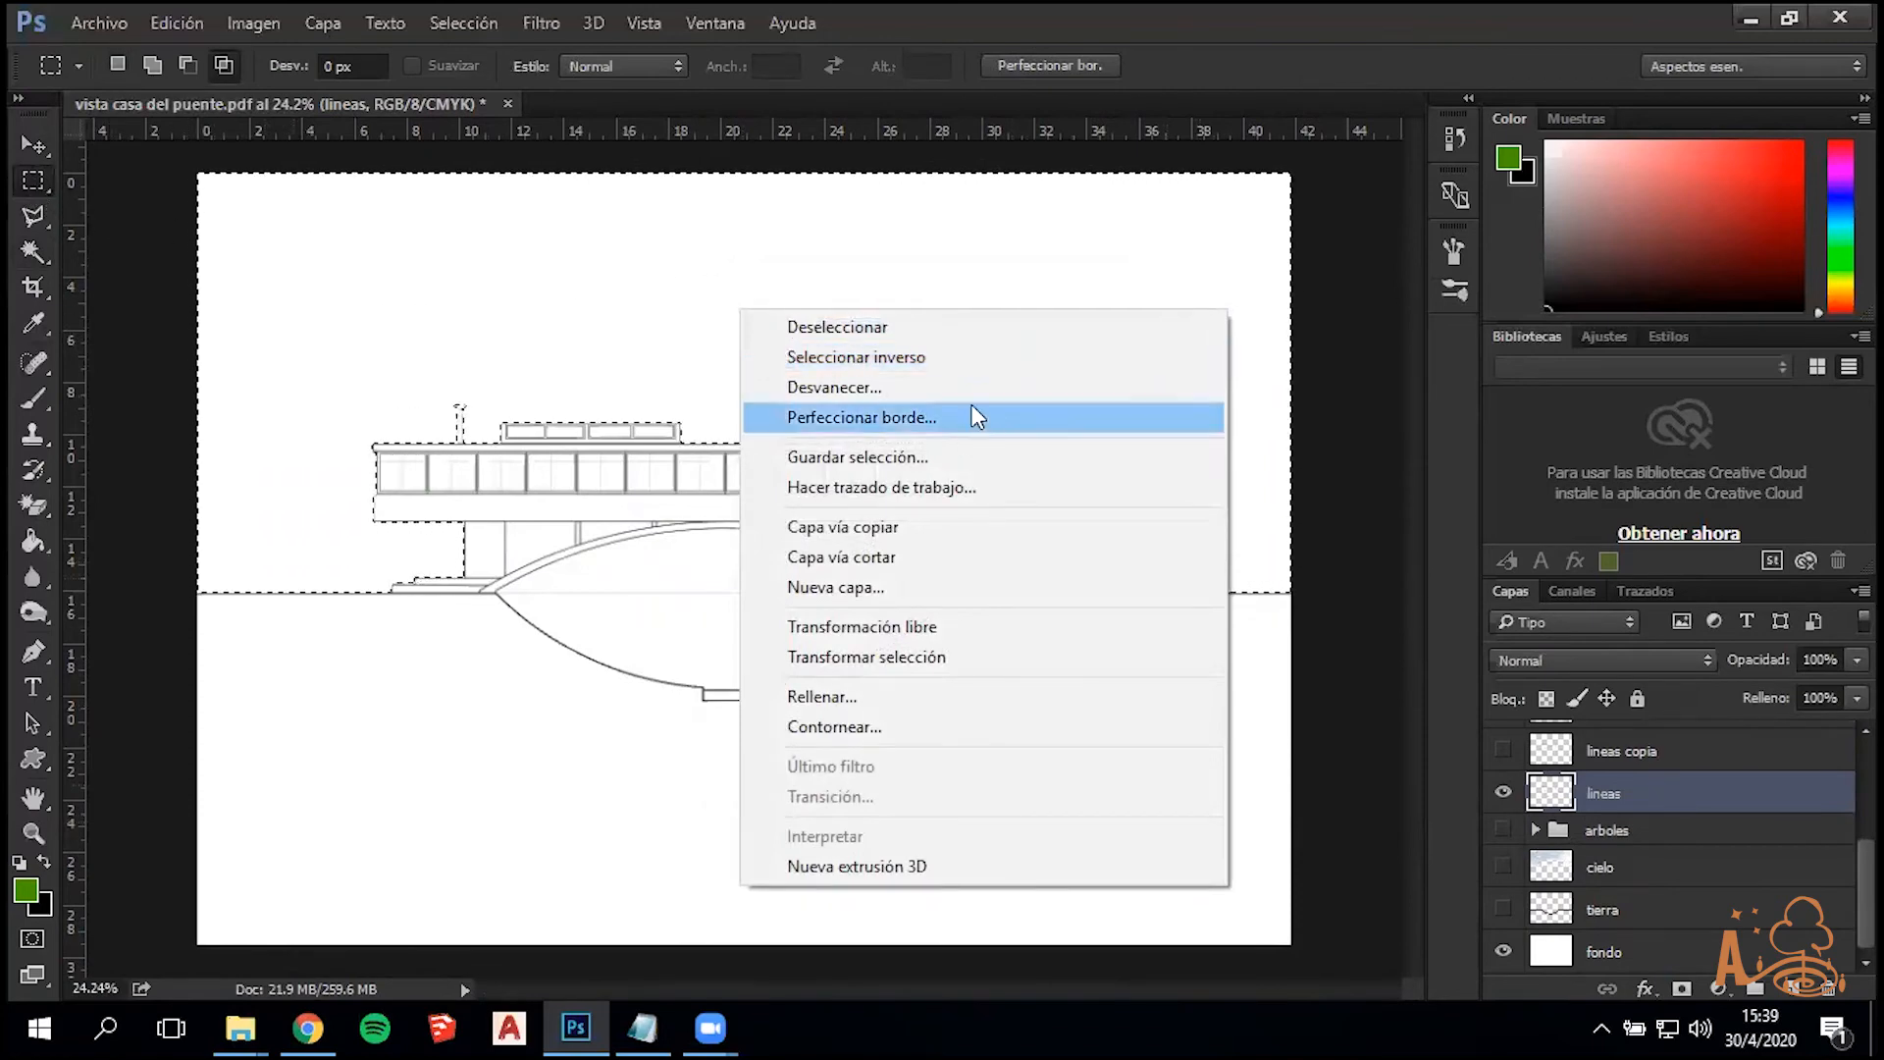
left_click(972, 357)
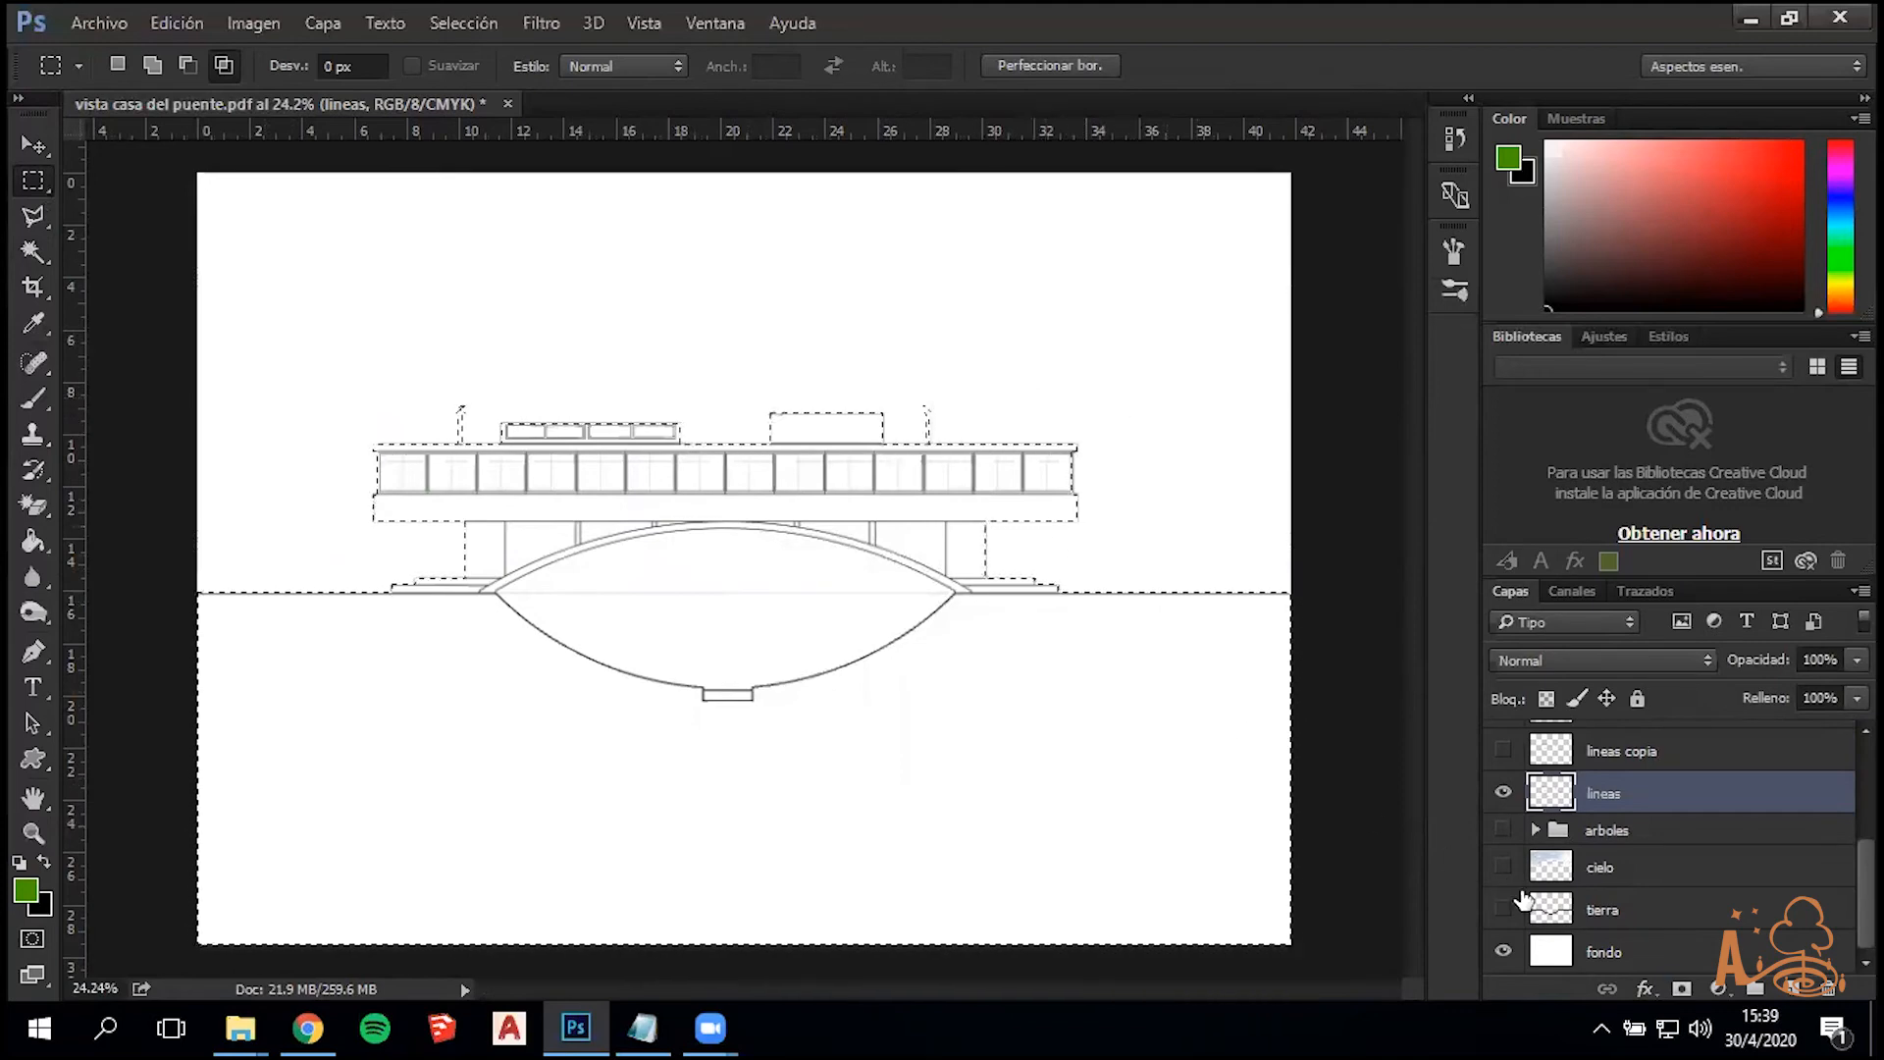
left_click(1503, 830)
Try to delete the selected building and ground area from the whole arboles group
left_click(1667, 834)
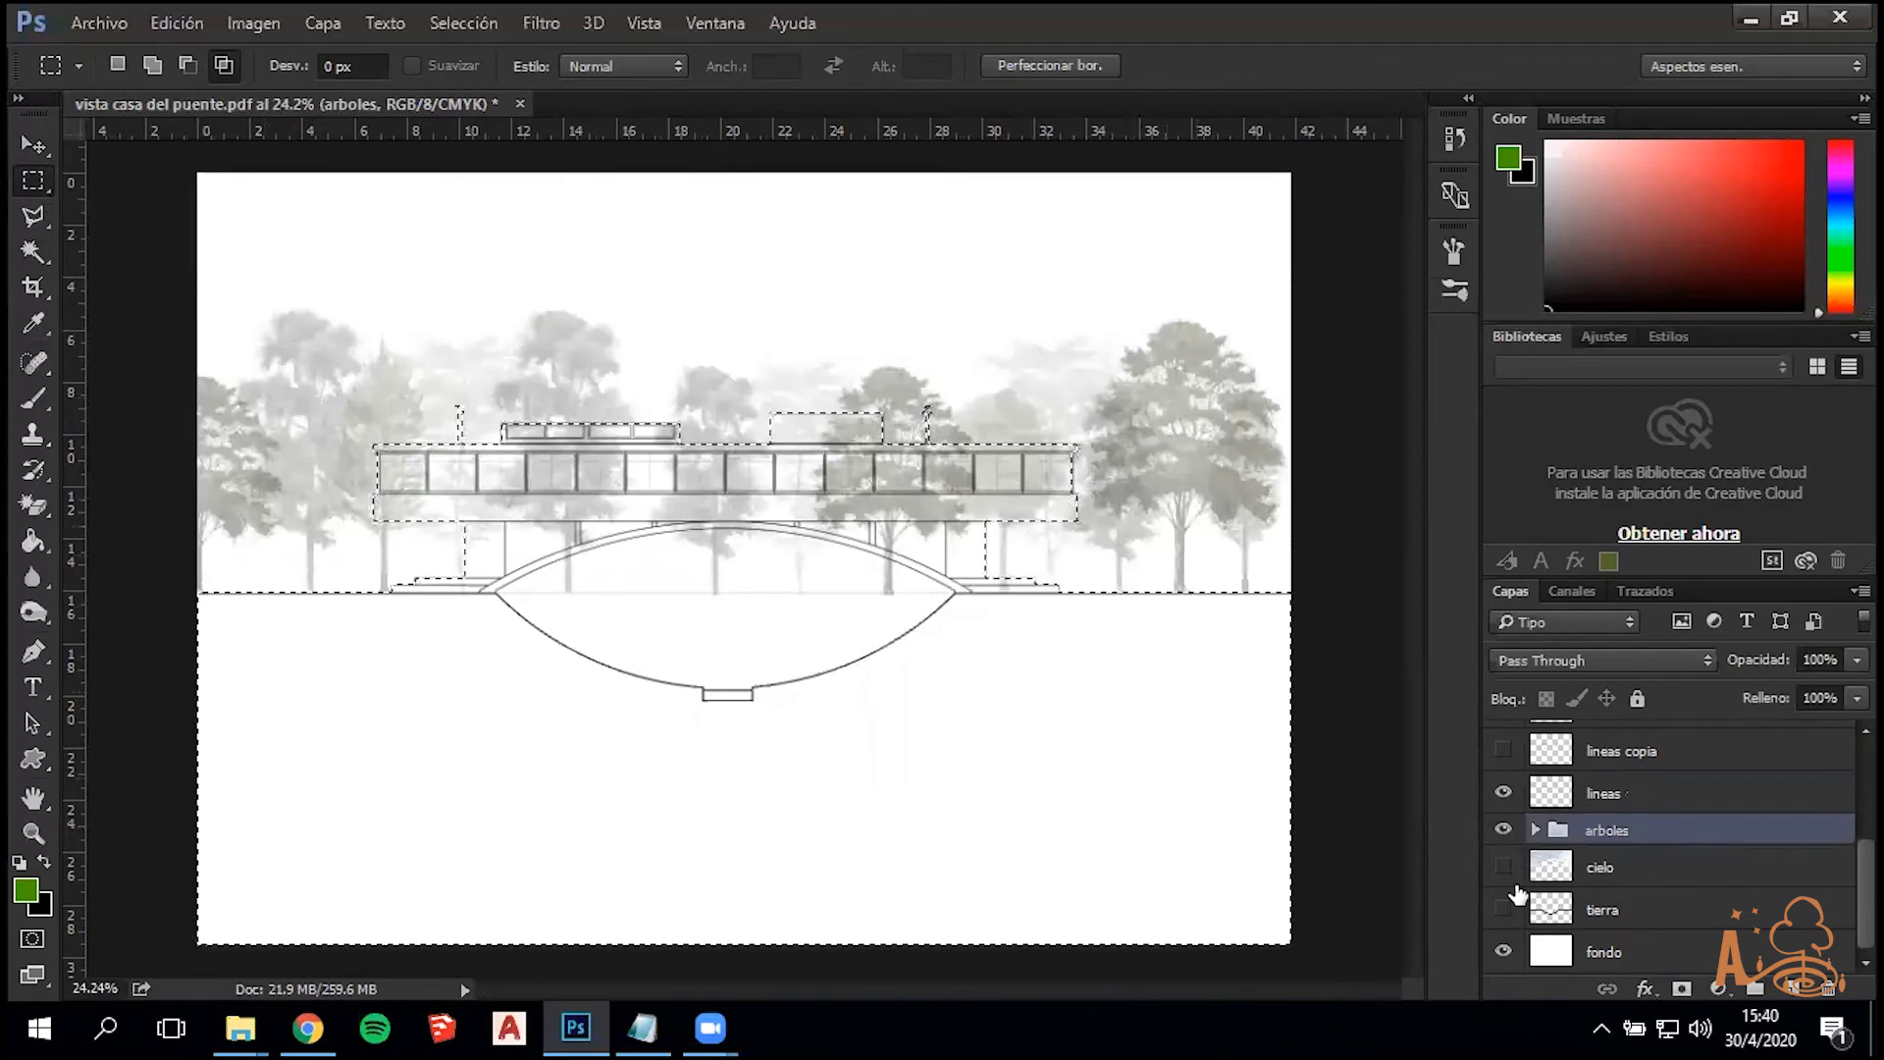
key("Delete")
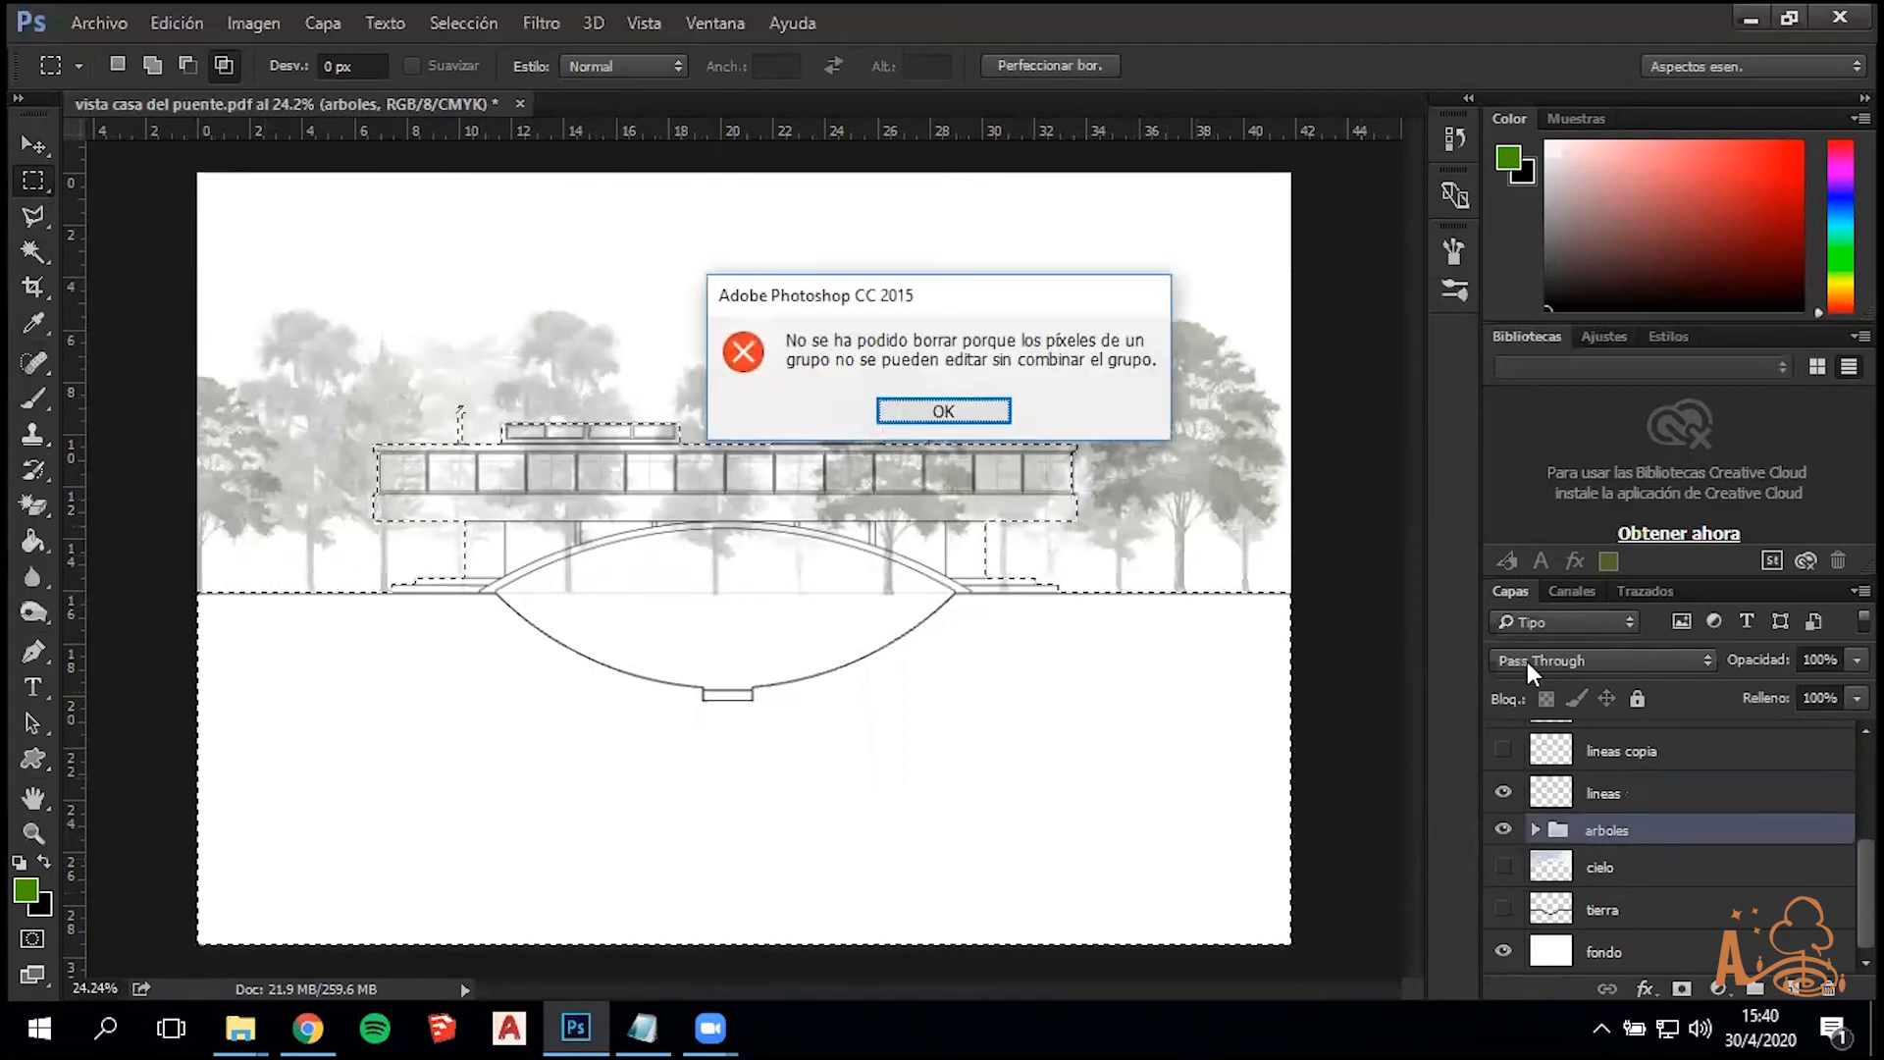
left_click(927, 404)
Expand the arboles group and clear the selected building area from the arbol3 tree layers
left_click(1535, 830)
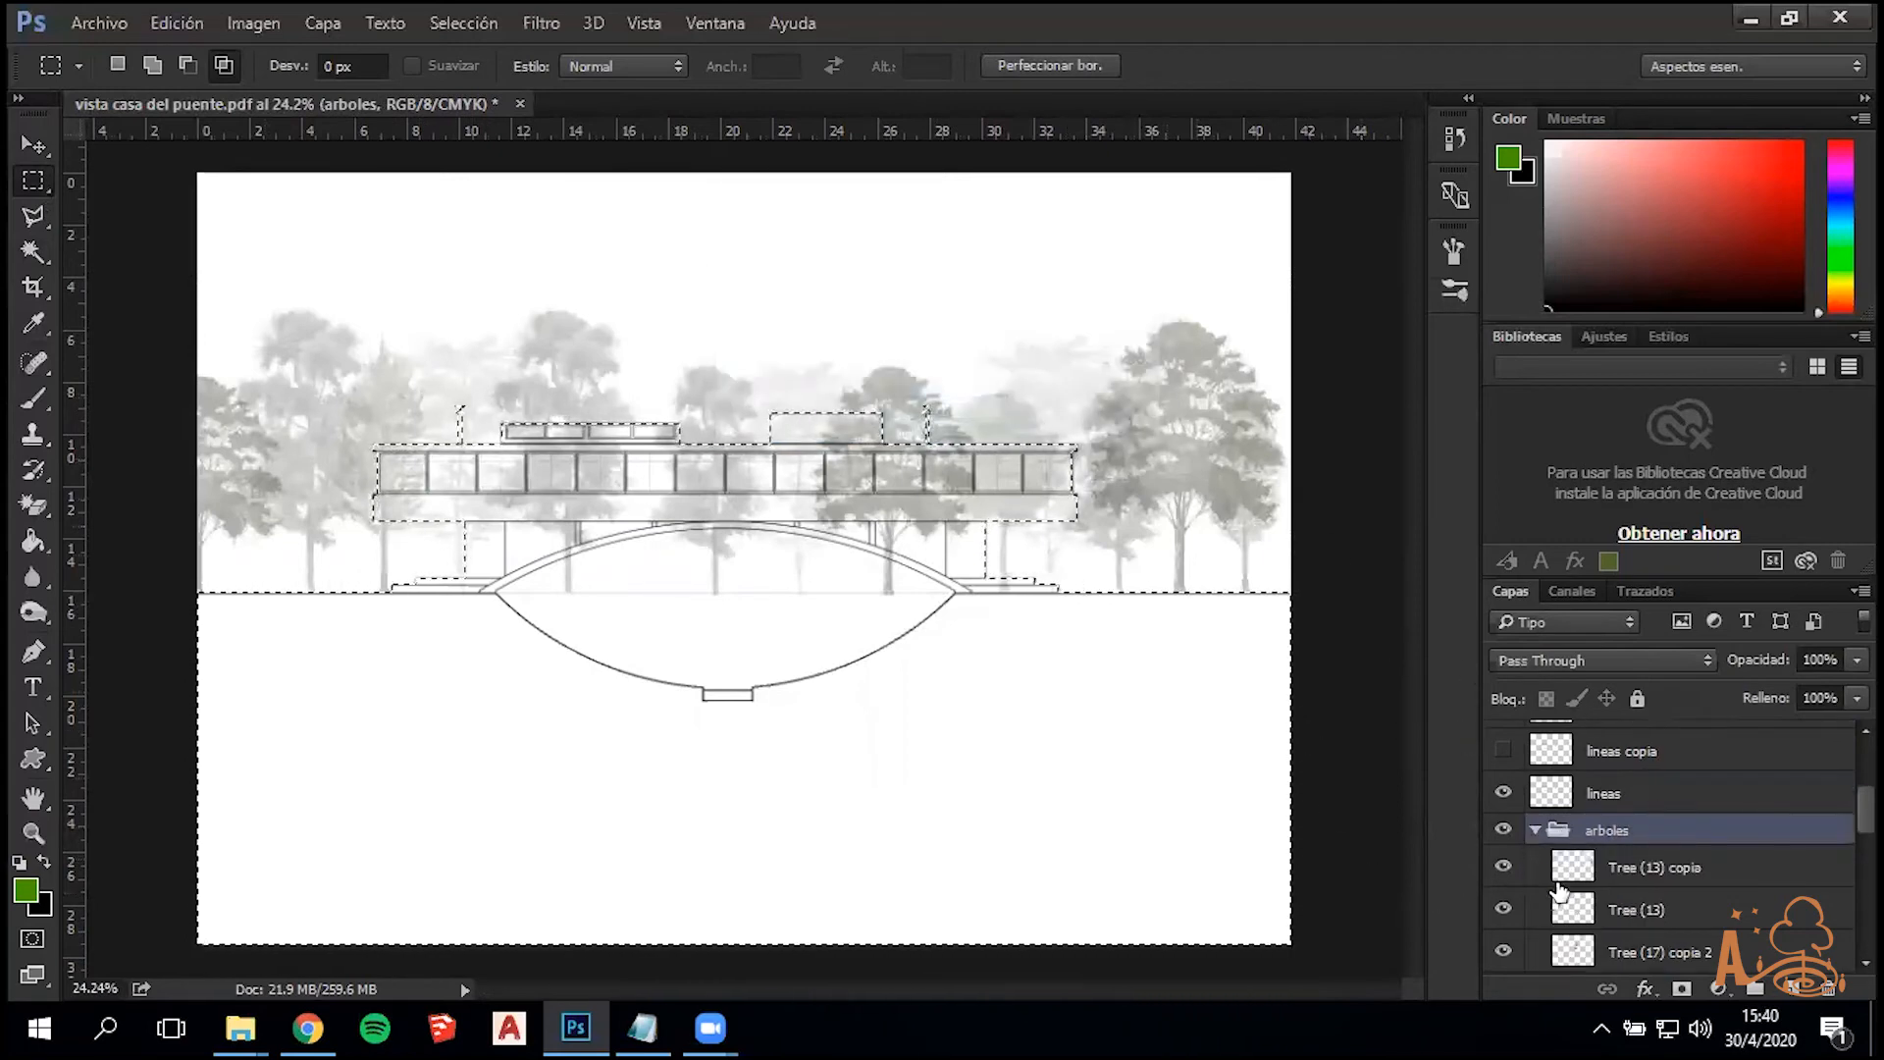
left_click(1627, 876)
scroll(1629, 883, "down", 6)
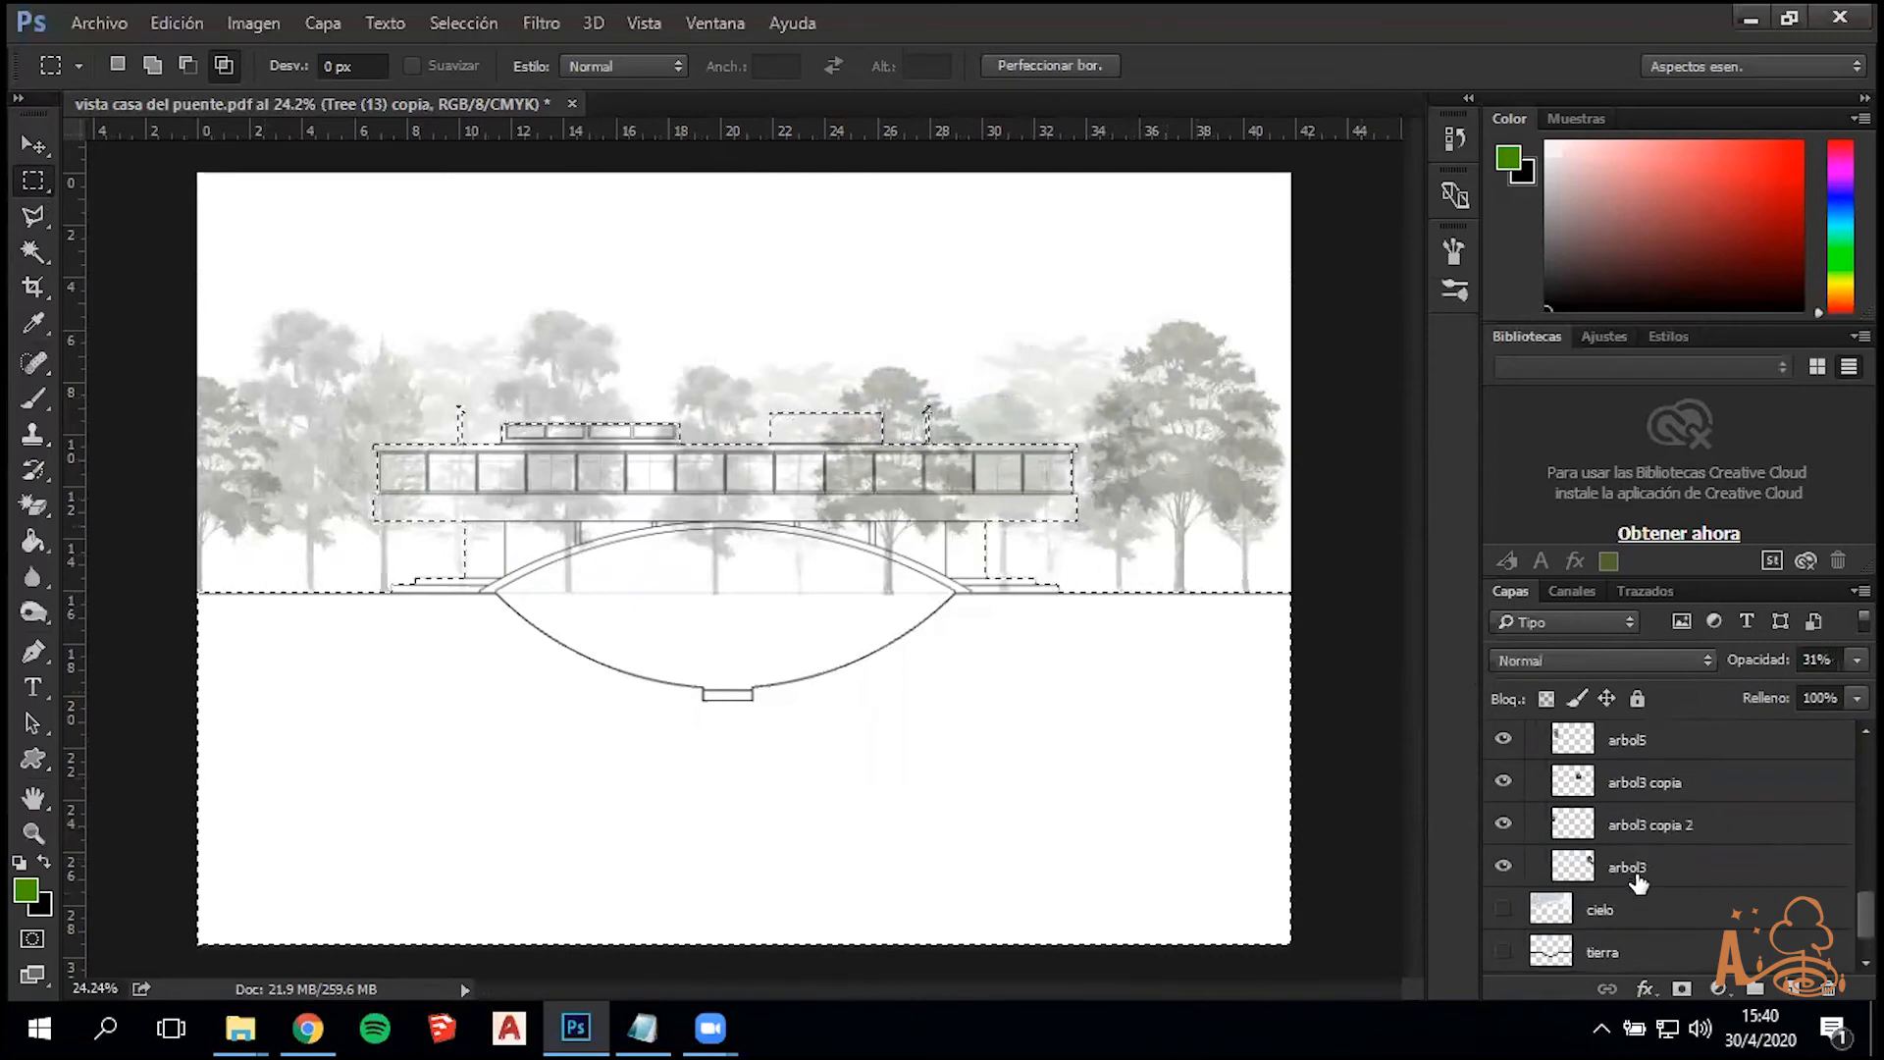
left_click(1629, 880, "shift")
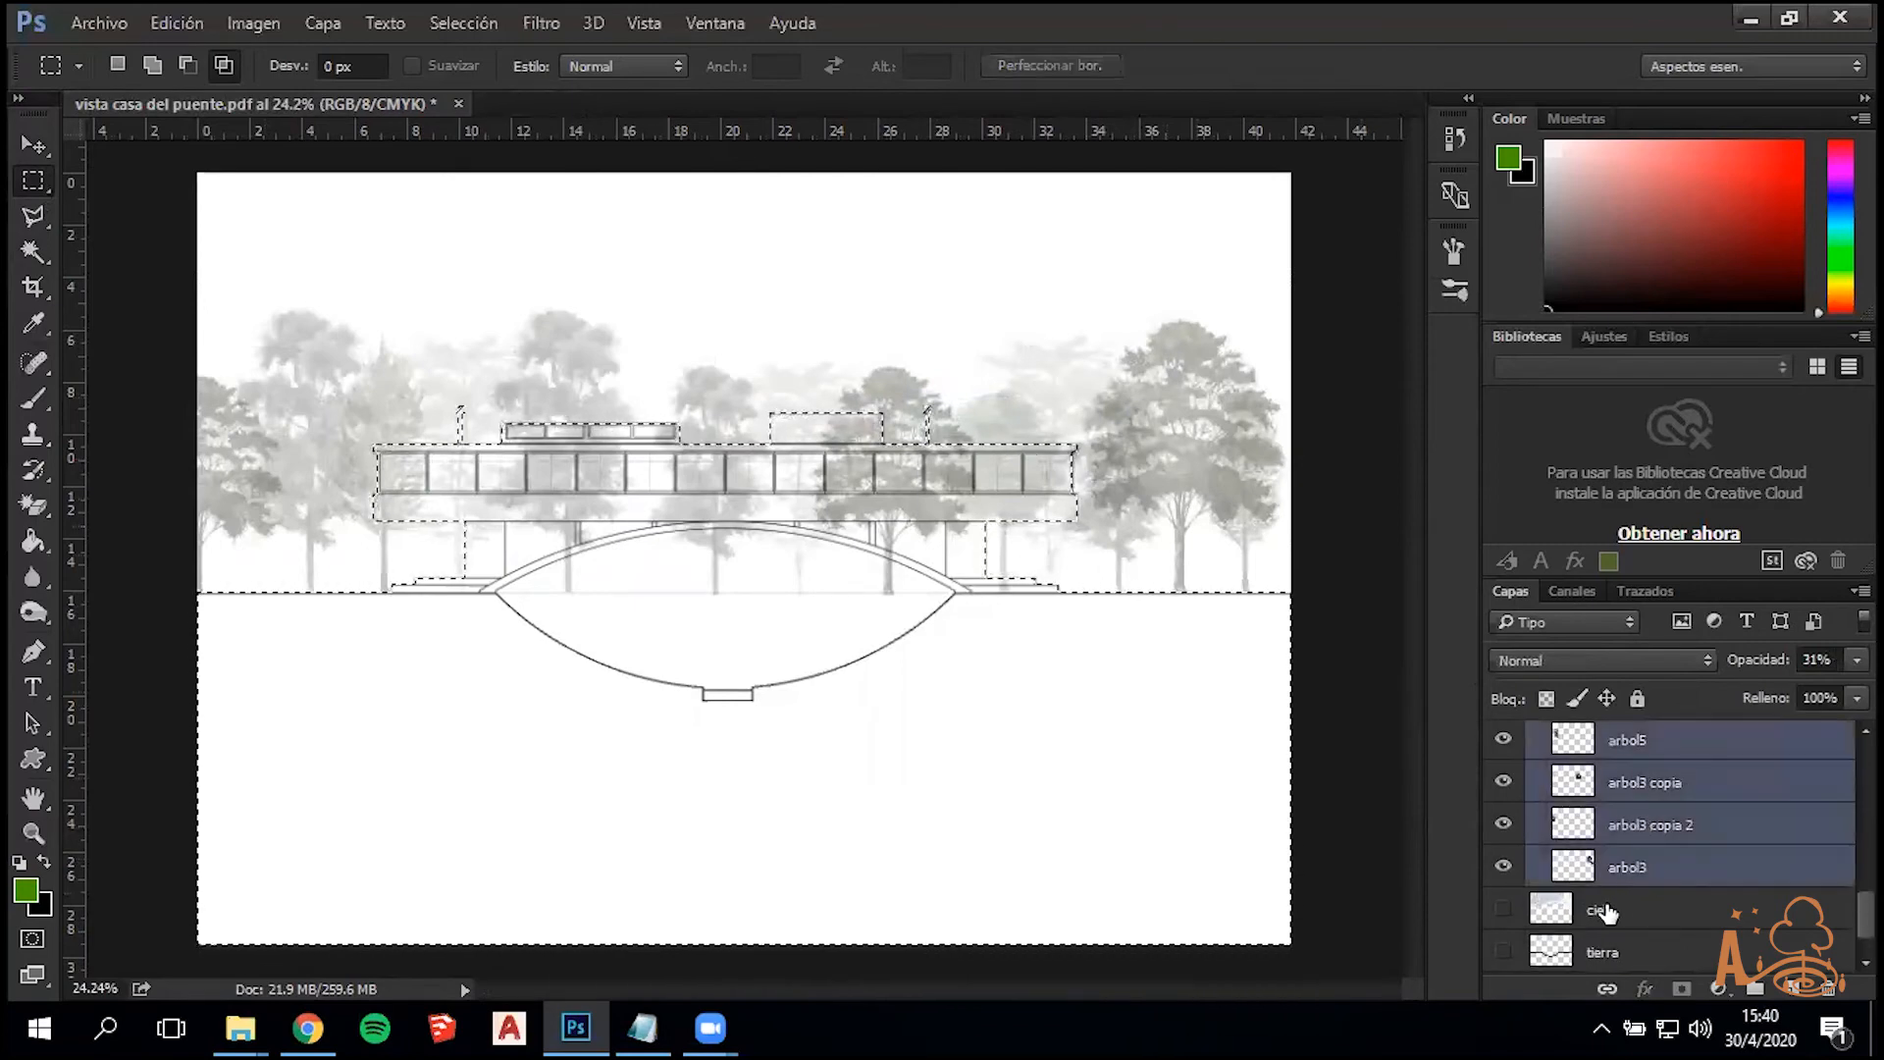
left_click(1628, 872)
left_click(1640, 829)
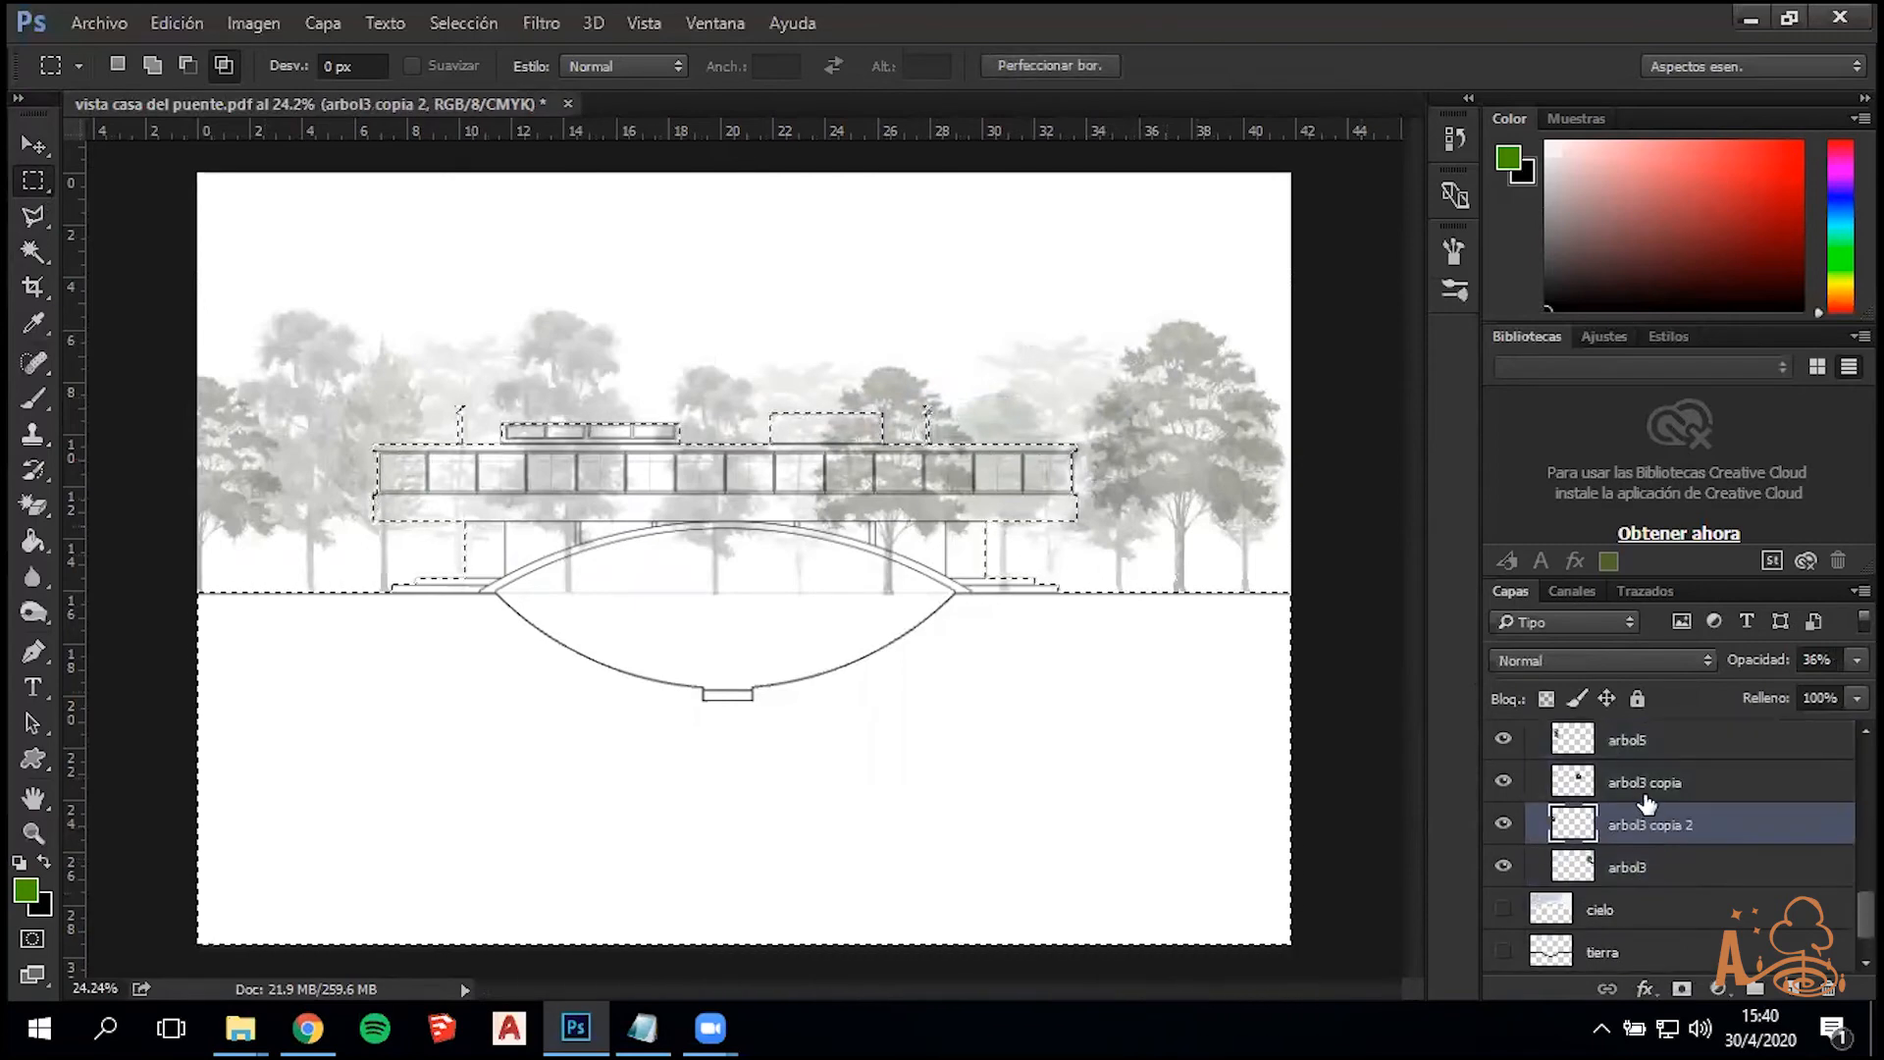
left_click(1653, 782)
key("Delete")
Clear the selected building area from the arbol5 tree and its copies, one layer at a time
left_click(1655, 751)
scroll(1649, 754, "up", 2)
left_click(1663, 788)
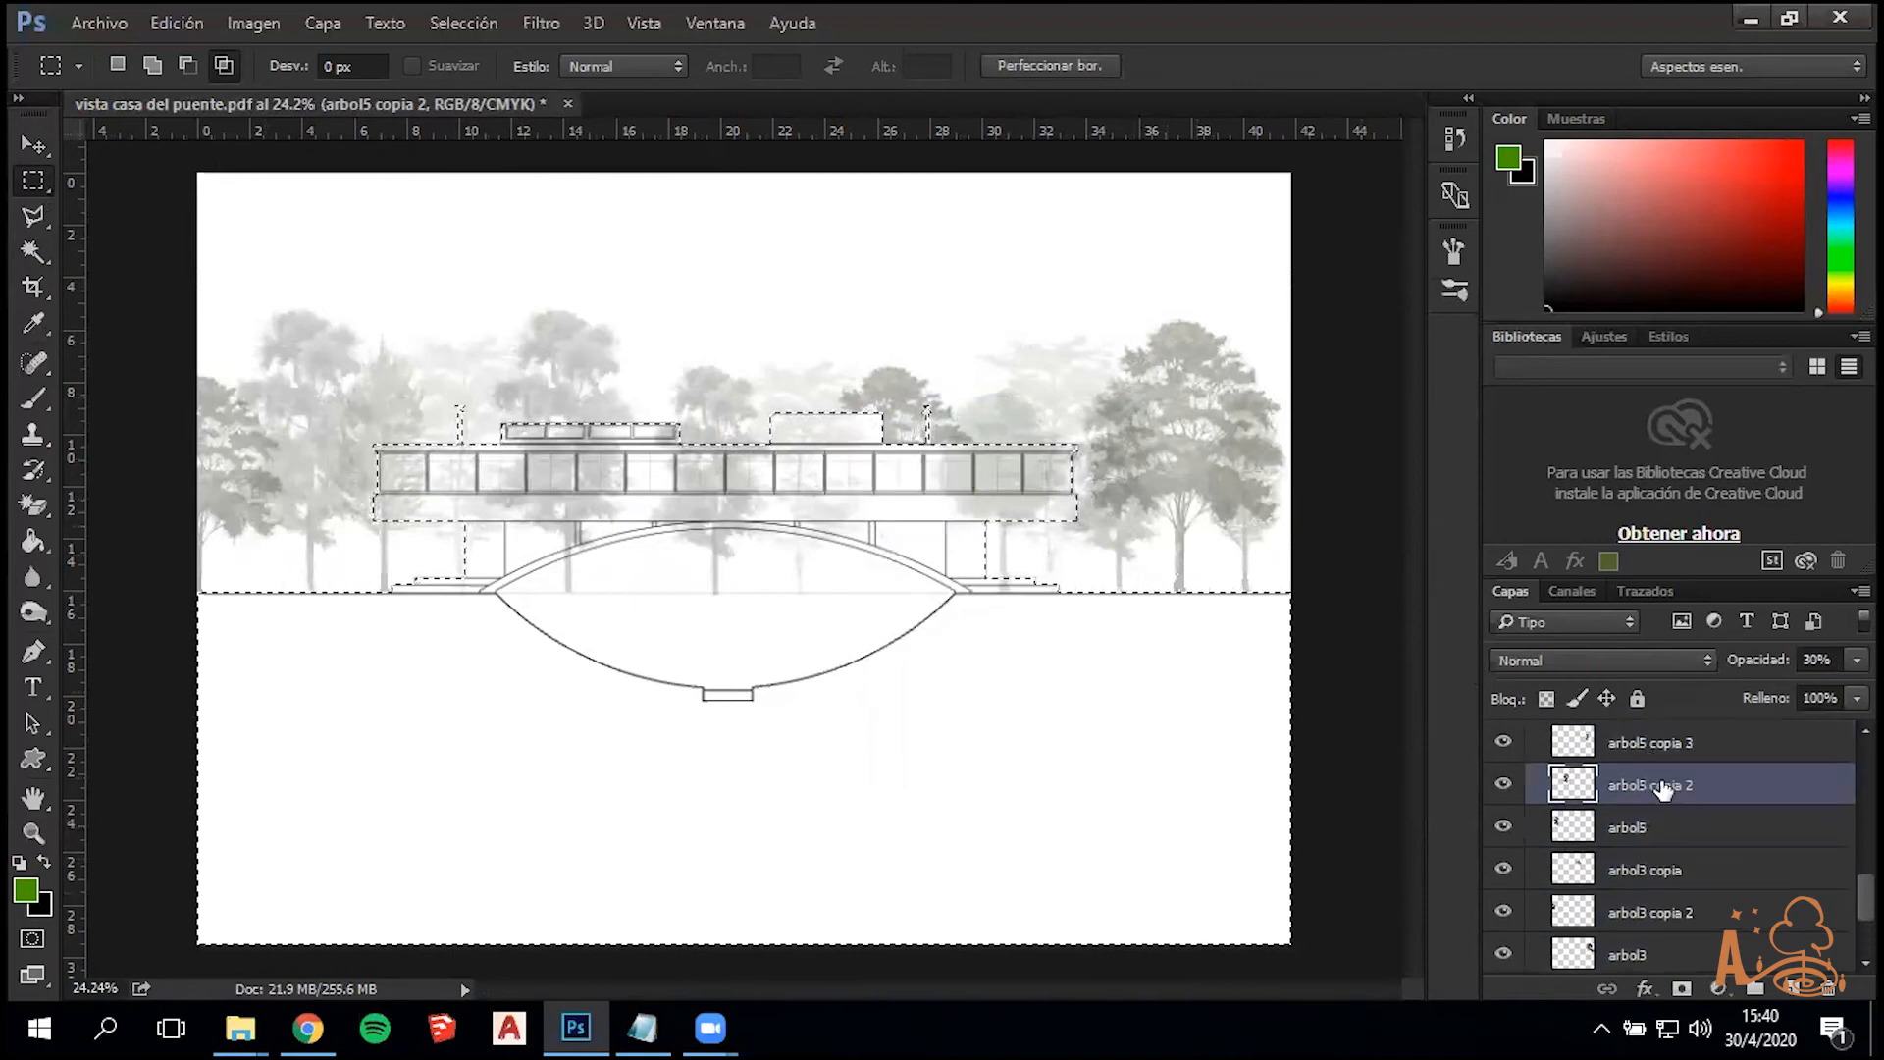
key("Delete")
left_click(1658, 752)
scroll(1658, 753, "up", 3)
left_click(1661, 831)
Clear the selected building area from the Tree (2), Tree (17) and Tree (13) layers and their copies
left_click(1662, 784)
key("Delete")
left_click(1660, 754)
key("Delete")
scroll(1652, 764, "up", 2)
left_click(1657, 786)
key("Delete")
left_click(1658, 754)
key("Delete")
scroll(1658, 760, "up", 2)
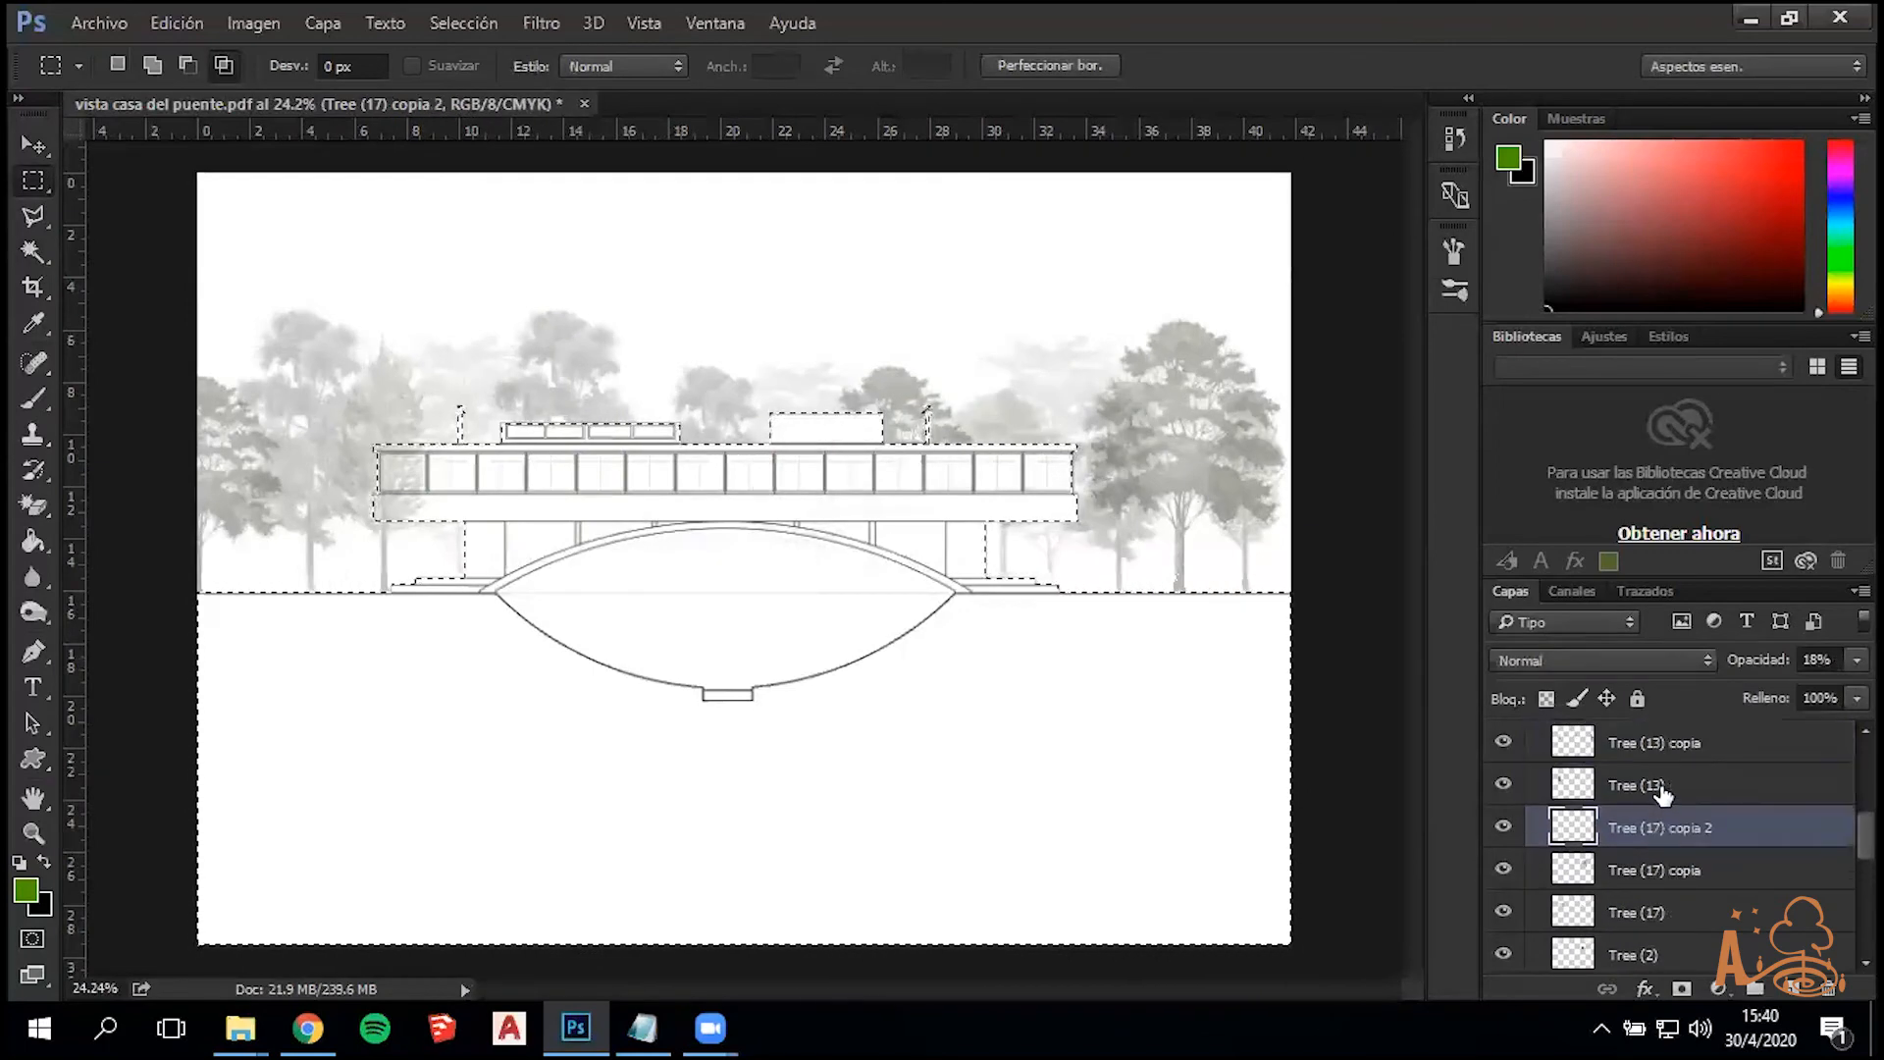
left_click(1663, 785)
left_click(1667, 756)
scroll(1658, 785, "up", 3)
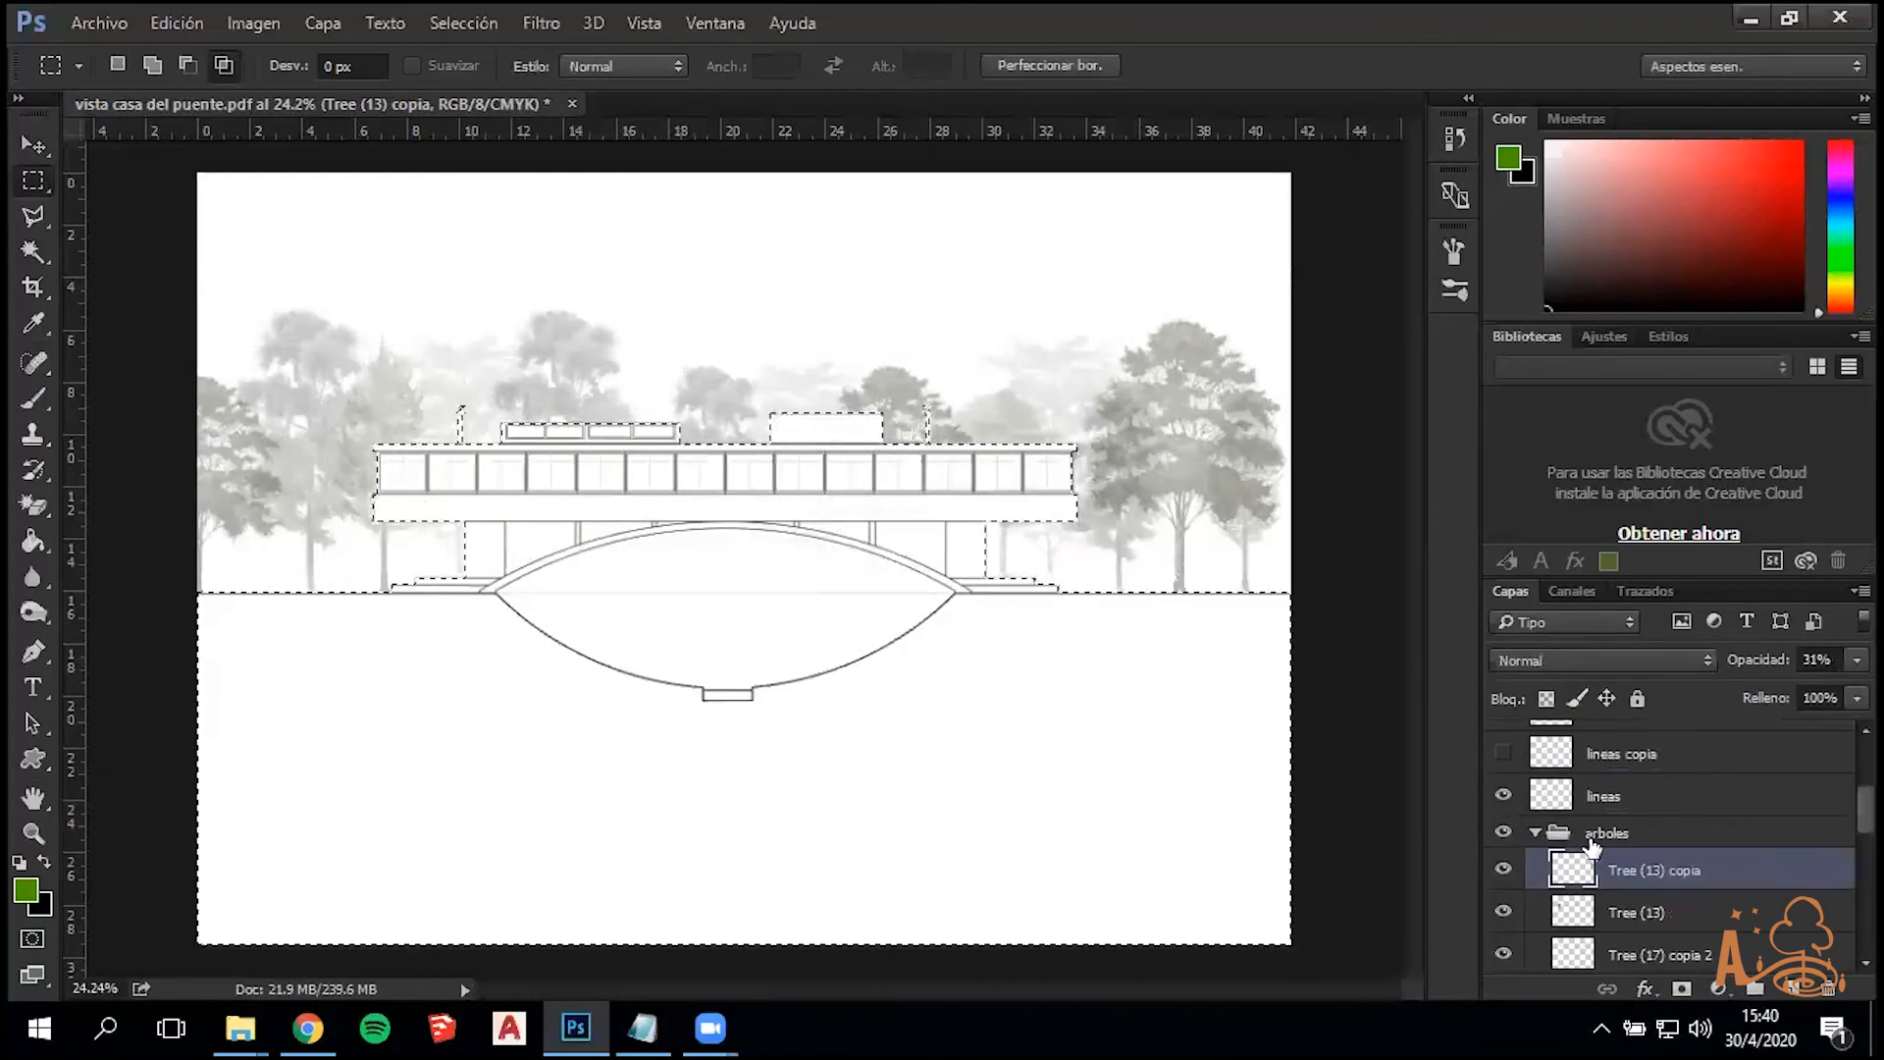
Remove the selection and show the hidden layers above lineas, from lineas copia and pasto up to carpinterias
left_click(1550, 834)
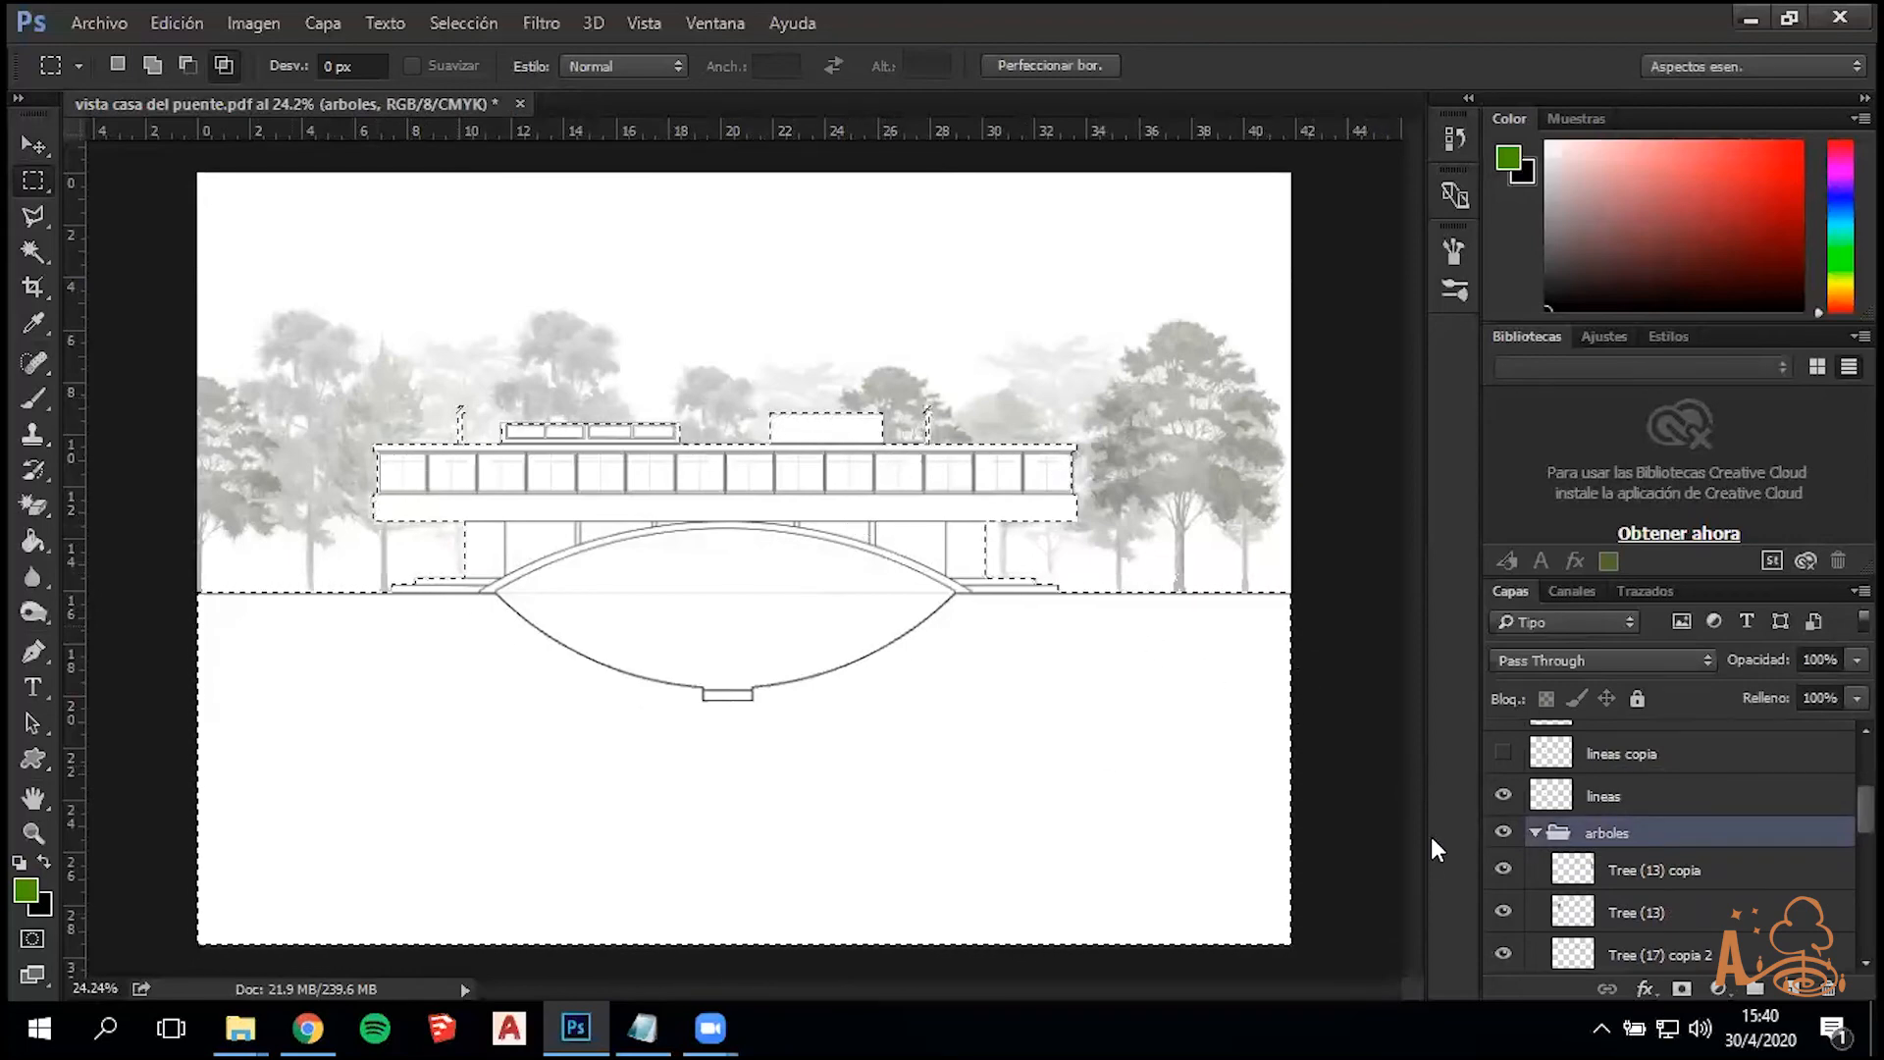
key("ctrl+d")
left_click(1508, 752)
scroll(1514, 754, "up", 1)
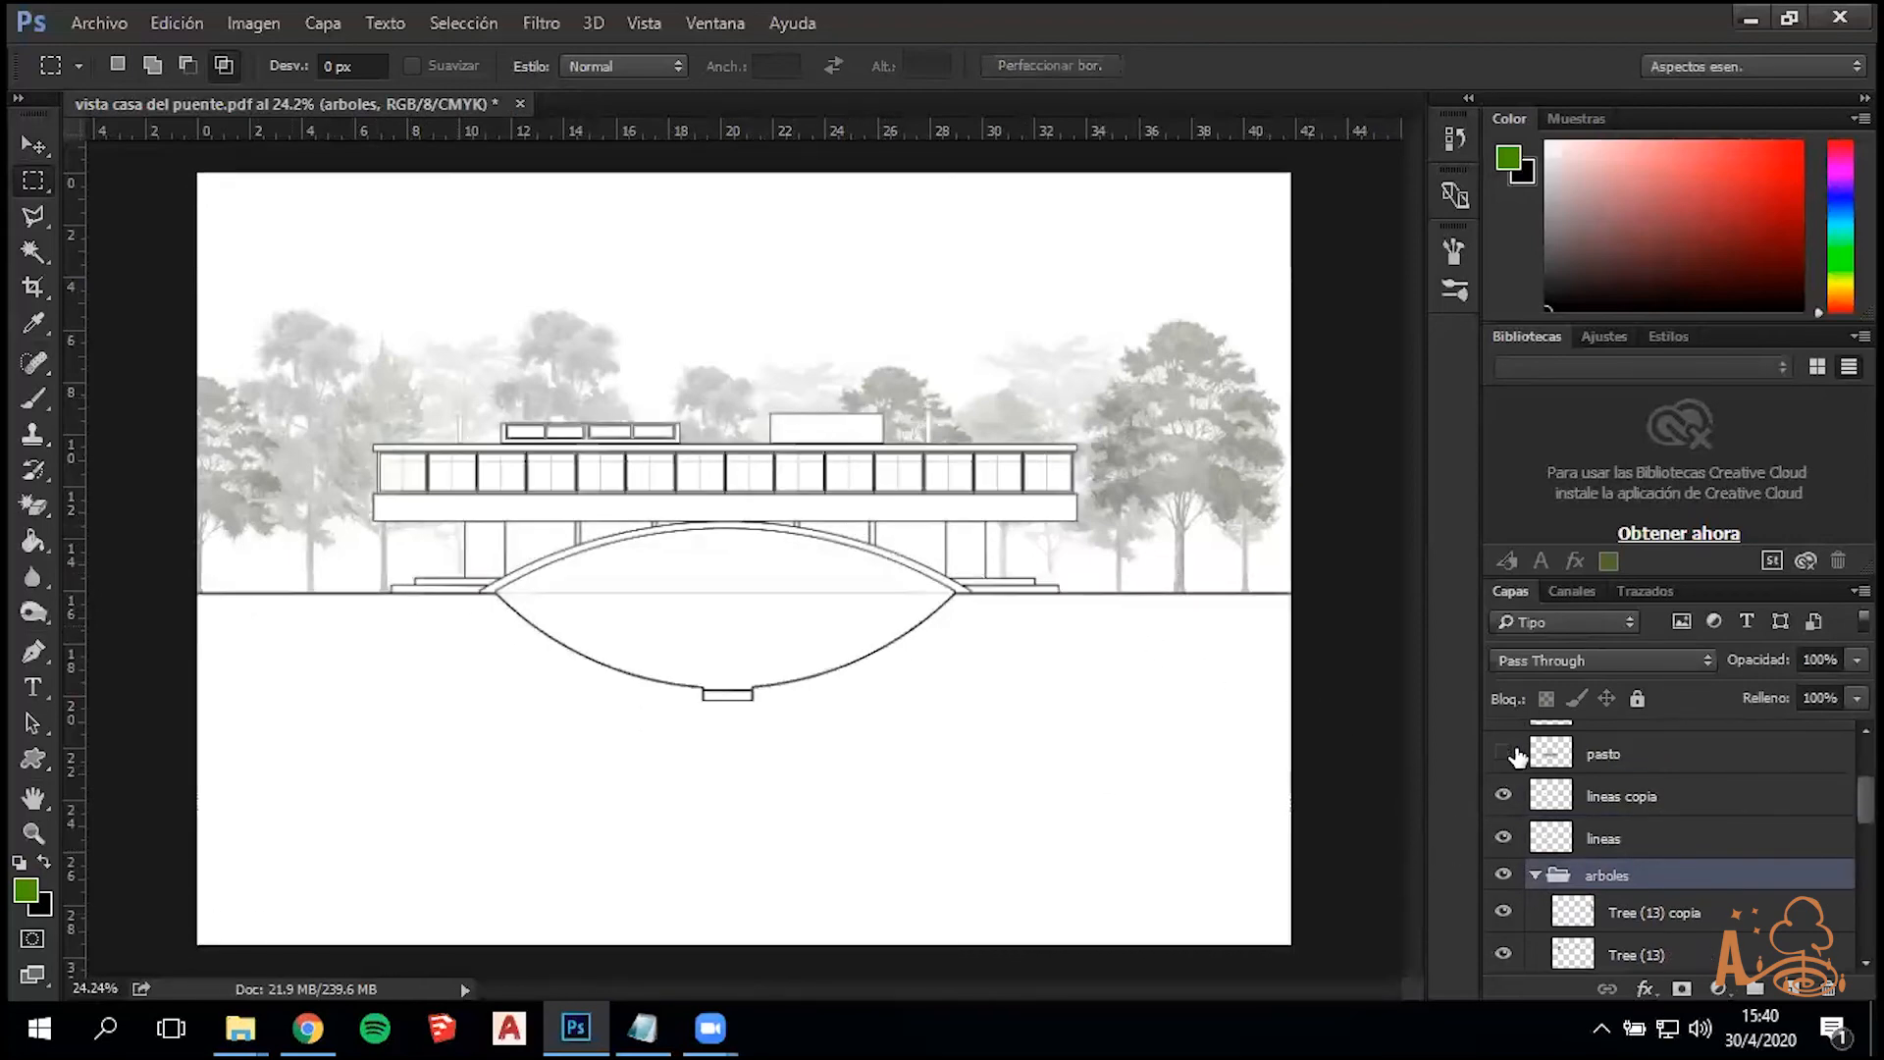
left_click(1501, 755)
scroll(1501, 760, "up", 2)
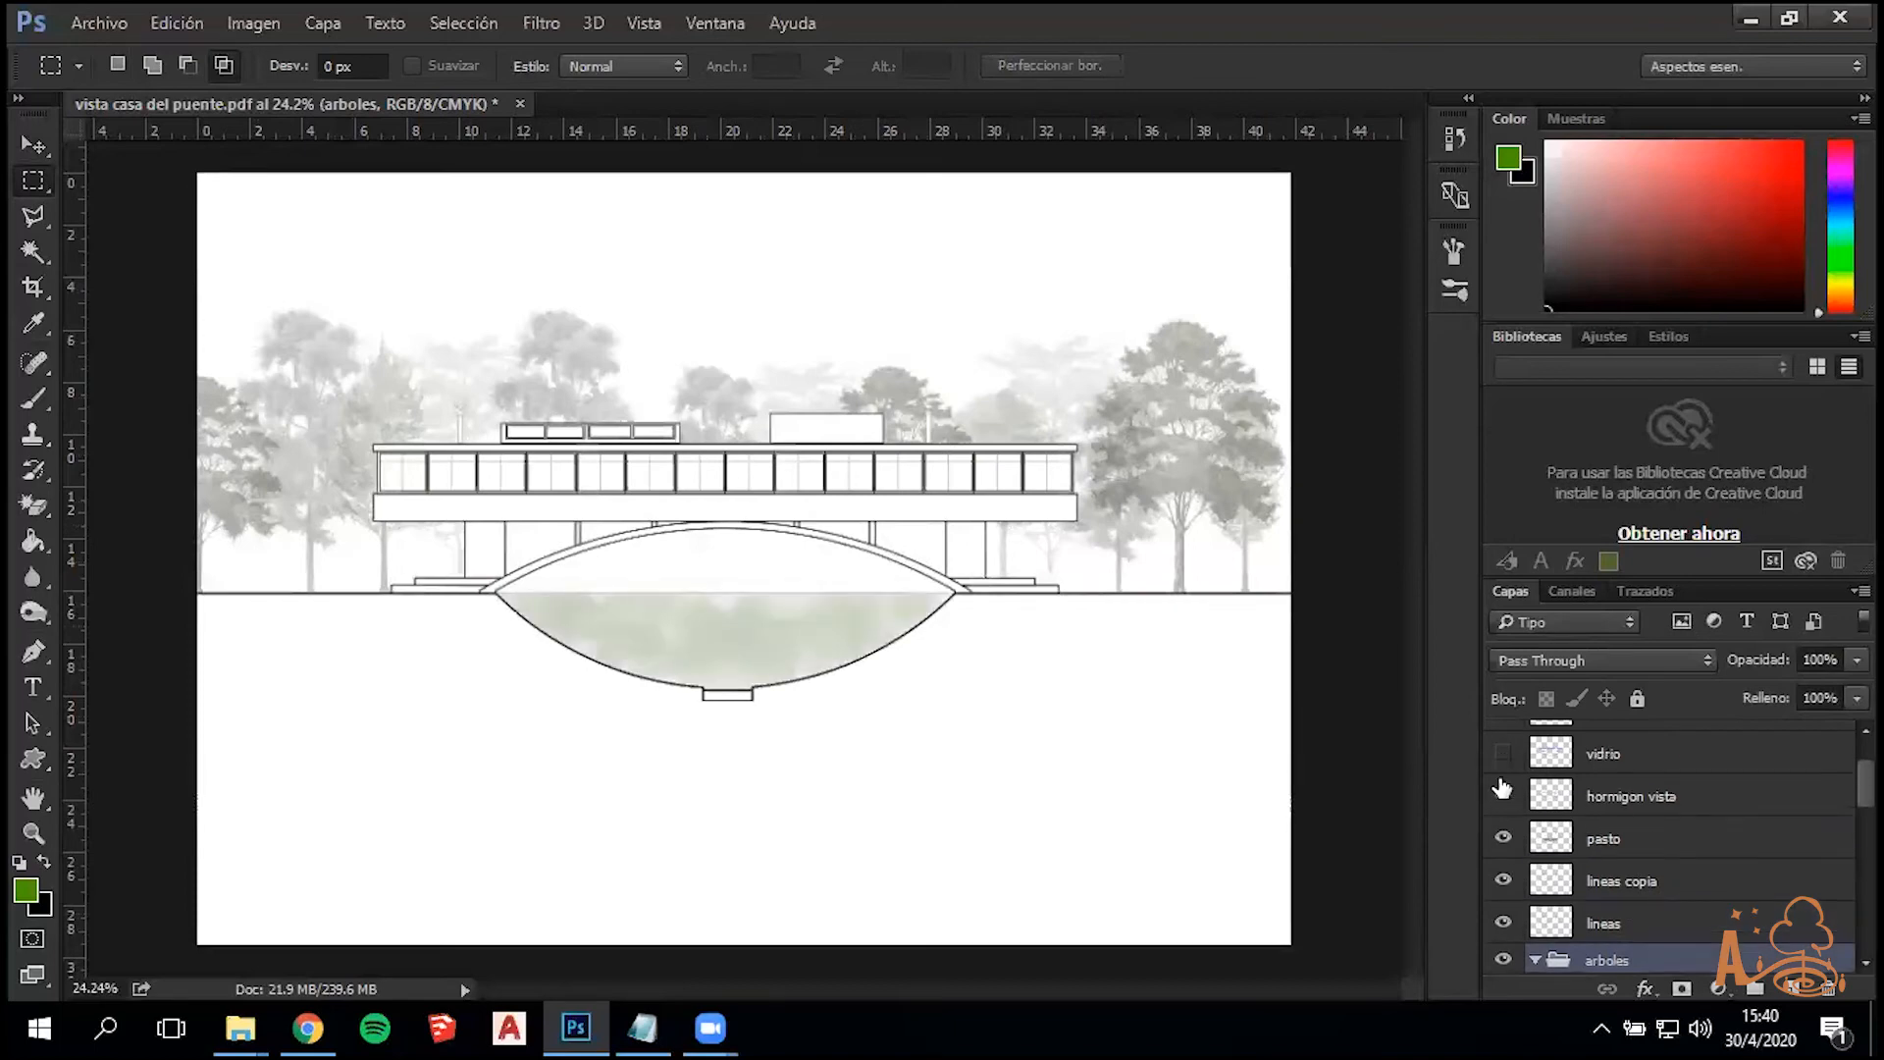
left_click(1502, 788)
left_click(1501, 761)
scroll(1500, 768, "up", 2)
left_click(1501, 793)
left_click(1501, 755)
scroll(1500, 766, "down", 3)
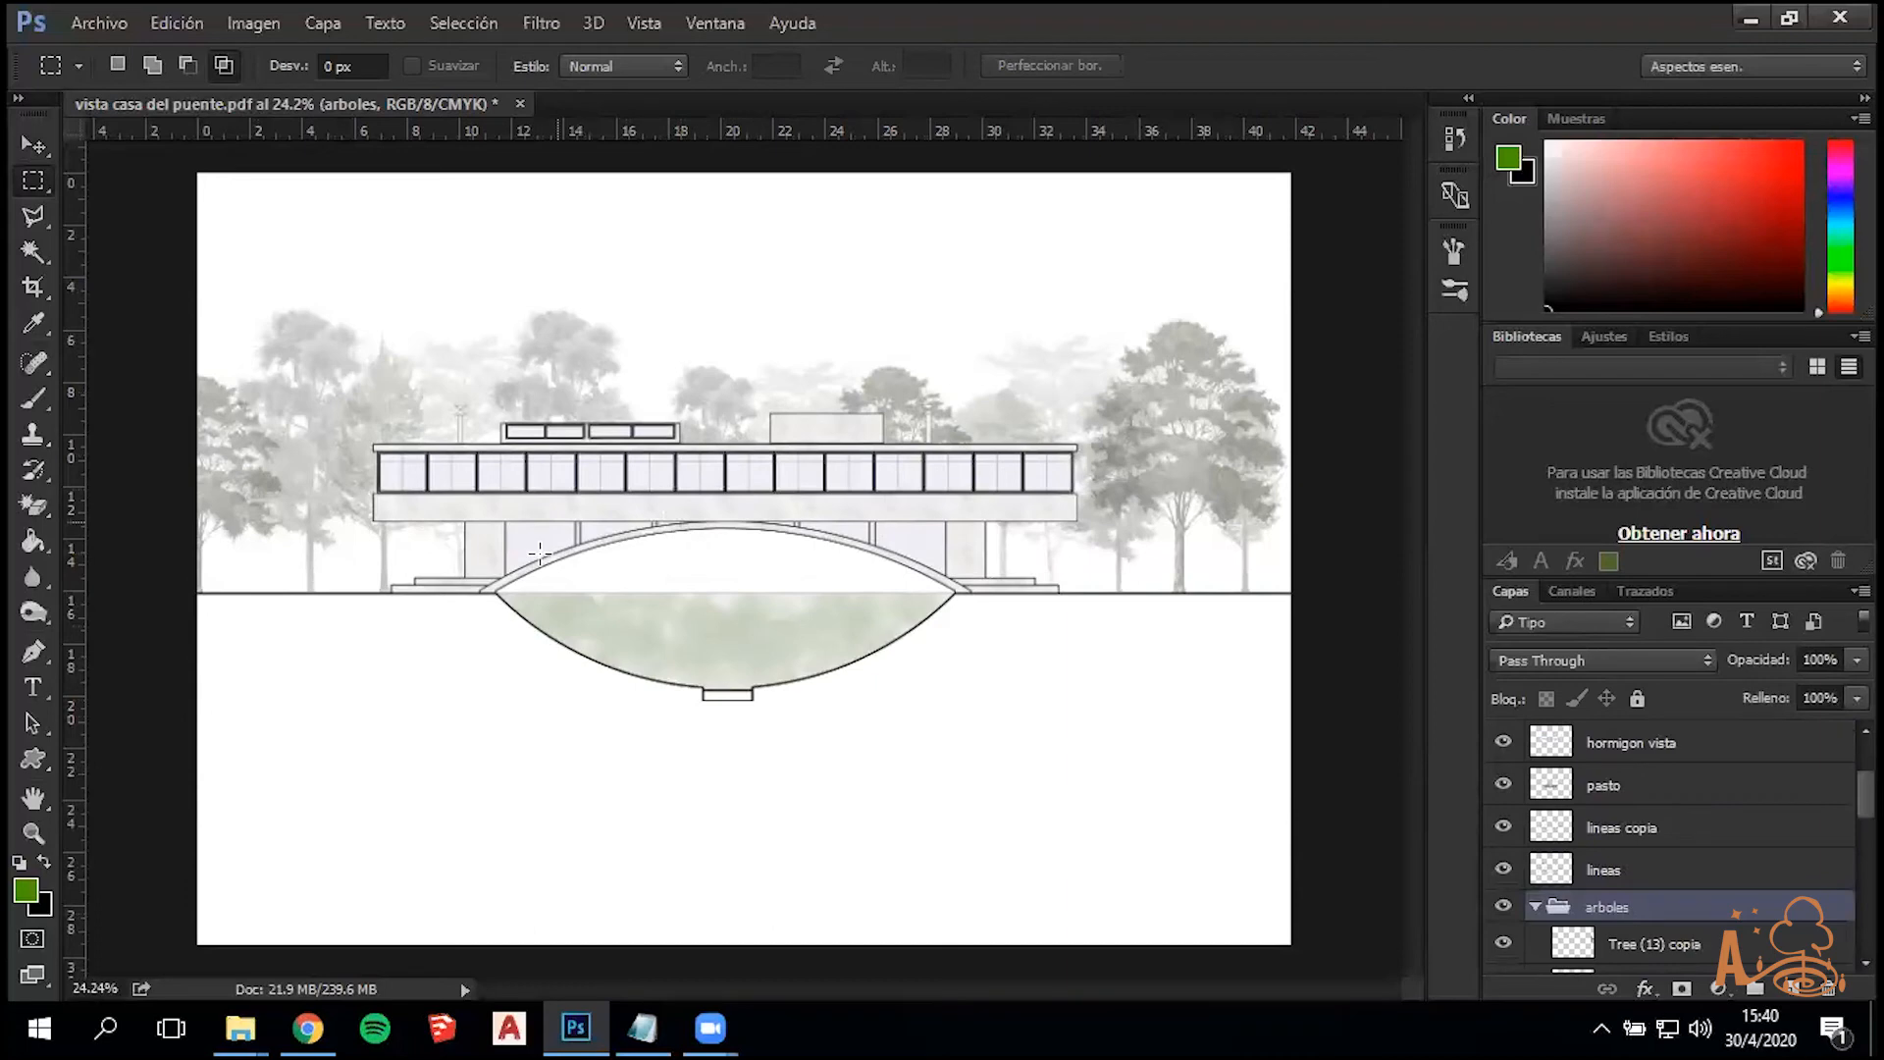
Show the cielo and tierra layers and collapse the arboles group
scroll(1507, 907, "down", 10)
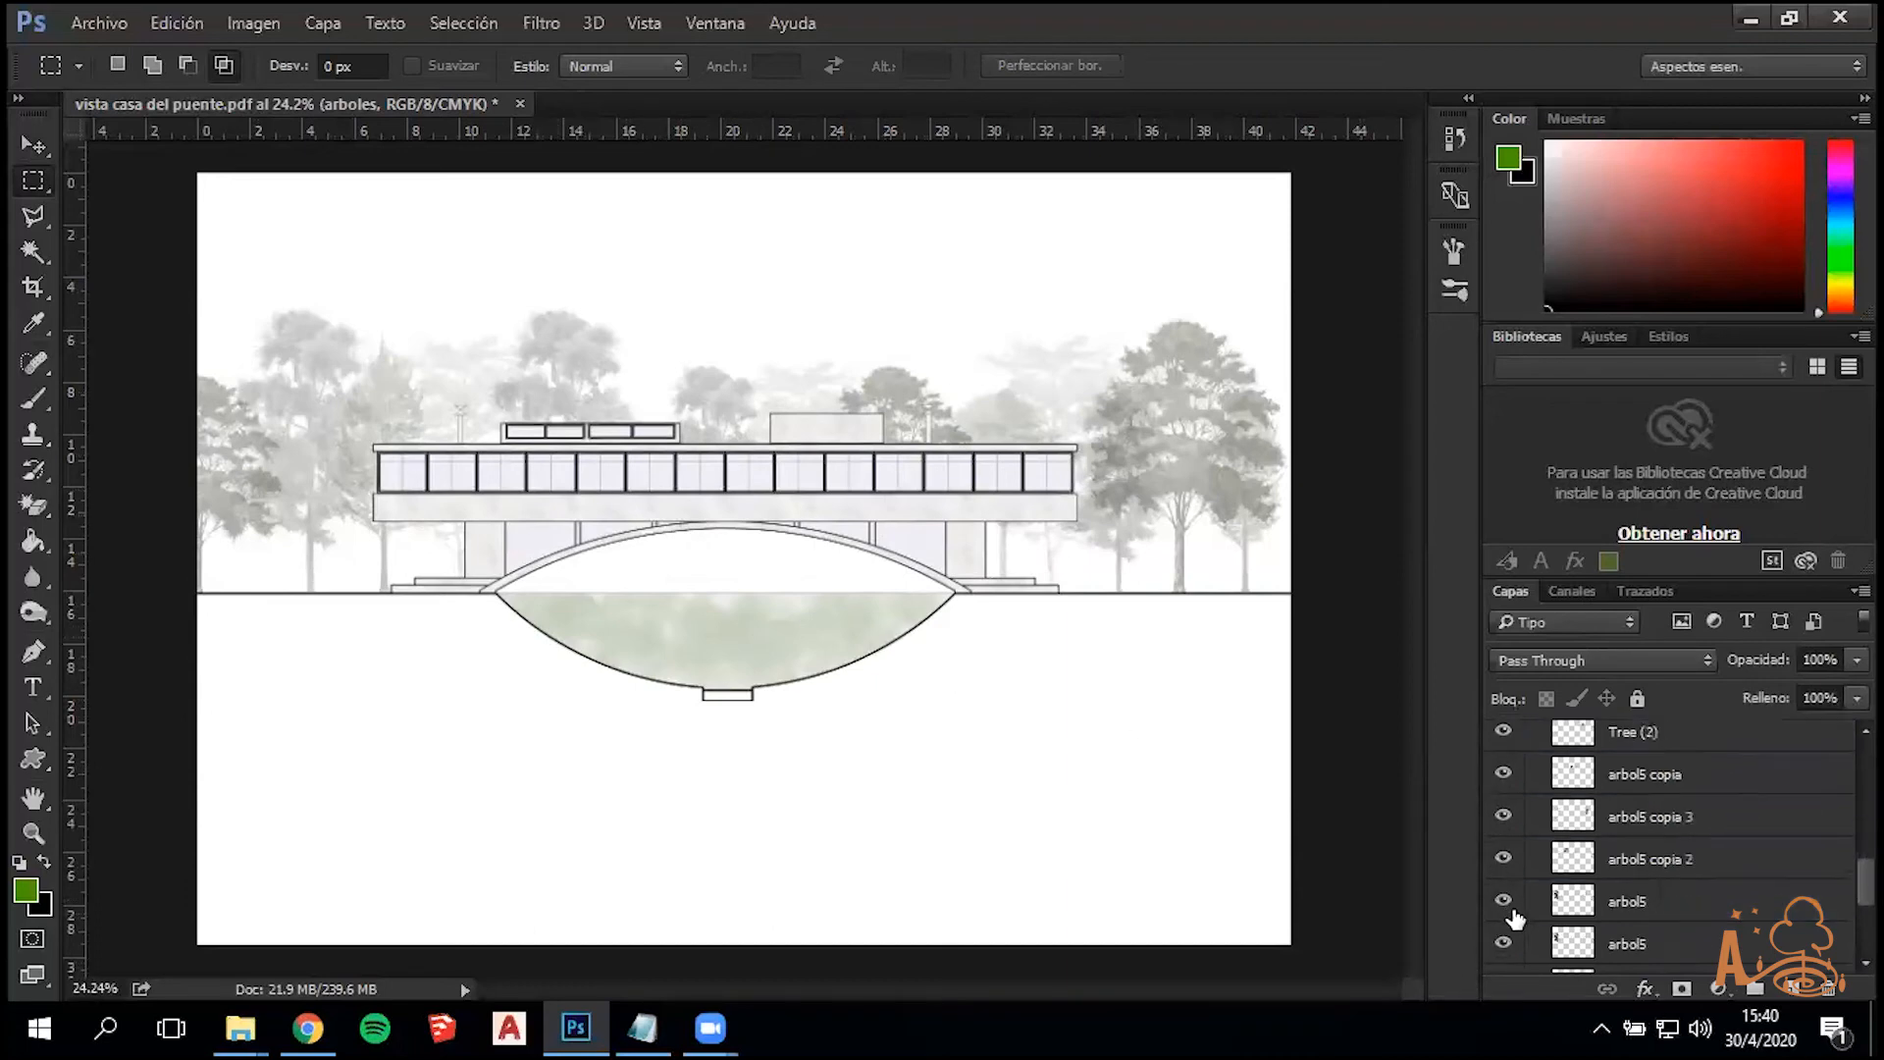
scroll(1511, 912, "down", 3)
left_click(1501, 869)
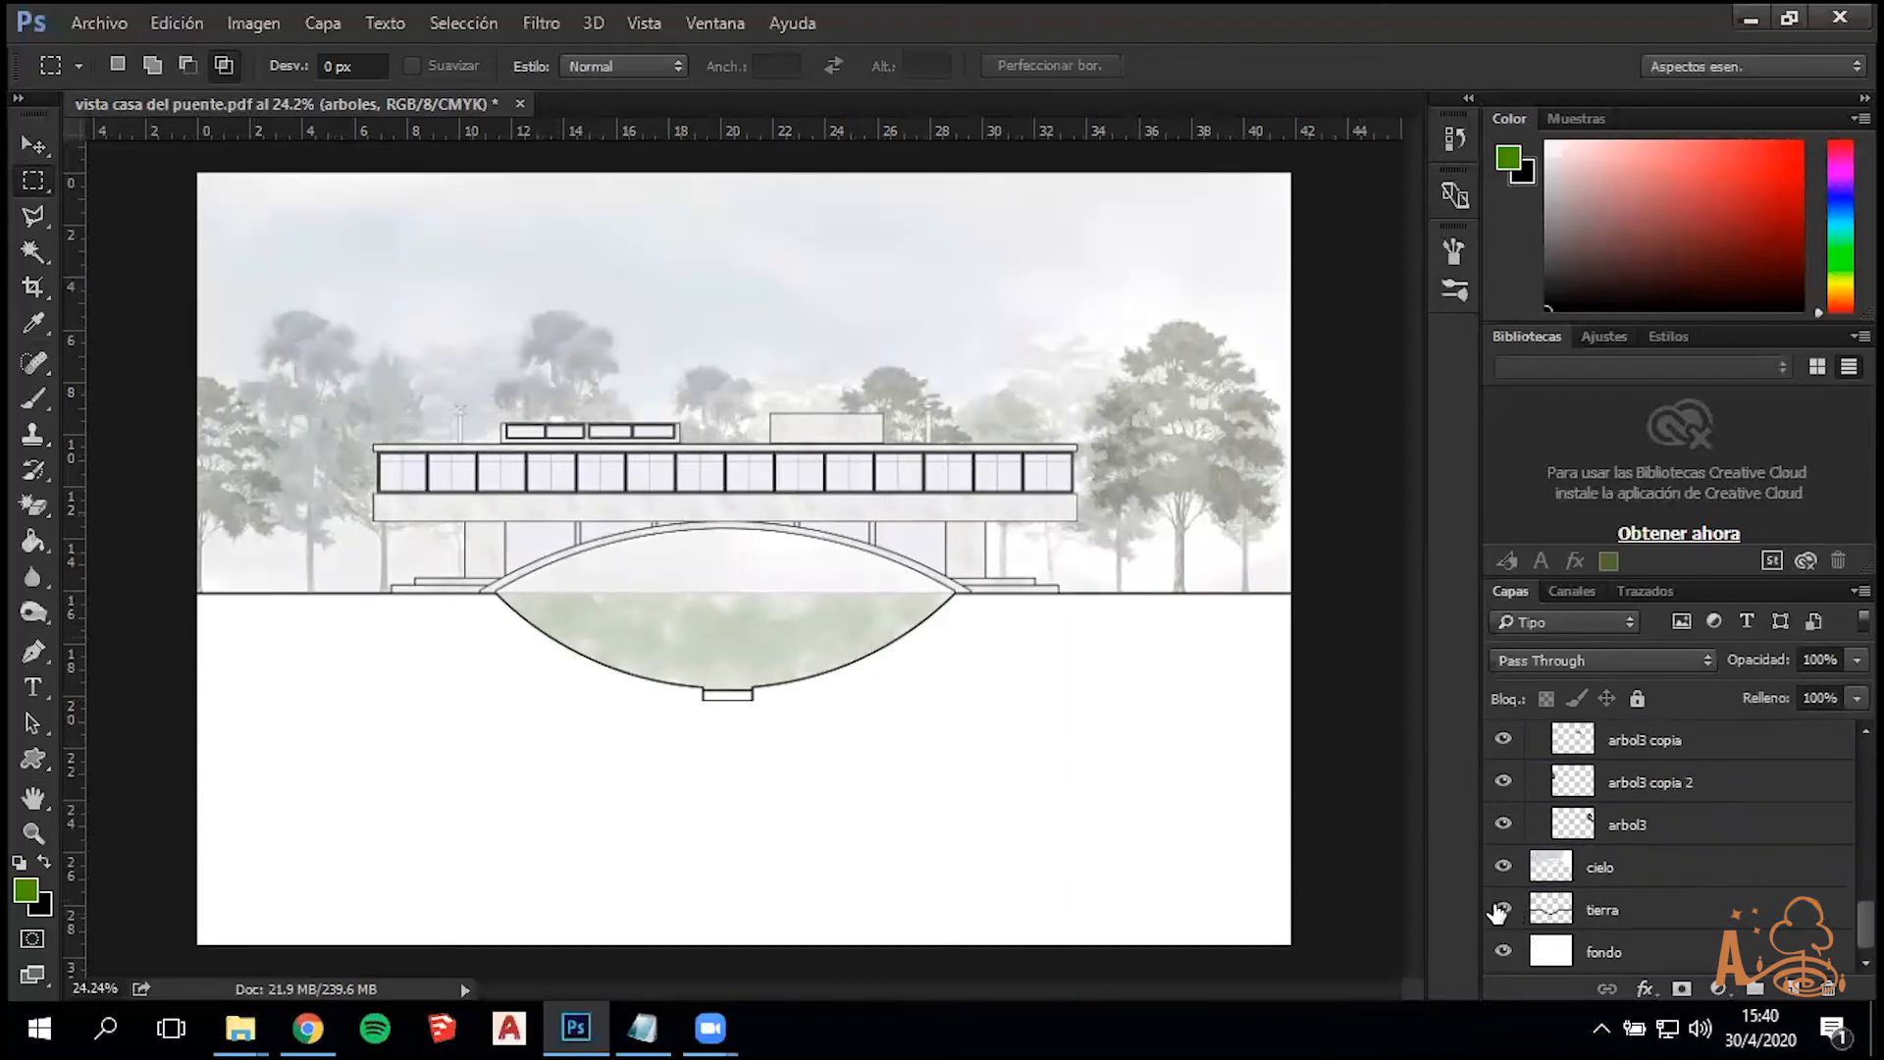
left_click(1502, 909)
scroll(1506, 863, "up", 10)
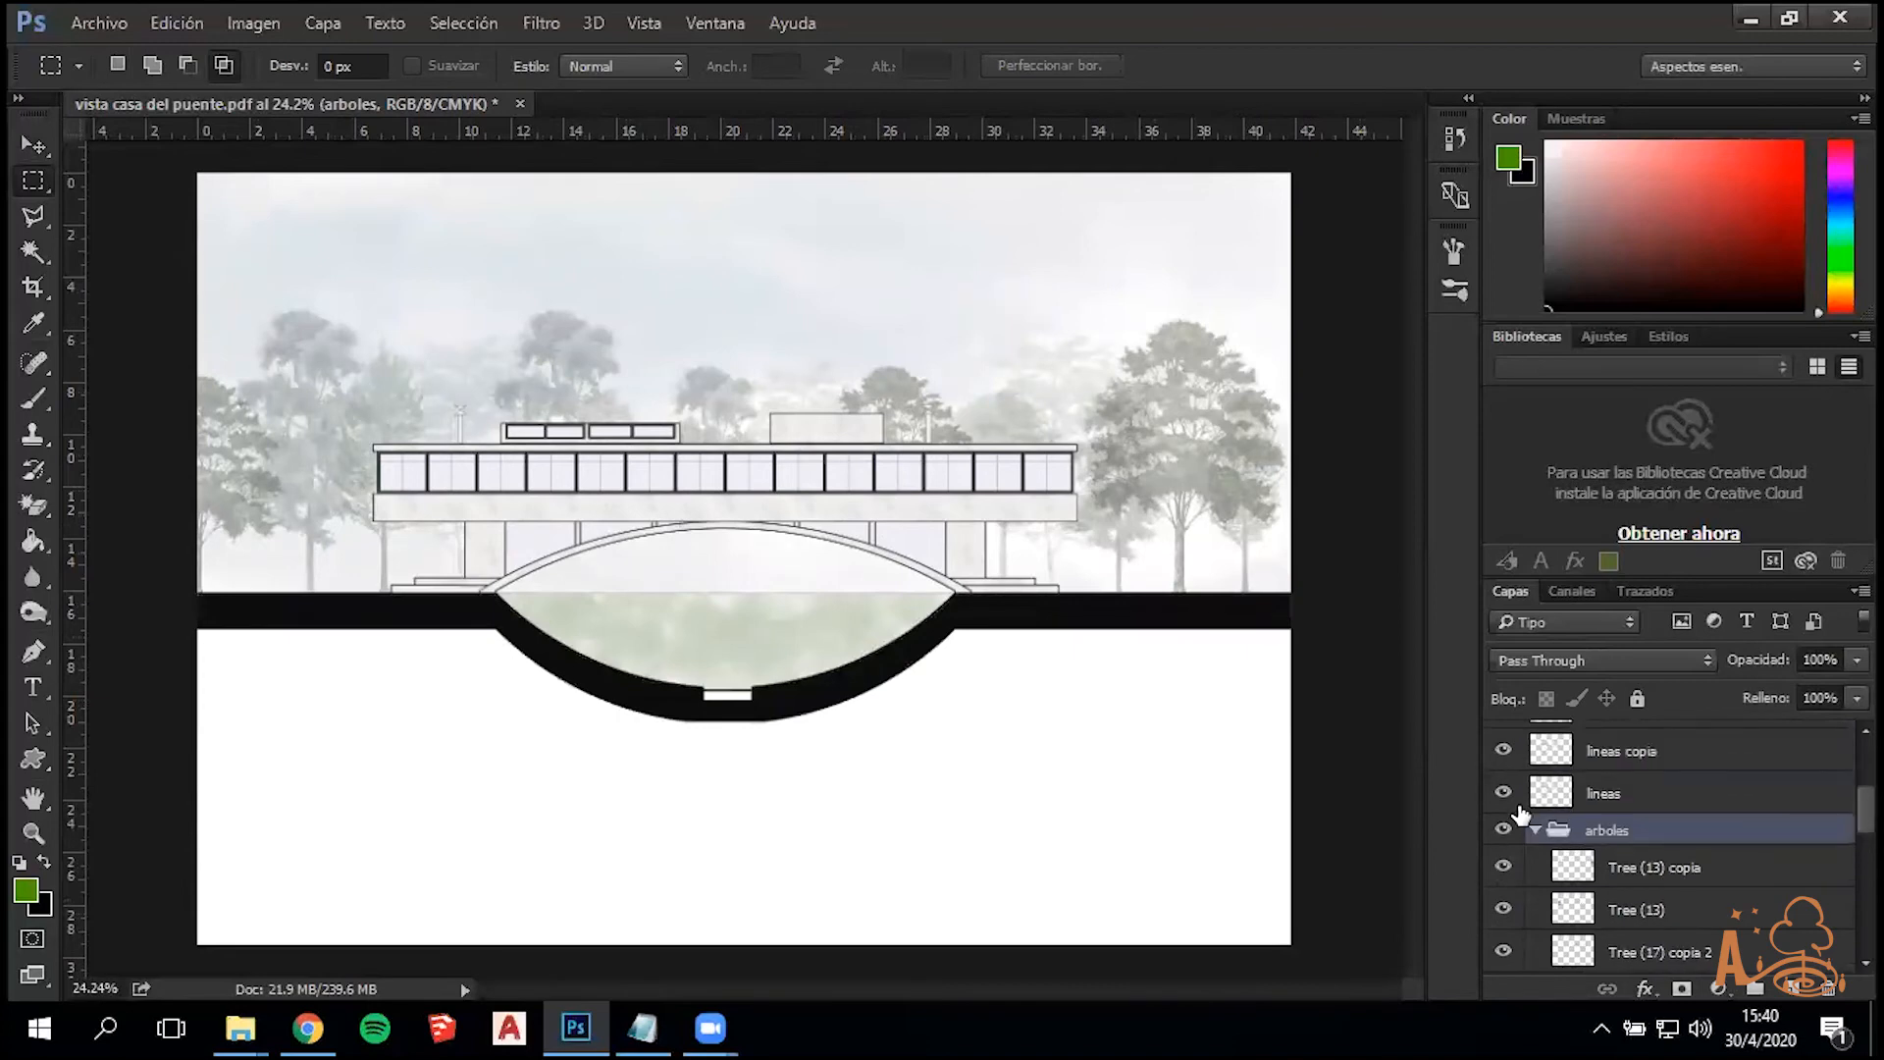
left_click(1534, 830)
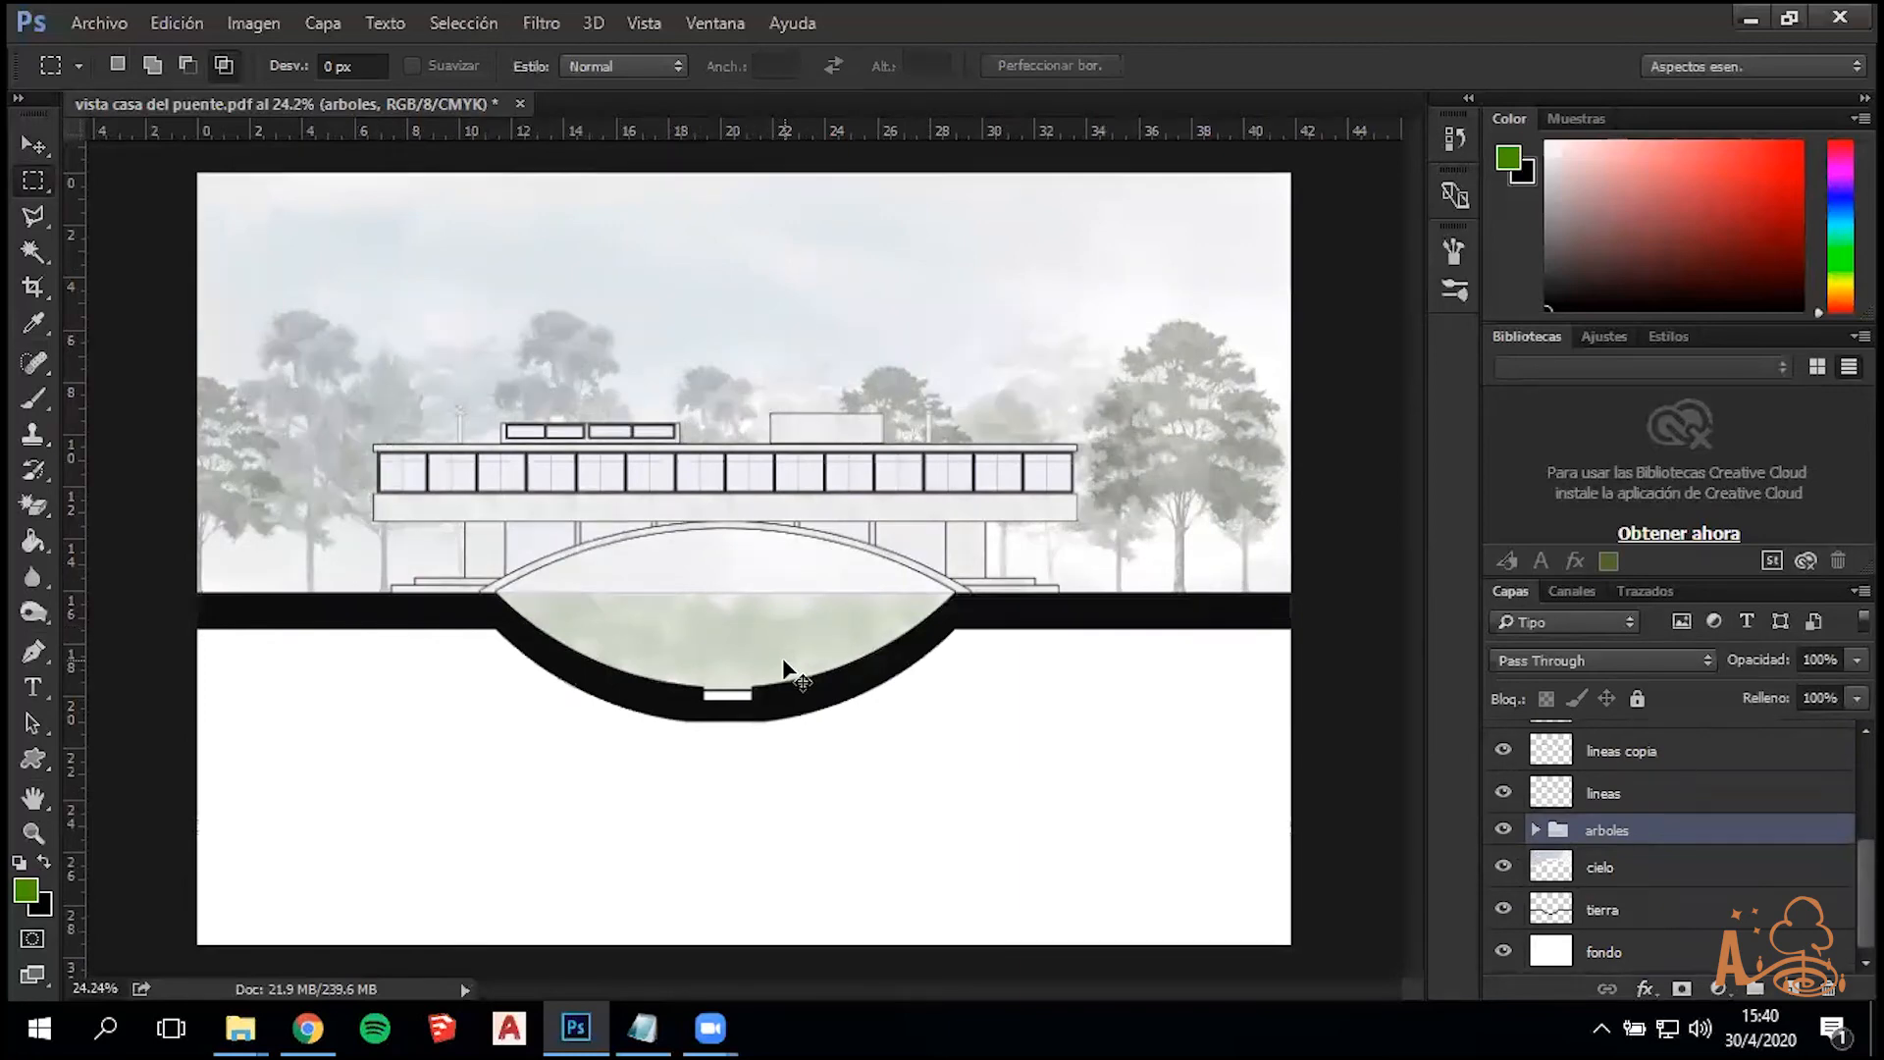
Undo the deselection and the clearing of the building area from the individual tree layers
key("ctrl+alt+z")
key("ctrl+alt+z")
key("ctrl+alt+z")
key("ctrl+alt+z")
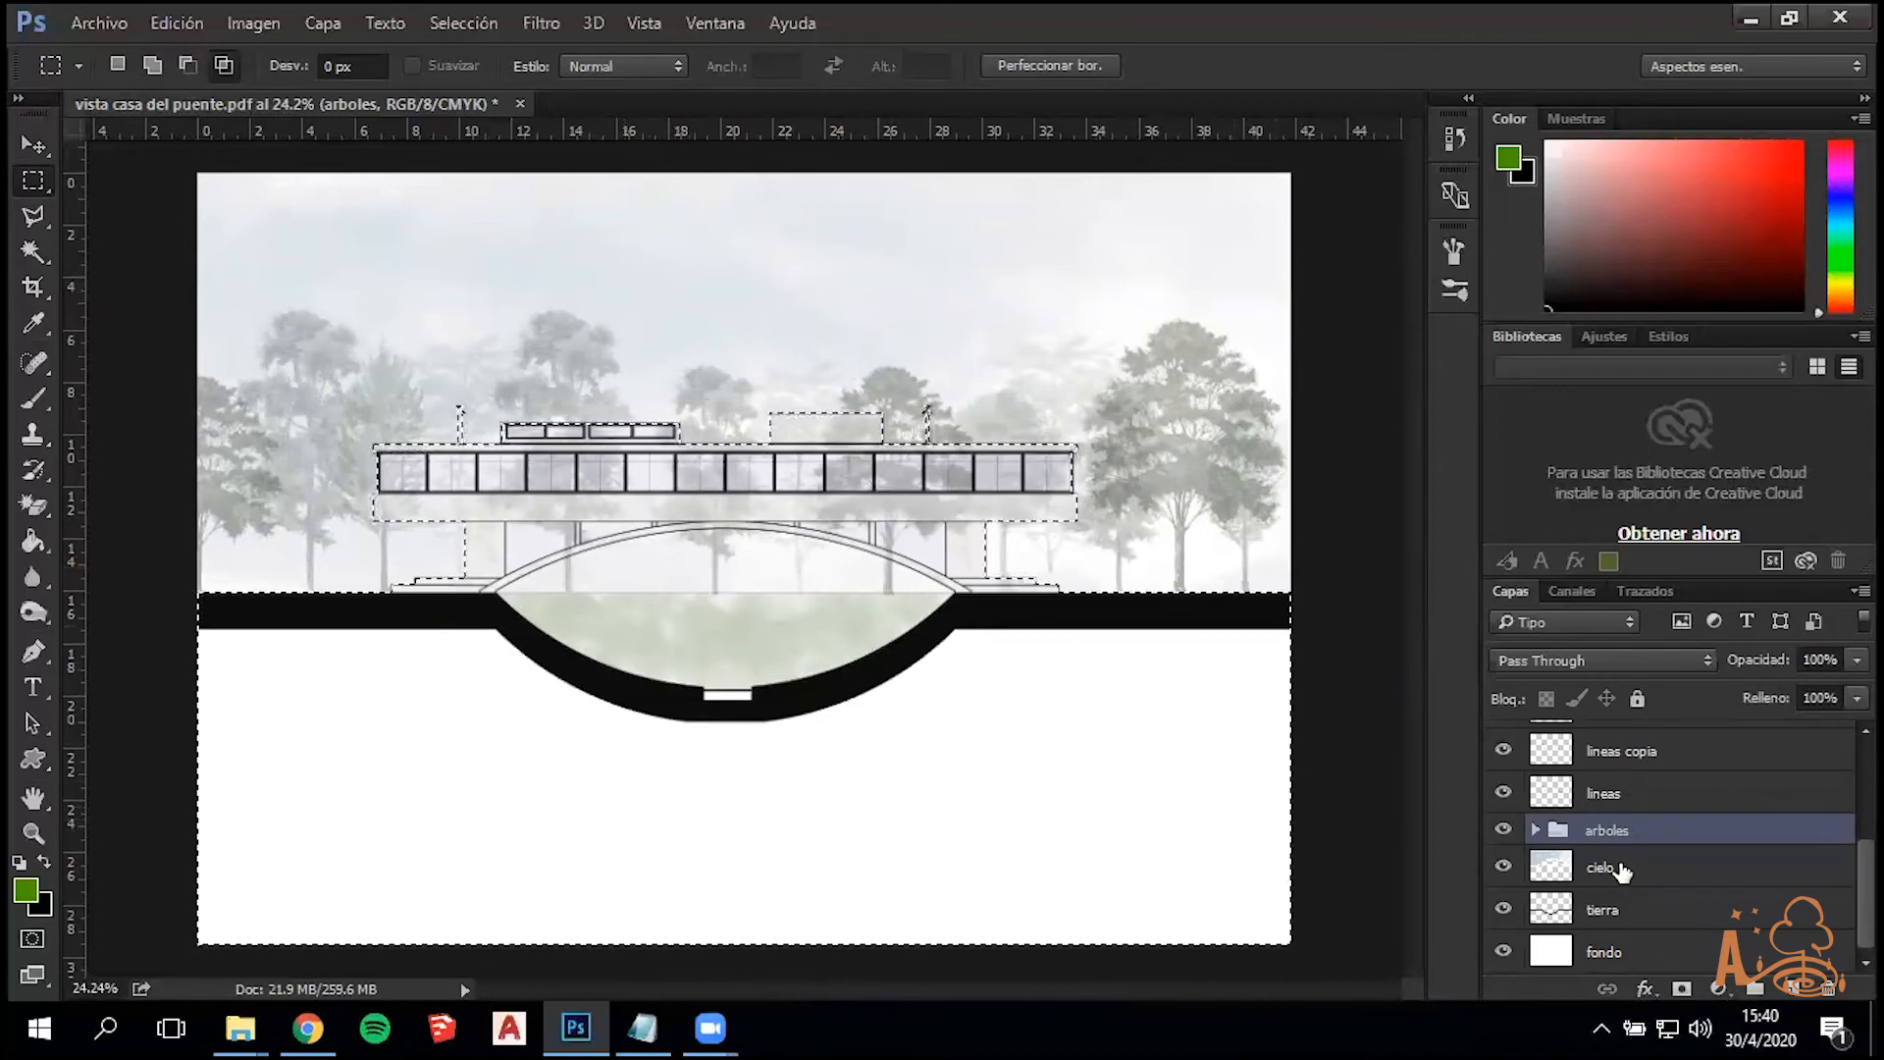
Subtract the open area beneath the bridge arch from the selection, using the Magic Wand on the lineas layer
left_click(1653, 797)
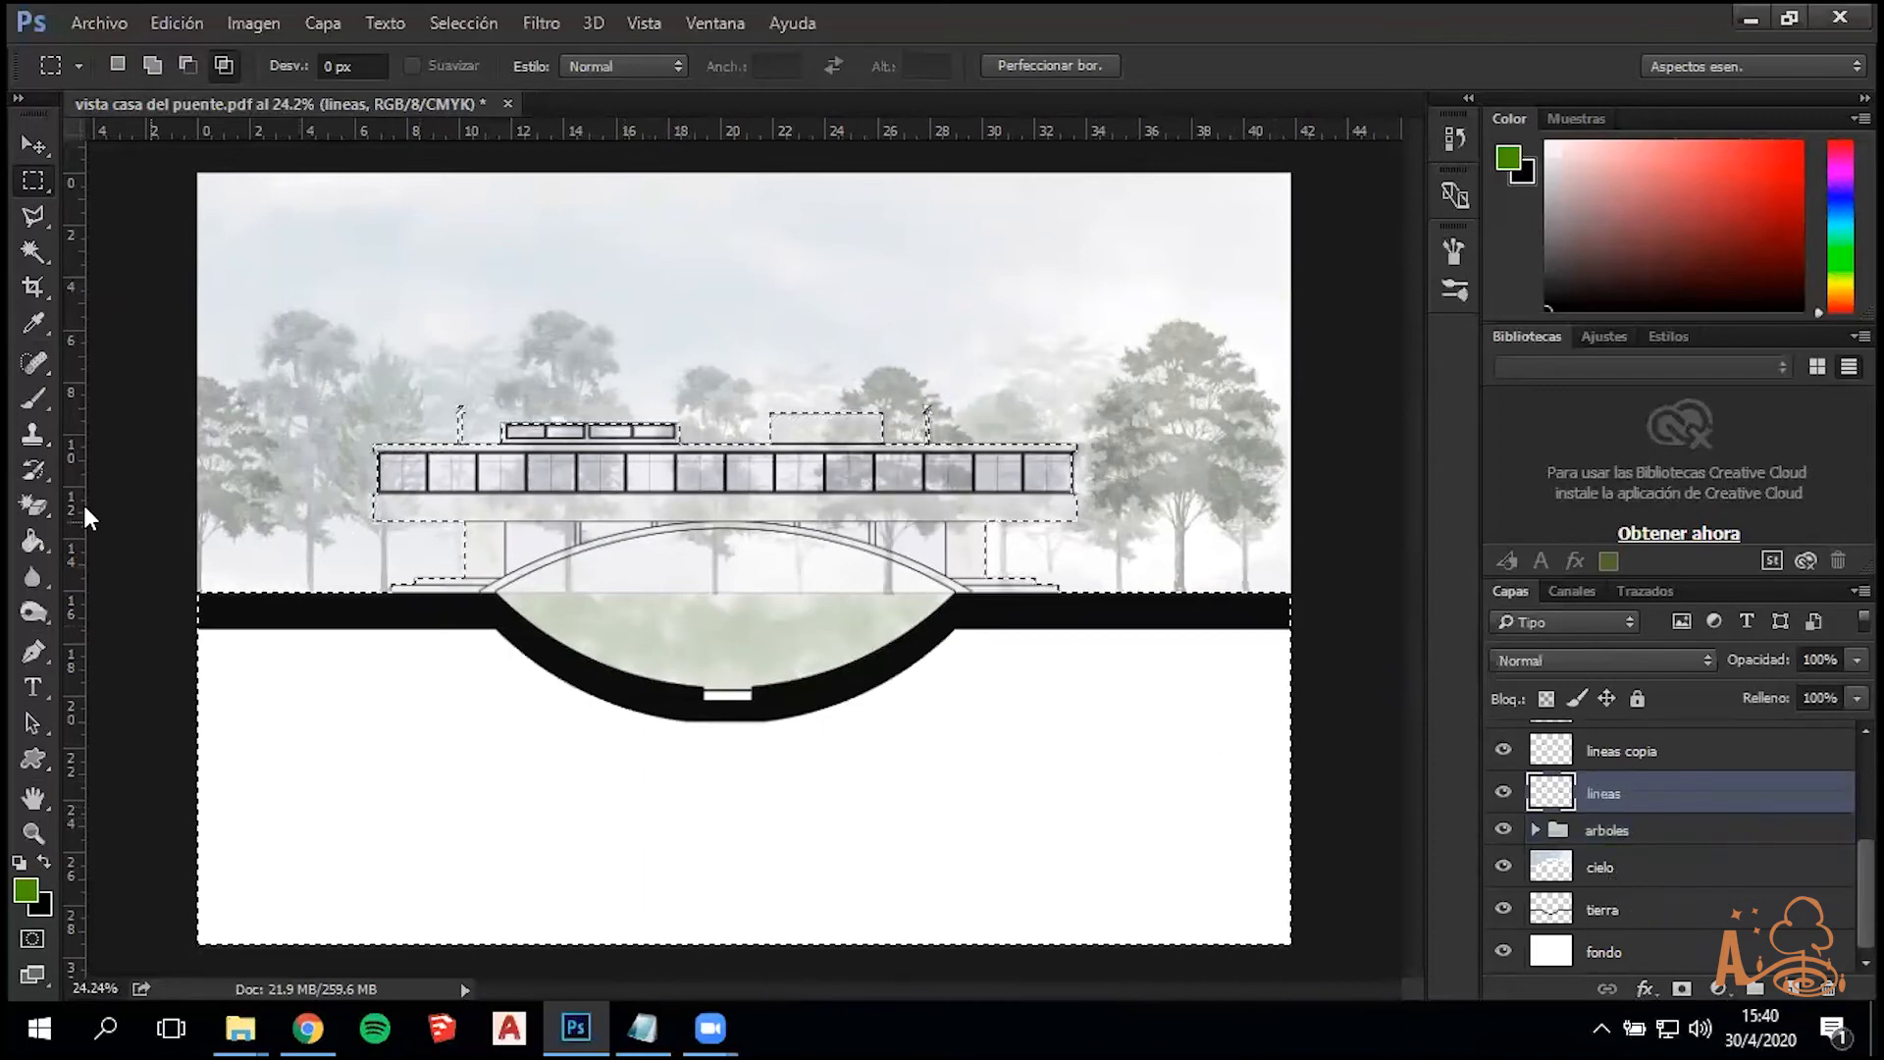
left_click(32, 253)
key("alt")
key("alt")
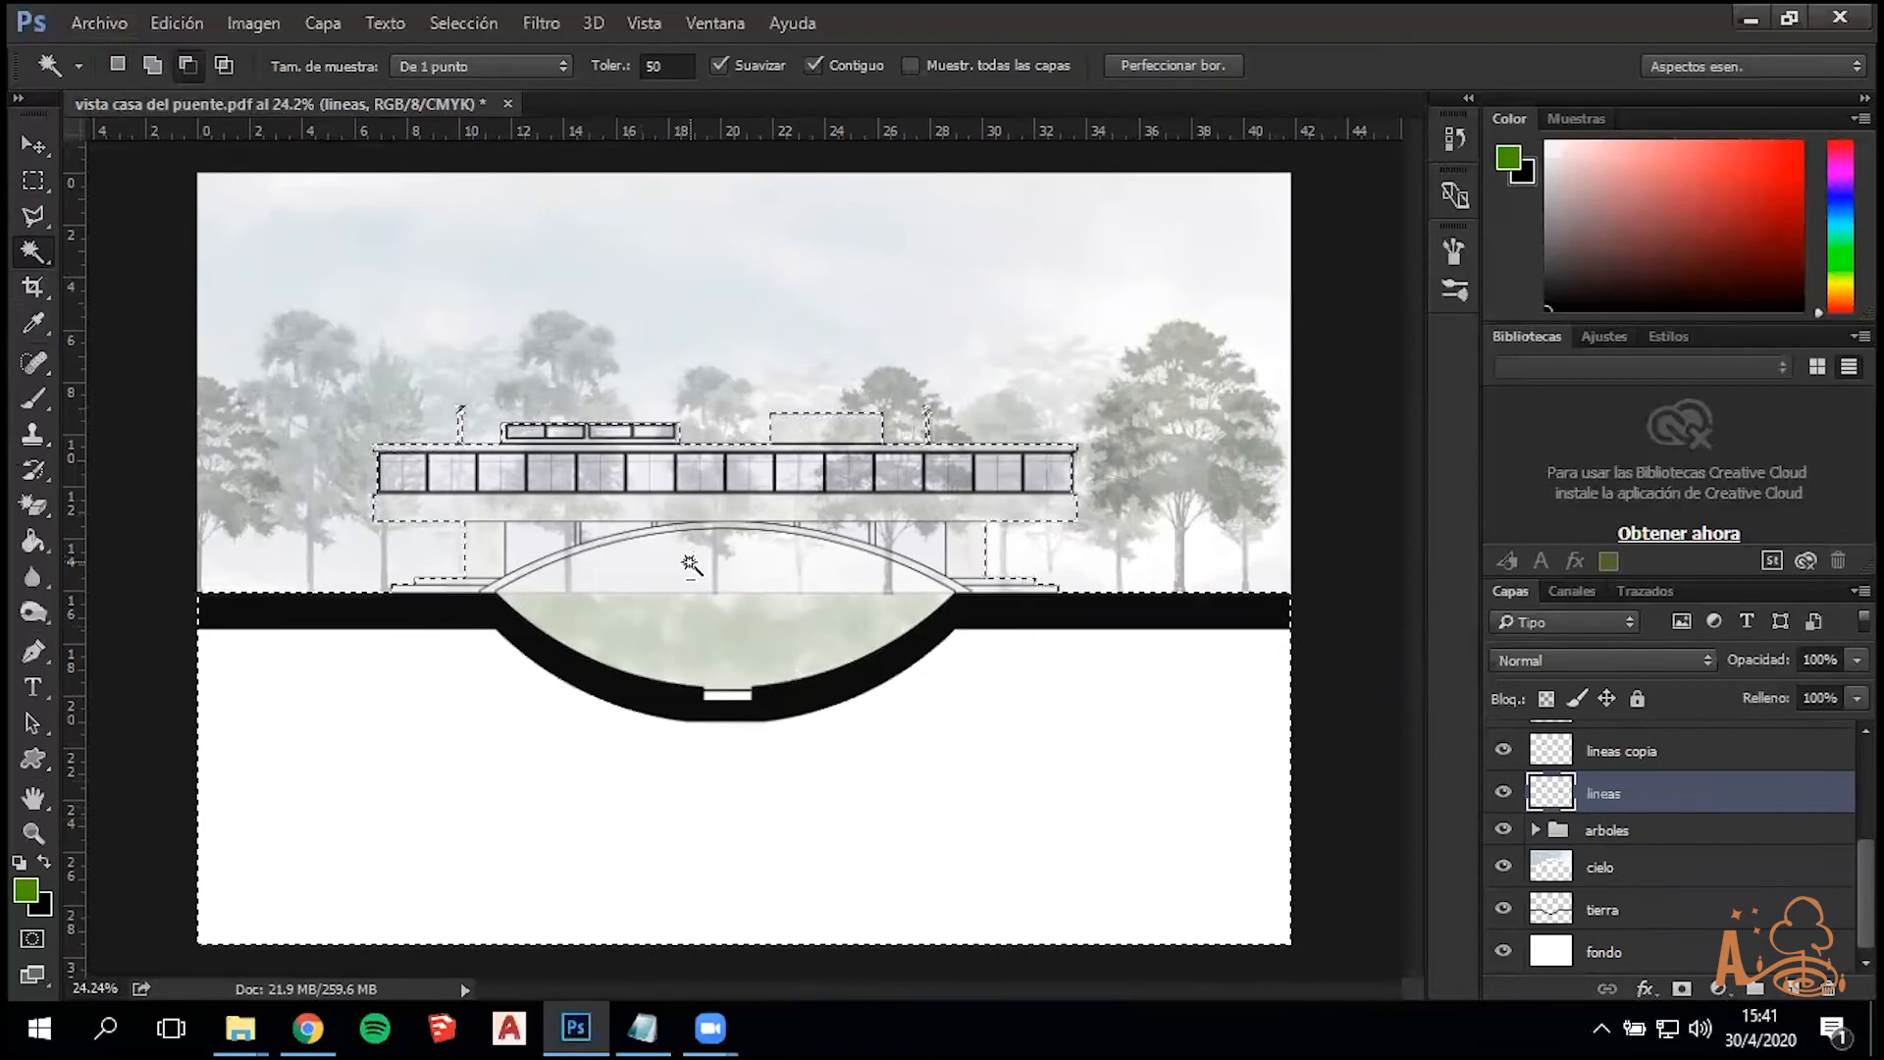
left_click(692, 566, "alt")
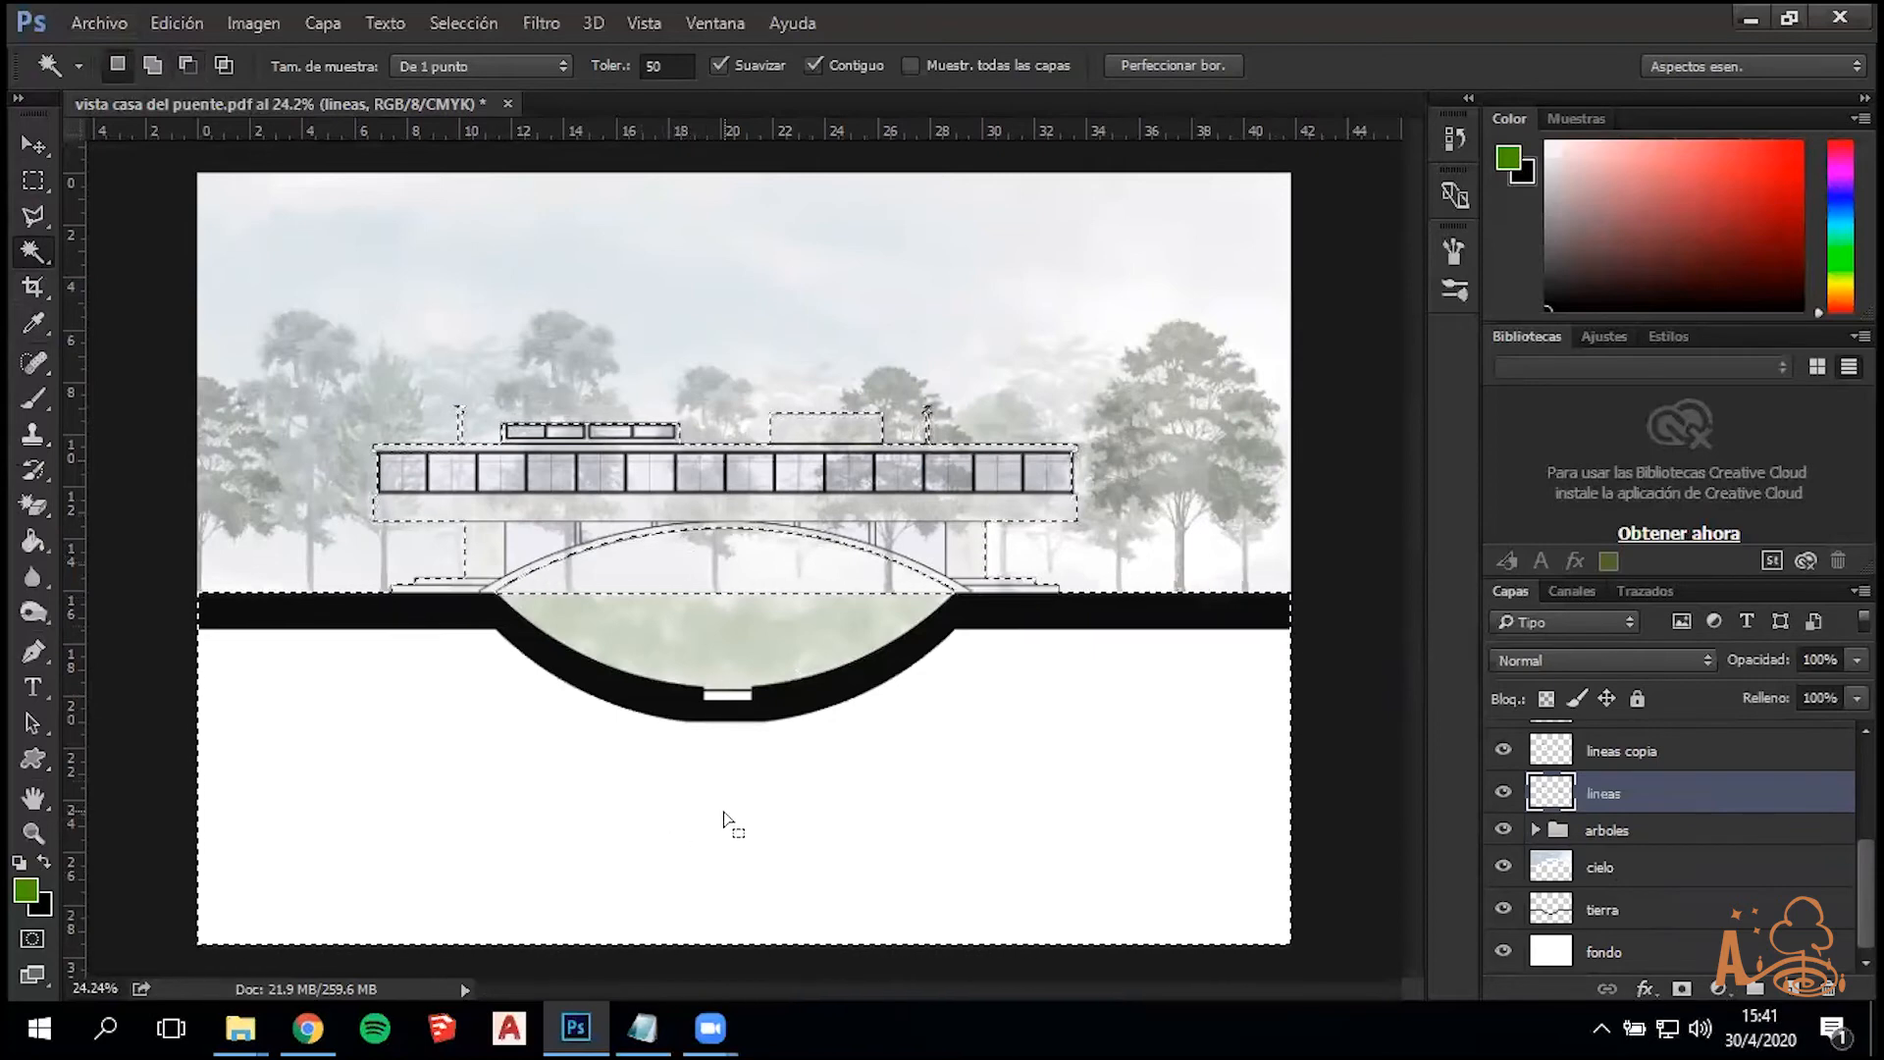
Clear the selected building area from the Tree (13), Tree (17) and Tree (2) layers and their copies in the arboles group
left_click(1536, 830)
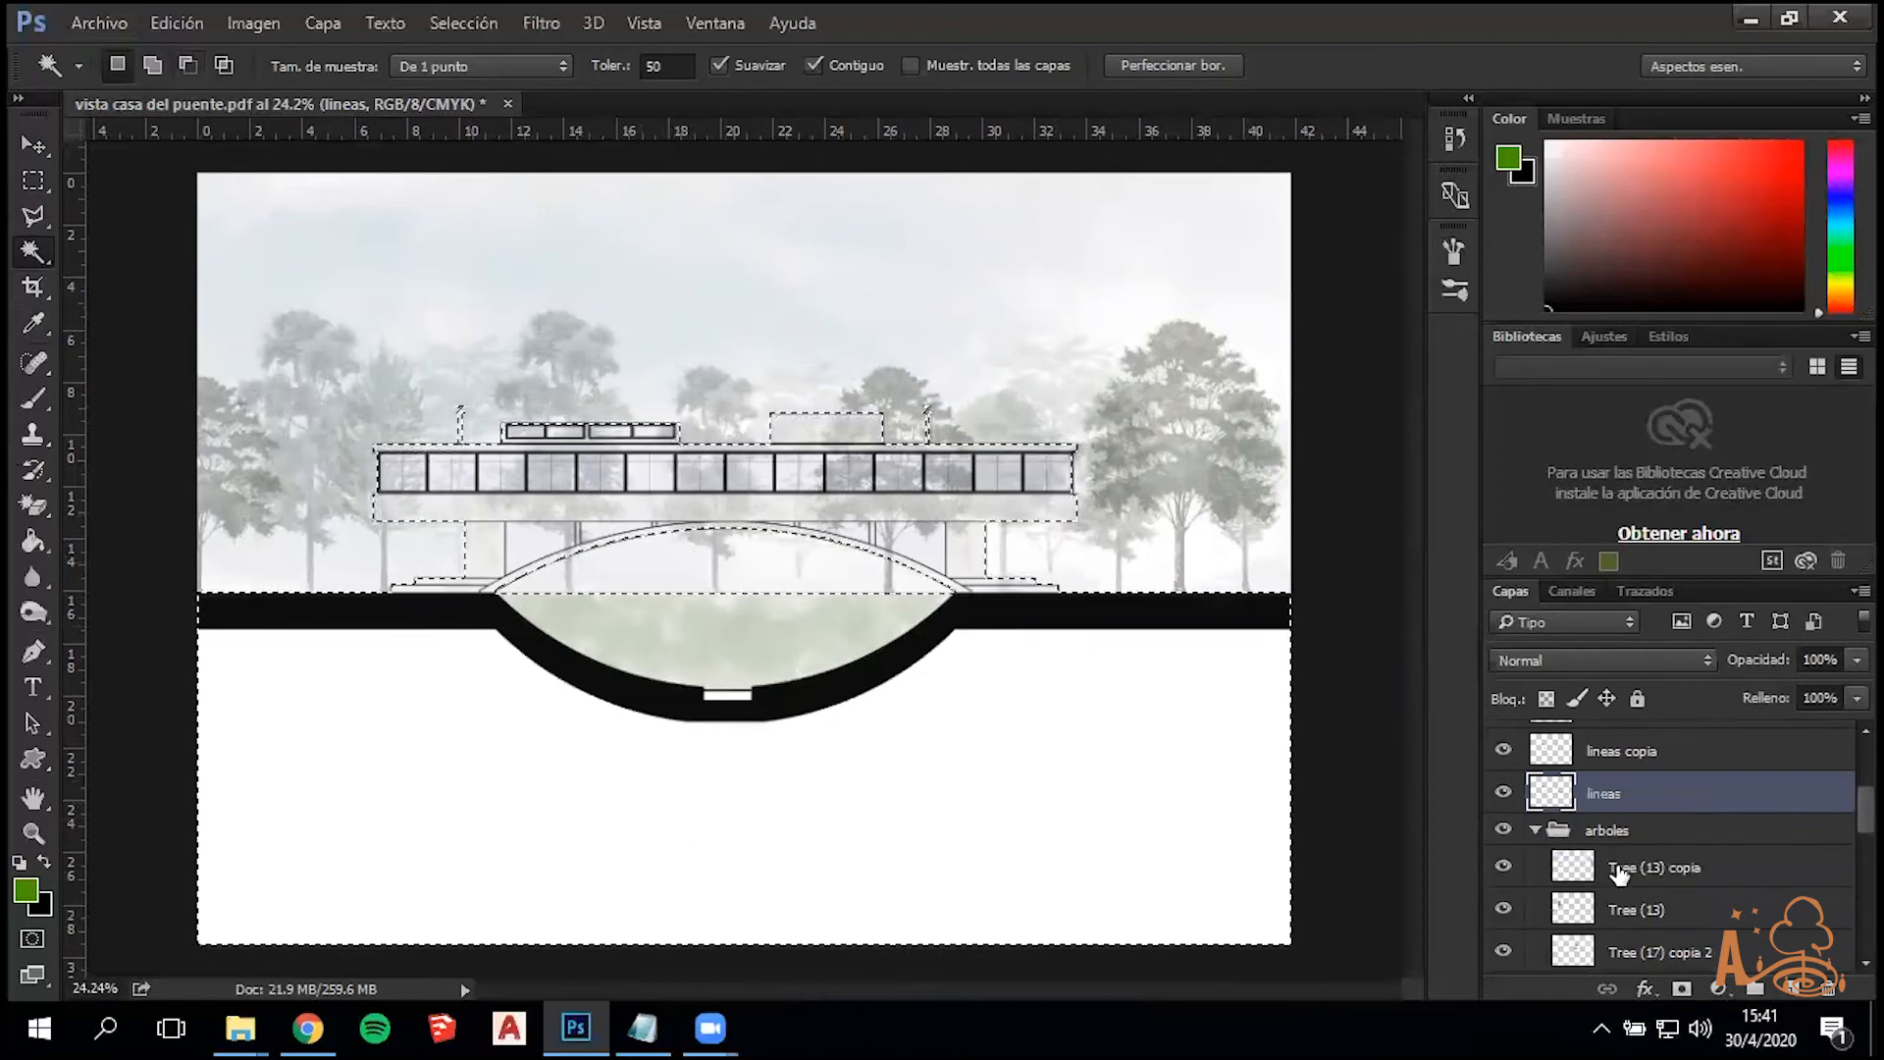
left_click(1618, 871)
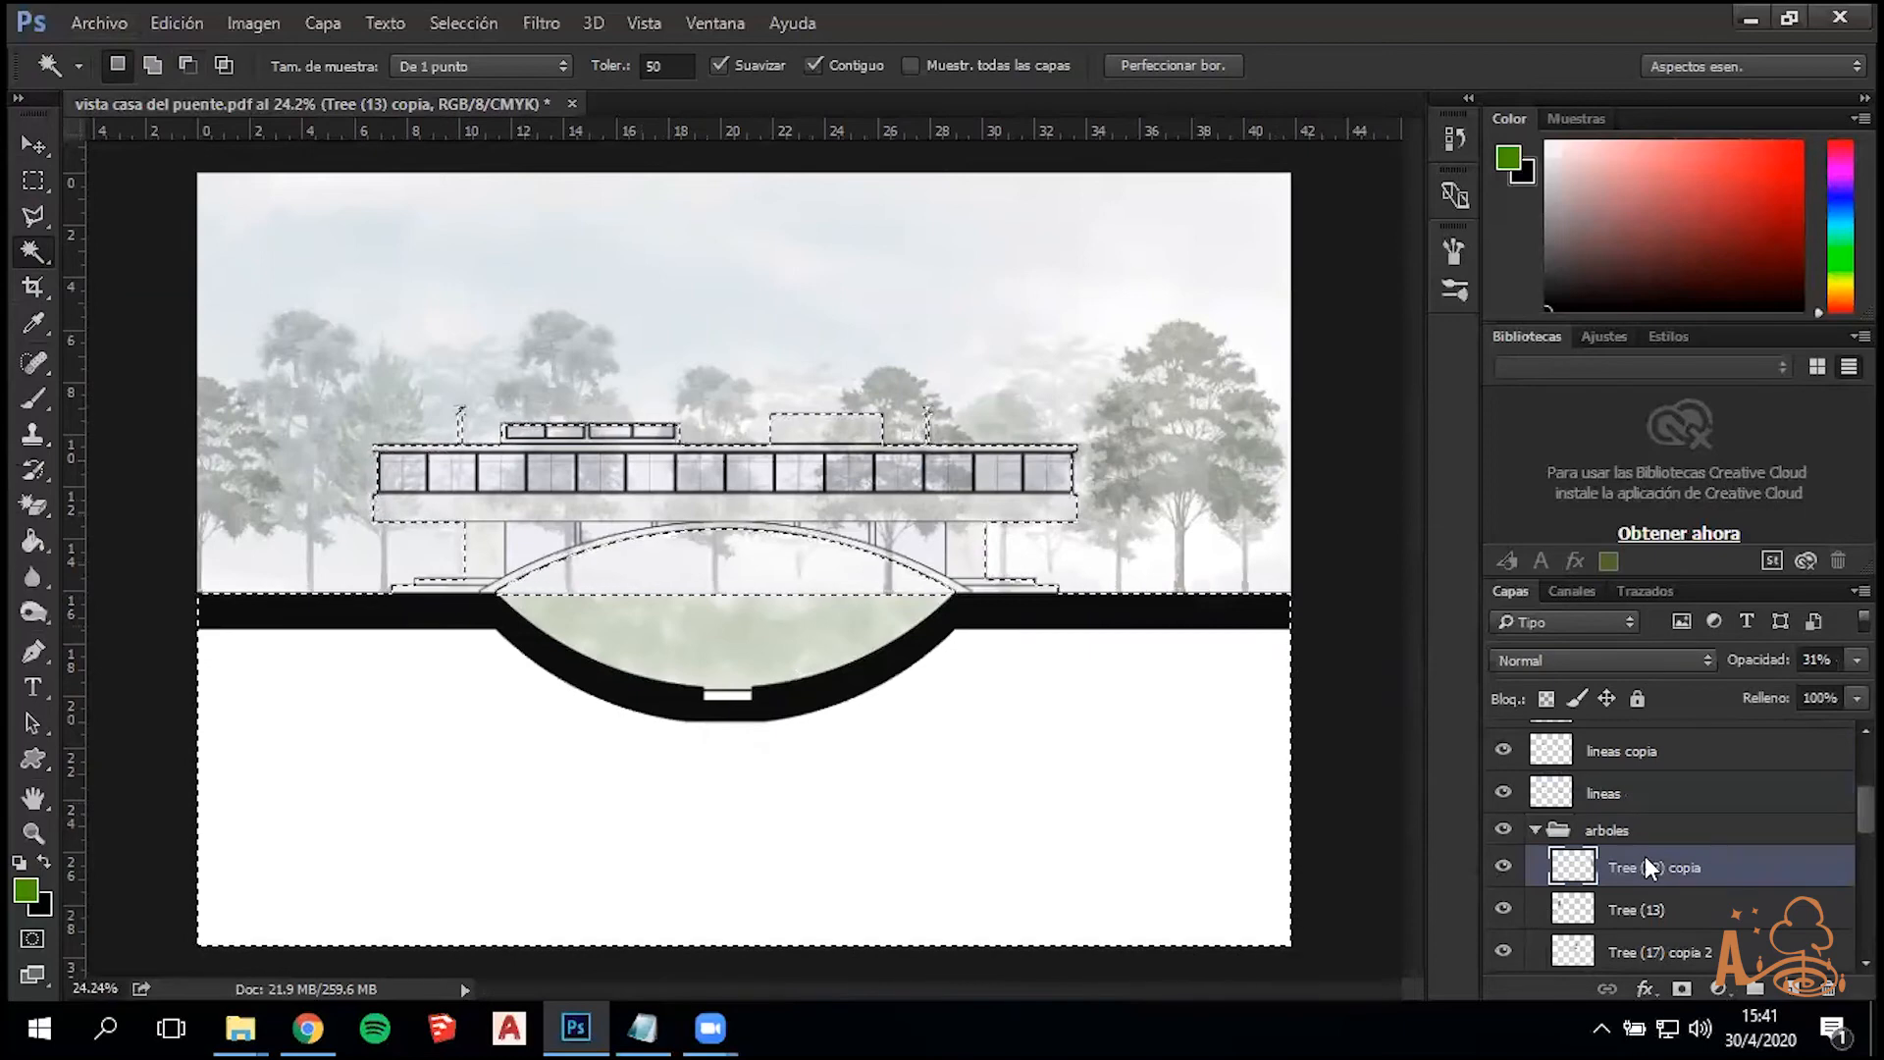
left_click(1673, 921)
left_click(1695, 954)
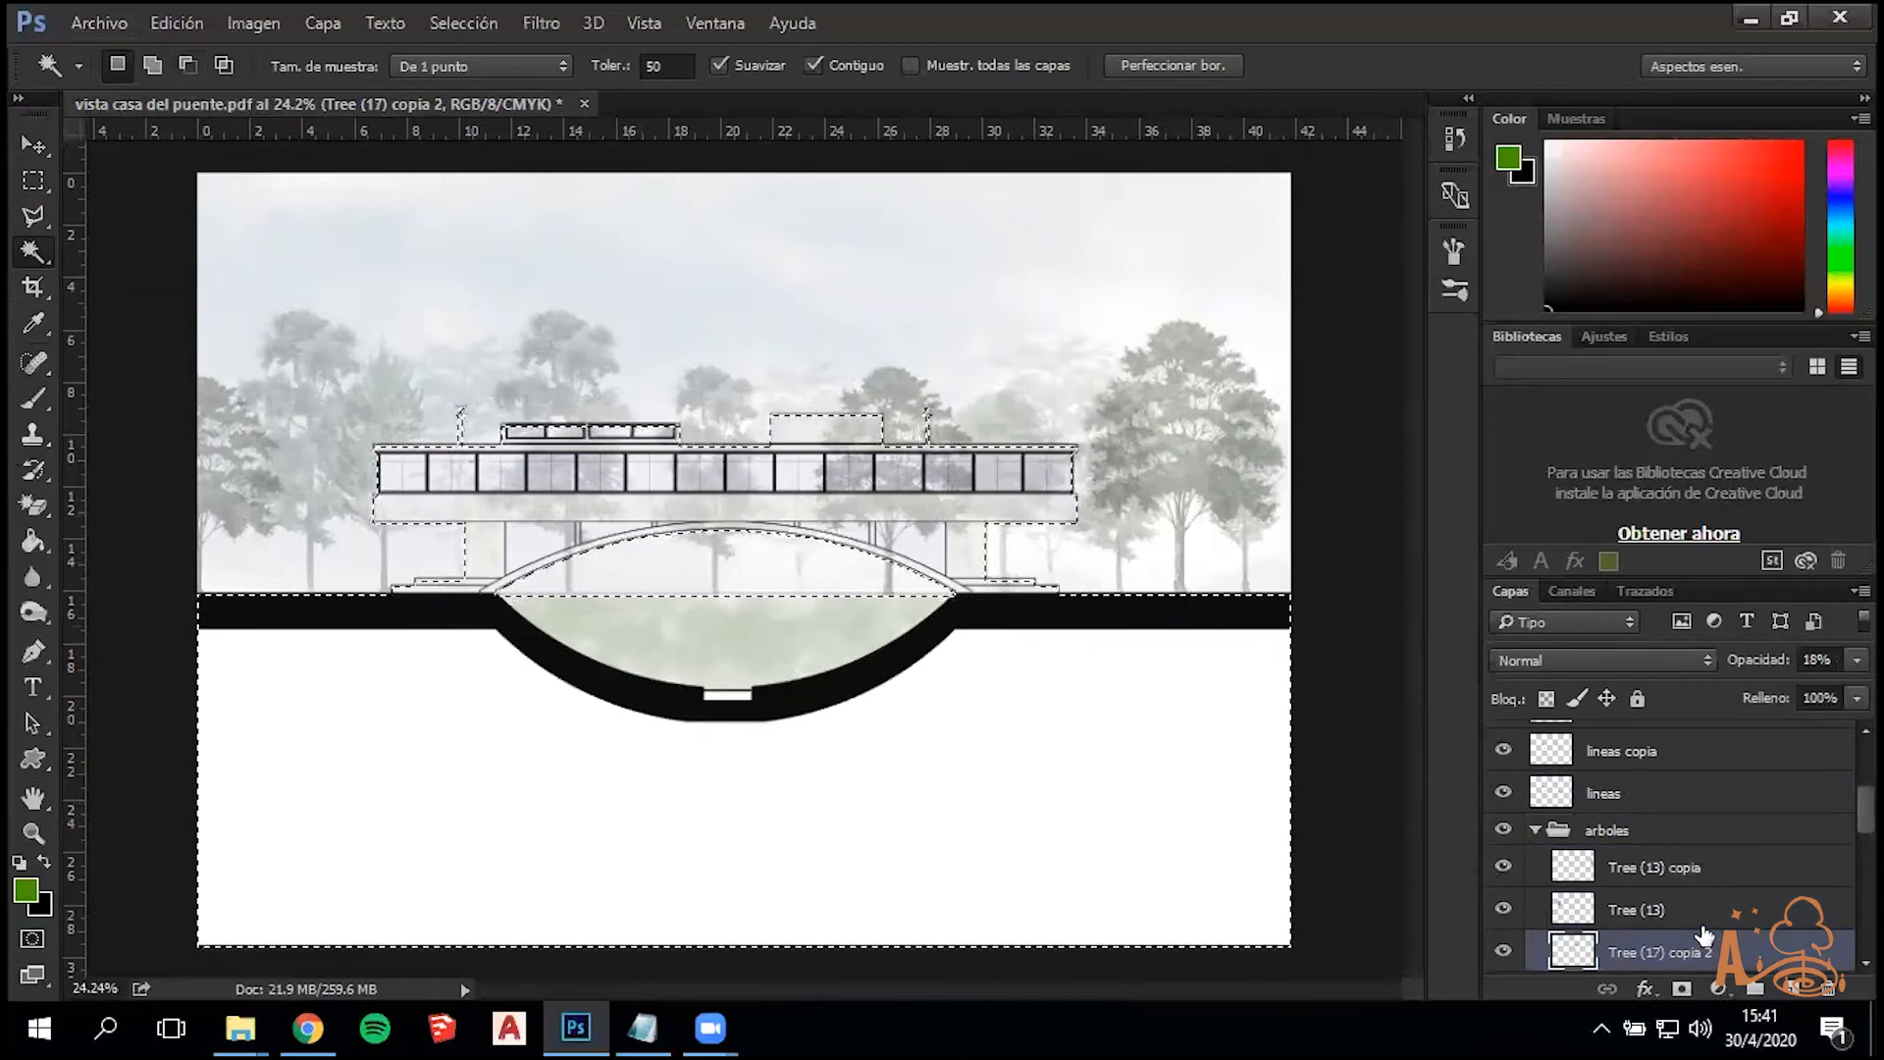
scroll(1703, 913, "down", 3)
left_click(1708, 867)
left_click(1700, 913)
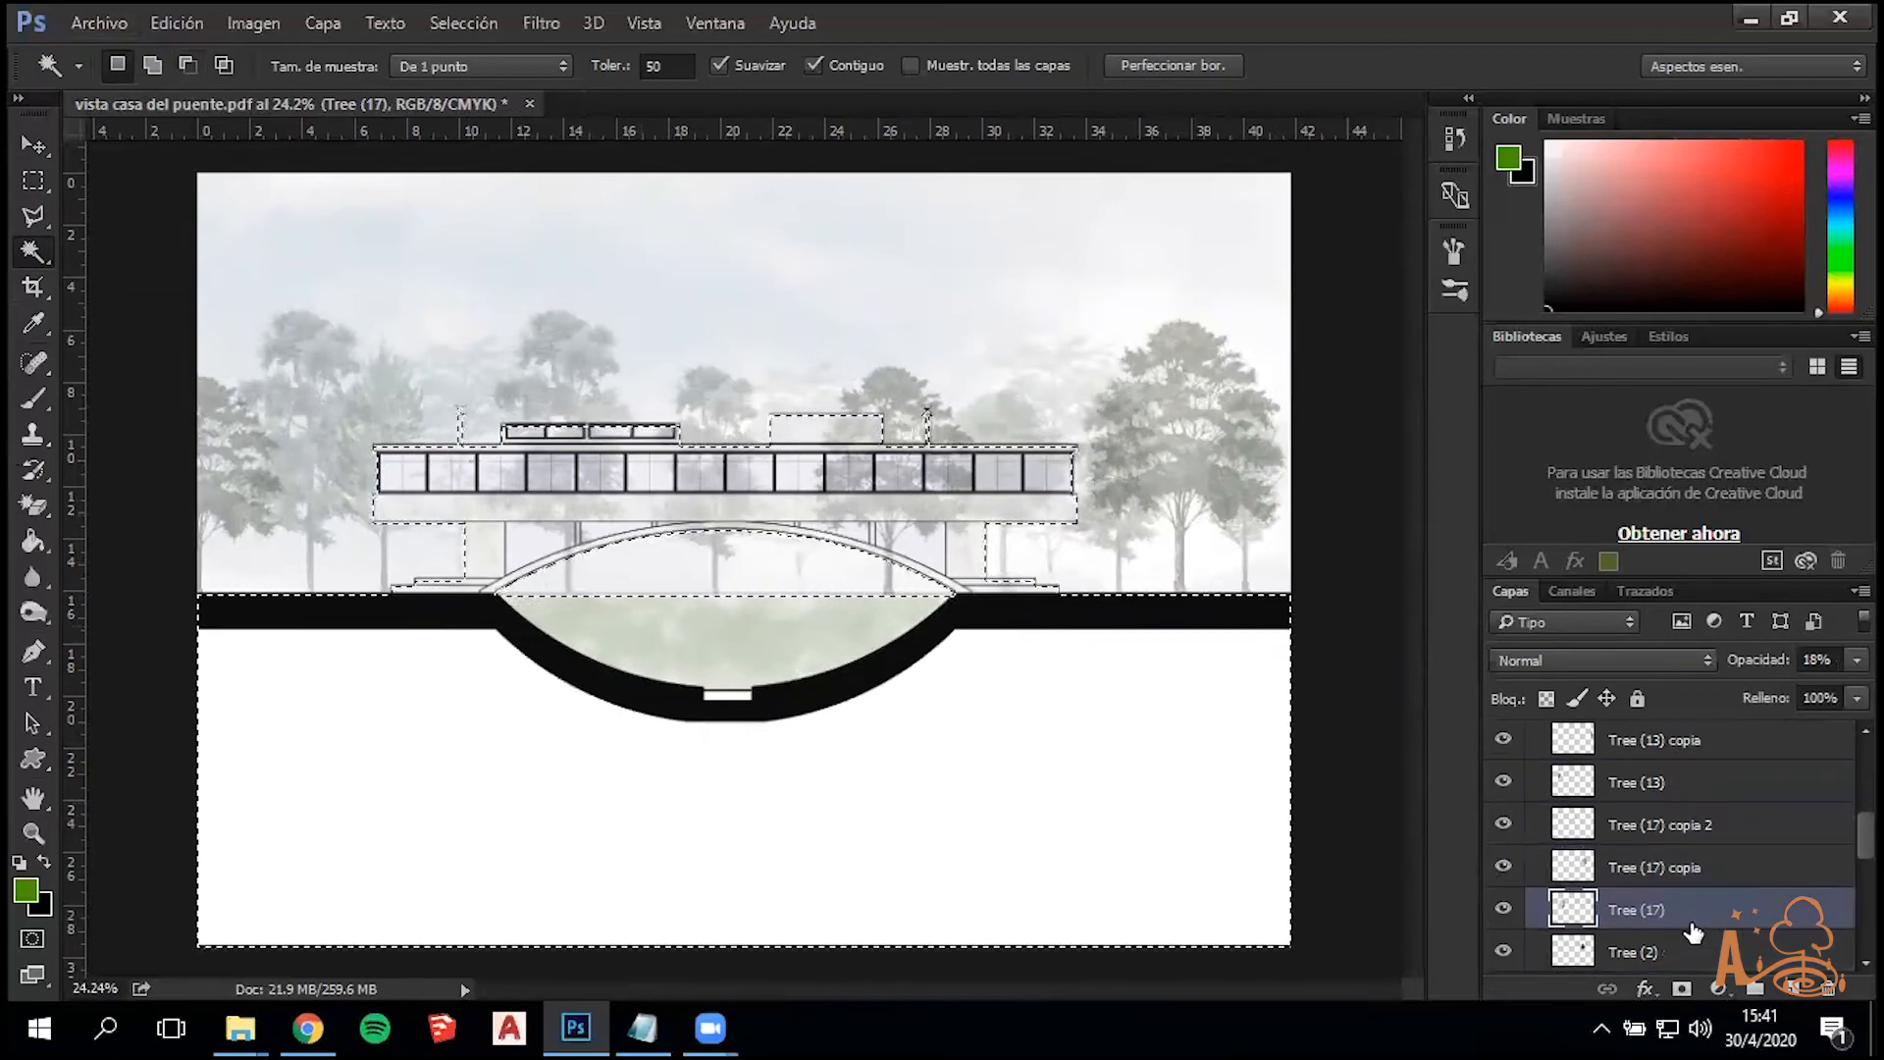
left_click(1682, 951)
Clear the selected building area from the arbol5 layer and its three copies
left_click(1674, 902)
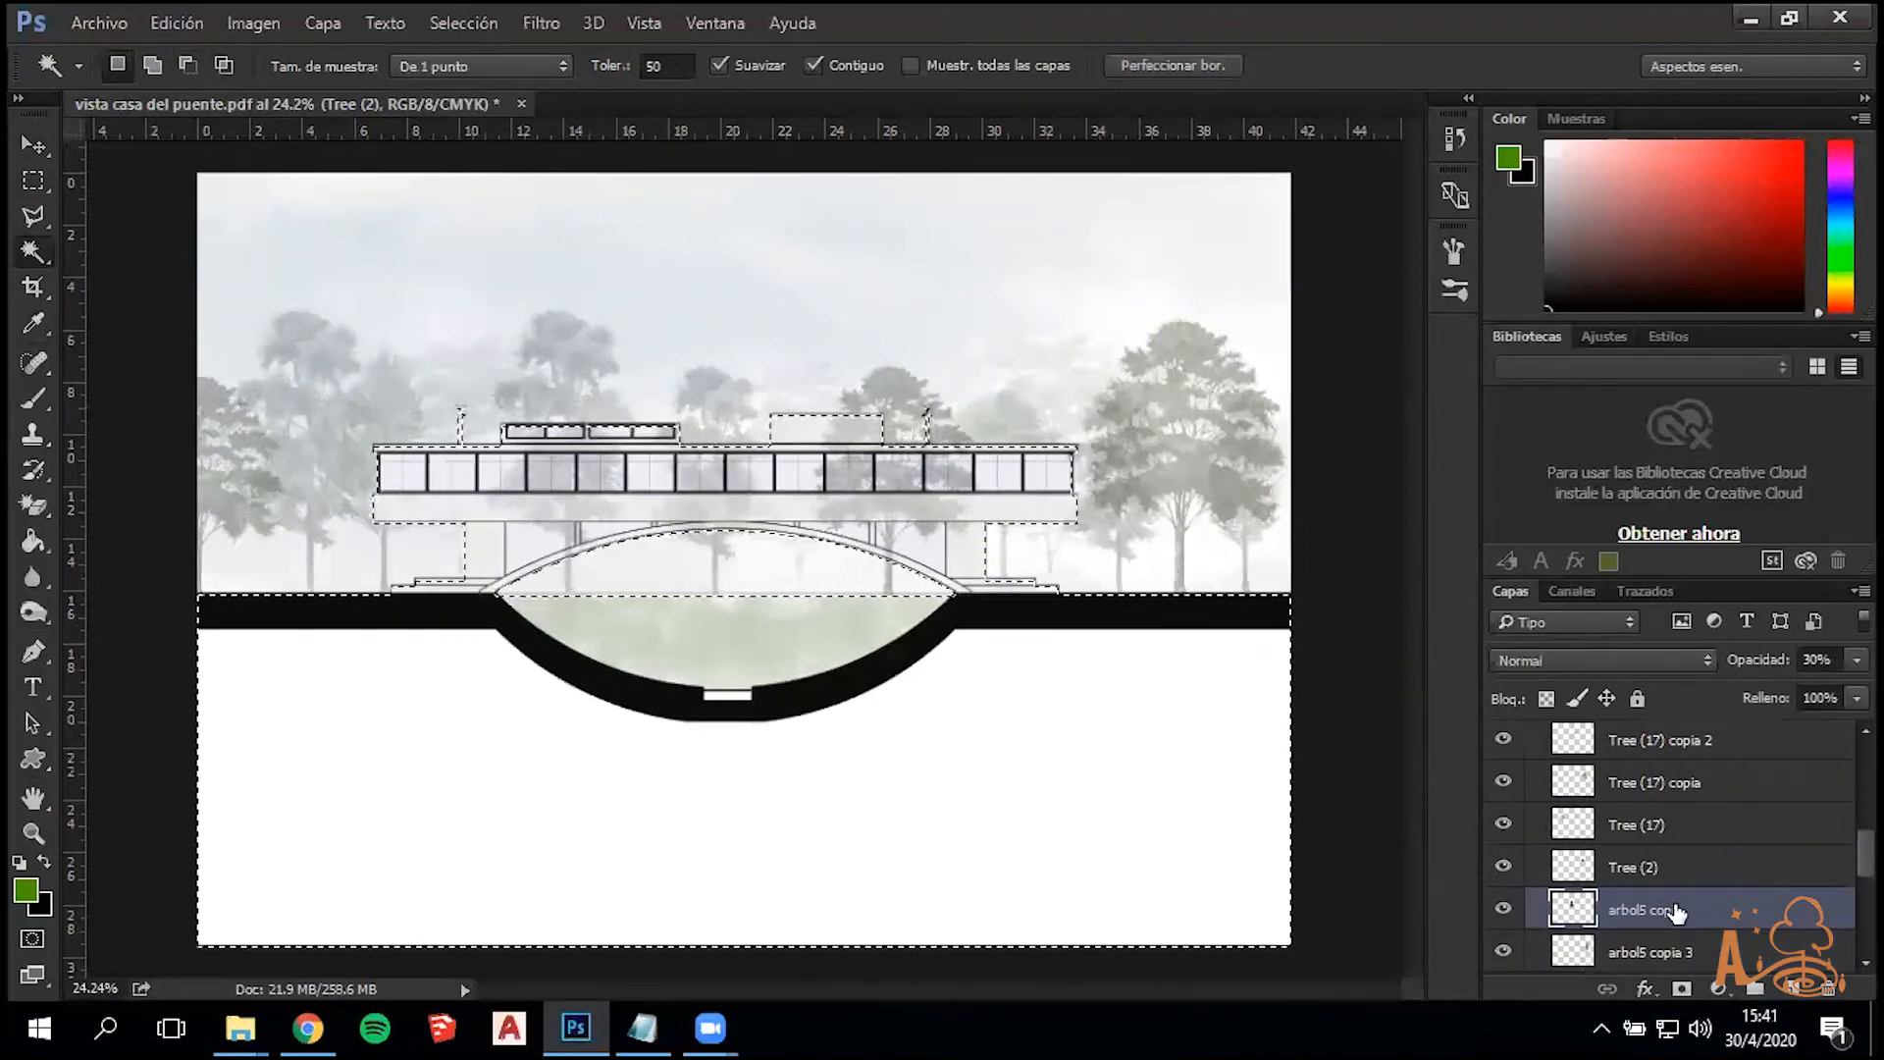
scroll(1674, 903, "down", 2)
left_click(1679, 881)
left_click(1682, 903)
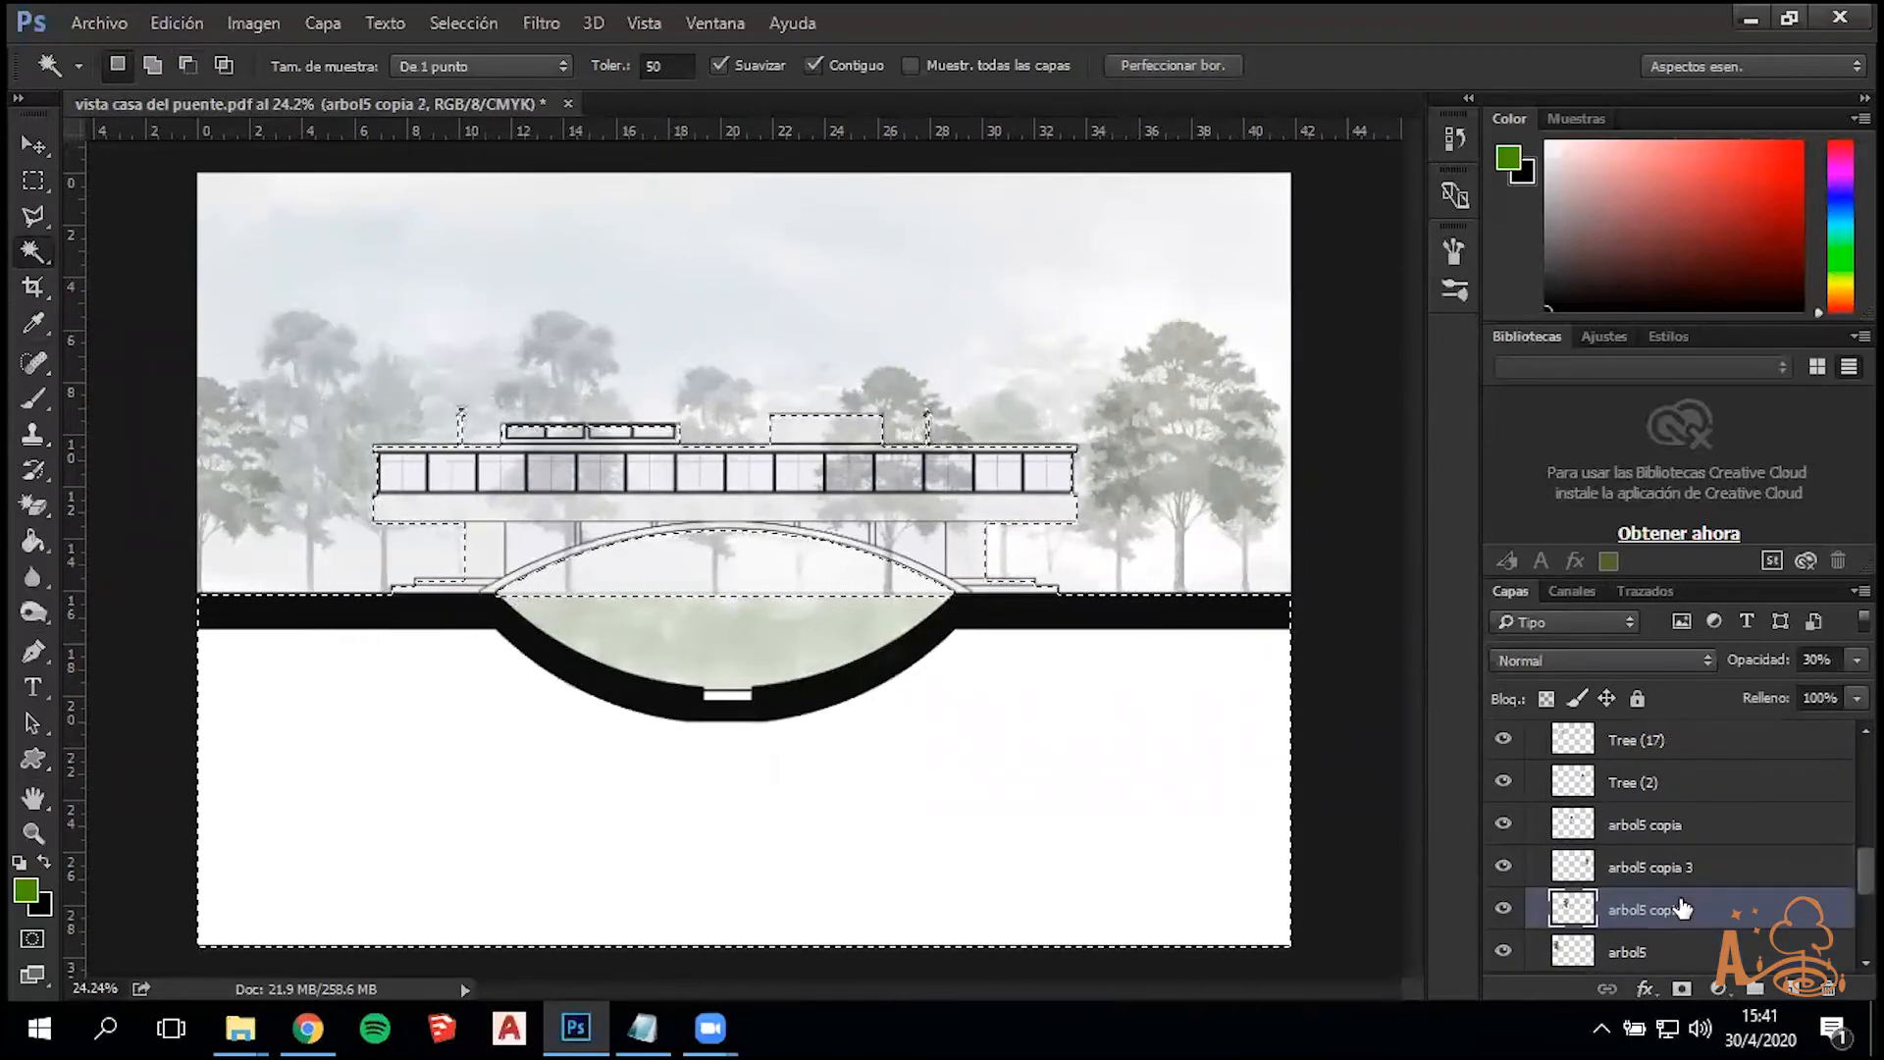
scroll(1682, 898, "down", 2)
left_click(1680, 867)
Clear the selected building area from the arbol3 layer and its two copies, and remove the selection
left_click(1665, 910)
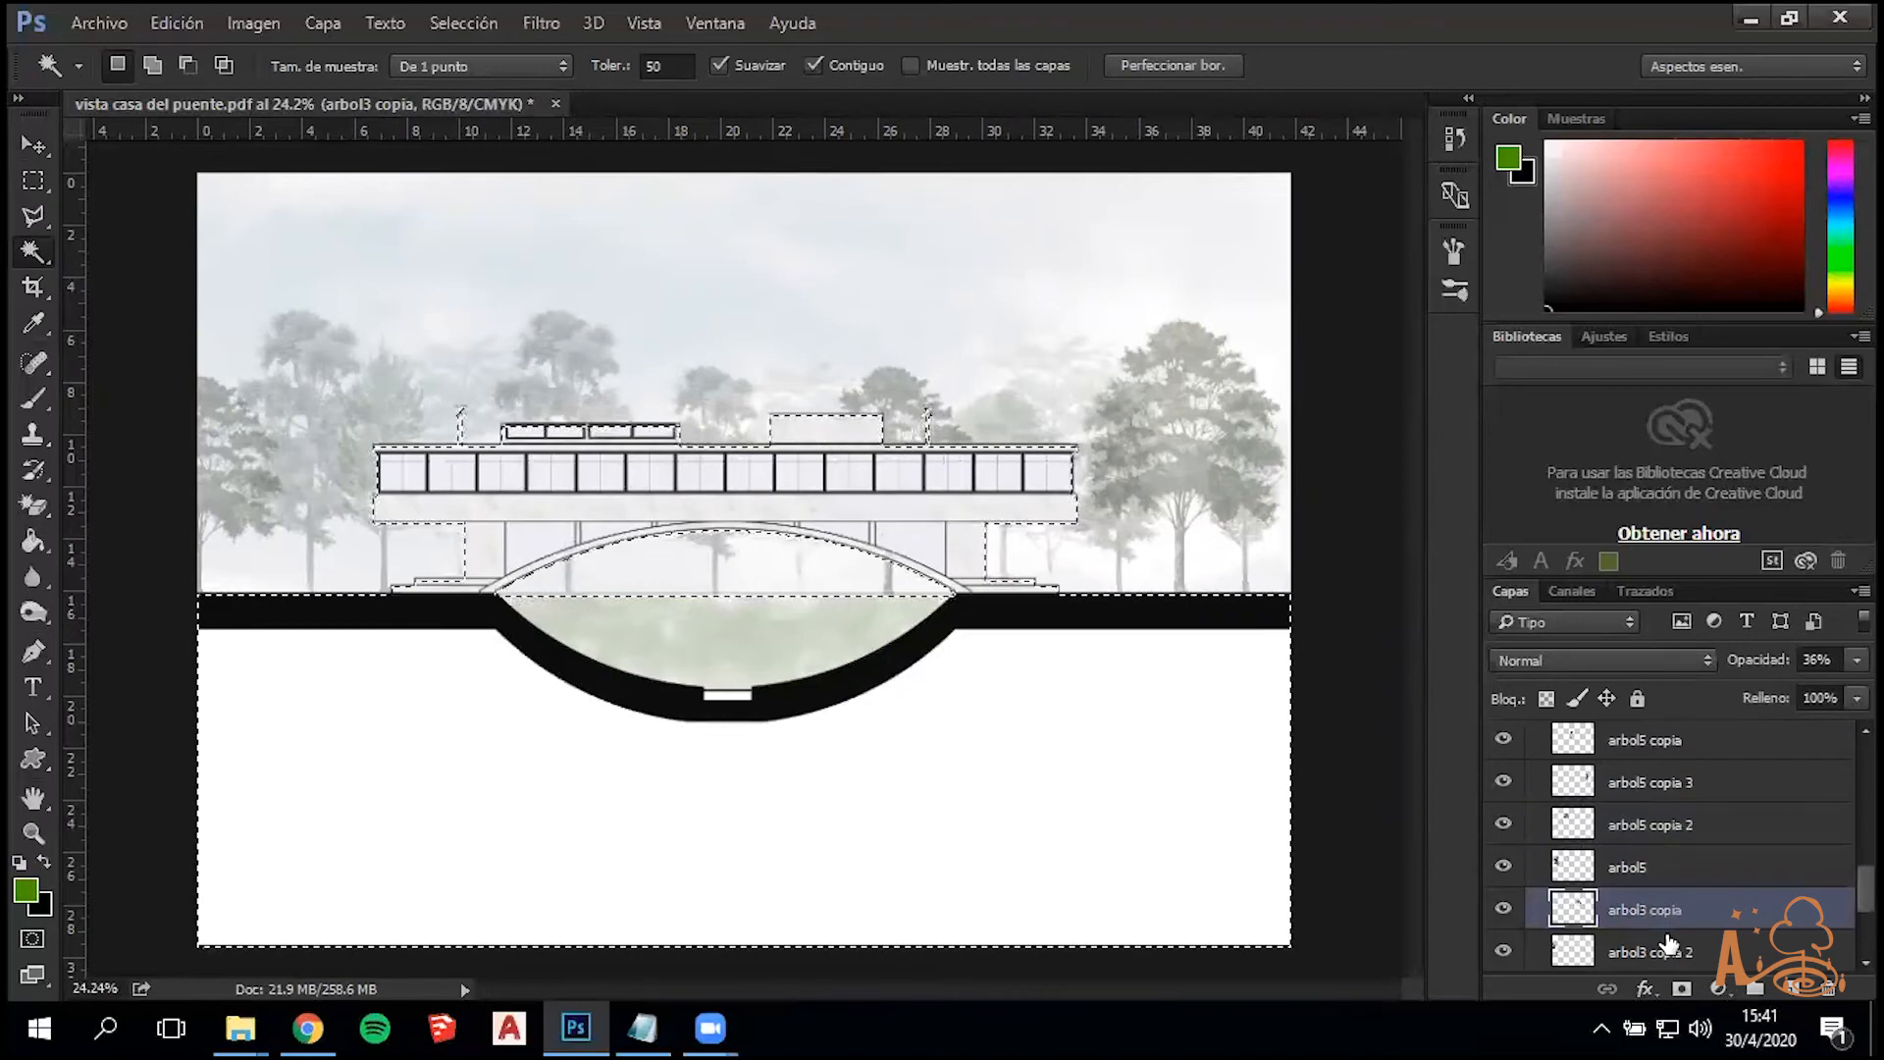
left_click(1667, 950)
scroll(1650, 883, "down", 3)
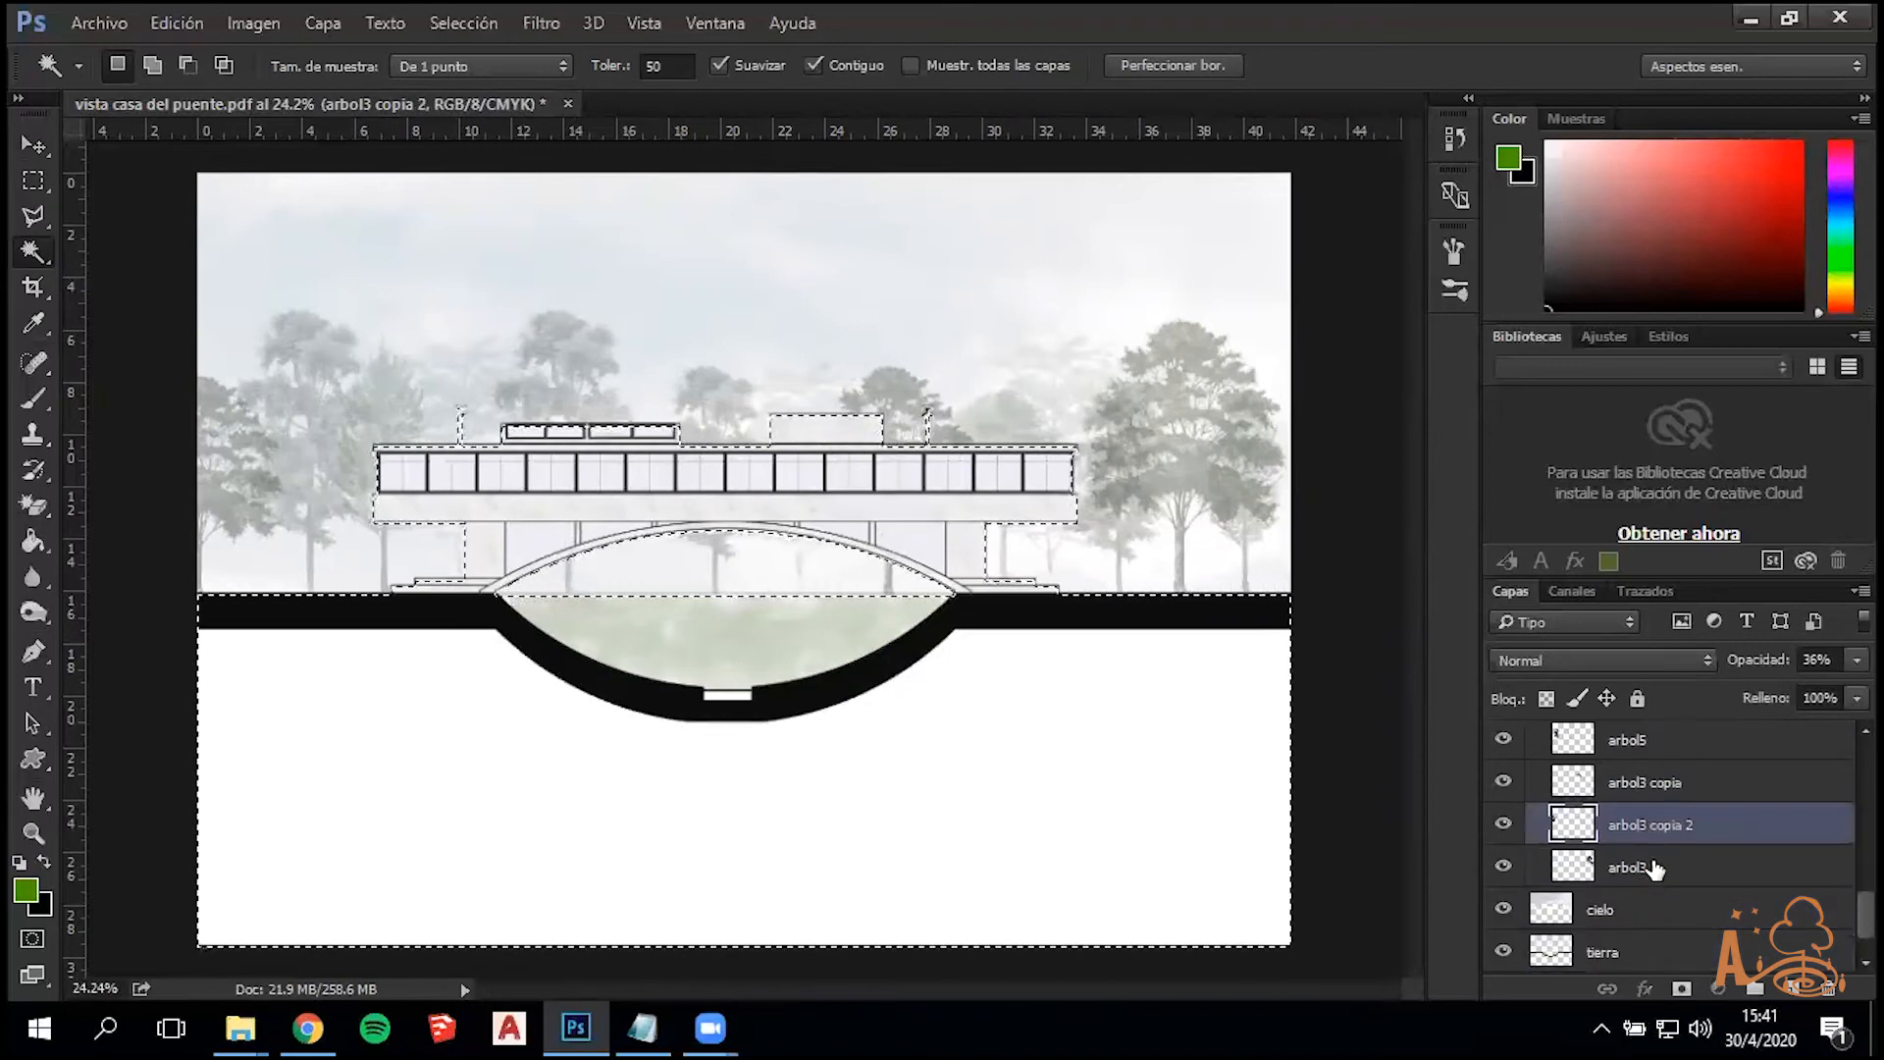
left_click(1648, 873)
key("ctrl+d")
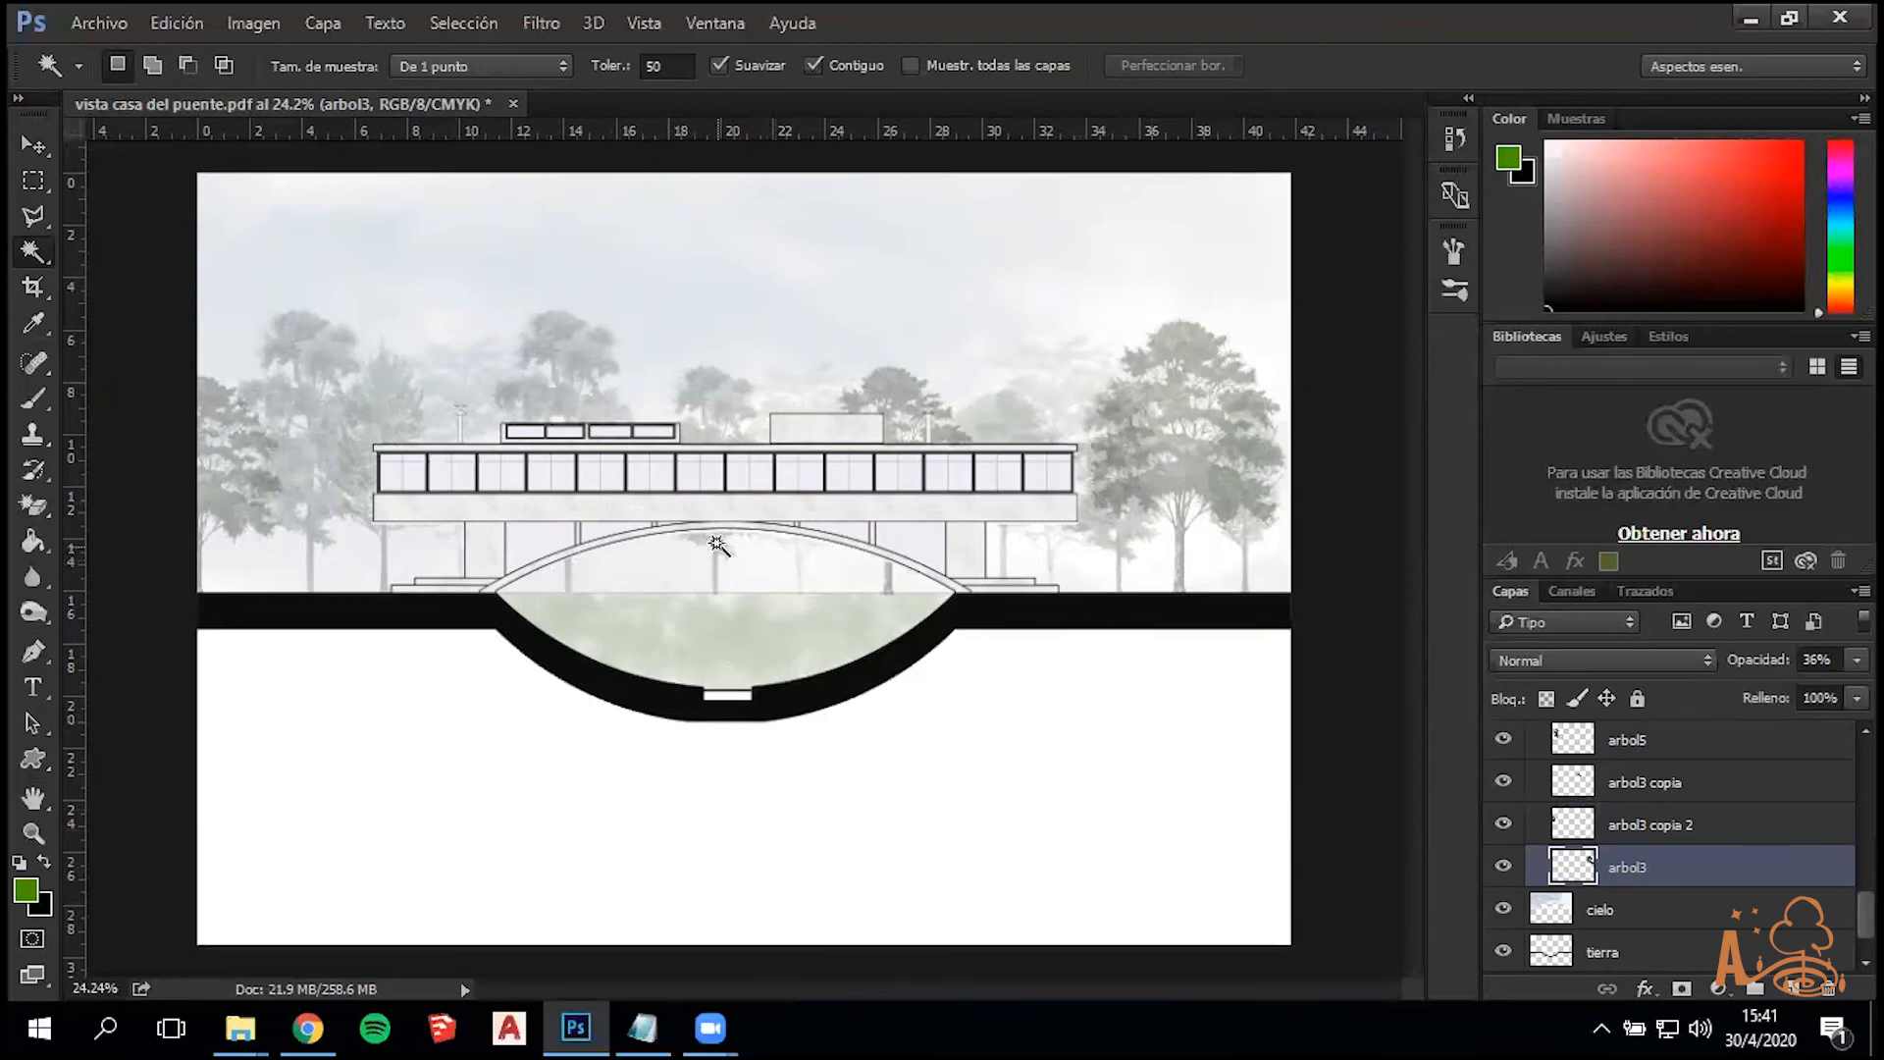
scroll(694, 548, "up", 1)
scroll(693, 548, "up", 4)
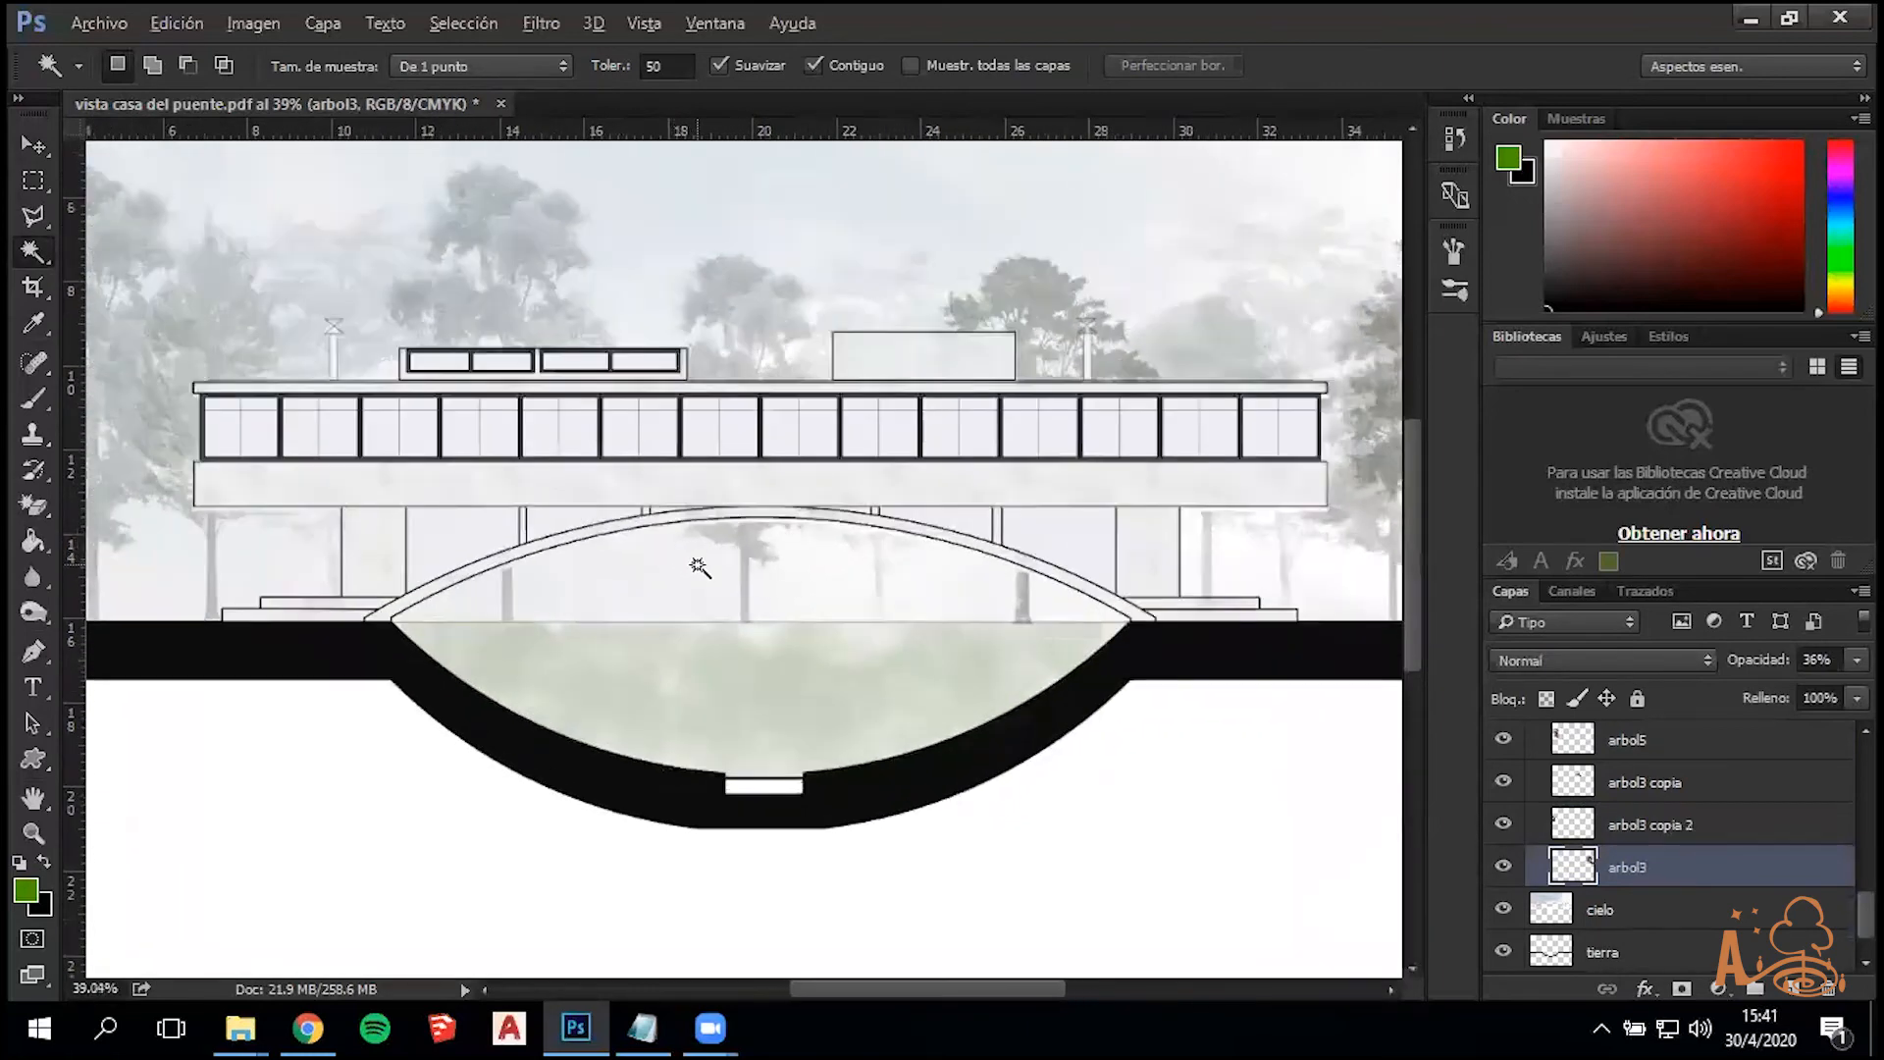
scroll(698, 566, "up", 2)
scroll(702, 563, "down", 6)
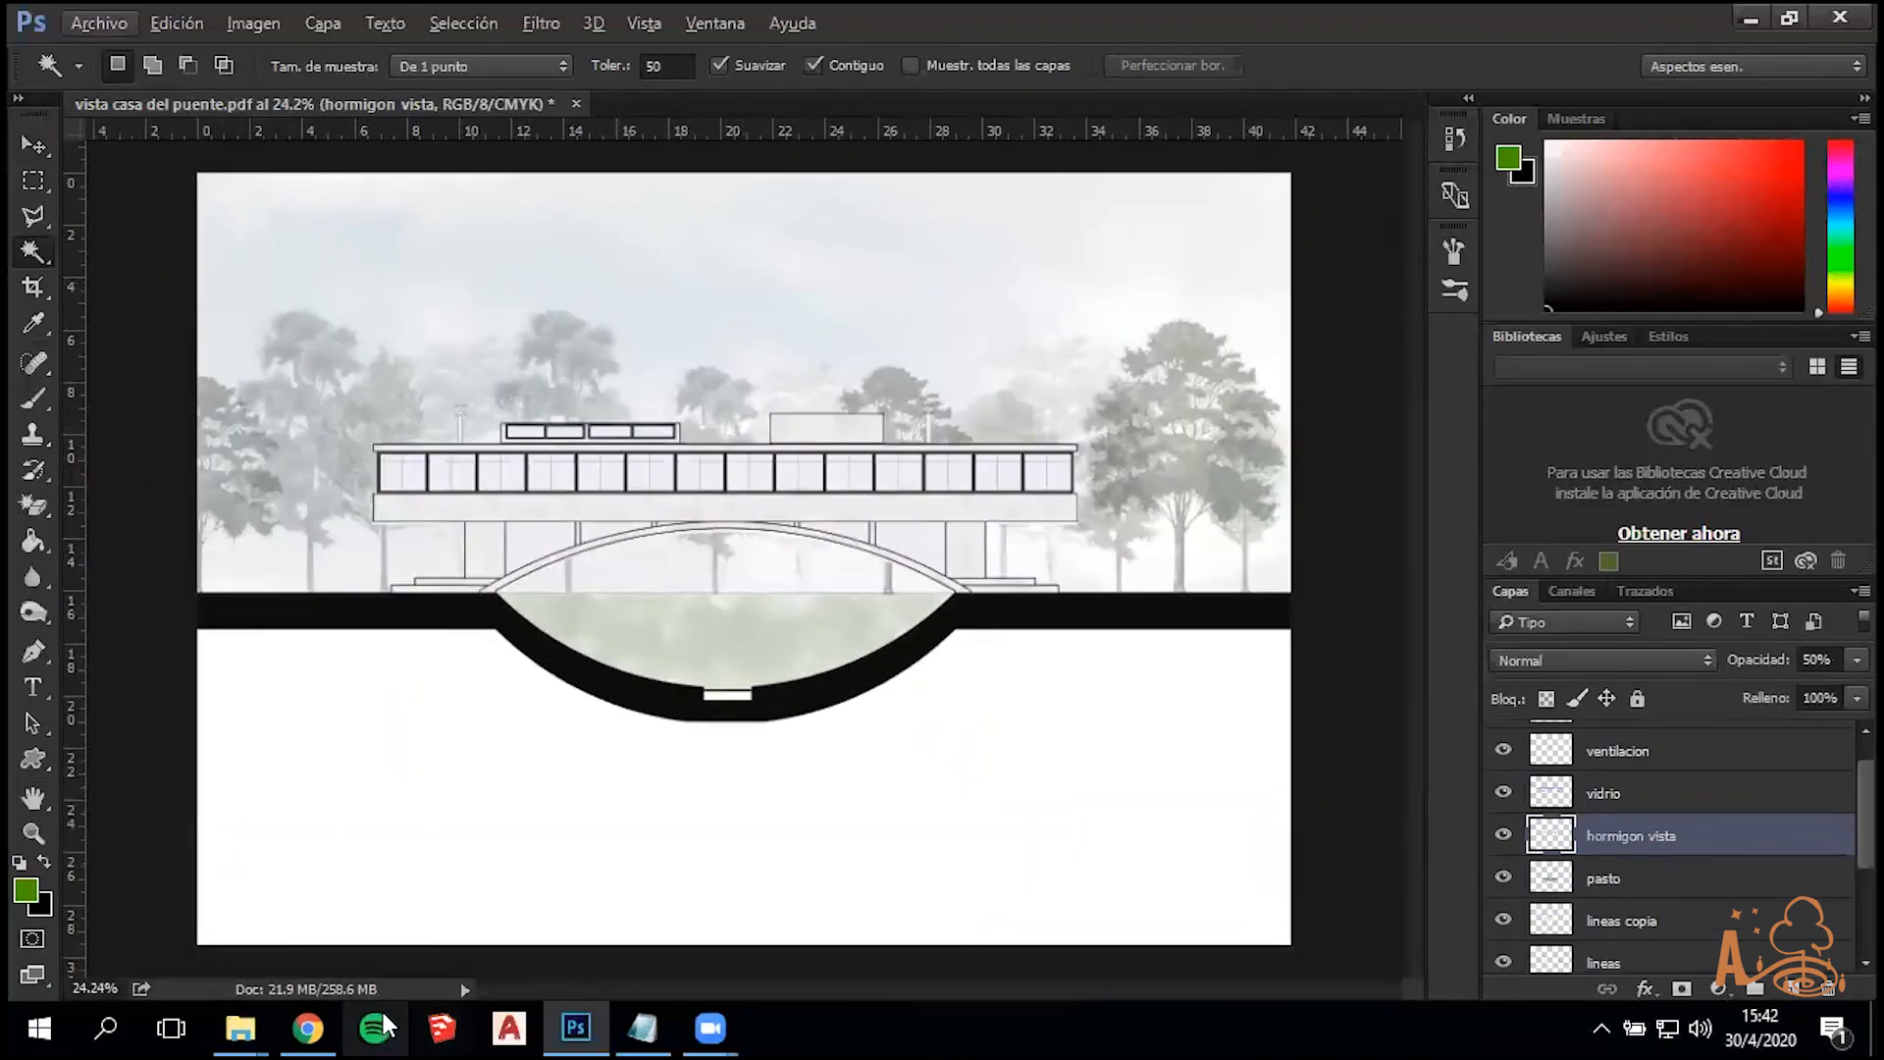
Switch to File Explorer and place the chabon image from the personas folder into the drawing above the hormigon vista layer
mouse_move(328, 1011)
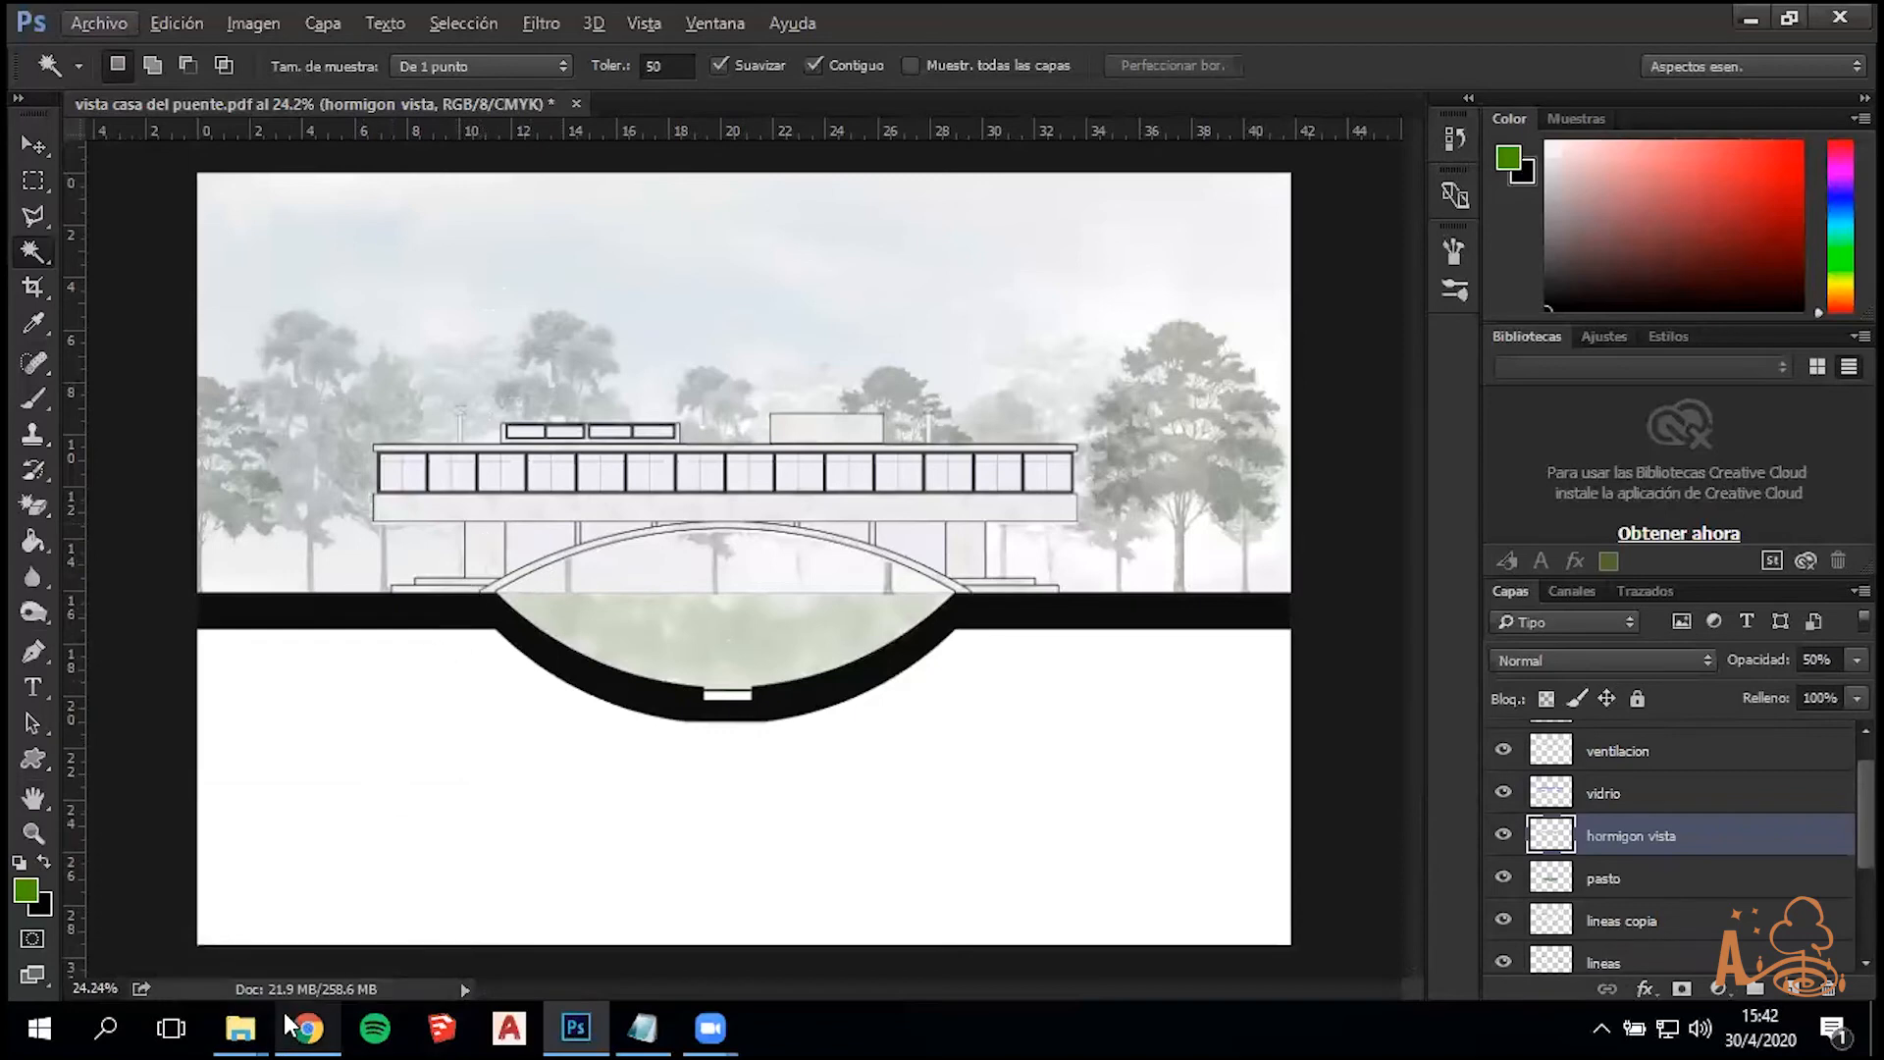
left_click(241, 1027)
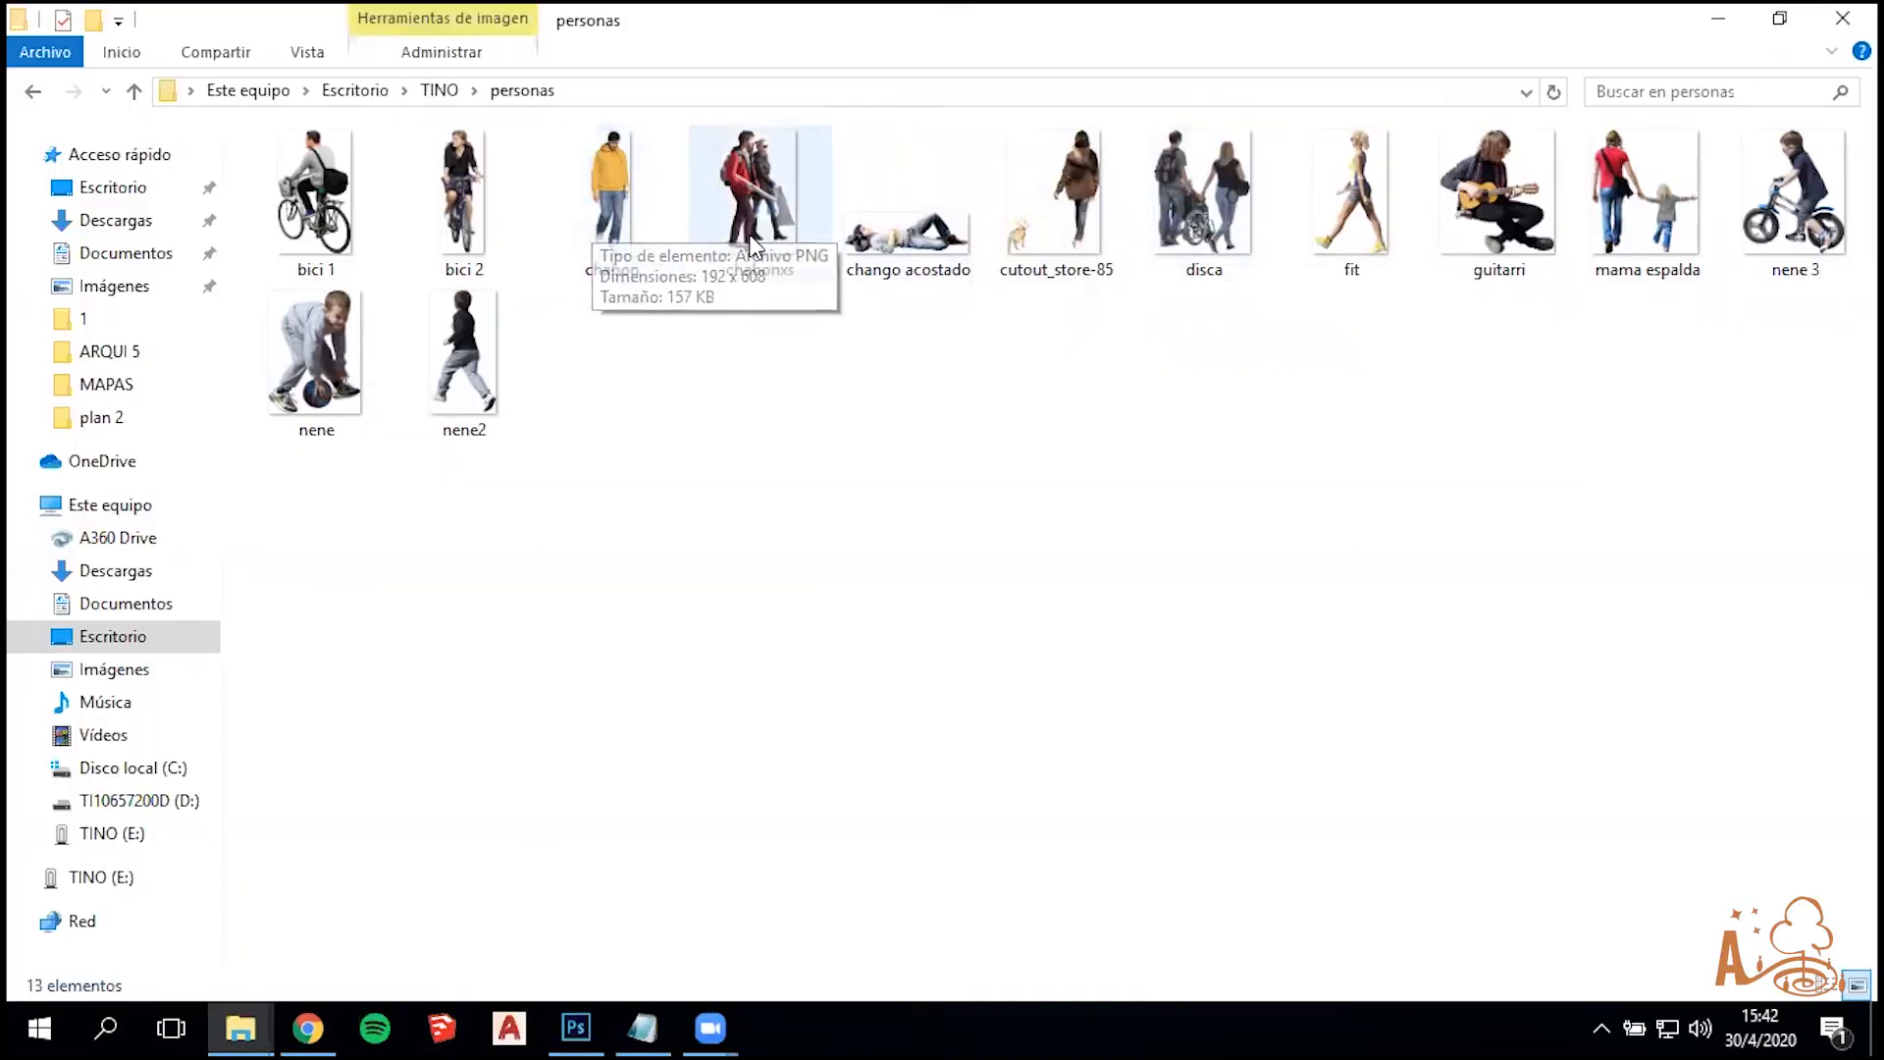
left_click_drag(608, 221, 732, 734)
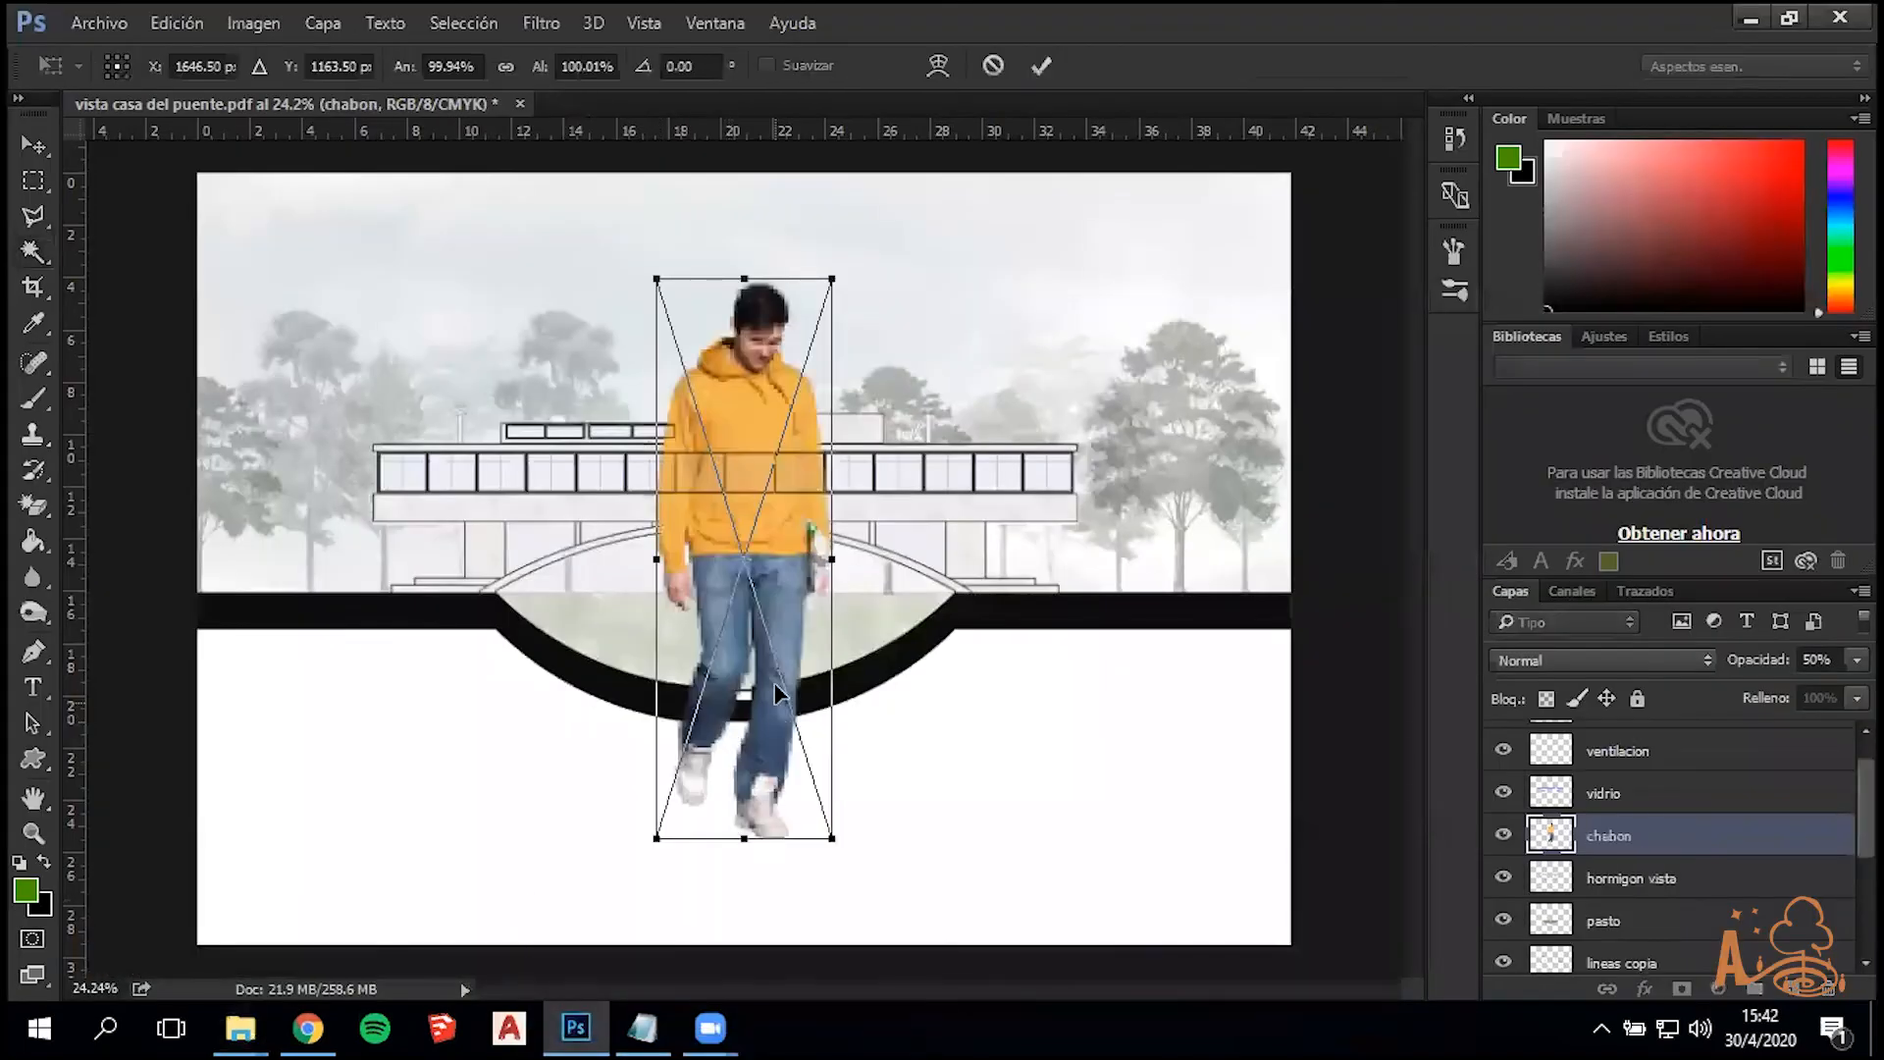
key("Return")
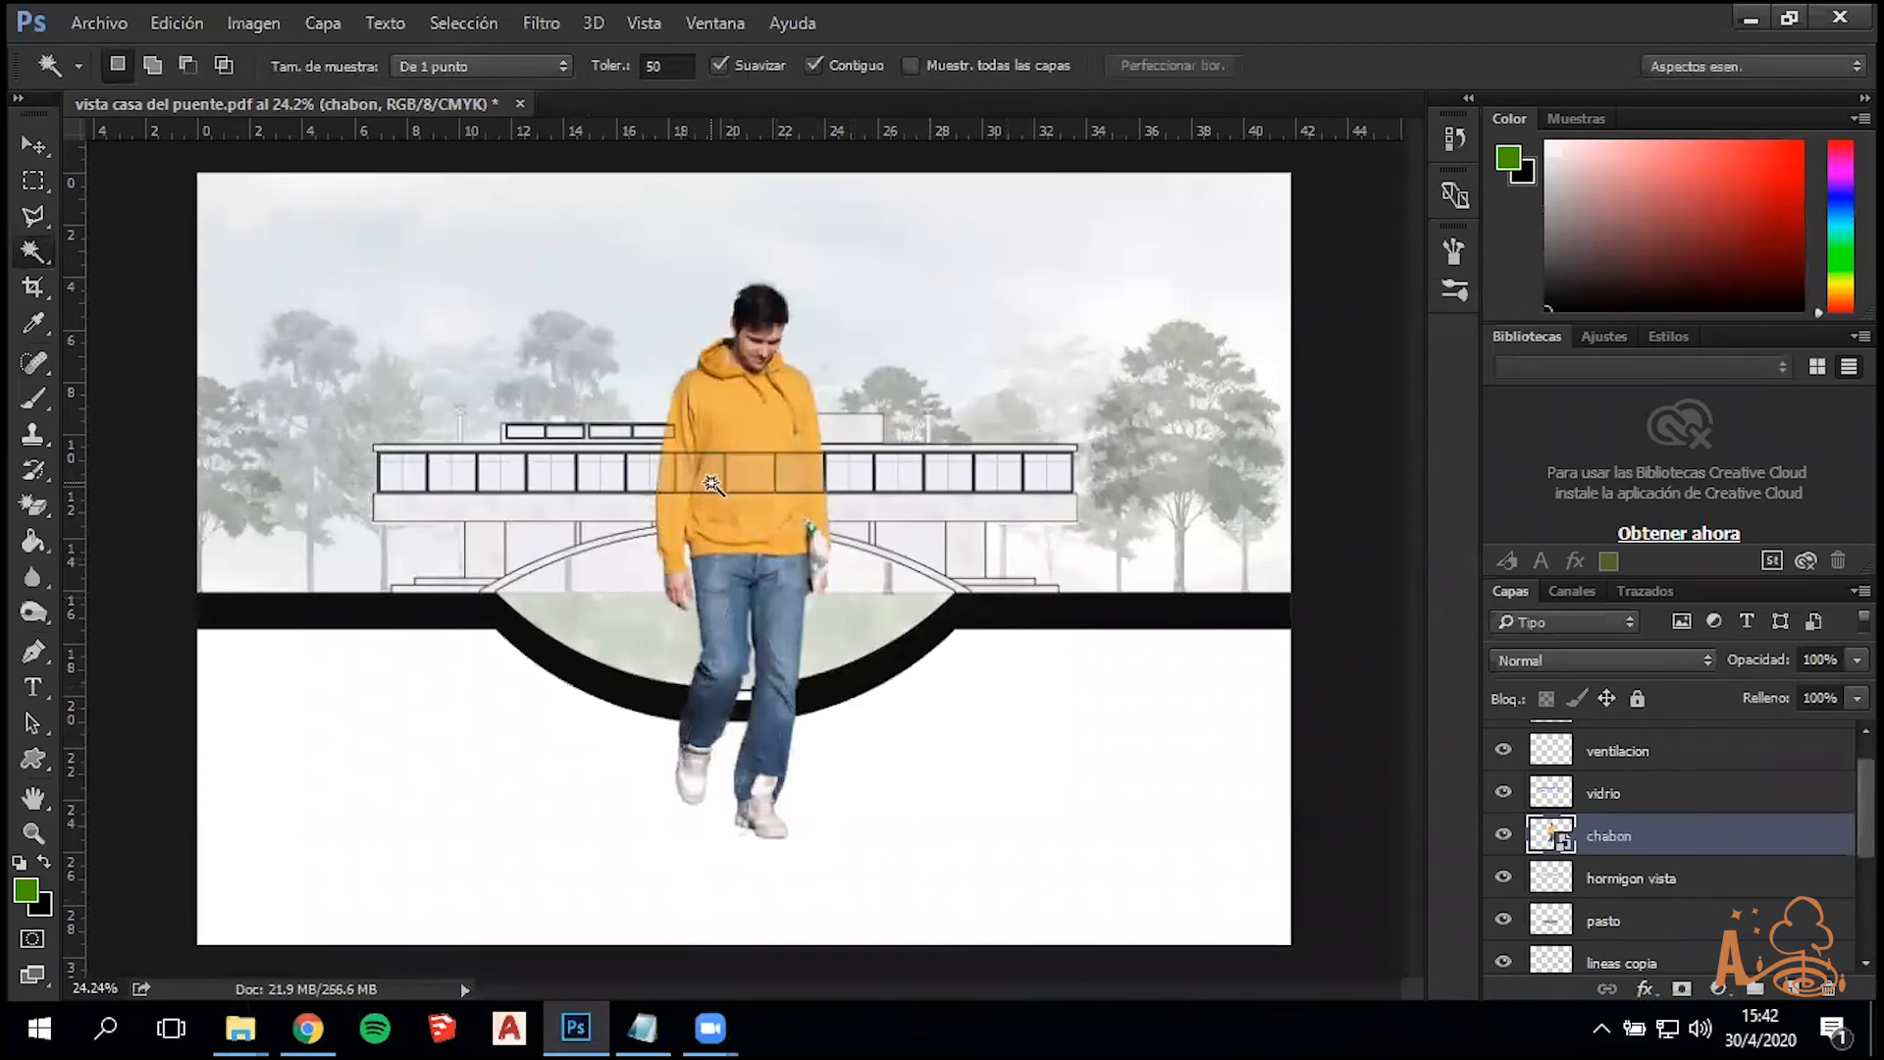
Scale the chabon figure down proportionally to human size and stand it on the ground beside the steps at the house's right end
left_click(32, 145)
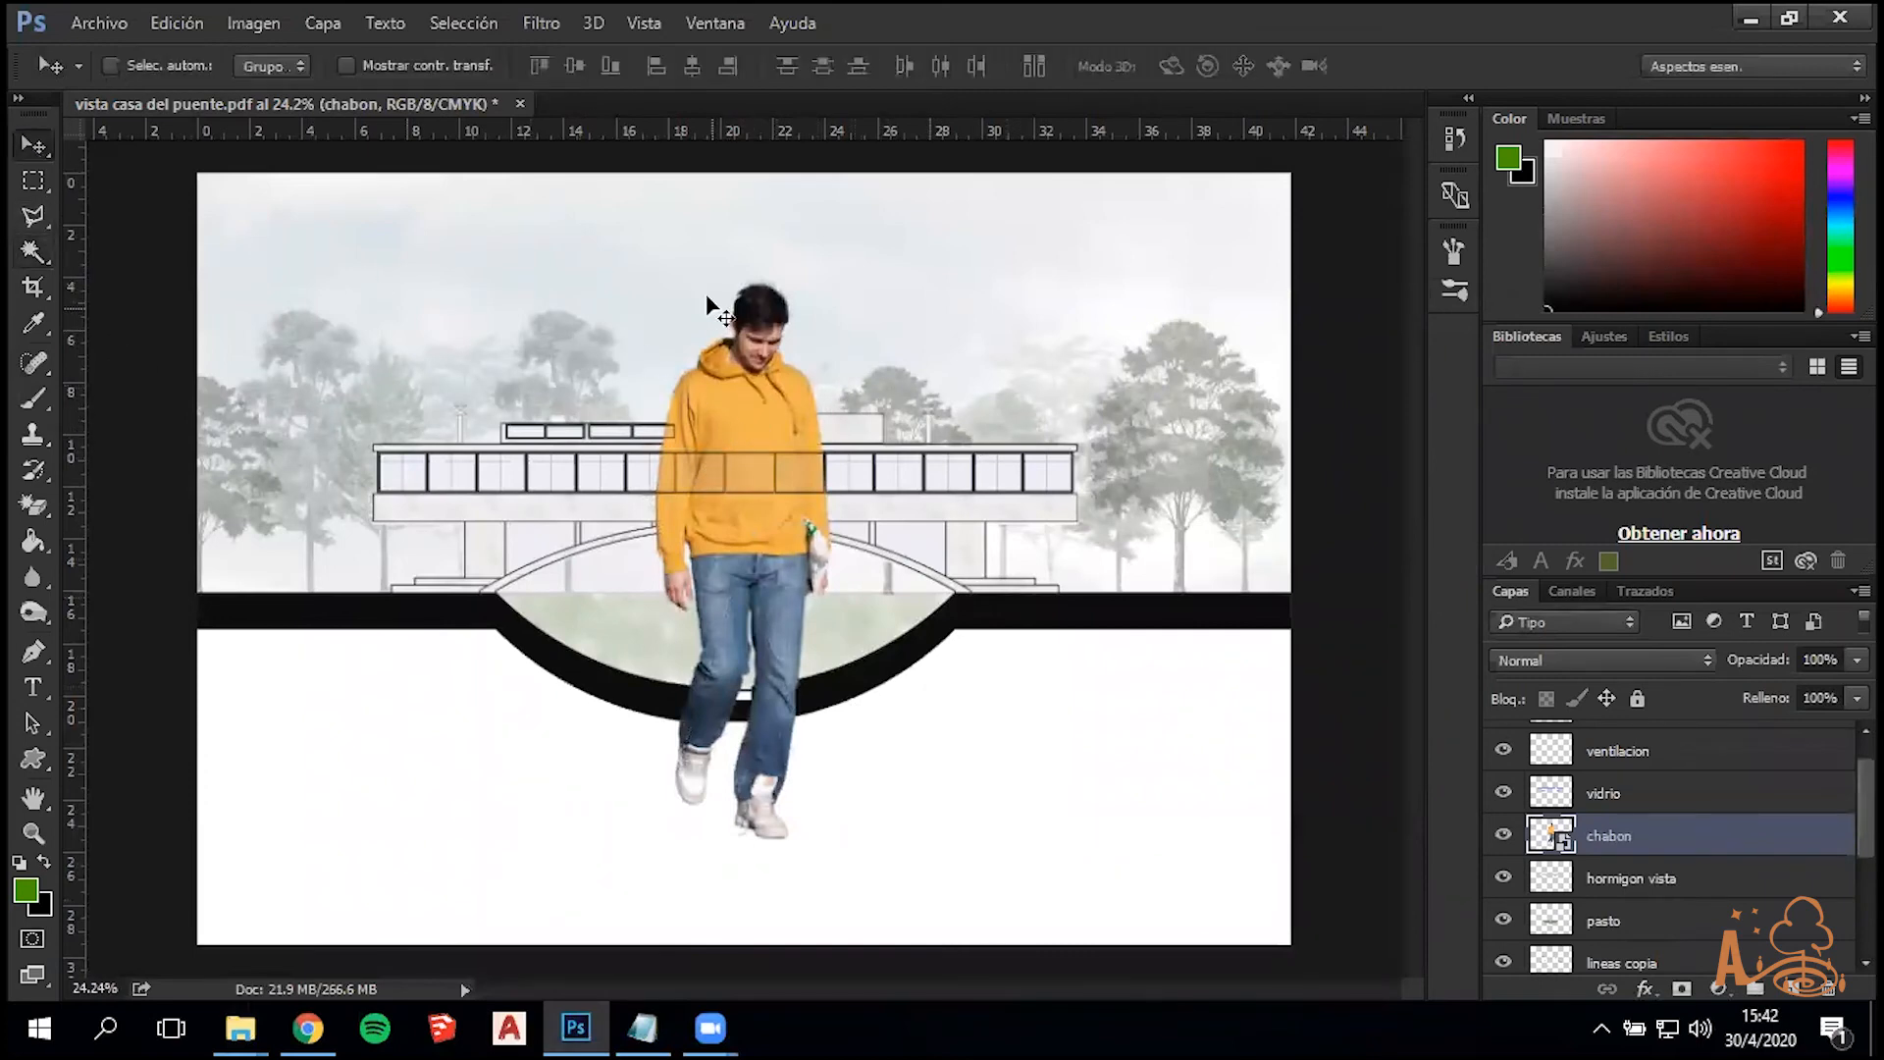
key("ctrl+t")
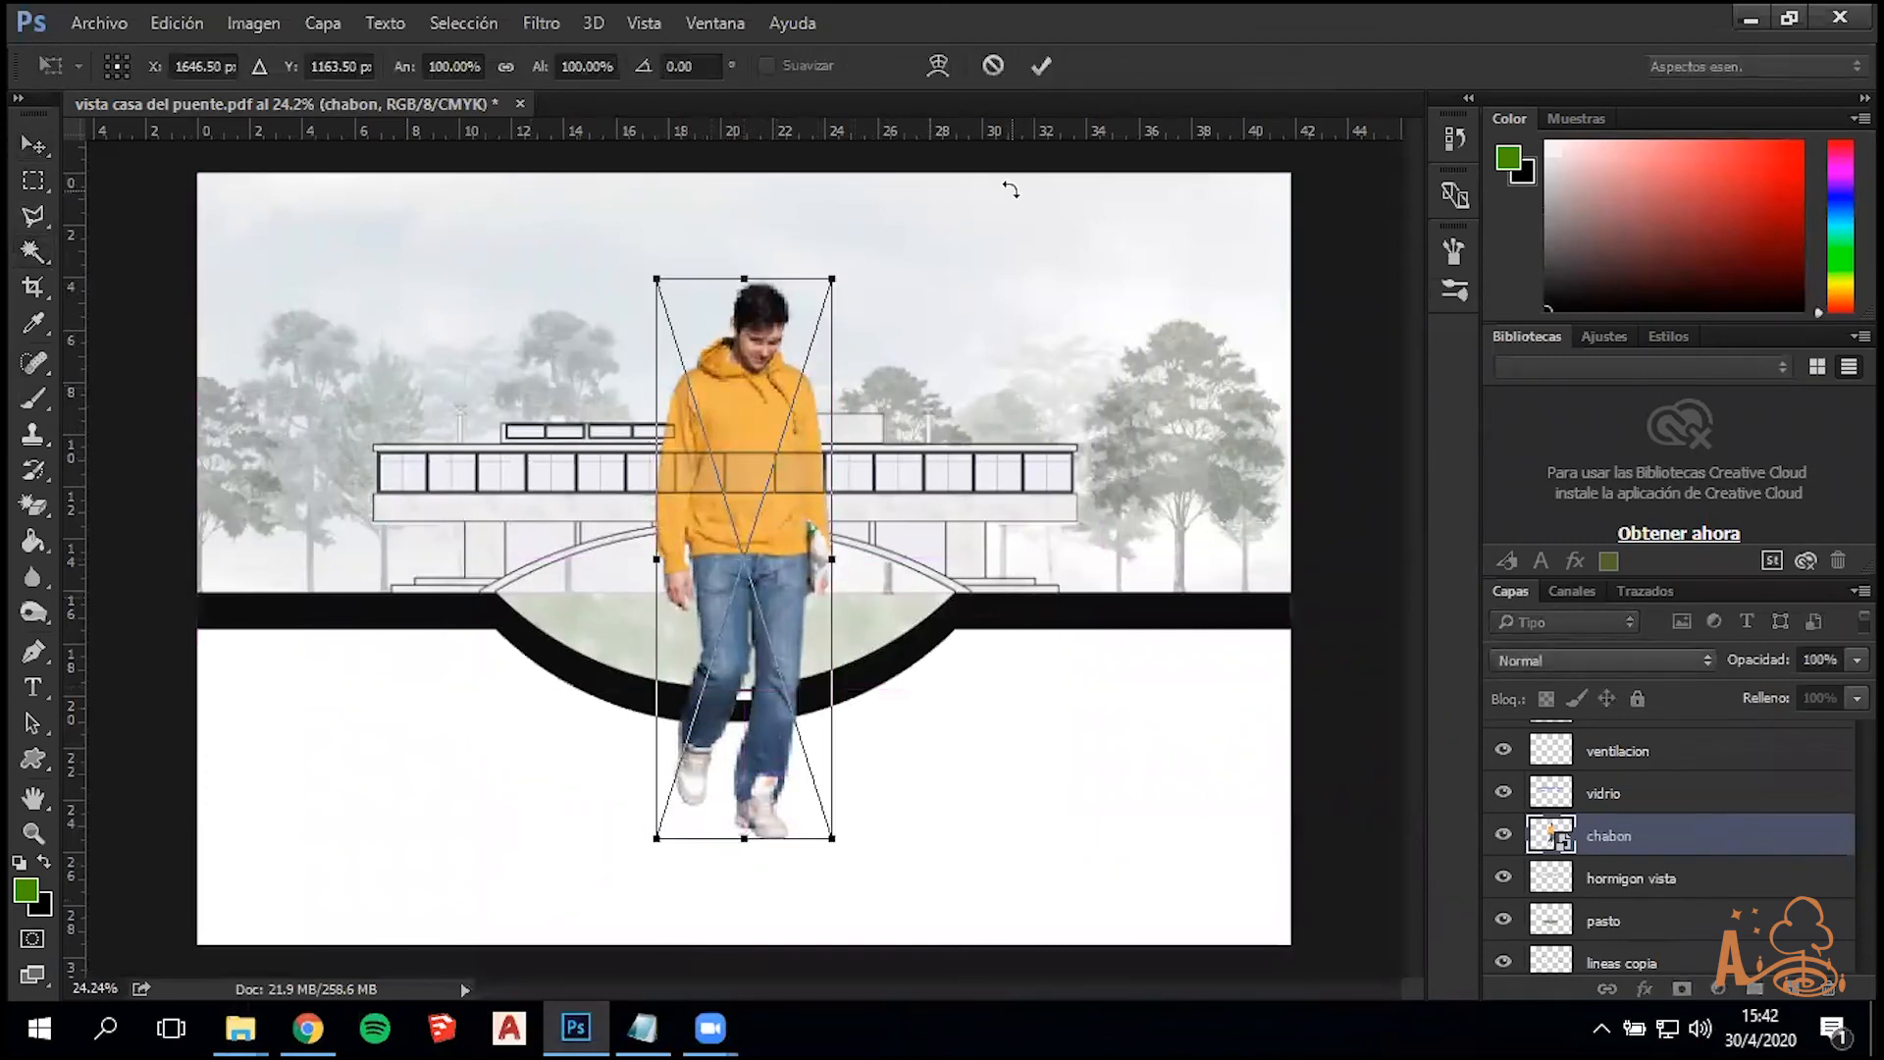
left_click_drag(834, 279, 581, 674)
left_click_drag(672, 751, 1073, 530)
scroll(1075, 556, "up", 8)
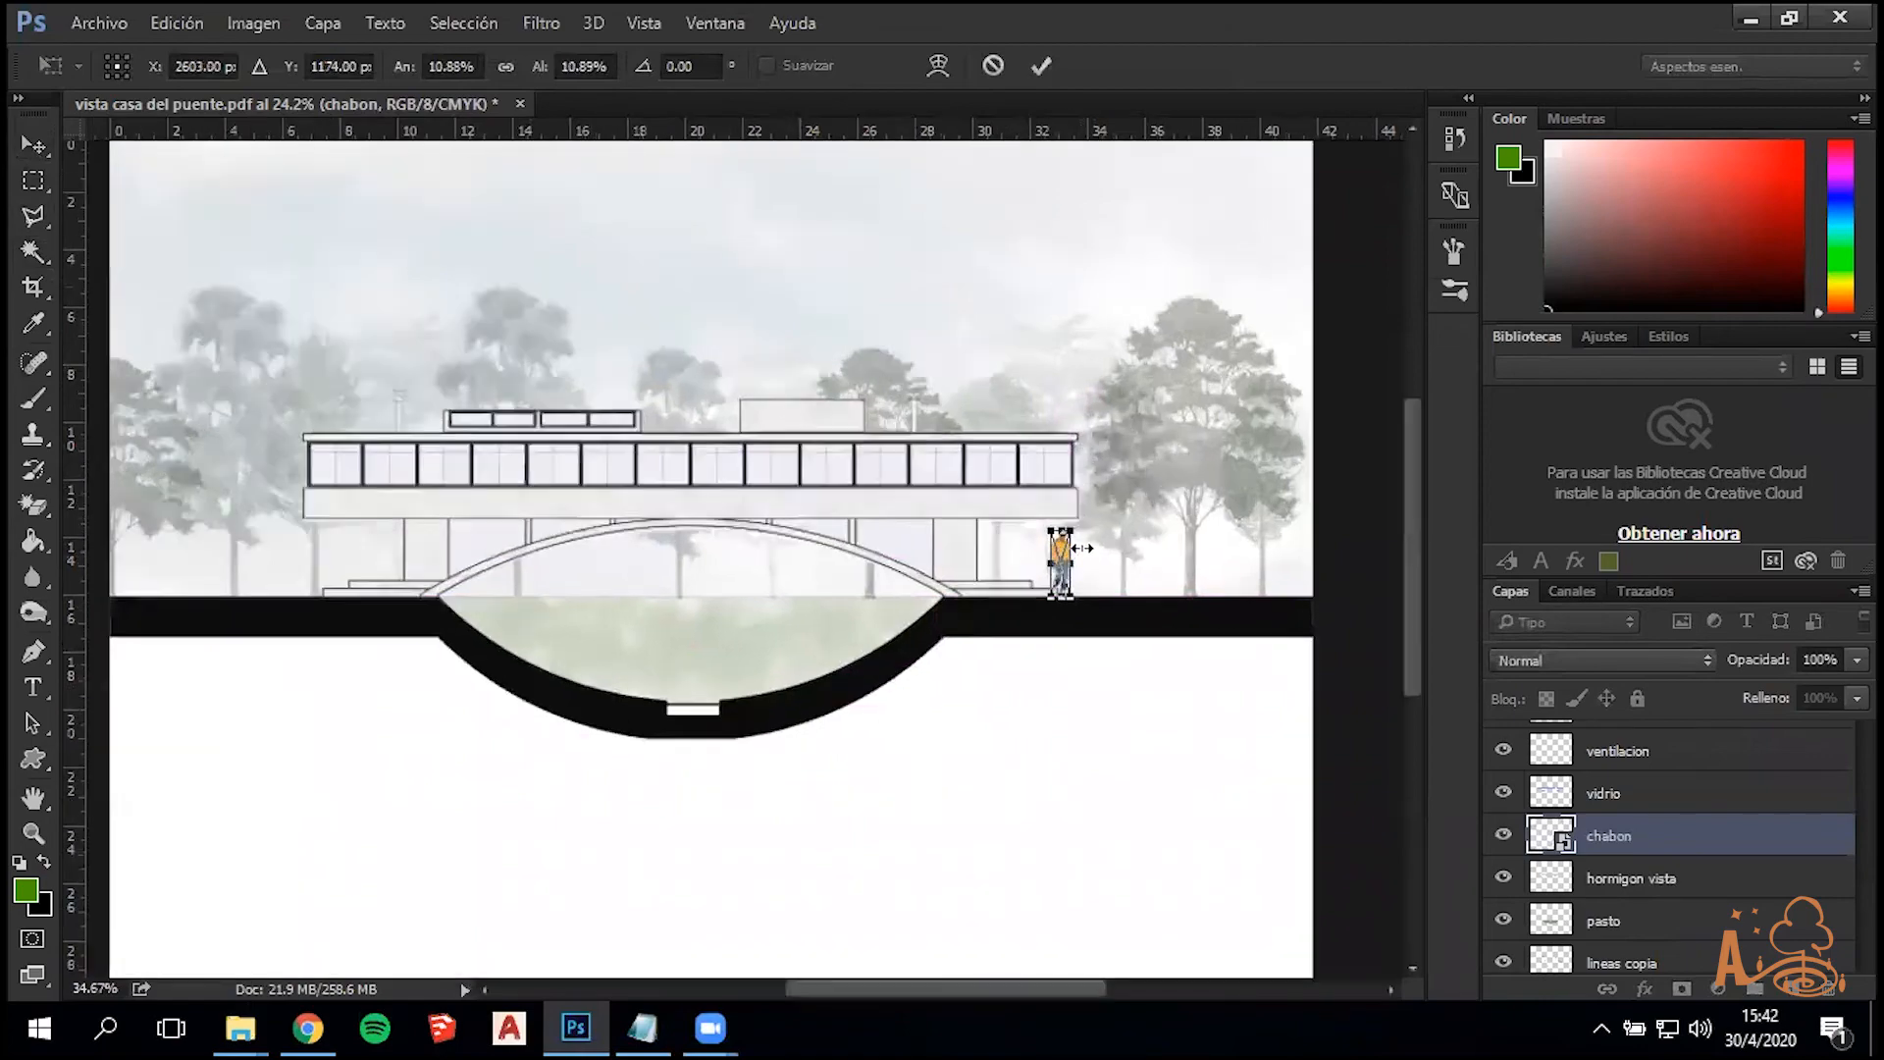
scroll(1032, 568, "up", 4)
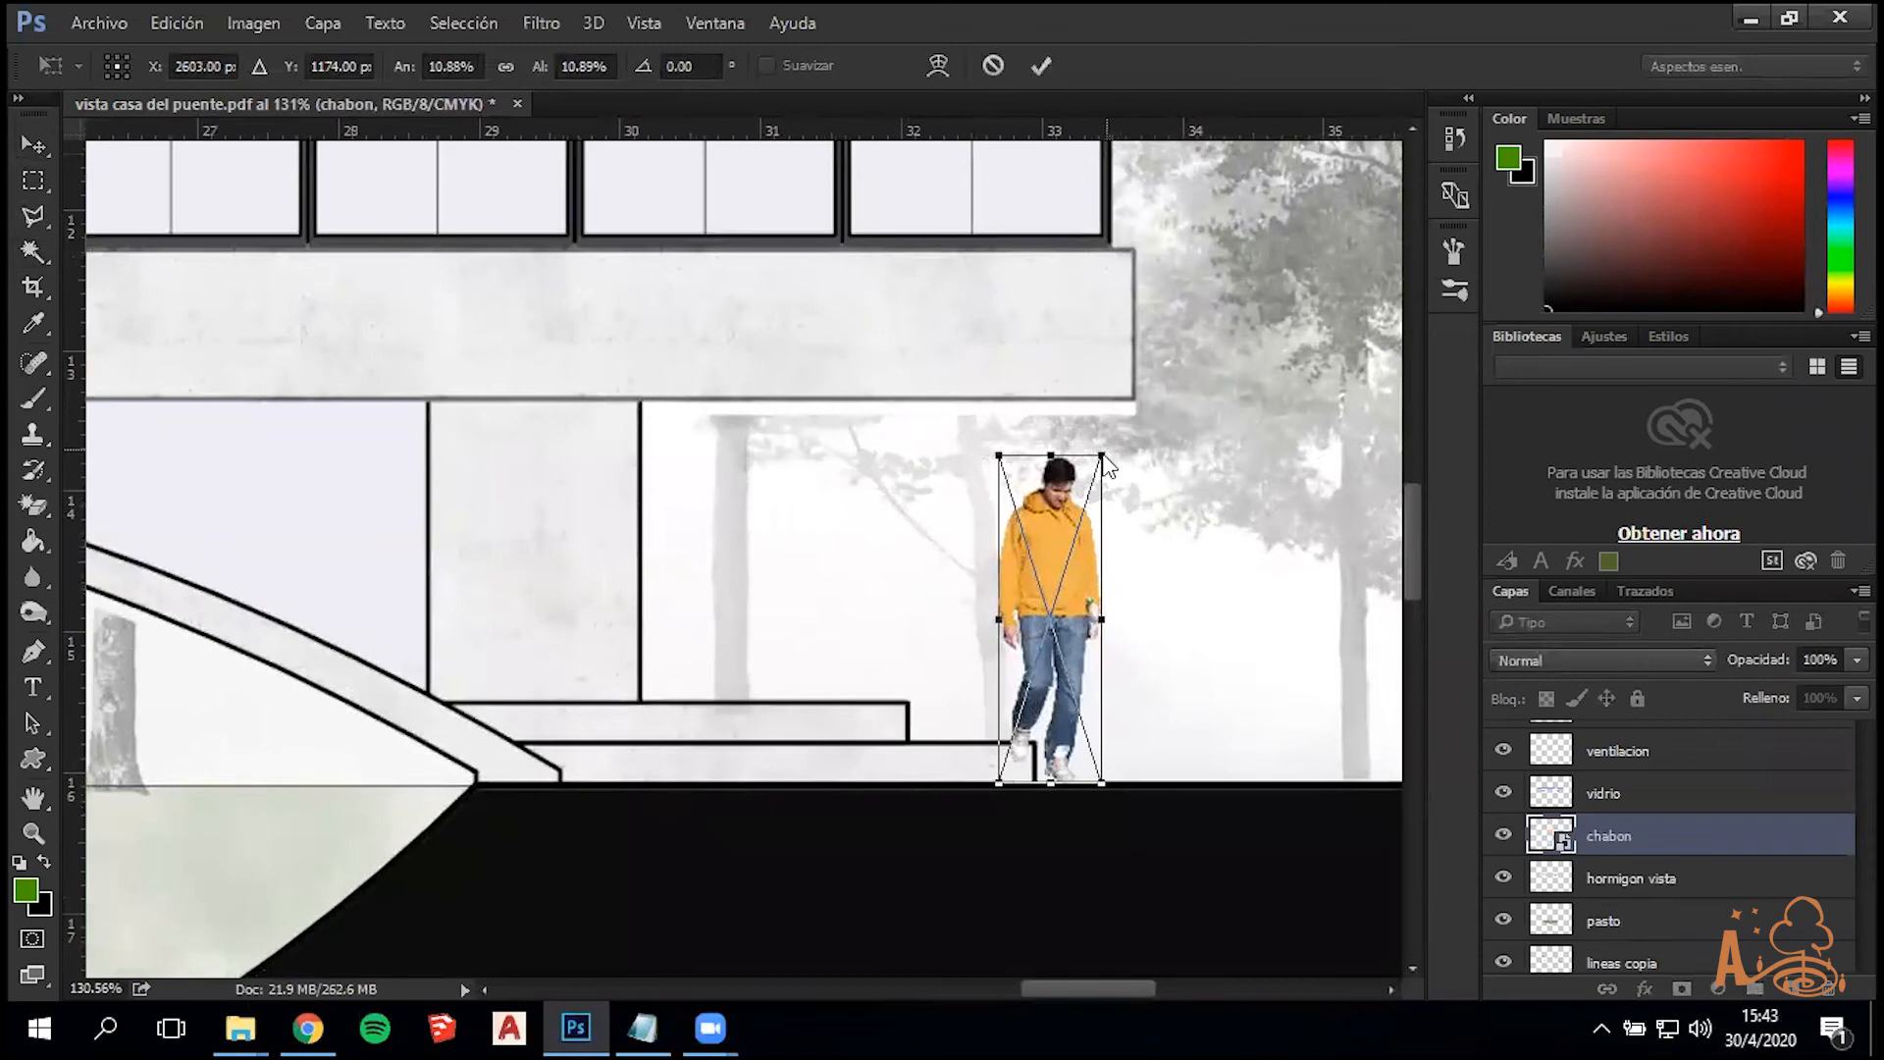
left_click_drag(1103, 454, 1077, 499)
key("Return")
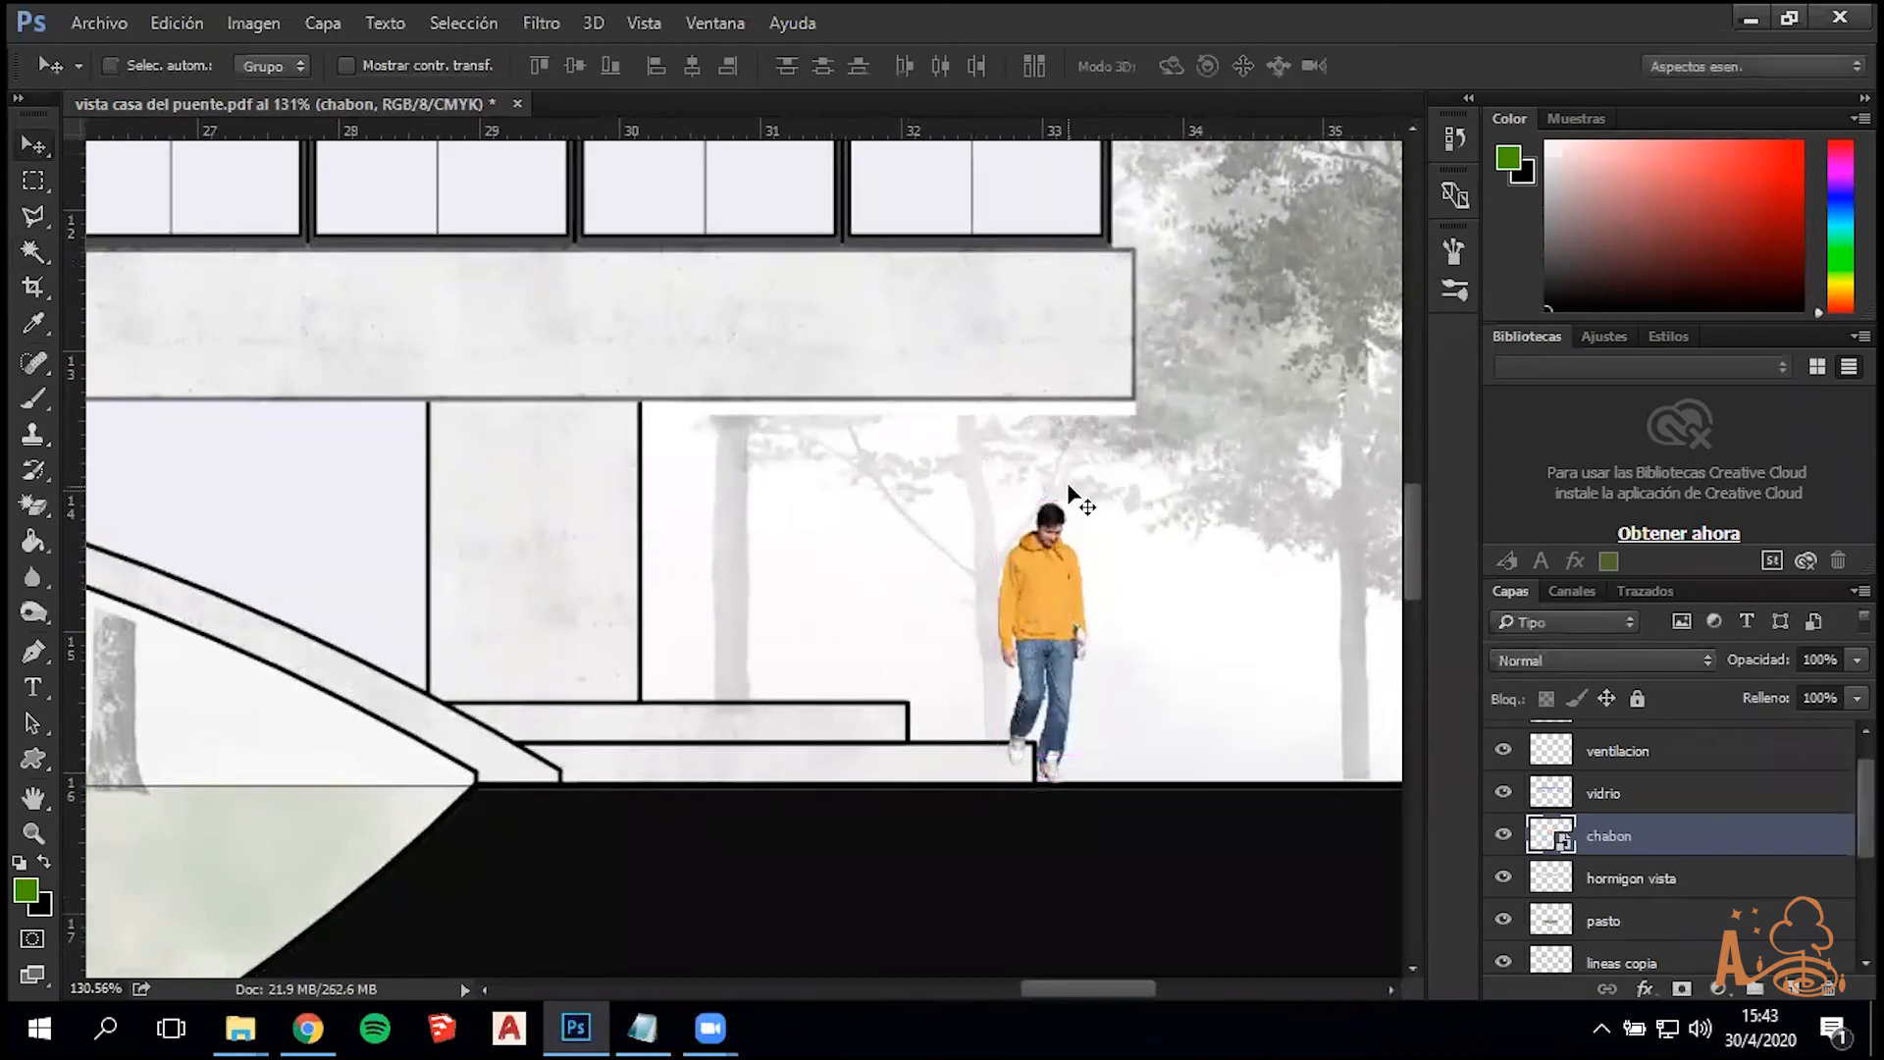
Nudge the arboles group slightly upward to close the white gap between the trees and the underside of the house's concrete slab
scroll(980, 441, "down", 4)
scroll(966, 417, "up", 5)
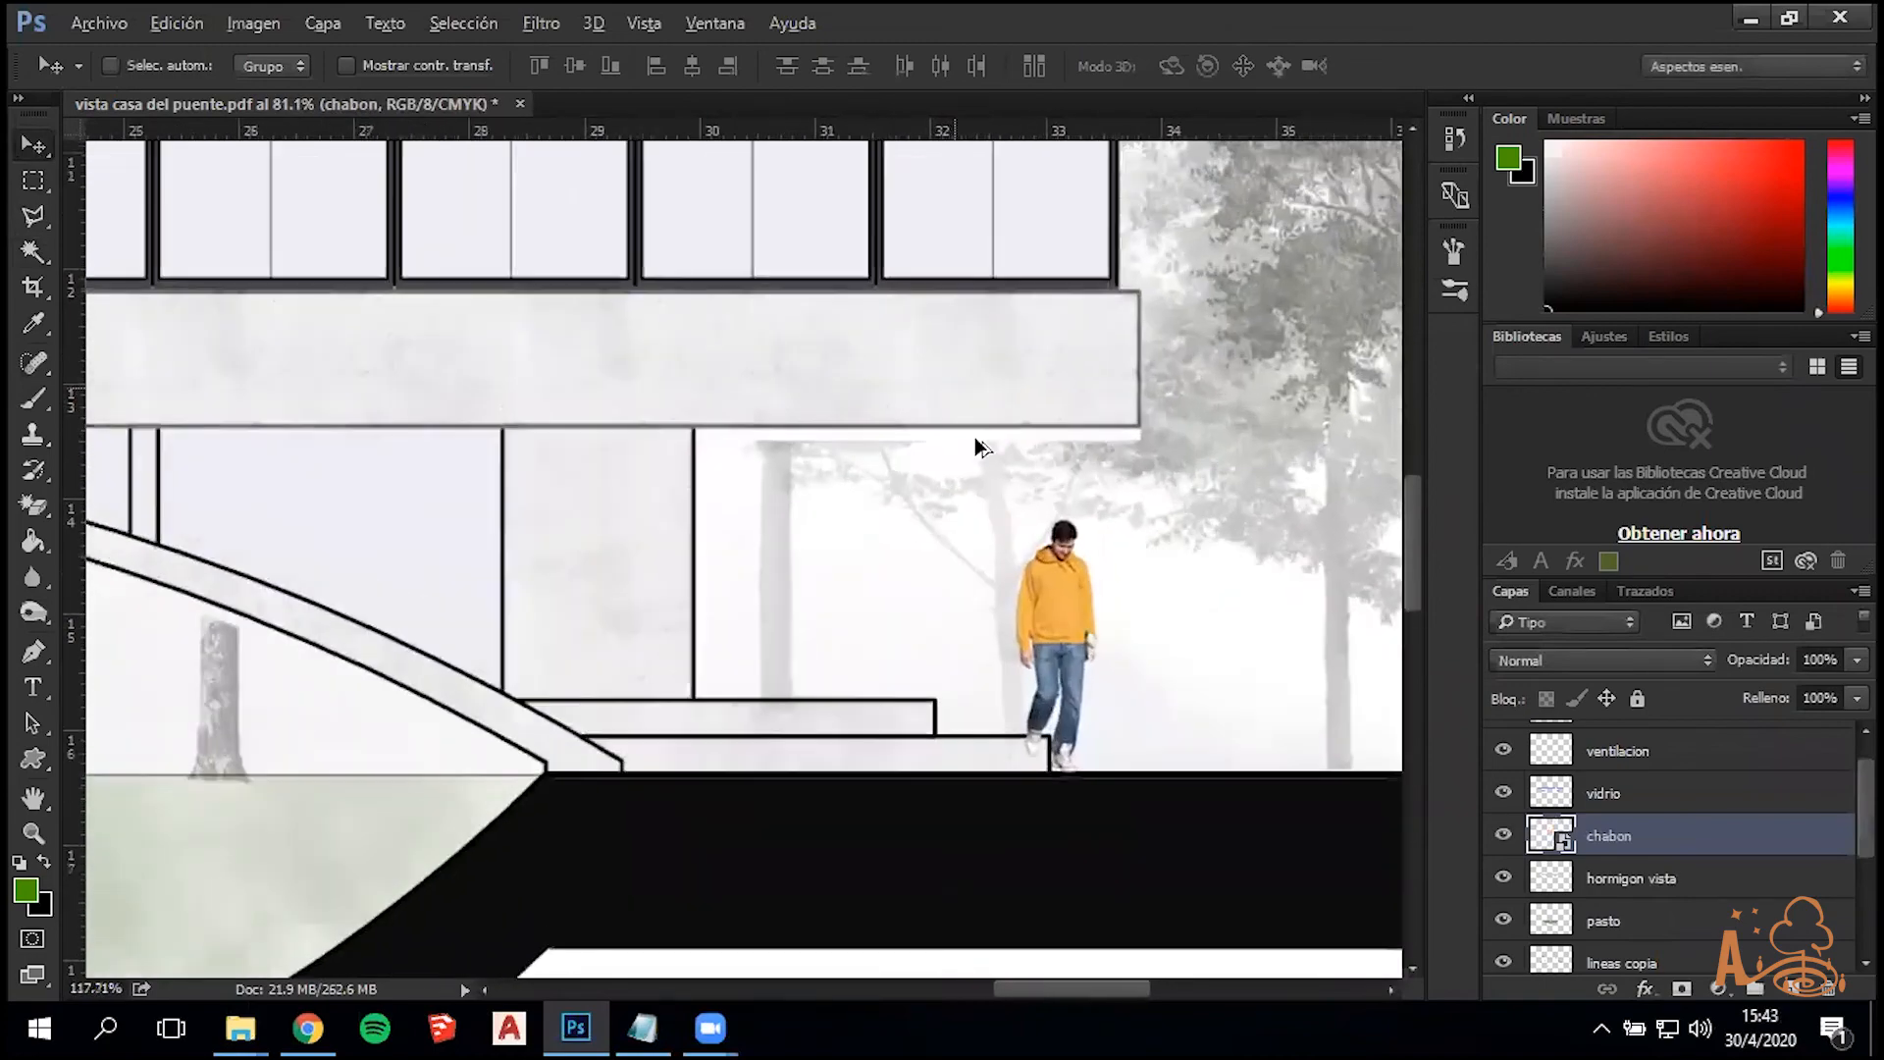
scroll(981, 445, "down", 6)
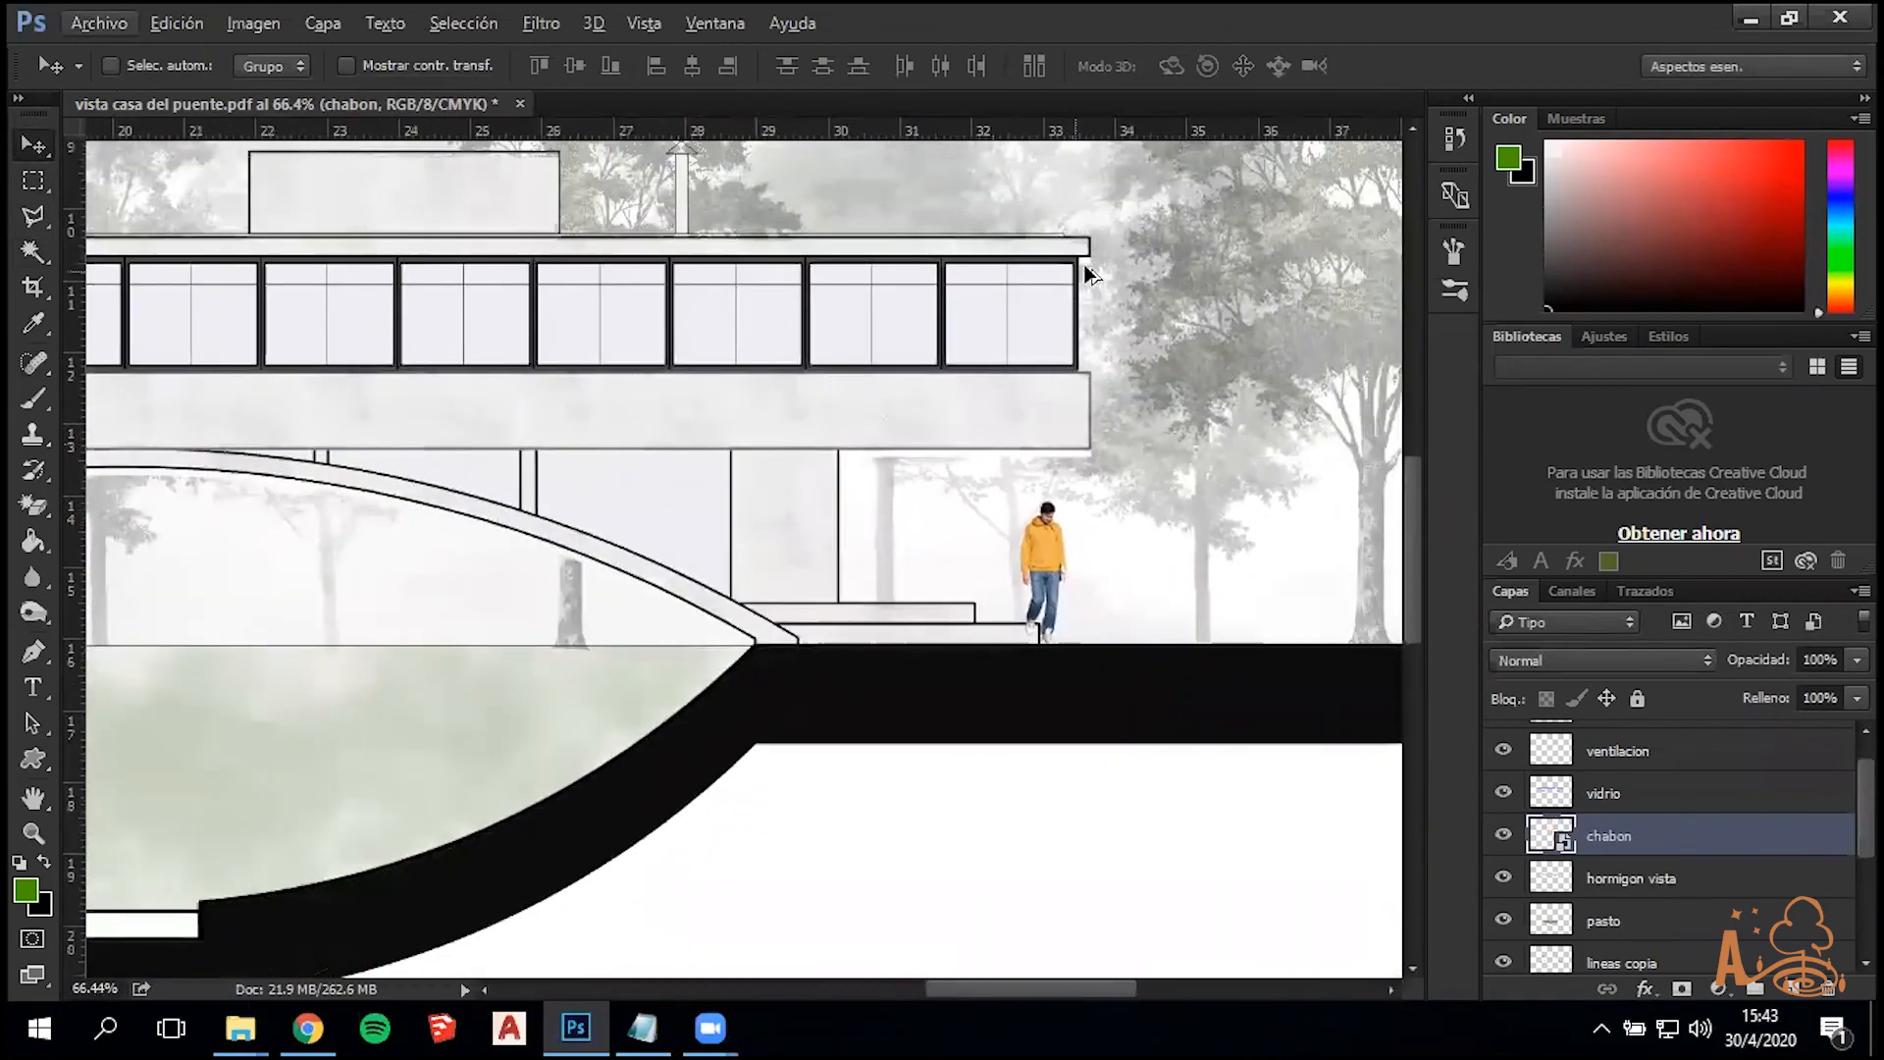
scroll(1139, 289, "up", 3)
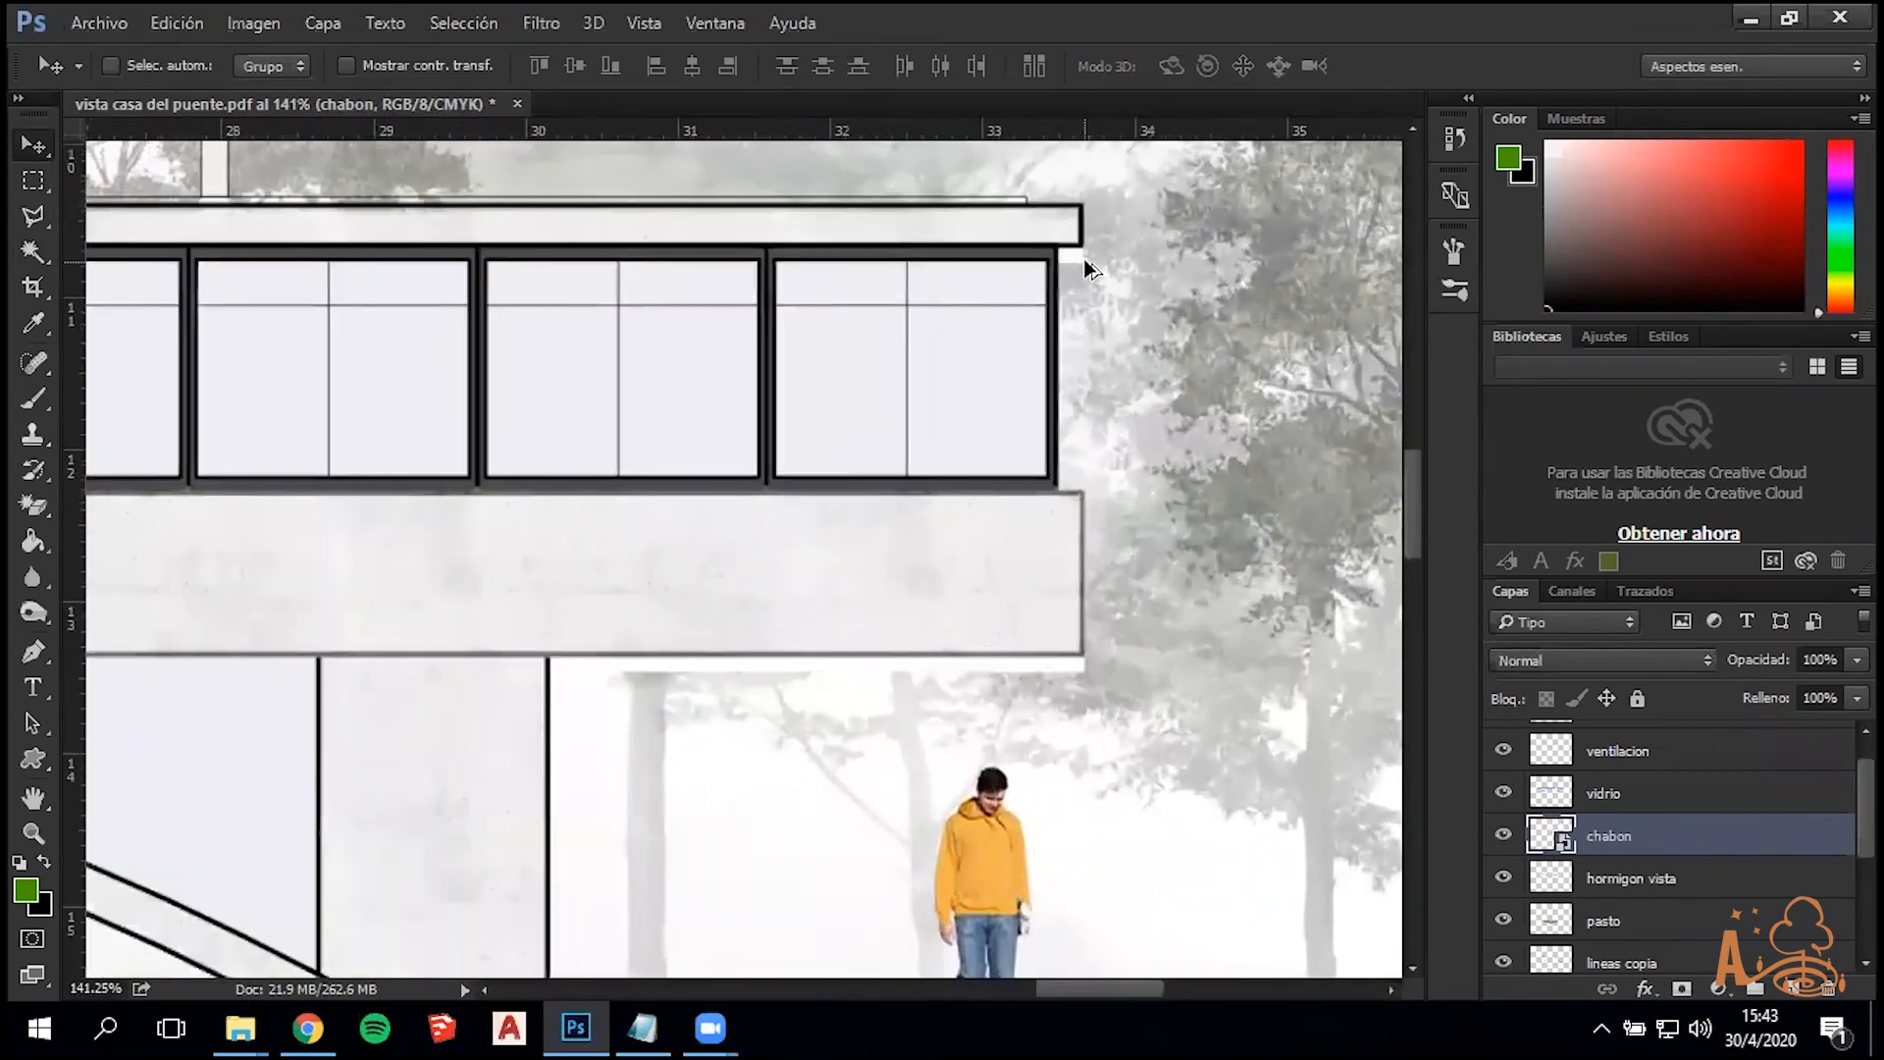
scroll(1081, 282, "down", 3)
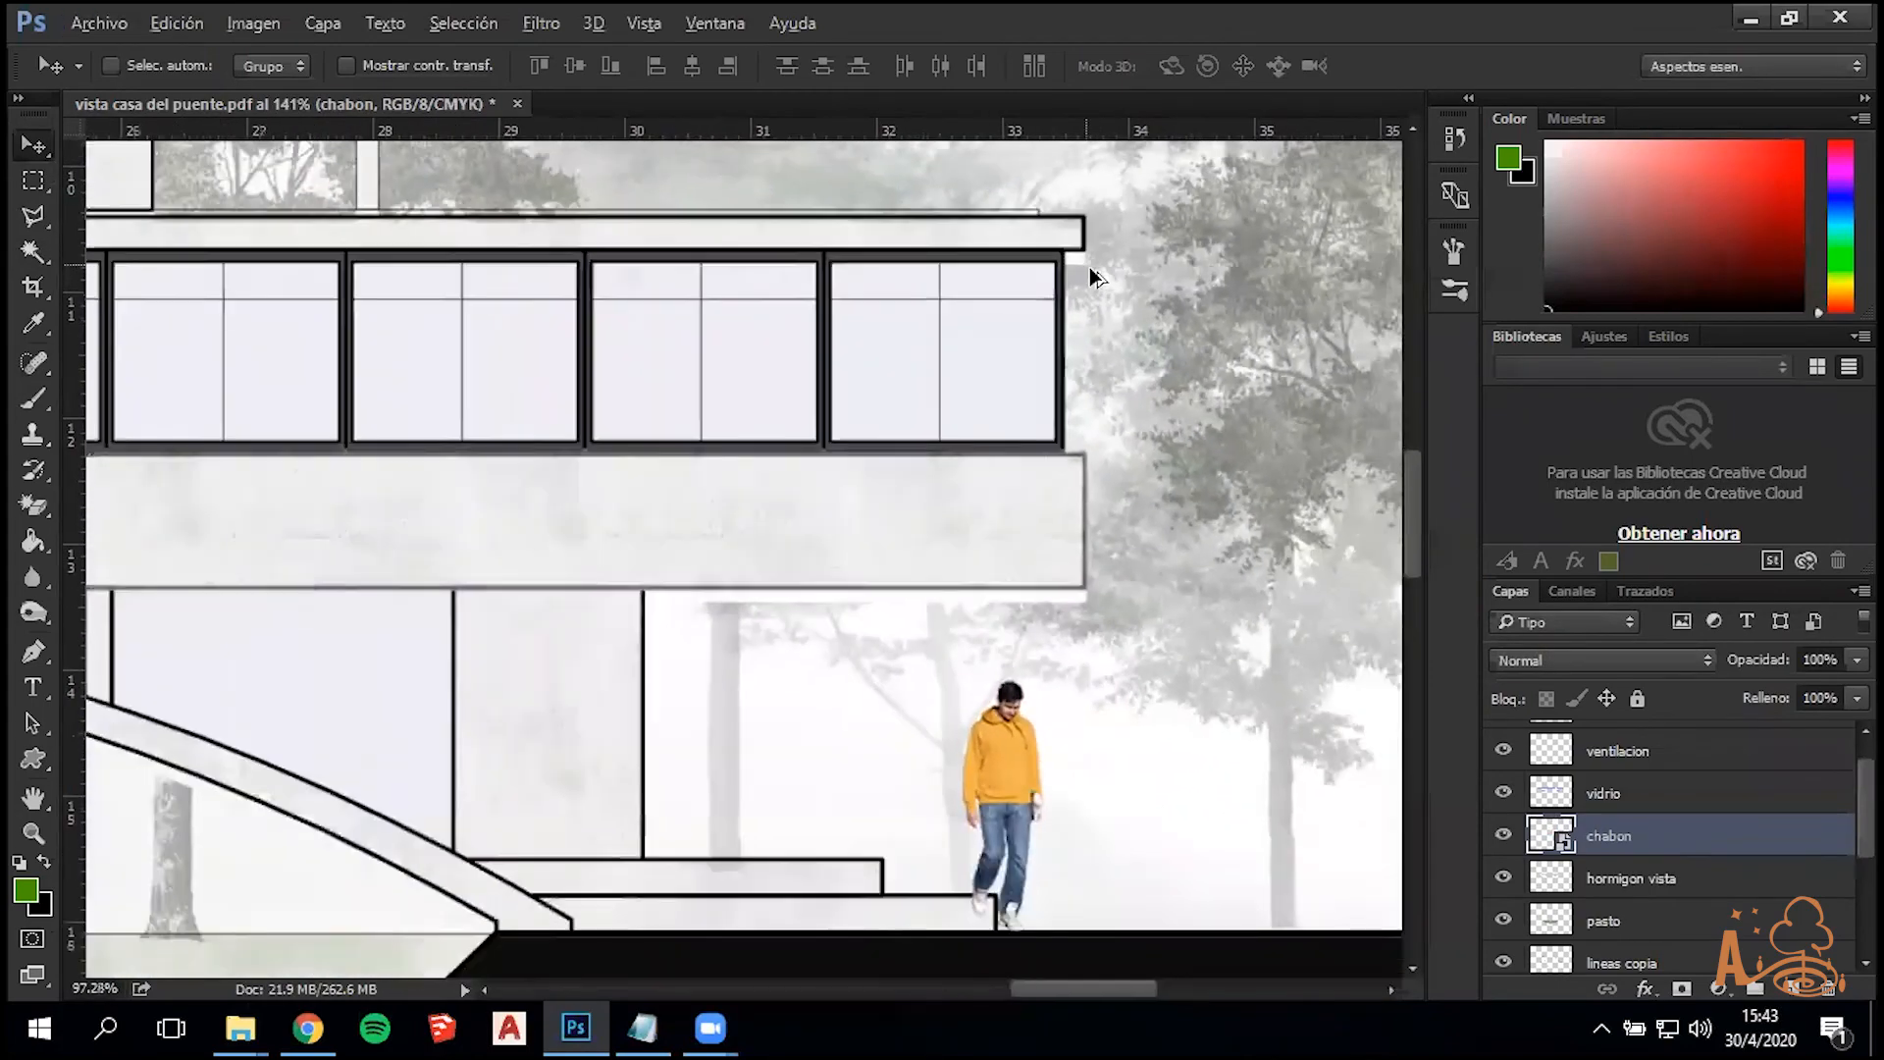
scroll(1081, 285, "down", 3)
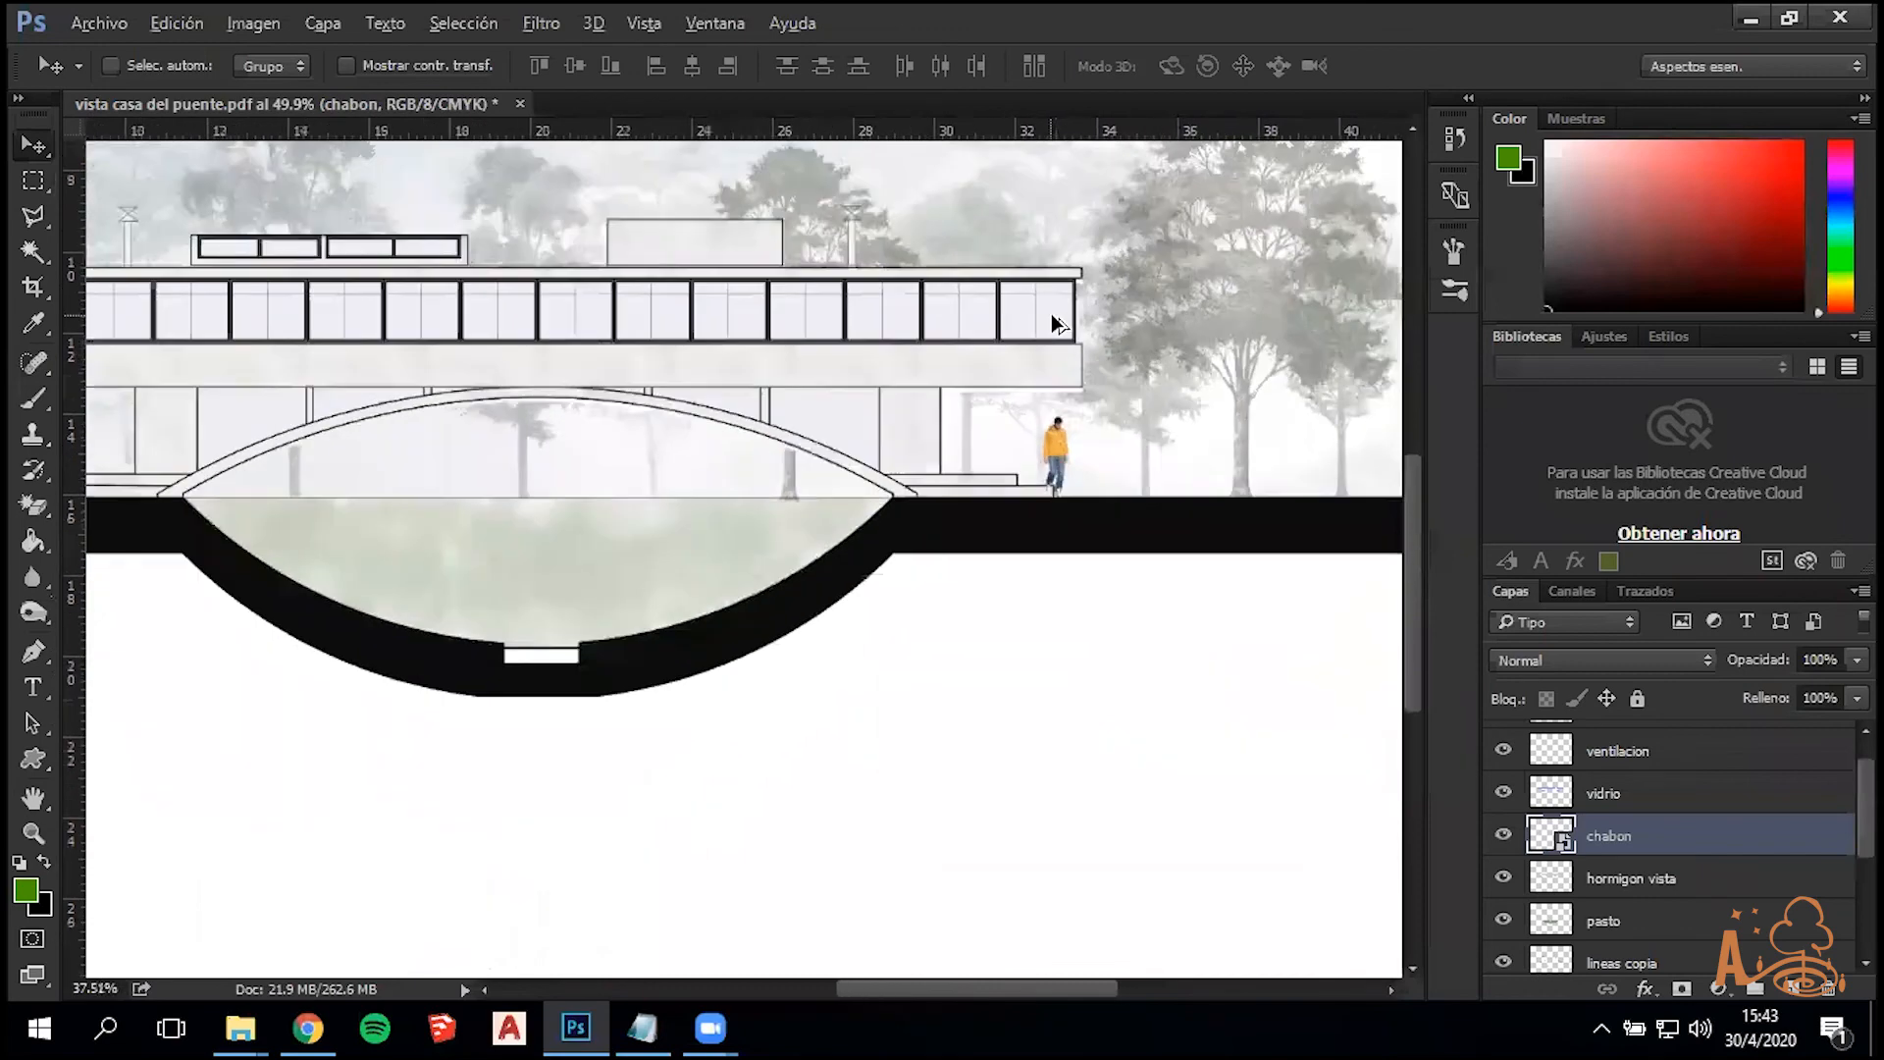
scroll(1603, 849, "down", 2)
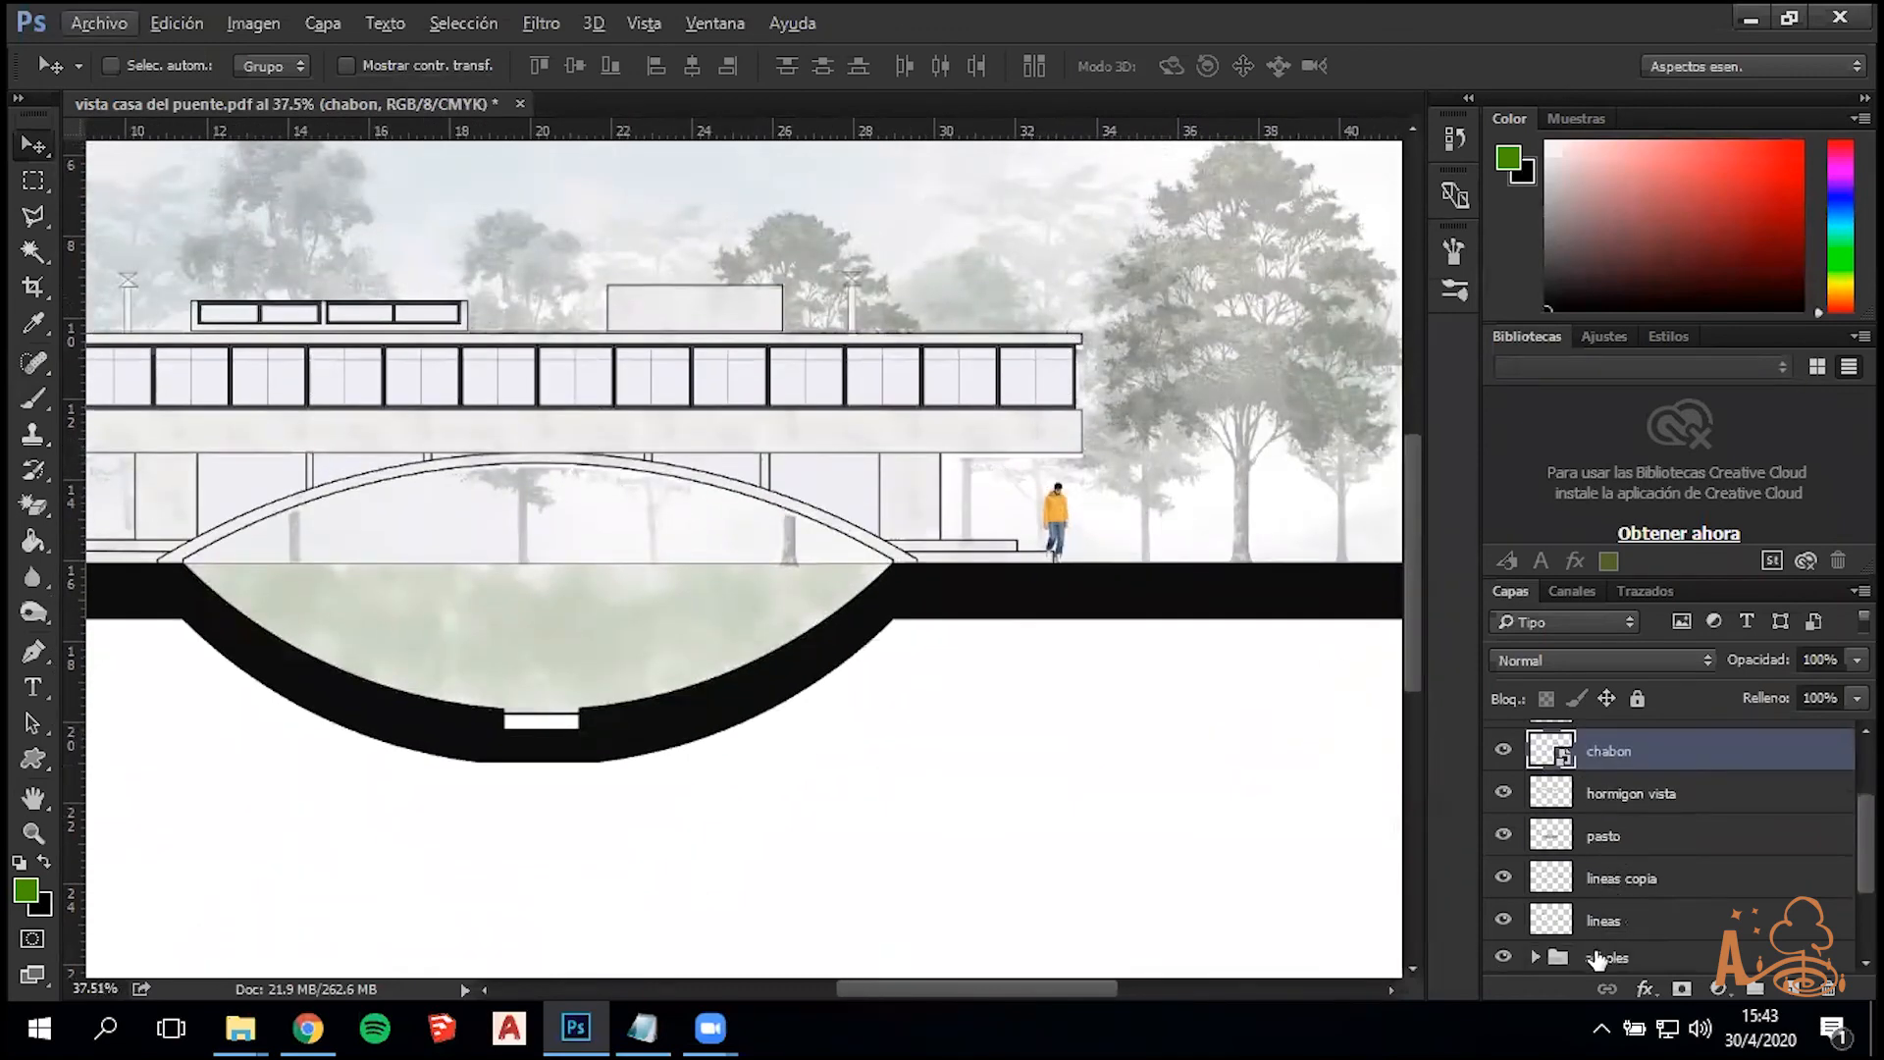
left_click(1597, 959)
scroll(1058, 402, "up", 4)
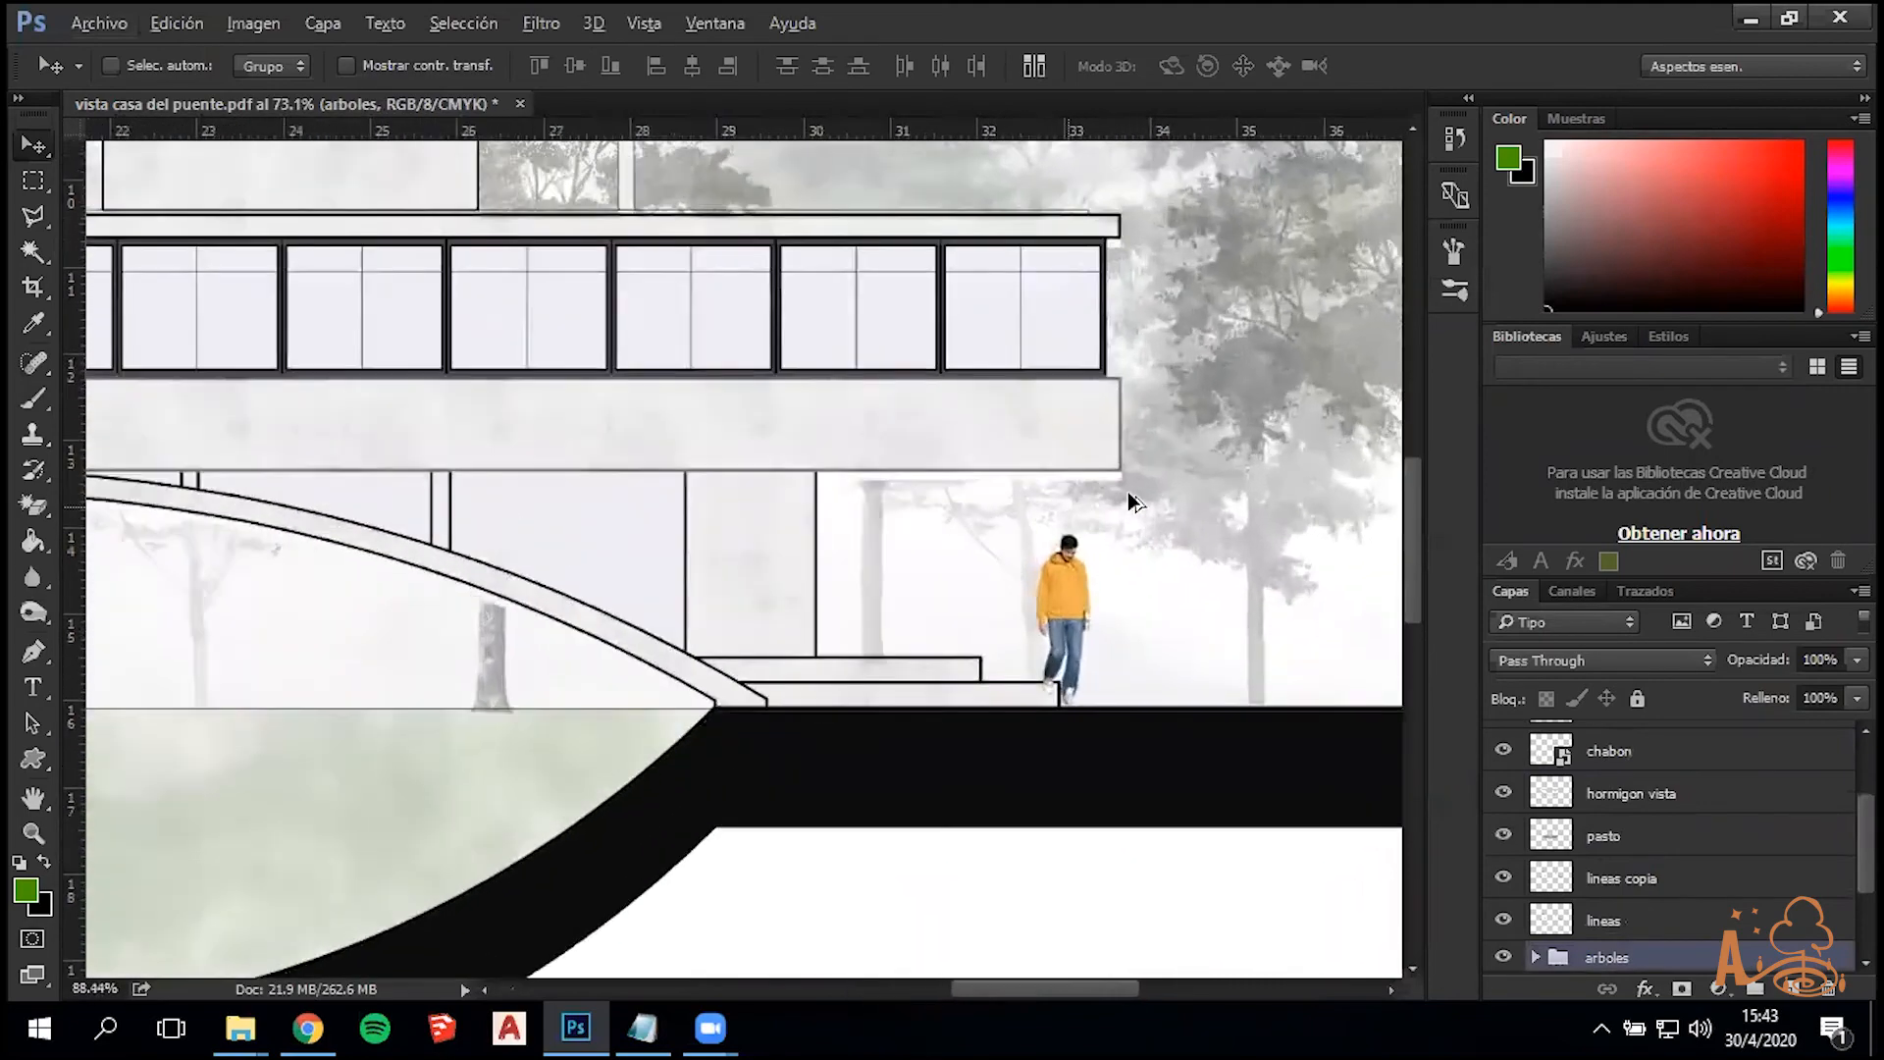
scroll(1127, 493, "up", 1)
left_click_drag(1160, 497, 1162, 492)
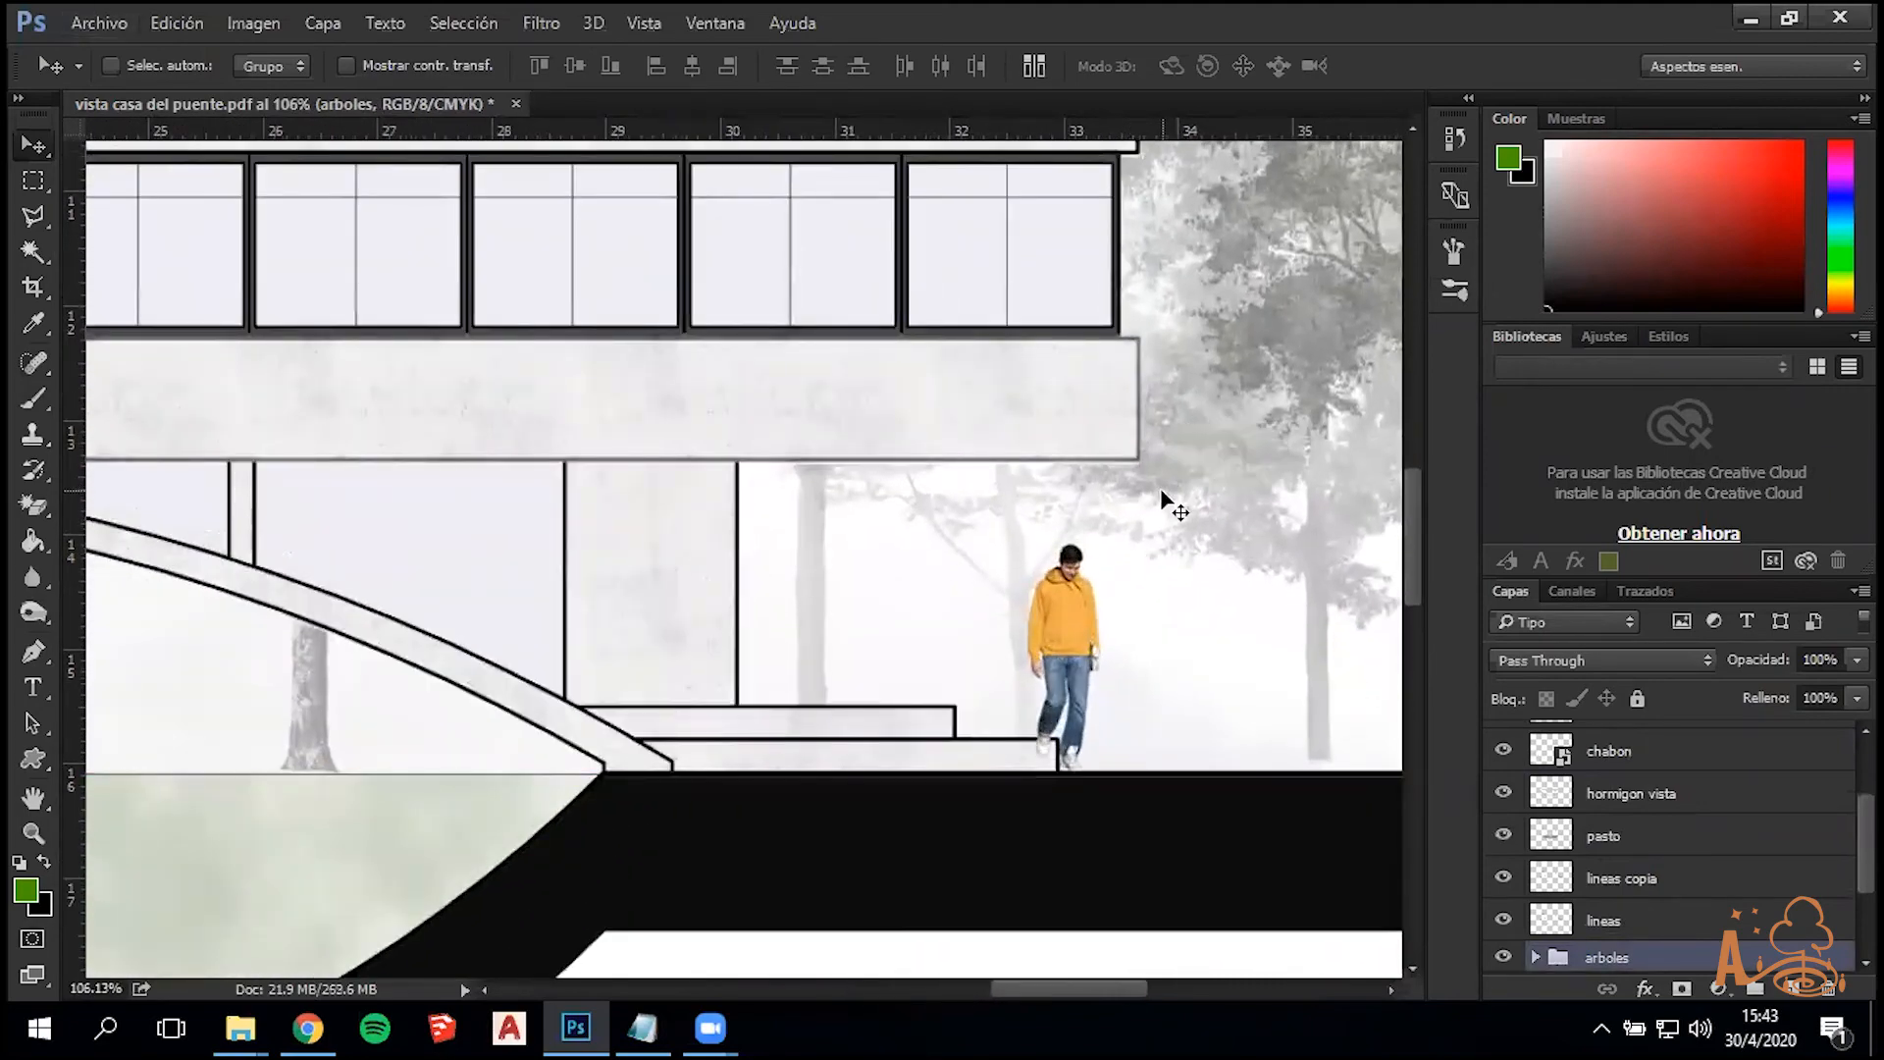
scroll(1192, 500, "down", 3)
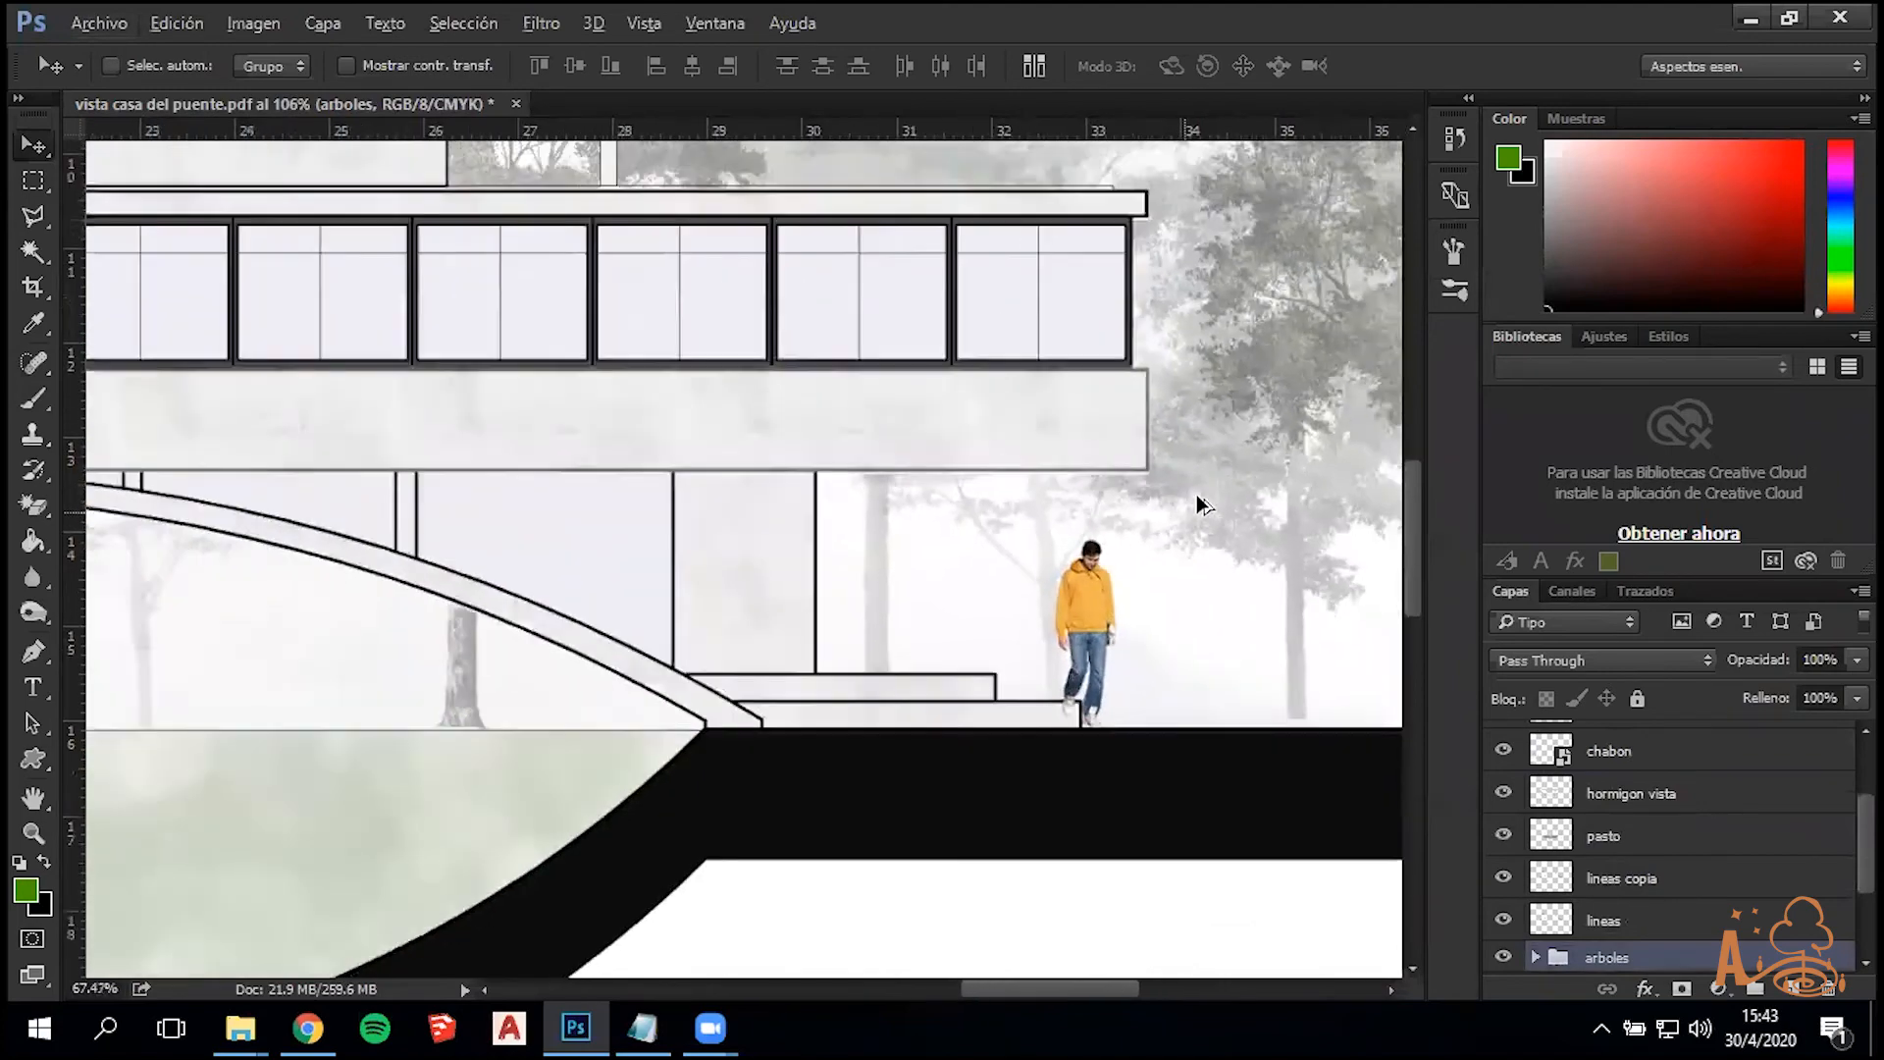
scroll(1193, 505, "down", 3)
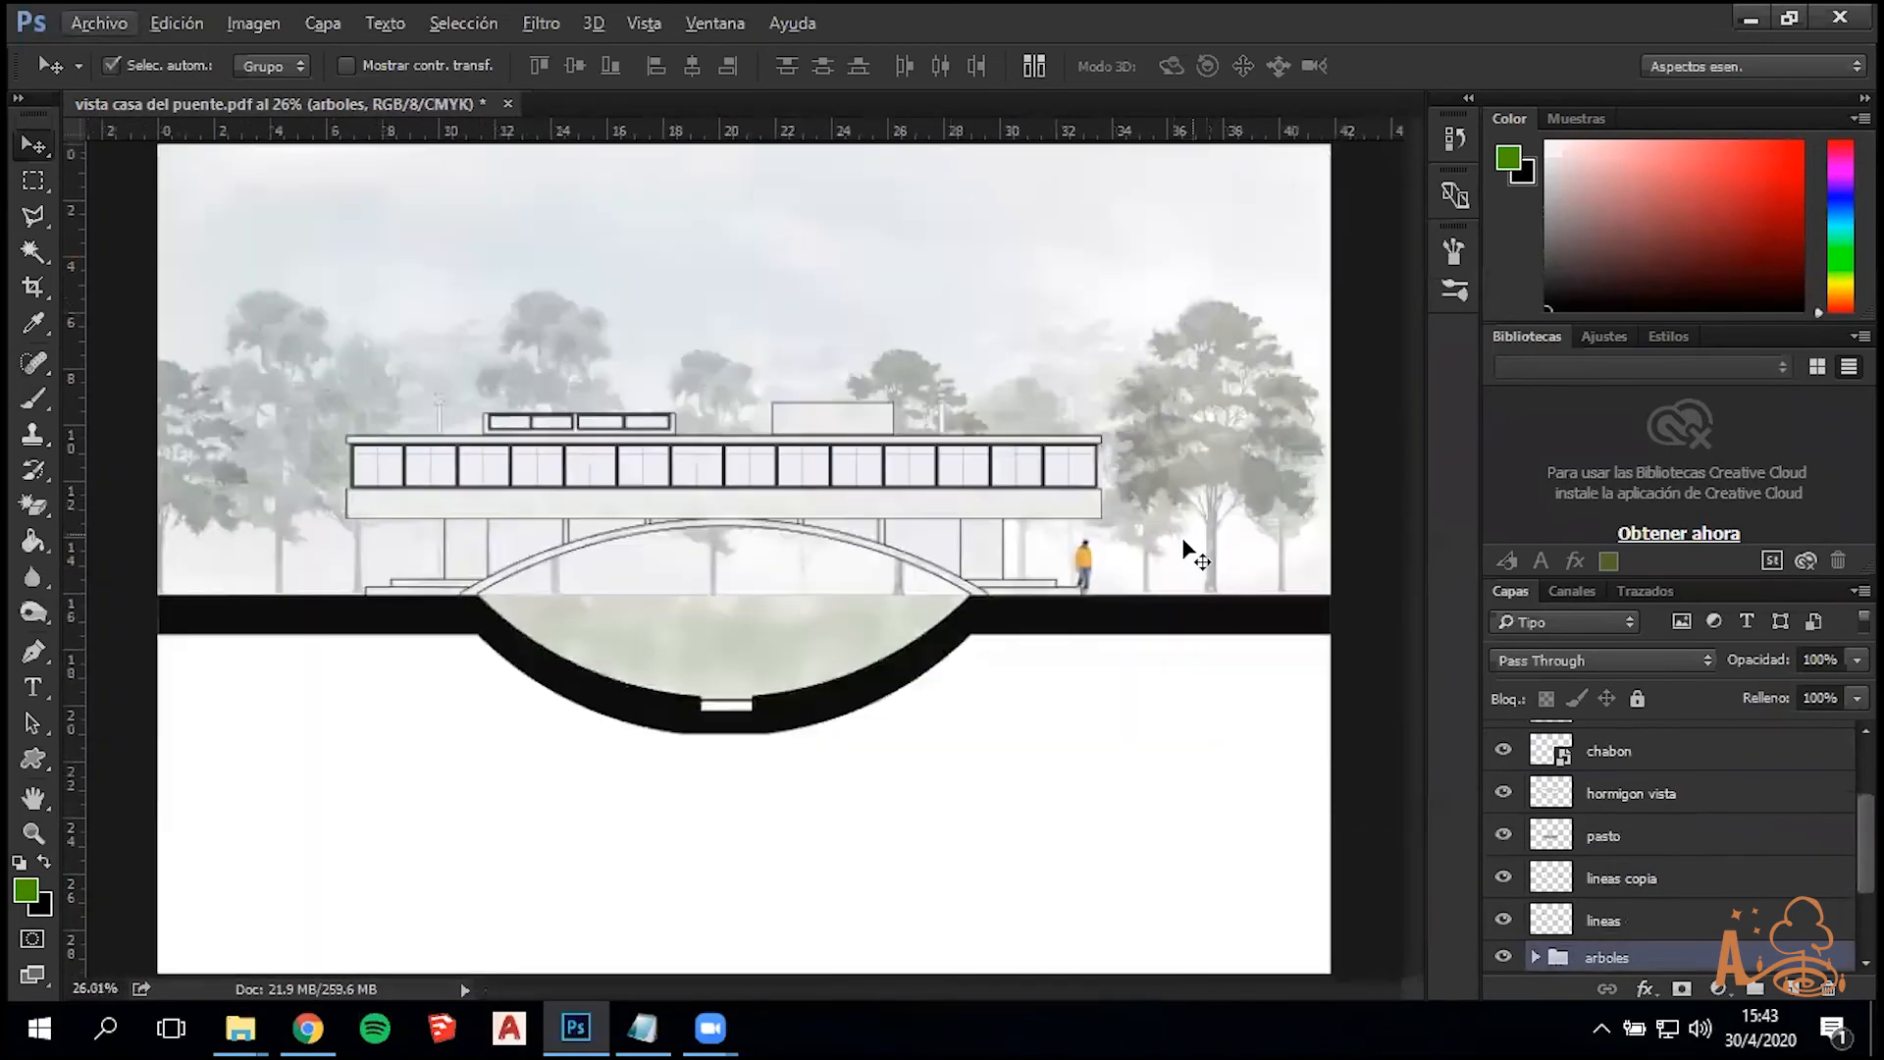
Select the chabon layer through its figure beside the steps and rasterize it
scroll(1085, 571, "up", 3)
right_click(1075, 565)
left_click(1124, 581)
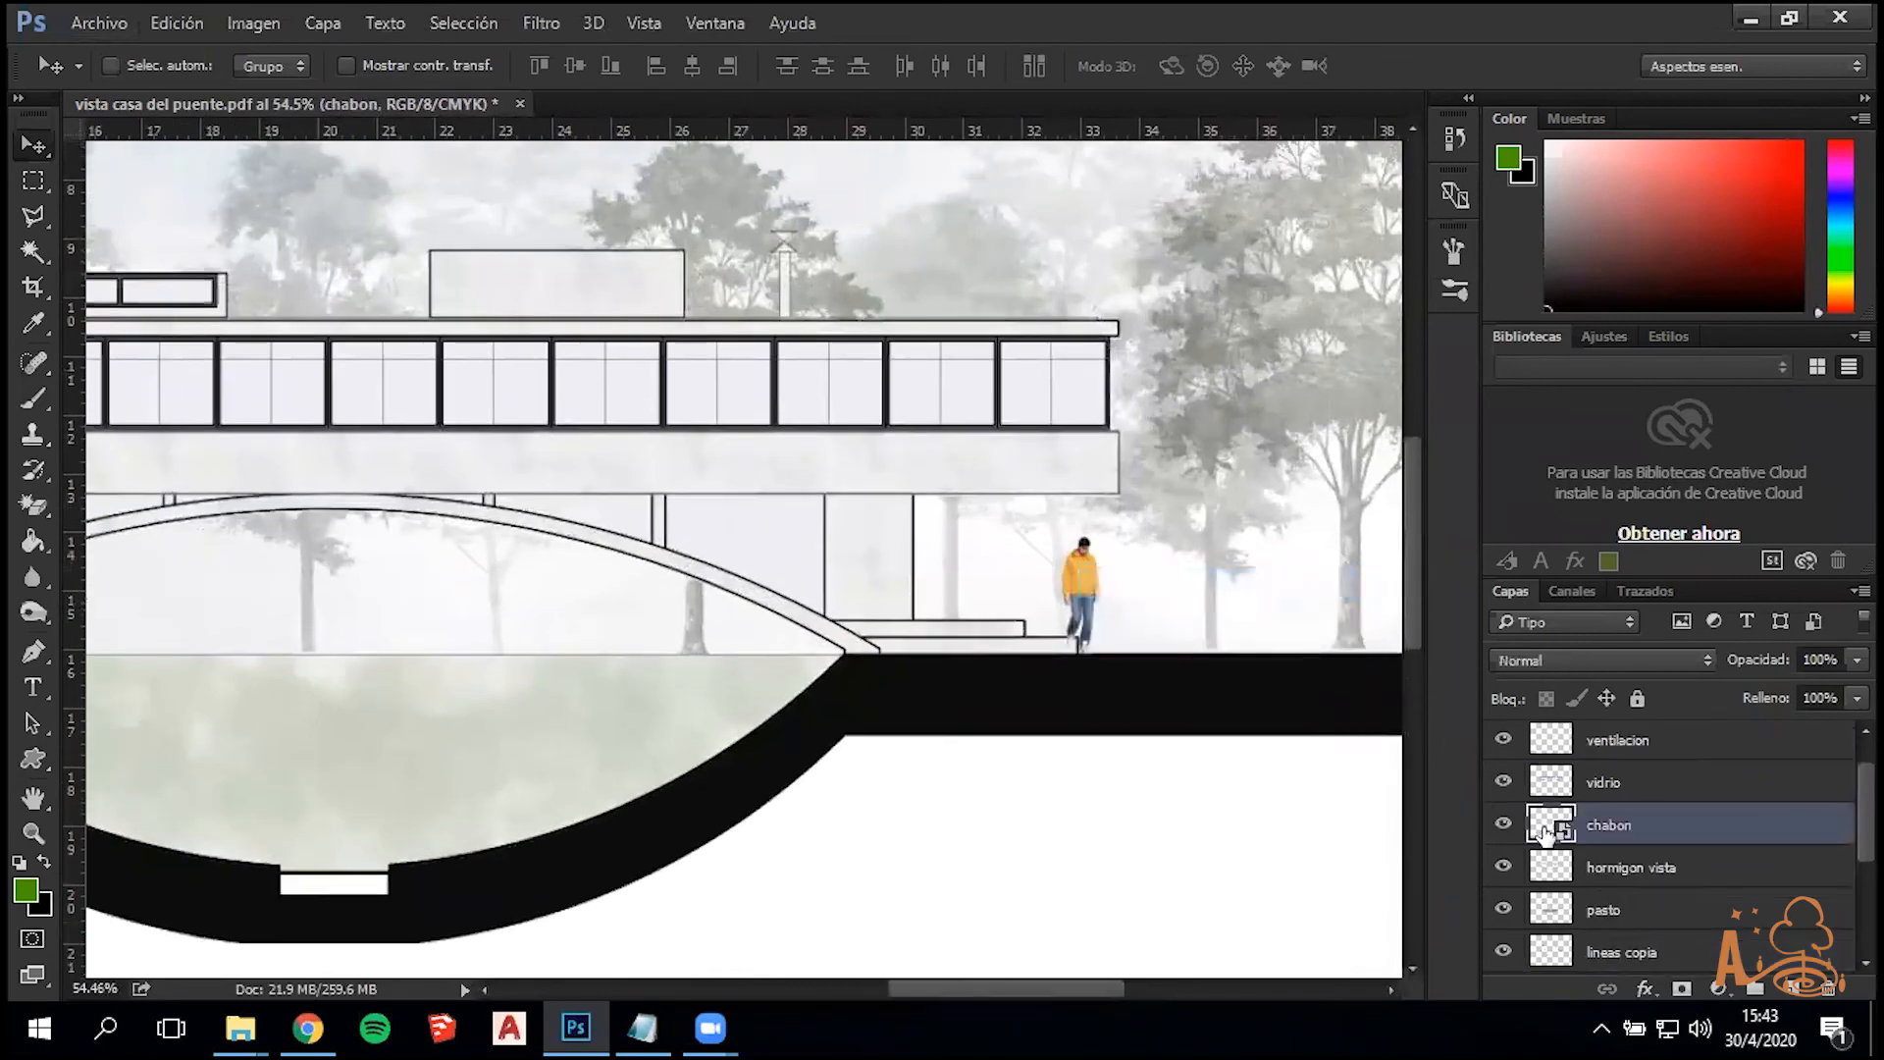
right_click(1635, 832)
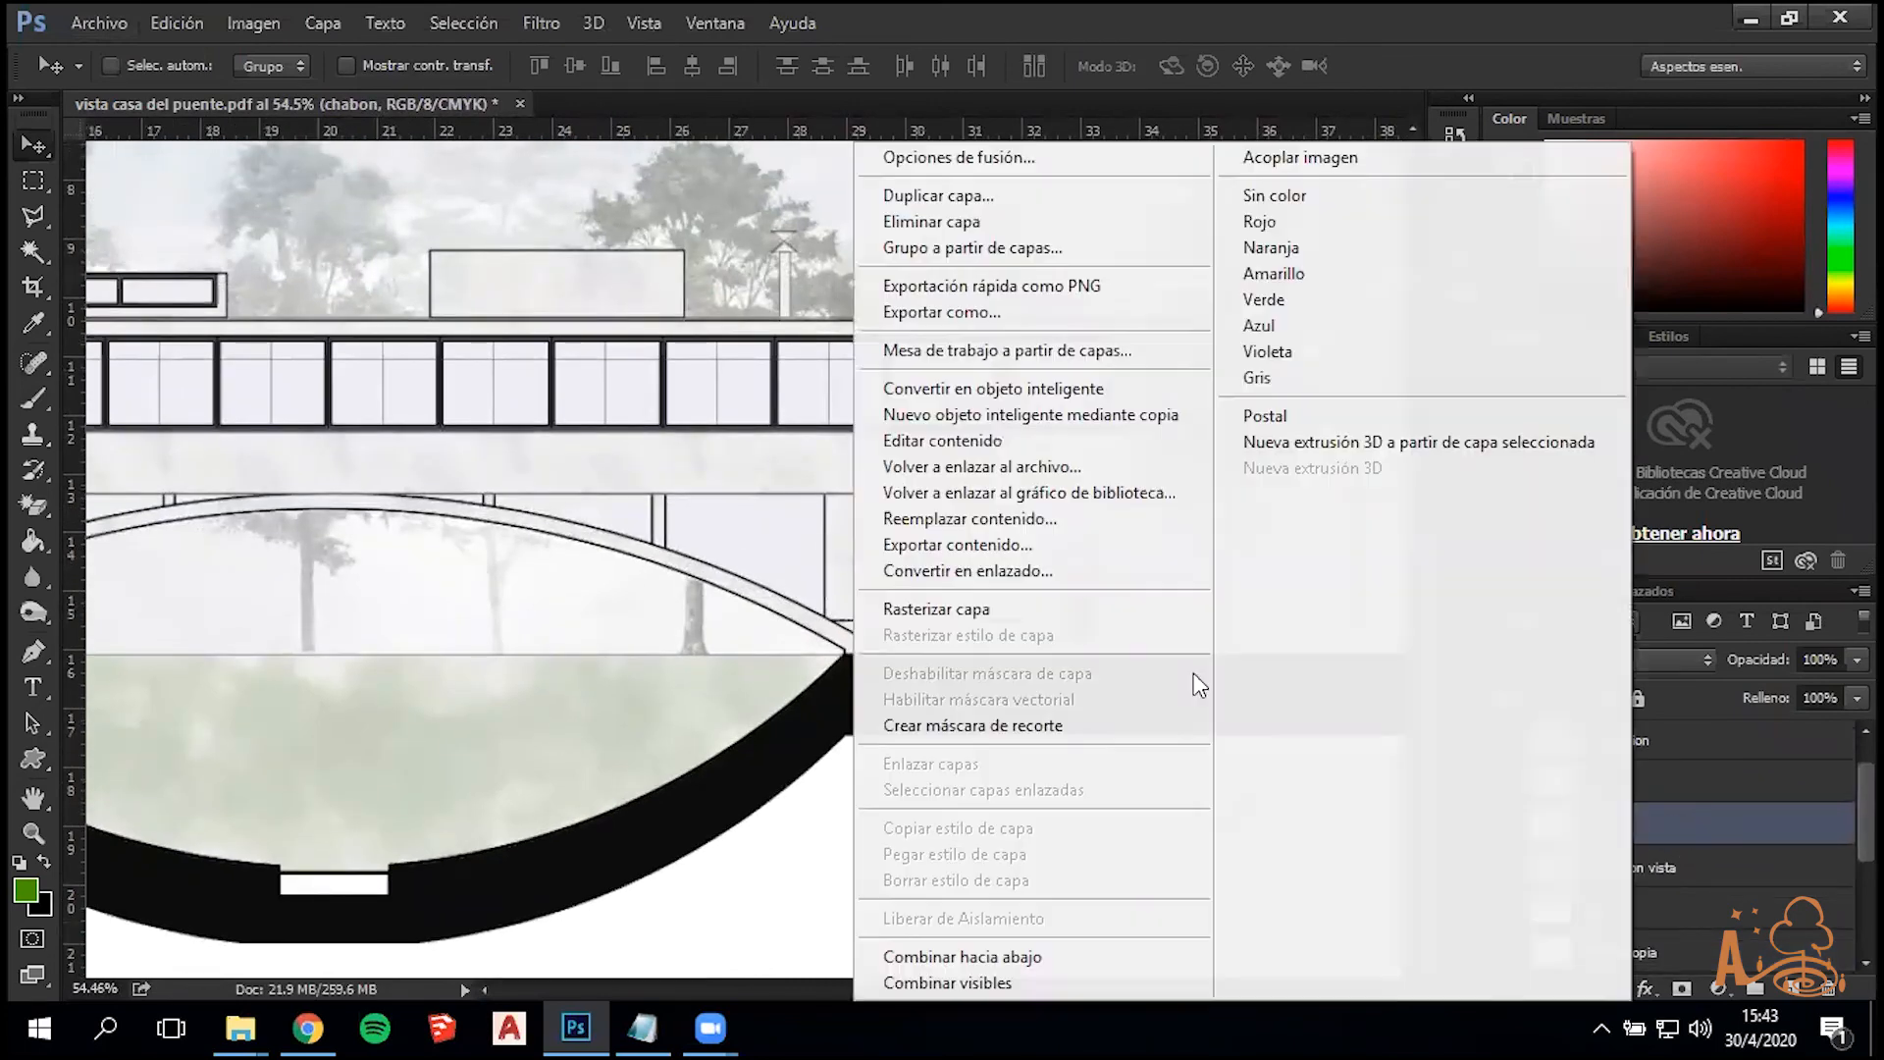
left_click(991, 609)
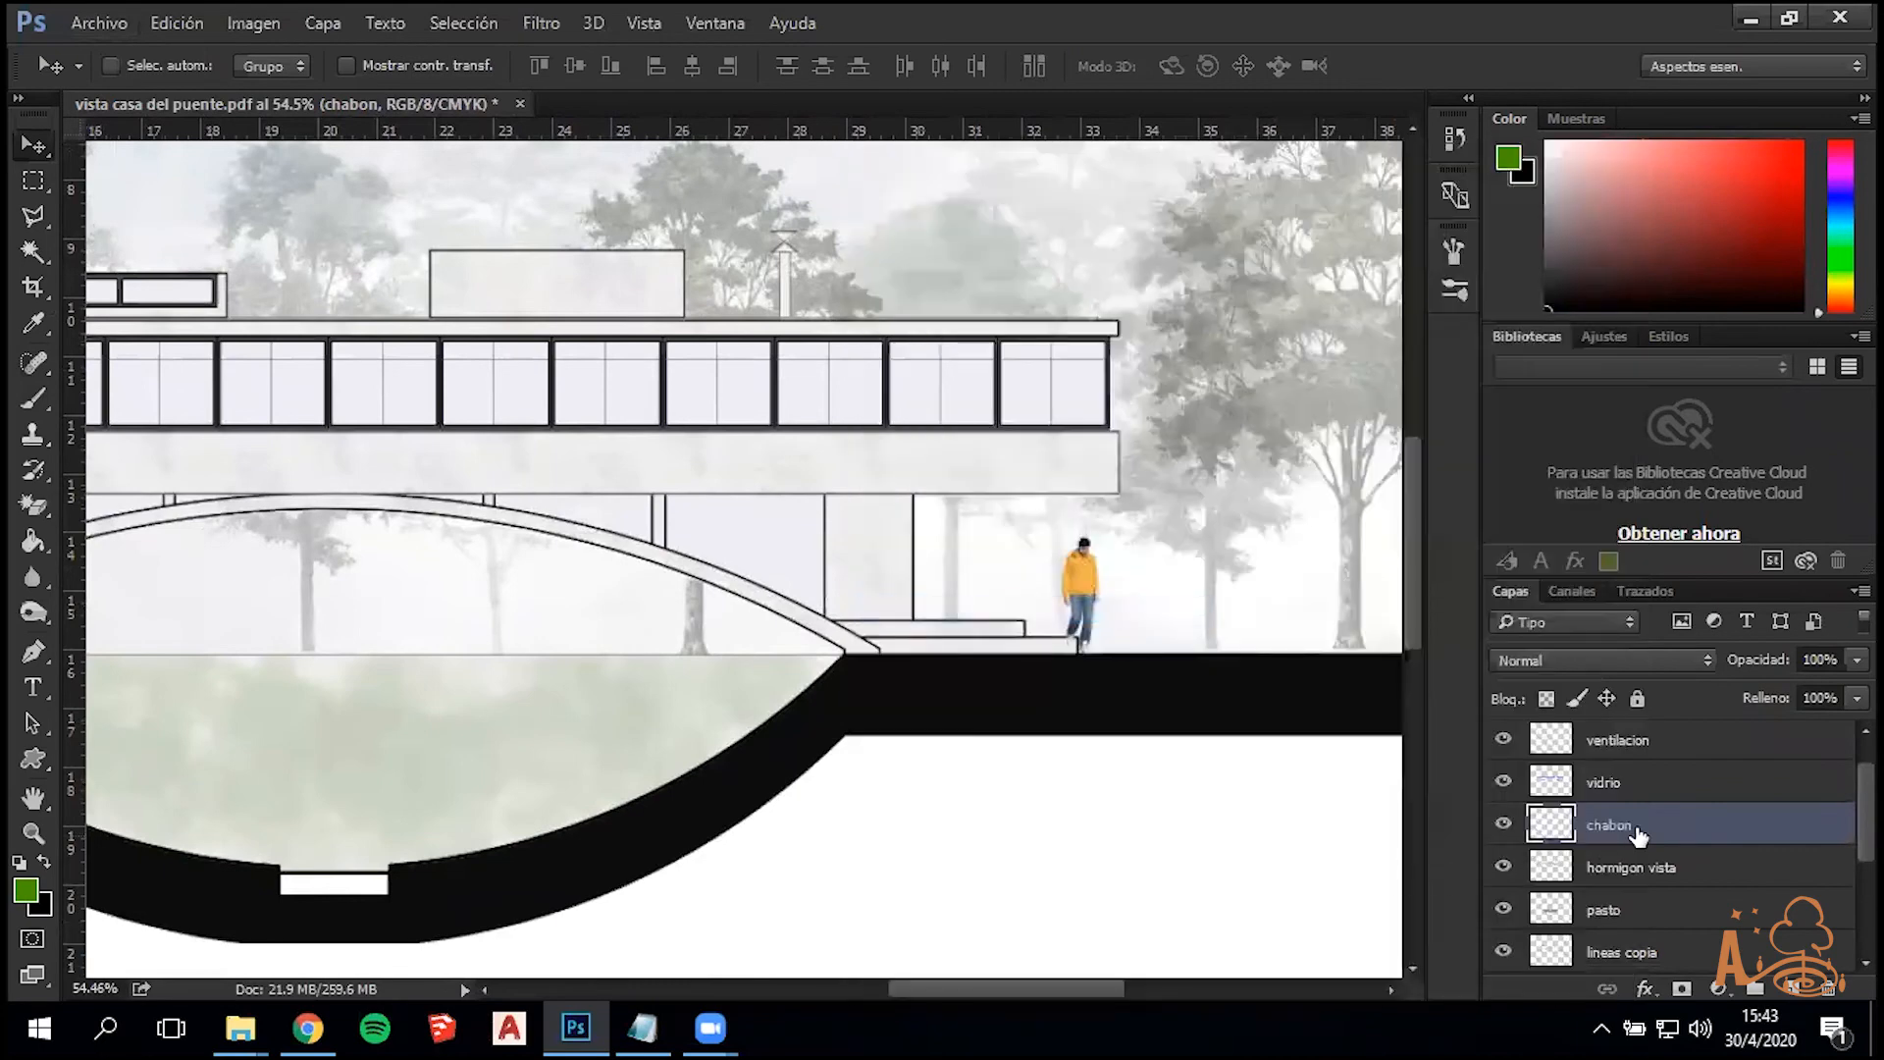
right_click(1595, 800)
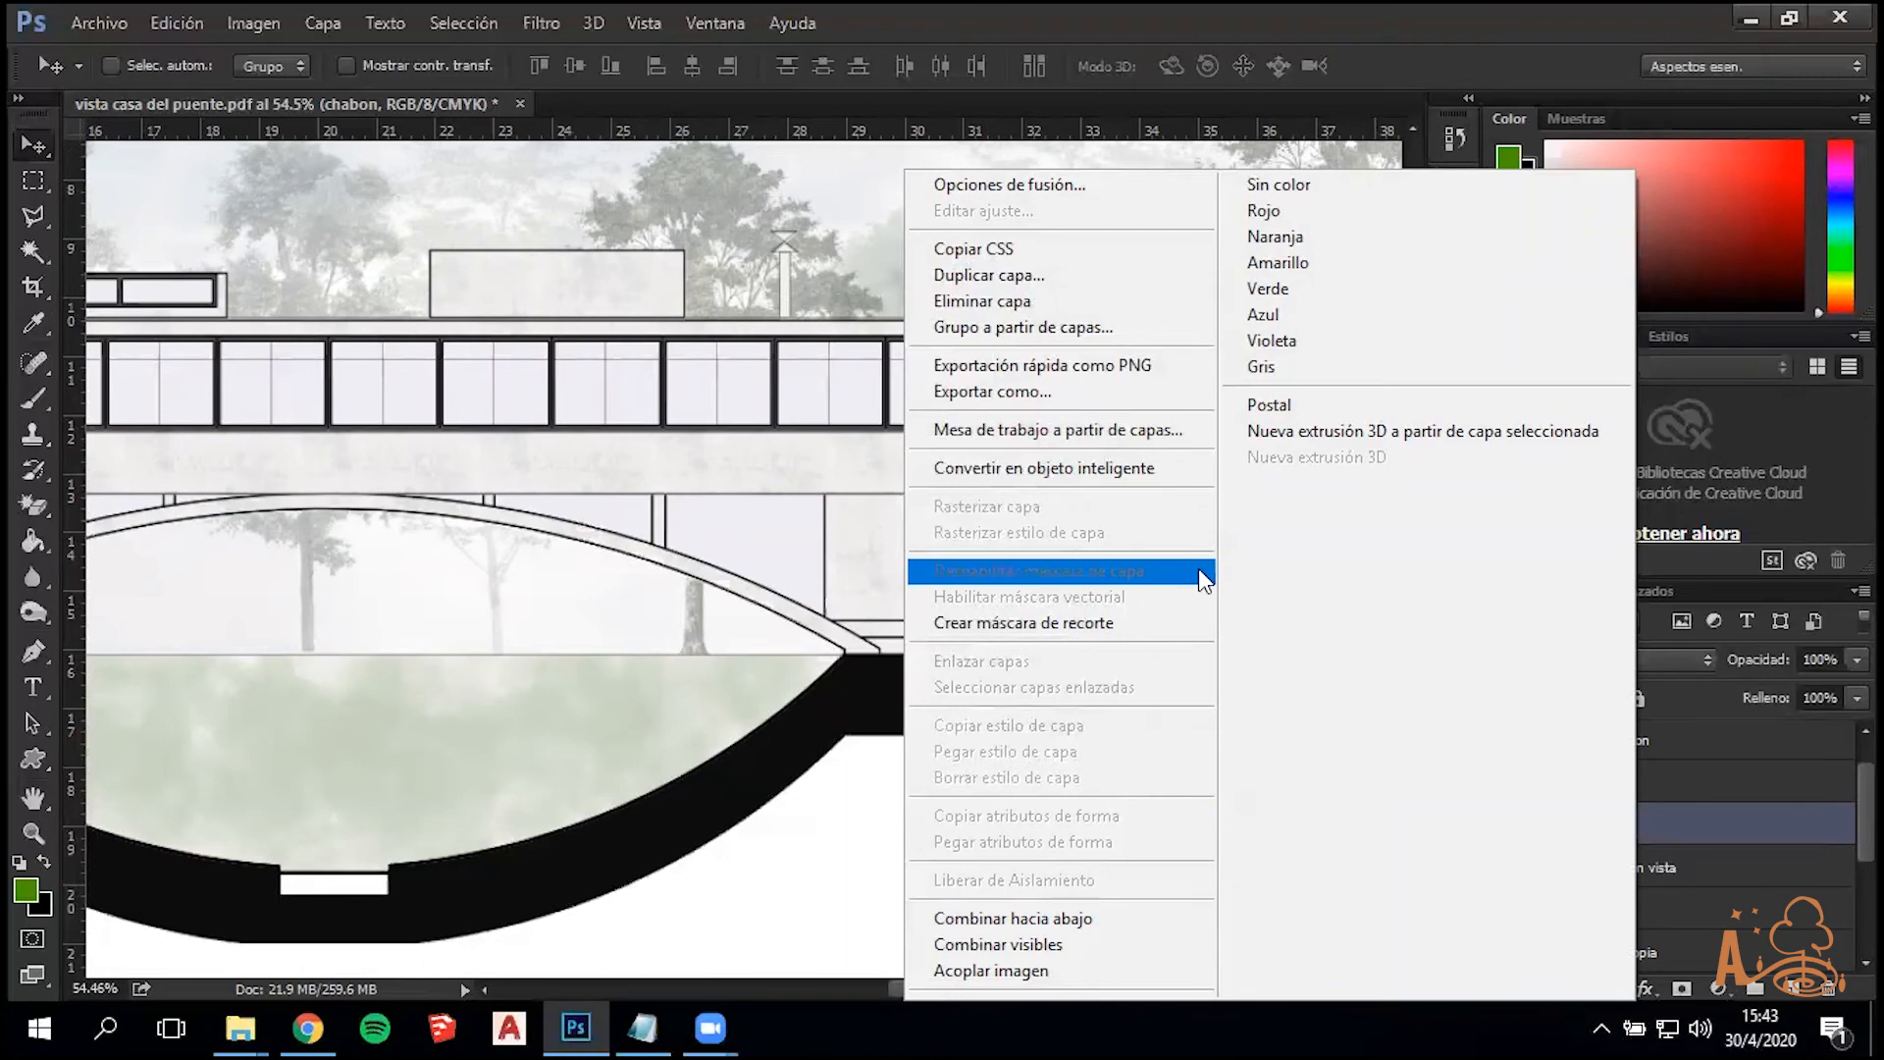
key("Escape")
Duplicate the chabon figure just to its right and group both figure layers as personas
left_click_drag(1094, 578, 1156, 582)
left_click(1659, 869, "shift")
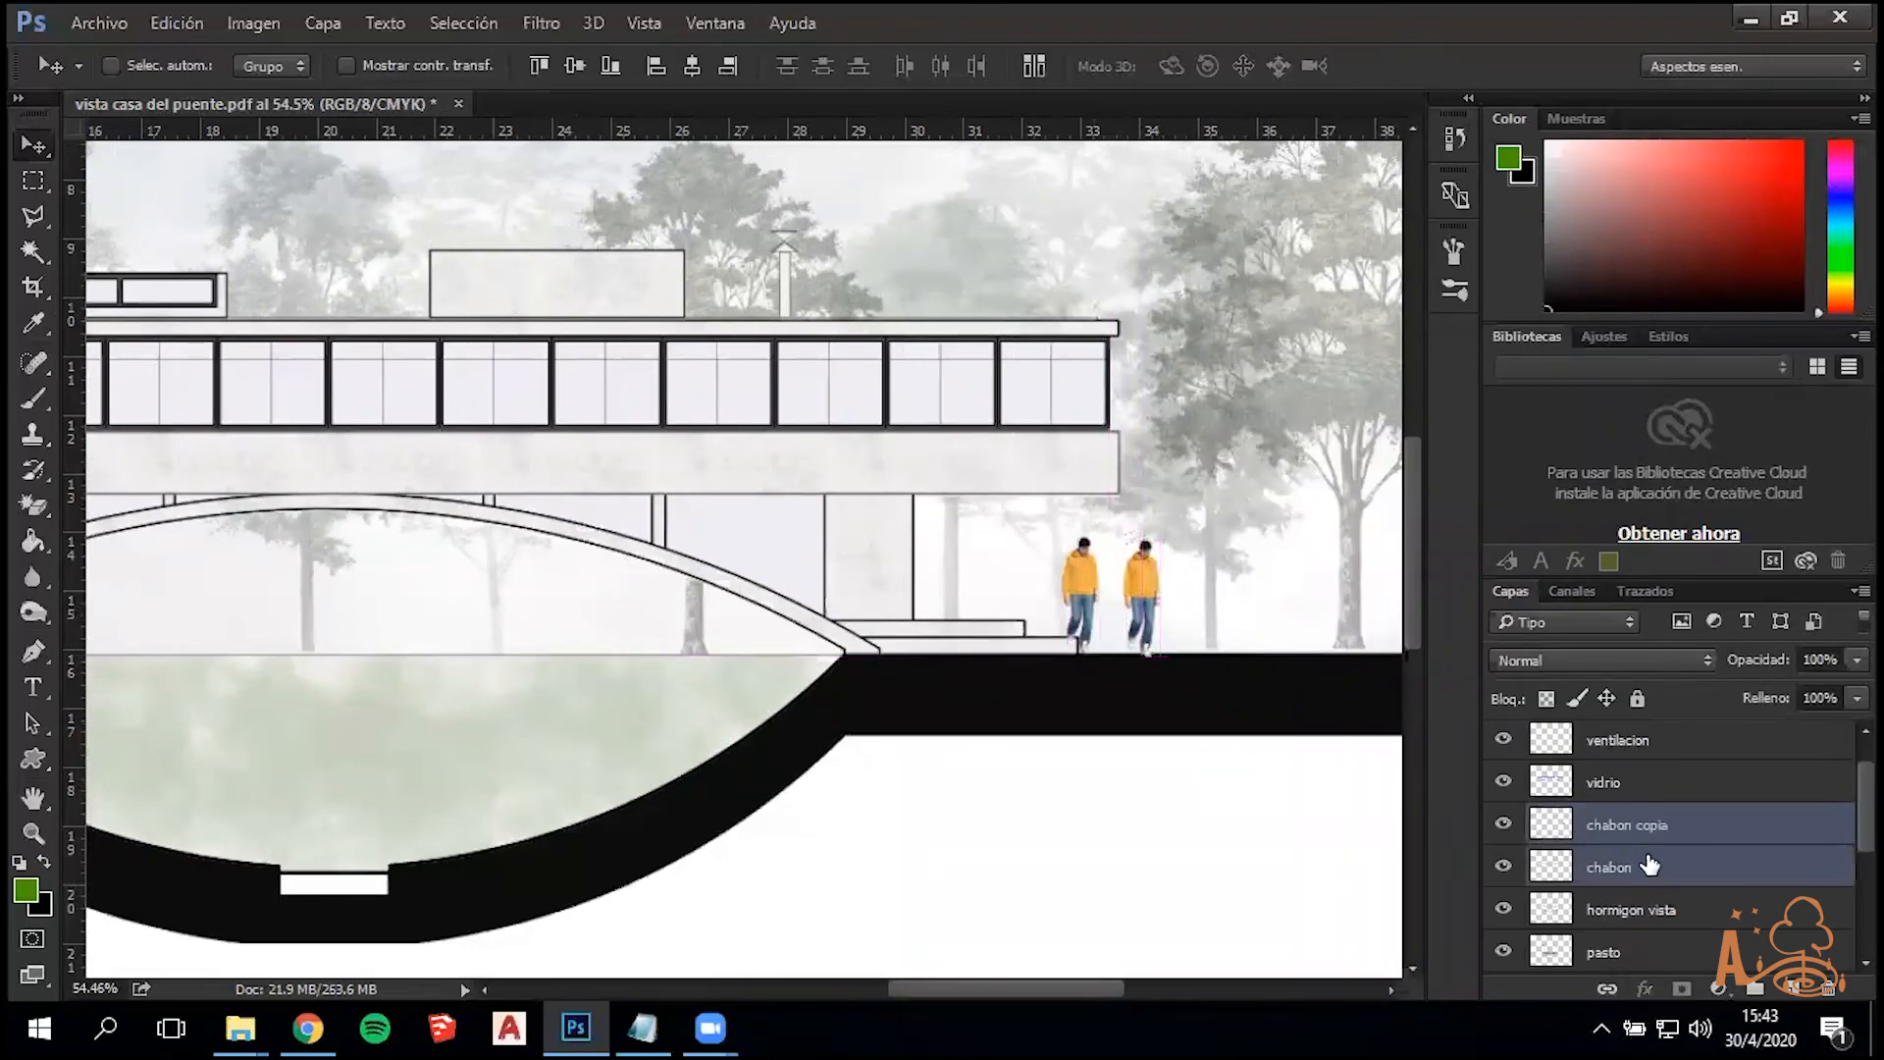
right_click(1659, 870)
left_click(1260, 178)
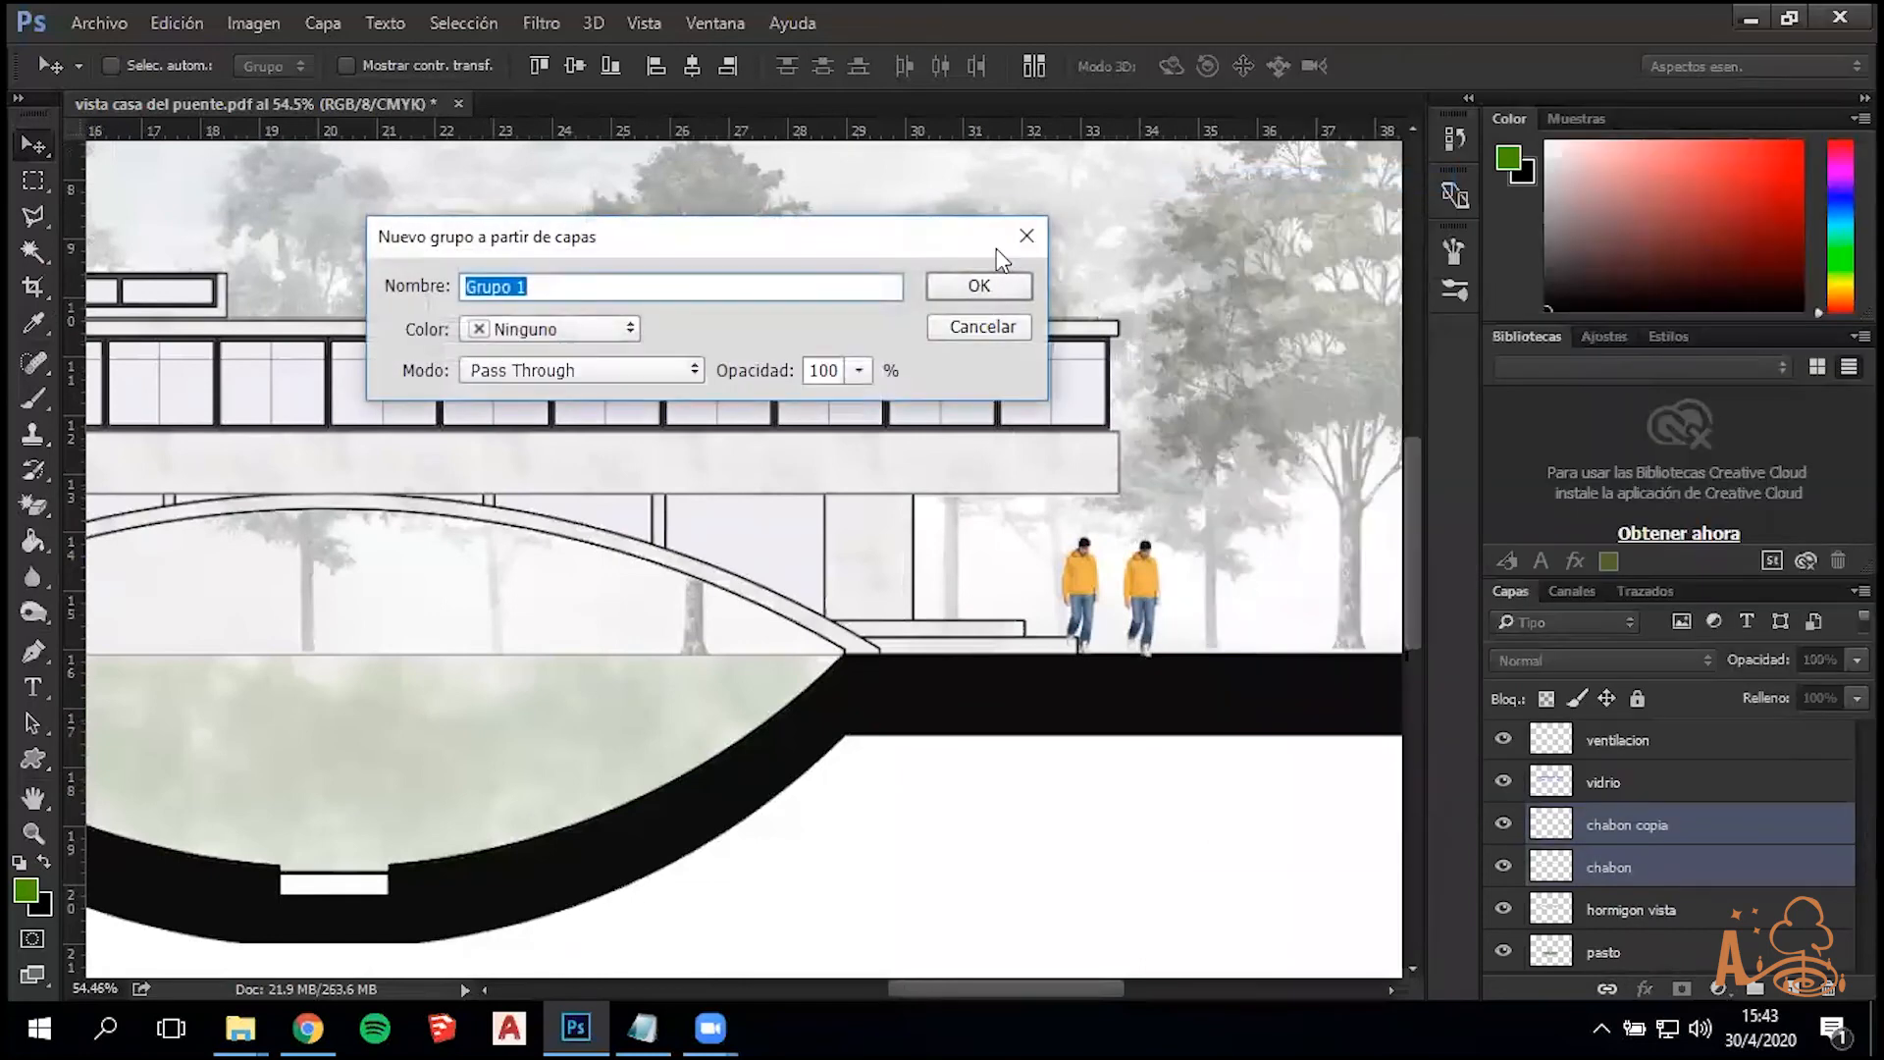
type("personas")
key("Return")
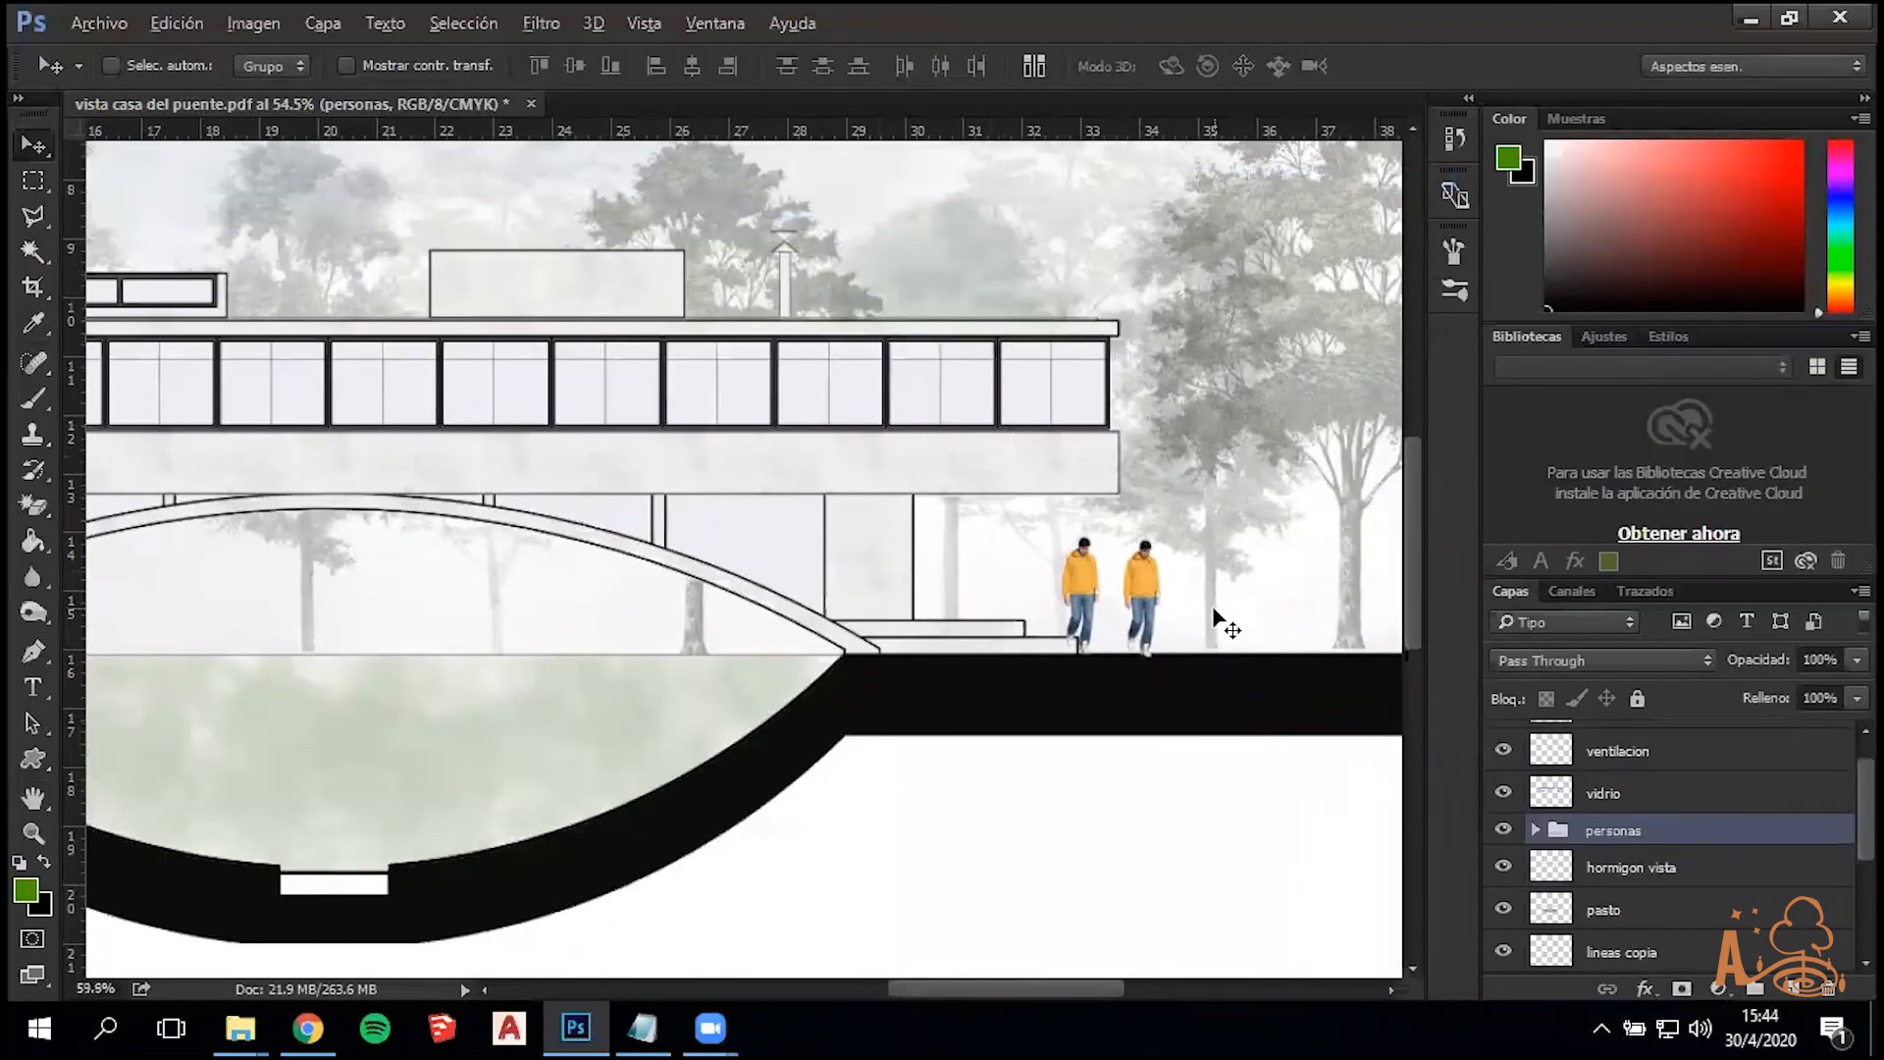
Expand the personas group and hide the chabon copia layer
scroll(1214, 616, "up", 10)
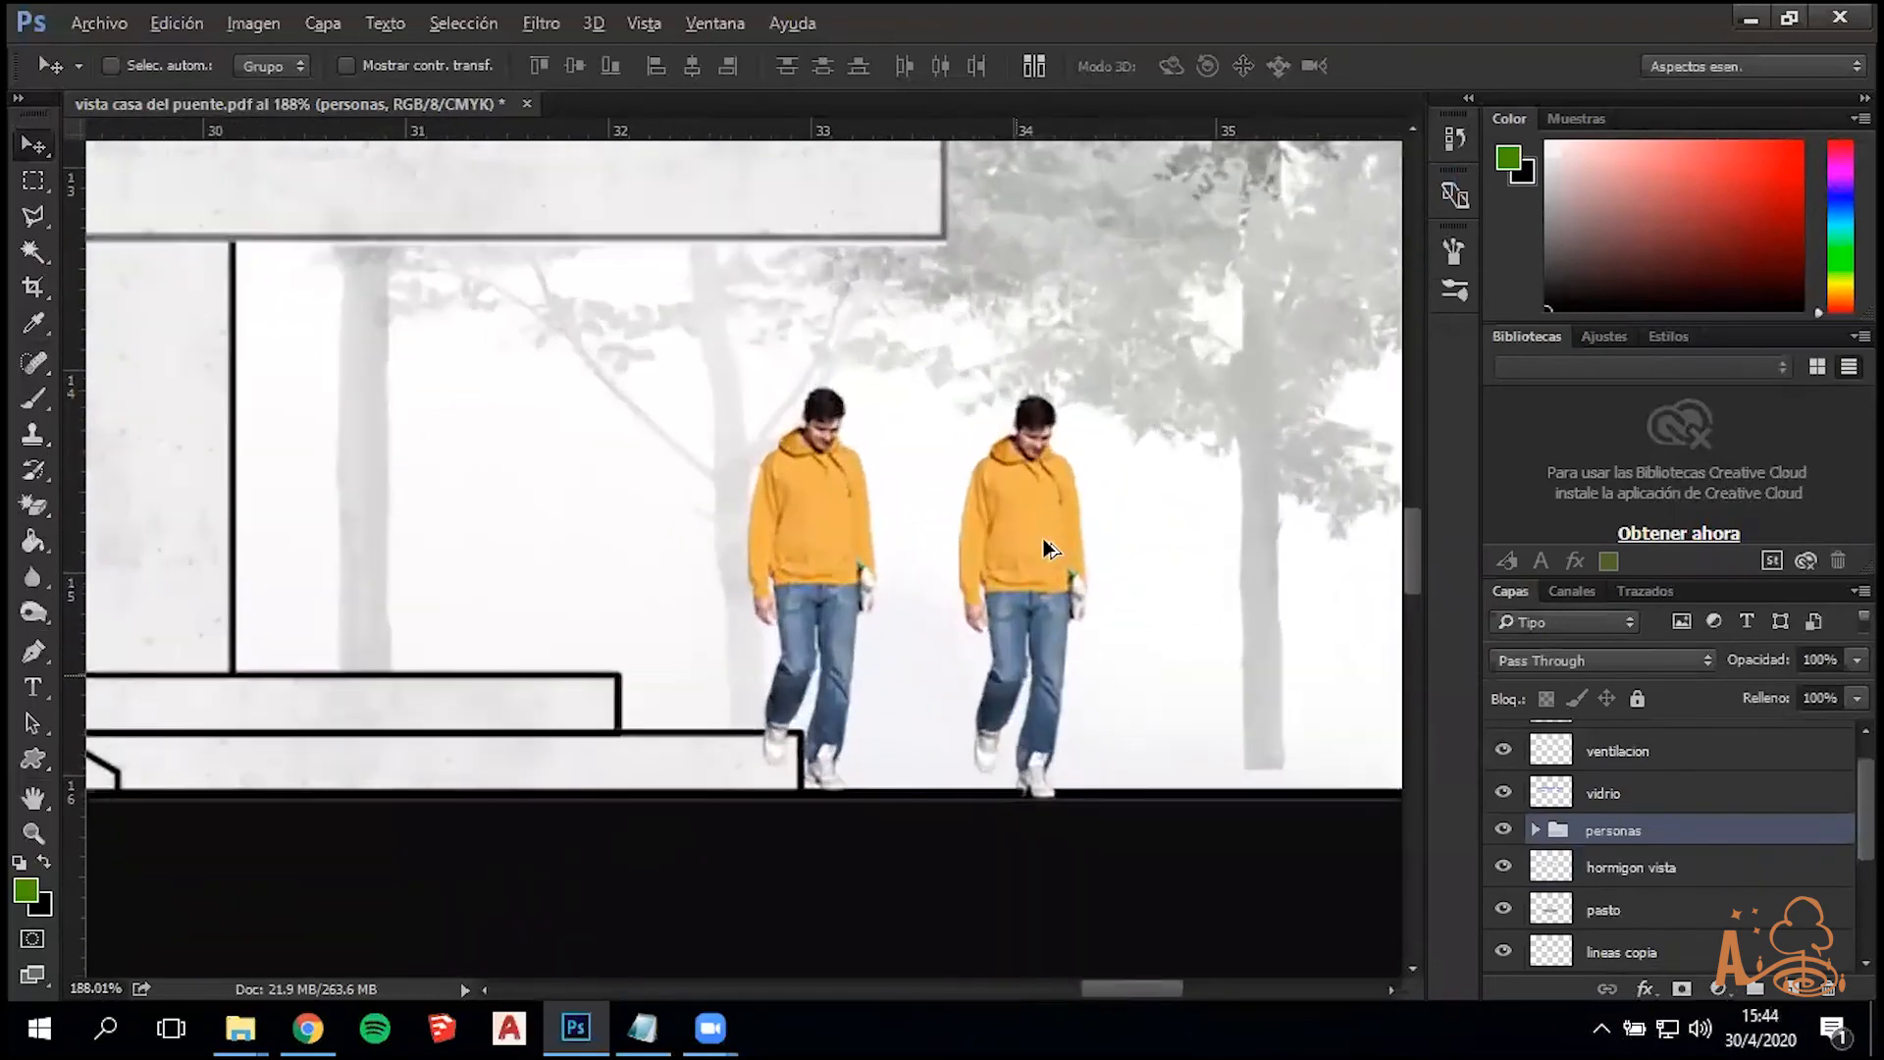
left_click(1612, 871)
left_click(1547, 829)
left_click(1536, 830)
left_click(1502, 867)
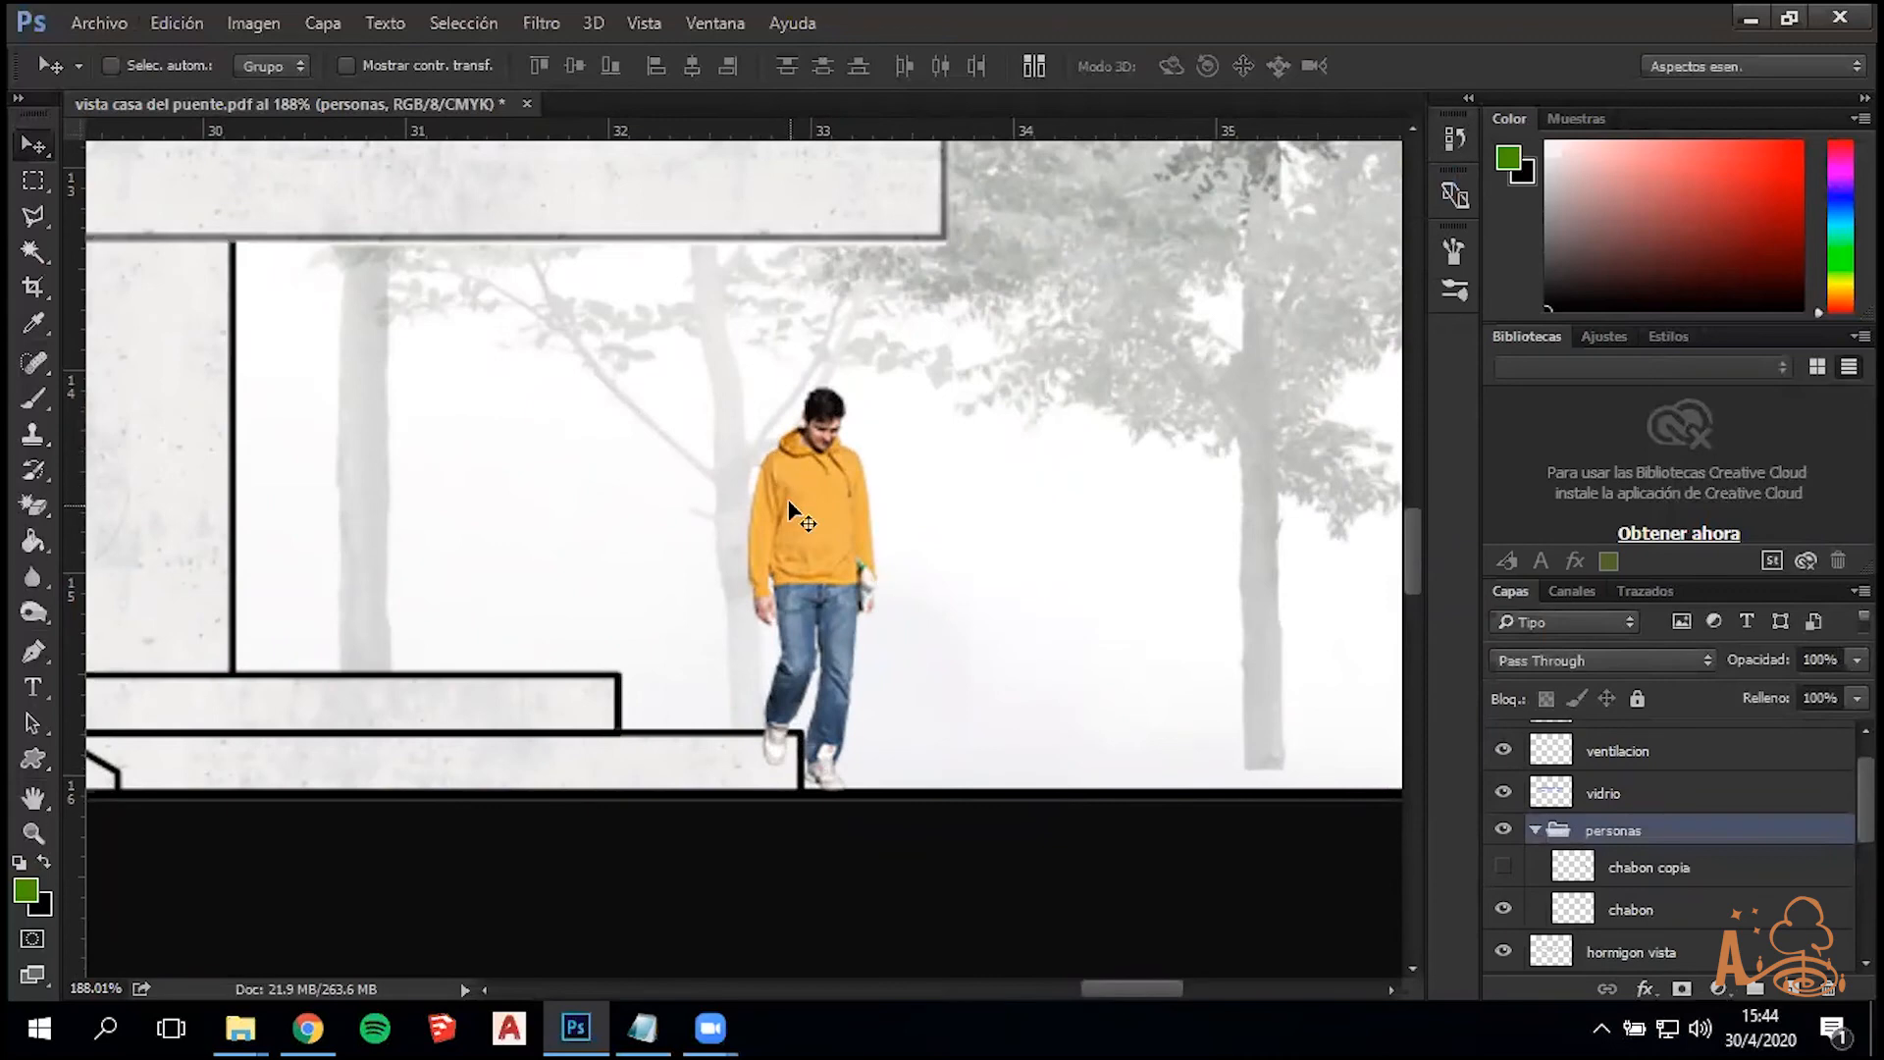
Try shifting the chabon figure up onto the steps and lowering its saturation to -34
mouse_move(790, 505)
left_mouse_down()
mouse_move(806, 485)
mouse_move(770, 476)
mouse_move(791, 525)
left_mouse_up()
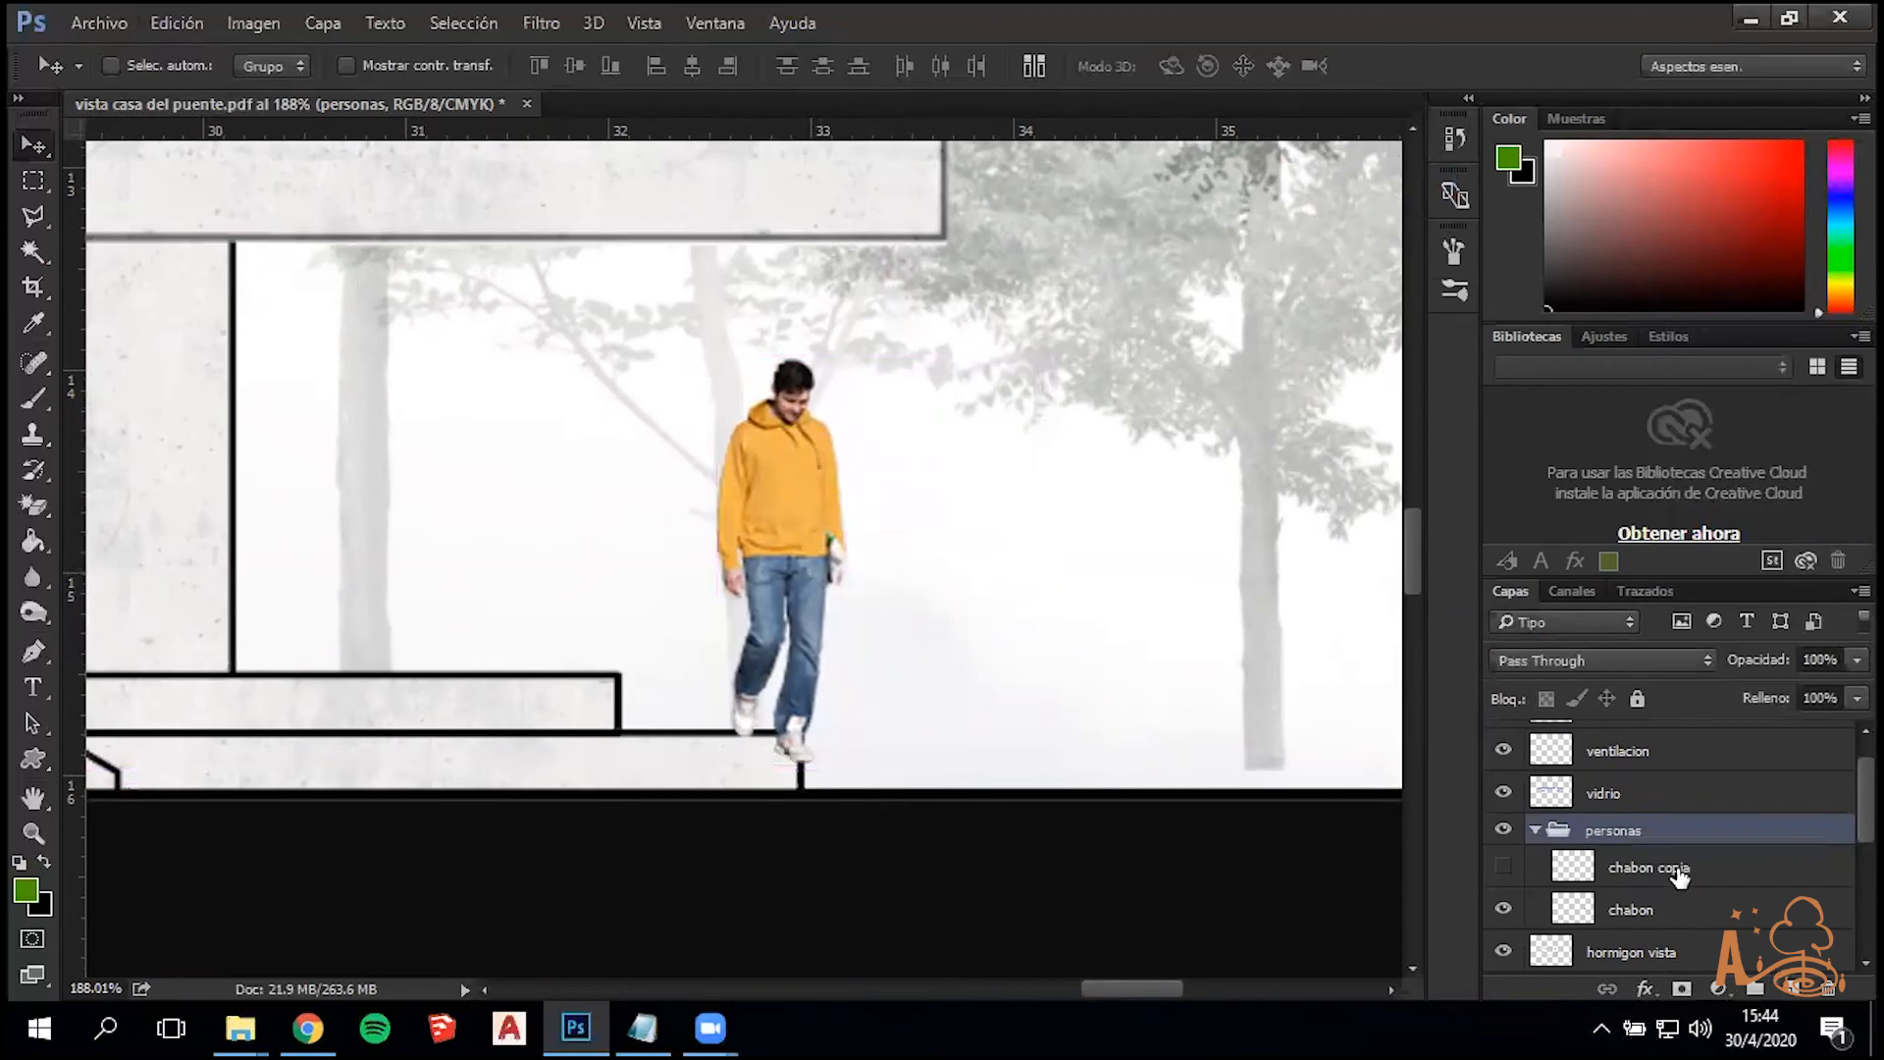
left_click(1672, 911)
key("ctrl+u")
left_click_drag(818, 448, 810, 444)
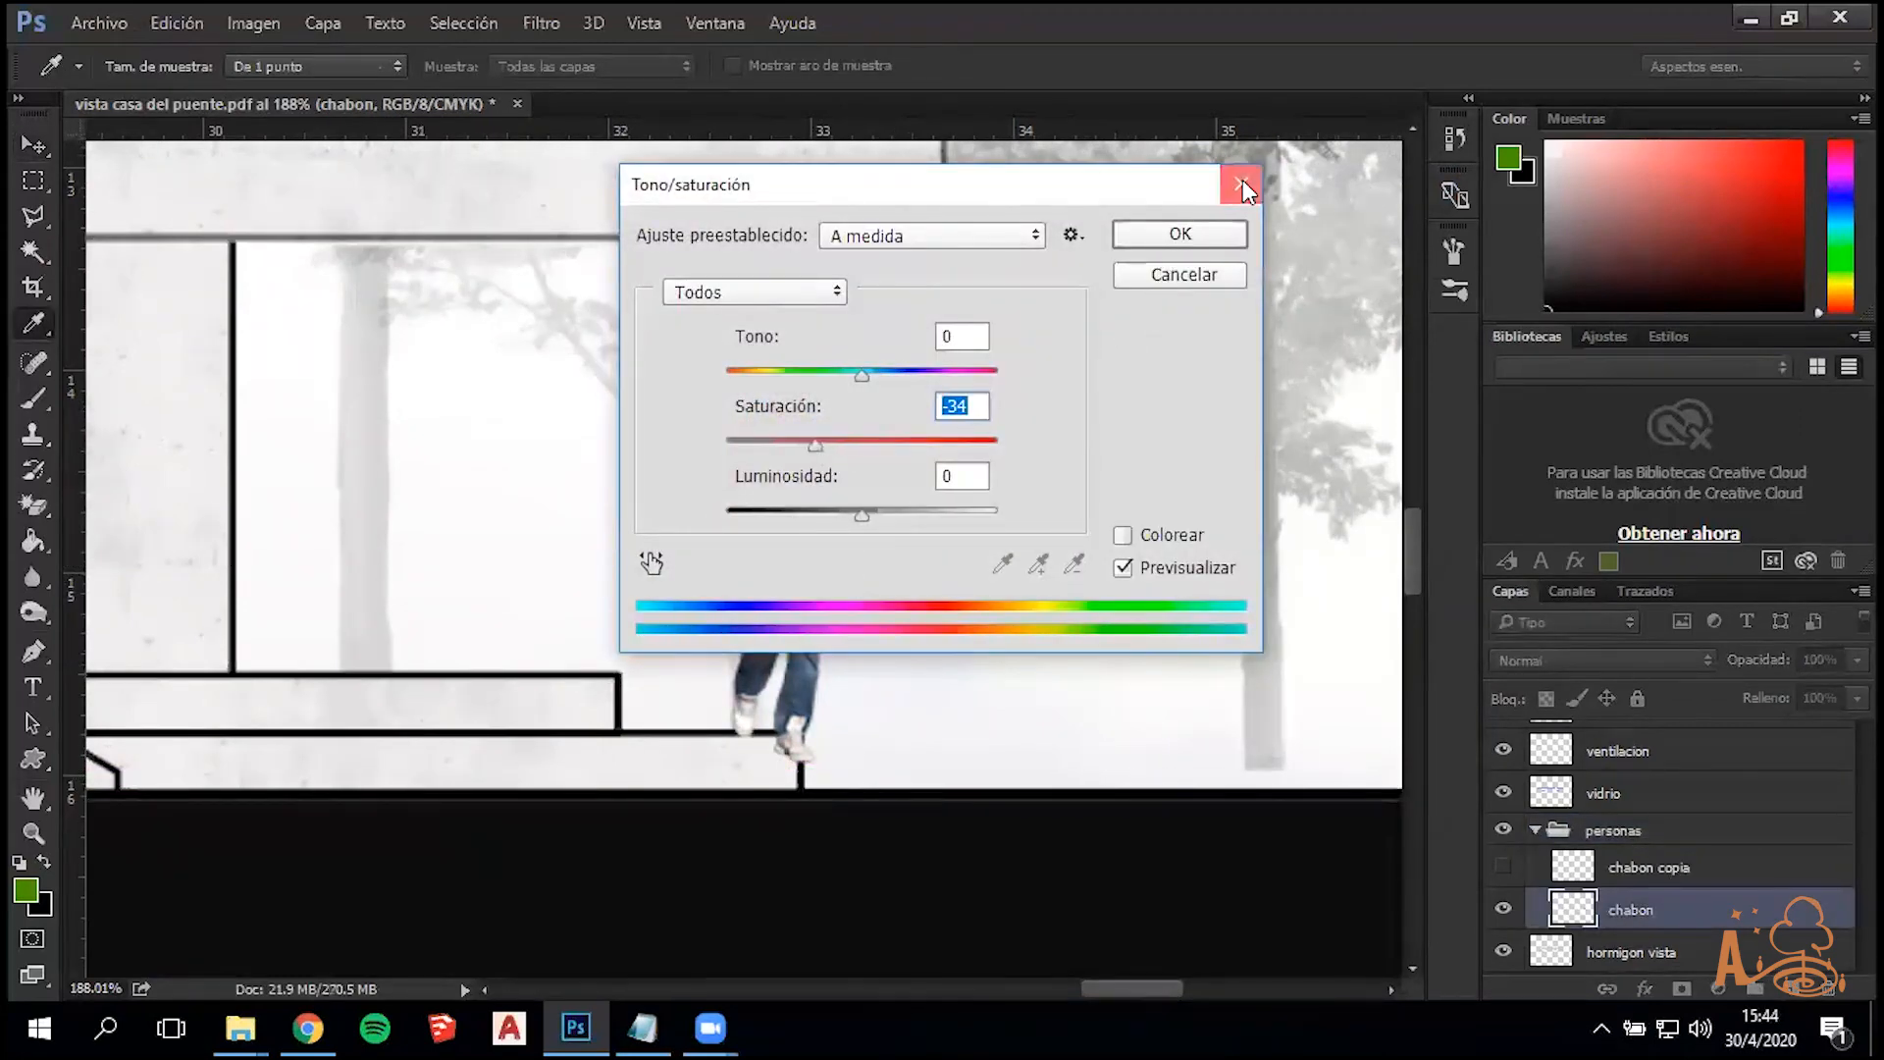
left_click(1241, 183)
Try the chabon layer at 64% opacity, and undo both that change and the figure's move
left_click_drag(1857, 660, 1717, 696)
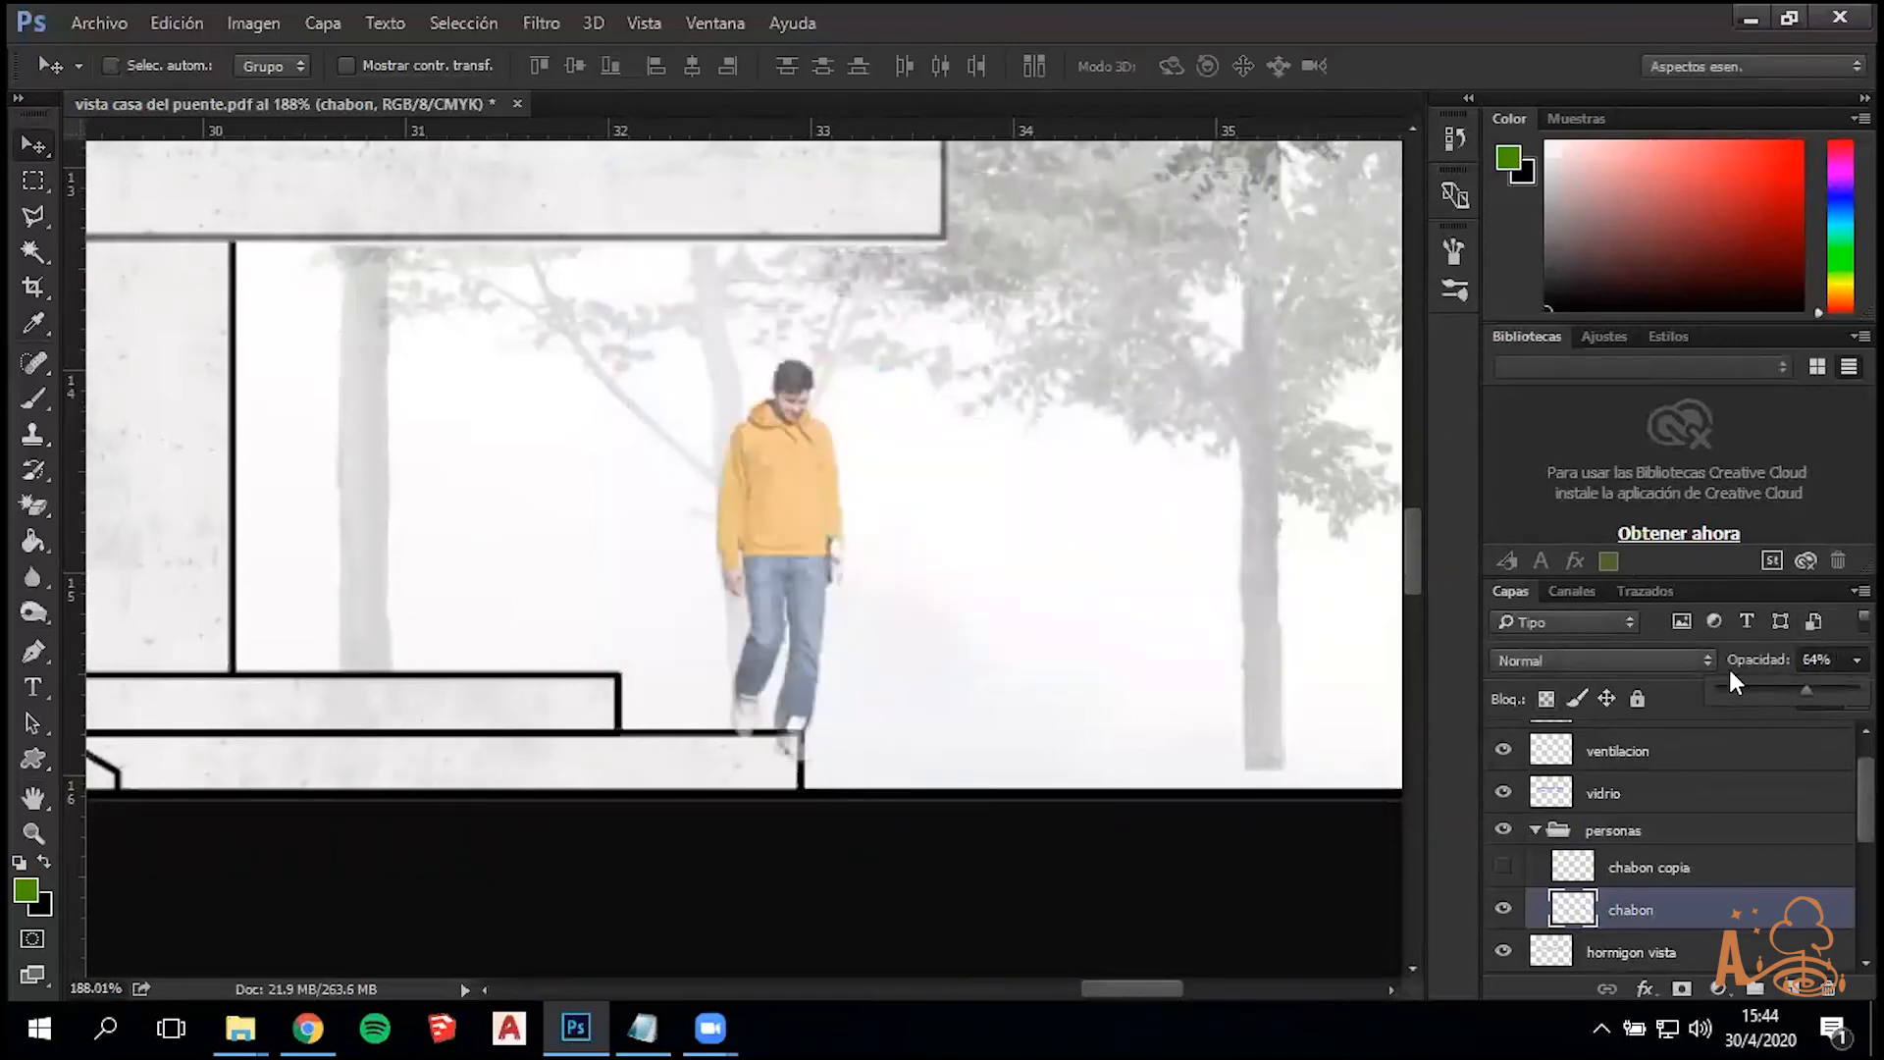
key("ctrl+z")
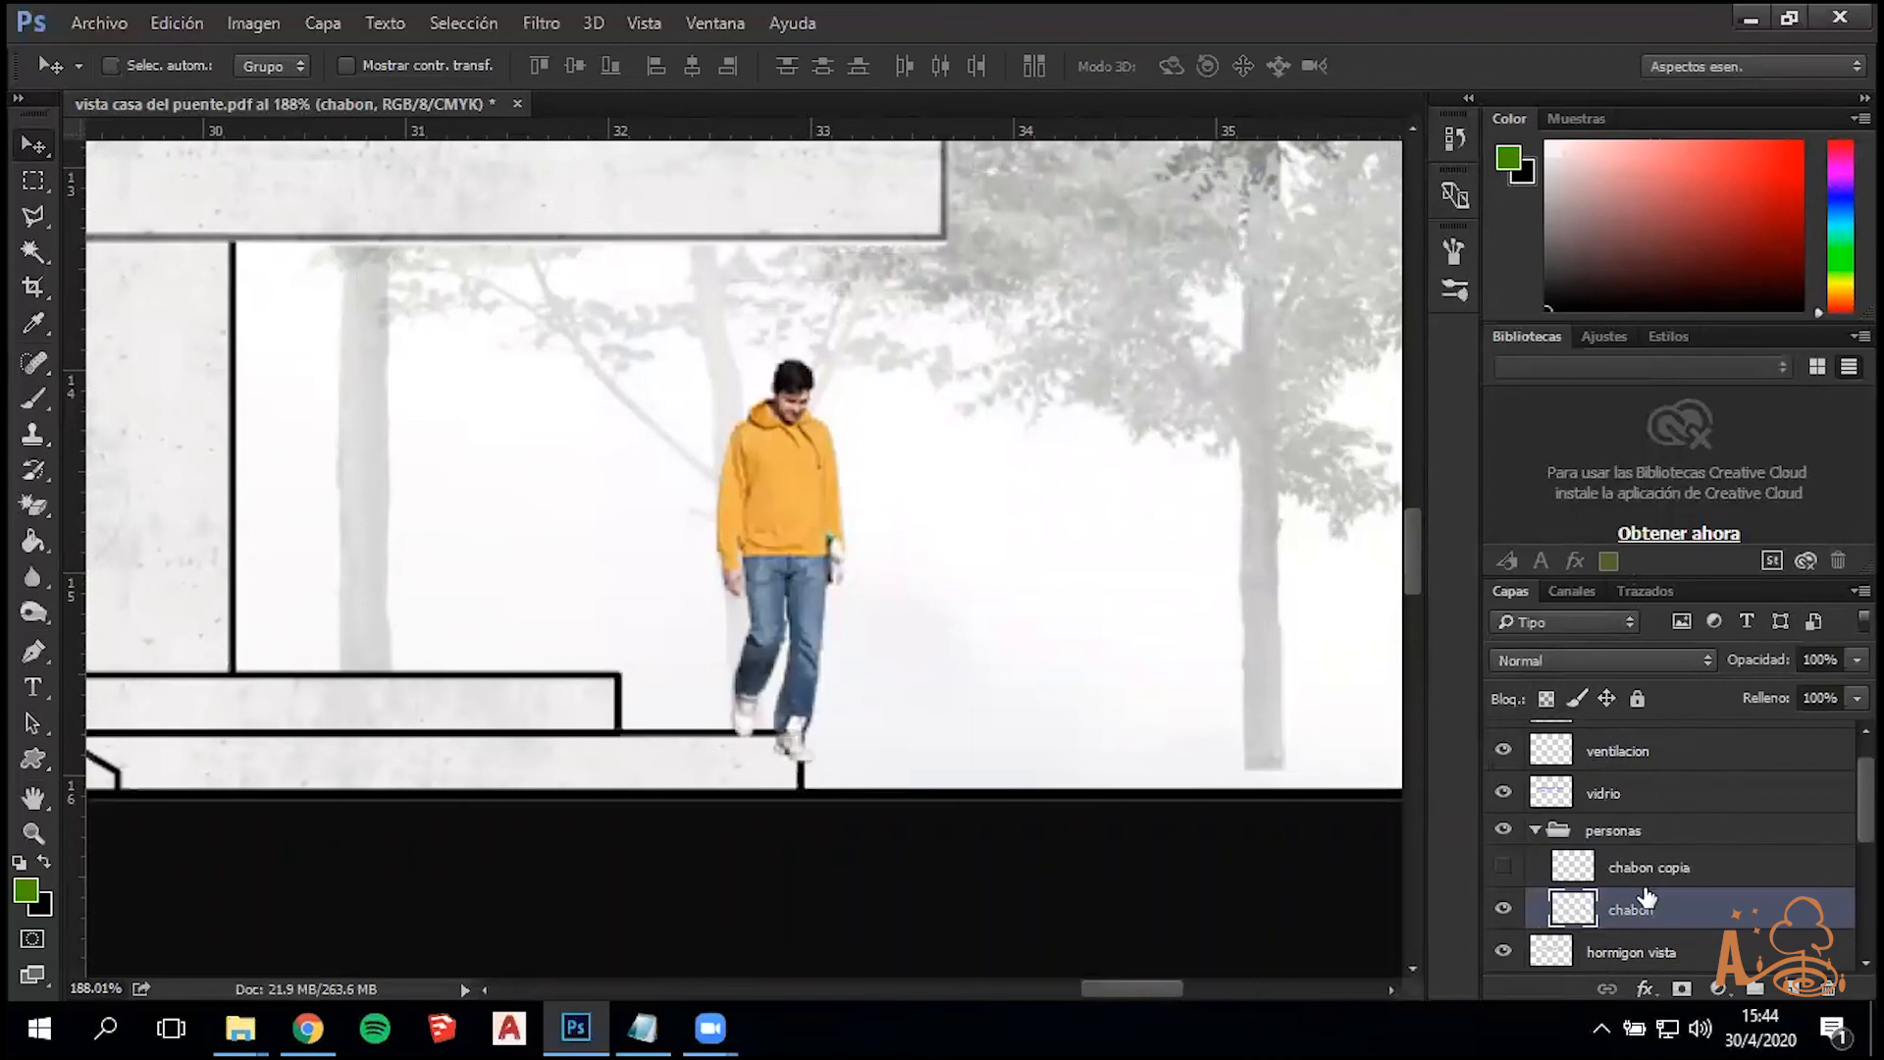
key("ctrl+alt+z")
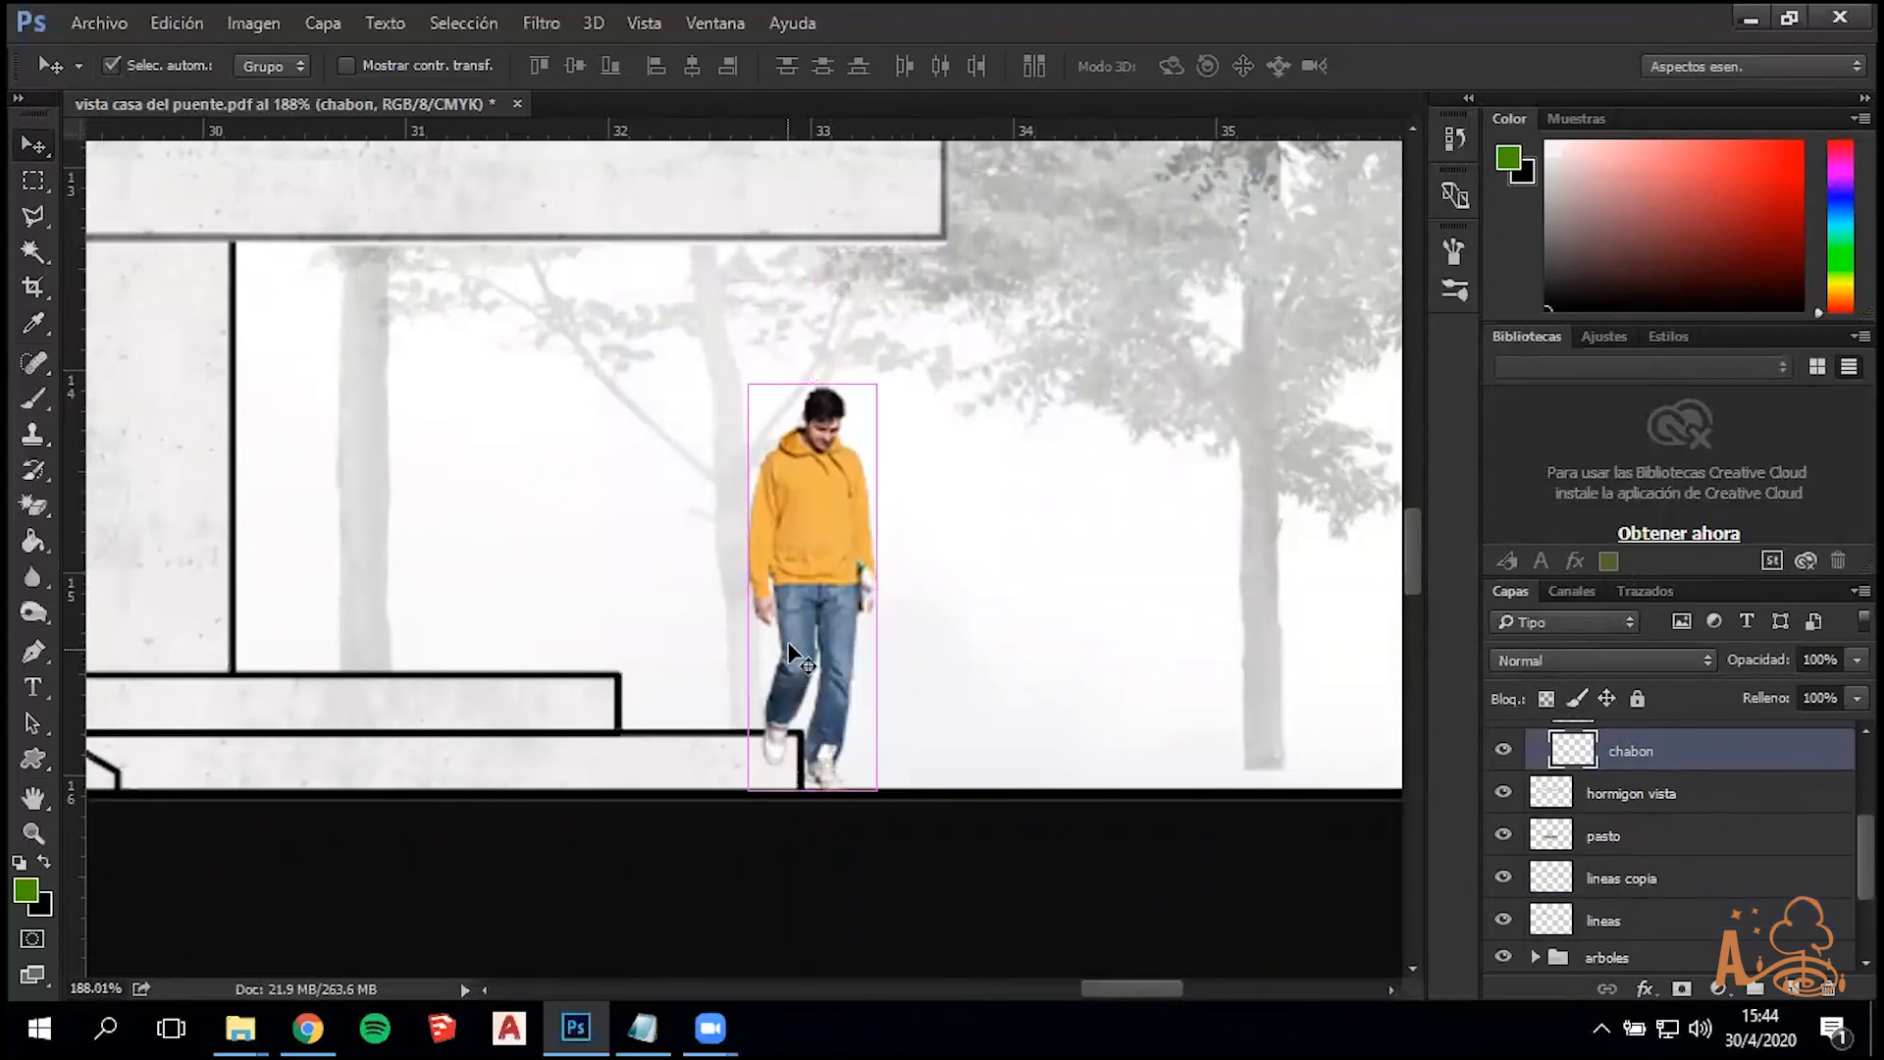
Try colorizing the chabon figure with hue 189, saturation 29 and lightness -100, and discard the adjustment
key("ctrl+u")
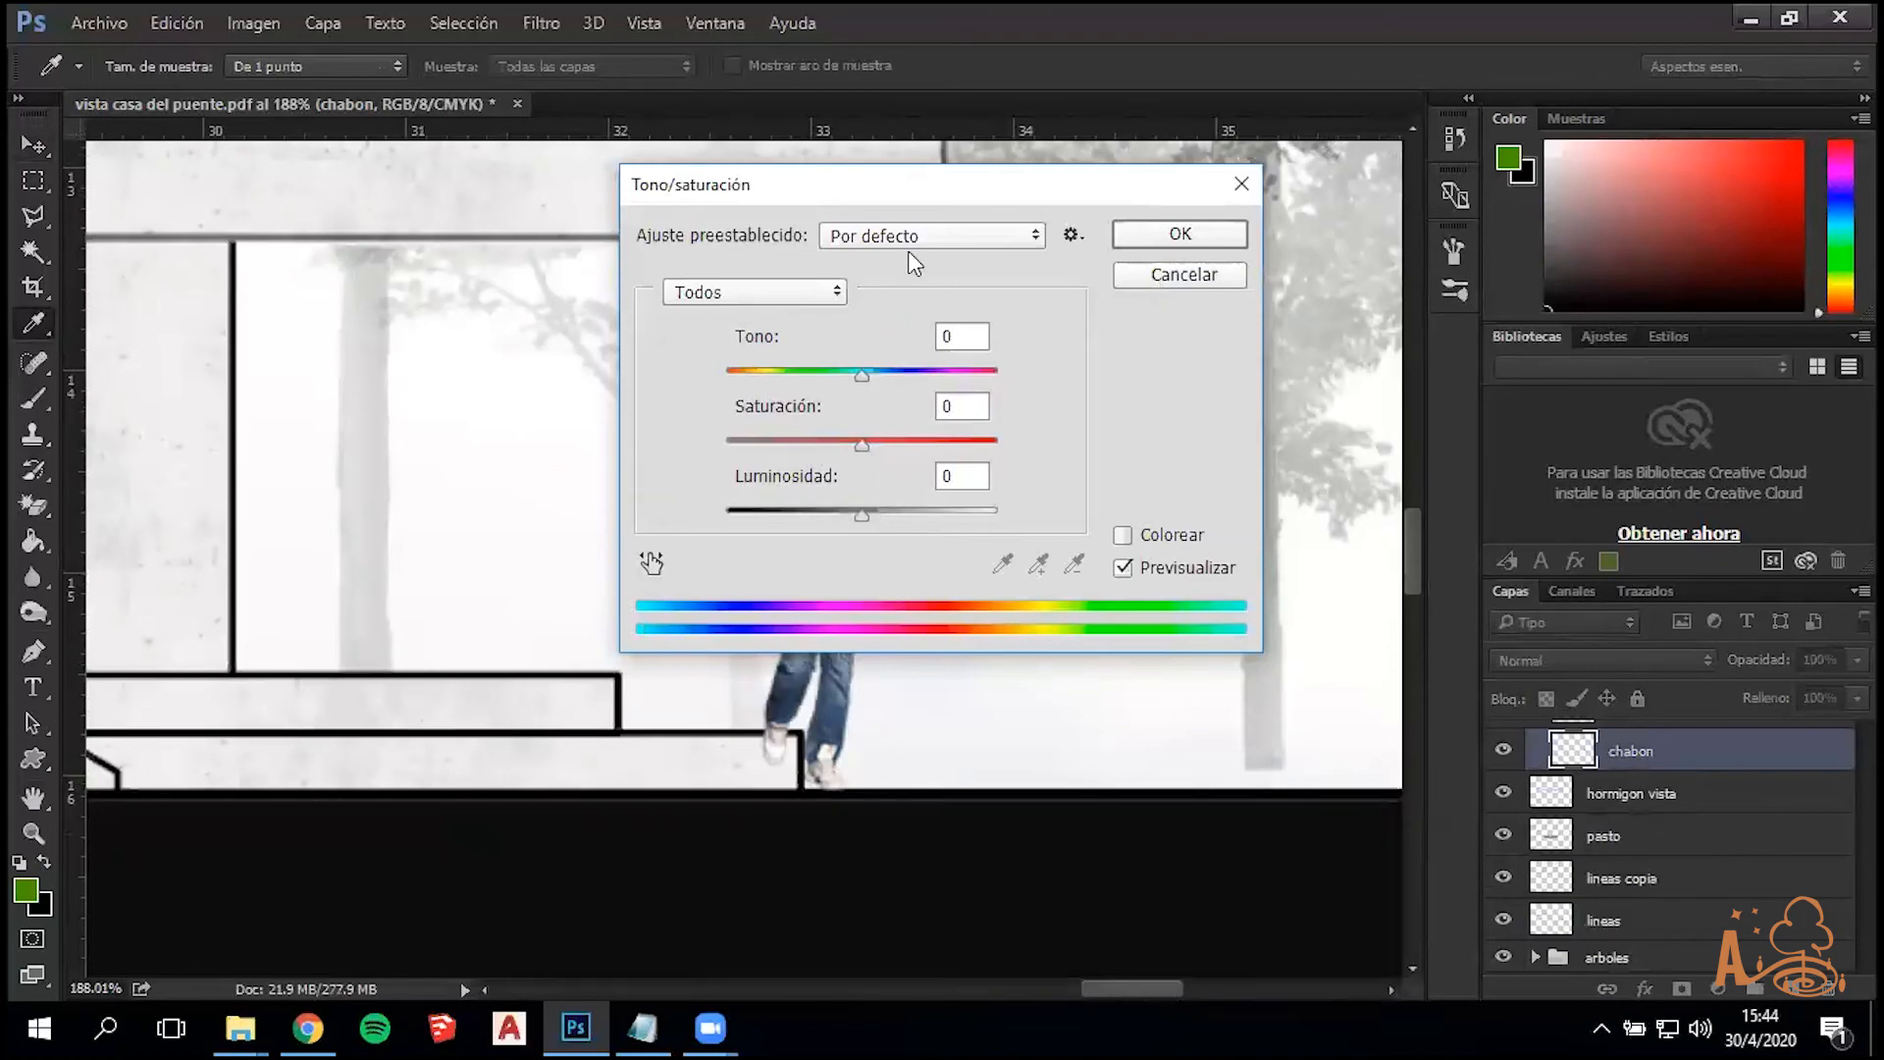
left_click_drag(936, 185, 386, 80)
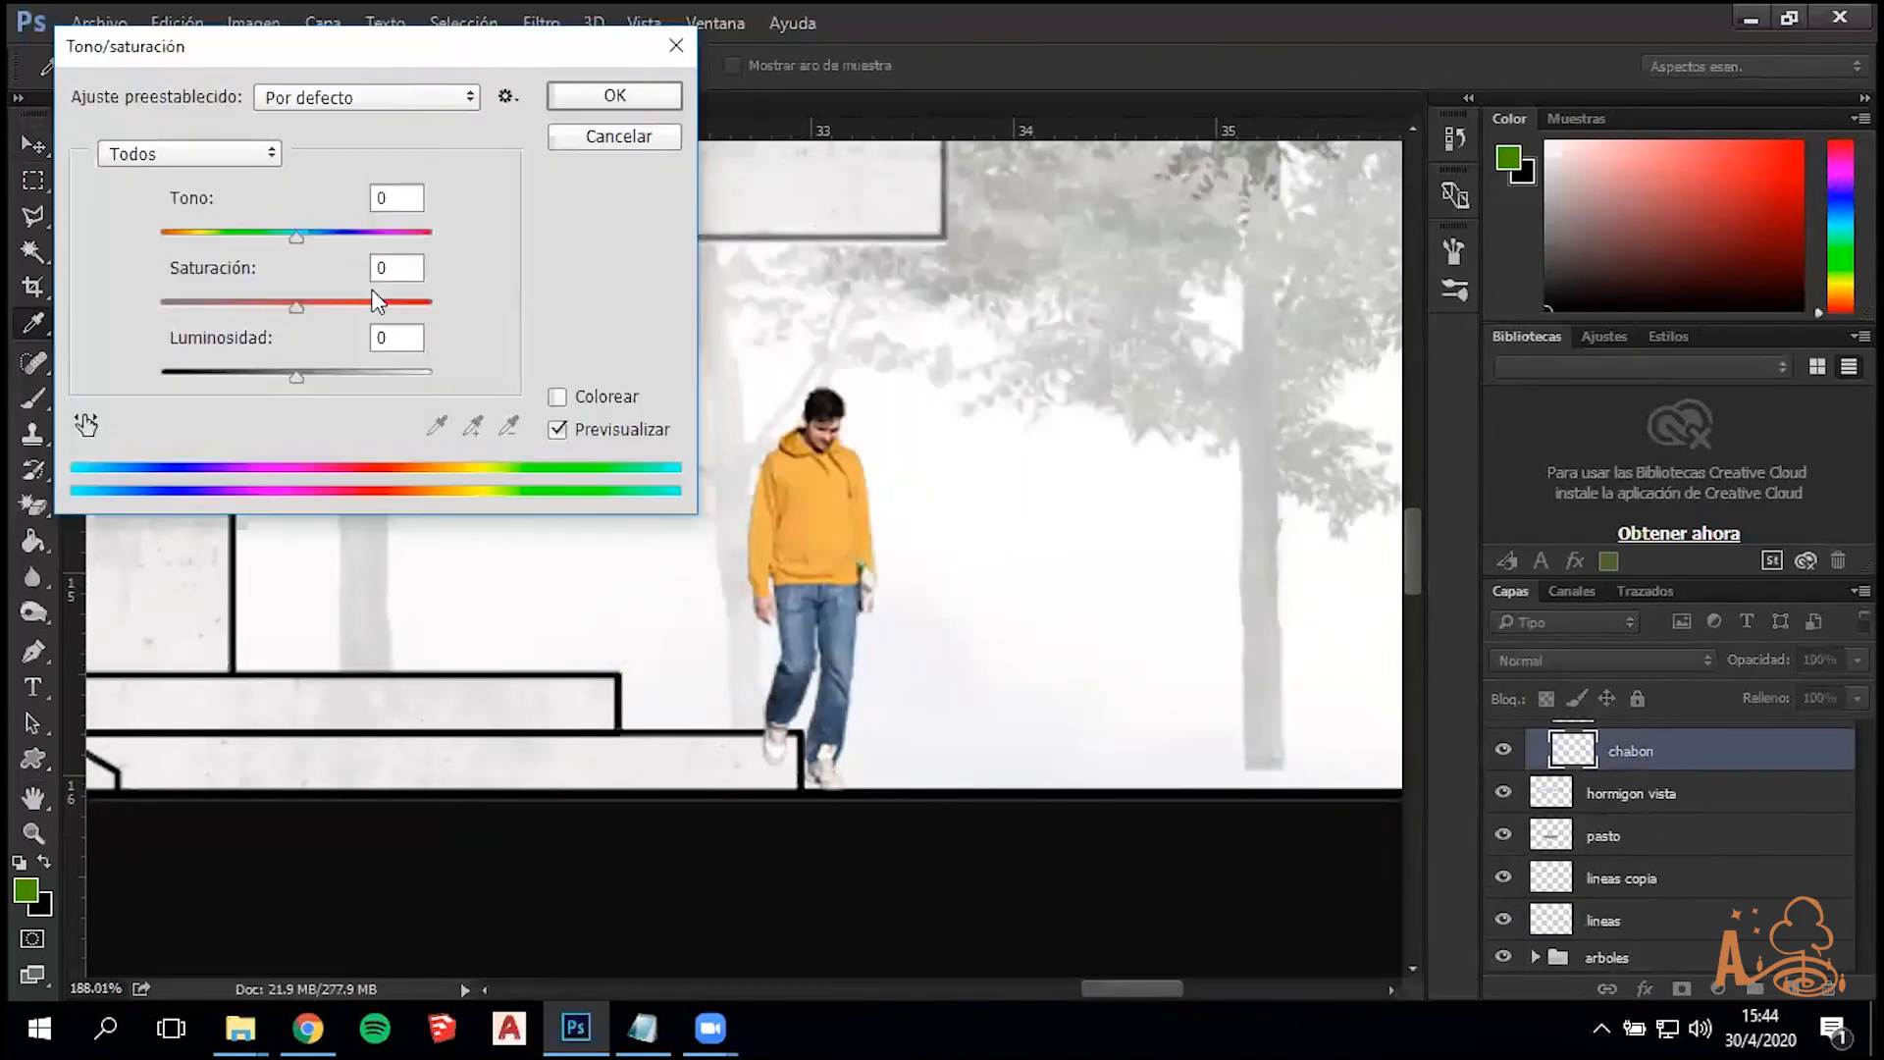
left_click_drag(290, 380, 119, 392)
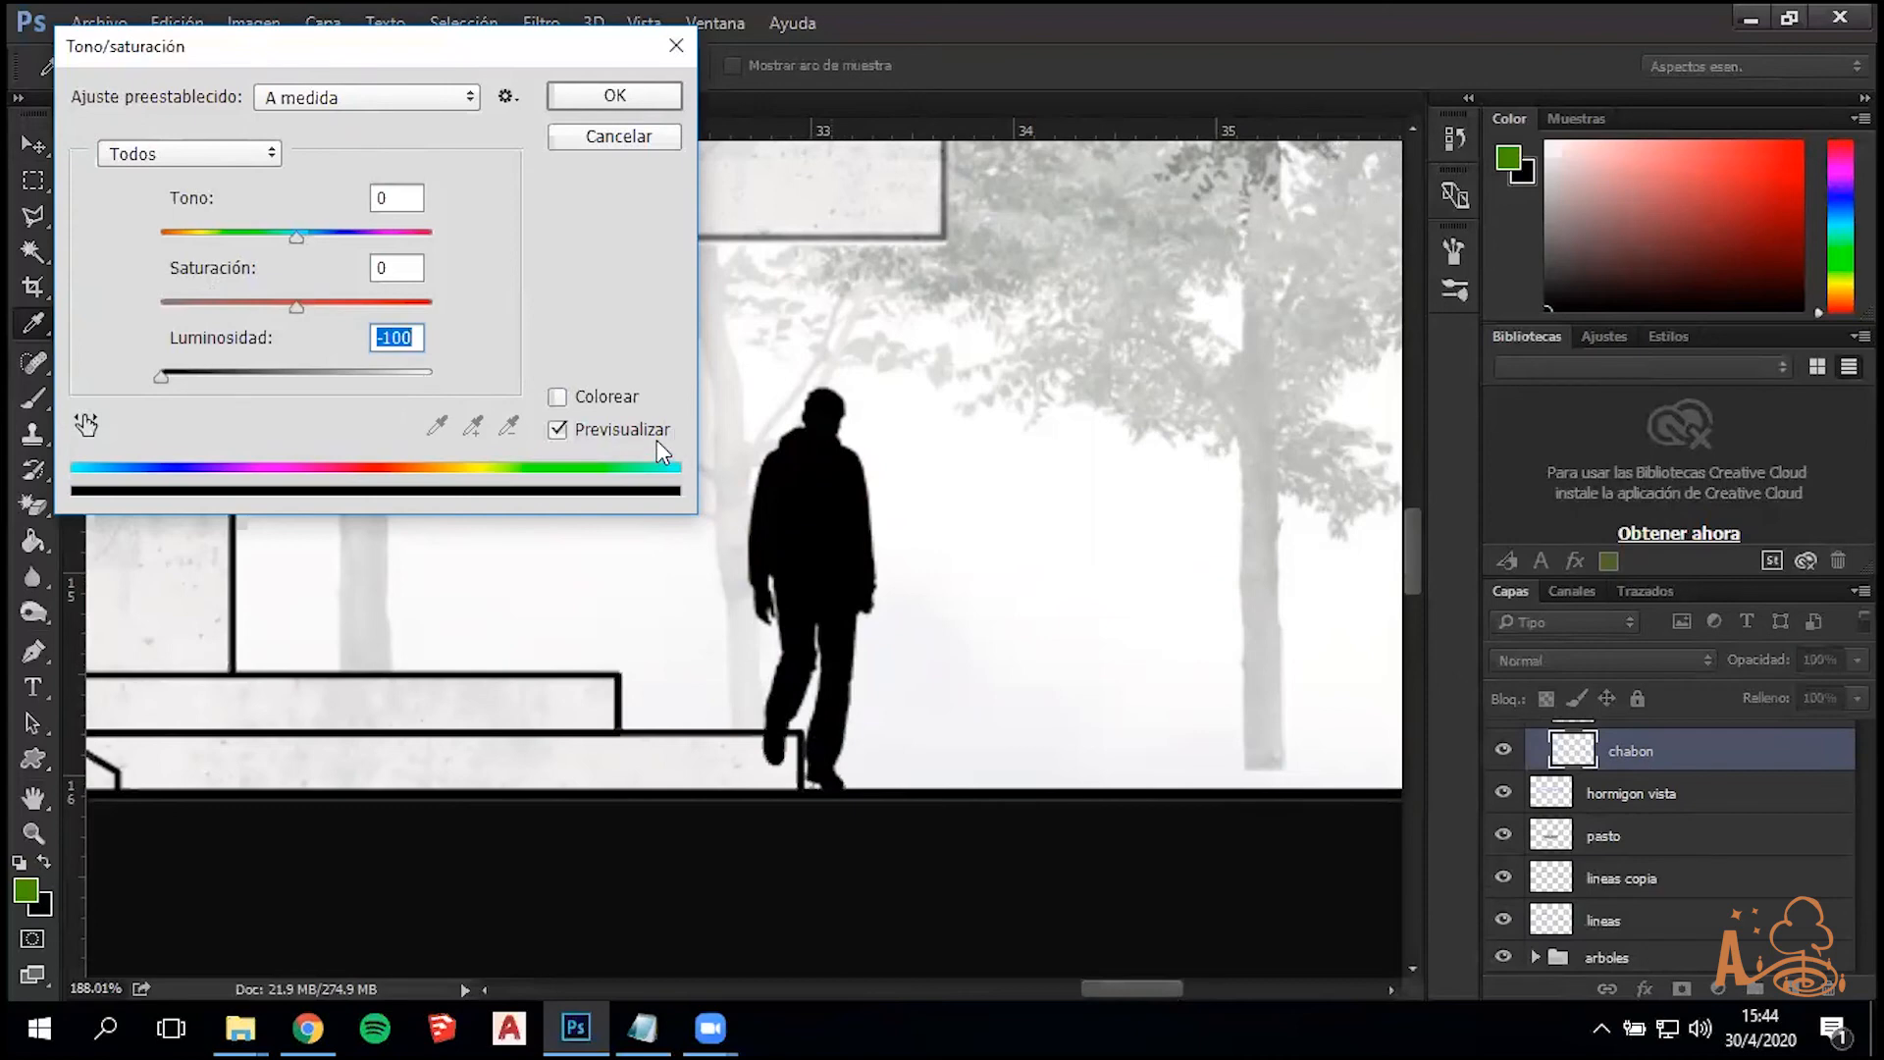
left_click(557, 397)
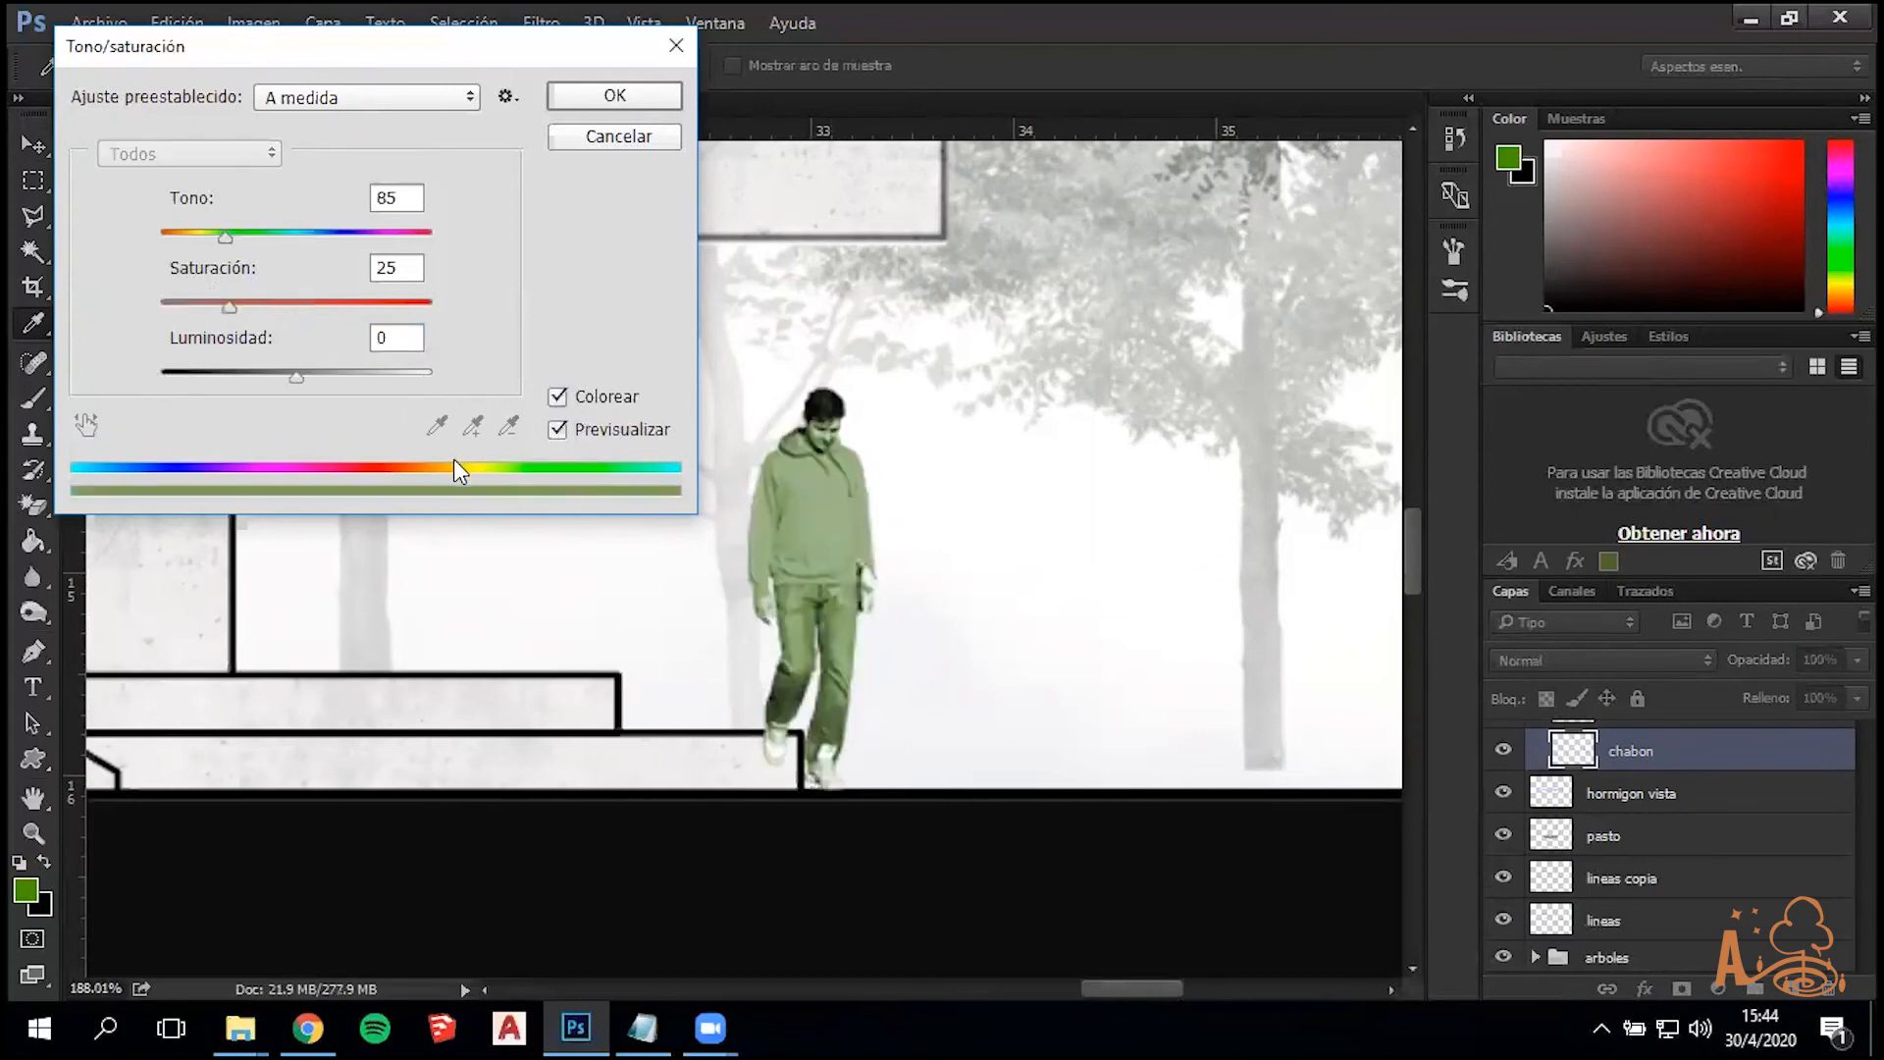
left_click_drag(295, 376, 99, 375)
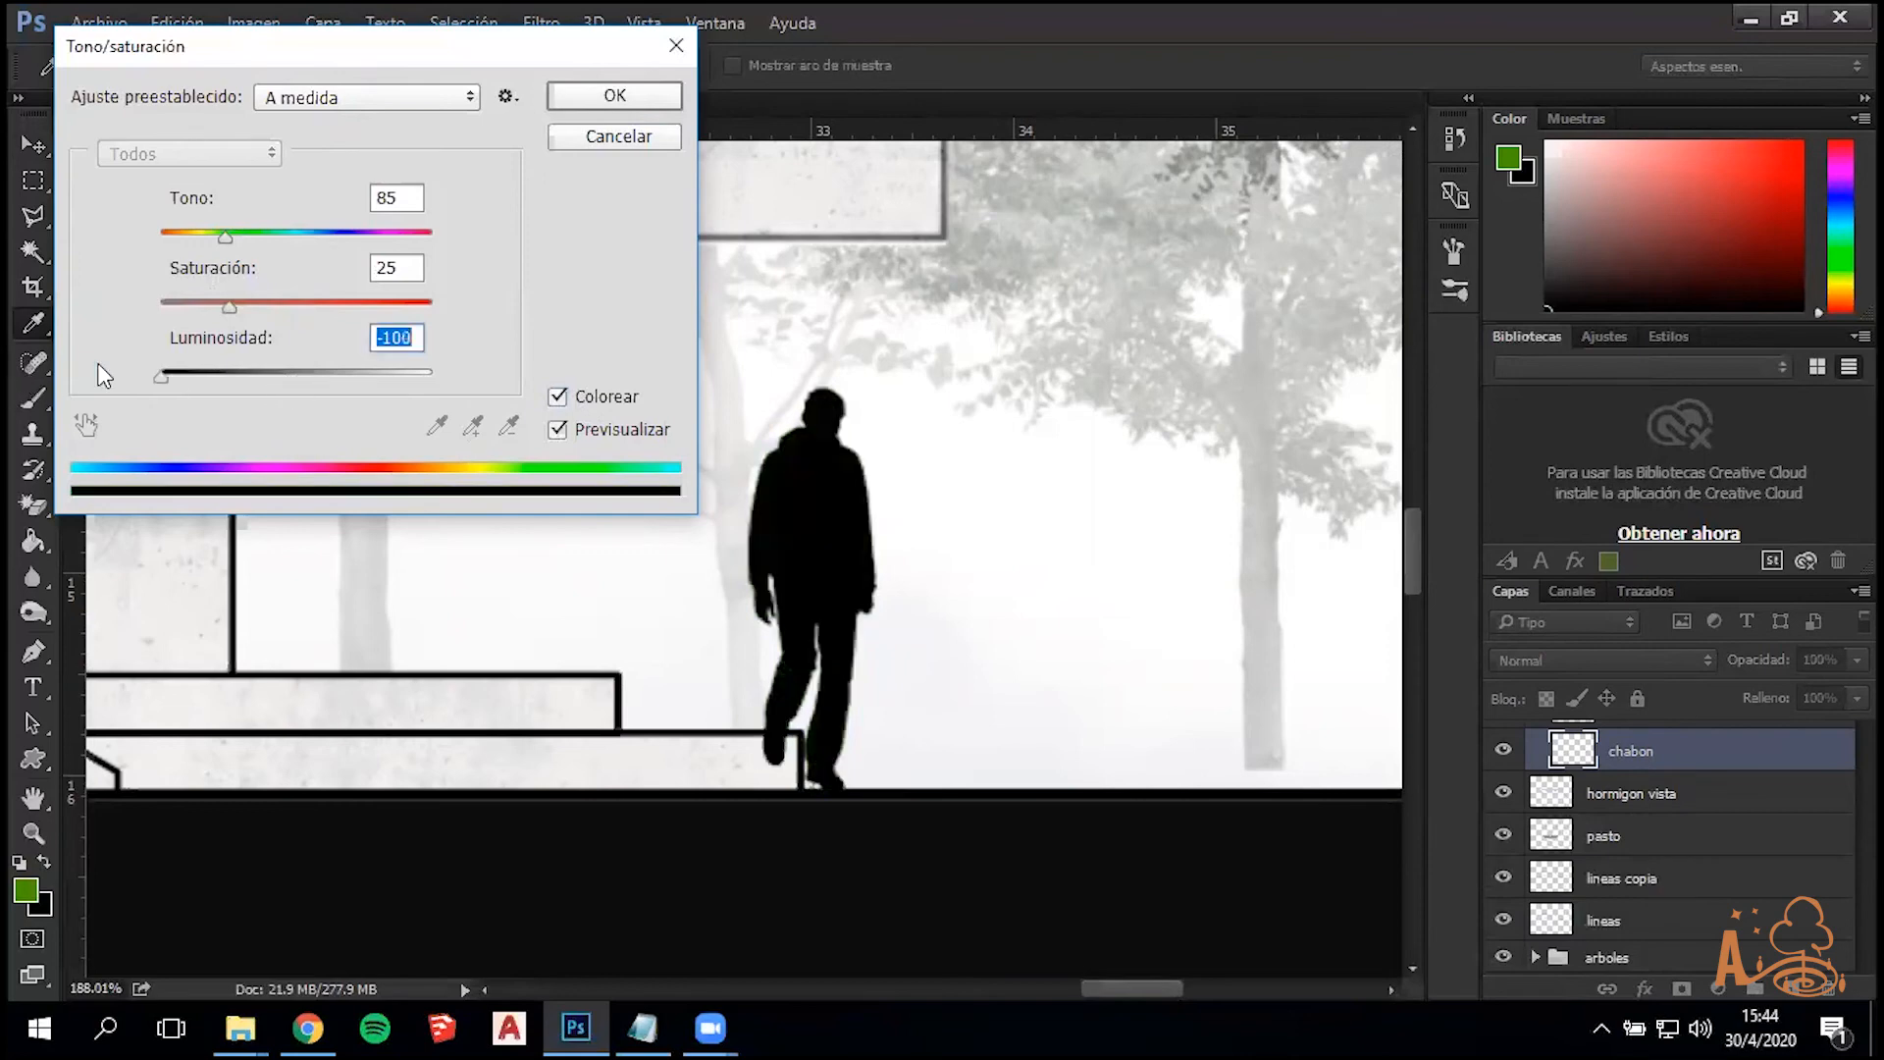
left_click_drag(220, 243, 298, 245)
left_click(233, 304)
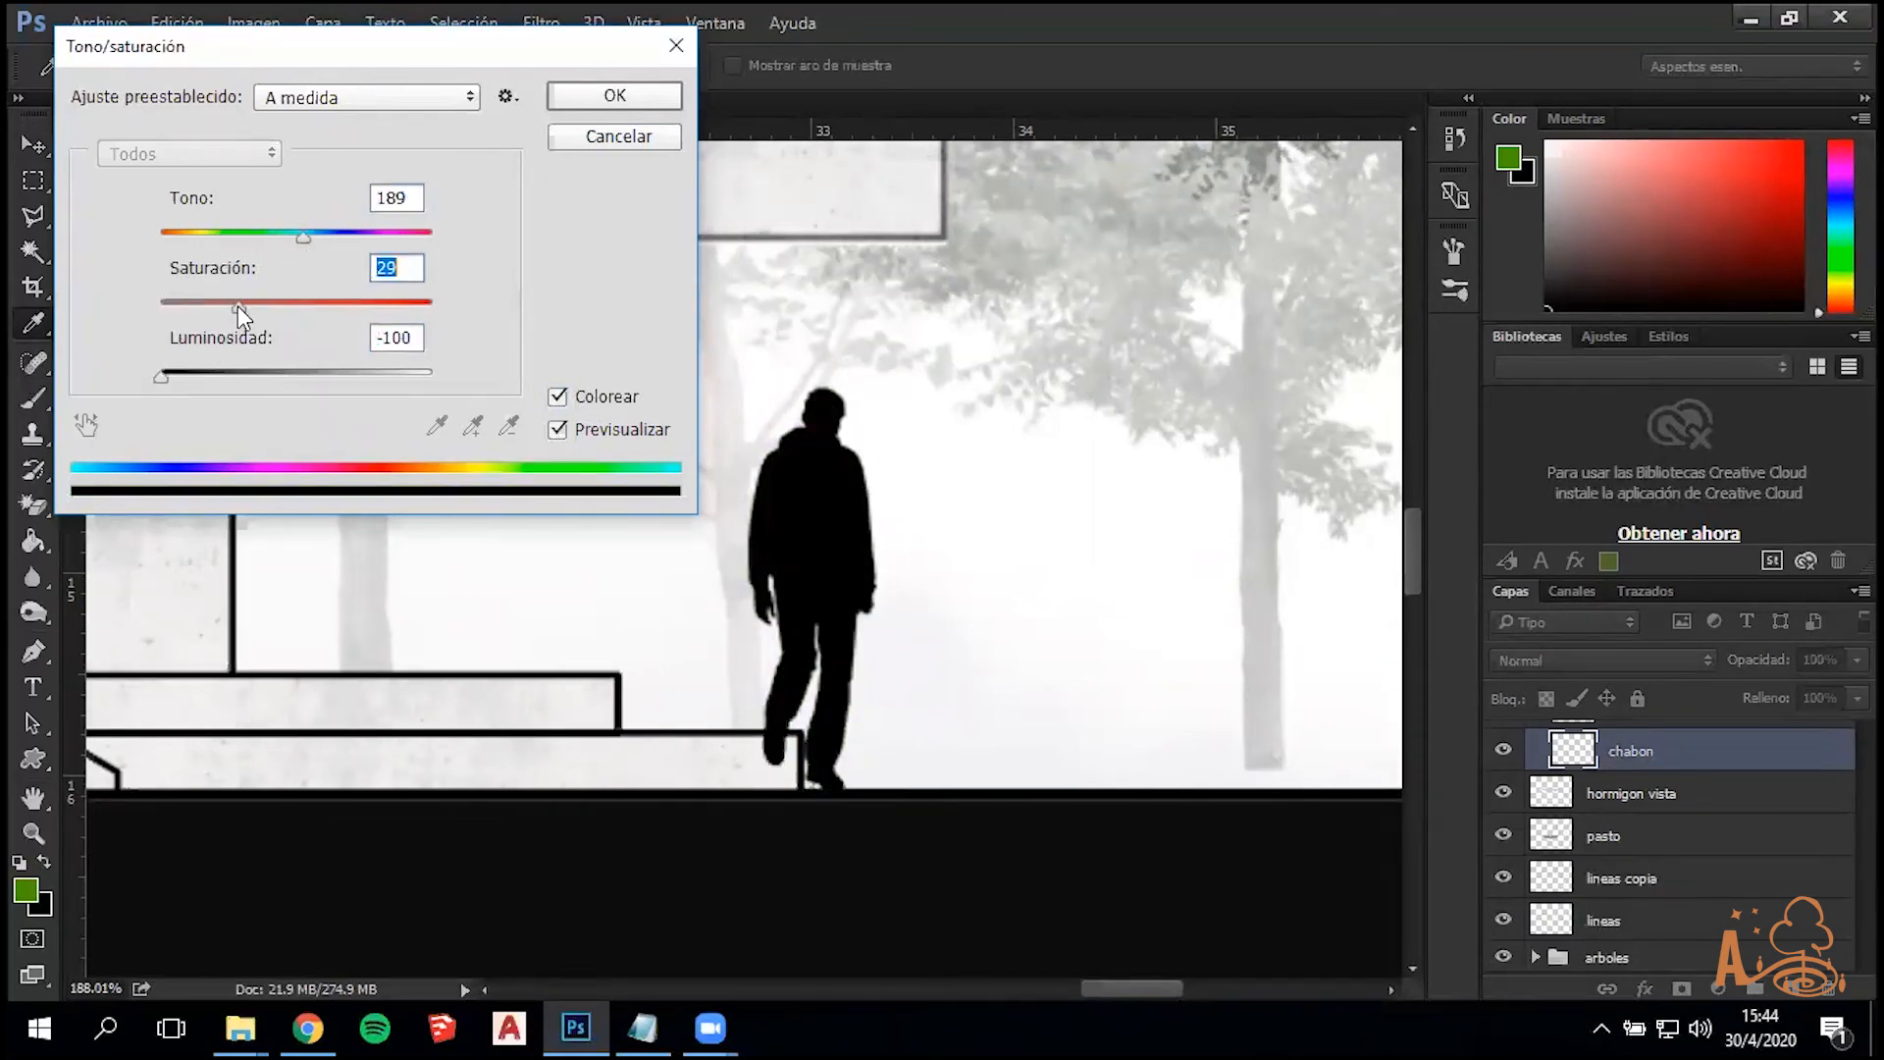
key("Escape")
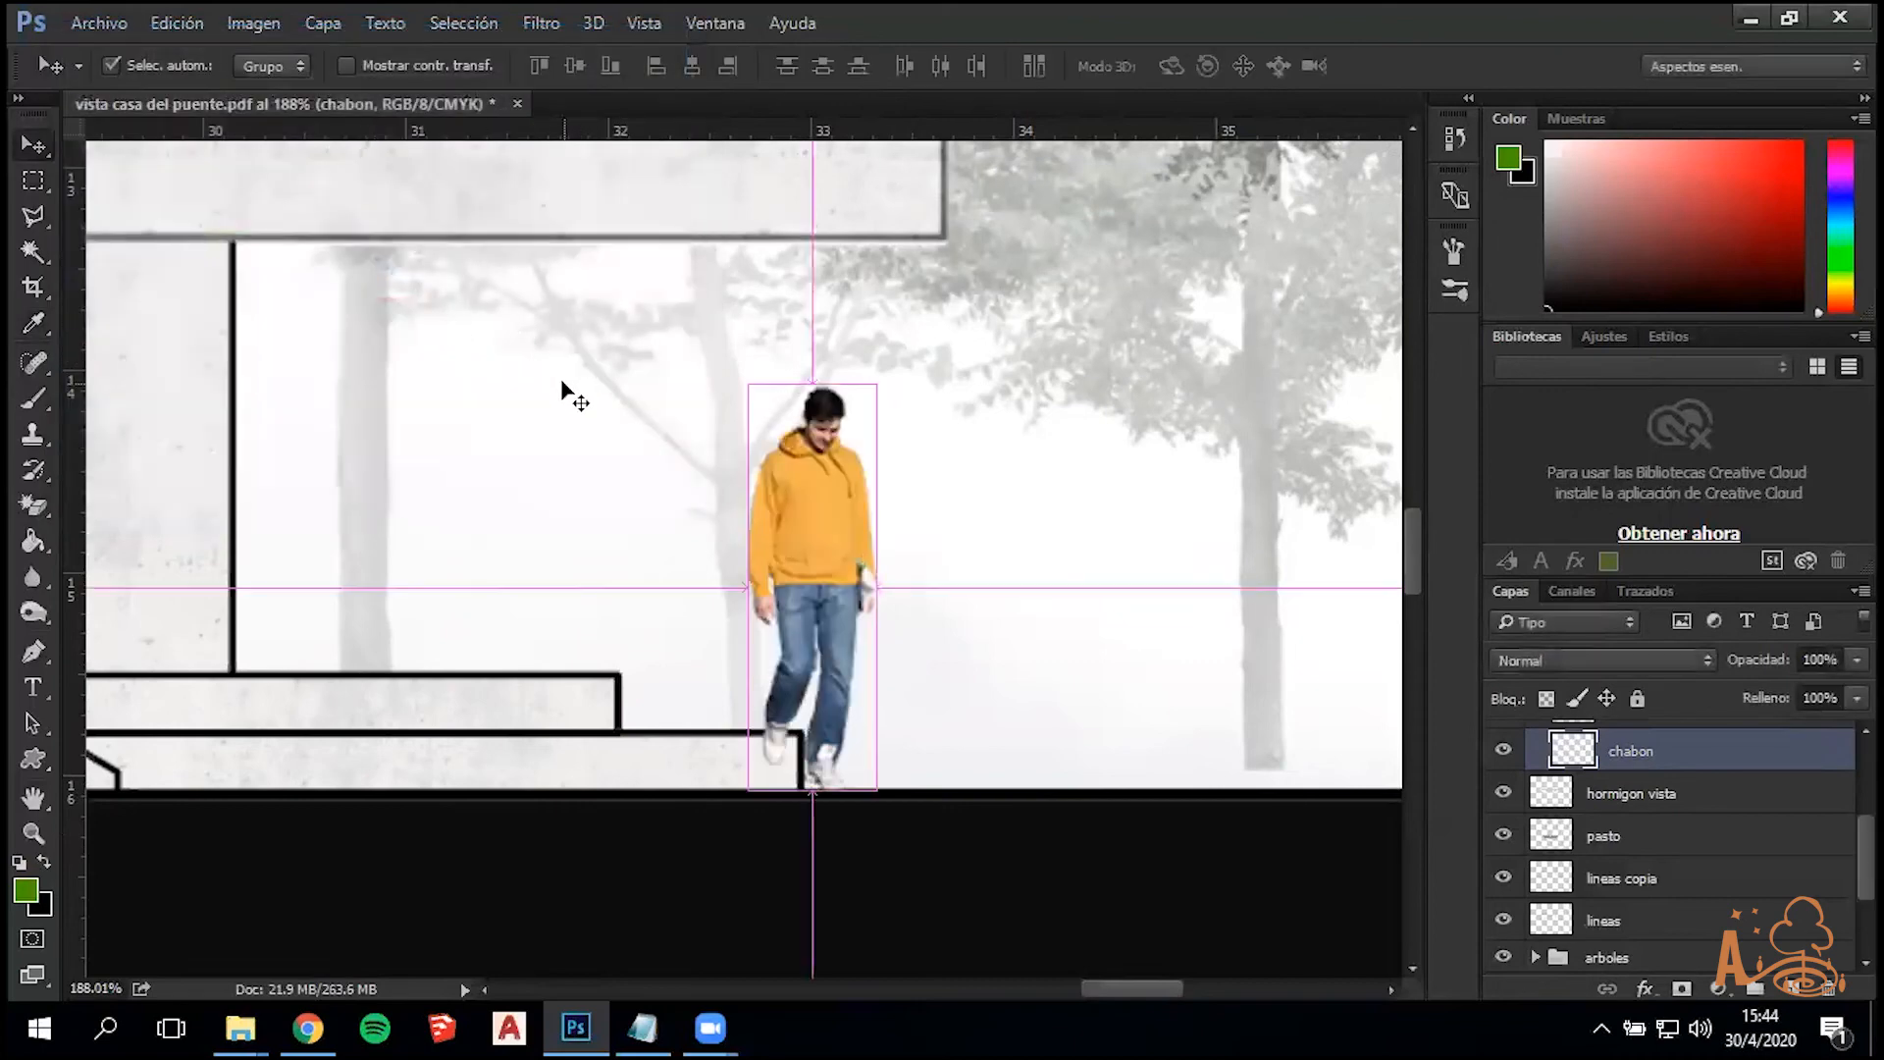
Turn the chabon figure into a solid black silhouette by setting its lightness to -100 in Hue/Saturation
key("ctrl+u")
left_click_drag(296, 377, 118, 380)
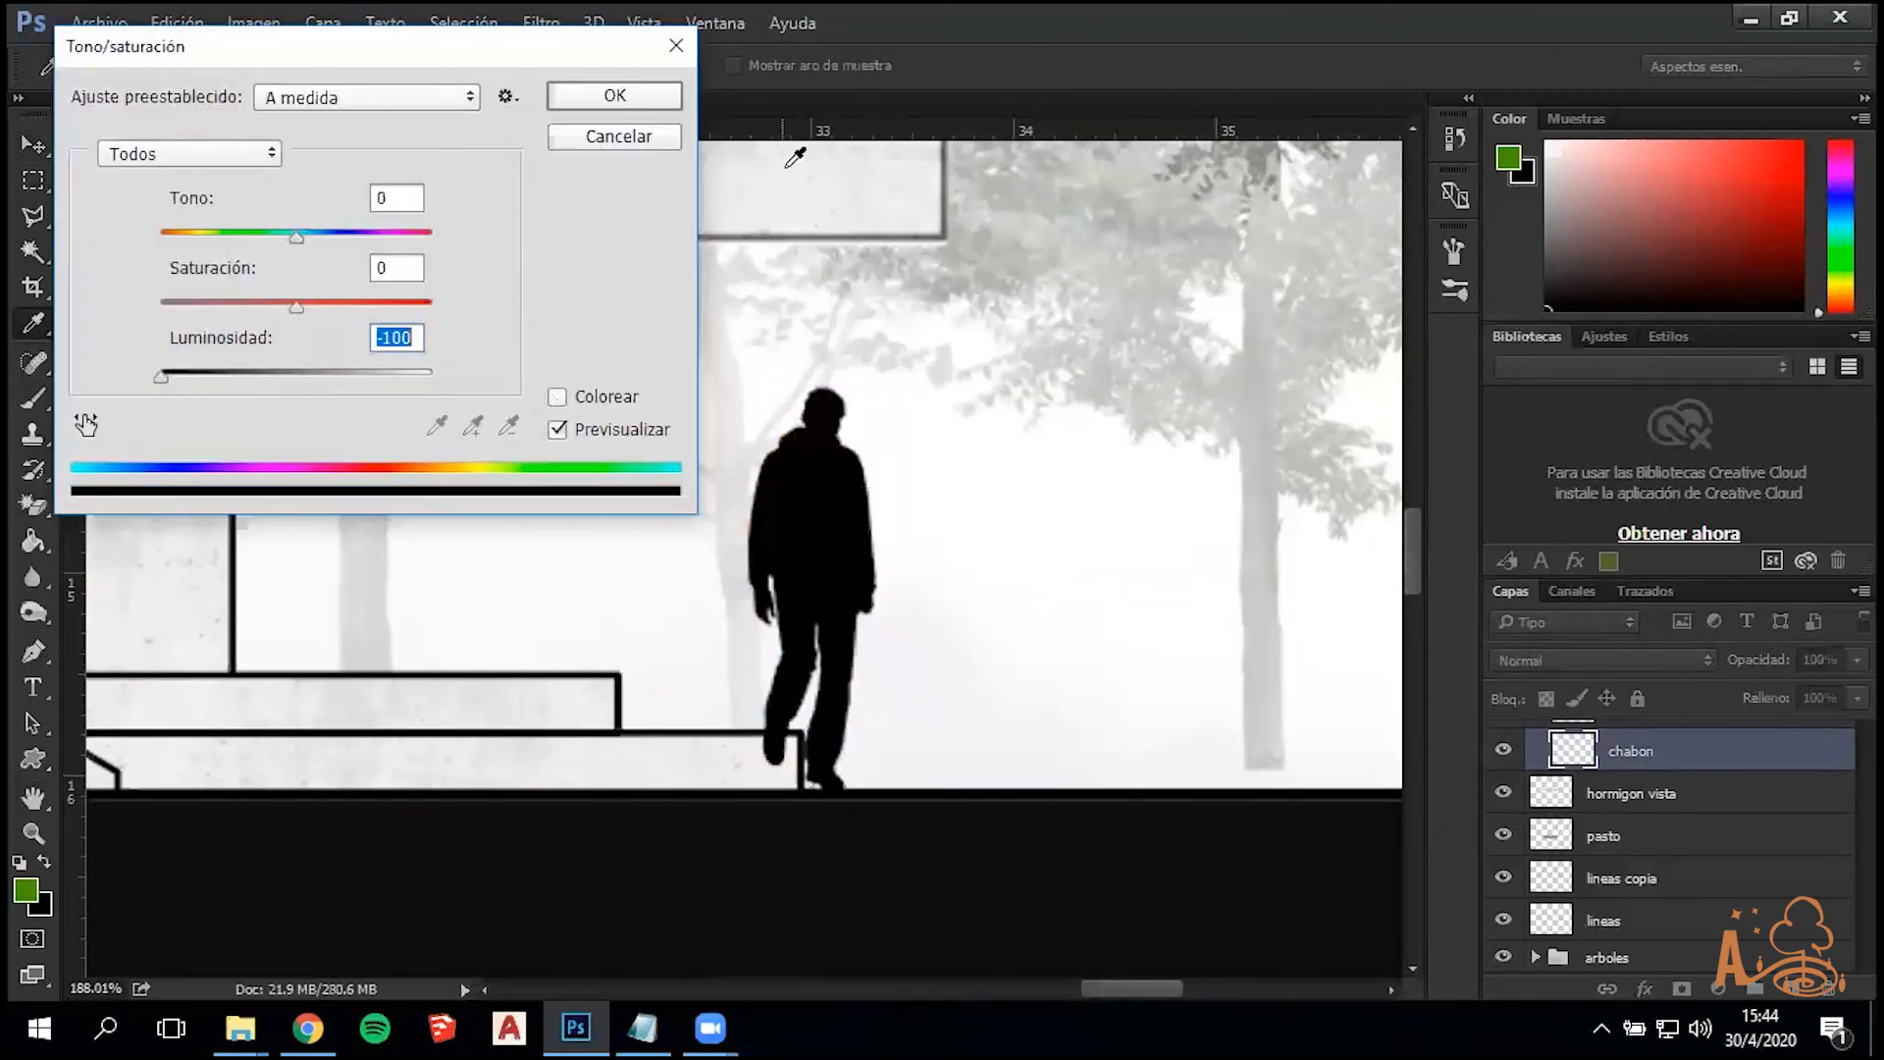
left_click(661, 98)
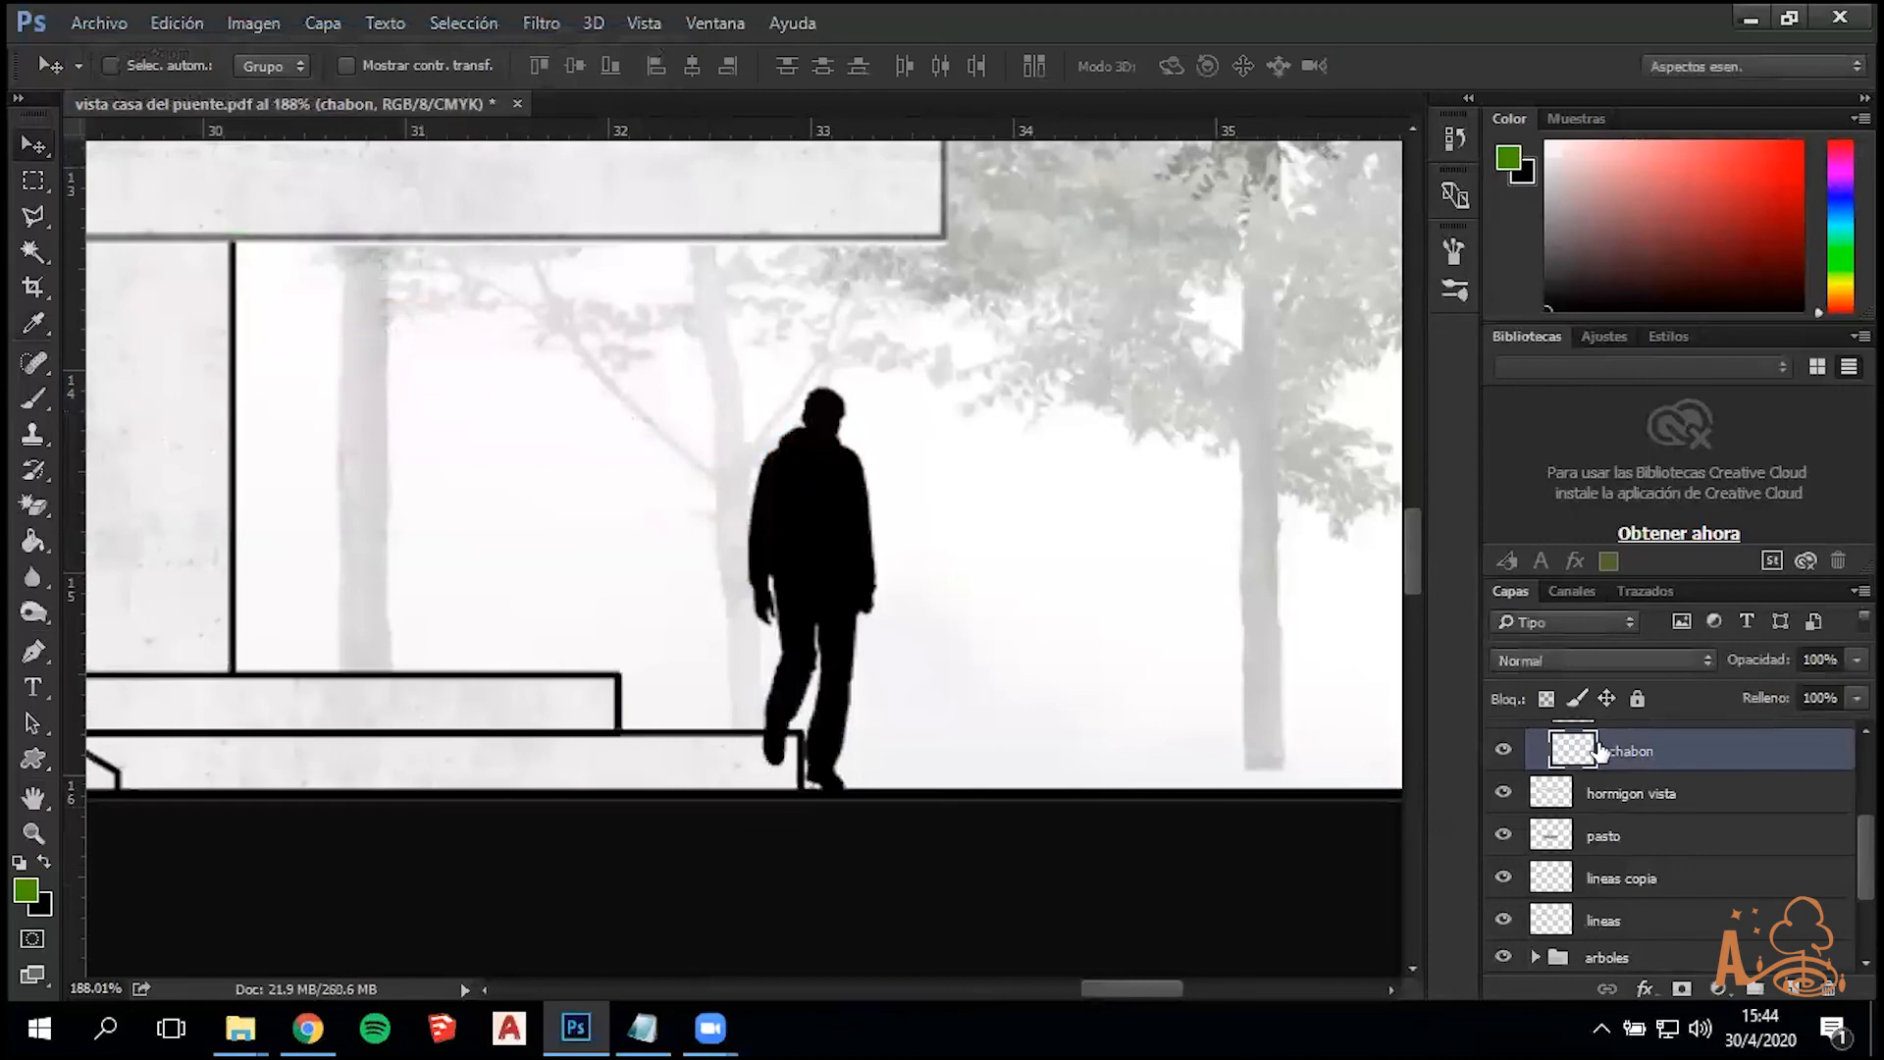
Colorize the chabon silhouette golden yellow using hue 53, full saturation and a raised lightness
key("ctrl+u")
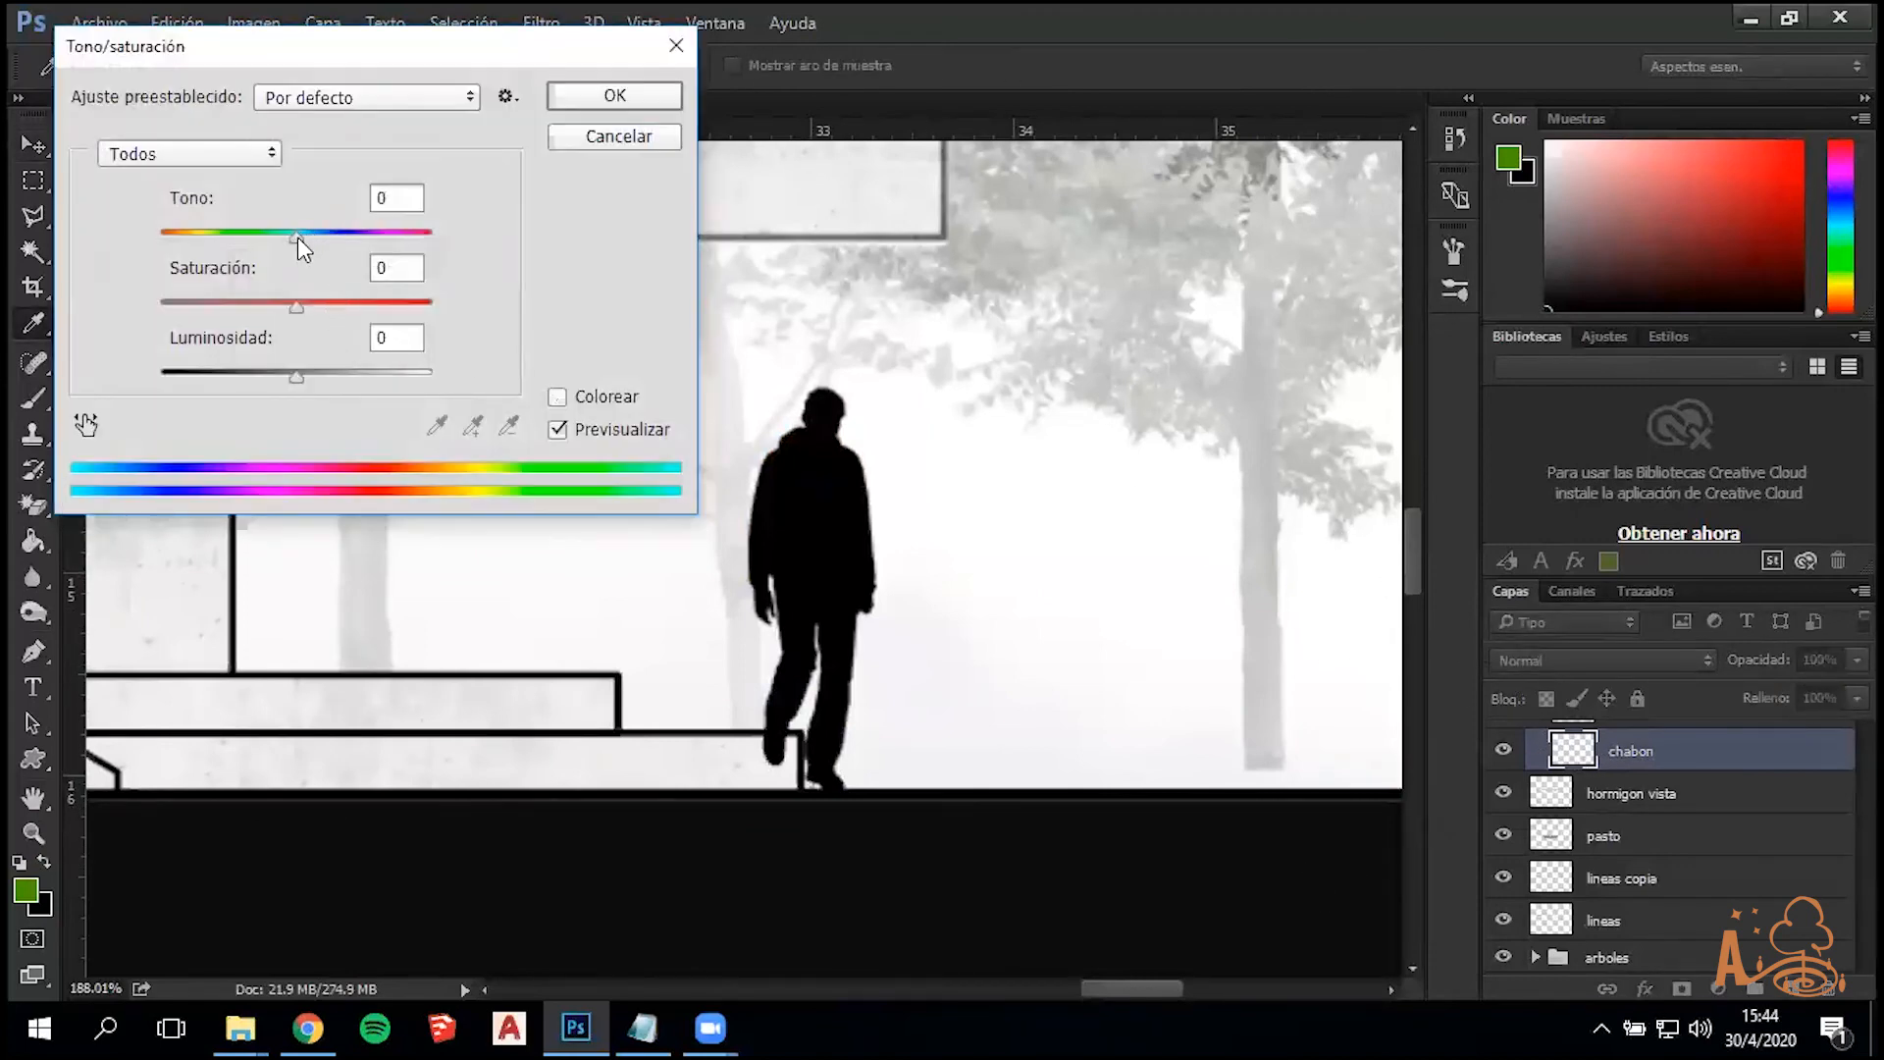
left_click(556, 399)
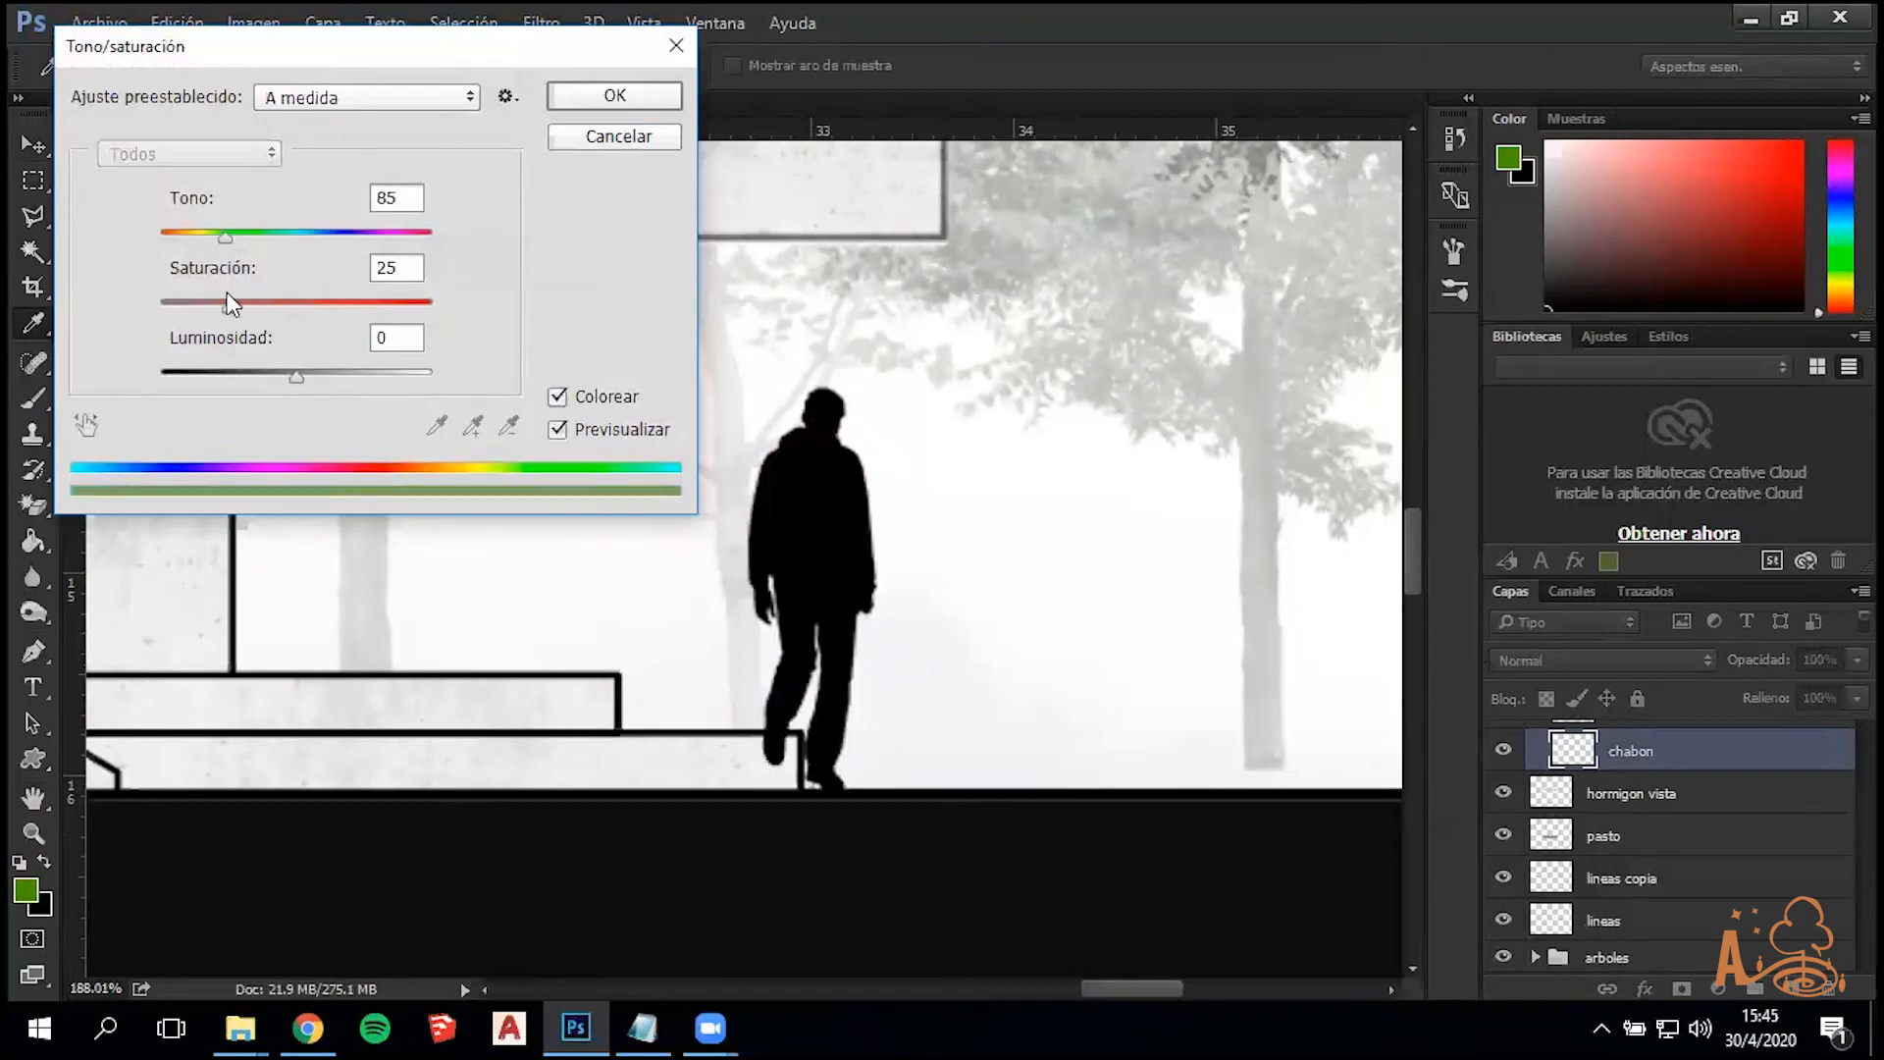
left_click_drag(224, 233, 311, 233)
mouse_move(297, 377)
left_mouse_down()
mouse_move(334, 381)
mouse_move(314, 377)
left_mouse_up()
left_click_drag(311, 237, 198, 246)
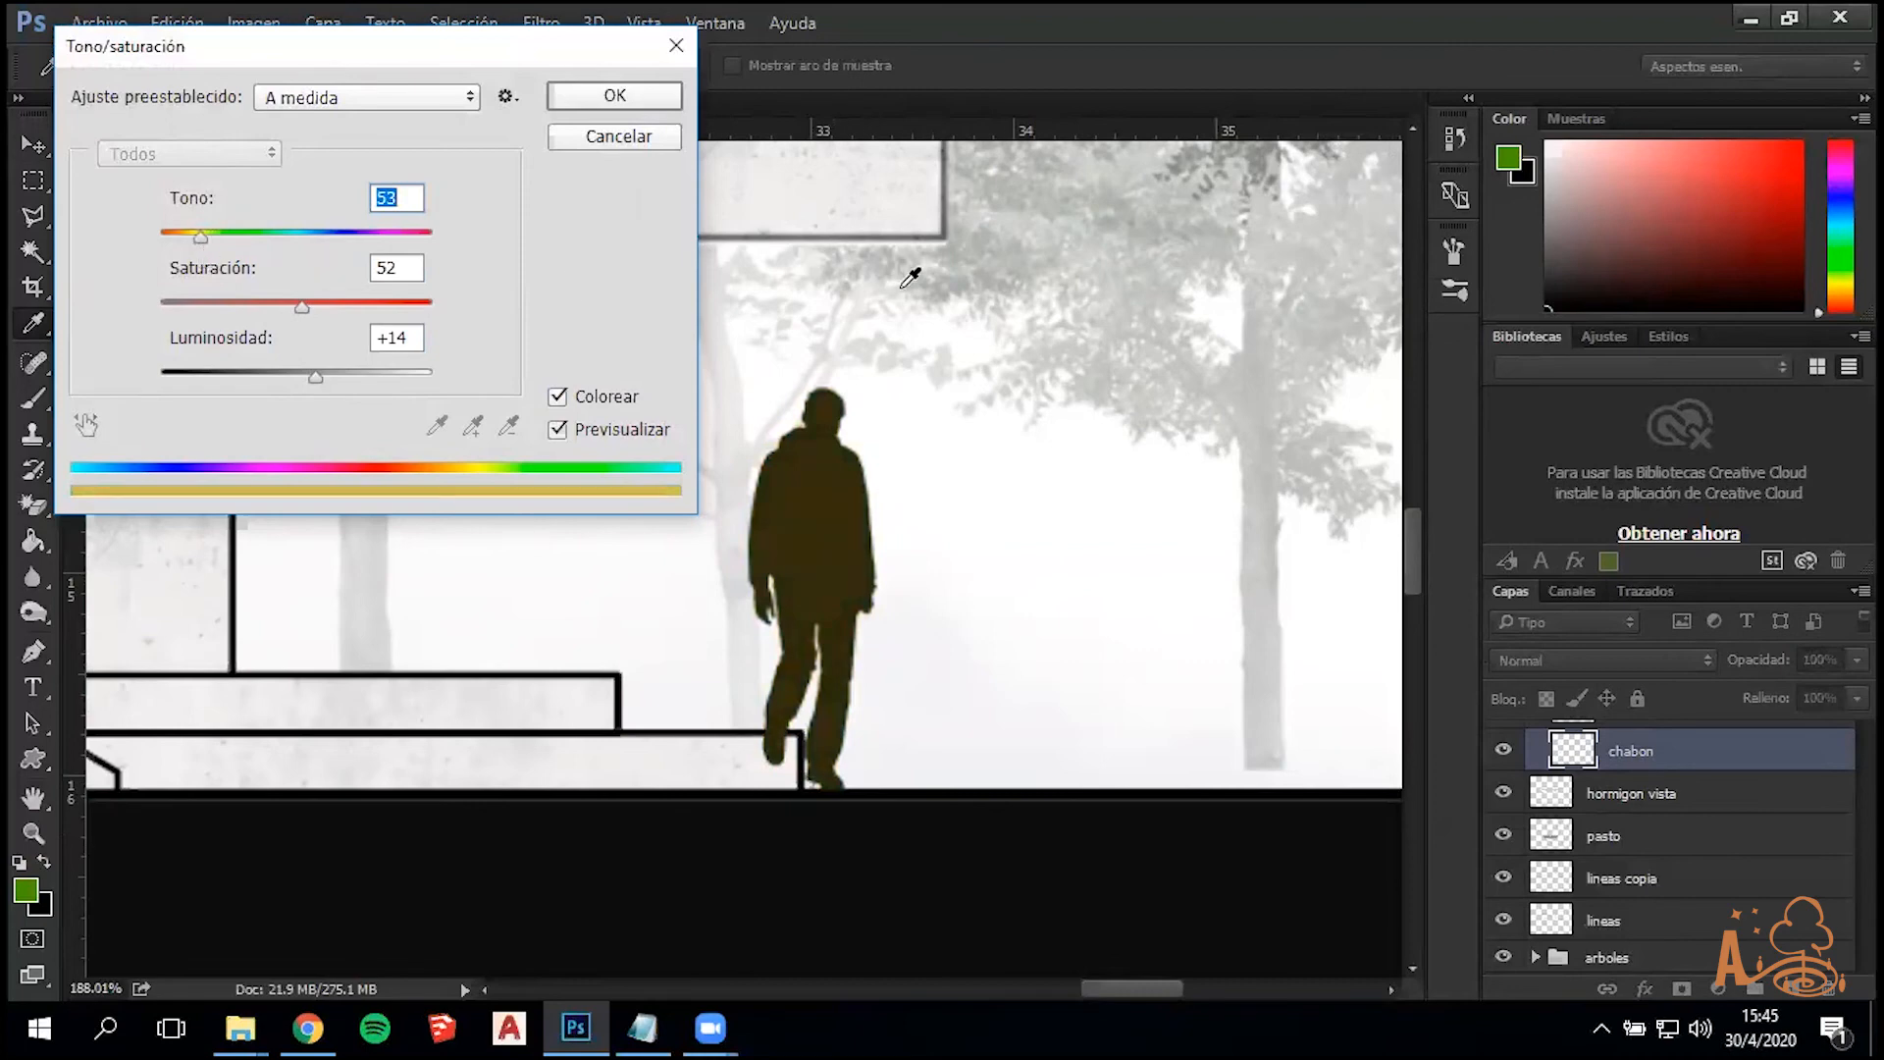
left_click(615, 96)
left_click_drag(287, 308, 433, 307)
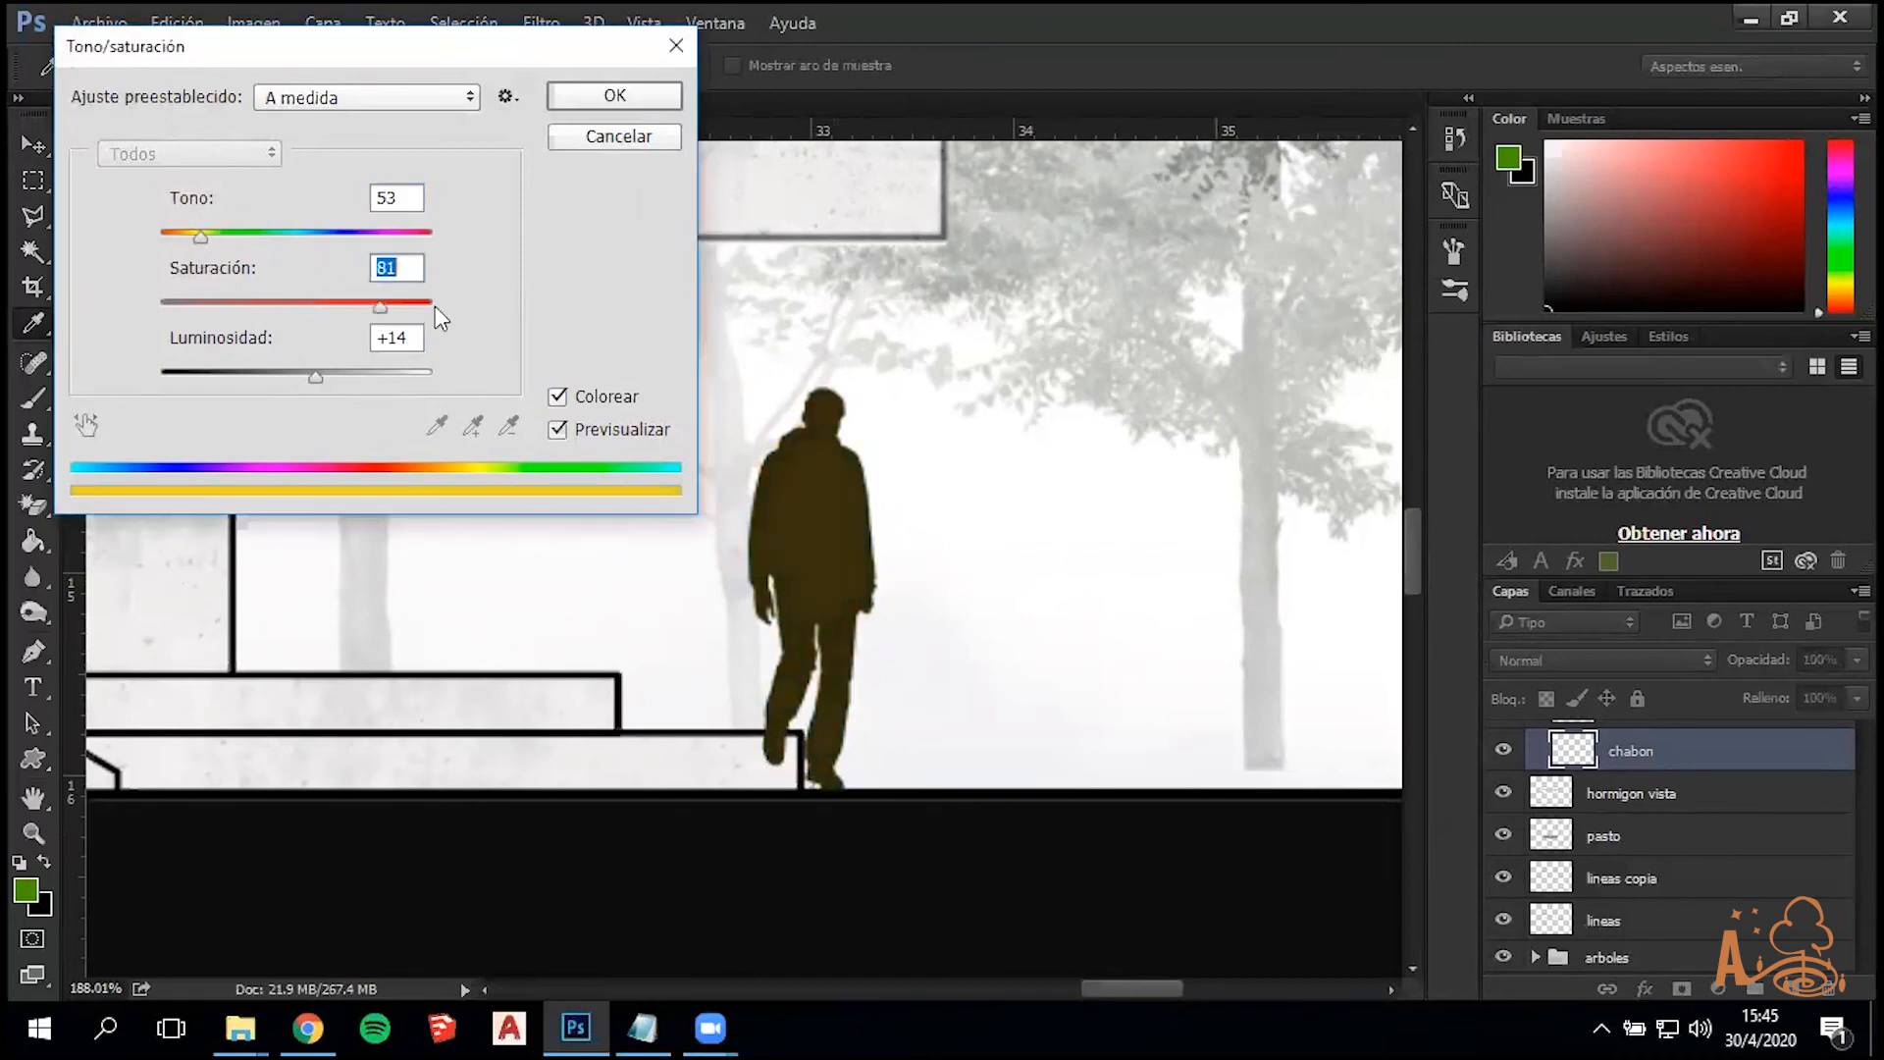
left_click(198, 234)
left_click_drag(316, 376, 356, 388)
left_click(628, 104)
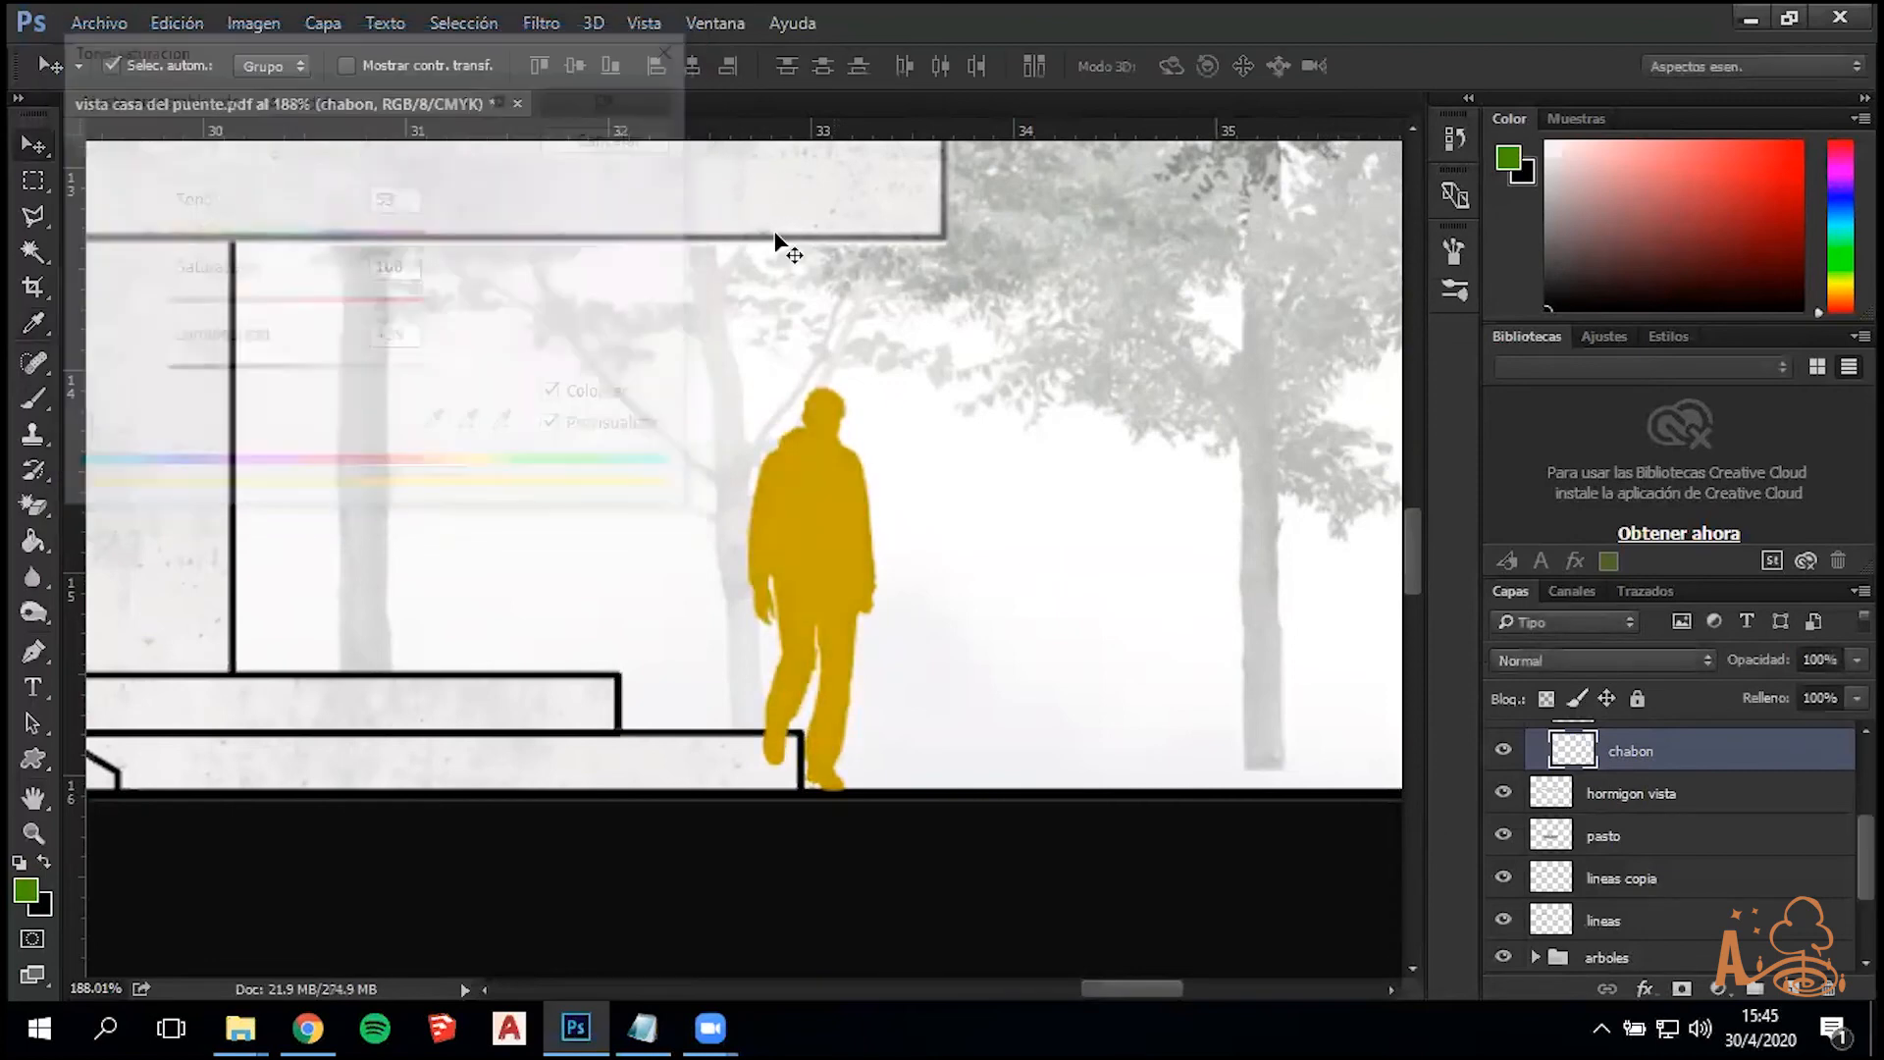
Scale the persona saltando image to about 5.5% and place it above the ground left of the house's left steps
scroll(778, 245, "down", 6)
scroll(849, 399, "down", 7)
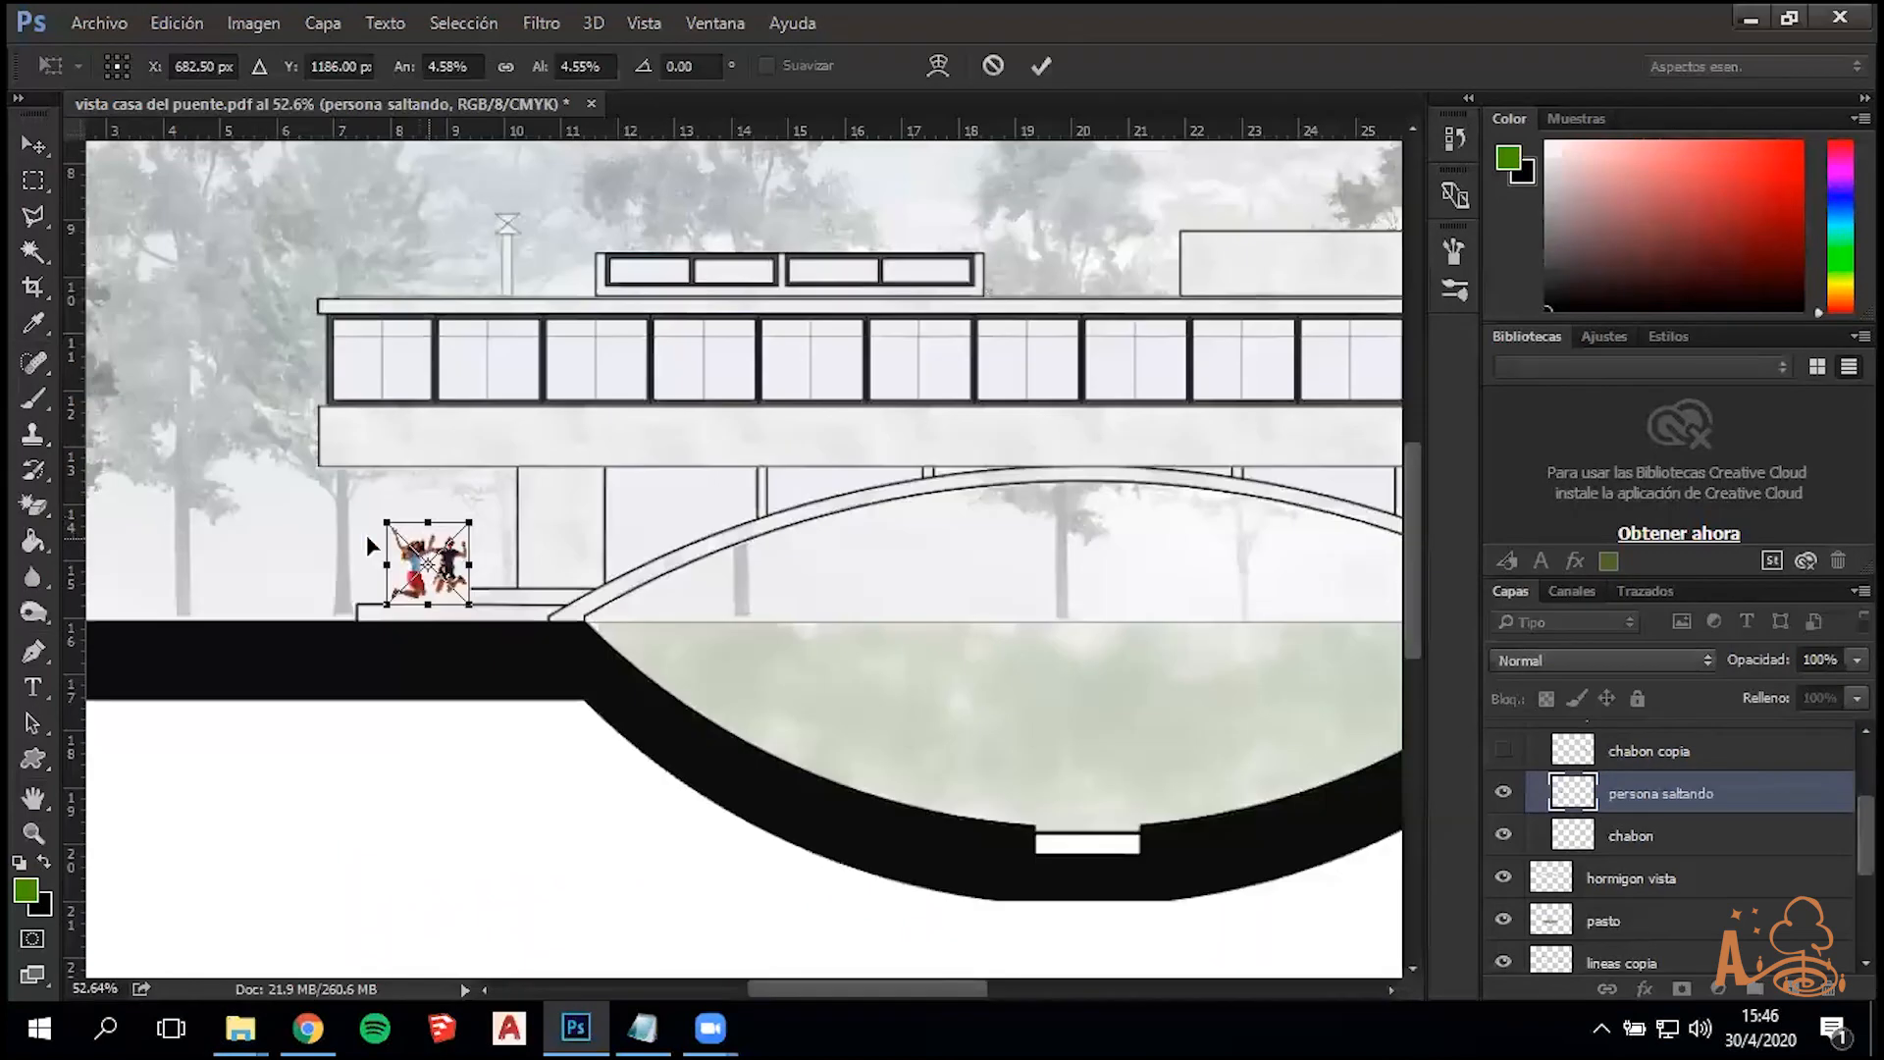
left_click_drag(430, 554, 338, 581)
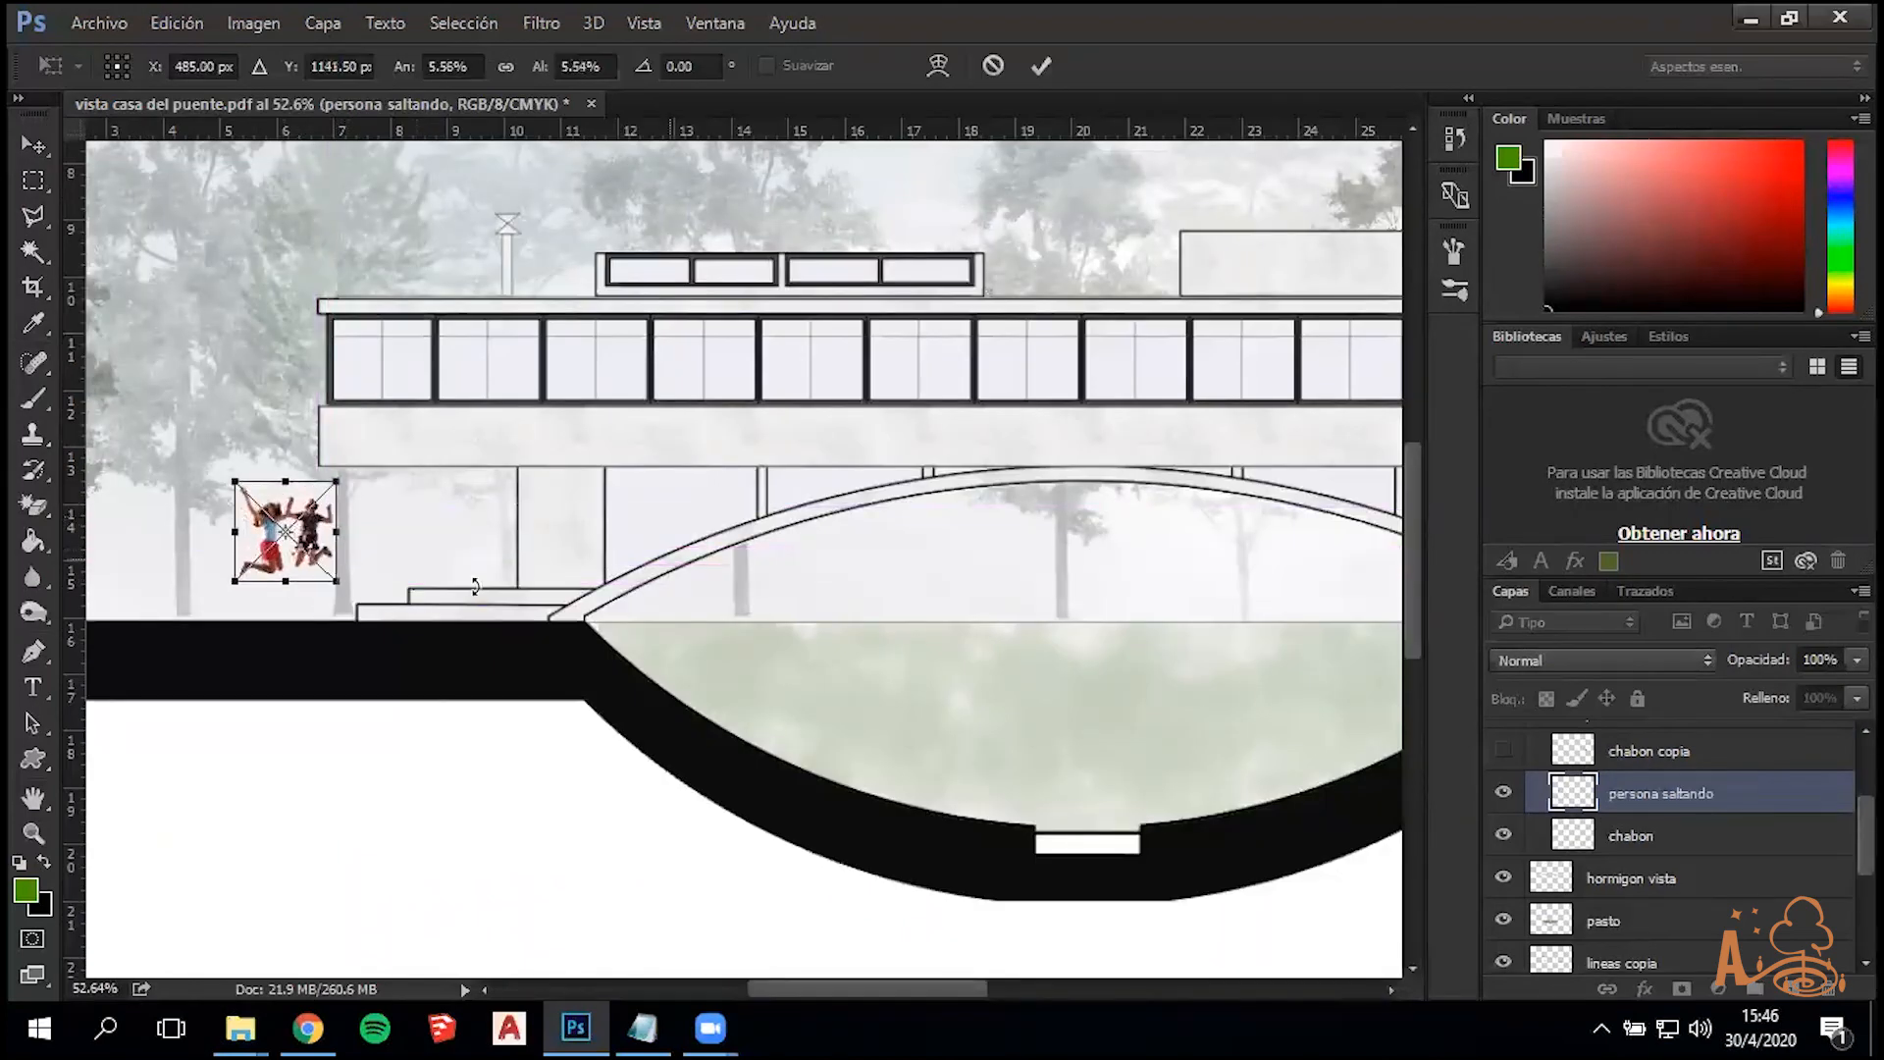
key("Return")
Rasterize the persona saltando layer with the two jumping figures
scroll(267, 605, "up", 3)
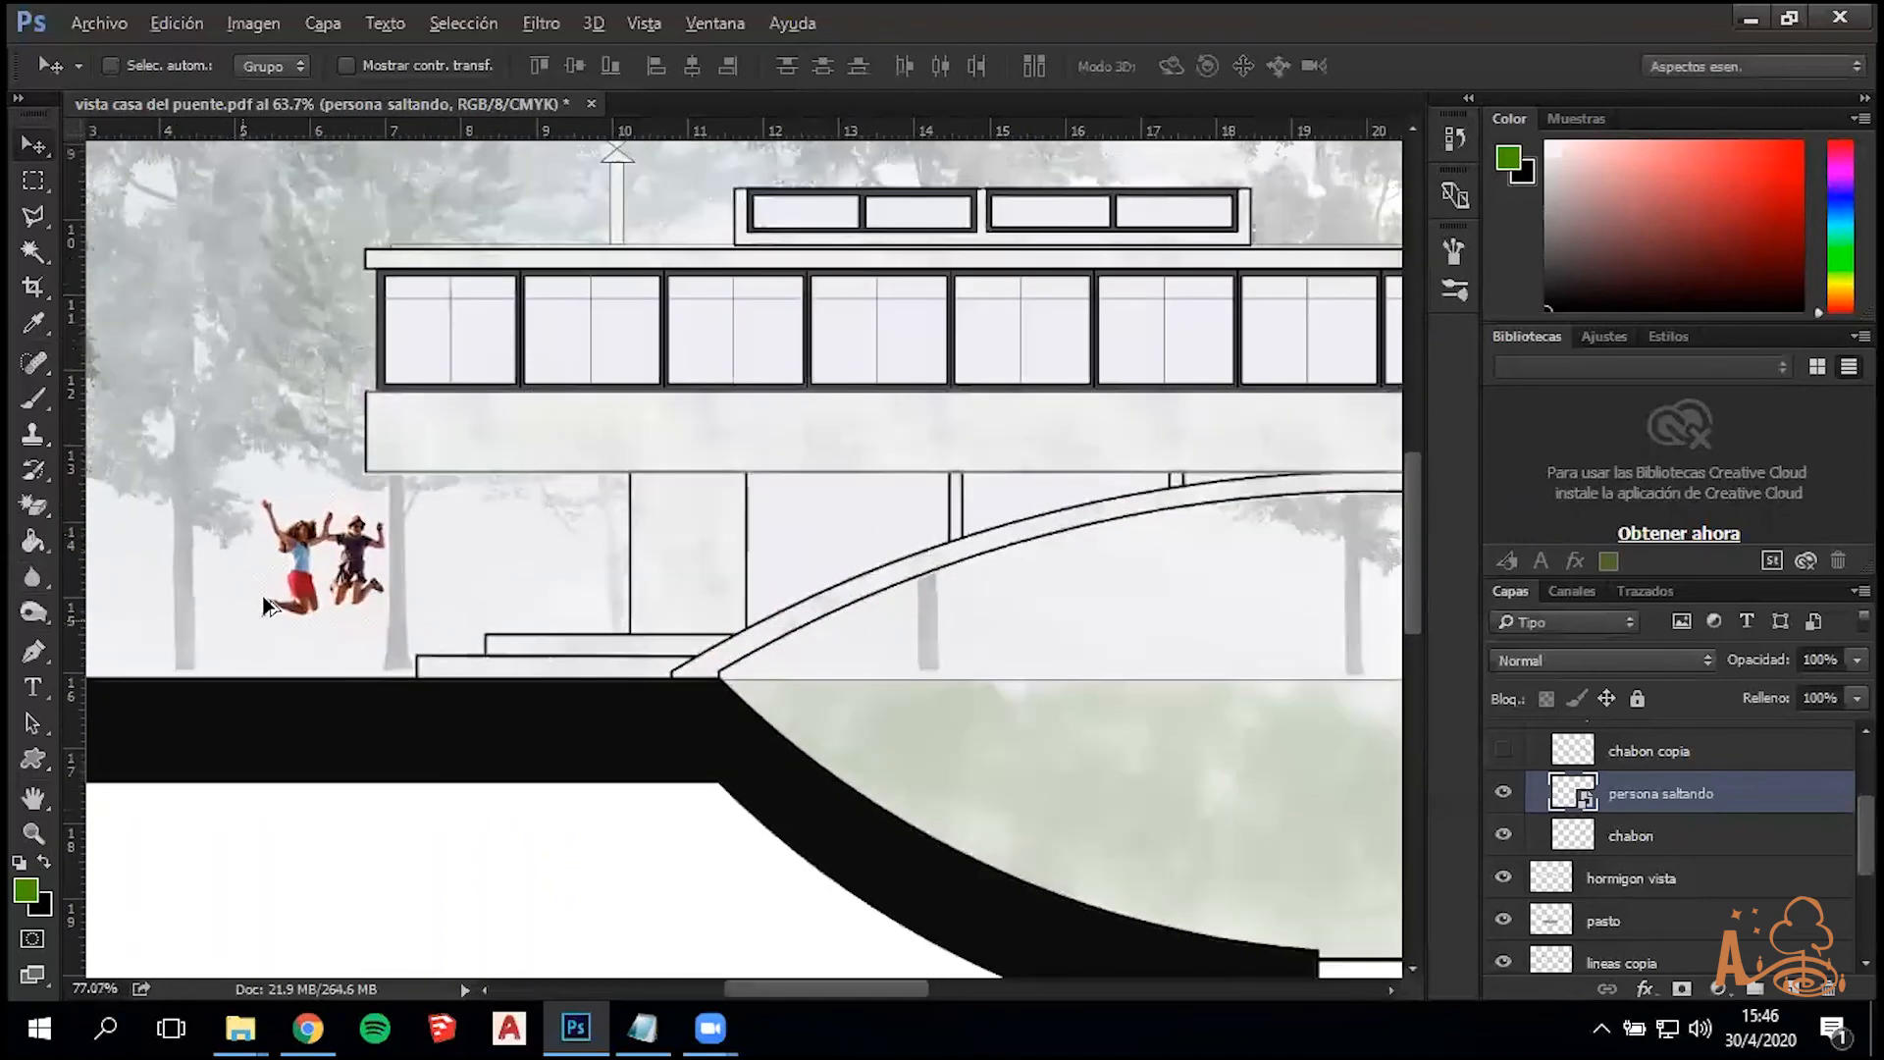
scroll(267, 605, "up", 3)
right_click(1628, 790)
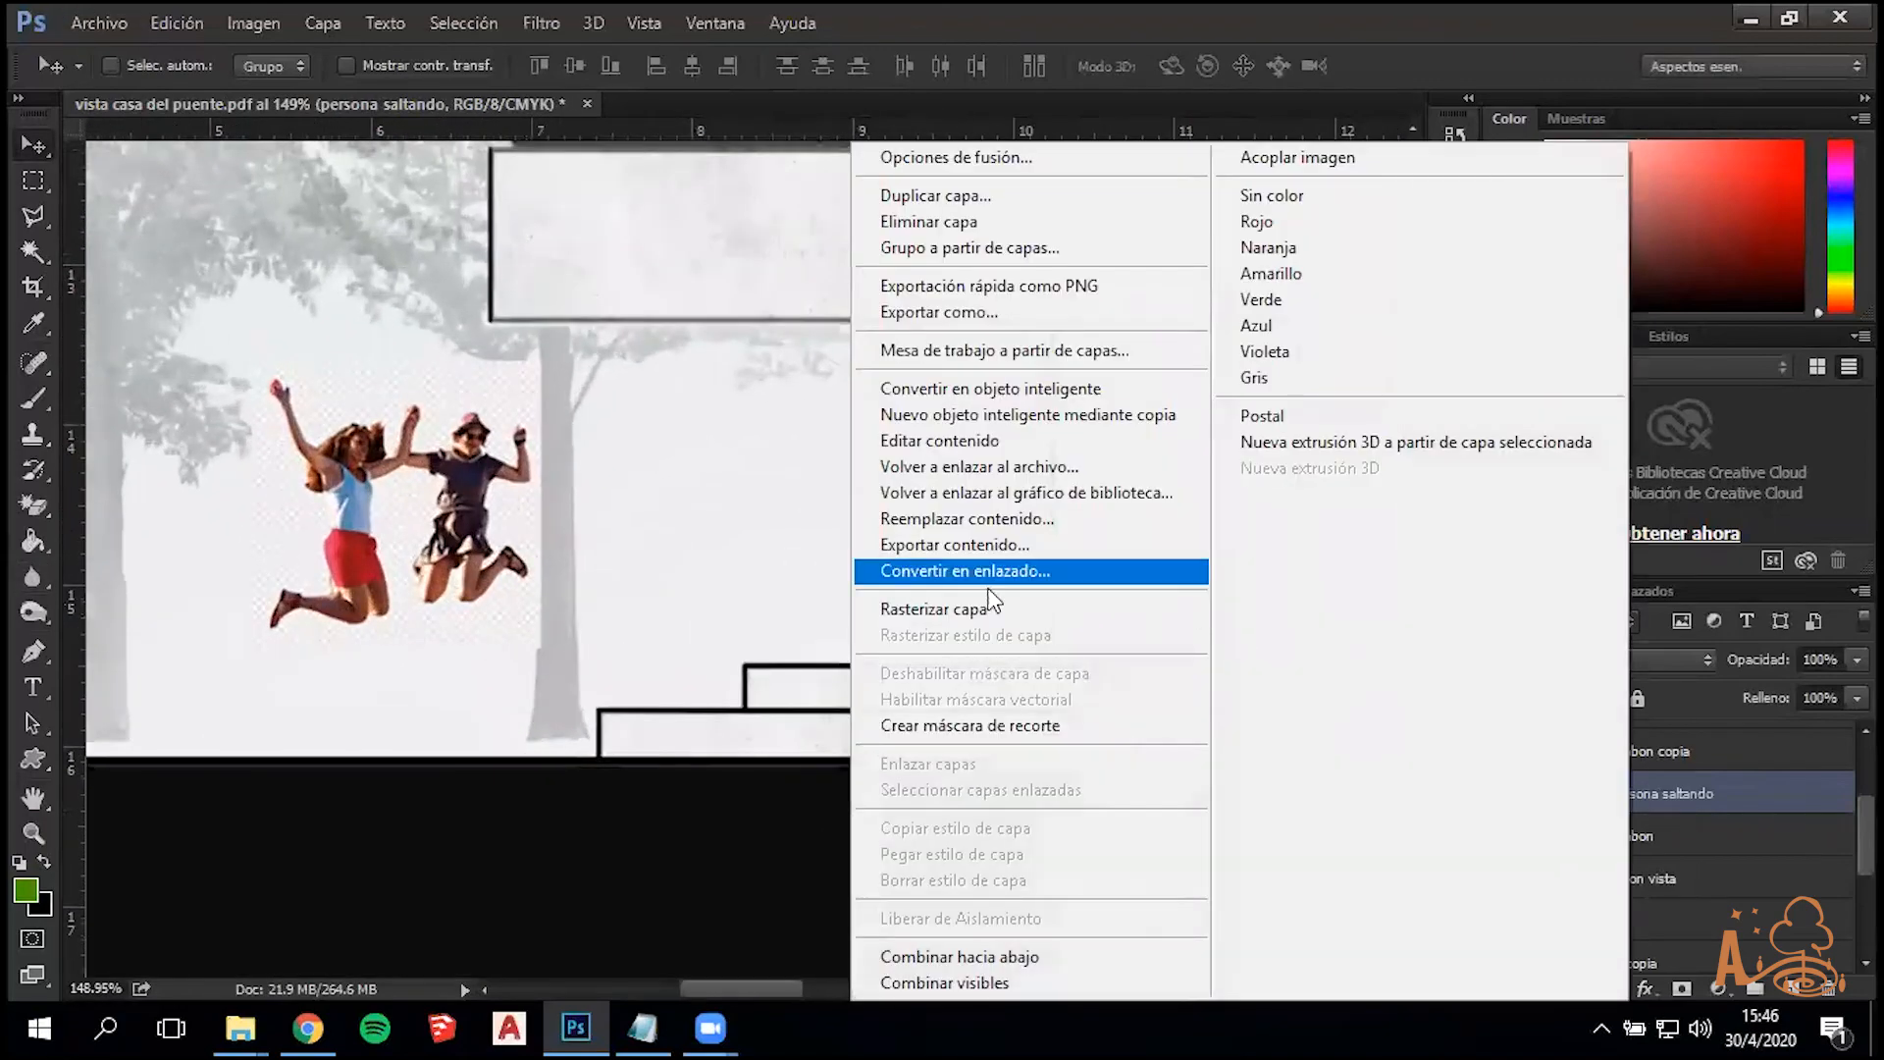
left_click(976, 610)
Try darkening the persona saltando layer to lightness -100, and cancel the adjustment
key("ctrl+u")
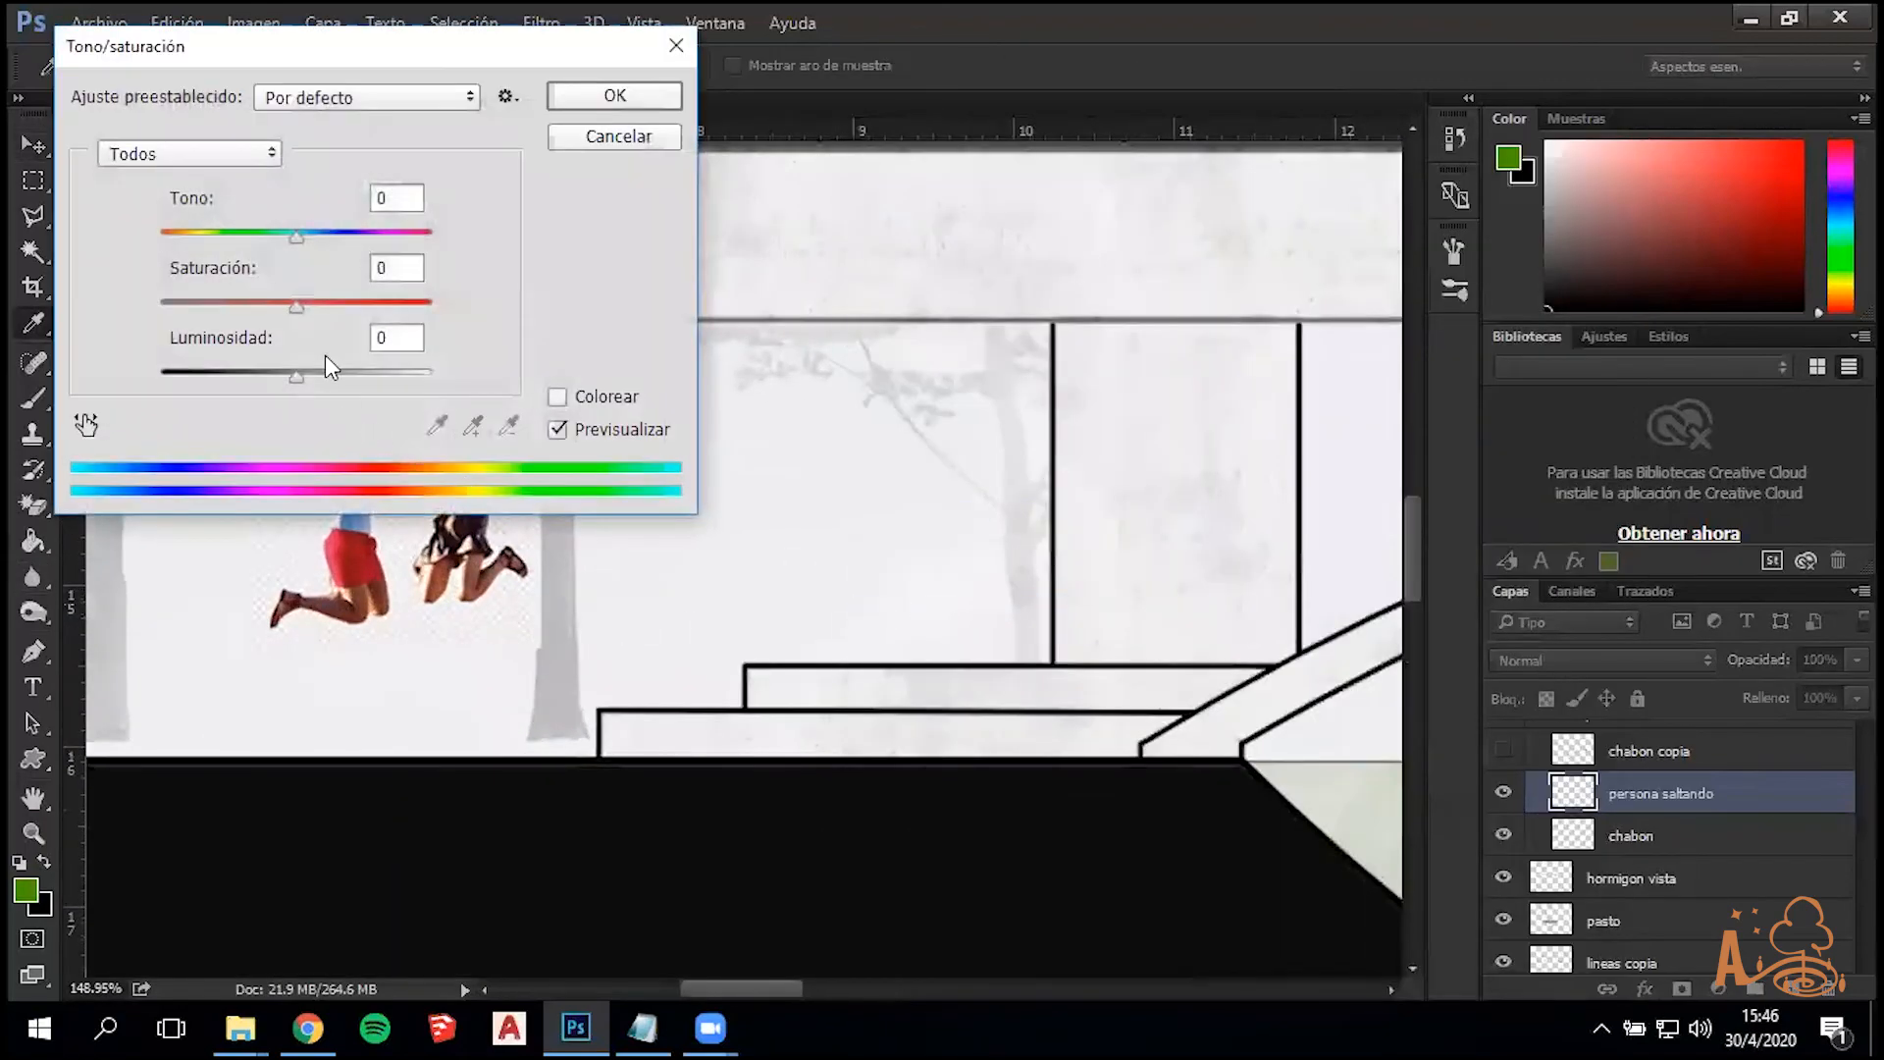
left_click_drag(285, 382, 148, 380)
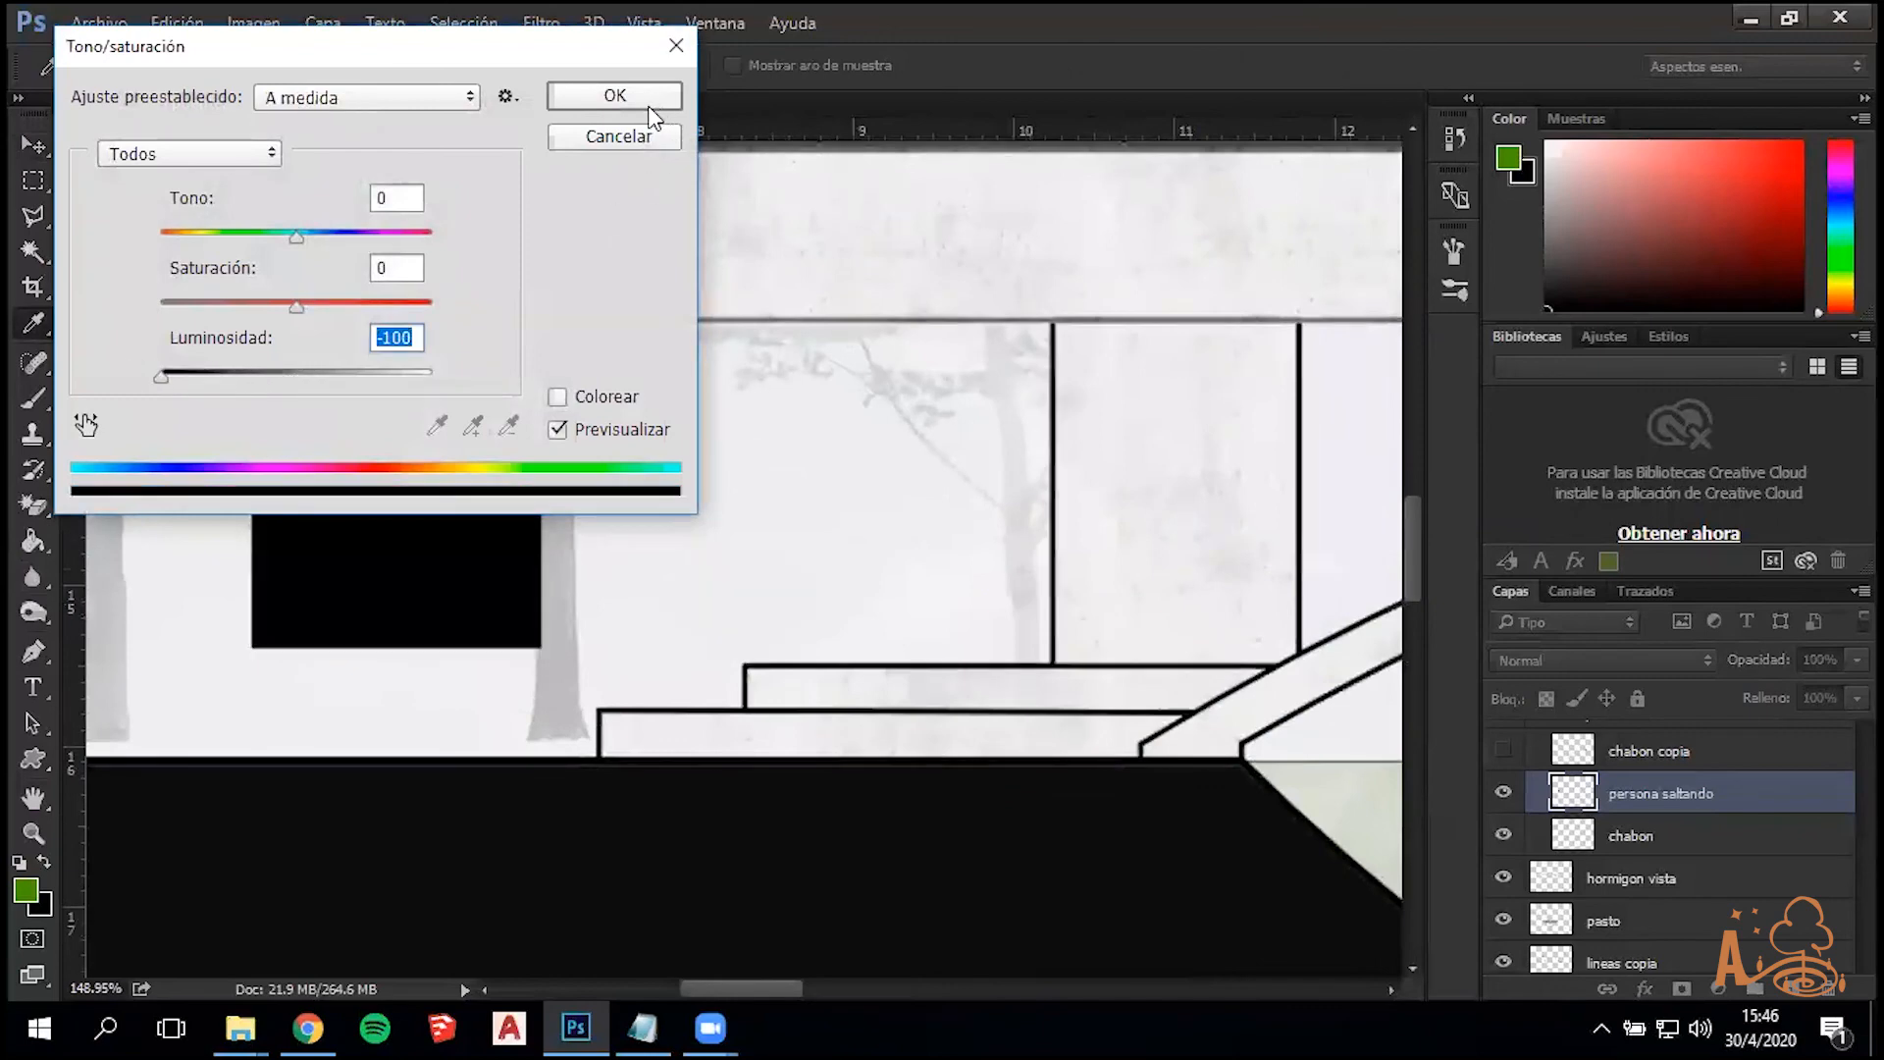
left_click(610, 145)
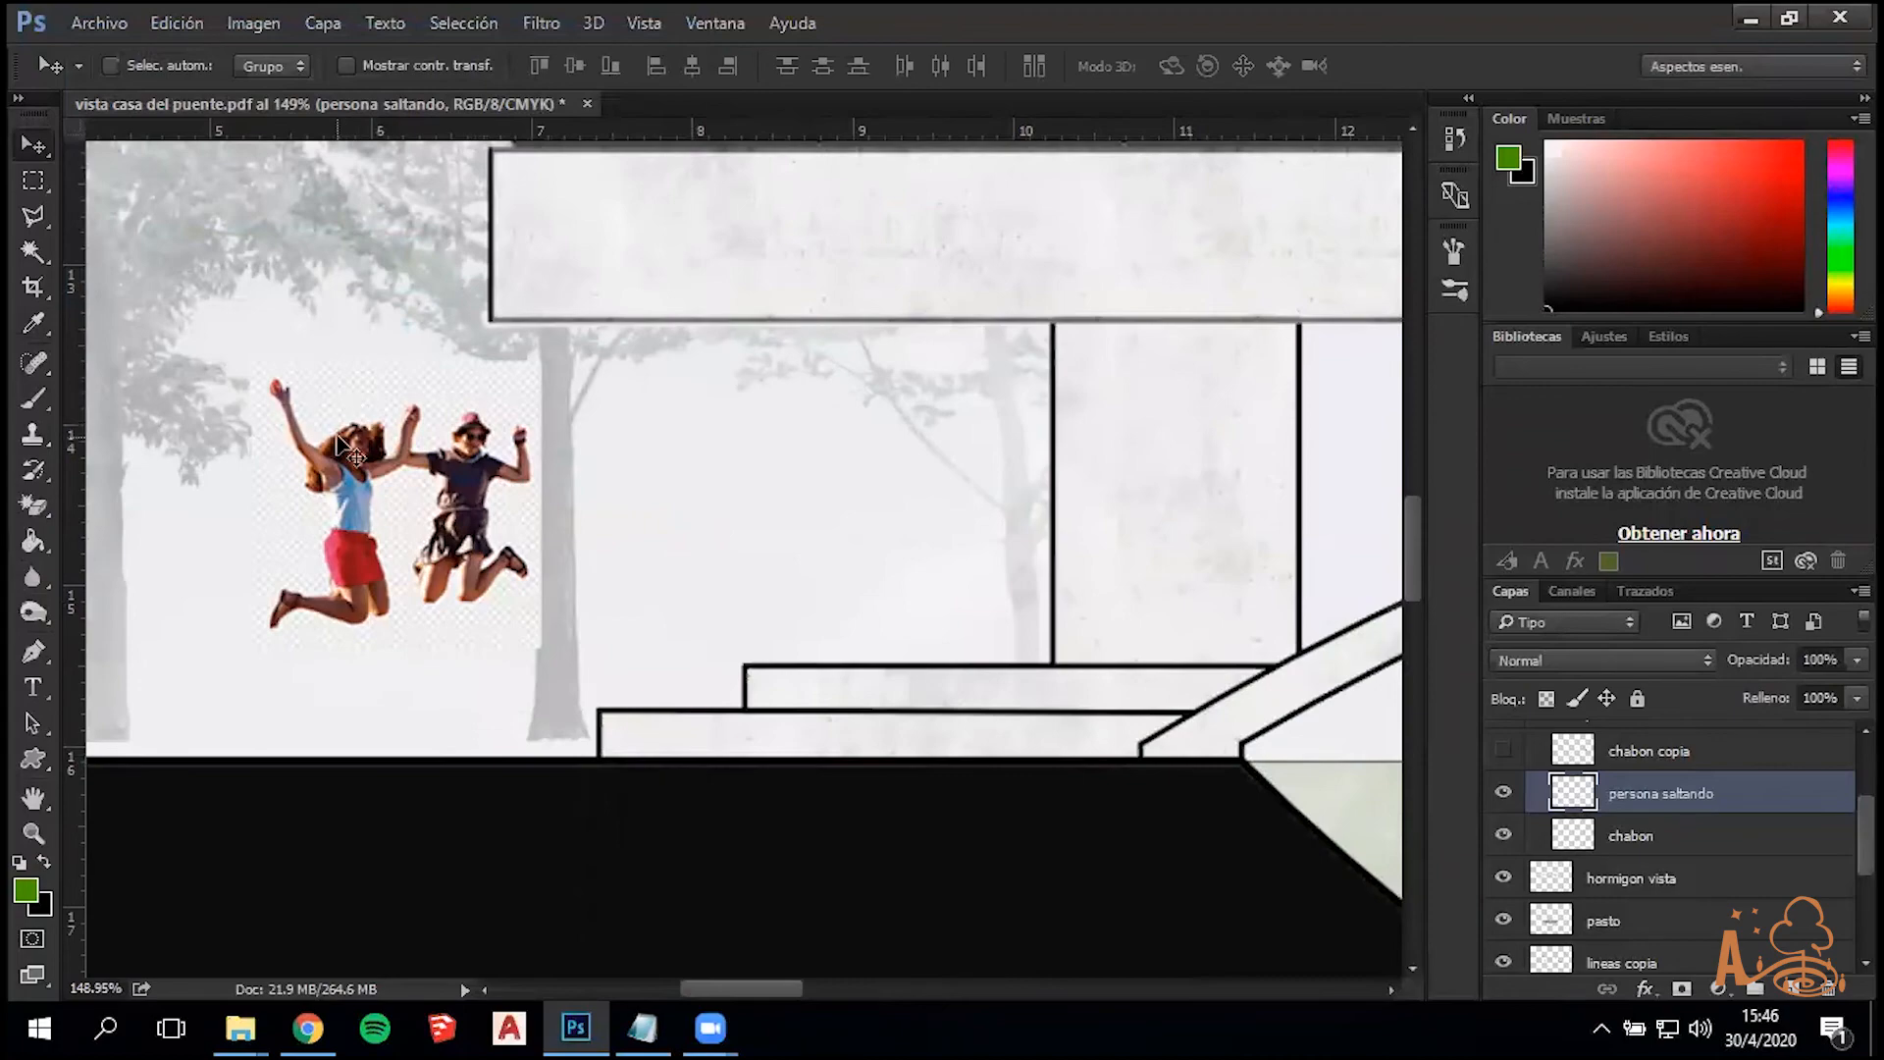
Try the Multiply blend mode on the persona saltando layer, and undo it
scroll(309, 415, "up", 5)
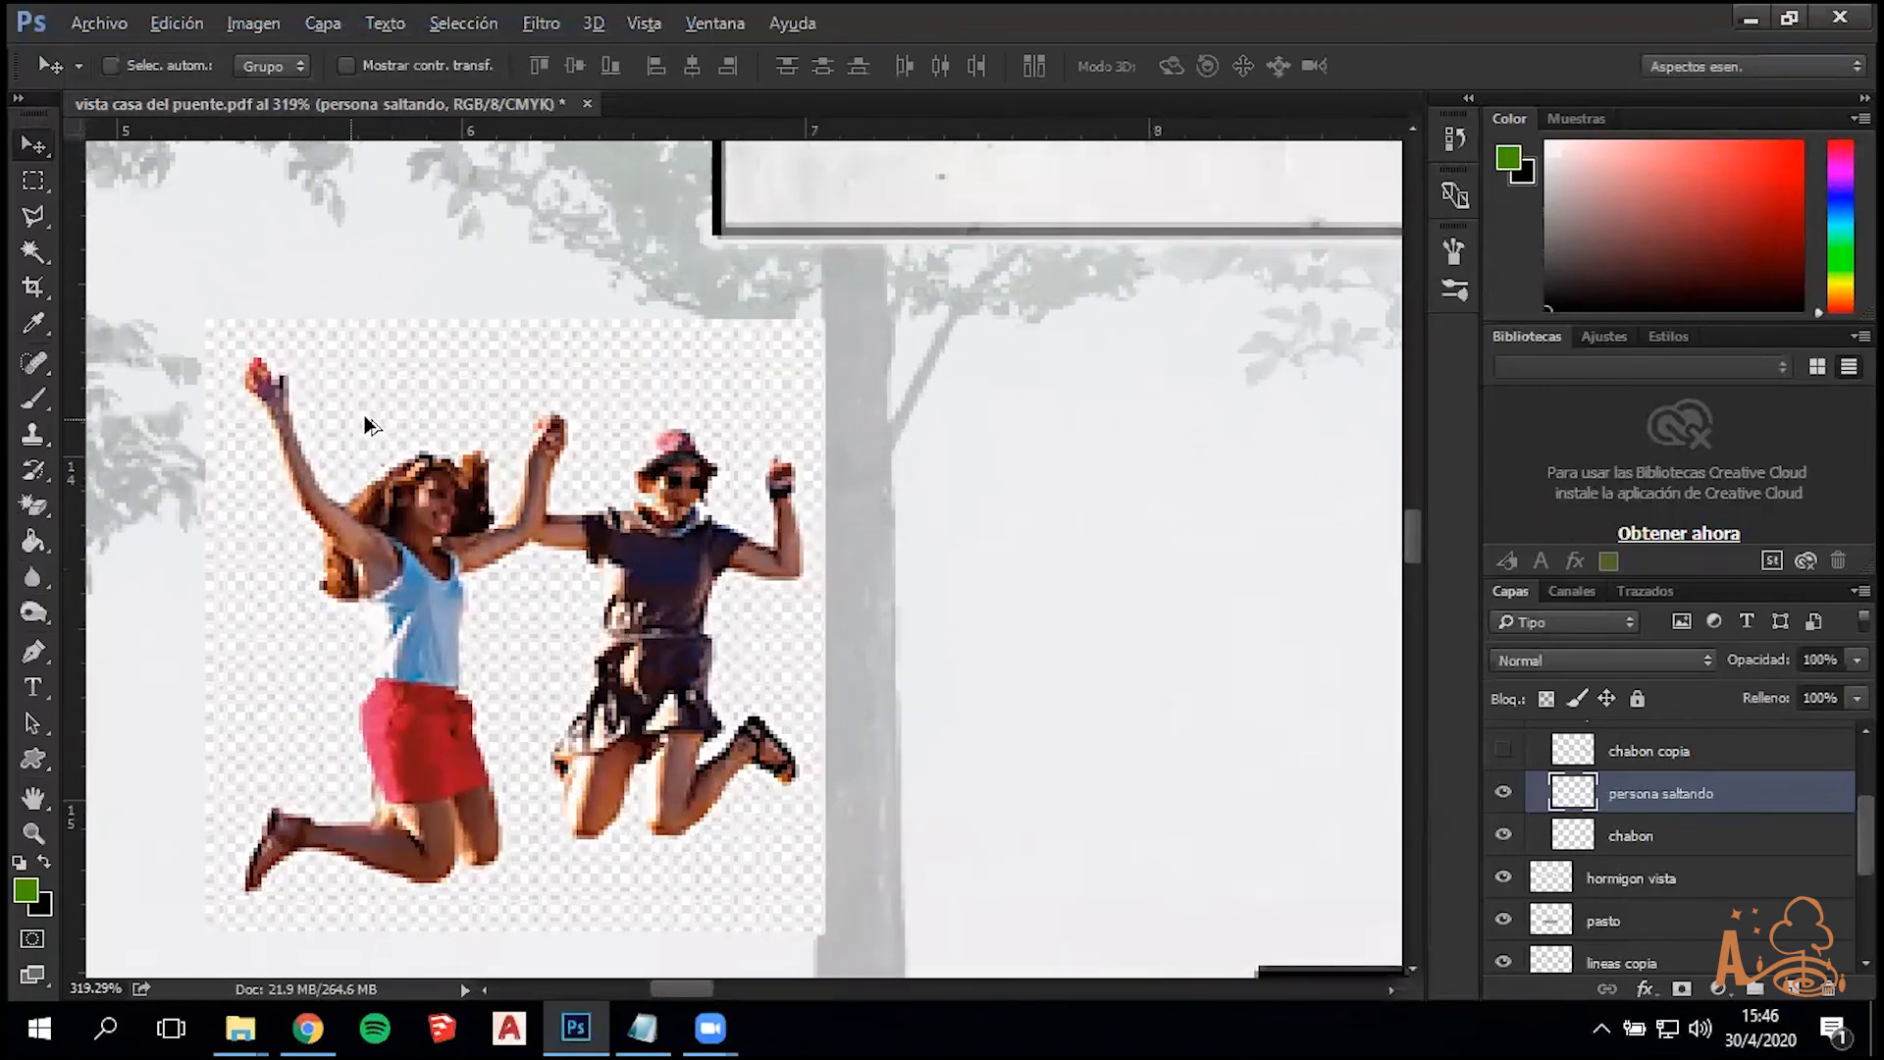
scroll(359, 417, "down", 3)
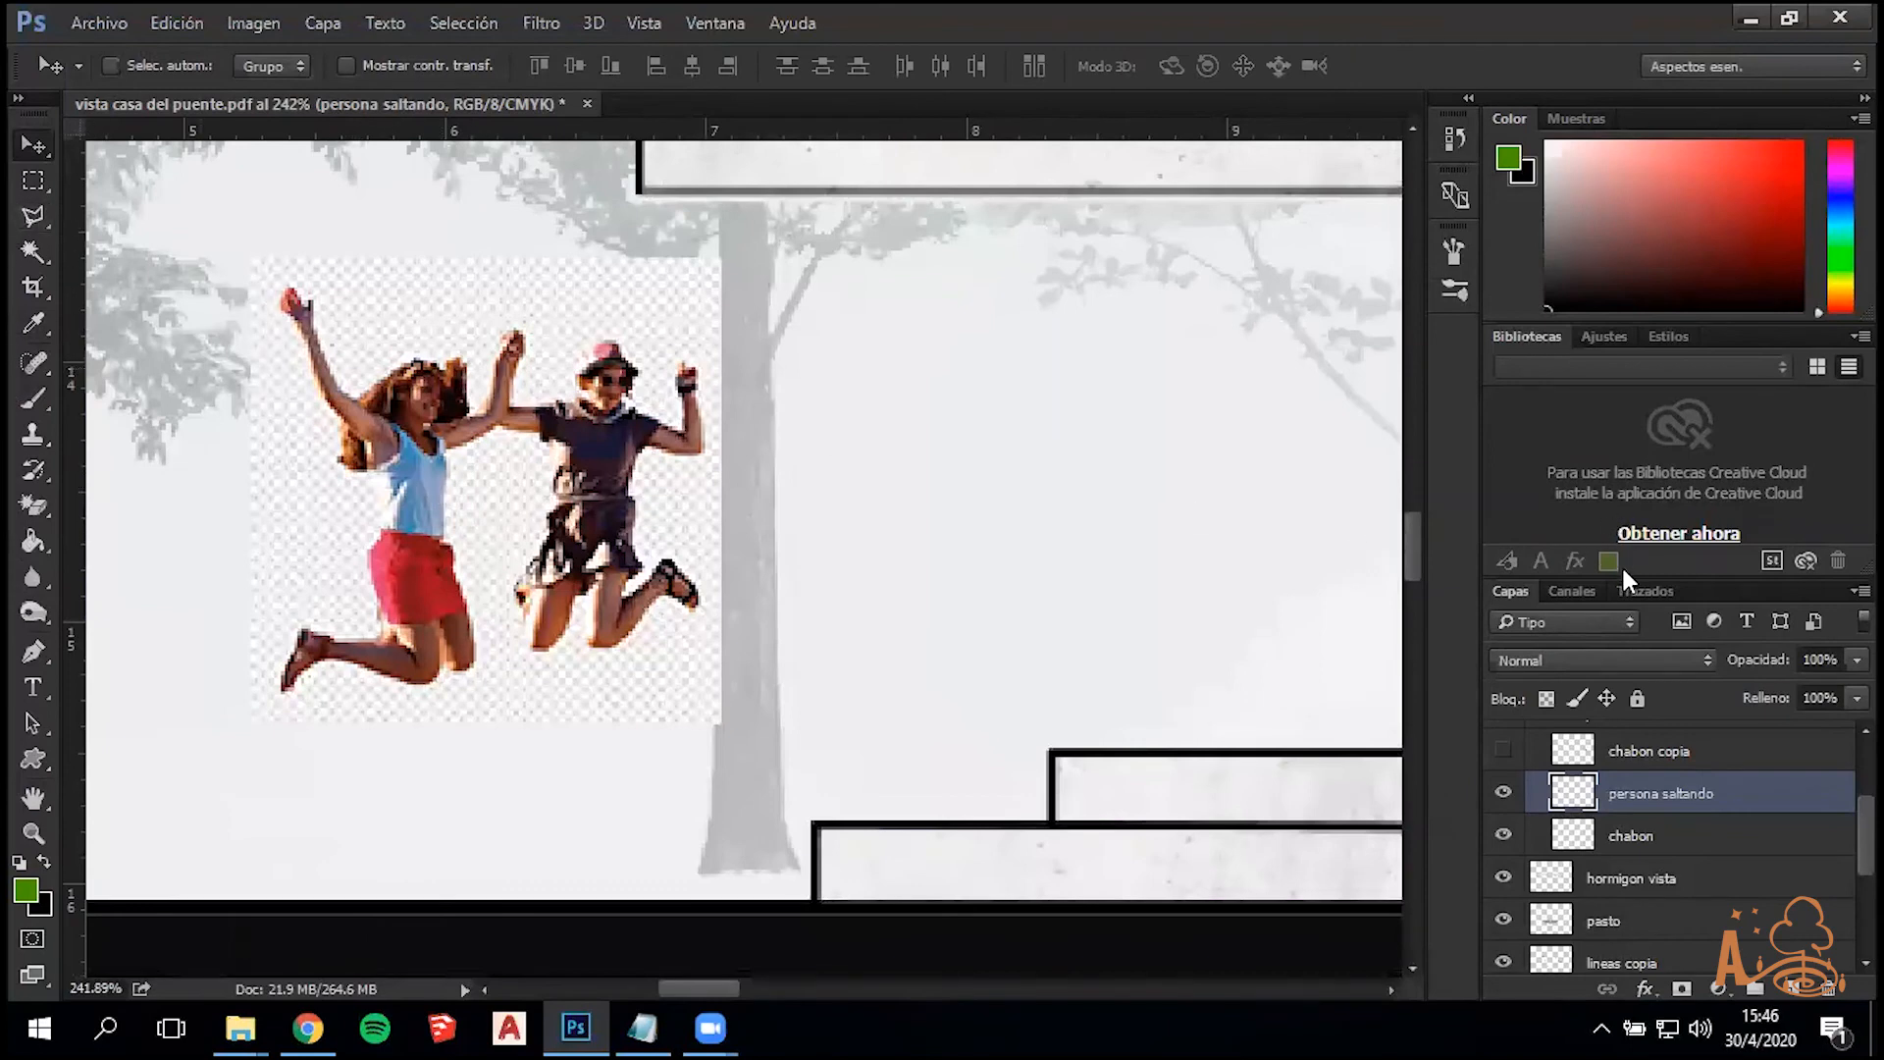
left_click(1658, 655)
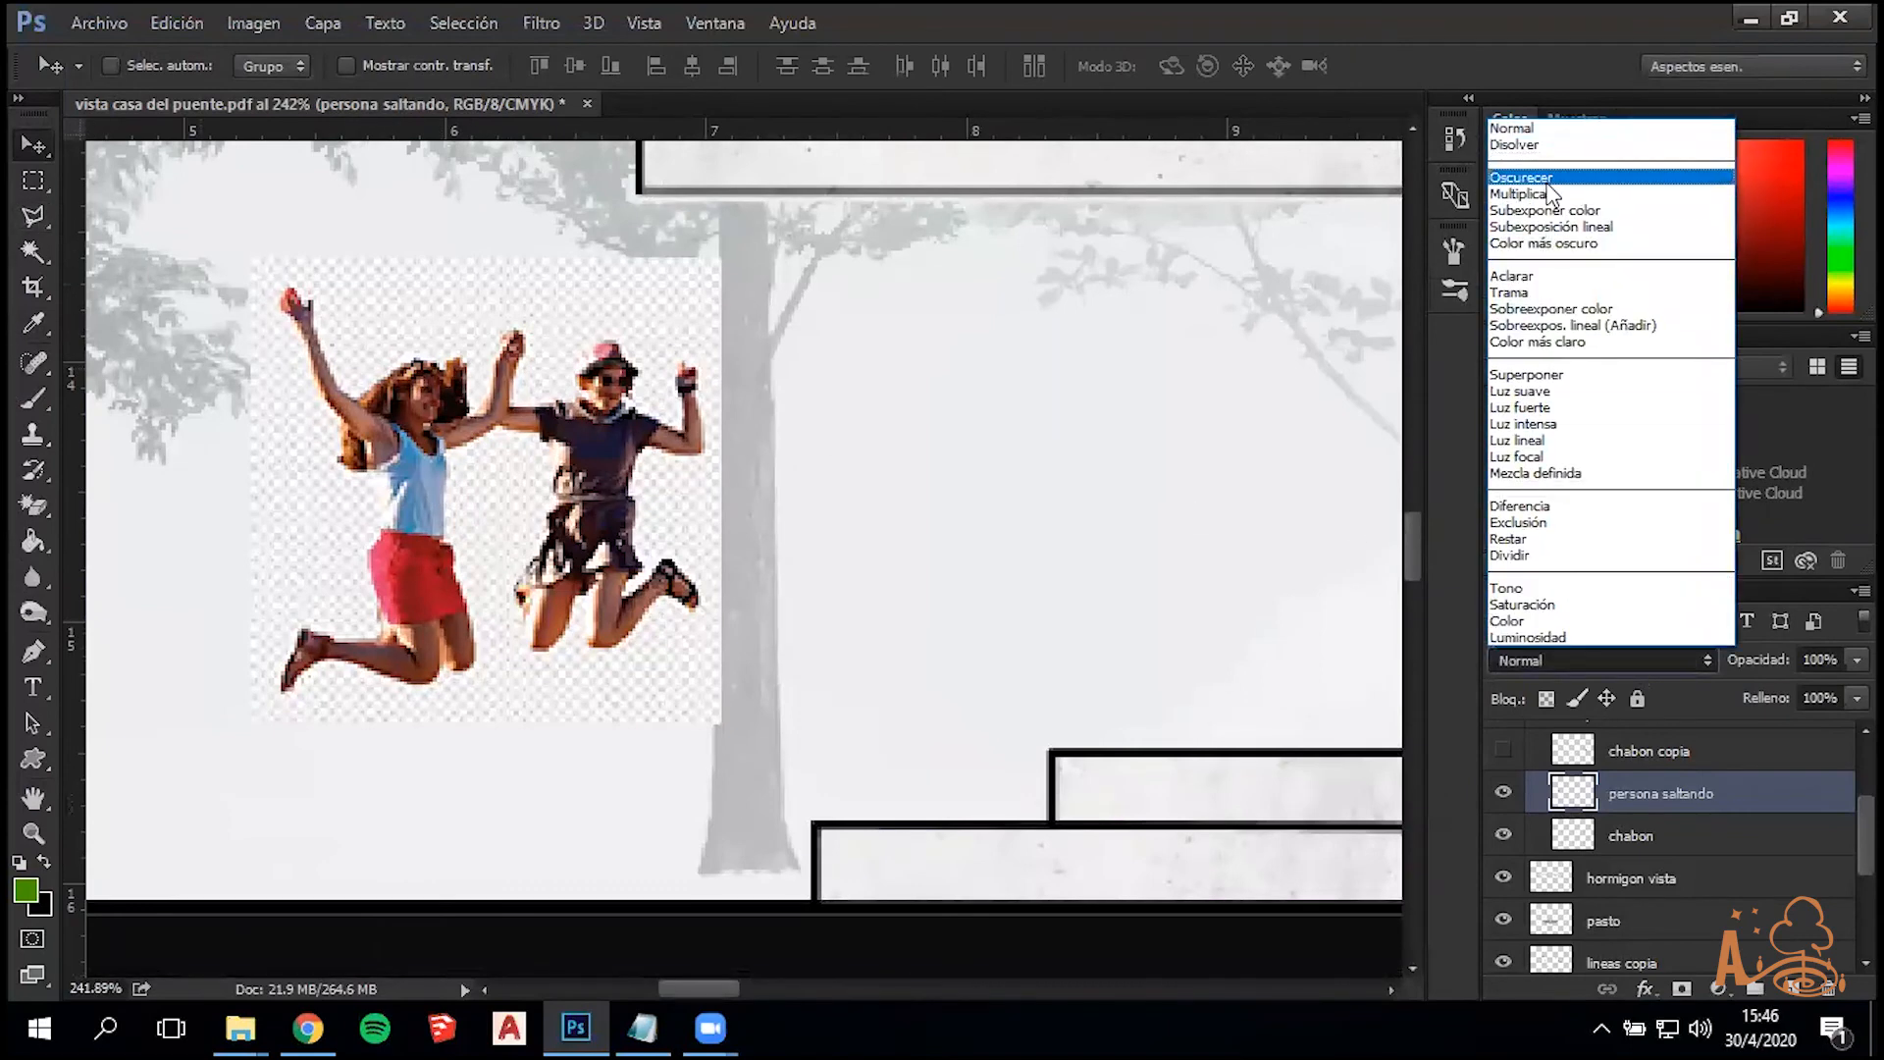
left_click(1520, 194)
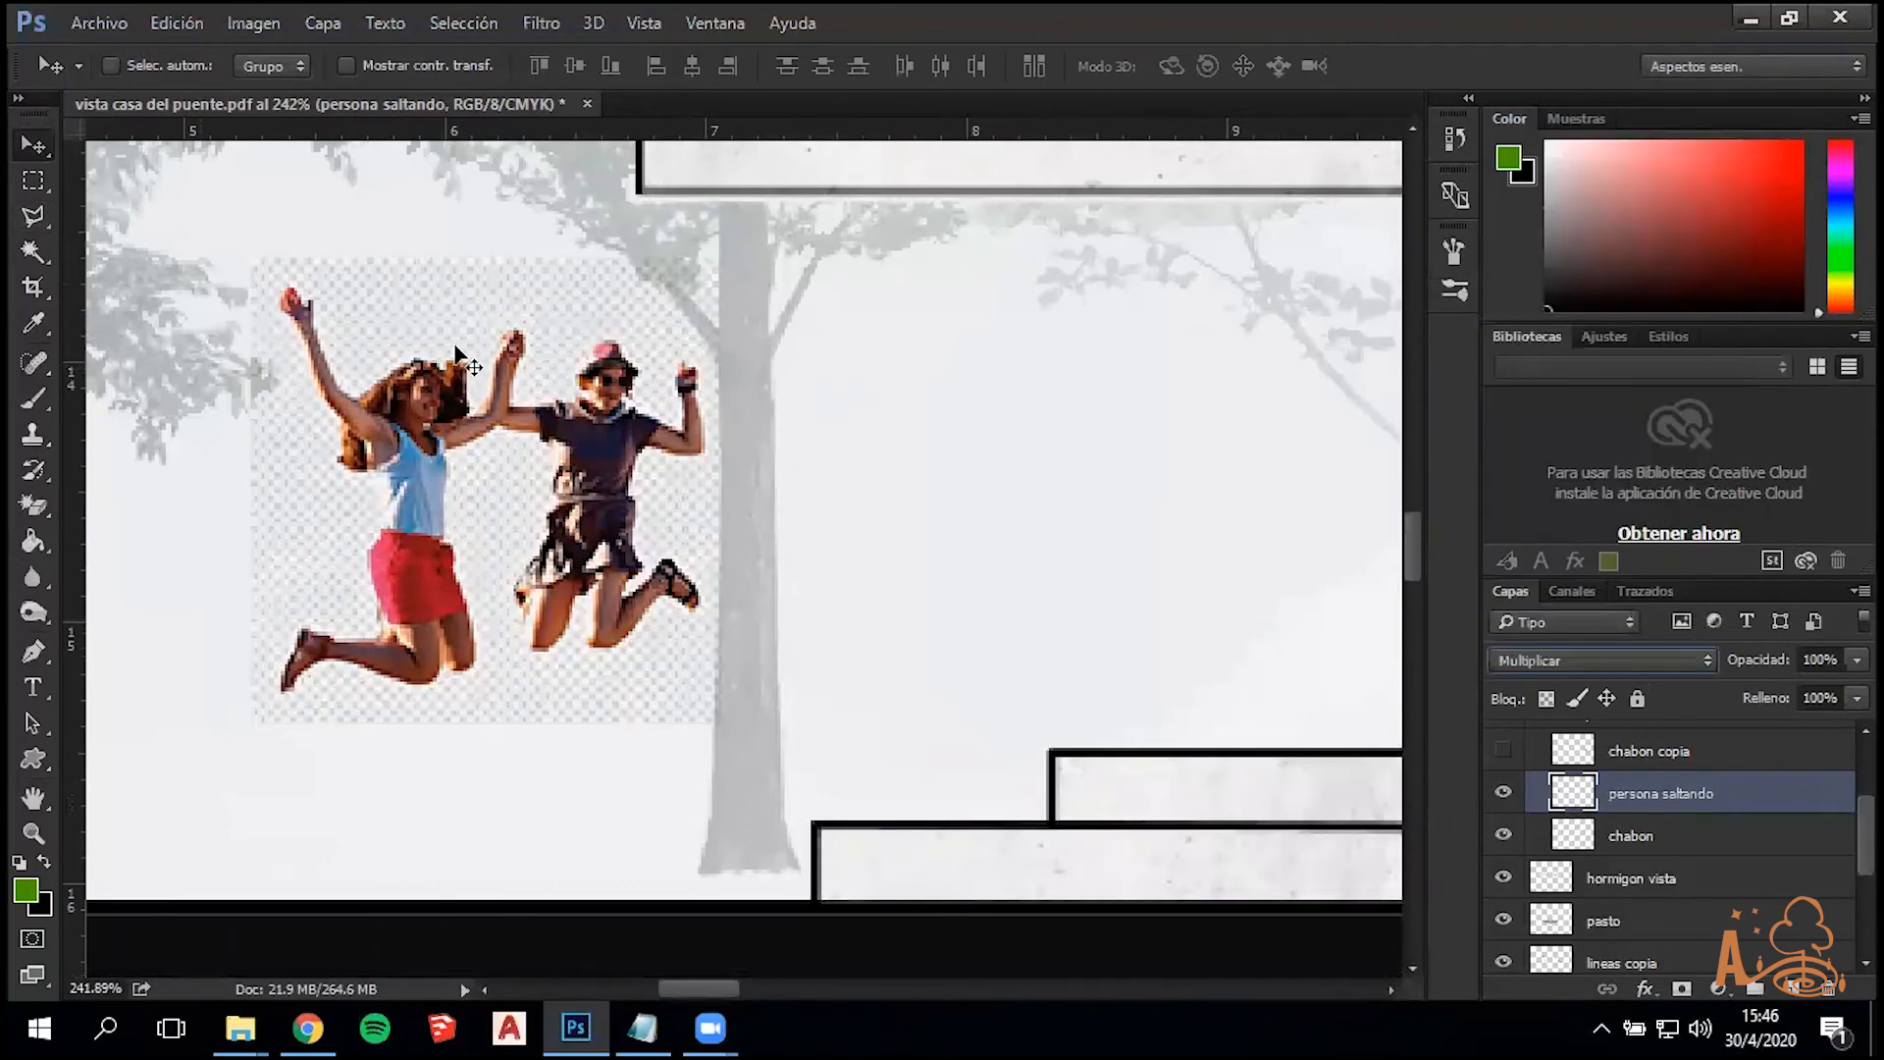
key("ctrl+z")
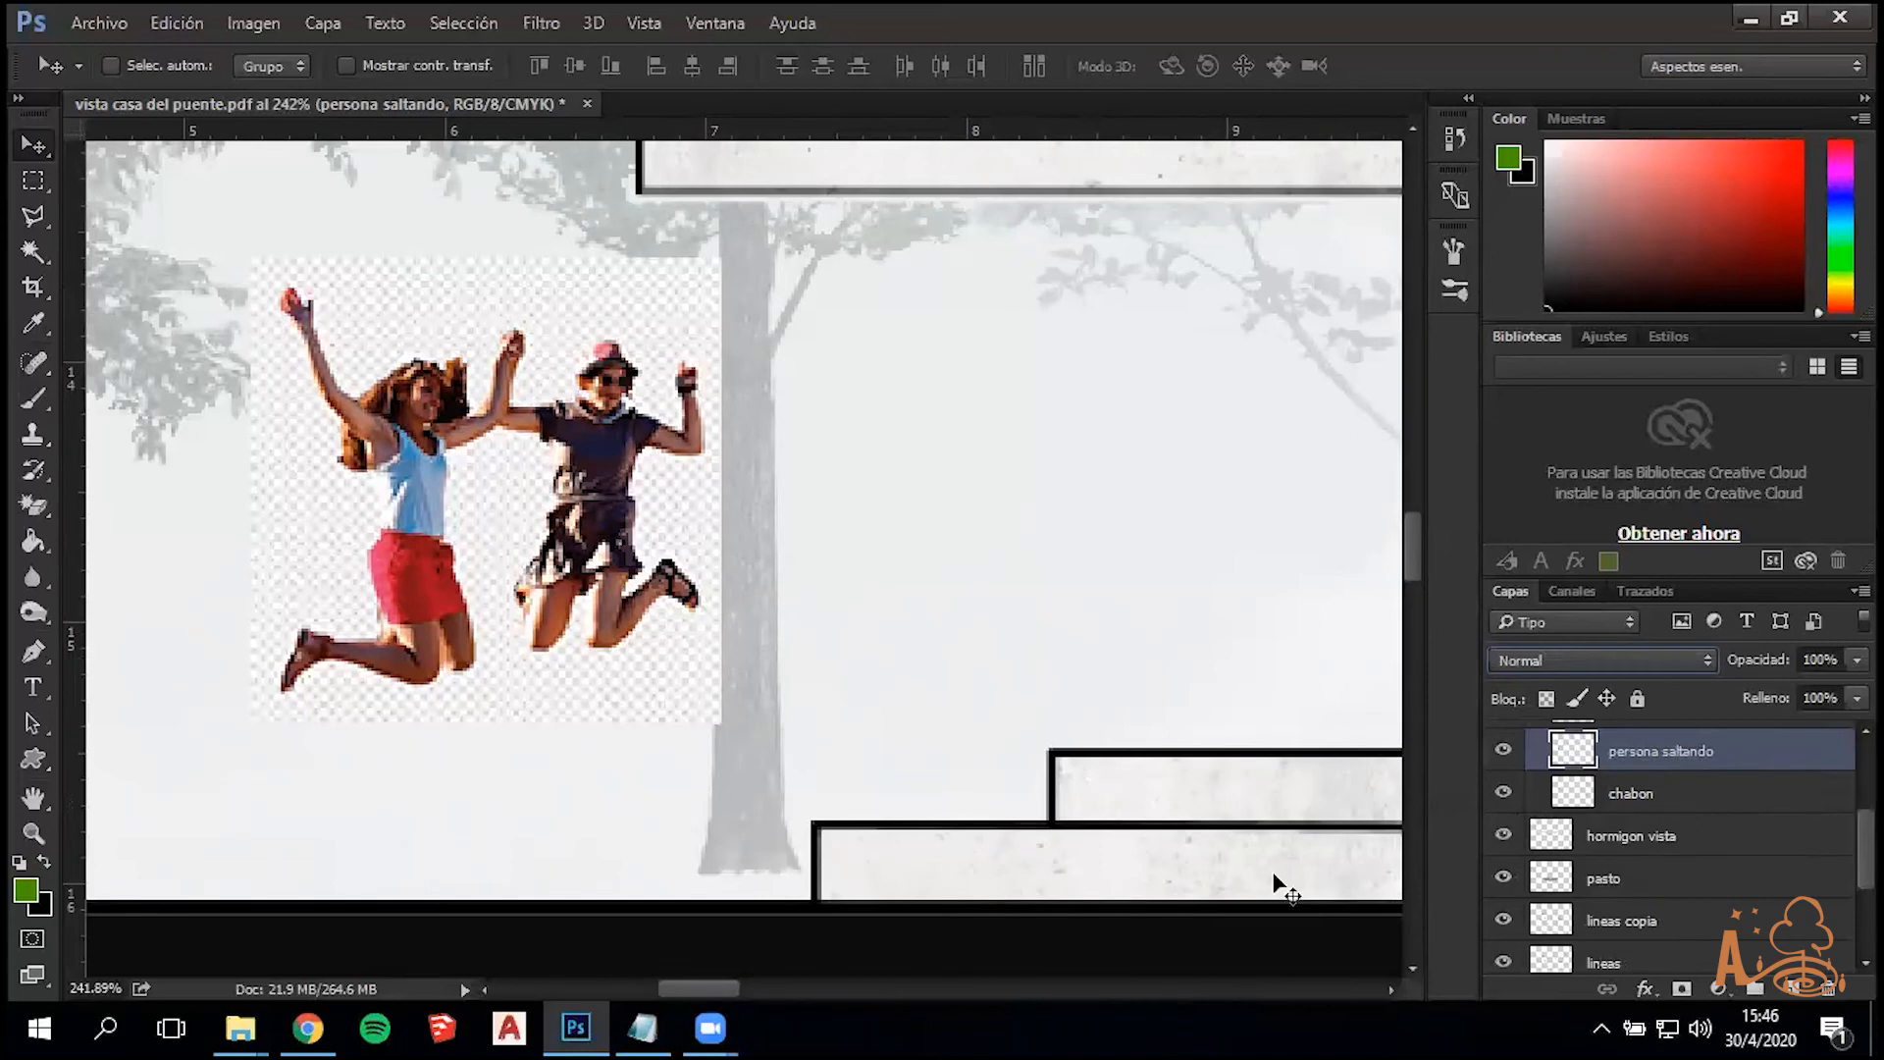
Remove the checkered background around the two jumping figures with the Magic Wand at tolerance 50, and clear the selection
left_click(32, 216)
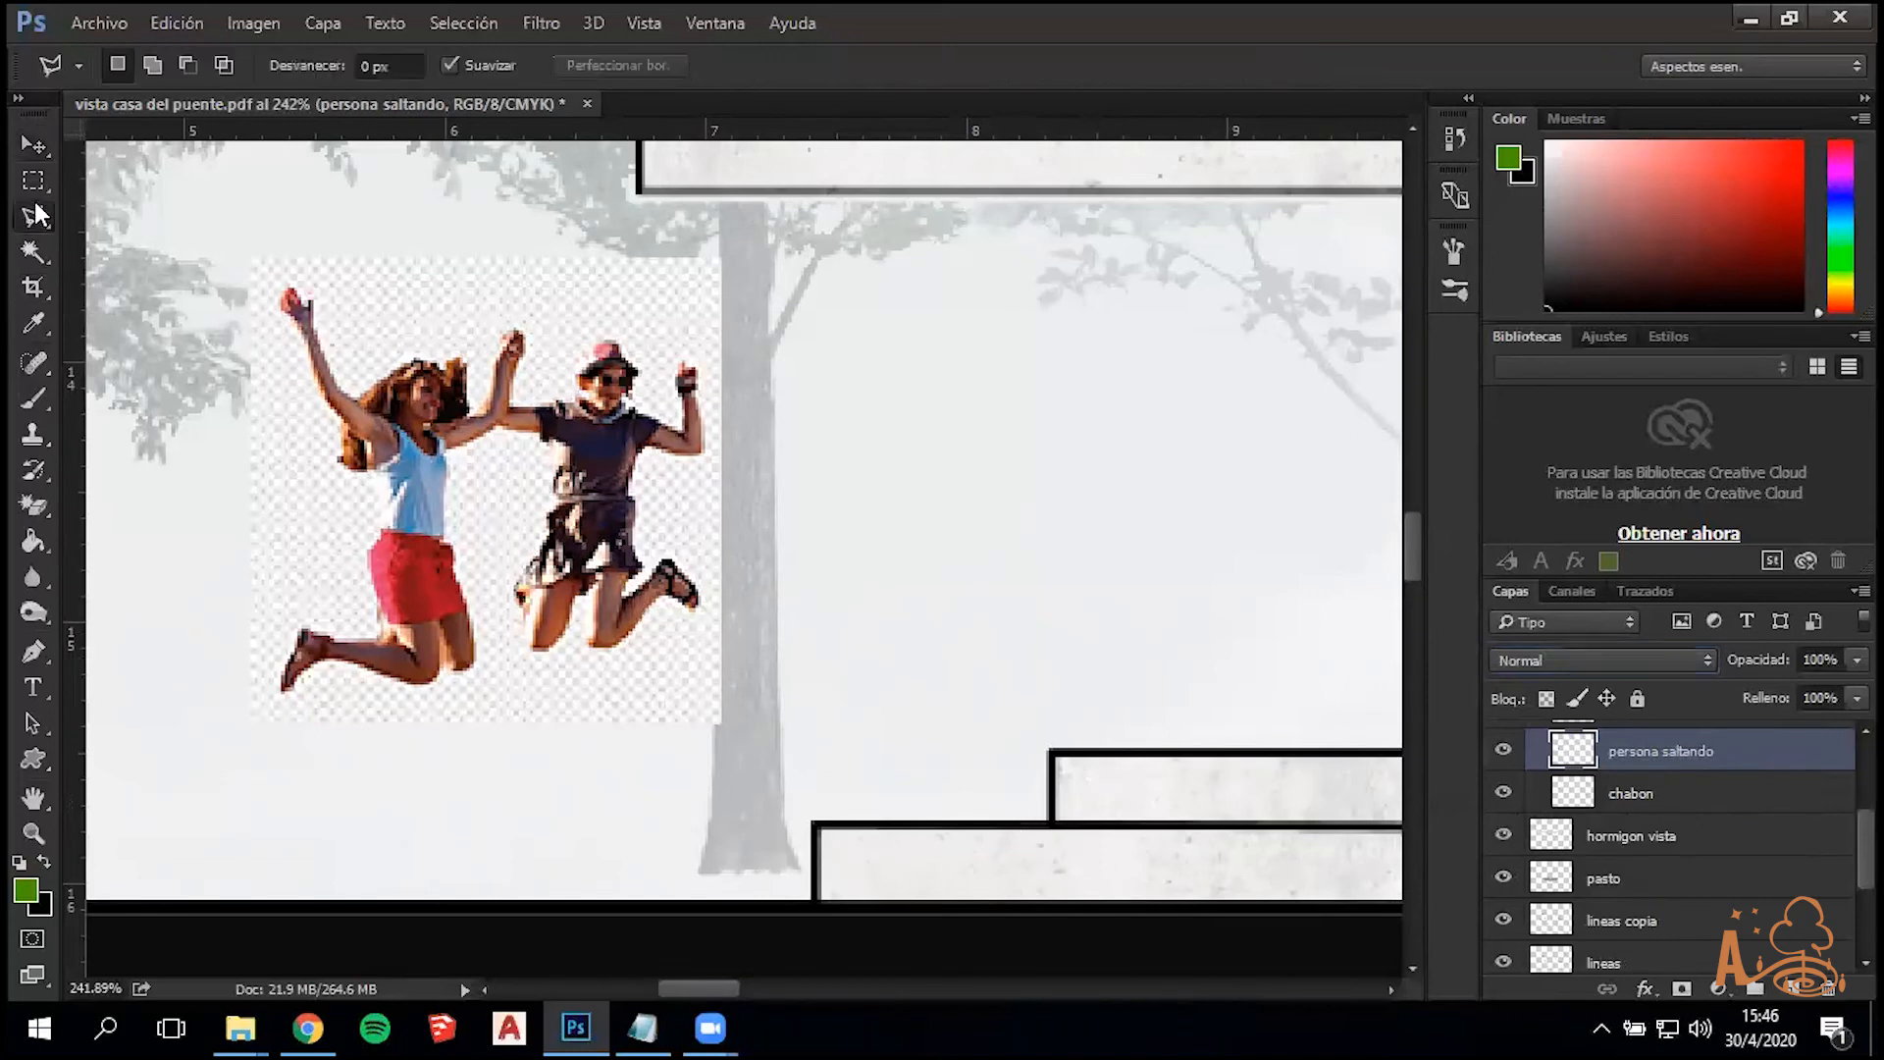
left_click(32, 251)
left_click(490, 476)
key("Delete")
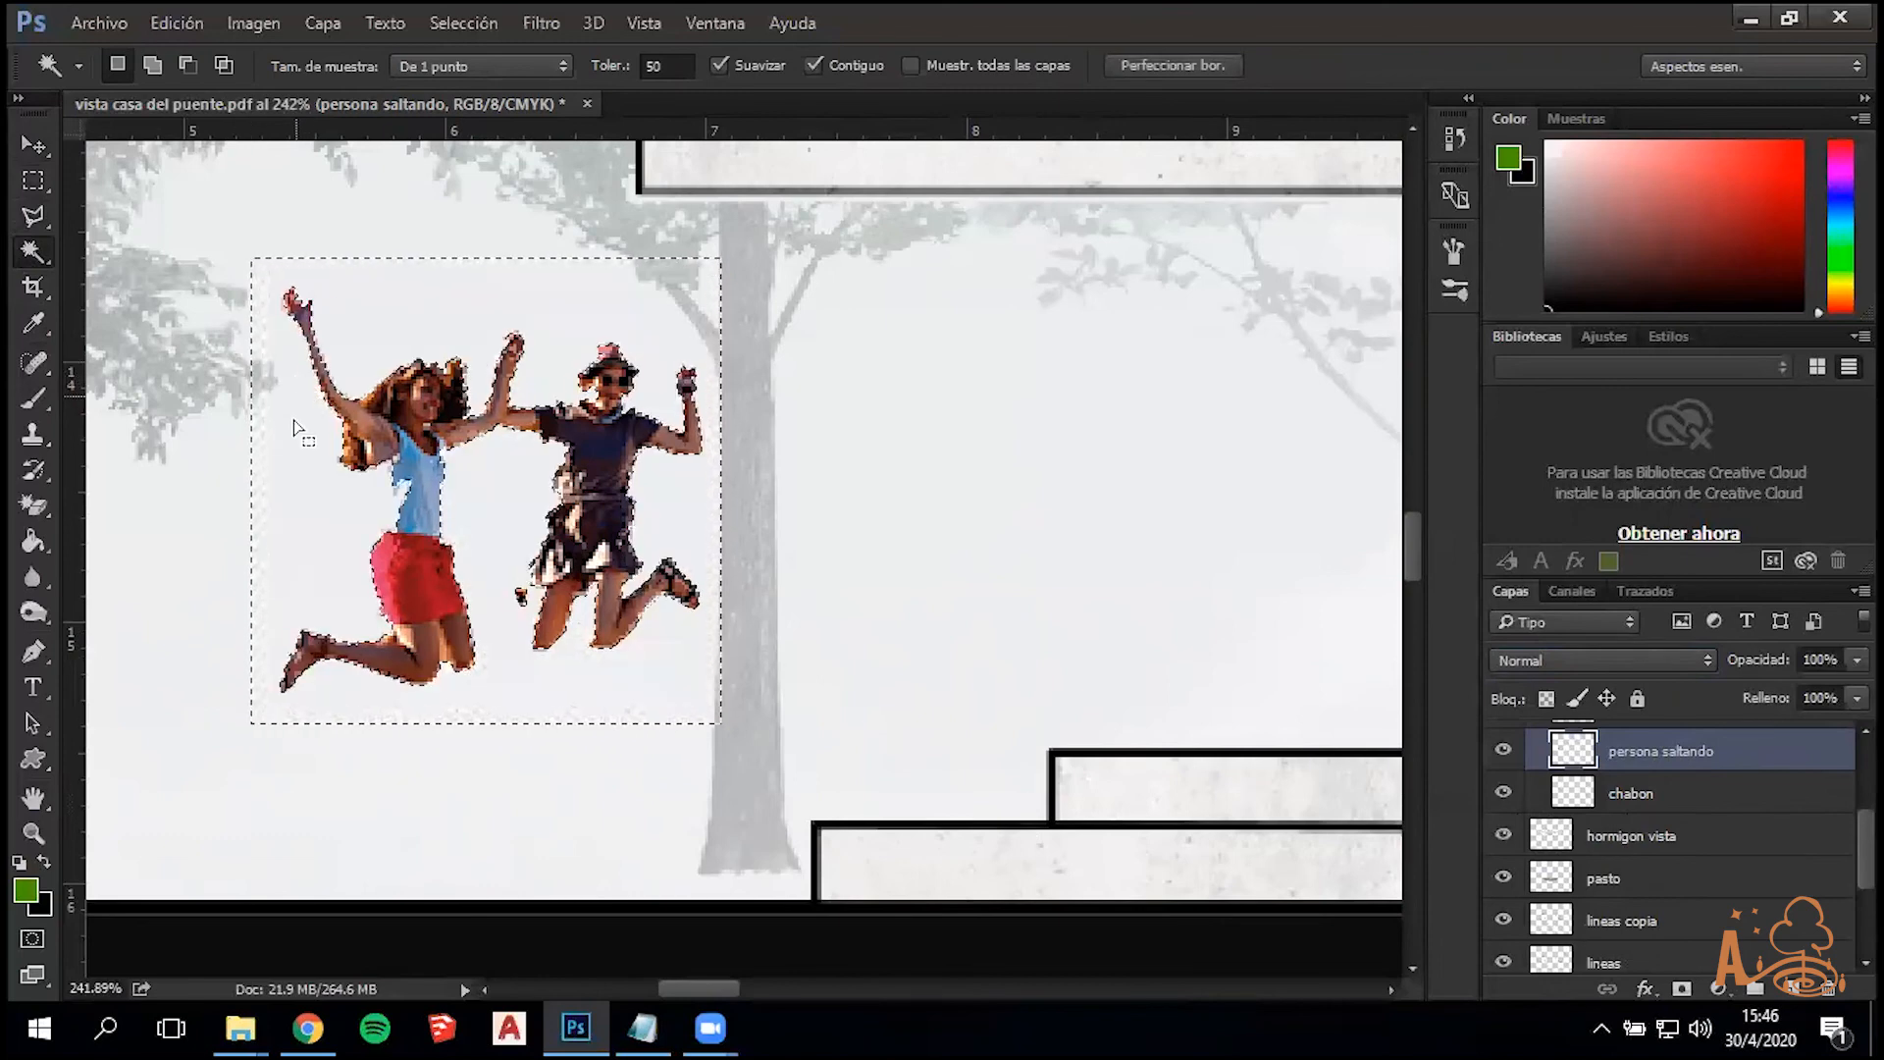
key("ctrl+d")
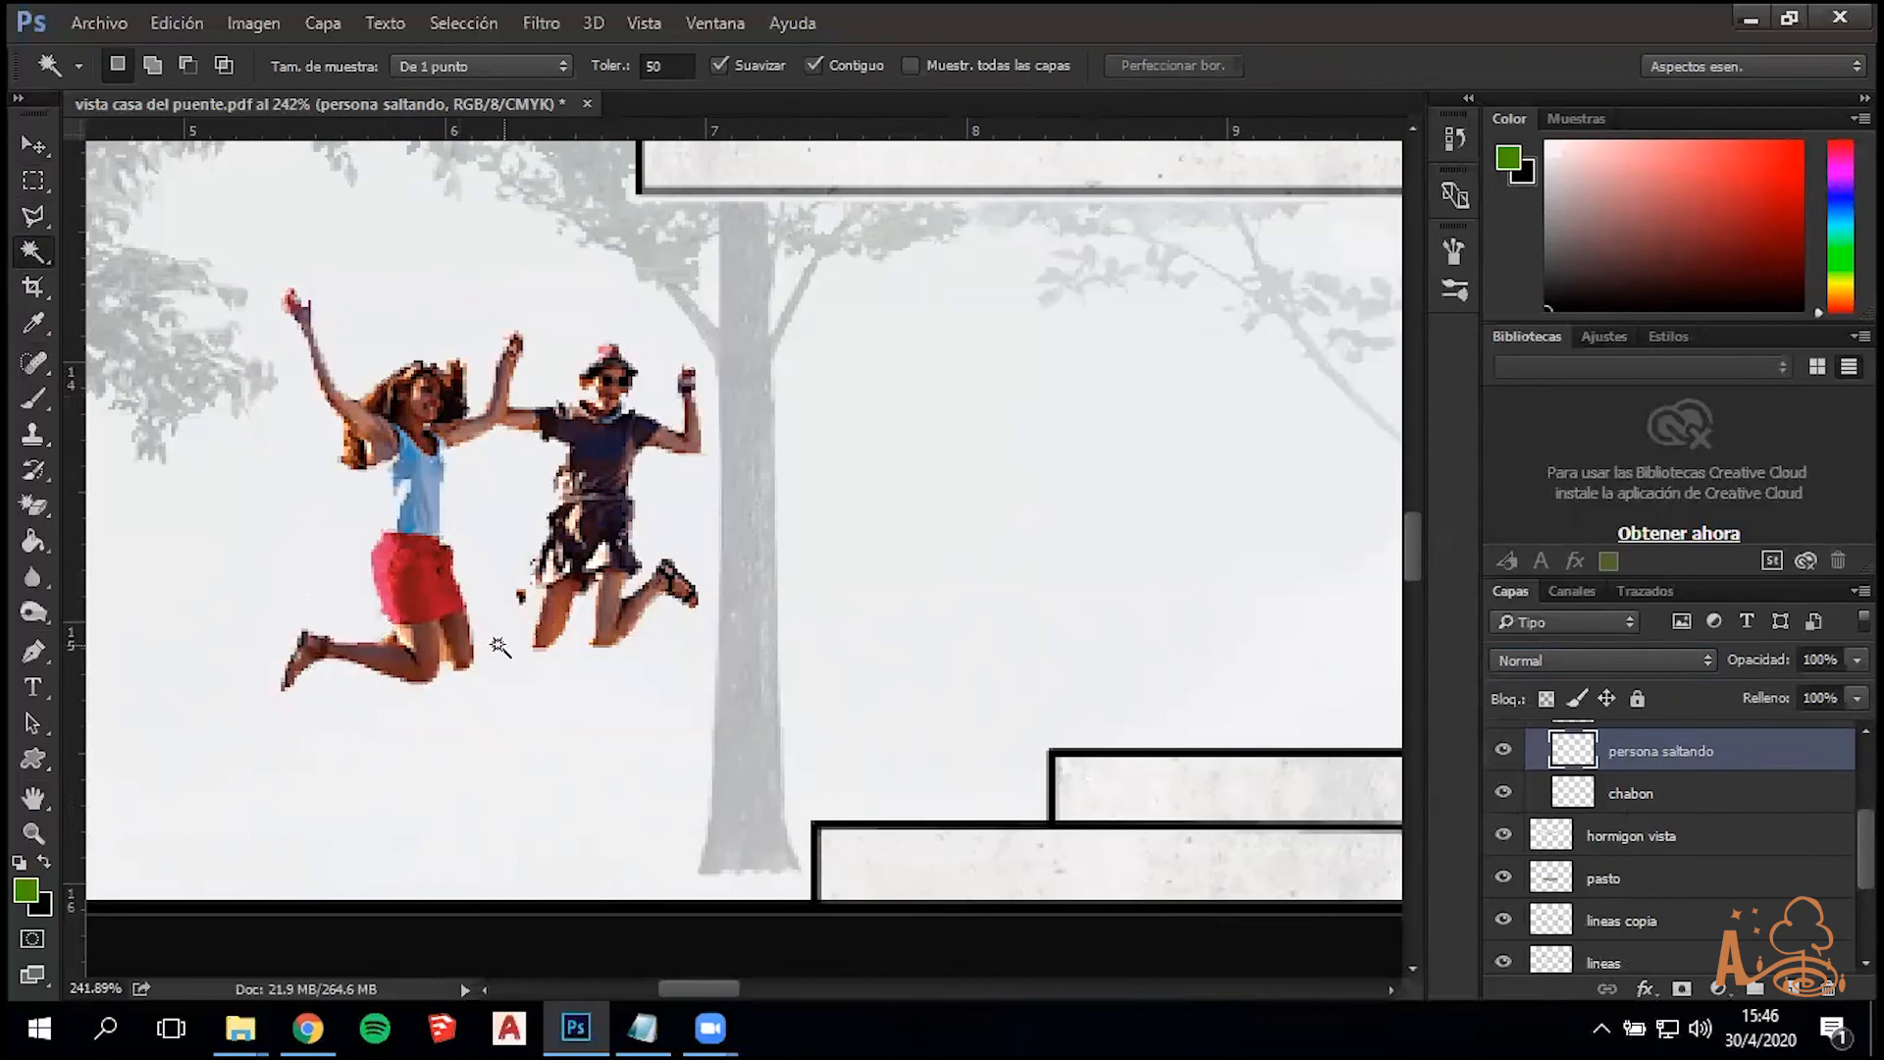
Turn the jumping figures into a black silhouette with Hue/Saturation, using saturation -100 and strongly lowered lightness
key("ctrl+u")
left_click_drag(233, 308, 127, 298)
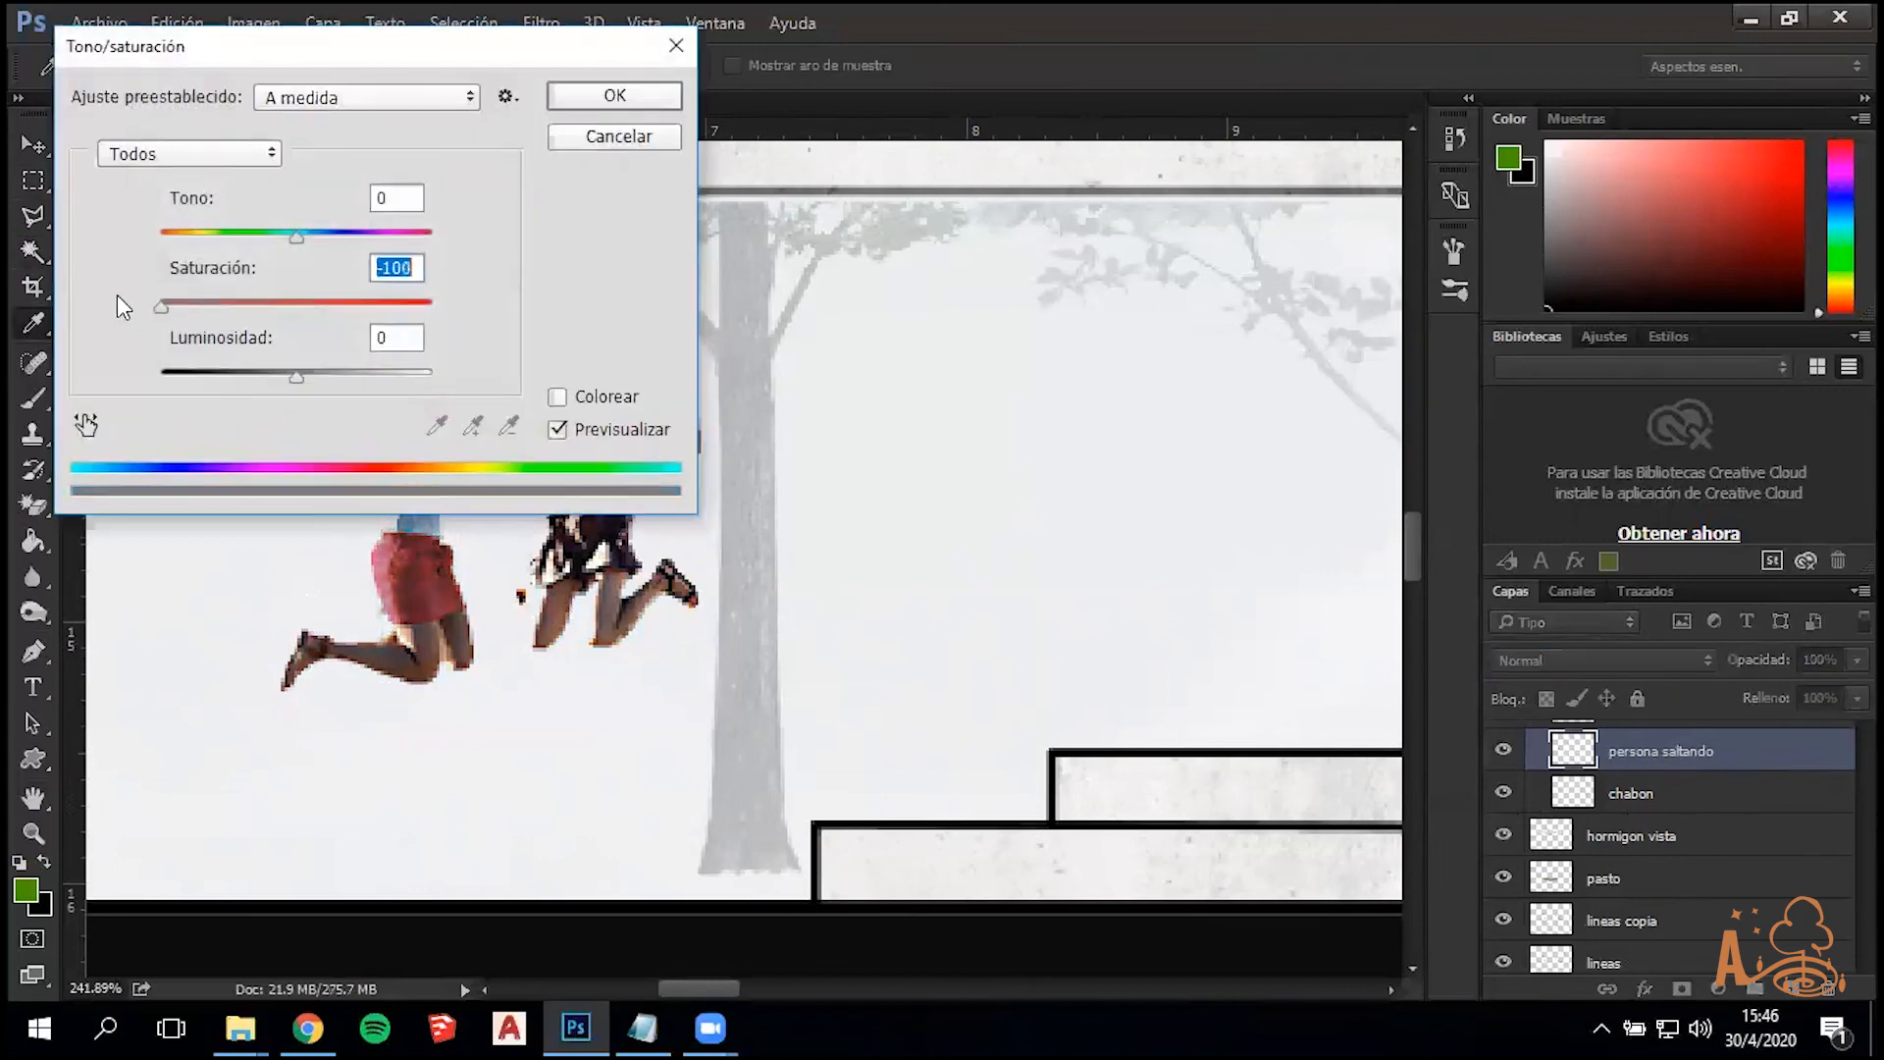
left_click_drag(296, 377, 182, 377)
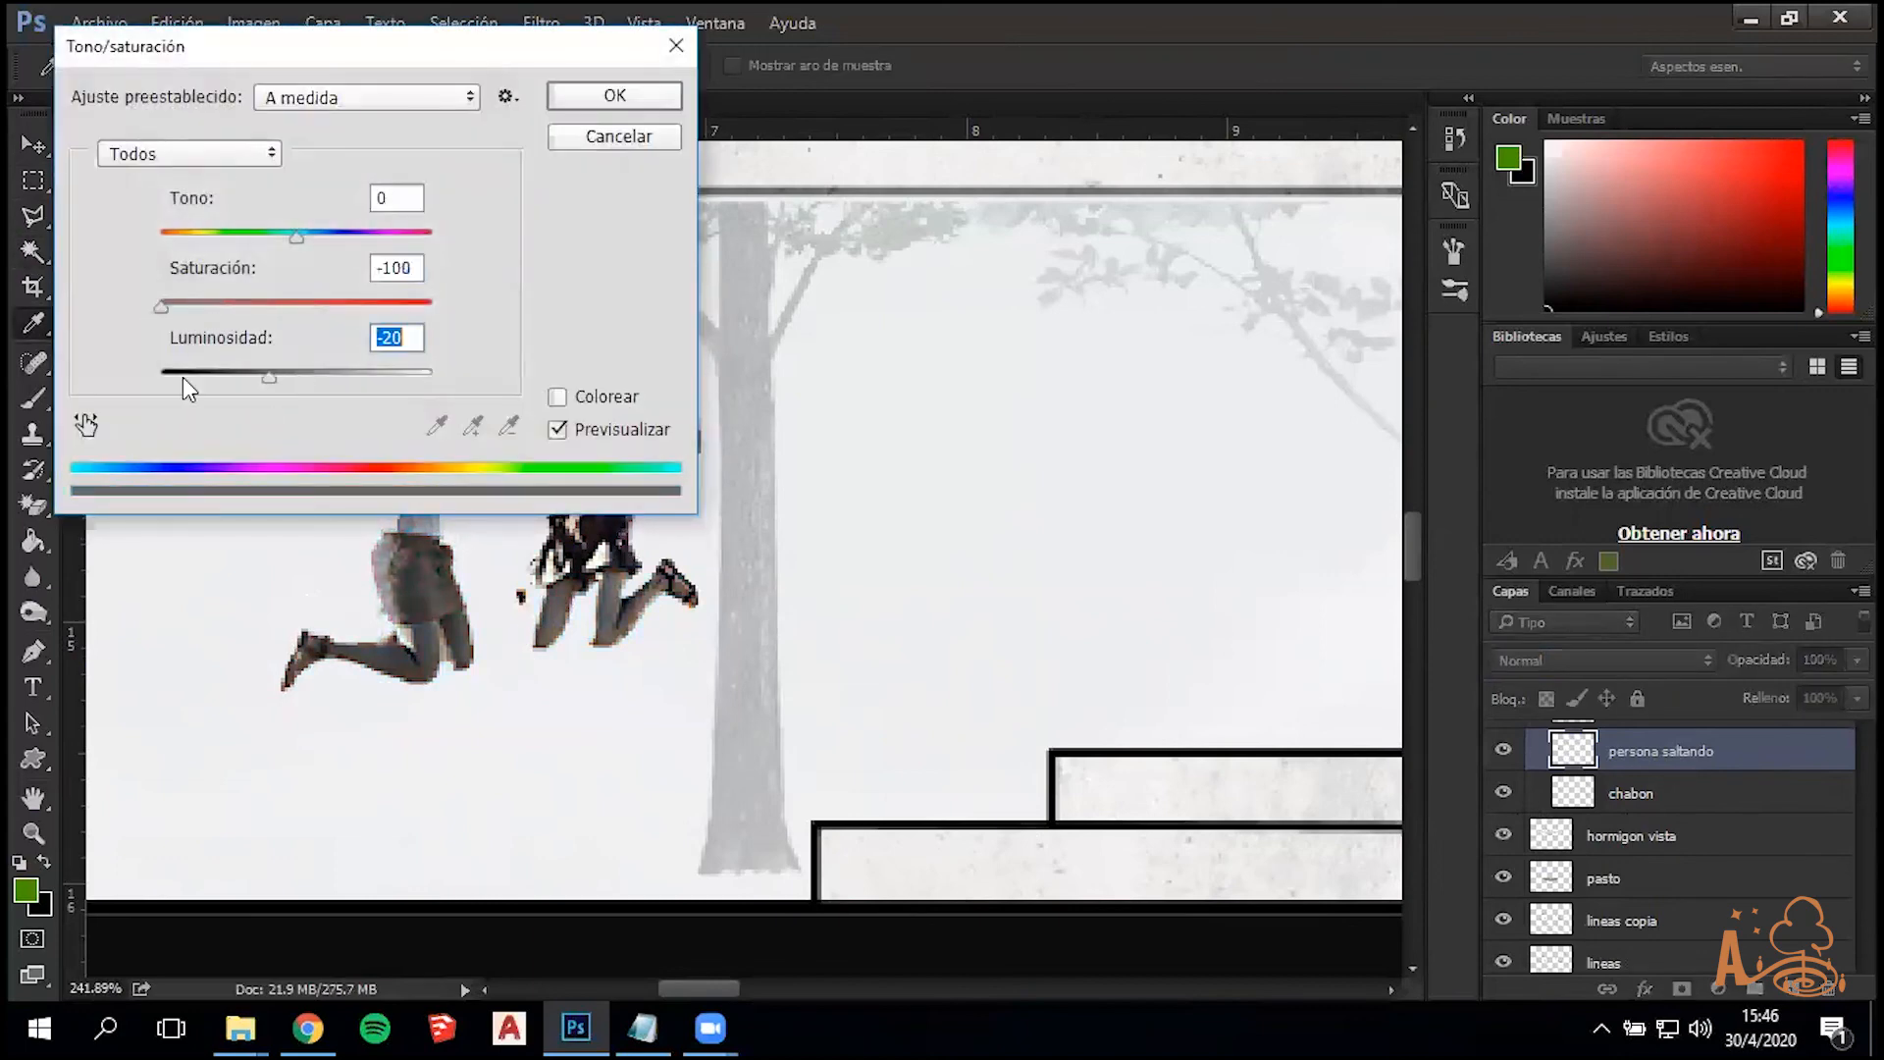
left_click(613, 98)
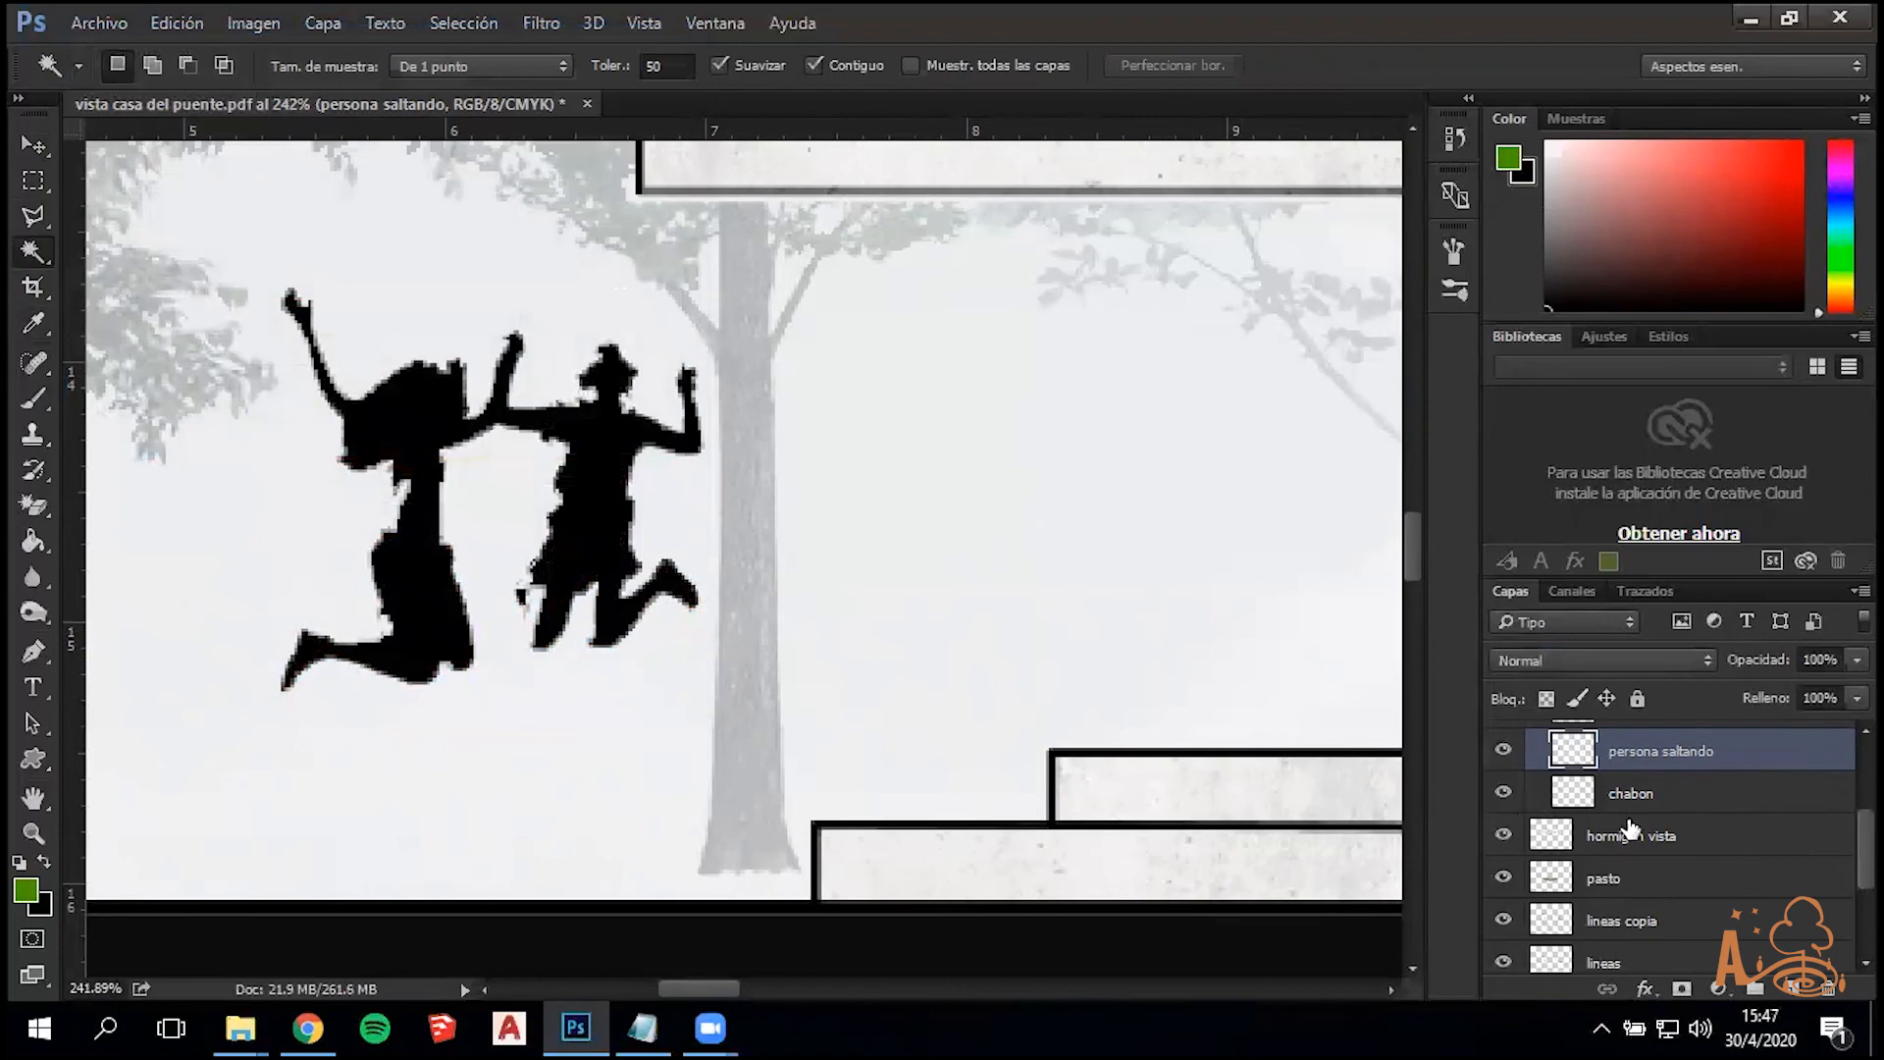
Colorize the jumping silhouette golden orange using hue 49, saturation 100 and a raised lightness
key("ctrl+u")
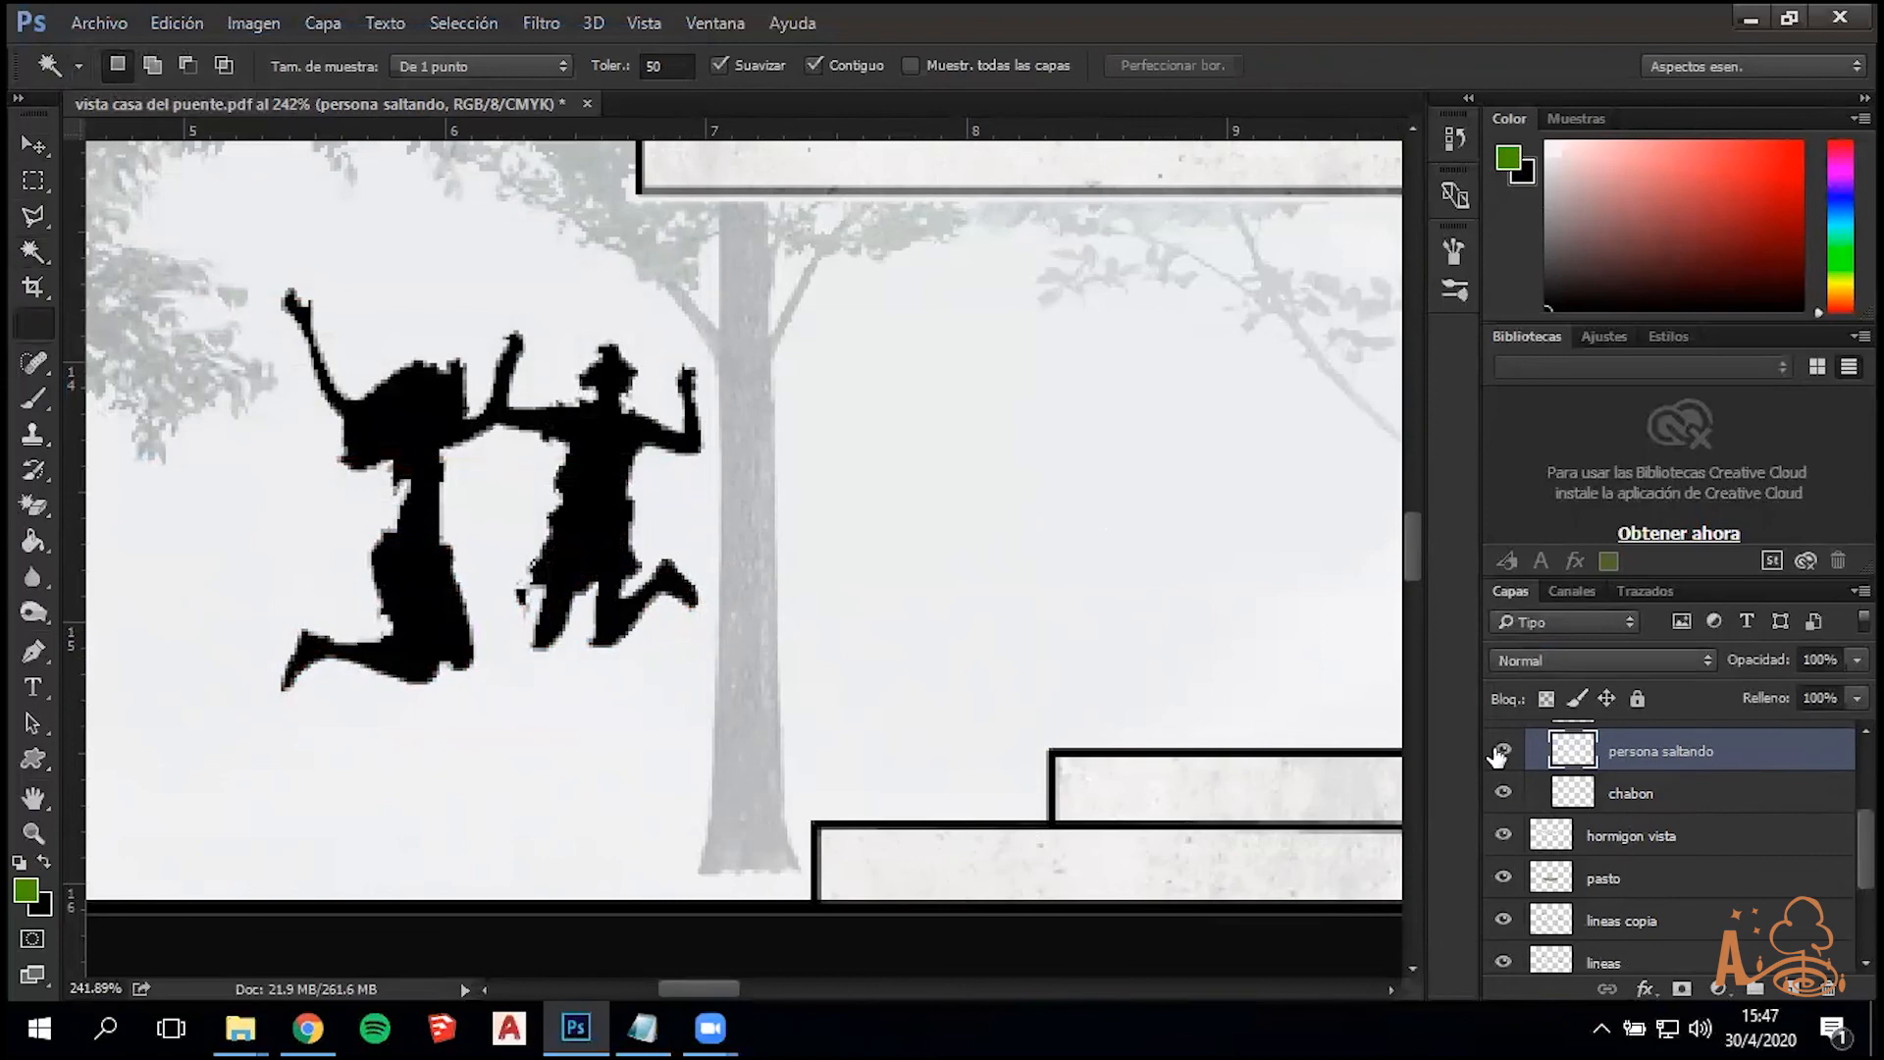
left_click(314, 374)
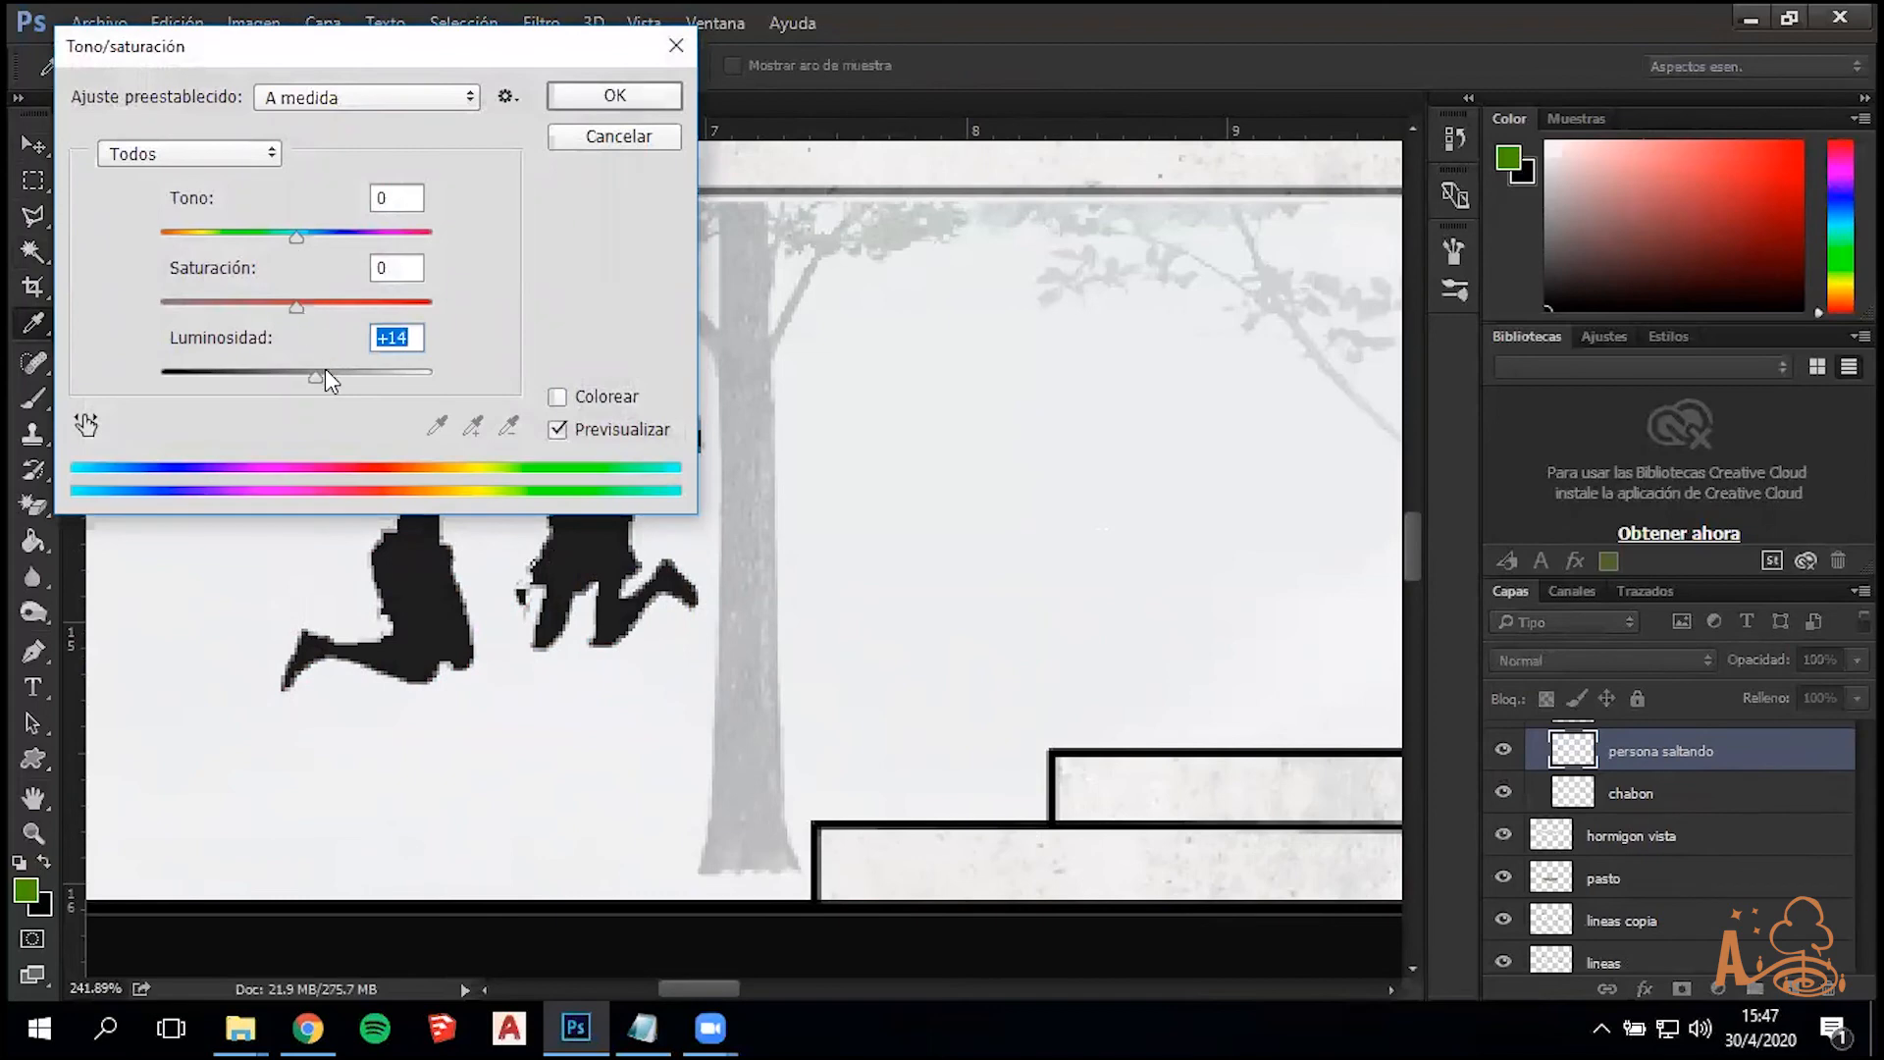
left_click(326, 376)
left_click_drag(296, 236, 202, 235)
left_click_drag(296, 305, 351, 302)
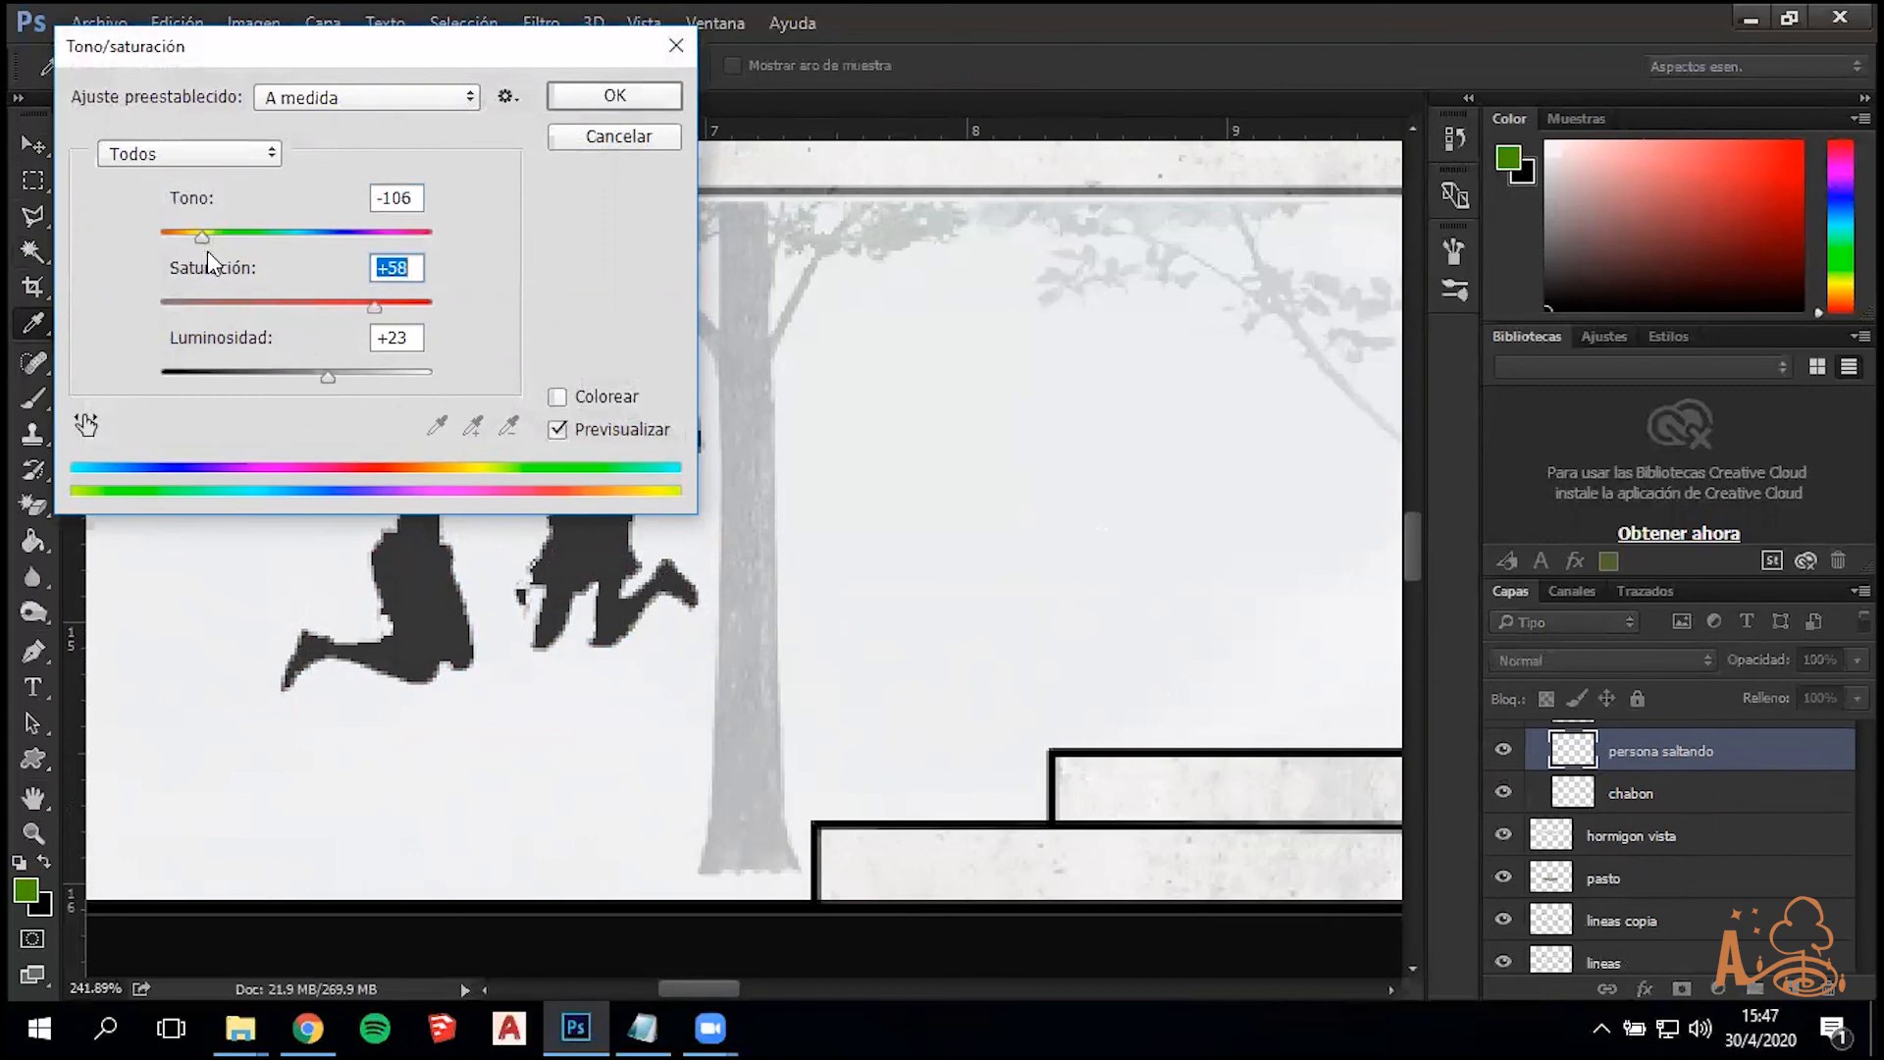
left_click(556, 398)
left_click_drag(228, 248, 196, 234)
left_click_drag(229, 306, 440, 298)
left_click(316, 373)
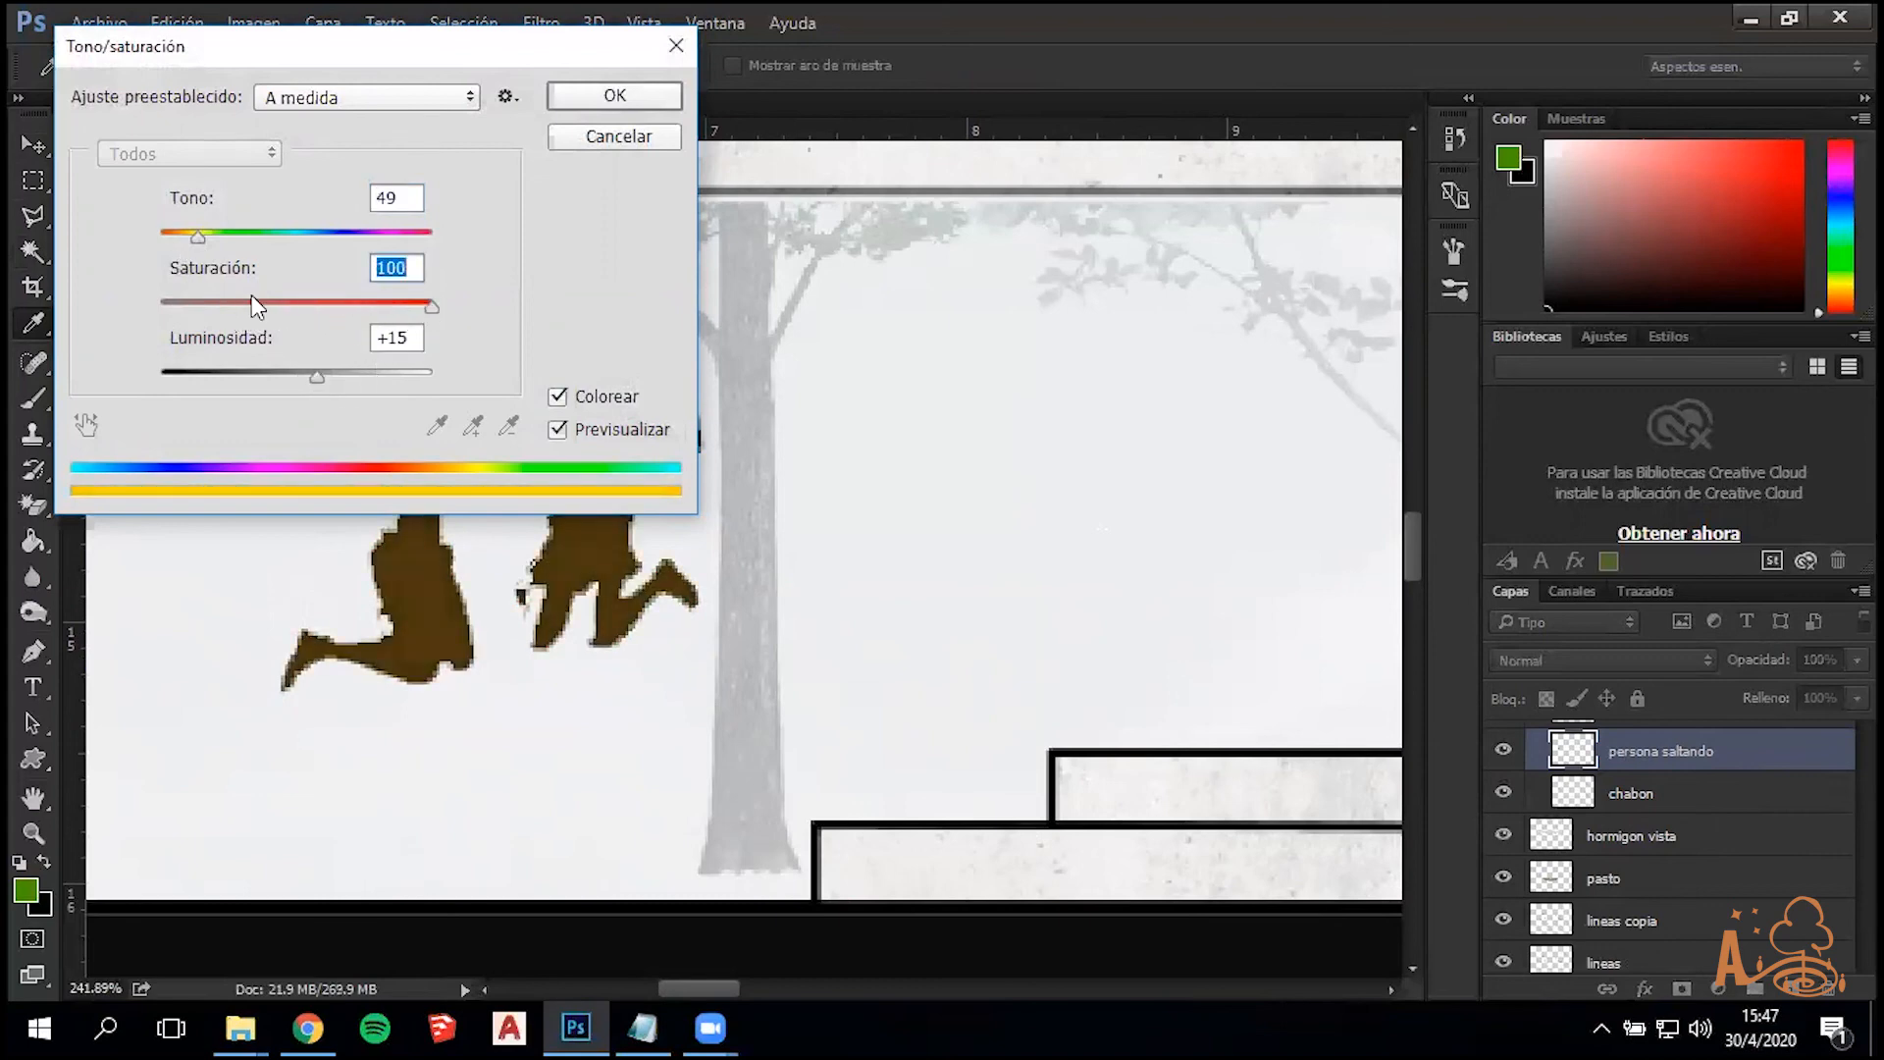
left_click_drag(333, 376, 358, 373)
left_click(594, 105)
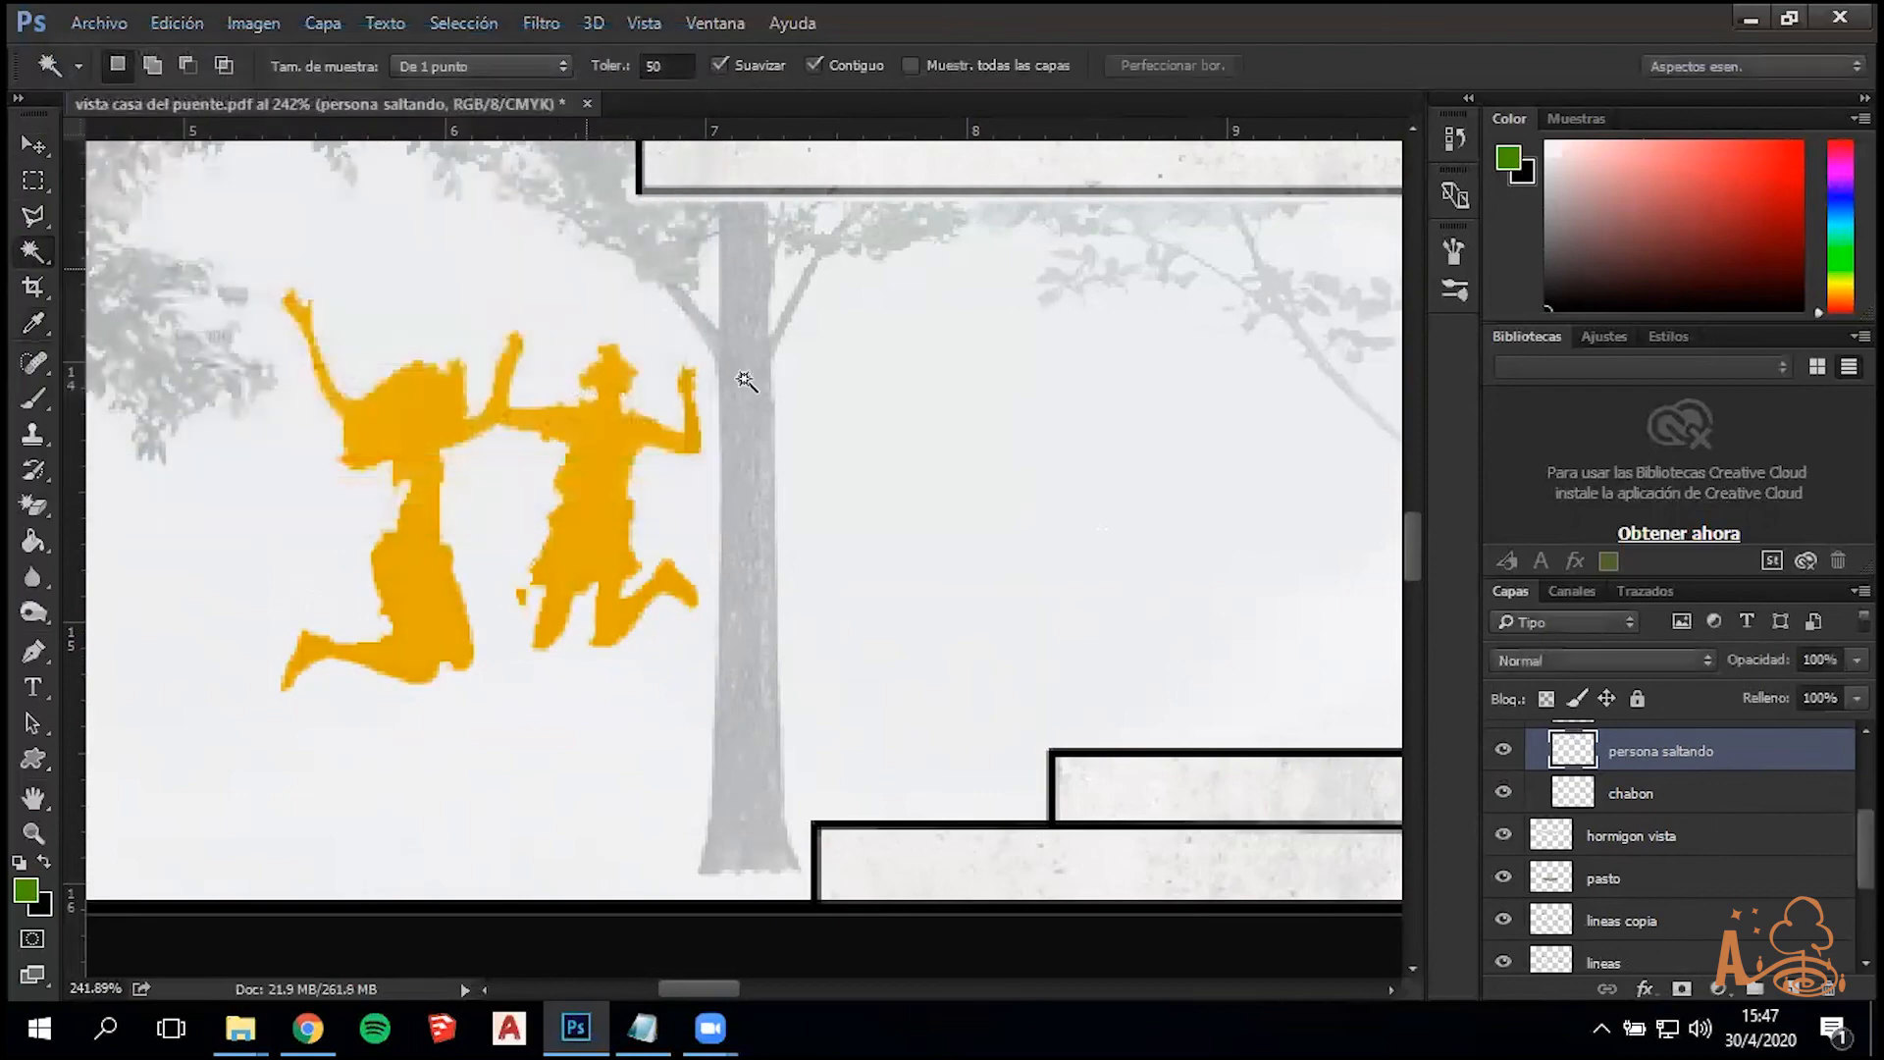
Enlarge the jumping silhouette to about 112% with Free Transform
scroll(759, 401, "down", 3)
scroll(823, 449, "down", 15)
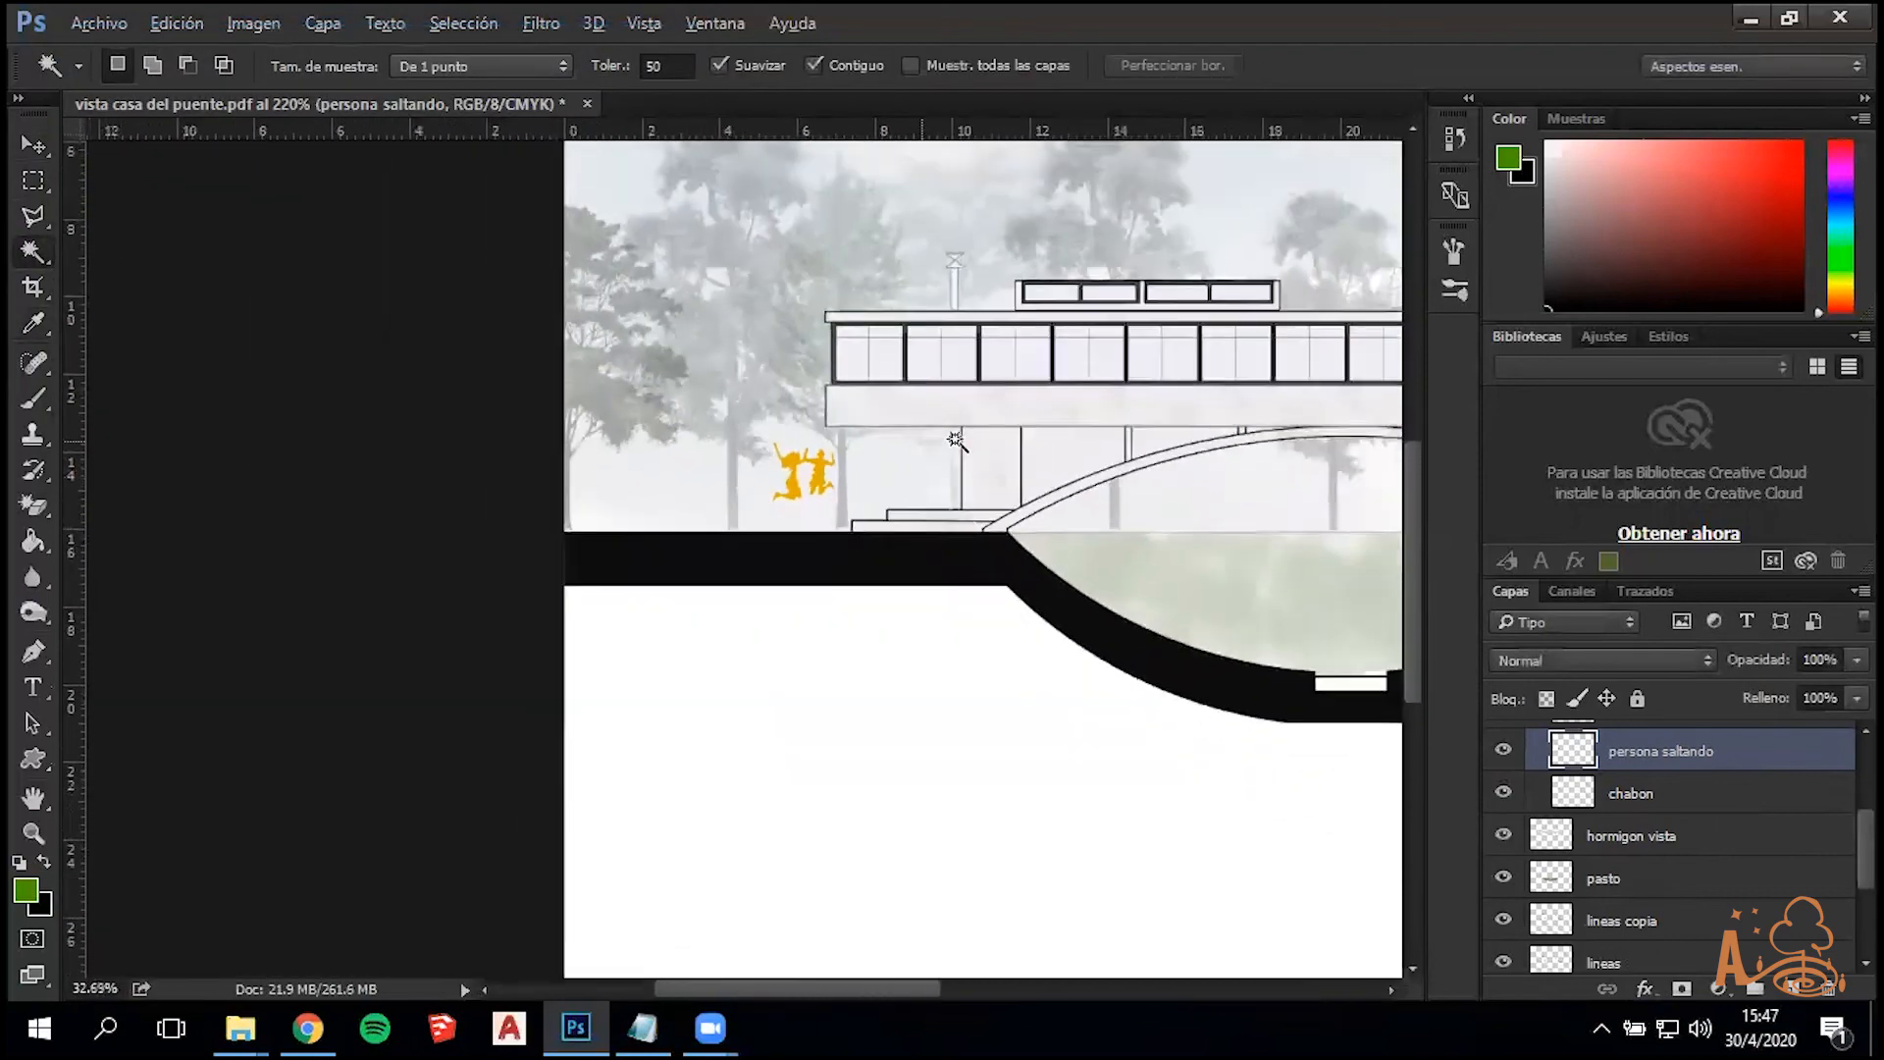
key("alt")
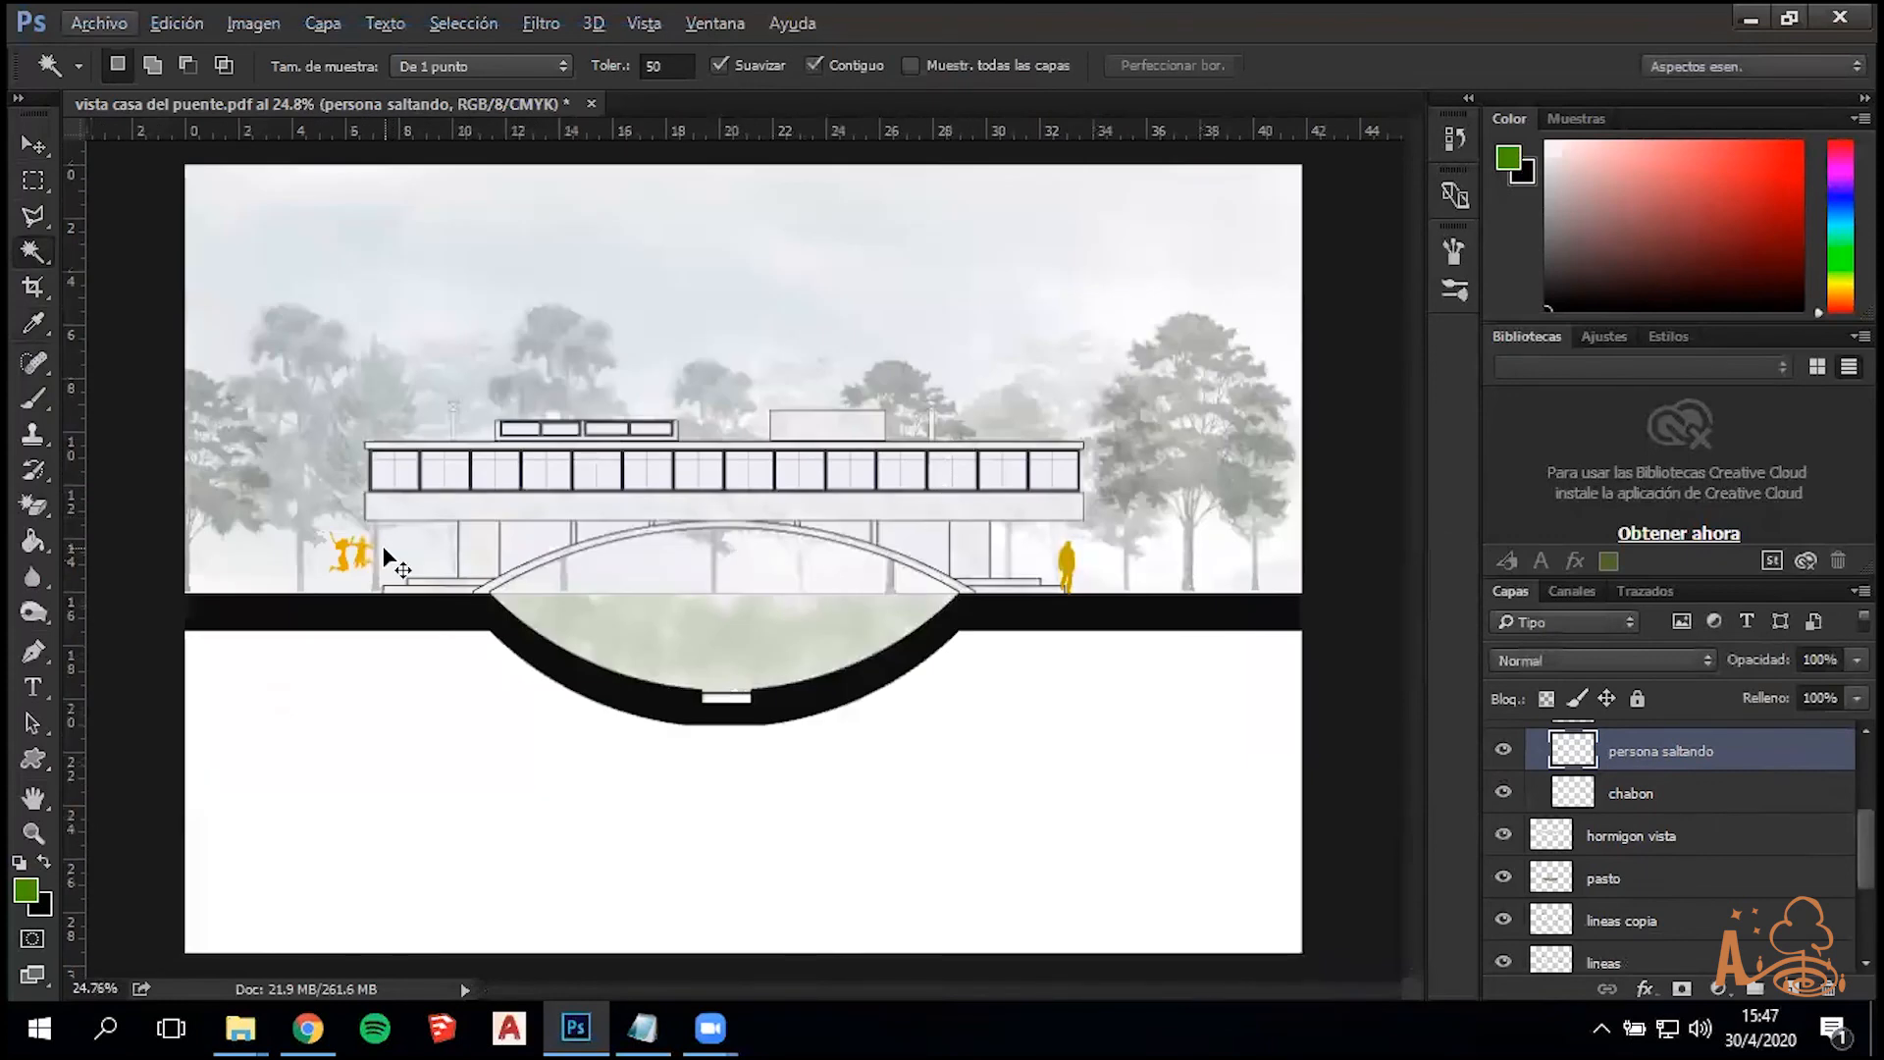
key("ctrl+t")
left_click_drag(325, 530, 320, 525)
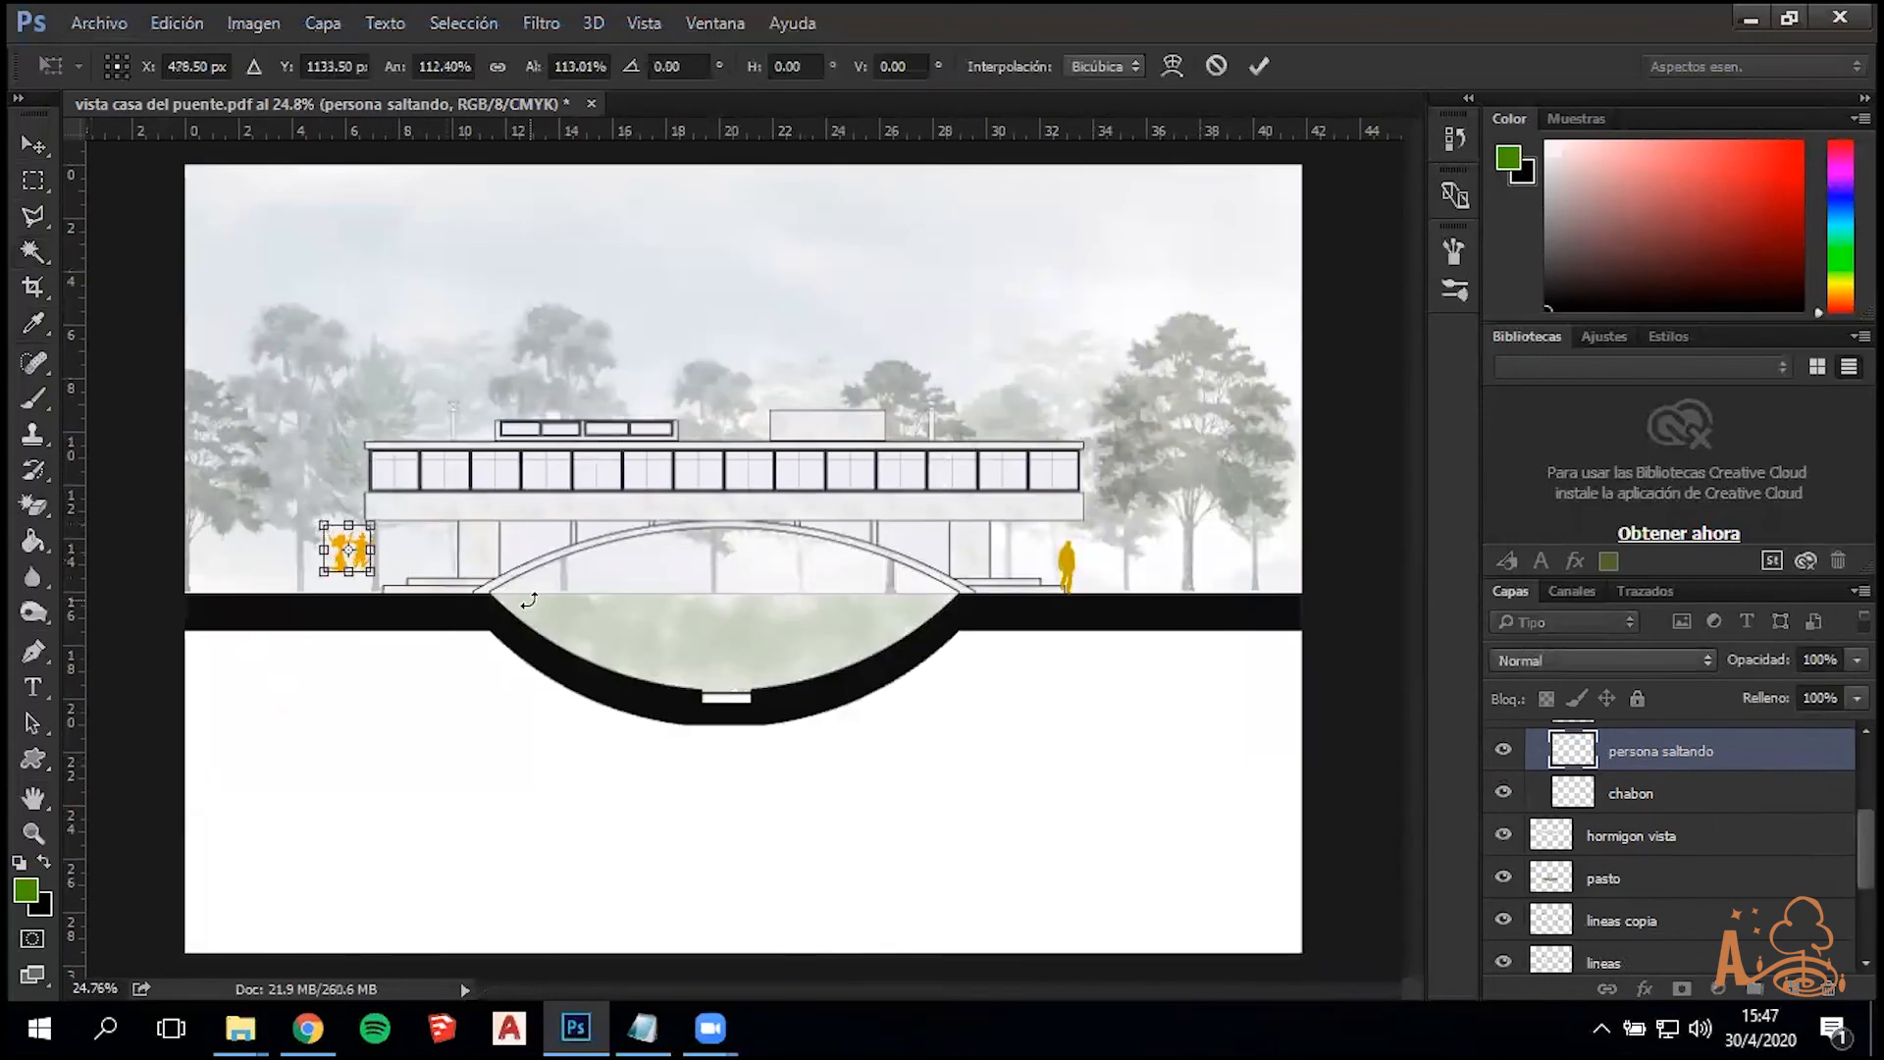
key("Return")
Duplicate the chabon silhouette and place the copy in front of an upper-floor window in the right half of the house
scroll(788, 491, "up", 2)
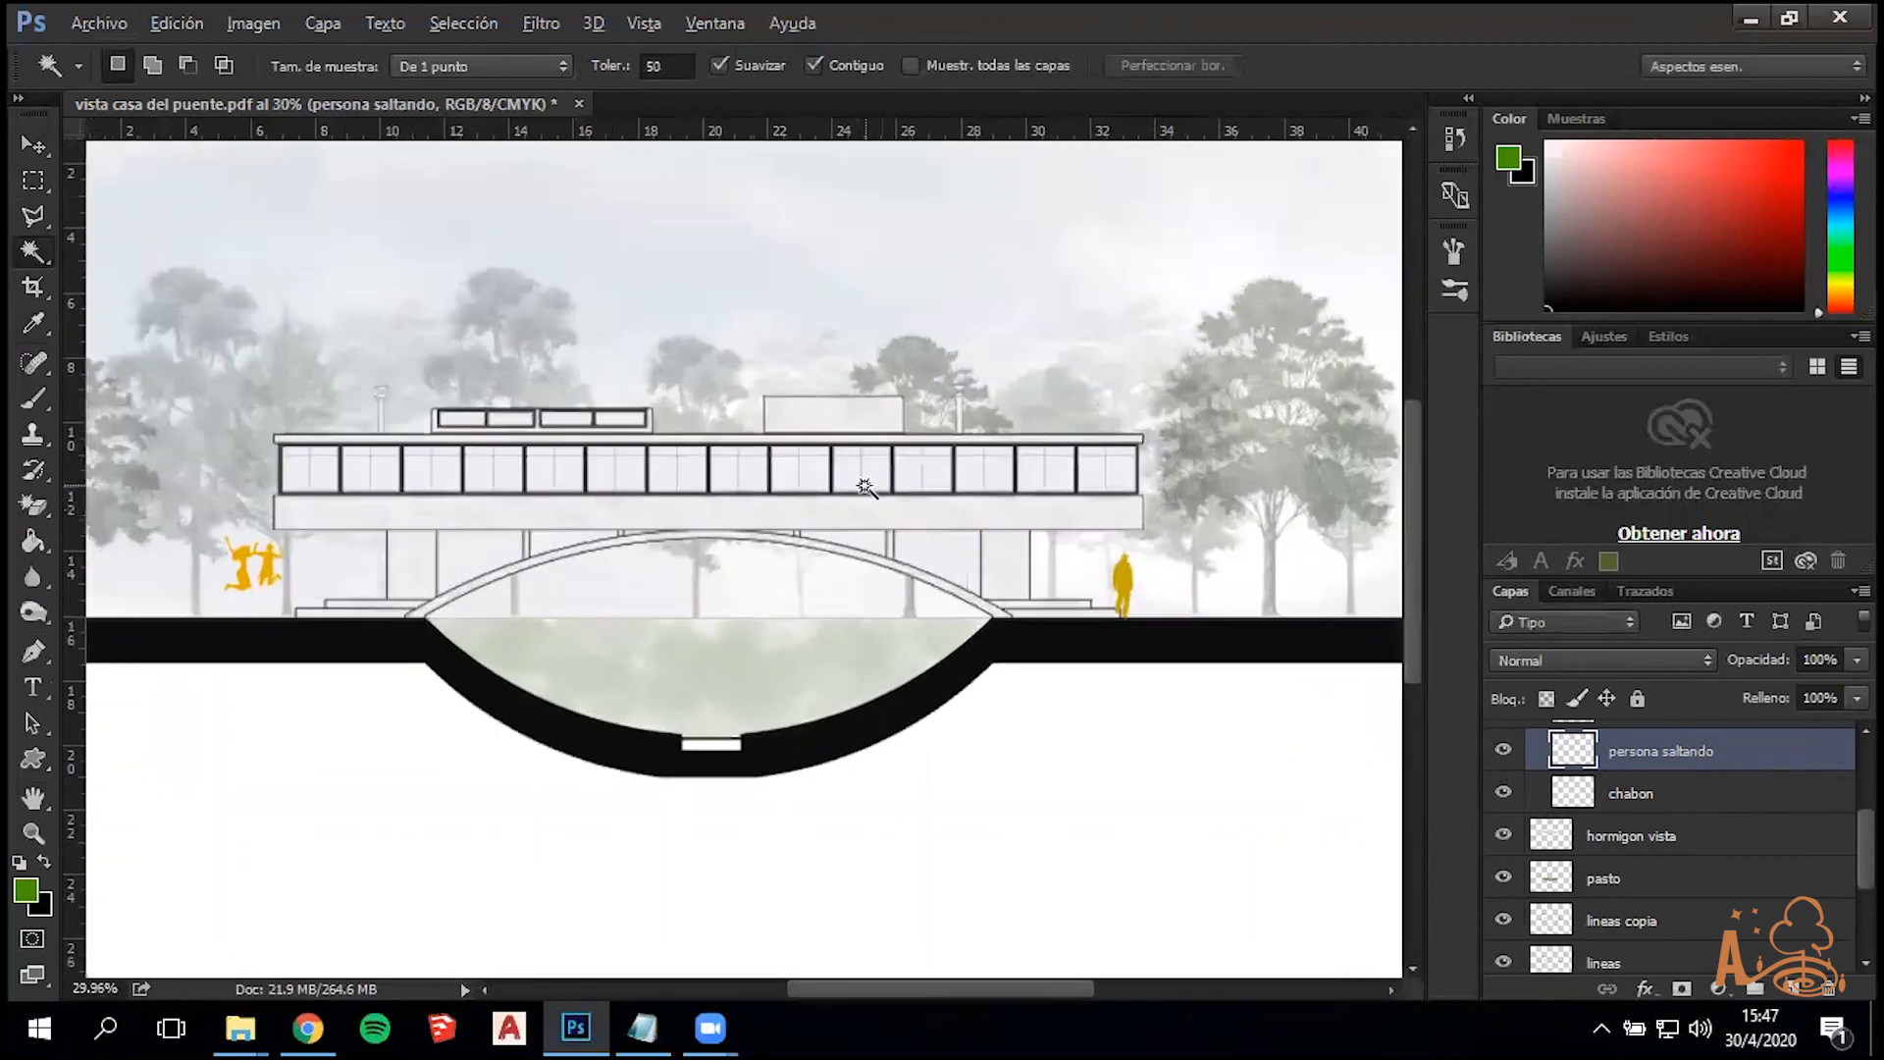
scroll(1230, 583, "up", 1)
key("v")
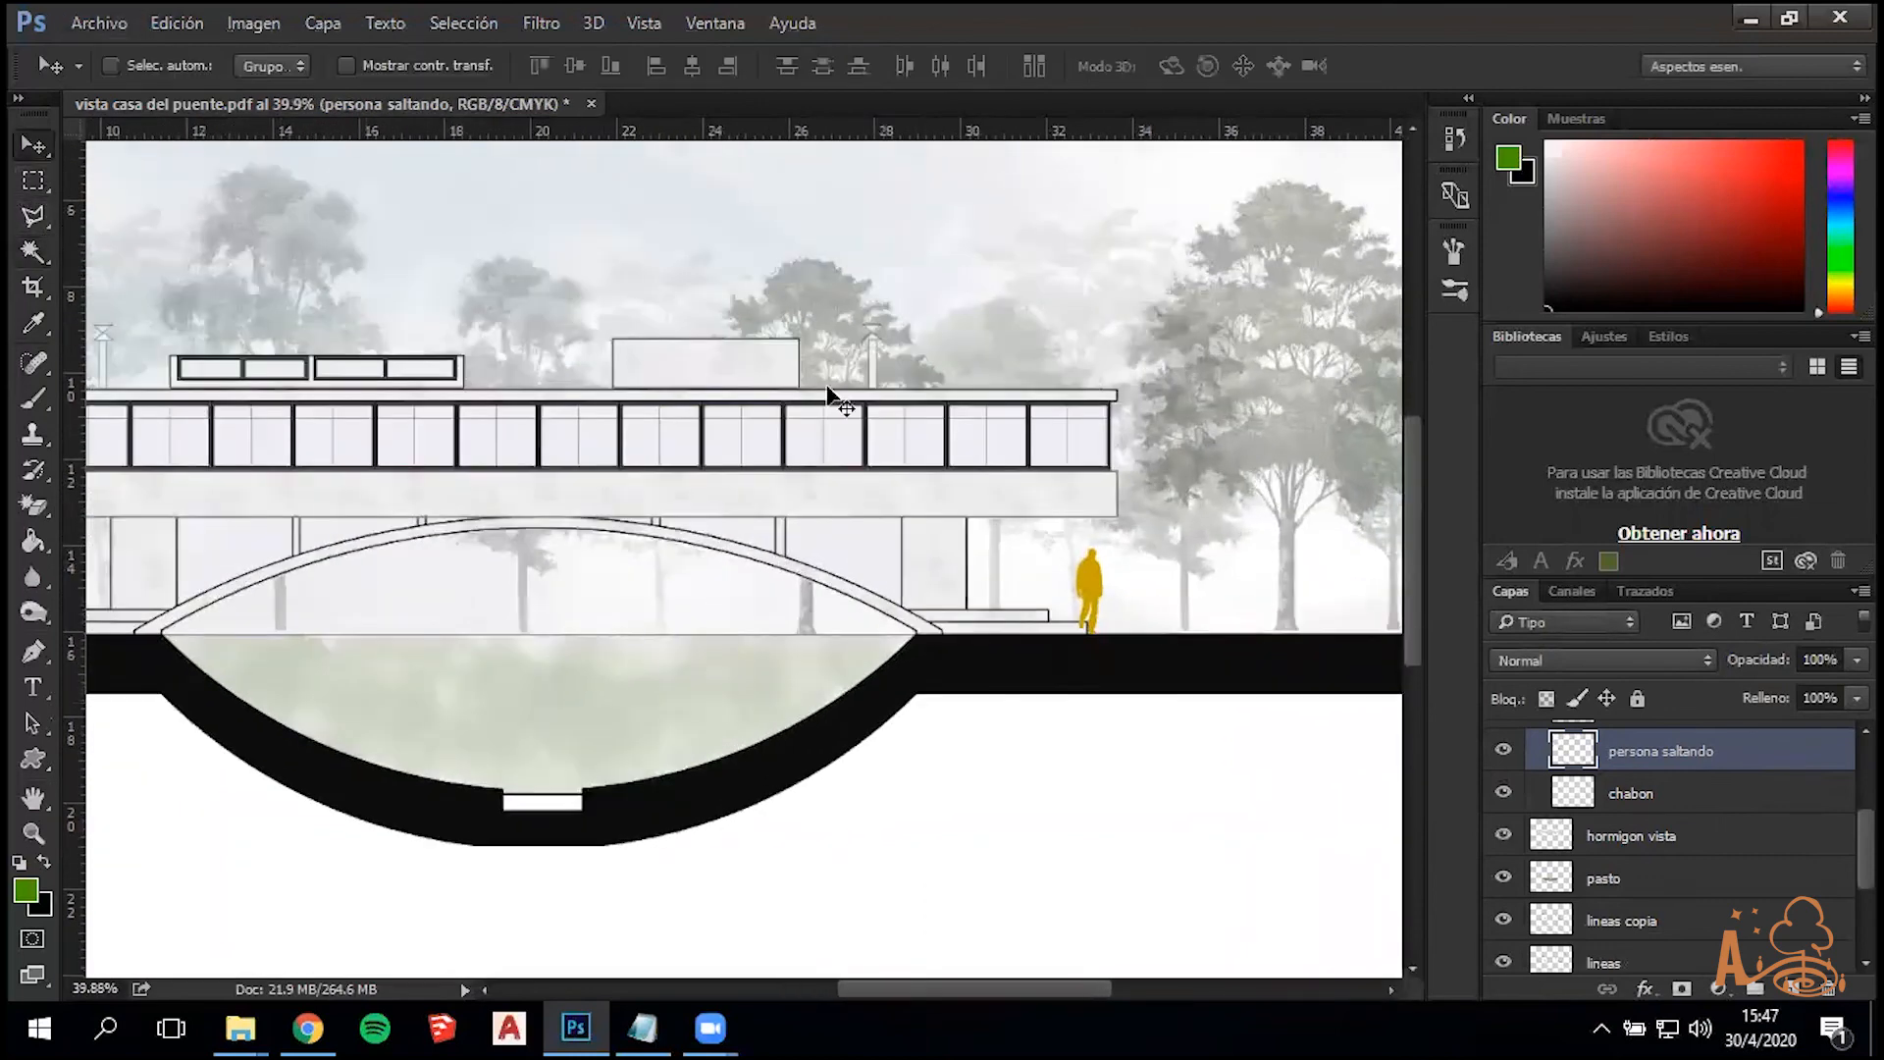
right_click(1104, 571)
left_click(1141, 612)
left_click_drag(1093, 589, 1023, 530)
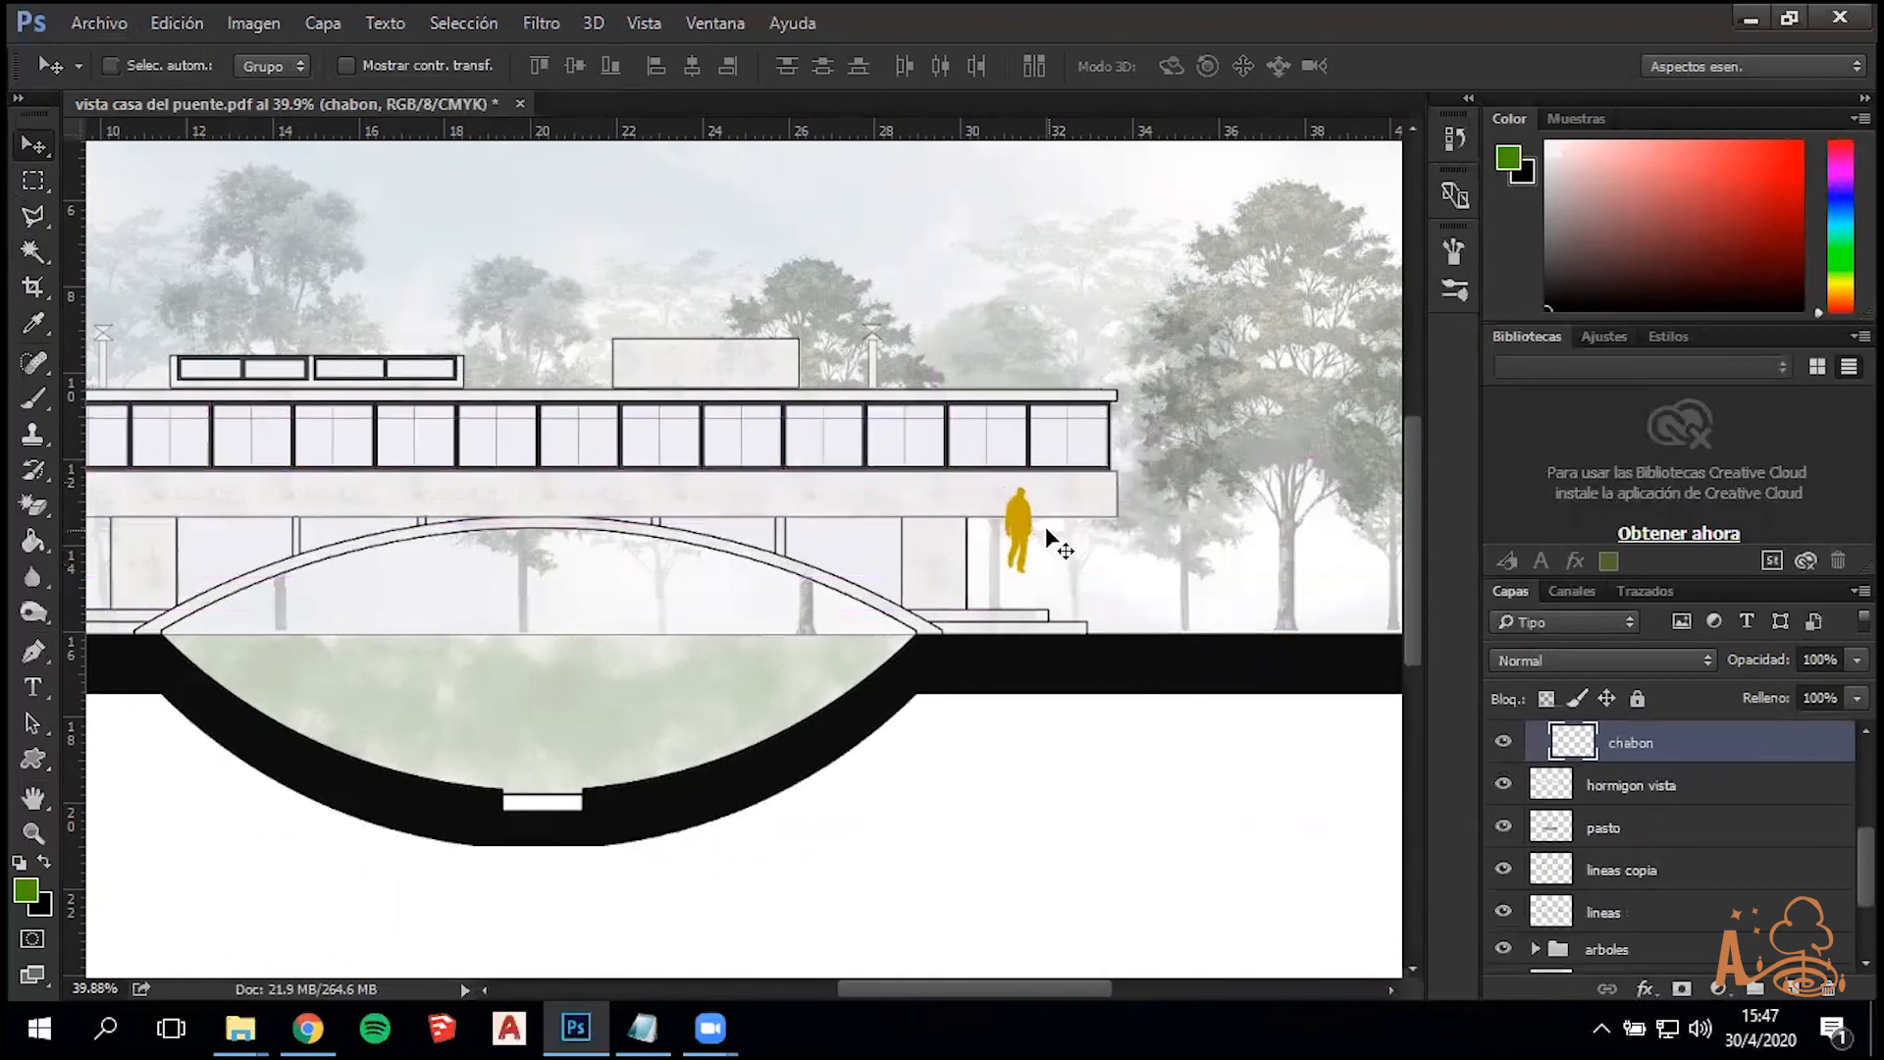
key("ctrl+z")
left_click_drag(1085, 586, 822, 476, "alt")
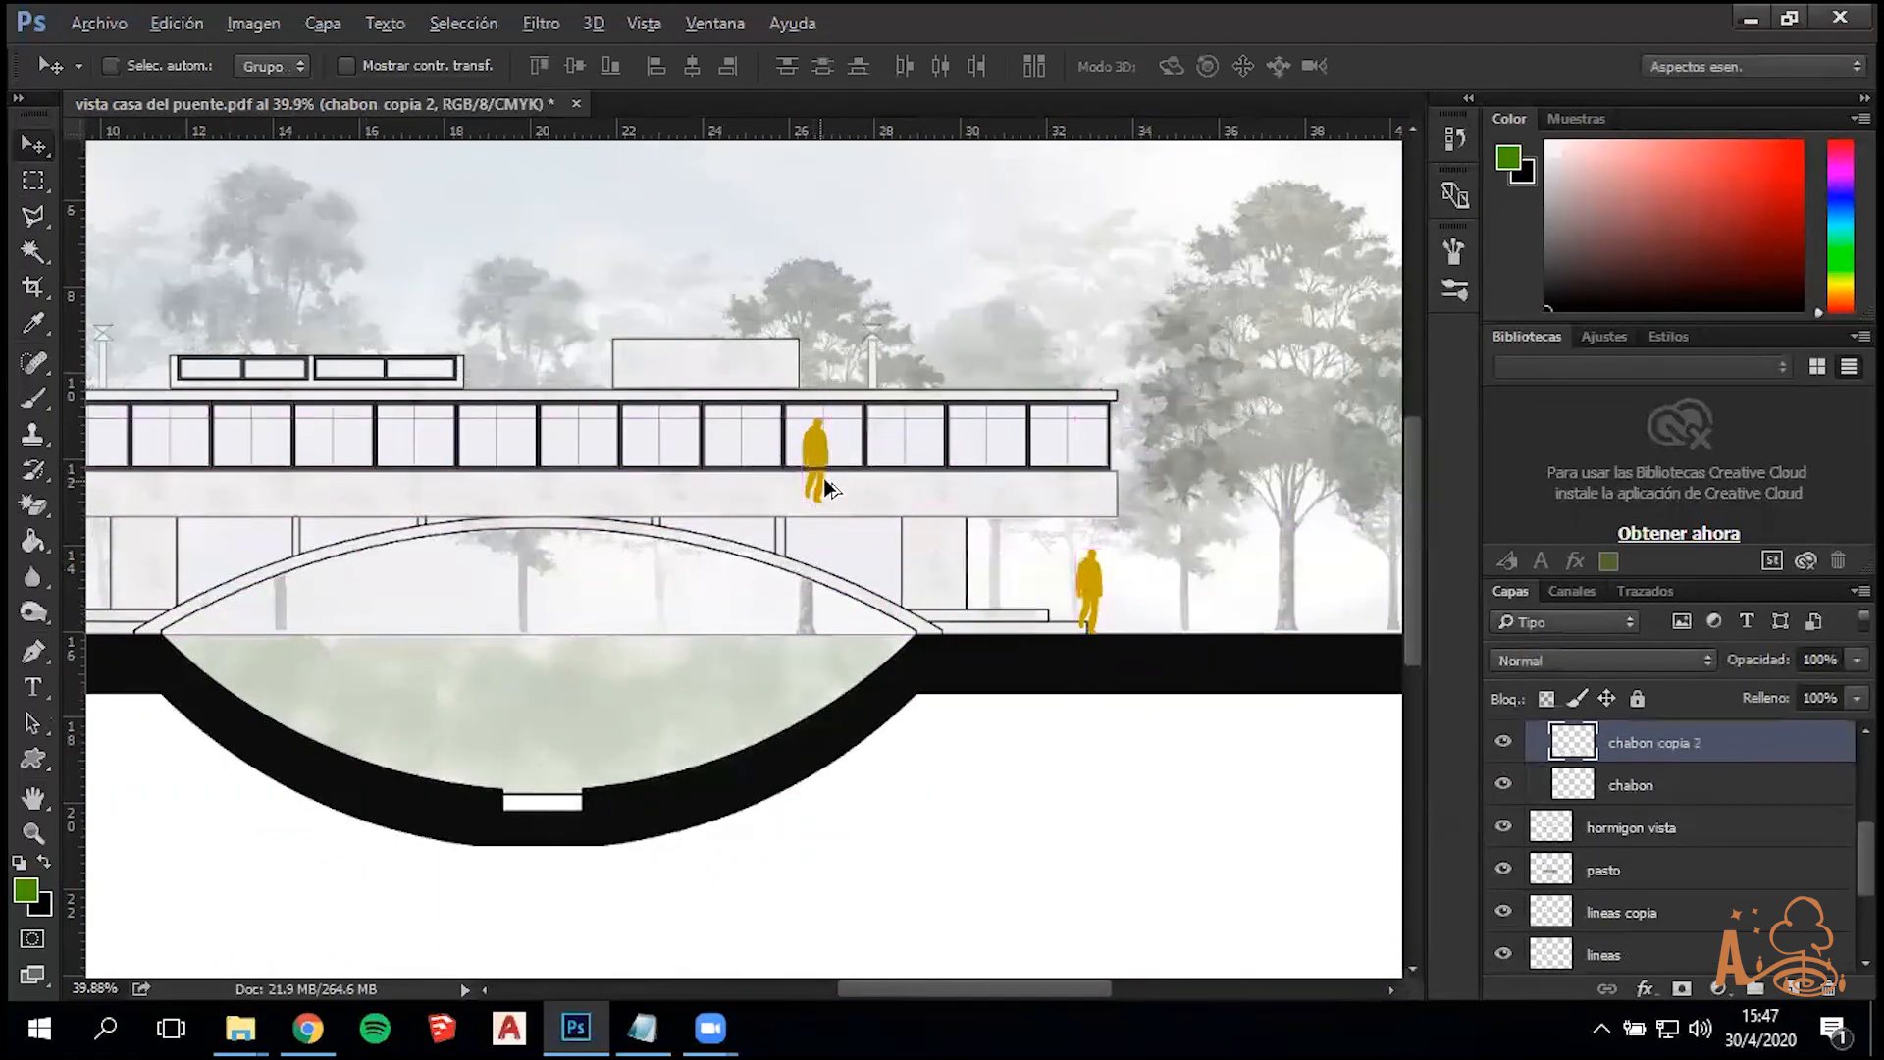
scroll(822, 479, "up", 6)
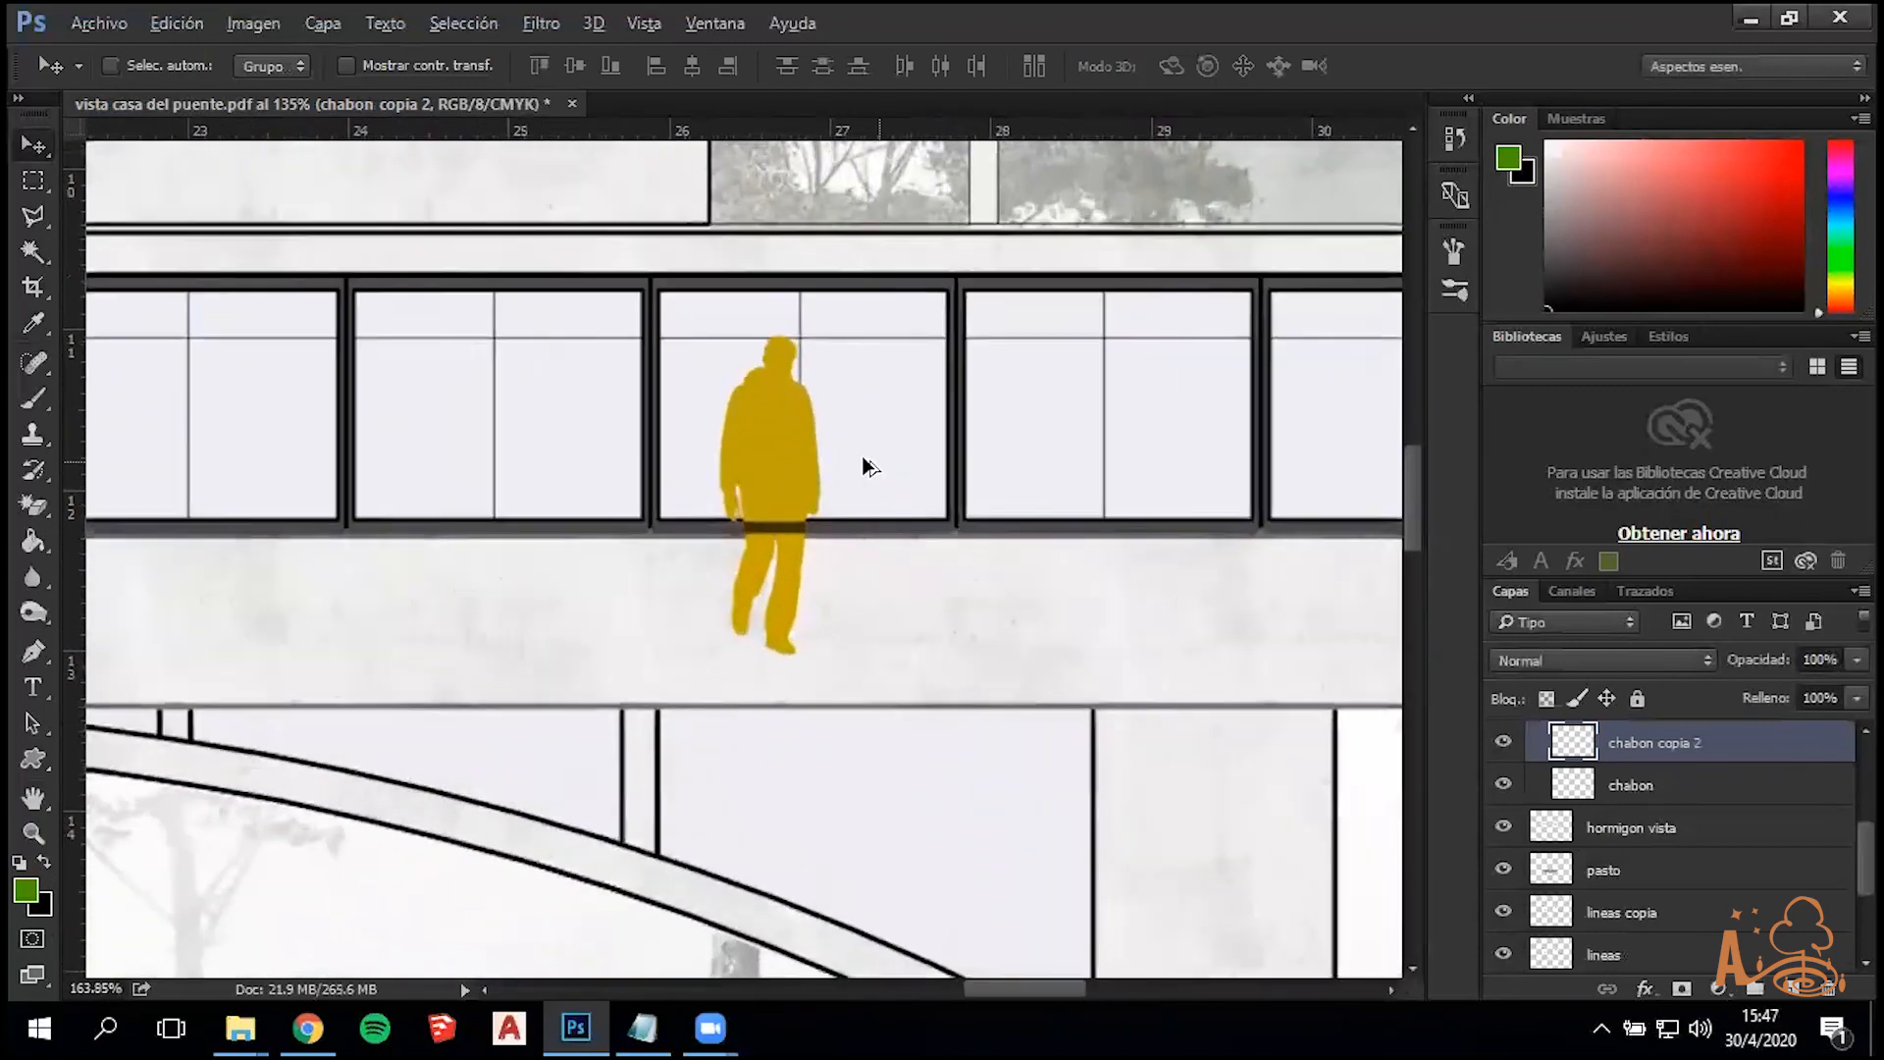
scroll(824, 459, "up", 3)
left_click_drag(793, 461, 786, 461)
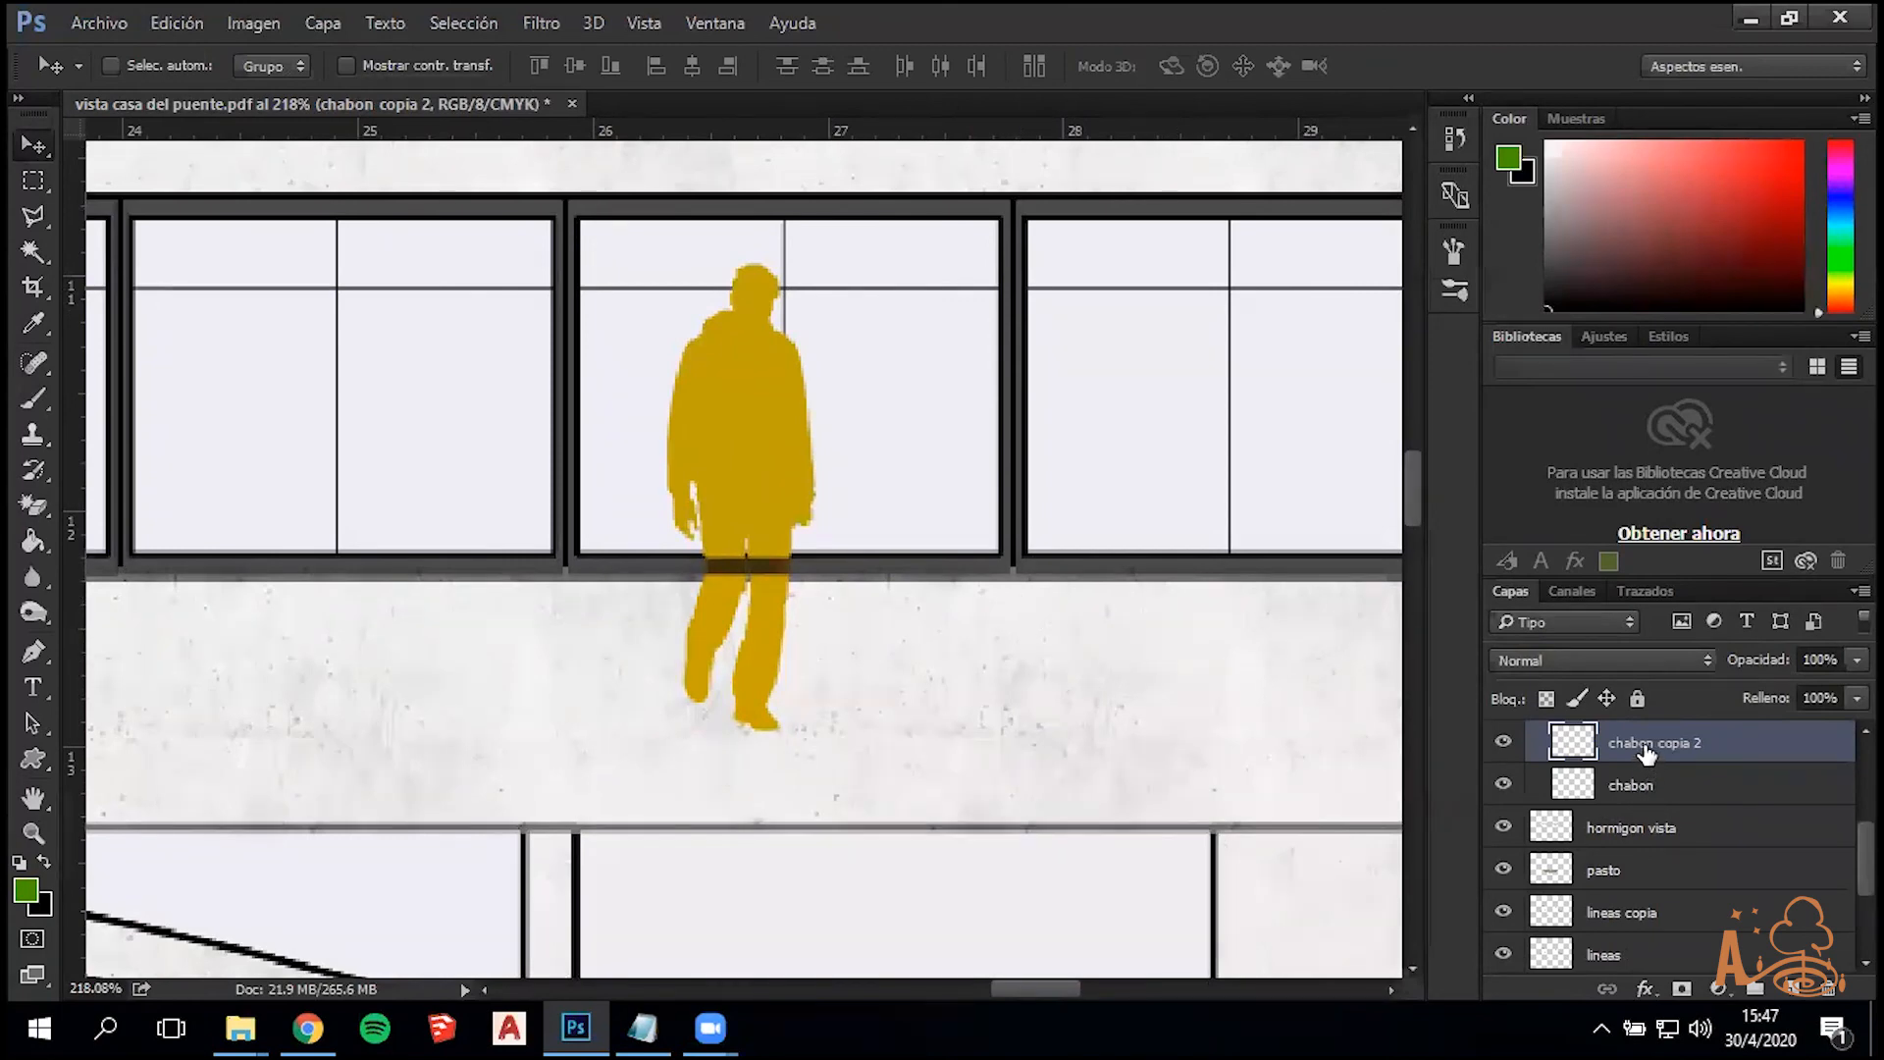
Move the chabon copia 2 layer out of the personas group to just above the lineas copia layer
scroll(1643, 760, "up", 1)
left_click_drag(1644, 796, 1645, 858)
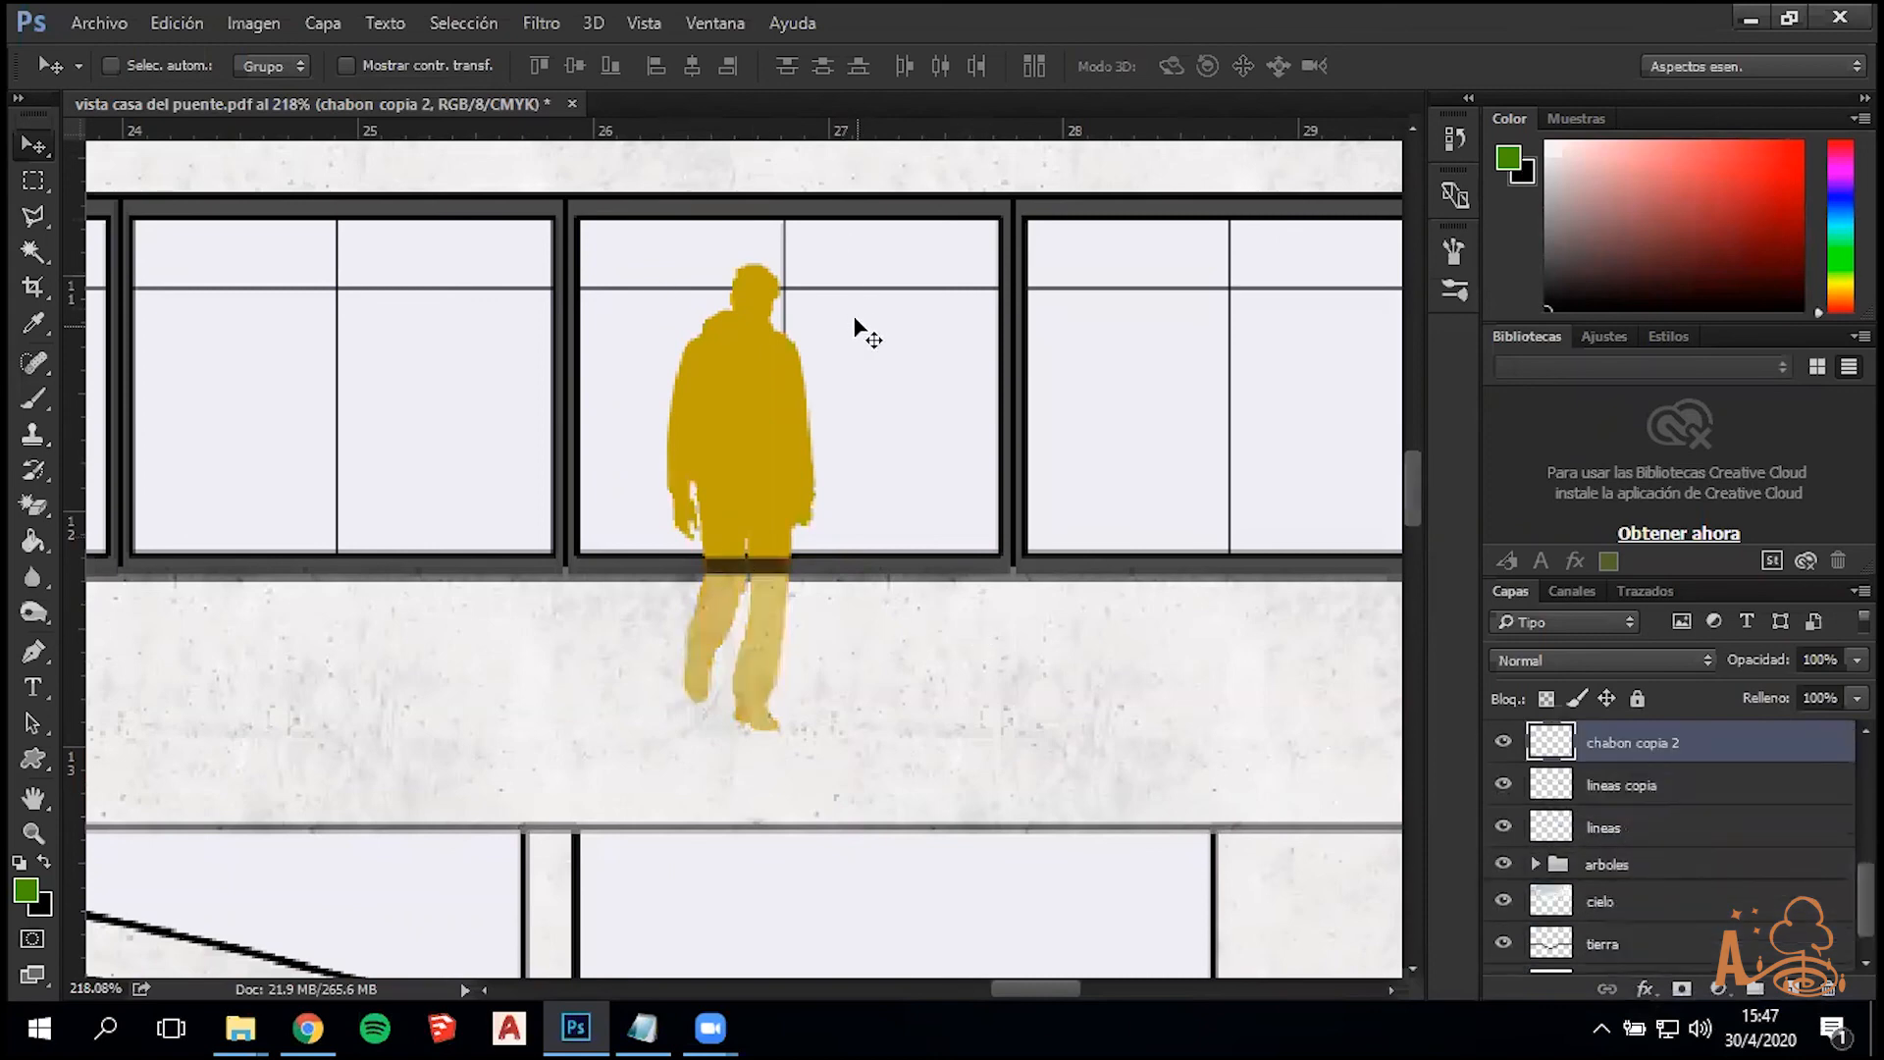
scroll(883, 430, "up", 1)
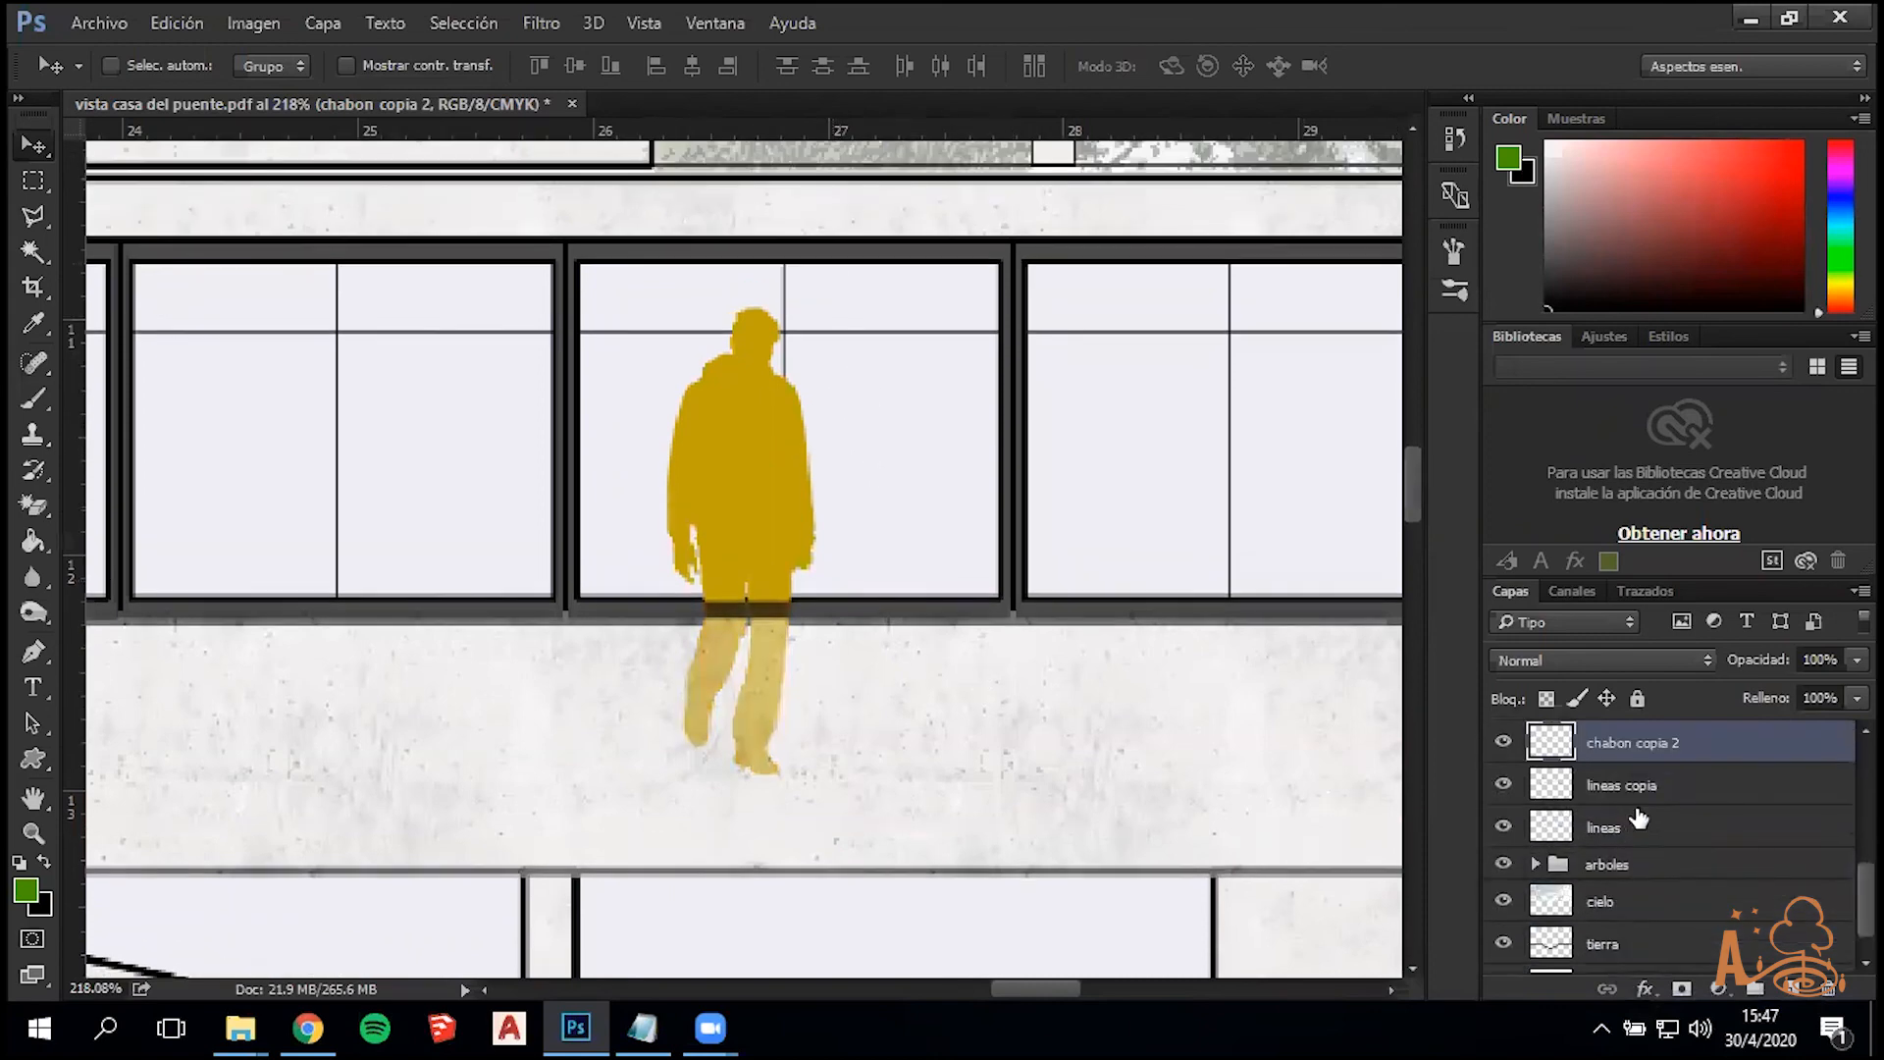
scroll(1729, 866, "up", 4)
scroll(1722, 859, "up", 3)
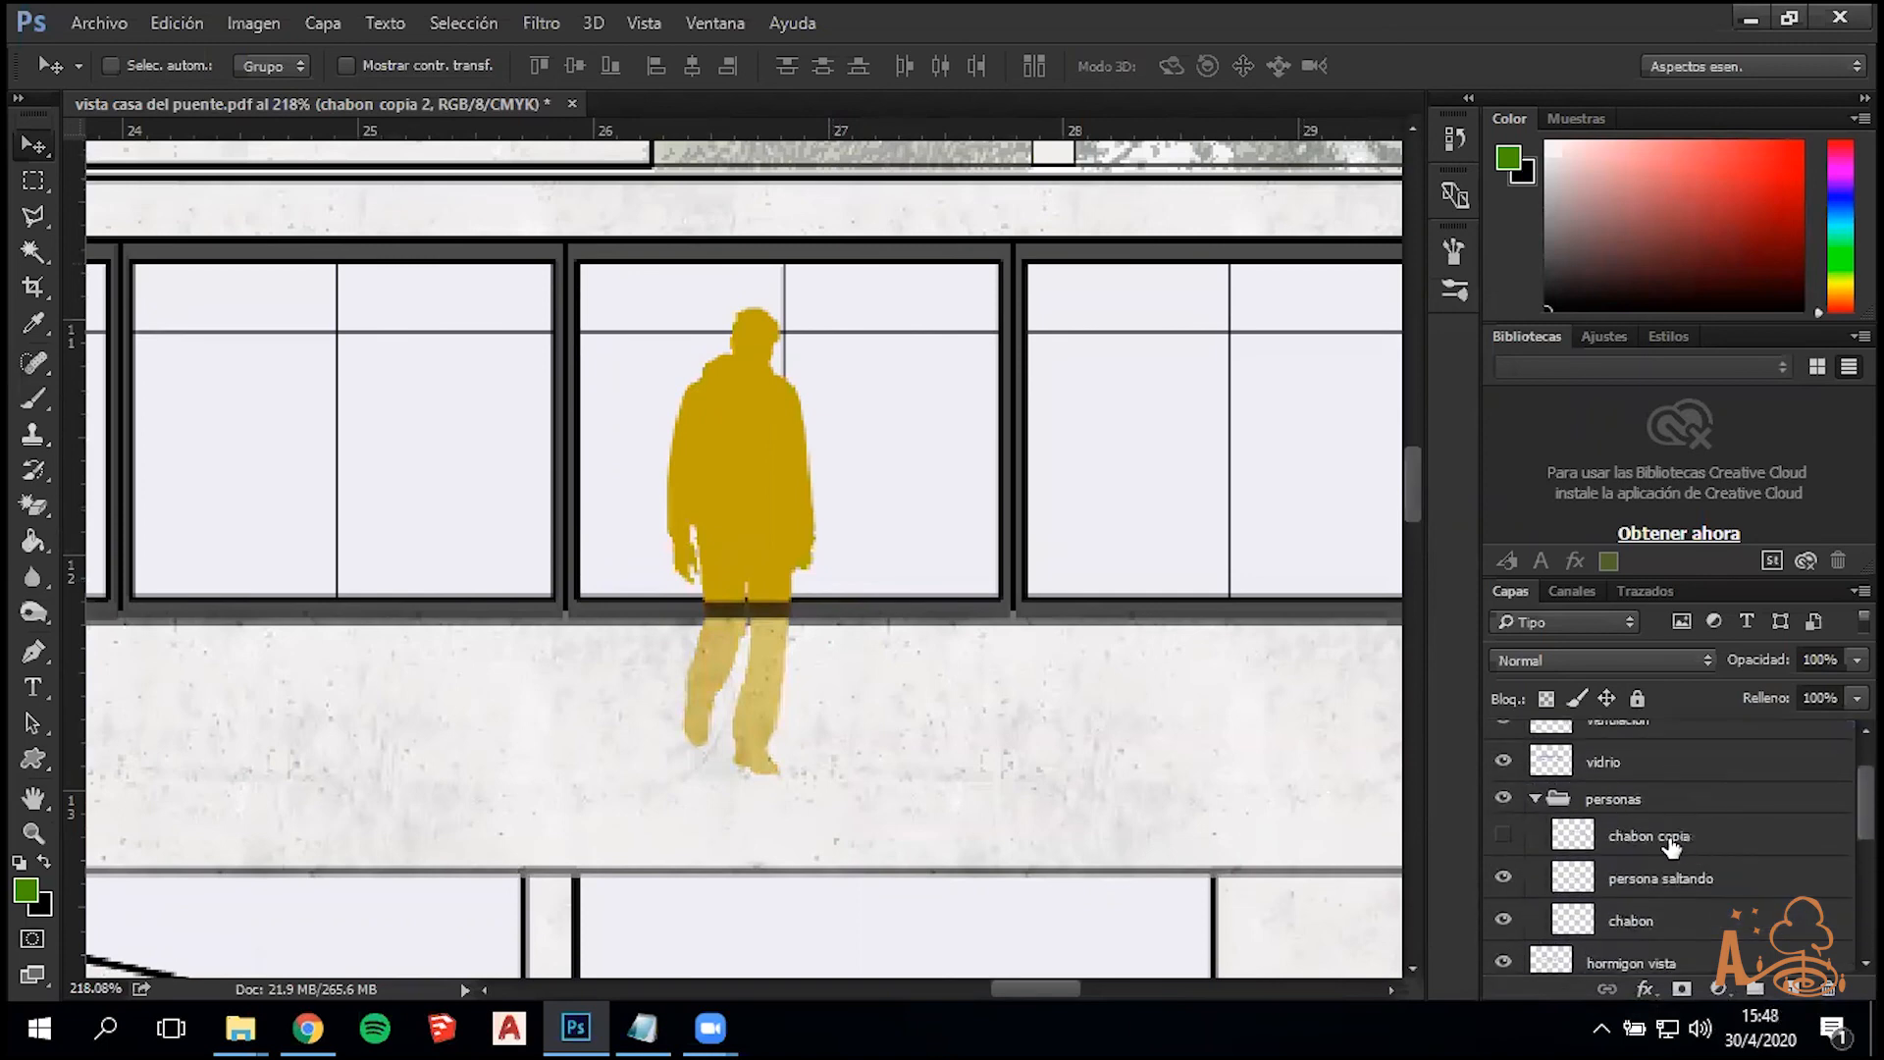
left_click(1540, 791)
scroll(1516, 897, "down", 6)
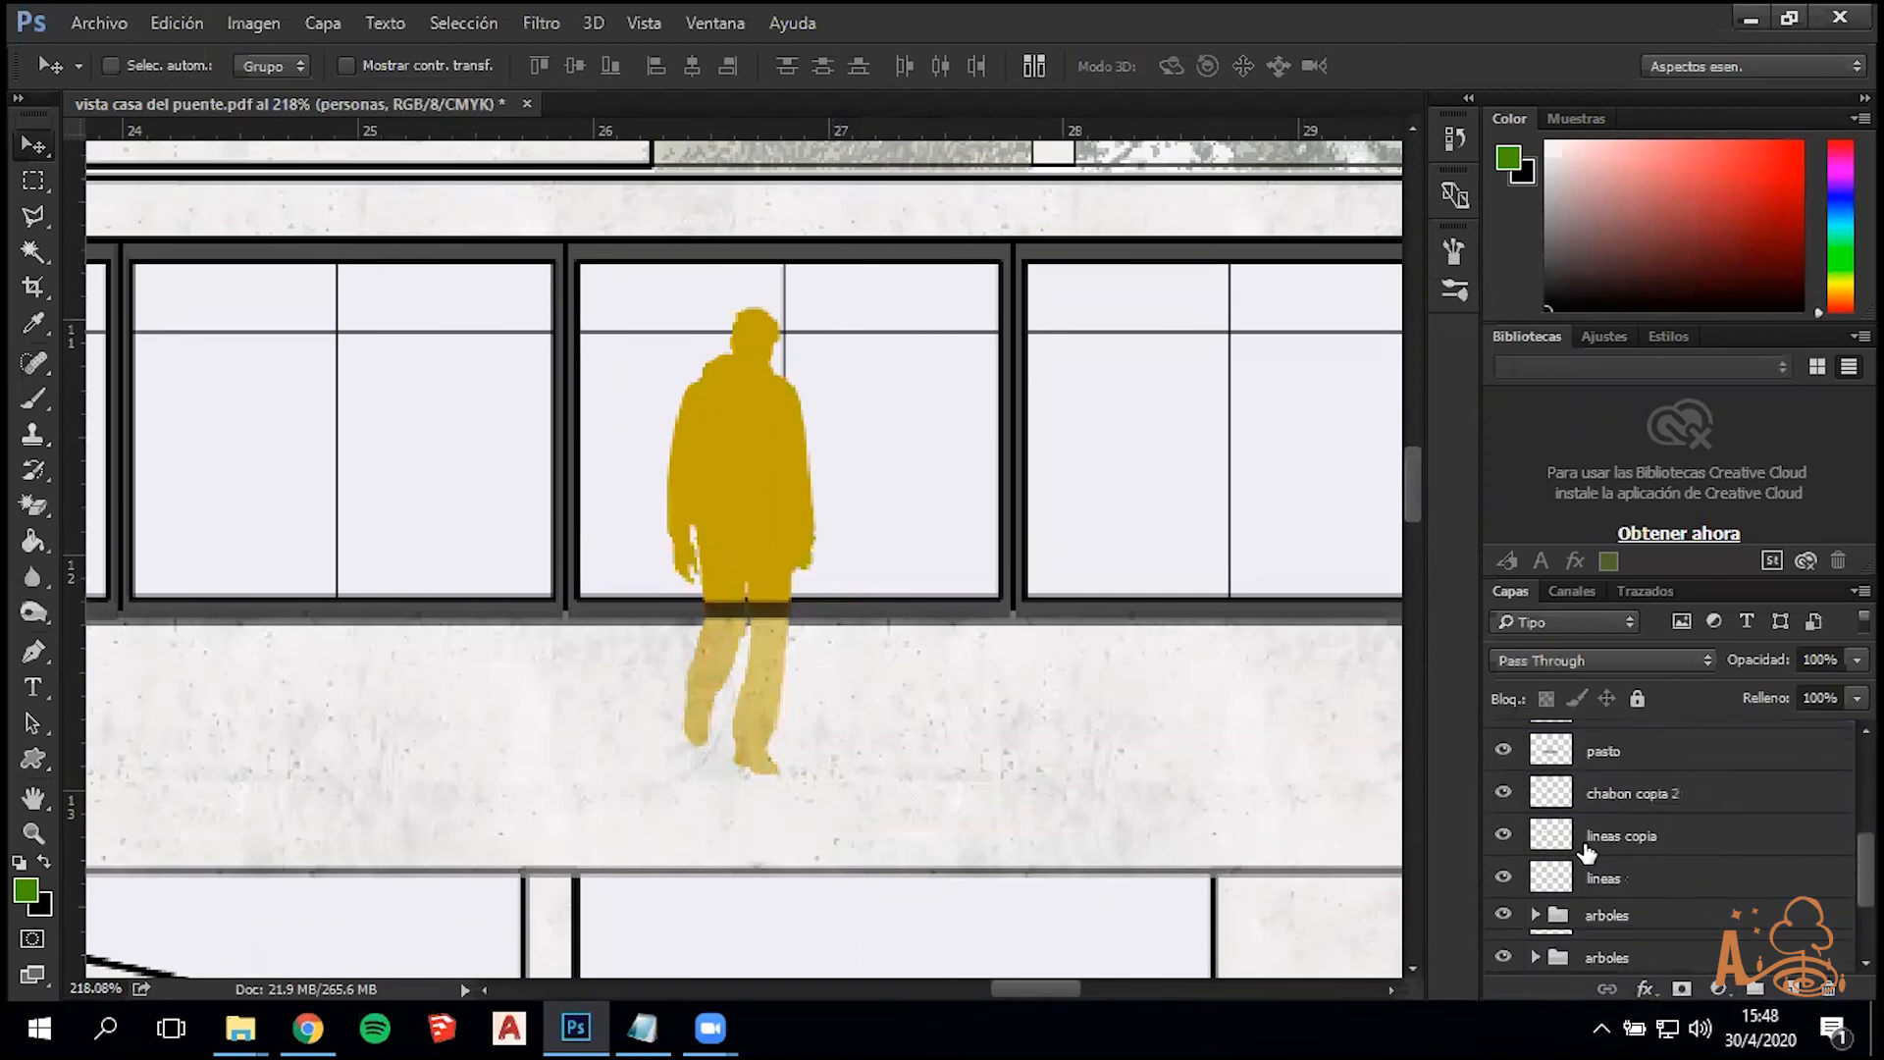
Delete the copied silhouette's legs below the window glass on the chabon copia 2 layer, using a rectangular selection
left_click(33, 179)
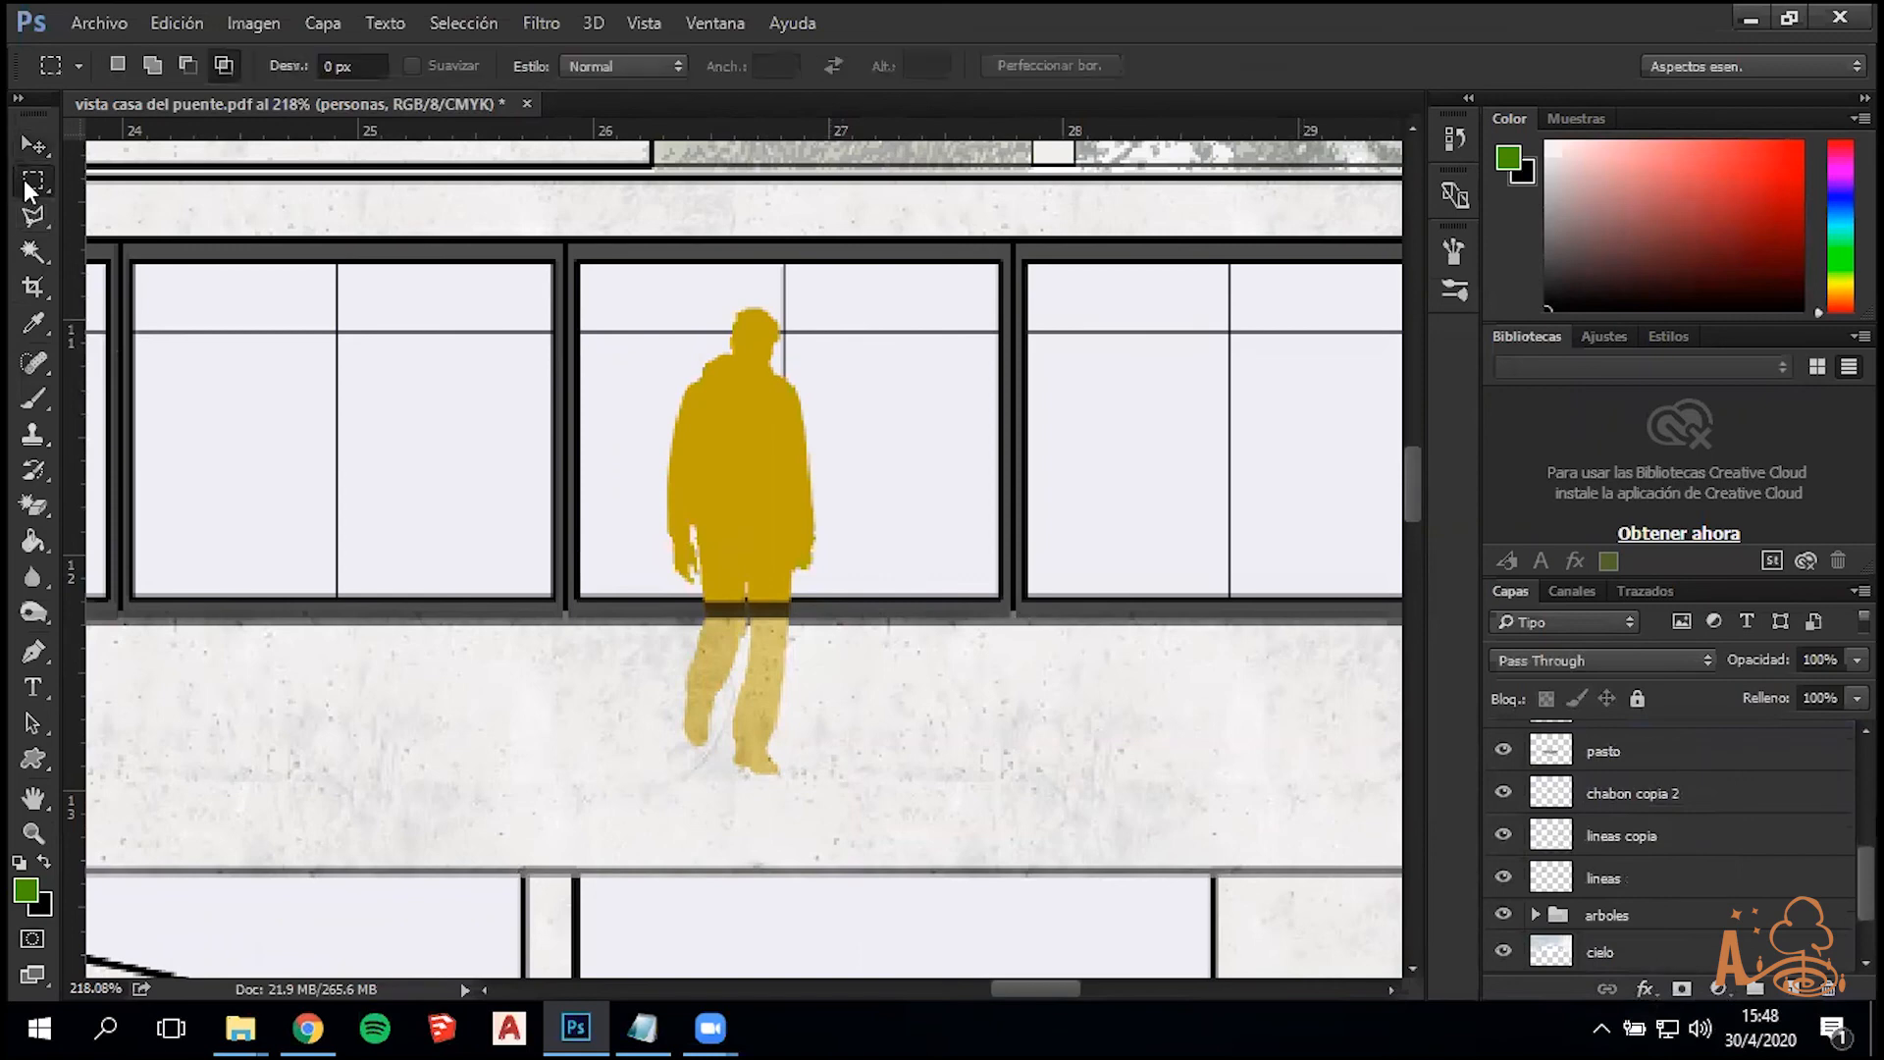
mouse_move(677, 591)
left_mouse_down()
mouse_move(808, 686)
mouse_move(867, 775)
left_mouse_up()
key("Delete")
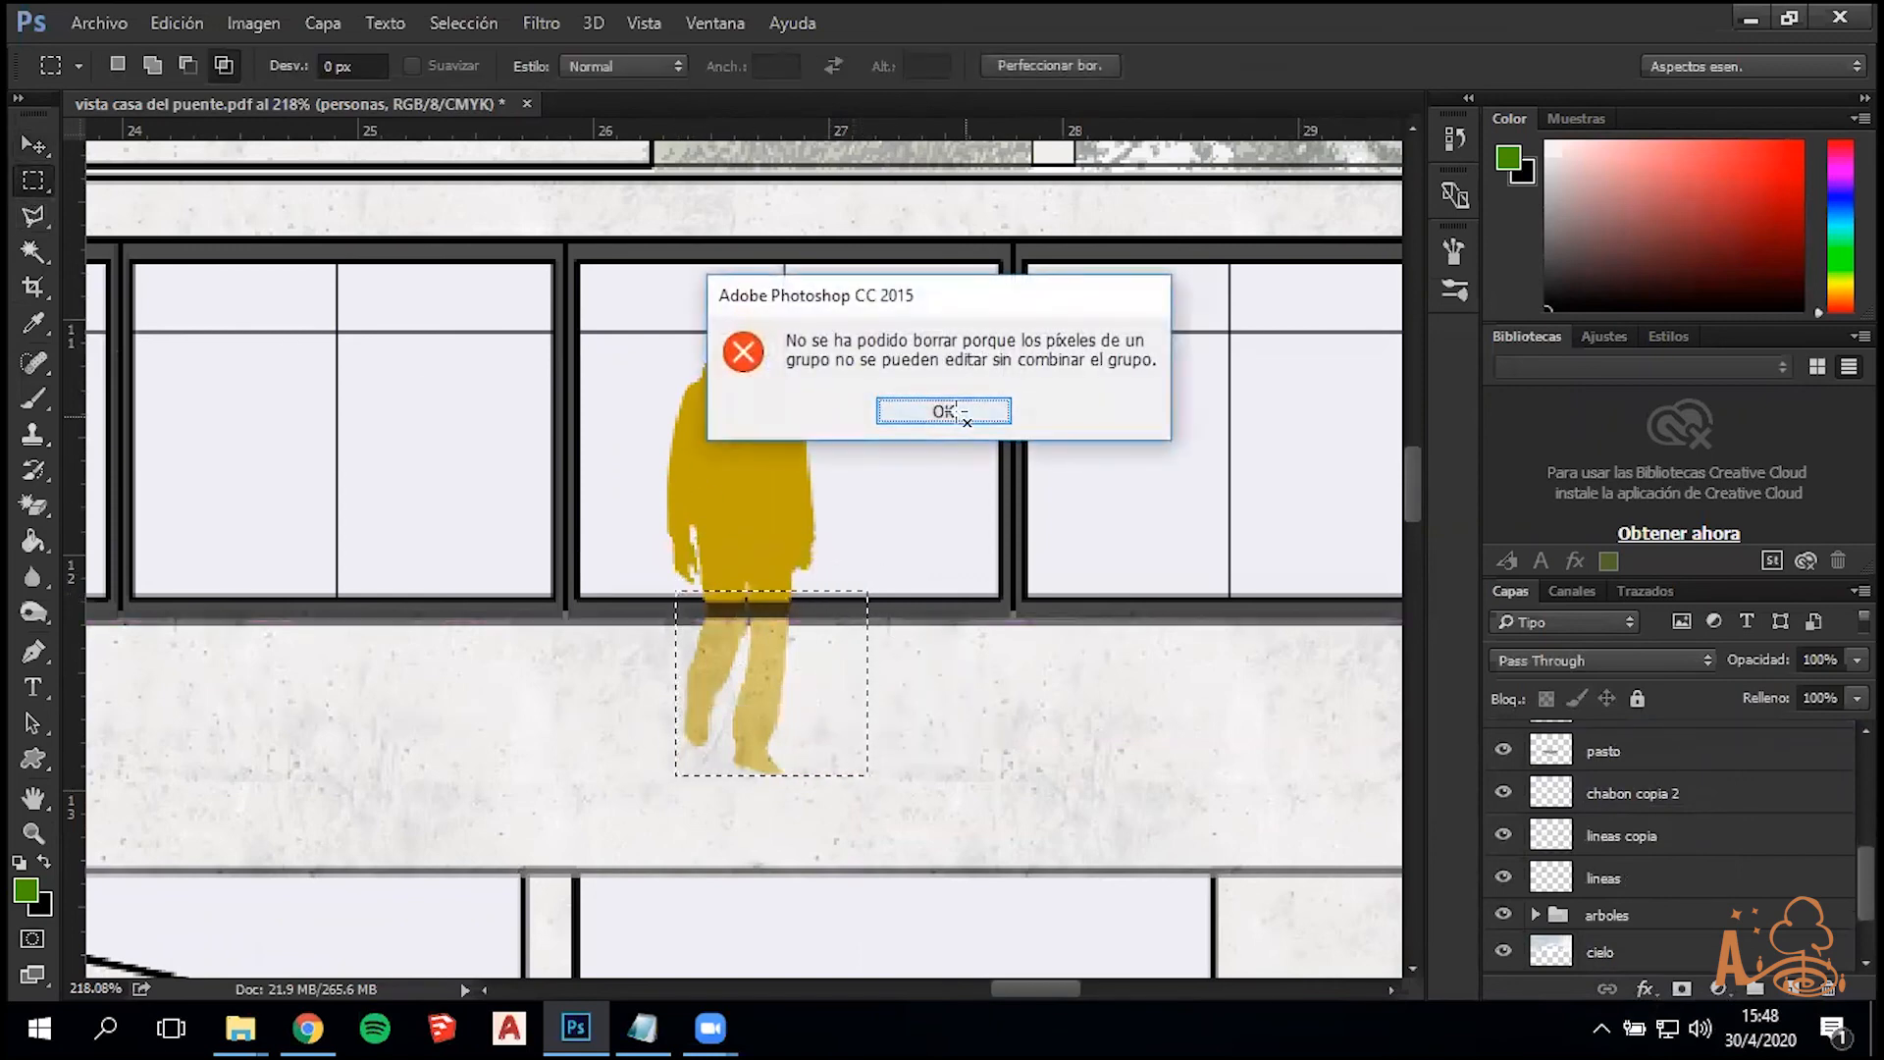
left_click(942, 409)
scroll(1624, 866, "down", 2)
scroll(1624, 867, "up", 5)
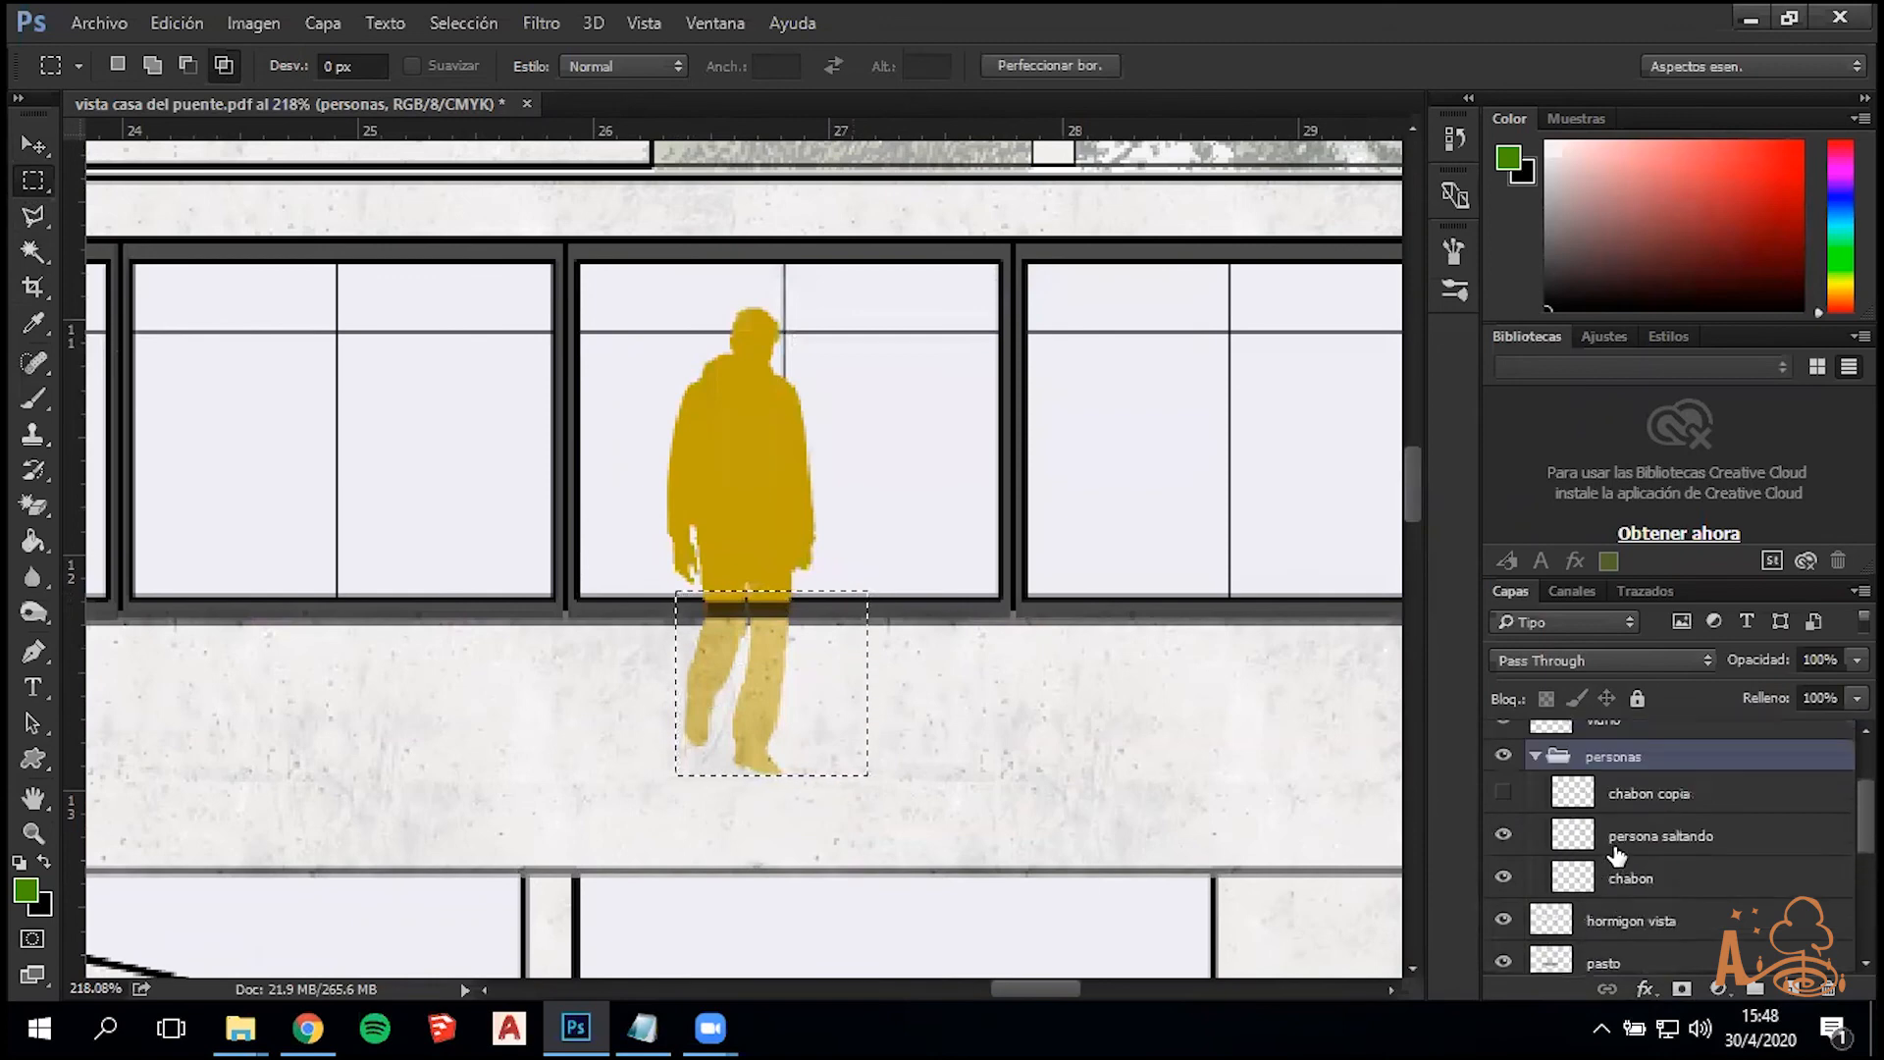
left_click(34, 146)
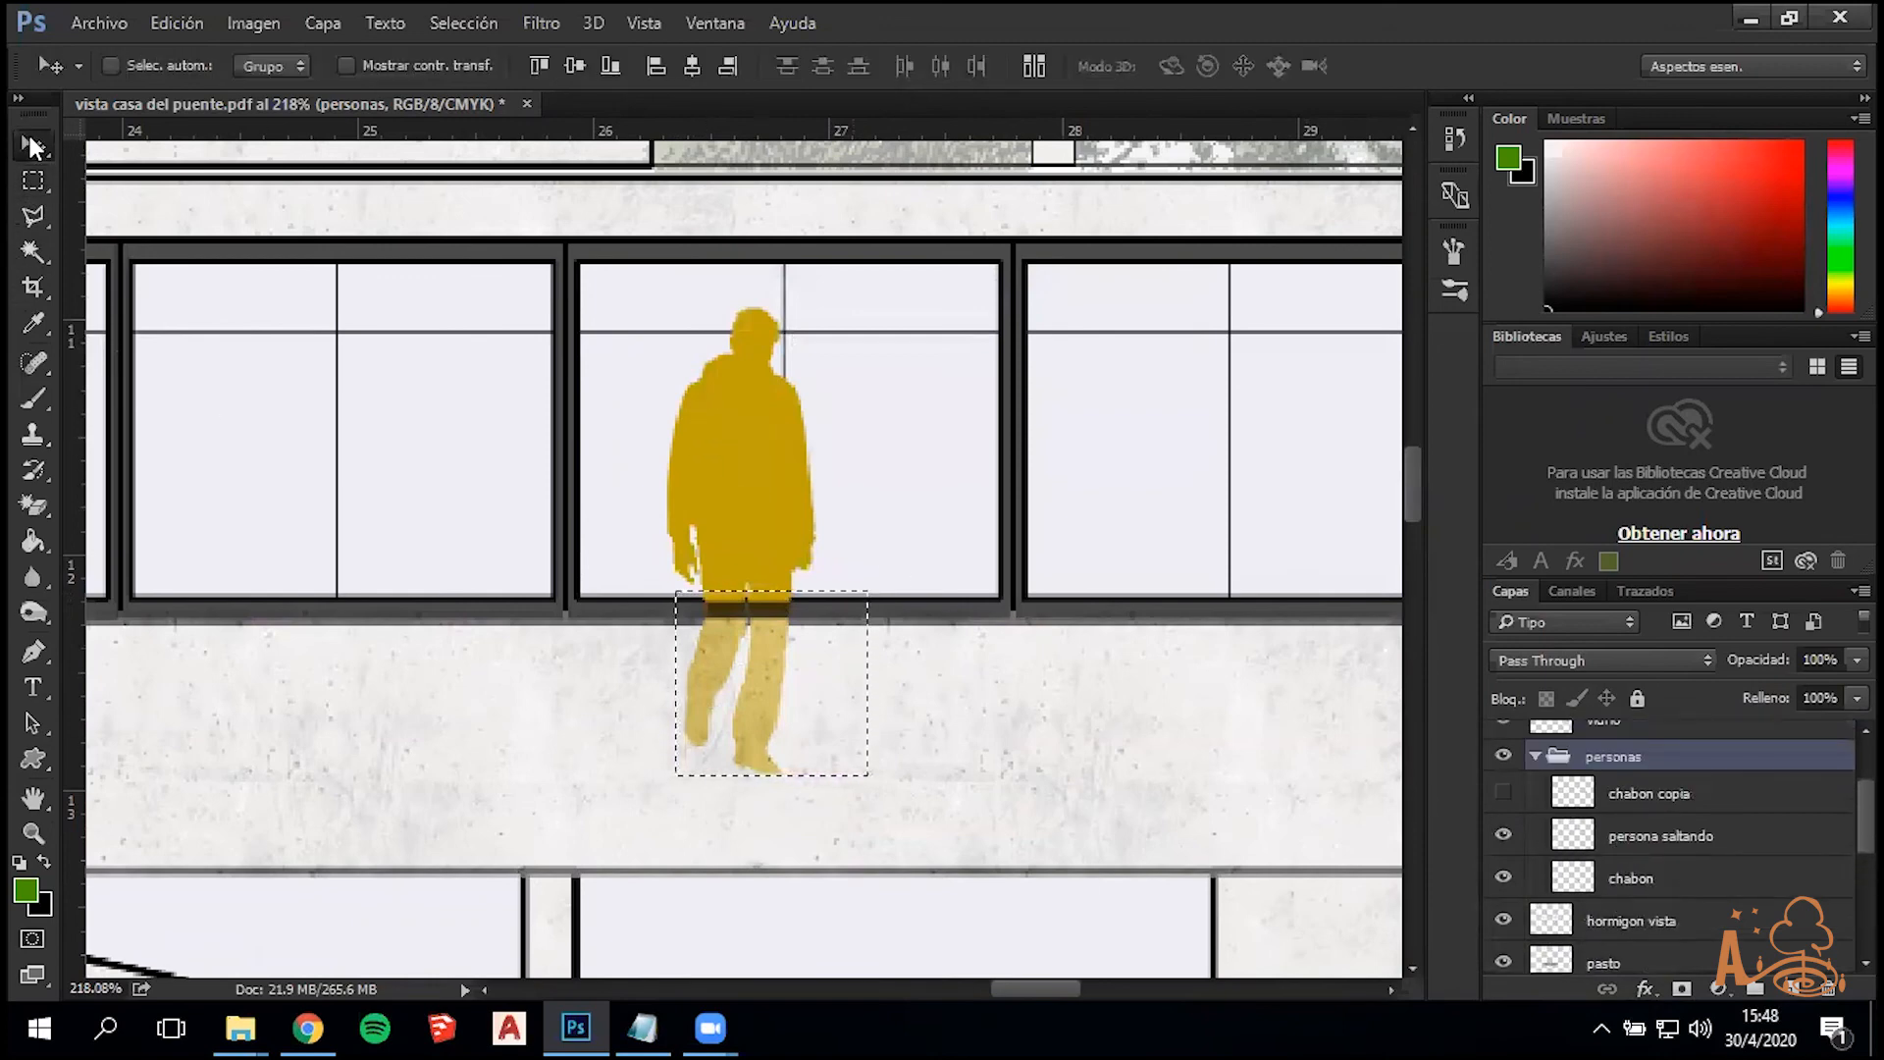
right_click(744, 461)
left_click(851, 530)
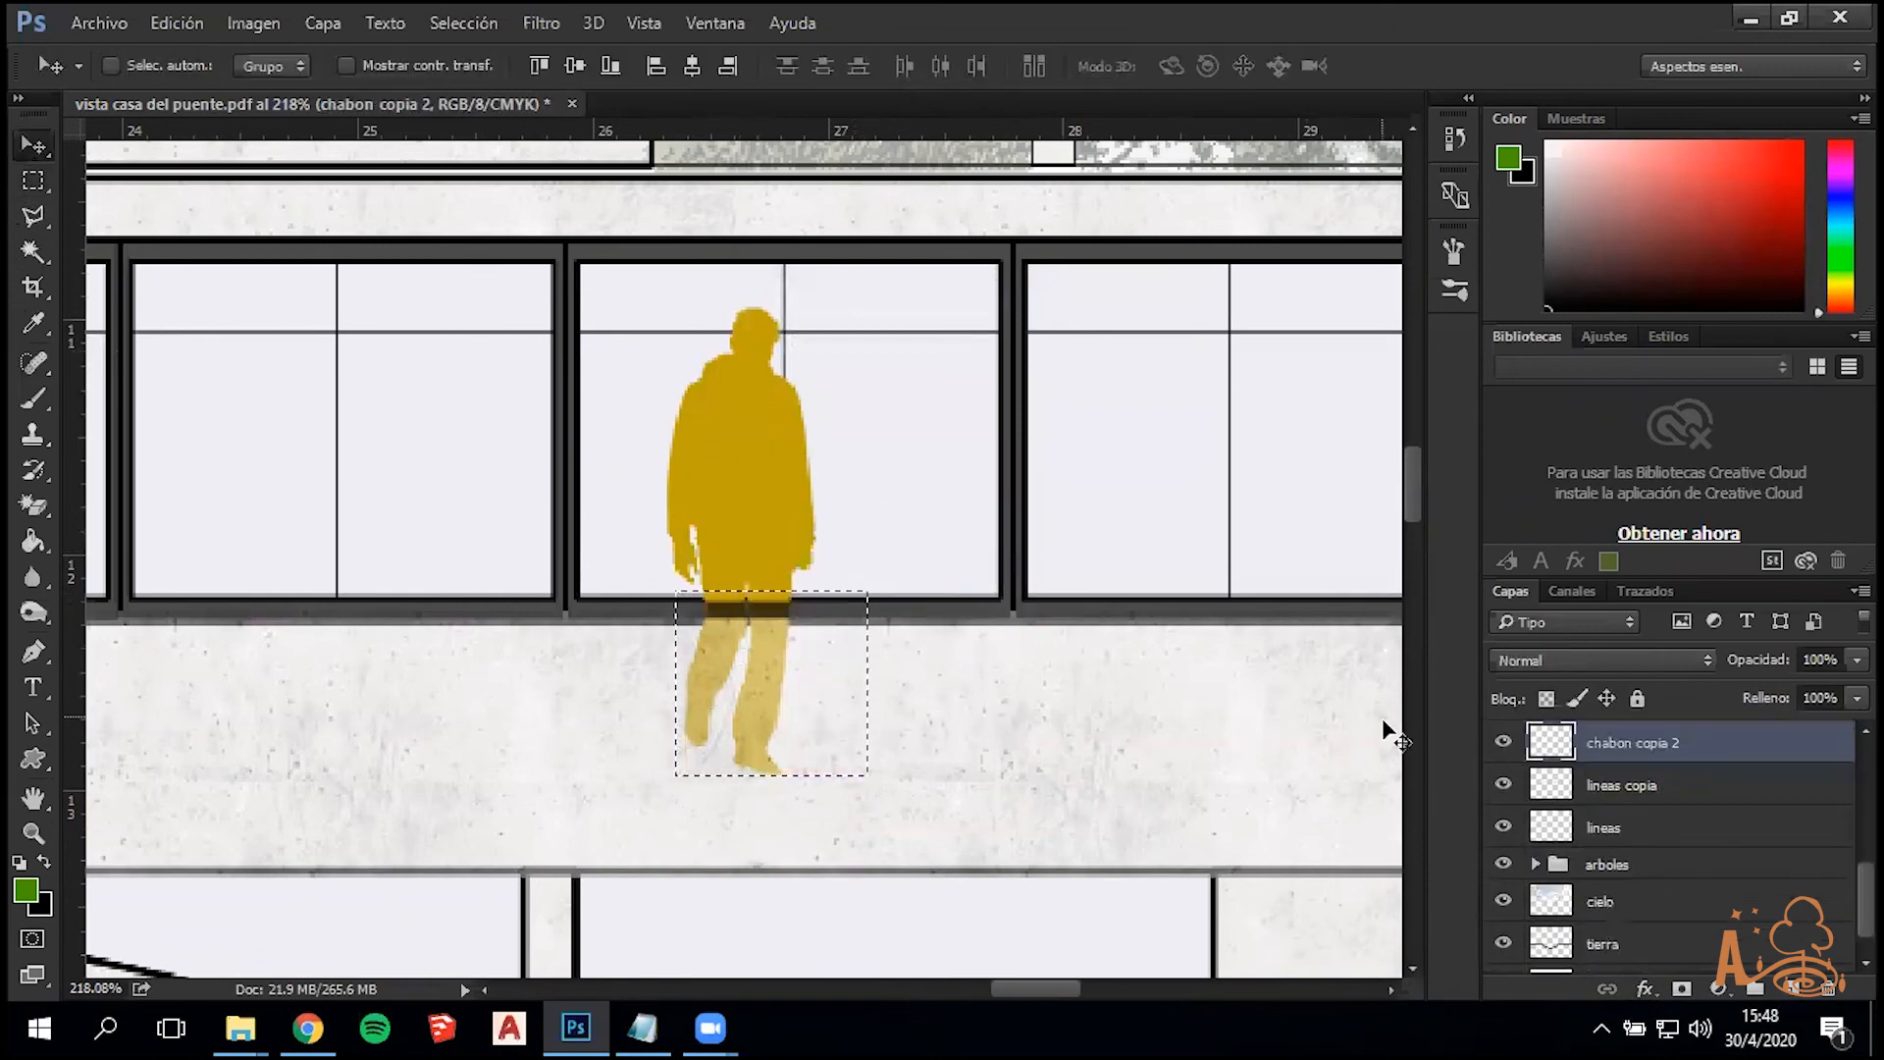
key("Delete")
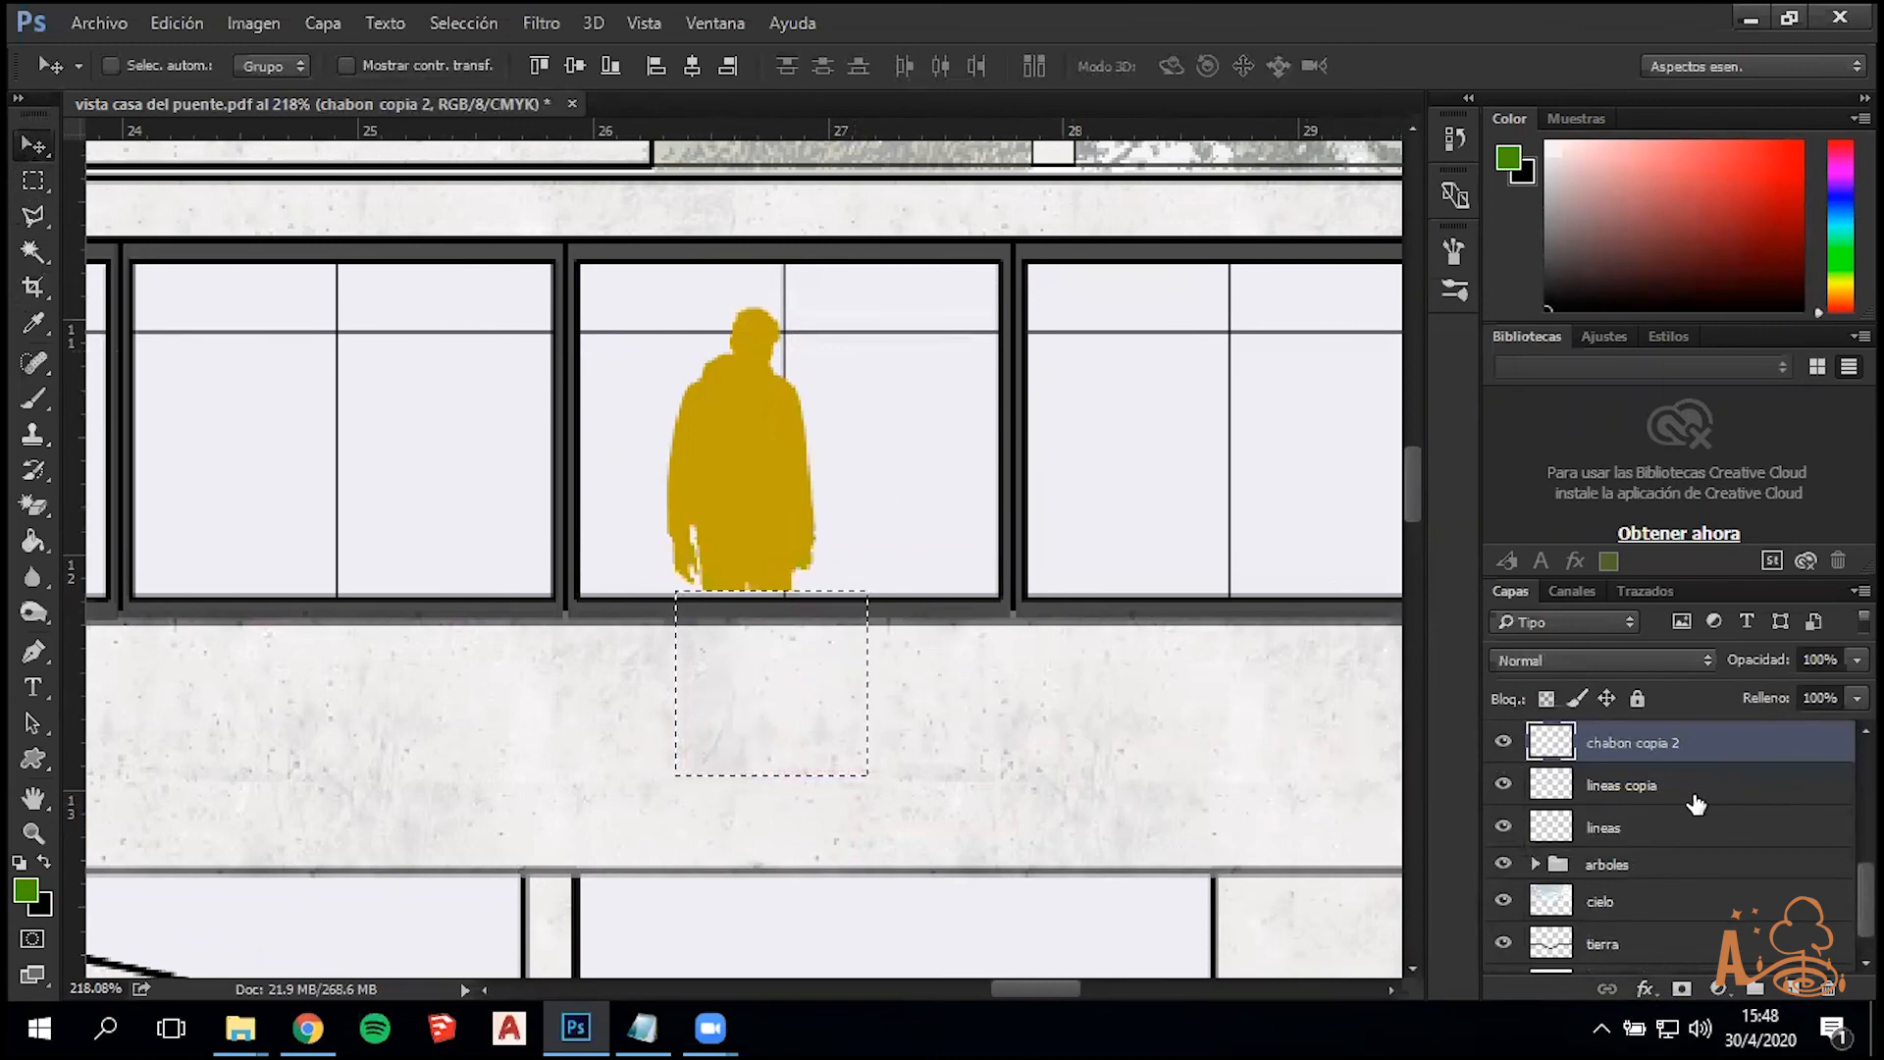
Lower the chabon copia 2 layer's opacity to 32% and clear the selection around the removed legs
left_click(1856, 660)
left_click_drag(1754, 685, 1751, 688)
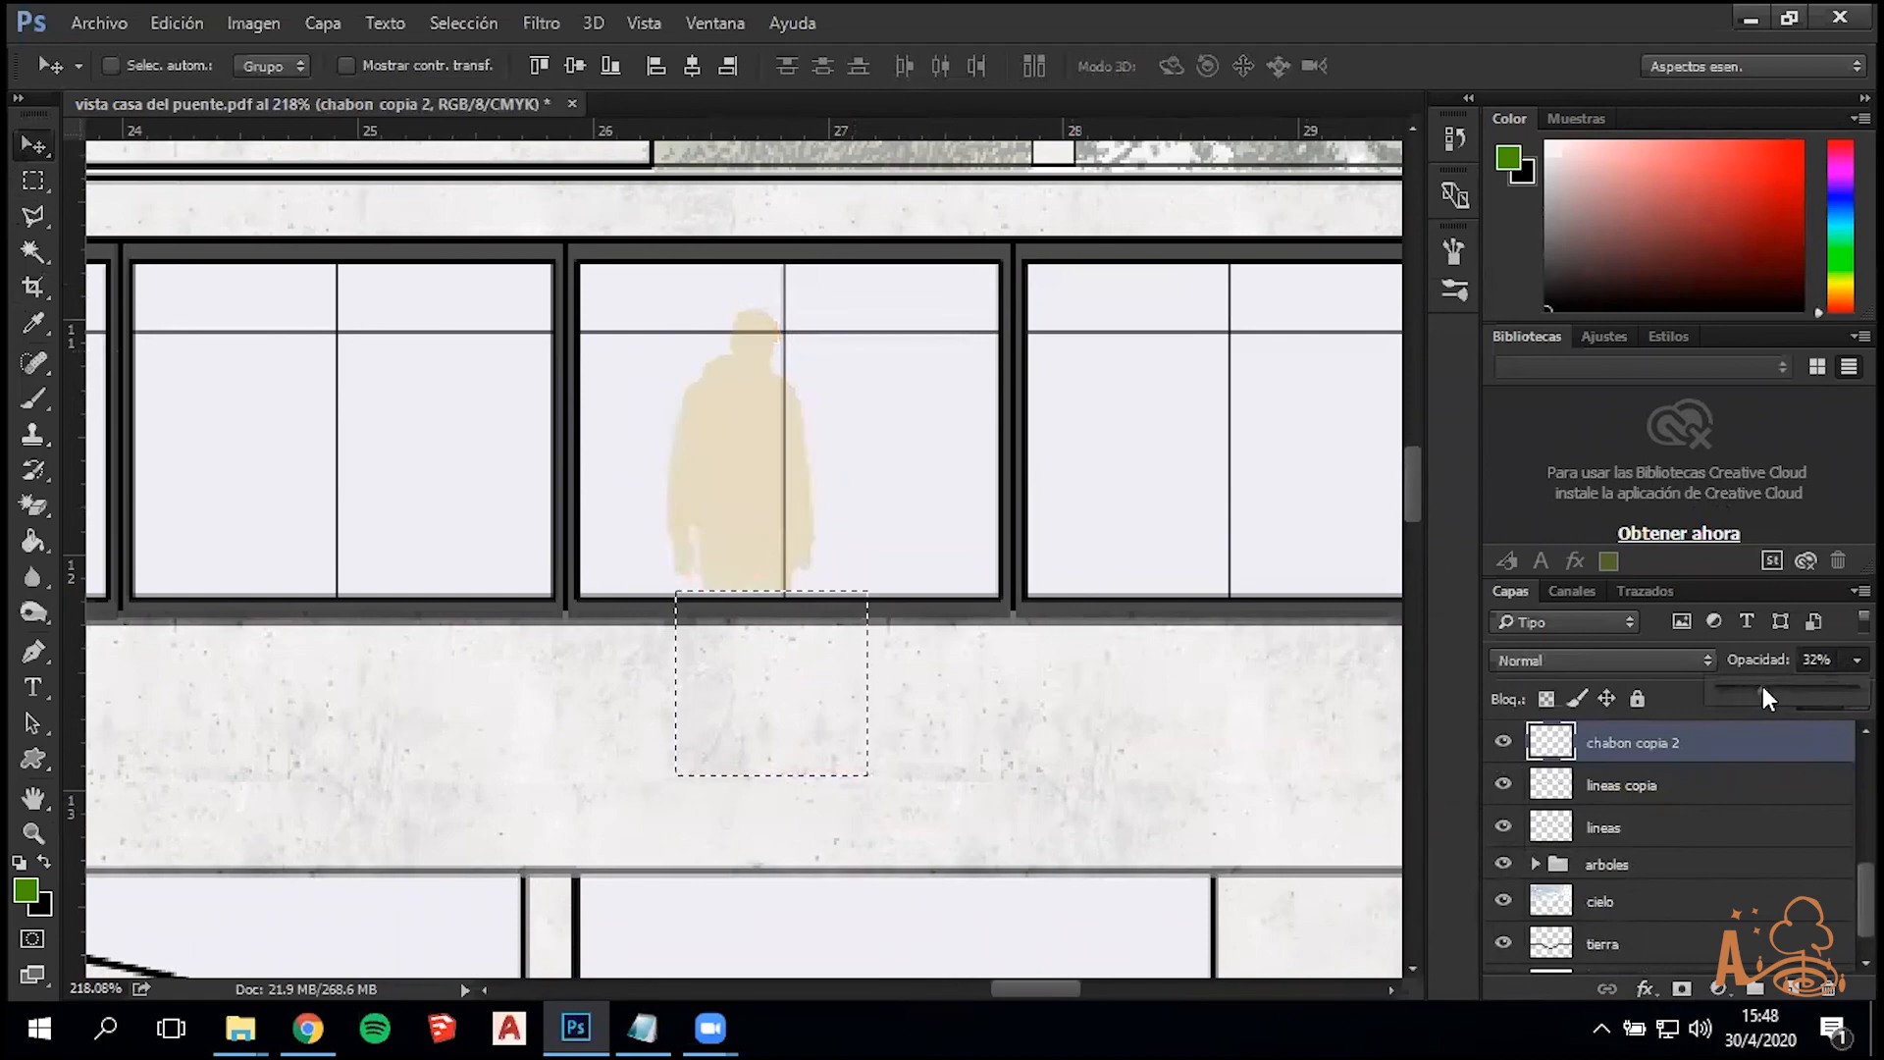
key("ctrl+d")
scroll(976, 490, "down", 8)
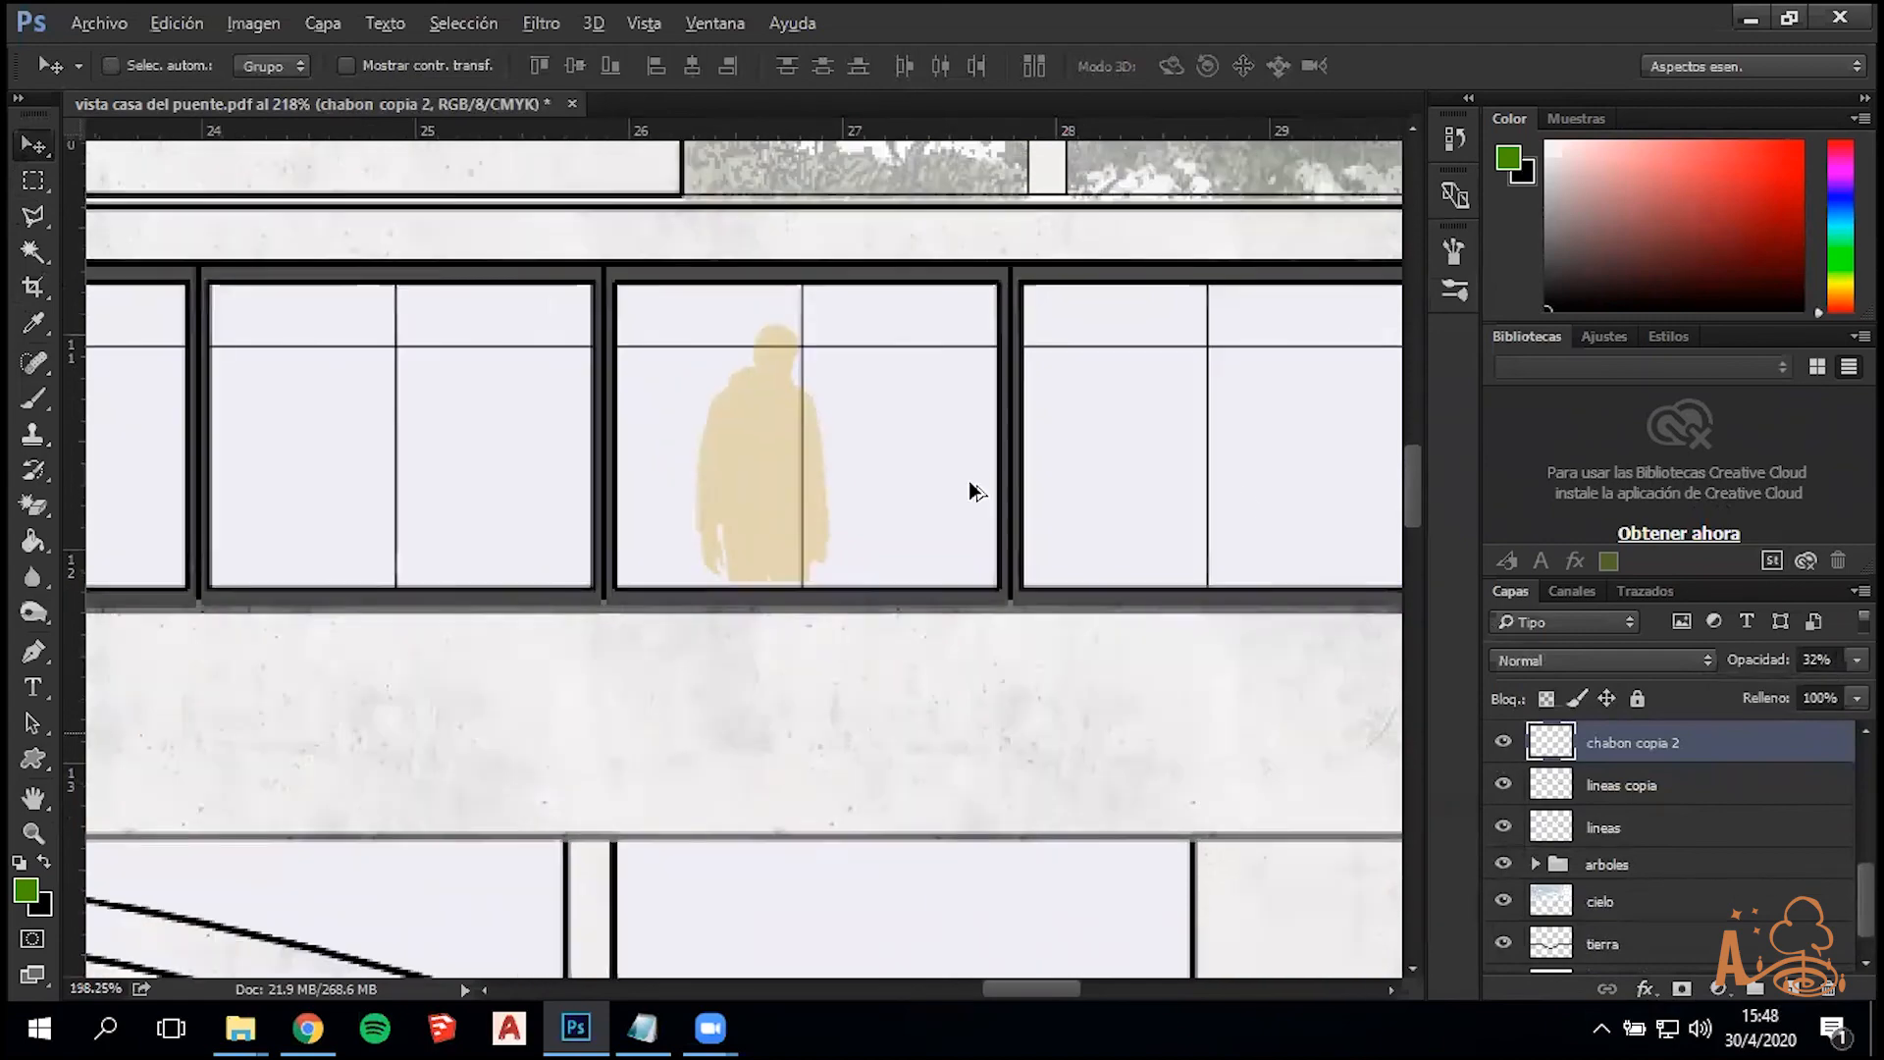
scroll(913, 610, "down", 6)
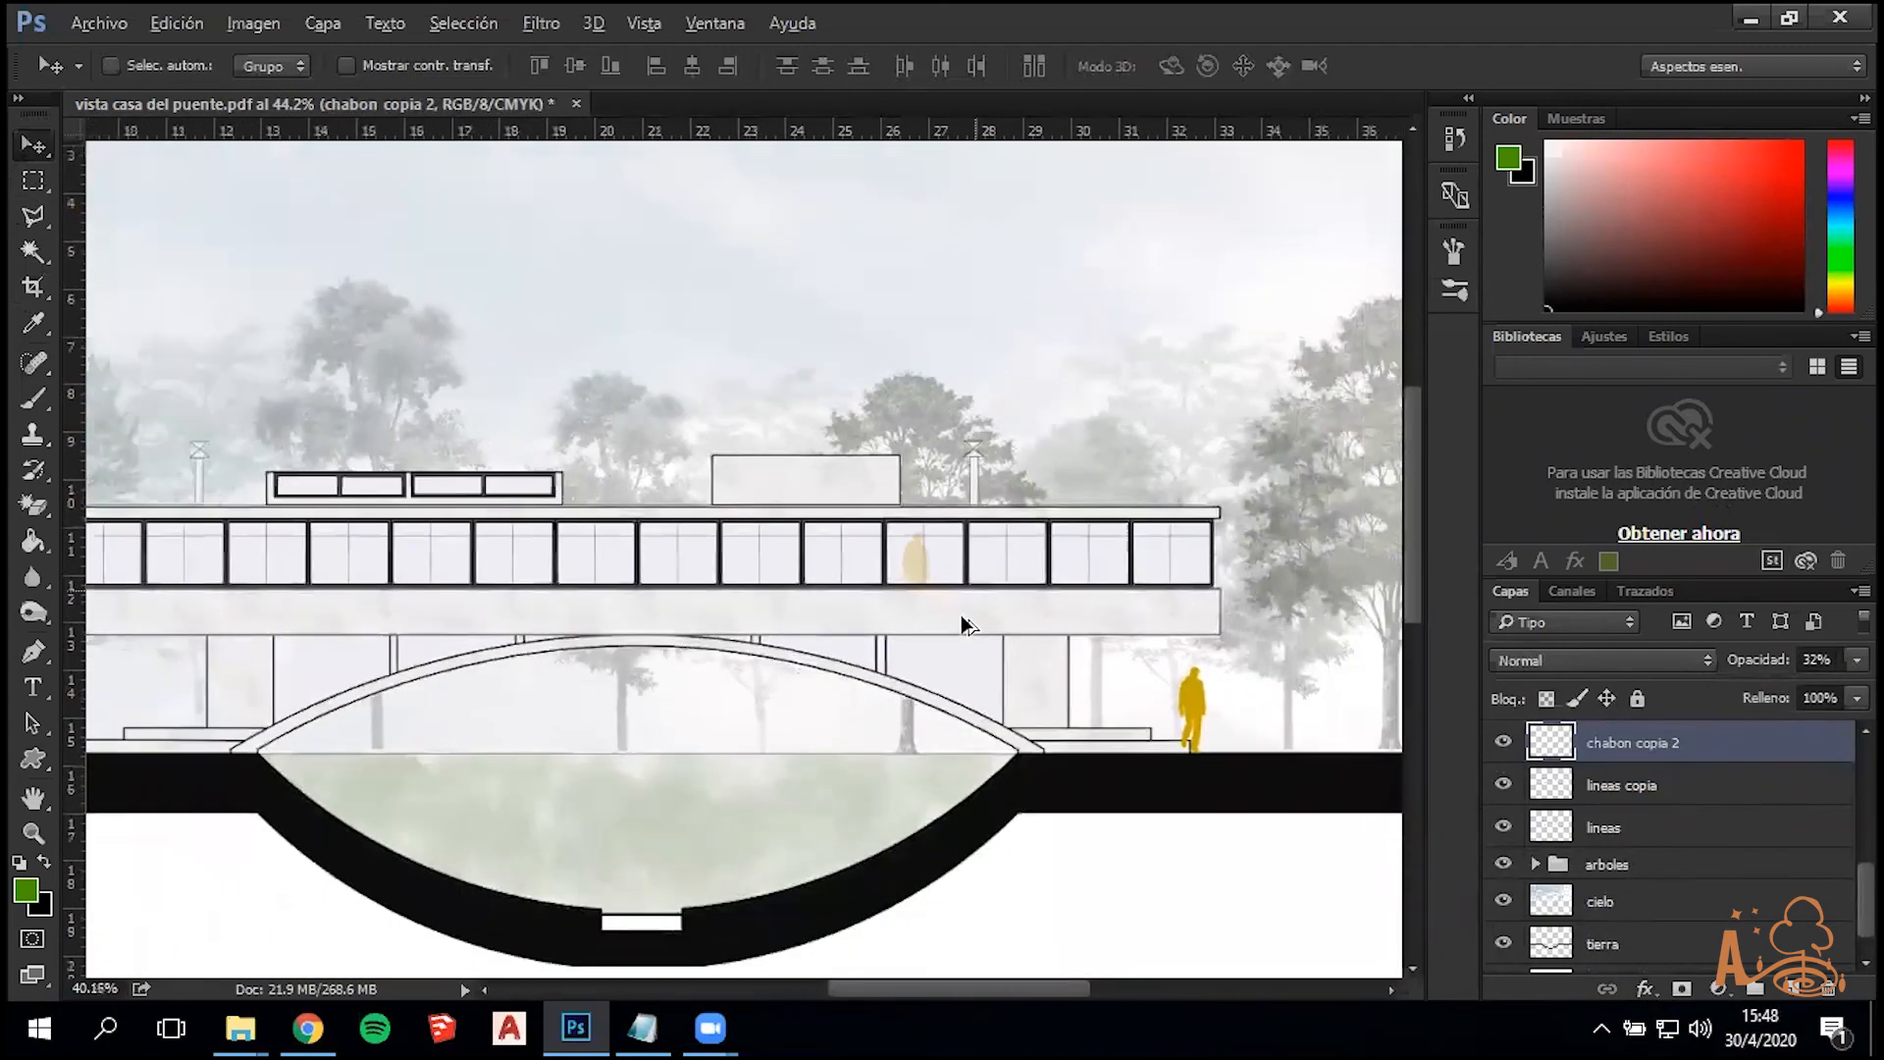
key("alt")
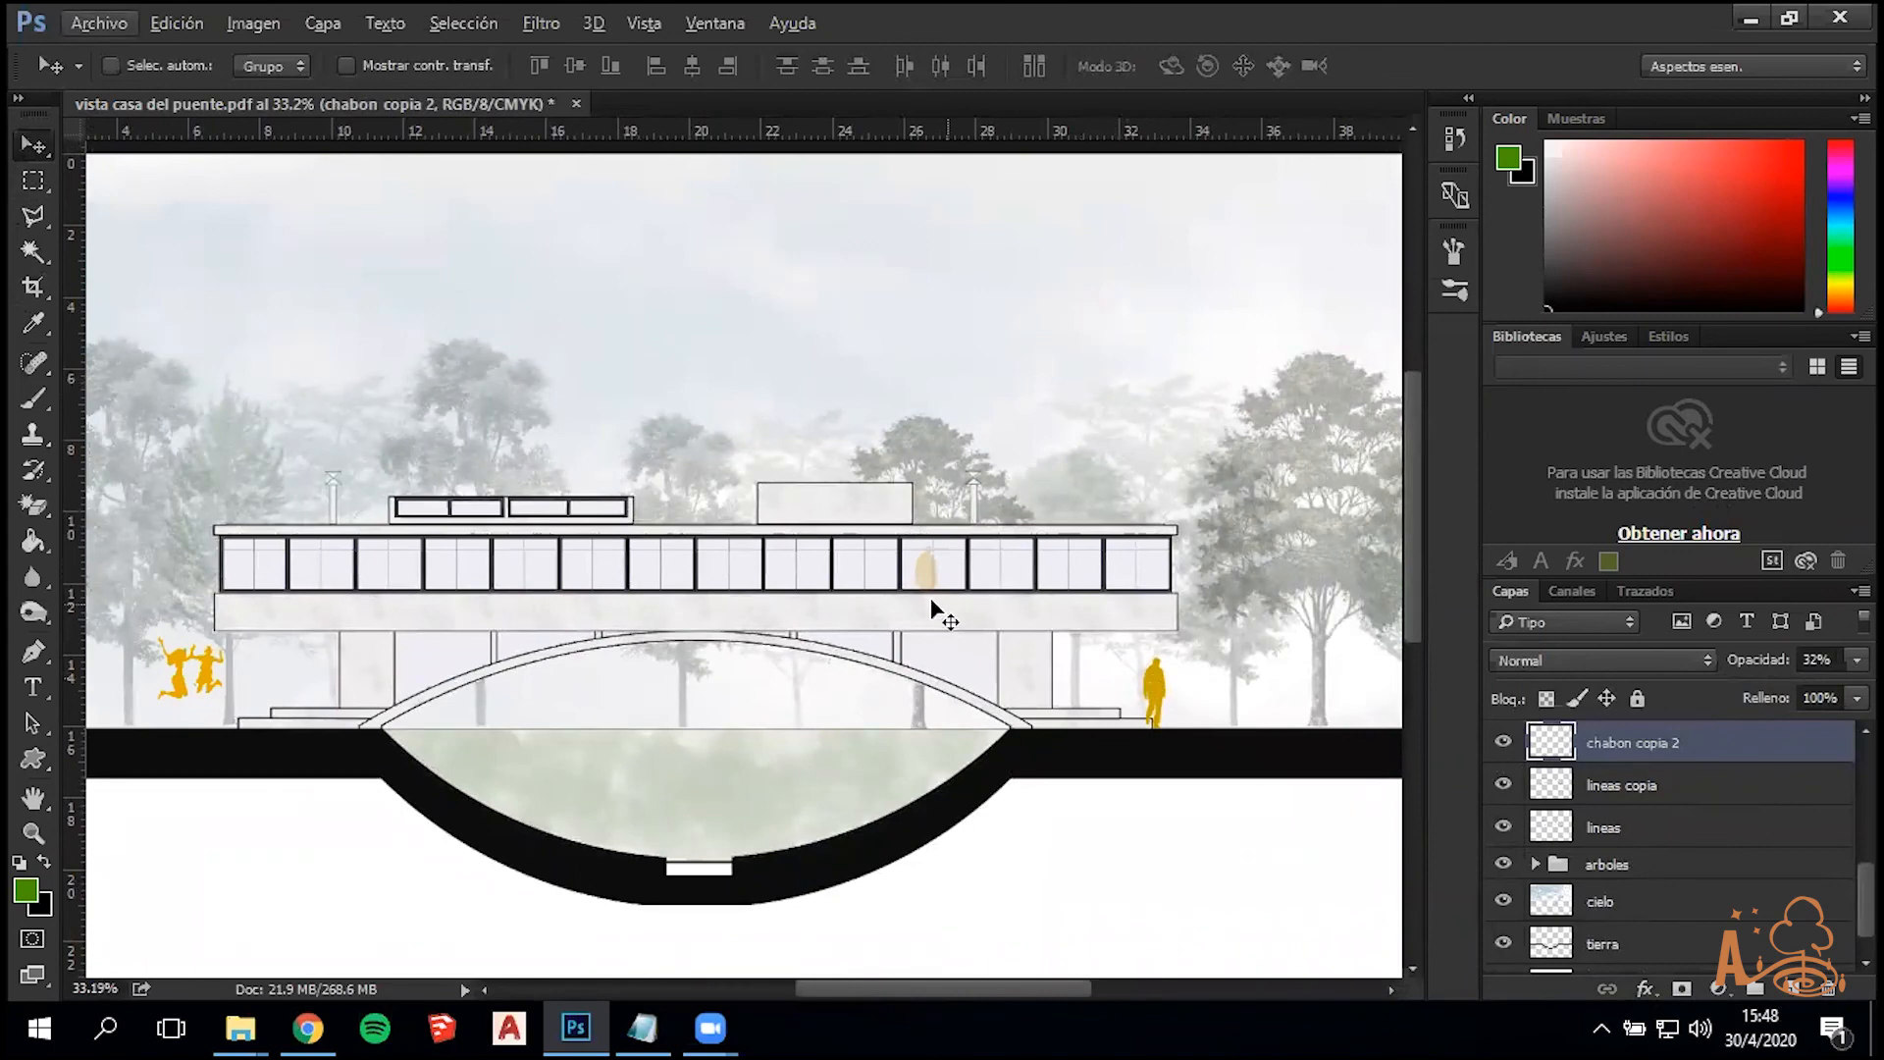
scroll(952, 617, "down", 1)
scroll(809, 538, "up", 1)
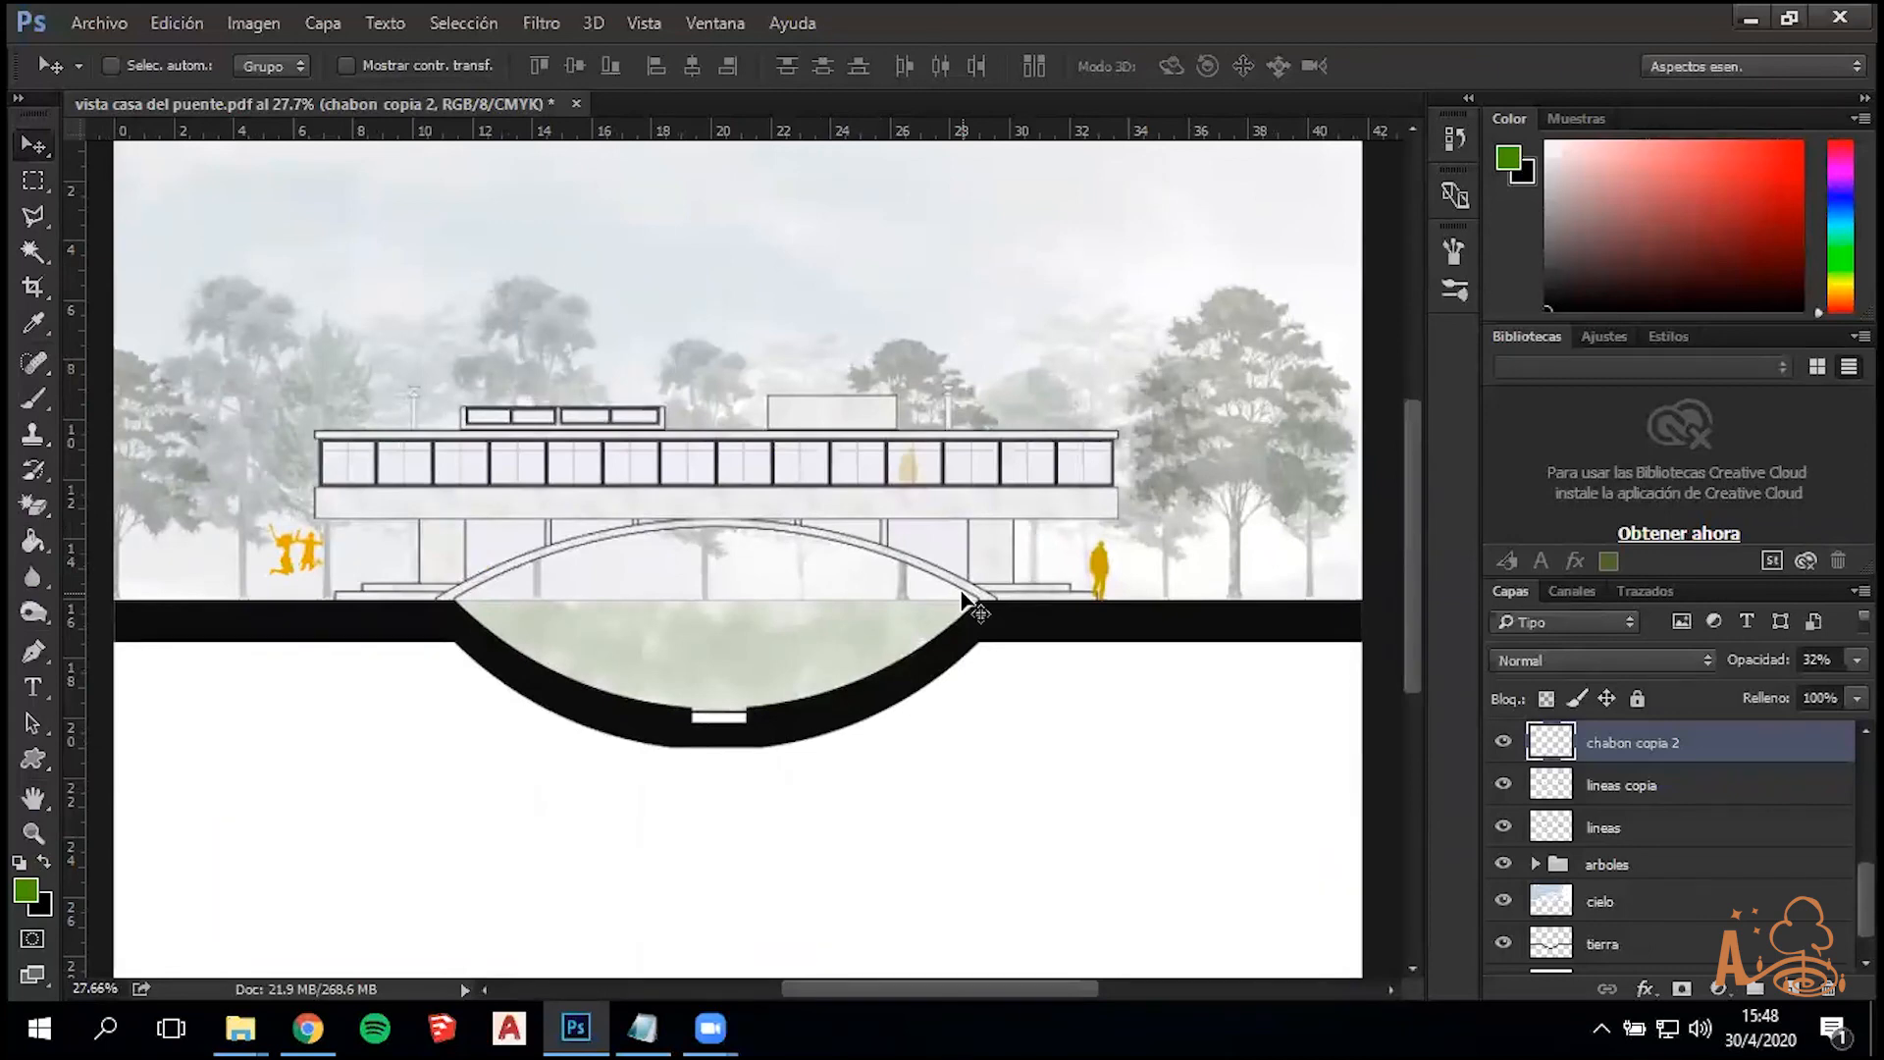
Outline the piers, steps and arch area beneath the house with the Polygonal Lasso, following the stepped edges down to ground level
scroll(980, 545, "up", 5)
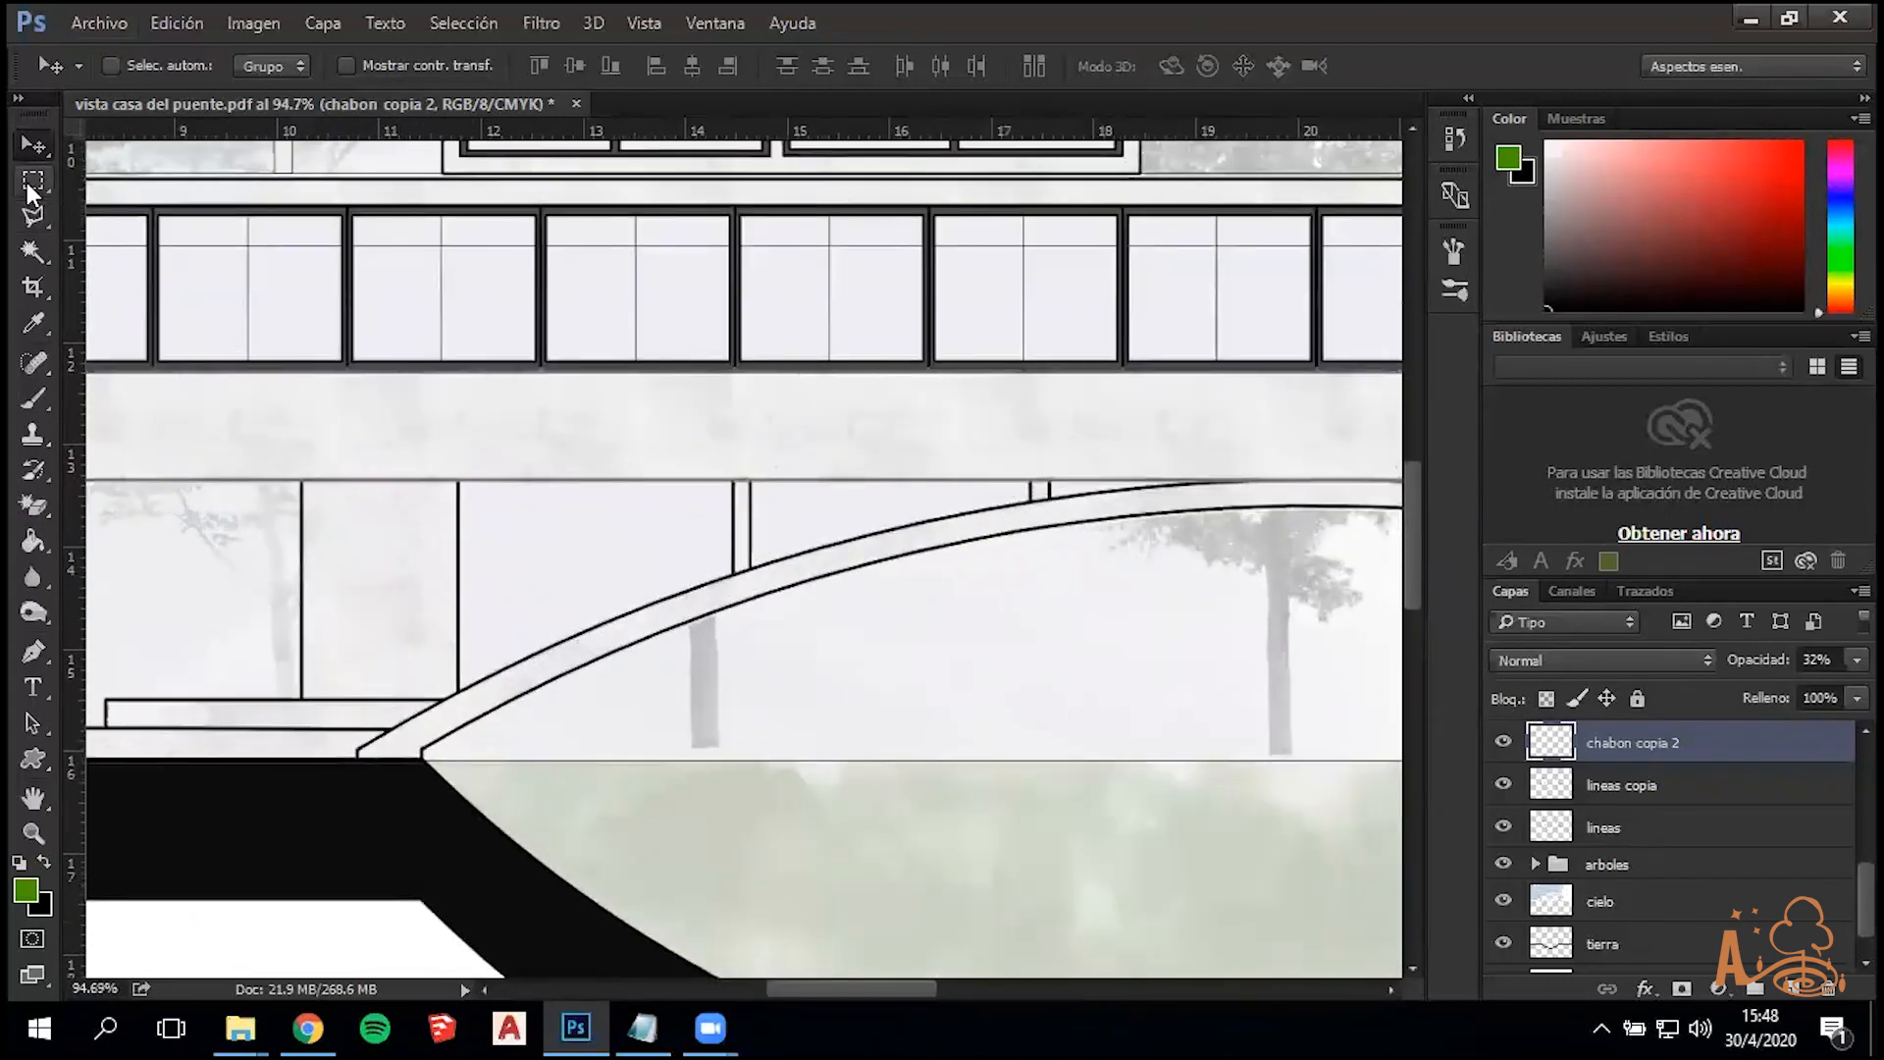
left_click(33, 216)
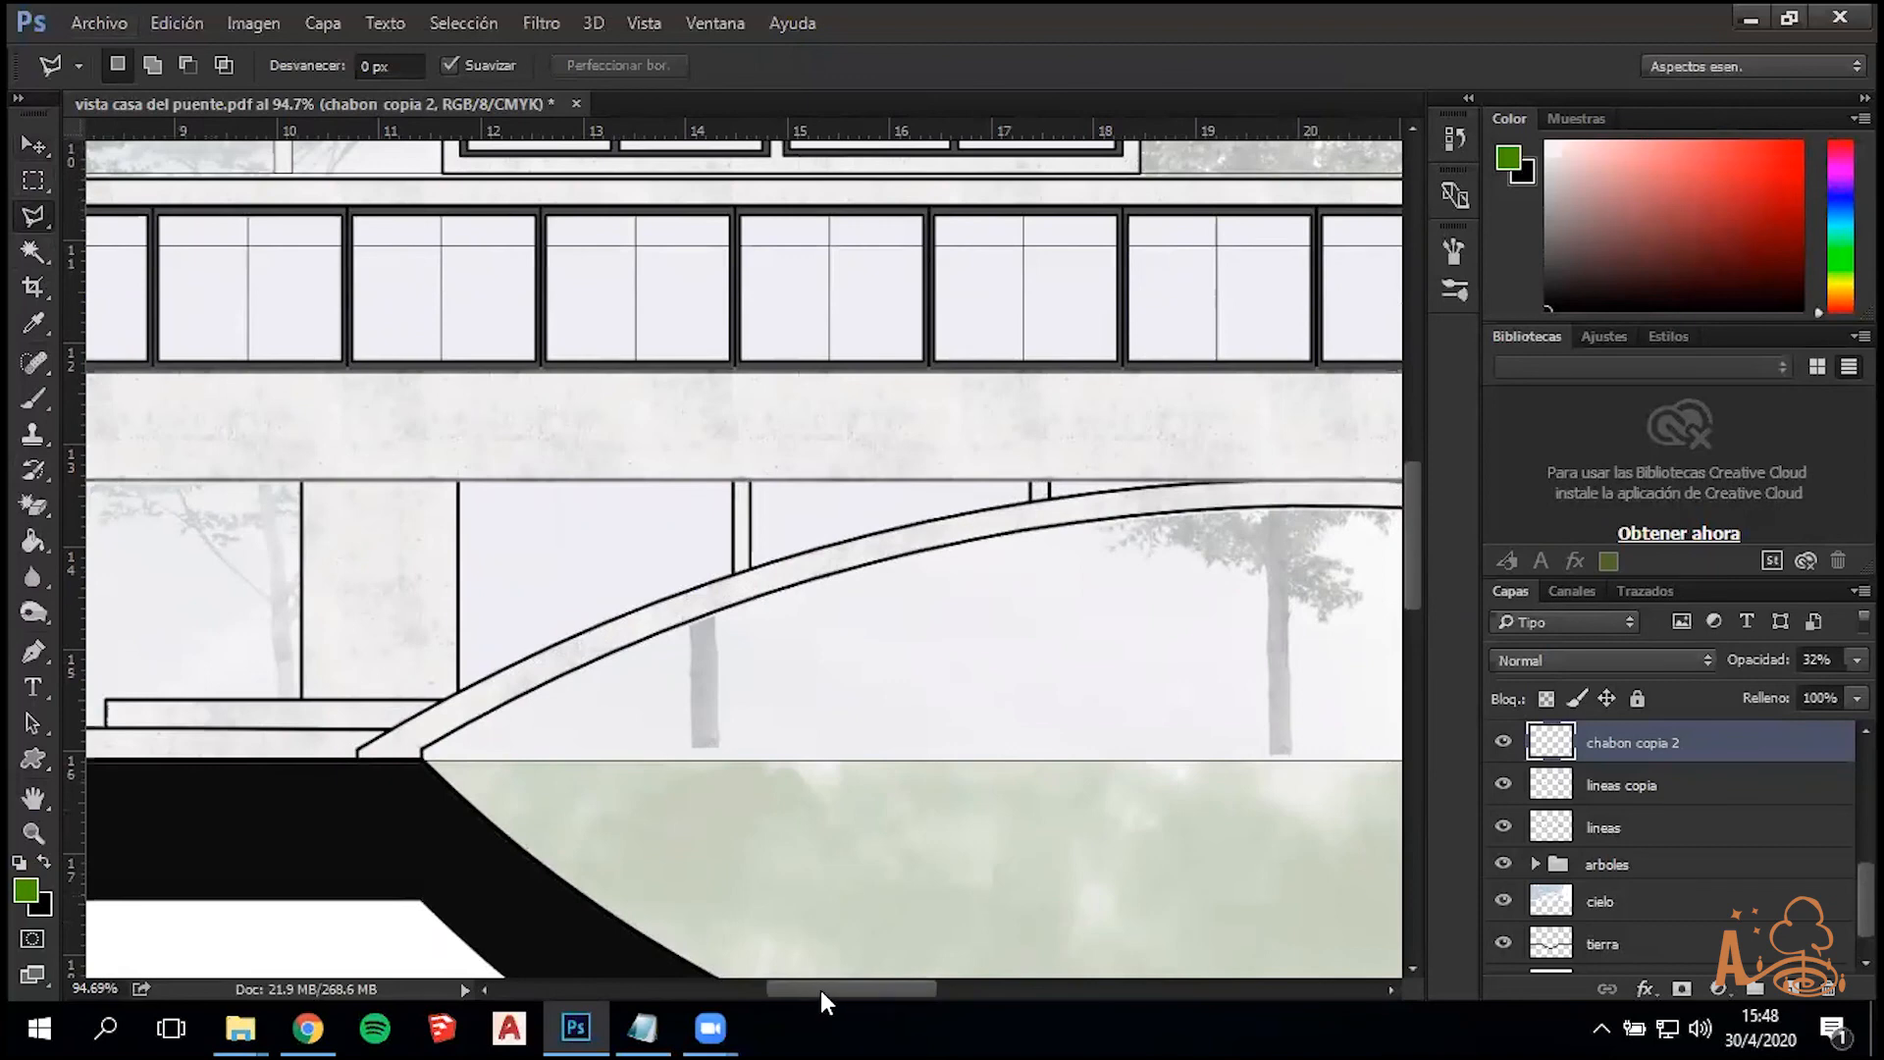
left_click_drag(820, 991, 755, 987)
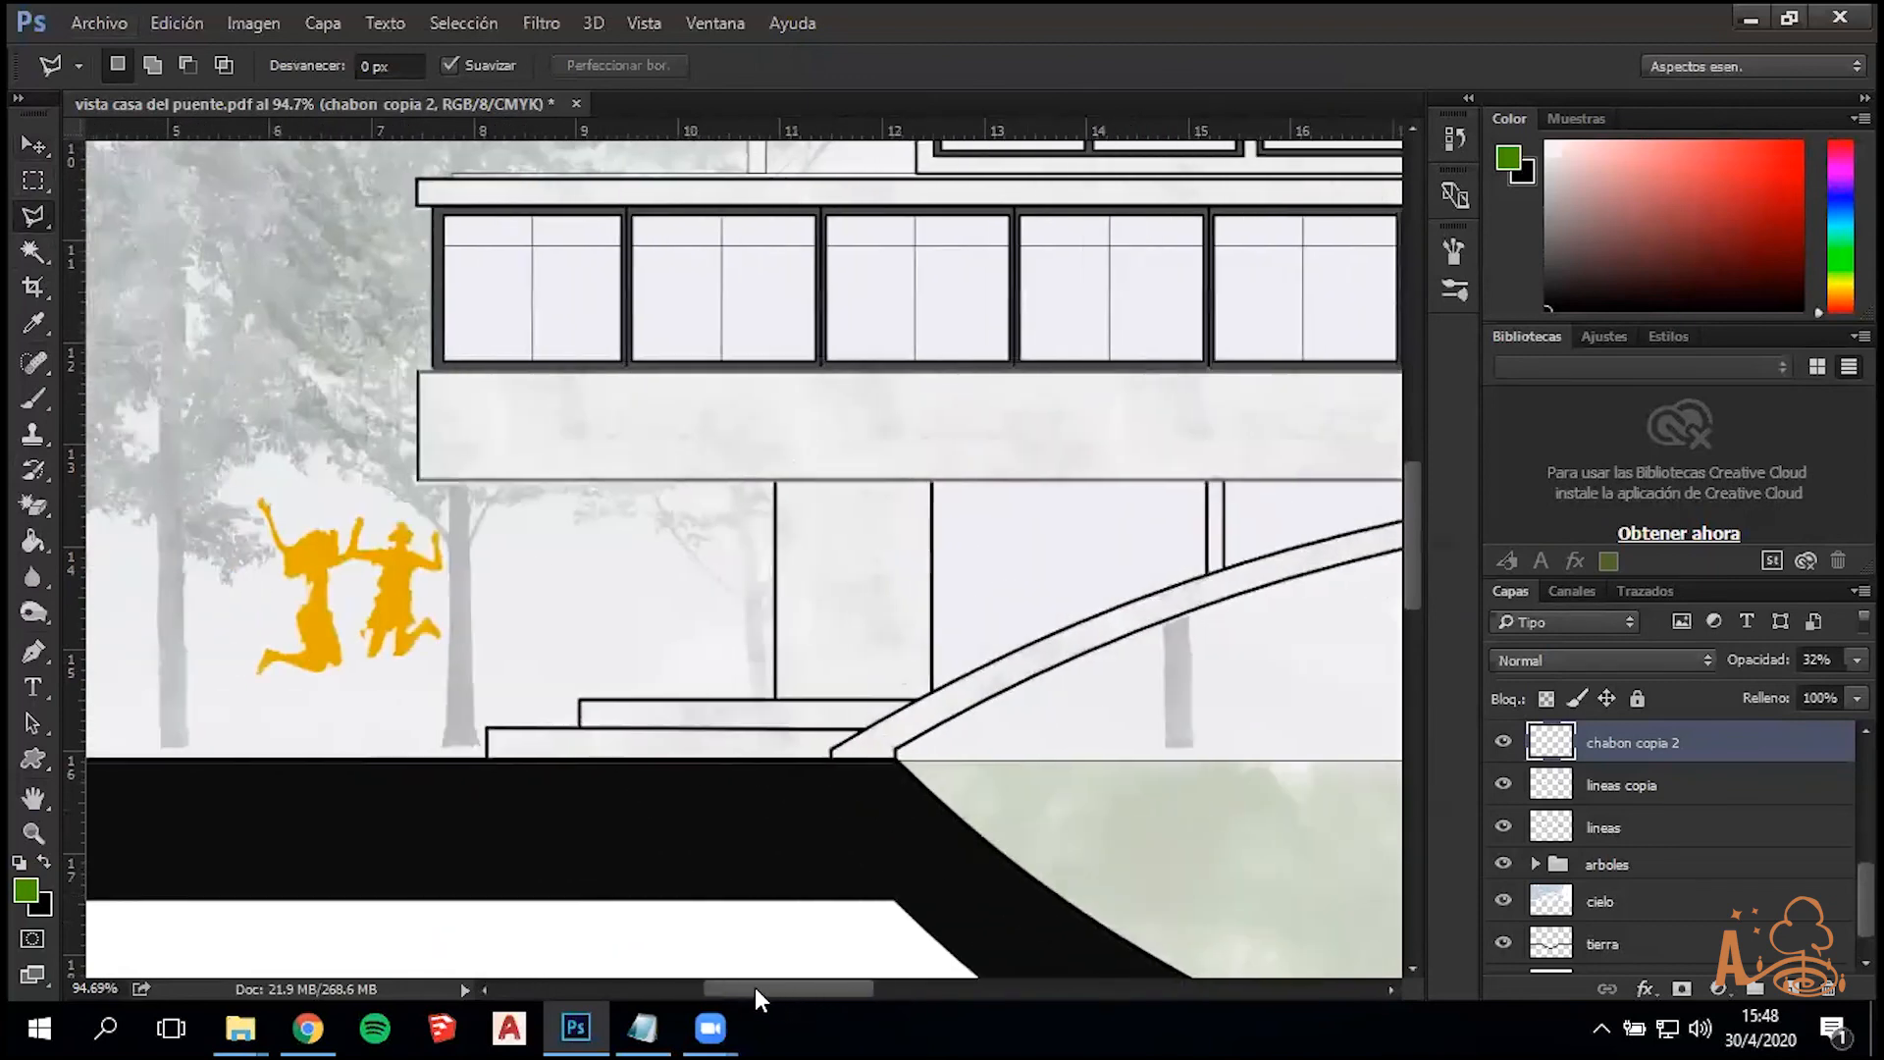
left_click(488, 727)
left_click(579, 728)
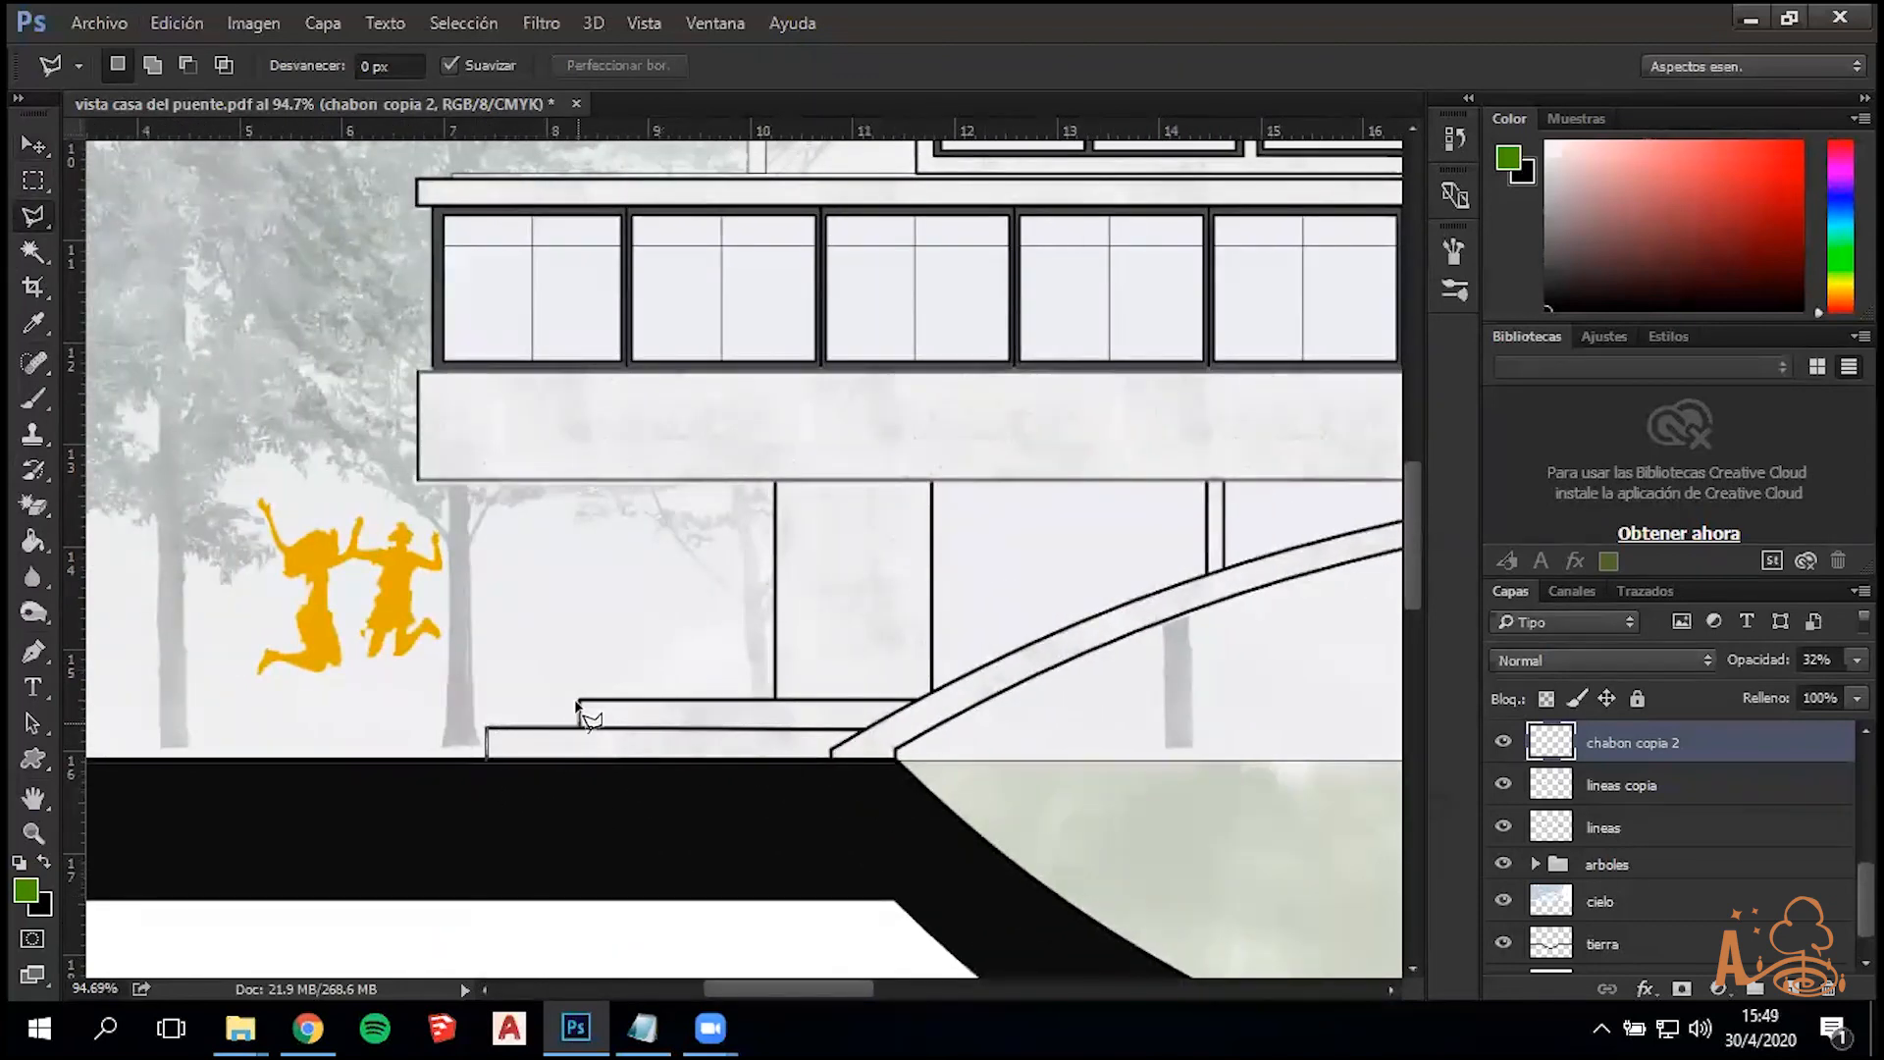
left_click(586, 699)
left_click(775, 699)
left_click(775, 481)
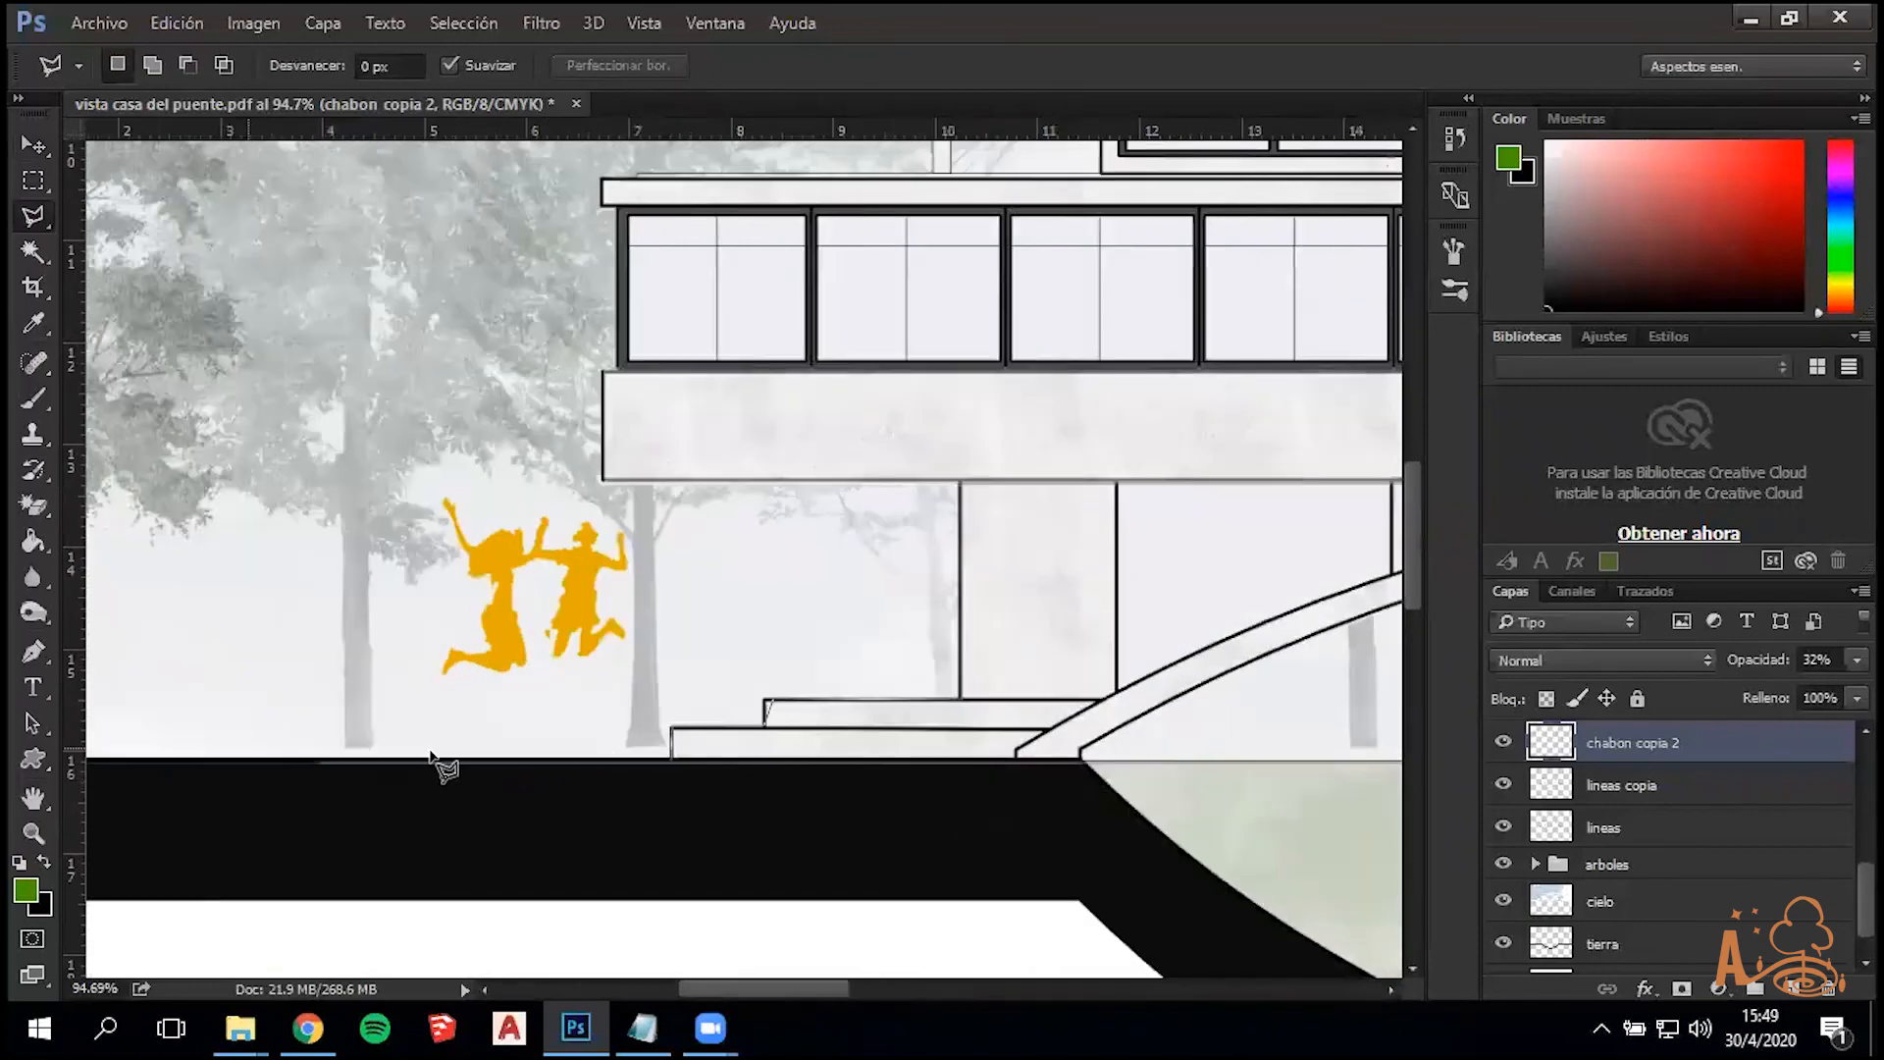
left_click(671, 759)
scroll(934, 659, "down", 1)
scroll(934, 660, "down", 4)
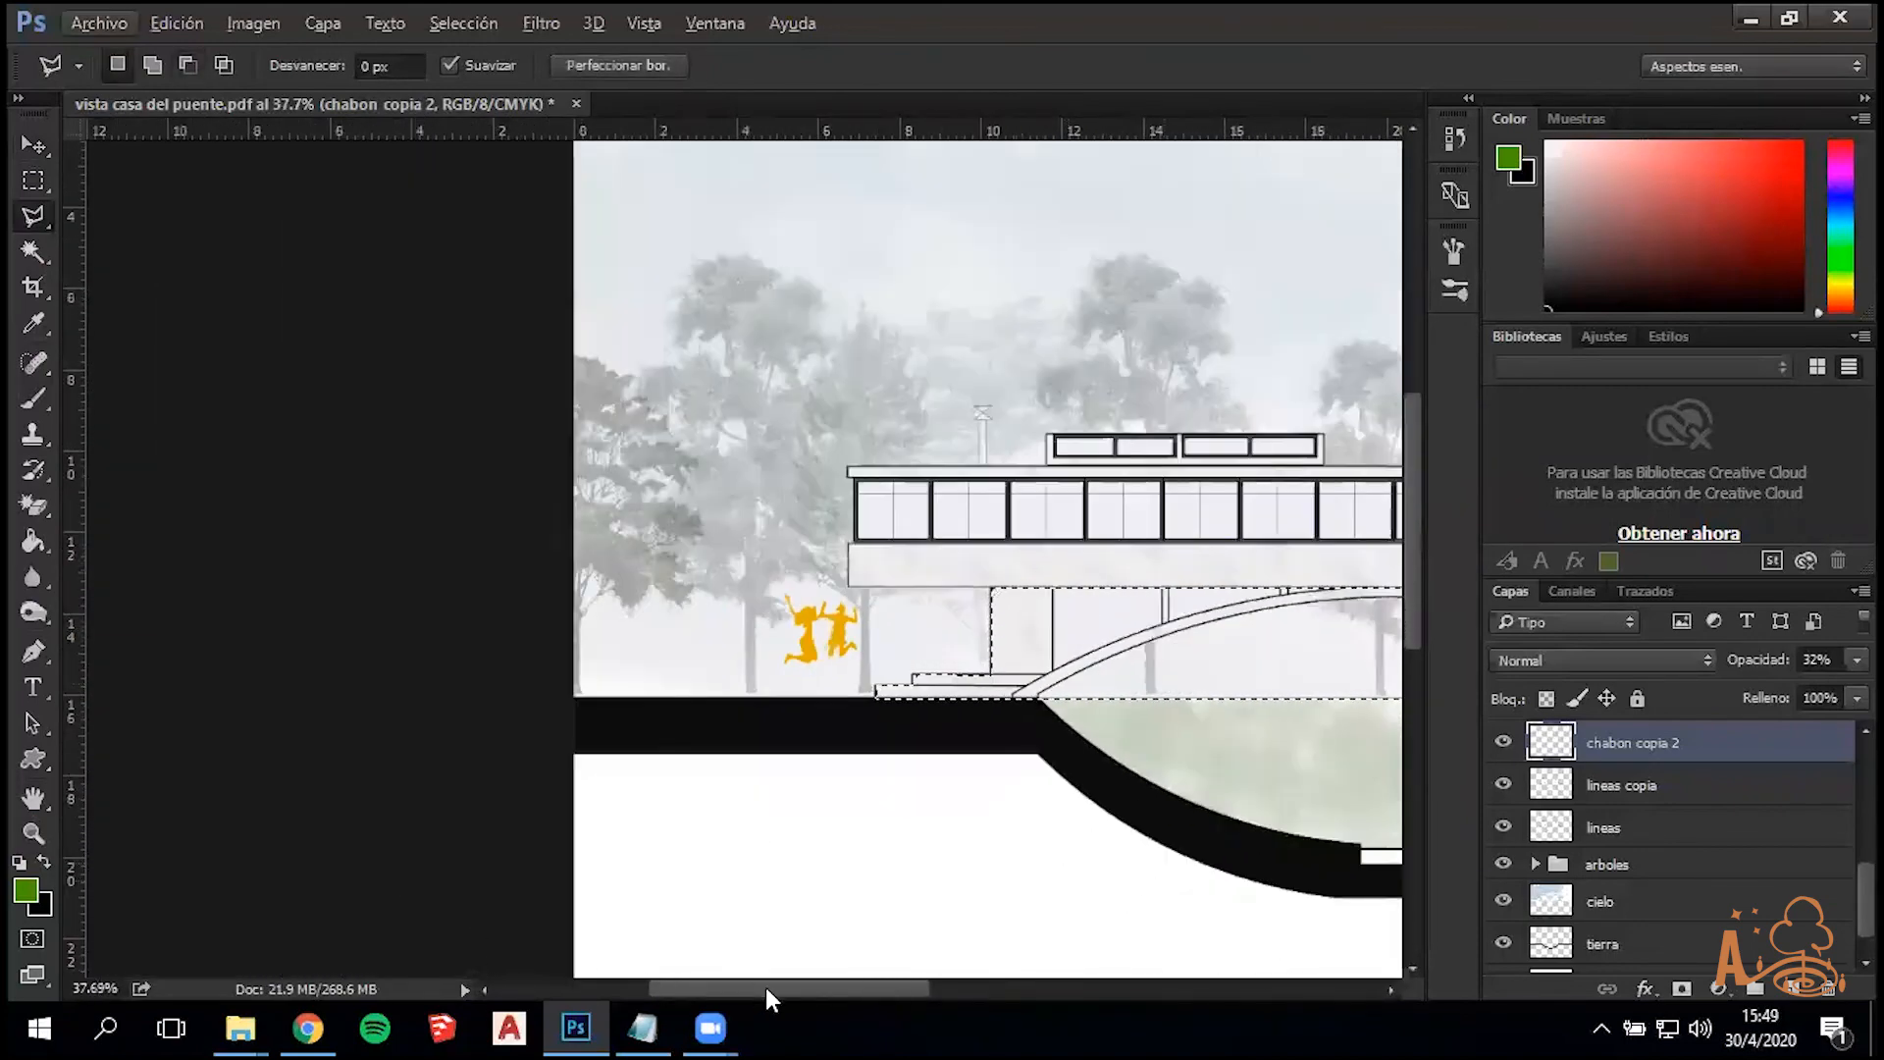
Subtract the open area under the arch from the selection with the Magic Wand on the lineas copia layer
left_click_drag(765, 988, 863, 988)
left_click(1650, 791)
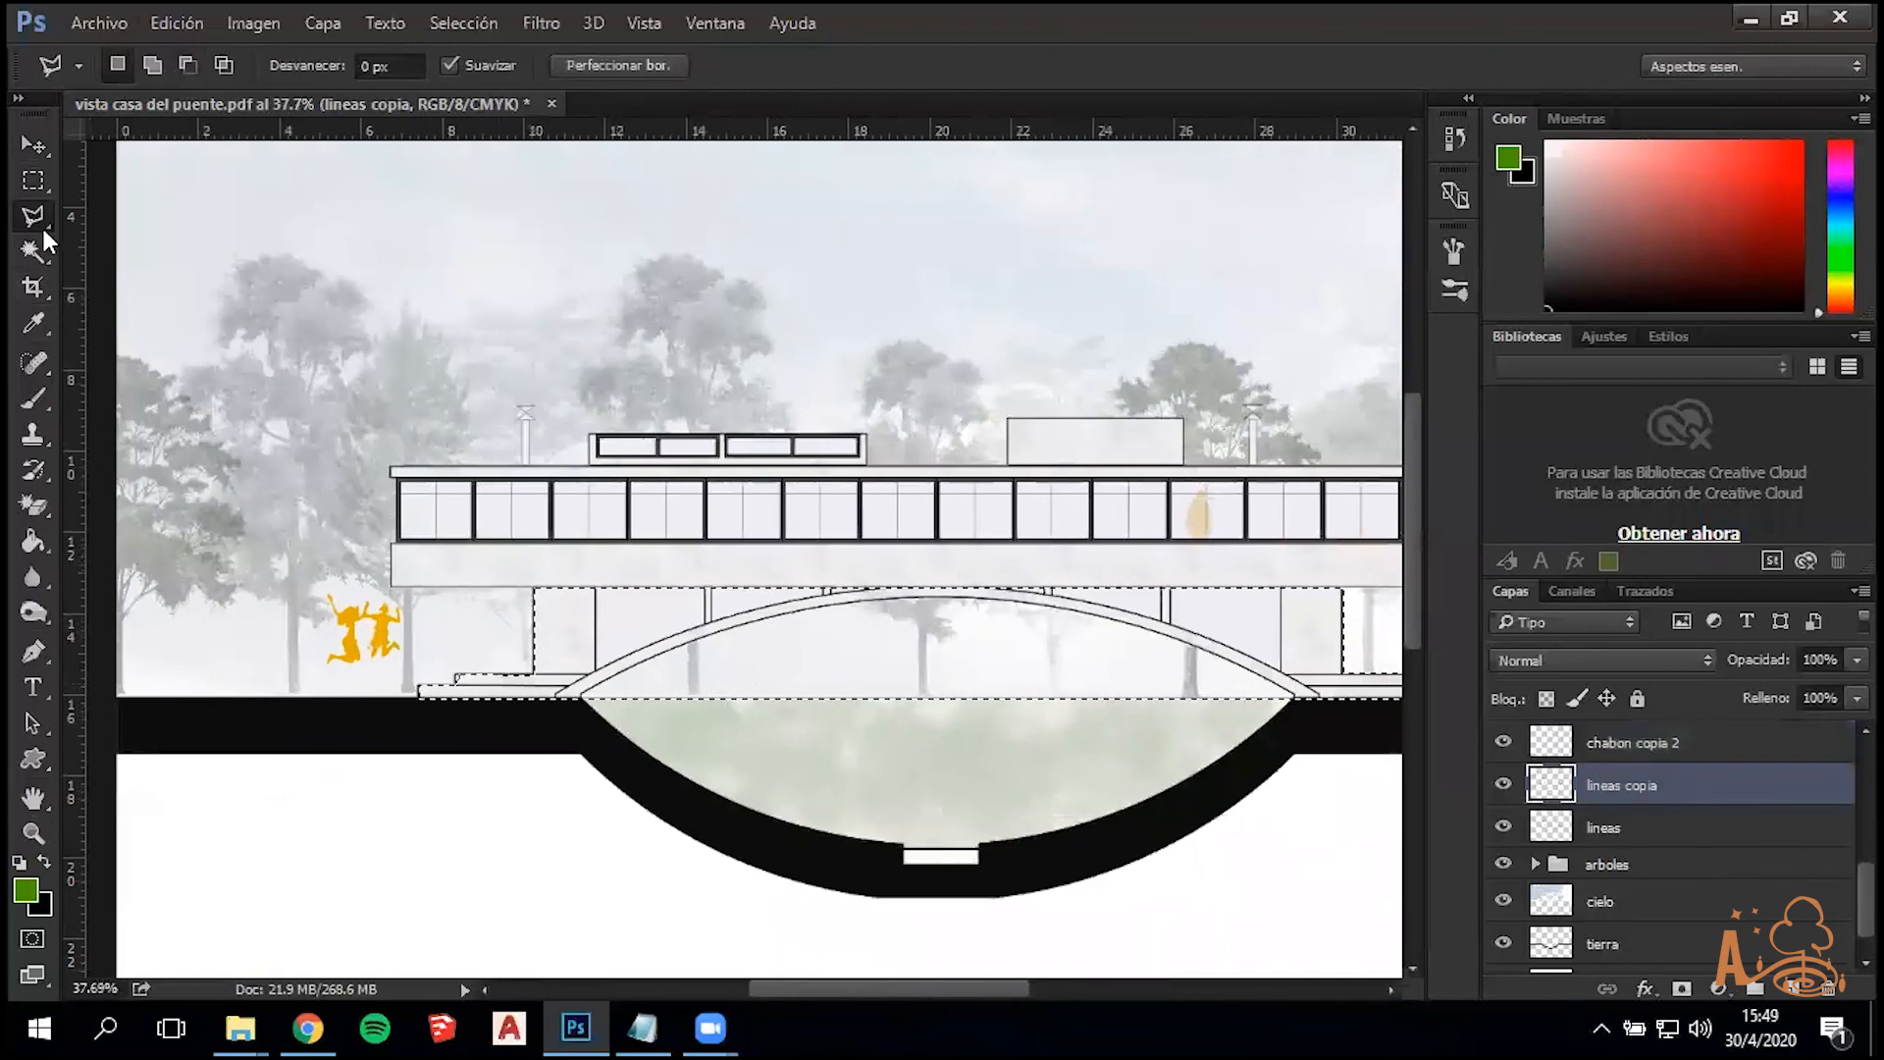
left_click(45, 257)
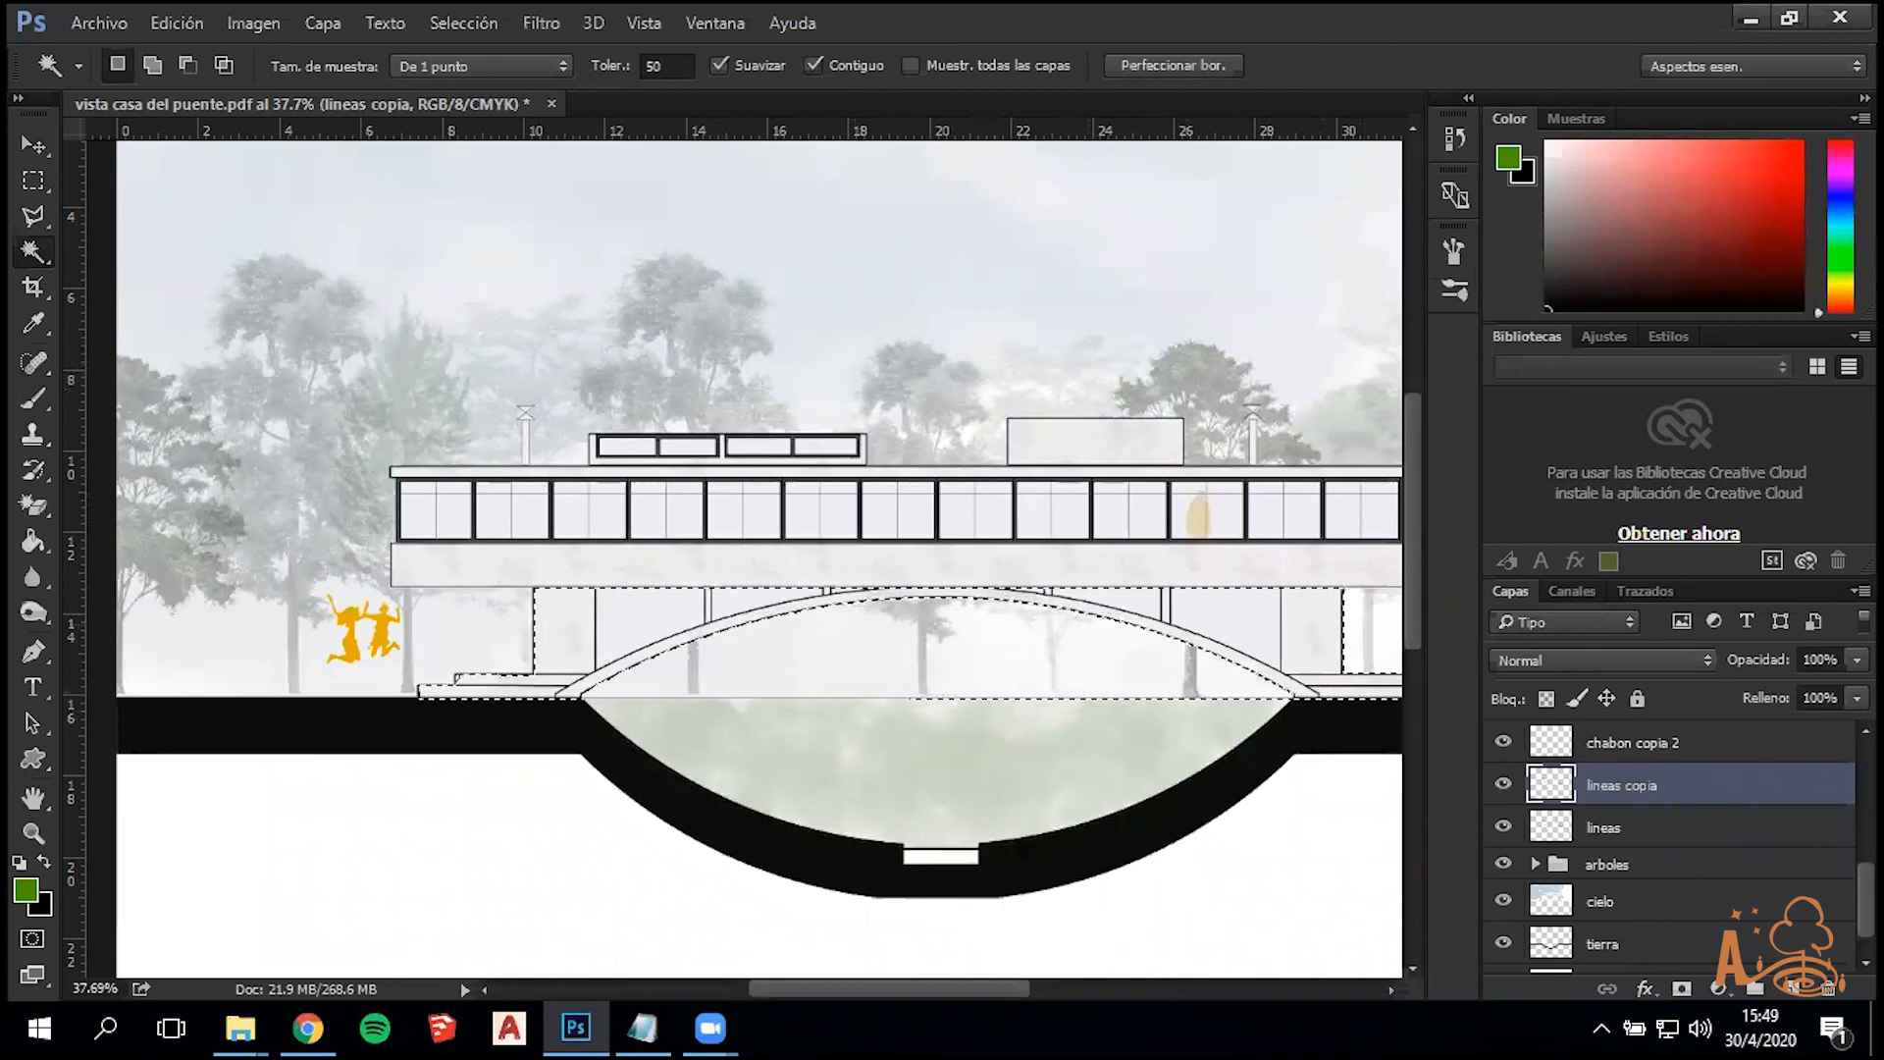
Create a new layer above lineas copia and name it sombra propia
left_click(1793, 988)
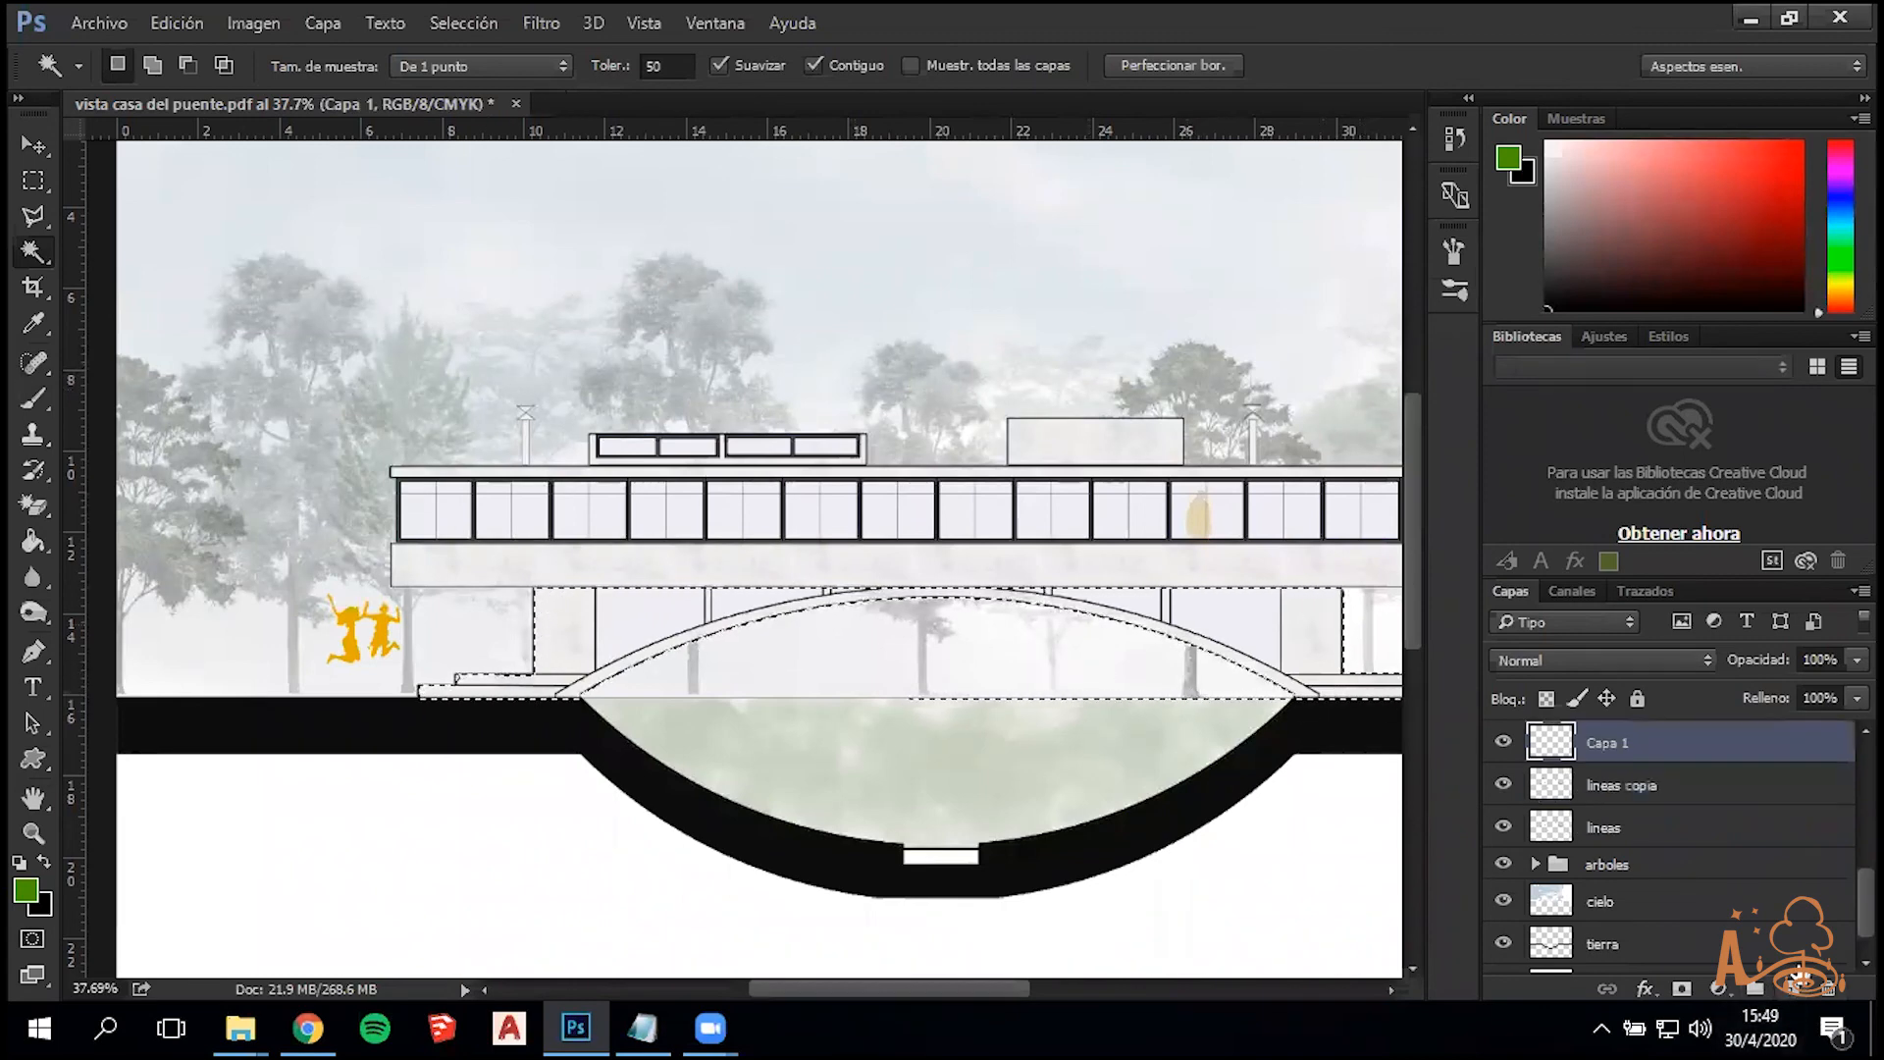
double_click(1638, 748)
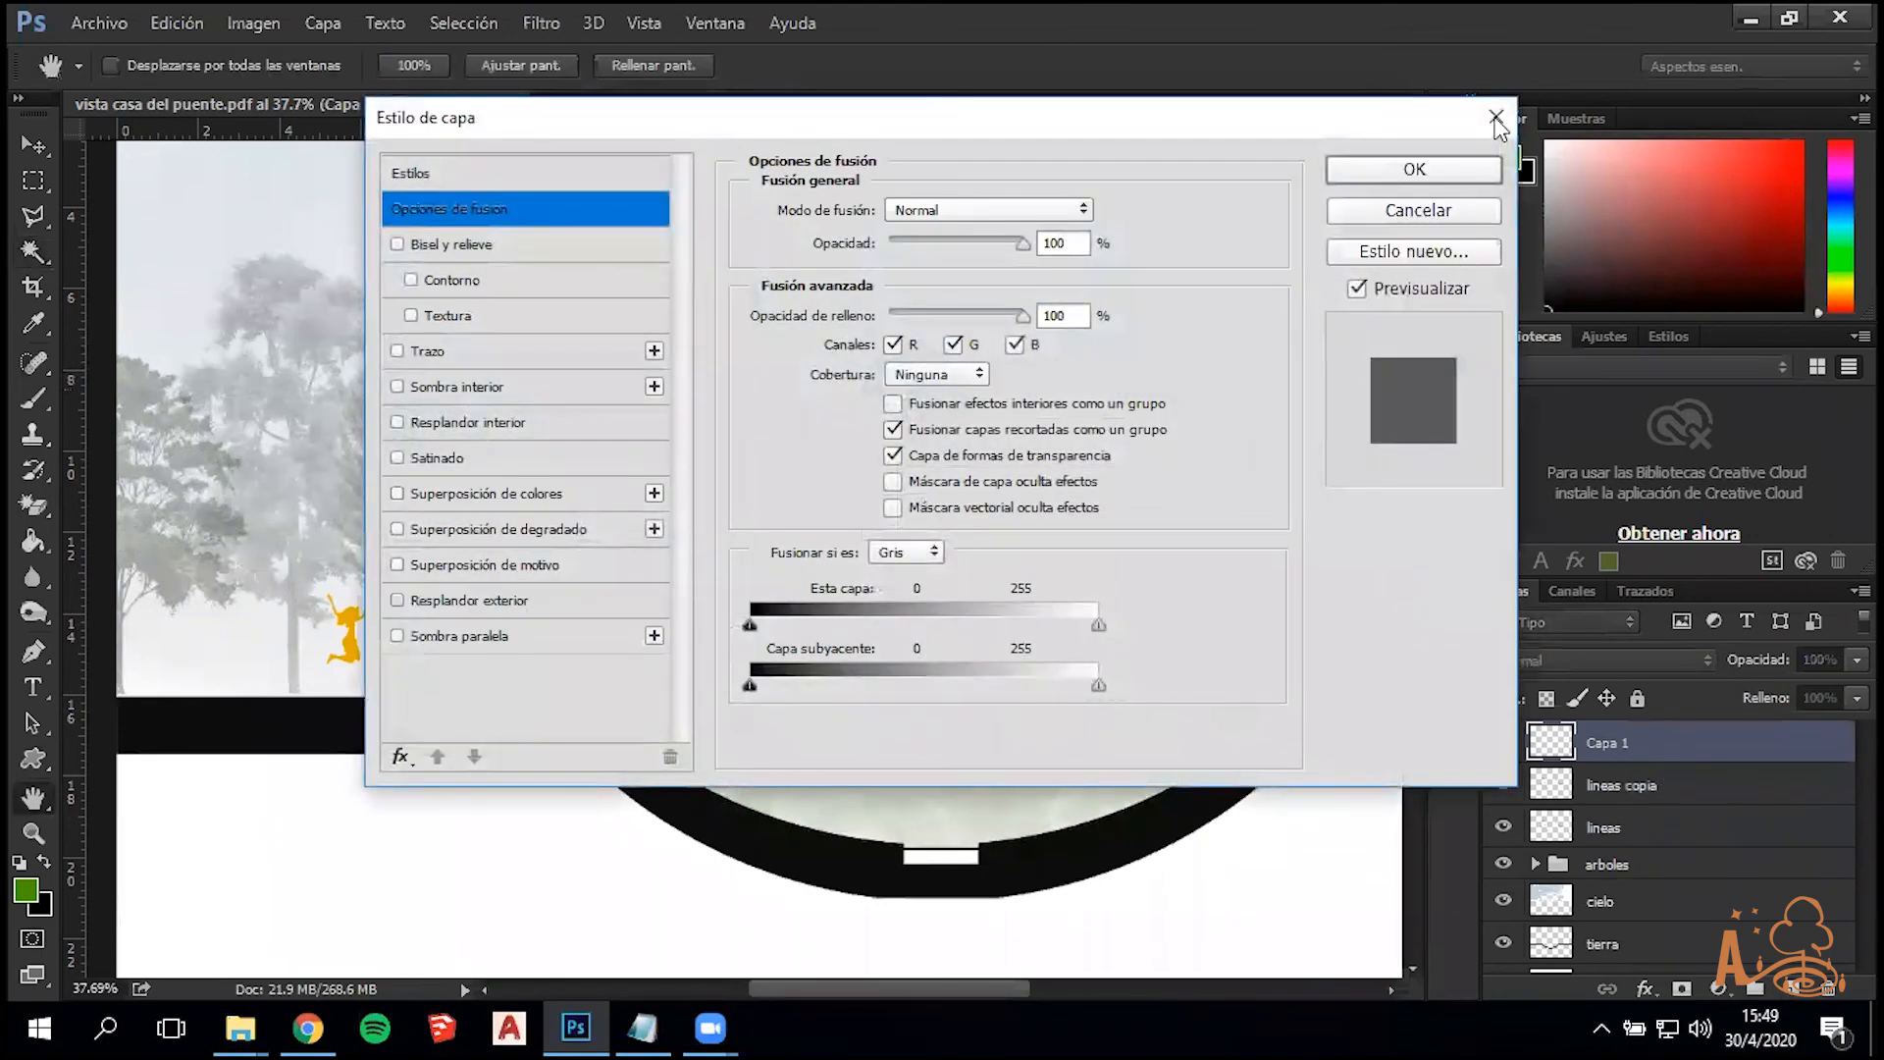
left_click(1496, 117)
double_click(1607, 743)
type("sombra ar")
type("i")
key("BackSpace")
key("BackSpace")
key("BackSpace")
type("propia")
key("Return")
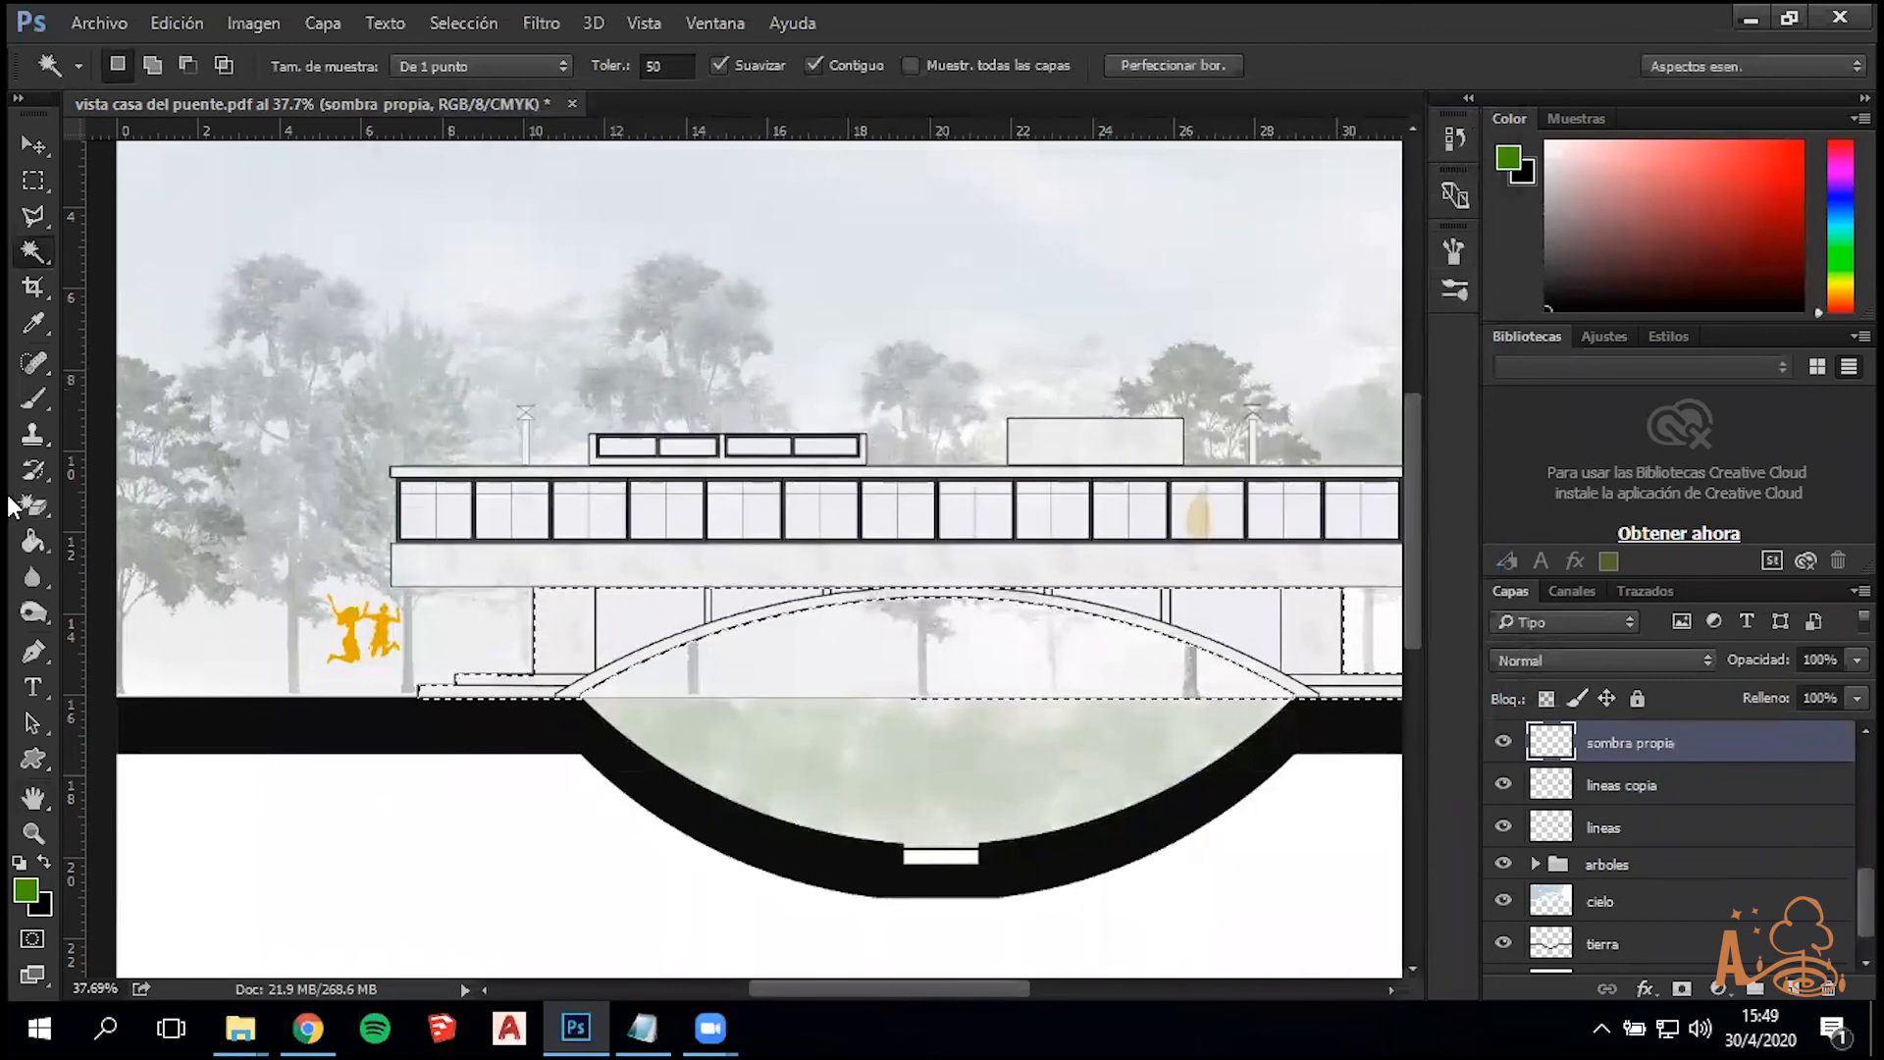
Reset the colours to default and fill the selected piers, steps and arch with black on the sombra propia layer
left_click(33, 543)
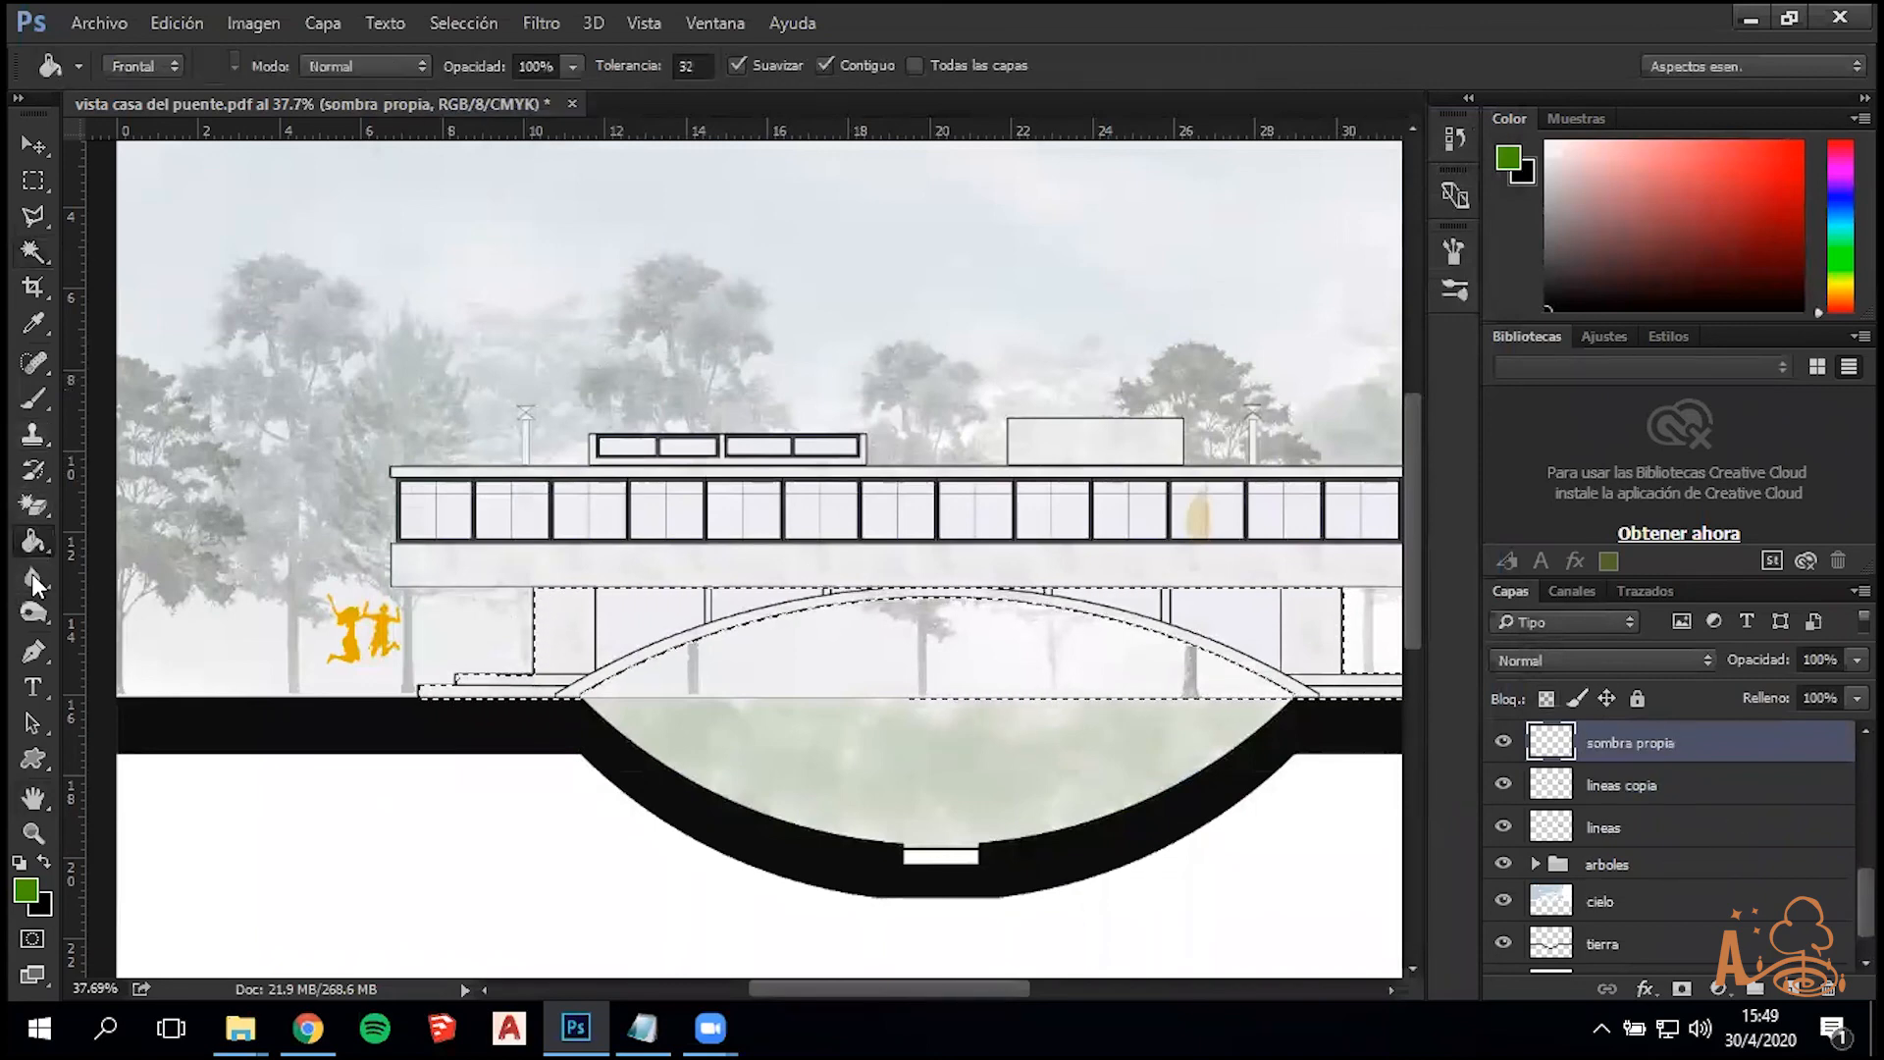
left_click(19, 862)
left_click(1216, 627)
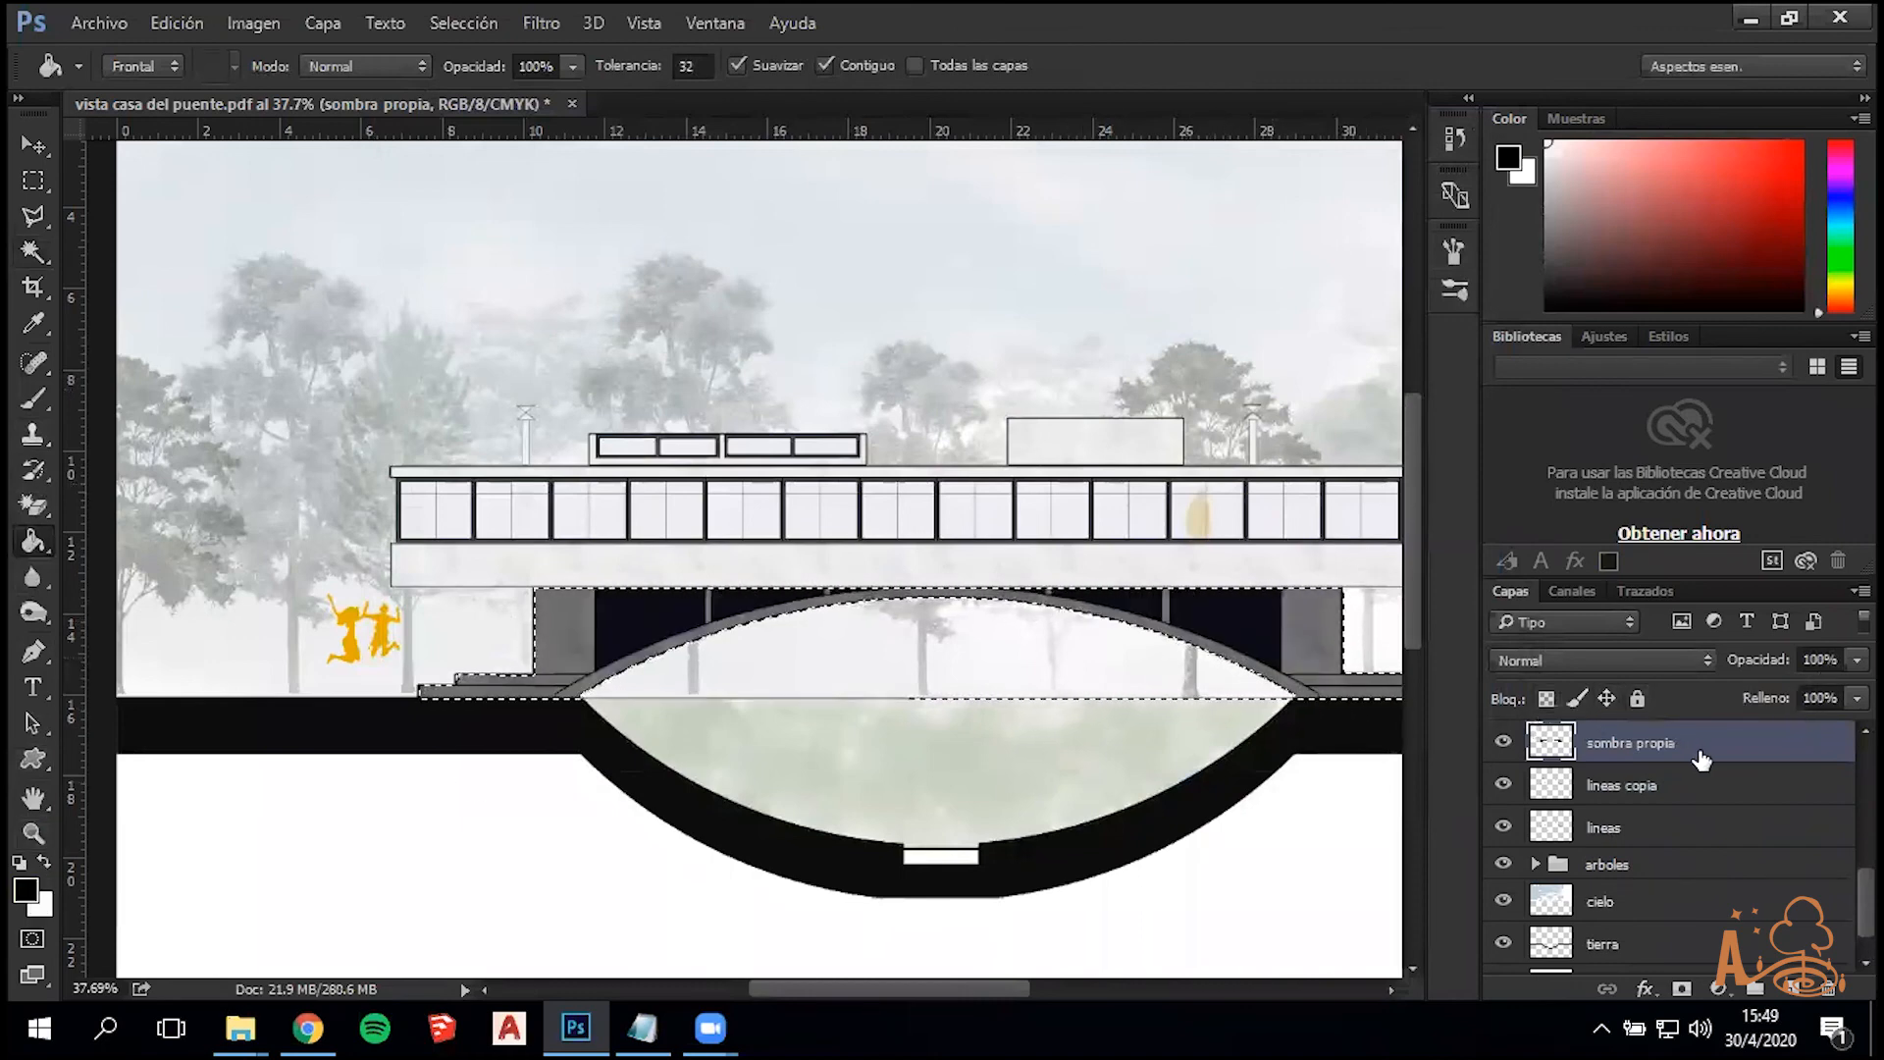
Move the sombra propia layer to the top of the layer stack, above carpinterias
scroll(1703, 775, "up", 3)
left_click_drag(1701, 883, 1692, 731)
scroll(1694, 777, "up", 2)
left_click_drag(1680, 845, 1680, 741)
Clear the selection and lower the sombra propia layer's opacity to 7%
left_click(1856, 659)
left_click_drag(1741, 685, 1749, 695)
left_click(1738, 685)
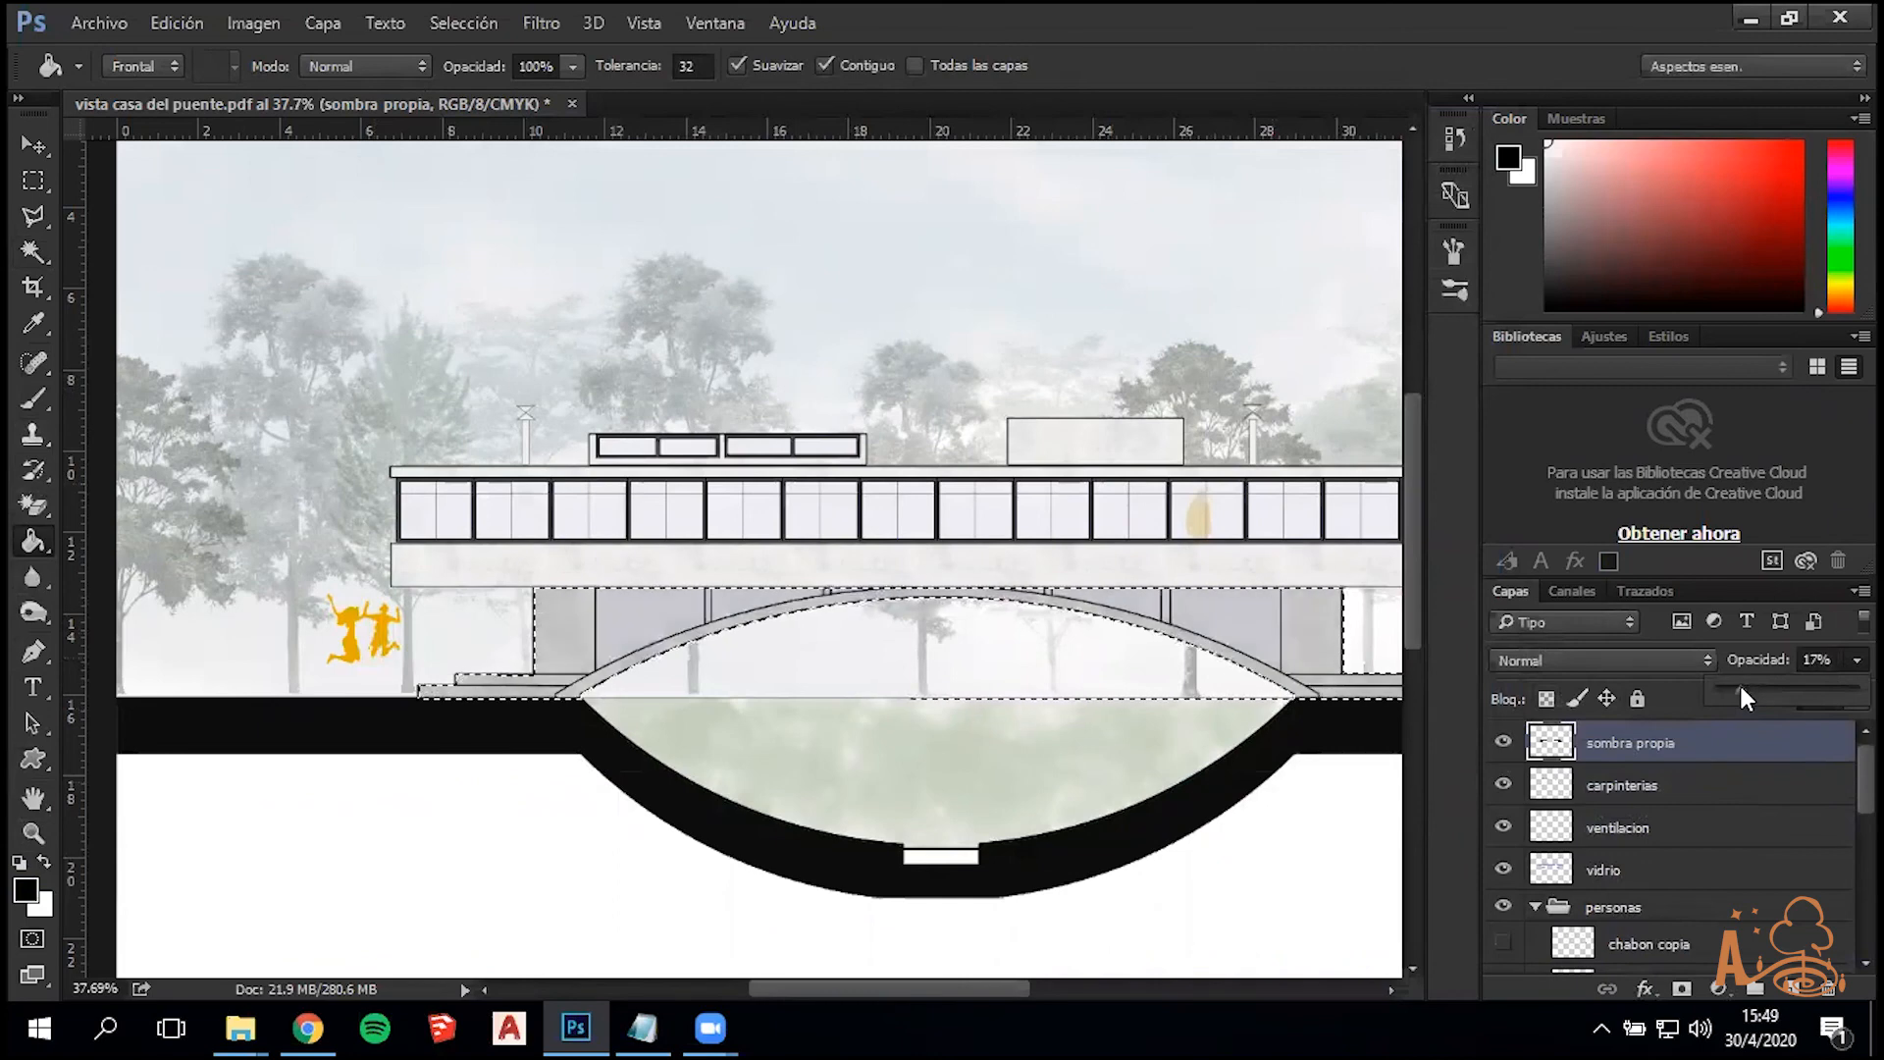
scroll(1162, 570, "down", 3)
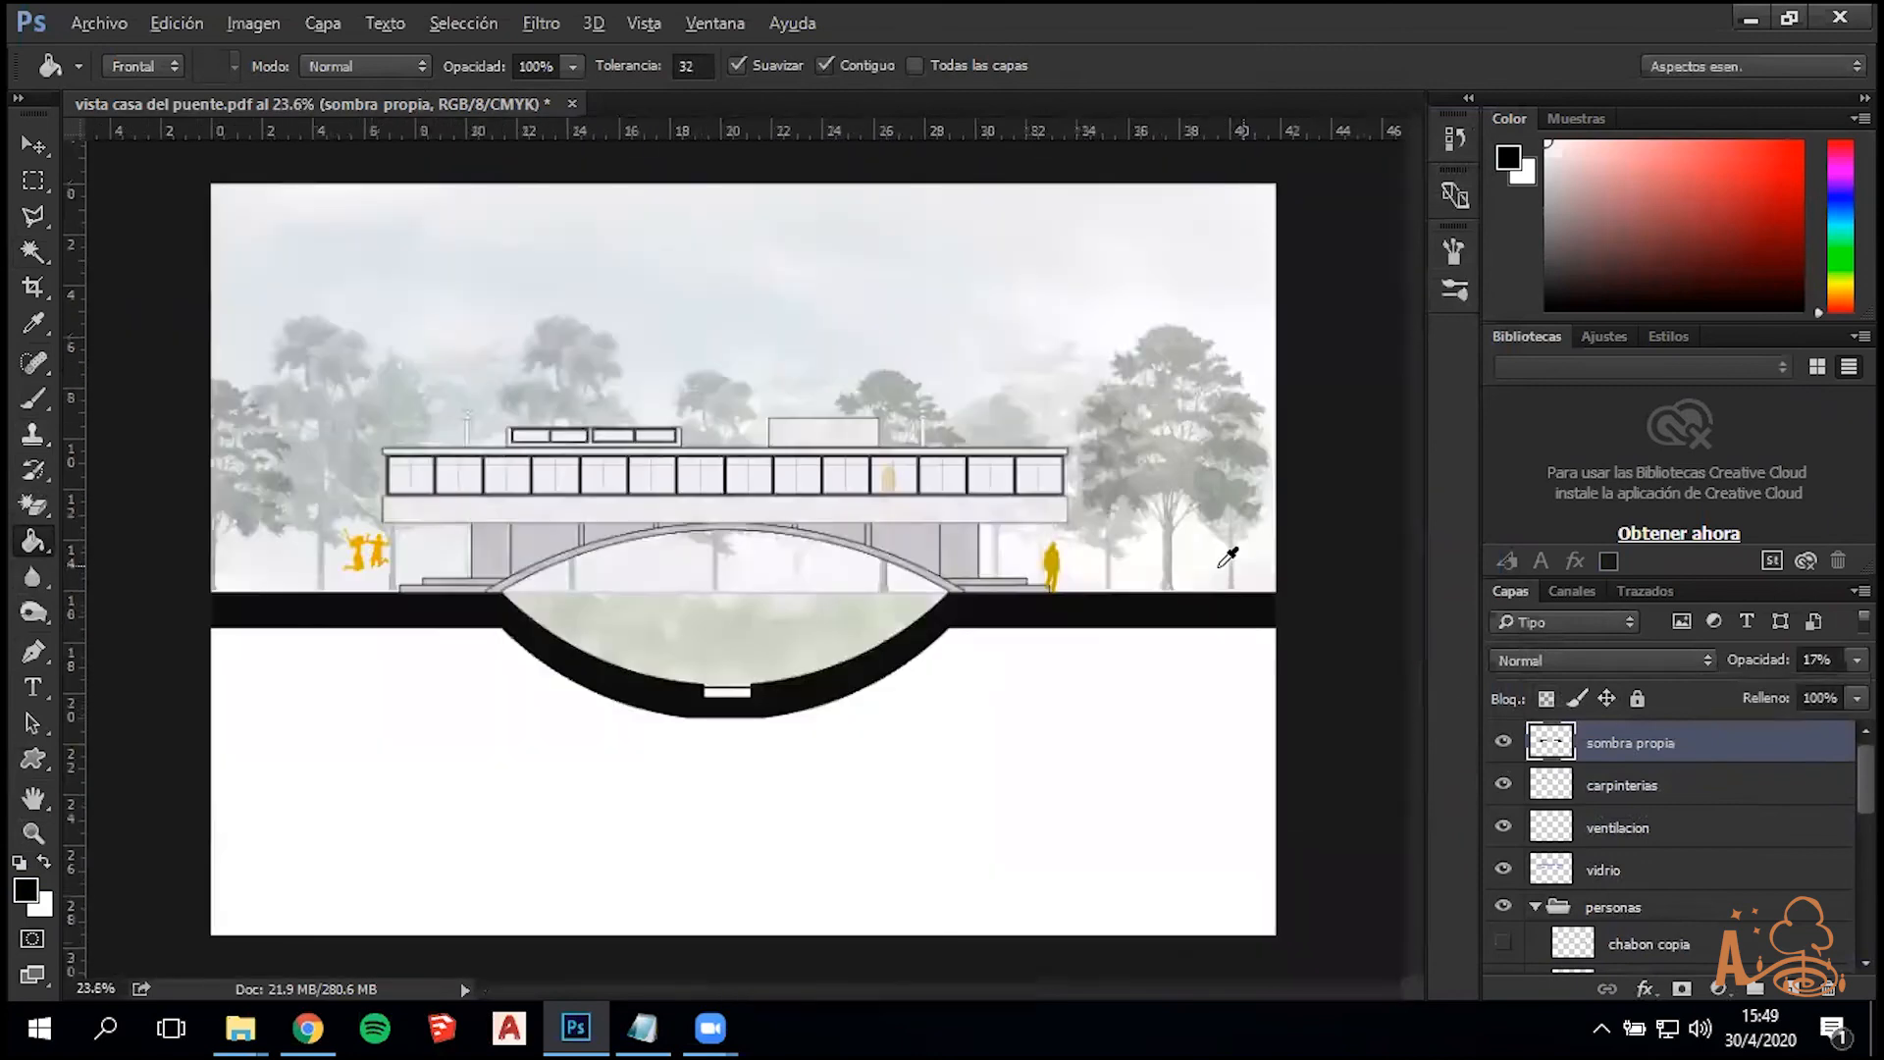
left_click(1856, 659)
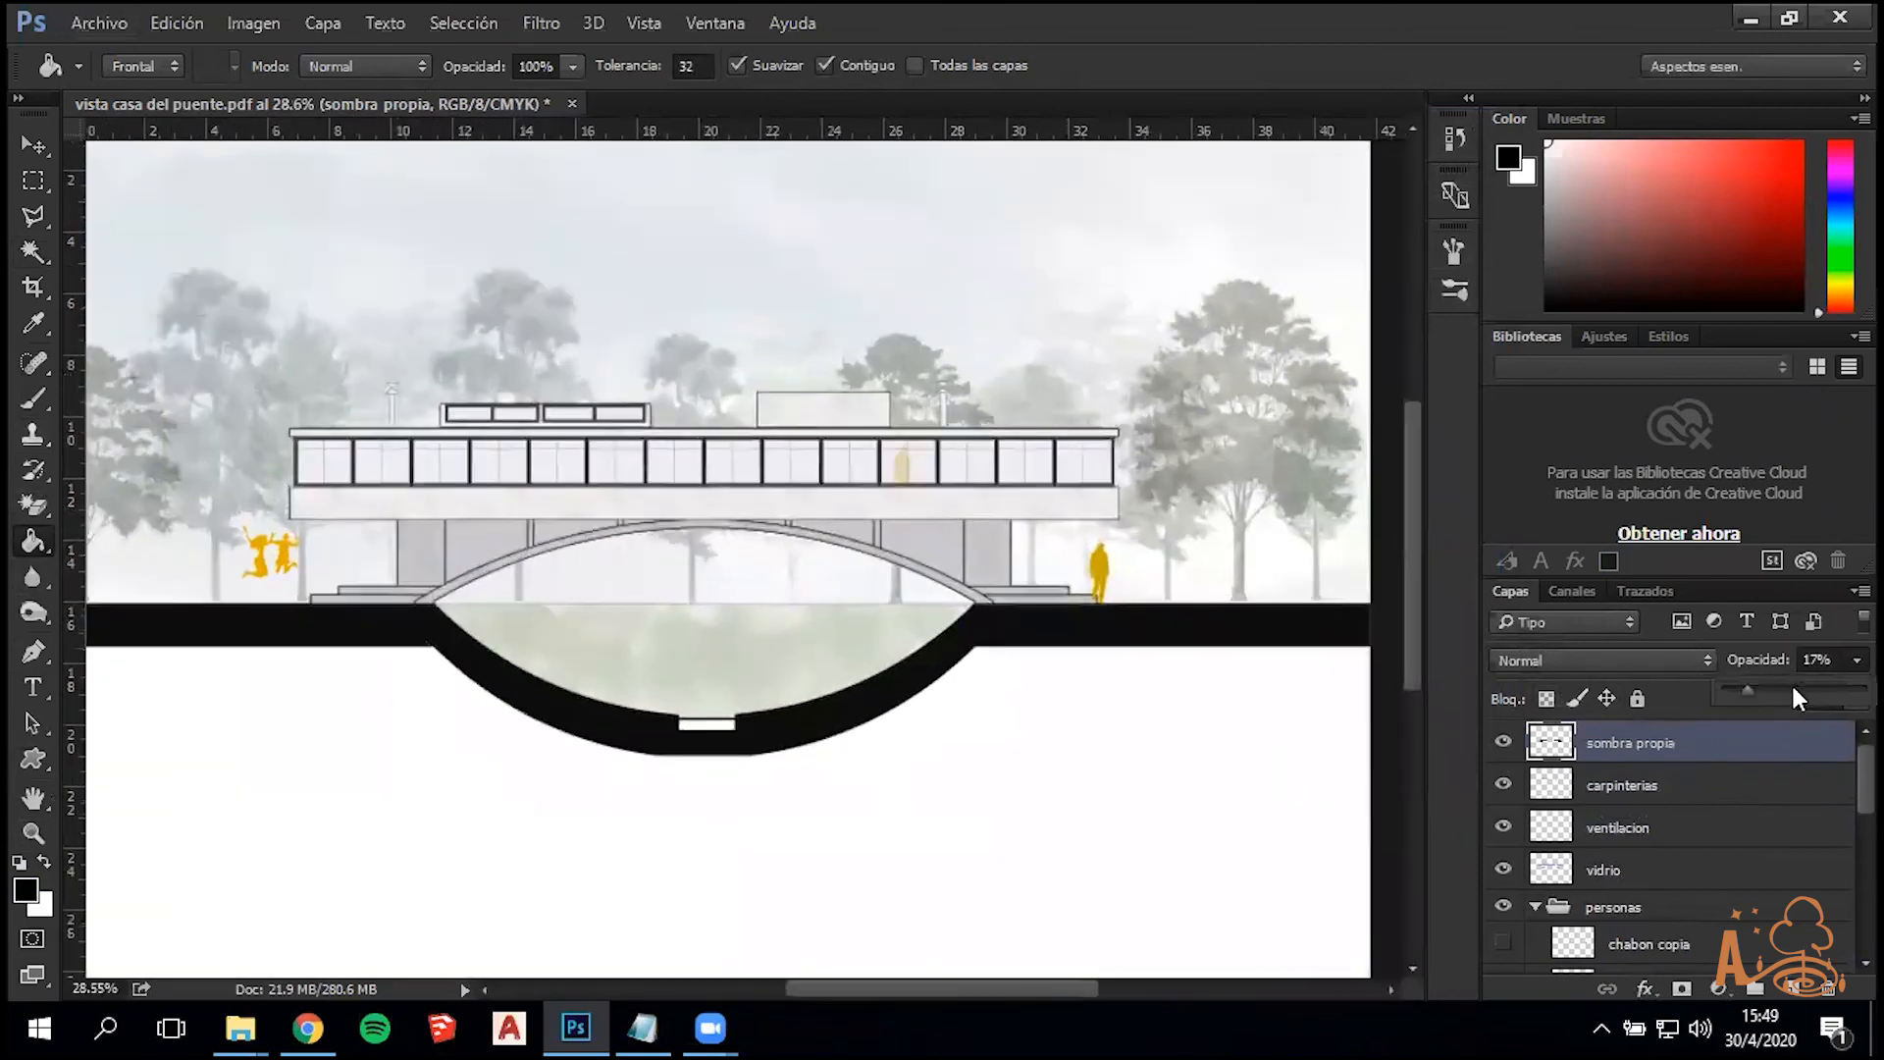
left_click_drag(1736, 682, 1728, 686)
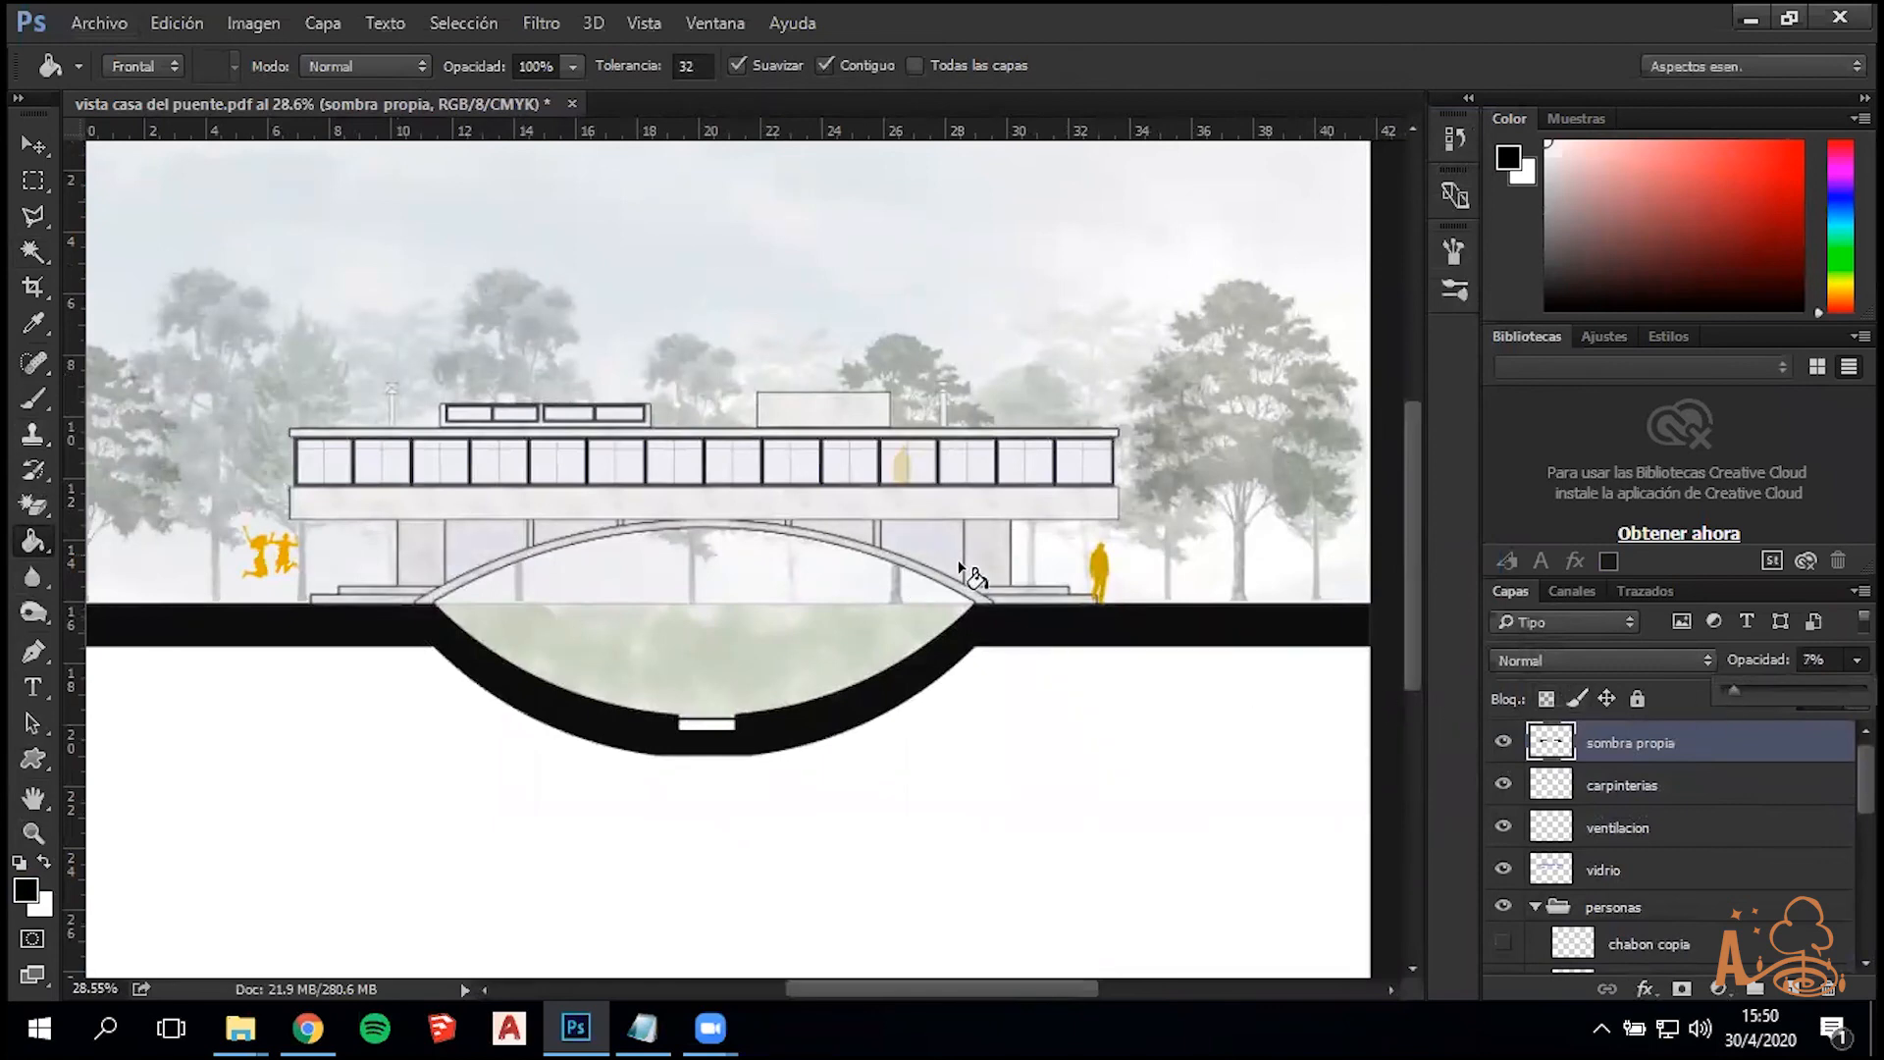
Select a shadow strip beneath the roof slab across the whole window band with the Polygonal Lasso, giving its left end a diagonal edge
scroll(675, 421, "up", 2)
scroll(152, 375, "up", 5)
key("l")
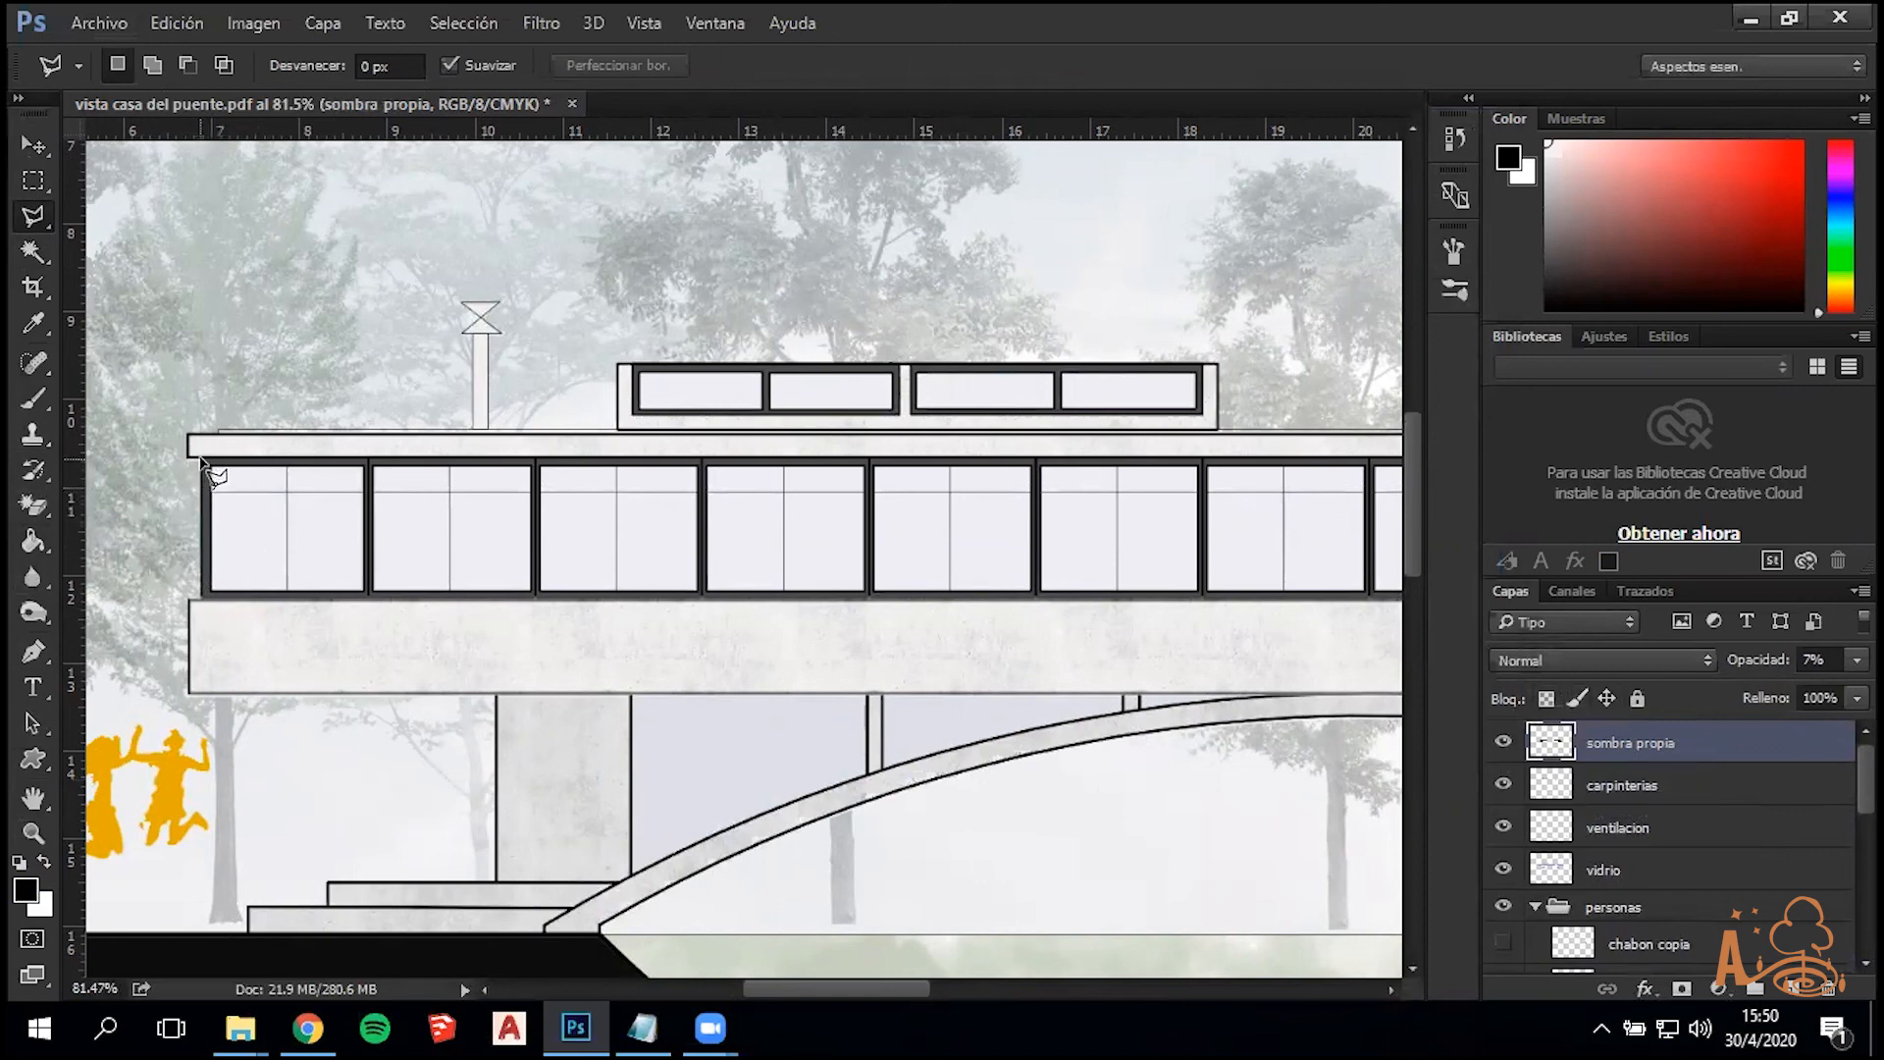
left_click(189, 458)
left_click(233, 502)
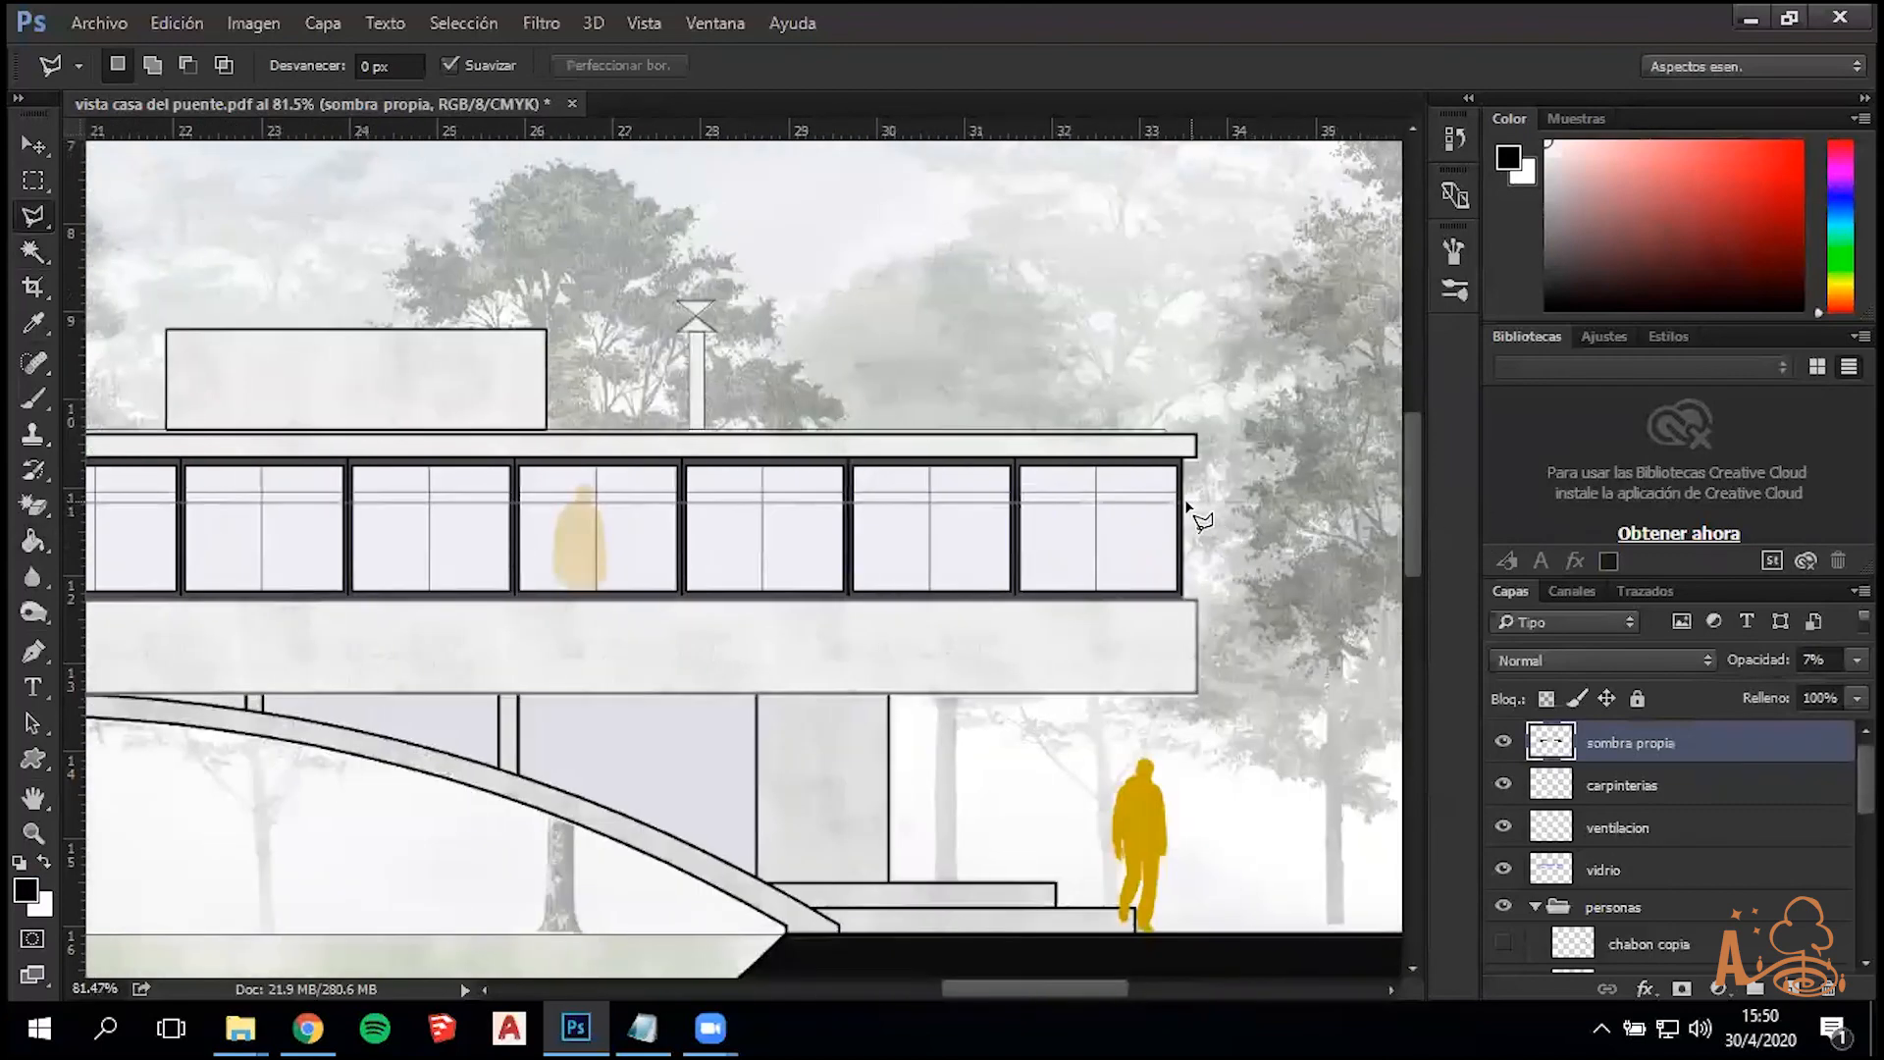
left_click(1180, 505)
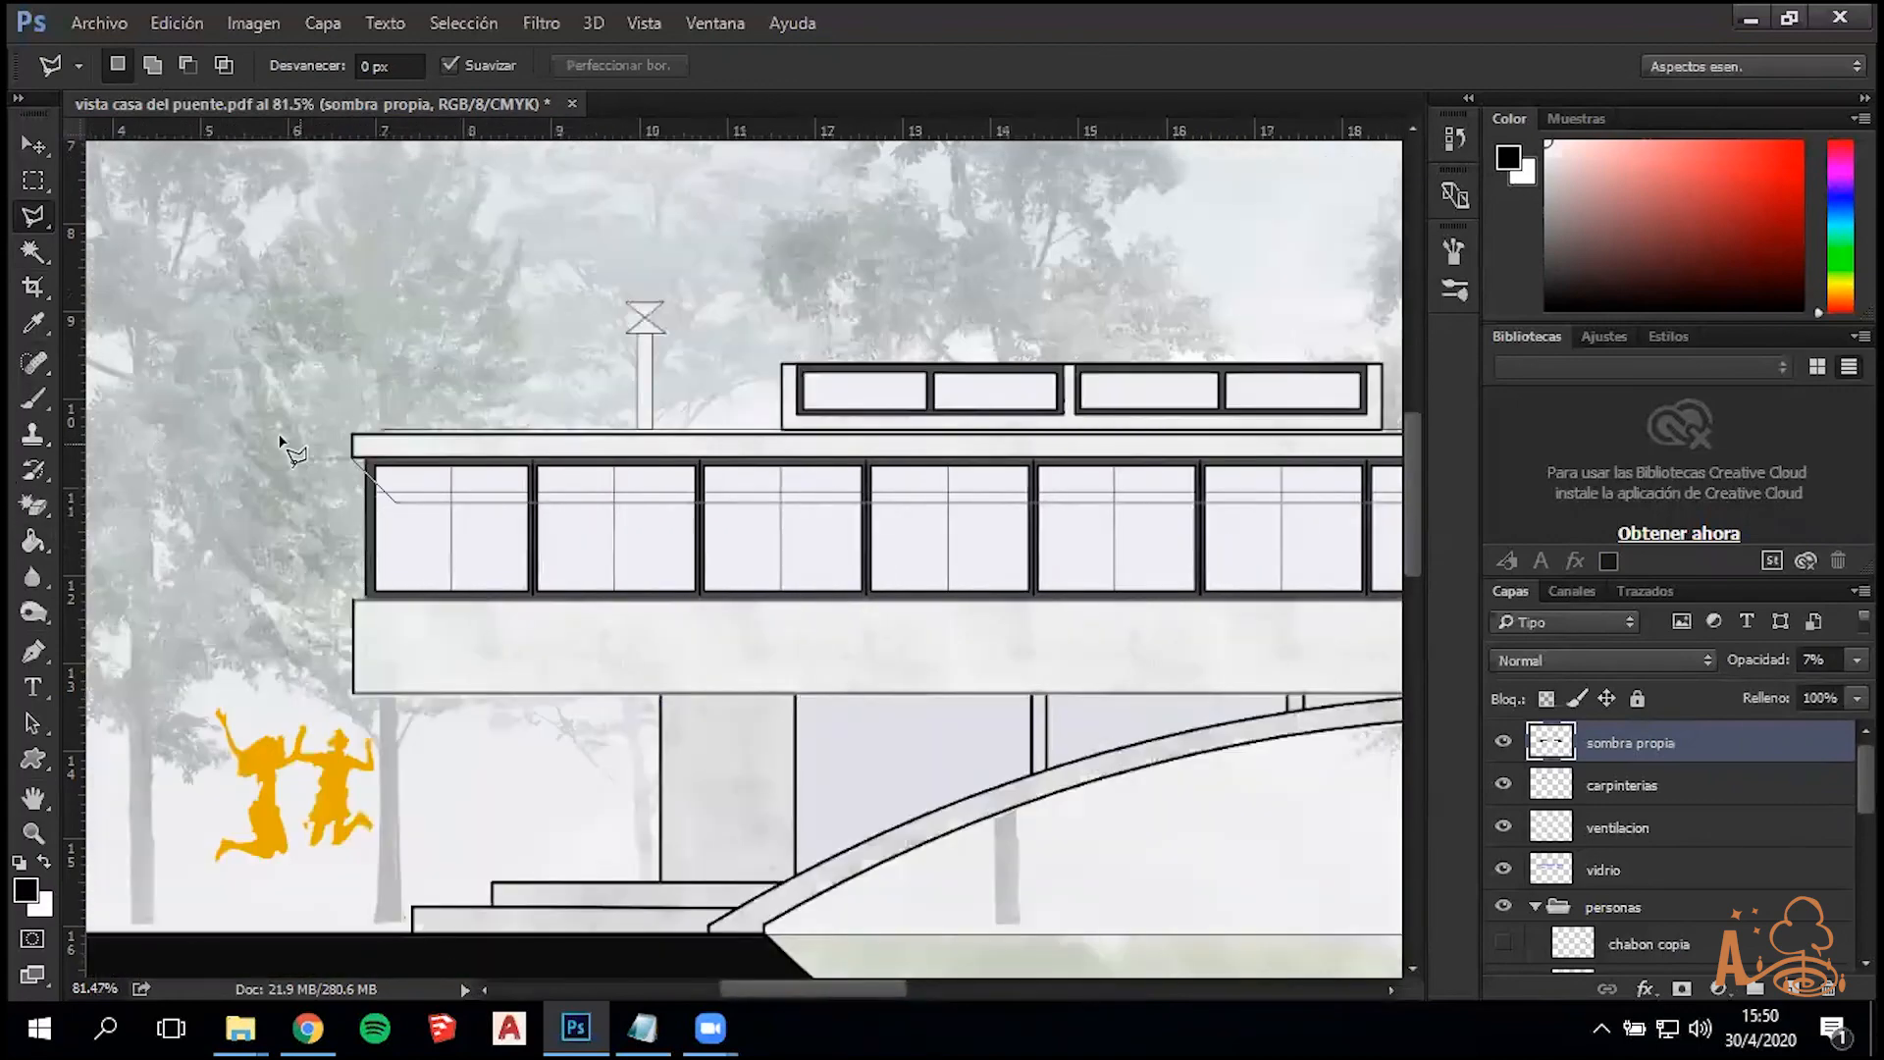
left_click(361, 458)
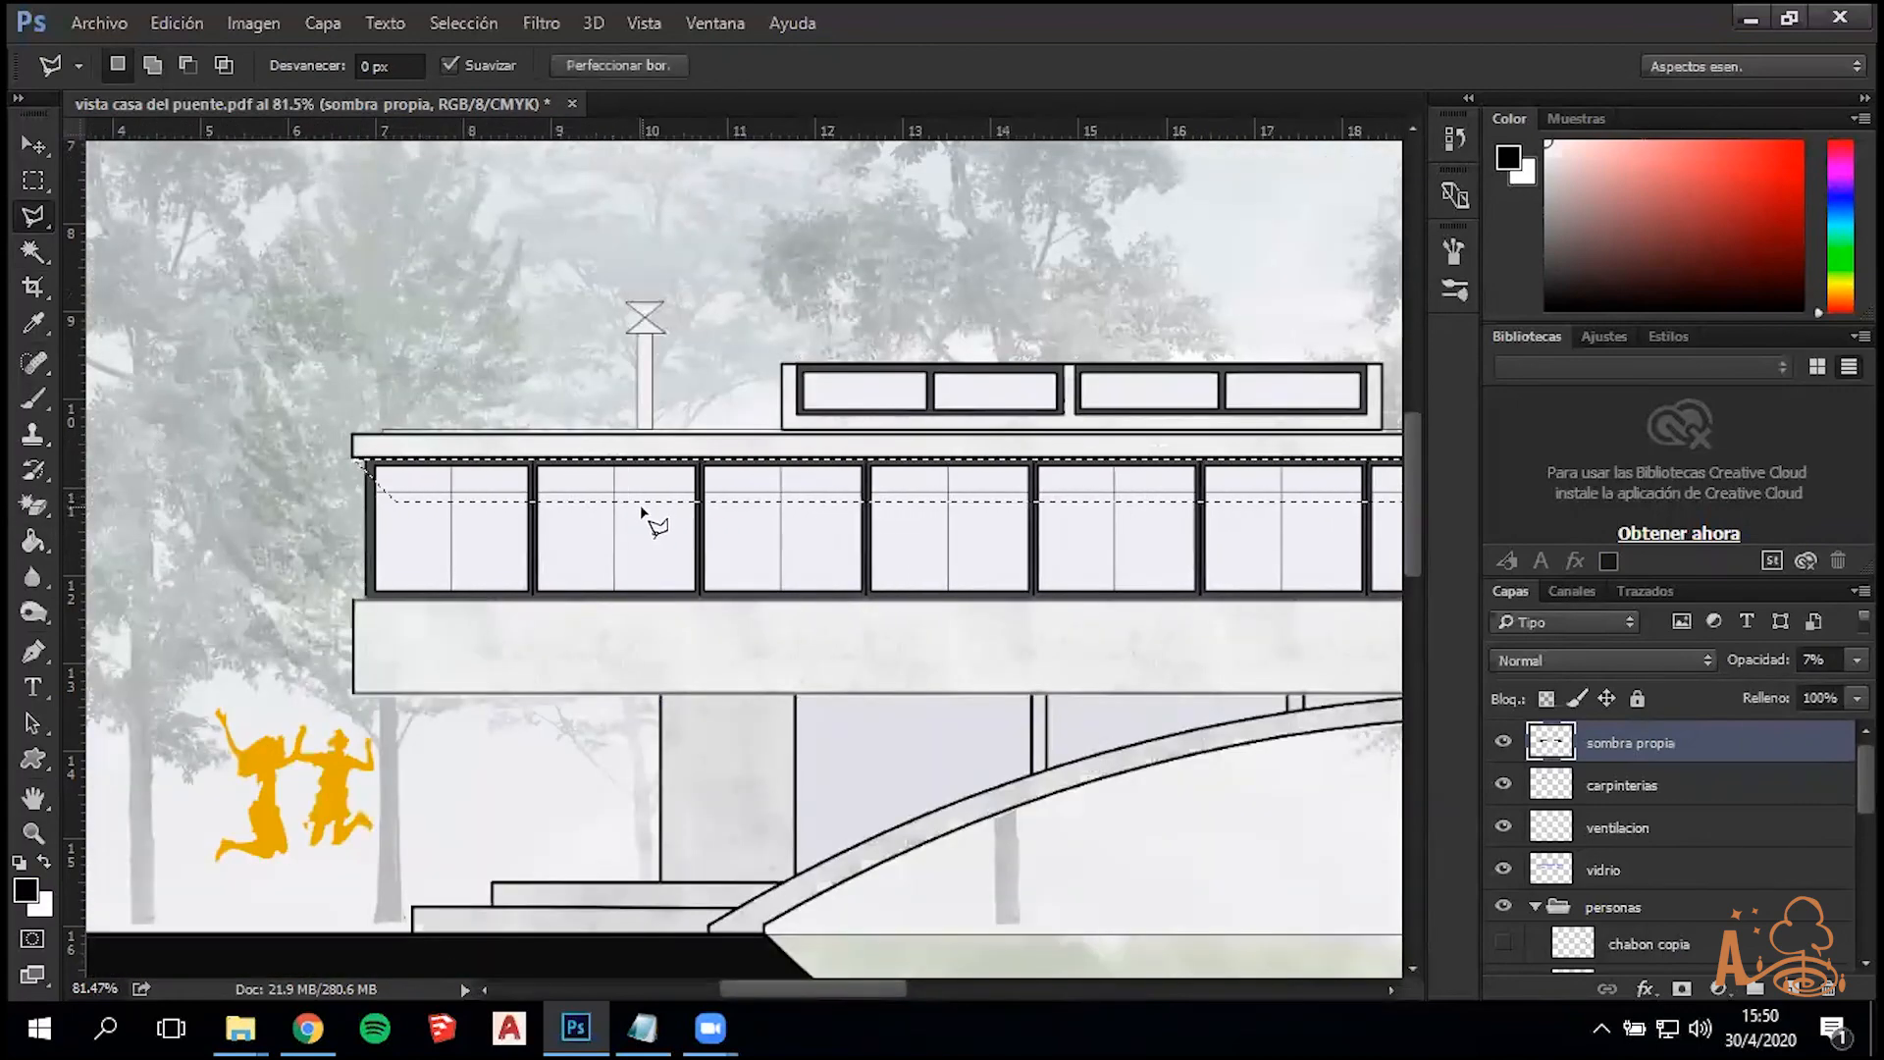
Subtract the sliver that extends past the facade's left edge from the shadow strip selection
scroll(388, 466, "up", 5)
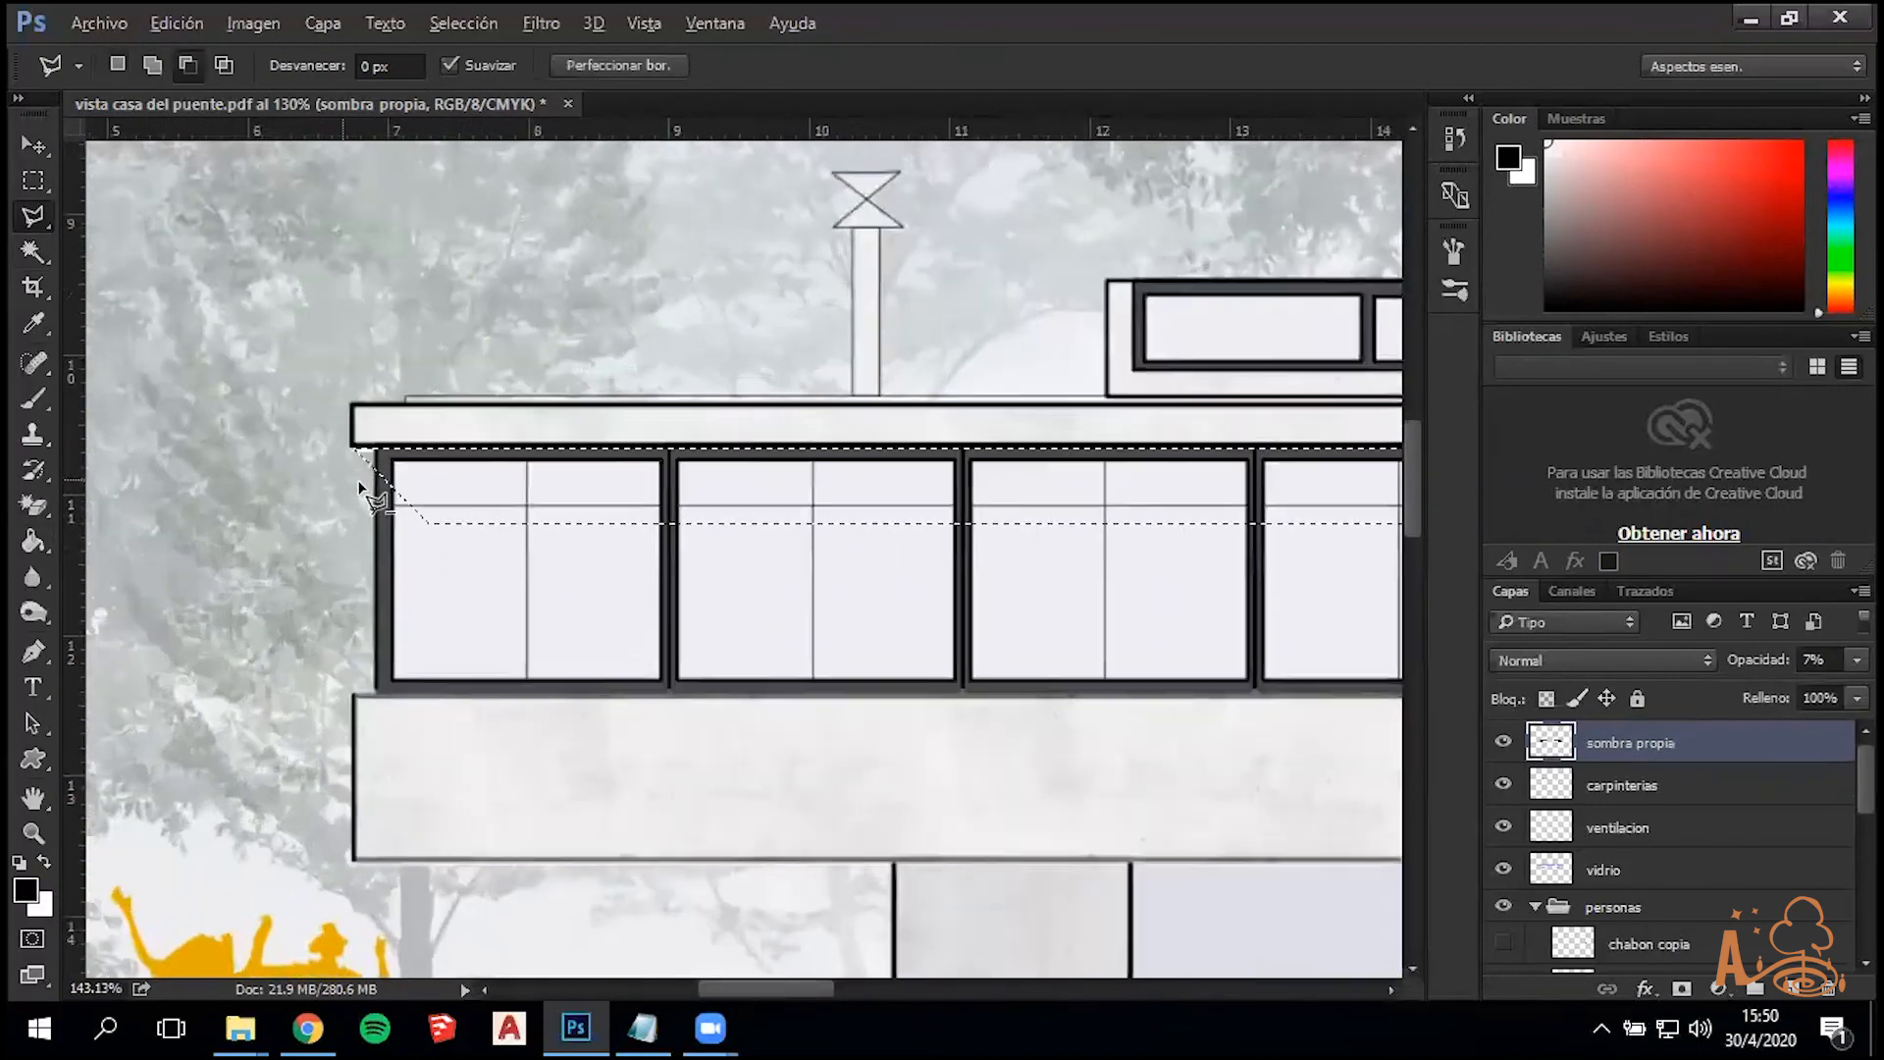
scroll(398, 463, "up", 3)
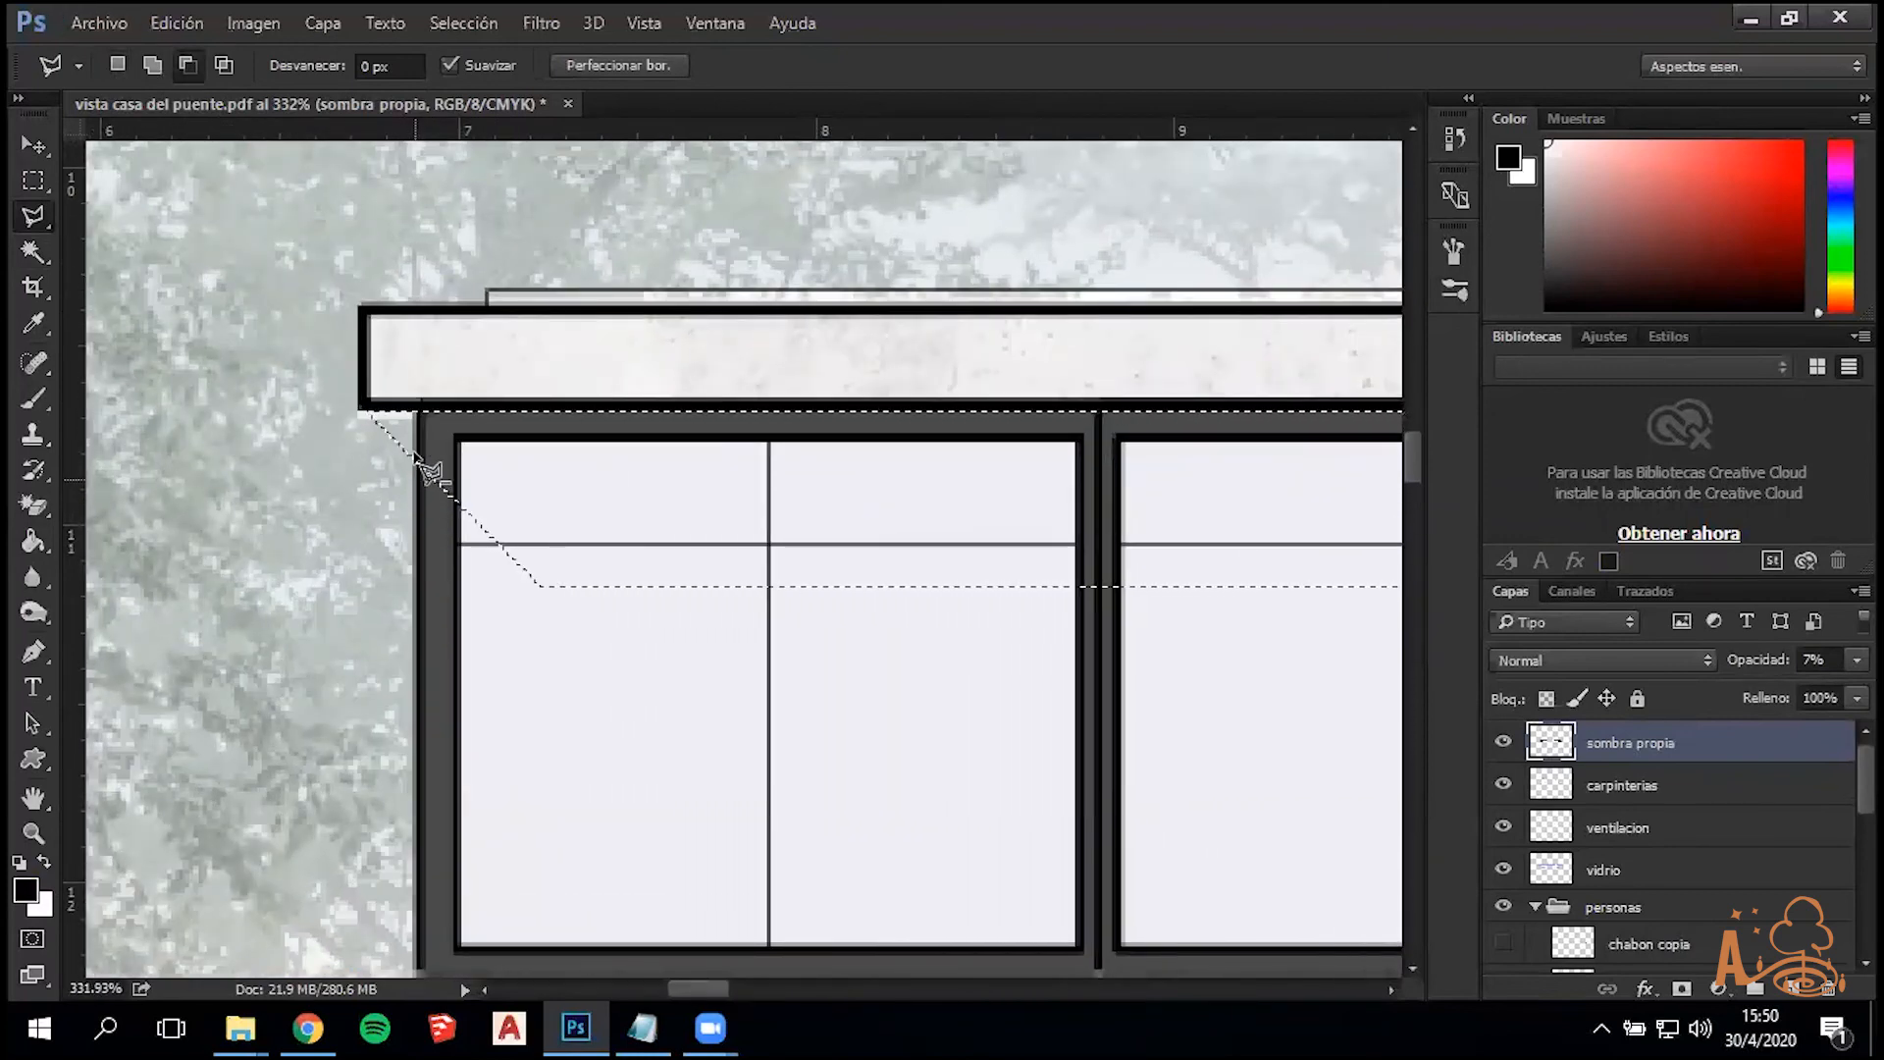
left_click(350, 404)
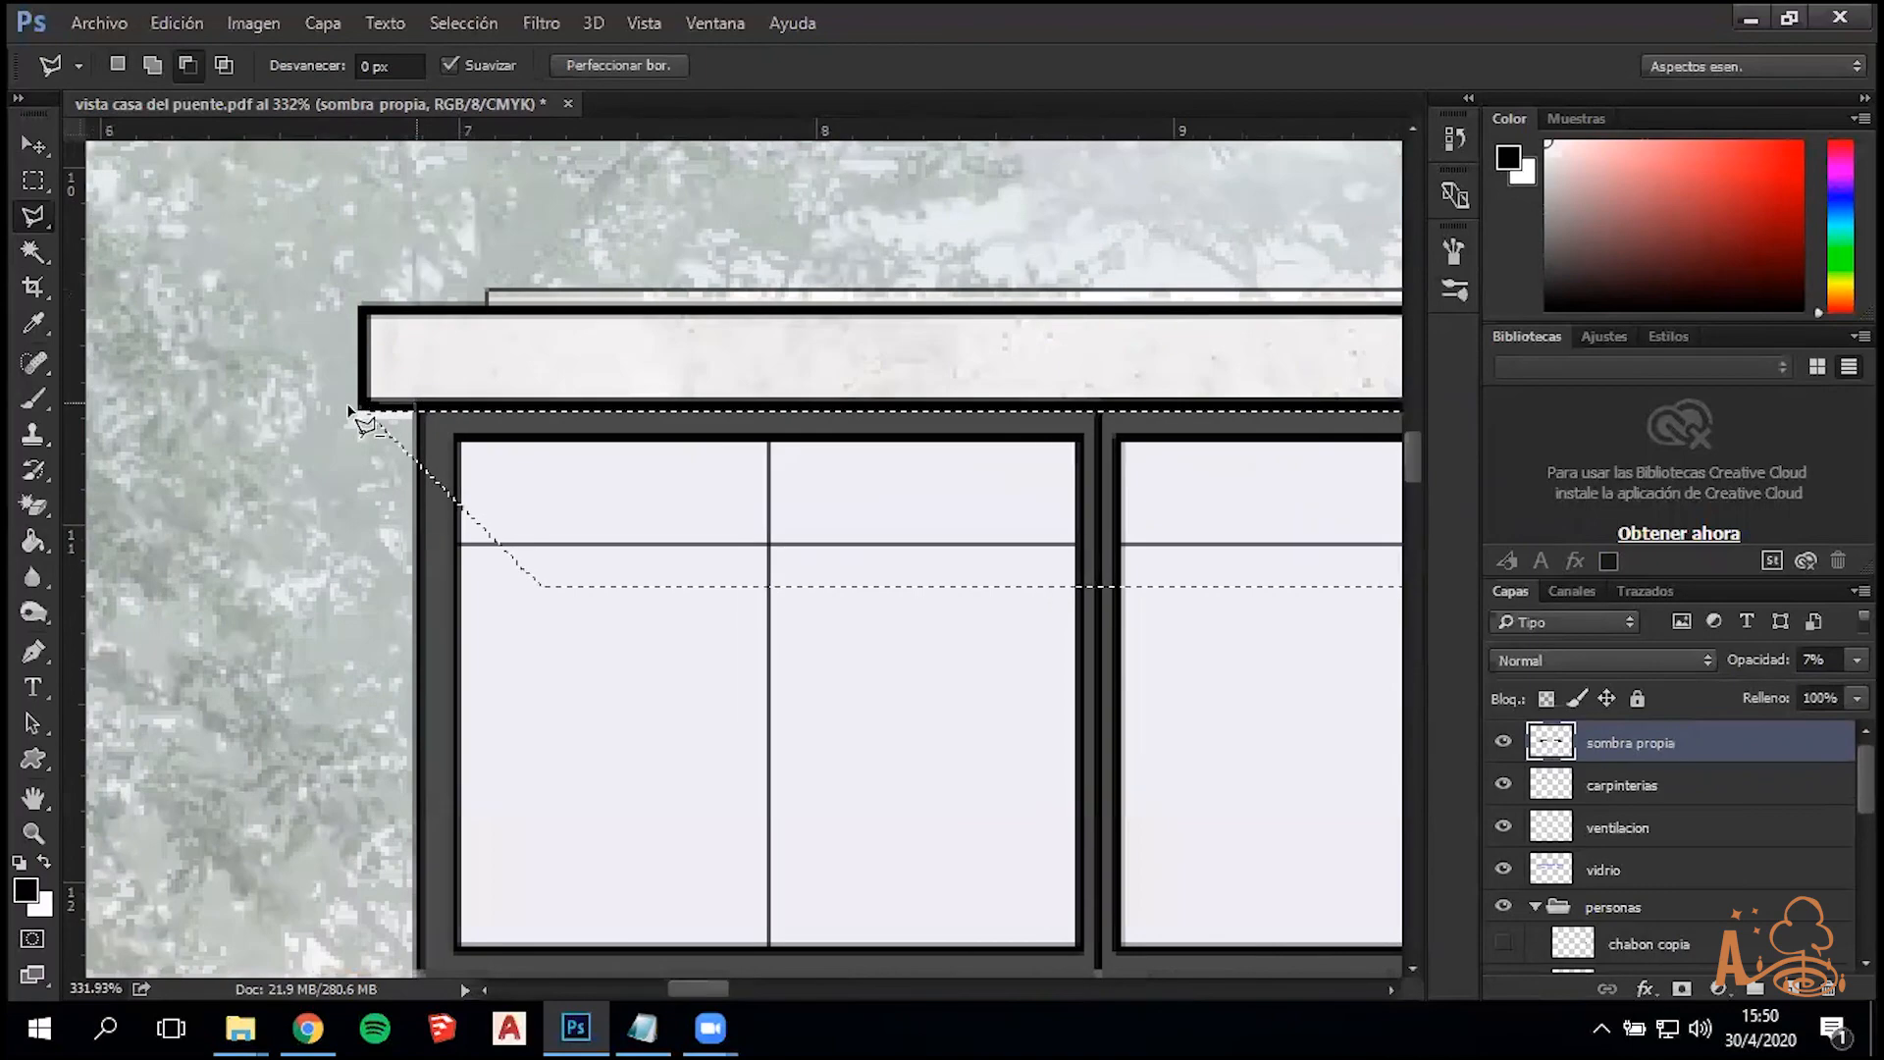
left_click(392, 449)
double_click(395, 483)
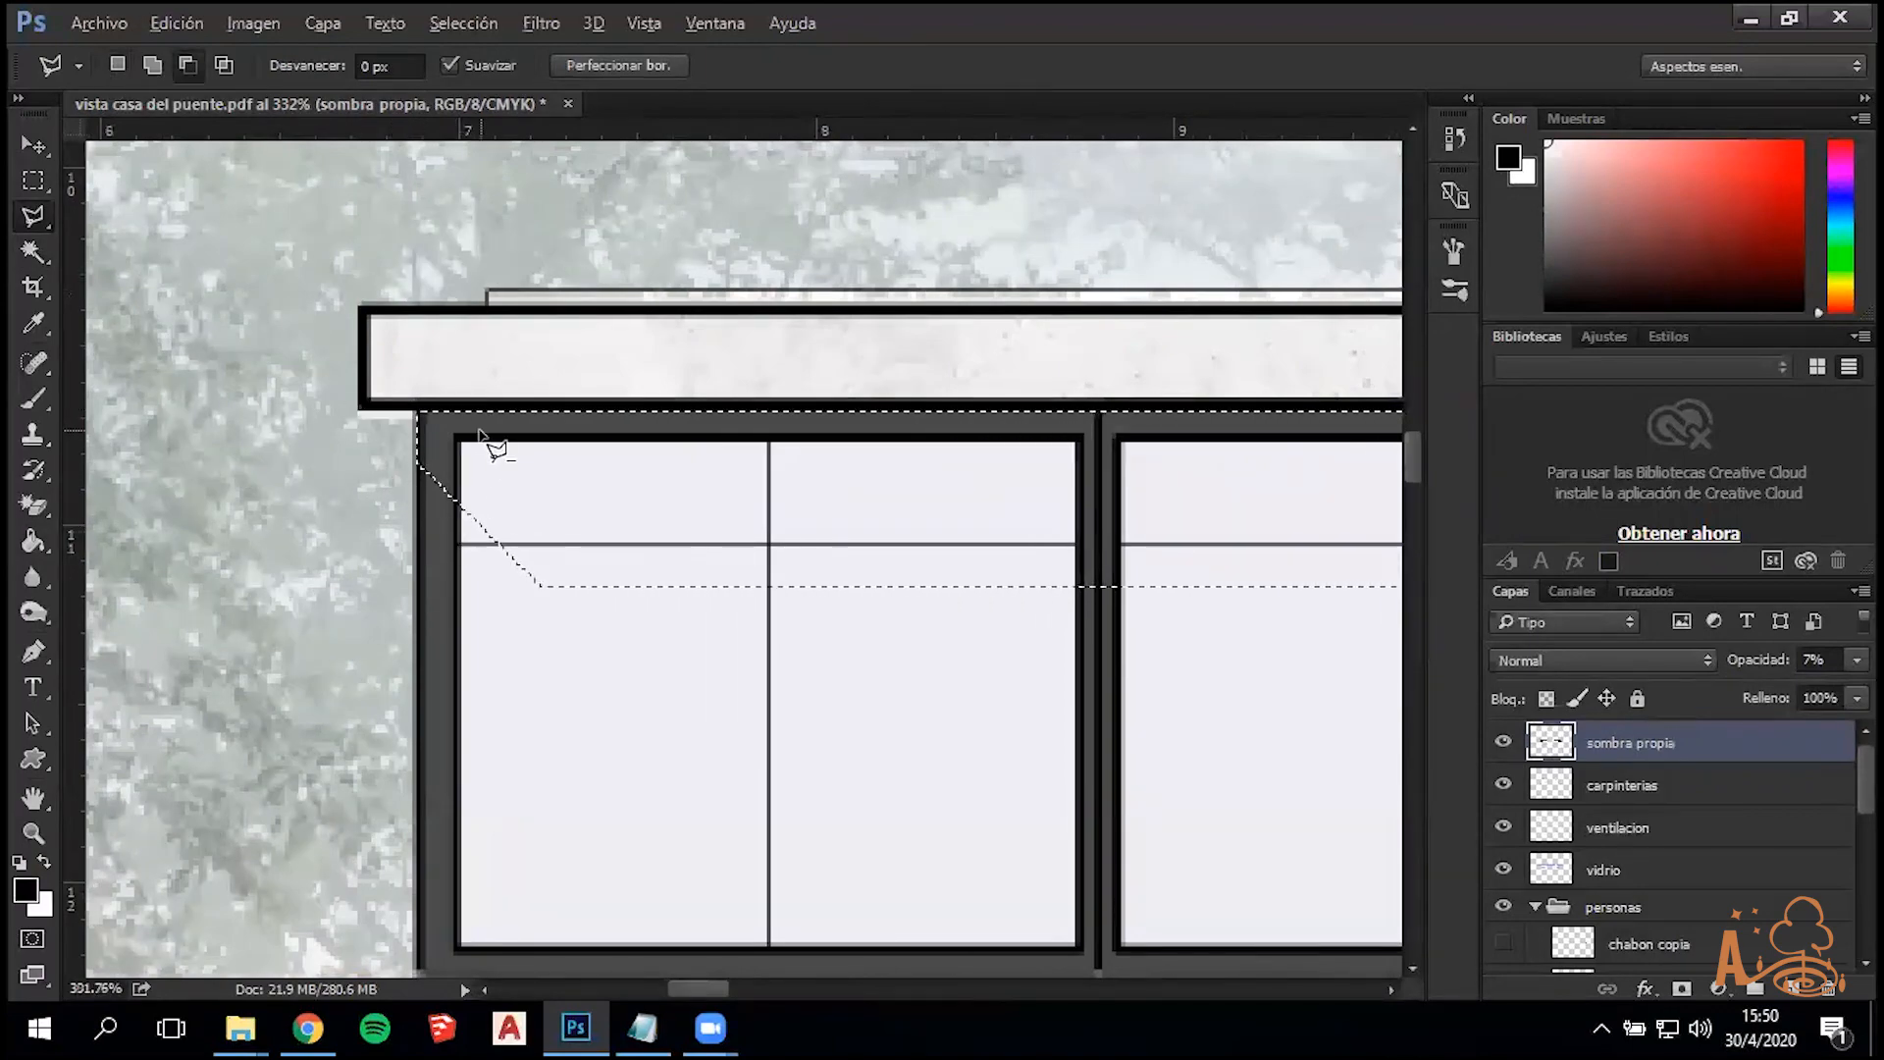
Create a new layer above sombra propia and name it sombra arrojada
scroll(496, 437, "down", 4)
scroll(761, 461, "down", 5)
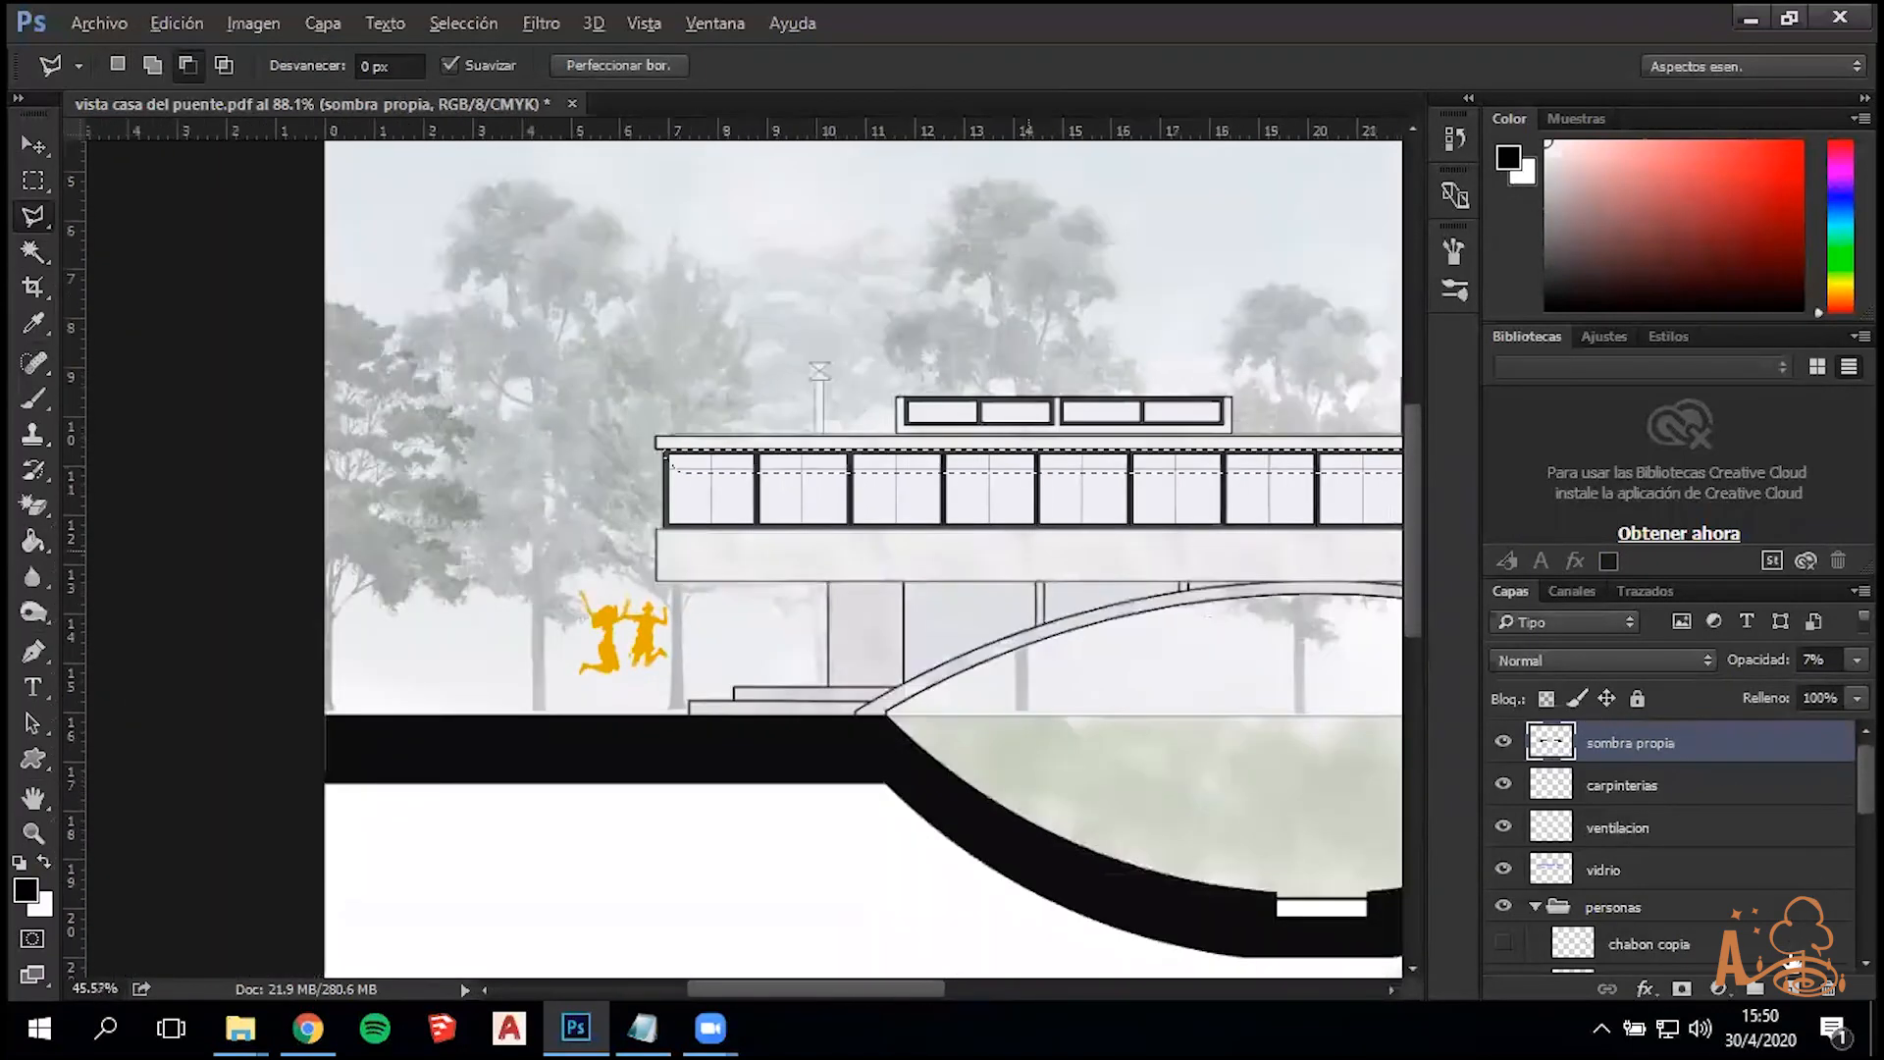
left_click(1793, 989)
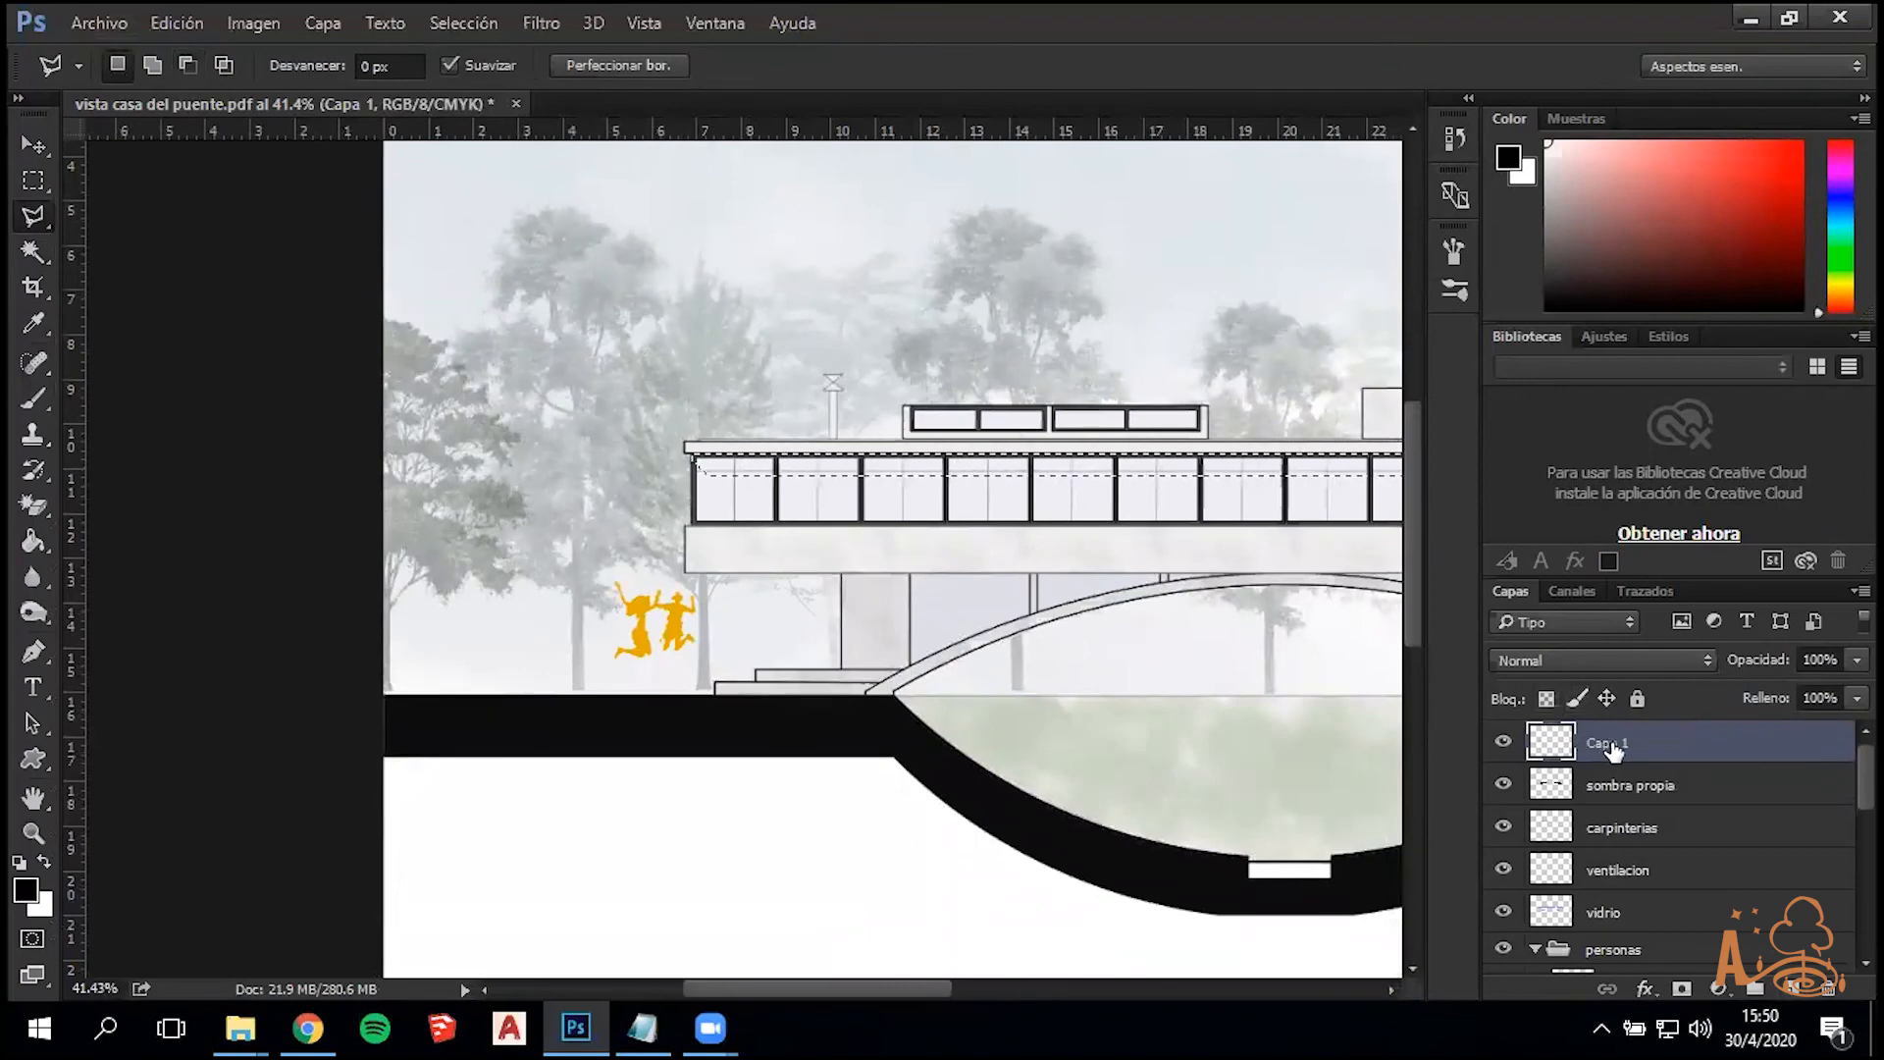
double_click(1616, 744)
type("som")
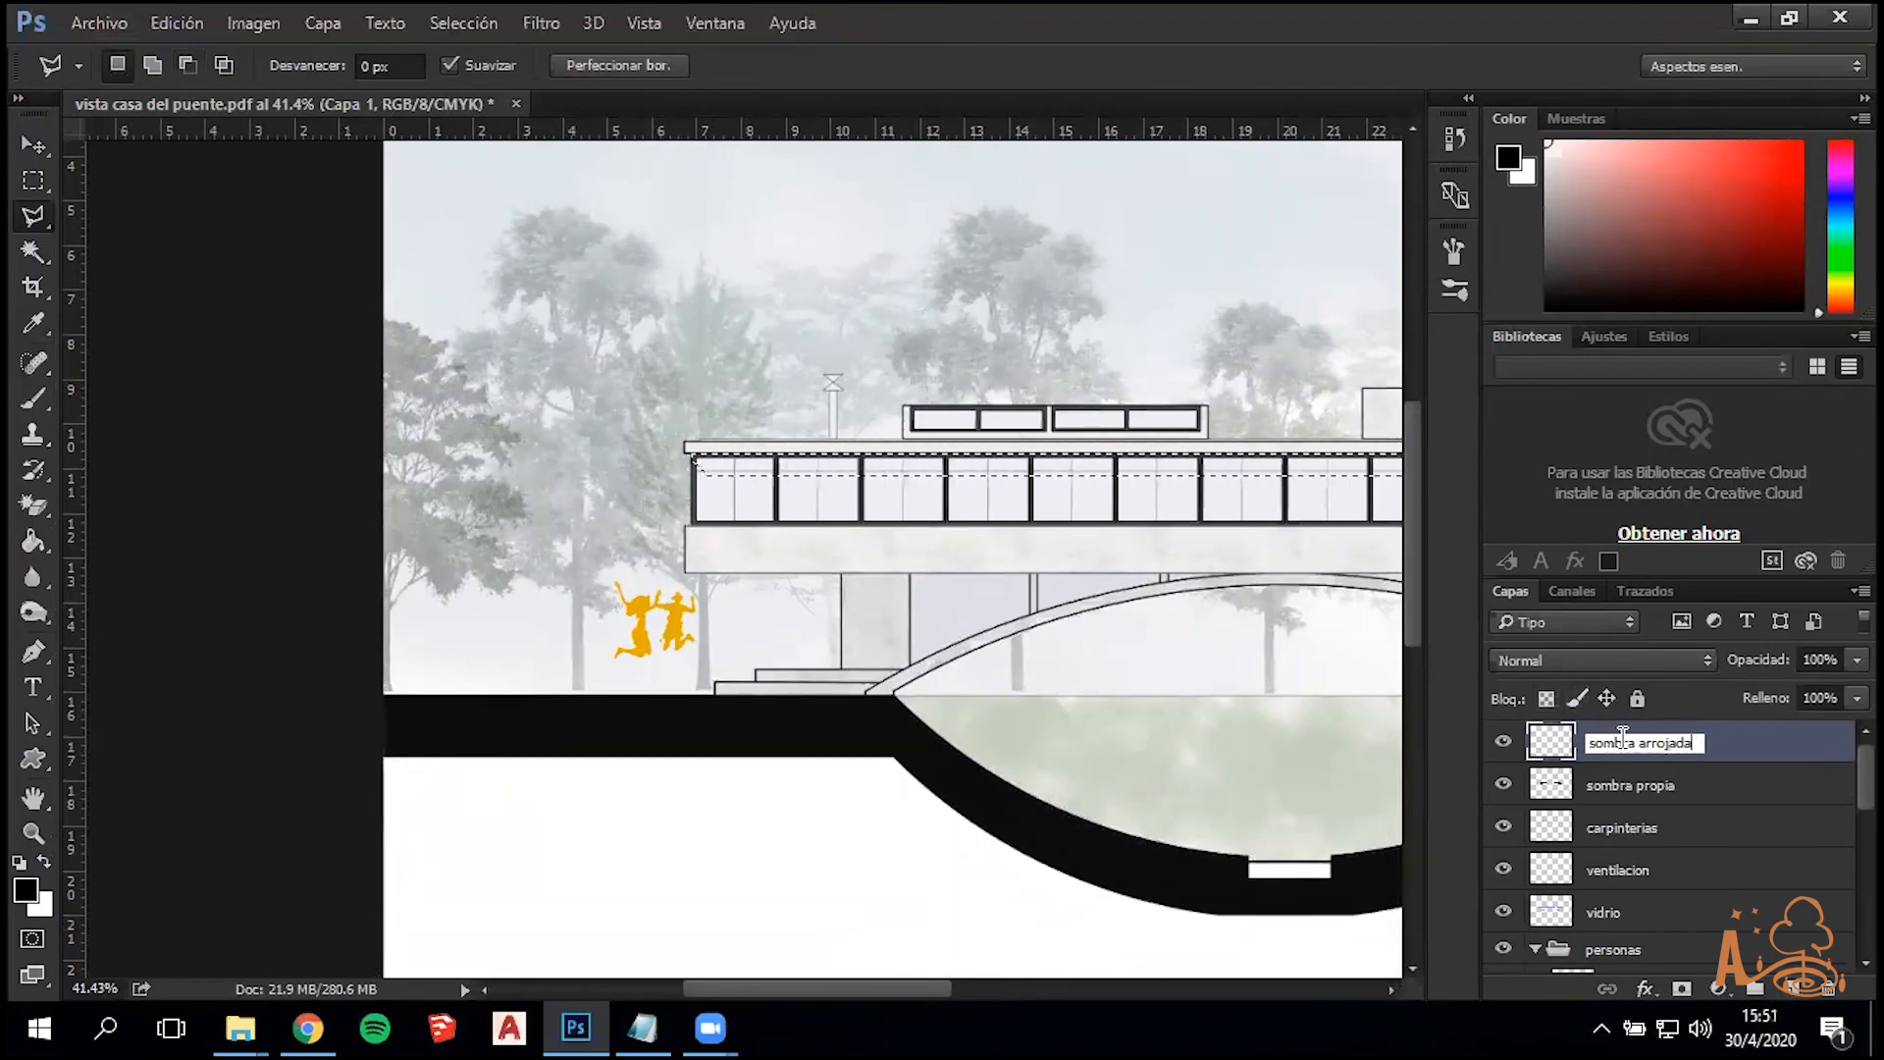
type("bra arrojada")
key("Return")
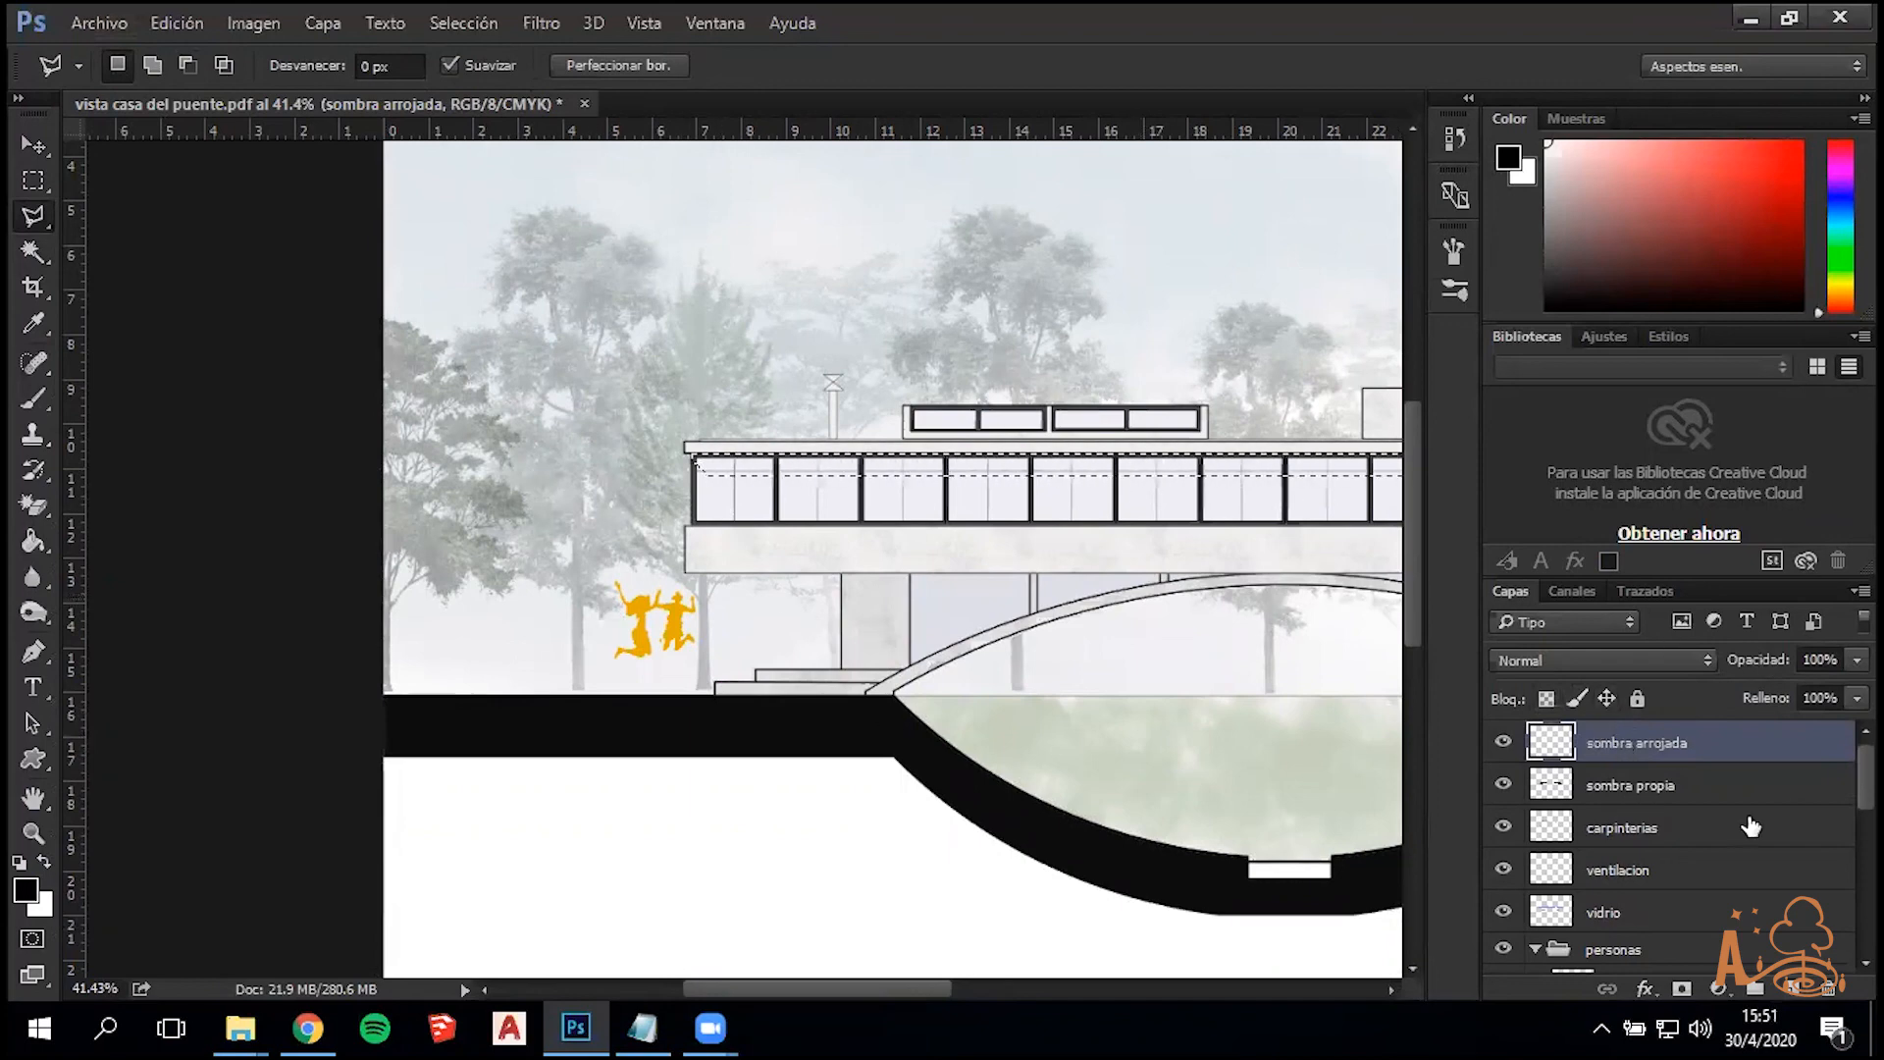
Fill the strip beneath the roof with black on the sombra arrojada layer and clear the selection
left_click(31, 544)
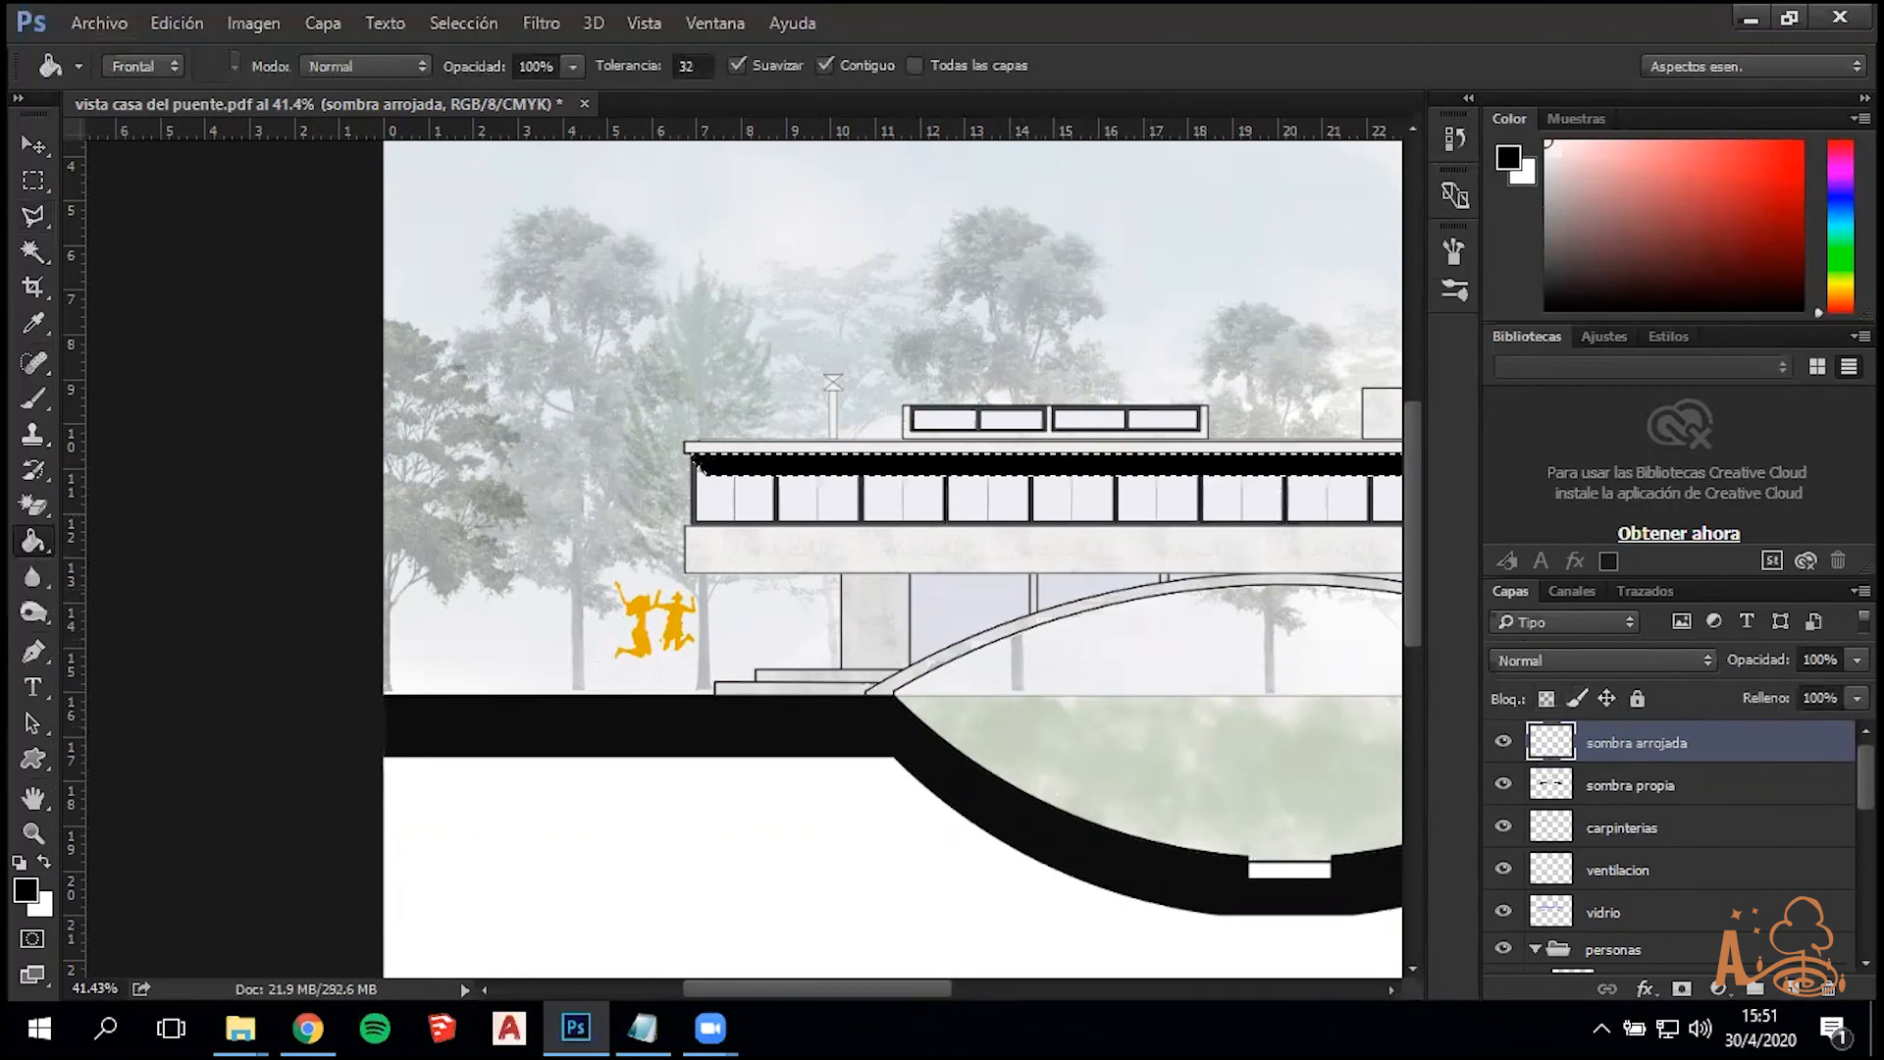
key("ctrl+d")
scroll(1167, 449, "down", 2)
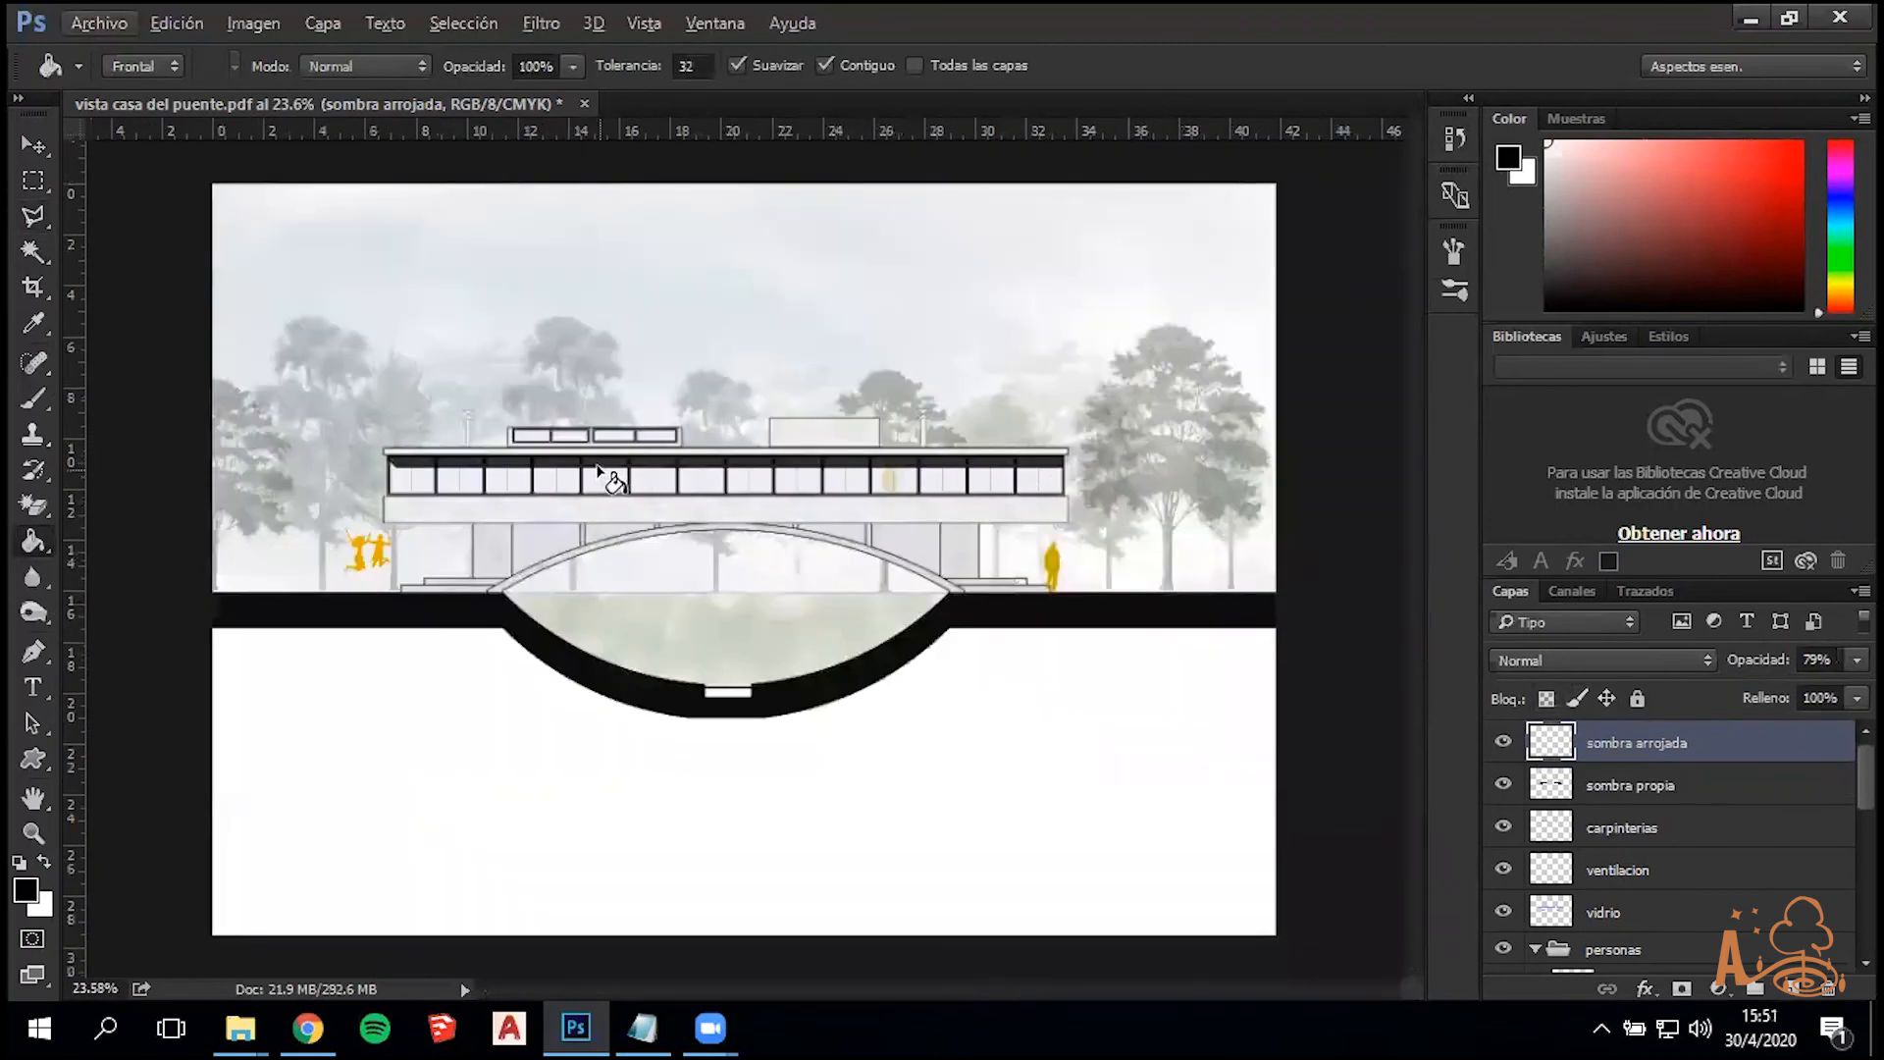
Set the sombra arrojada layer's opacity to 50%
scroll(613, 466, "up", 1)
left_click(1817, 660)
type("50")
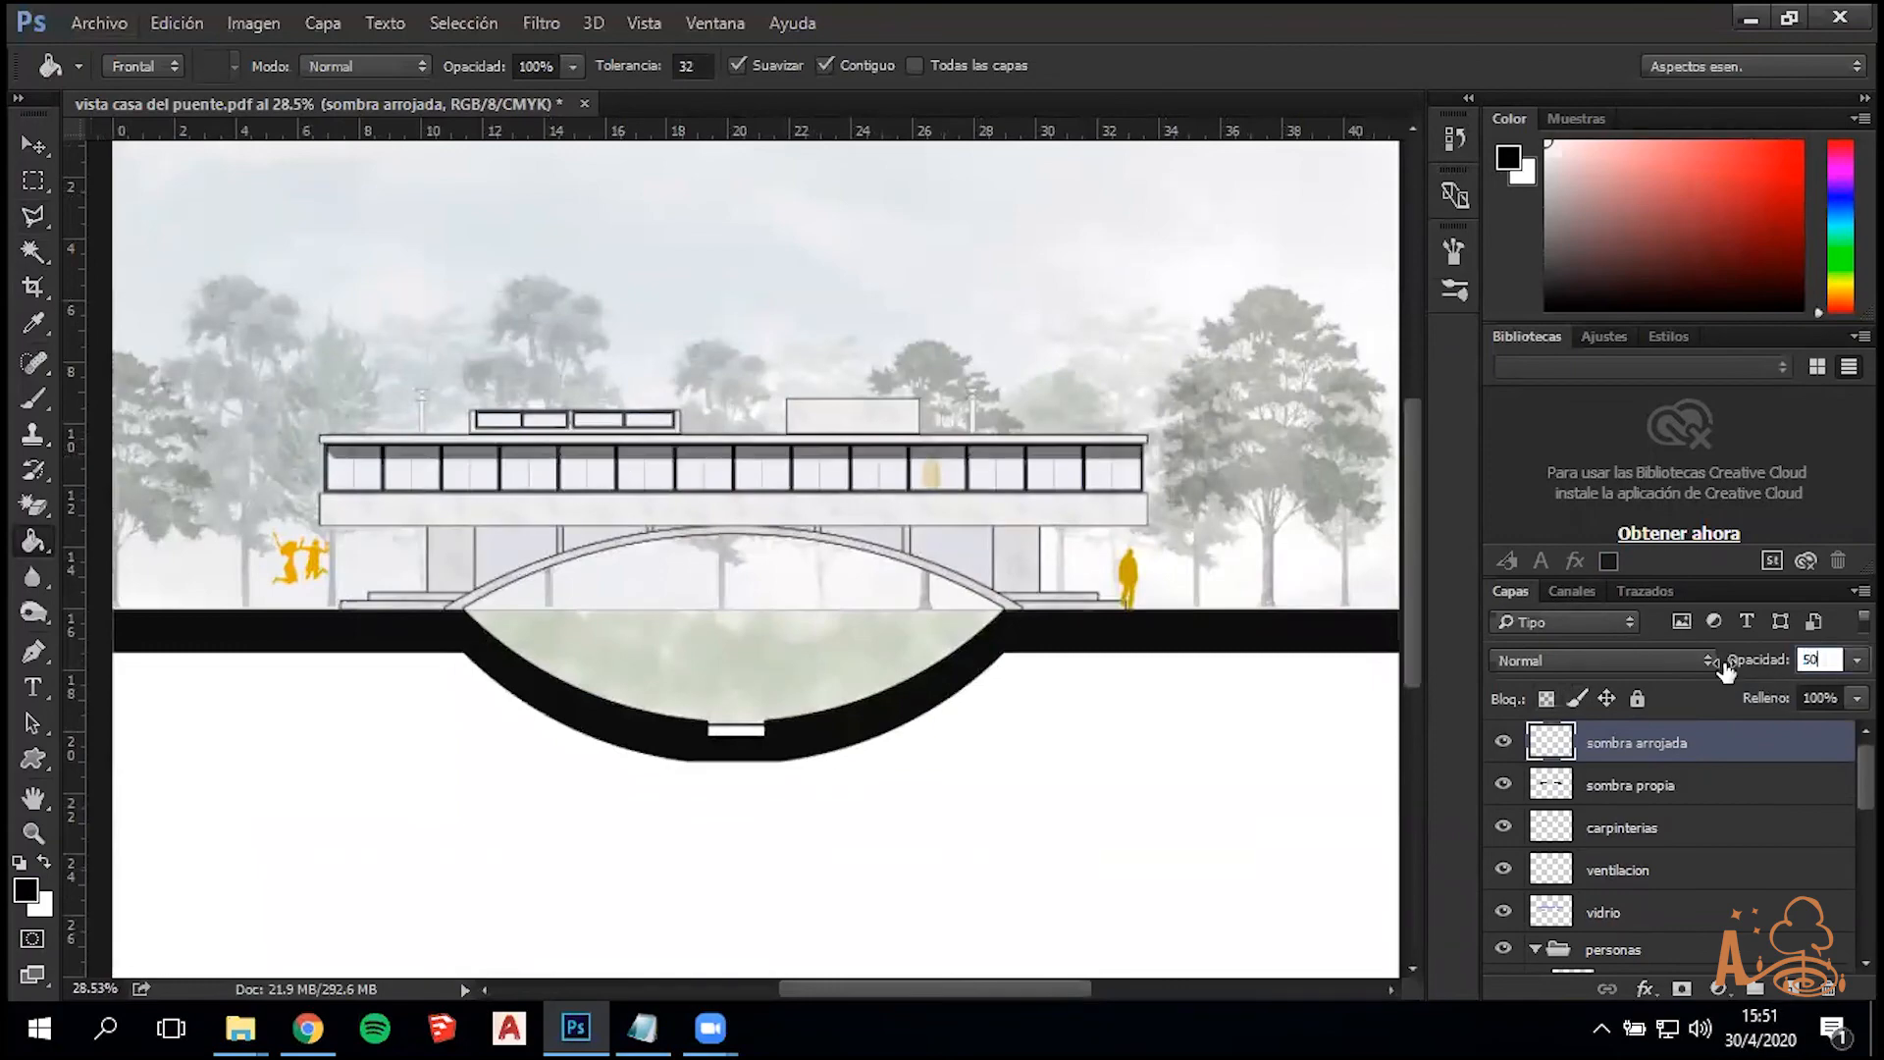